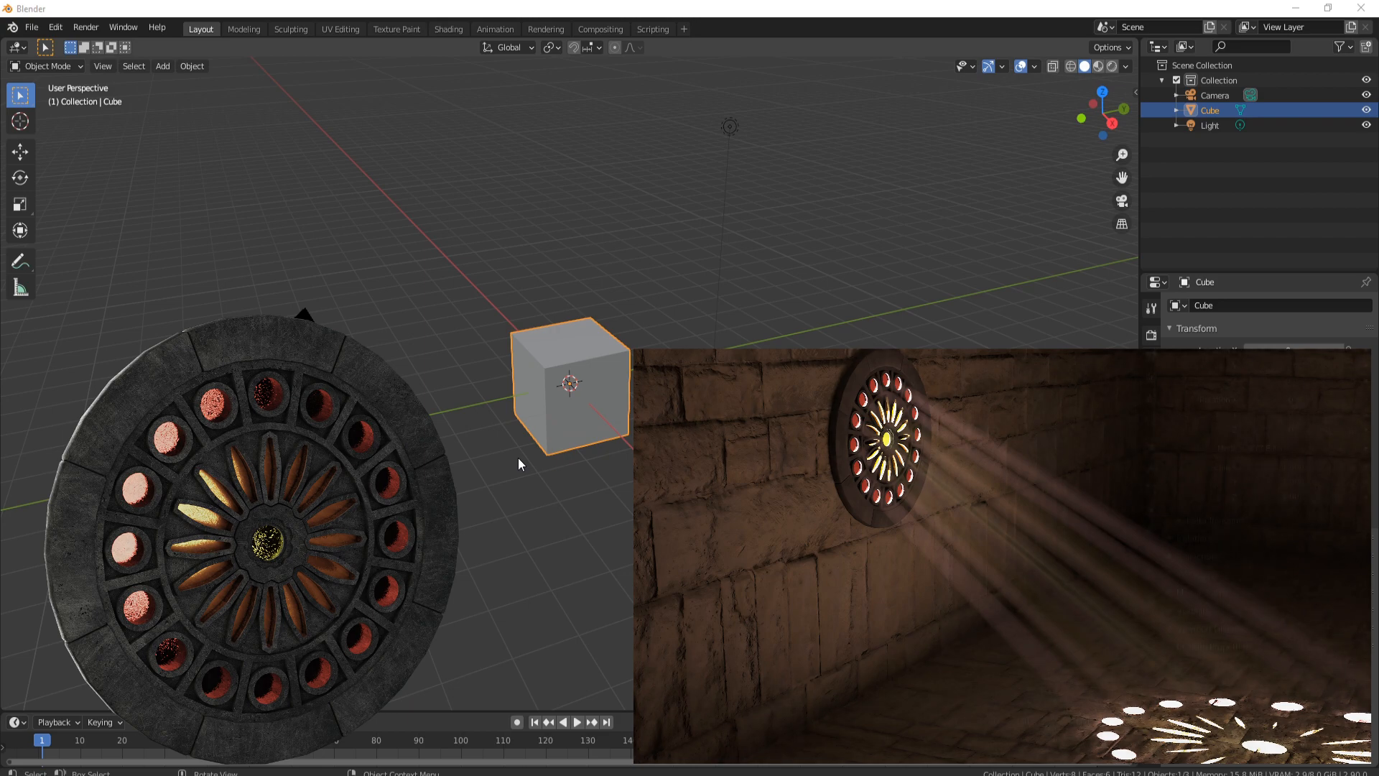
# Delete the default cube, light and camera from the scene.
pyautogui.moveTo(540, 338); pyautogui.dragTo(584, 351, button='middle')
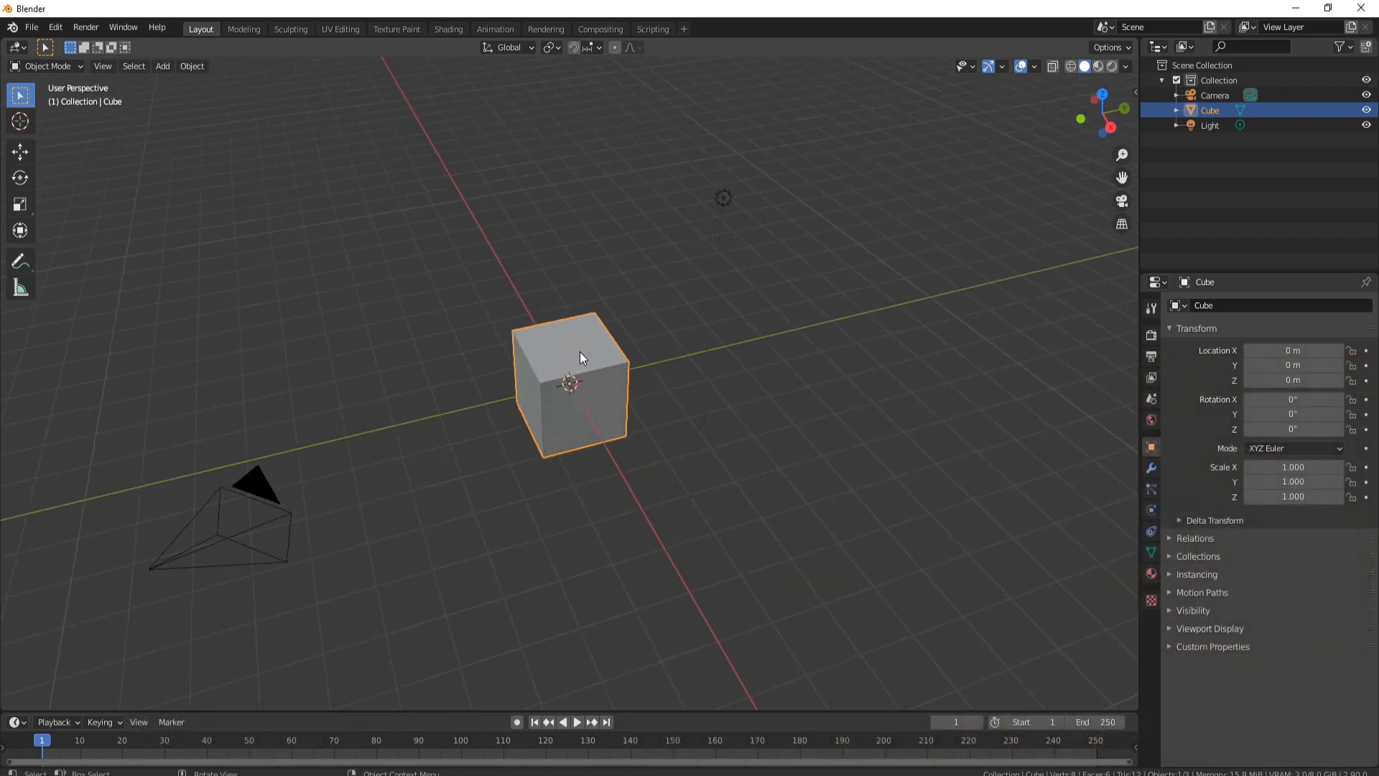
pyautogui.press('Delete')
pyautogui.click(724, 200)
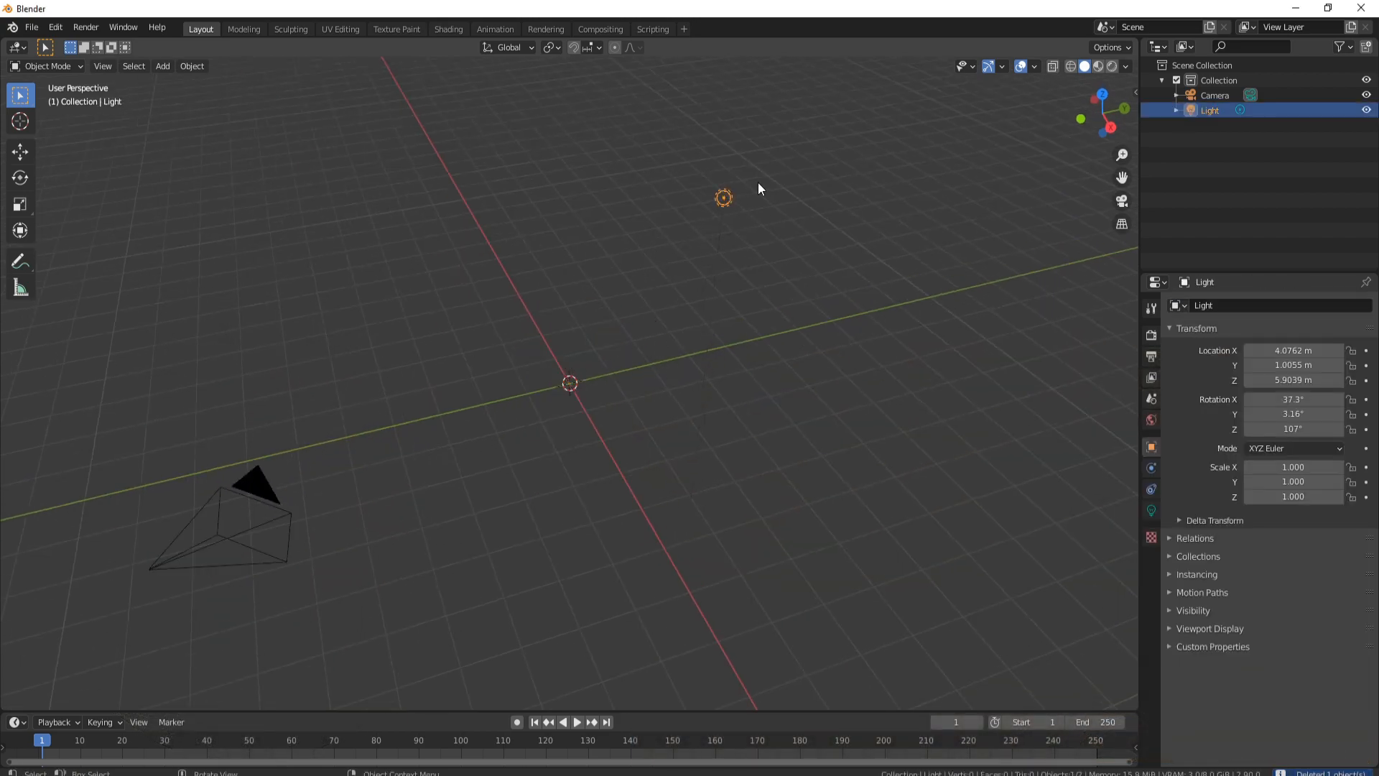
pyautogui.press('Delete')
pyautogui.click(255, 495)
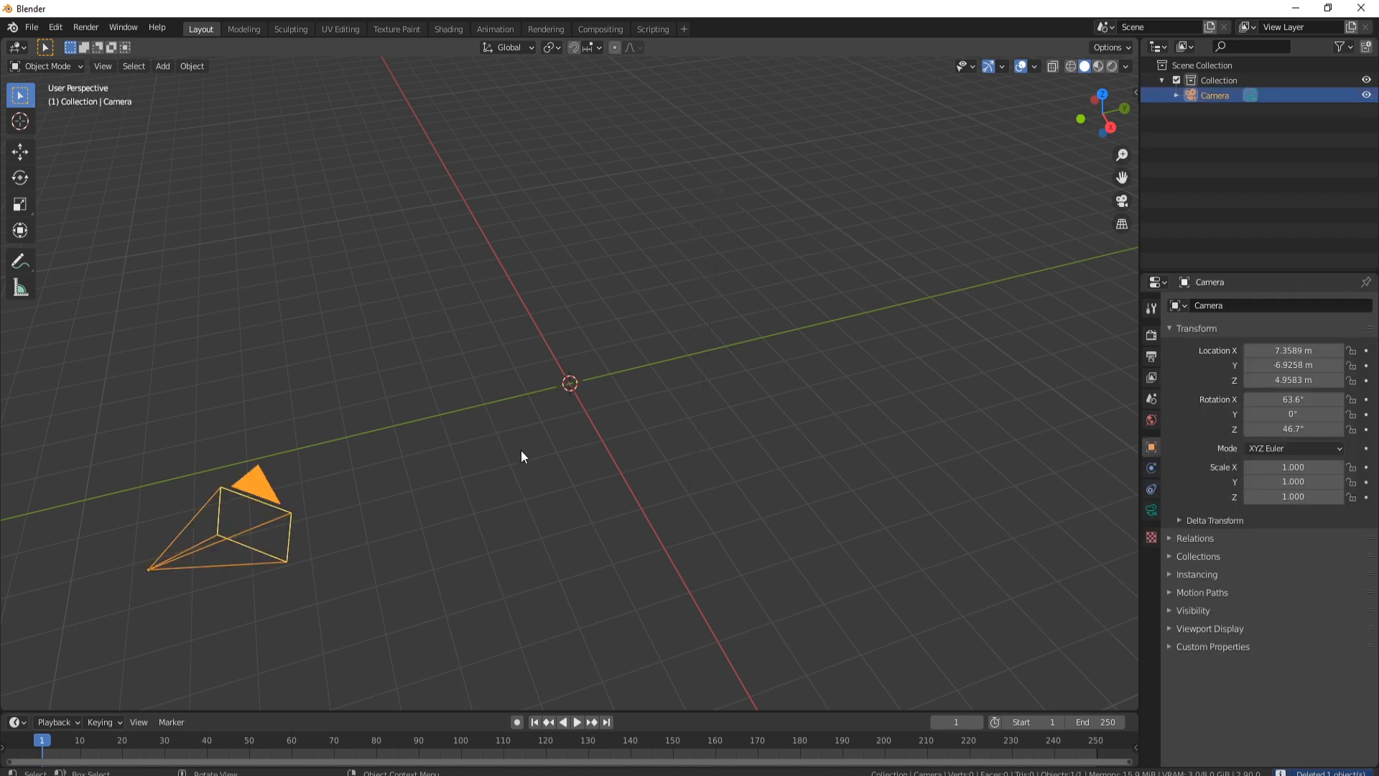
pyautogui.press('Delete')
# Add a cylinder mesh with 32 vertices, 1 m radius and 2 m depth, and show its creation settings.
pyautogui.moveTo(696, 368); pyautogui.dragTo(698, 324, button='middle')
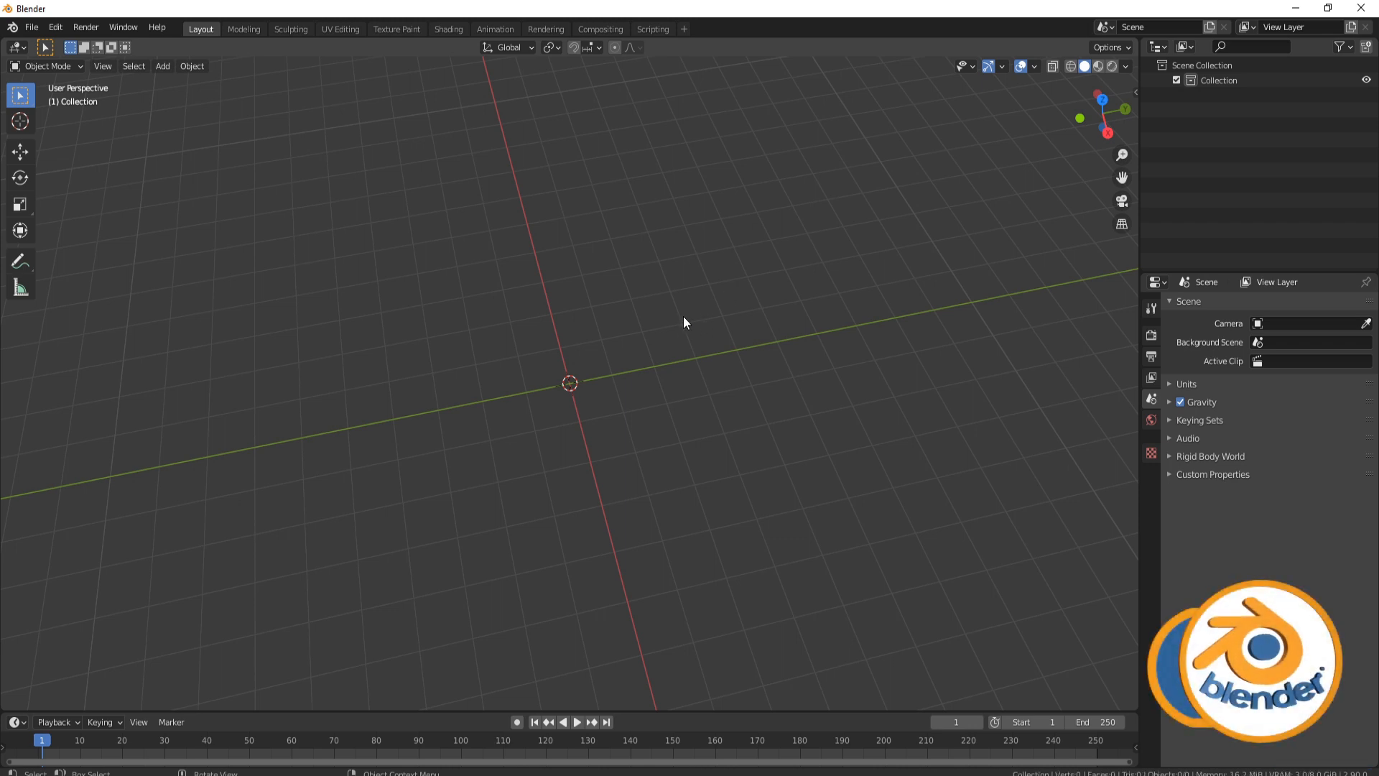
pyautogui.hotkey('shift', 'a')
pyautogui.moveTo(683, 316)
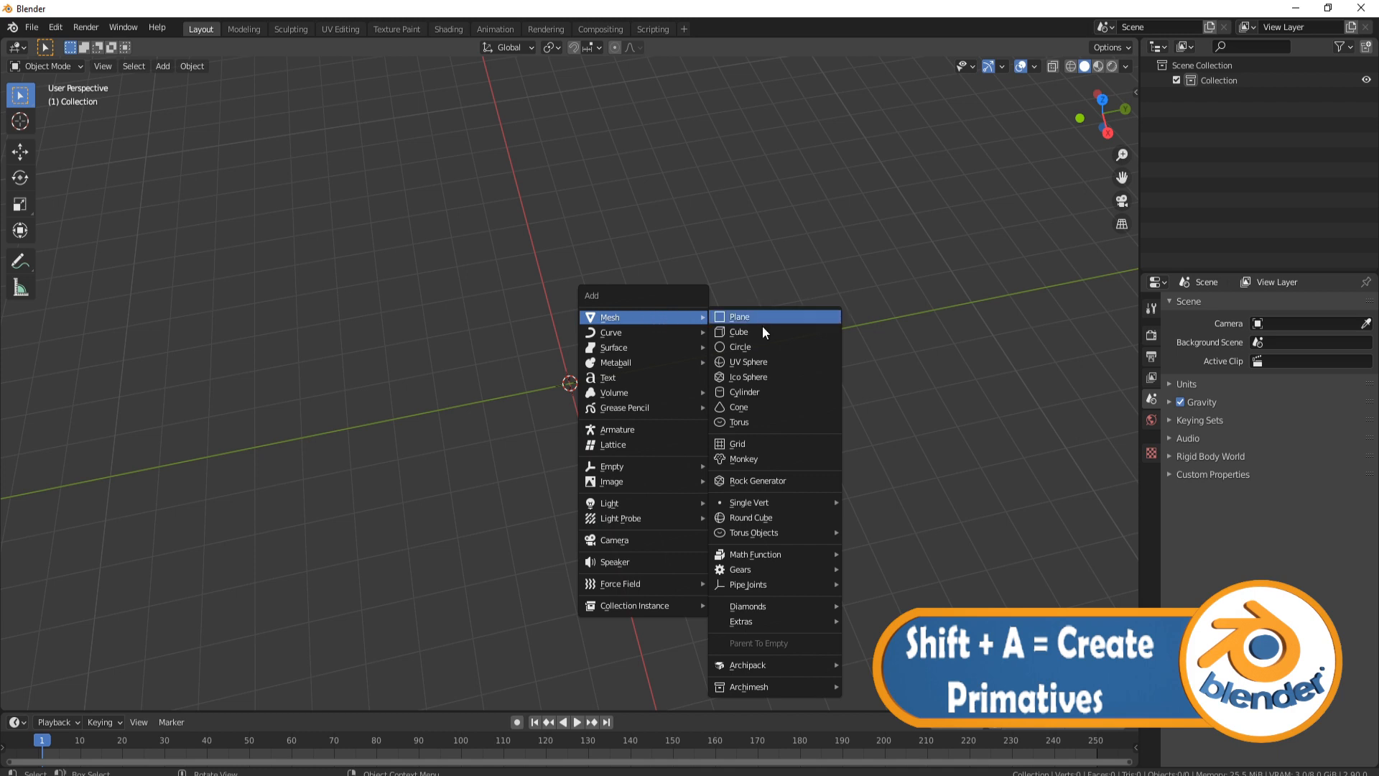
pyautogui.click(757, 388)
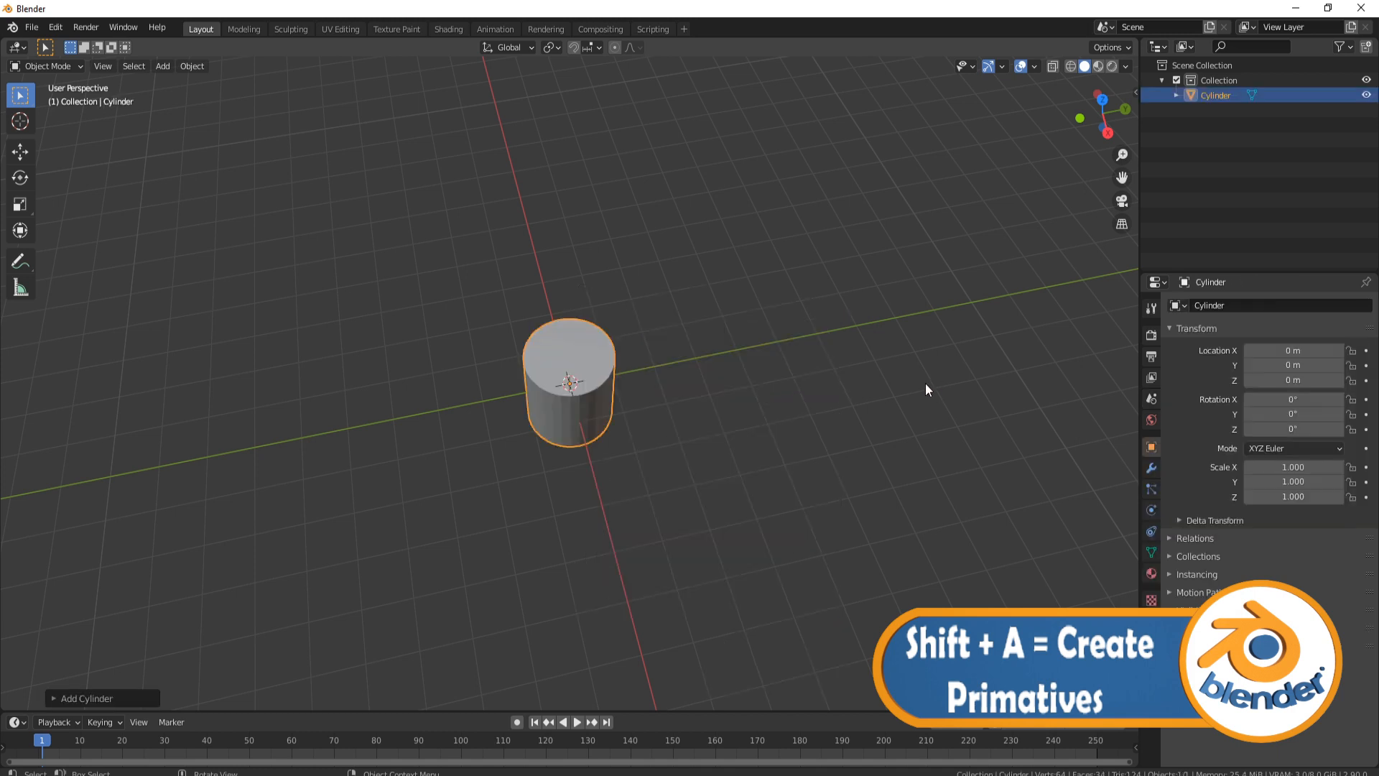
pyautogui.click(55, 697)
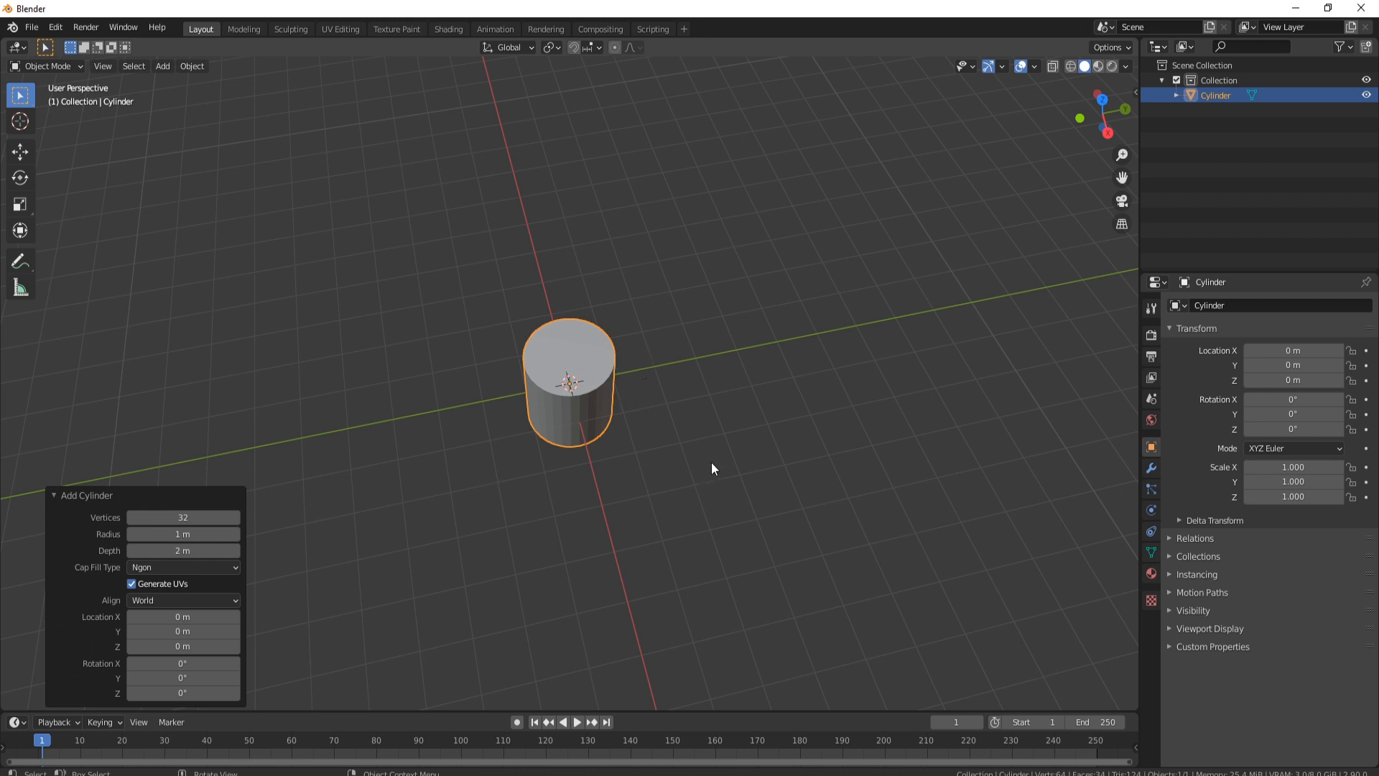
# Flatten the cylinder into a thin disc by scaling it to about 0.083 along the Z axis.
pyautogui.moveTo(741, 476); pyautogui.dragTo(767, 431, button='middle')
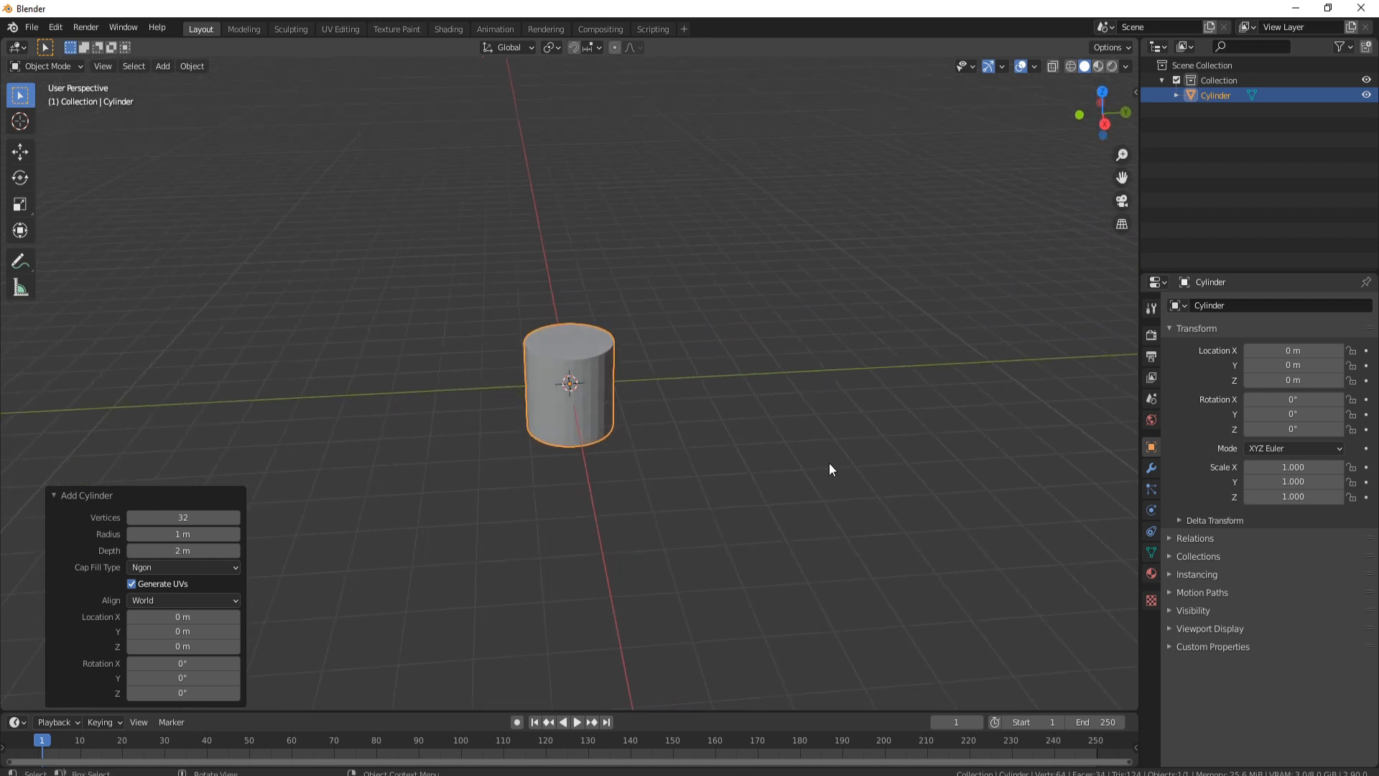
pyautogui.press('s')
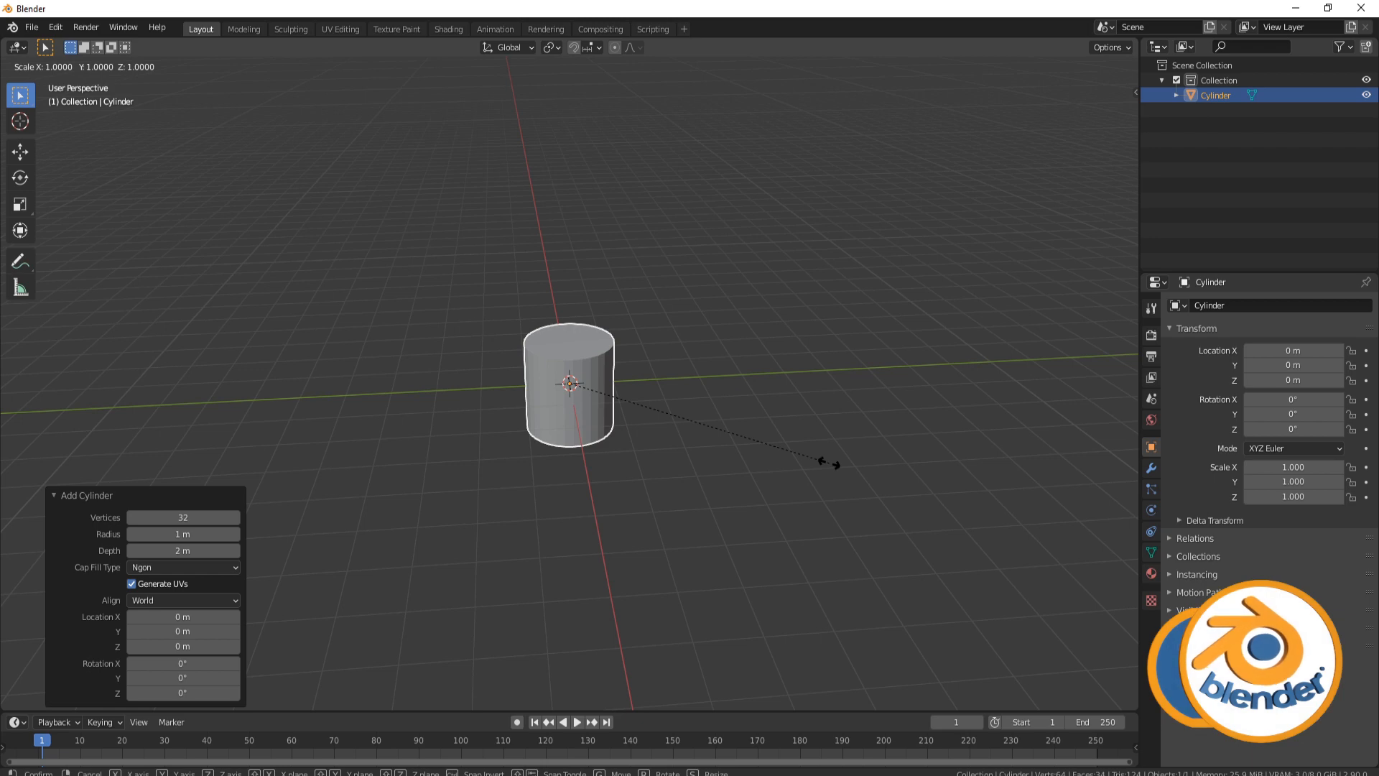
pyautogui.press('x')
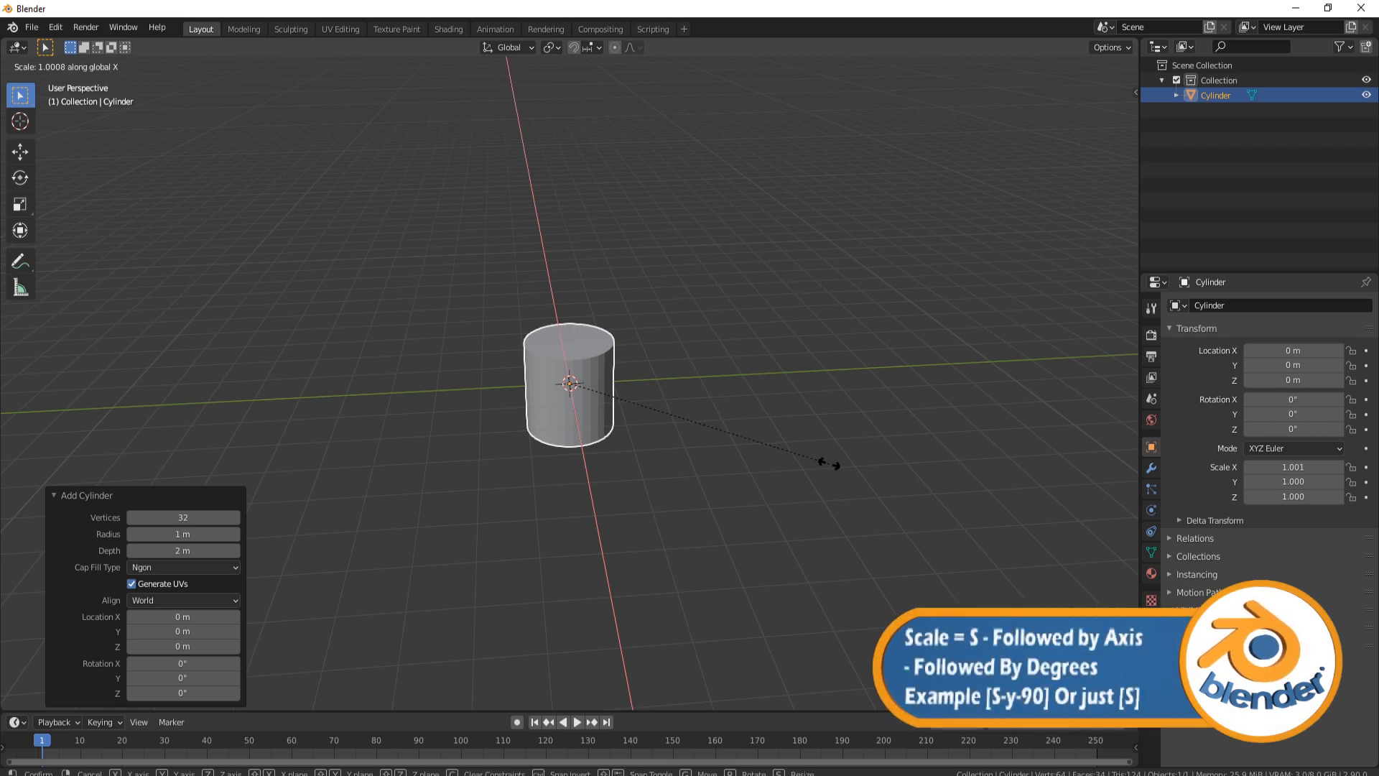
pyautogui.press('z')
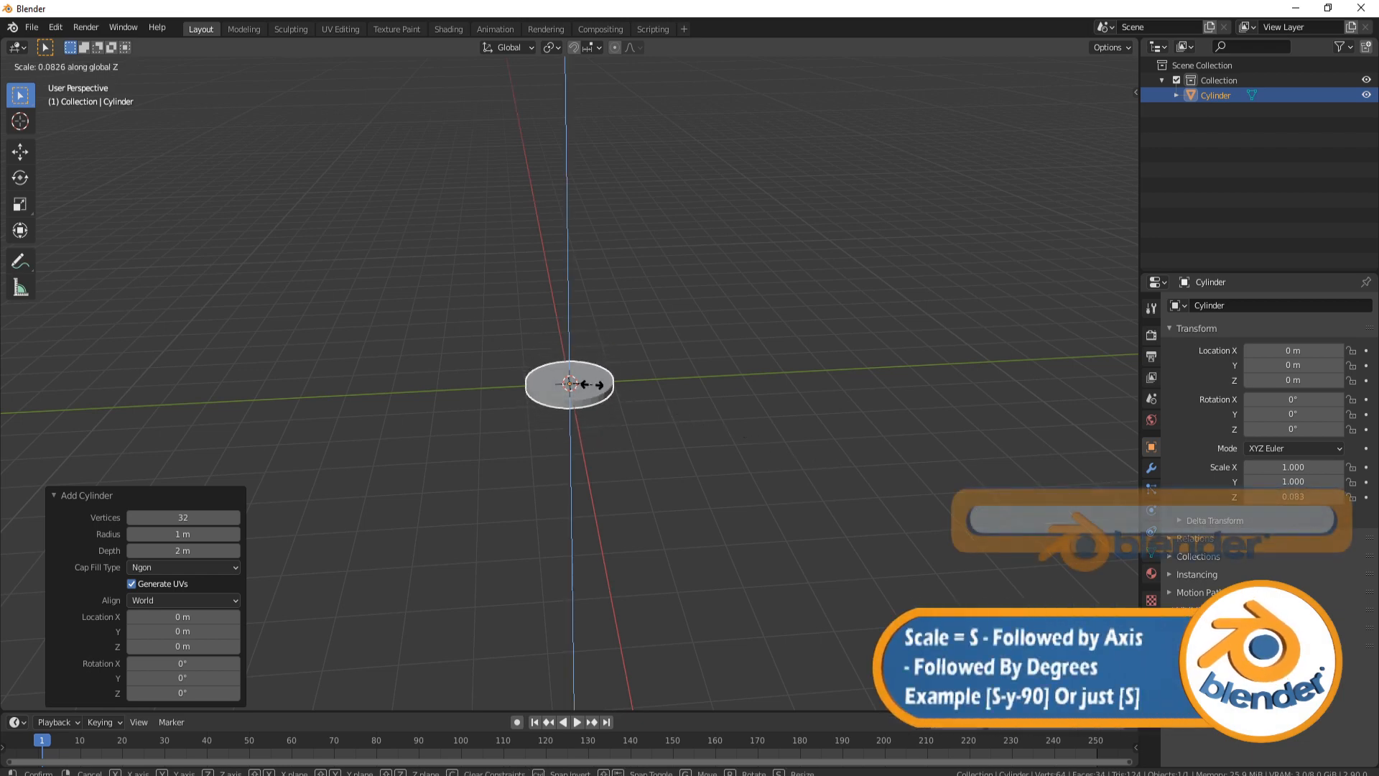
pyautogui.click(592, 384)
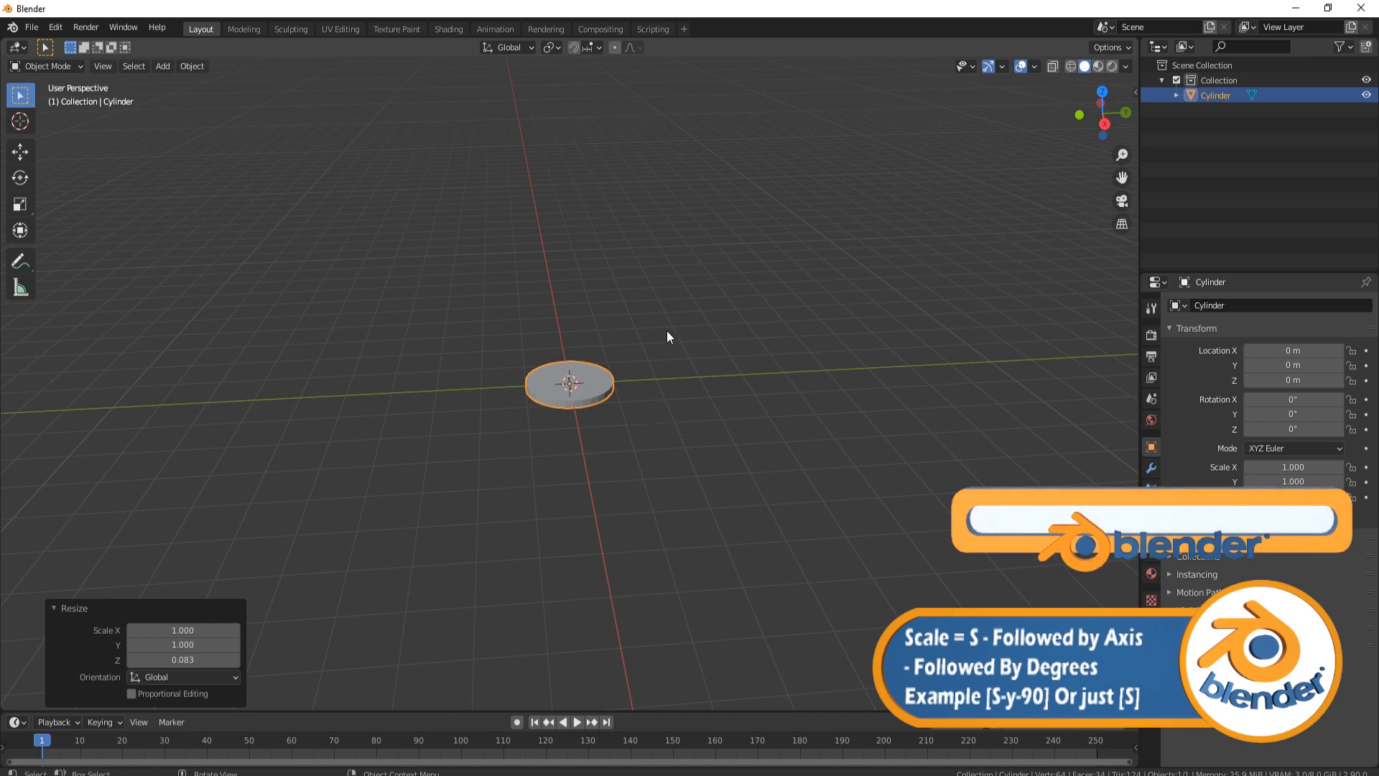
# Enlarge the disc uniformly by a factor of about 4.246 in the top view.
pyautogui.moveTo(666, 331); pyautogui.dragTo(609, 385, button='middle')
pyautogui.press('KP_7')
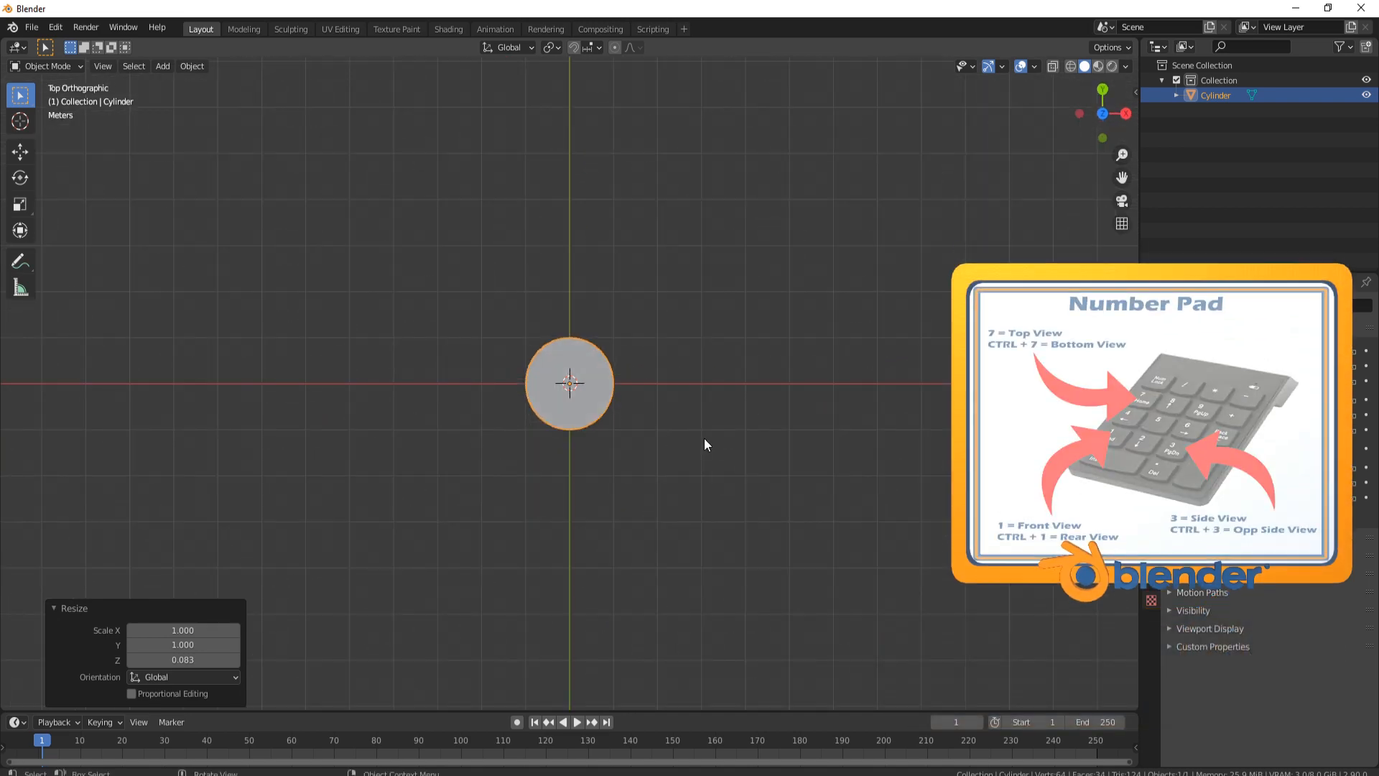
pyautogui.press('s')
pyautogui.click(1155, 711)
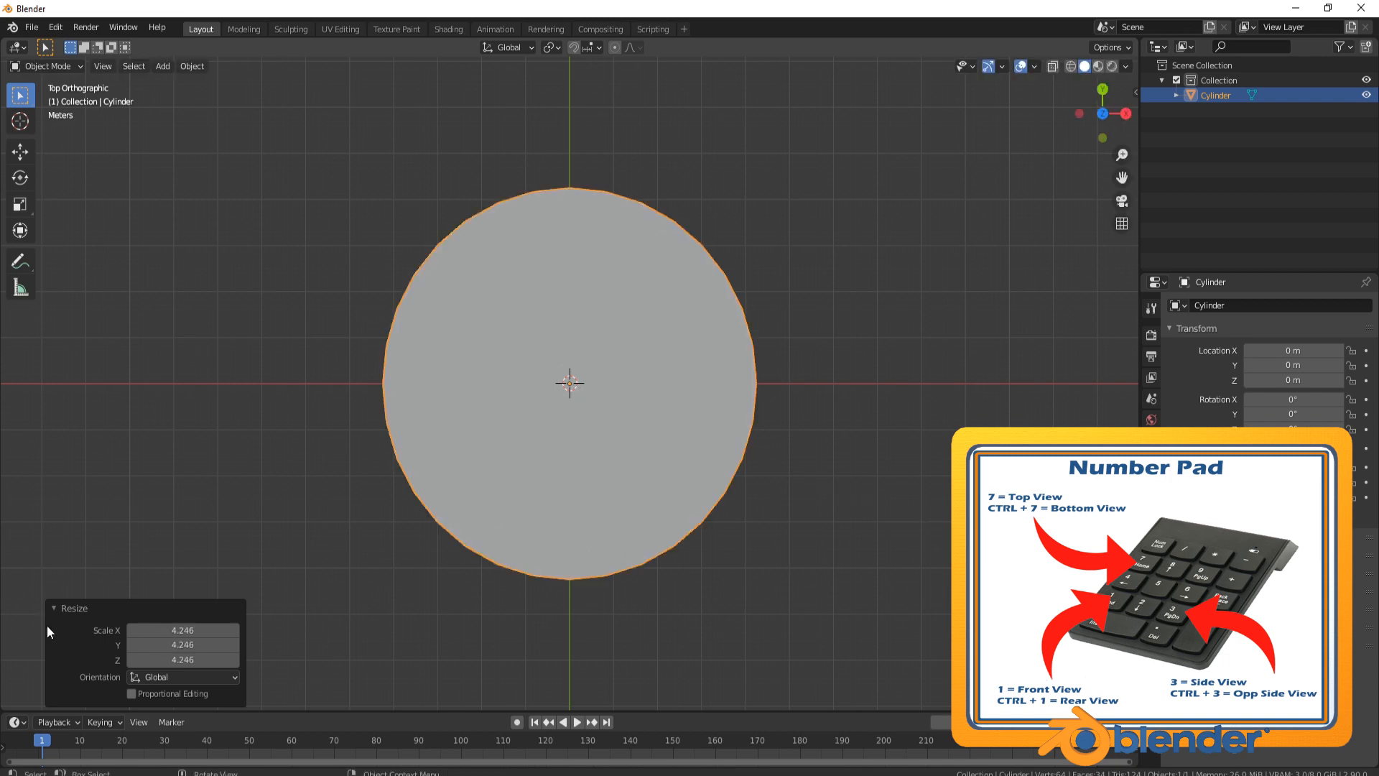
# Reduce the disc's thickness by scaling it by about 0.784 along the Z axis.
pyautogui.moveTo(571, 554); pyautogui.dragTo(836, 494, button='middle')
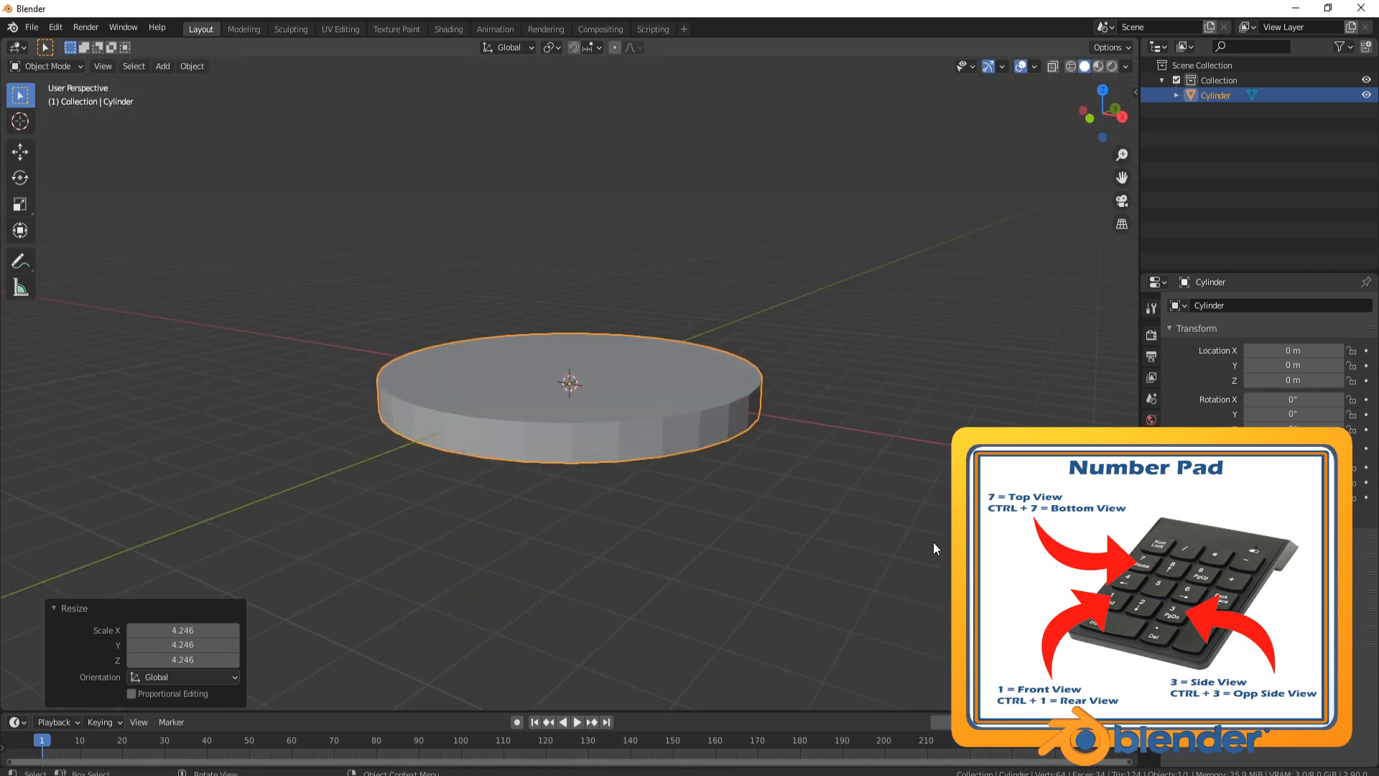
pyautogui.press('s')
pyautogui.press('z')
pyautogui.click(856, 502)
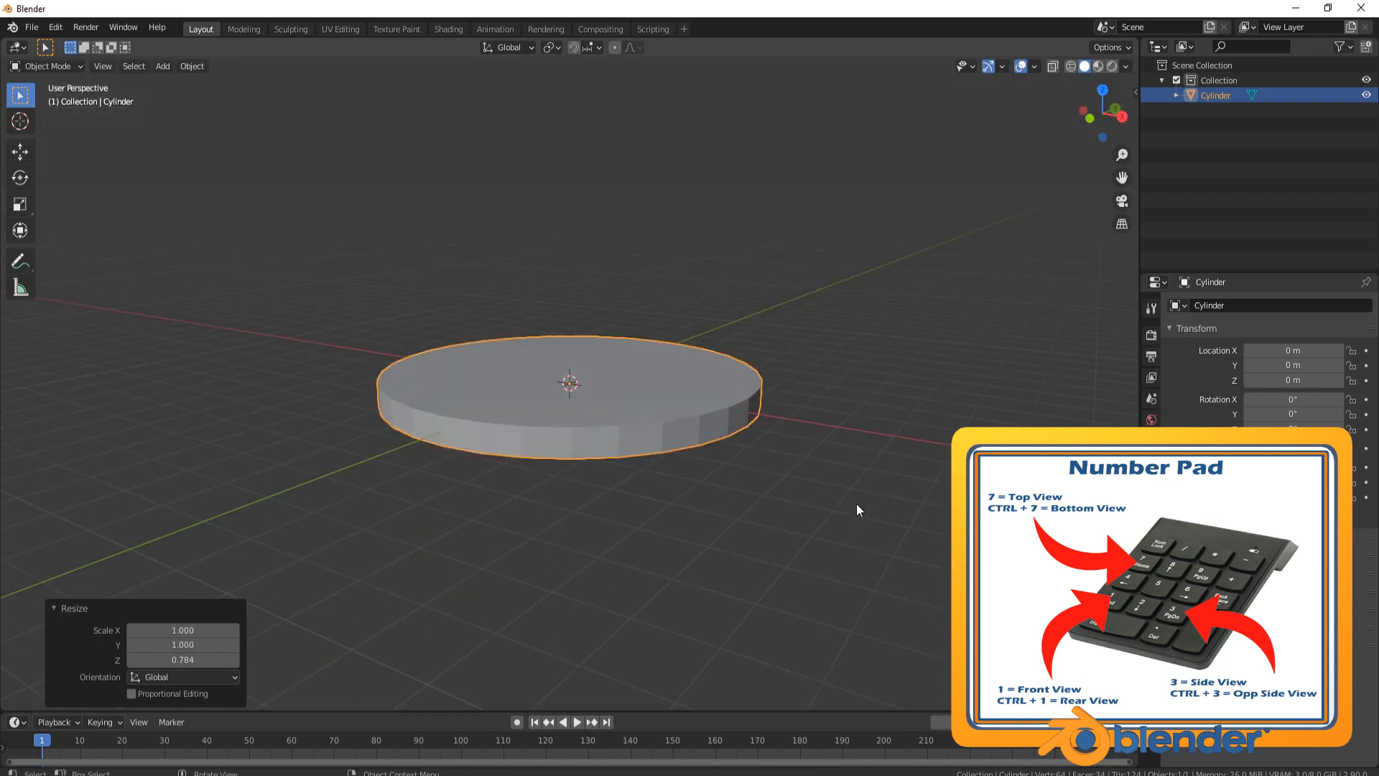
# In Edit Mode with face selection, delete the whole loop of side faces around the disc's rim.
pyautogui.moveTo(792, 402); pyautogui.dragTo(809, 401, button='middle')
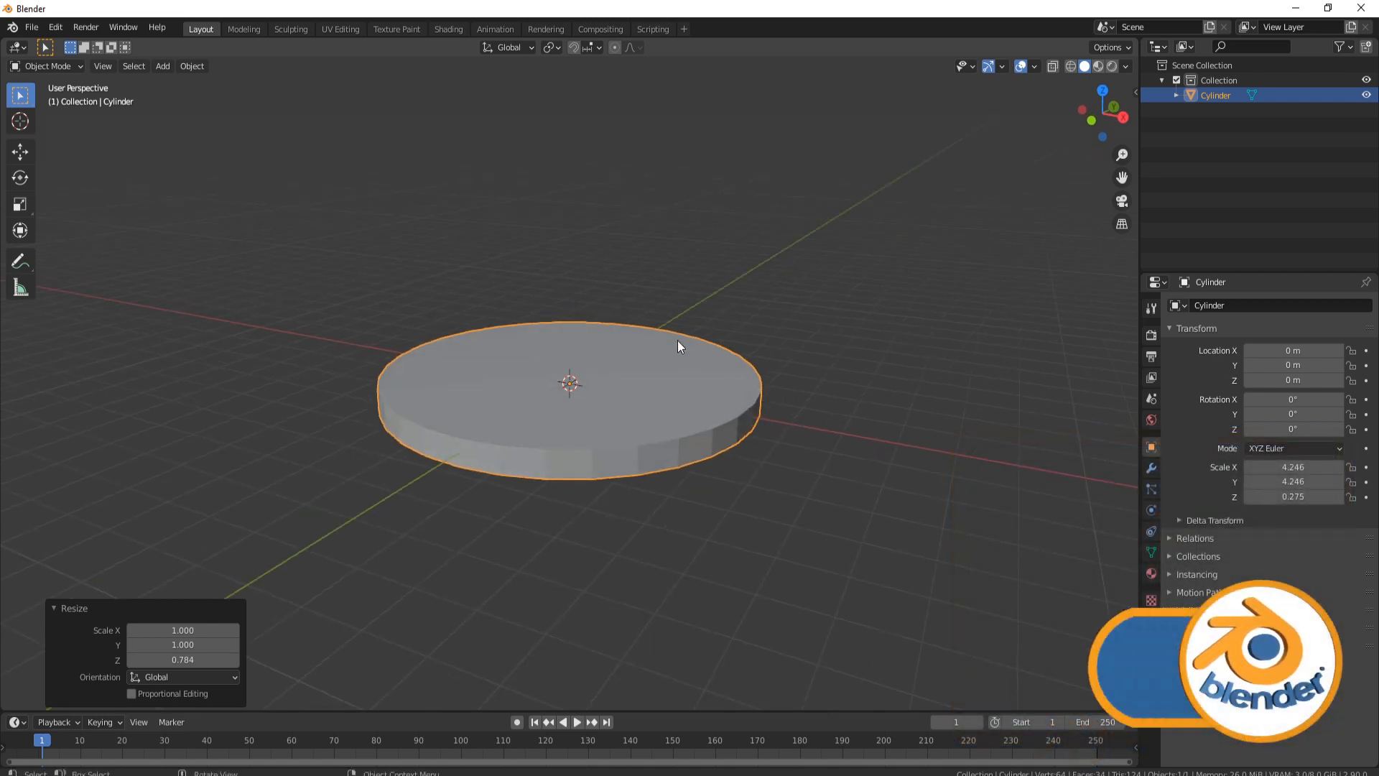
pyautogui.press('Tab')
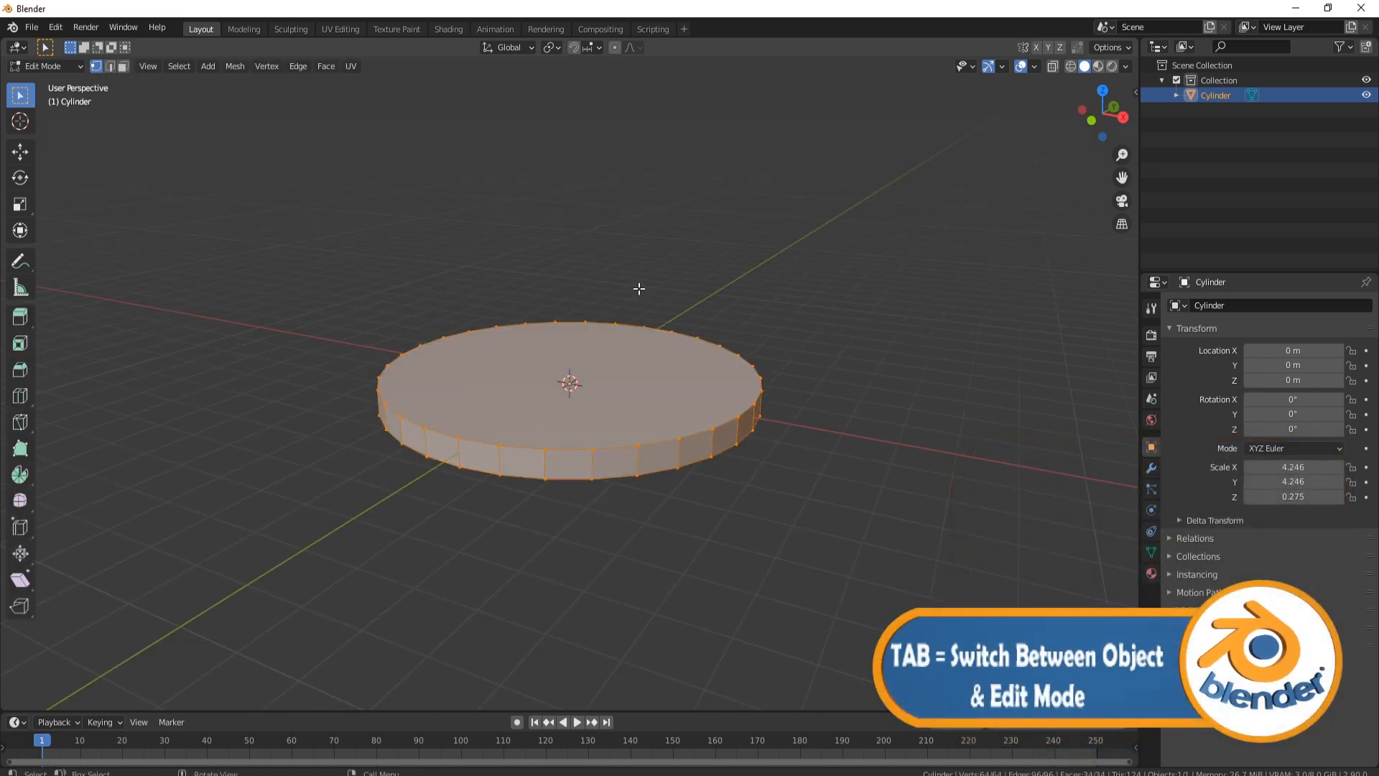
pyautogui.click(123, 66)
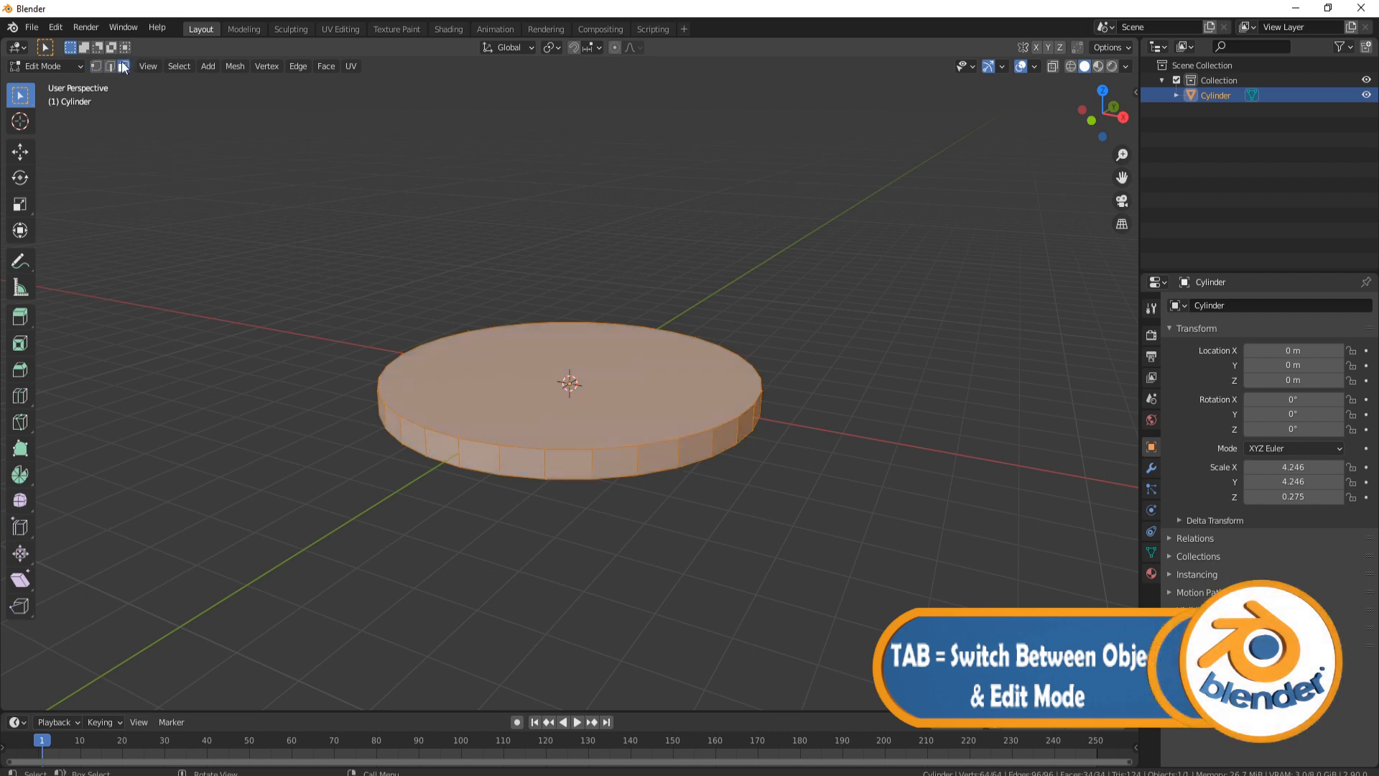
pyautogui.click(463, 451)
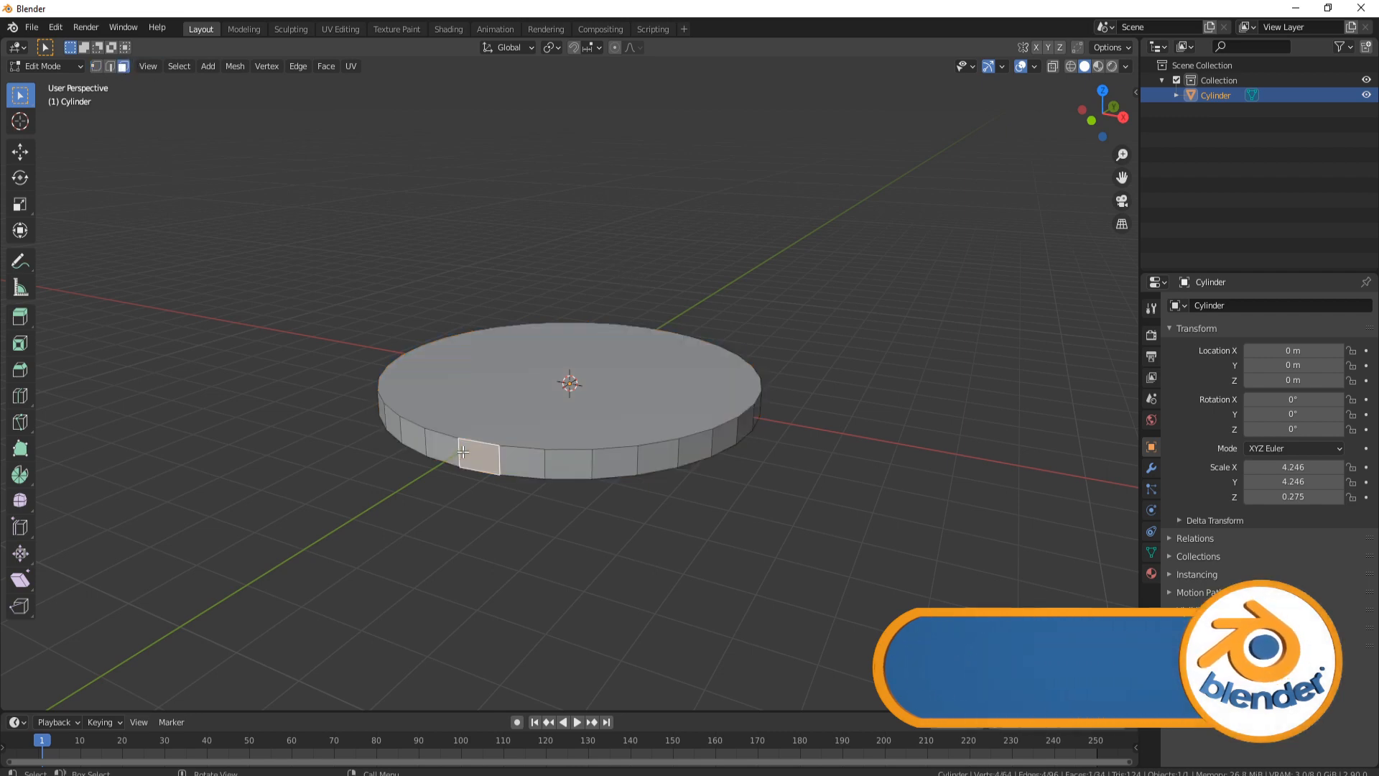
pyautogui.keyDown('alt'); pyautogui.keyDown('shift'); pyautogui.click(463, 451); pyautogui.keyUp('shift'); pyautogui.keyUp('alt')
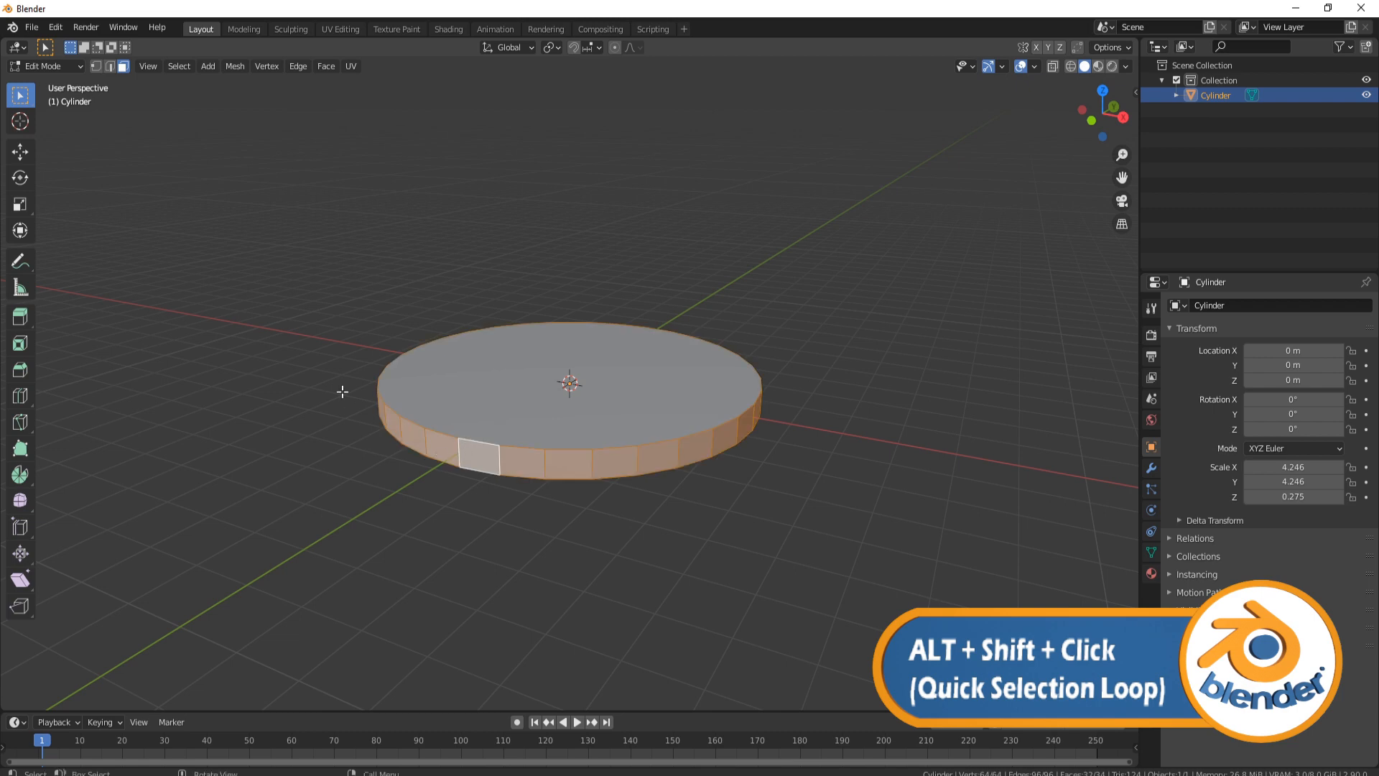
pyautogui.press('x')
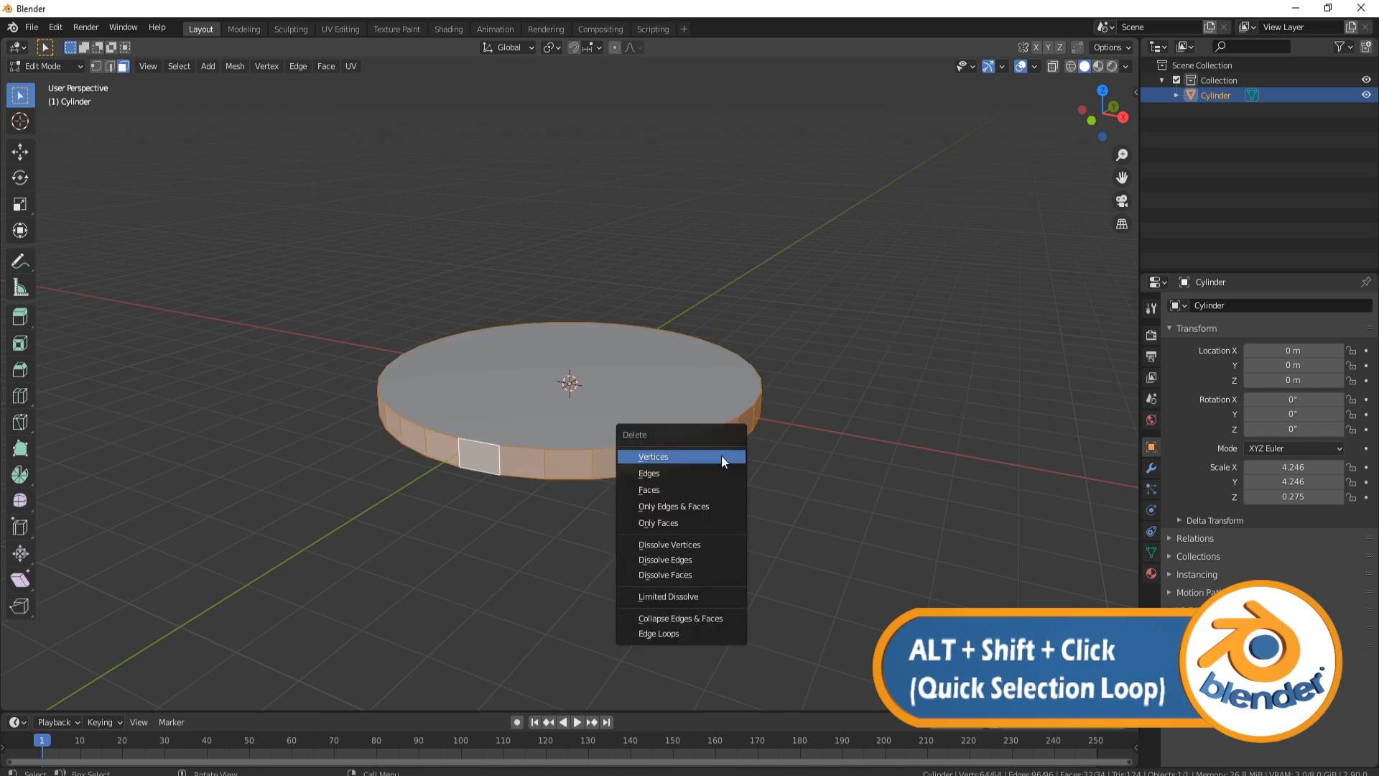
pyautogui.click(663, 491)
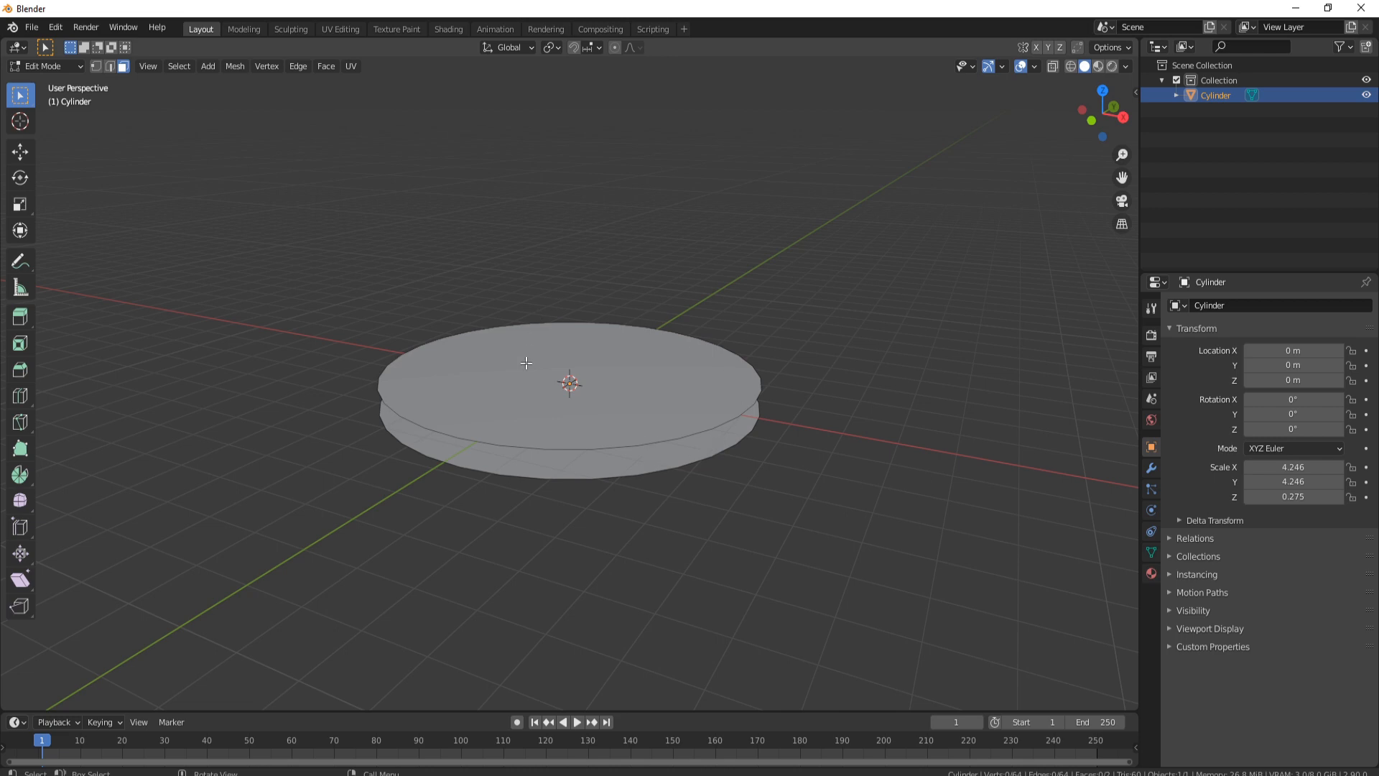
# Delete the lower cap face of the disc.
pyautogui.click(587, 463)
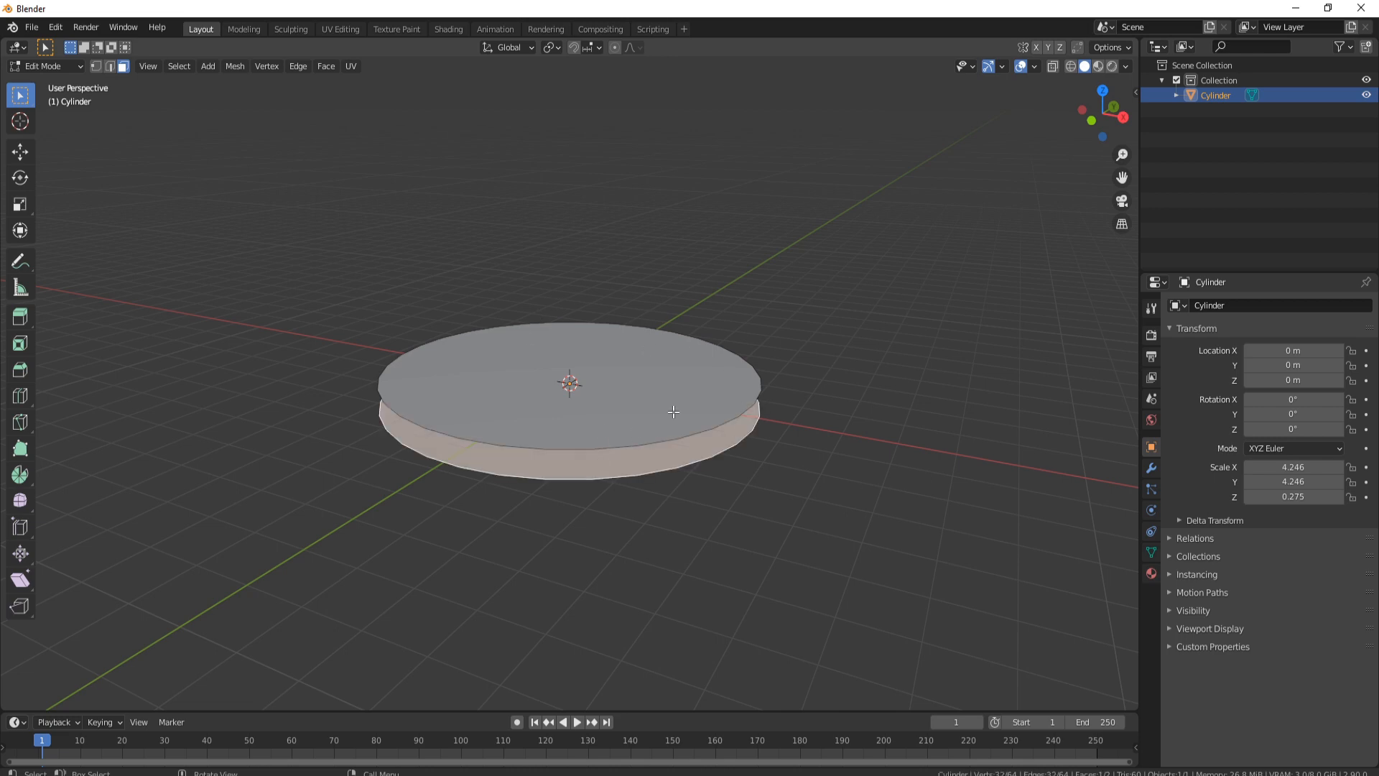
pyautogui.press('x')
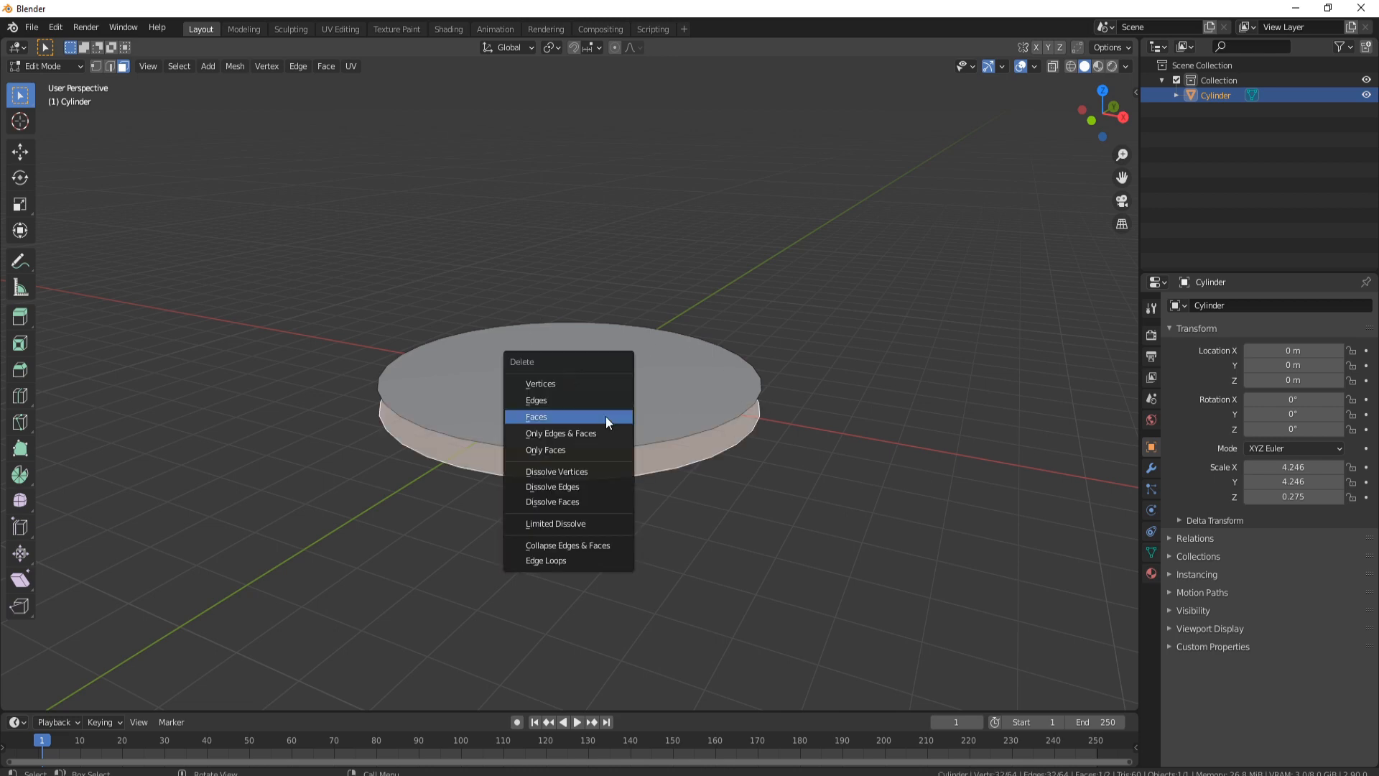
pyautogui.click(606, 416)
# Snap the 3D cursor to the world origin.
pyautogui.moveTo(745, 421); pyautogui.dragTo(687, 280, button='middle')
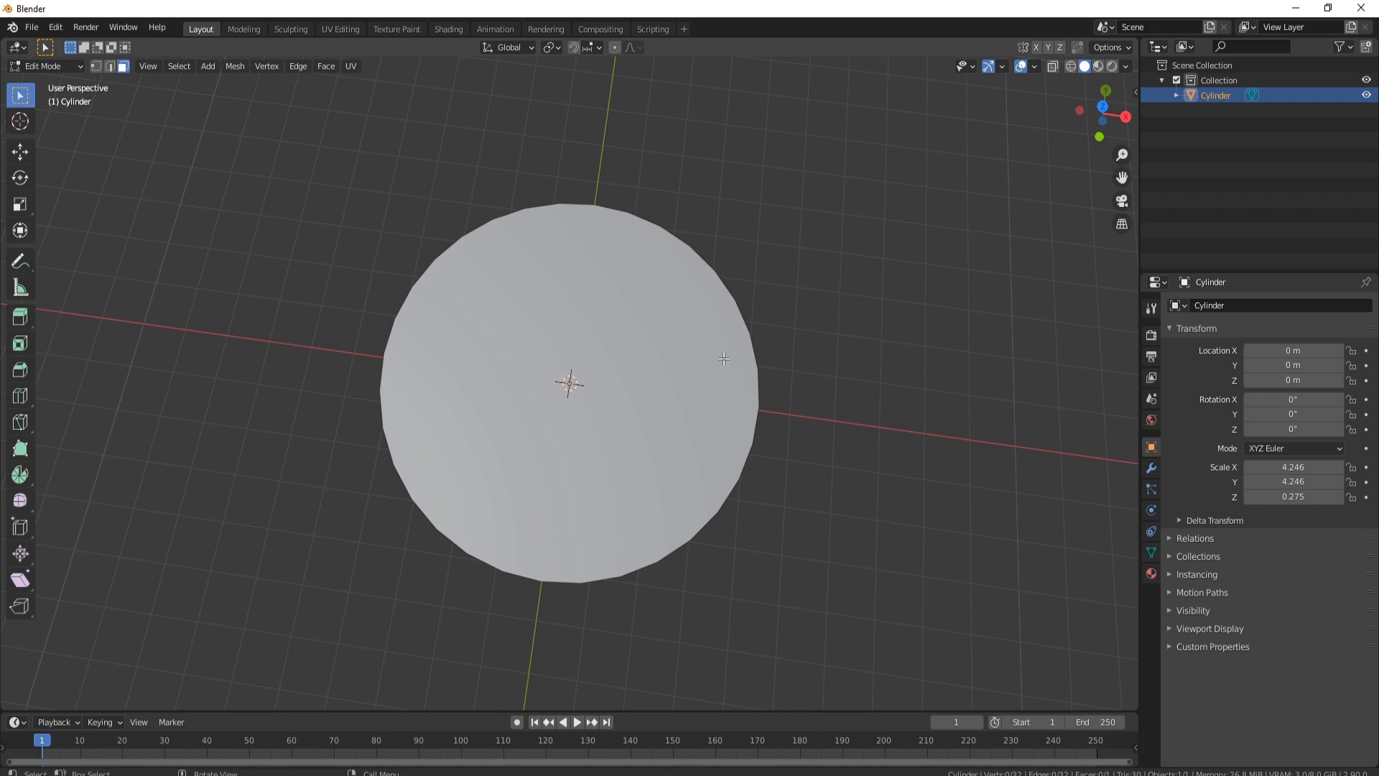
pyautogui.moveTo(723, 358); pyautogui.dragTo(693, 298, button='middle')
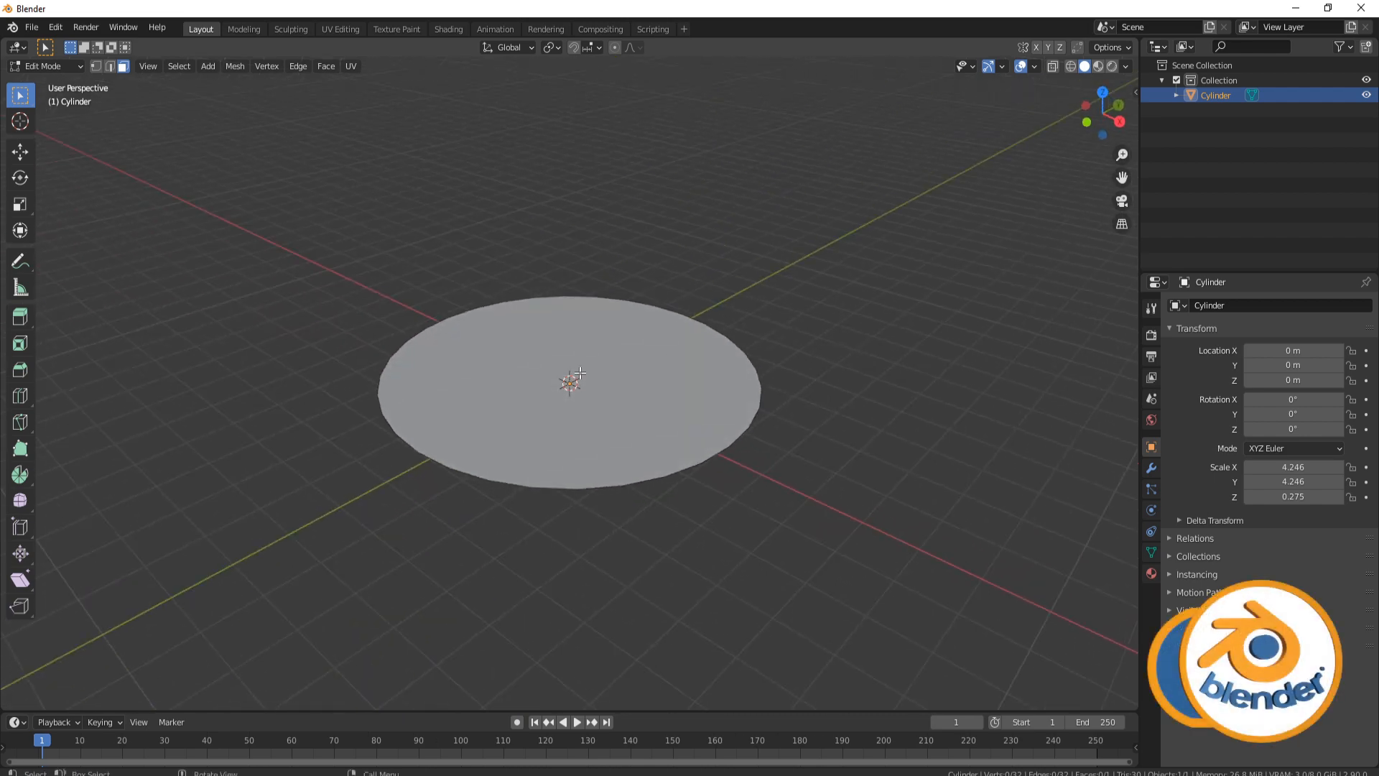
pyautogui.hotkey('shift', 's')
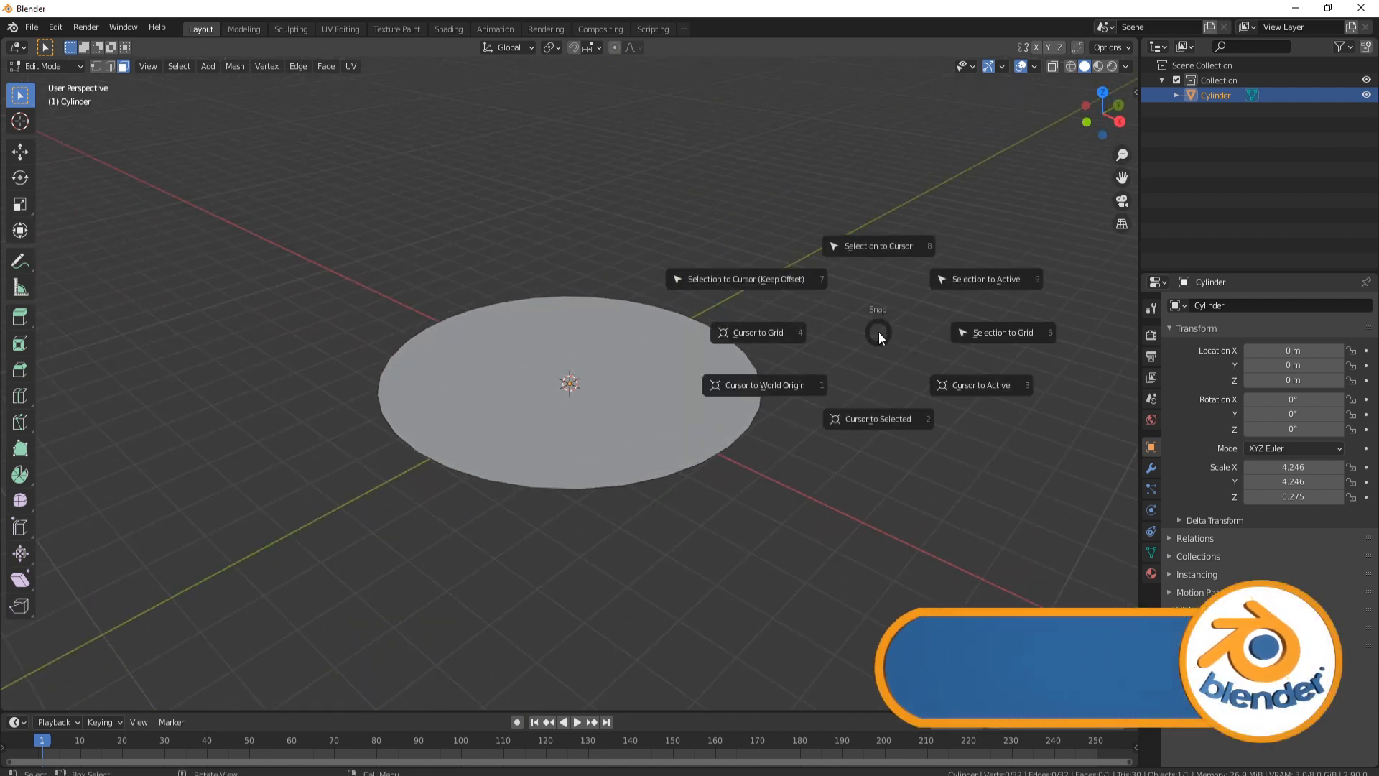
pyautogui.click(777, 388)
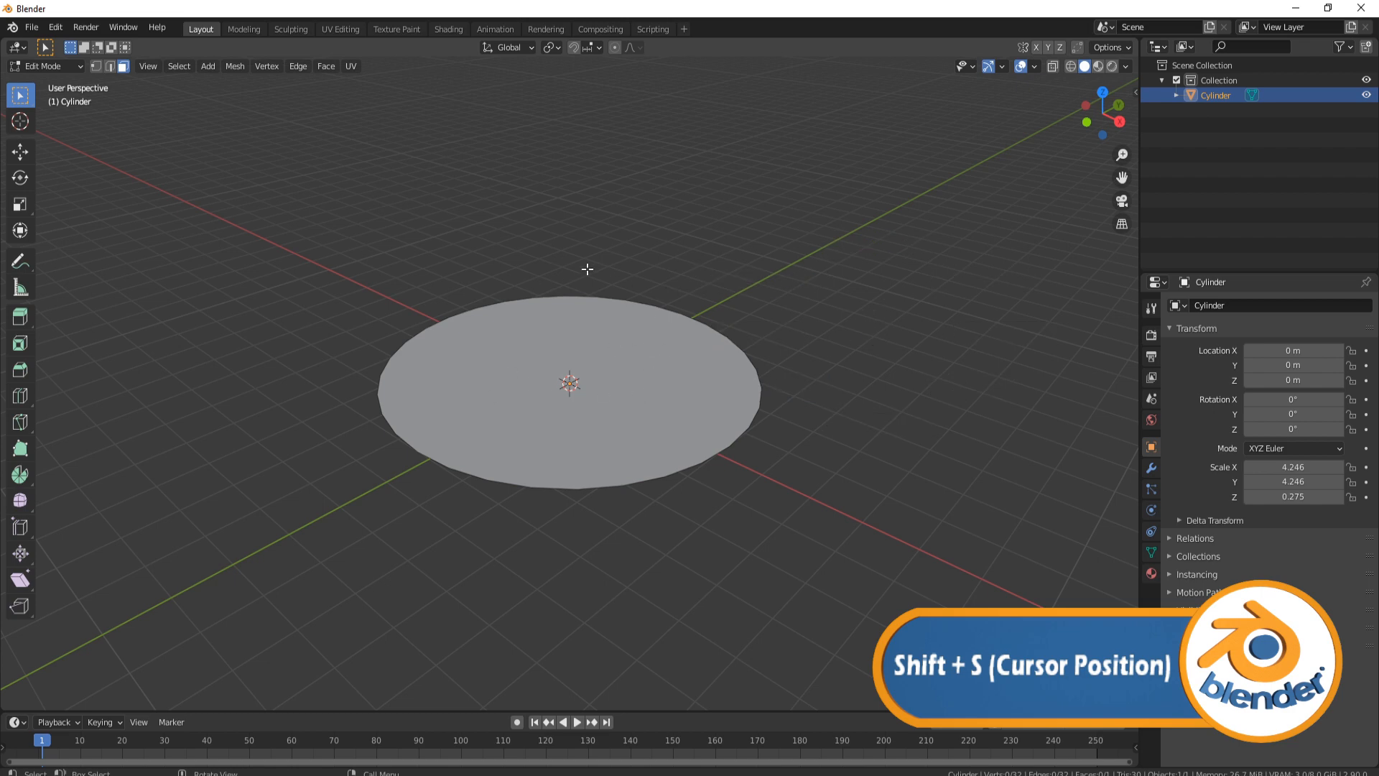
# Add a second cylinder at the disc's centre within the same mesh, with 32 vertices, 1 m radius and 2 m depth.
pyautogui.moveTo(708, 385); pyautogui.dragTo(584, 425, button='middle')
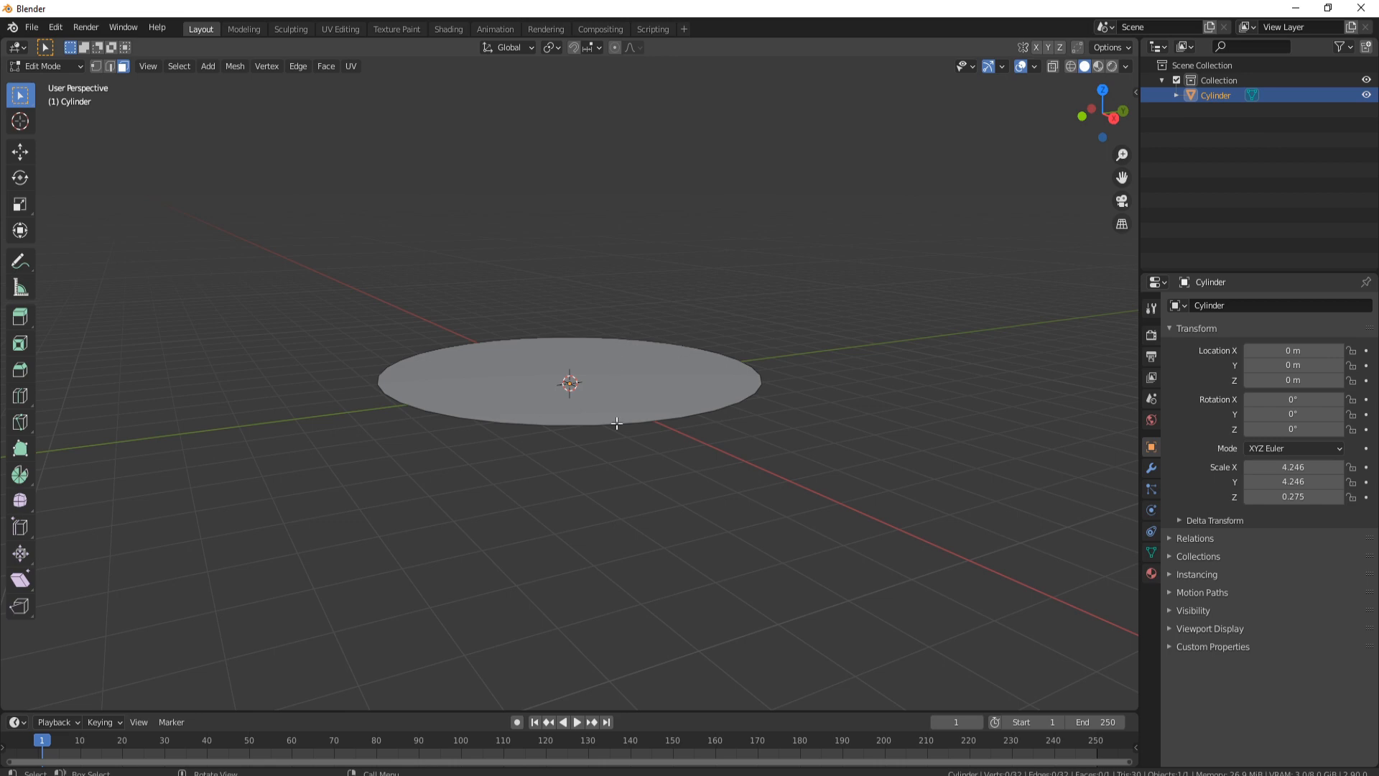
pyautogui.moveTo(571, 369); pyautogui.dragTo(675, 294, button='middle')
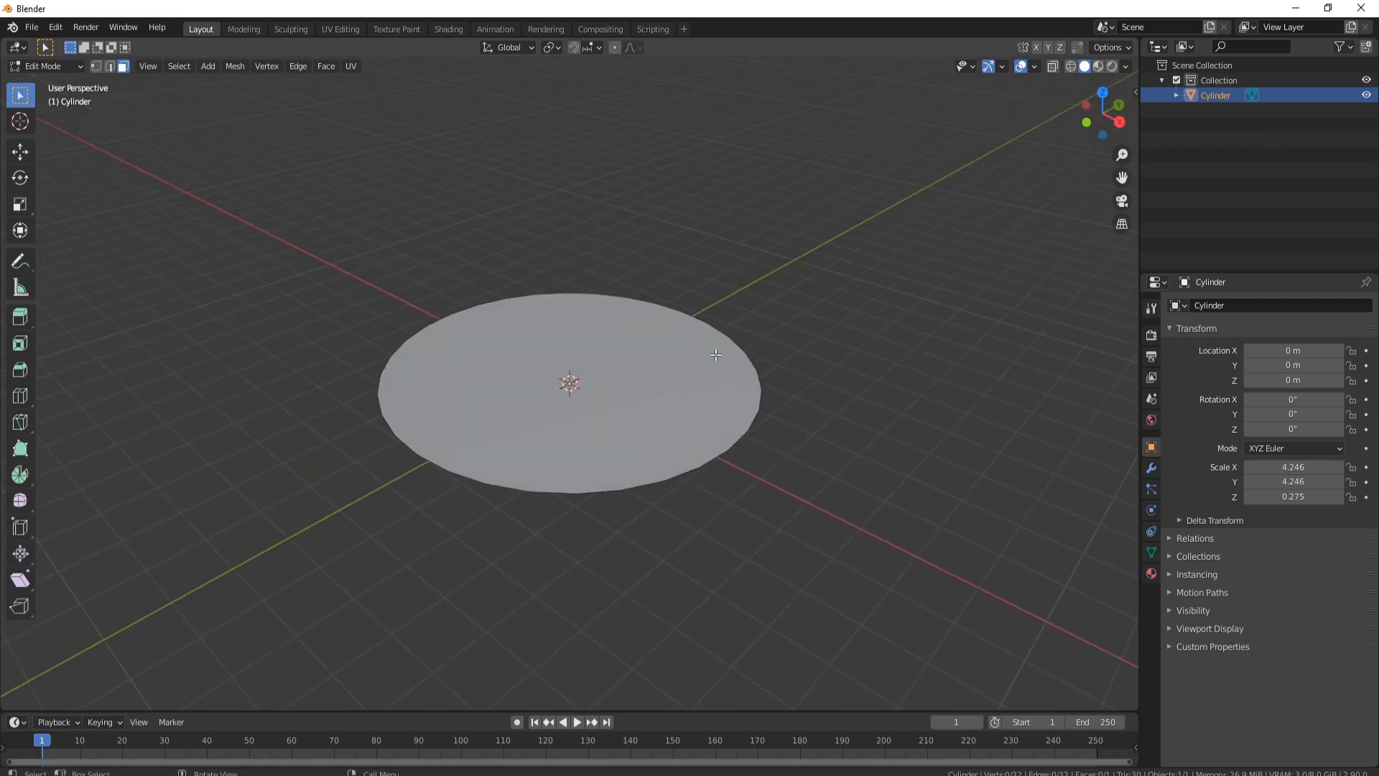
pyautogui.hotkey('shift', 'a')
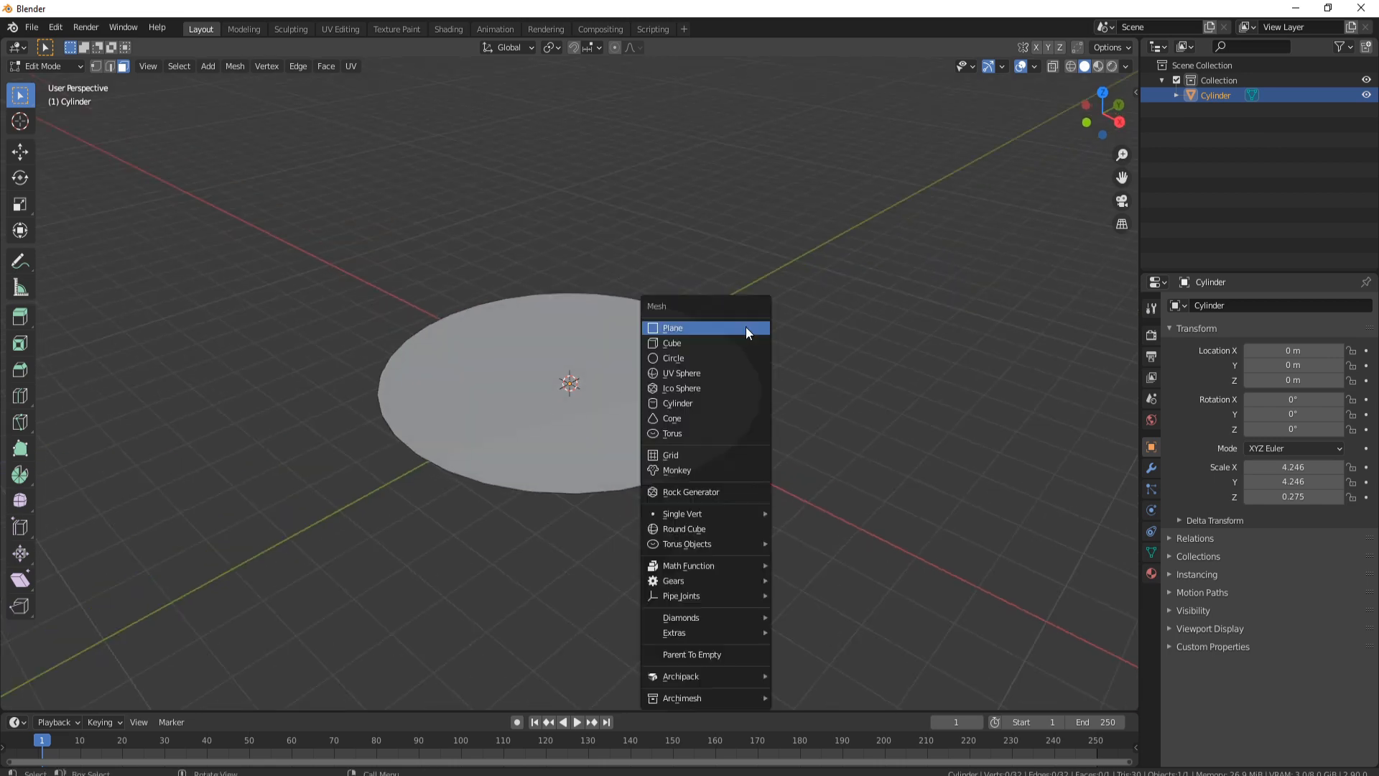
pyautogui.click(695, 401)
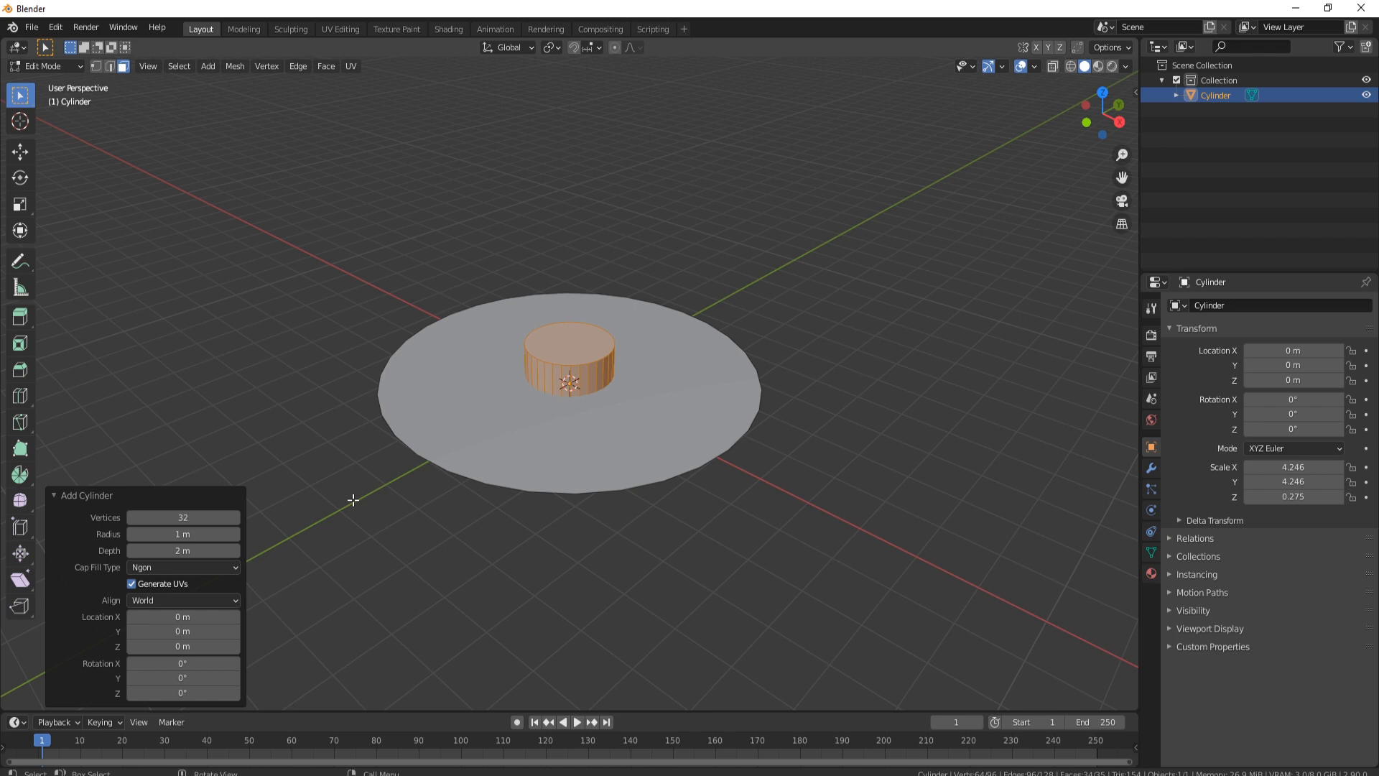
# Select the top and bottom caps of the small central cylinder and scale them along Z to about 0.366.
pyautogui.click(575, 339)
pyautogui.moveTo(643, 502); pyautogui.dragTo(612, 414, button='middle')
pyautogui.keyDown('shift'); pyautogui.click(575, 428); pyautogui.keyUp('shift')
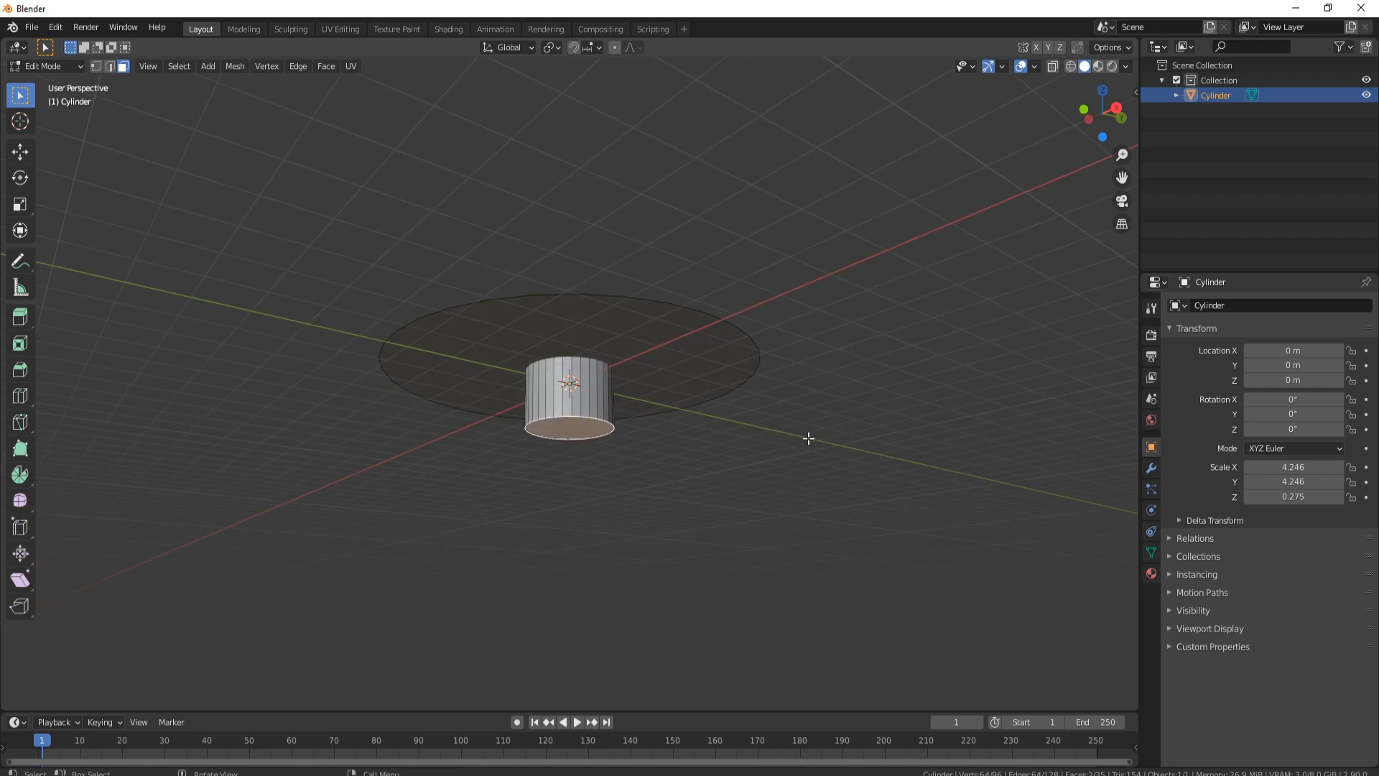
pyautogui.moveTo(837, 464); pyautogui.dragTo(862, 479, button='middle')
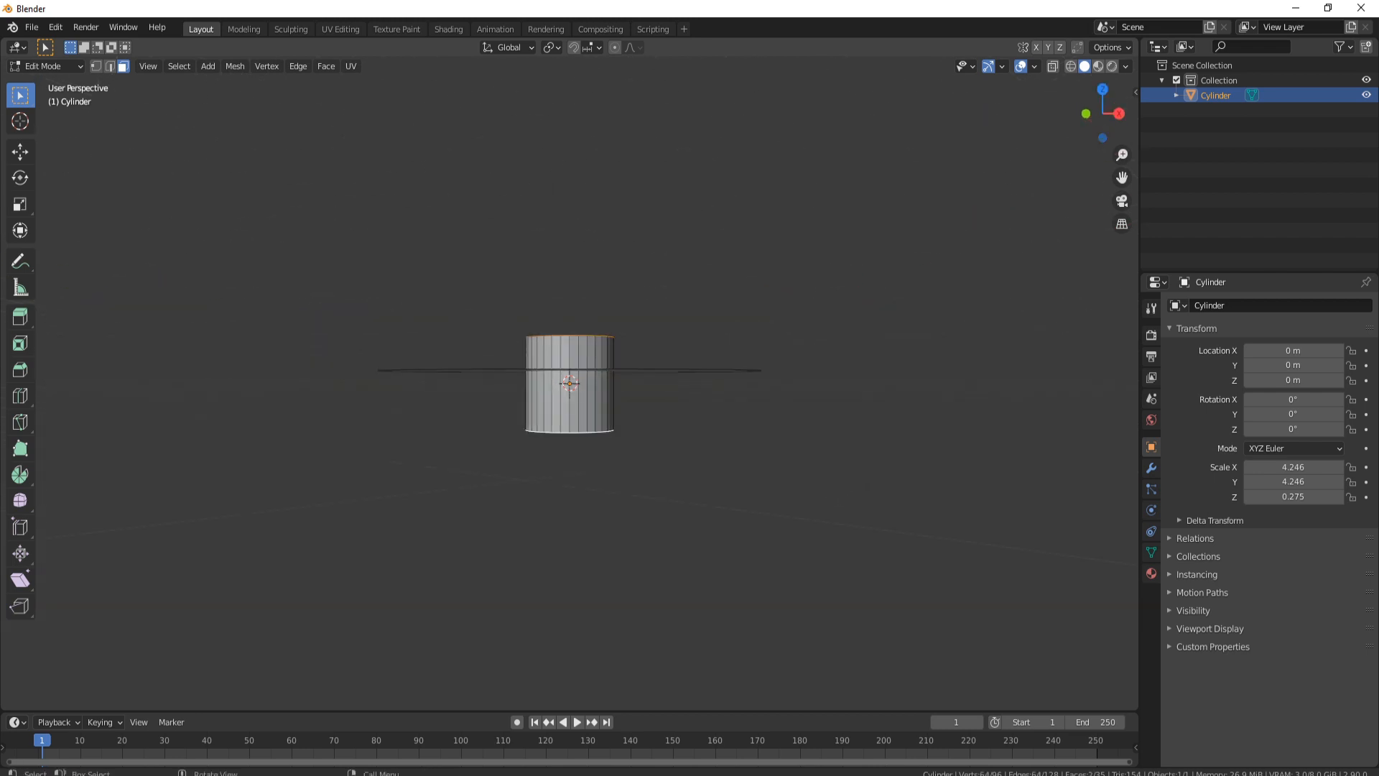
pyautogui.press('s')
pyautogui.press('z')
pyautogui.click(675, 403)
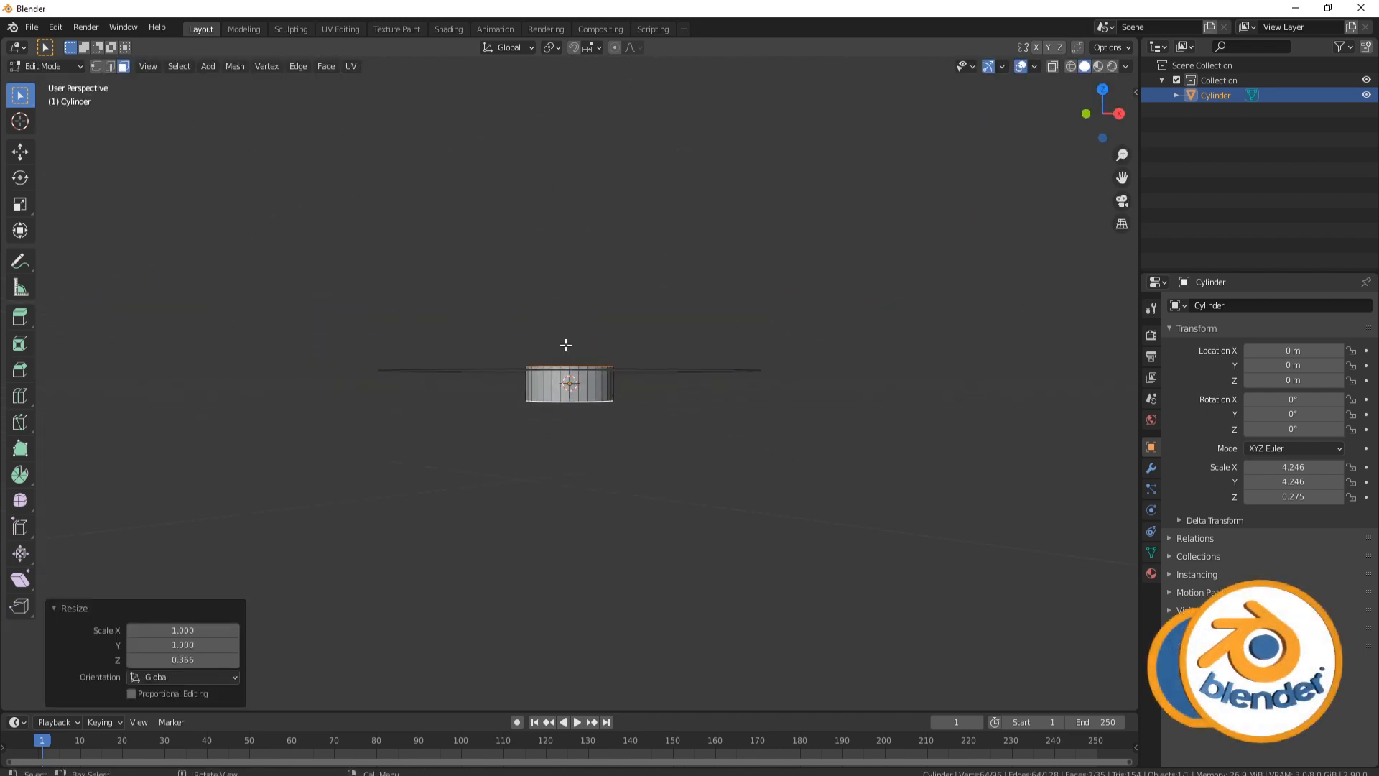
# Move the central cylinder's two caps up along Z by about 0.33 m with the Move tool.
pyautogui.hotkey('shift', 'space')
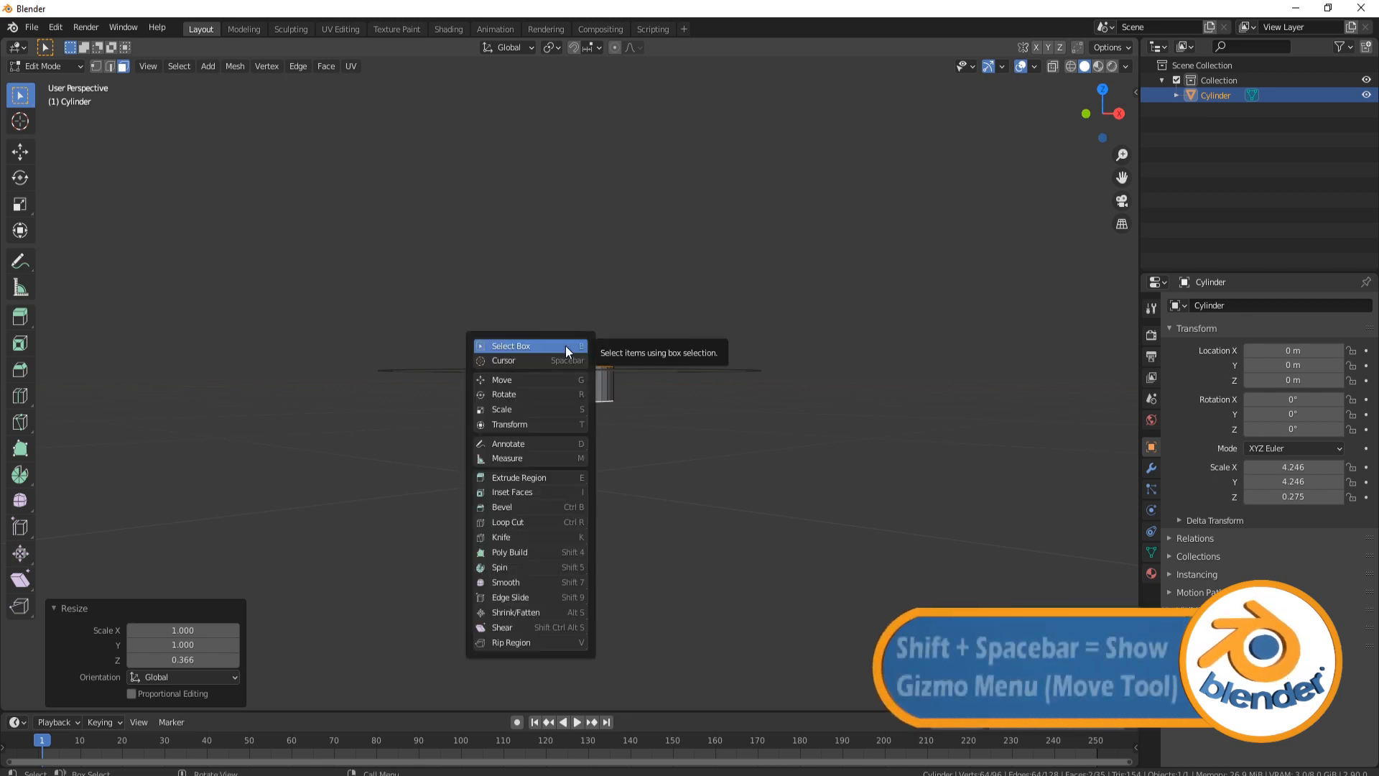
pyautogui.click(516, 379)
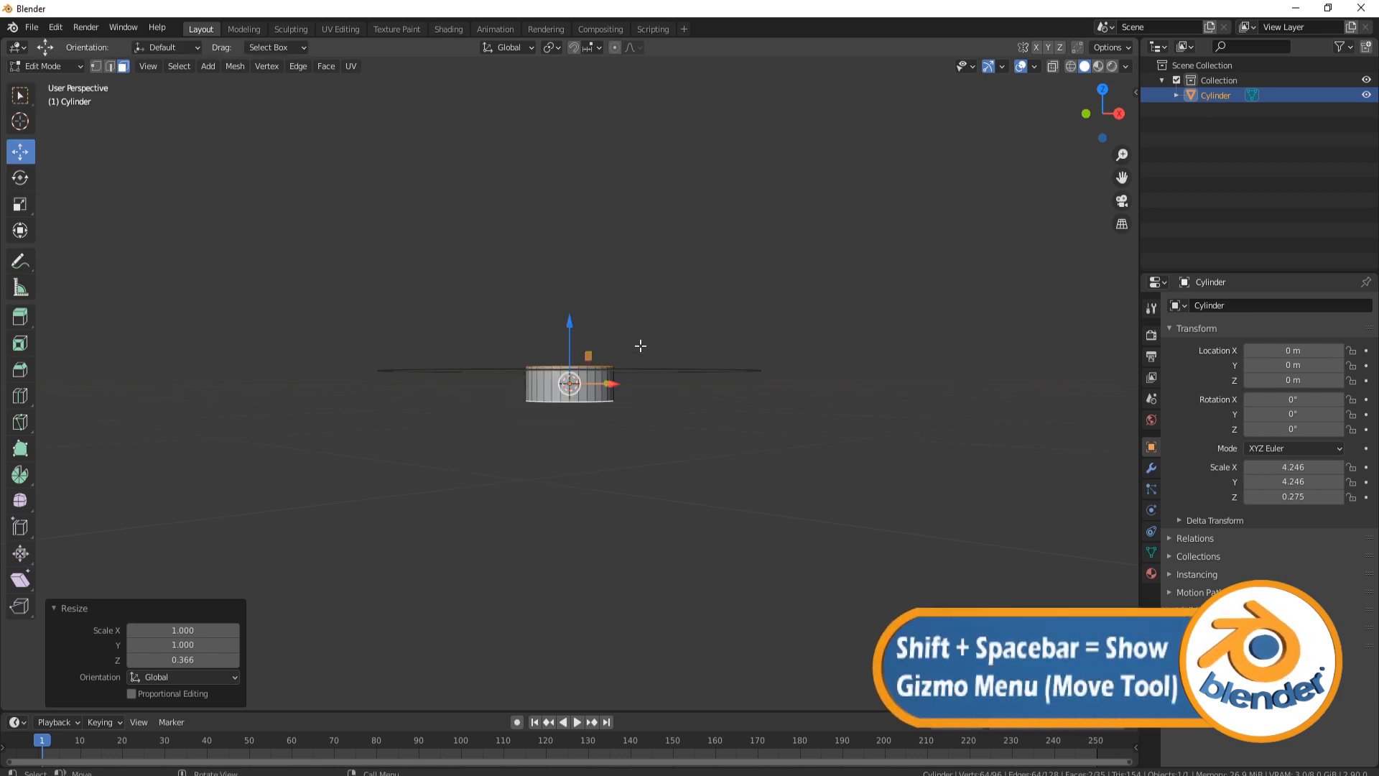
pyautogui.moveTo(570, 320); pyautogui.dragTo(572, 303)
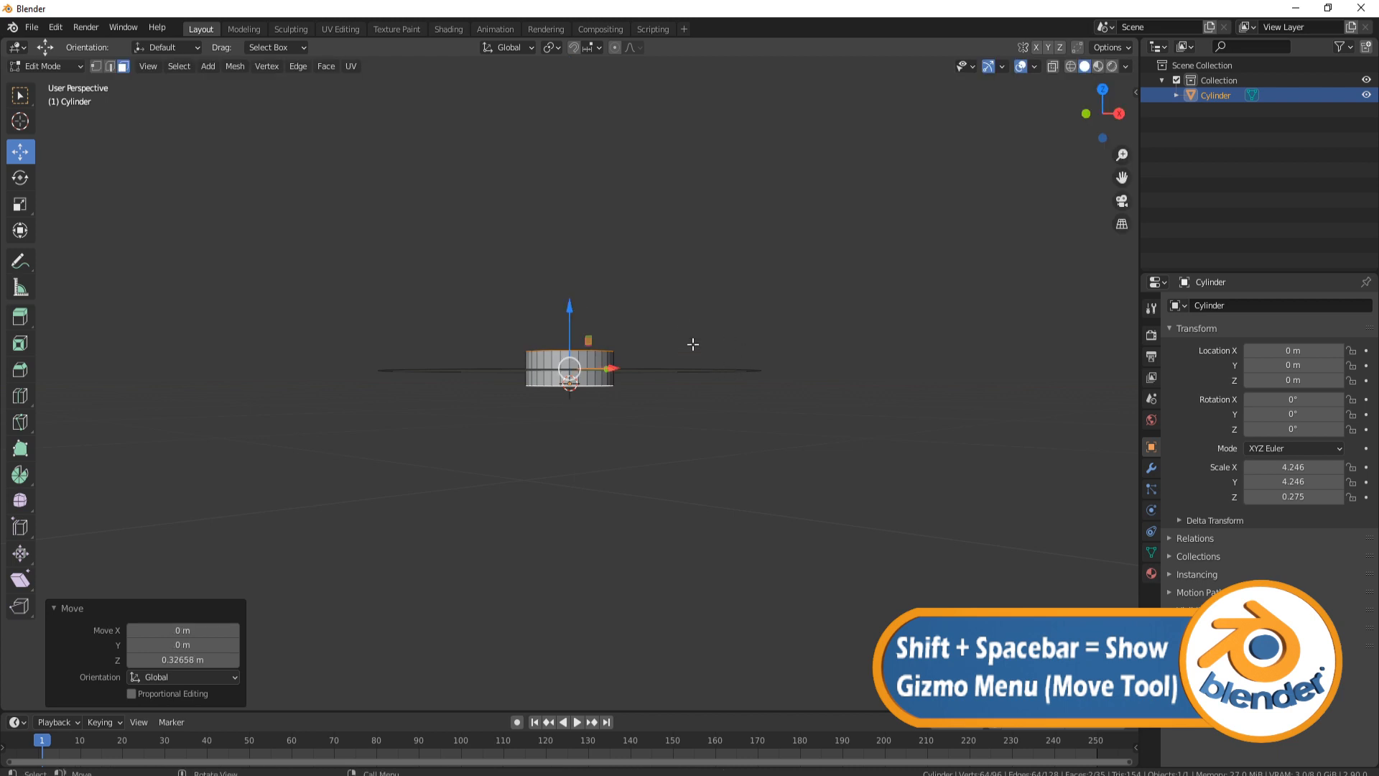
# Delete the central cylinder's two cap faces, leaving an open ring.
pyautogui.moveTo(692, 344); pyautogui.dragTo(640, 365, button='middle')
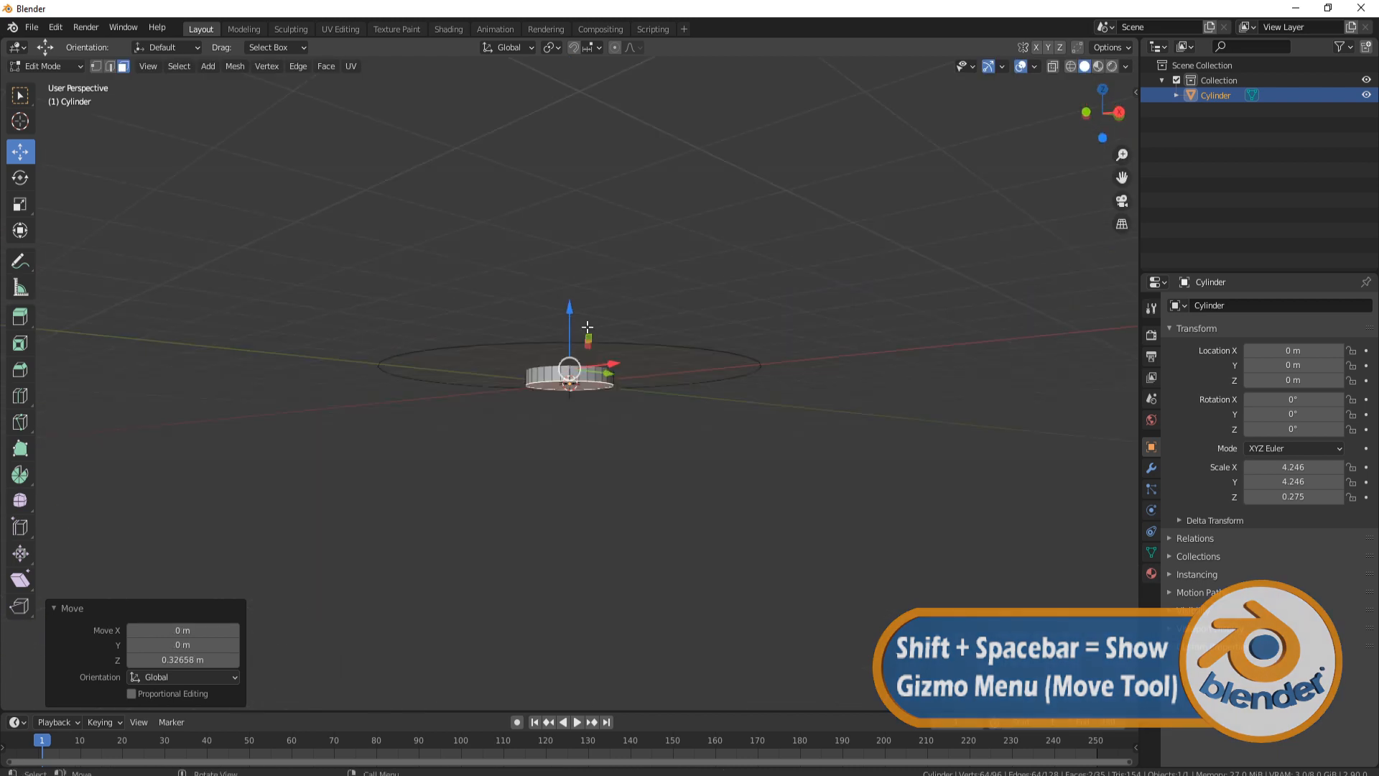
pyautogui.rightClick(640, 365)
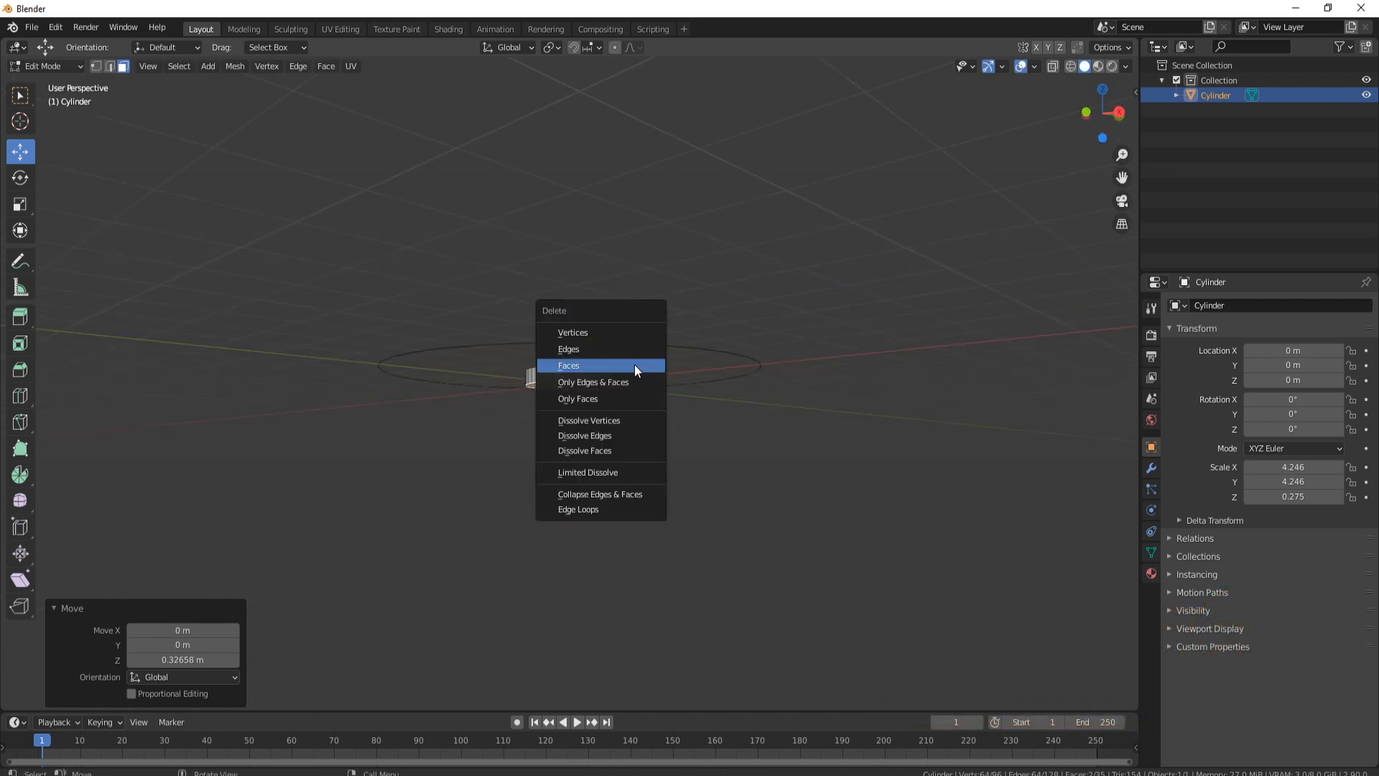
pyautogui.click(634, 364)
pyautogui.moveTo(635, 364); pyautogui.dragTo(644, 420, button='middle')
pyautogui.scroll(6, 571, 357)
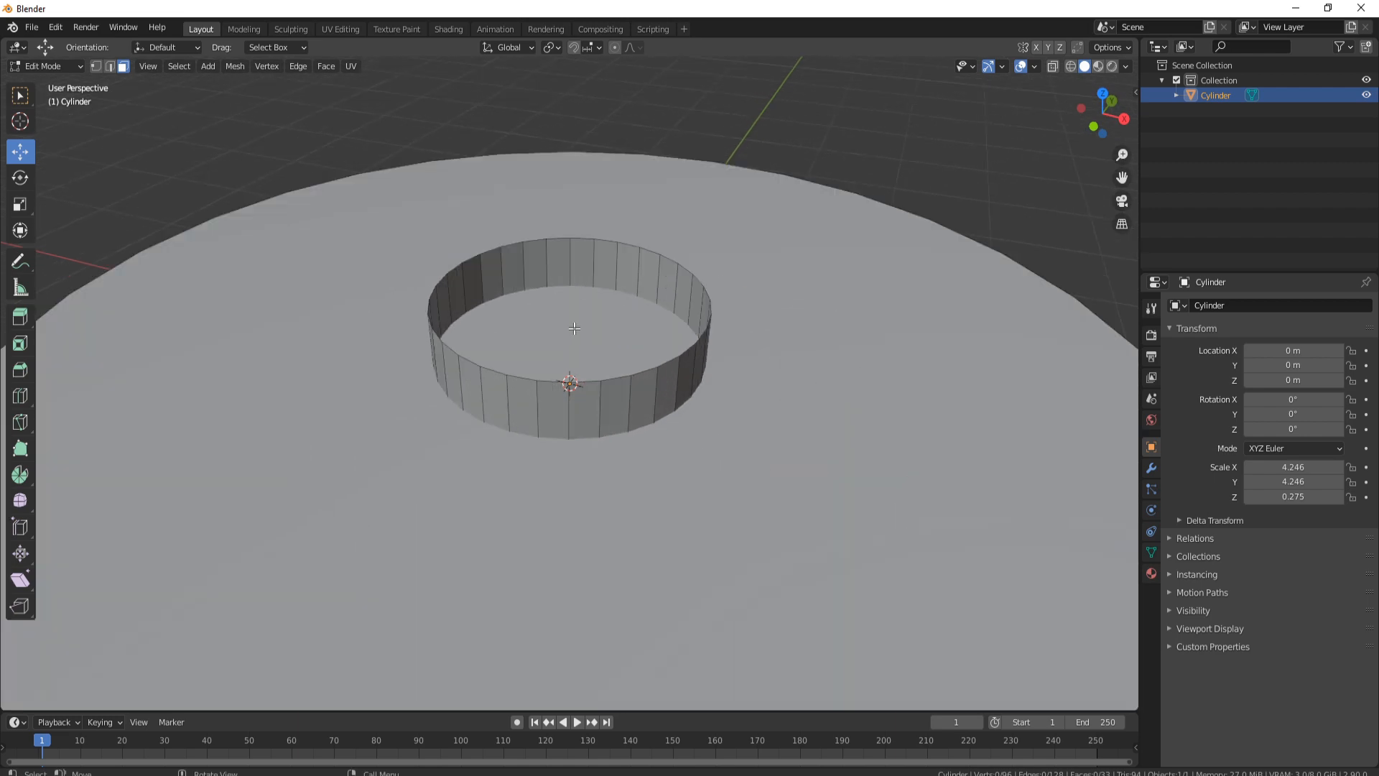
# In edge selection, select every fourth vertical edge around the ring, eight in total, and scale them inward to about 0.894 for a scalloped outline.
pyautogui.scroll(-4, 607, 290)
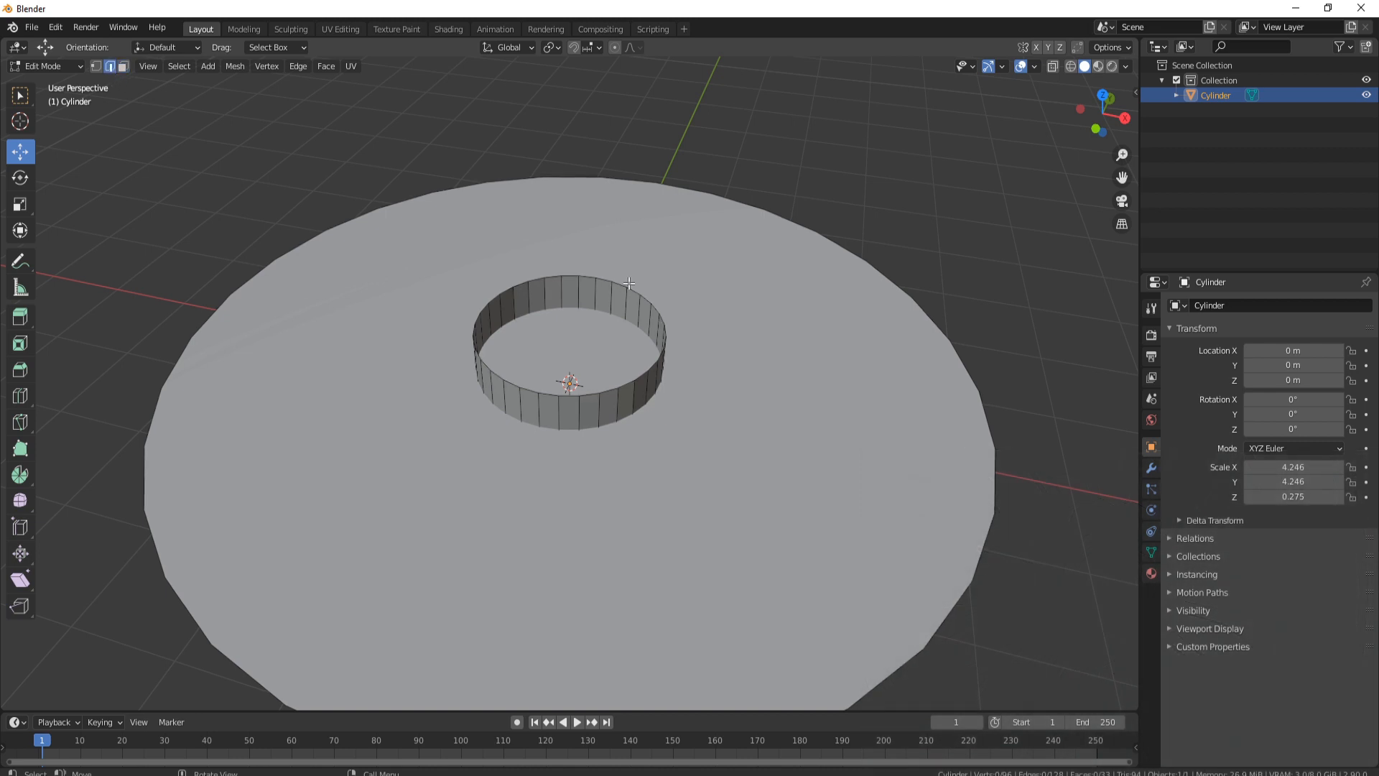
pyautogui.press('KP_3')
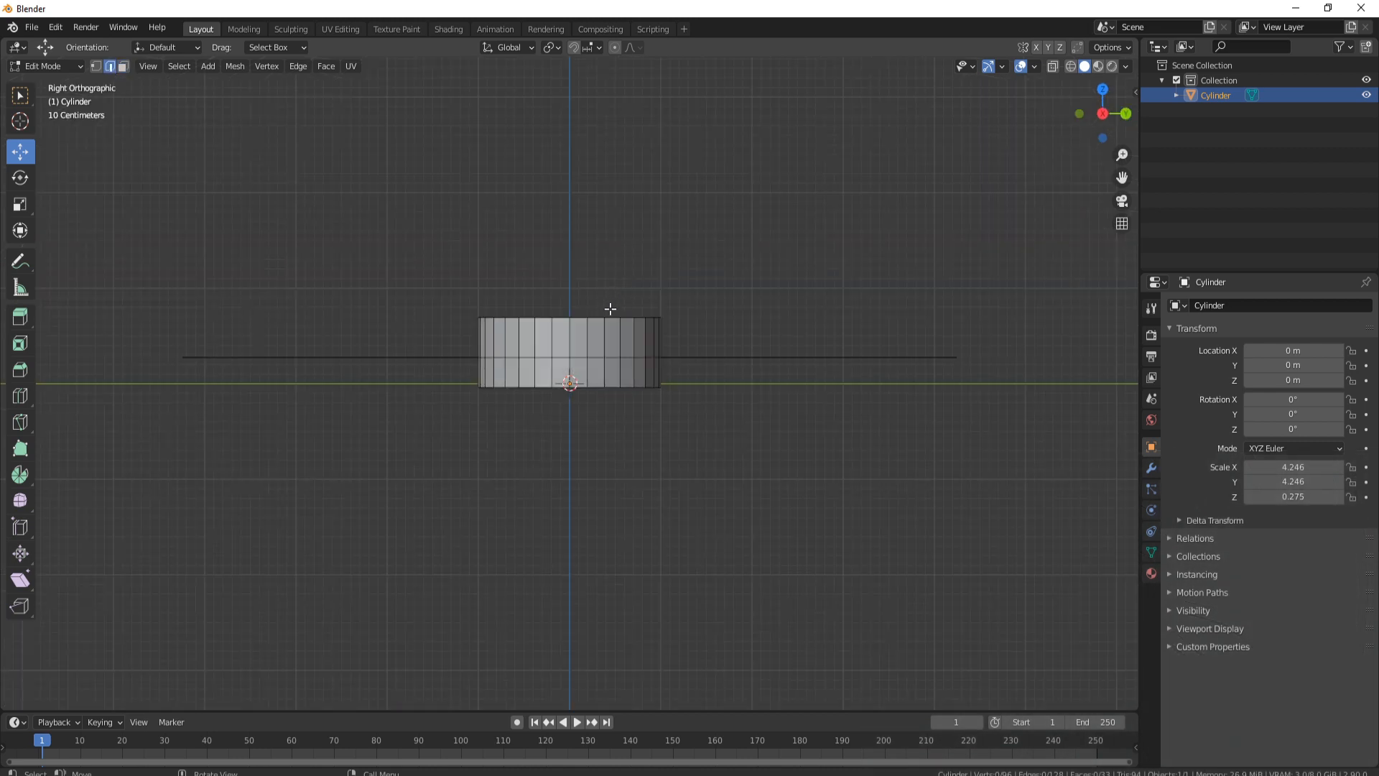
pyautogui.click(536, 339)
pyautogui.keyDown('shift'); pyautogui.click(605, 343); pyautogui.keyUp('shift')
pyautogui.moveTo(705, 340); pyautogui.dragTo(677, 343, button='middle')
pyautogui.moveTo(664, 350); pyautogui.dragTo(546, 382, button='middle')
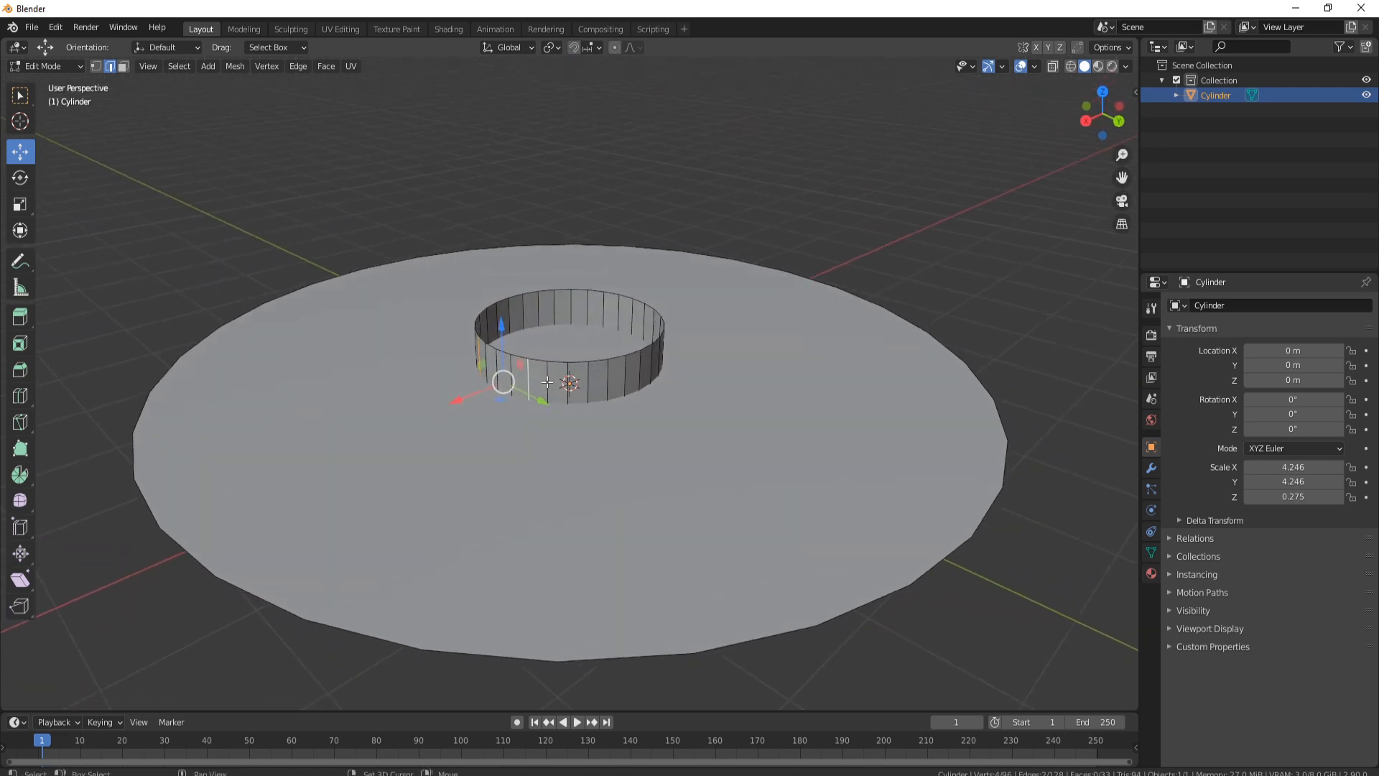
pyautogui.moveTo(597, 374)
pyautogui.mouseDown(button='middle')
pyautogui.moveTo(578, 365)
pyautogui.moveTo(589, 386)
pyautogui.mouseUp(button='middle')
pyautogui.keyDown('shift'); pyautogui.click(590, 388); pyautogui.keyUp('shift')
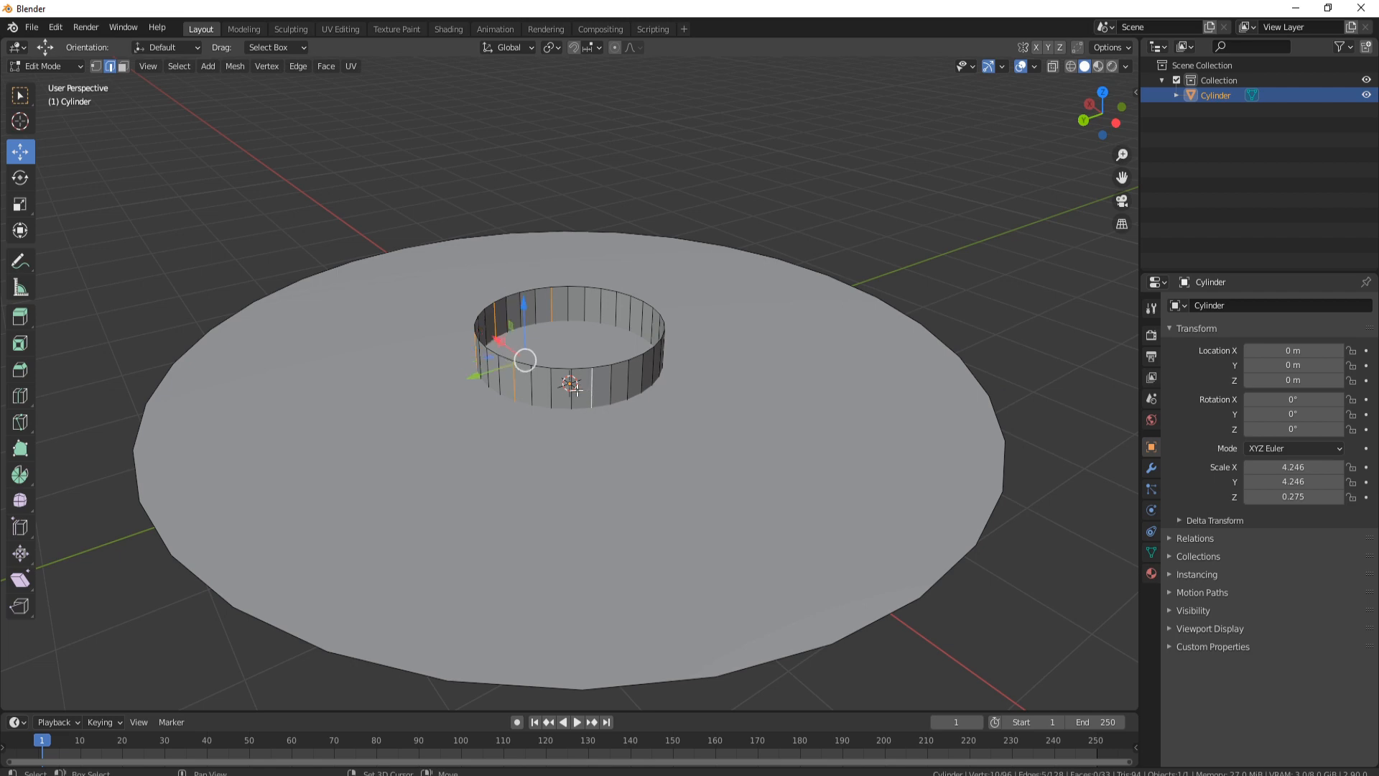
pyautogui.moveTo(681, 370); pyautogui.dragTo(659, 388, button='middle')
pyautogui.keyDown('shift'); pyautogui.click(587, 386); pyautogui.keyUp('shift')
pyautogui.keyDown('shift'); pyautogui.click(599, 391); pyautogui.keyUp('shift')
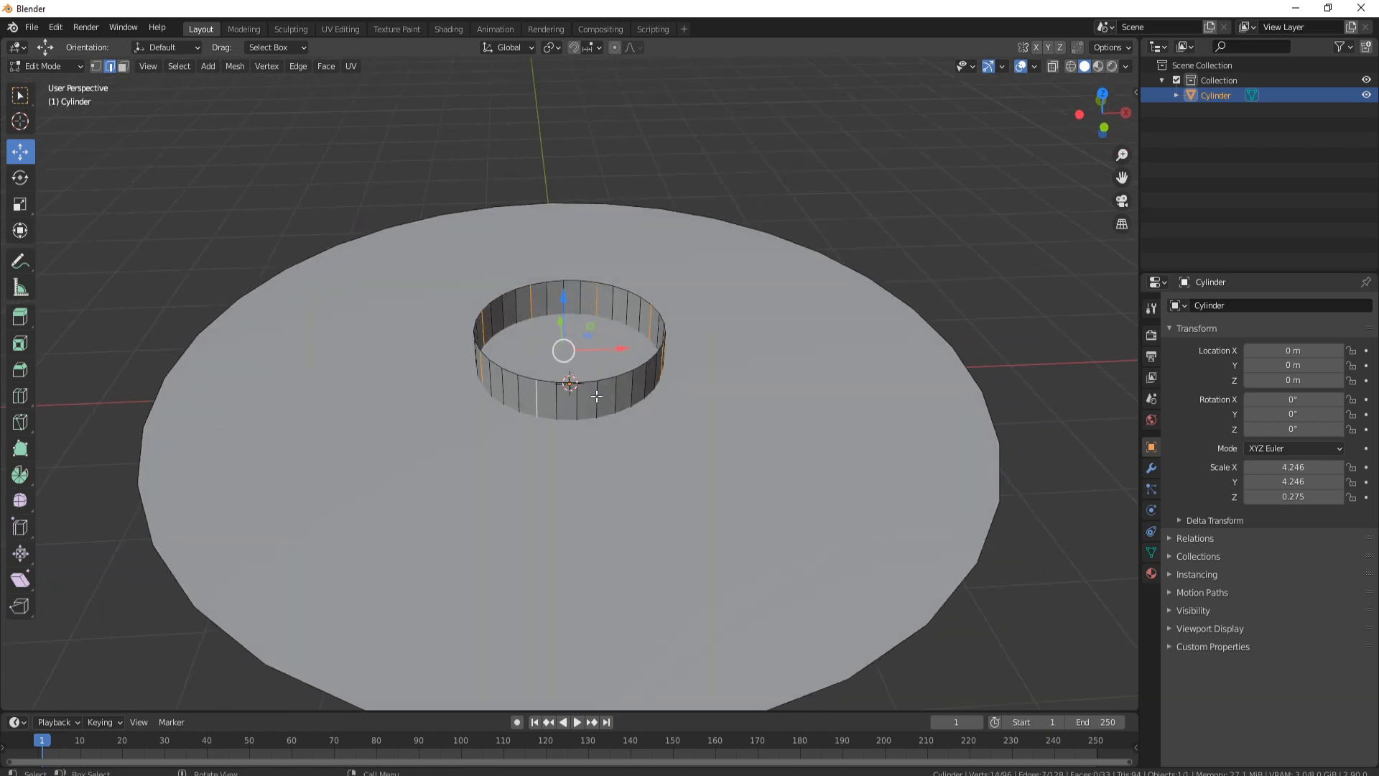
pyautogui.keyDown('shift'); pyautogui.click(617, 393); pyautogui.keyUp('shift')
pyautogui.moveTo(748, 370); pyautogui.dragTo(590, 285, button='middle')
pyautogui.press('KP_7')
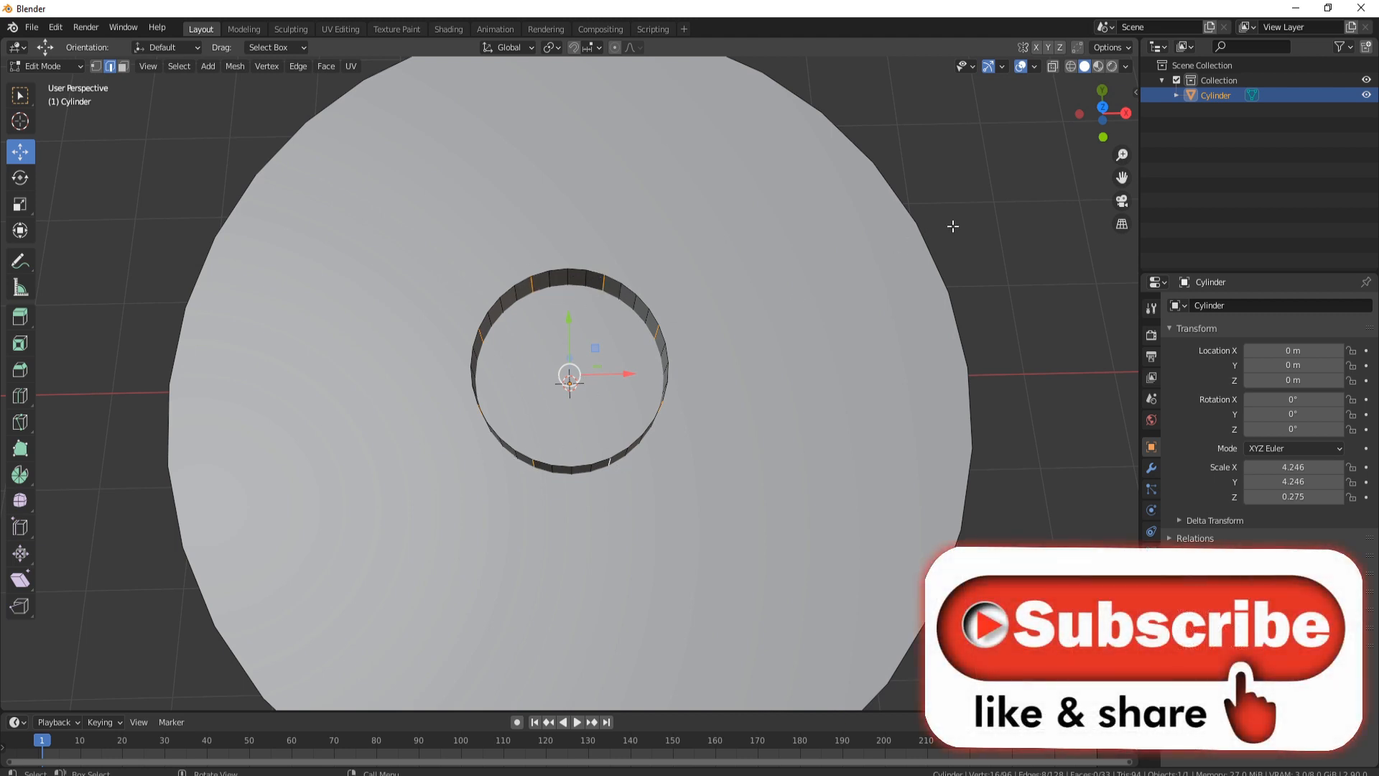
pyautogui.press('s')
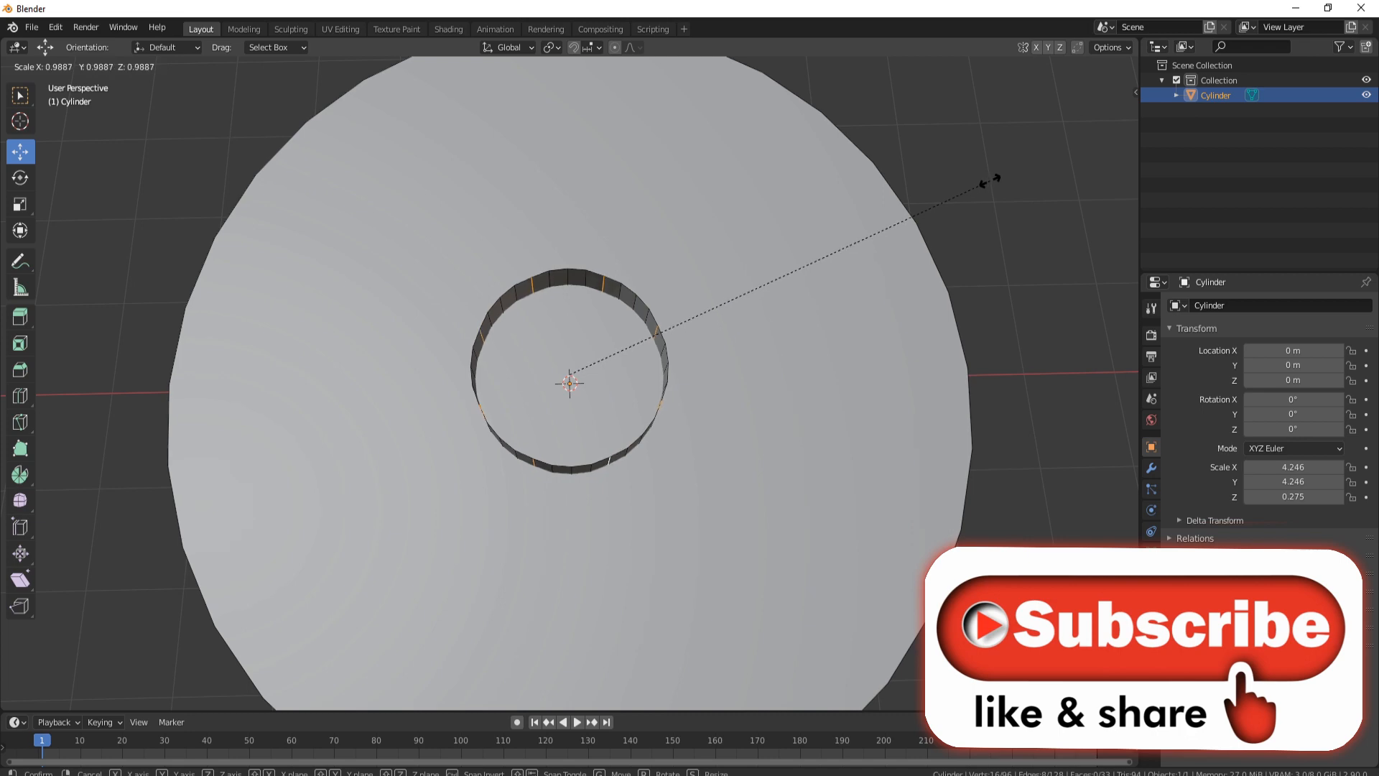
pyautogui.click(948, 194)
pyautogui.moveTo(880, 333); pyautogui.dragTo(711, 239, button='middle')
pyautogui.moveTo(563, 282); pyautogui.dragTo(482, 296, button='middle')
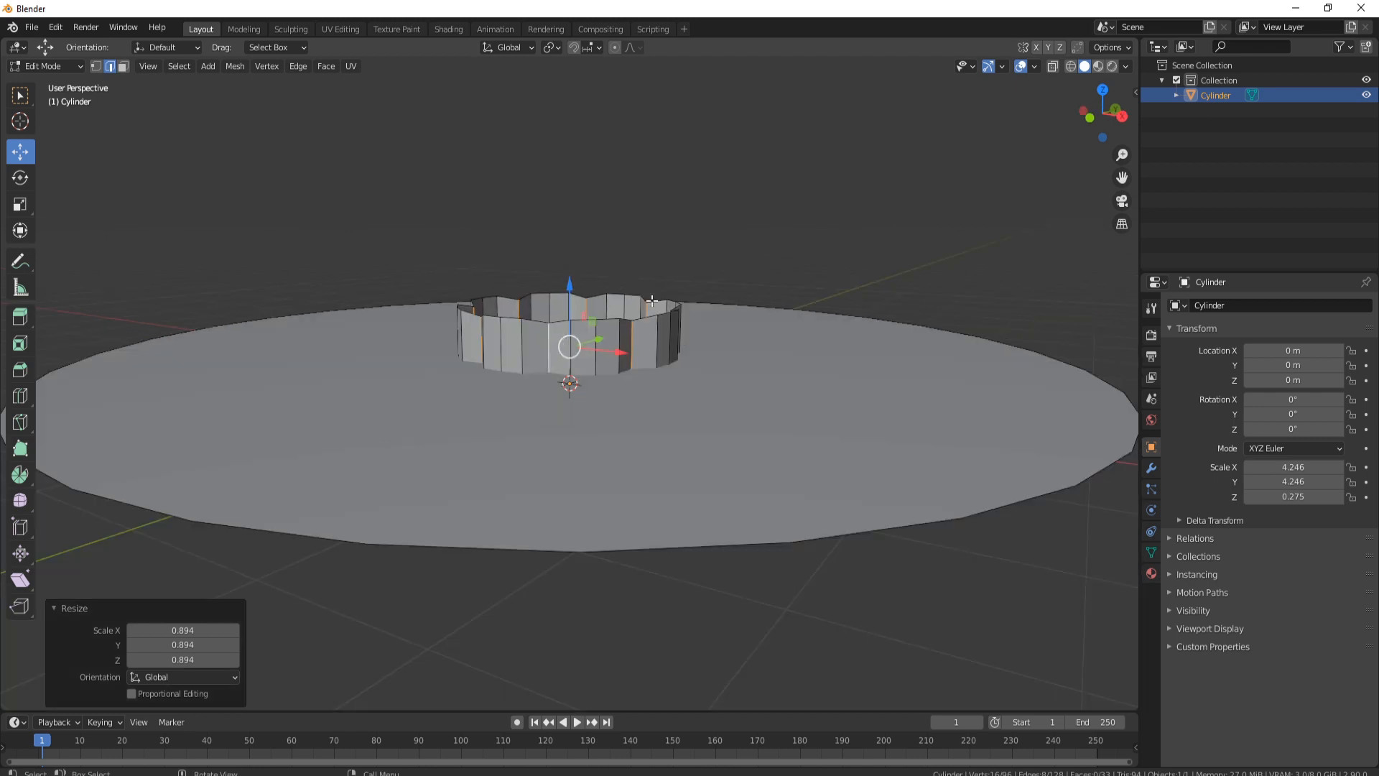
pyautogui.moveTo(659, 304); pyautogui.dragTo(558, 298, button='middle')
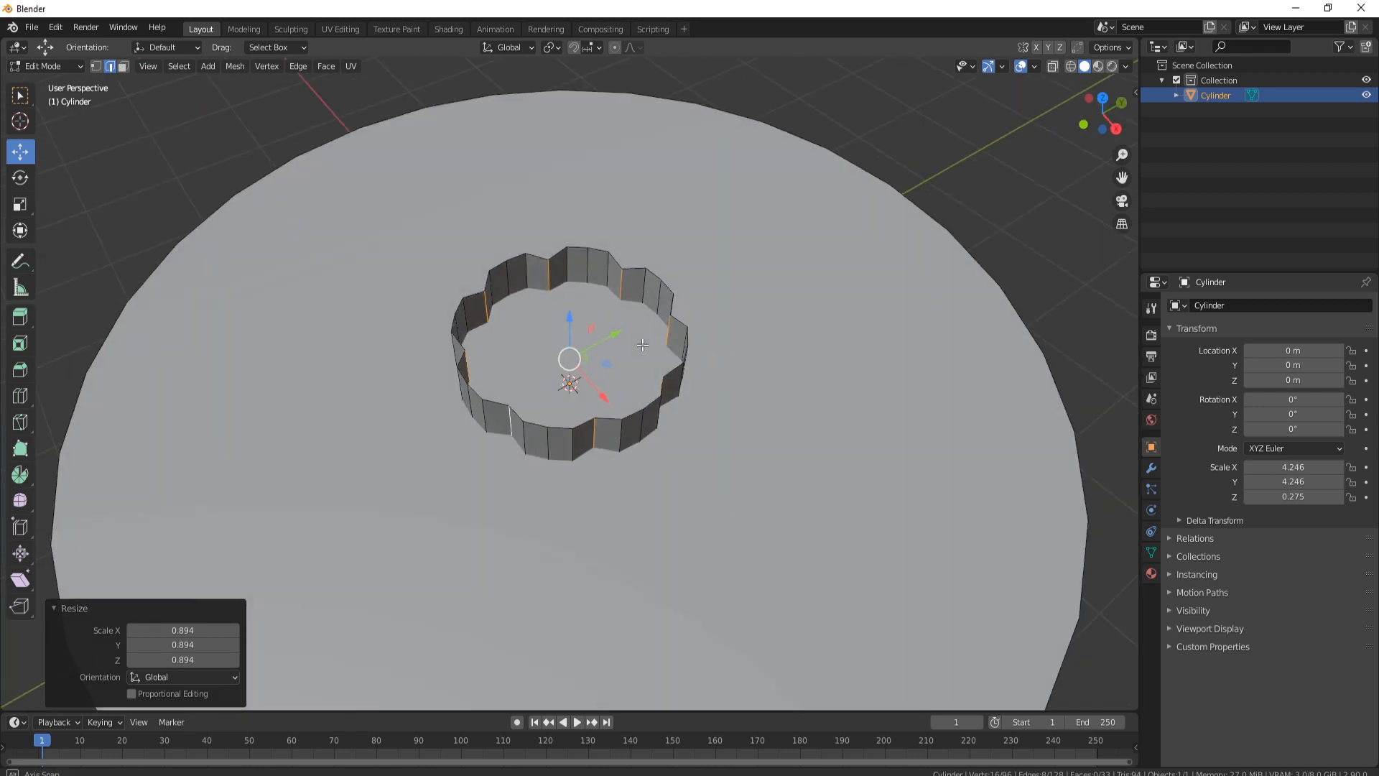
# Select the whole linked scalloped ring, extrude it in place and scale the extrusion inward to about 0.58.
pyautogui.click(641, 286)
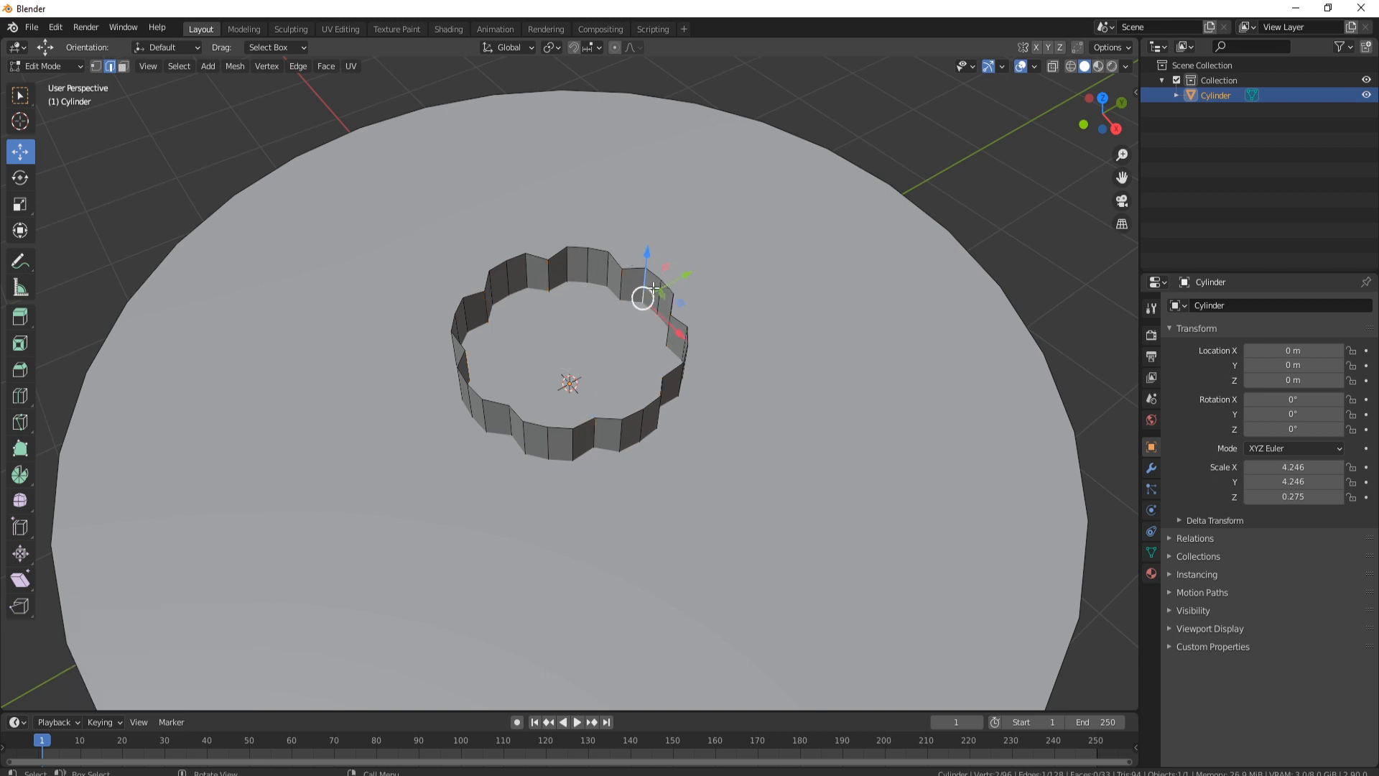
pyautogui.hotkey('ctrl', 'l')
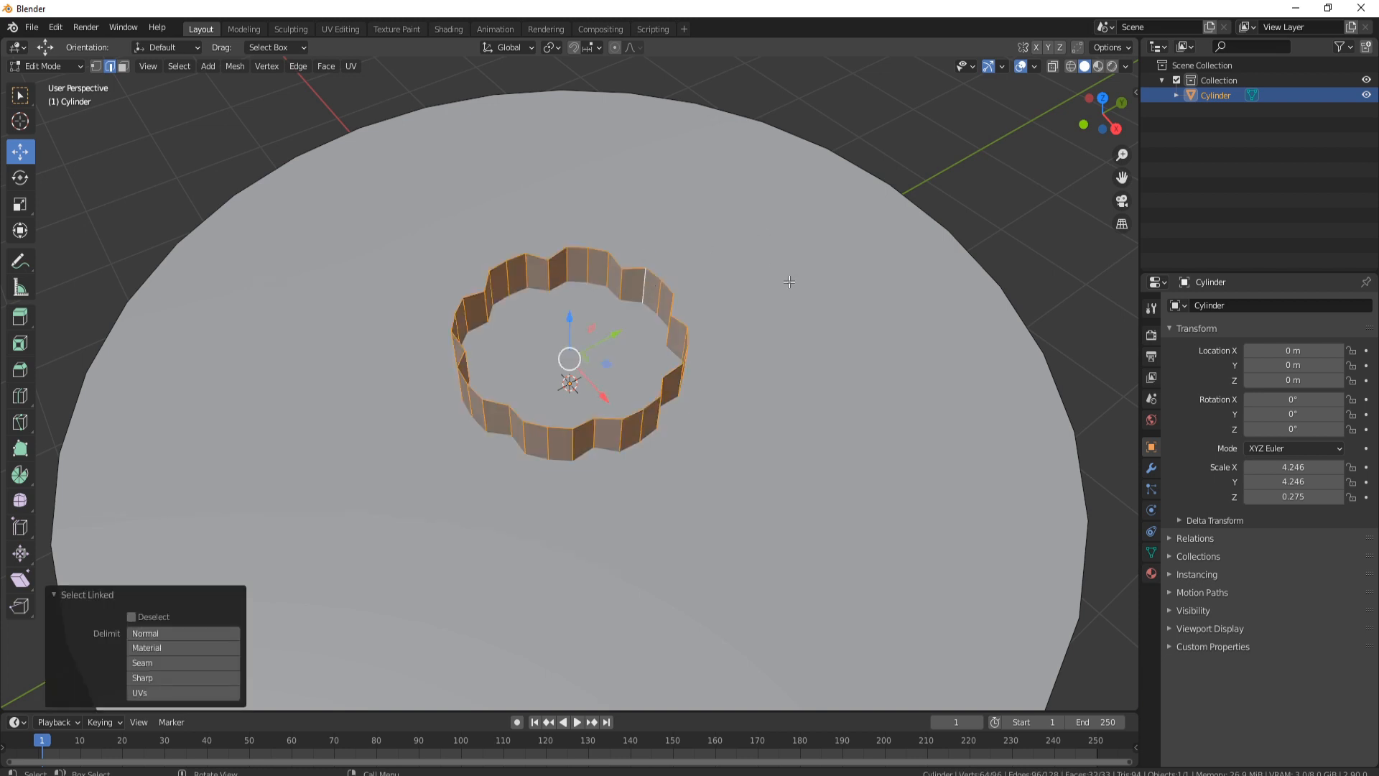
pyautogui.press('KP_7')
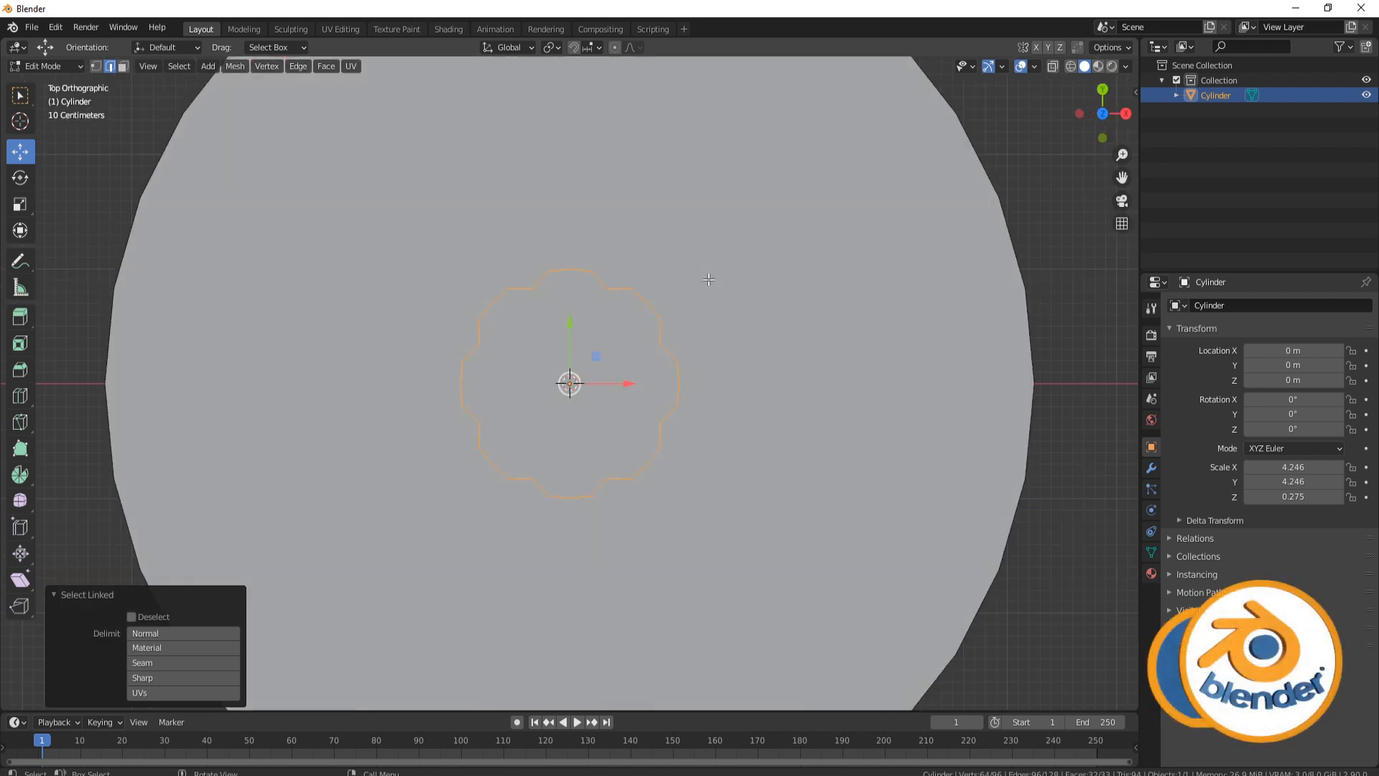
pyautogui.press('e')
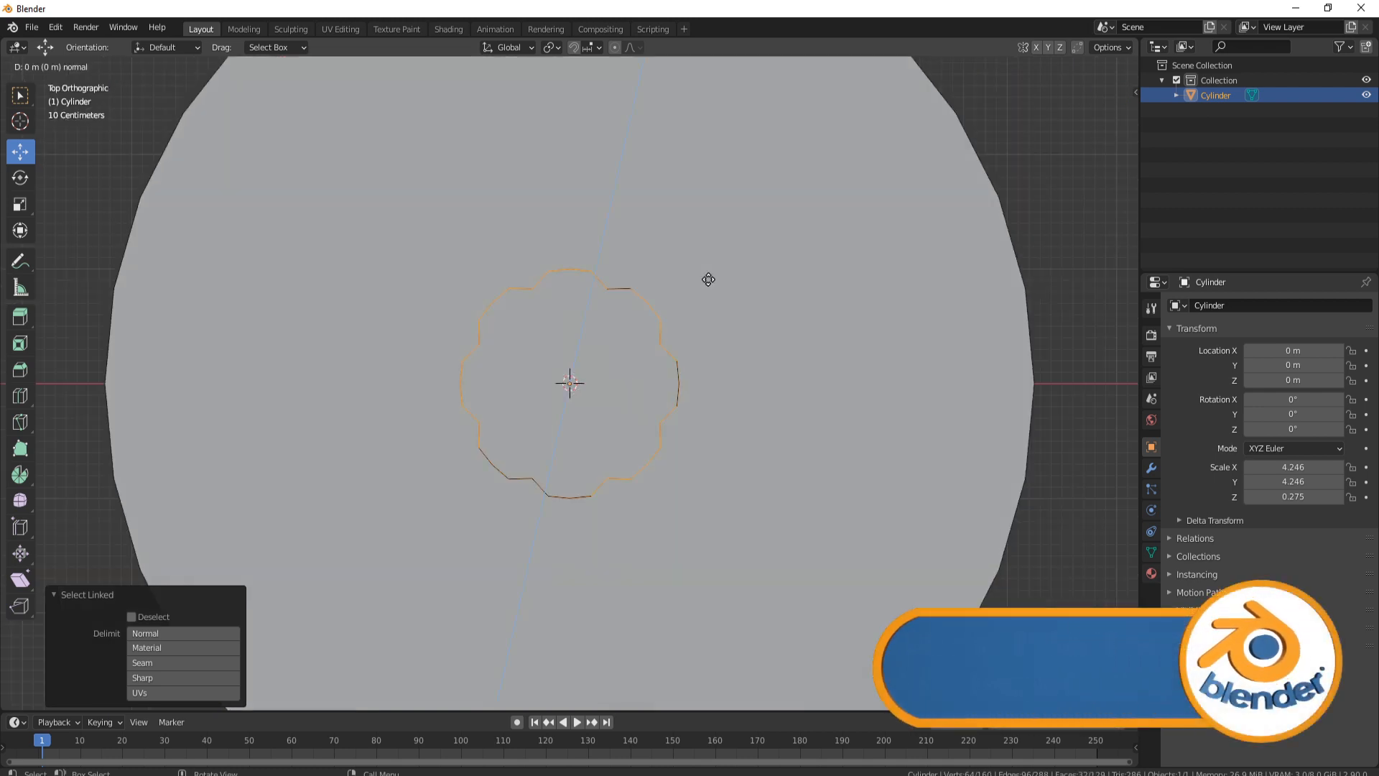
pyautogui.click(708, 279)
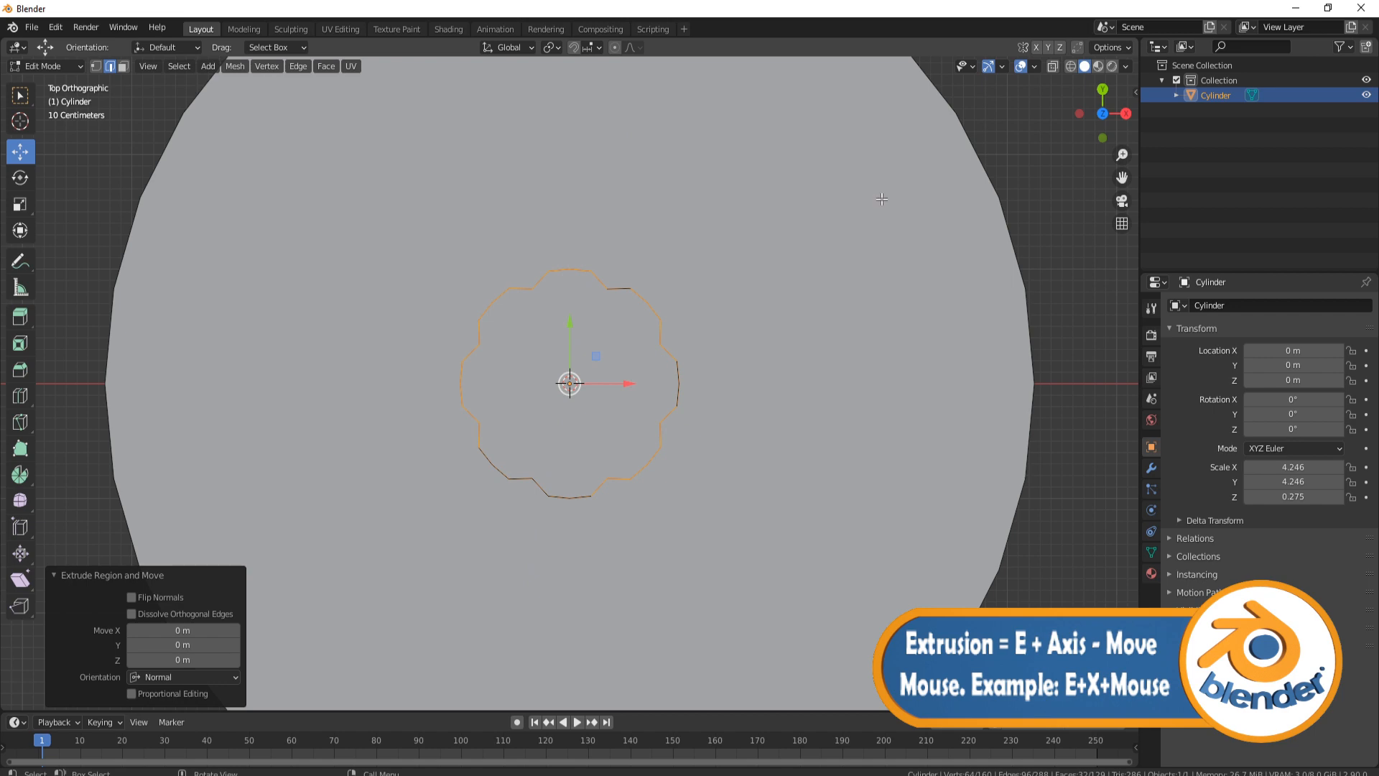
pyautogui.press('s')
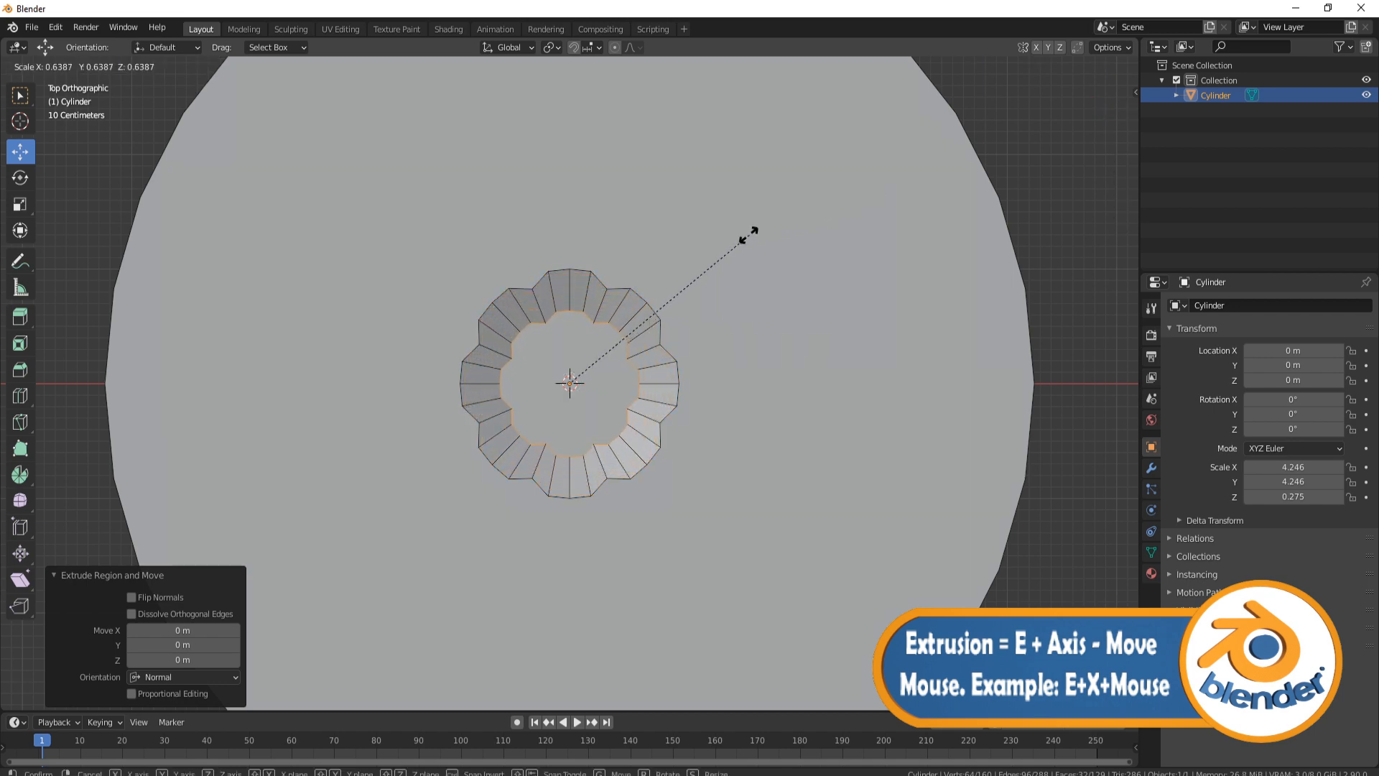
pyautogui.click(730, 240)
pyautogui.moveTo(729, 239); pyautogui.dragTo(662, 191, button='middle')
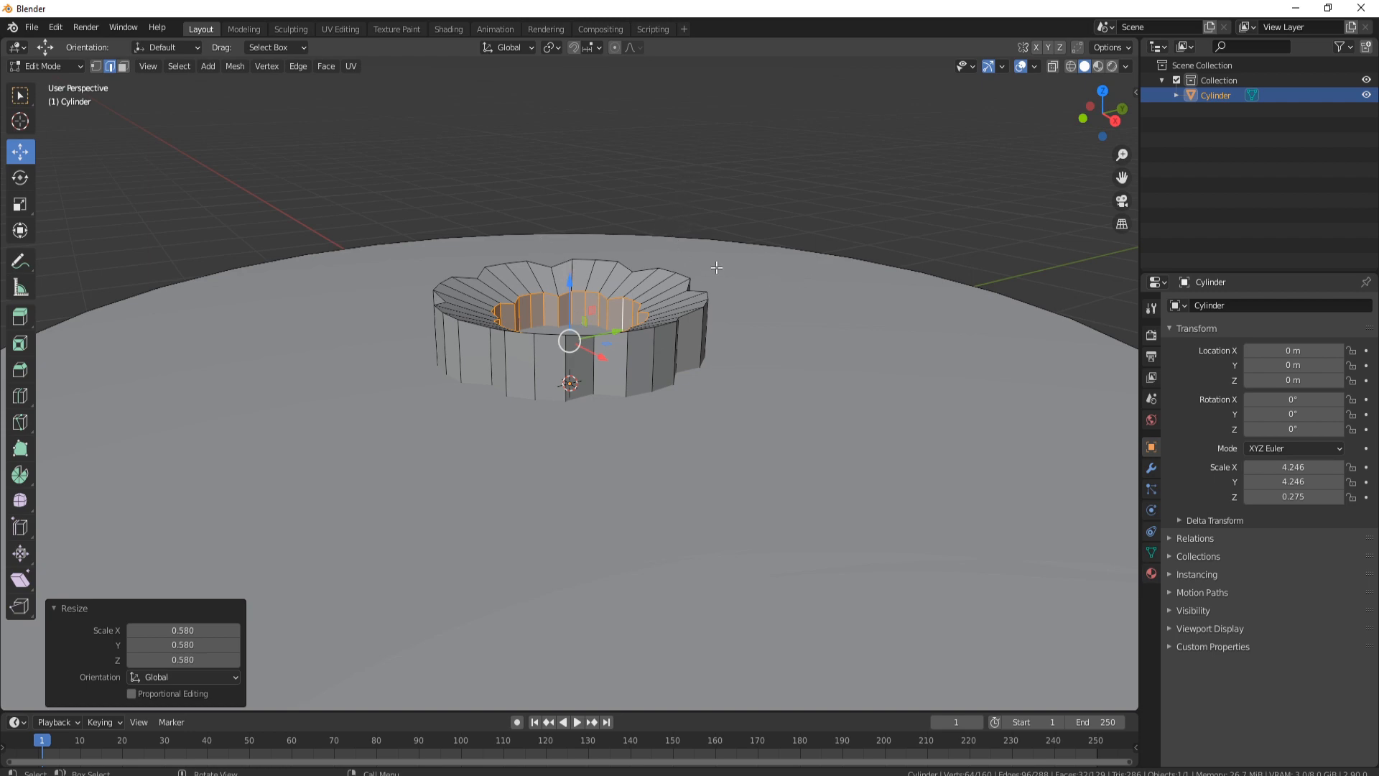
# Scale the ring's inner wall outward by about 1.125 to make the ring thinner.
pyautogui.moveTo(543, 259); pyautogui.dragTo(710, 308, button='middle')
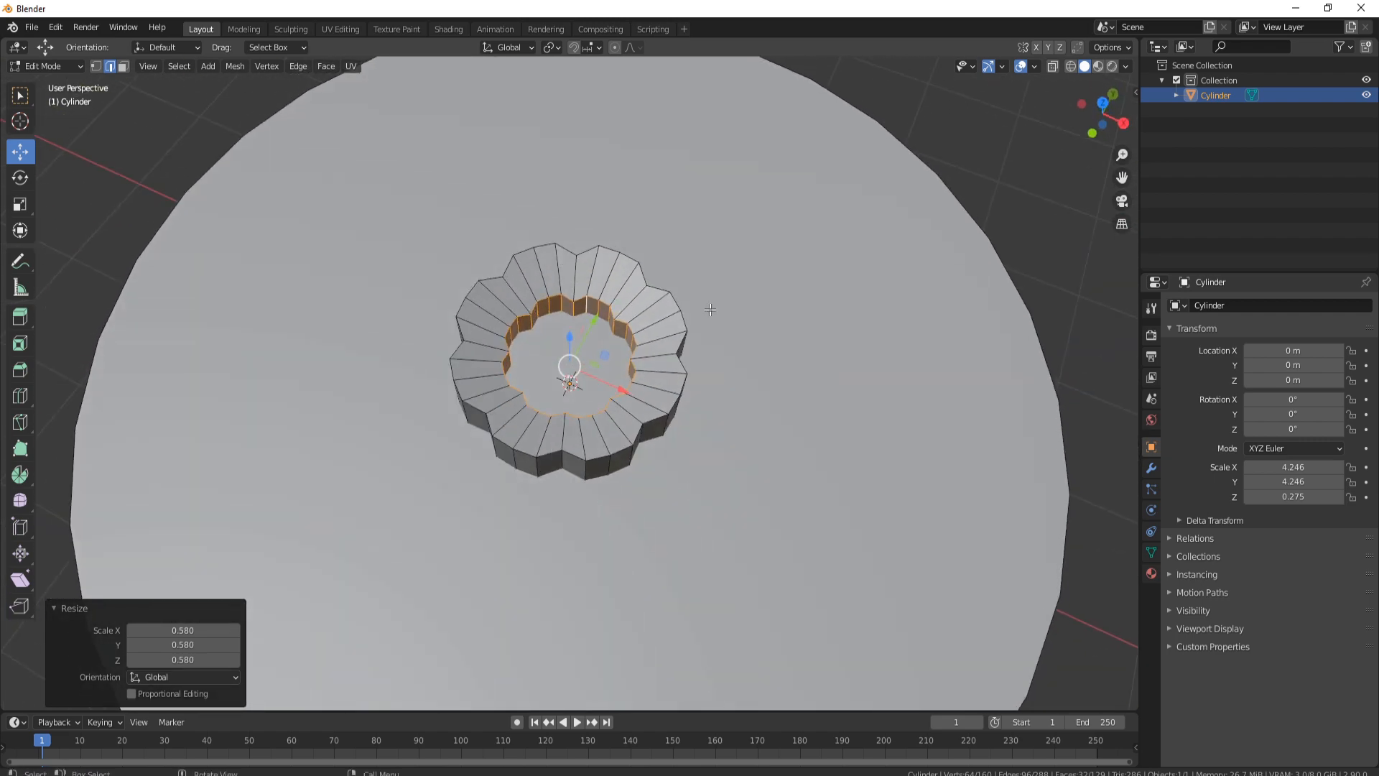
pyautogui.press('s')
pyautogui.click(831, 309)
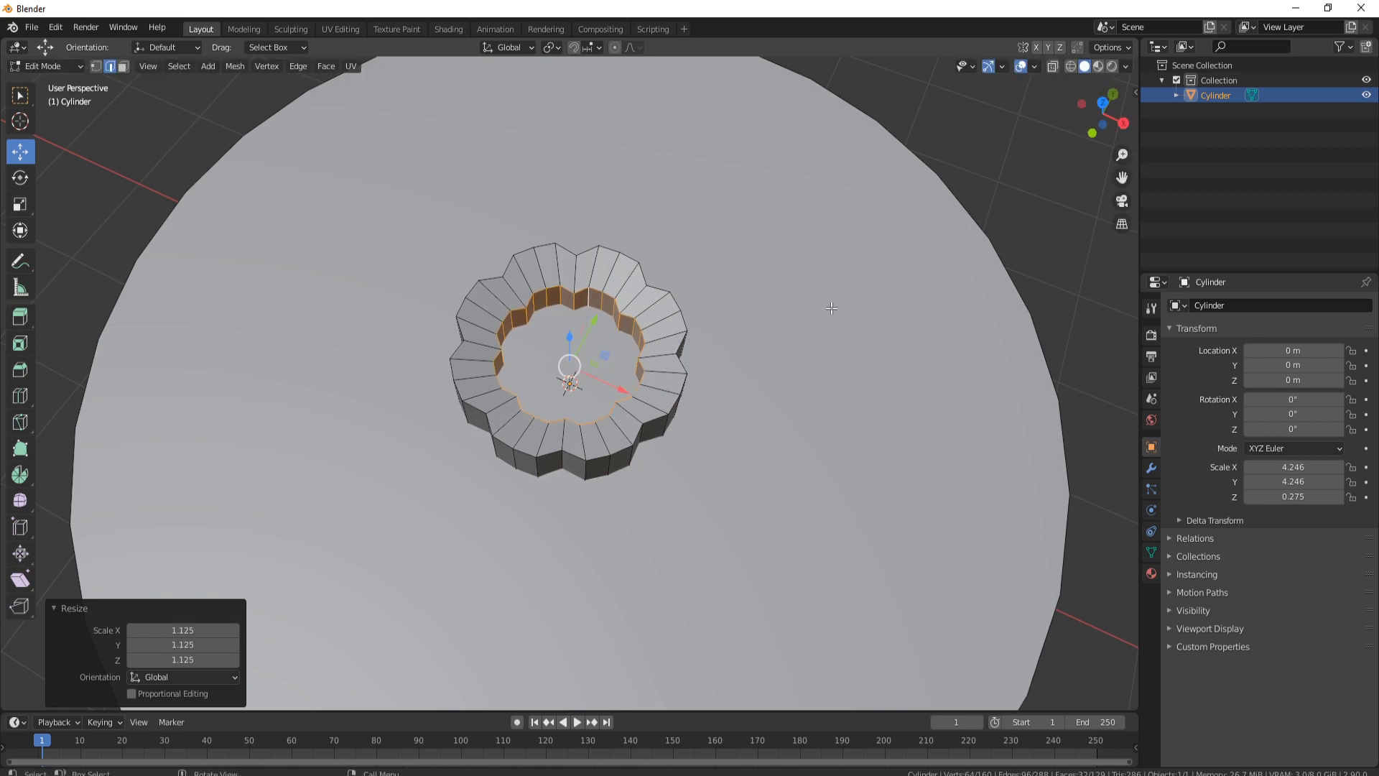
pyautogui.moveTo(647, 321); pyautogui.dragTo(541, 237, button='middle')
pyautogui.moveTo(670, 280); pyautogui.dragTo(620, 302, button='middle')
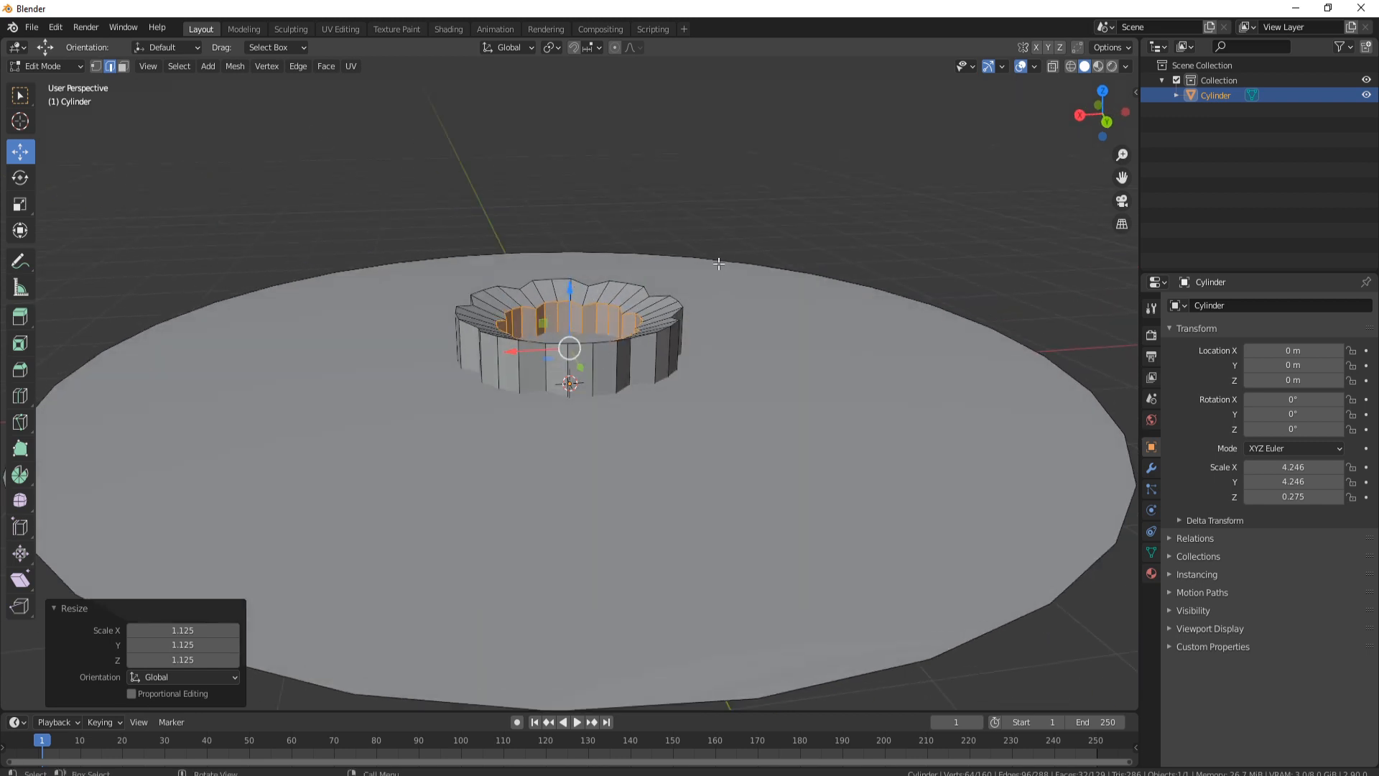
# Add a 32-vertex cylinder with 1 m radius and 2 m depth at the ring's centre, scaled to about 0.487.
pyautogui.hotkey('shift', 'a')
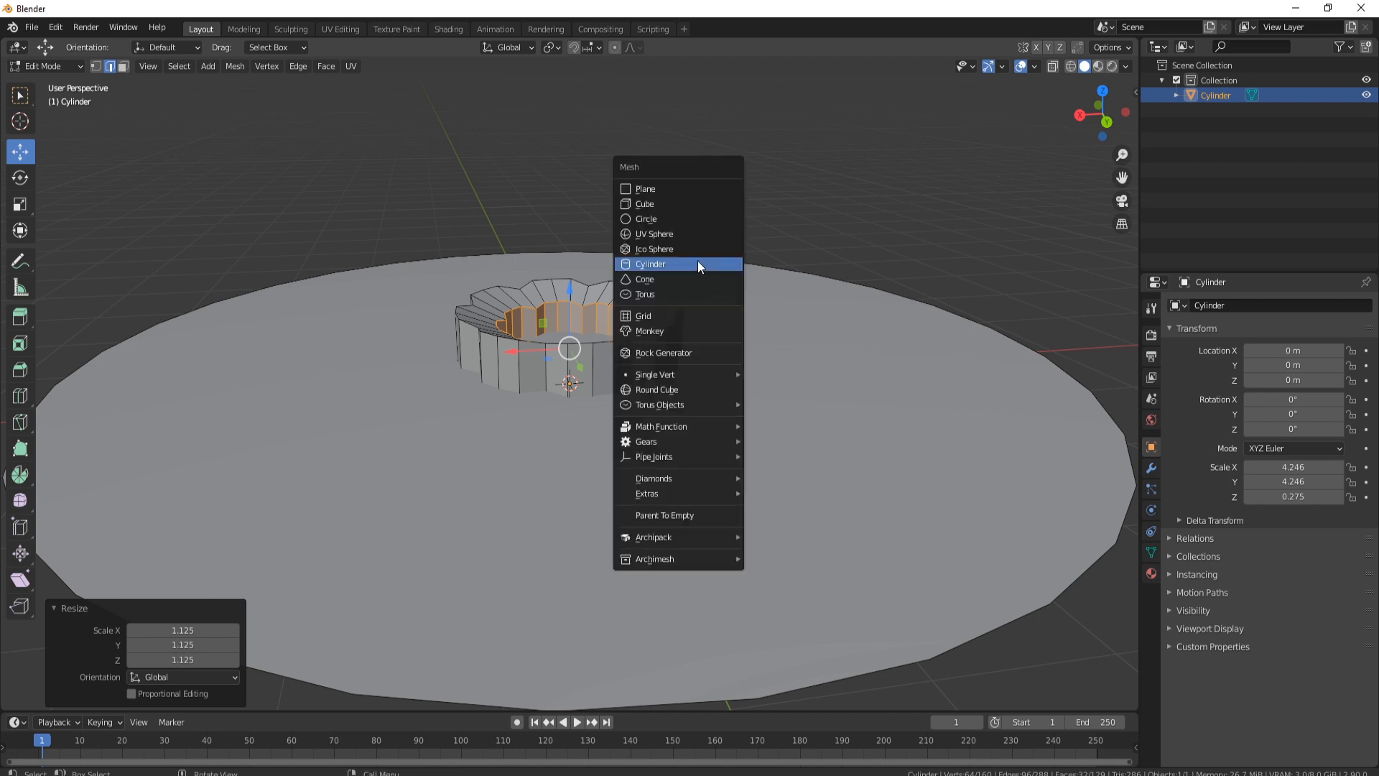
pyautogui.click(698, 263)
pyautogui.press('s')
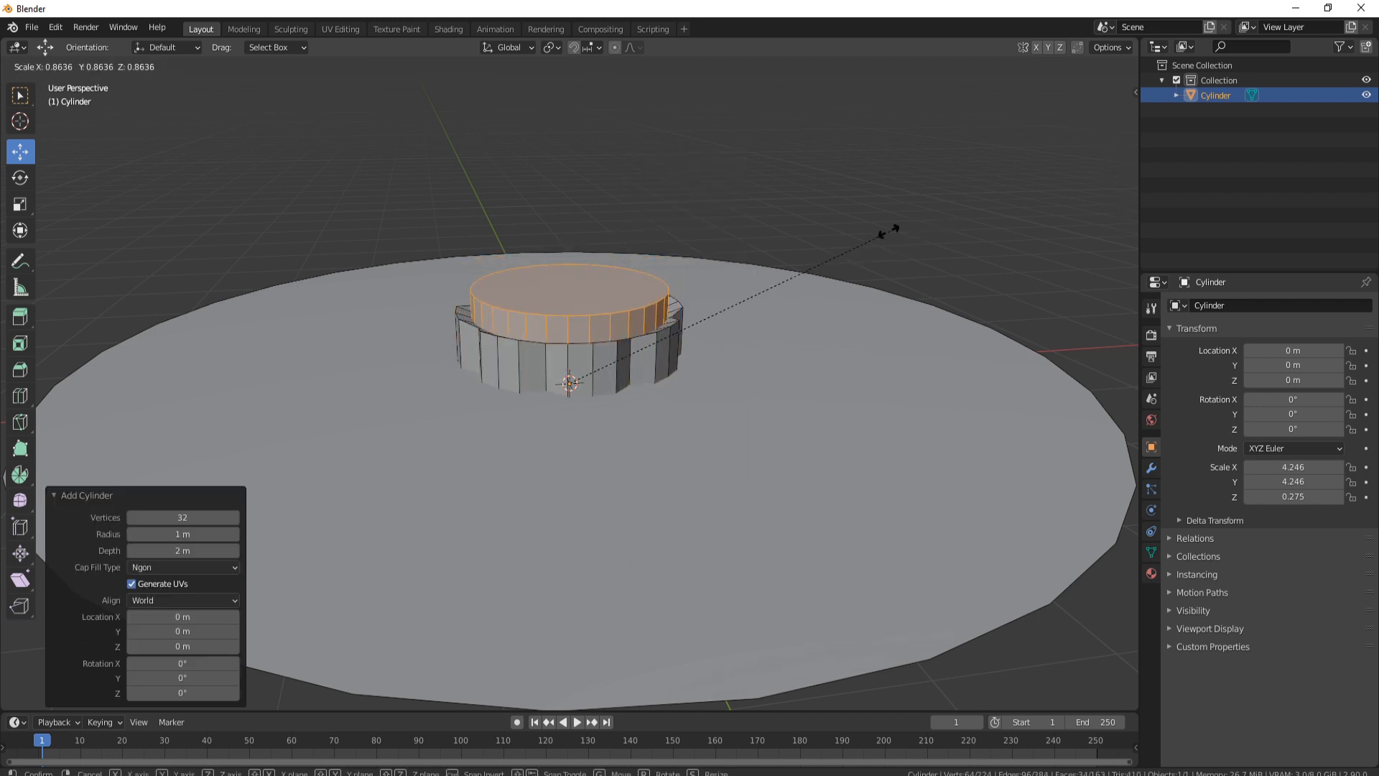
pyautogui.click(702, 312)
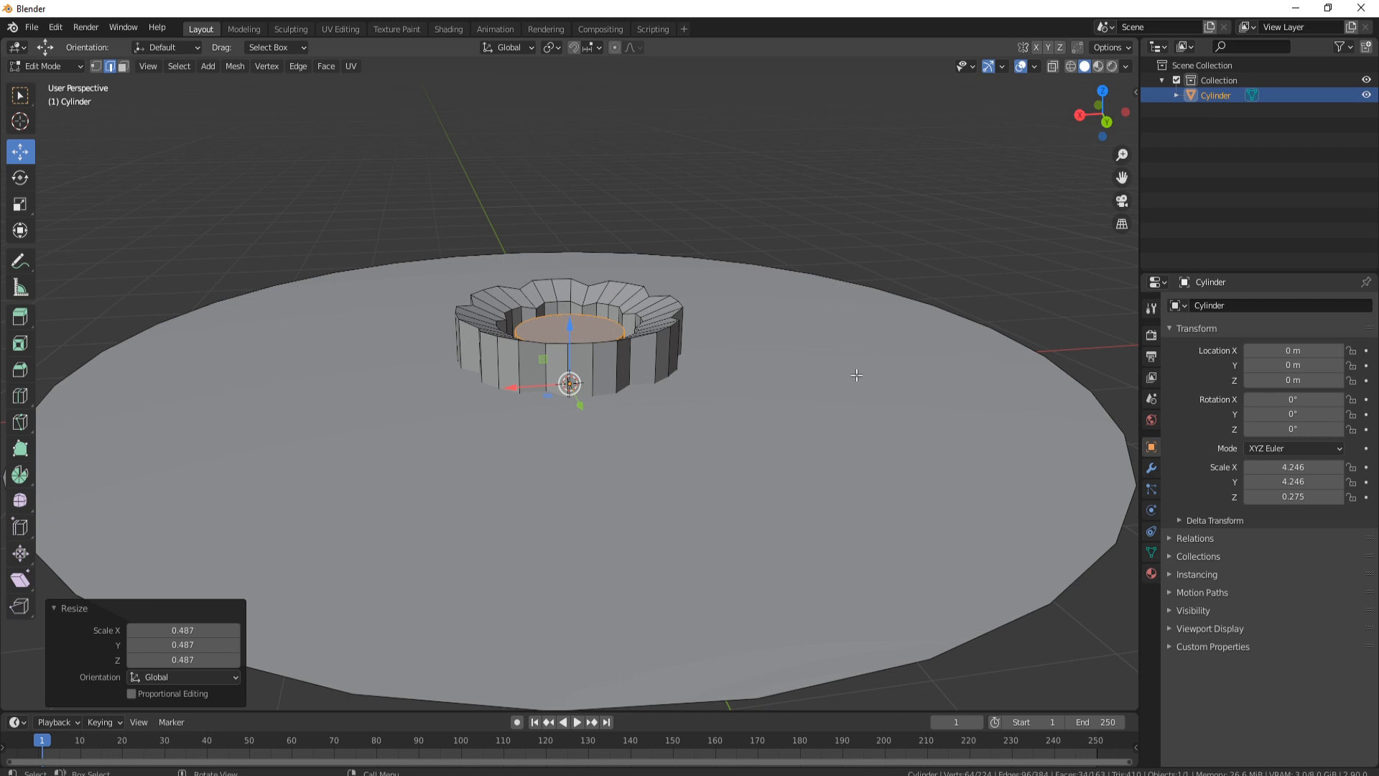
# Flatten the new inner cylinder along Z to about 0.05 to form a thin disc.
pyautogui.moveTo(857, 374); pyautogui.dragTo(868, 357, button='middle')
pyautogui.press('s')
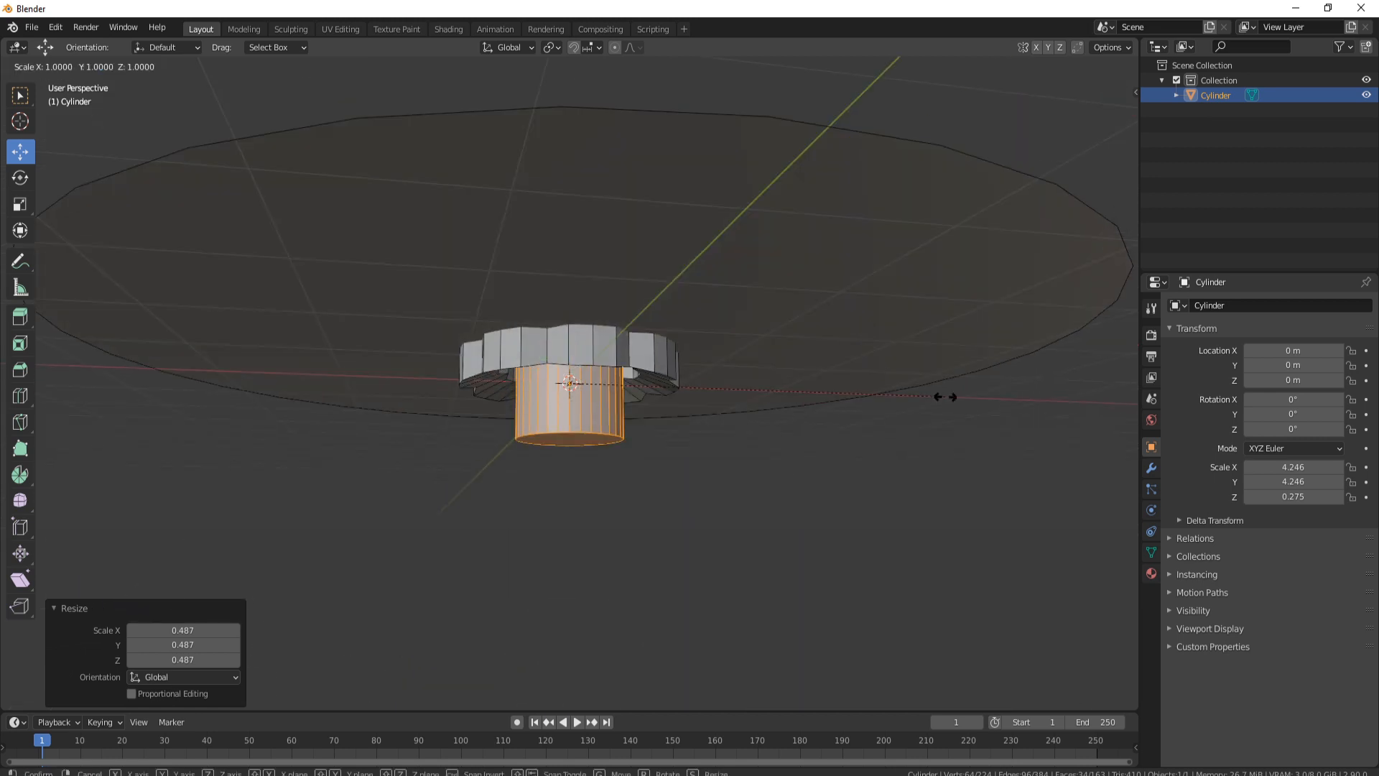
pyautogui.press('z')
pyautogui.click(589, 363)
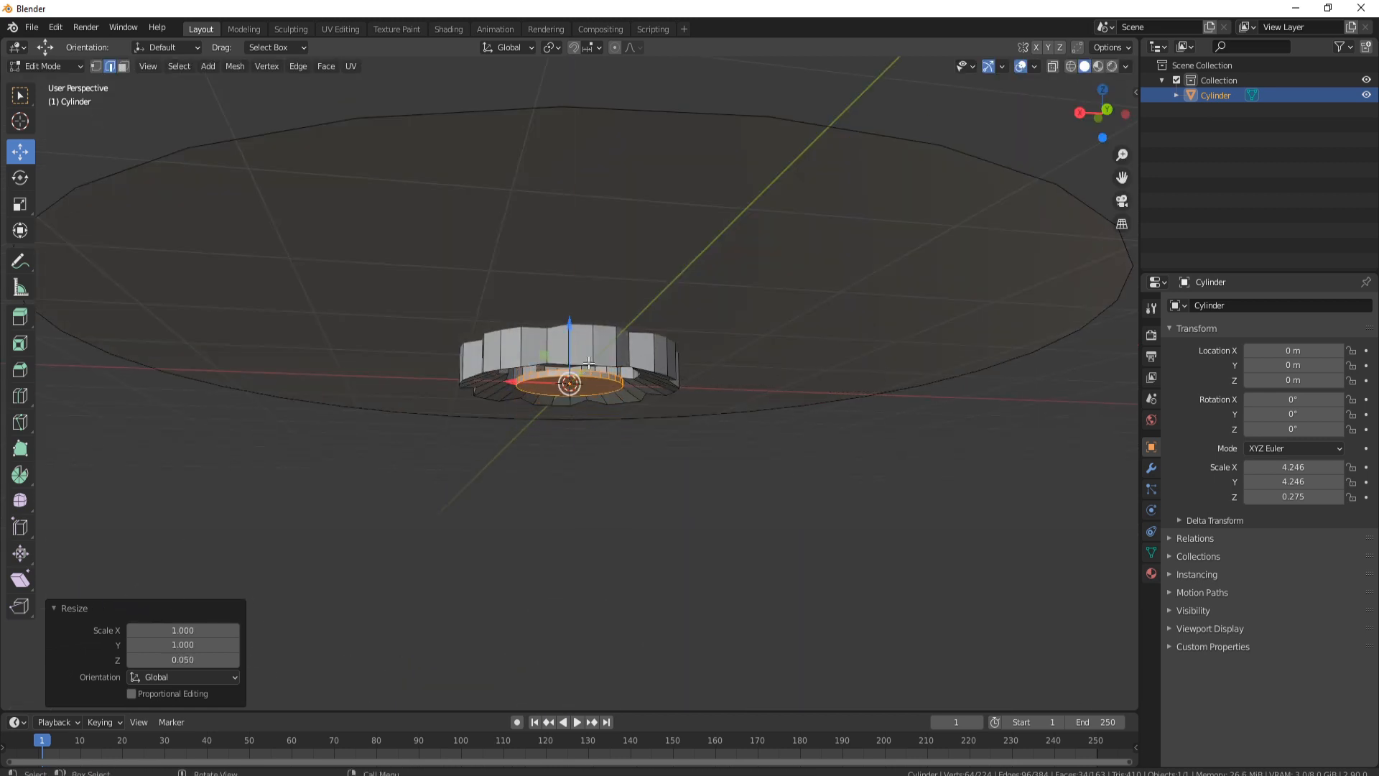
# Raise the thin disc inside the scalloped ring along Z by about 0.18 m and a further 0.13 m.
pyautogui.press('g')
pyautogui.press('z')
pyautogui.click(683, 286)
pyautogui.moveTo(683, 286); pyautogui.dragTo(572, 335, button='middle')
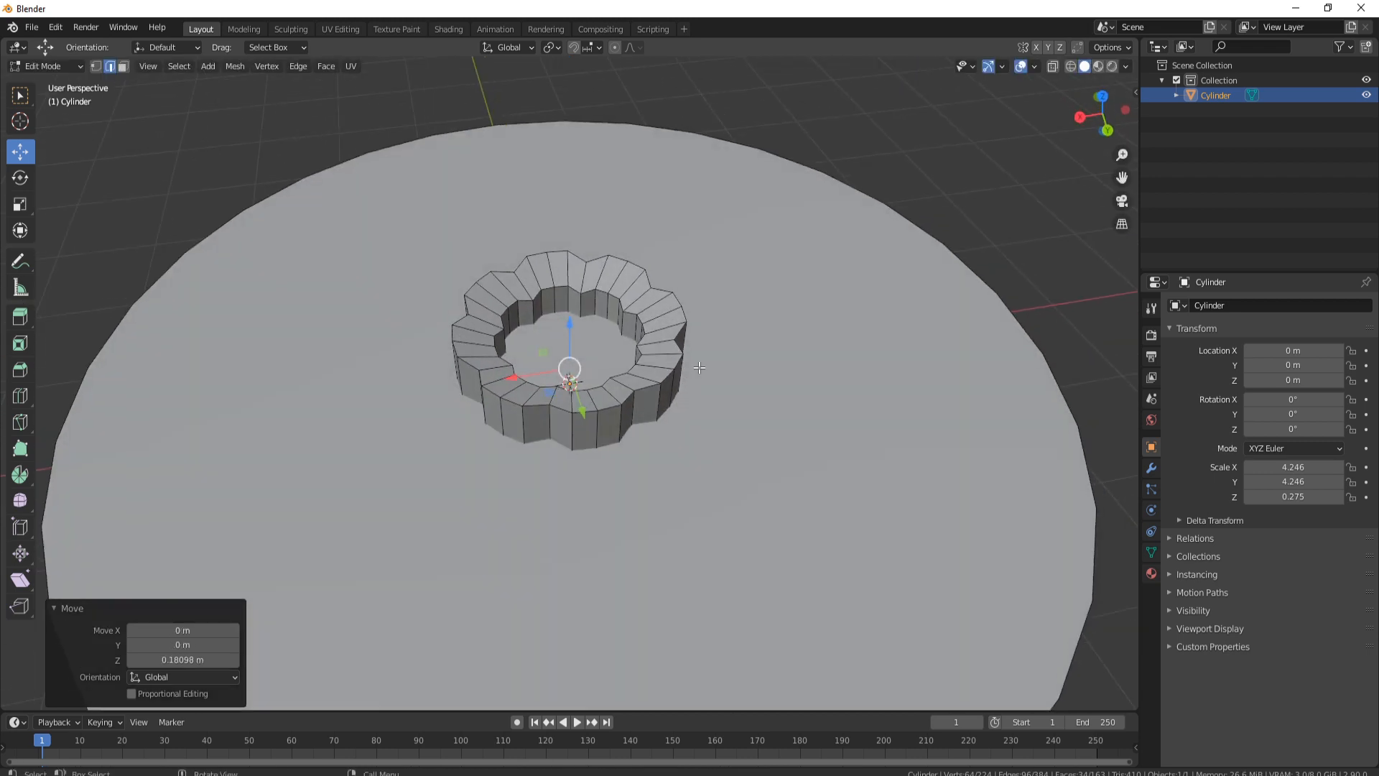
pyautogui.press('g')
pyautogui.press('z')
pyautogui.click(811, 393)
# Scale the thin inner disc up by about 1.622 and raise it about 0.107 m along Z inside the scalloped ring.
pyautogui.press('s')
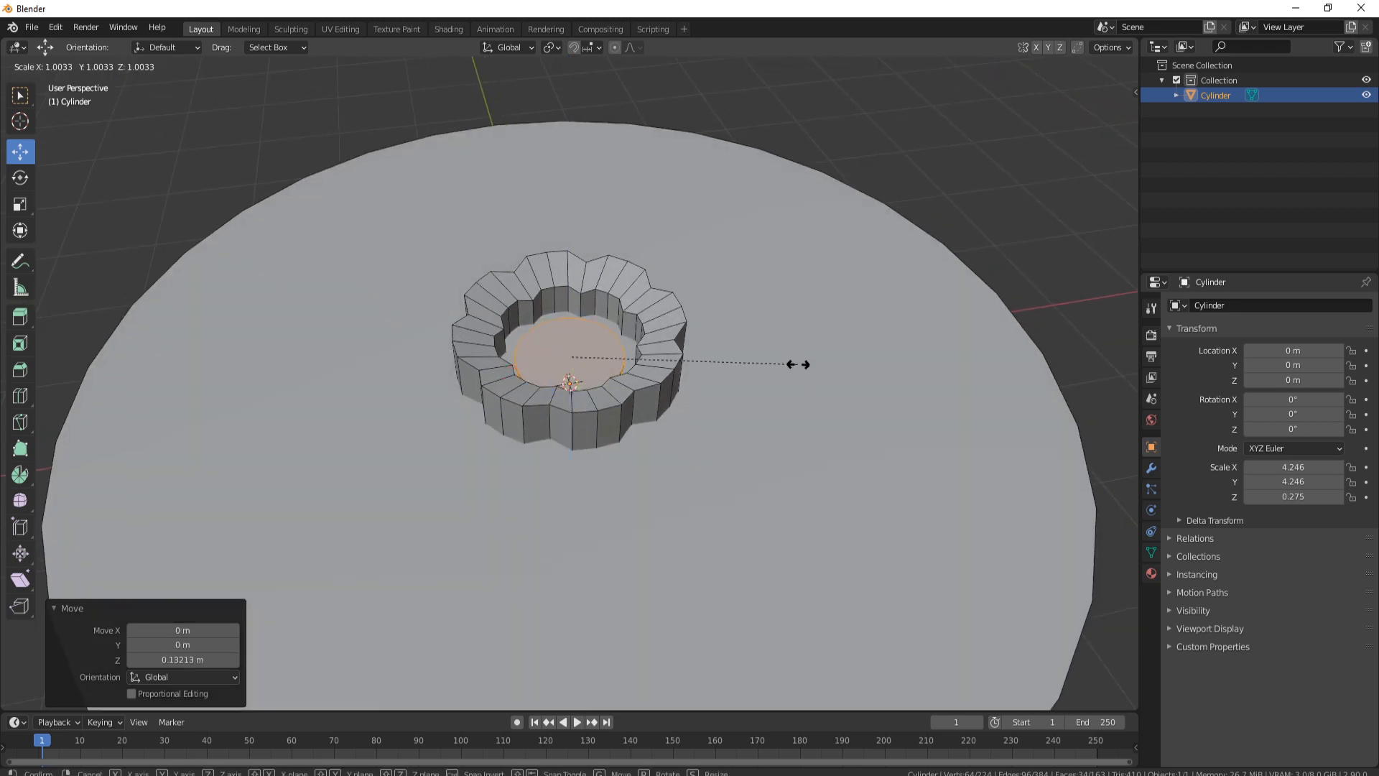
pyautogui.click(936, 394)
pyautogui.moveTo(813, 348); pyautogui.dragTo(575, 302, button='middle')
pyautogui.press('g')
pyautogui.press('z')
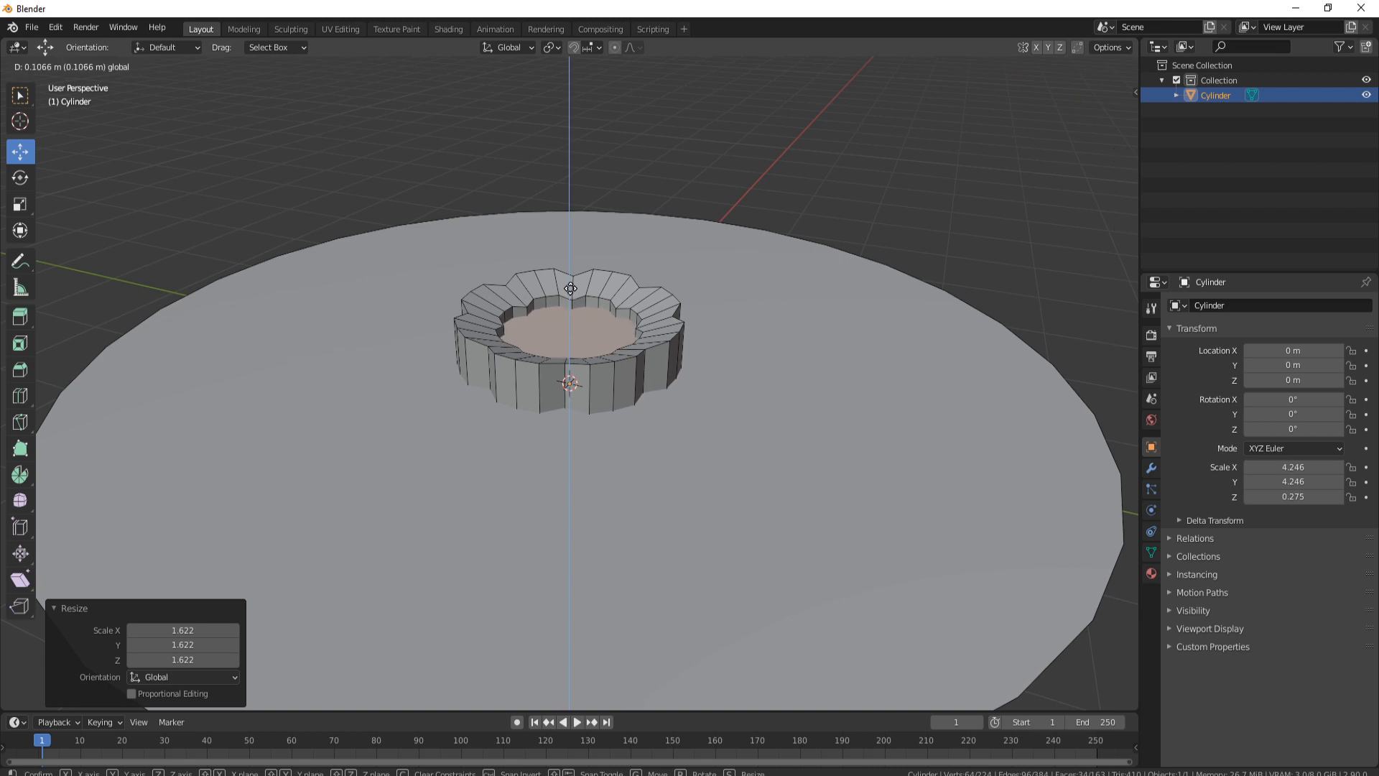
pyautogui.click(645, 300)
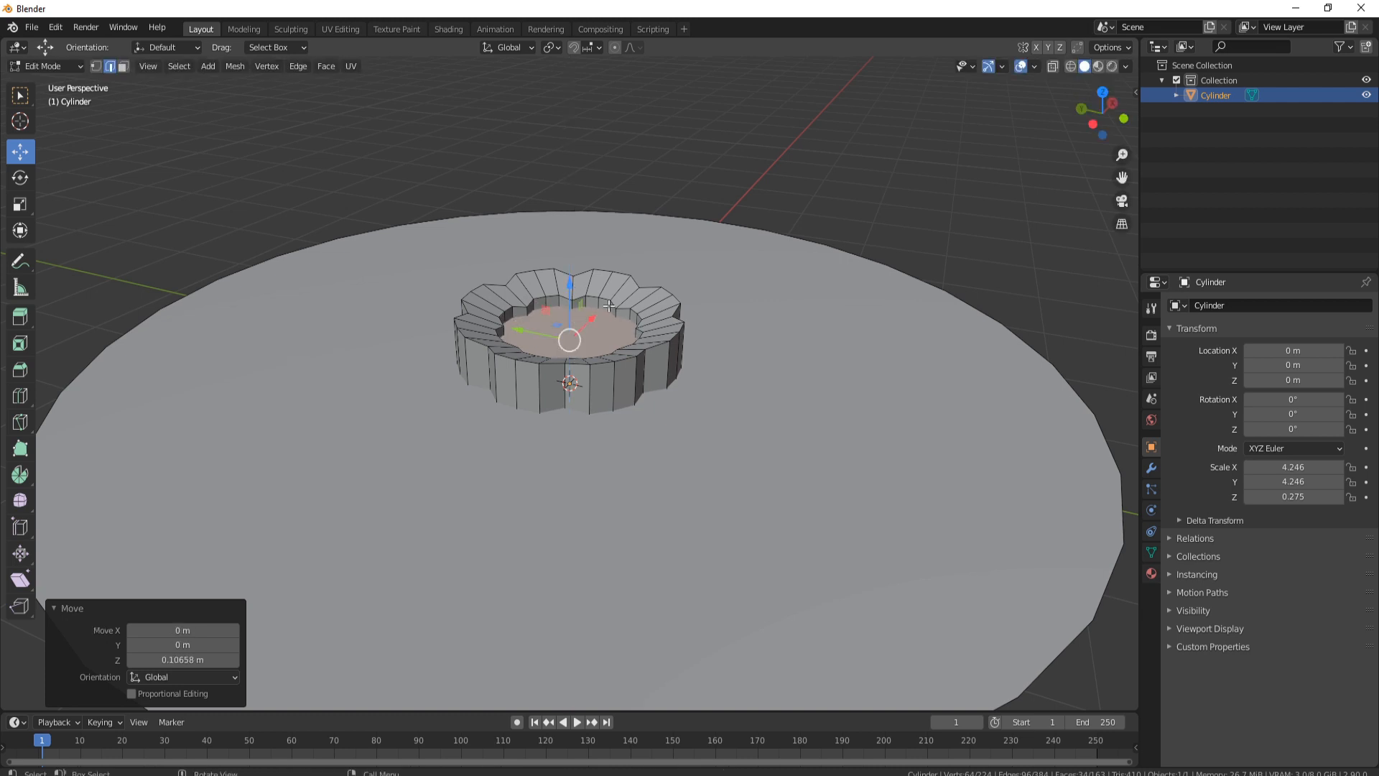
# Hide the large flat disc's face in face selection mode to expose the underside of the scalloped ring.
pyautogui.moveTo(687, 435); pyautogui.dragTo(655, 292, button='middle')
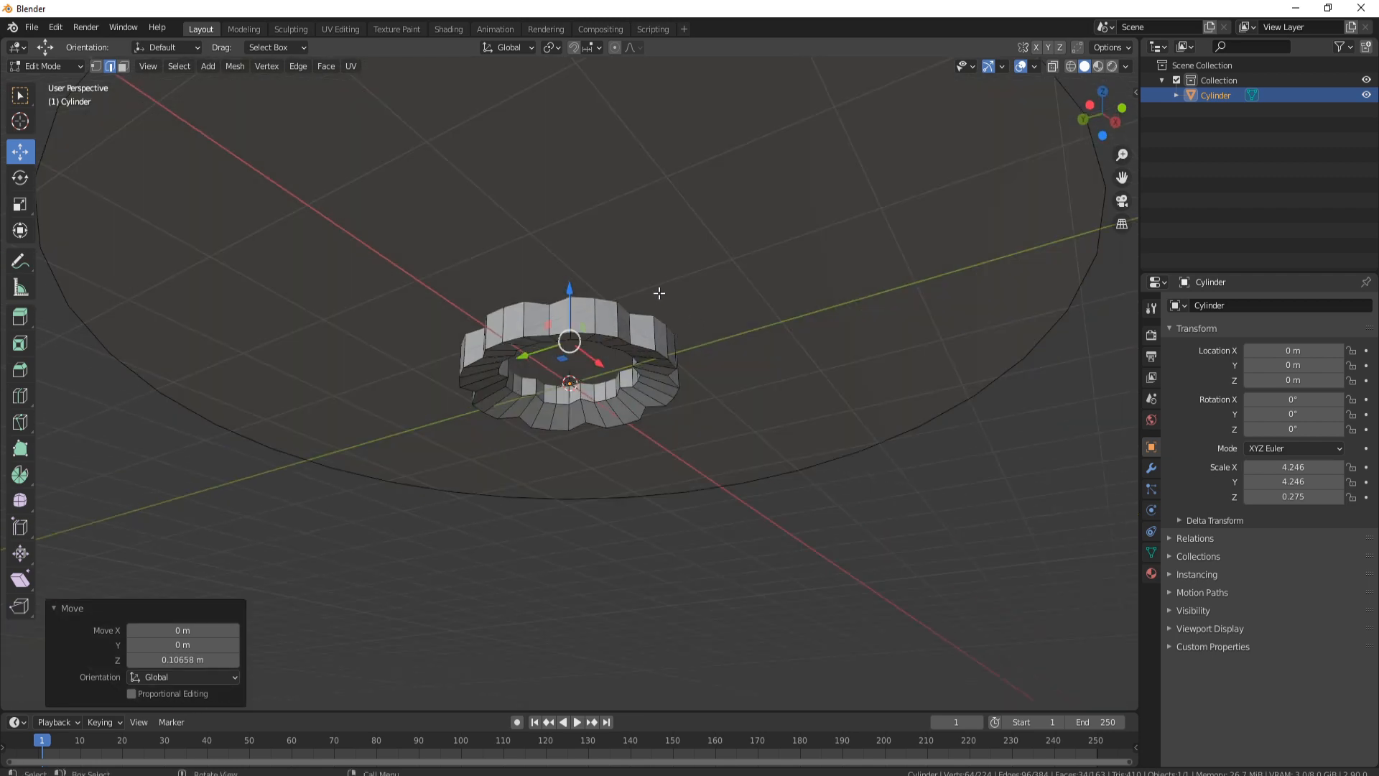
pyautogui.click(122, 67)
pyautogui.moveTo(527, 224); pyautogui.dragTo(789, 176, button='middle')
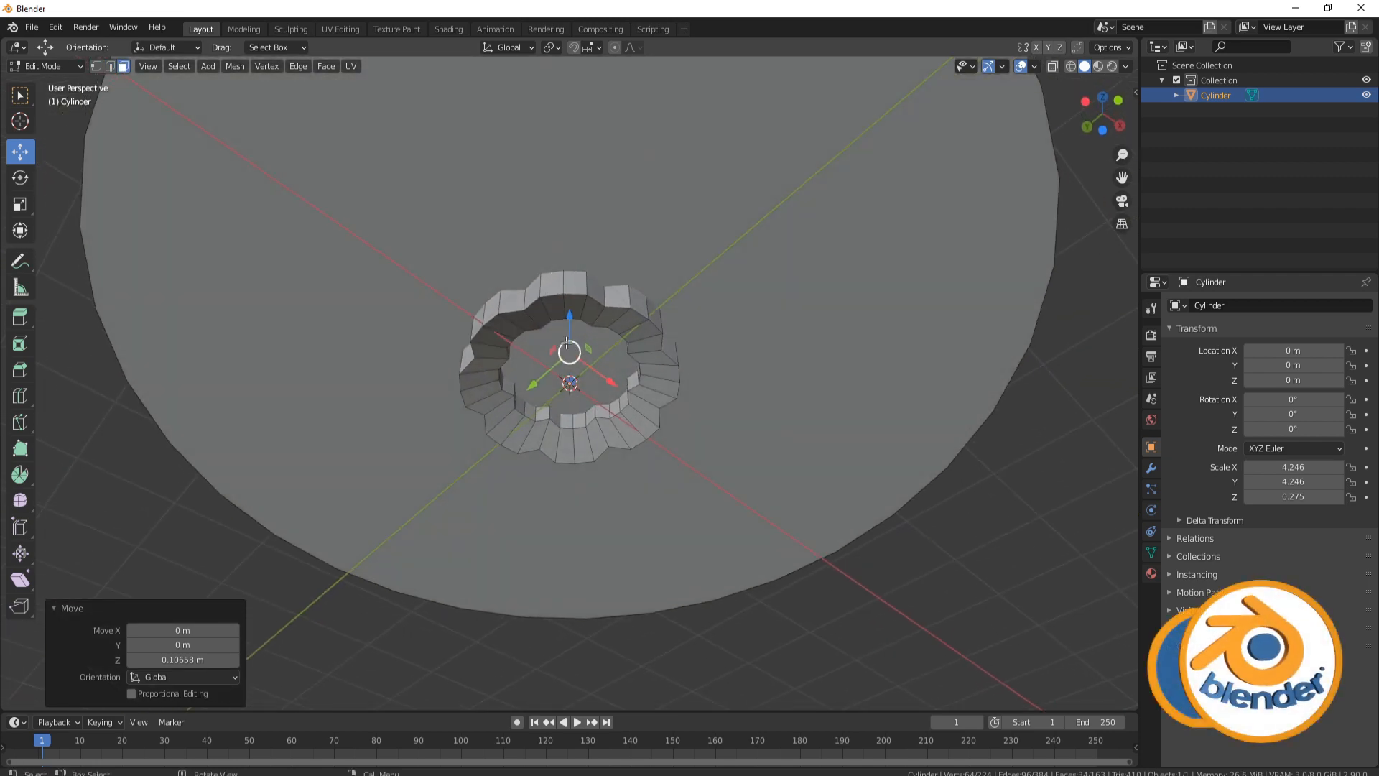
pyautogui.click(796, 170)
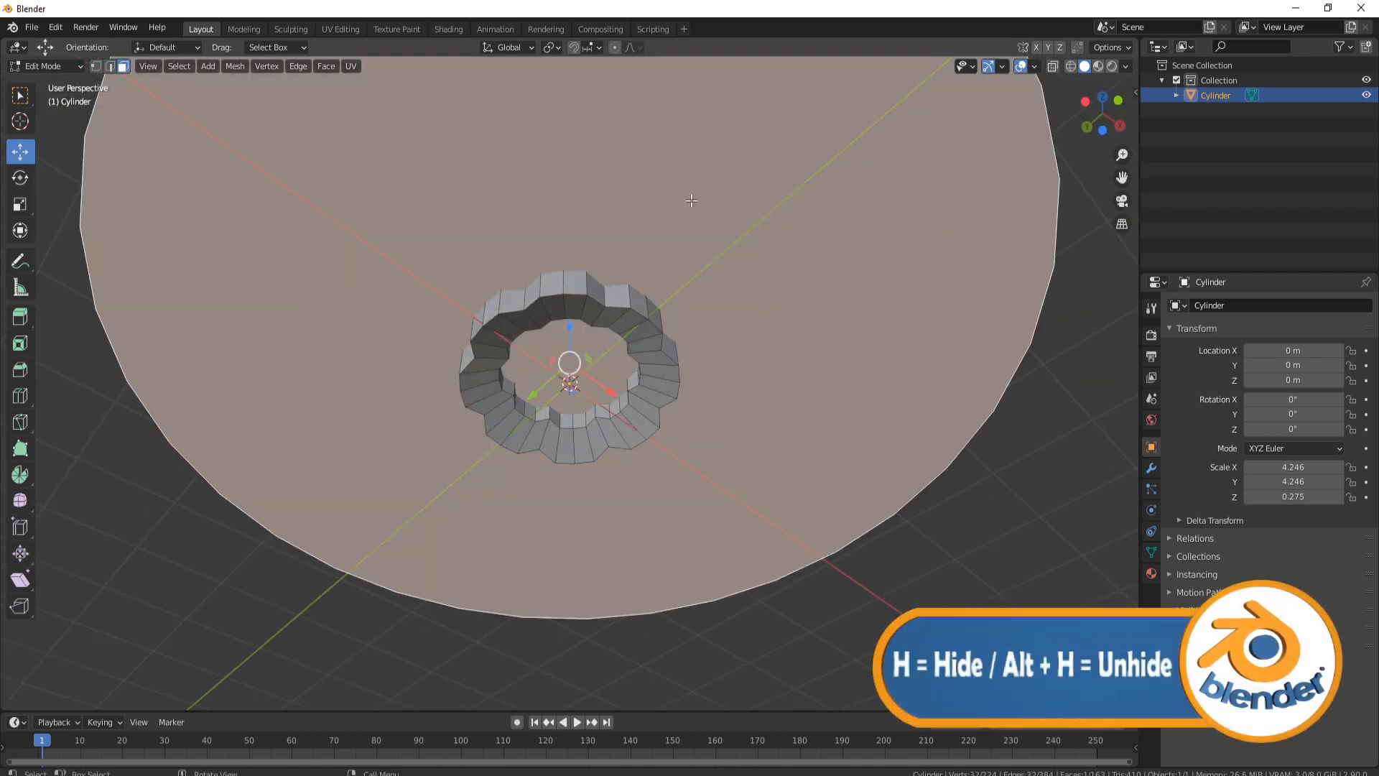
pyautogui.press('h')
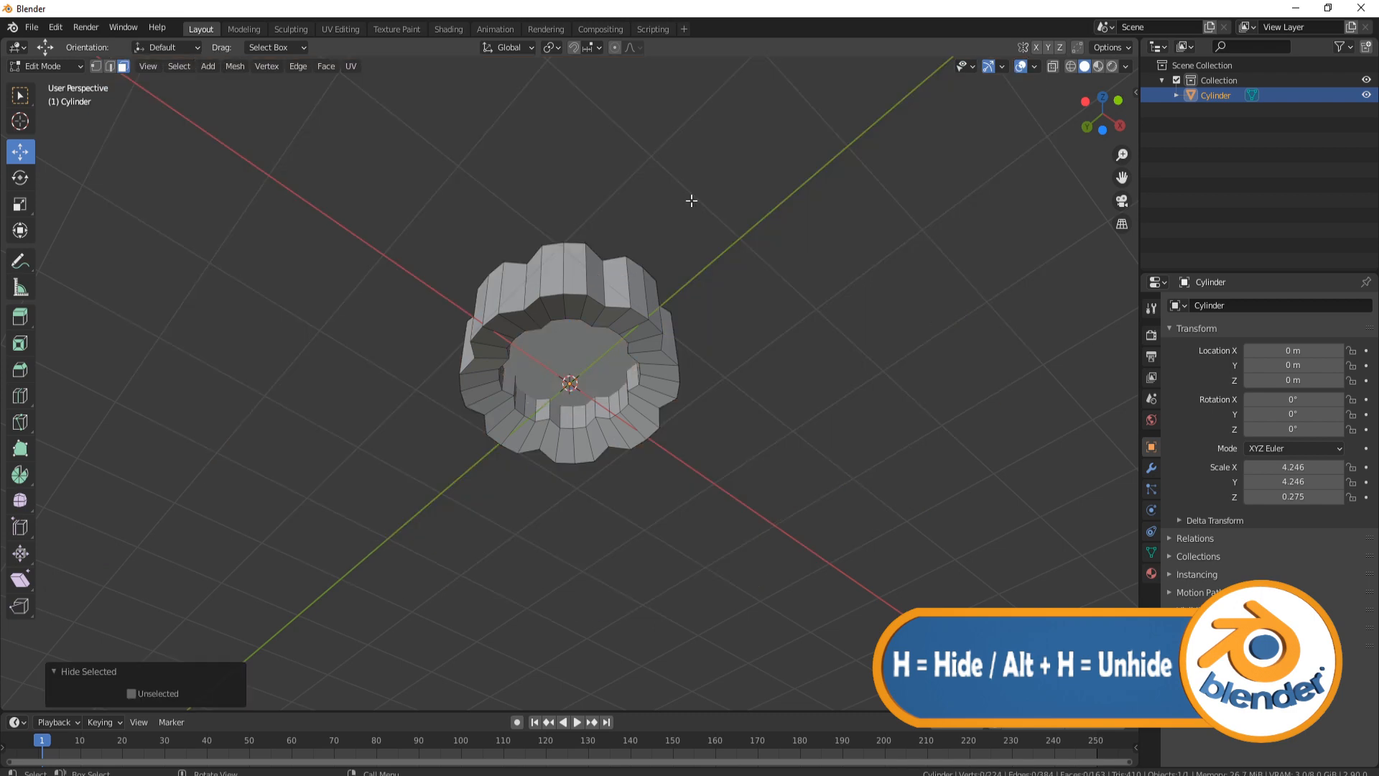
# Delete the thin inner disc's underside and surrounding side faces, using wireframe shading to check the selection before restoring solid shading.
pyautogui.click(579, 354)
pyautogui.moveTo(578, 354); pyautogui.dragTo(656, 248, button='middle')
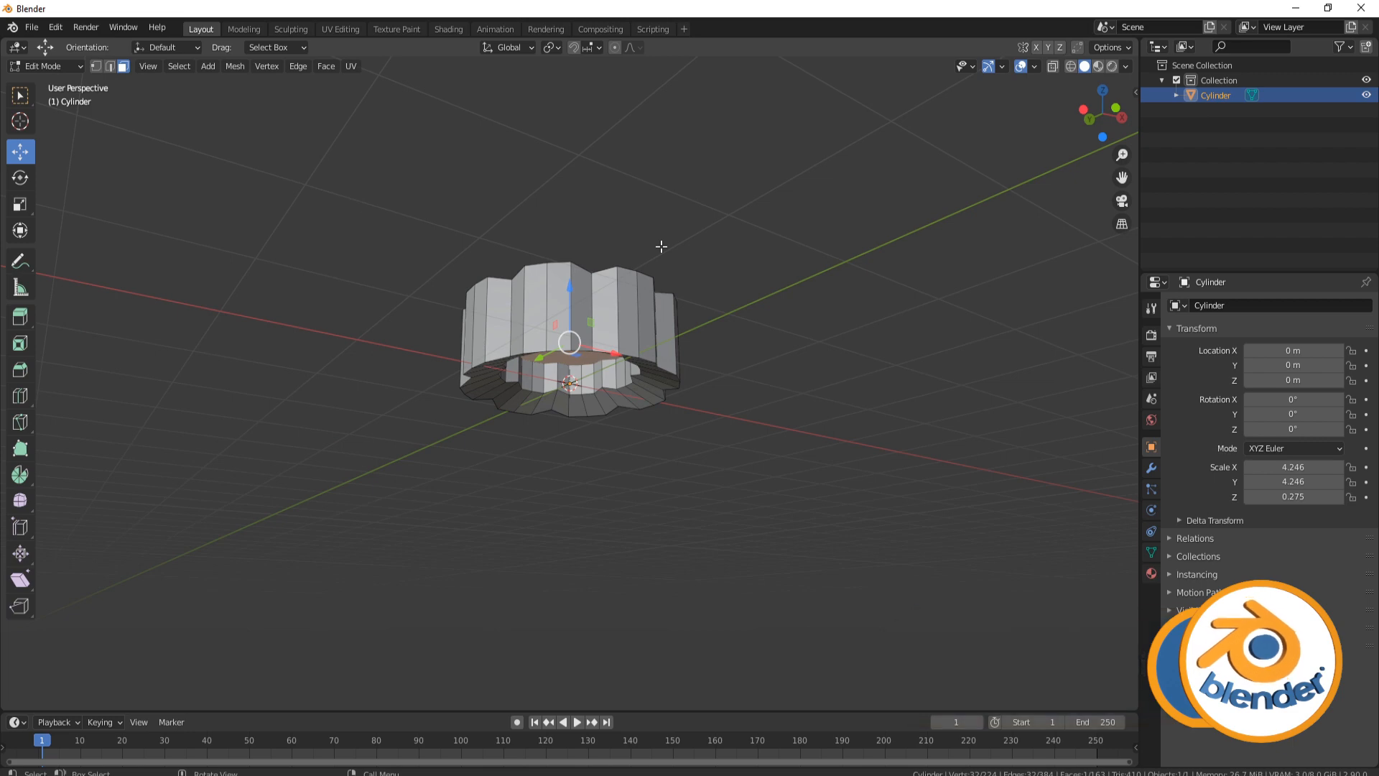
pyautogui.press('ctrl+KP_Add')
pyautogui.moveTo(616, 244); pyautogui.dragTo(632, 332, button='middle')
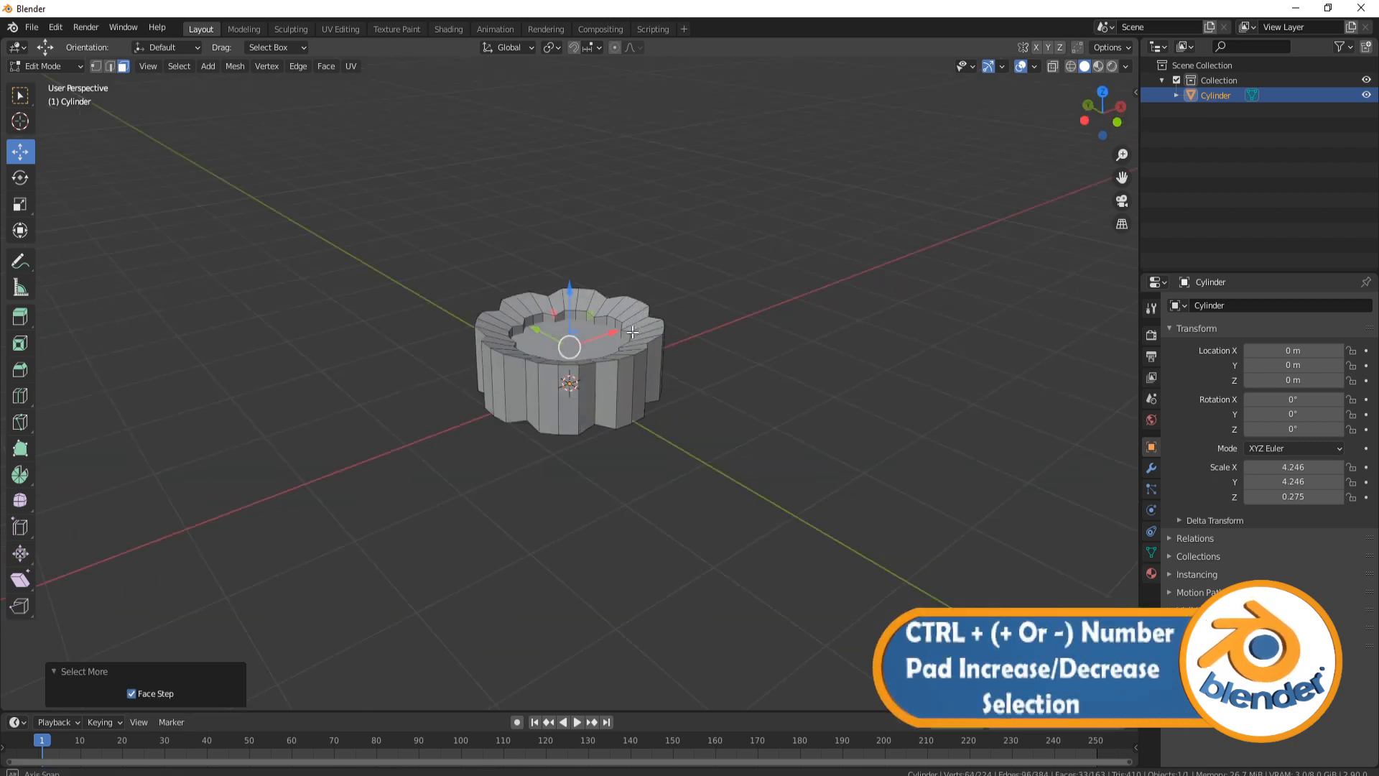
pyautogui.scroll(3, 512, 316)
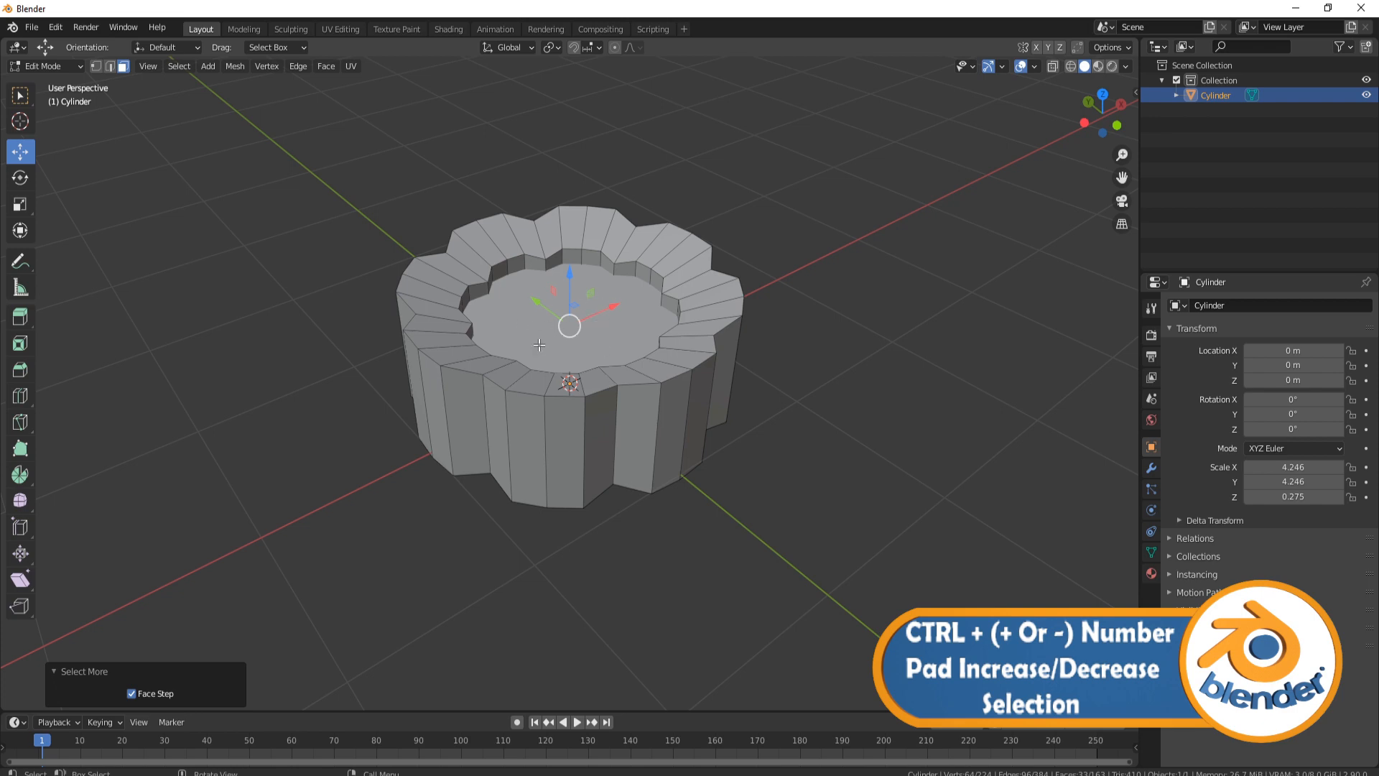
pyautogui.press('z')
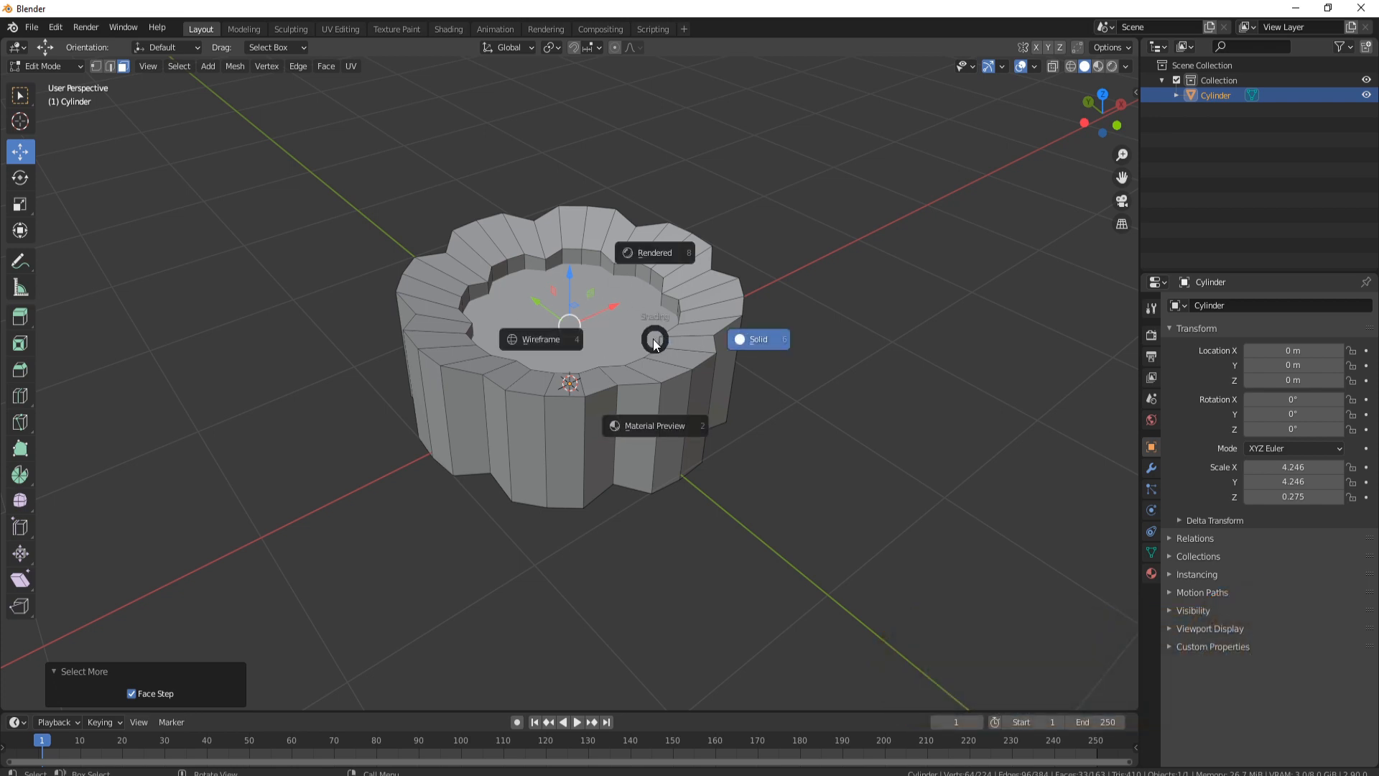
pyautogui.click(547, 340)
pyautogui.moveTo(776, 412)
pyautogui.mouseDown(button='middle')
pyautogui.moveTo(776, 369)
pyautogui.moveTo(502, 352)
pyautogui.mouseUp(button='middle')
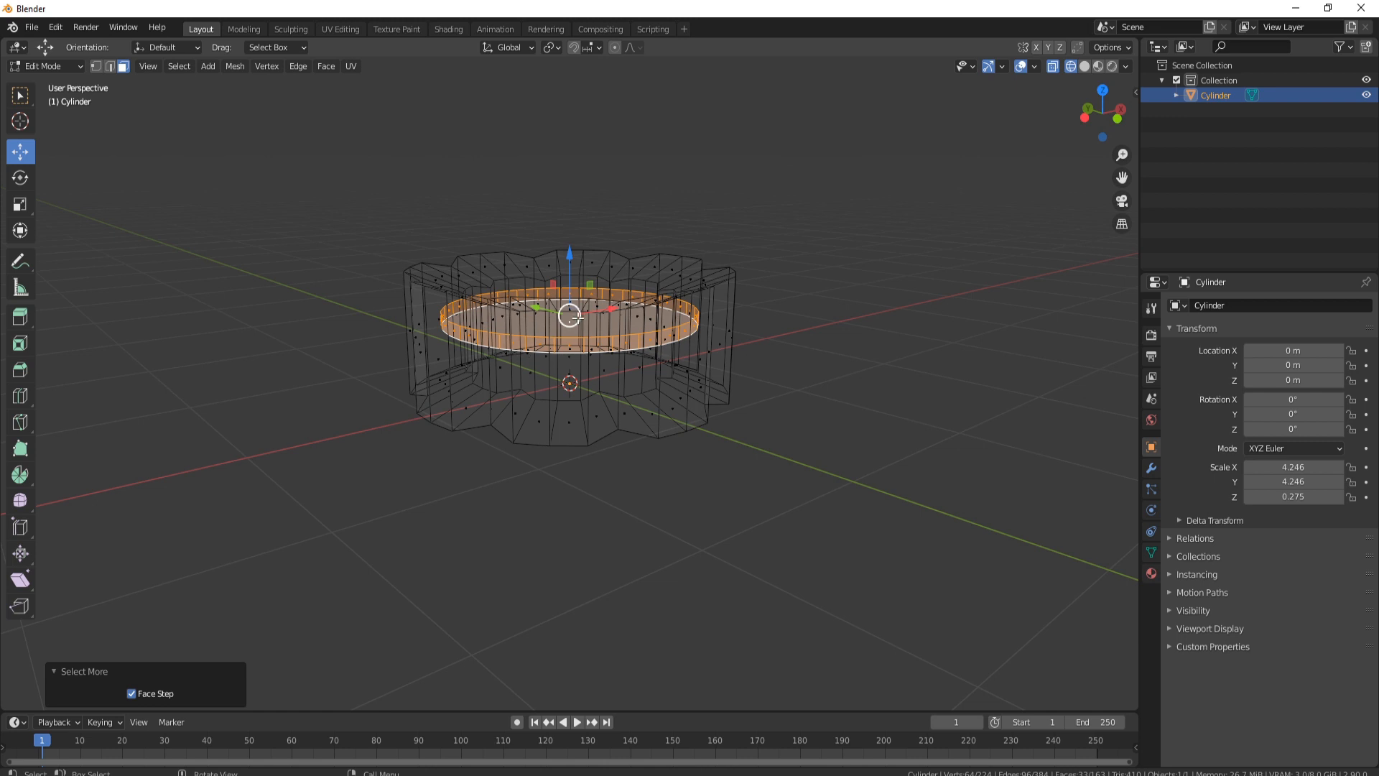
pyautogui.press('x')
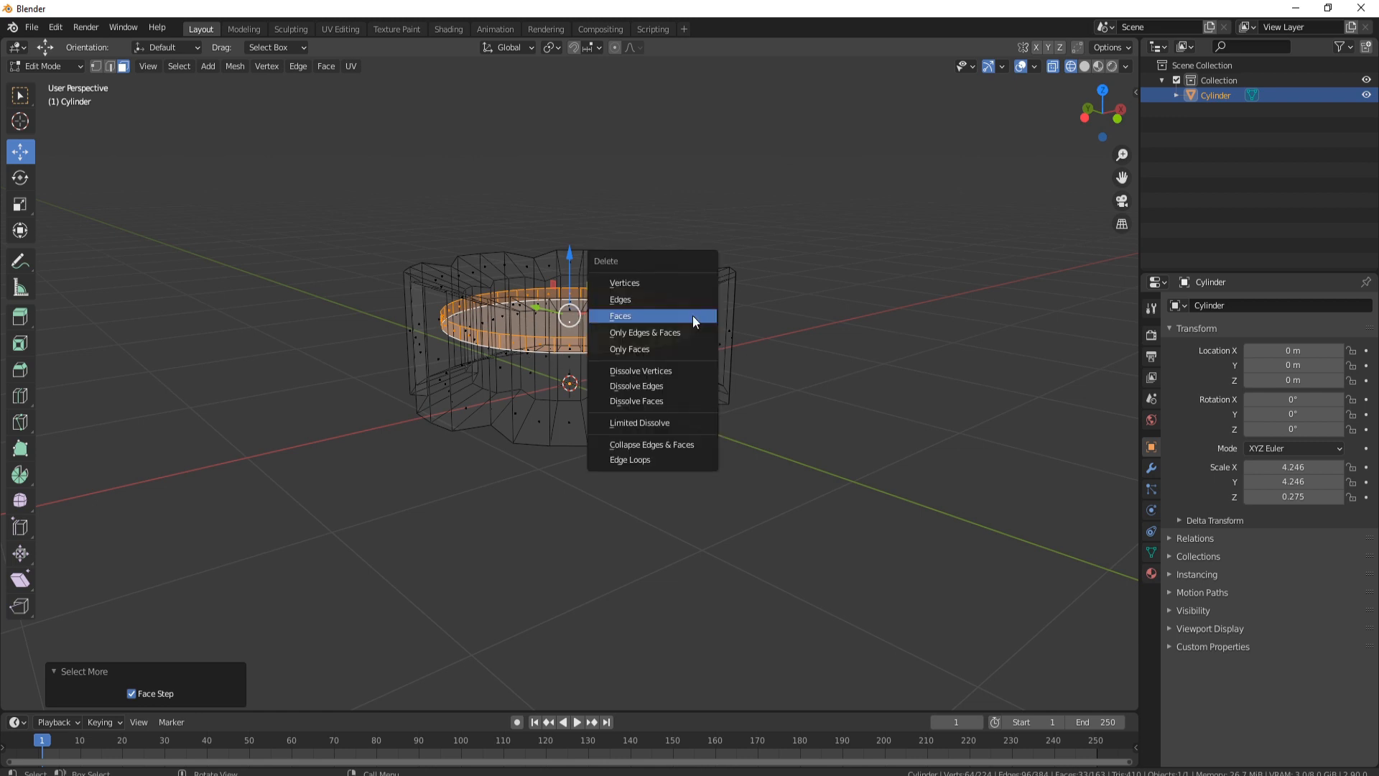
pyautogui.click(692, 316)
pyautogui.moveTo(646, 364); pyautogui.dragTo(669, 353, button='middle')
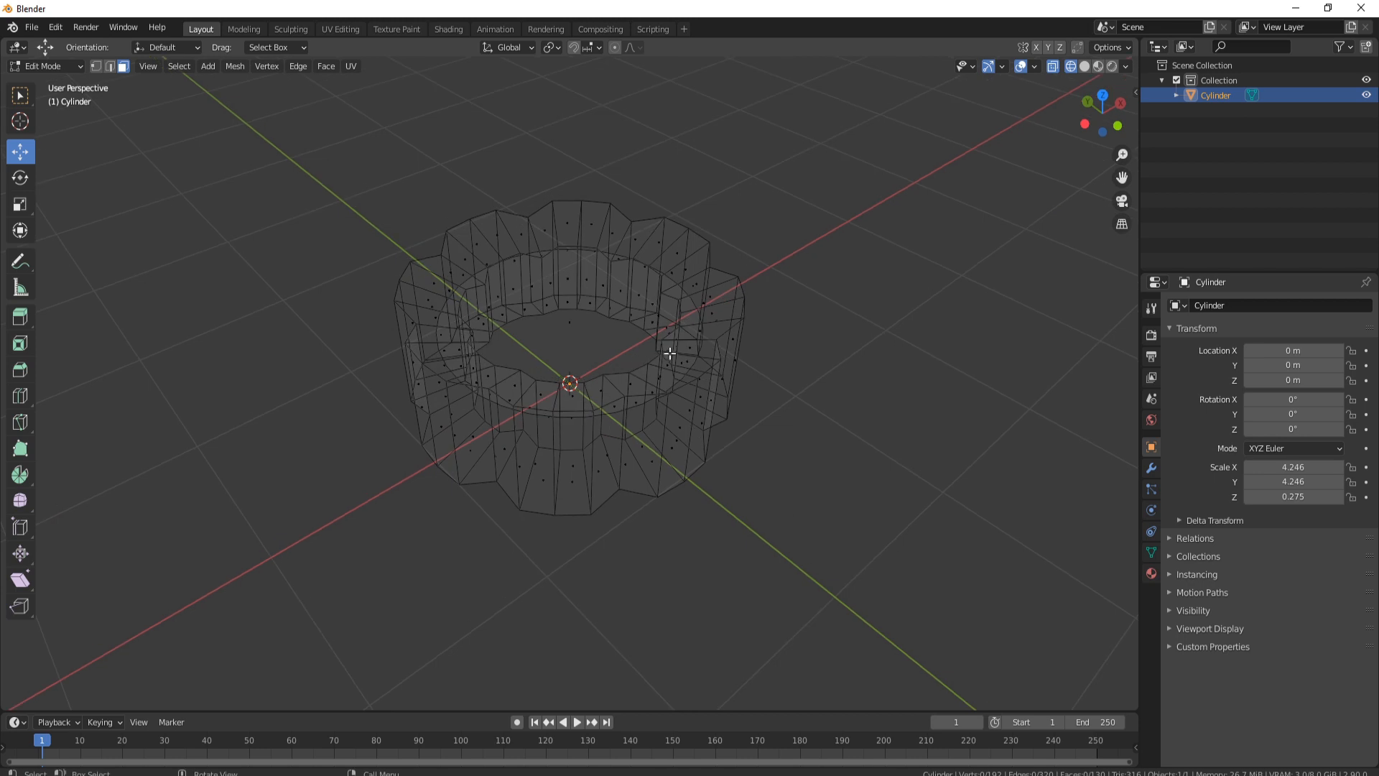
pyautogui.press('z')
pyautogui.click(783, 357)
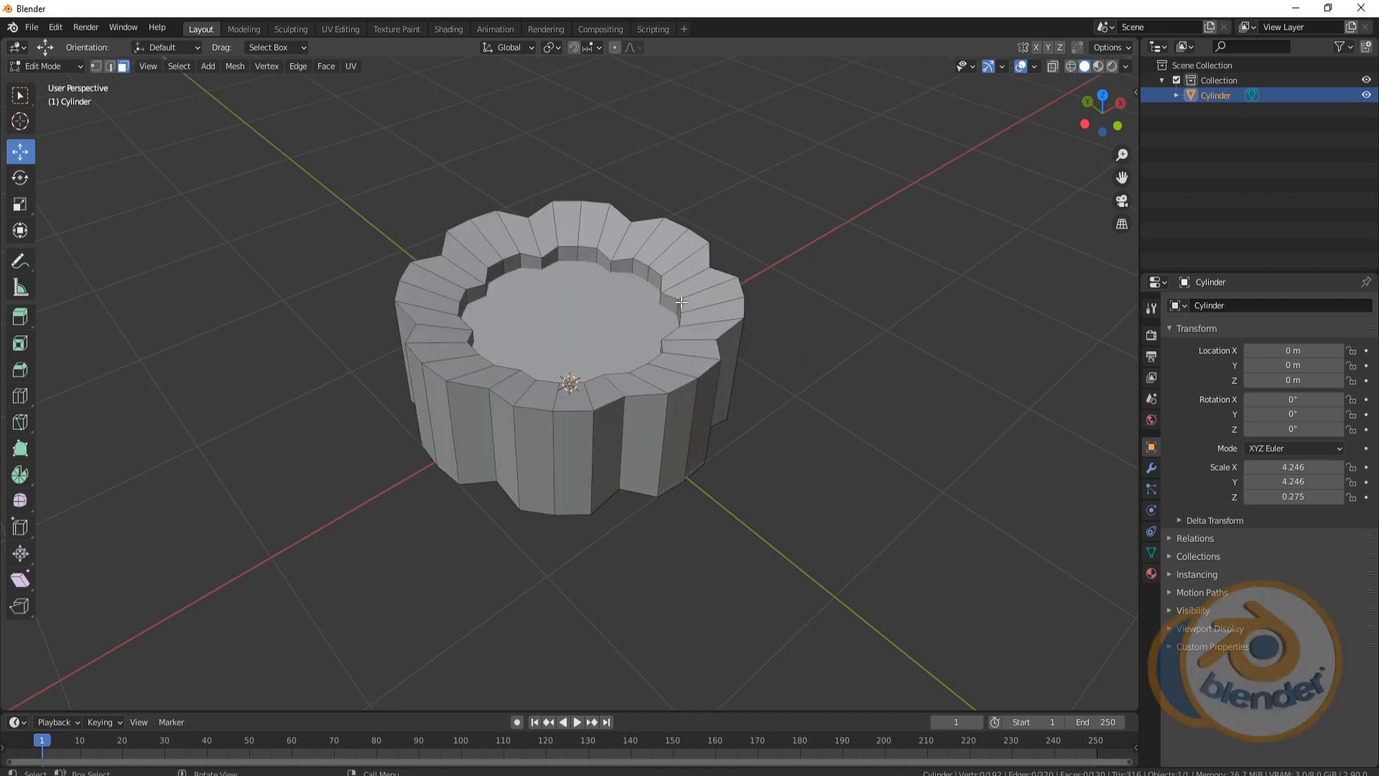
# Inset the inner disc's top face by about 0.066 m and extrude it down about 0.053 m.
pyautogui.click(646, 317)
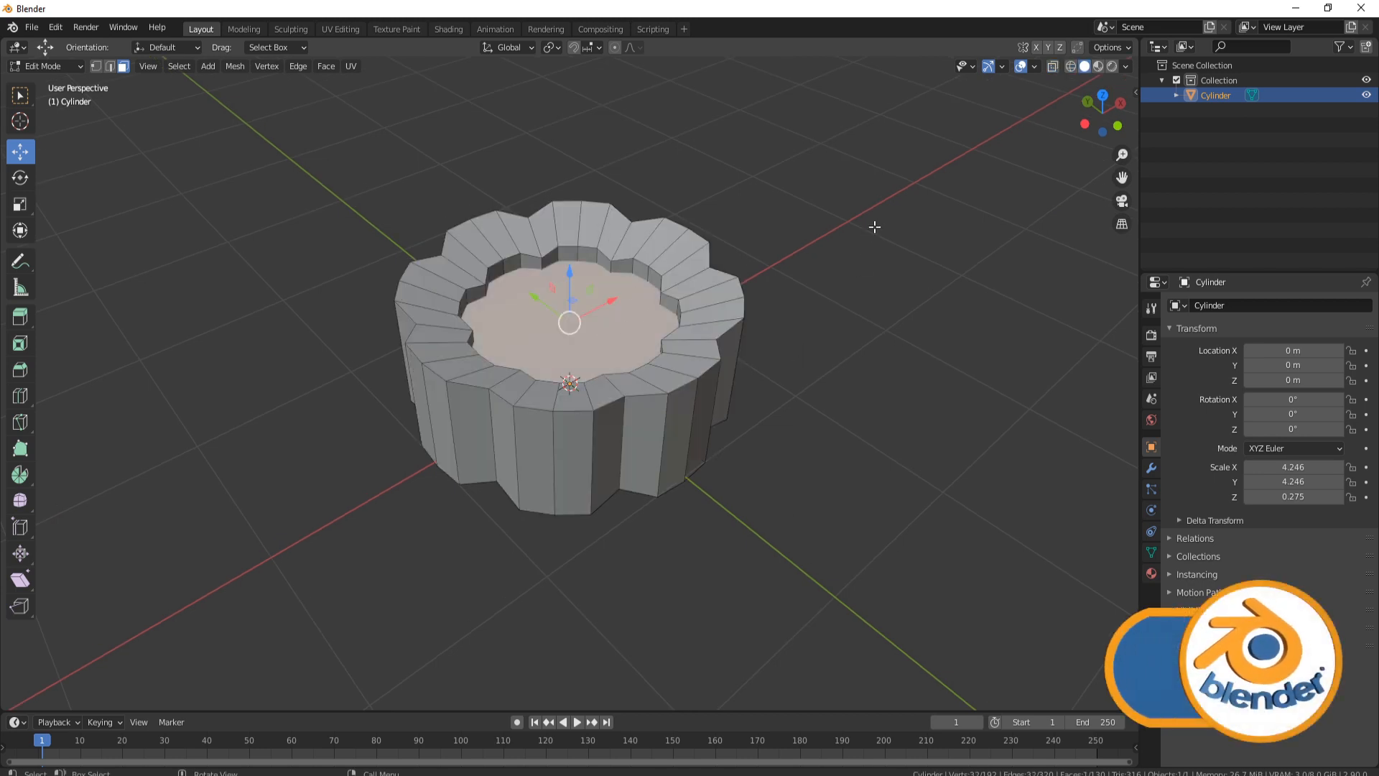
pyautogui.moveTo(877, 225); pyautogui.dragTo(896, 204, button='middle')
pyautogui.press('i')
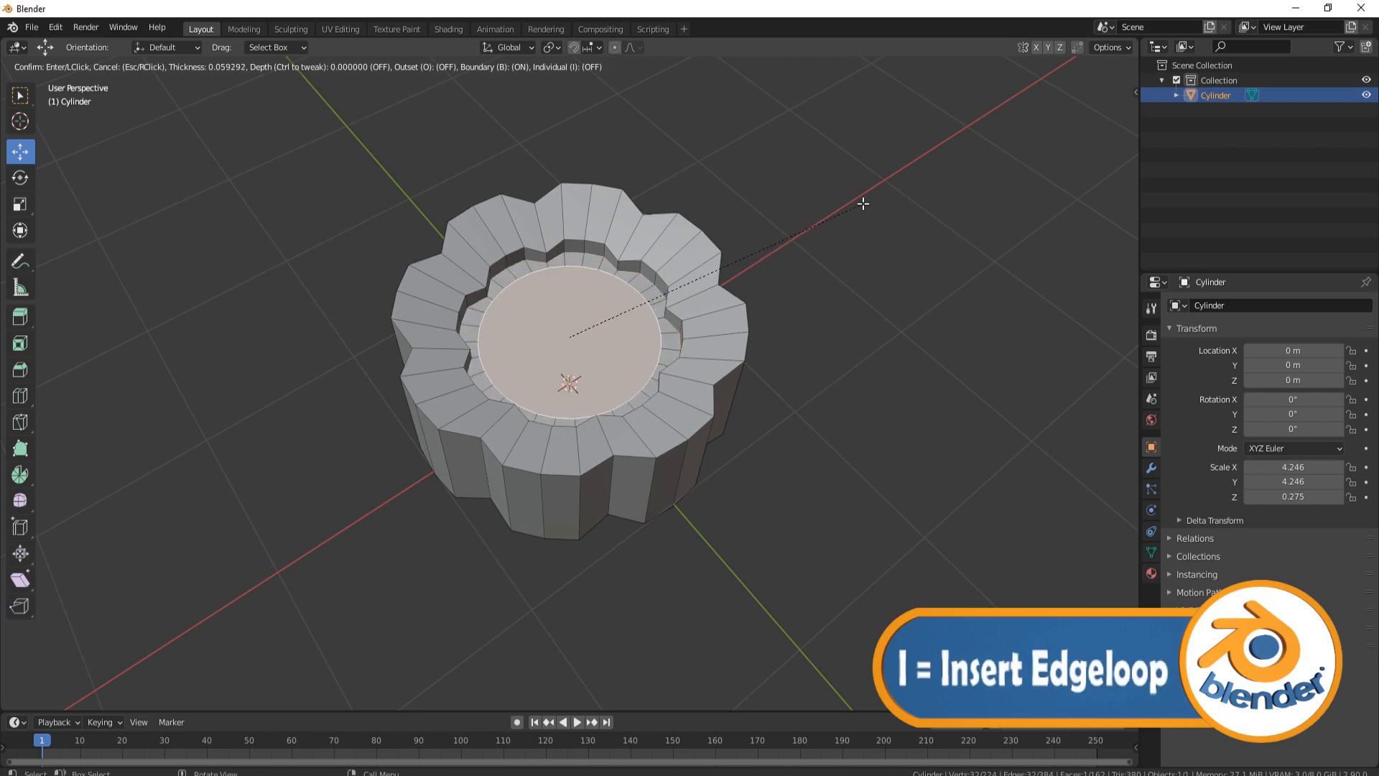
pyautogui.click(860, 204)
pyautogui.moveTo(850, 321); pyautogui.dragTo(674, 308, button='middle')
pyautogui.press('e')
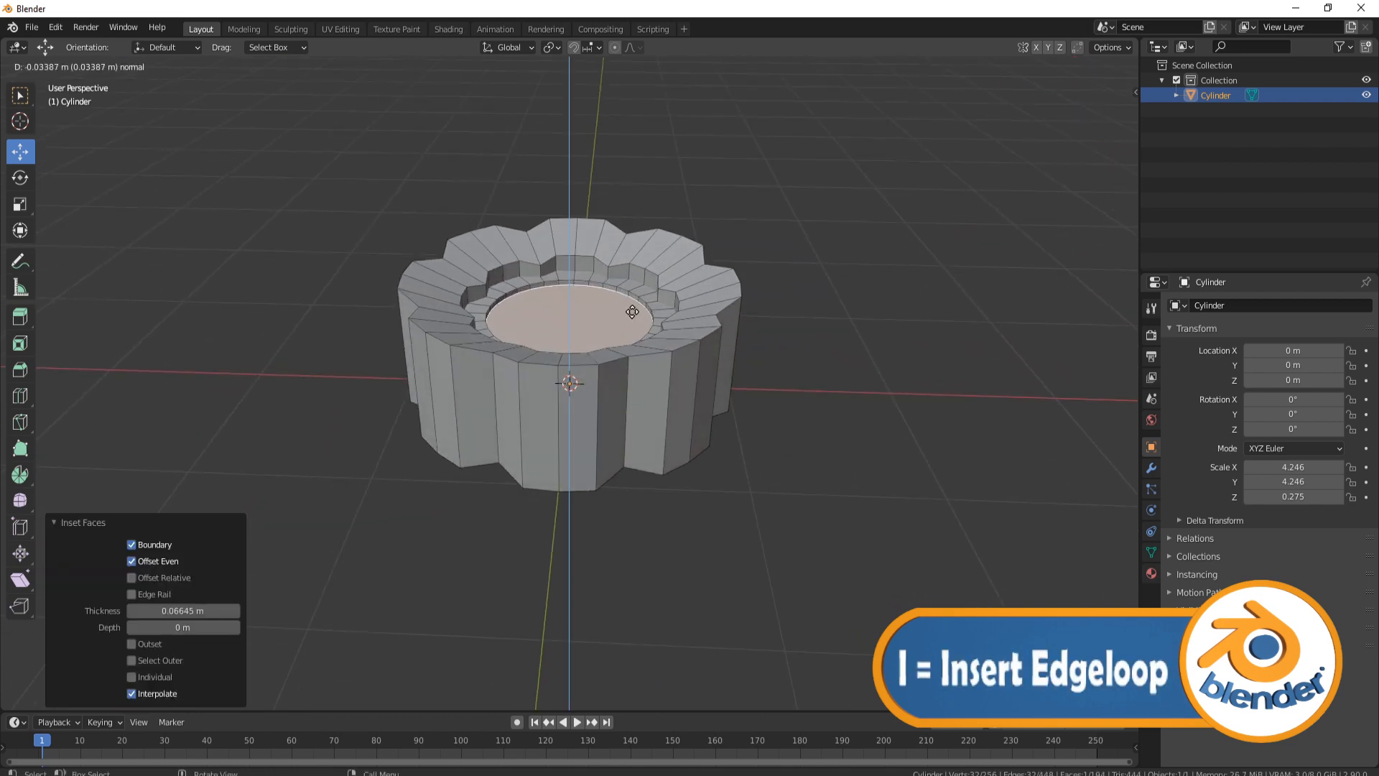
pyautogui.click(784, 296)
# Inset the recessed centre face again by about 0.016 m and extrude it down about 0.084 m.
pyautogui.press('i')
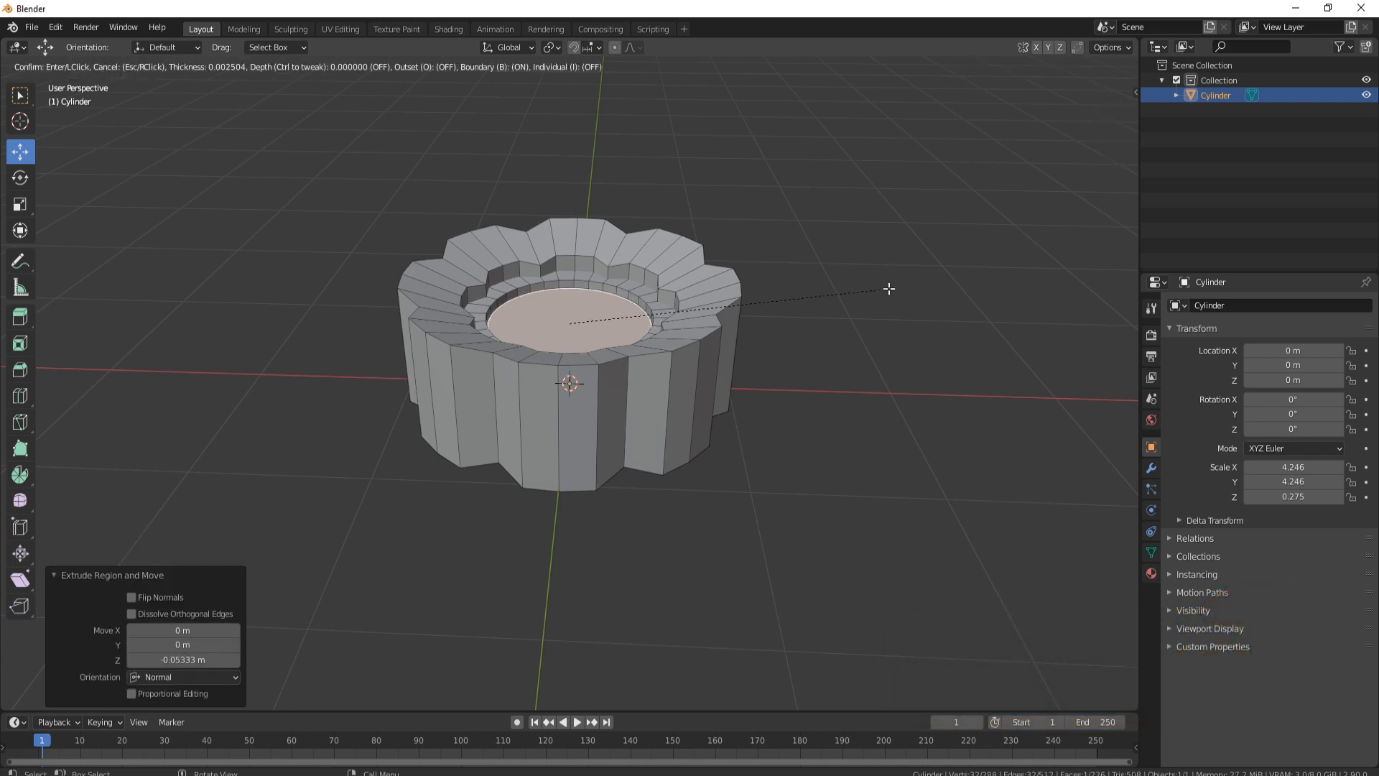
pyautogui.click(882, 288)
pyautogui.press('e')
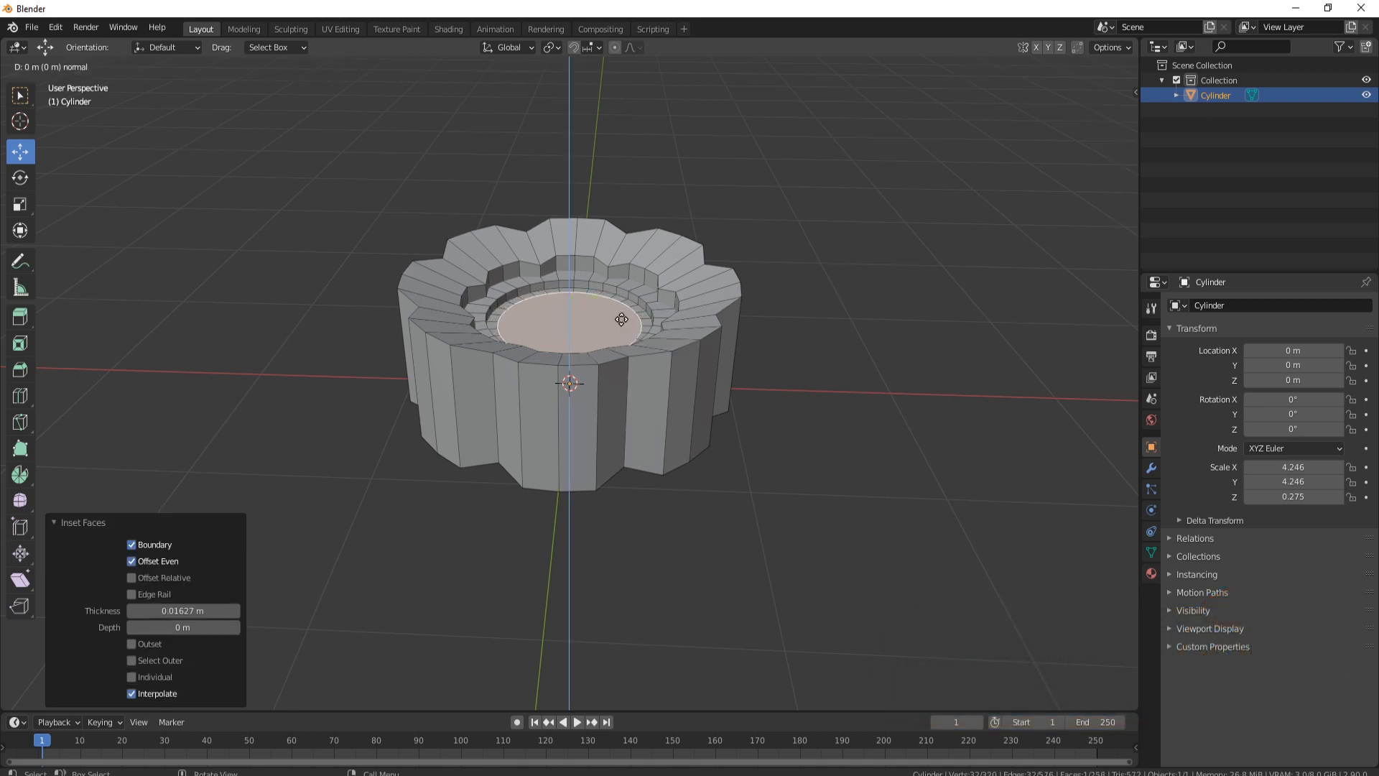
pyautogui.click(624, 331)
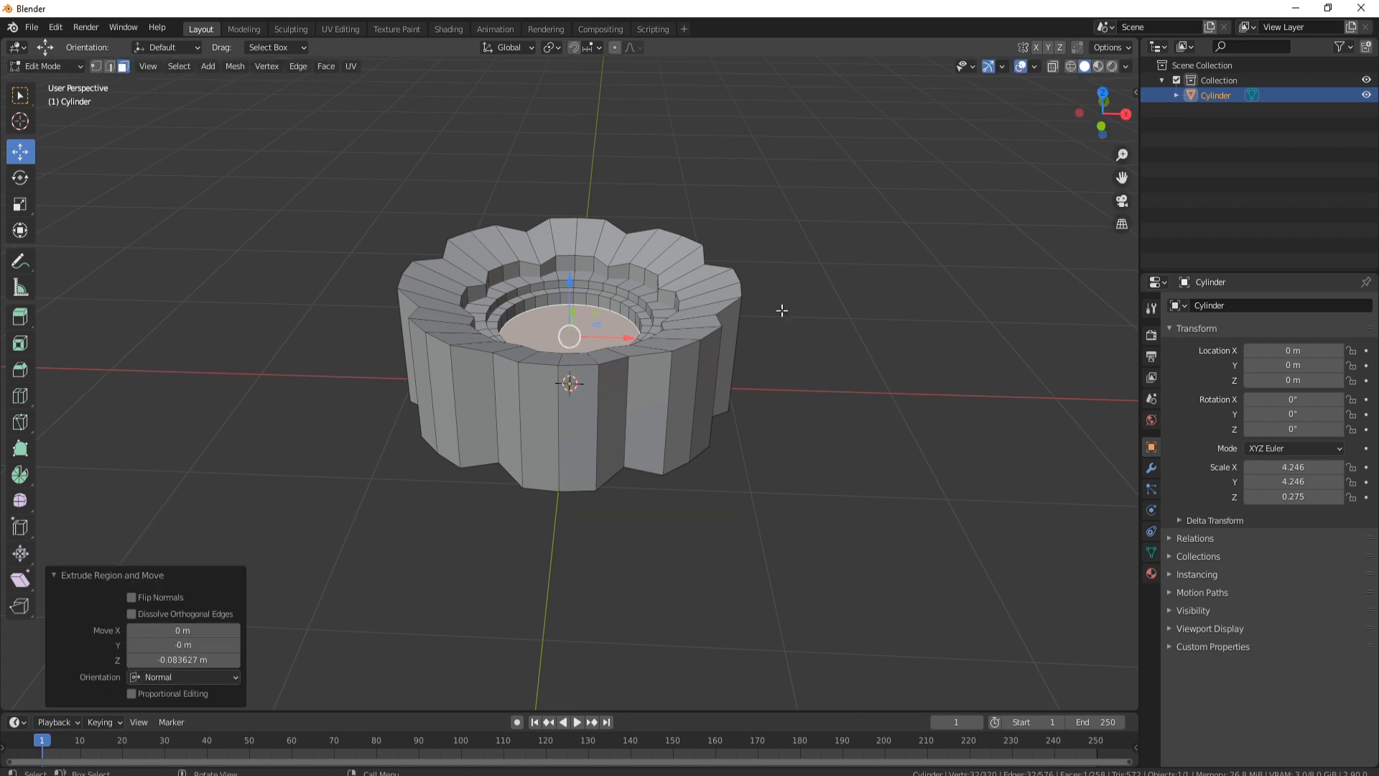
pyautogui.moveTo(782, 310); pyautogui.dragTo(634, 360, button='middle')
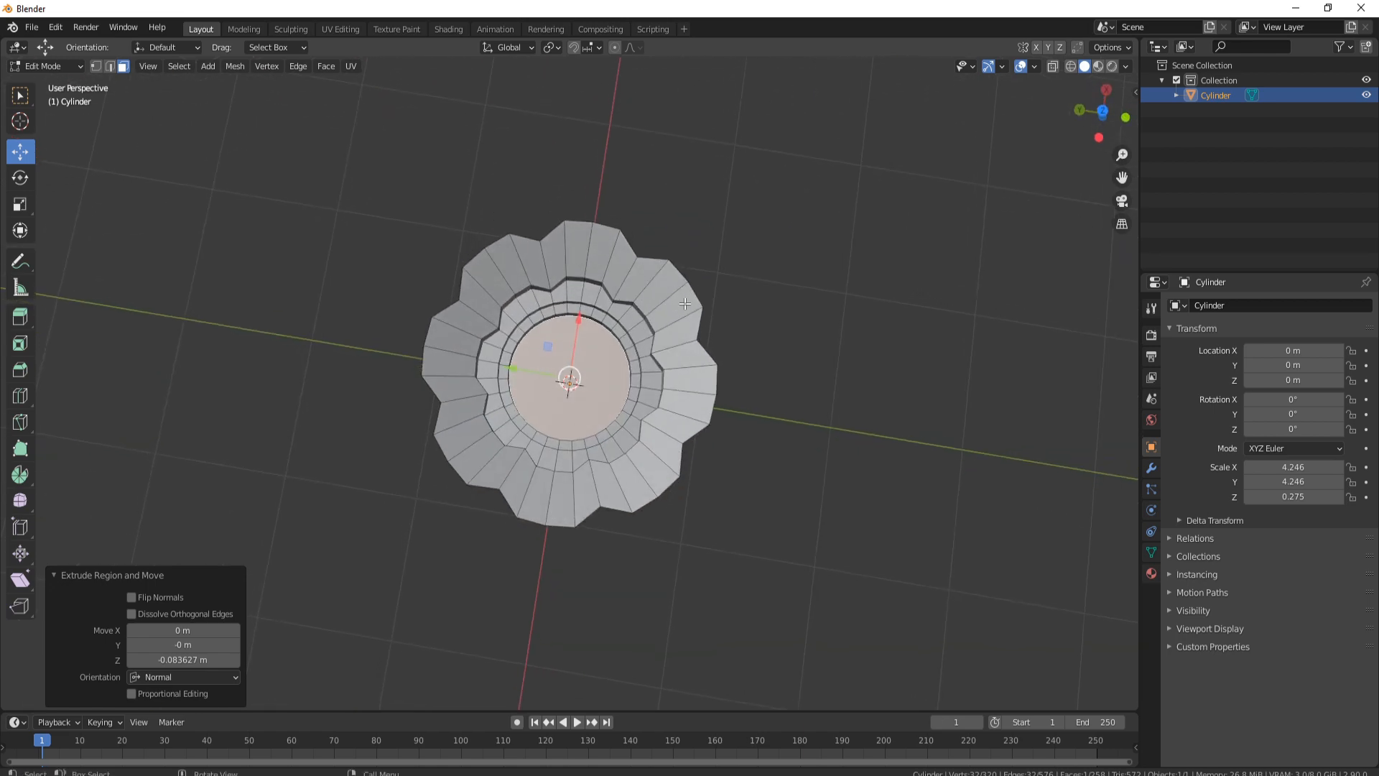
# Reveal the hidden large disc face, separate it from the ring into its own object, and return to Object Mode.
pyautogui.hotkey('alt', 'h')
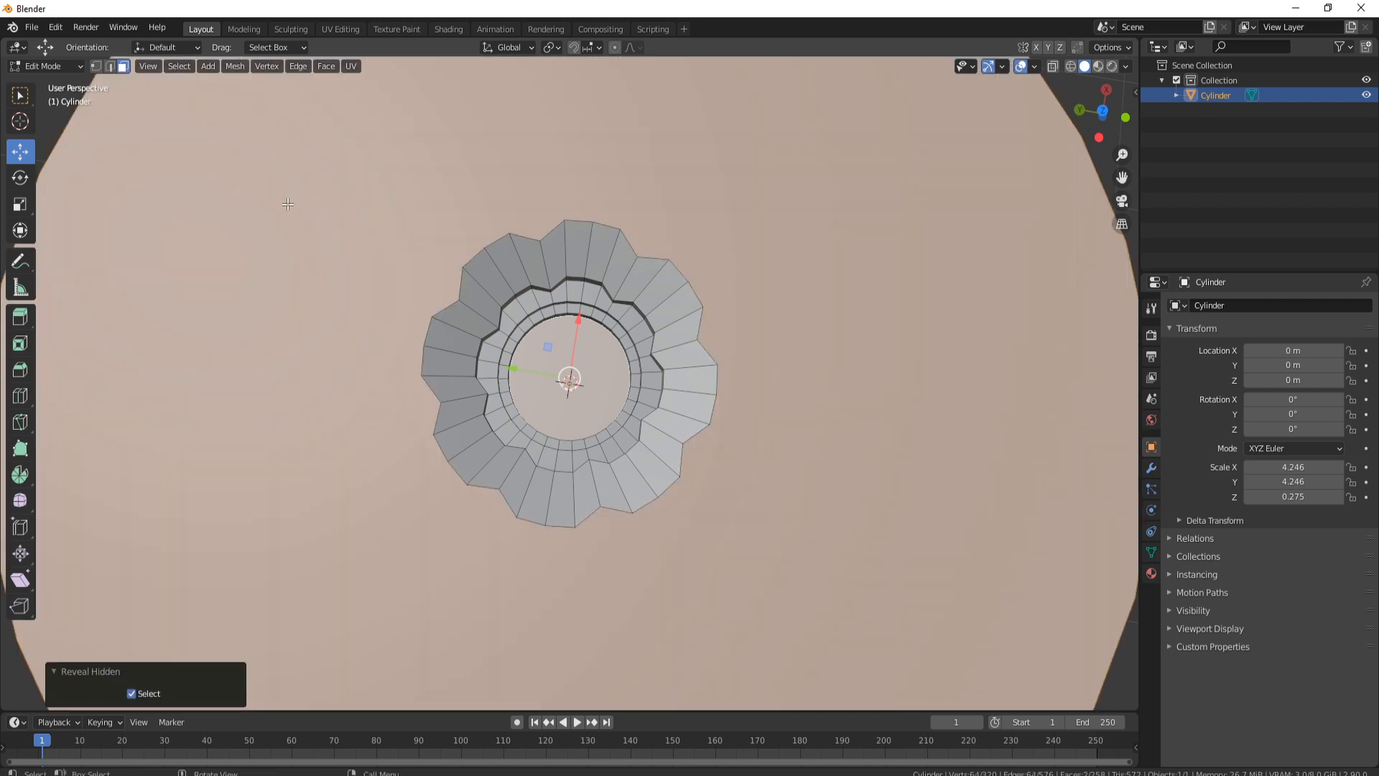
pyautogui.scroll(-6, 328, 215)
pyautogui.click(643, 350)
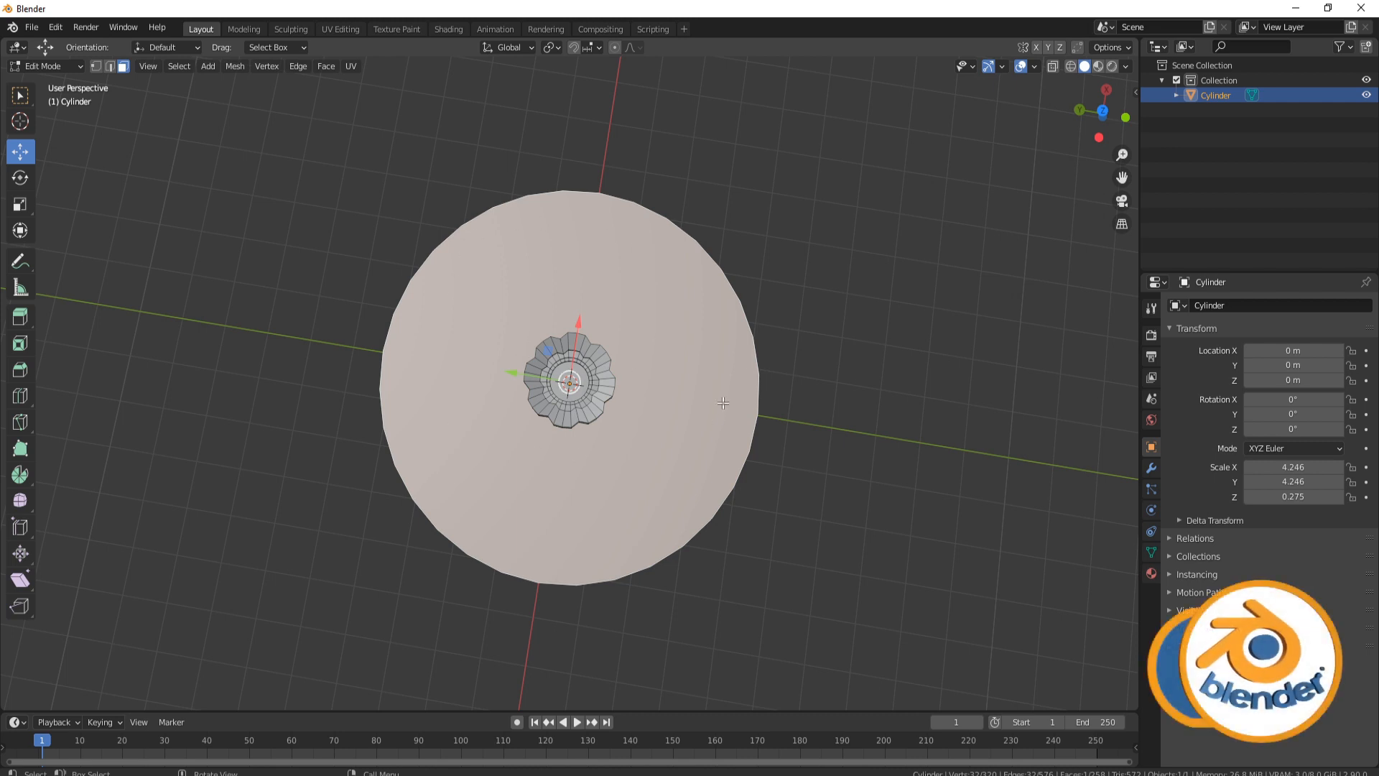
pyautogui.press('p')
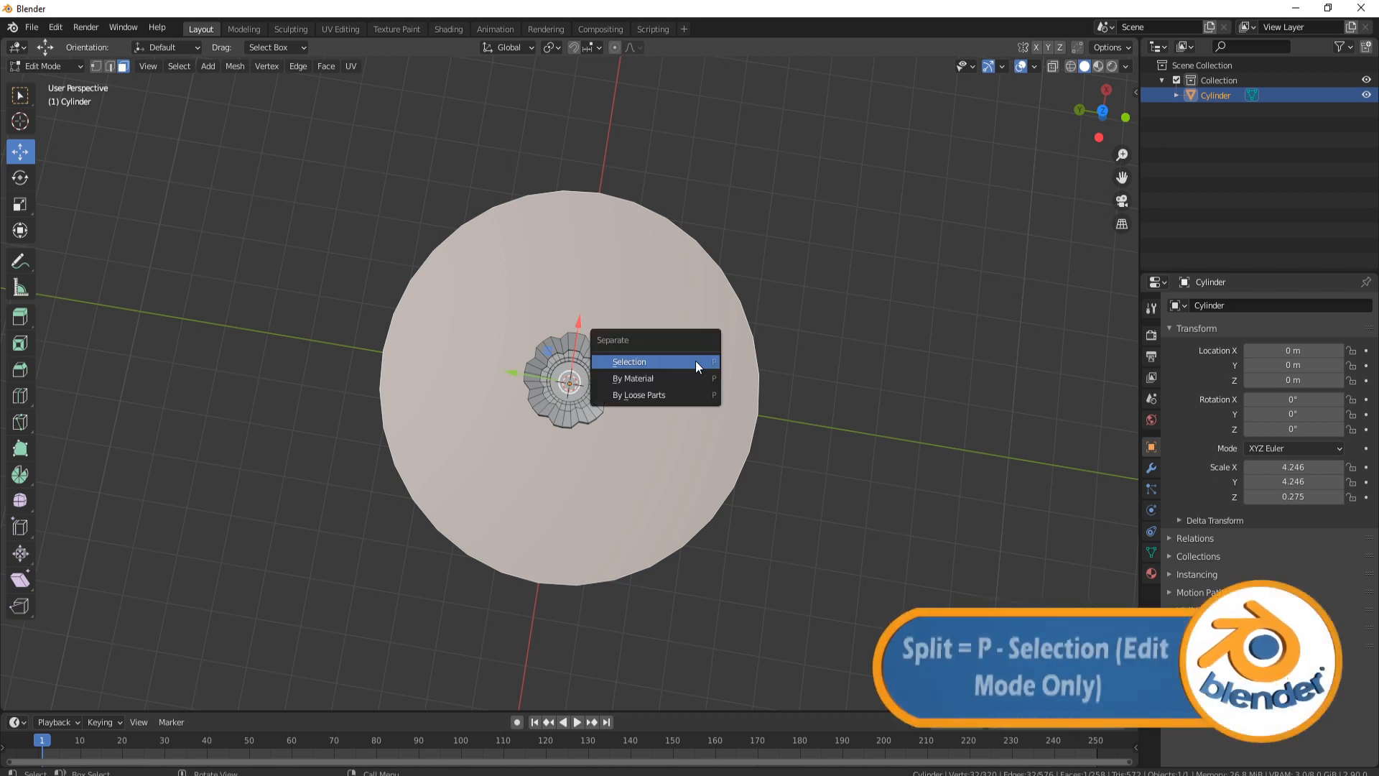
pyautogui.click(701, 364)
pyautogui.press('Tab')
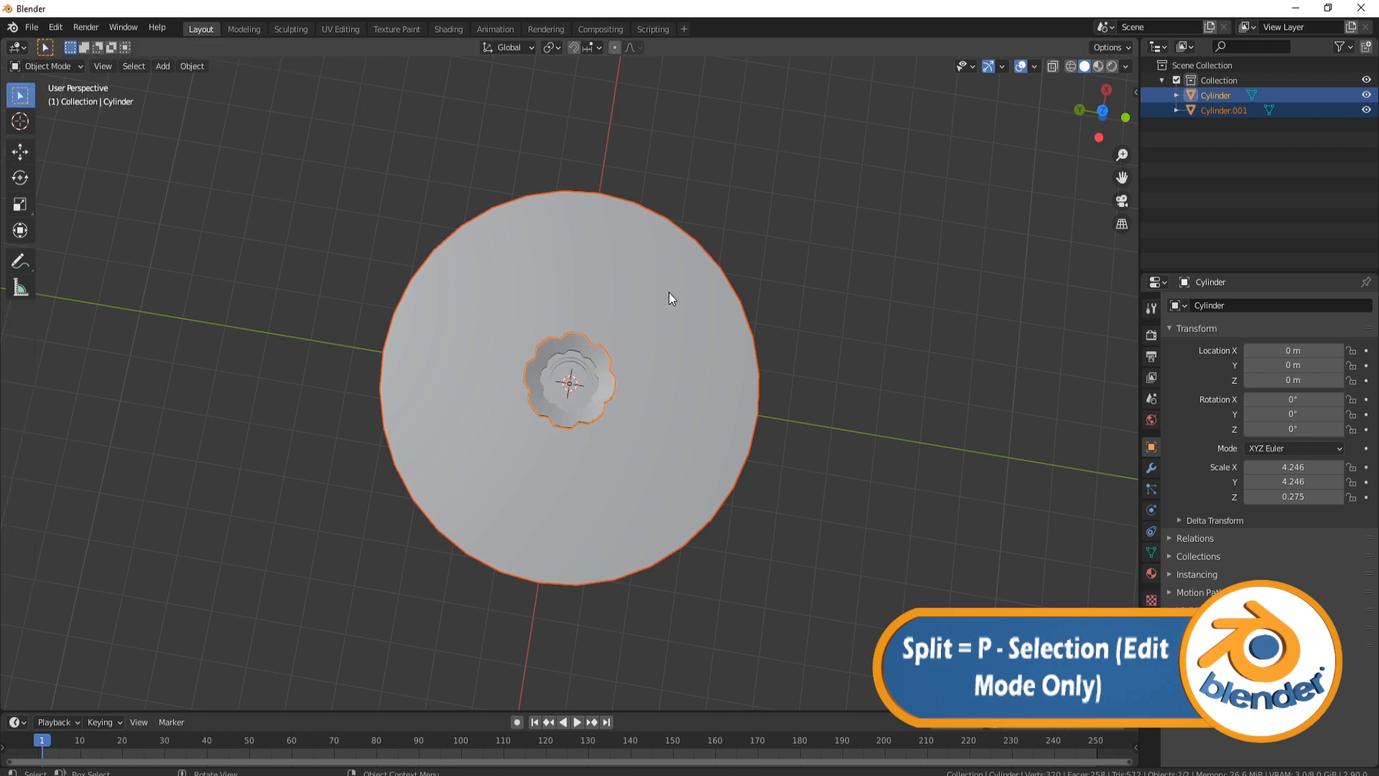
# Select the scalloped ring on its own and examine it against the large disc, including from directly above.
pyautogui.click(623, 251)
pyautogui.moveTo(621, 252); pyautogui.dragTo(668, 335, button='middle')
pyautogui.click(577, 389)
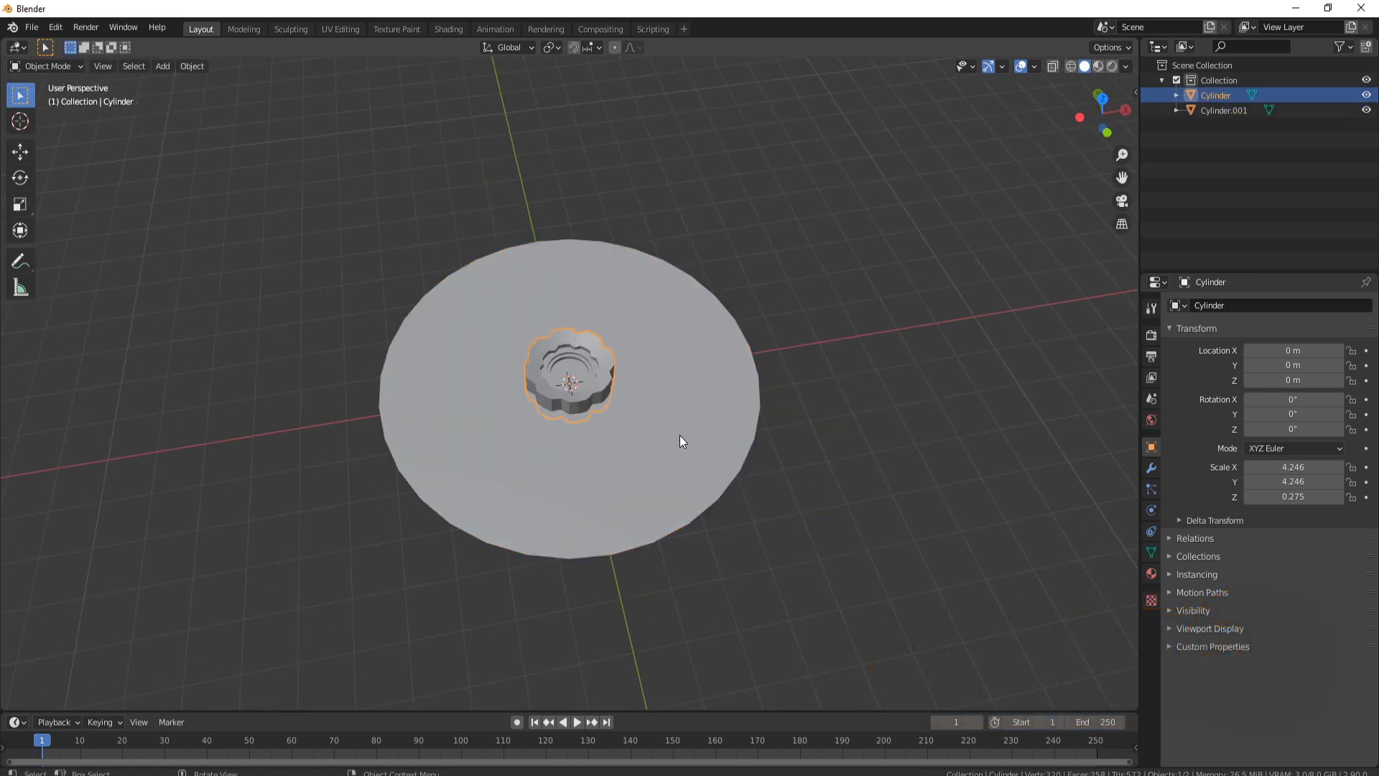
pyautogui.click(591, 381)
pyautogui.click(592, 381)
pyautogui.moveTo(720, 336); pyautogui.dragTo(718, 385, button='middle')
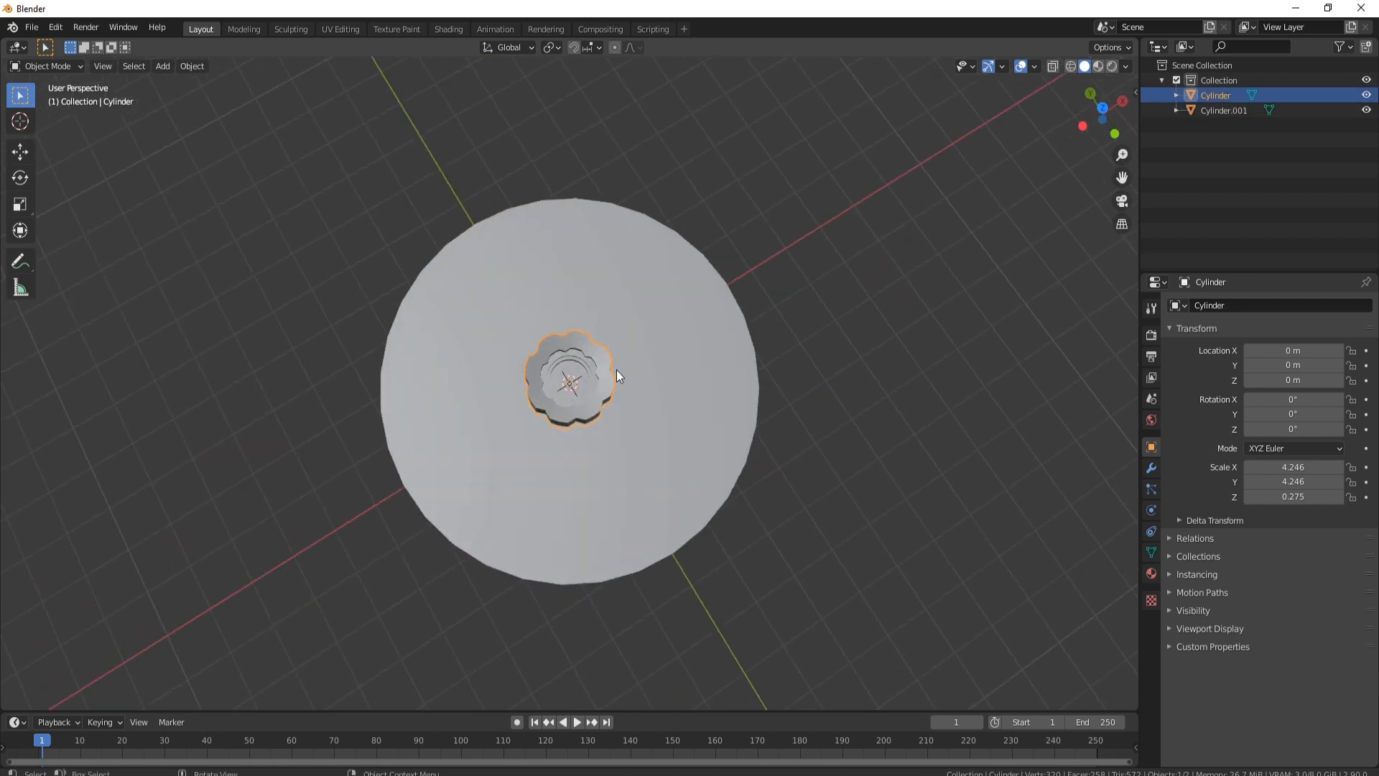
pyautogui.moveTo(610, 376); pyautogui.dragTo(588, 343, button='middle')
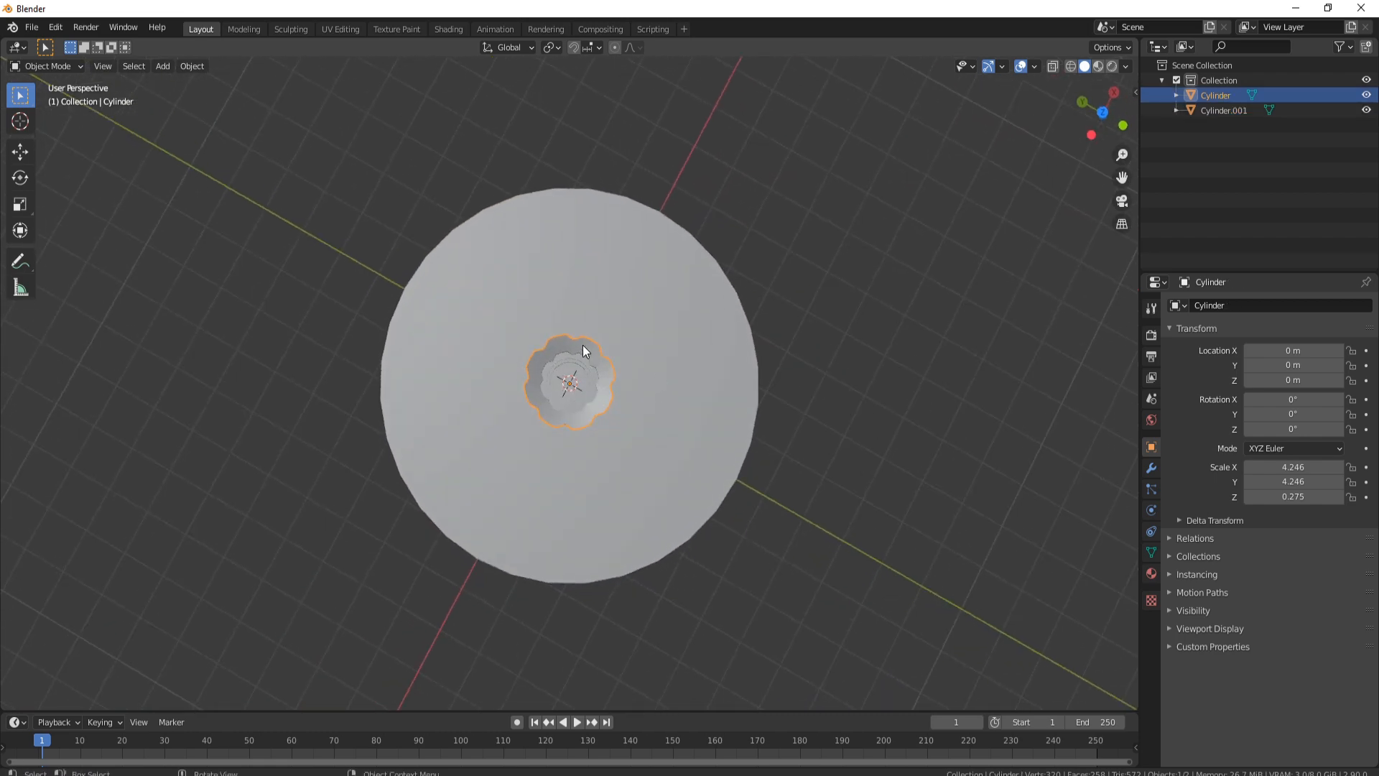
pyautogui.press('KP_7')
pyautogui.scroll(4, 599, 347)
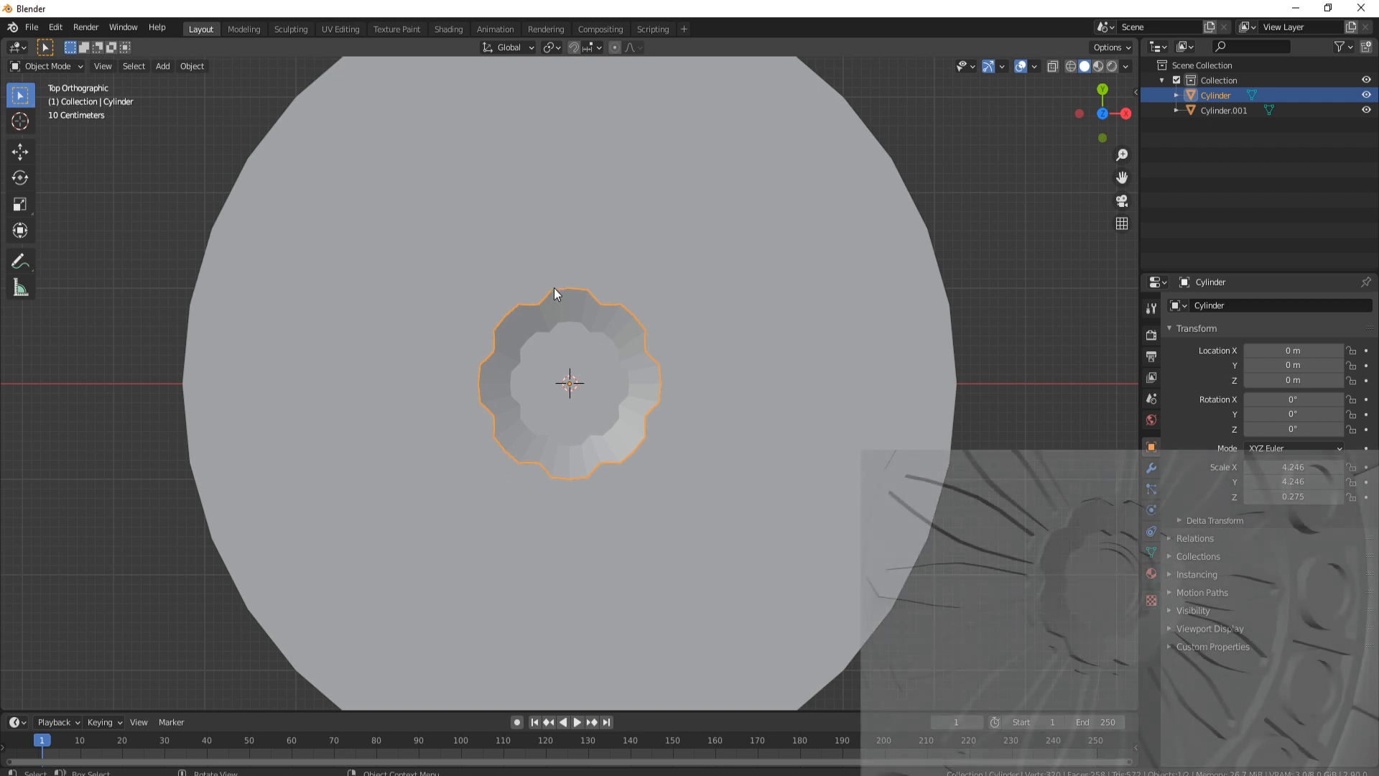
pyautogui.keyDown('shift'); pyautogui.scroll(3, 593, 240); pyautogui.keyUp('shift')
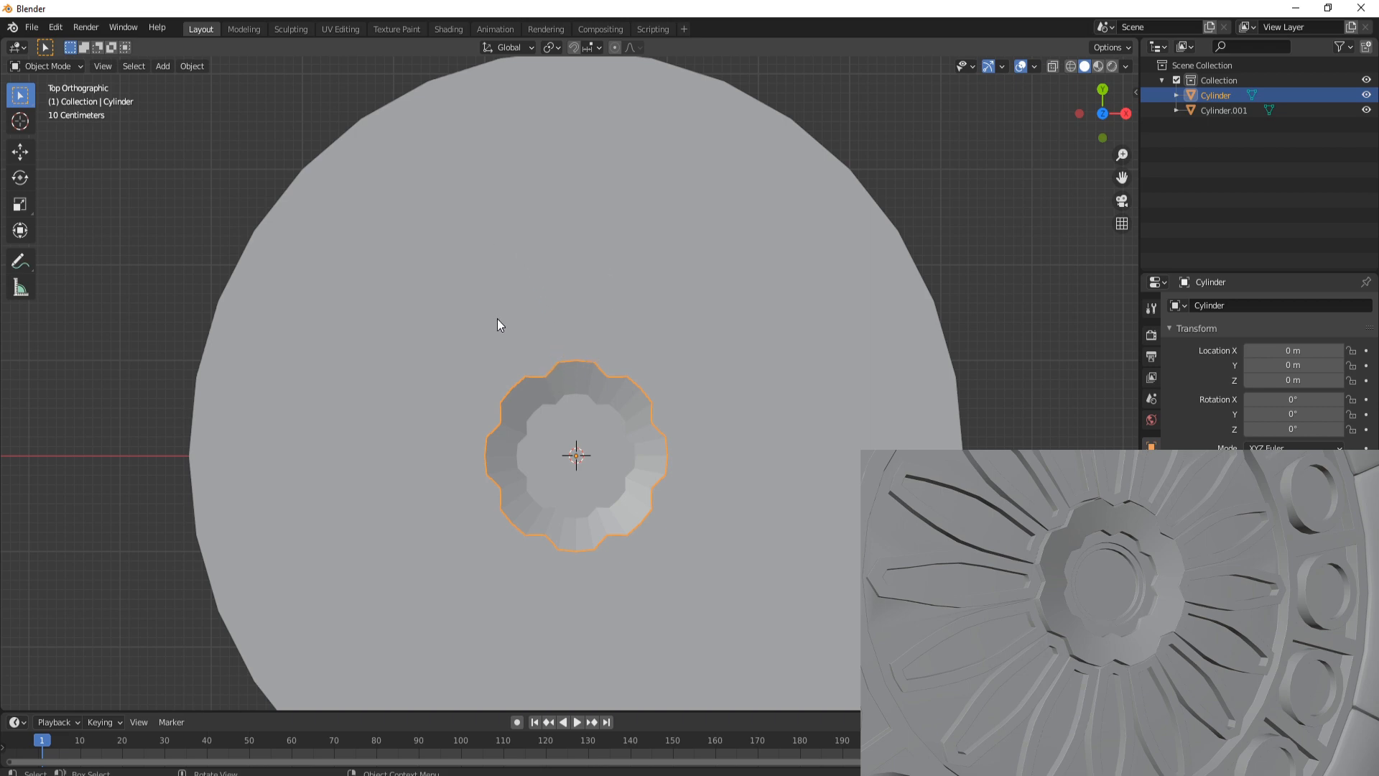
# Duplicate the two upper outer rim edges of the ring's +Y scallop and move the copy about 0.032 m outward along Y.
pyautogui.moveTo(594, 326); pyautogui.dragTo(596, 381, button='middle')
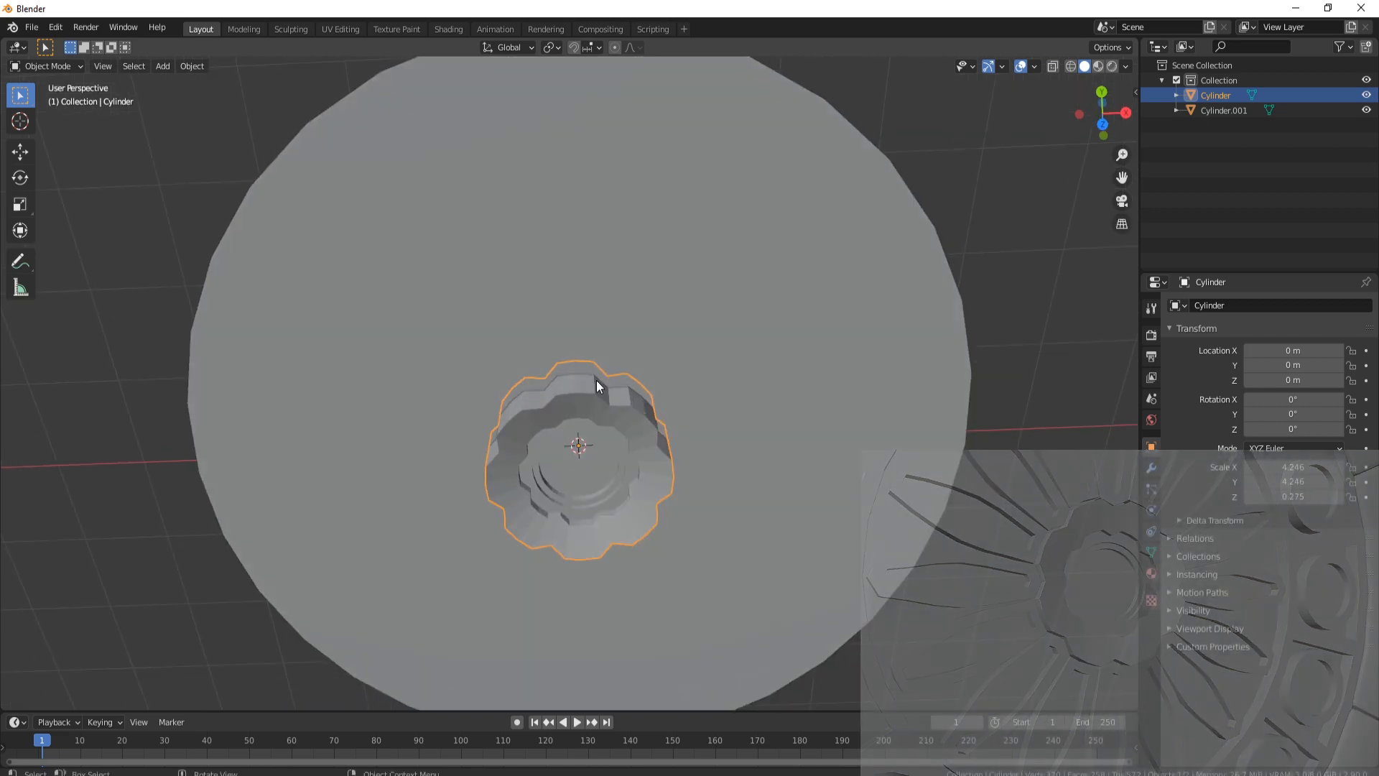
pyautogui.click(573, 391)
pyautogui.click(593, 381)
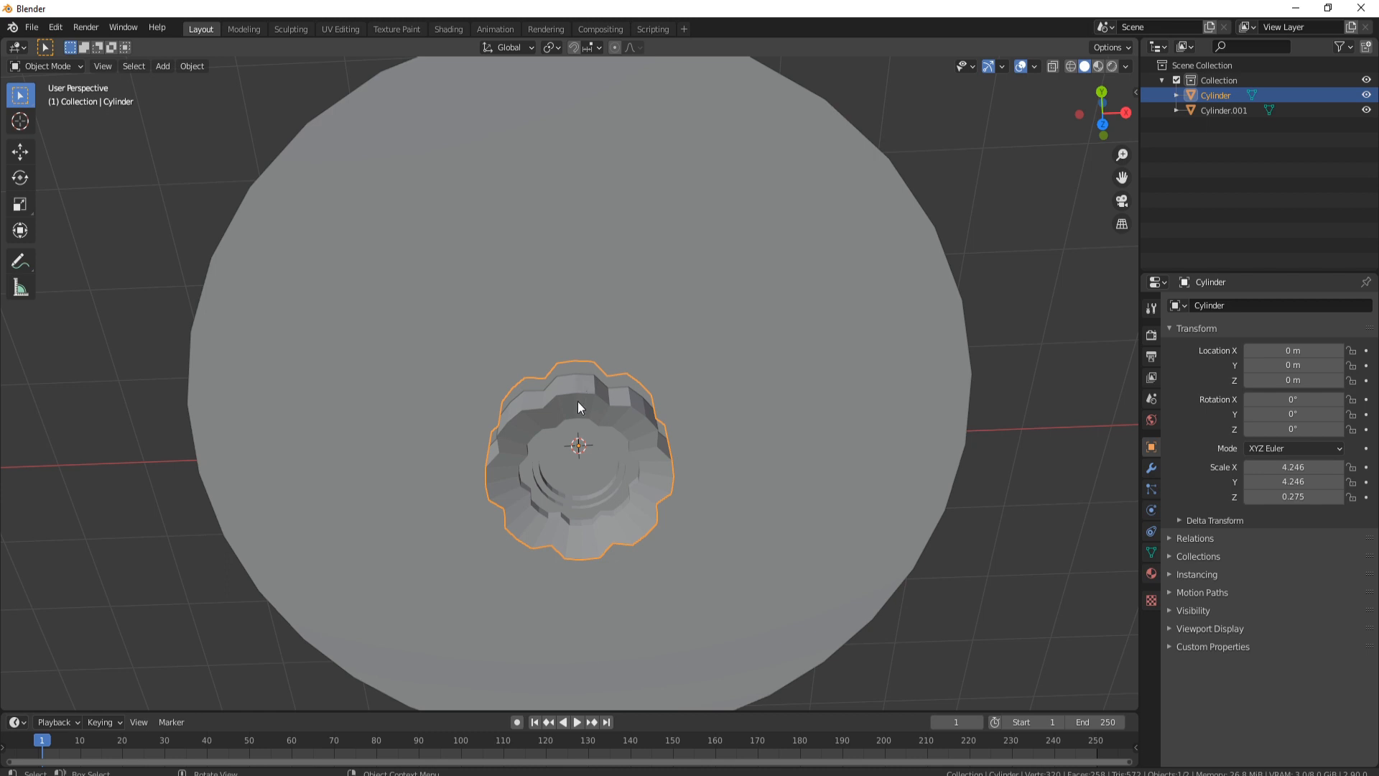
pyautogui.press('Tab')
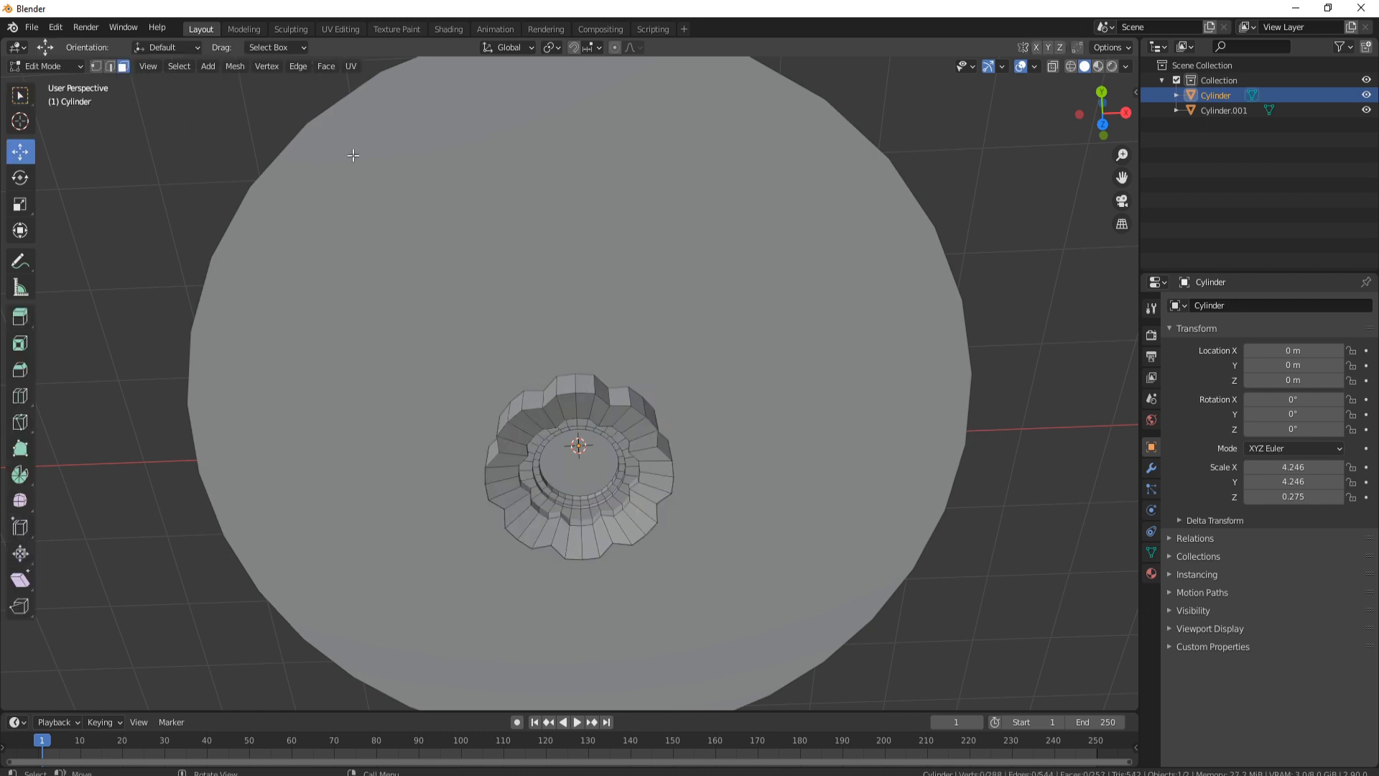
pyautogui.click(566, 388)
pyautogui.keyDown('shift'); pyautogui.click(583, 383); pyautogui.keyUp('shift')
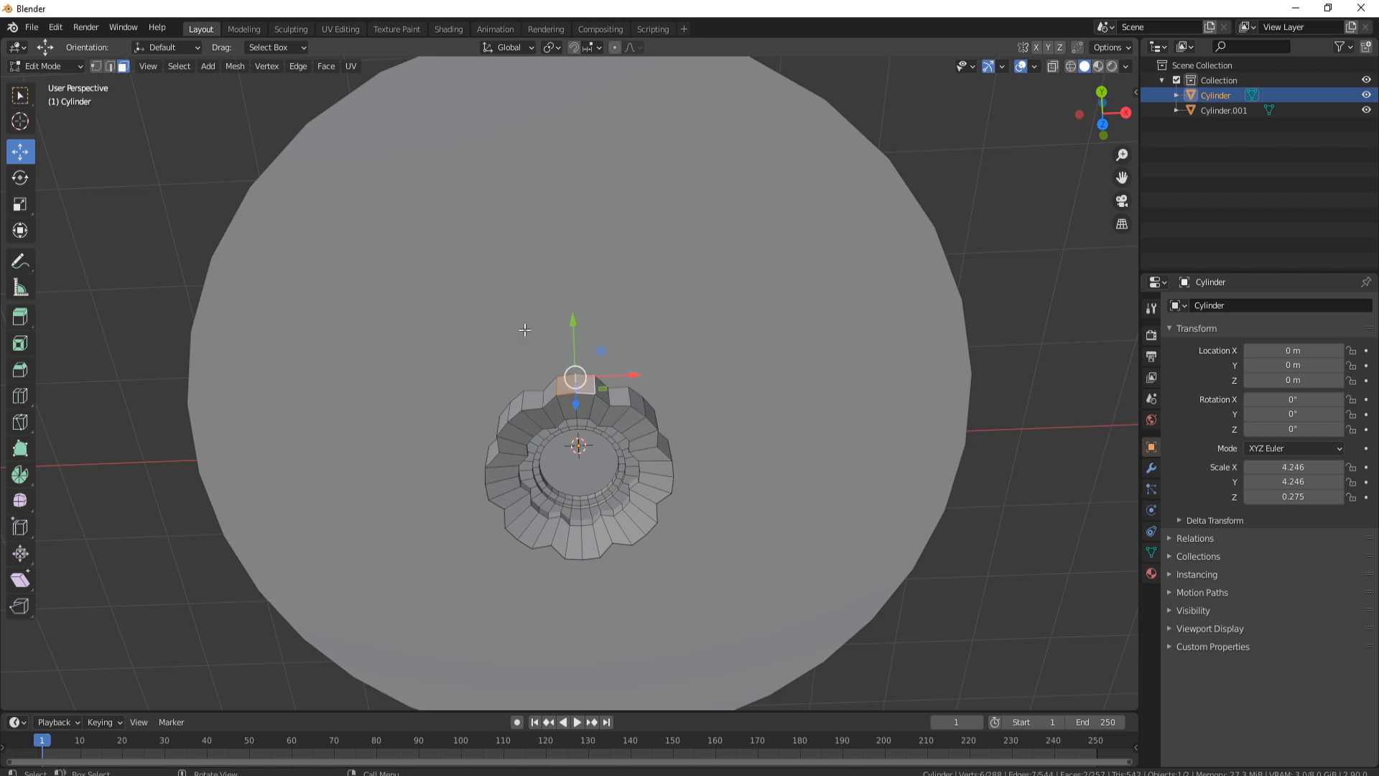
pyautogui.click(110, 66)
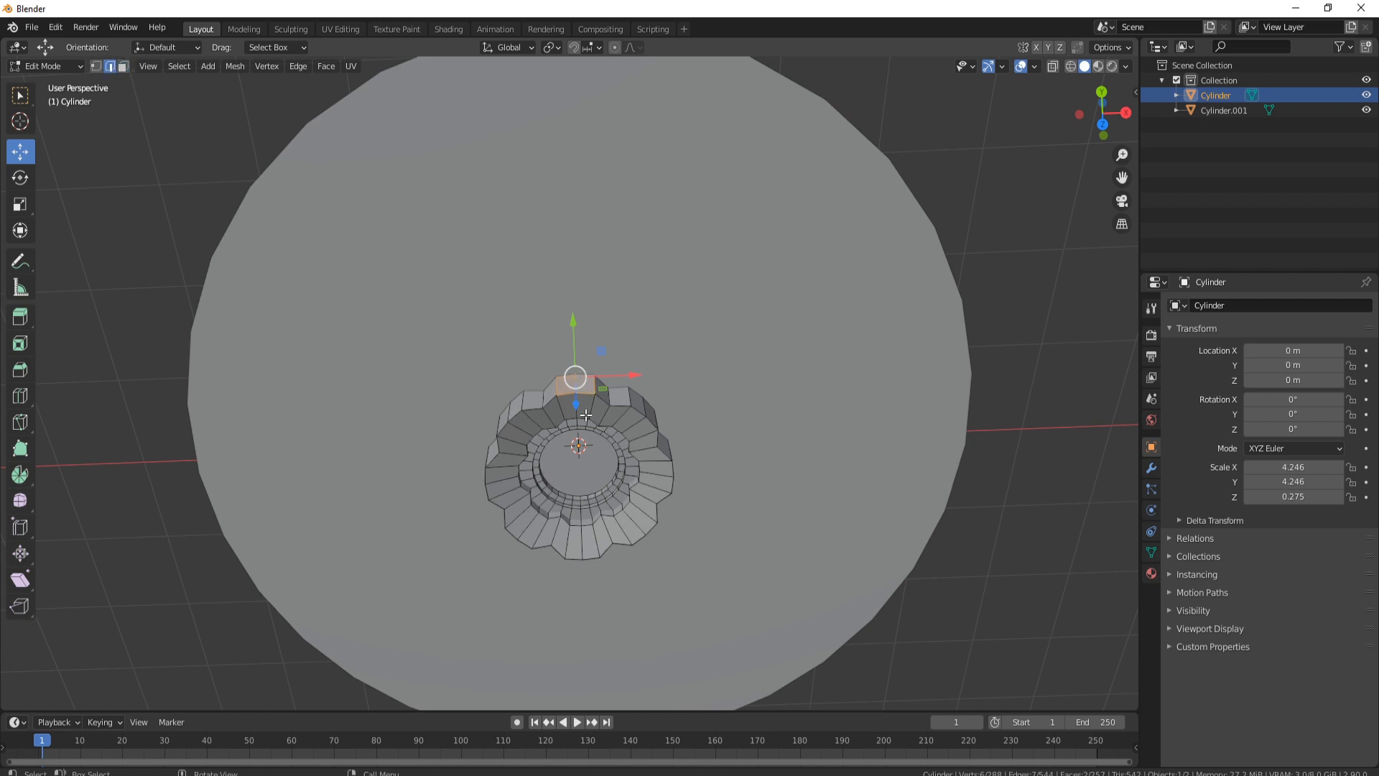
pyautogui.scroll(3, 585, 415)
pyautogui.click(566, 404)
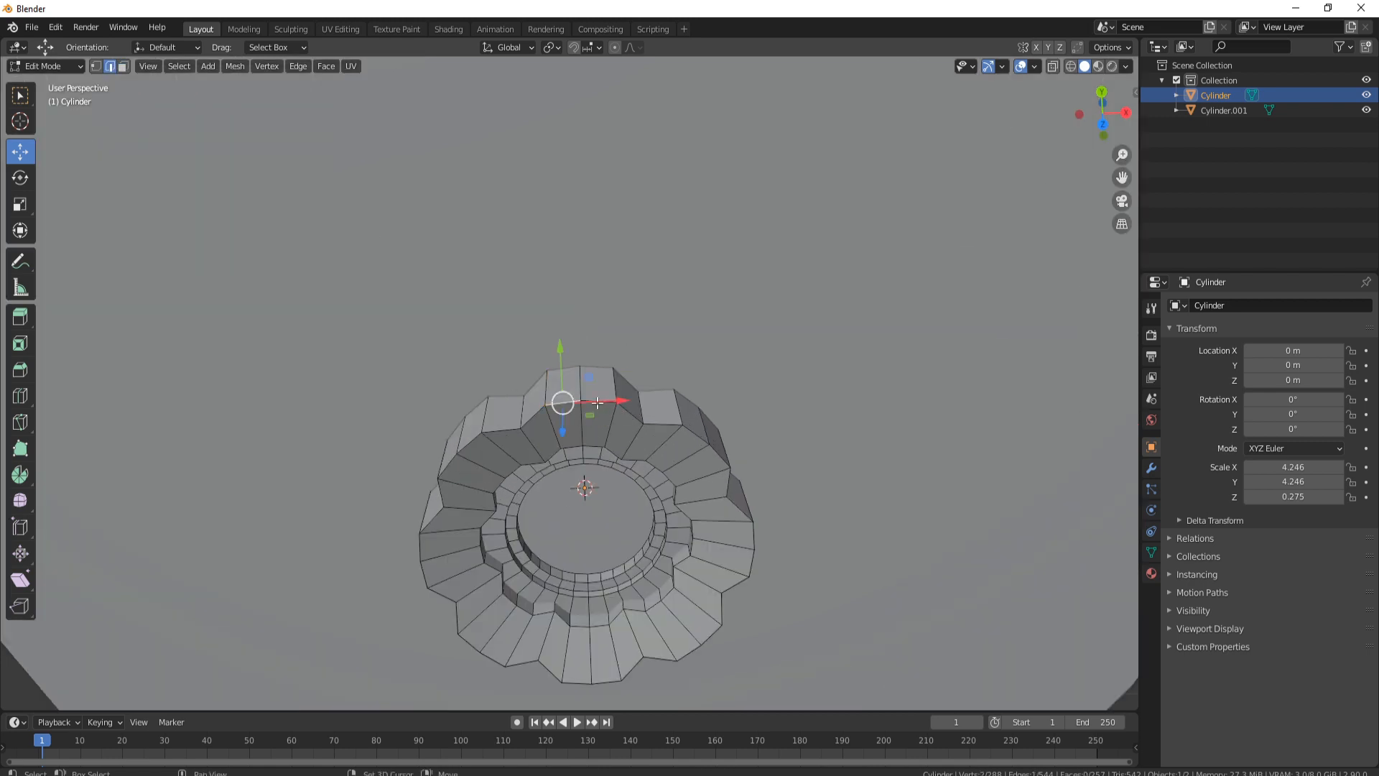
pyautogui.click(583, 404)
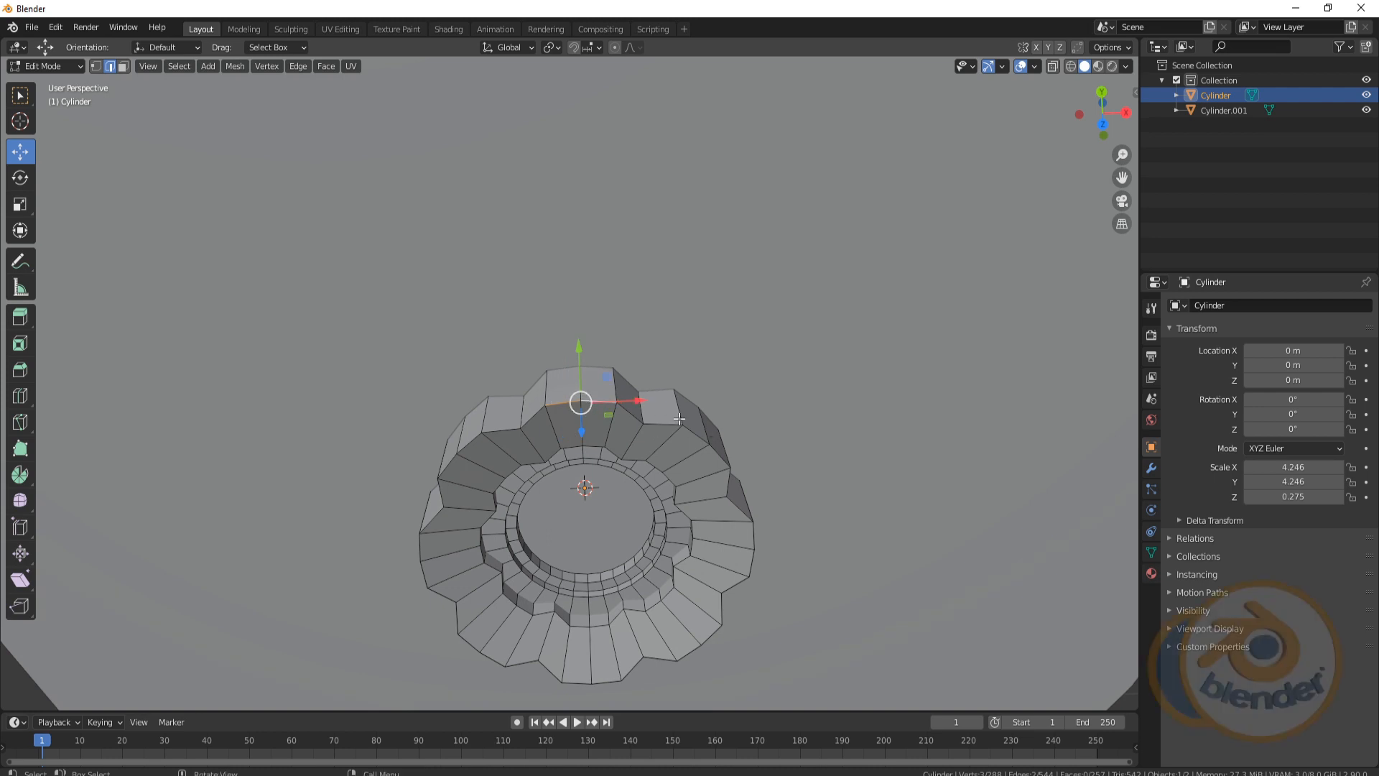
pyautogui.press('KP_7')
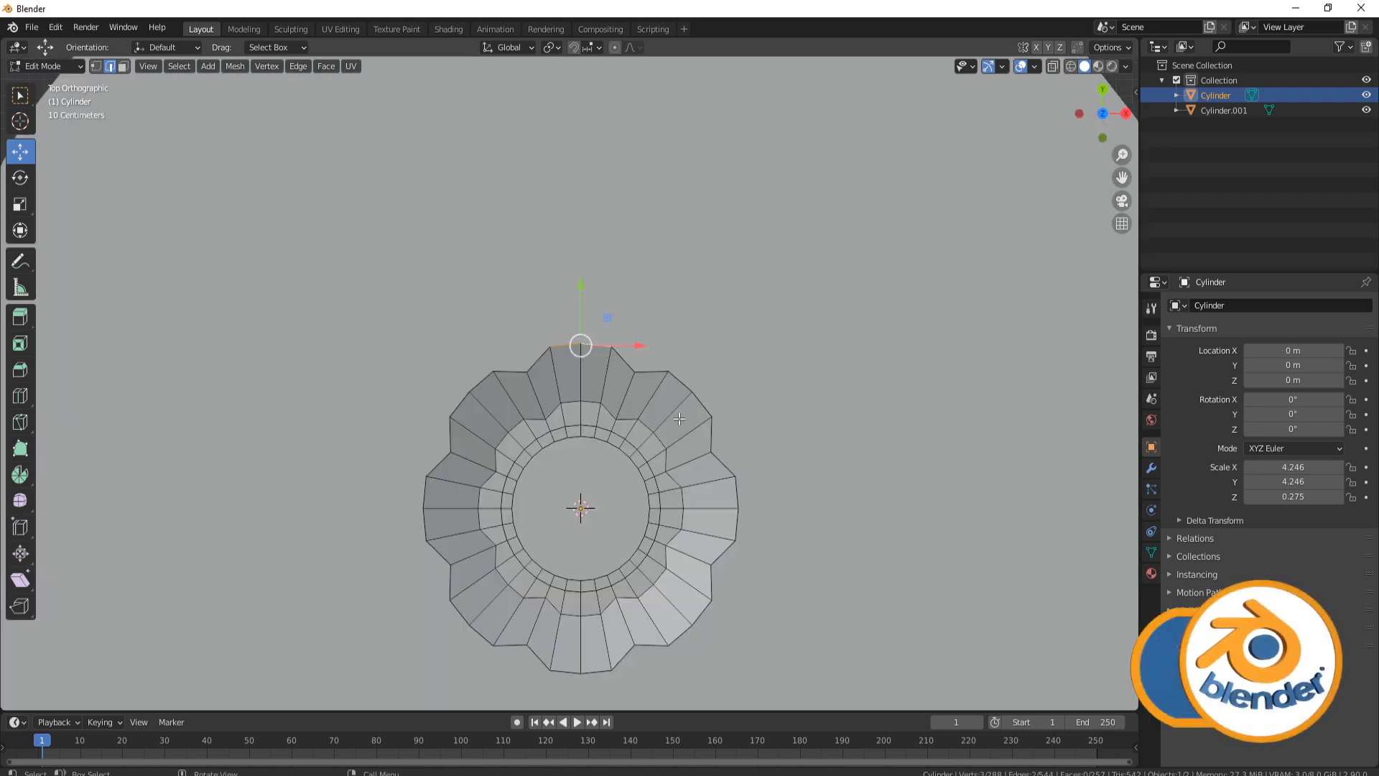
pyautogui.hotkey('shift', 'd')
pyautogui.press('Escape')
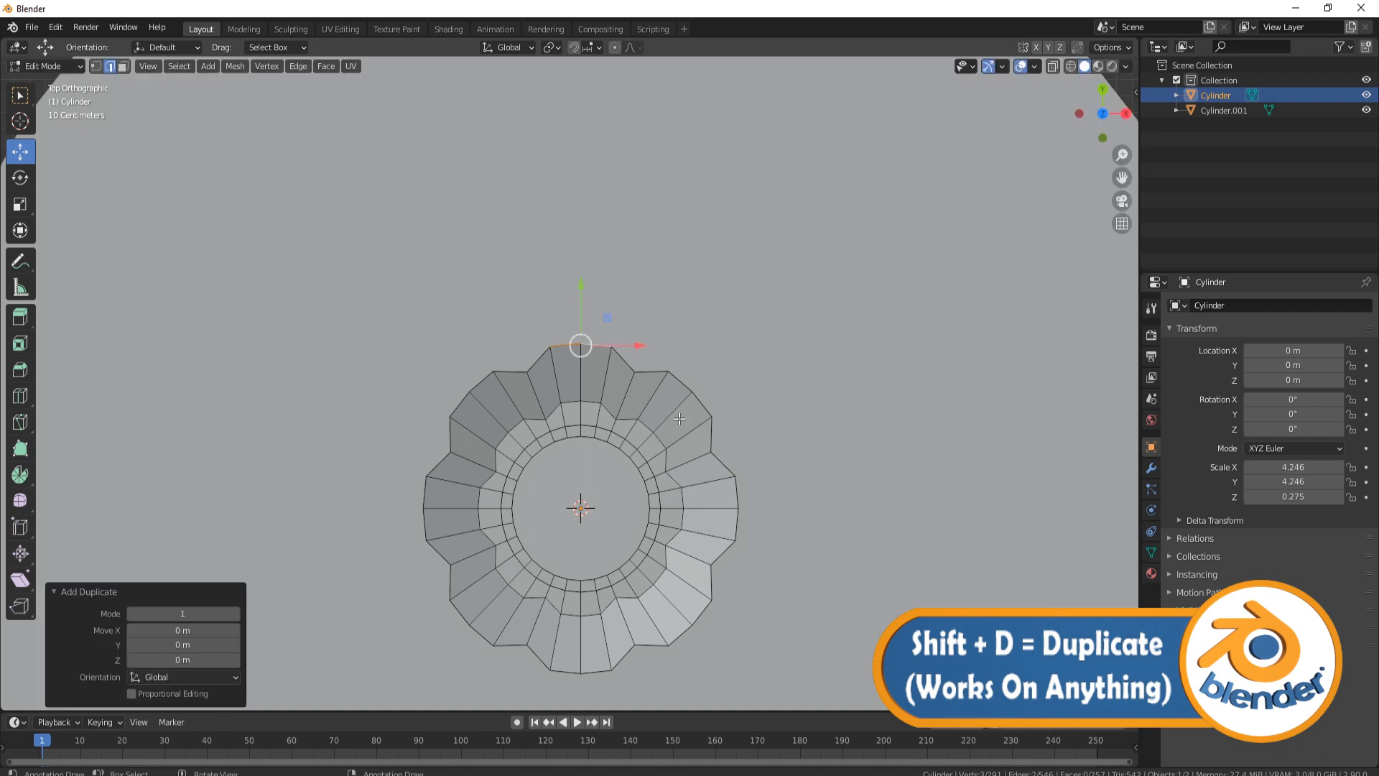
pyautogui.moveTo(580, 289); pyautogui.dragTo(585, 279)
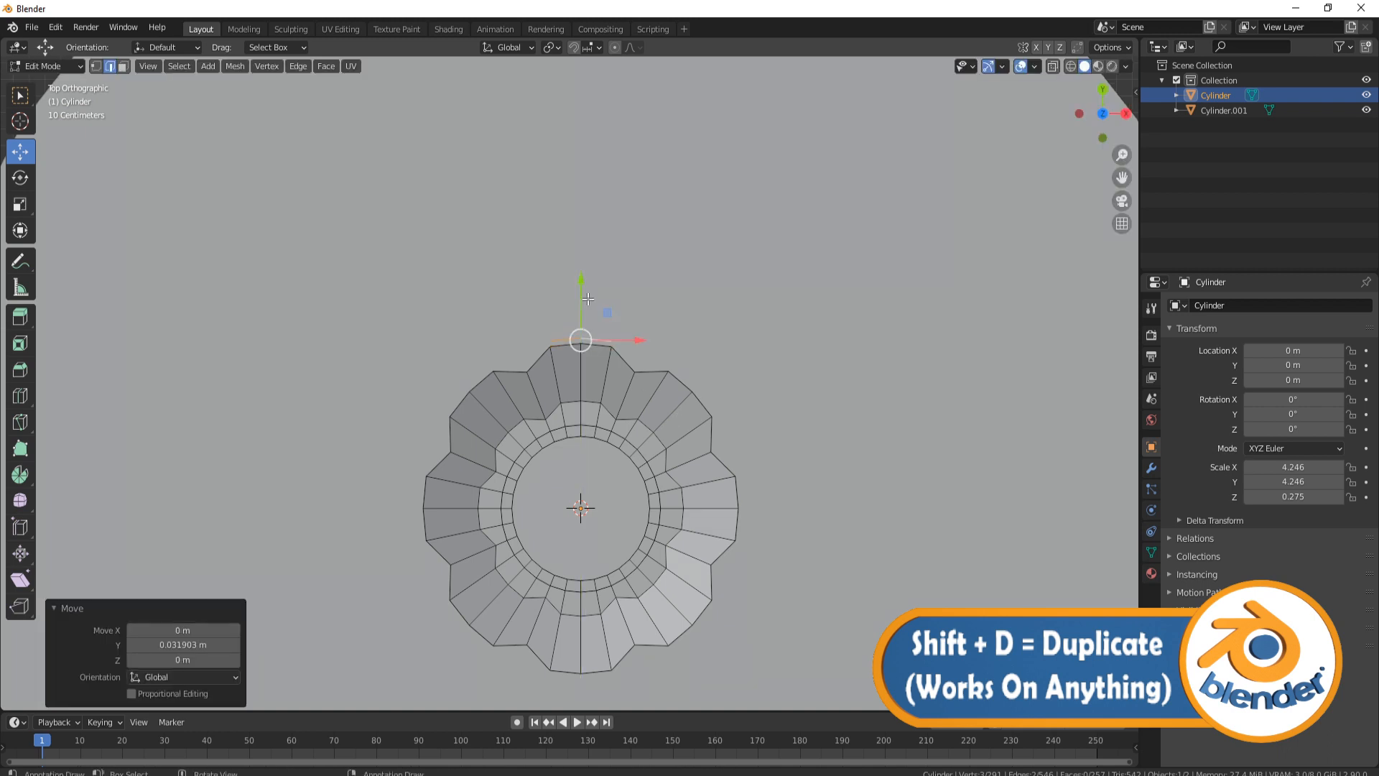
# Separate the duplicated edges into their own object and select that object on its own in Object Mode.
pyautogui.press('p')
pyautogui.click(590, 343)
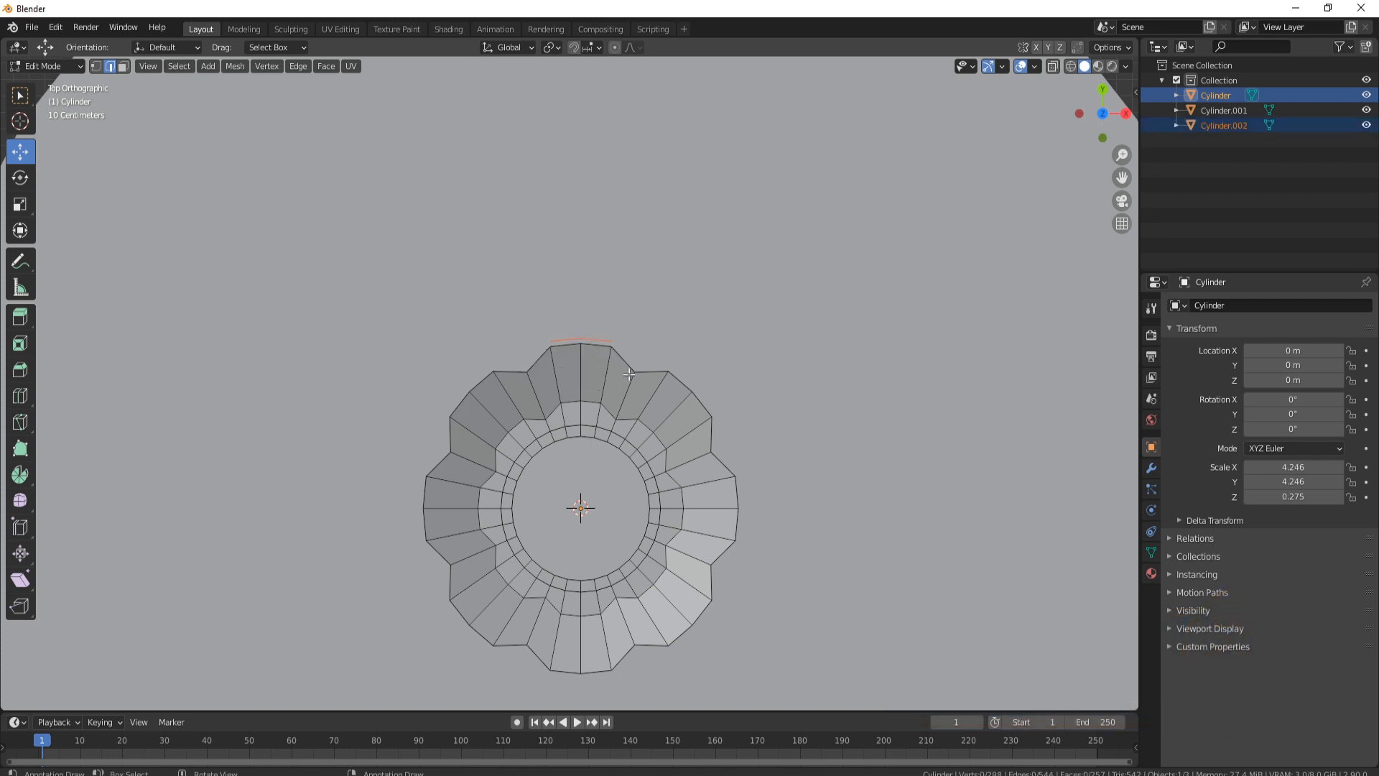
pyautogui.press('Tab')
pyautogui.click(596, 339)
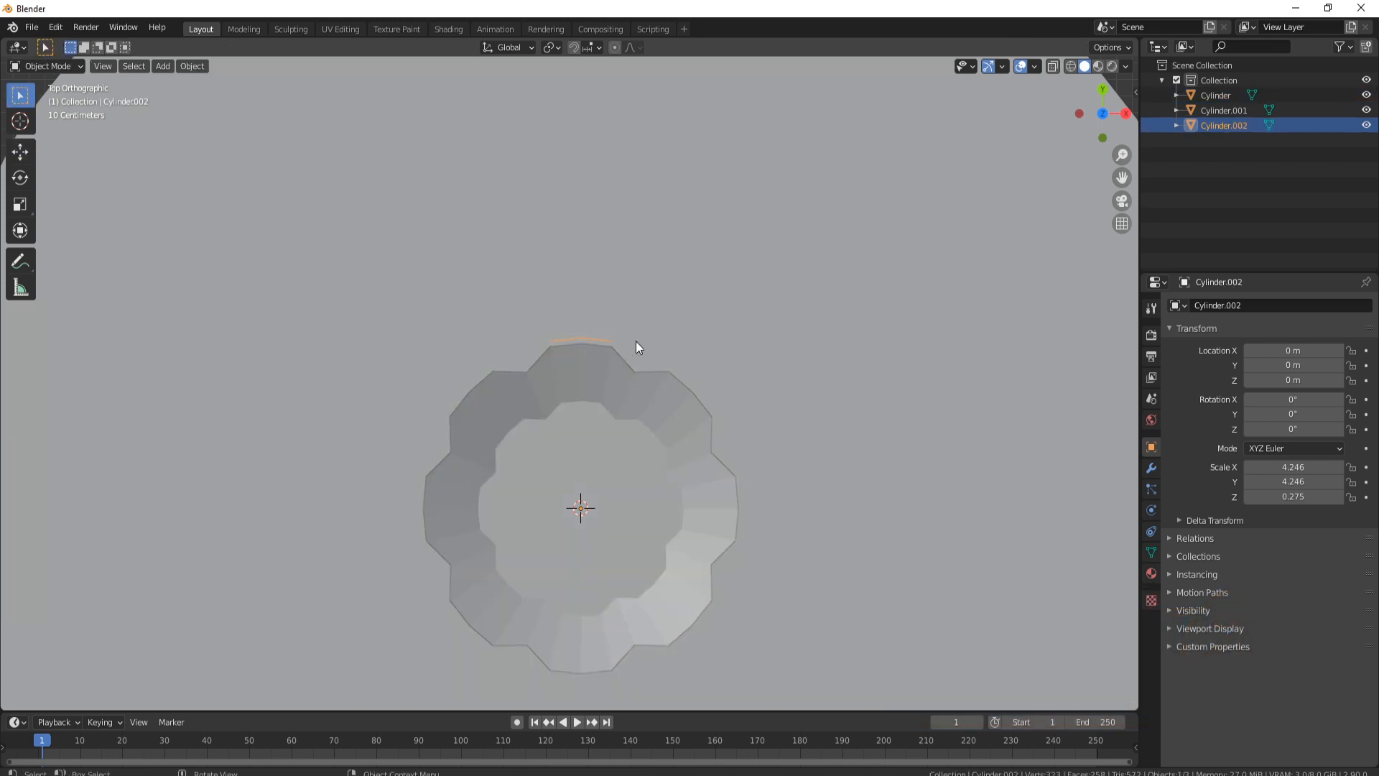
# Extrude all of the separated edges about 1.69 m along Y to form a long flat strip.
pyautogui.press('Tab')
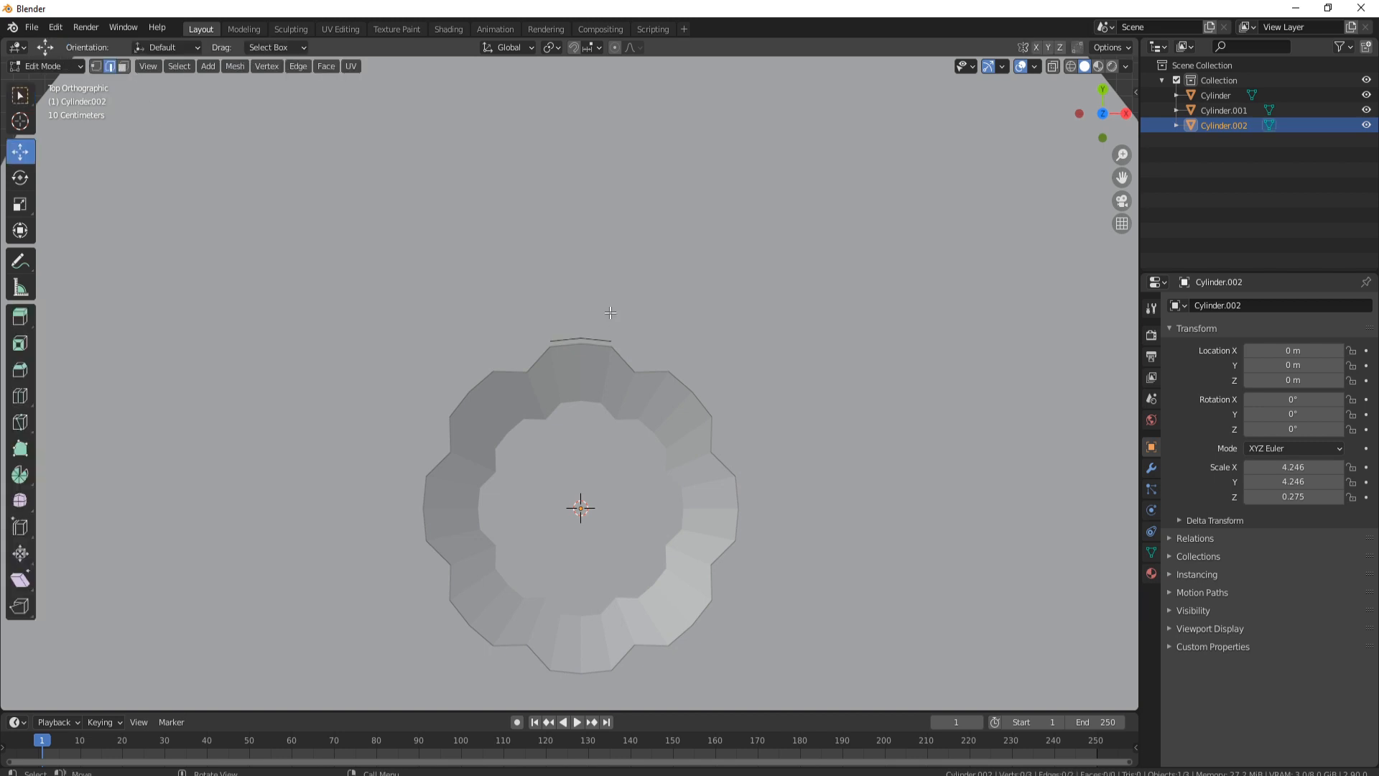
pyautogui.press('a')
pyautogui.press('e')
pyautogui.press('y')
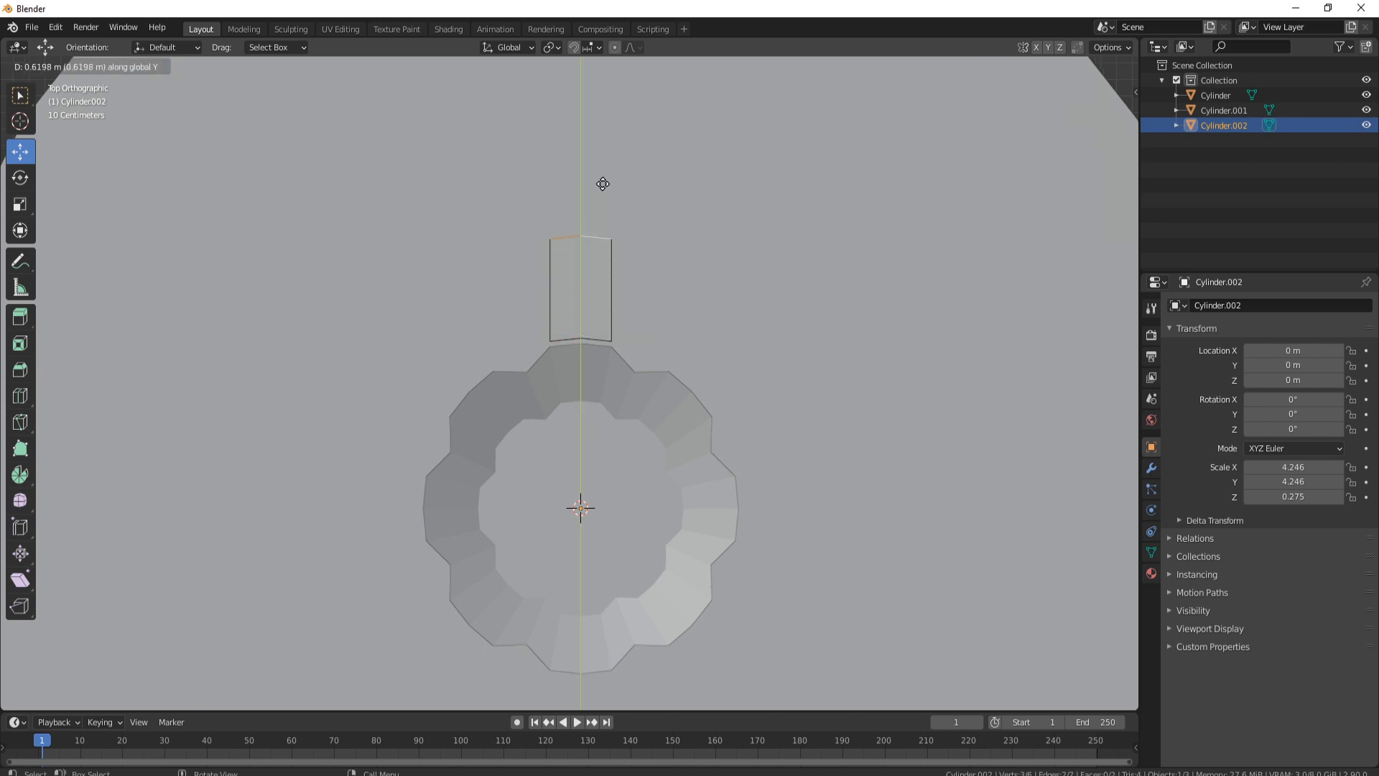
pyautogui.click(603, 667)
pyautogui.scroll(-2, 672, 481)
pyautogui.moveTo(797, 439); pyautogui.dragTo(623, 355, button='middle')
pyautogui.moveTo(699, 388); pyautogui.dragTo(663, 371, button='middle')
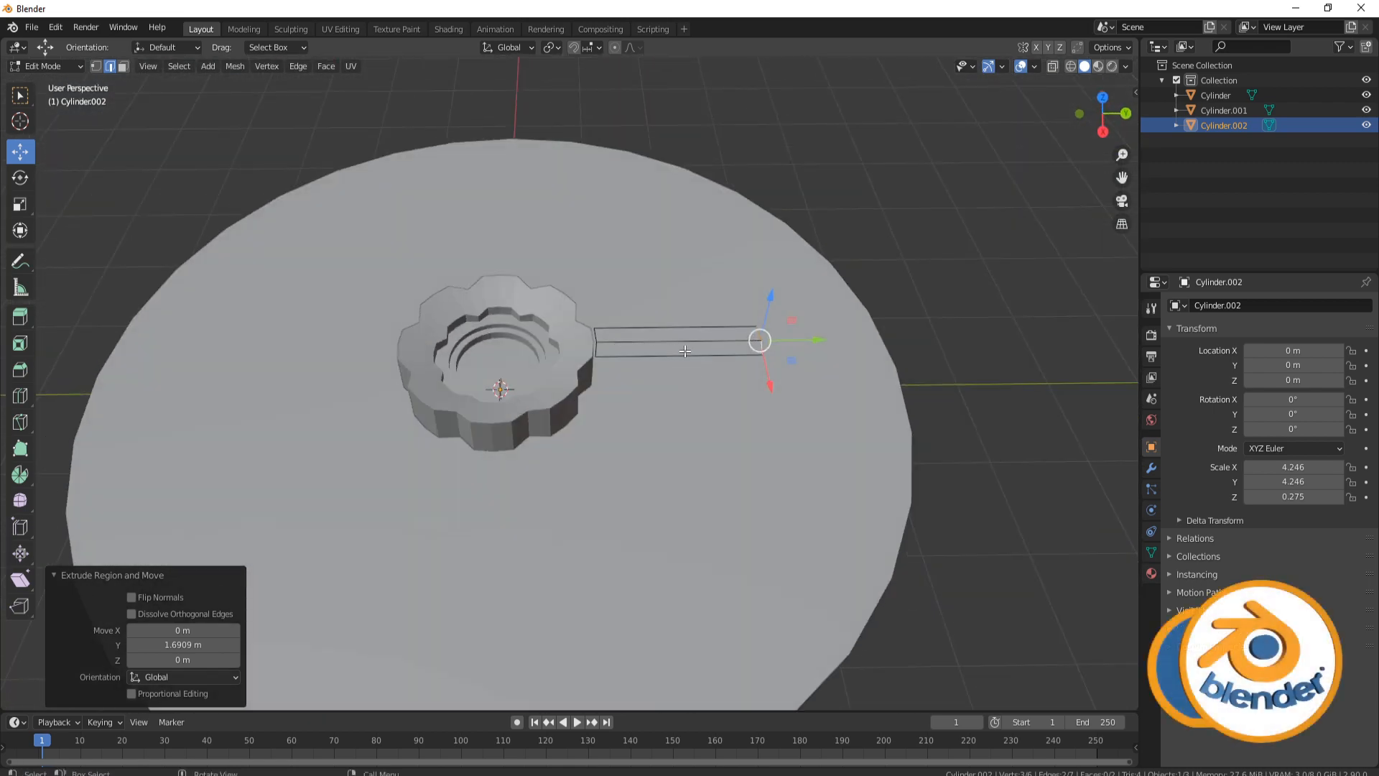
# Add five evenly spaced loop cuts across the strip, leaving them unslid.
pyautogui.press('KP_7')
pyautogui.scroll(3, 568, 324)
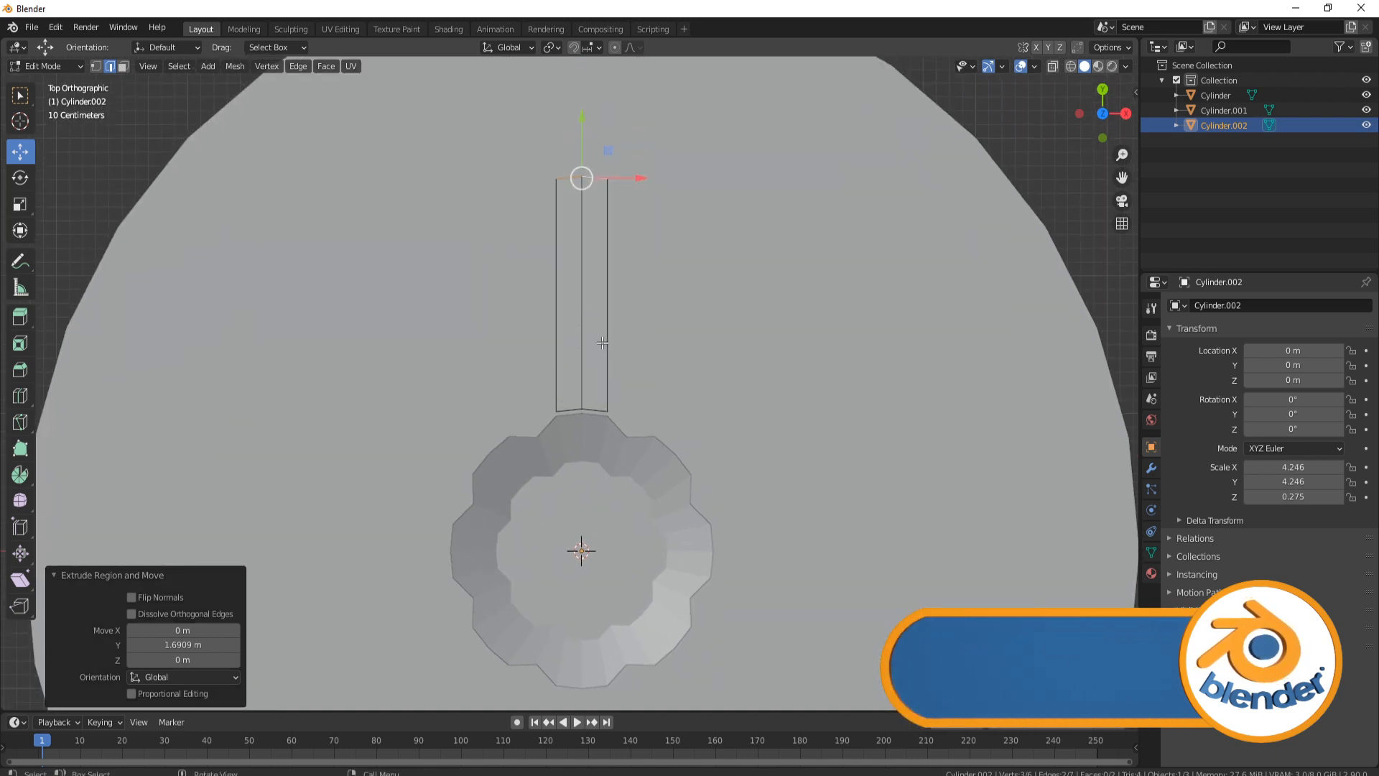
pyautogui.hotkey('ctrl', 'r')
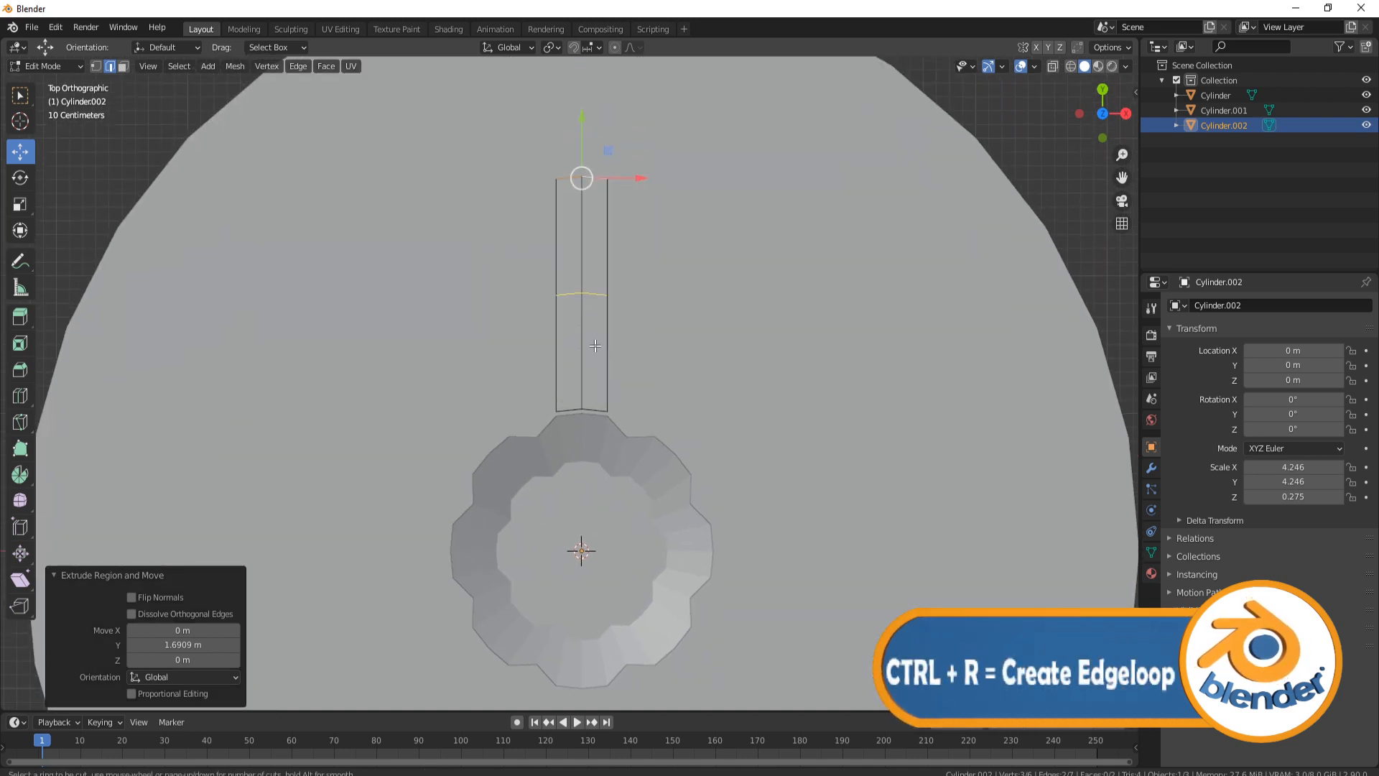
pyautogui.scroll(4, 595, 345)
pyautogui.click(595, 346)
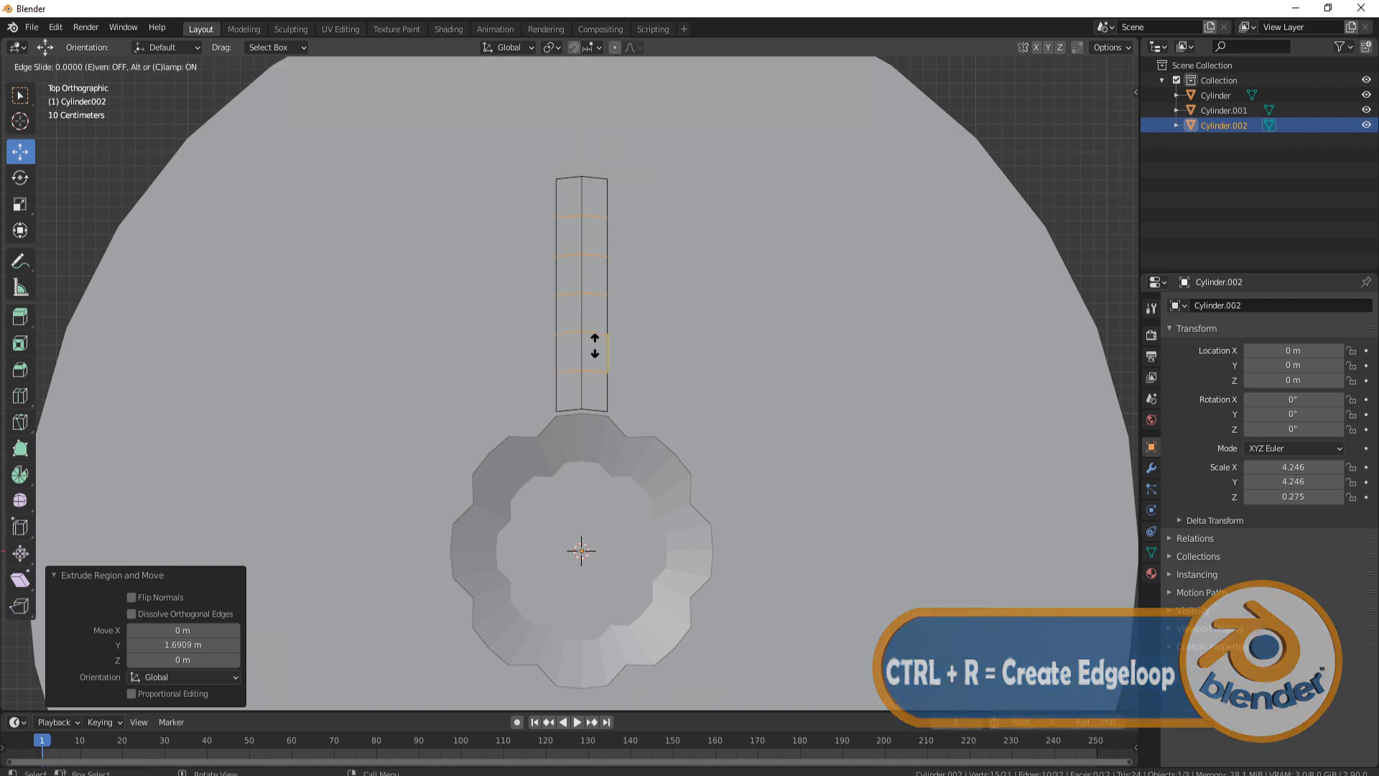
pyautogui.rightClick(586, 294)
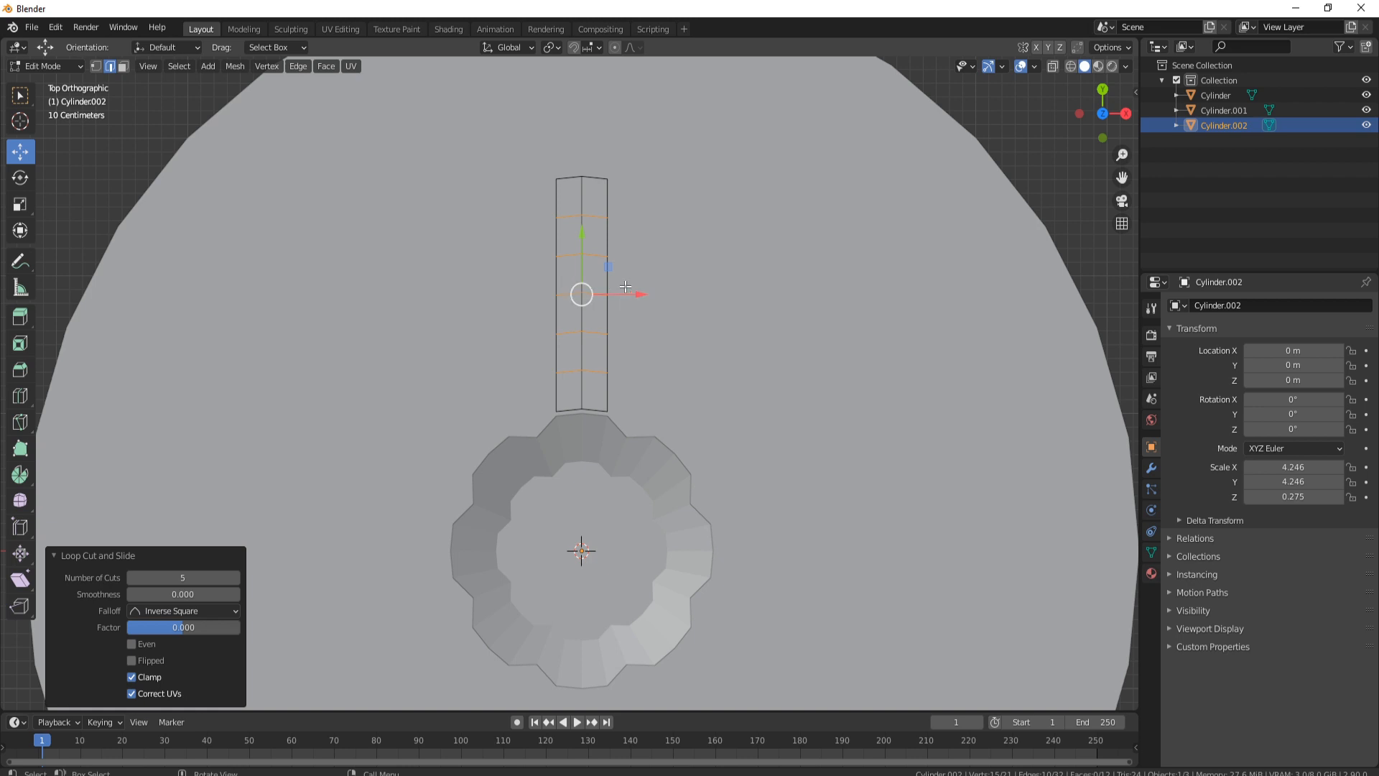
# Widen the strip's middle crosswise edges along X by about 1.69 with smooth proportional editing enabled.
pyautogui.click(564, 294)
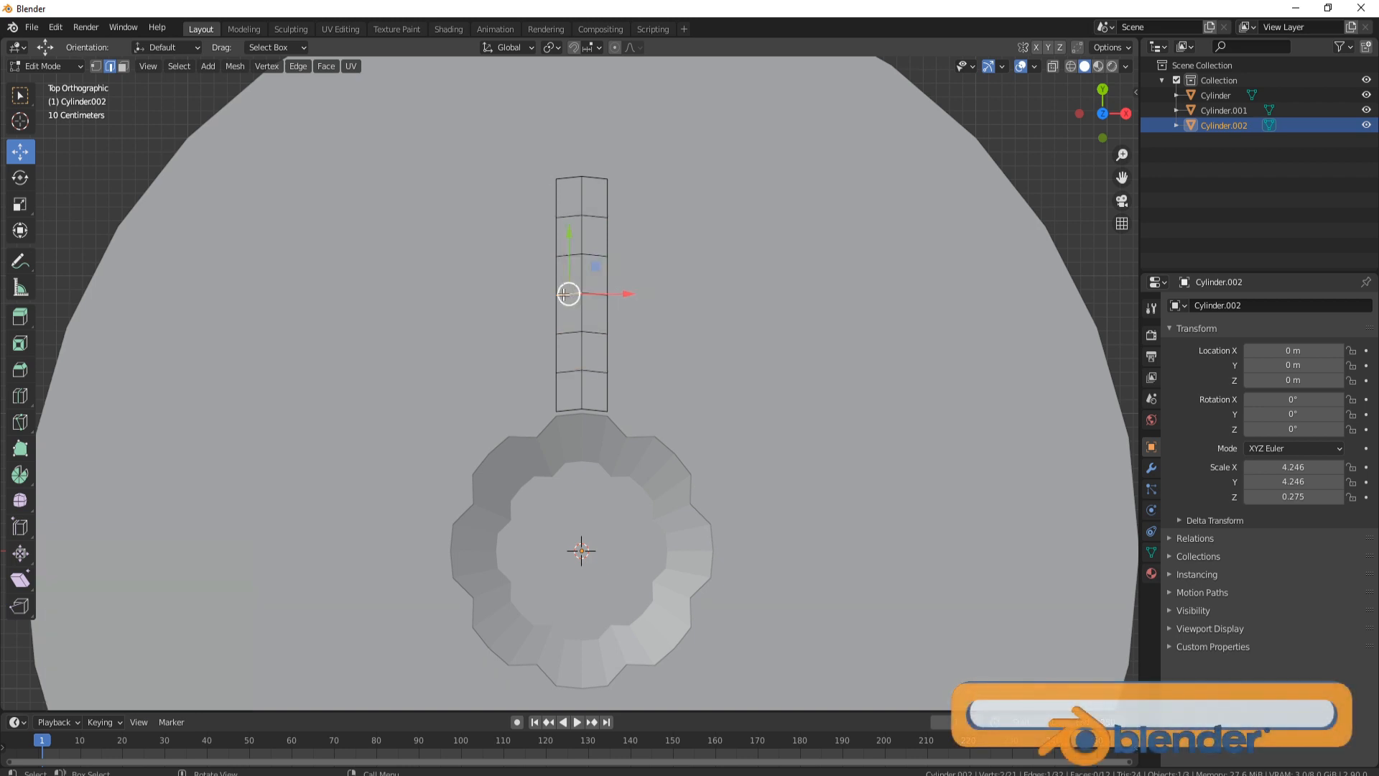
pyautogui.keyDown('shift'); pyautogui.click(605, 302); pyautogui.keyUp('shift')
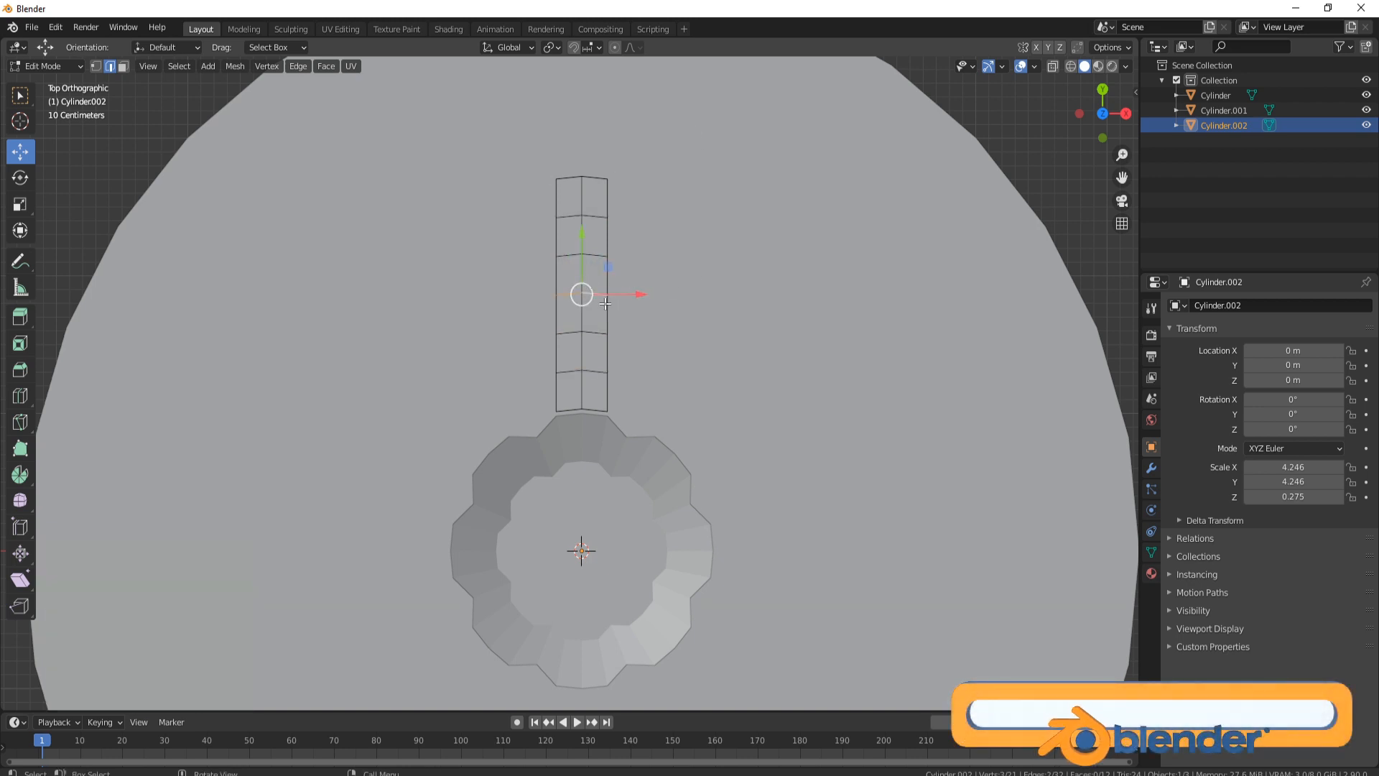
pyautogui.click(615, 47)
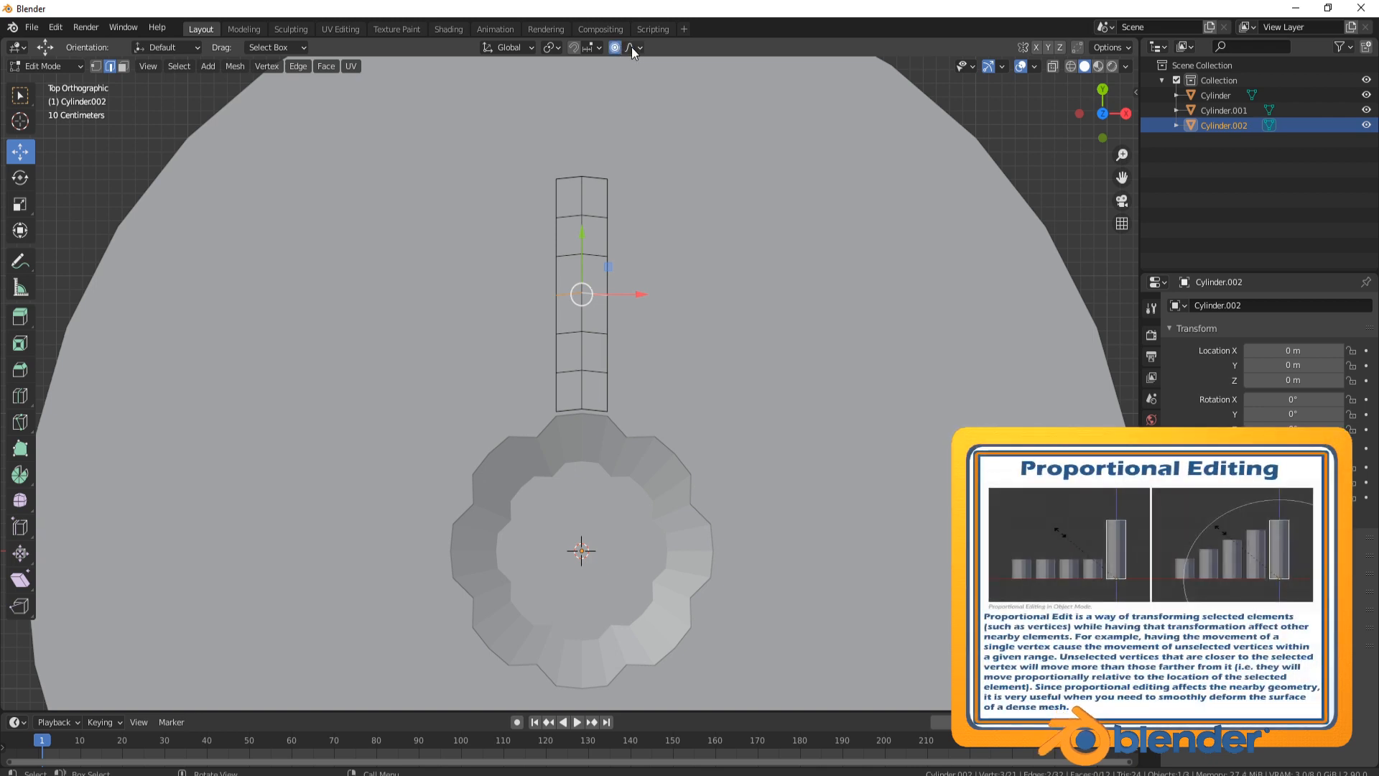
pyautogui.click(633, 49)
pyautogui.press('s')
pyautogui.press('x')
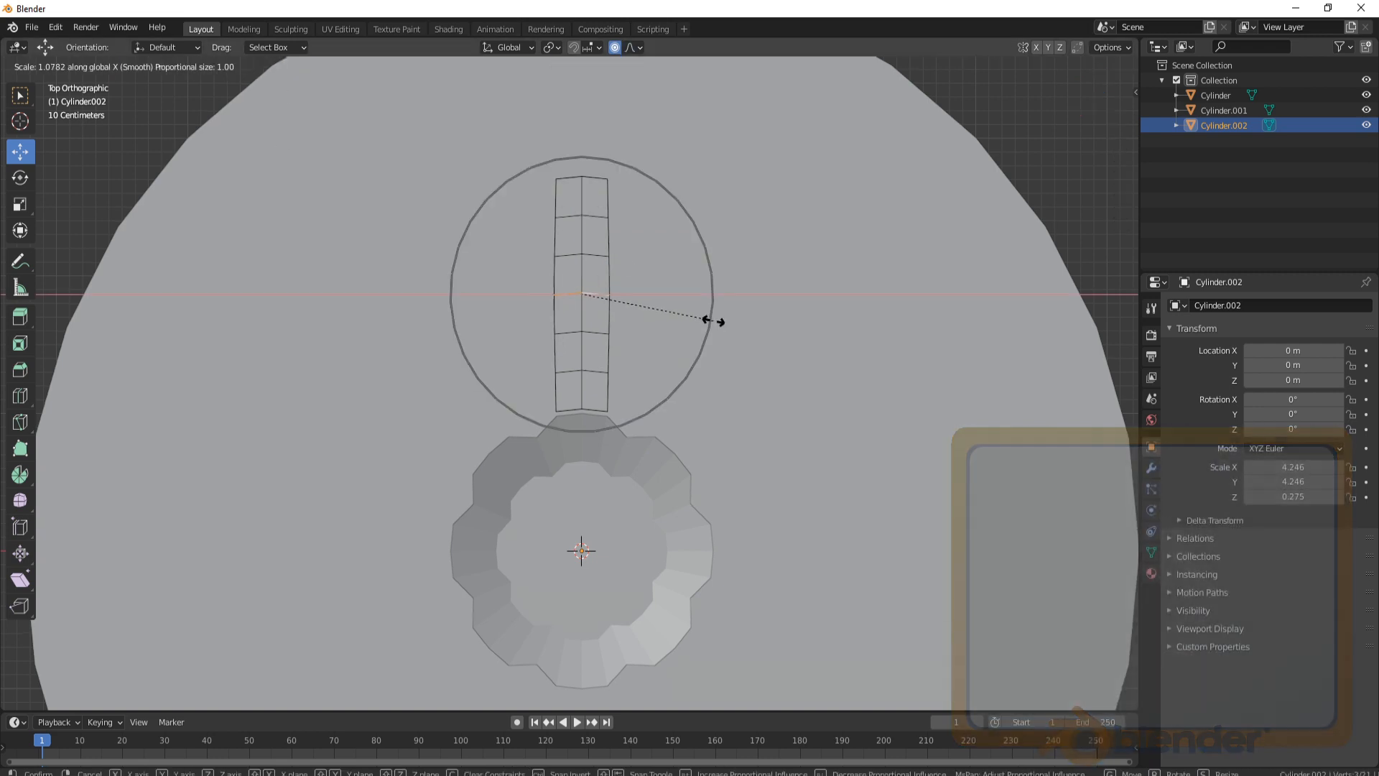
pyautogui.click(792, 345)
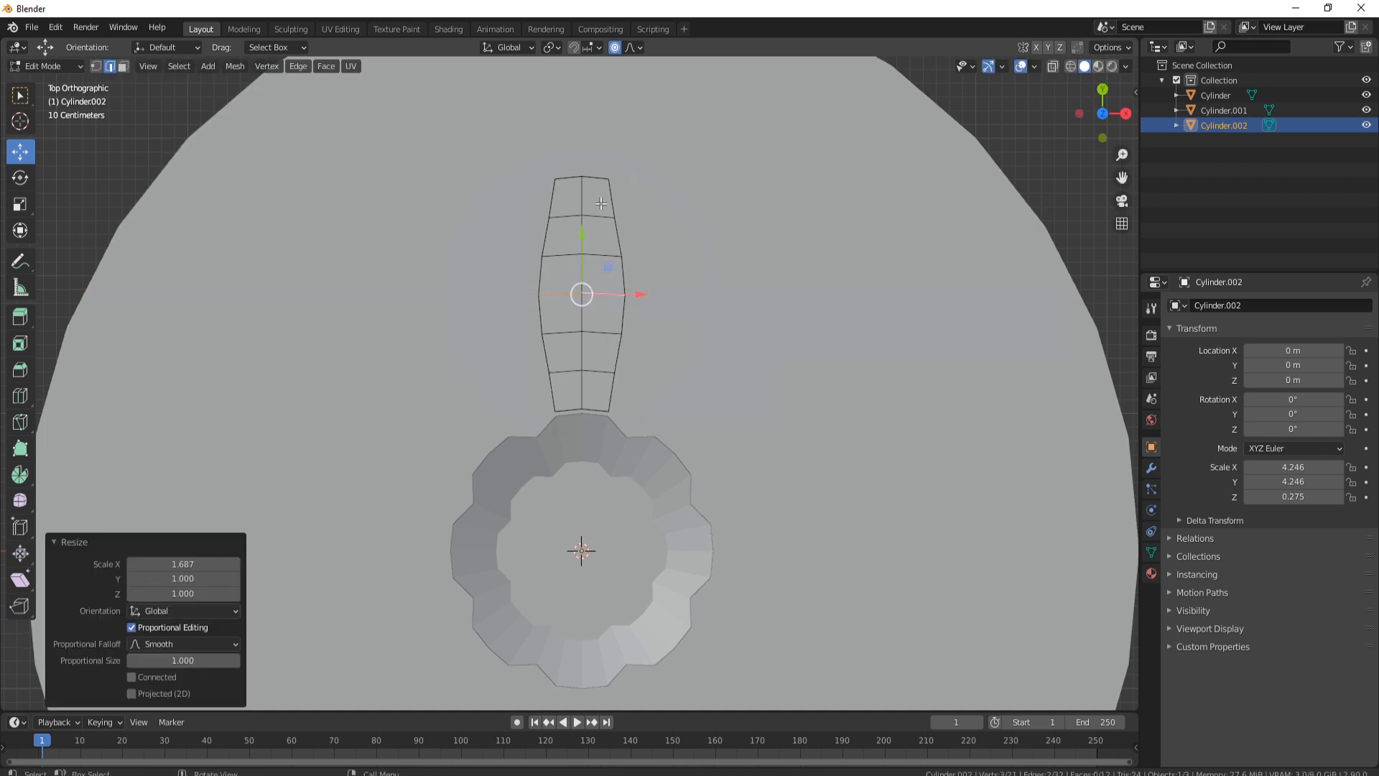
# Narrow the petal strip's outer end edges along X to about 0.73 with proportional editing.
pyautogui.click(595, 177)
pyautogui.keyDown('shift'); pyautogui.click(555, 179); pyautogui.keyUp('shift')
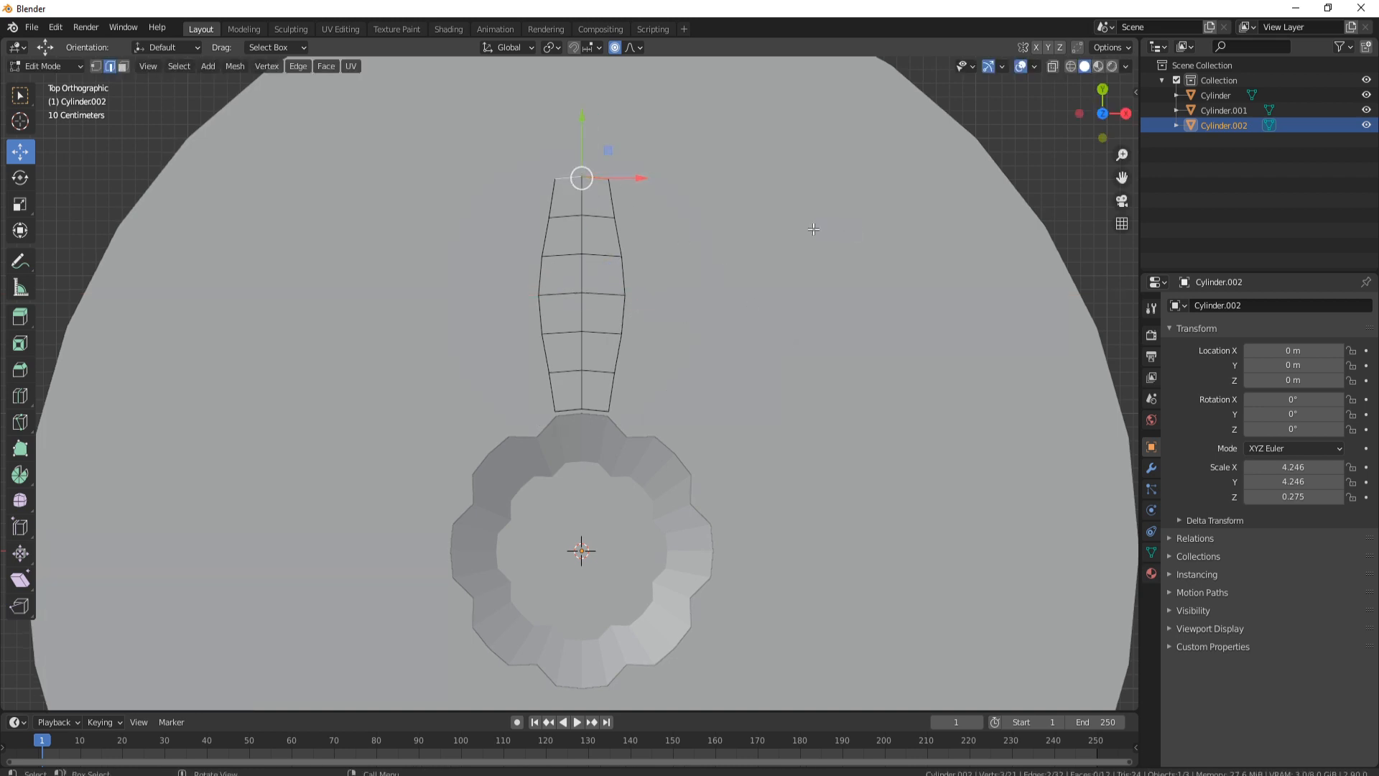
pyautogui.press('s')
pyautogui.press('x')
pyautogui.click(749, 215)
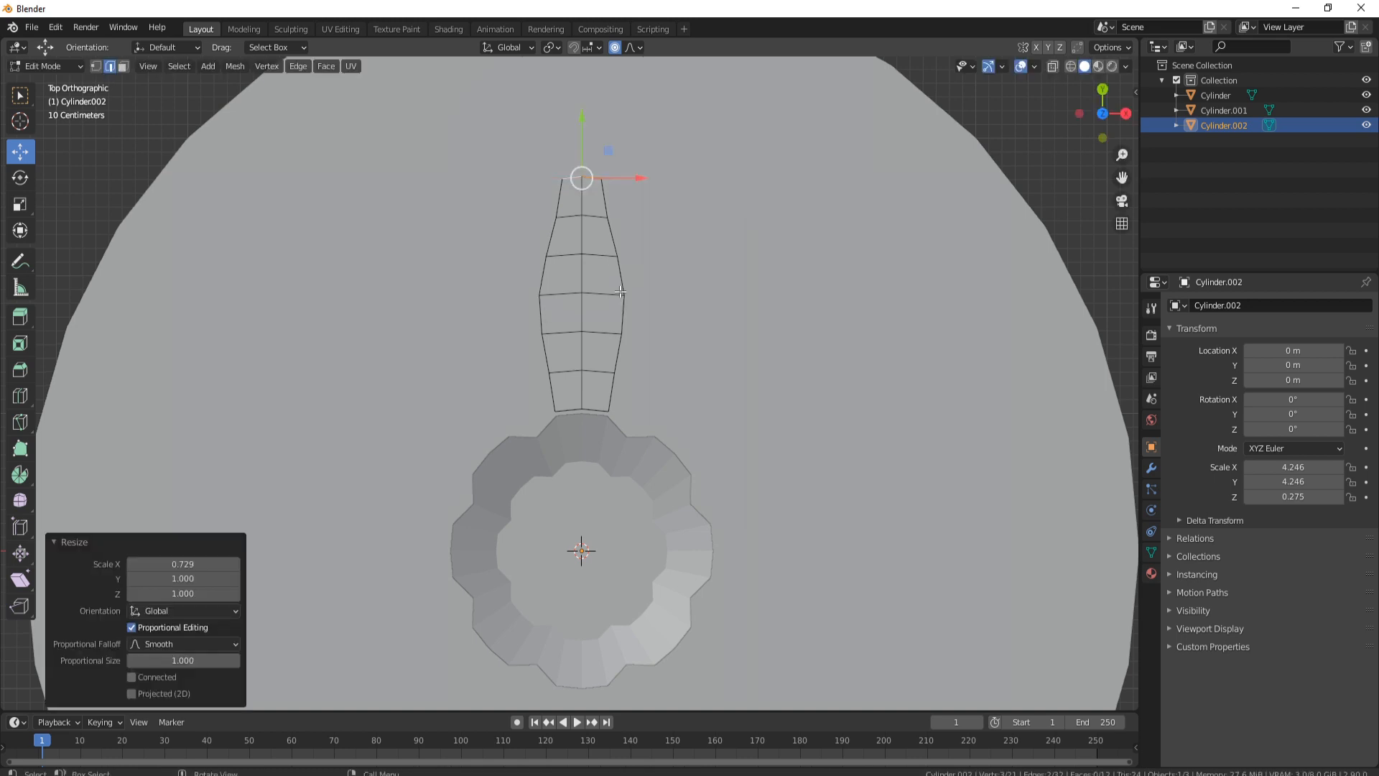
# Widen the crosswise edge loop next to the petal's outer end along X by about 1.24, with proportional size about 0.51.
pyautogui.click(599, 219)
pyautogui.keyDown('alt'); pyautogui.click(593, 217); pyautogui.keyUp('alt')
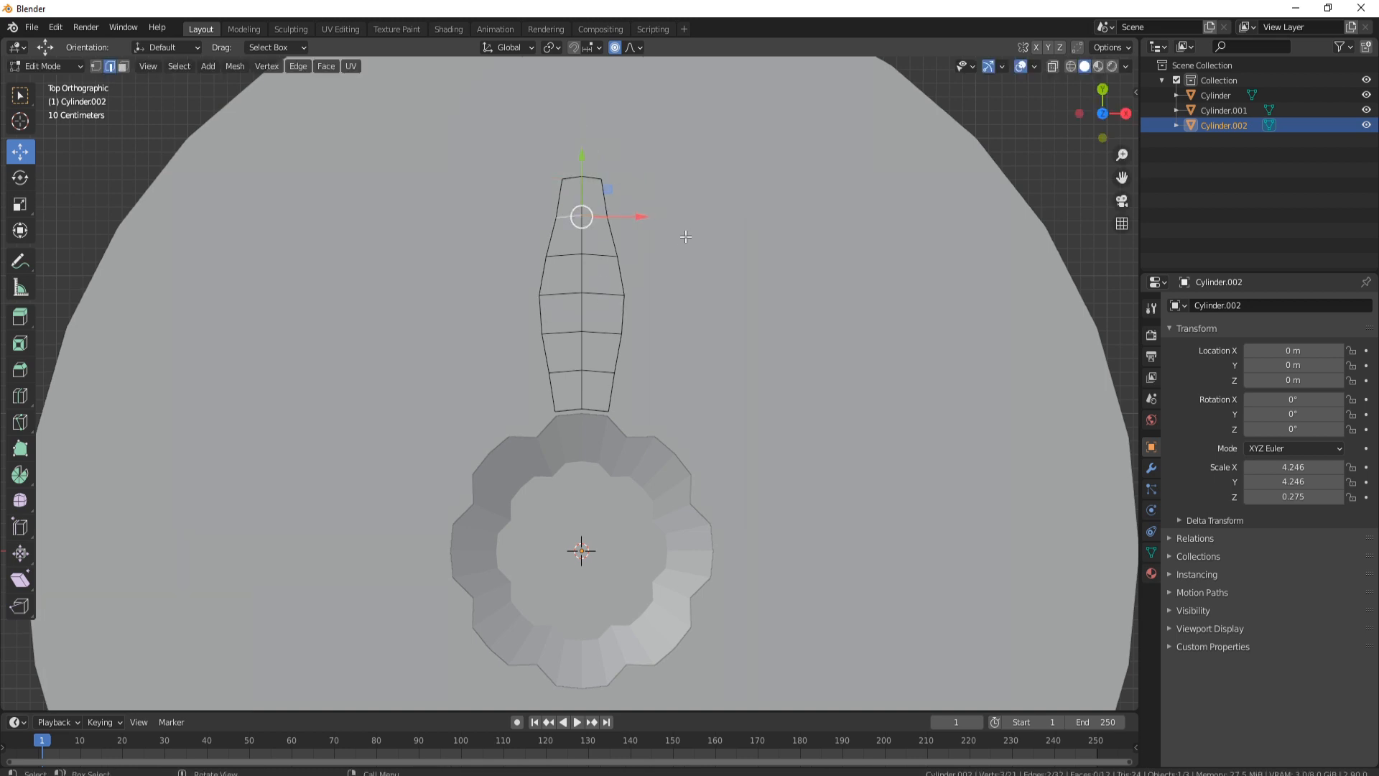
pyautogui.press('s')
pyautogui.press('x')
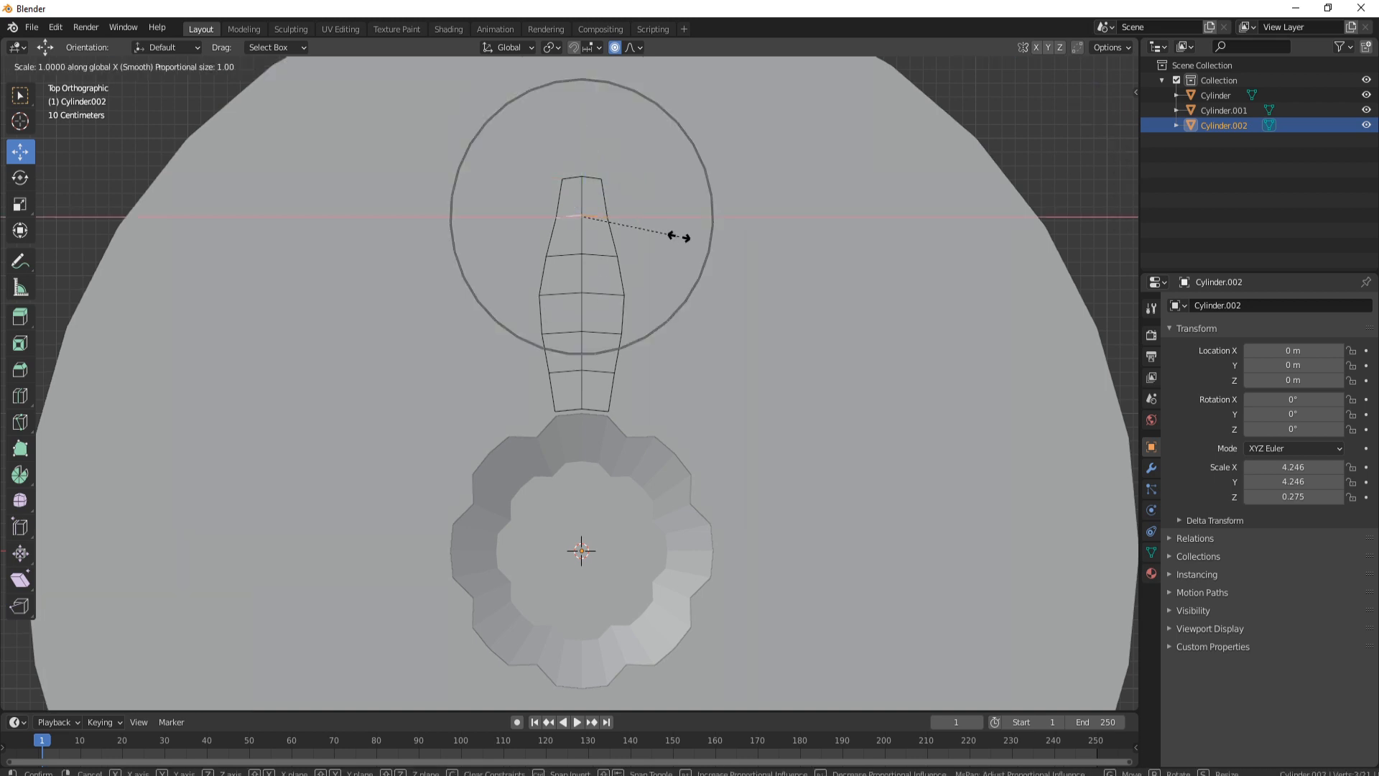
pyautogui.scroll(5, 686, 239)
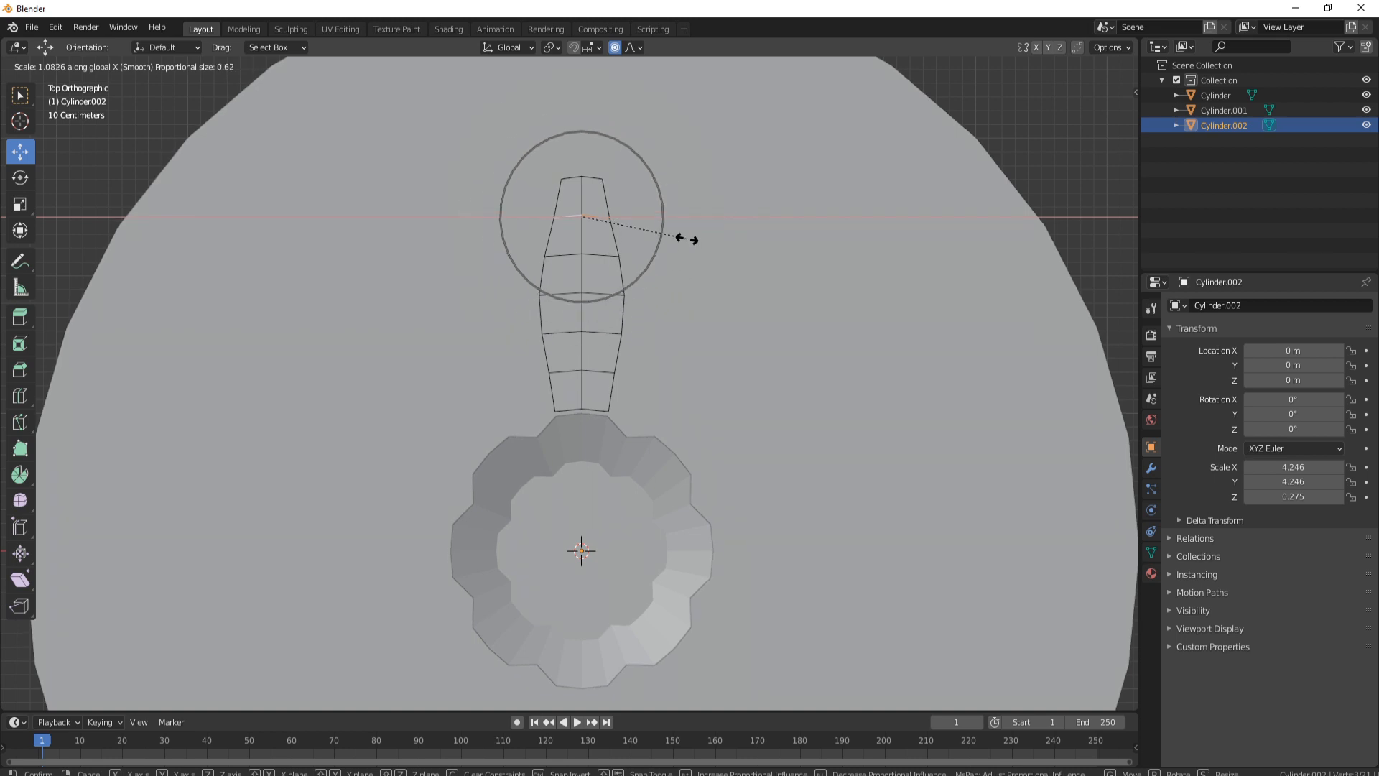
pyautogui.scroll(2, 691, 240)
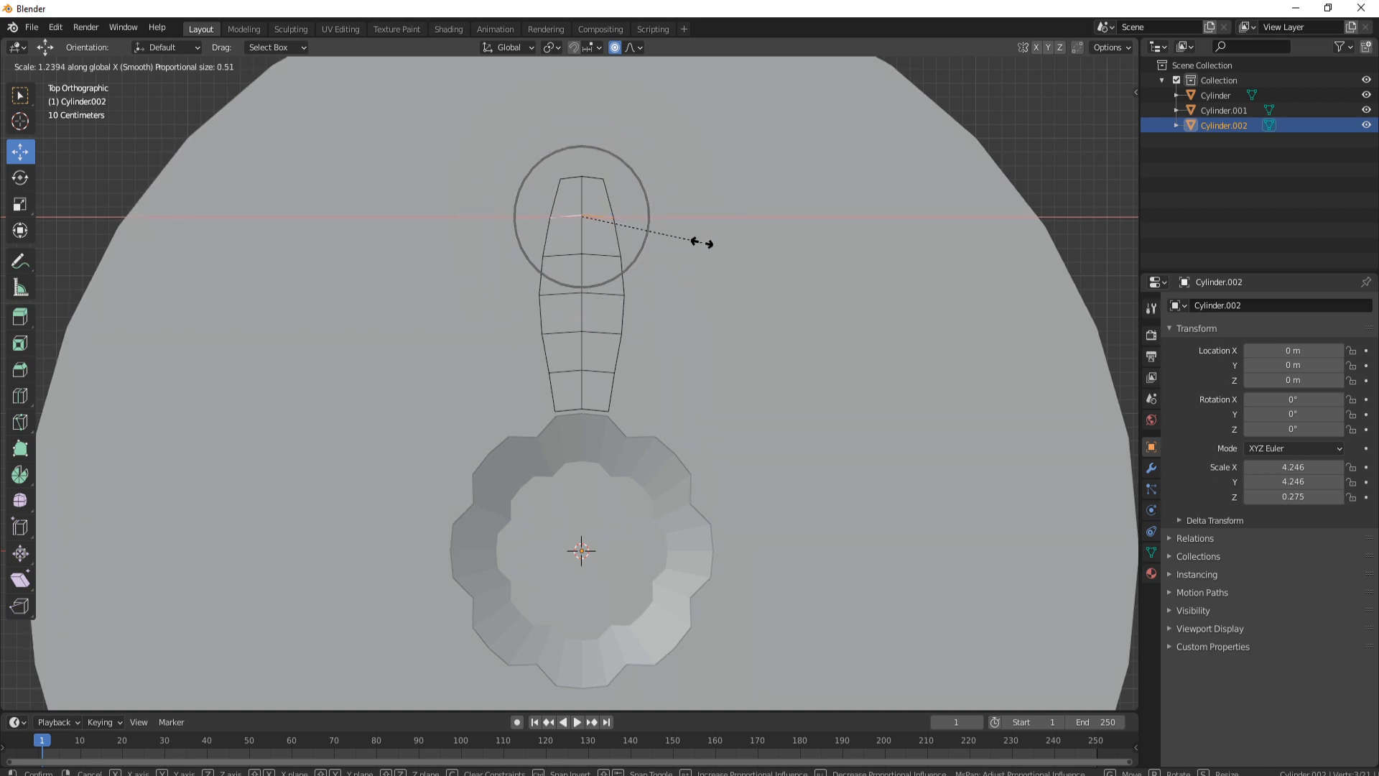
pyautogui.click(702, 240)
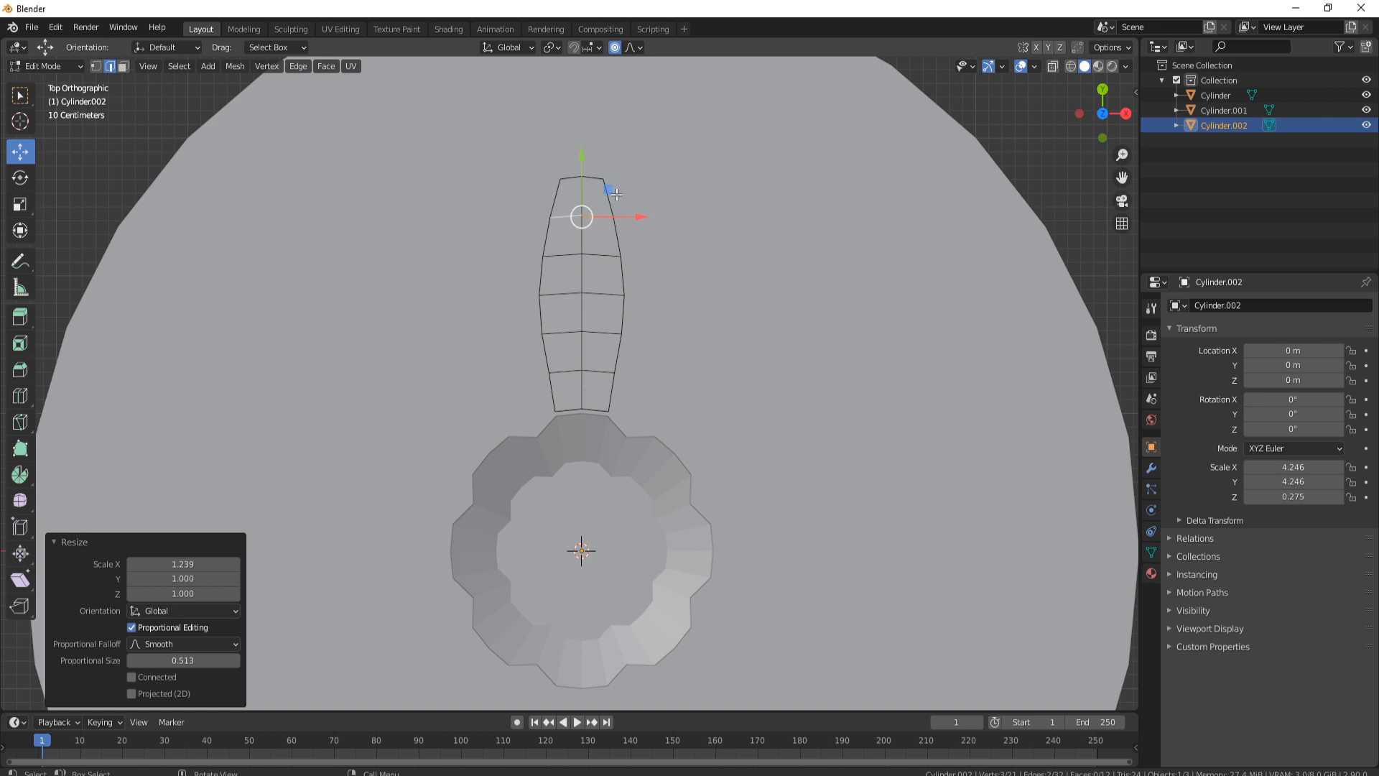
# Select all linked faces of the petal and inset them by about 0.032 m.
pyautogui.click(123, 66)
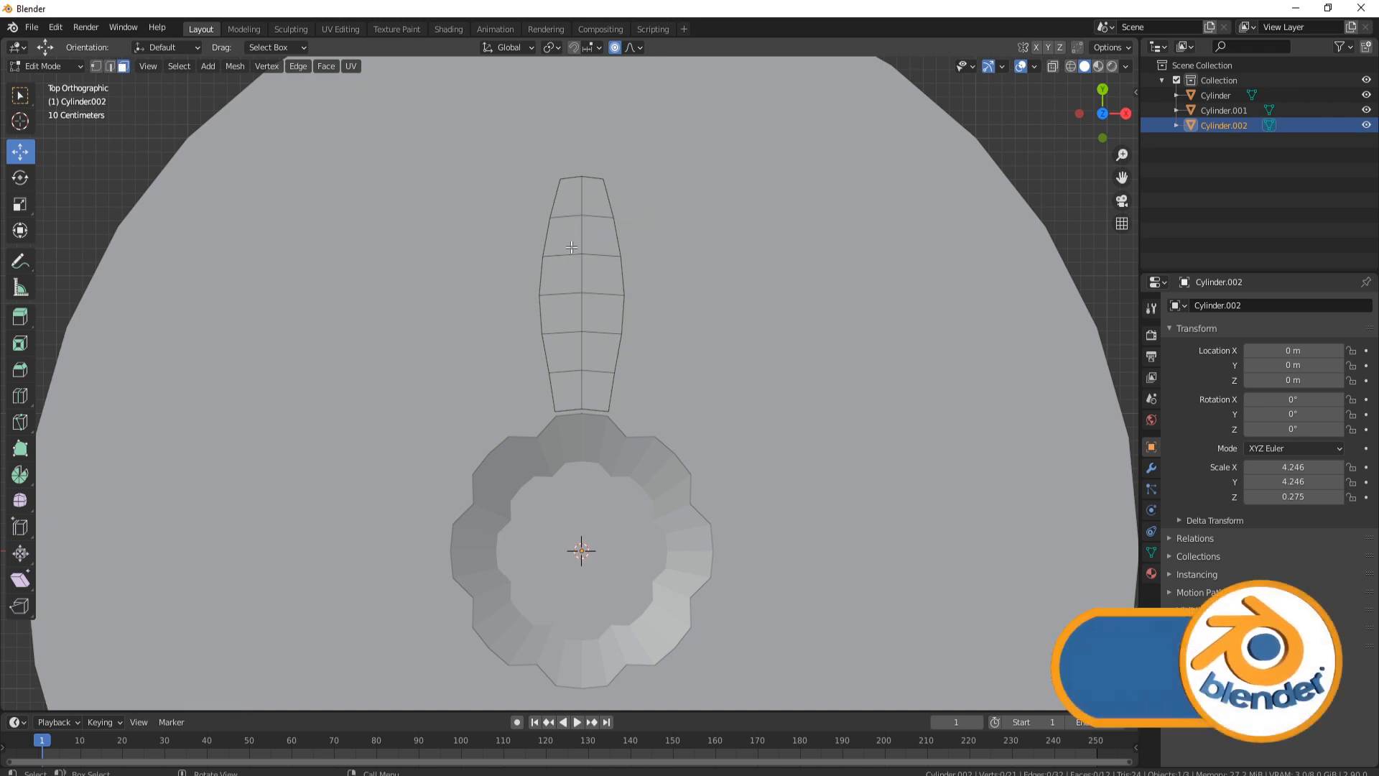
pyautogui.press('l')
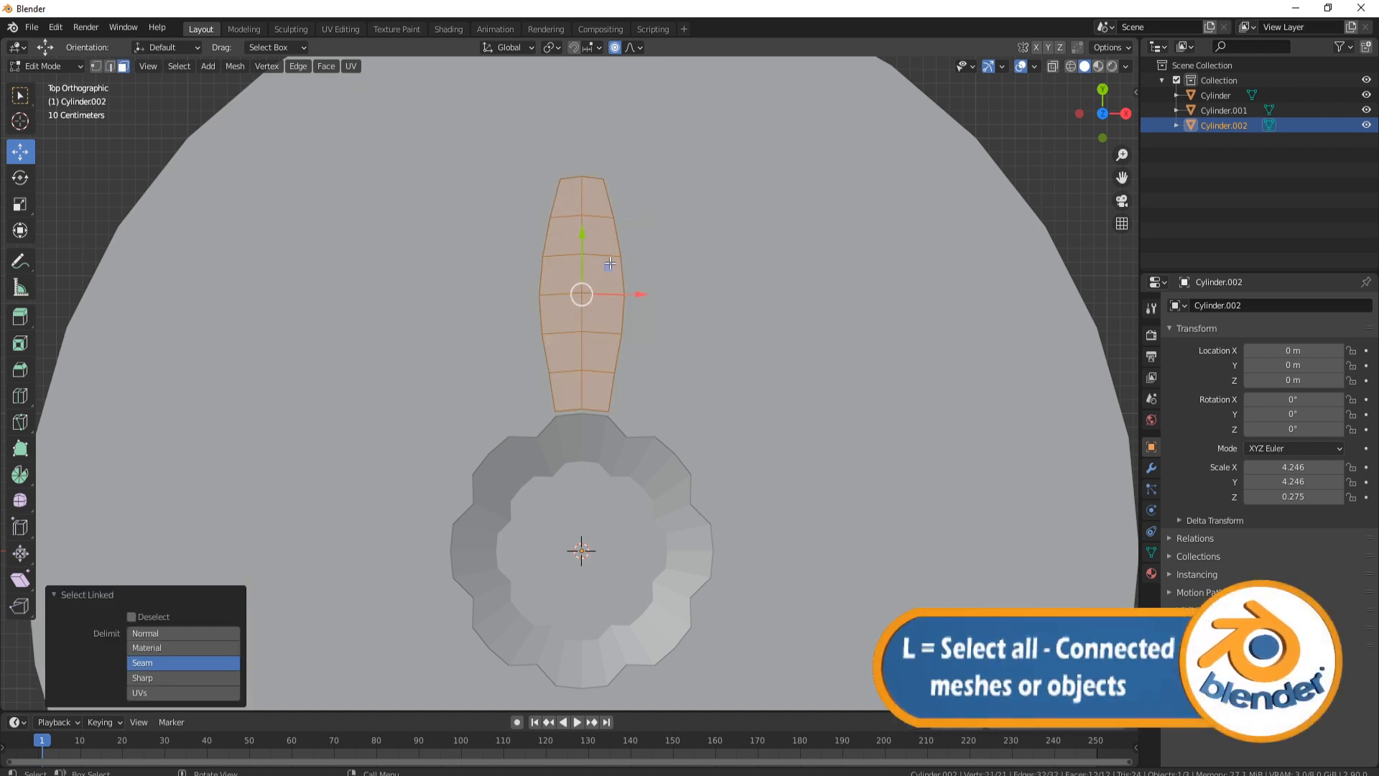
pyautogui.press('i')
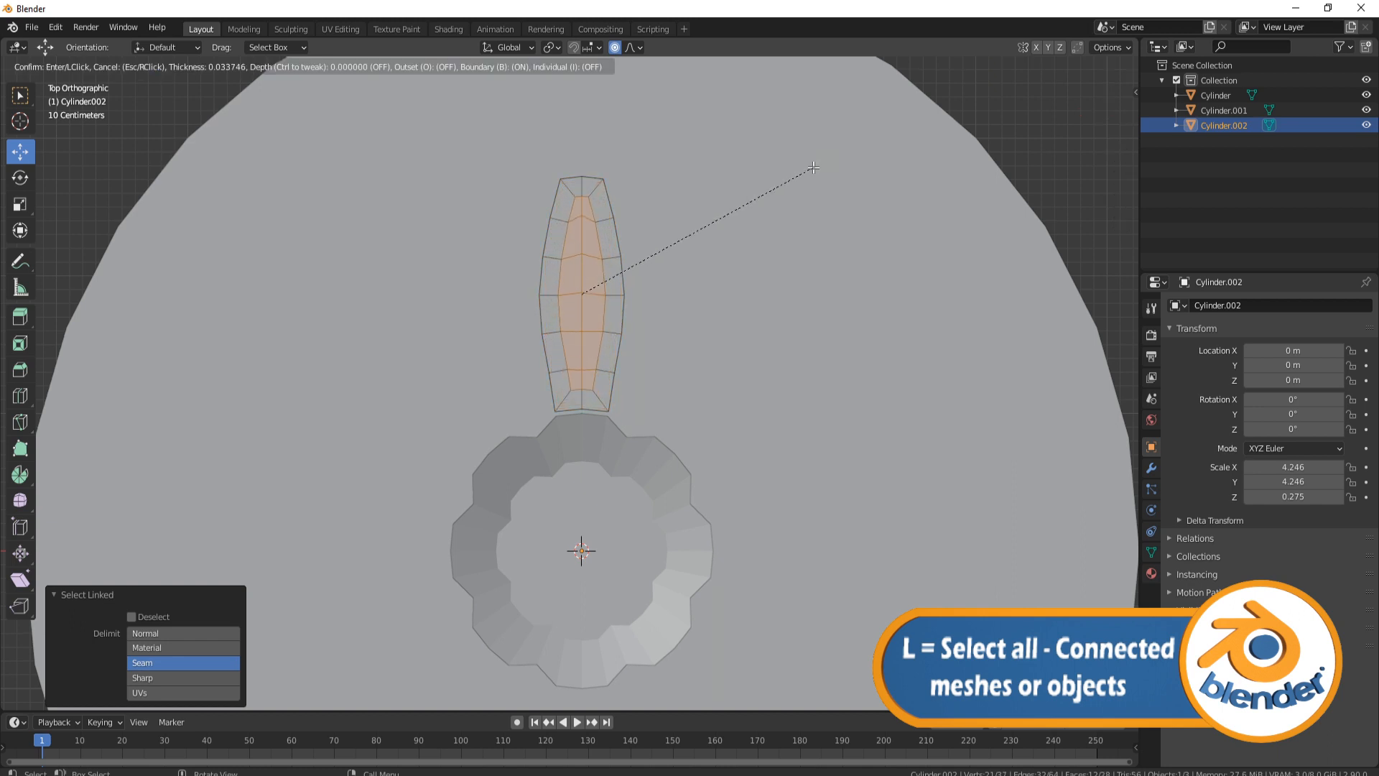
pyautogui.click(814, 168)
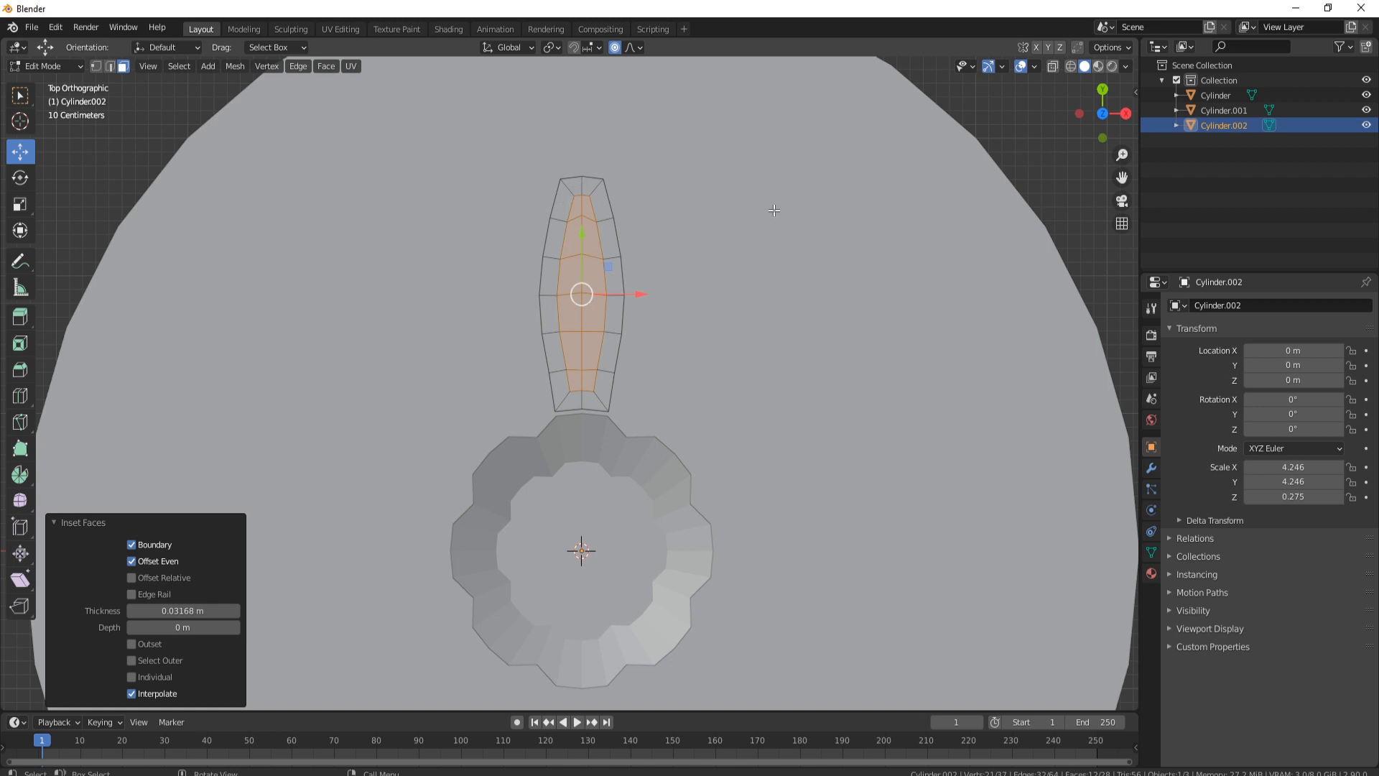
# Turn off proportional editing, scale the petal's inset faces up uniformly by about 1.054, and return to Object Mode.
pyautogui.press('s')
pyautogui.press('Escape')
pyautogui.press('s')
pyautogui.click(744, 200)
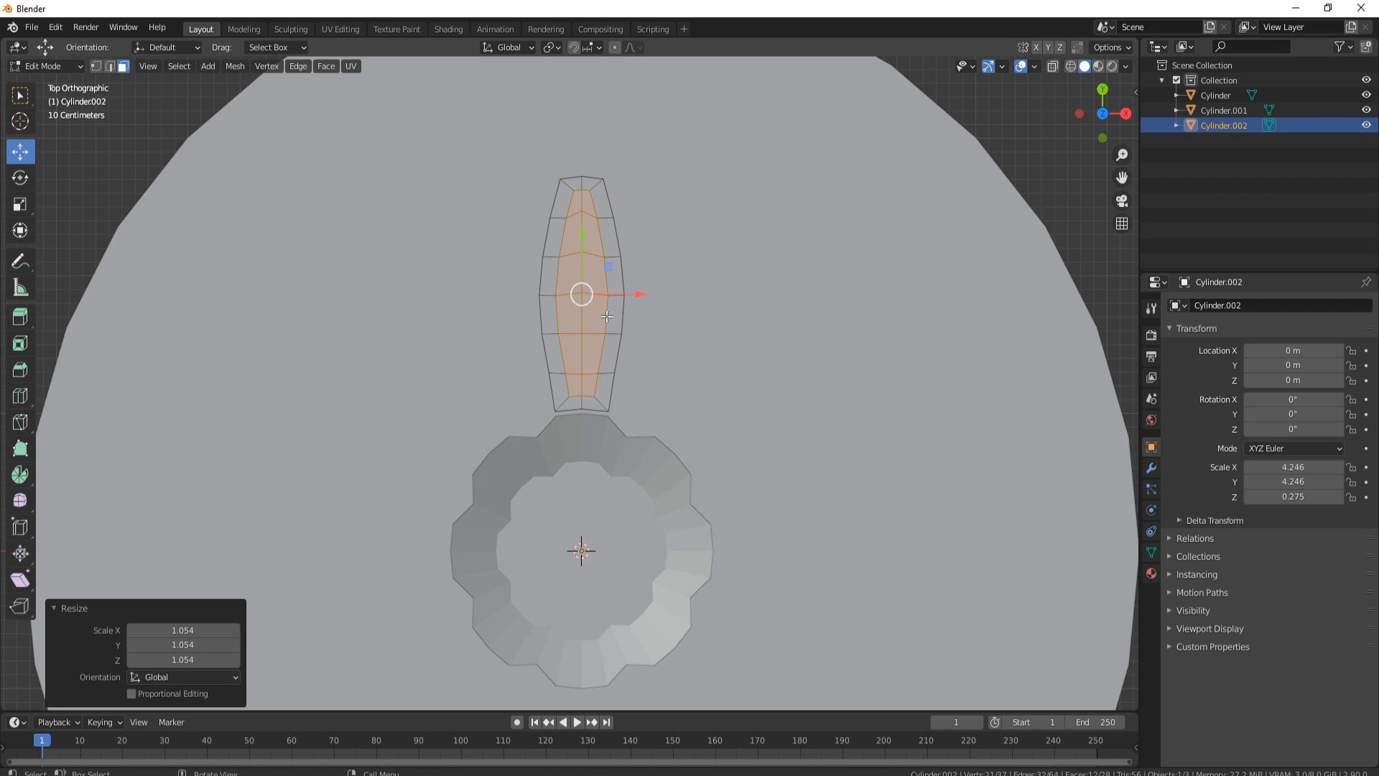
pyautogui.scroll(-2, 607, 317)
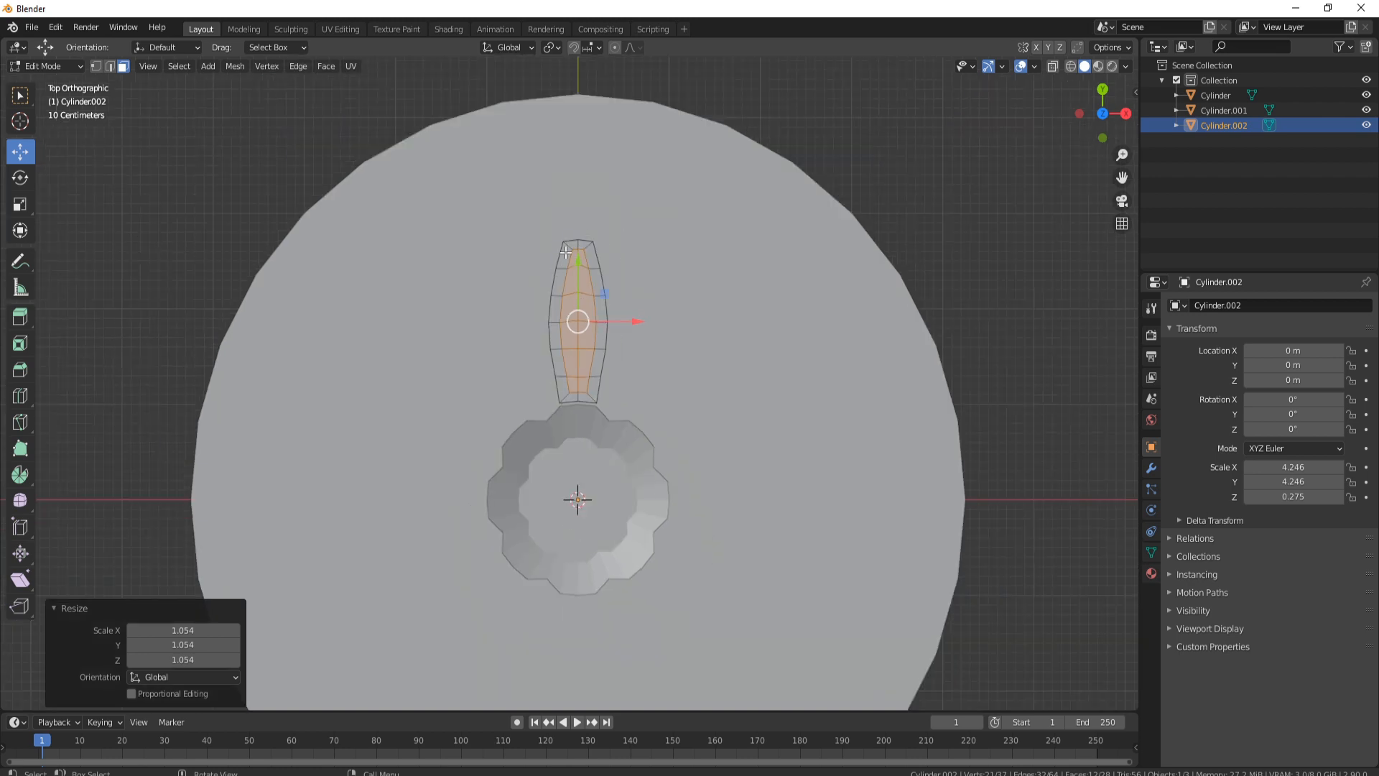
pyautogui.press('Tab')
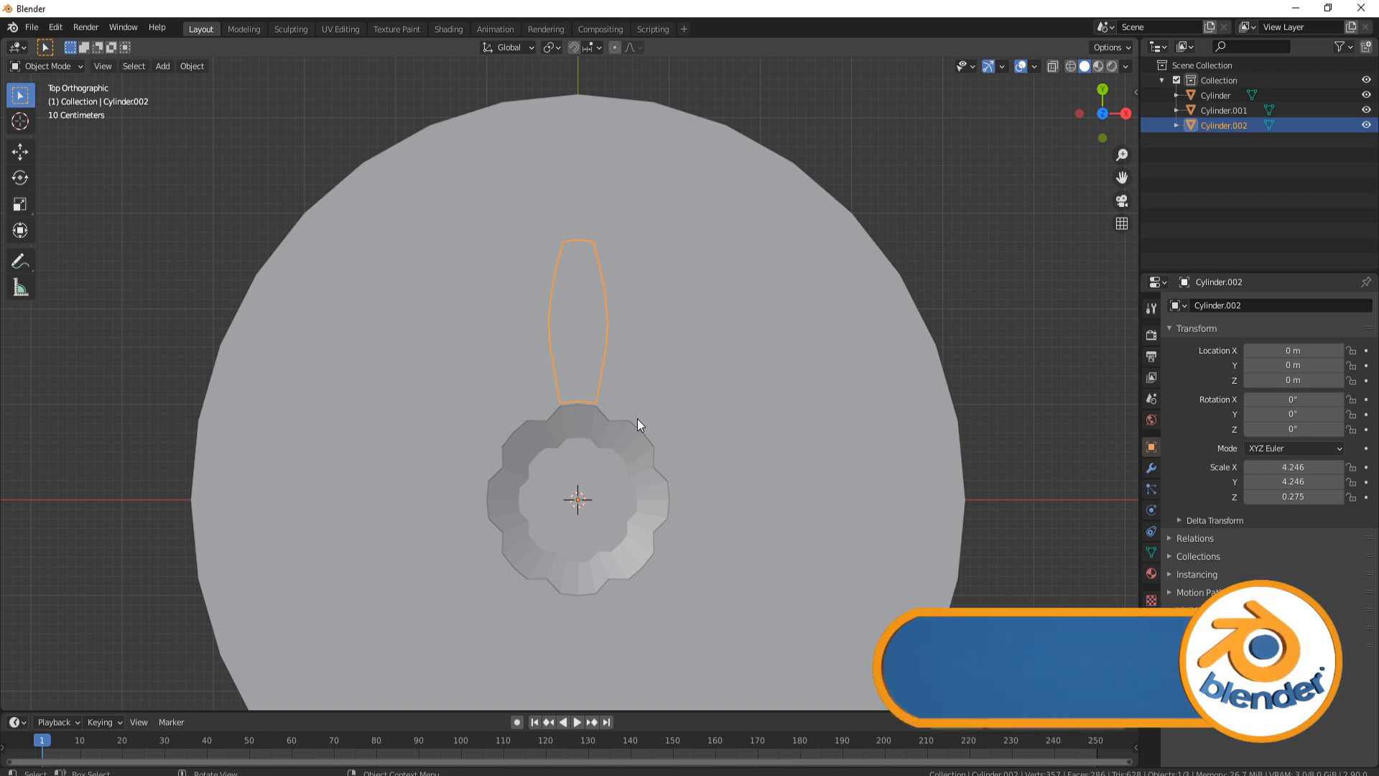
# Set the pivot point to 3D Cursor and rotate the petal together with the scalloped ring by 22.5° about Z.
pyautogui.press('.')
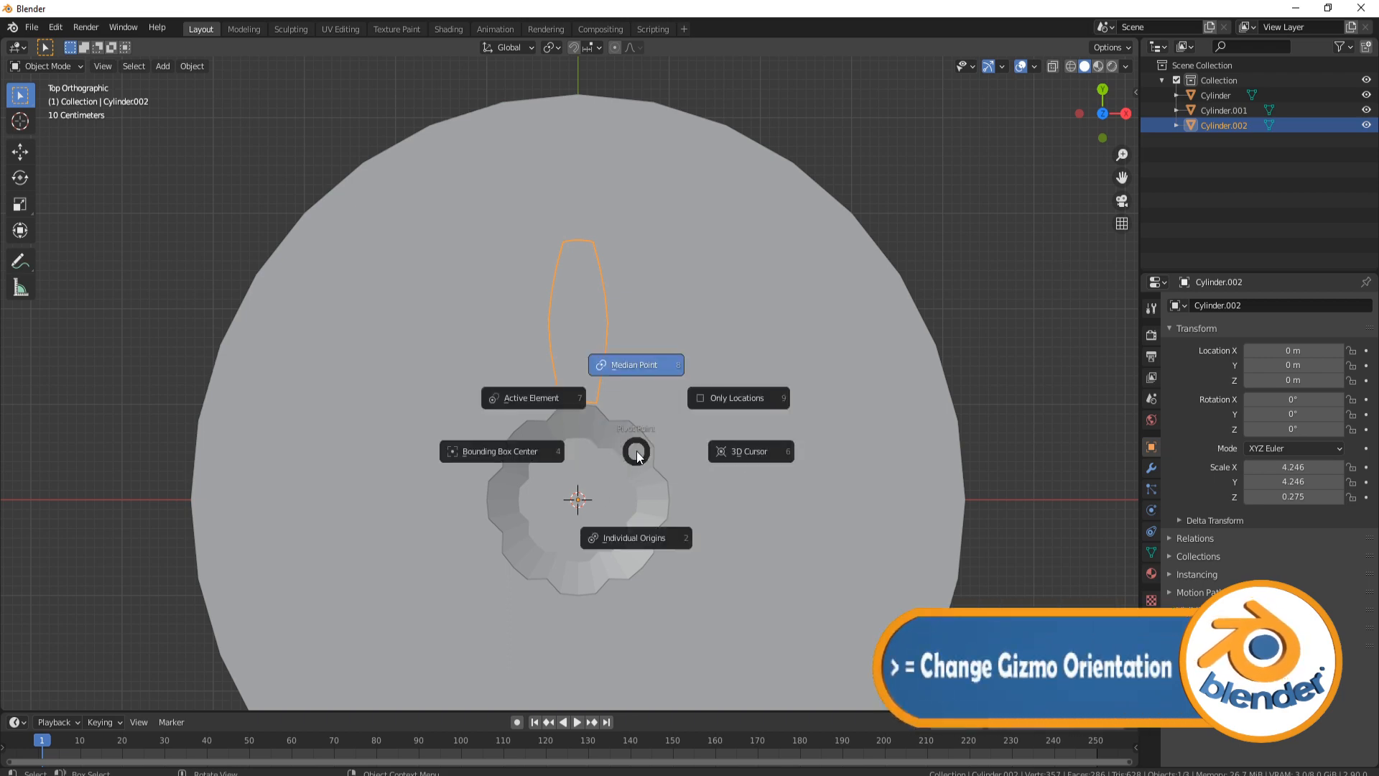
pyautogui.click(752, 451)
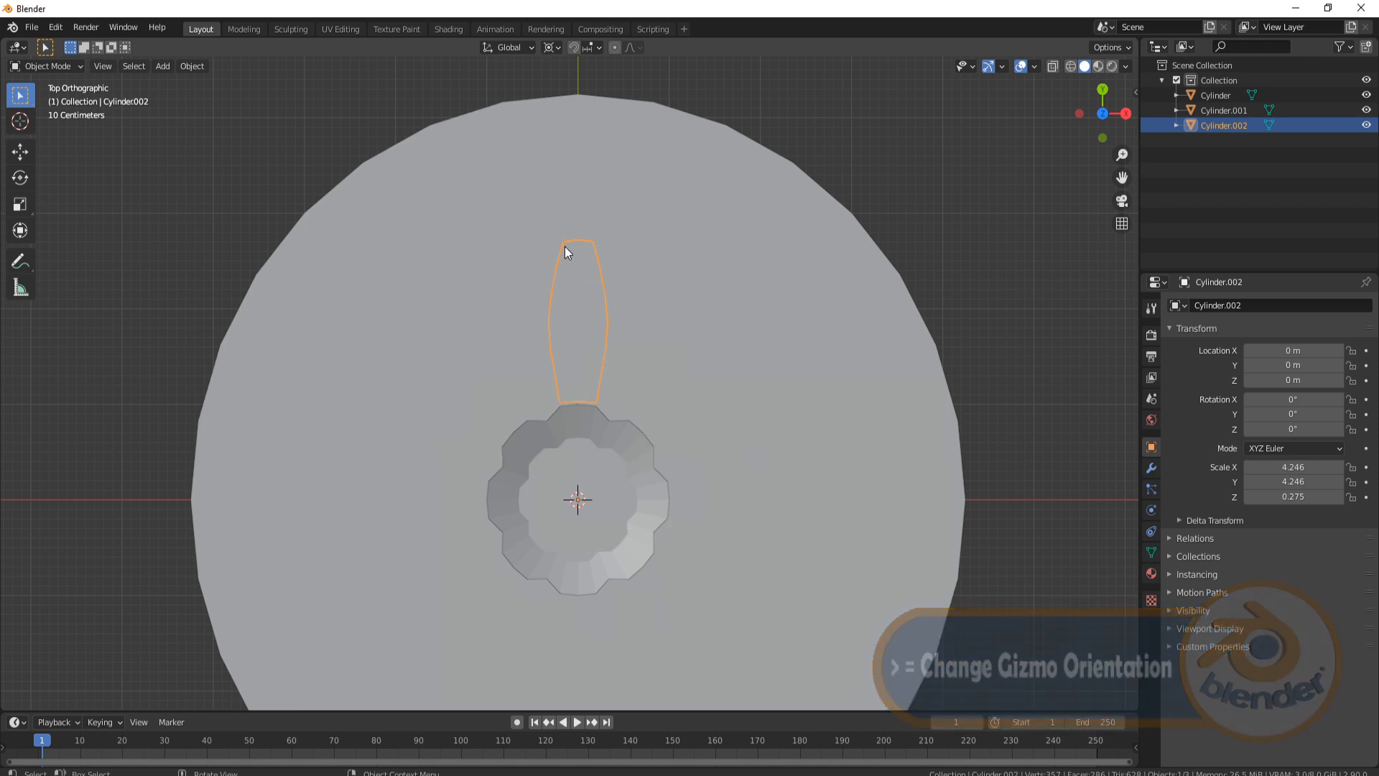
pyautogui.press('r')
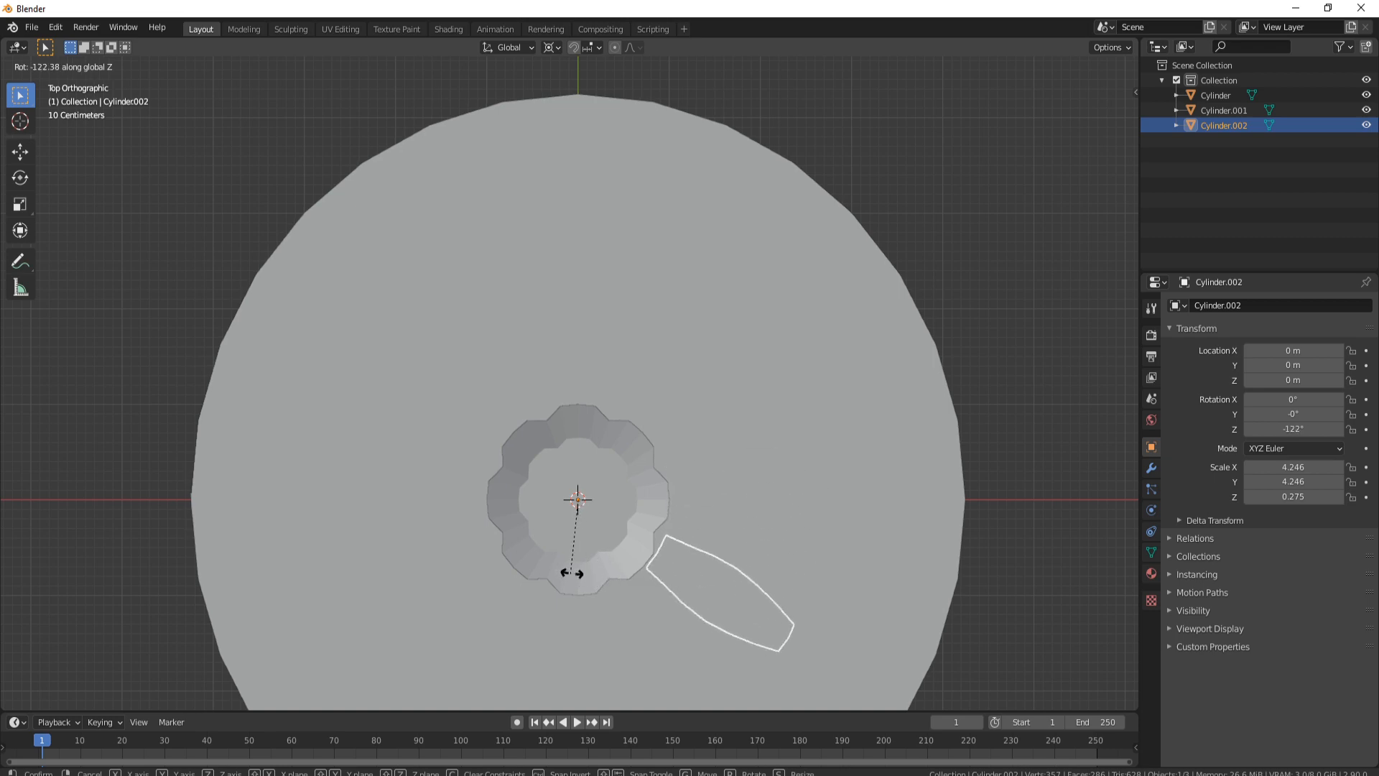
pyautogui.press('Escape')
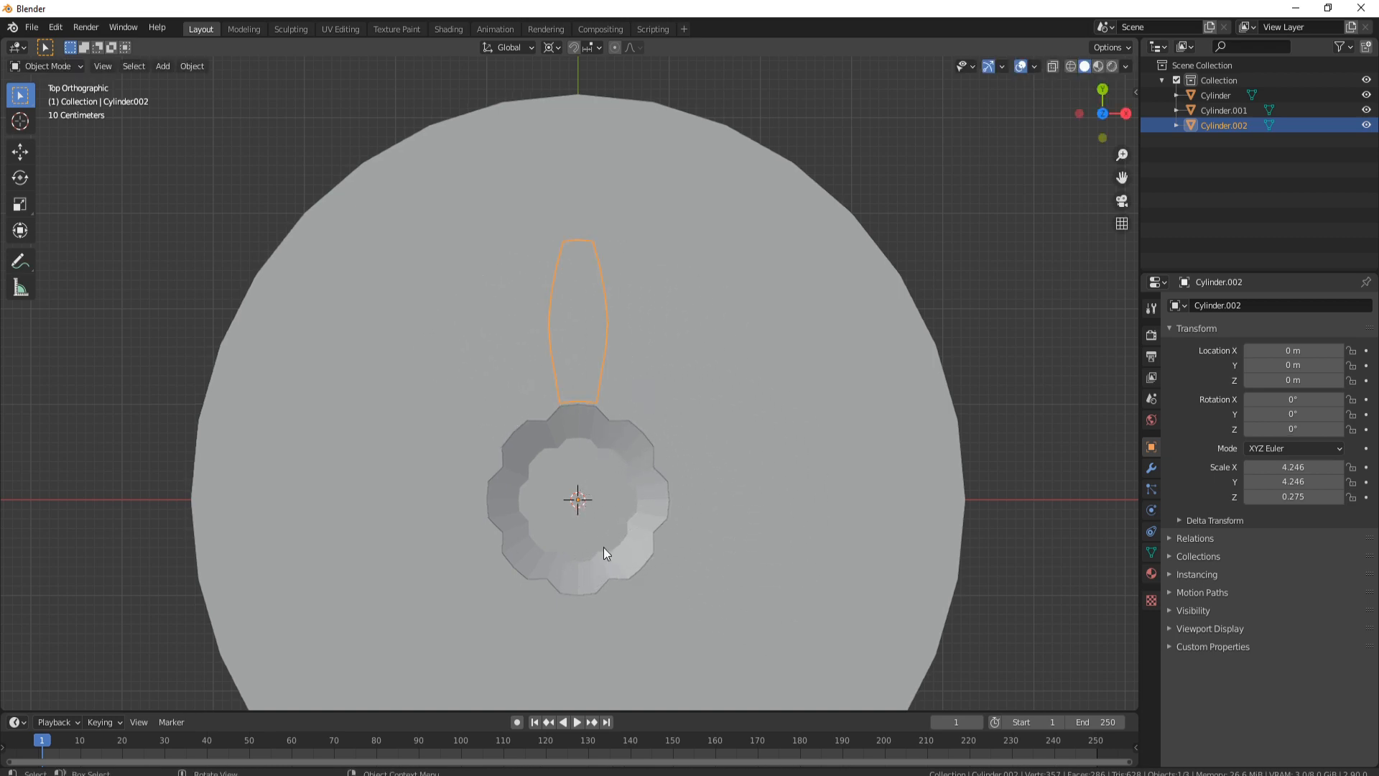
pyautogui.keyDown('shift'); pyautogui.click(622, 433); pyautogui.keyUp('shift')
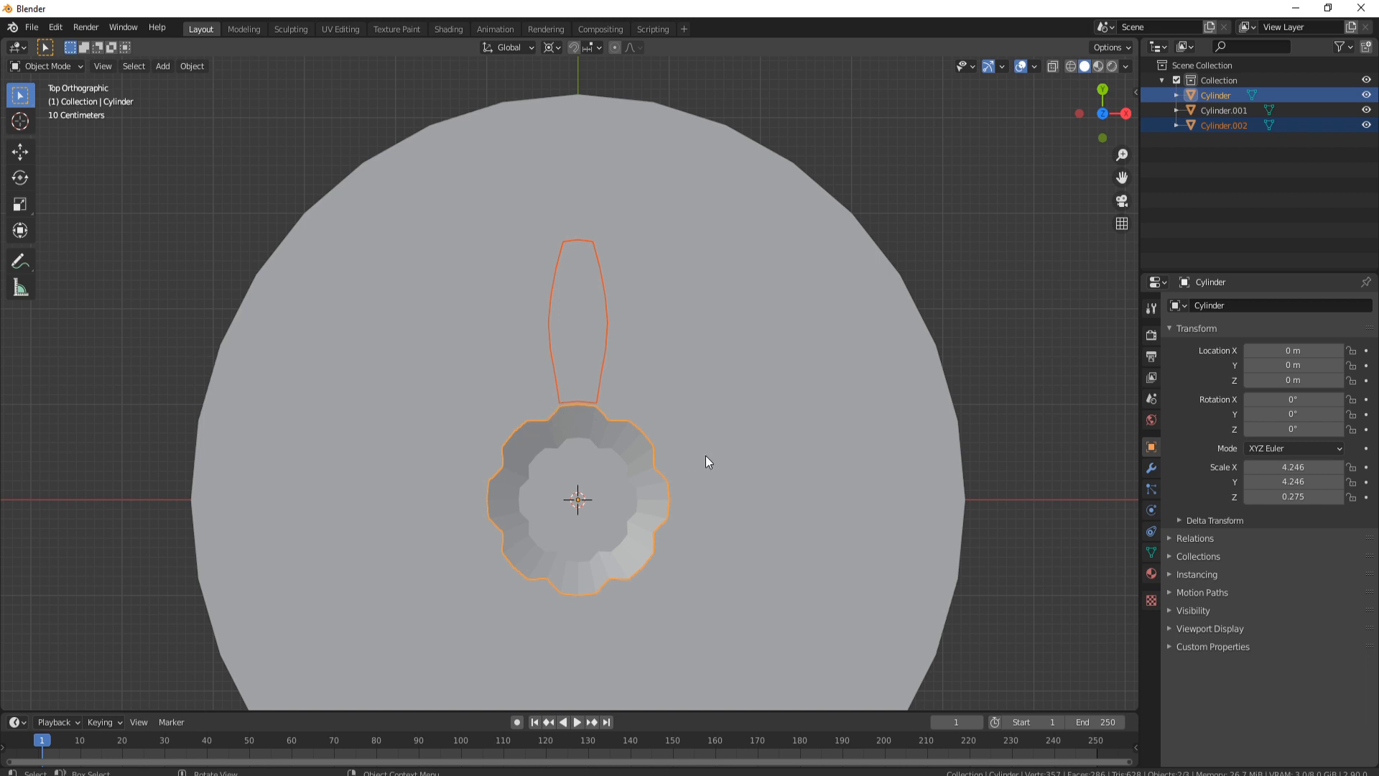
pyautogui.press('r')
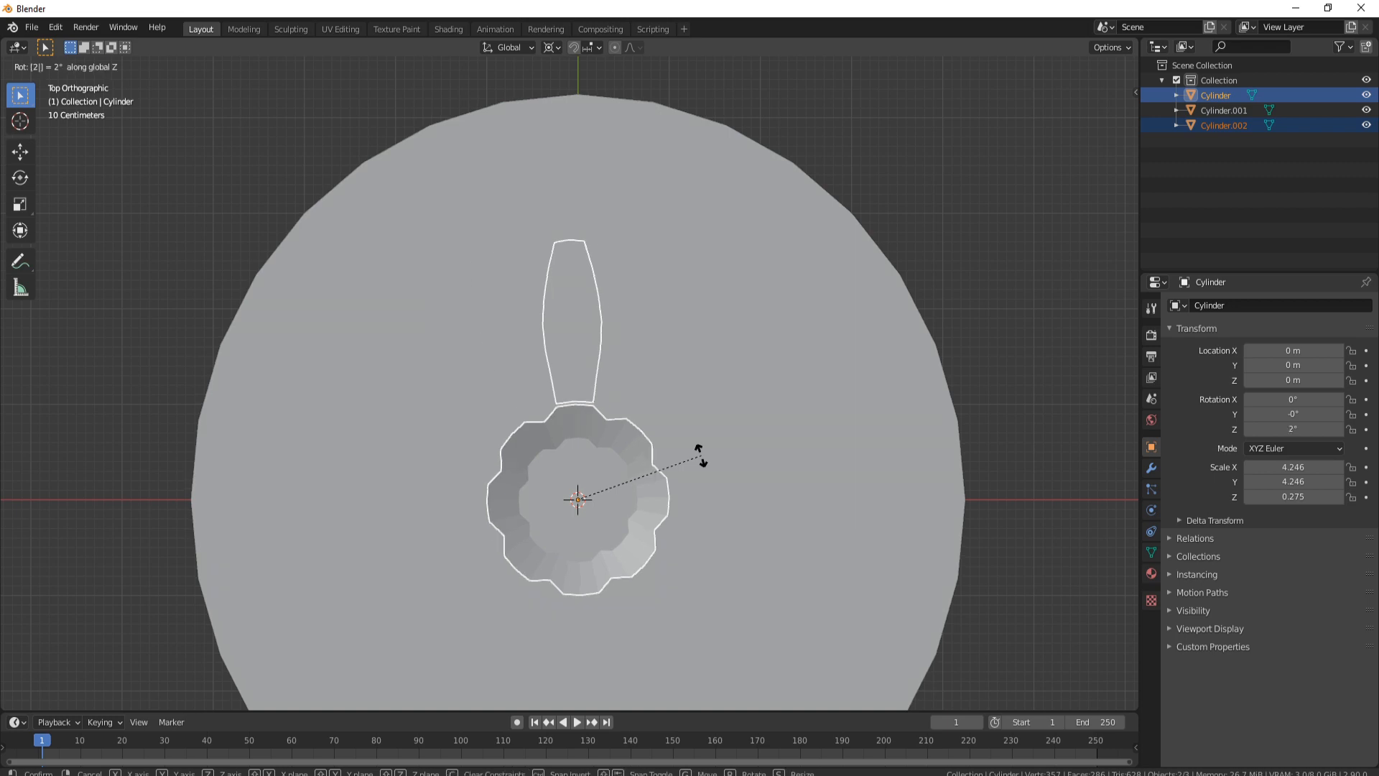
pyautogui.write('22.5')
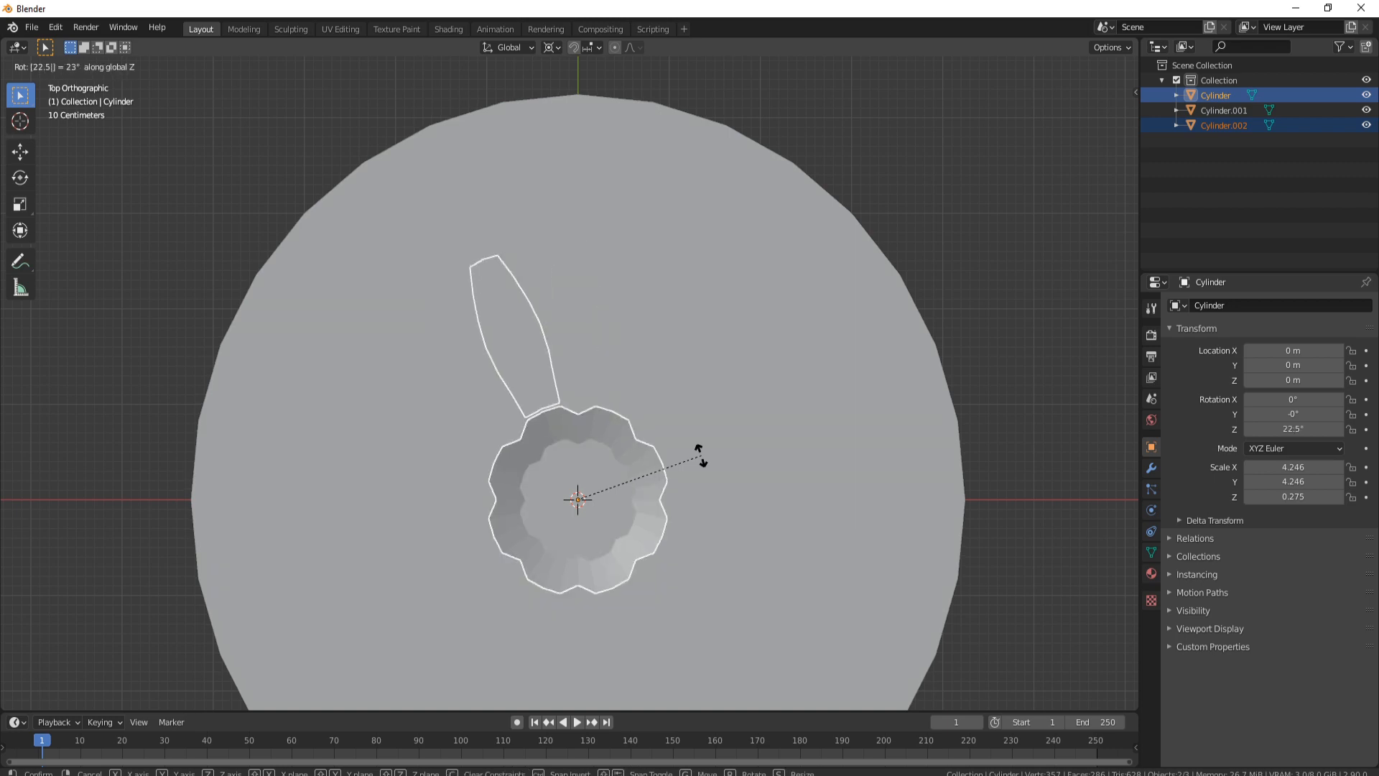
pyautogui.press('Return')
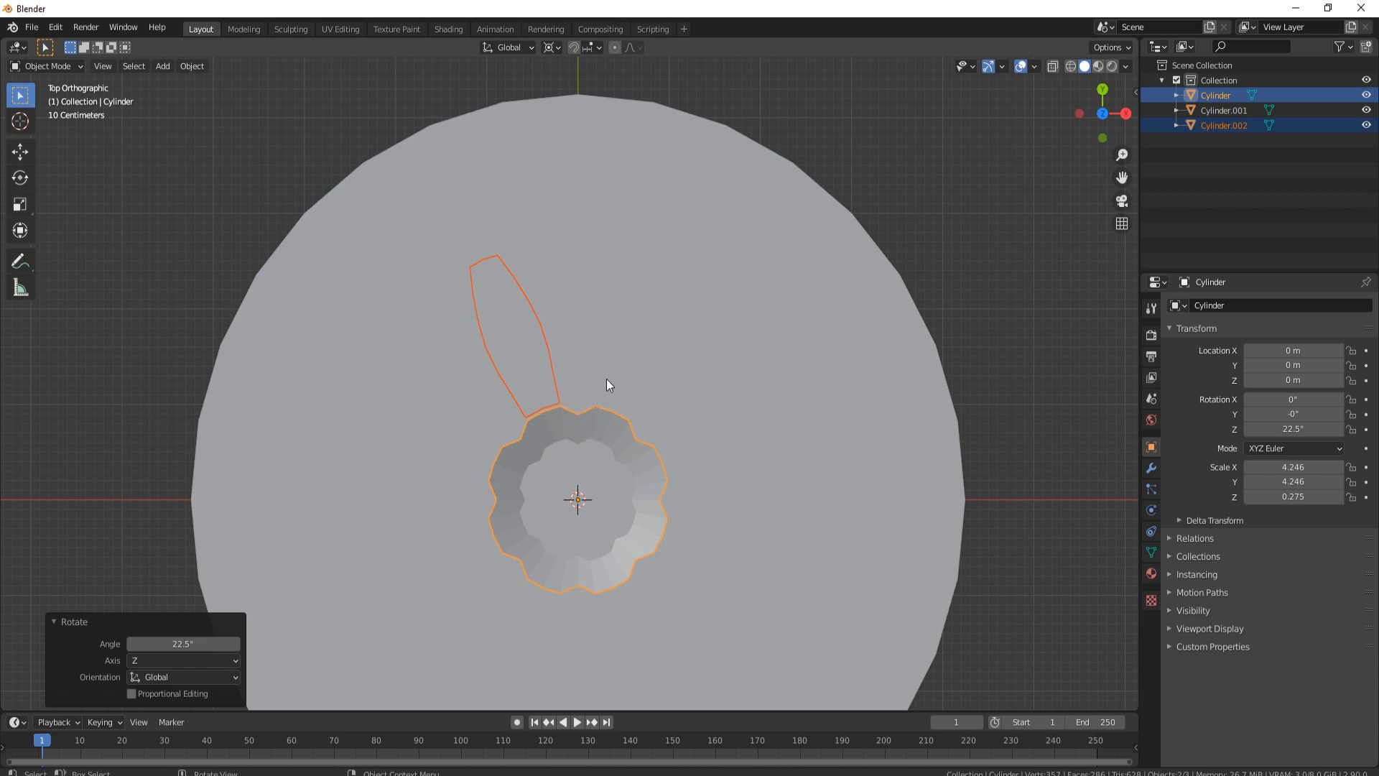
# Duplicate the two outer rim edges forming the notch above the ring's centre and move the copy about 0.027 m along Y.
pyautogui.click(577, 421)
pyautogui.click(593, 422)
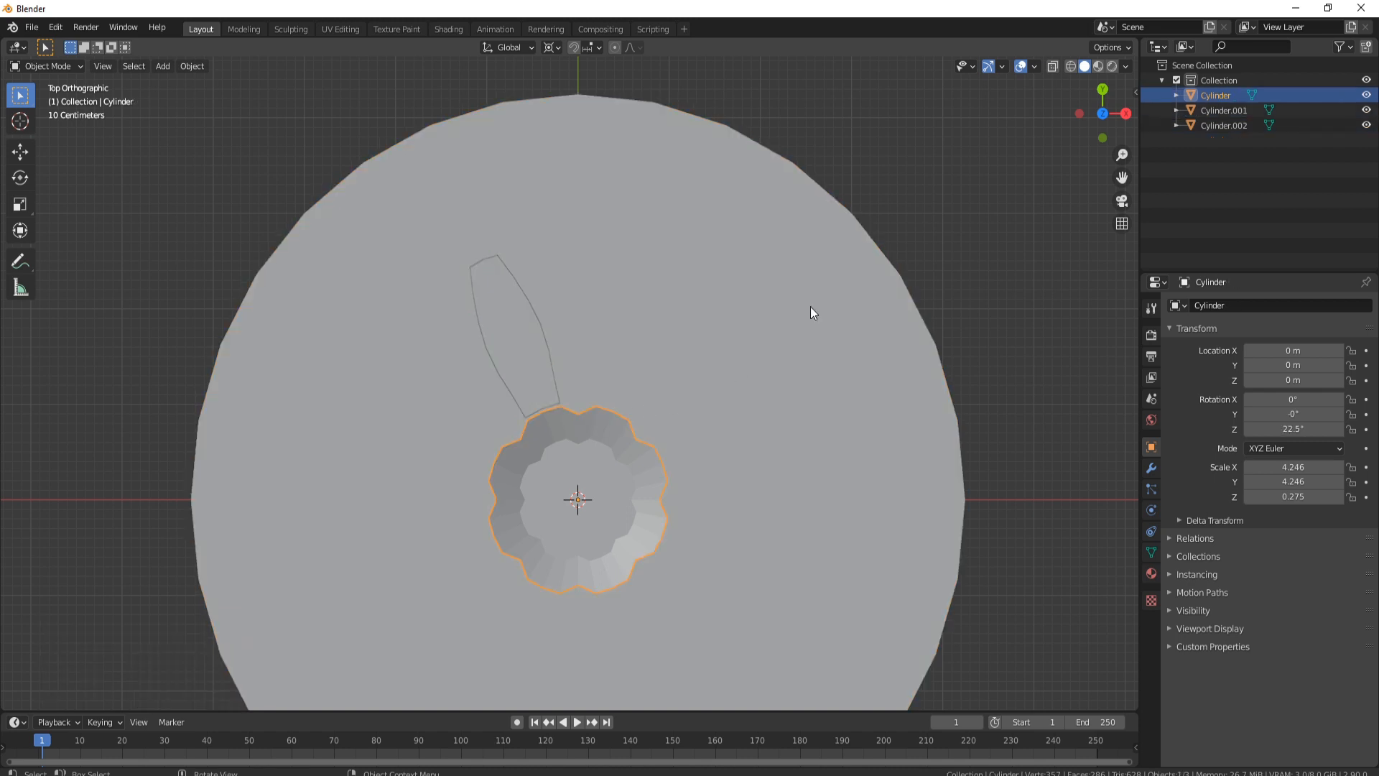
pyautogui.scroll(3, 600, 388)
pyautogui.scroll(1, 600, 390)
pyautogui.press('Tab')
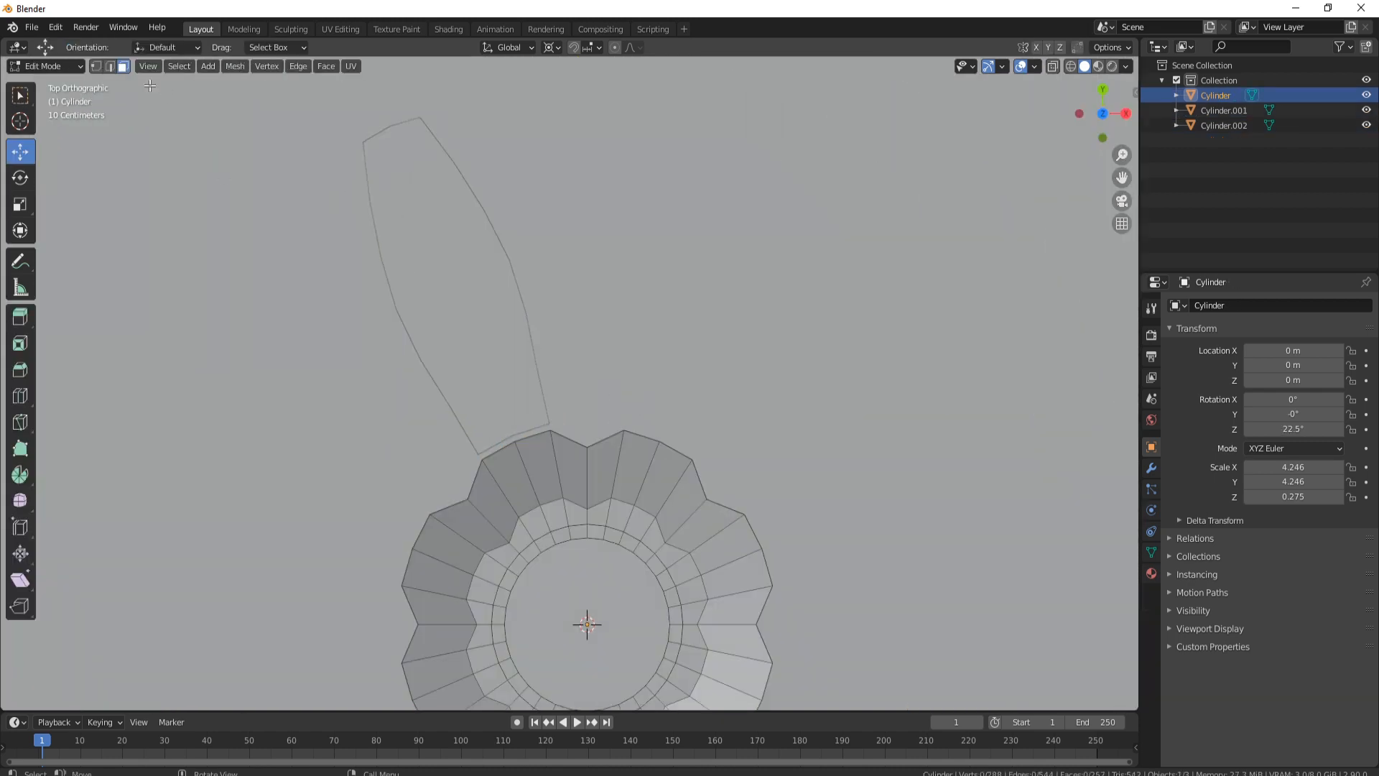
pyautogui.click(111, 66)
pyautogui.click(568, 438)
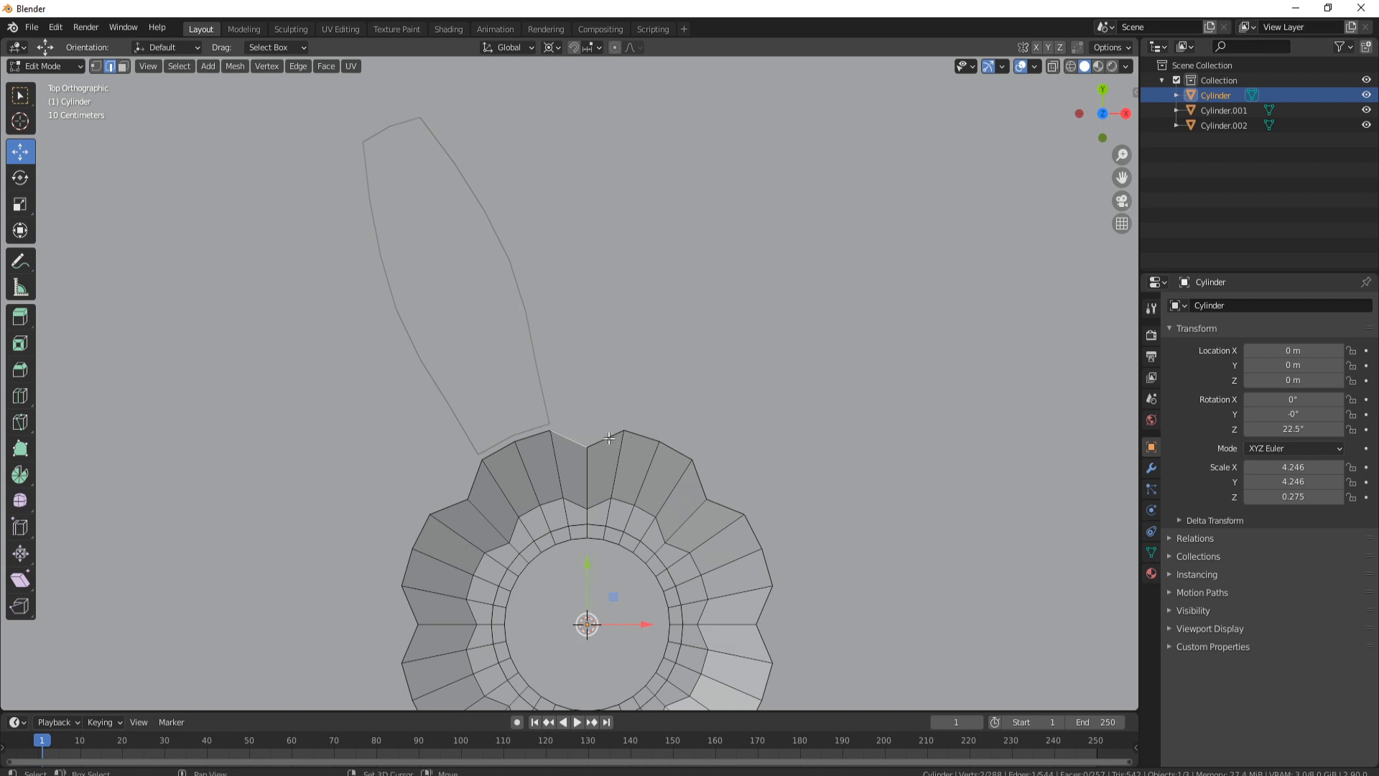
pyautogui.keyDown('shift'); pyautogui.click(608, 438); pyautogui.keyUp('shift')
pyautogui.hotkey('shift', 'd')
pyautogui.rightClick(610, 413)
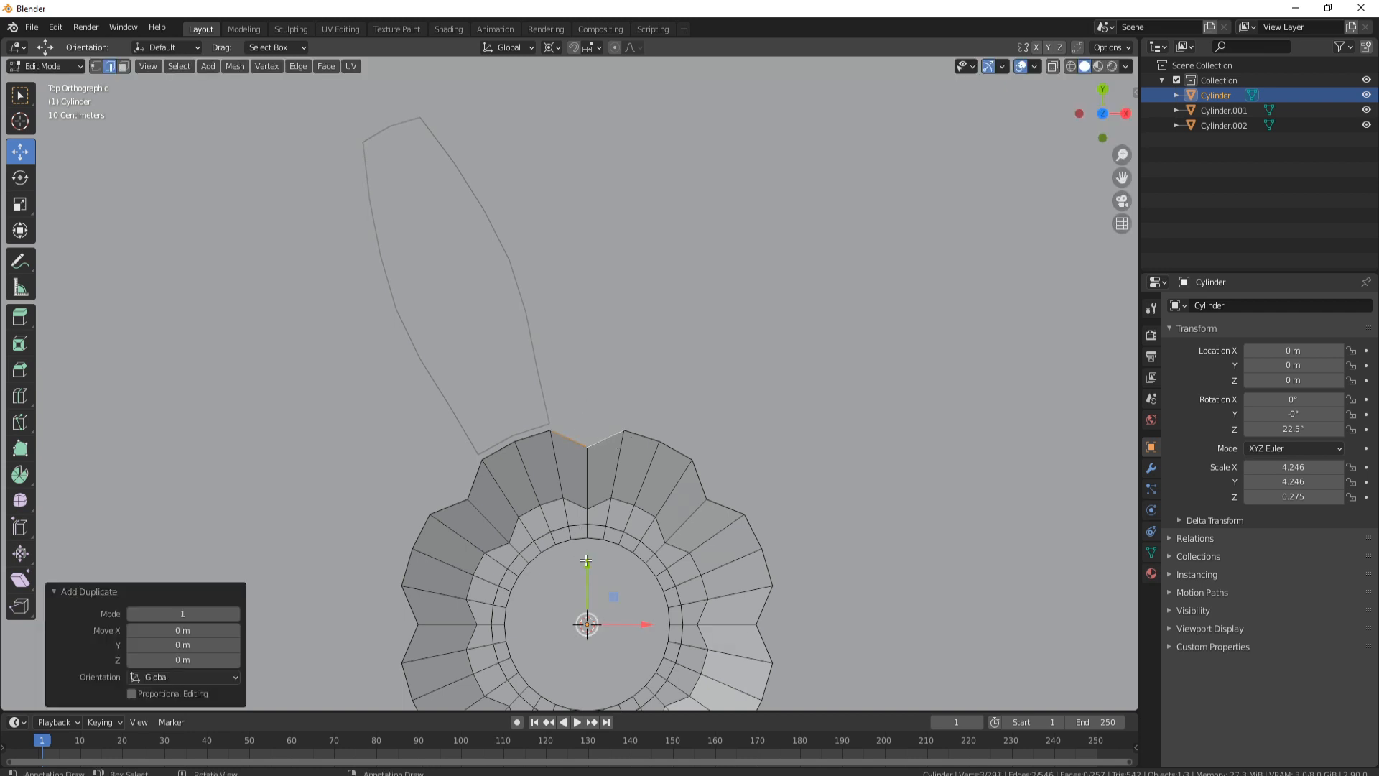
pyautogui.moveTo(586, 560); pyautogui.dragTo(589, 553)
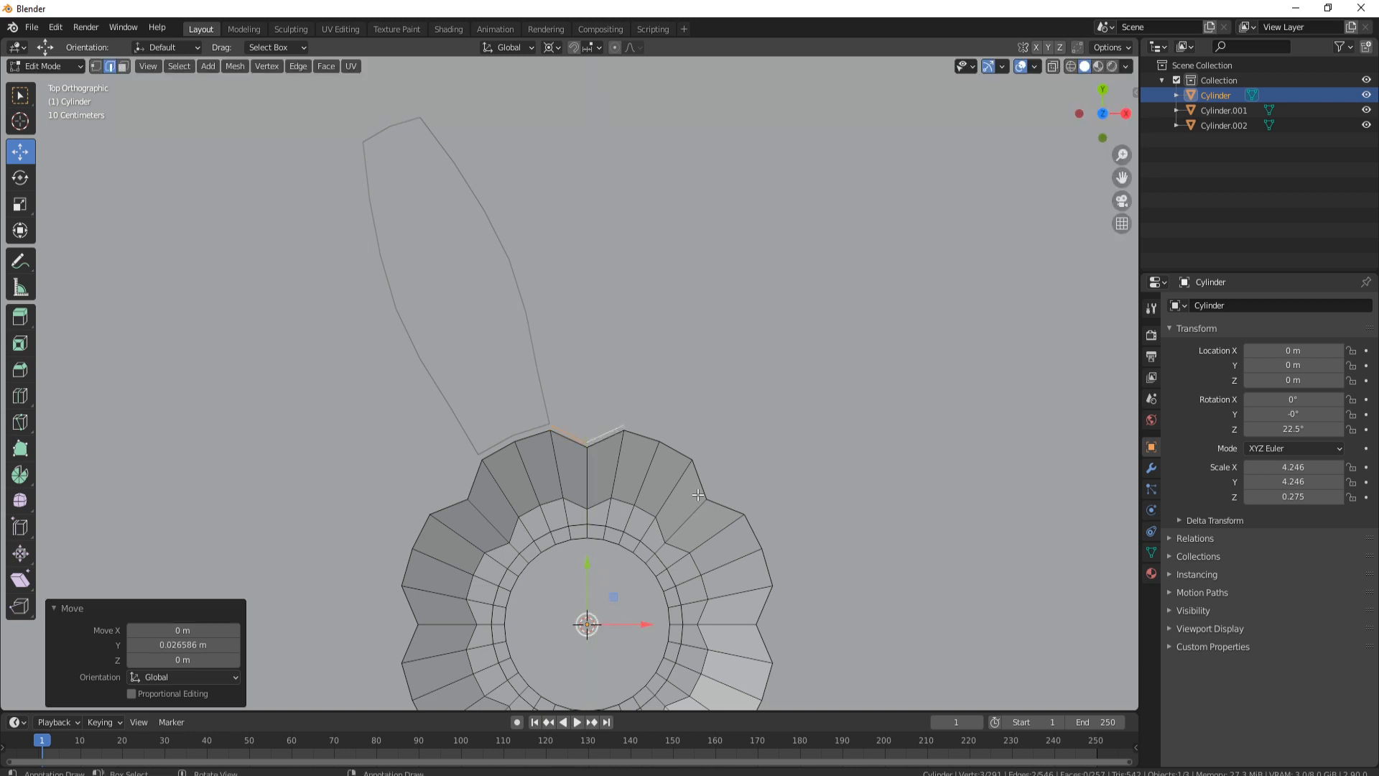
# Separate the duplicated notch edges into their own object and select that object in Object Mode.
pyautogui.press('p')
pyautogui.click(662, 425)
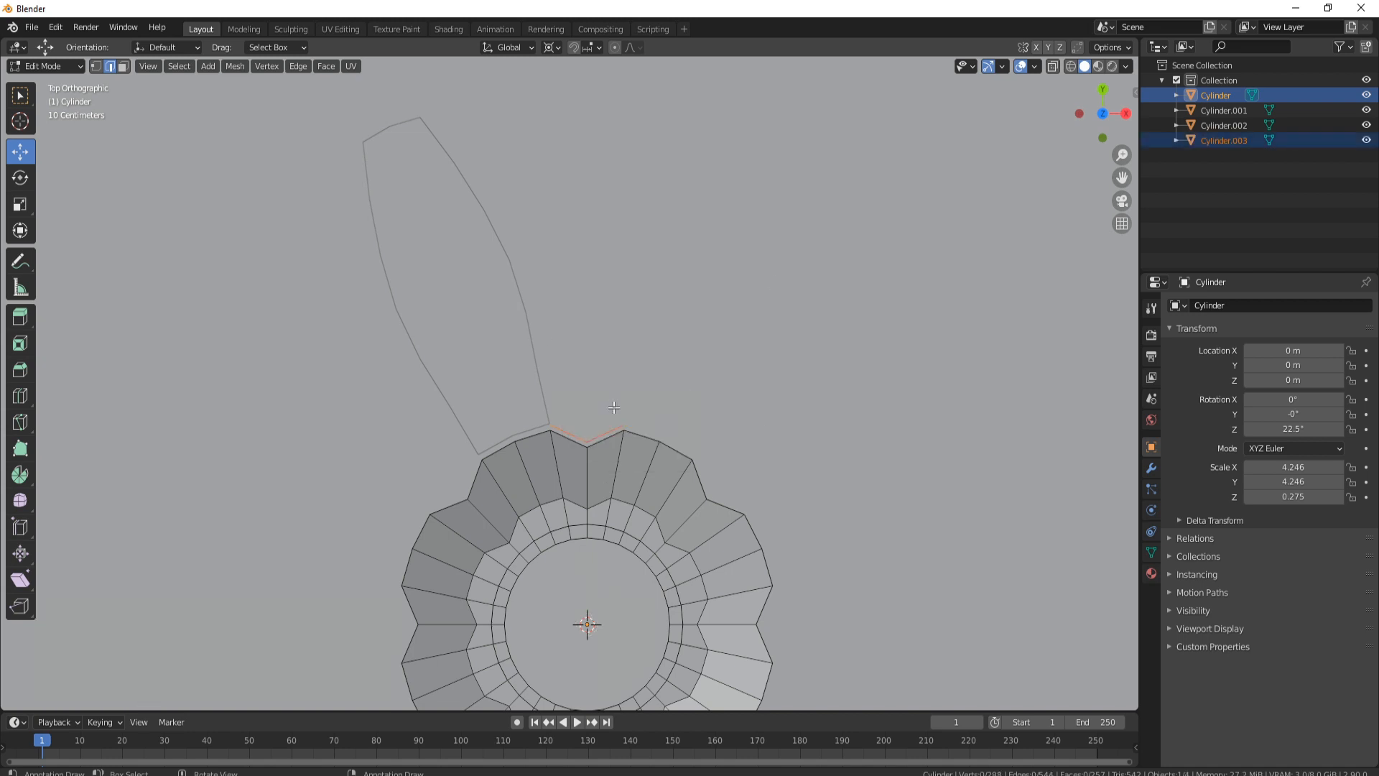
pyautogui.press('Tab')
pyautogui.click(600, 434)
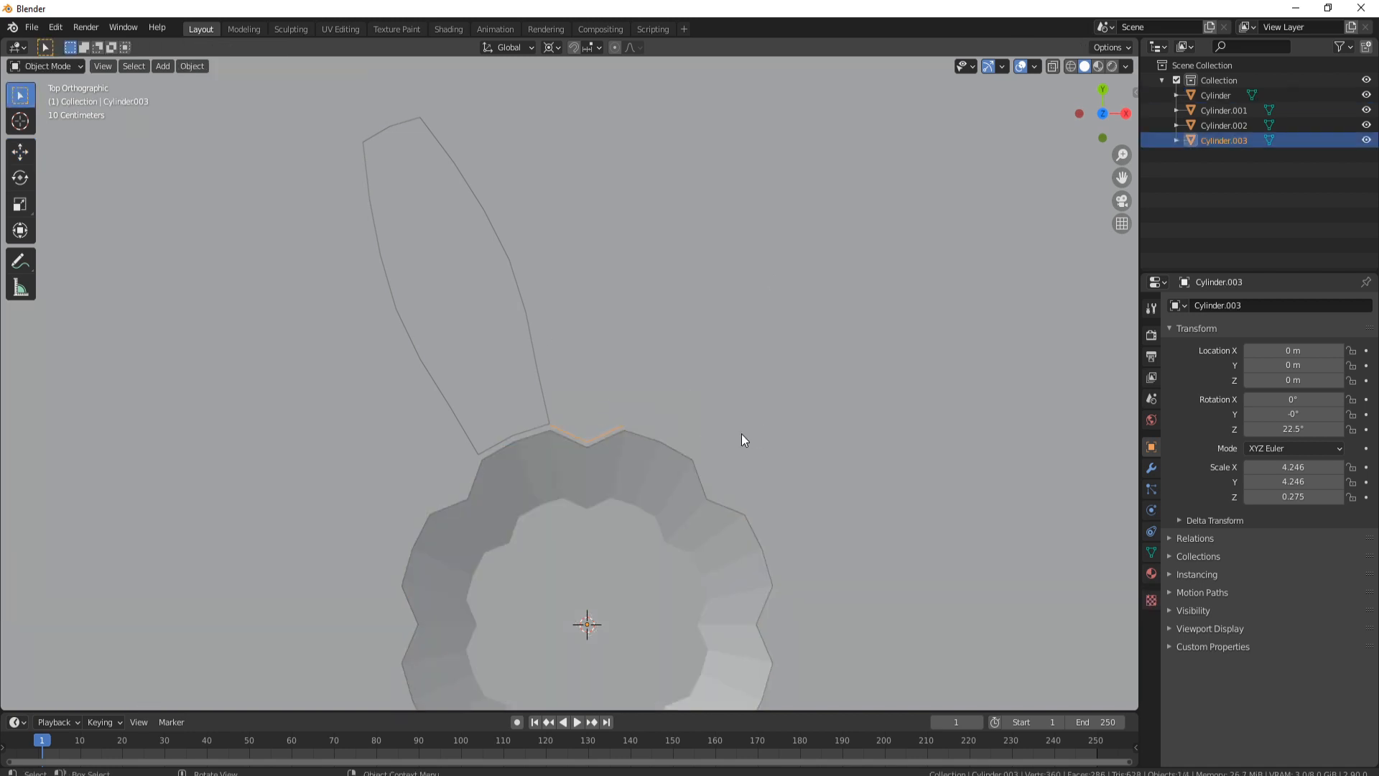
# Set the pivot point to Individual Origins and extrude all of the new object's edges about 1.656 m along Y.
pyautogui.press('.')
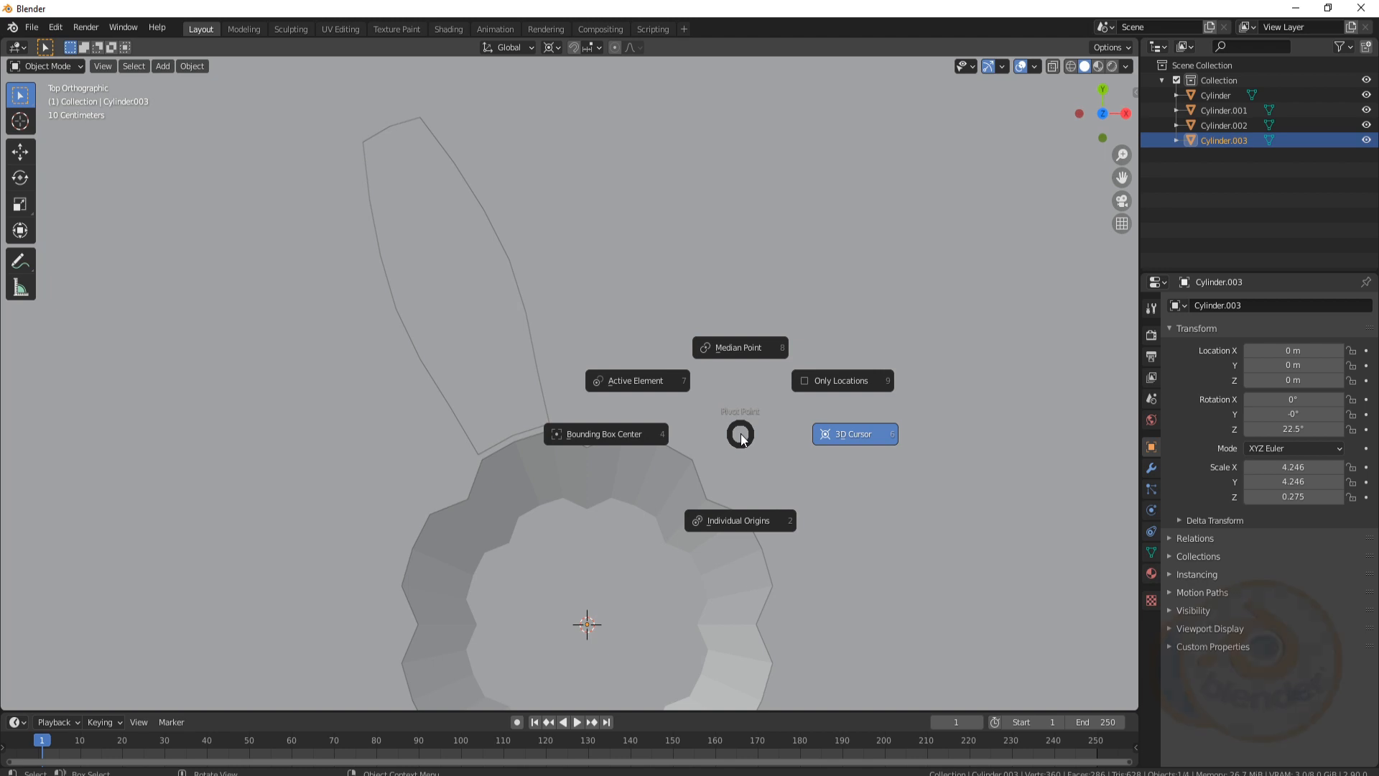
pyautogui.click(746, 518)
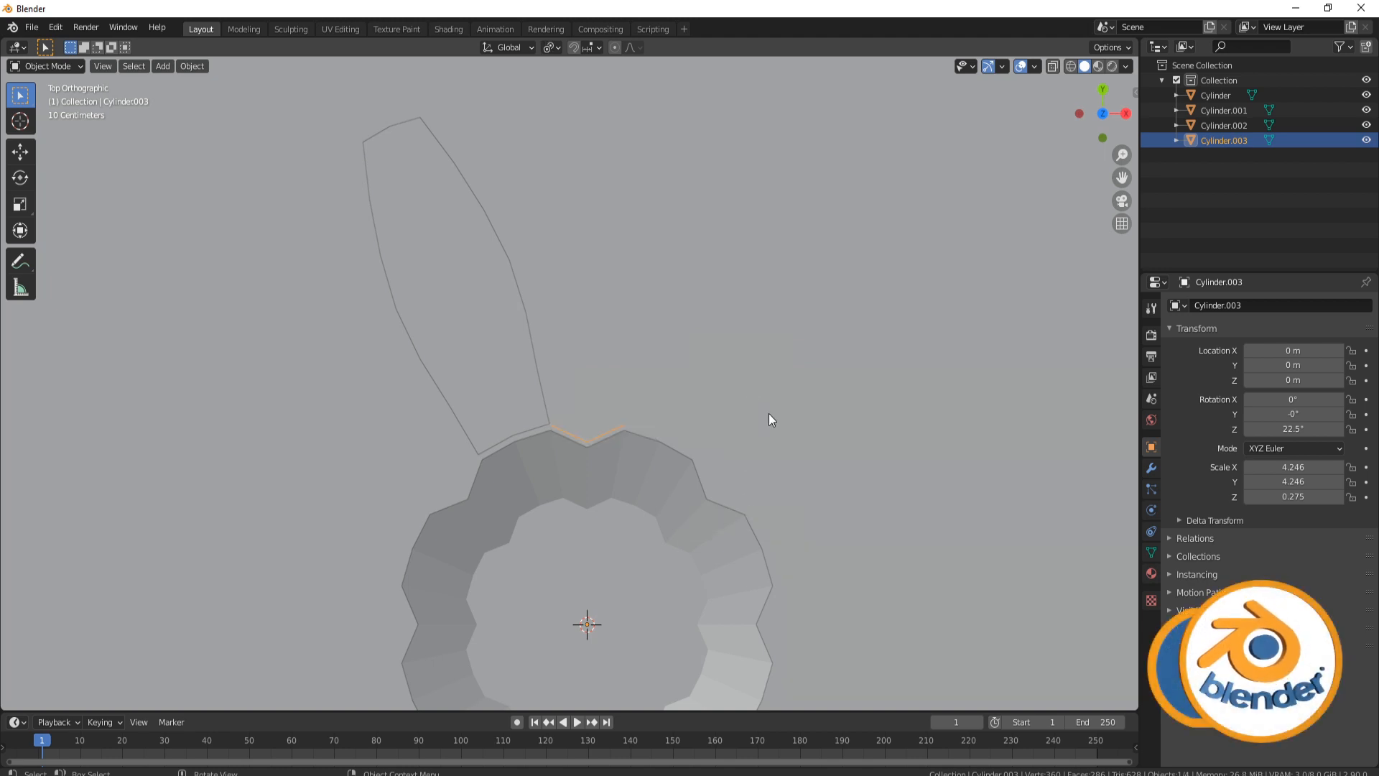
pyautogui.press('Tab')
pyautogui.press('a')
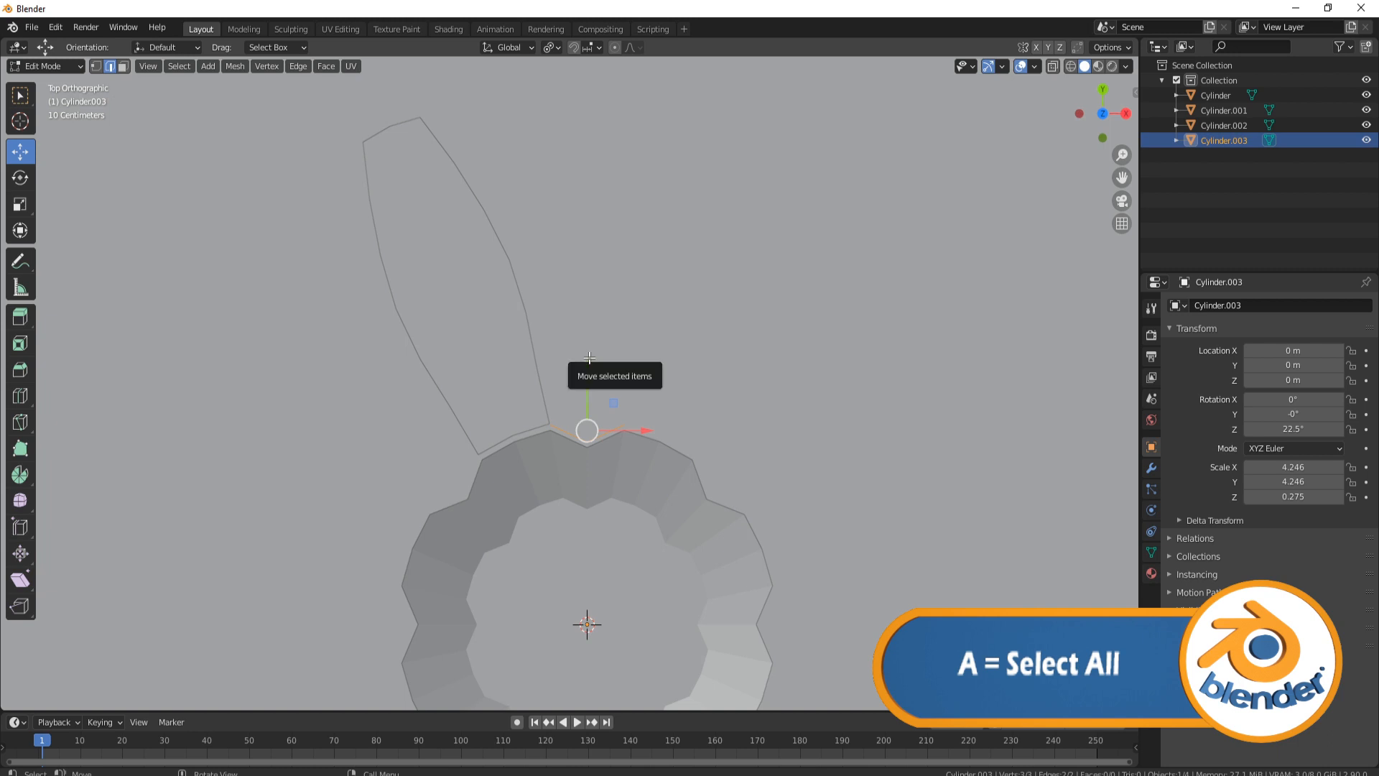
pyautogui.press('e')
pyautogui.press('y')
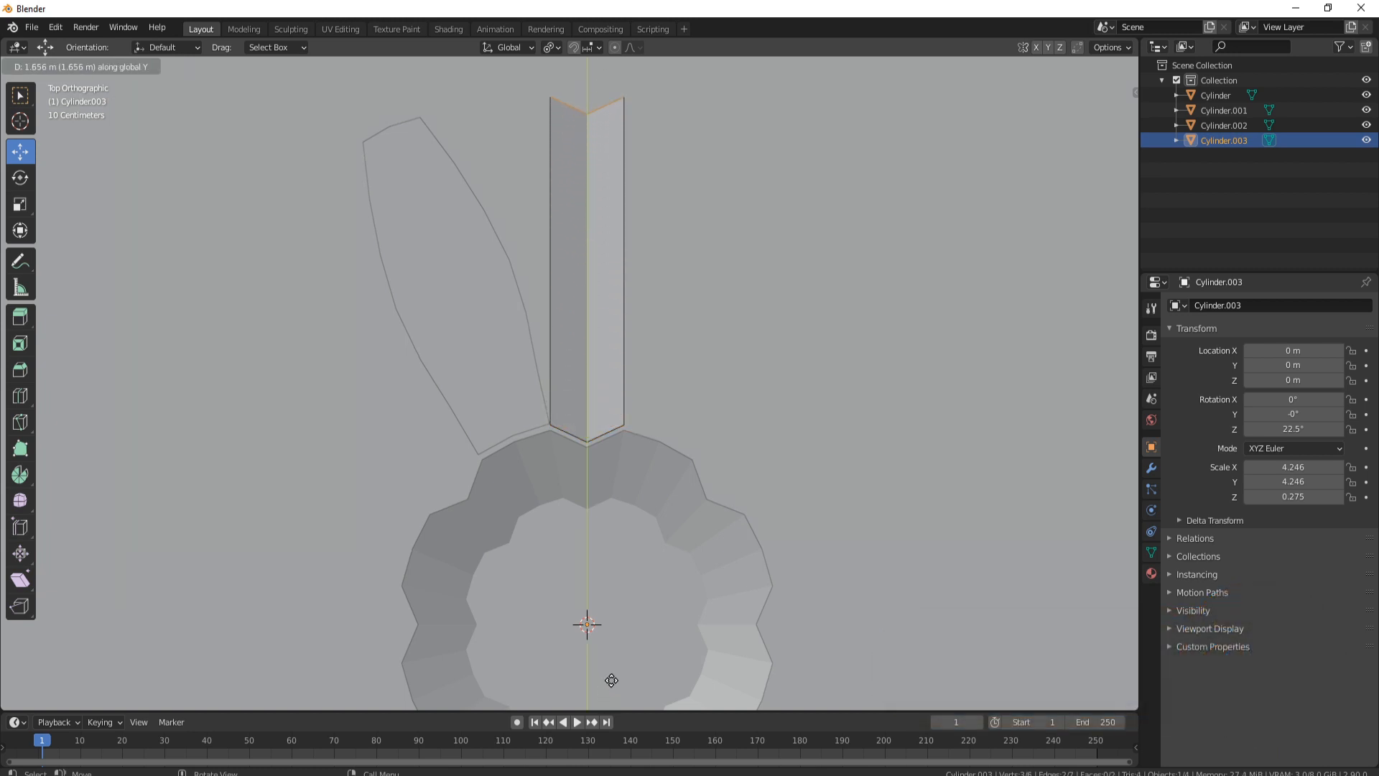
pyautogui.click(611, 680)
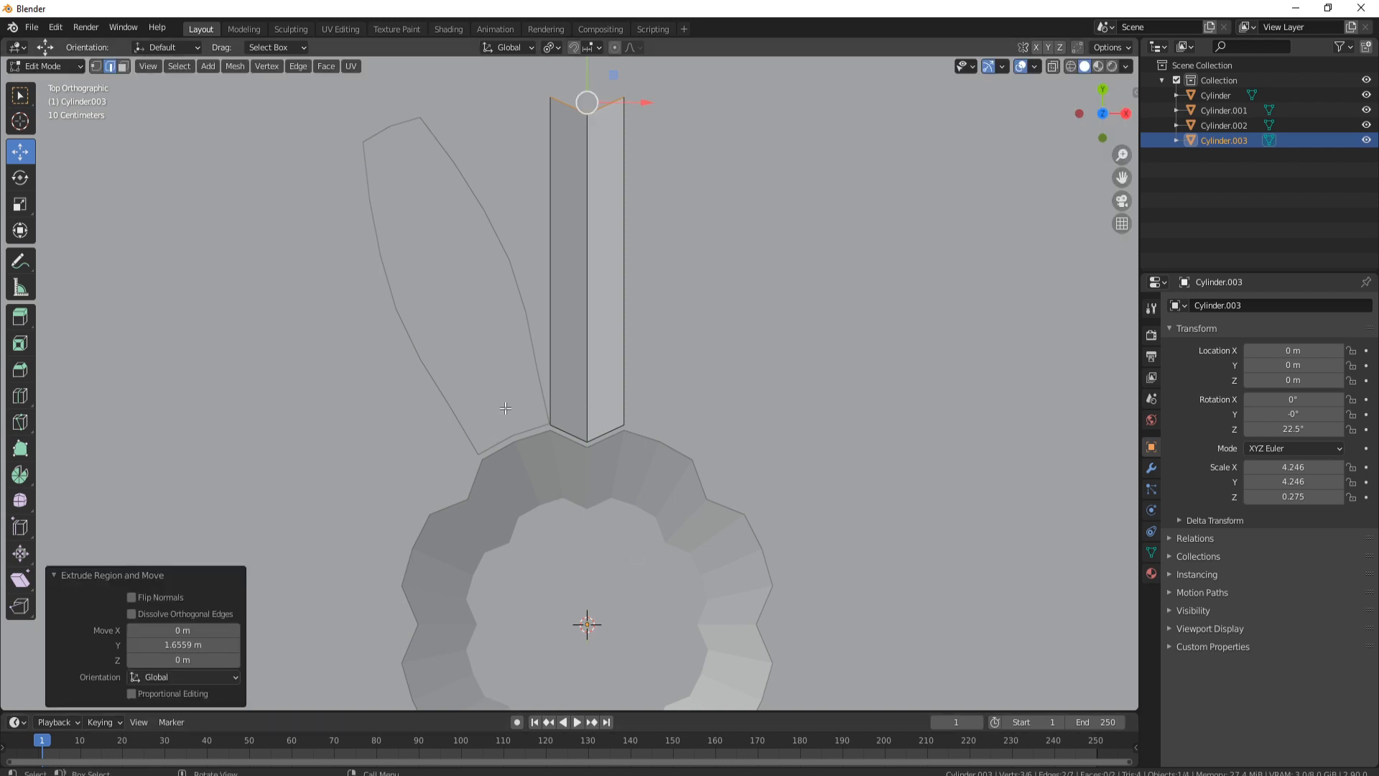
# Scale the new strip's two end edges beside the ring down uniformly to about 0.923.
pyautogui.keyDown('shift'); pyautogui.moveTo(508, 402); pyautogui.dragTo(512, 449, button='middle'); pyautogui.keyUp('shift')
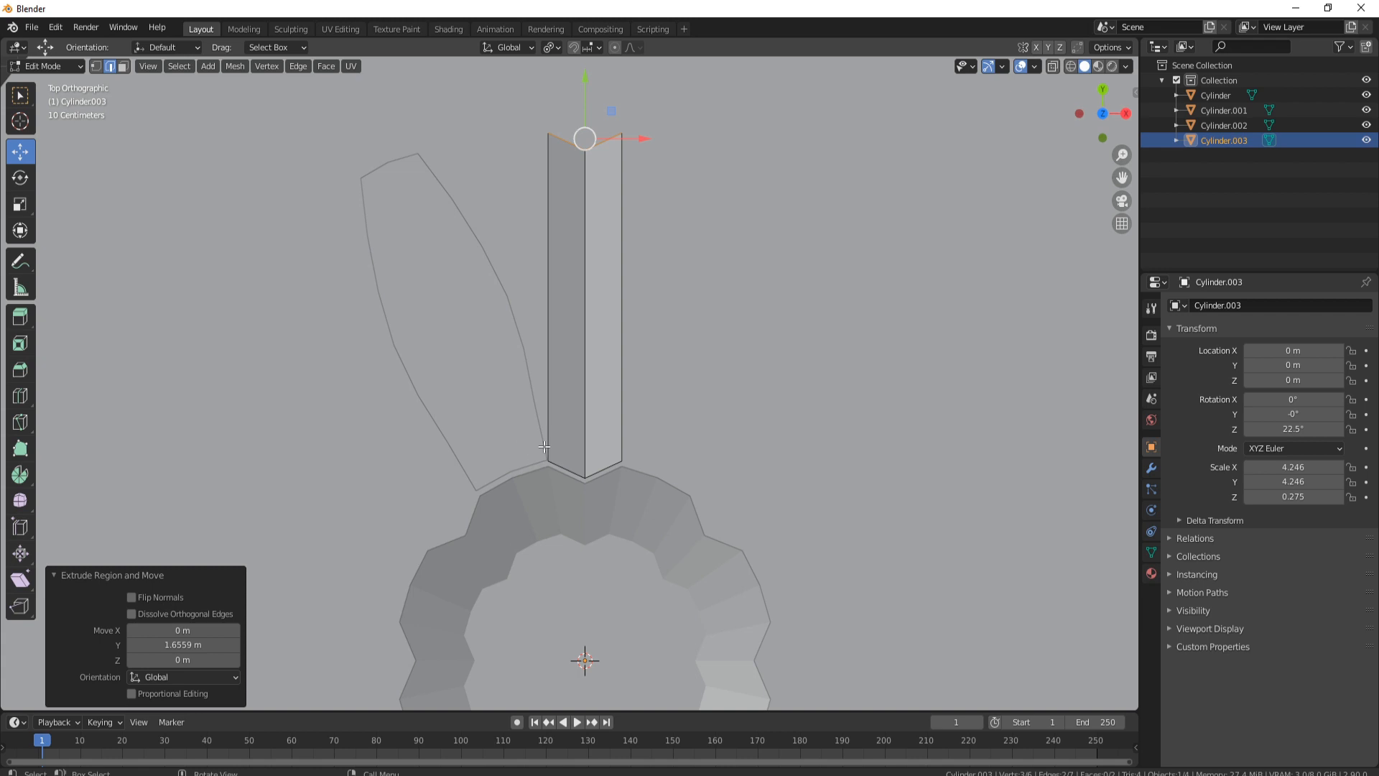
pyautogui.click(565, 466)
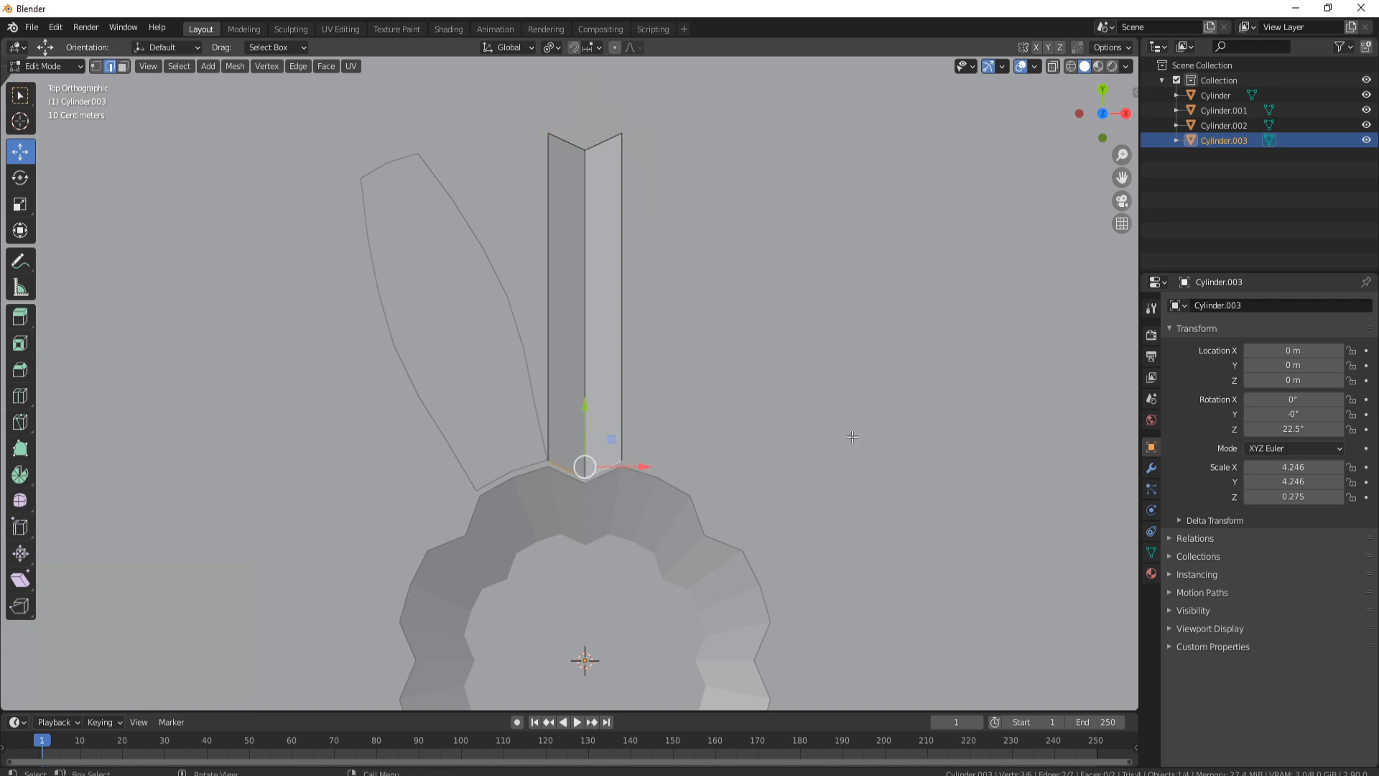
pyautogui.press('s')
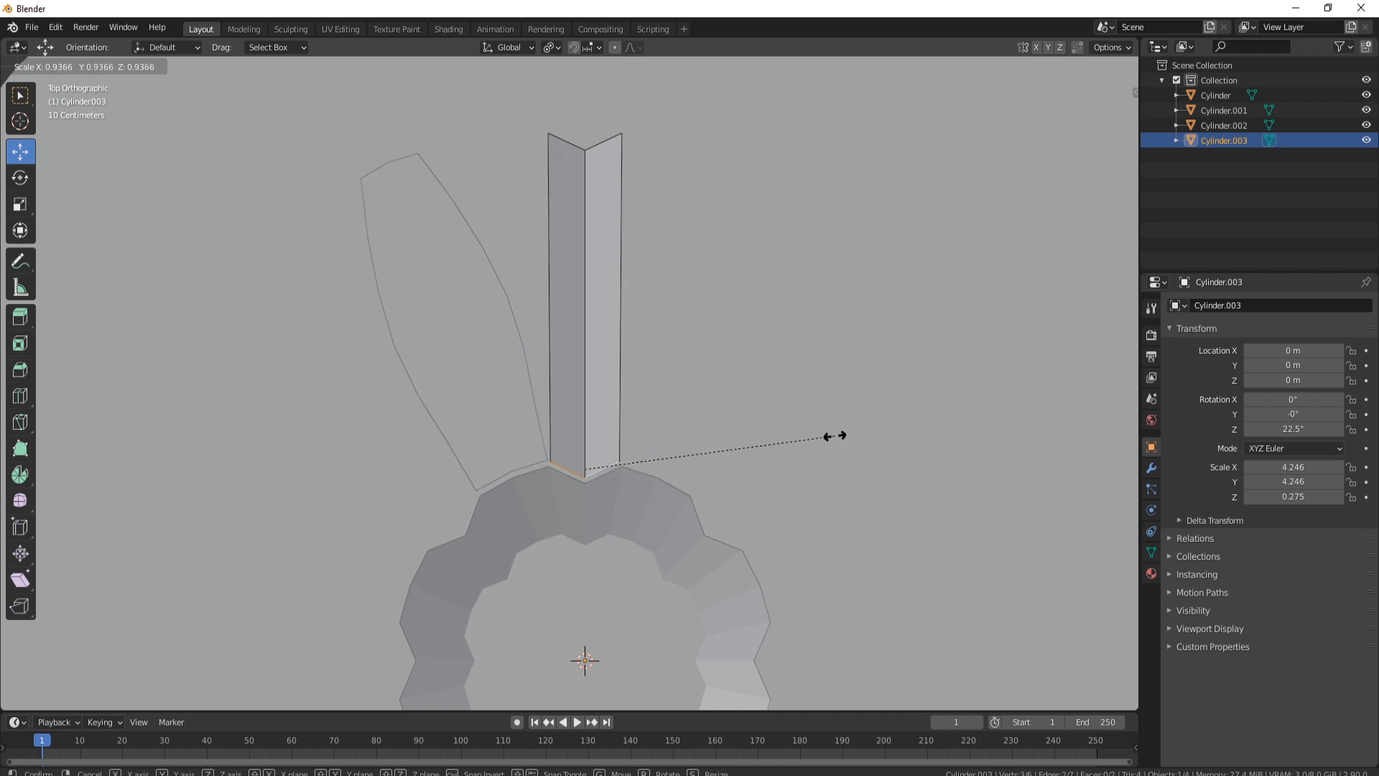
pyautogui.click(831, 436)
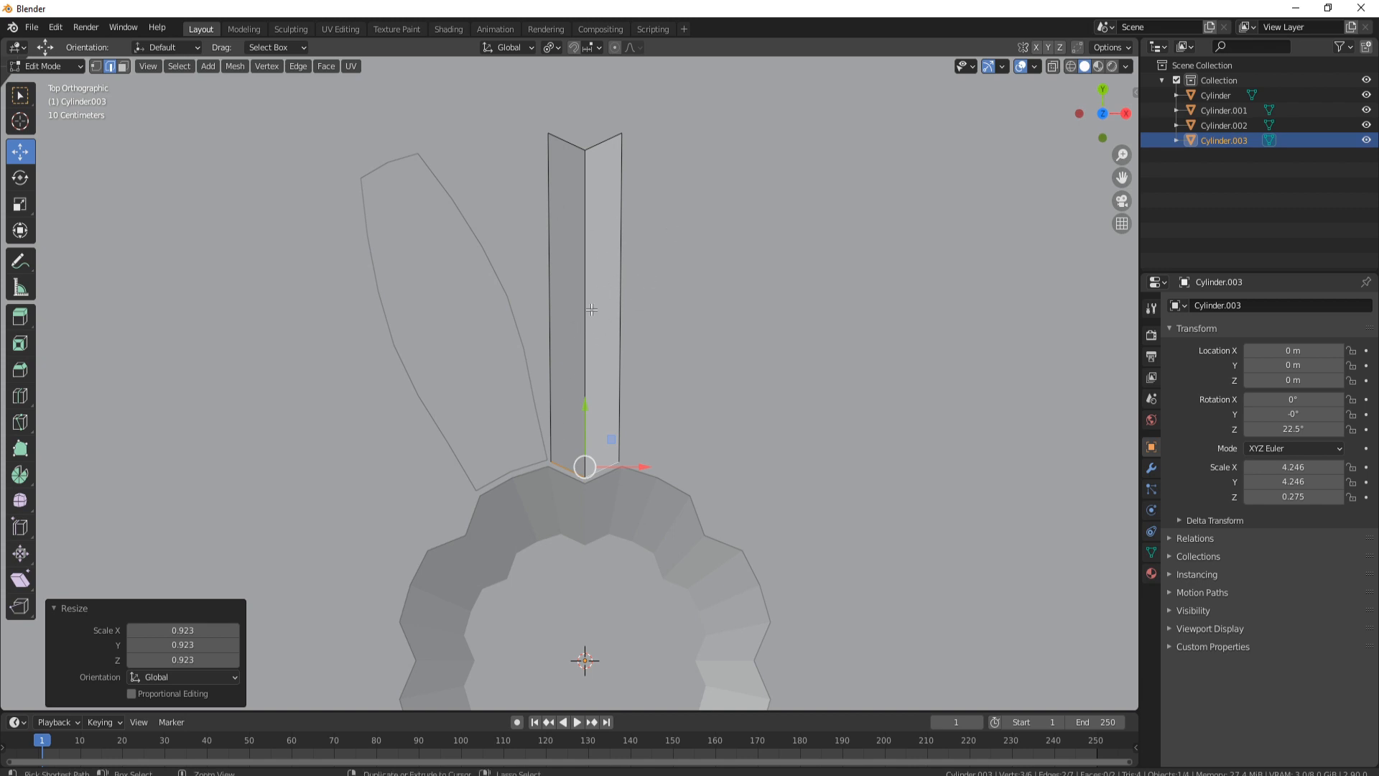
# Add five evenly spaced crosswise loop cuts along the new strip.
pyautogui.hotkey('ctrl', 'r')
pyautogui.scroll(4, 591, 308)
pyautogui.click(591, 309)
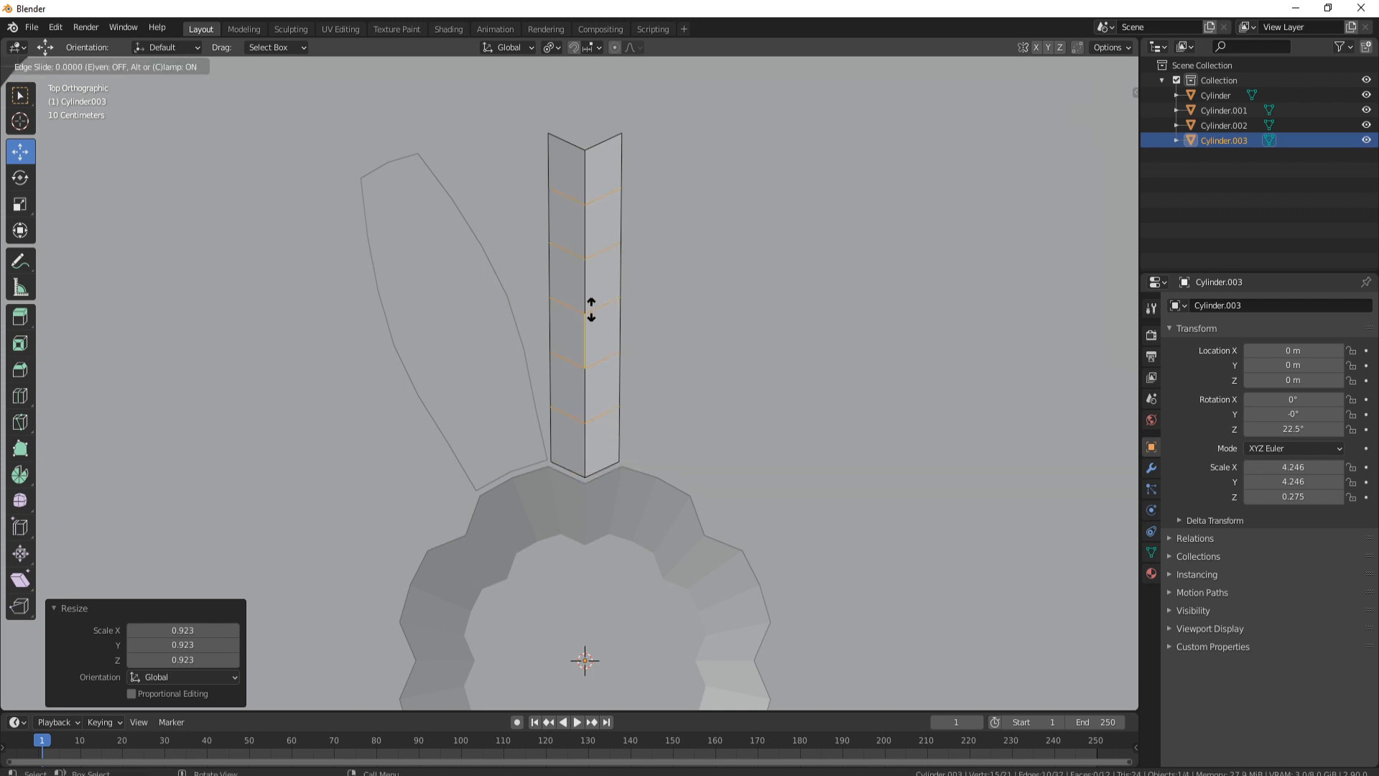
pyautogui.rightClick(591, 311)
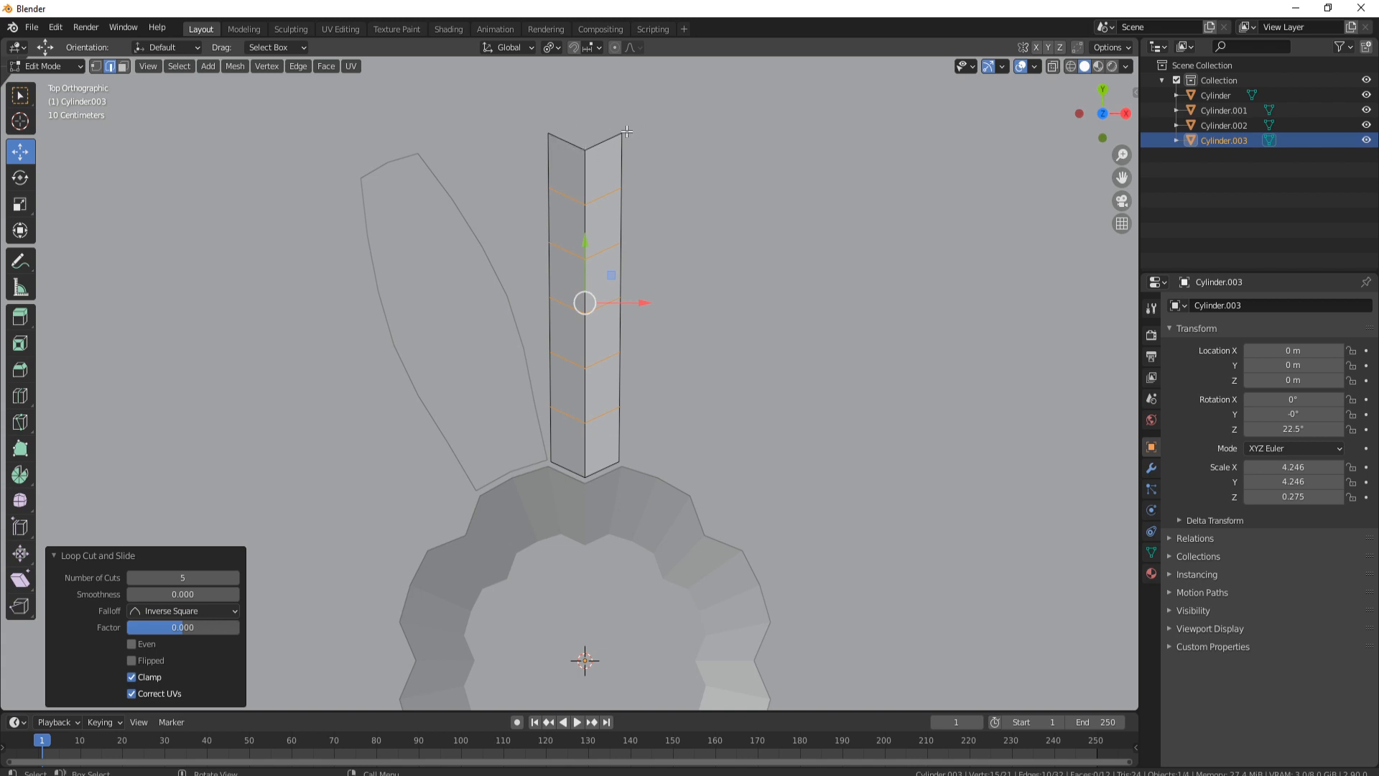
# Move the middle vertex of the strip's outer end about 0.205 m along Y to form an outward point.
pyautogui.click(96, 67)
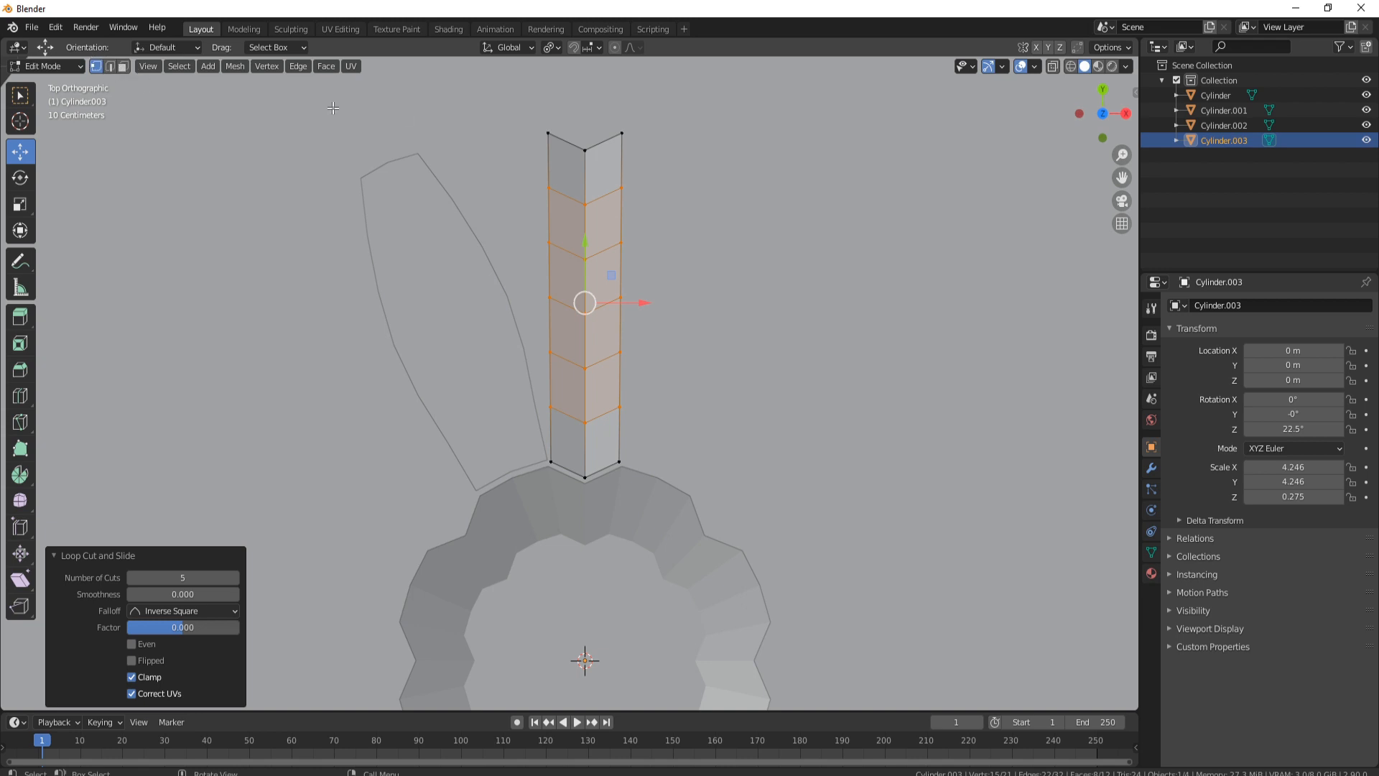
pyautogui.click(585, 150)
pyautogui.moveTo(585, 109); pyautogui.dragTo(588, 74)
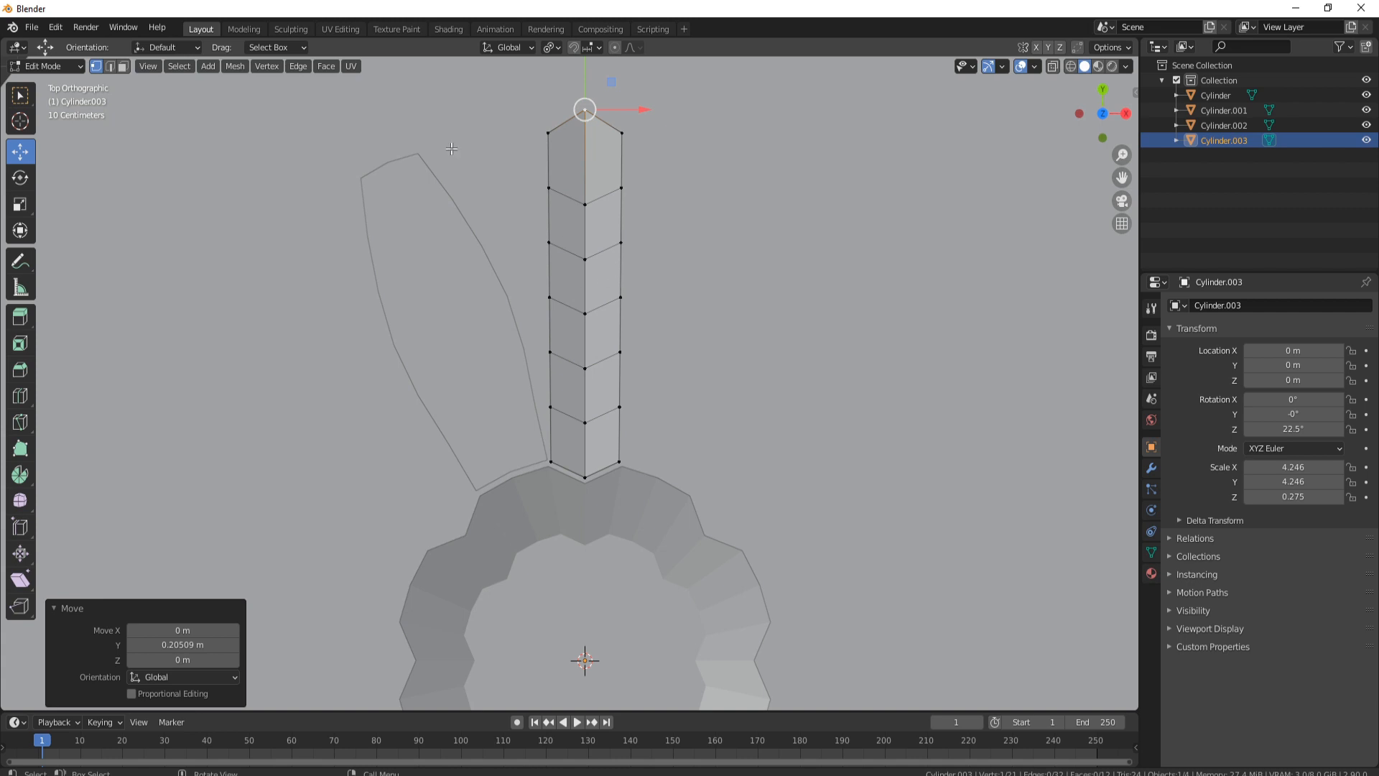
# Widen the strip's middle crosswise edges along X by about 1.614 with smooth proportional editing, proportional size about 0.91.
pyautogui.click(110, 66)
pyautogui.click(569, 302)
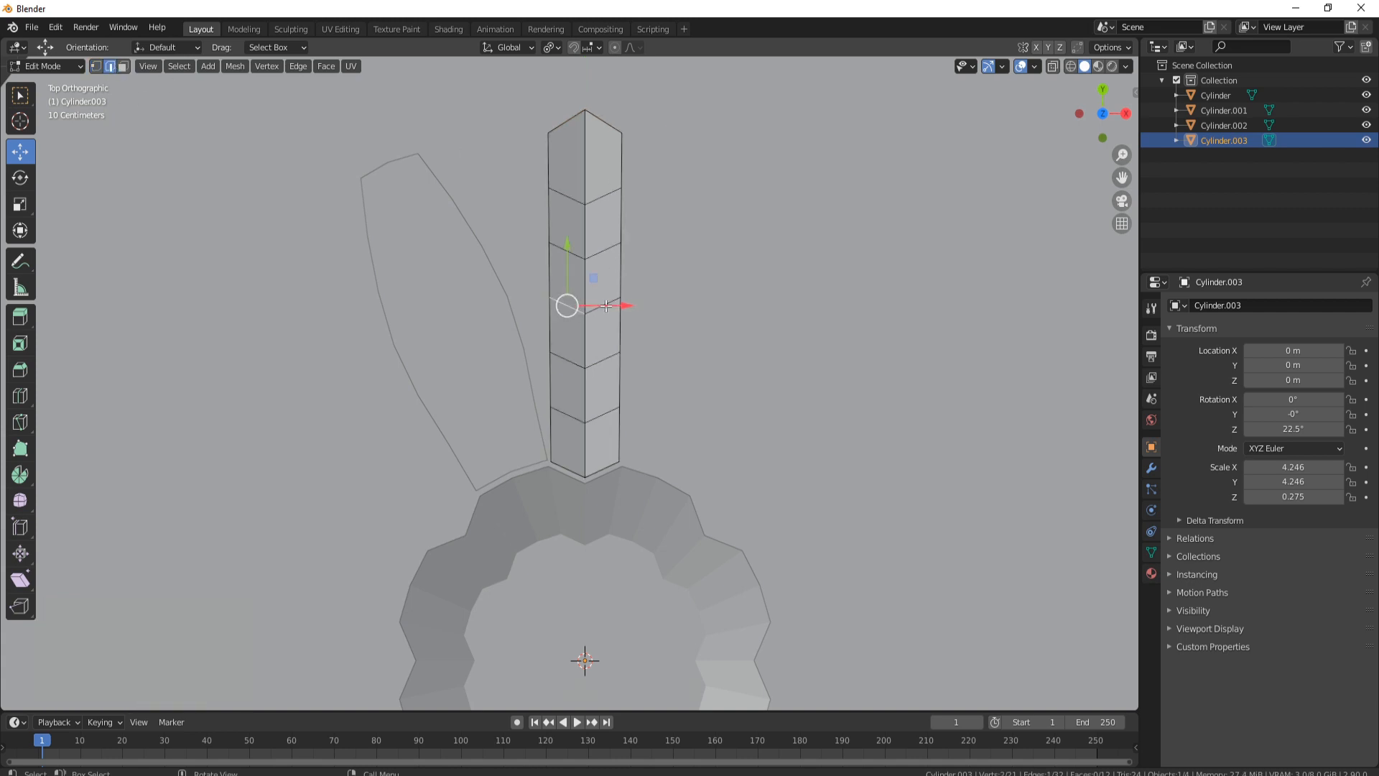
pyautogui.keyDown('shift'); pyautogui.click(606, 306); pyautogui.keyUp('shift')
pyautogui.press('s')
pyautogui.press('x')
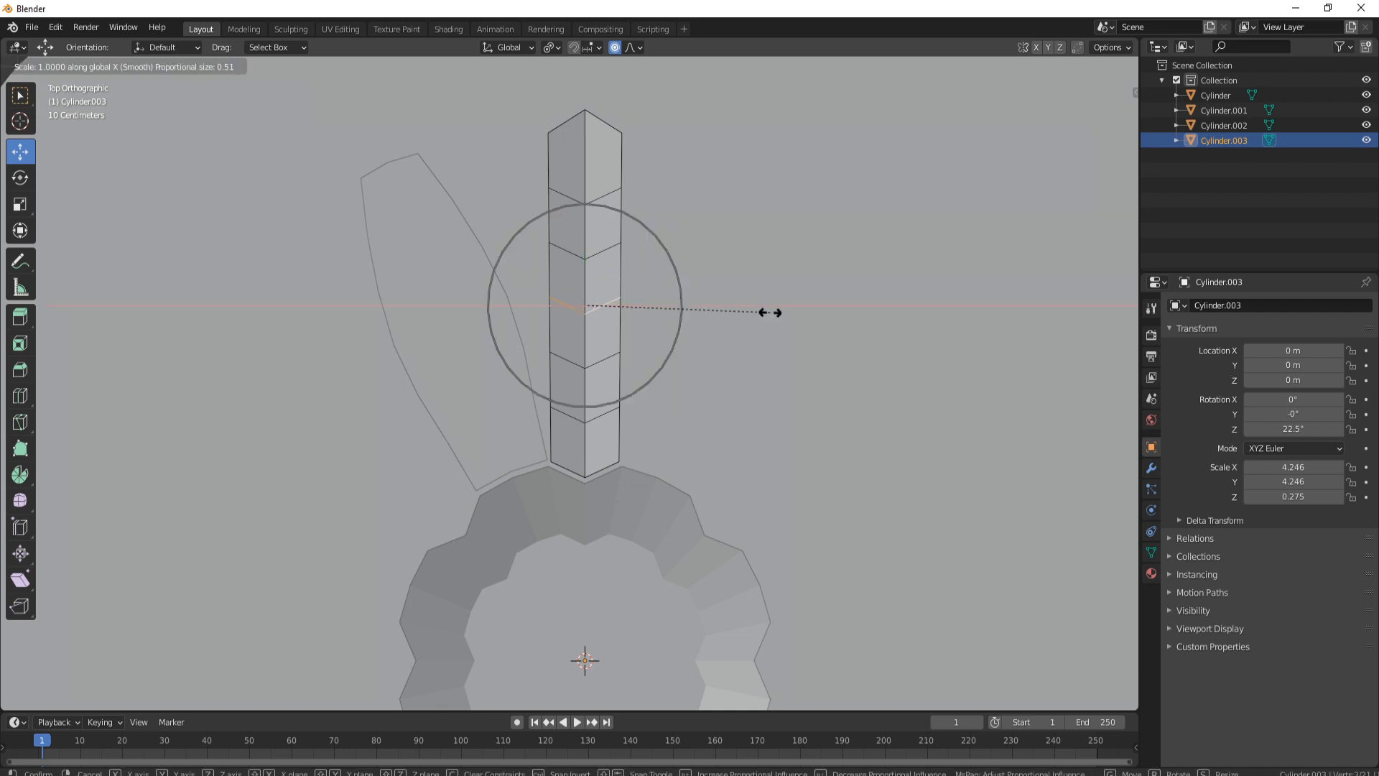
pyautogui.scroll(-6, 788, 314)
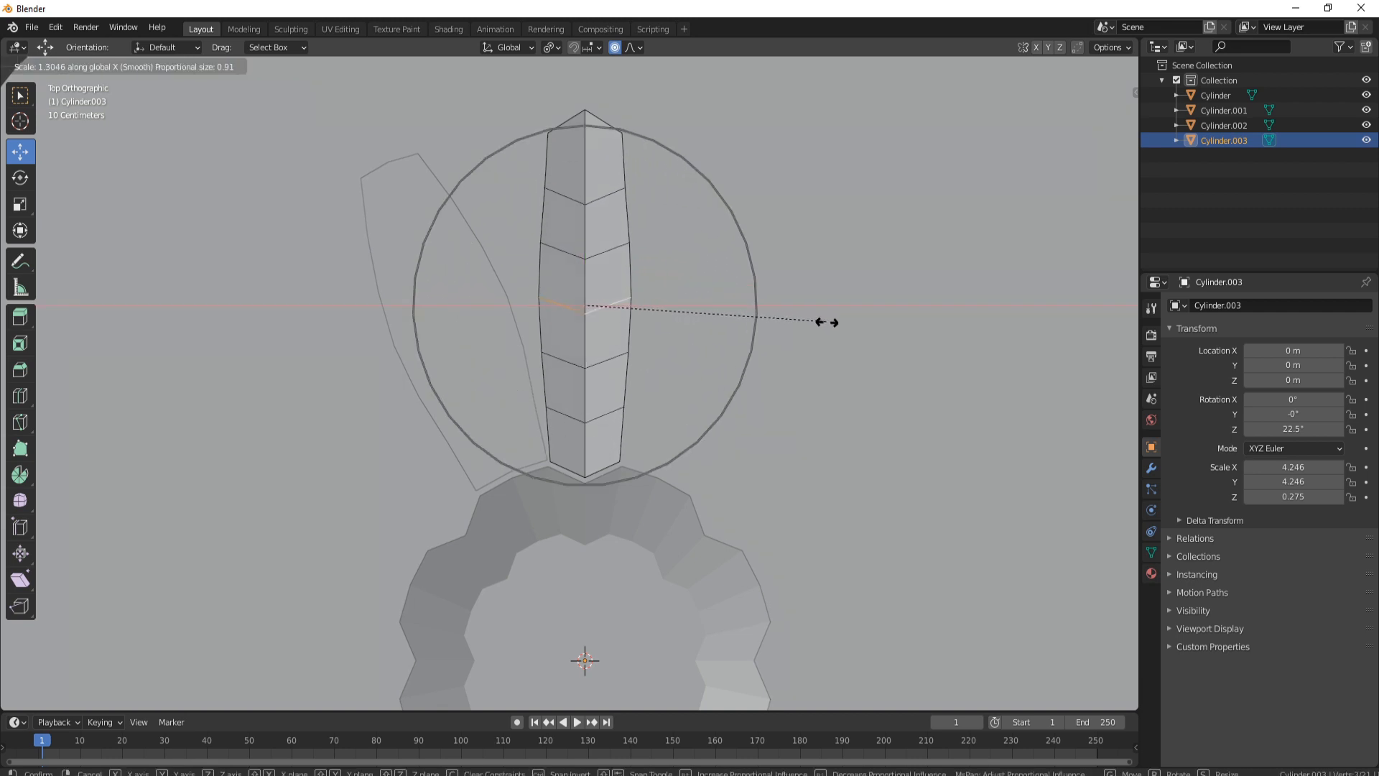
pyautogui.click(882, 332)
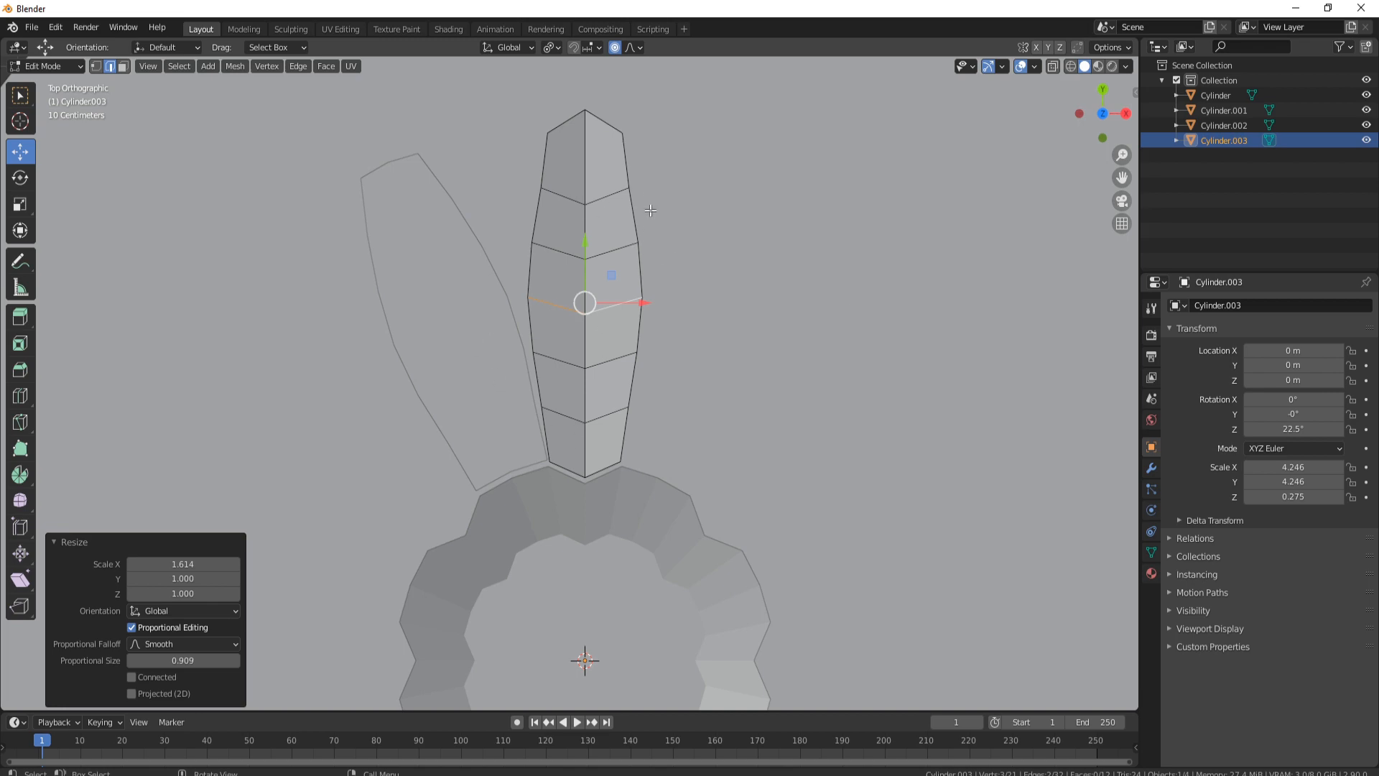
# Extrude the whole pointed strip about 0.235 m downward to give it thickness.
pyautogui.moveTo(678, 292); pyautogui.dragTo(441, 240, button='middle')
pyautogui.scroll(3, 551, 330)
pyautogui.moveTo(575, 336); pyautogui.dragTo(502, 301, button='middle')
pyautogui.moveTo(631, 348); pyautogui.dragTo(688, 343, button='middle')
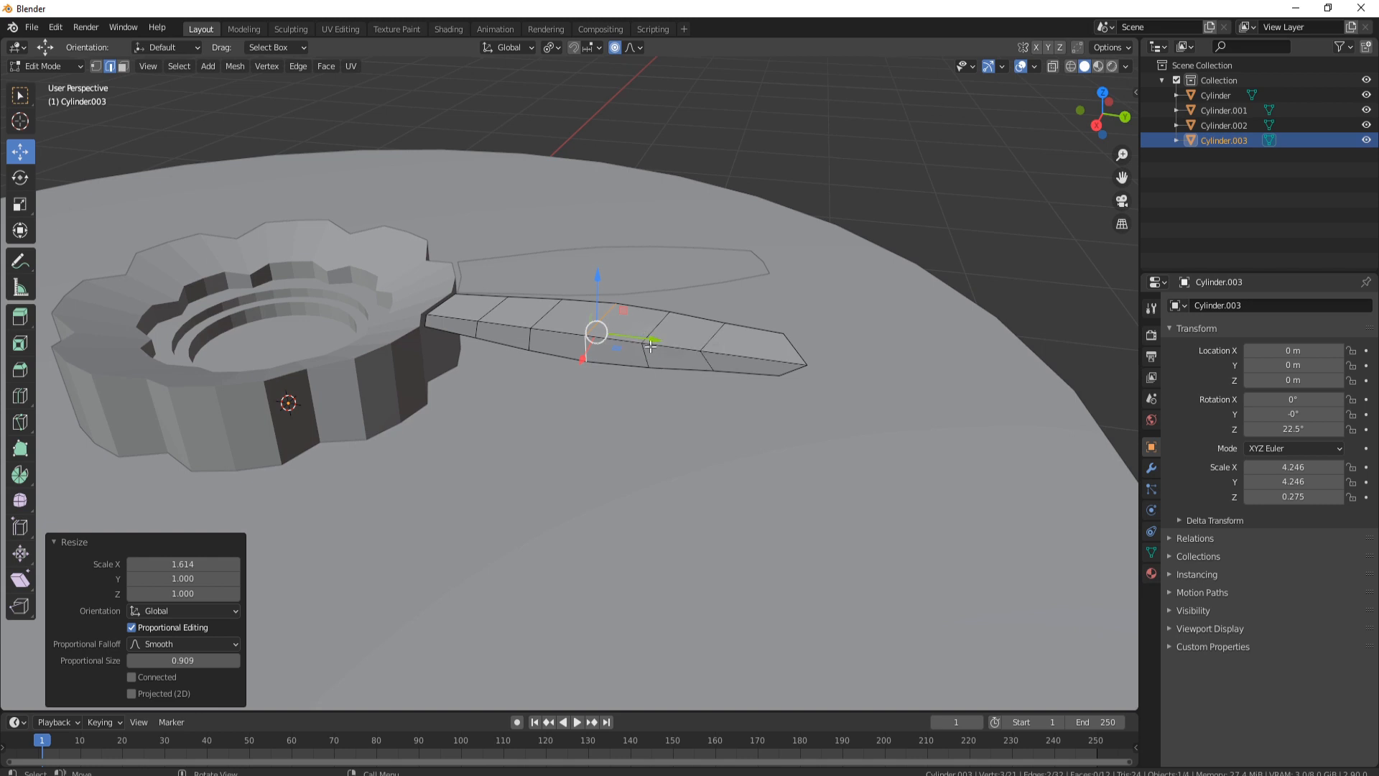
pyautogui.press('l')
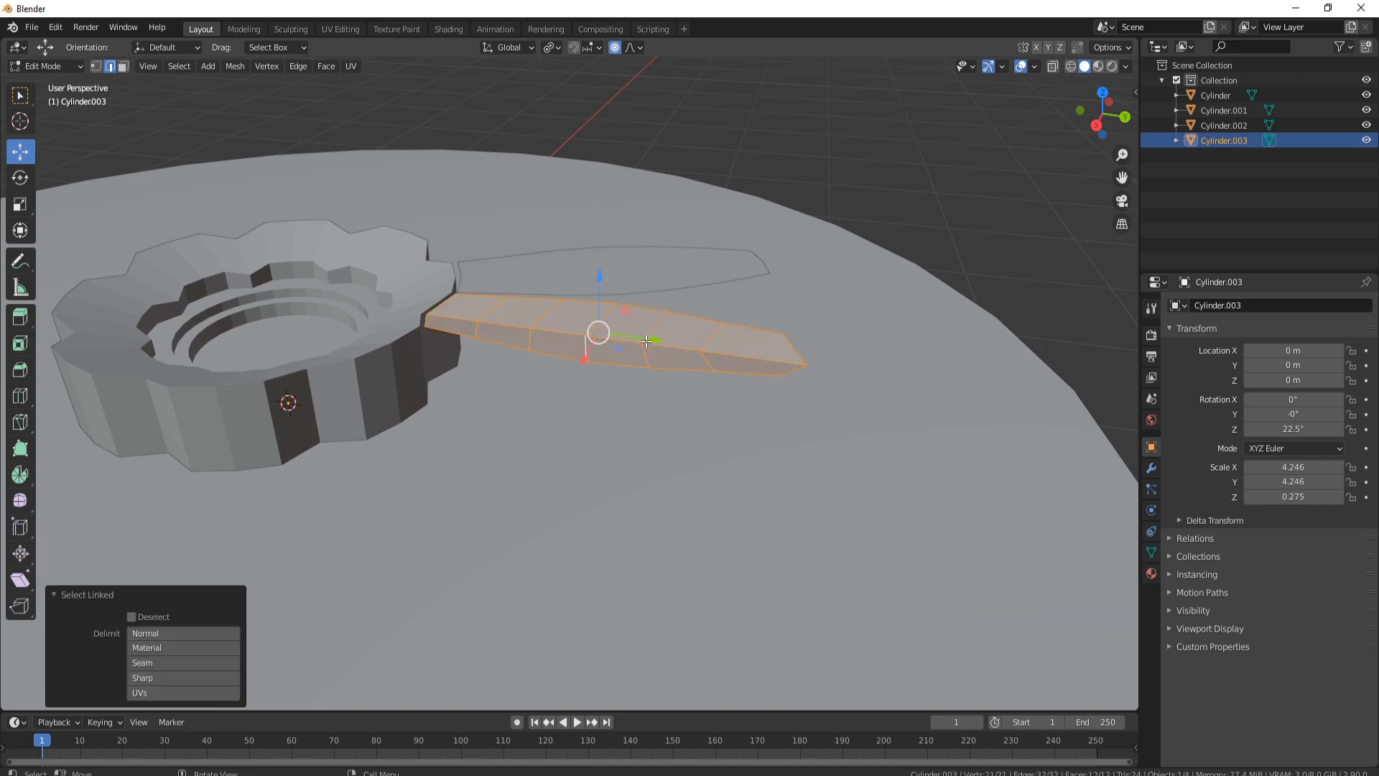
pyautogui.press('KP_3')
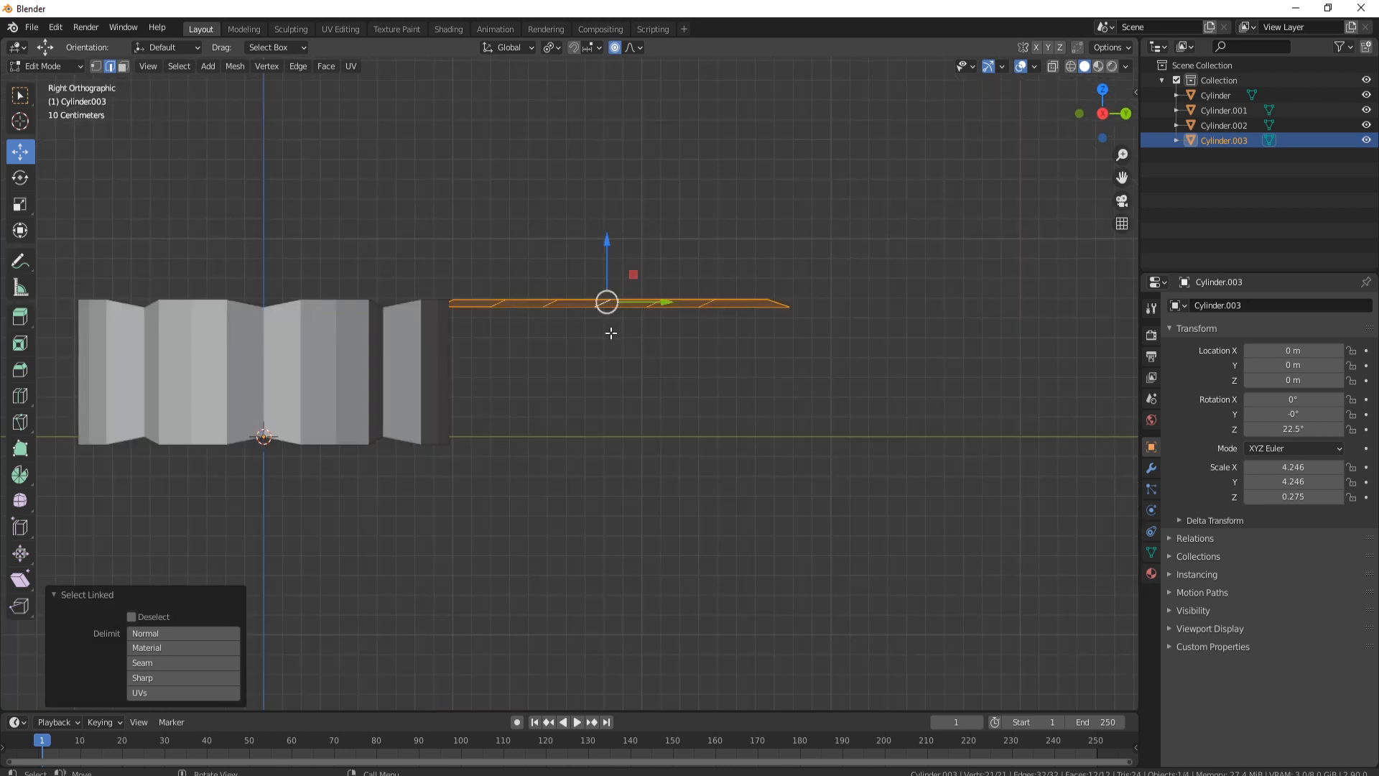
pyautogui.press('e')
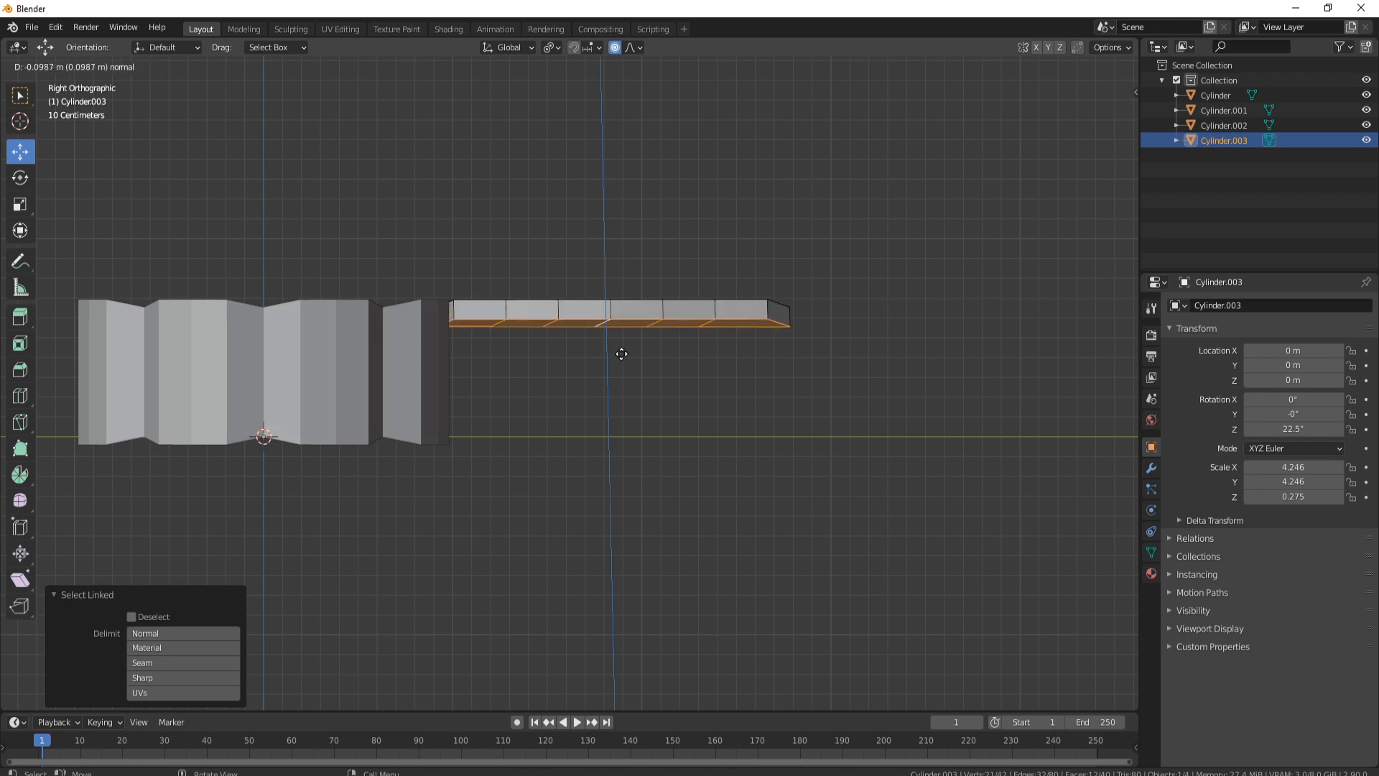
pyautogui.click(625, 379)
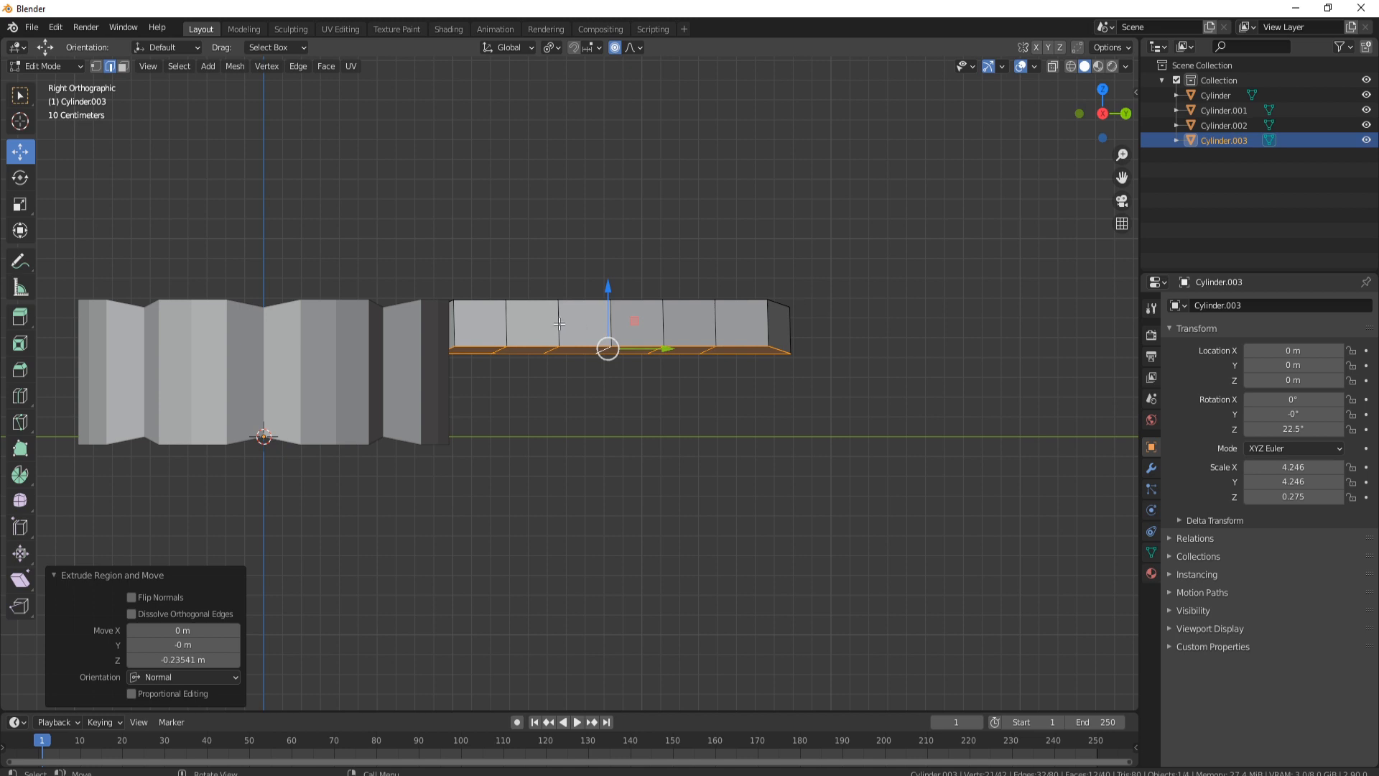
# Bisect the entire extruded strip with a near-horizontal cut through its upper part in the side view.
pyautogui.press('l')
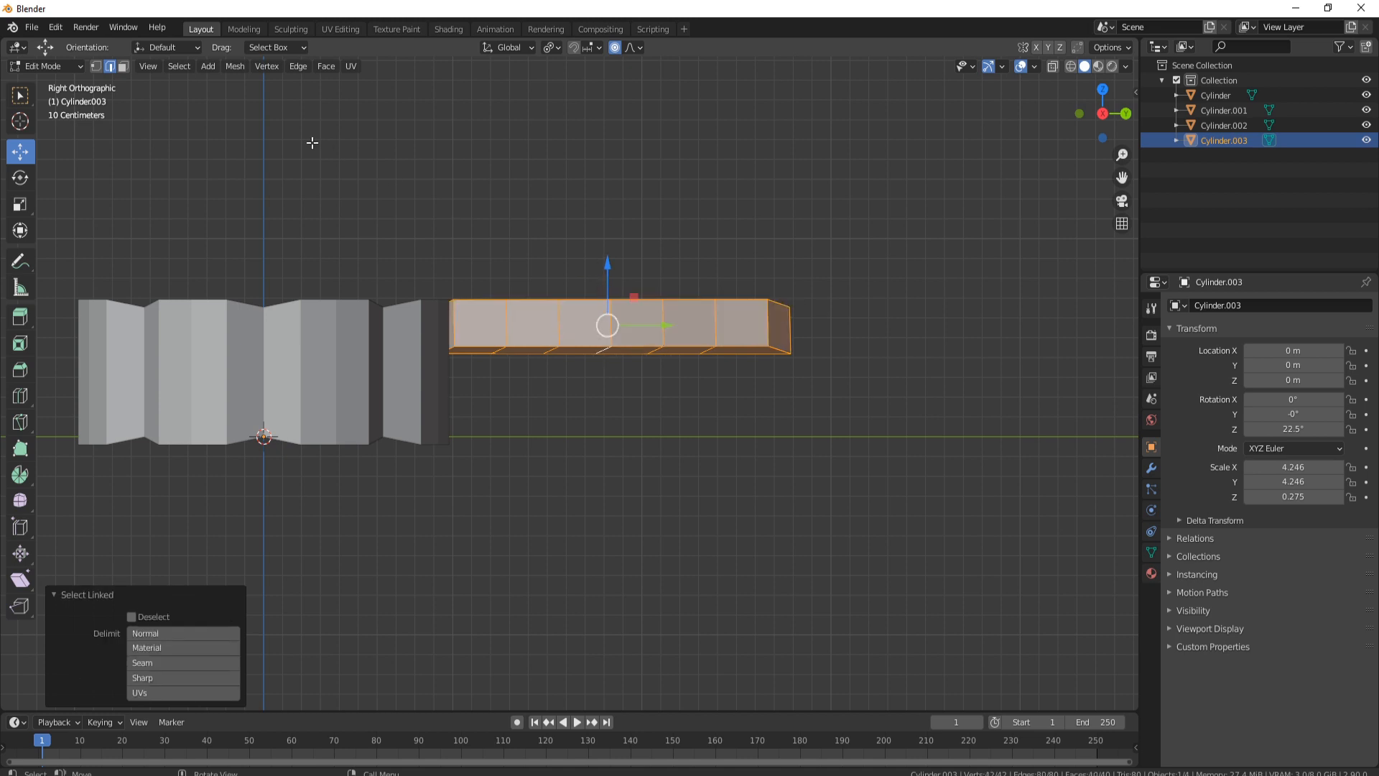
pyautogui.click(235, 67)
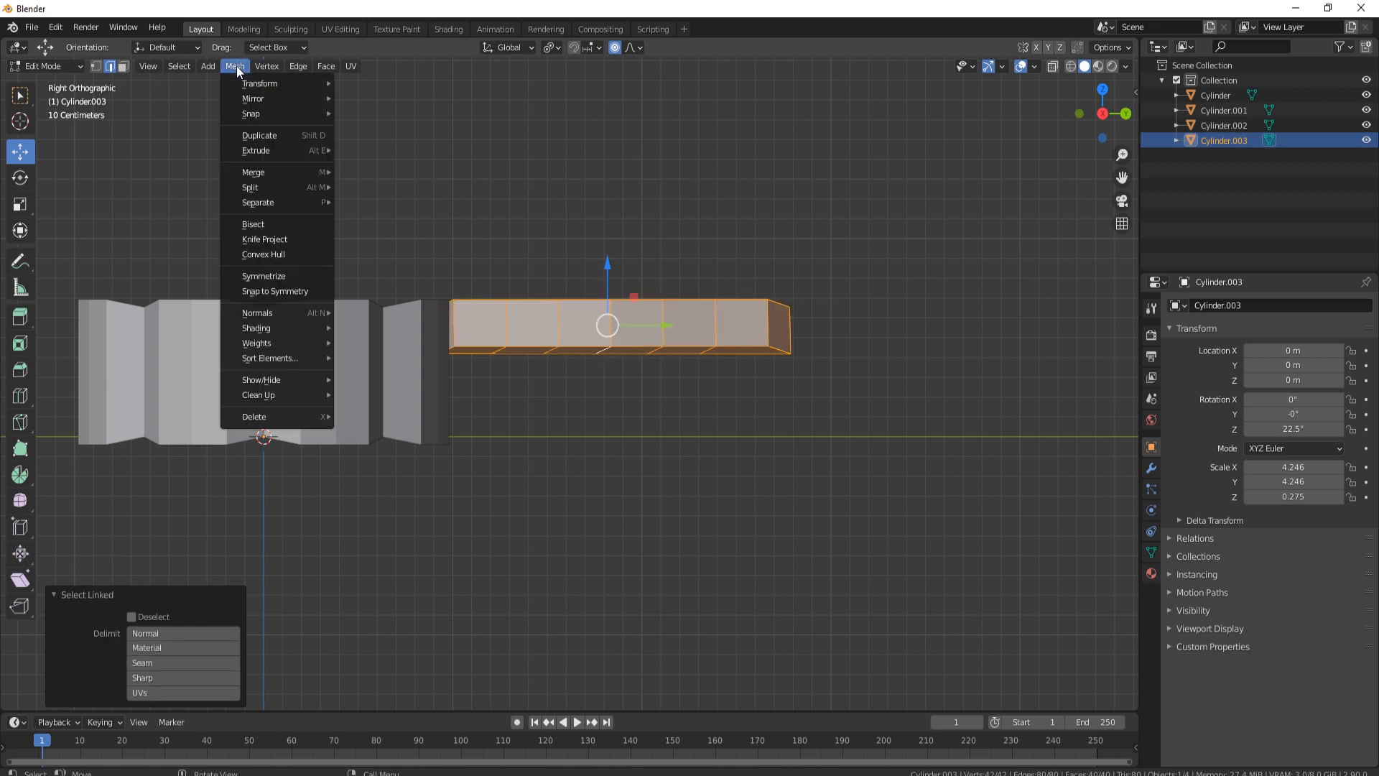
pyautogui.click(266, 226)
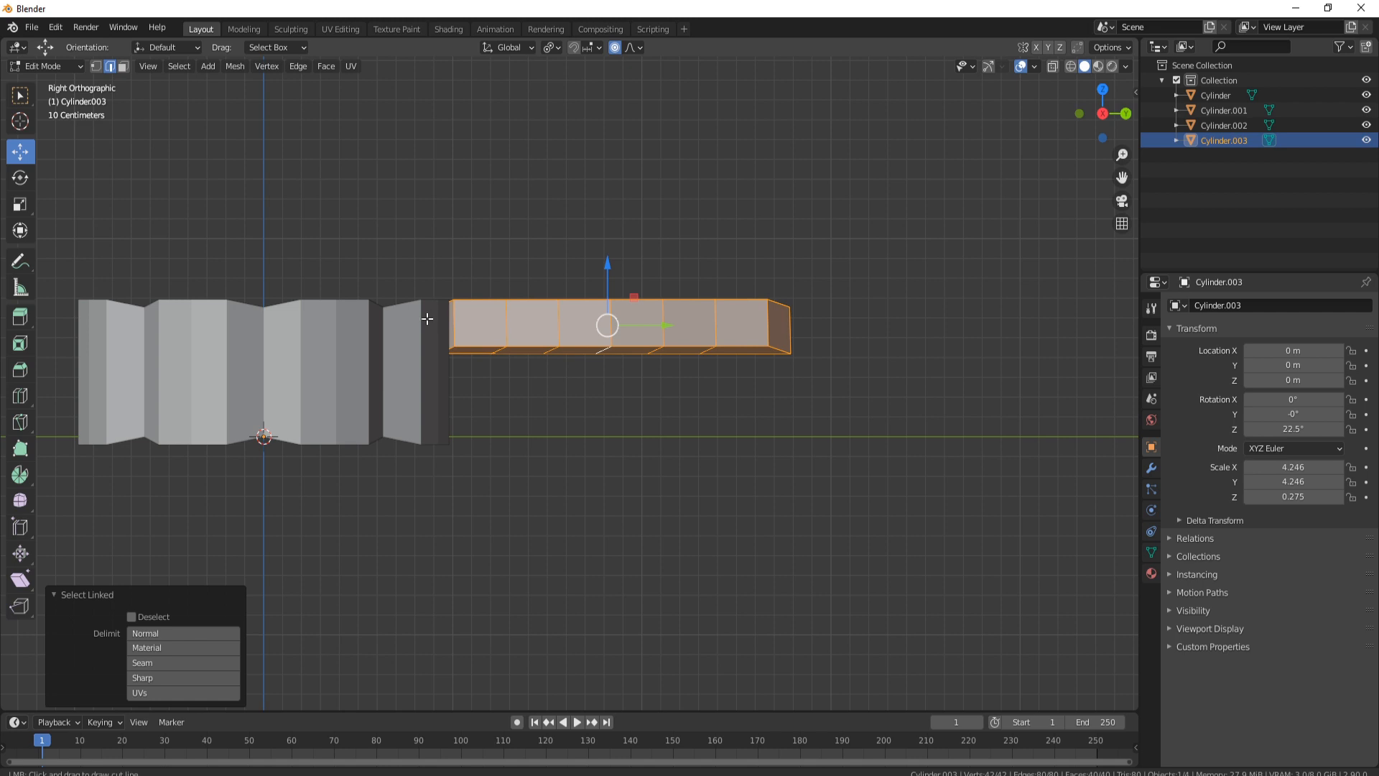
pyautogui.moveTo(427, 318); pyautogui.dragTo(950, 320)
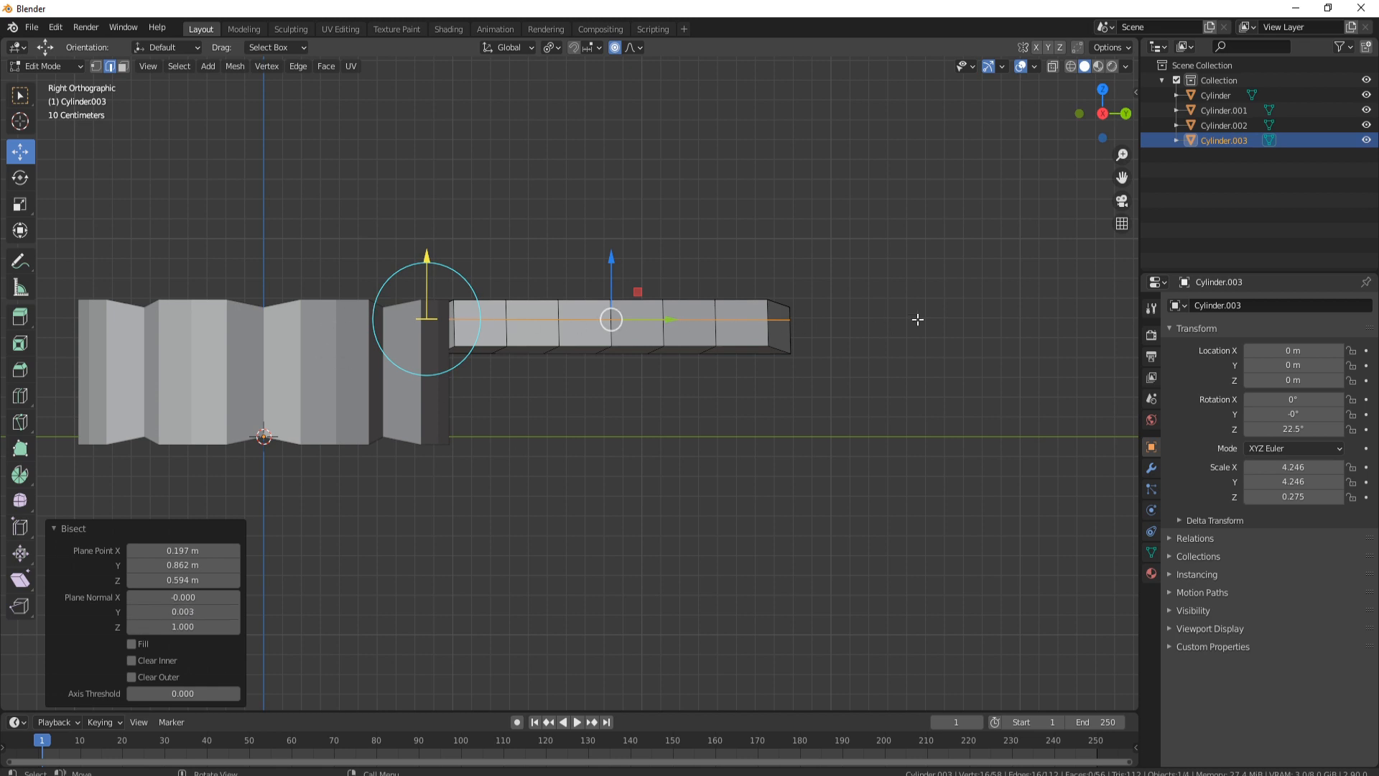
# Set the bisect's plane normal Y to 0, clear the outer side, and fill the cut with a flat face.
pyautogui.click(191, 611)
pyautogui.write('0')
pyautogui.press('Return')
pyautogui.click(131, 660)
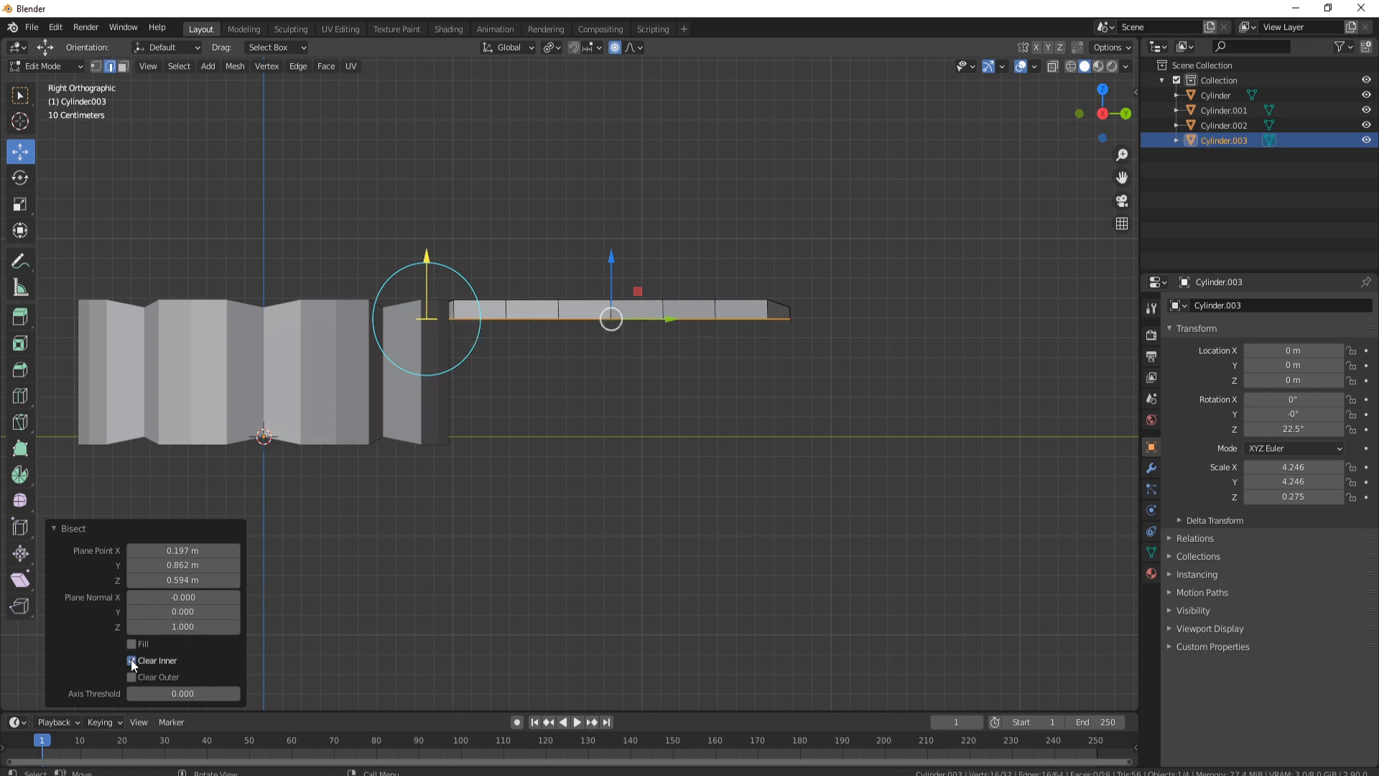
pyautogui.click(132, 677)
pyautogui.click(131, 660)
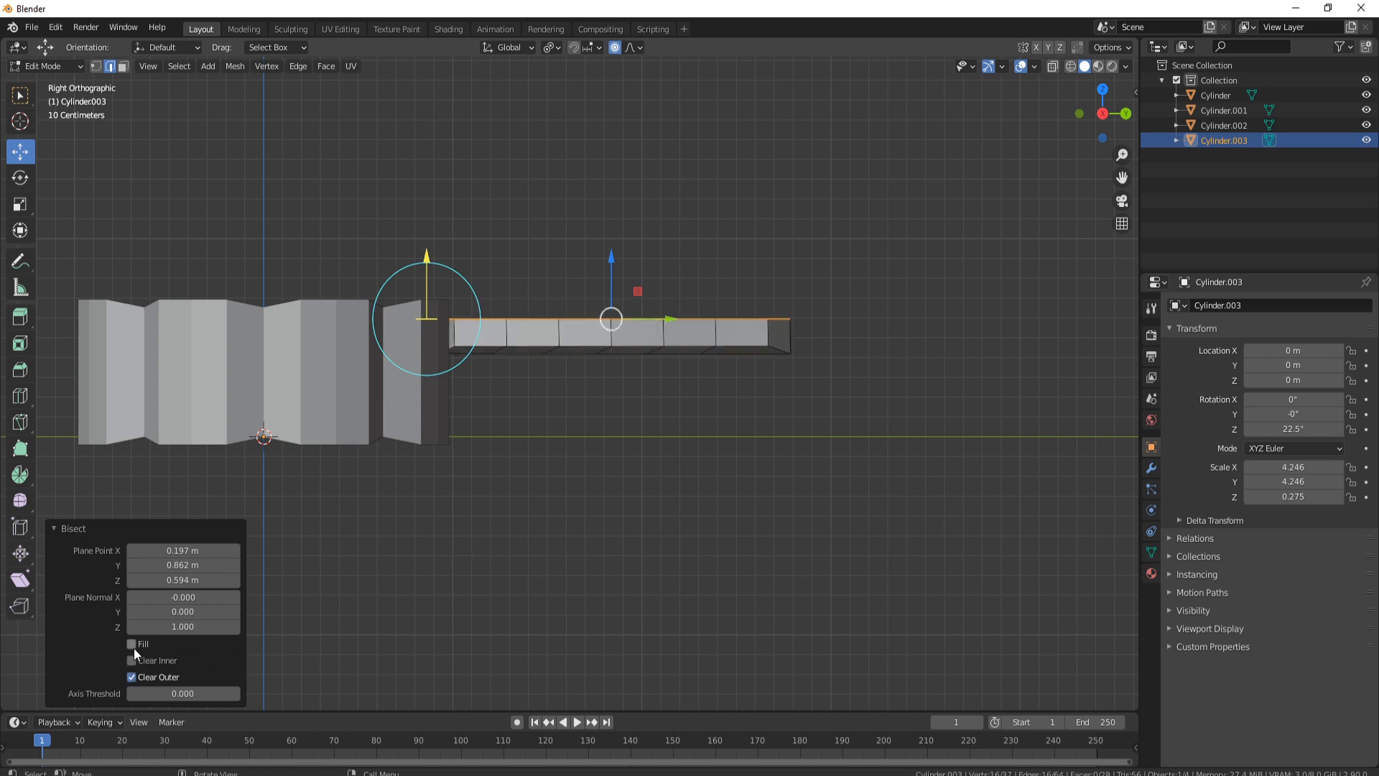
pyautogui.click(132, 643)
pyautogui.moveTo(374, 567); pyautogui.dragTo(675, 474, button='middle')
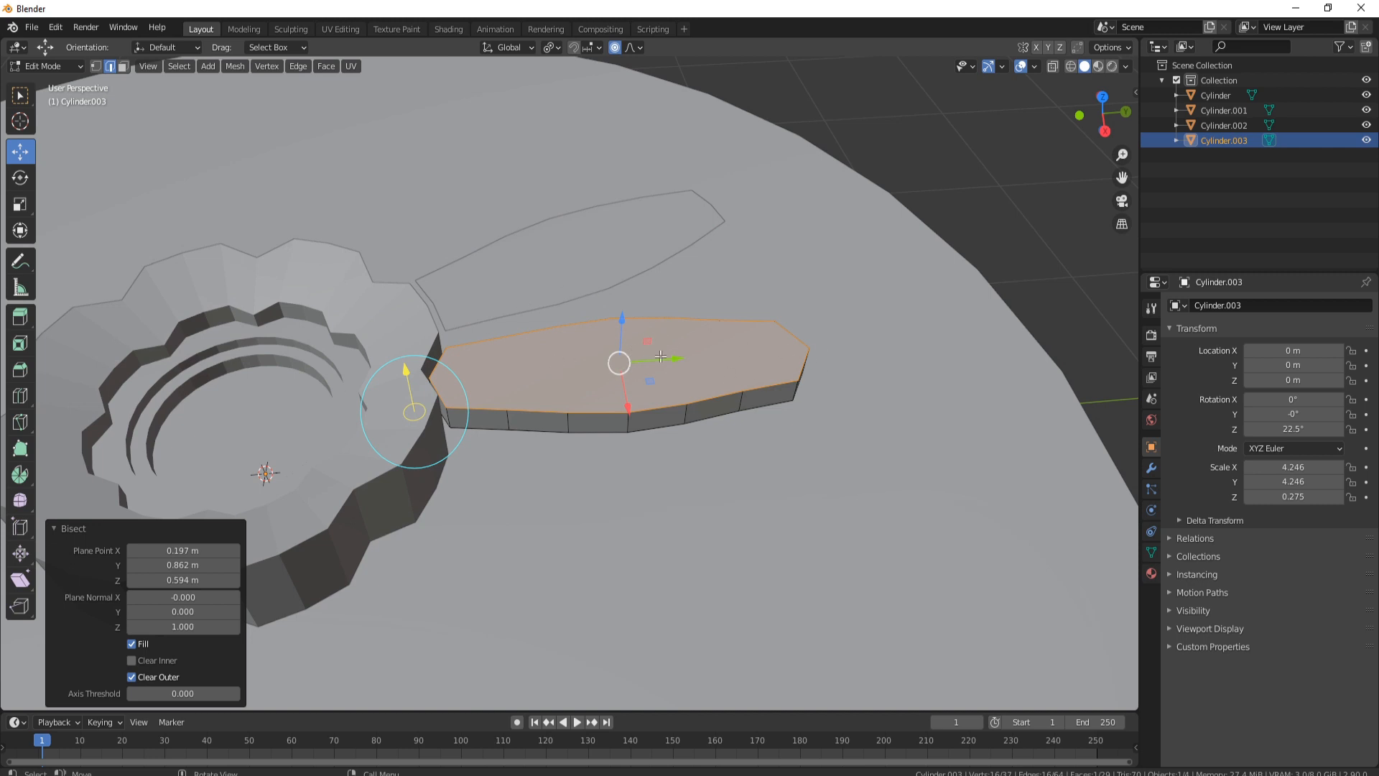
pyautogui.moveTo(679, 390); pyautogui.dragTo(635, 340, button='middle')
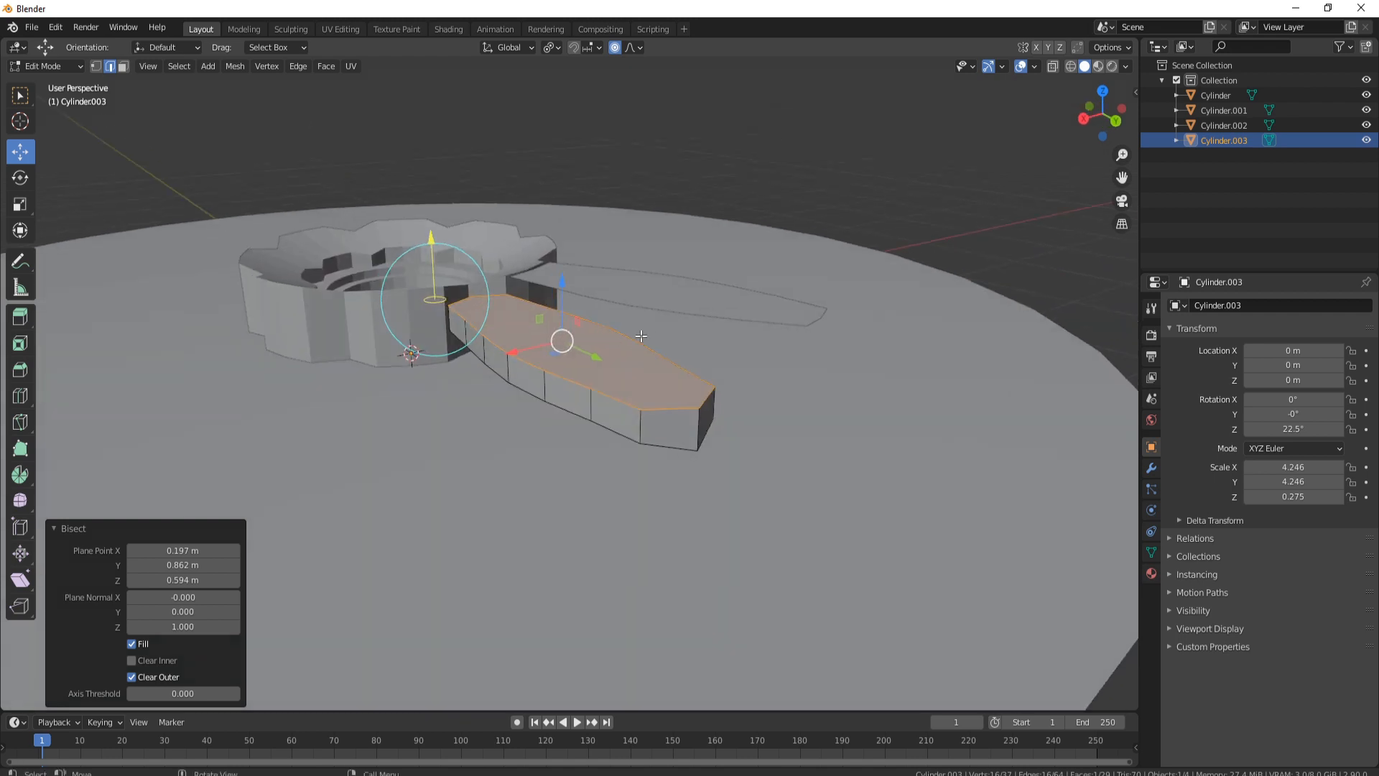
# Turn off proportional editing, duplicate the filled flat face in place, and raise the copy about 0.061 m along Z.
pyautogui.click(616, 50)
pyautogui.hotkey('ctrl', '`')
pyautogui.hotkey('ctrl', '`')
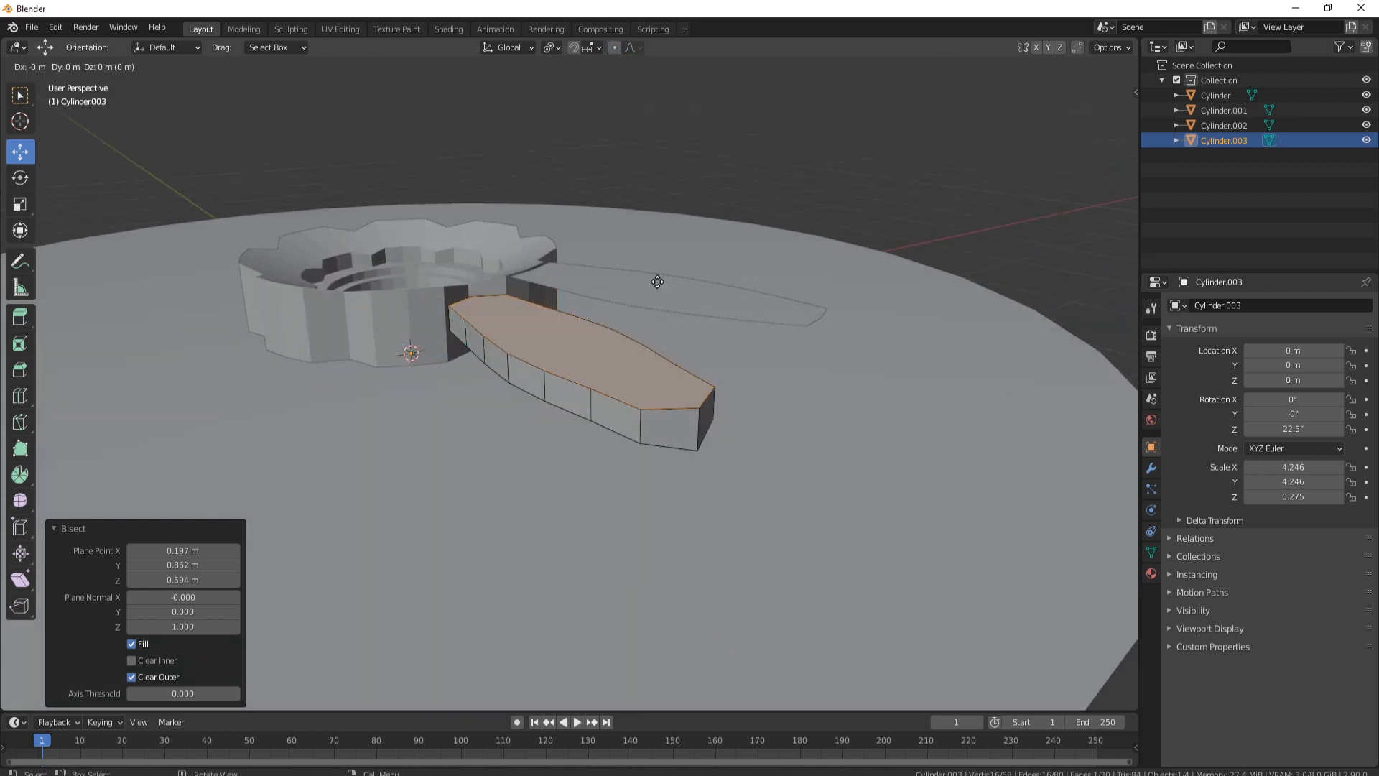
pyautogui.hotkey('shift', 'd')
pyautogui.press('Escape')
pyautogui.press('KP_3')
pyautogui.moveTo(606, 266); pyautogui.dragTo(612, 252)
pyautogui.moveTo(613, 252); pyautogui.dragTo(668, 257, button='middle')
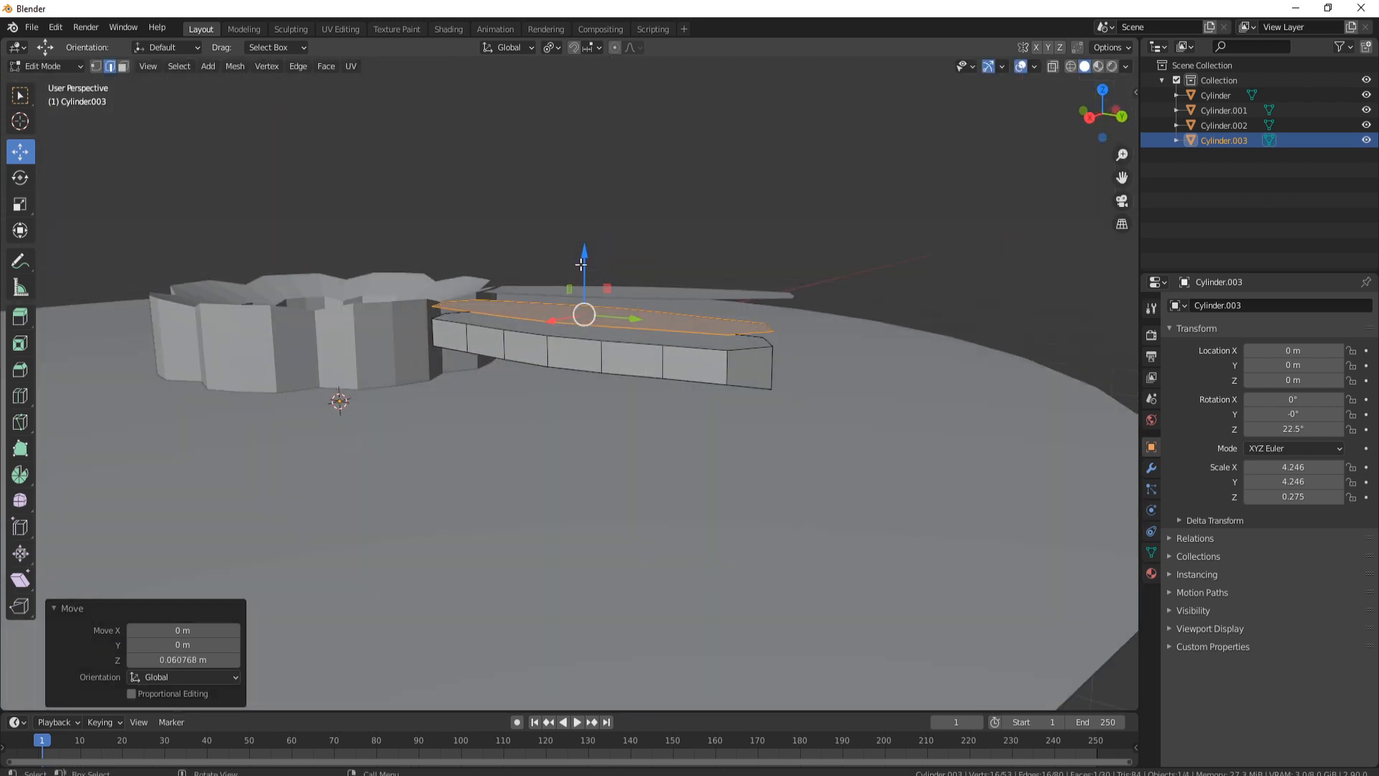
# Raise the duplicated face about 0.037 m more along Z to align with the ring's top, using wireframe shading.
pyautogui.press('KP_3')
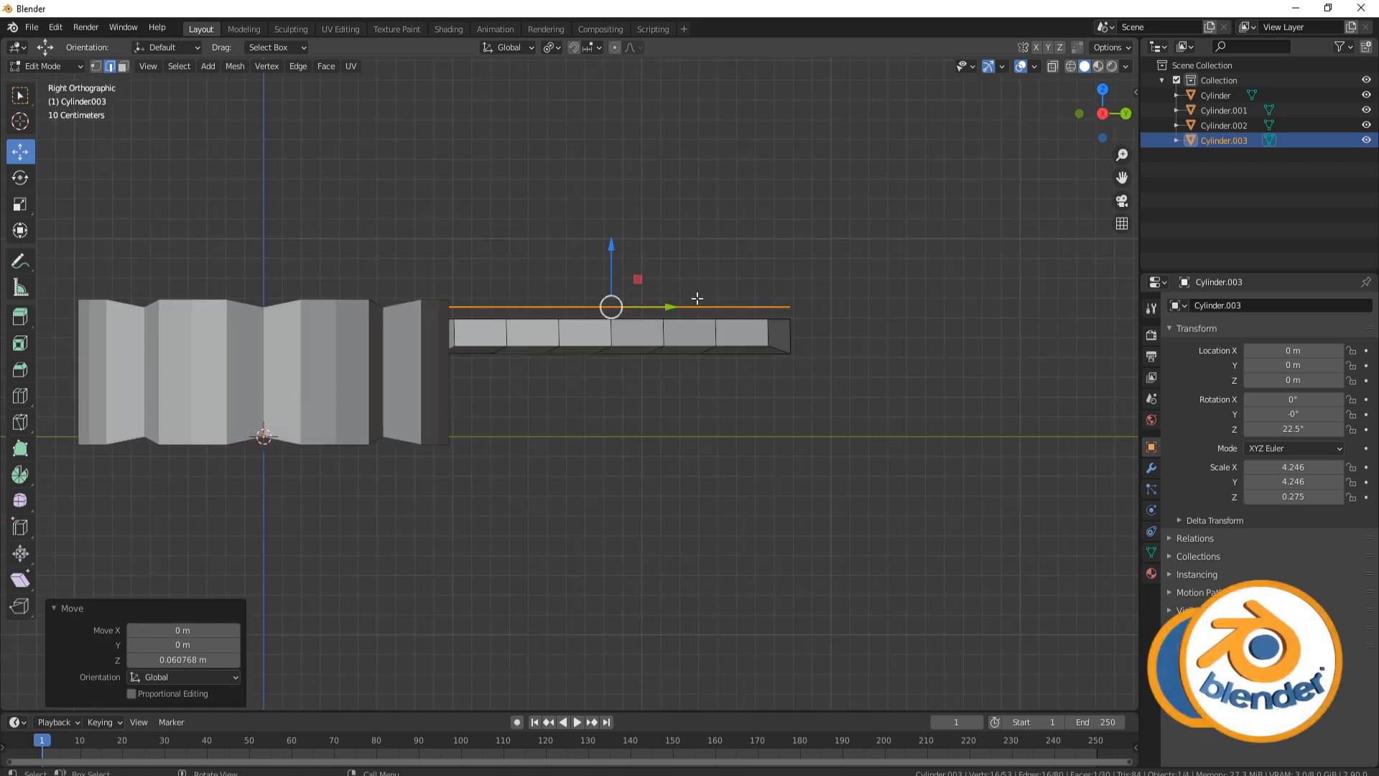
pyautogui.press('z')
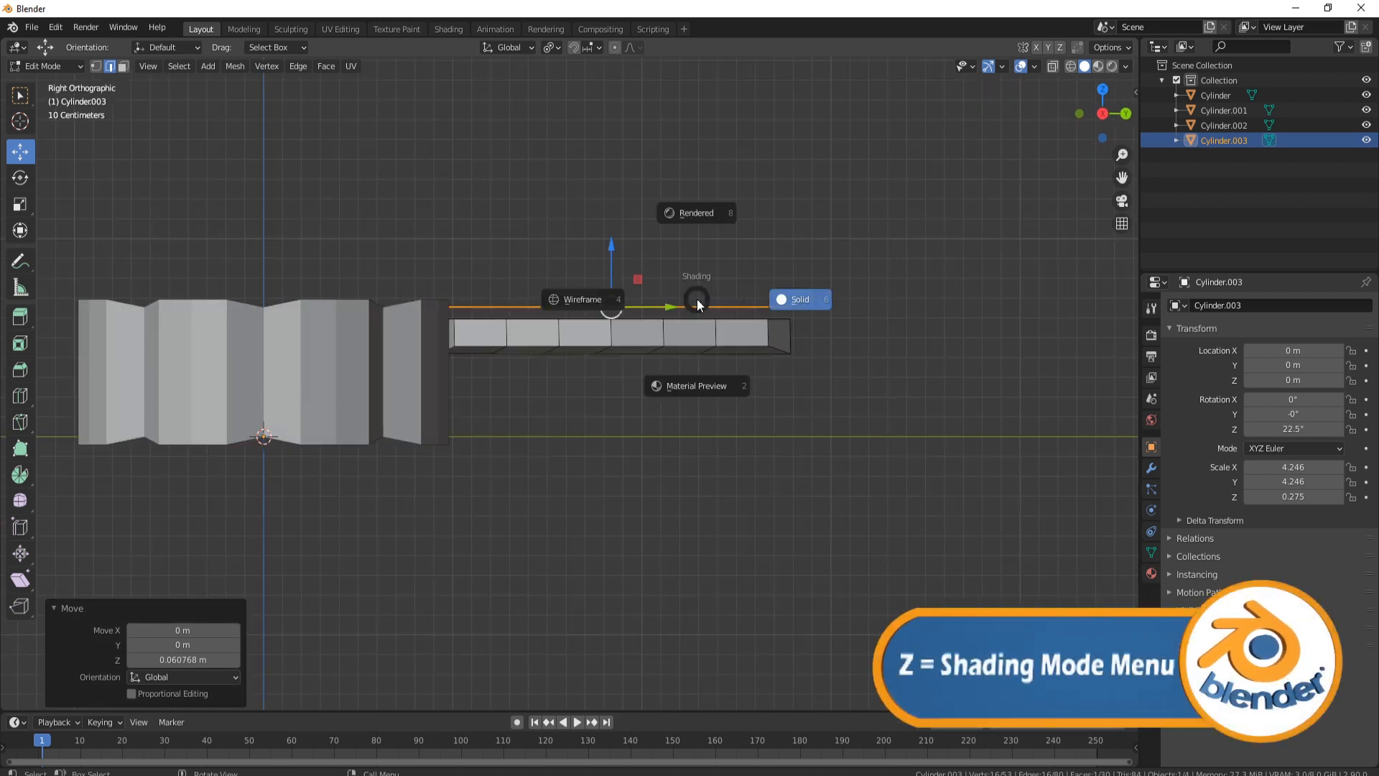
pyautogui.click(587, 303)
pyautogui.scroll(4, 587, 304)
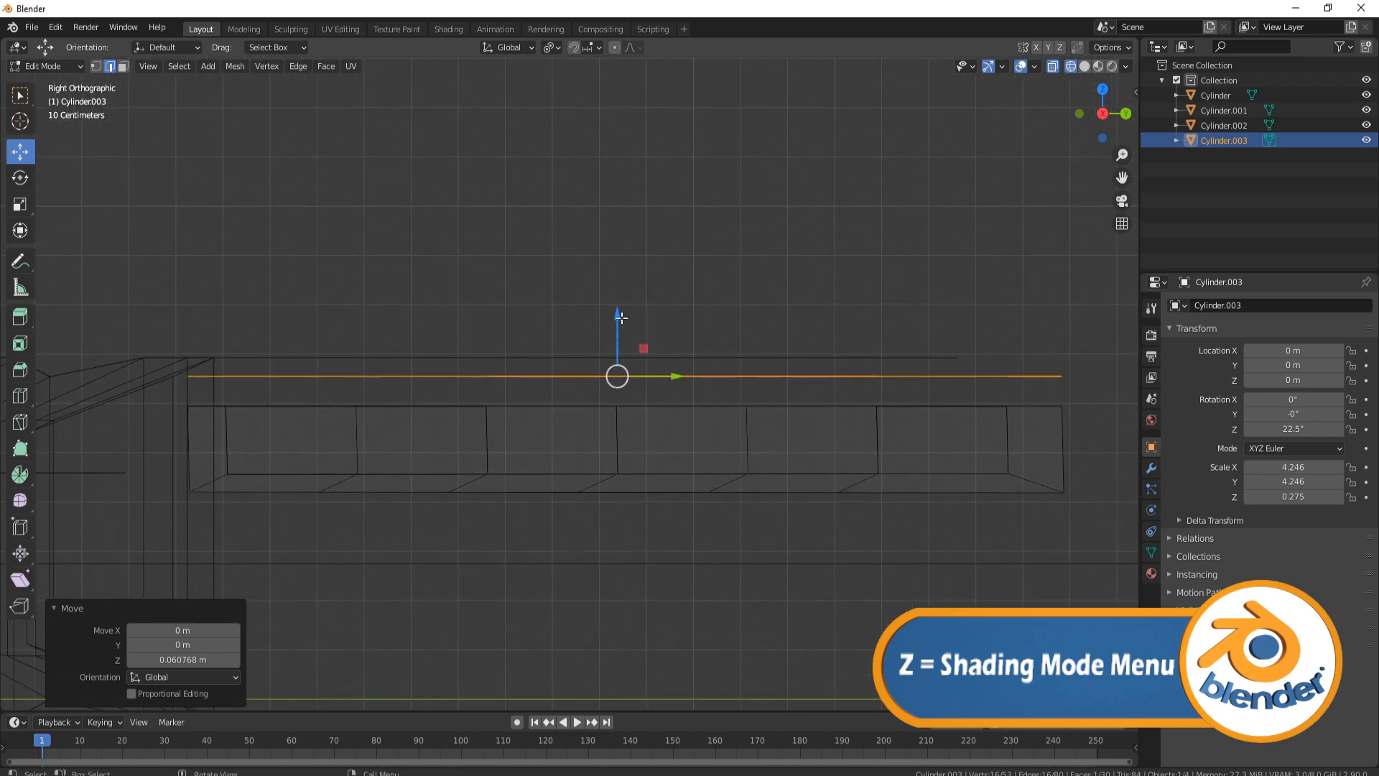
pyautogui.moveTo(624, 316); pyautogui.dragTo(622, 299)
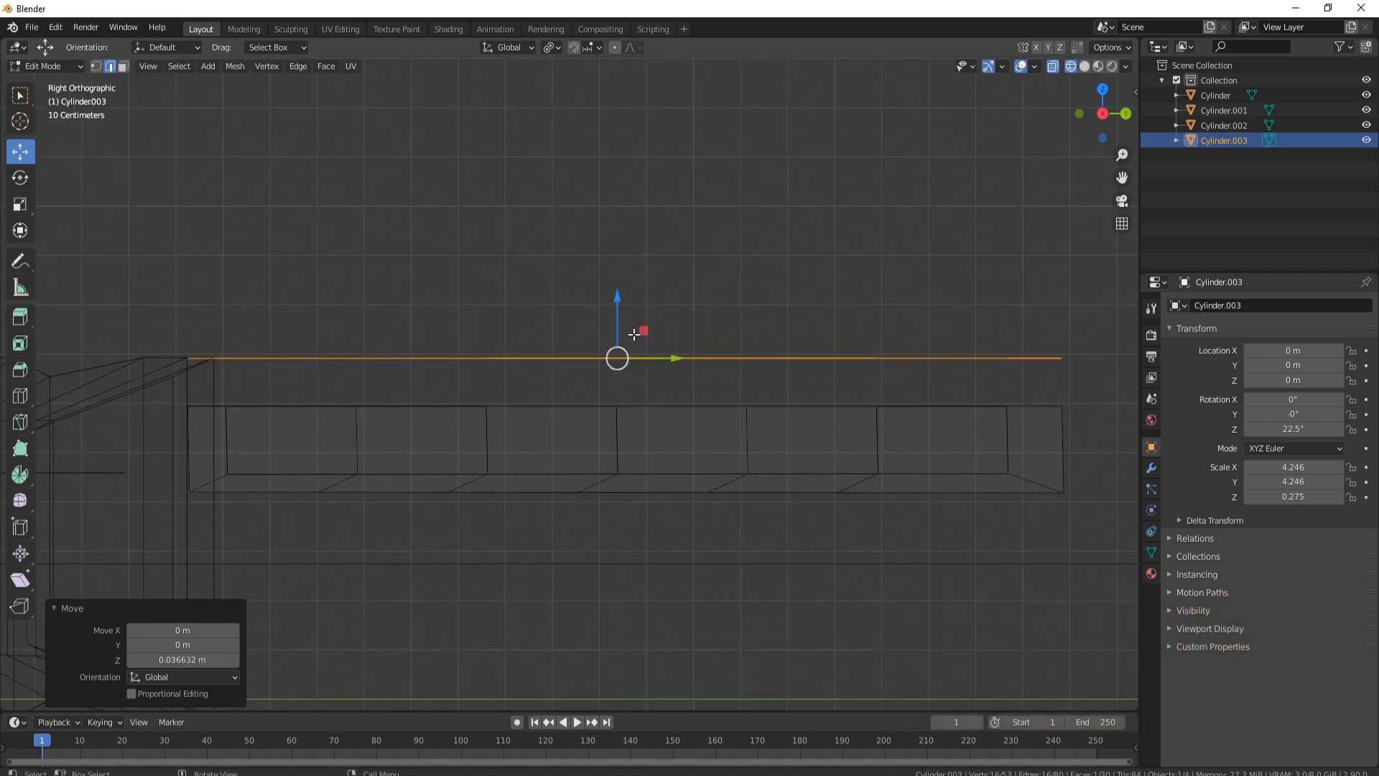
pyautogui.scroll(-2, 723, 334)
pyautogui.scroll(-2, 723, 334)
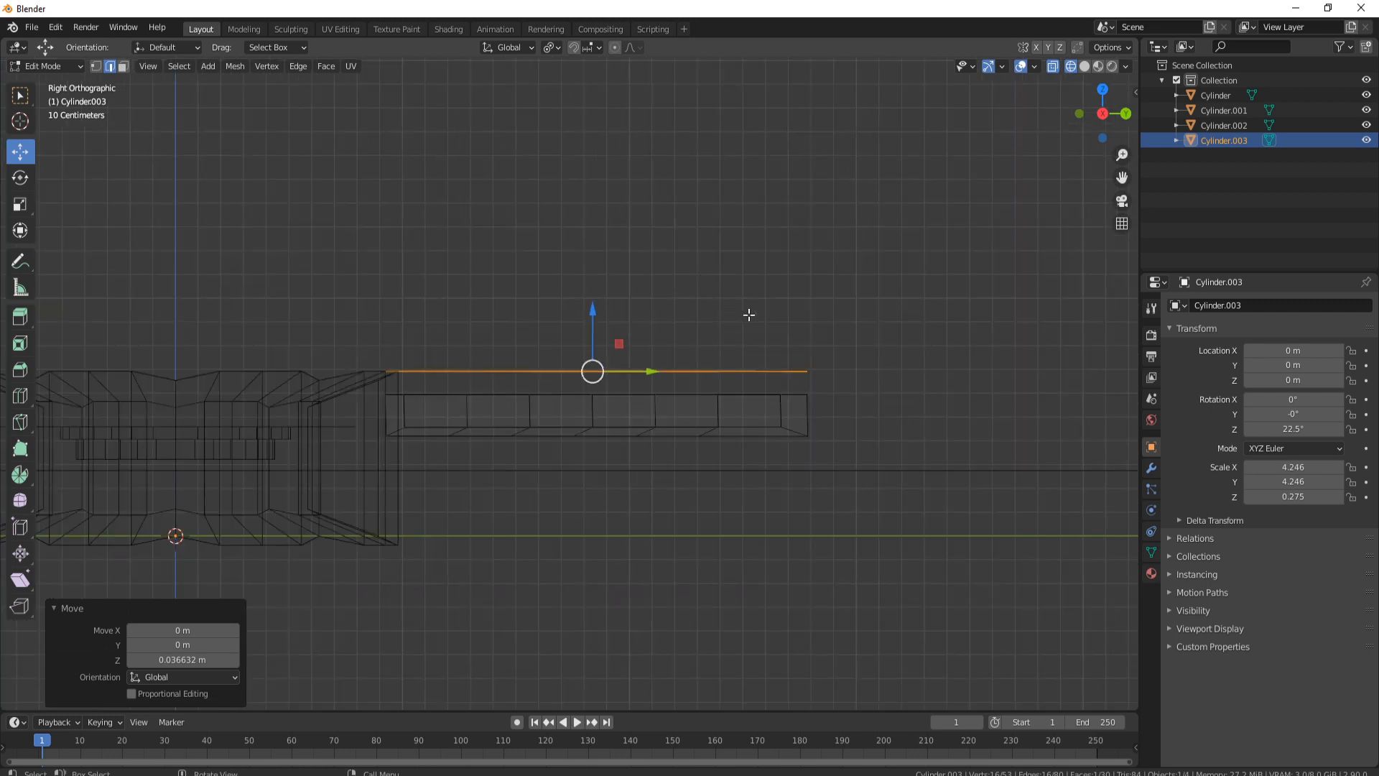
pyautogui.press('z')
pyautogui.click(856, 315)
pyautogui.moveTo(822, 287); pyautogui.dragTo(681, 467, button='middle')
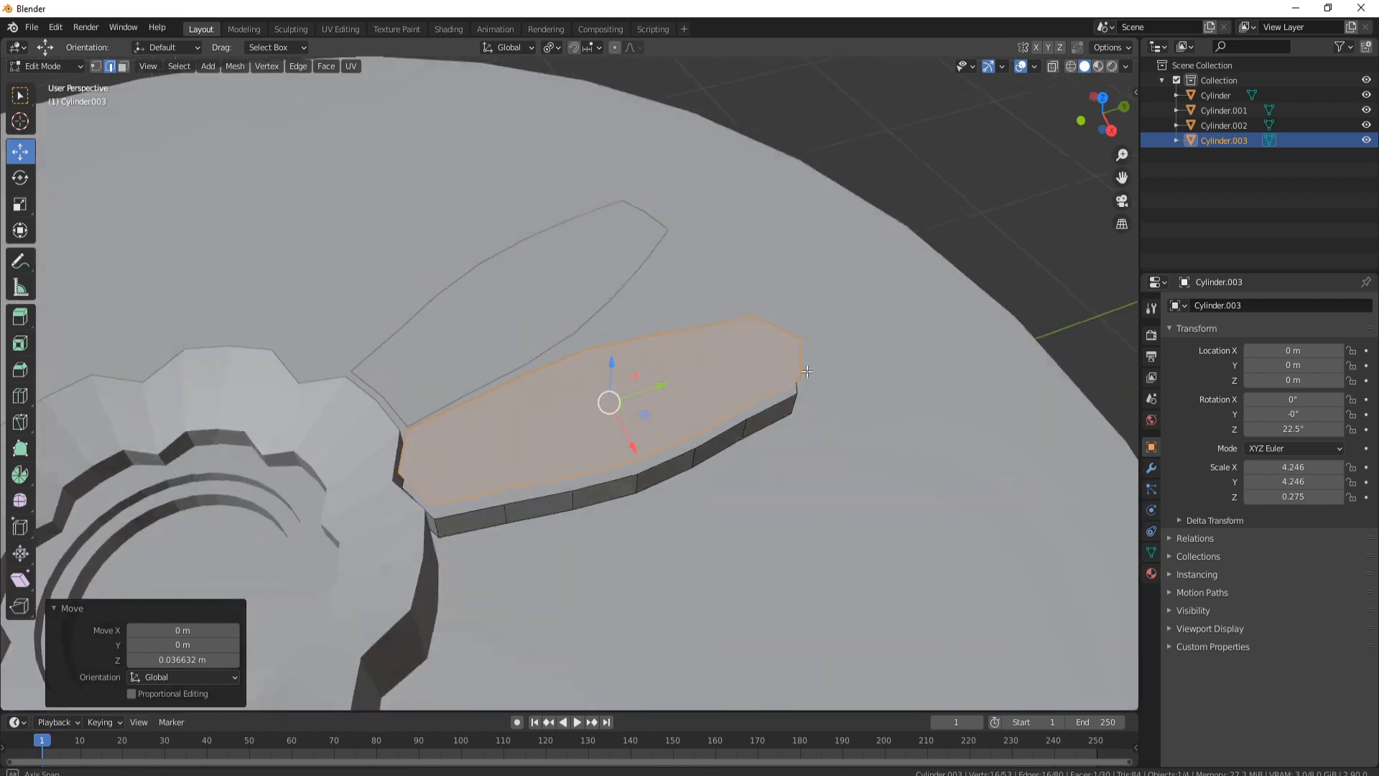
# Delete all vertices of the thick extruded body under the duplicated flat face.
pyautogui.click(681, 467)
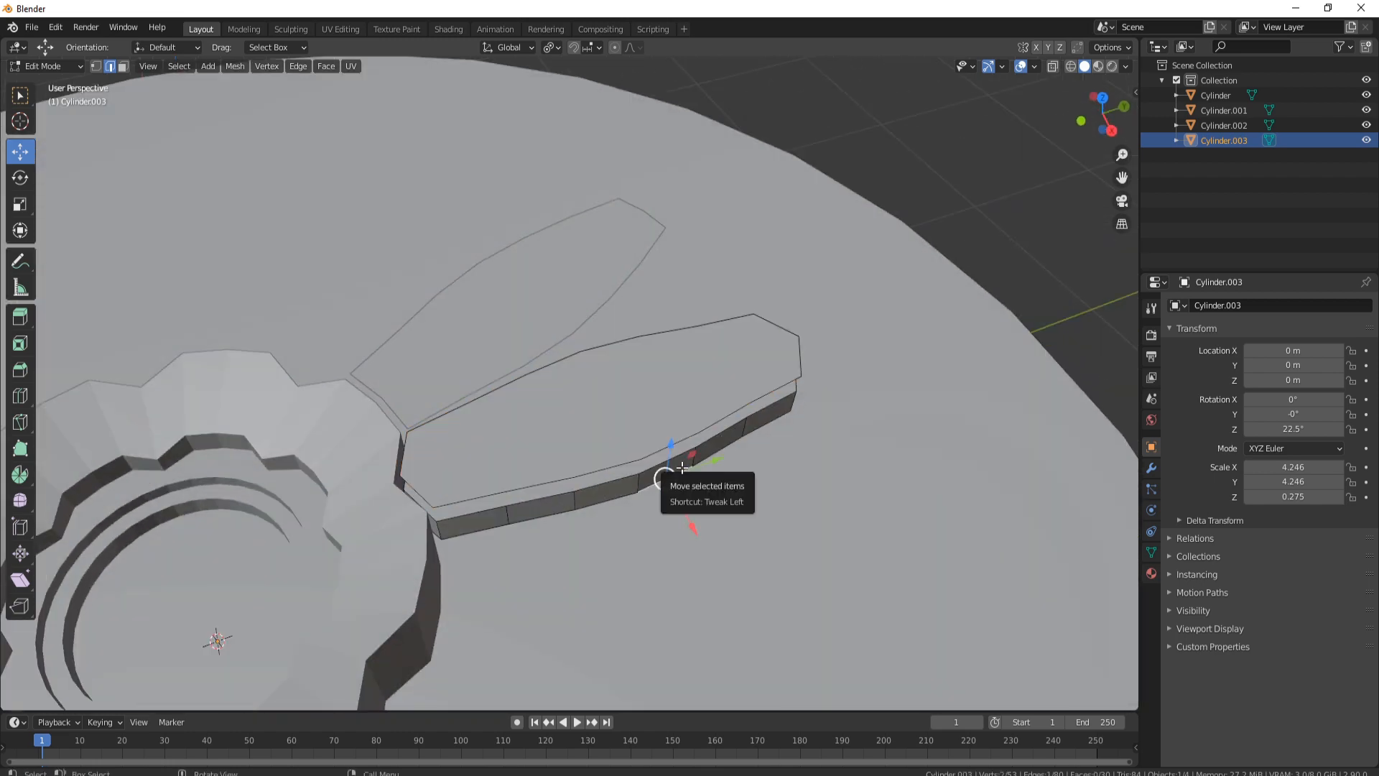
pyautogui.hotkey('ctrl', 'l')
pyautogui.moveTo(749, 467); pyautogui.dragTo(697, 435, button='middle')
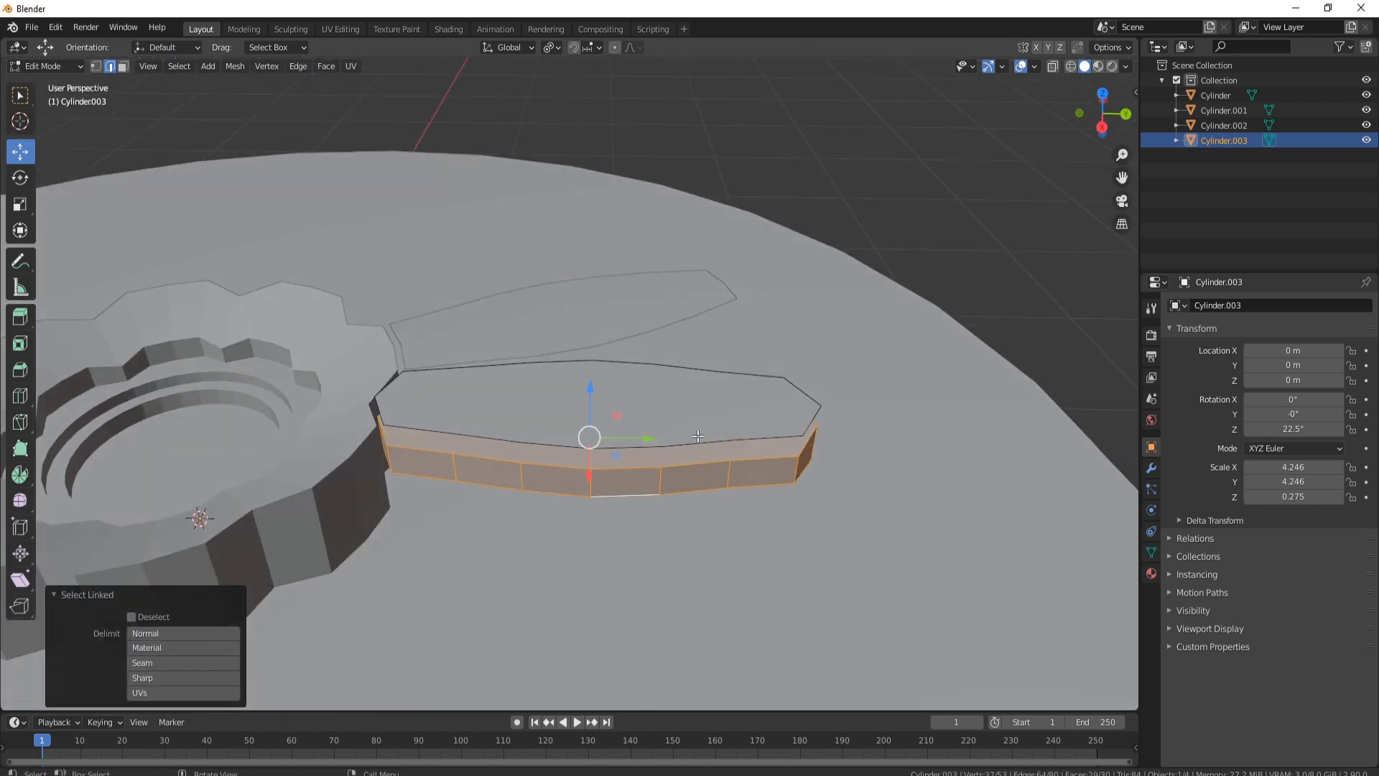
pyautogui.press('x')
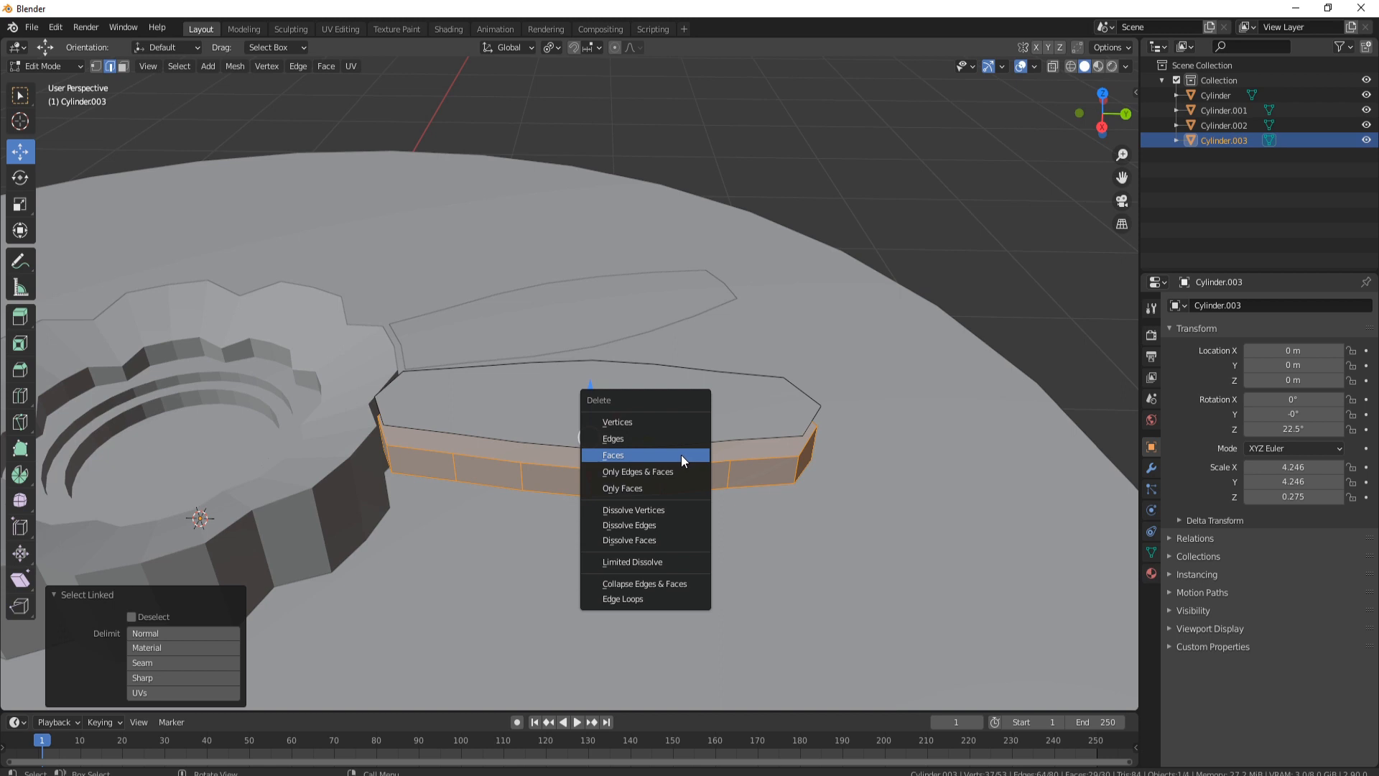
pyautogui.click(636, 422)
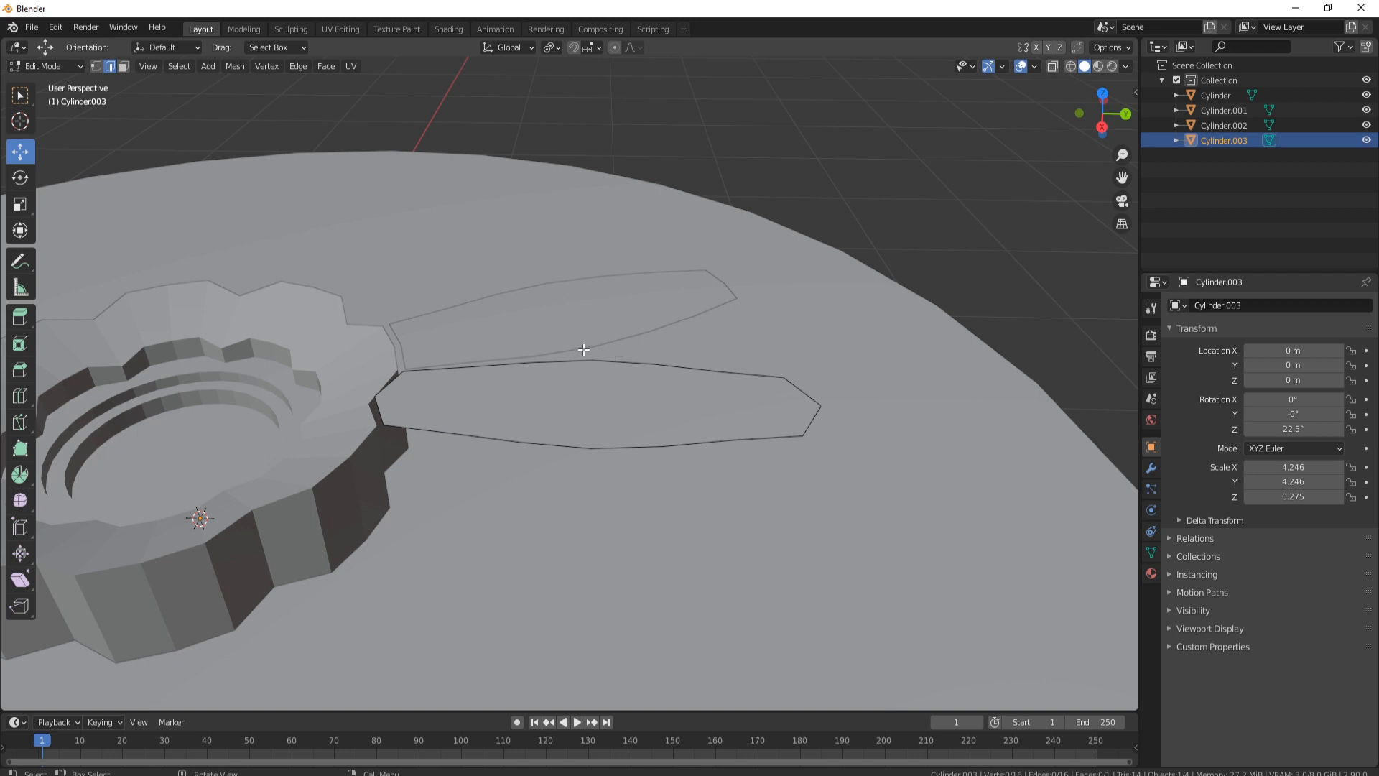
pyautogui.moveTo(584, 349); pyautogui.dragTo(701, 398, button='middle')
pyautogui.moveTo(626, 430); pyautogui.dragTo(510, 303, button='middle')
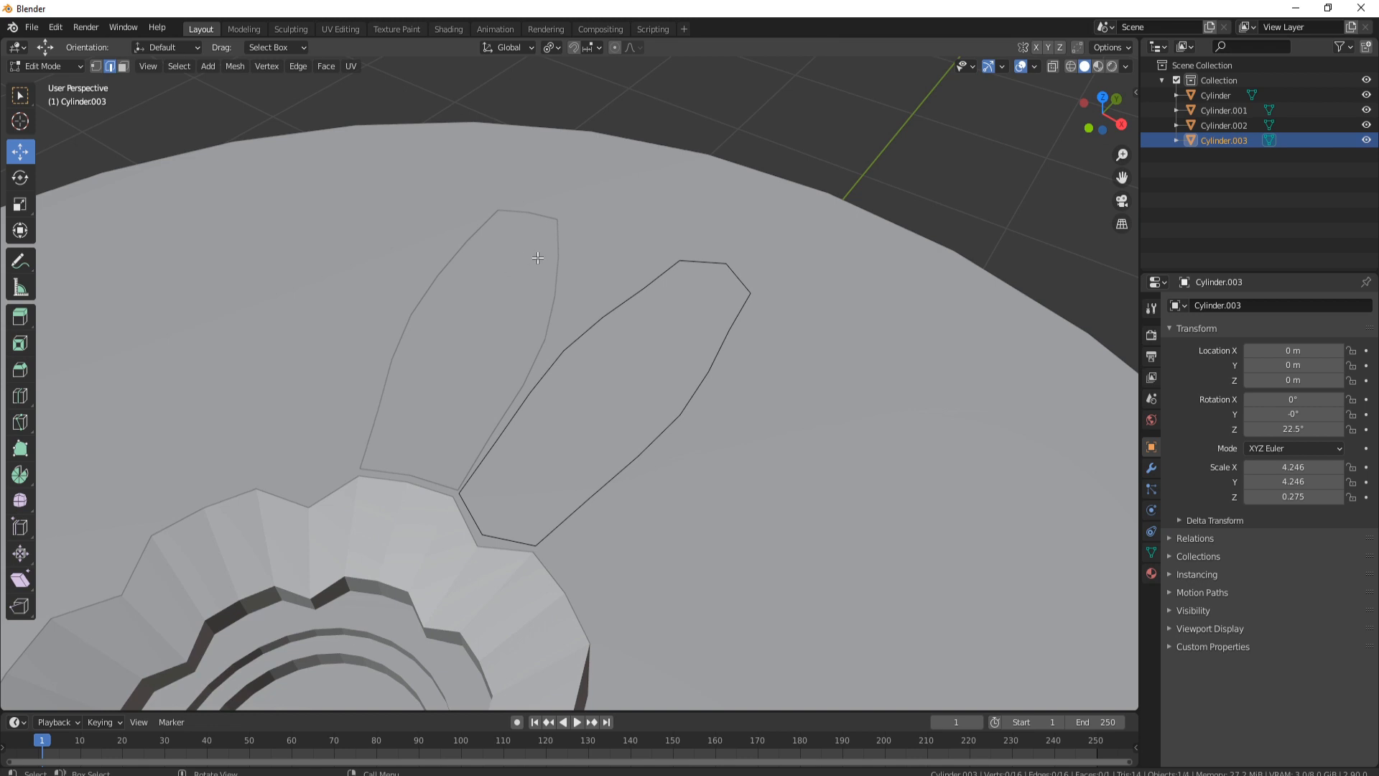
# Join the neighbouring inset petal and the pointed petal into one object, with the pointed petal as the active object.
pyautogui.press('Tab')
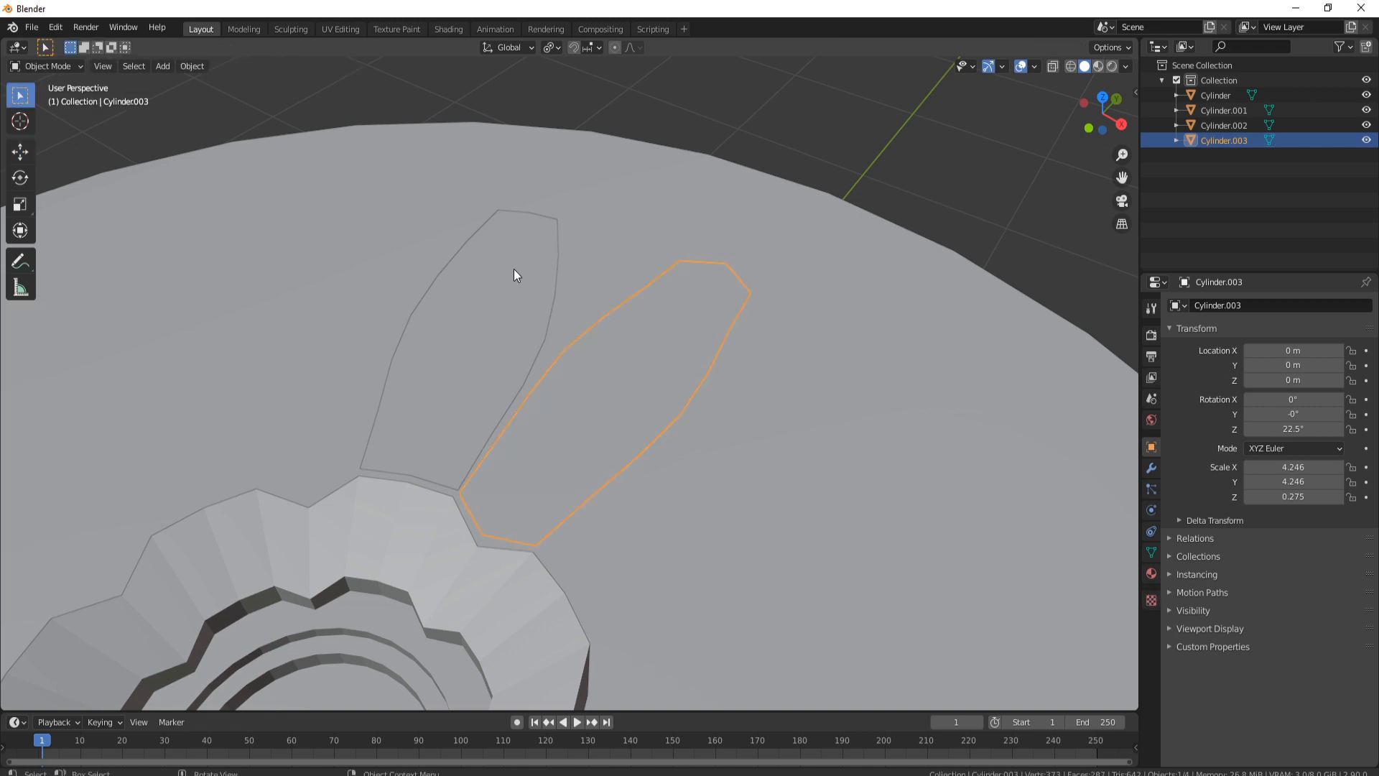
pyautogui.click(514, 269)
pyautogui.press('Tab')
pyautogui.moveTo(558, 244); pyautogui.dragTo(476, 280, button='middle')
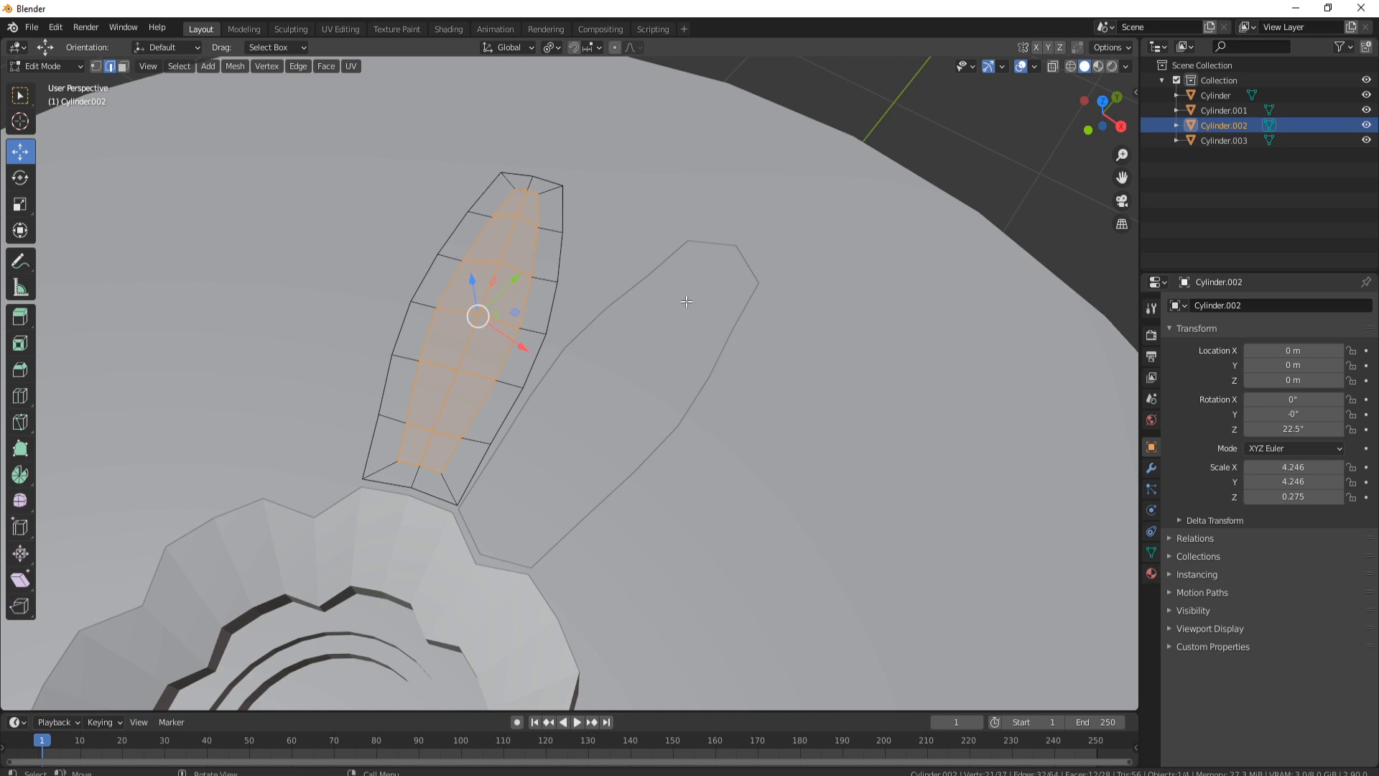
pyautogui.press('Tab')
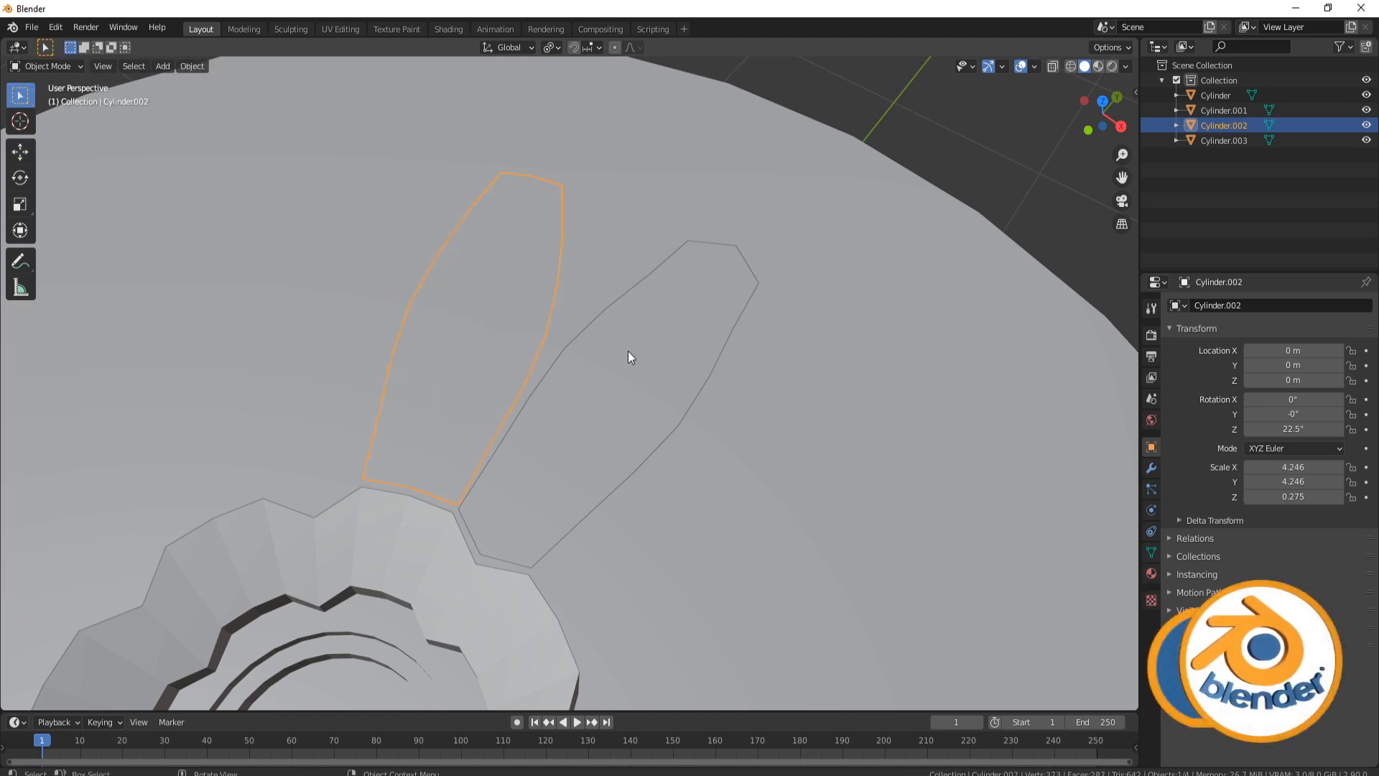
pyautogui.keyDown('shift'); pyautogui.click(705, 337); pyautogui.keyUp('shift')
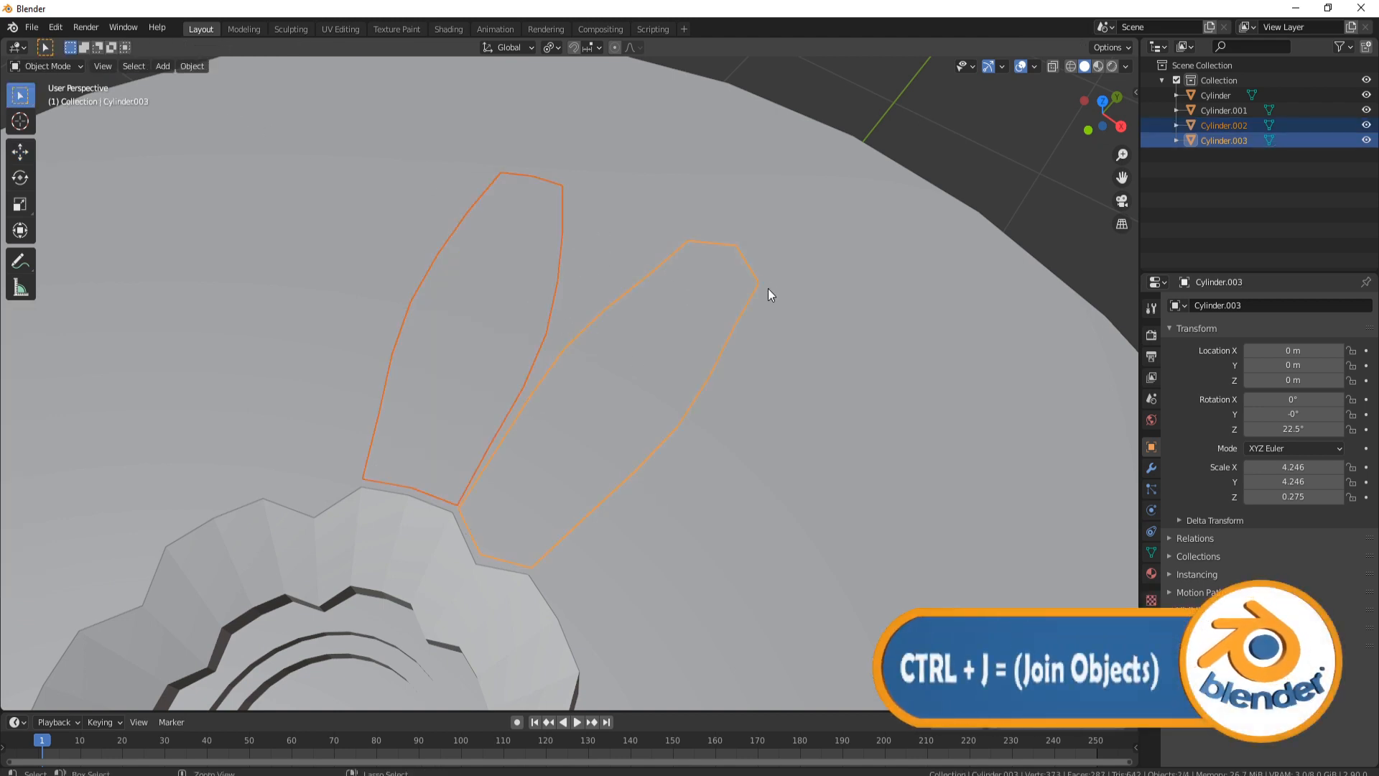
pyautogui.hotkey('ctrl', 'j')
# Inset the pointed petal's single face by about 0.030 m and delete the inner face.
pyautogui.press('Tab')
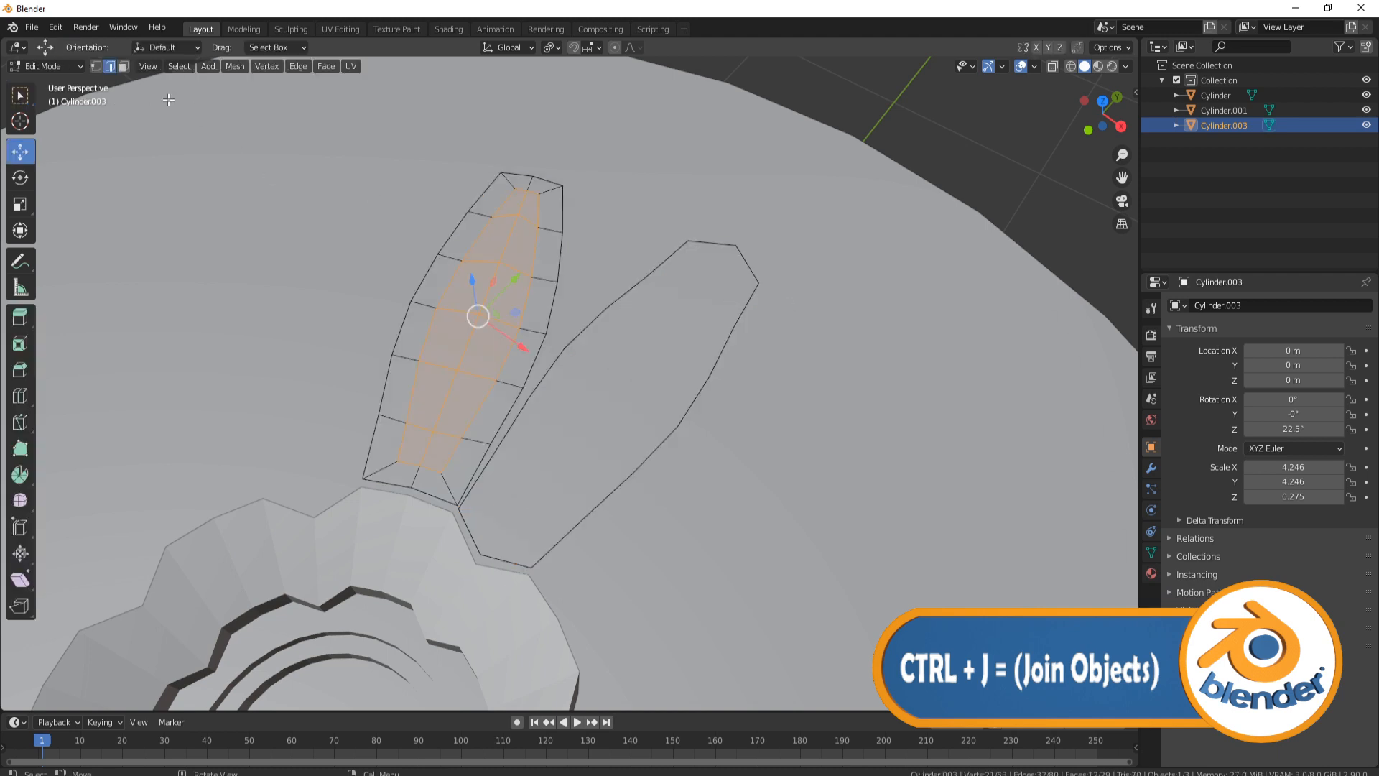
pyautogui.click(127, 65)
pyautogui.click(655, 331)
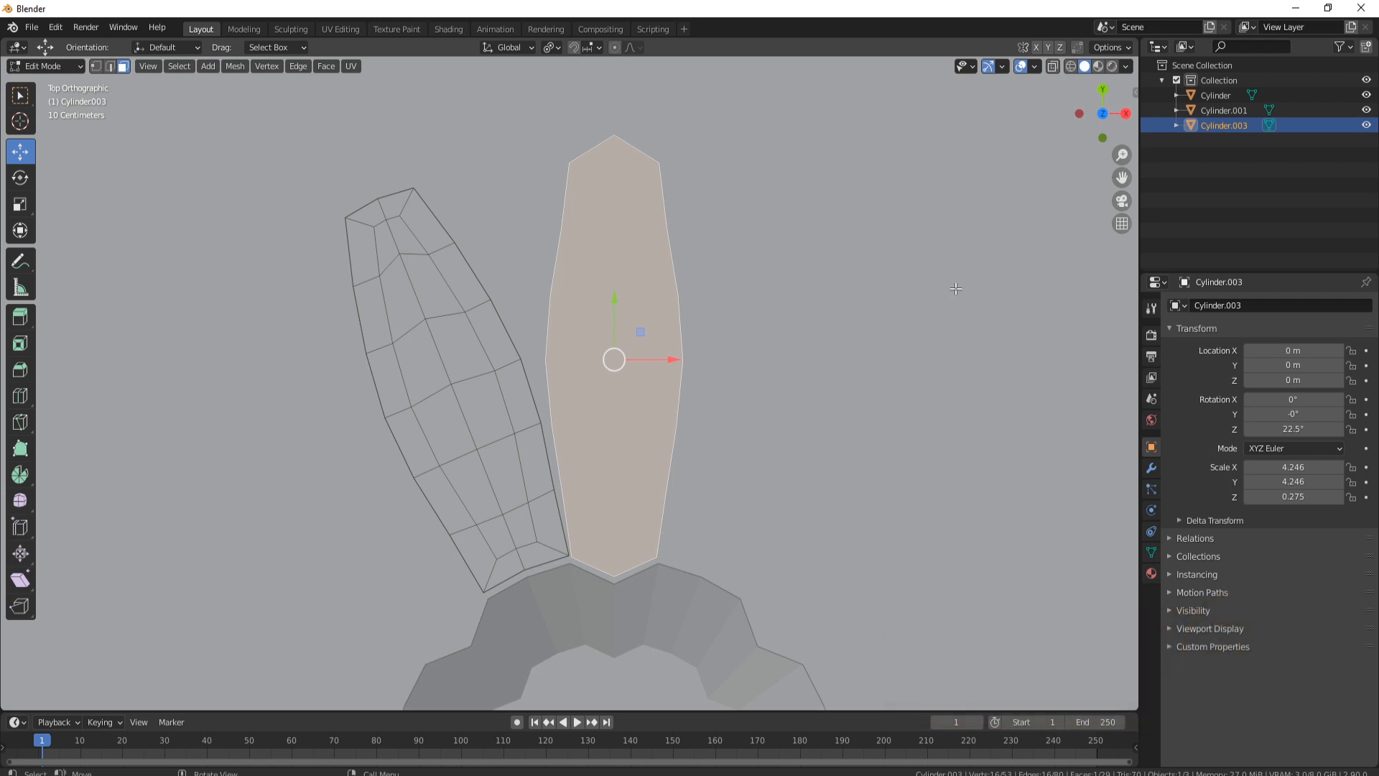
pyautogui.press('i')
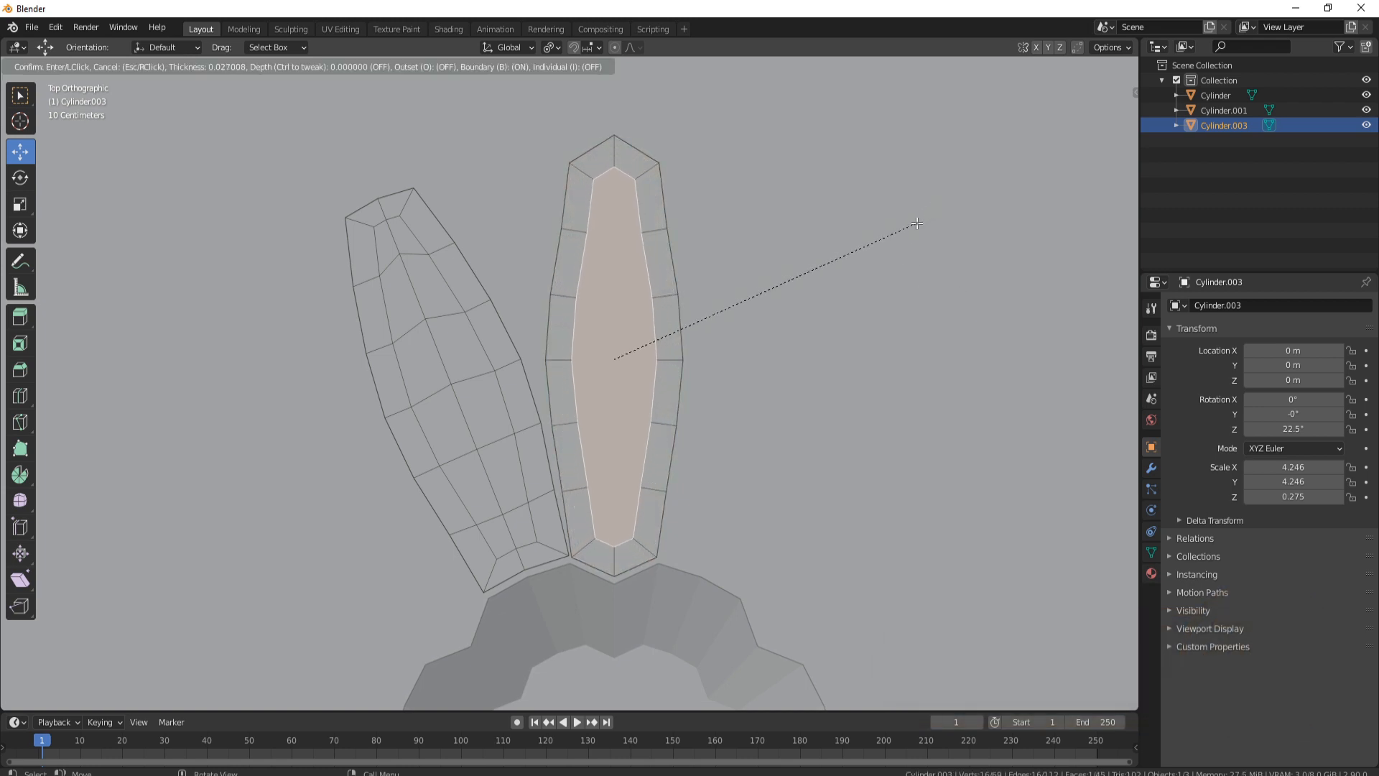
pyautogui.click(915, 225)
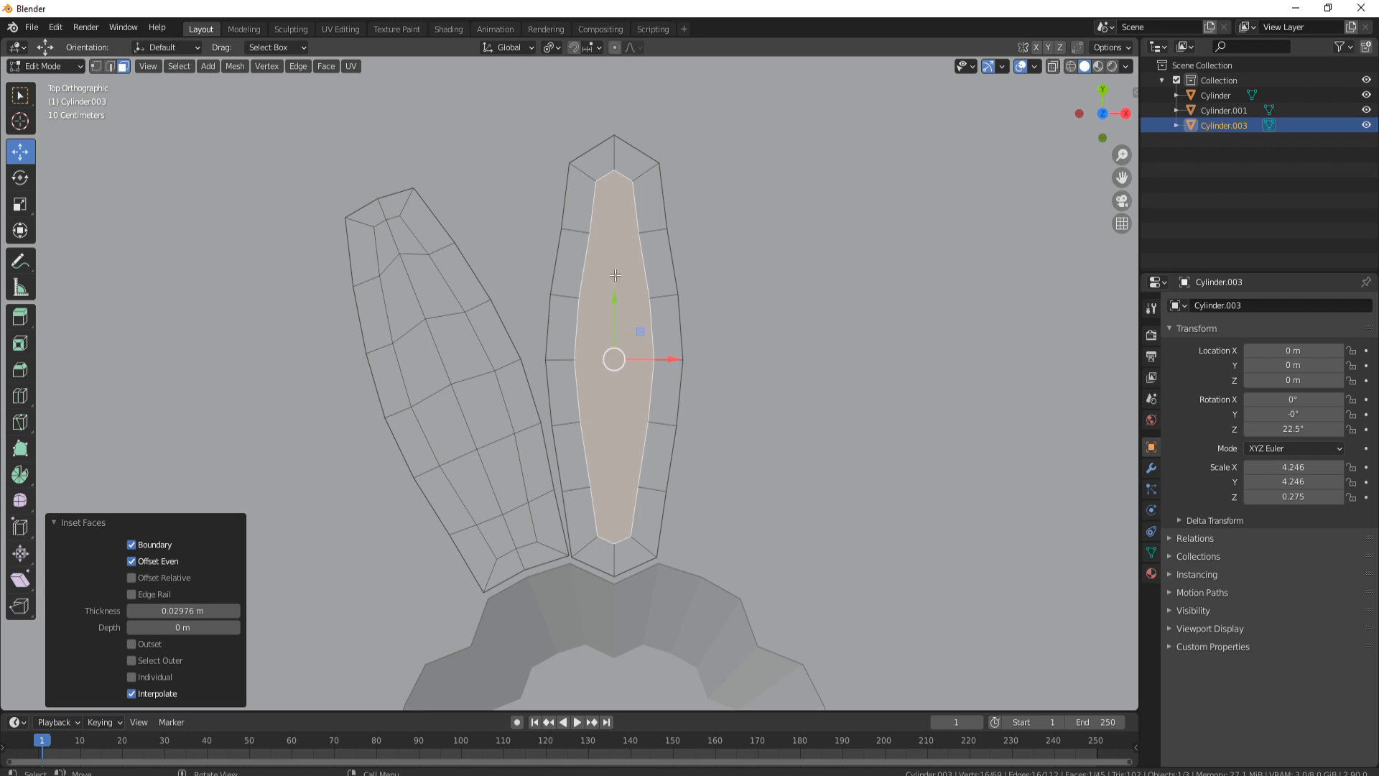
pyautogui.press('x')
pyautogui.click(571, 312)
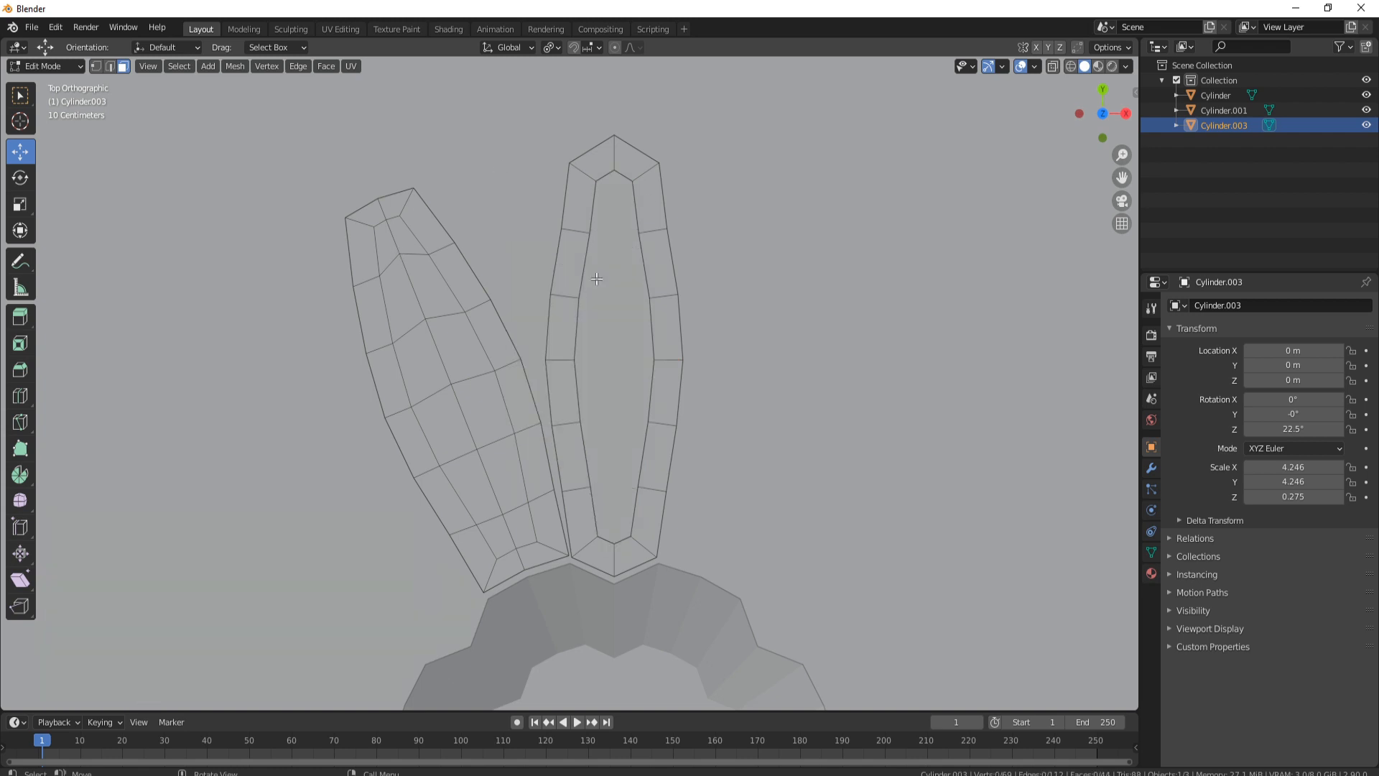
# Select all the inner faces of the flat-ended petal and delete them, leaving only its outer border of faces.
pyautogui.click(386, 241)
pyautogui.keyDown('shift'); pyautogui.click(395, 237); pyautogui.keyUp('shift')
pyautogui.keyDown('shift'); pyautogui.click(394, 262); pyautogui.keyUp('shift')
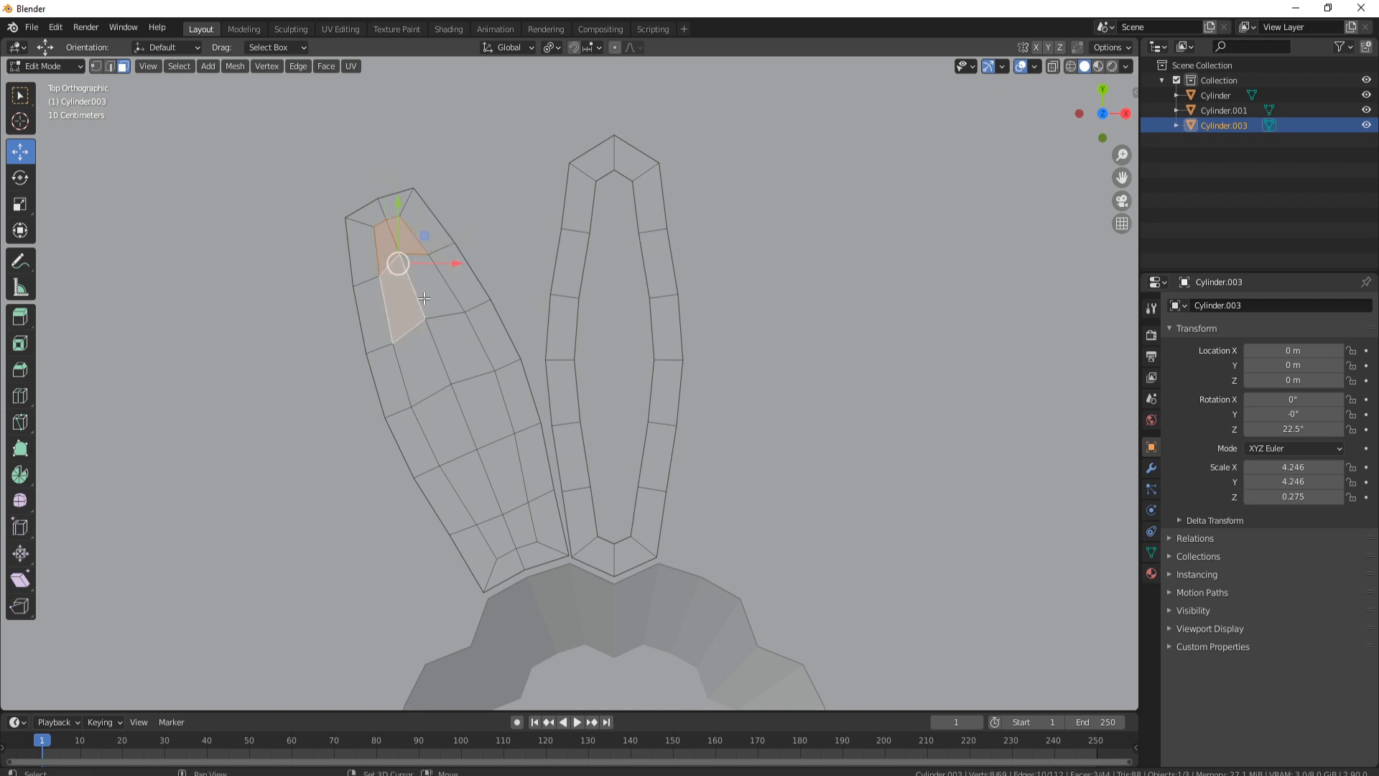
pyautogui.keyDown('shift'); pyautogui.click(442, 286); pyautogui.keyUp('shift')
pyautogui.keyDown('shift'); pyautogui.click(451, 342); pyautogui.keyUp('shift')
pyautogui.keyDown('shift'); pyautogui.click(420, 373); pyautogui.keyUp('shift')
pyautogui.keyDown('shift'); pyautogui.click(446, 416); pyautogui.keyUp('shift')
pyautogui.keyDown('shift'); pyautogui.click(483, 405); pyautogui.keyUp('shift')
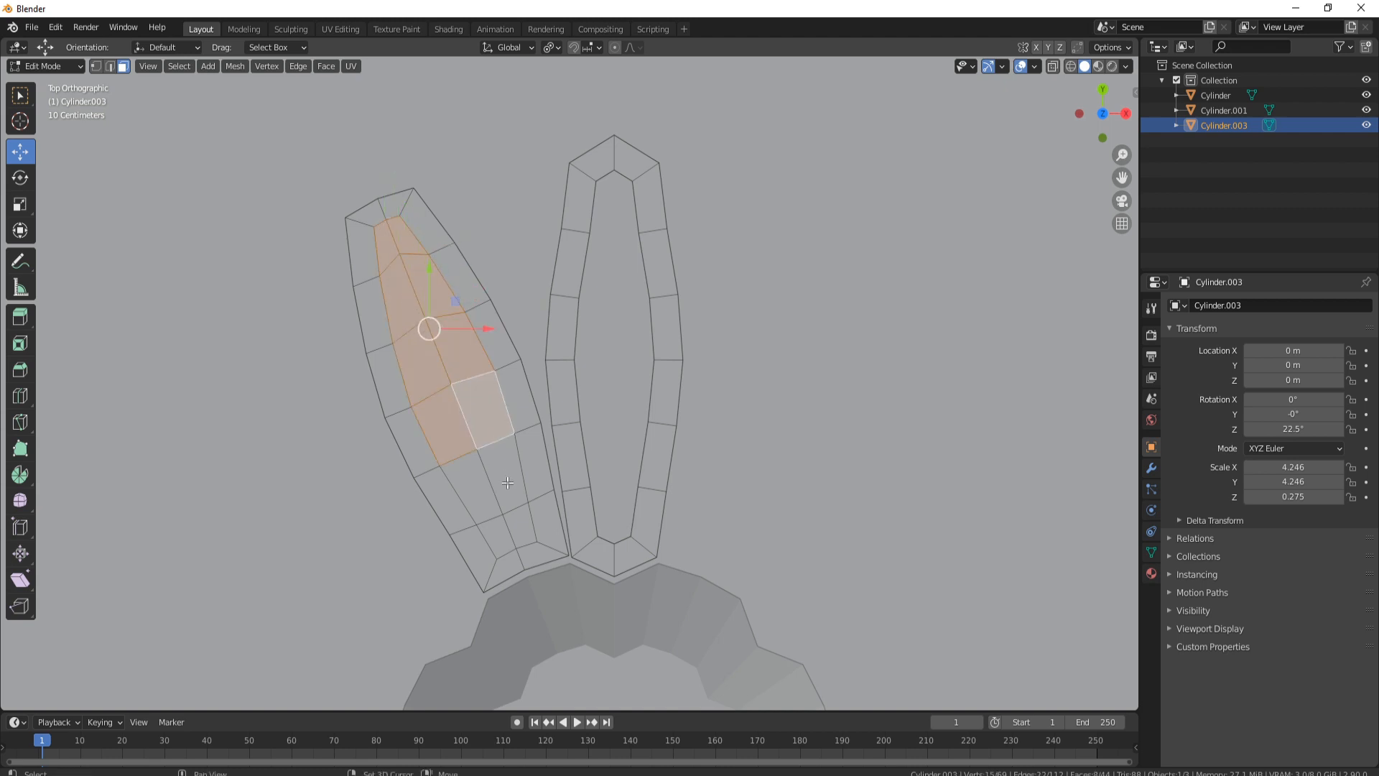
pyautogui.keyDown('shift'); pyautogui.click(503, 474); pyautogui.keyUp('shift')
pyautogui.keyDown('shift'); pyautogui.click(520, 524); pyautogui.keyUp('shift')
pyautogui.keyDown('shift'); pyautogui.click(495, 533); pyautogui.keyUp('shift')
pyautogui.keyDown('shift'); pyautogui.click(491, 484); pyautogui.keyUp('shift')
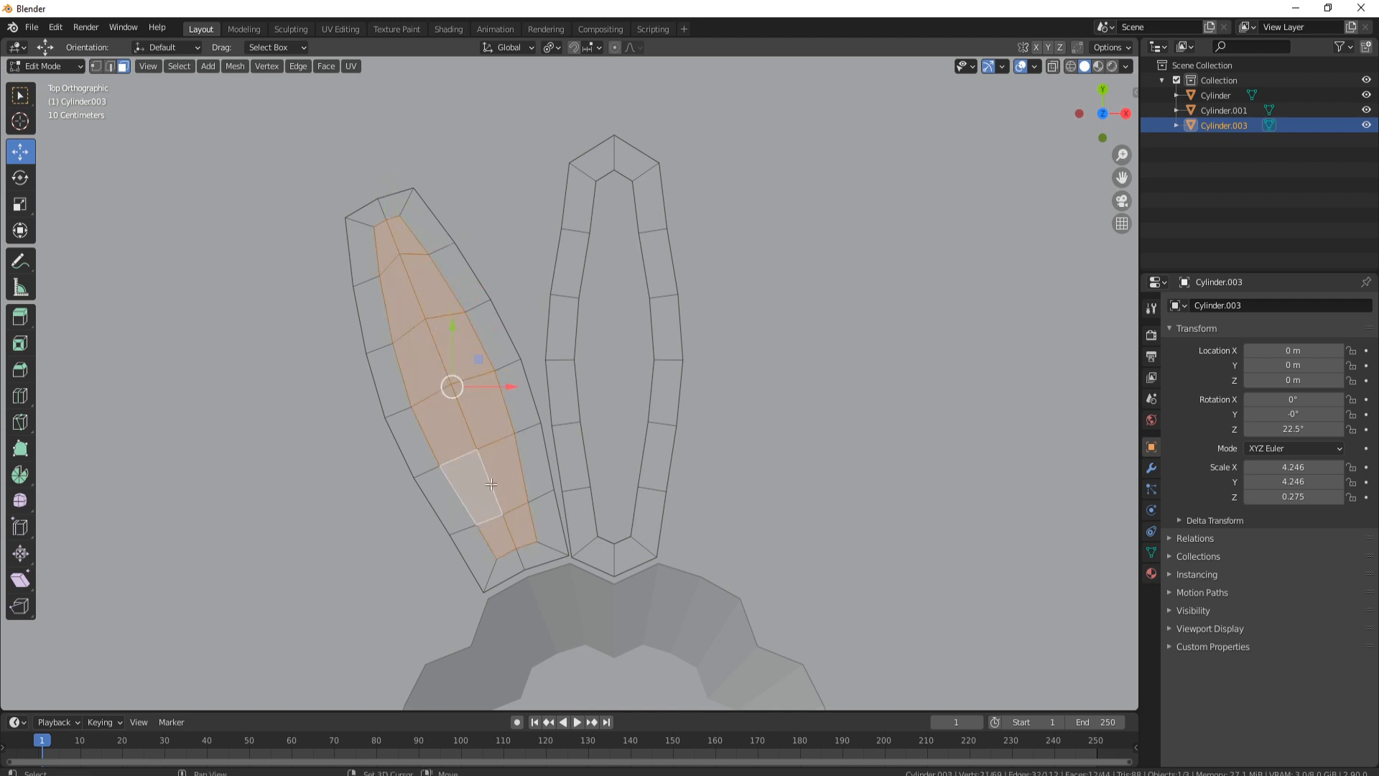
pyautogui.press('x')
pyautogui.click(476, 407)
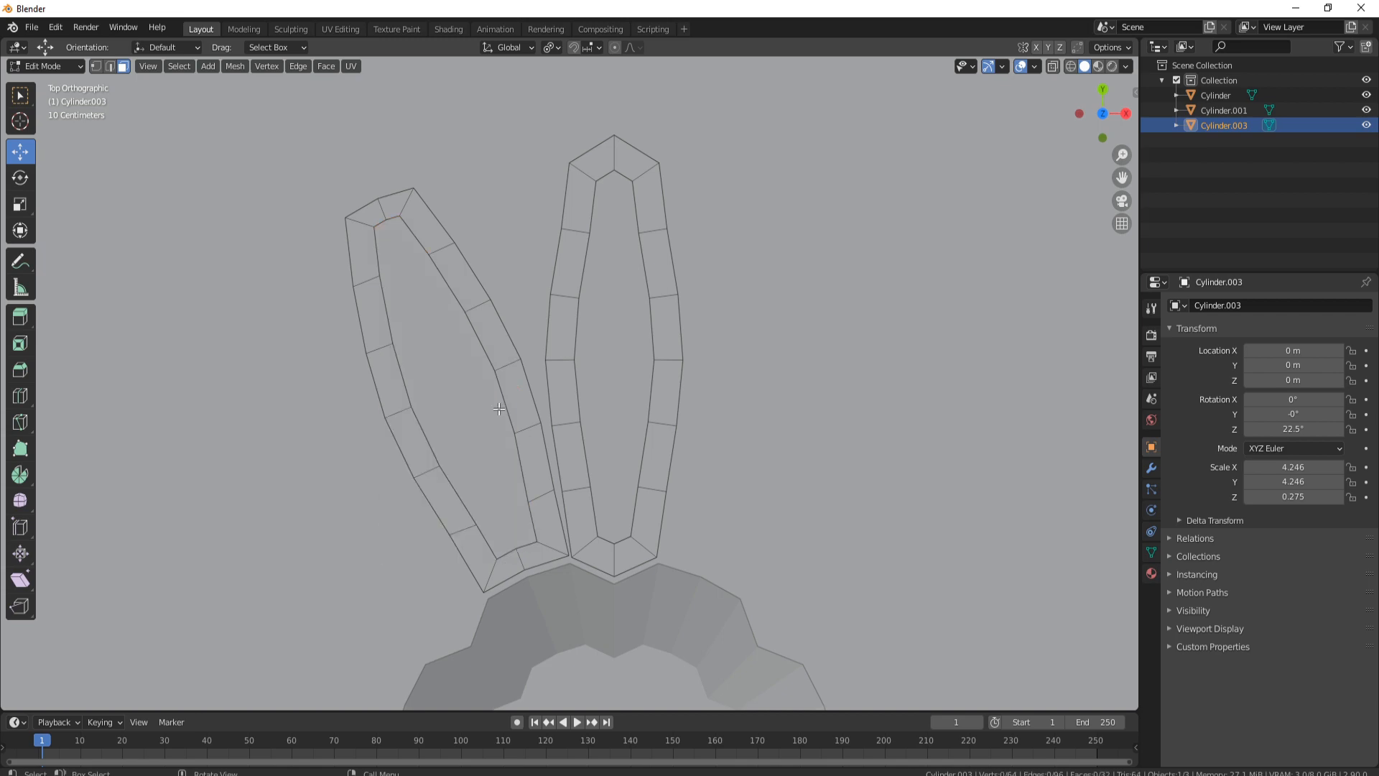
# Select both petal frames entirely and lower them about 0.028 m along Z.
pyautogui.moveTo(629, 440); pyautogui.dragTo(522, 346, button='middle')
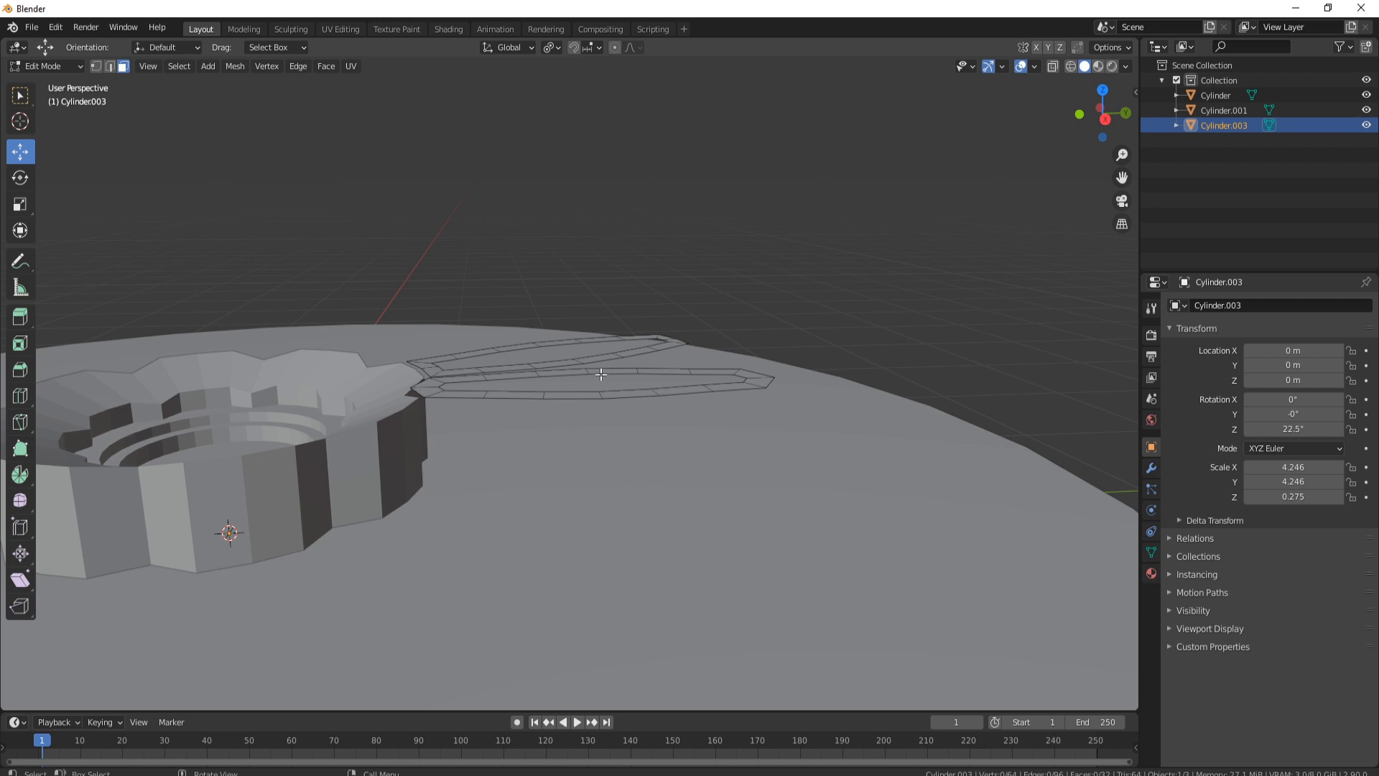
pyautogui.press('a')
pyautogui.moveTo(574, 316); pyautogui.dragTo(574, 318)
pyautogui.moveTo(658, 410); pyautogui.dragTo(579, 378, button='middle')
pyautogui.press('e')
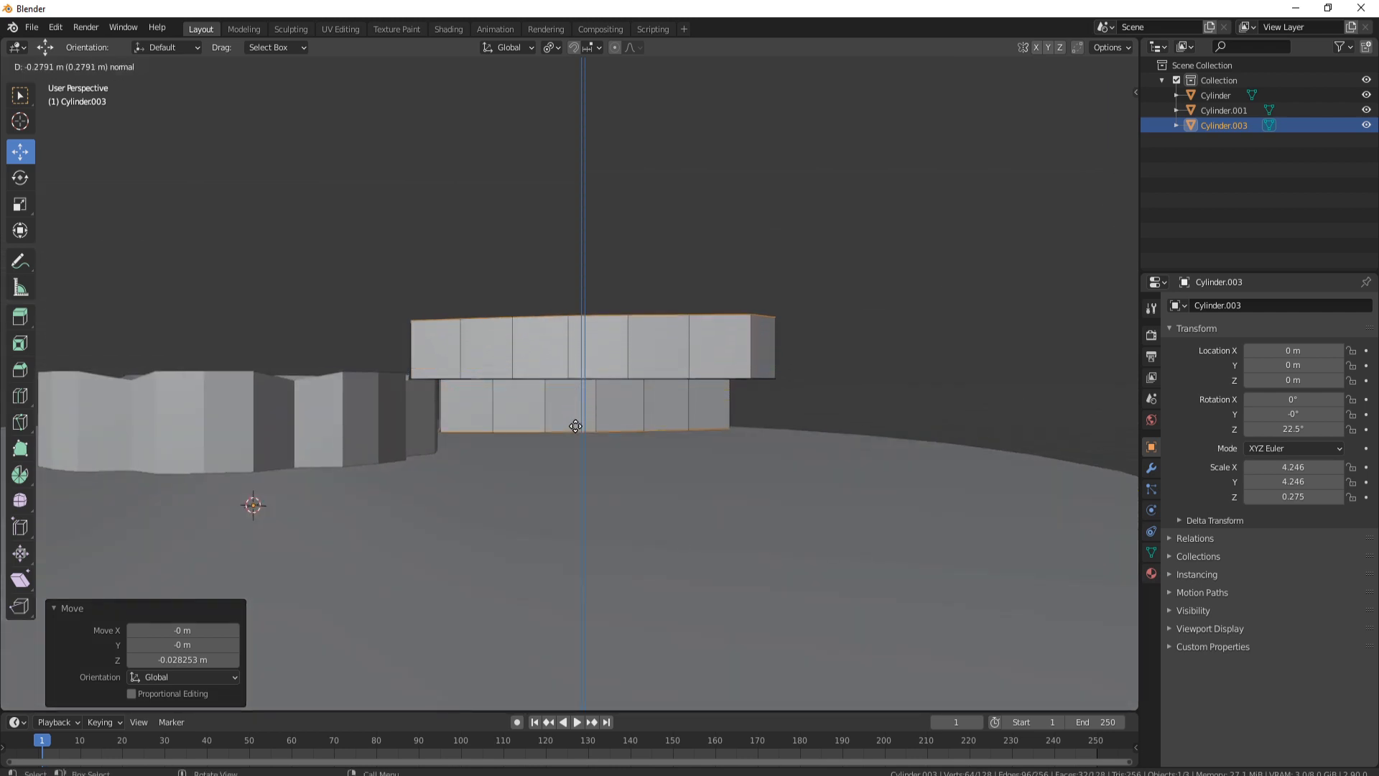
pyautogui.rightClick(581, 404)
pyautogui.moveTo(582, 404); pyautogui.dragTo(461, 349, button='middle')
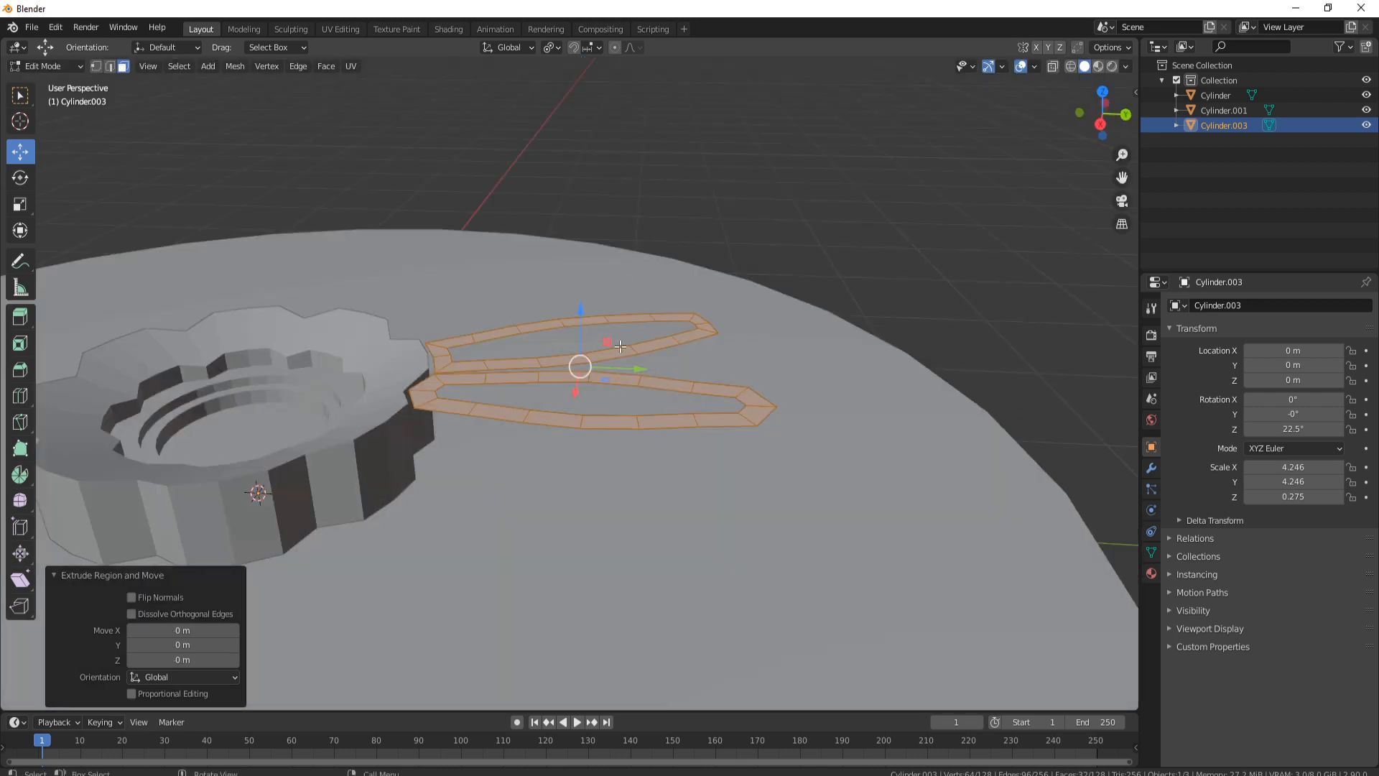
pyautogui.hotkey('ctrl', 'z')
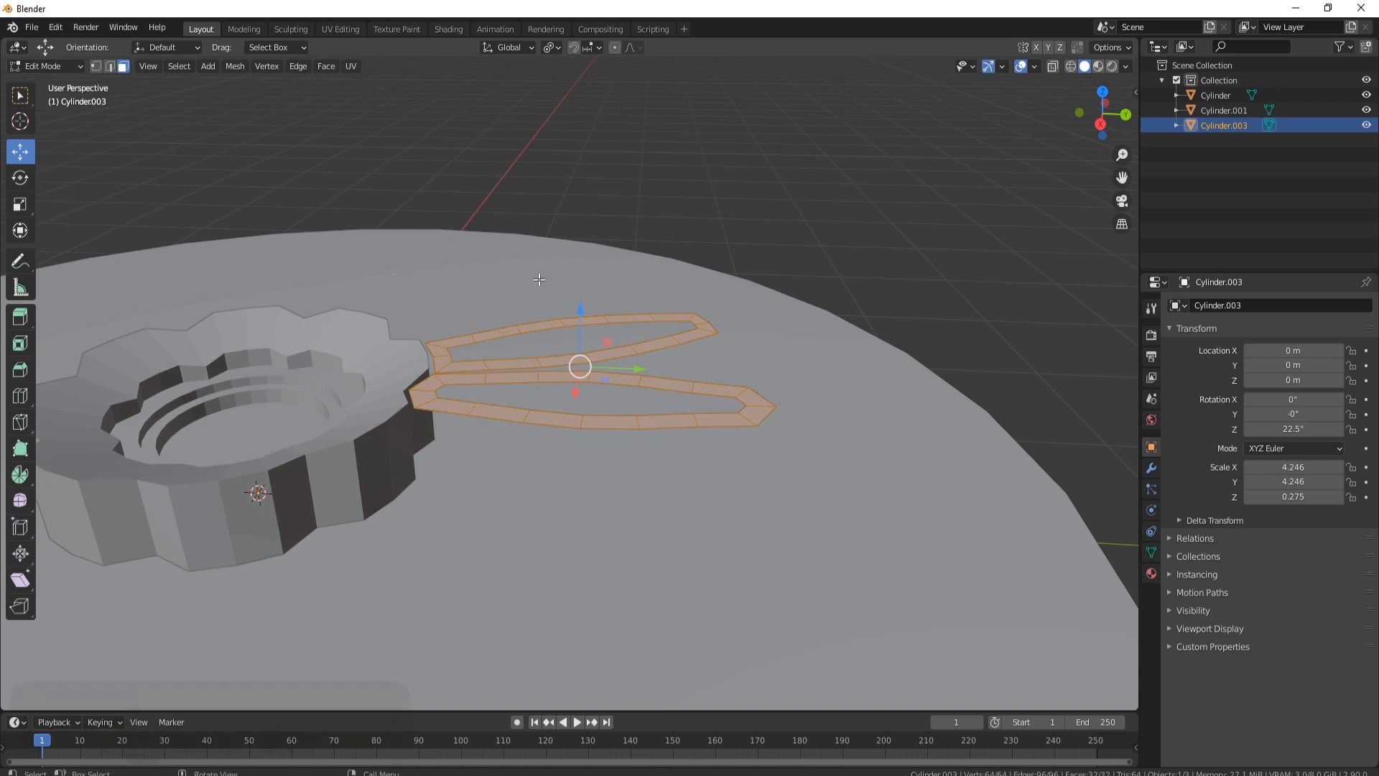
# Turn on the face orientation overlay and examine the normals of the petal frames and the central ring.
pyautogui.click(1036, 67)
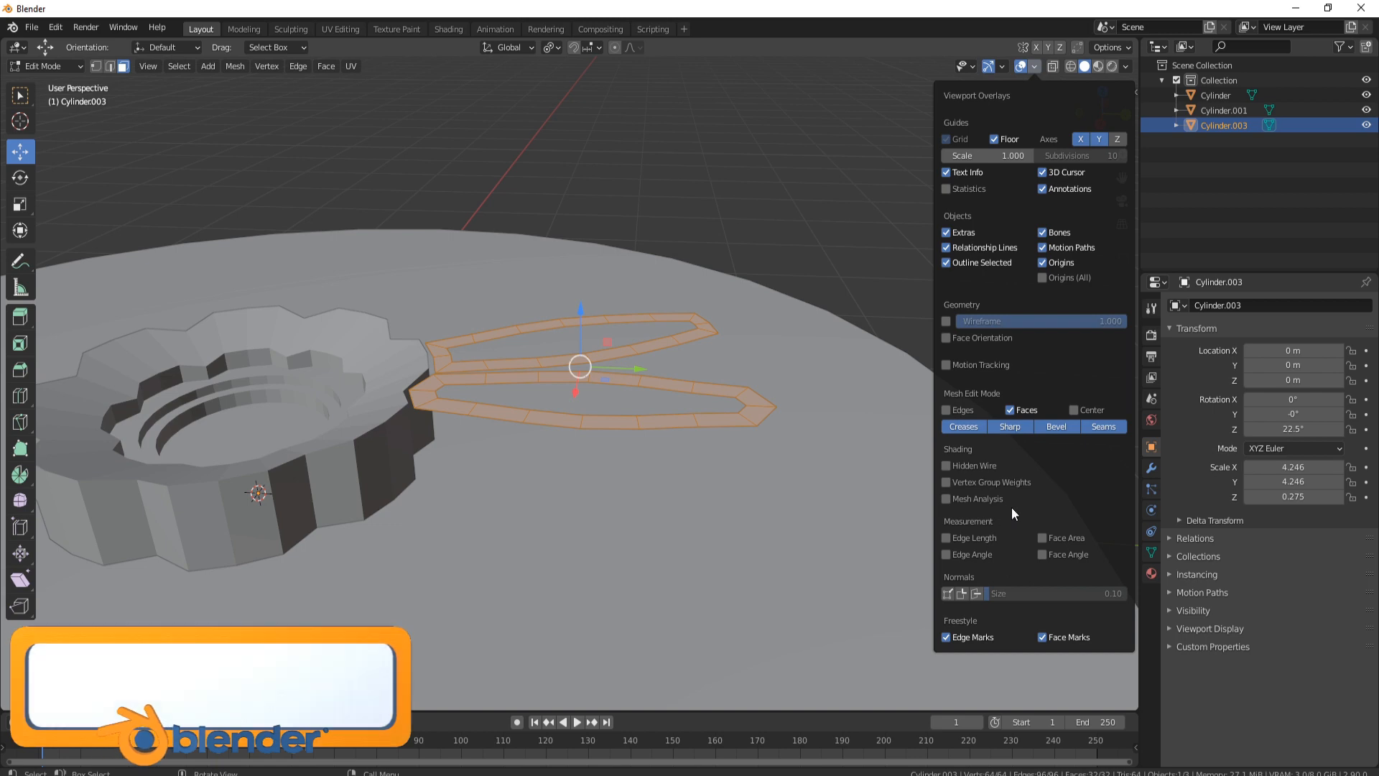
pyautogui.click(948, 337)
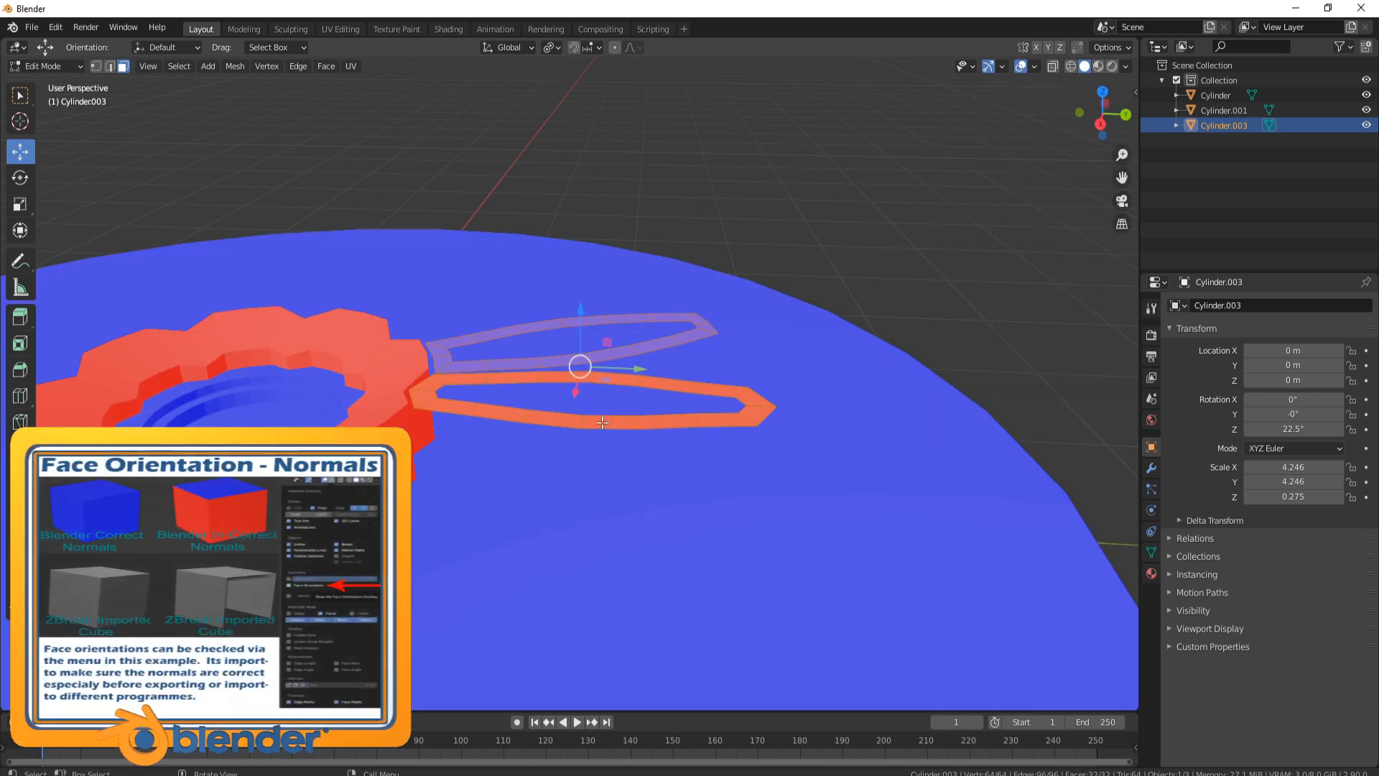
pyautogui.moveTo(405, 338); pyautogui.dragTo(454, 357, button='middle')
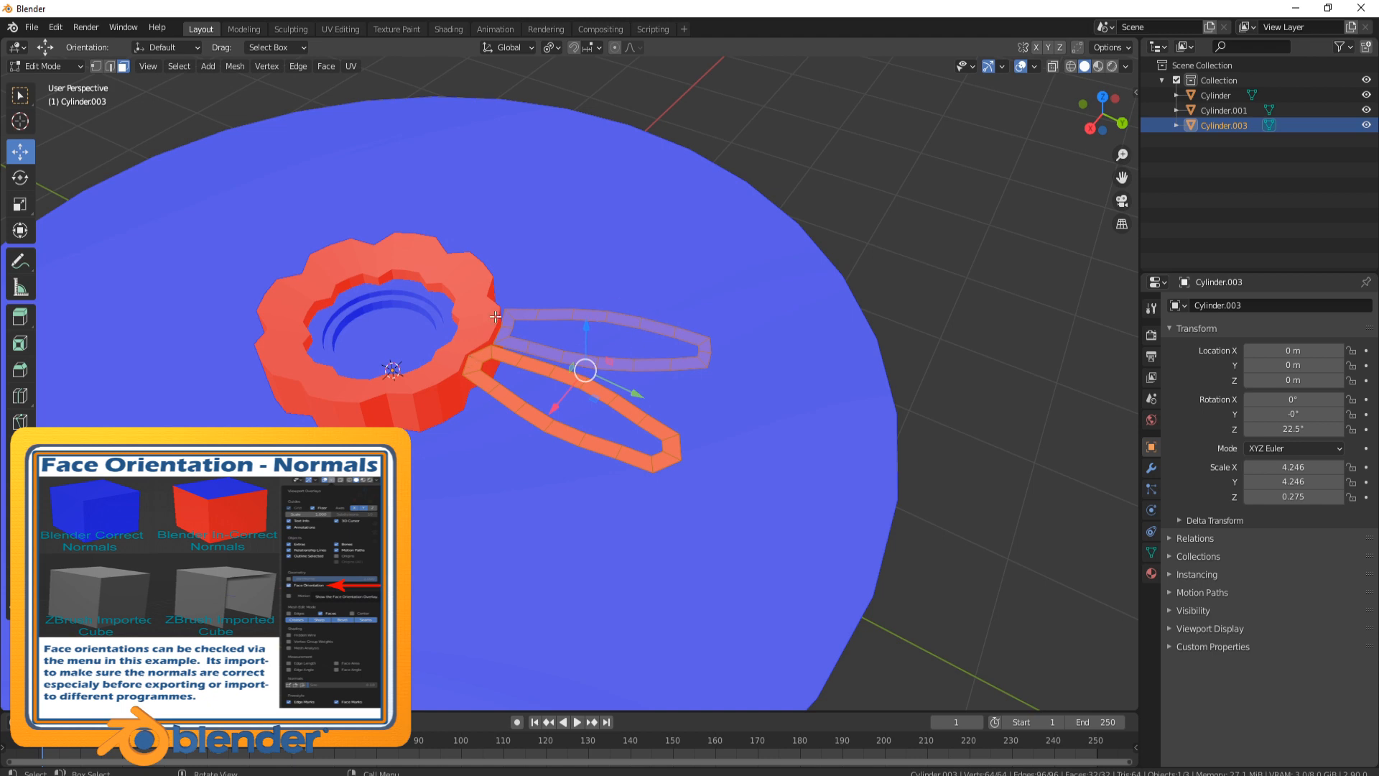
pyautogui.moveTo(660, 409); pyautogui.dragTo(621, 428, button='middle')
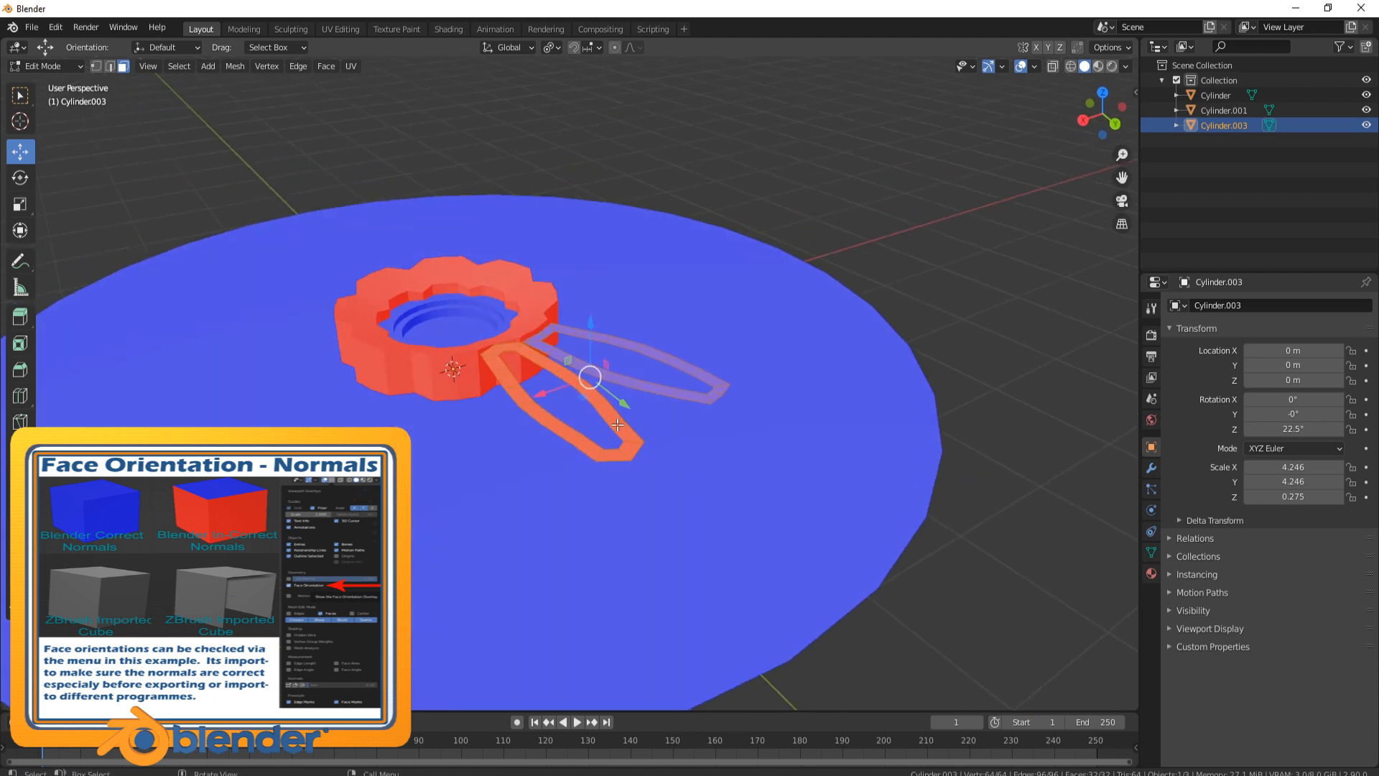
pyautogui.moveTo(558, 365); pyautogui.dragTo(502, 277, button='middle')
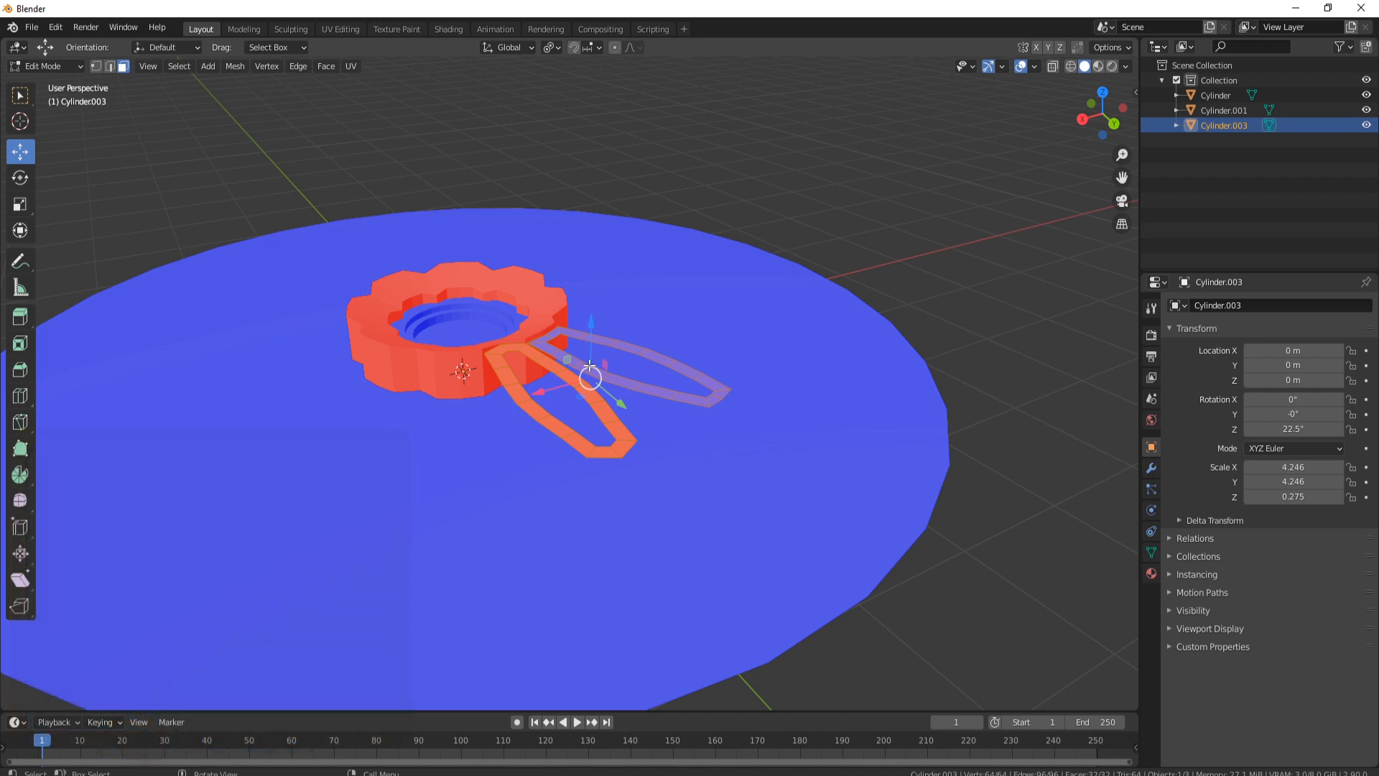
# Select all linked faces of the pointed petal frame and recalculate their normals to the outside.
pyautogui.click(622, 441)
pyautogui.press('l')
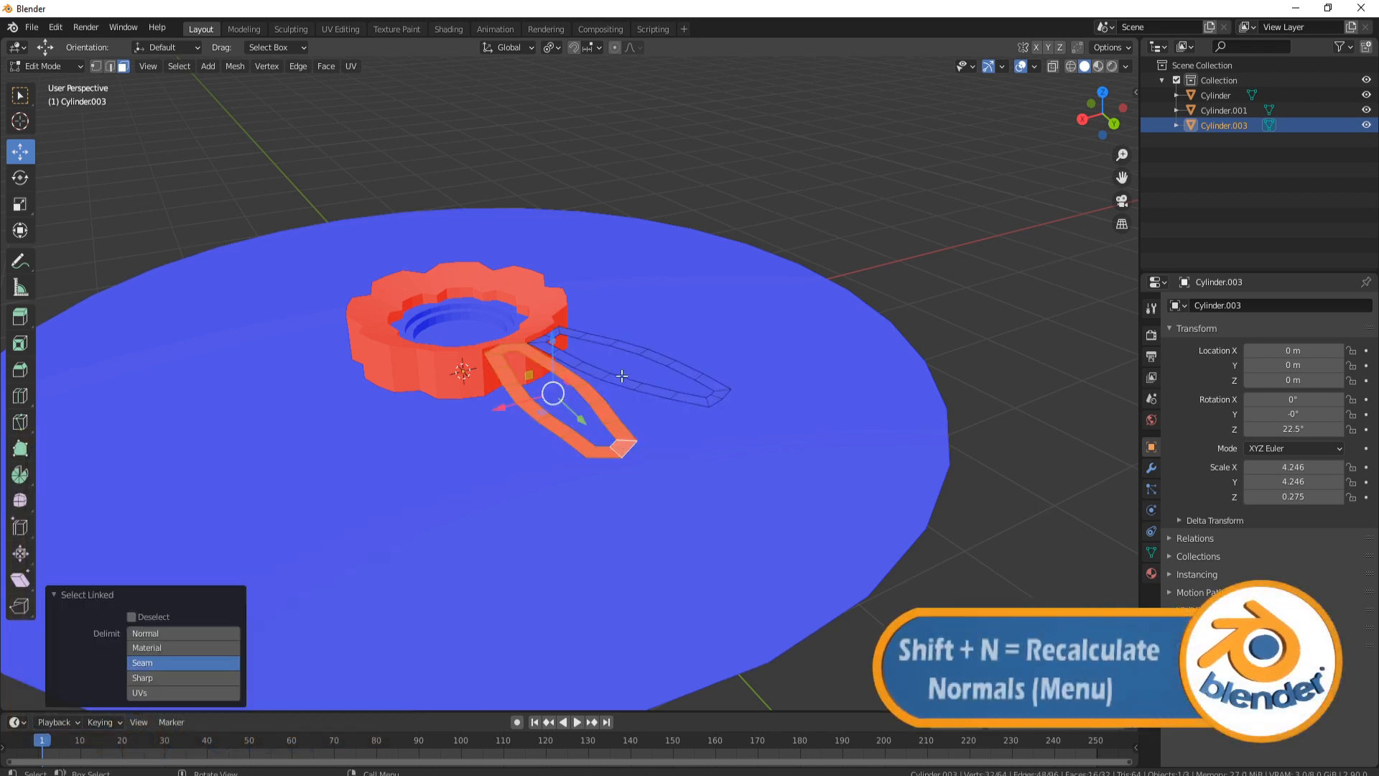
pyautogui.hotkey('shift', 'n')
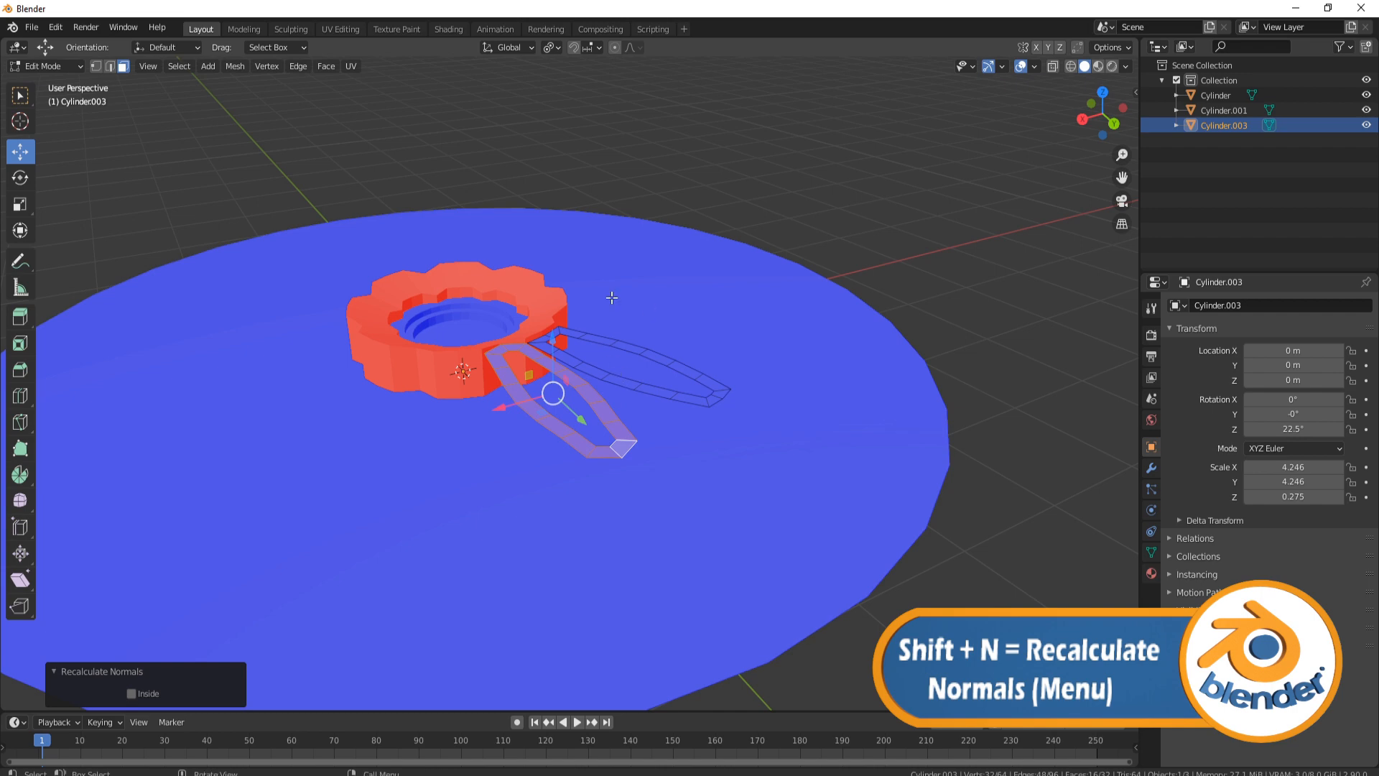
pyautogui.press('Tab')
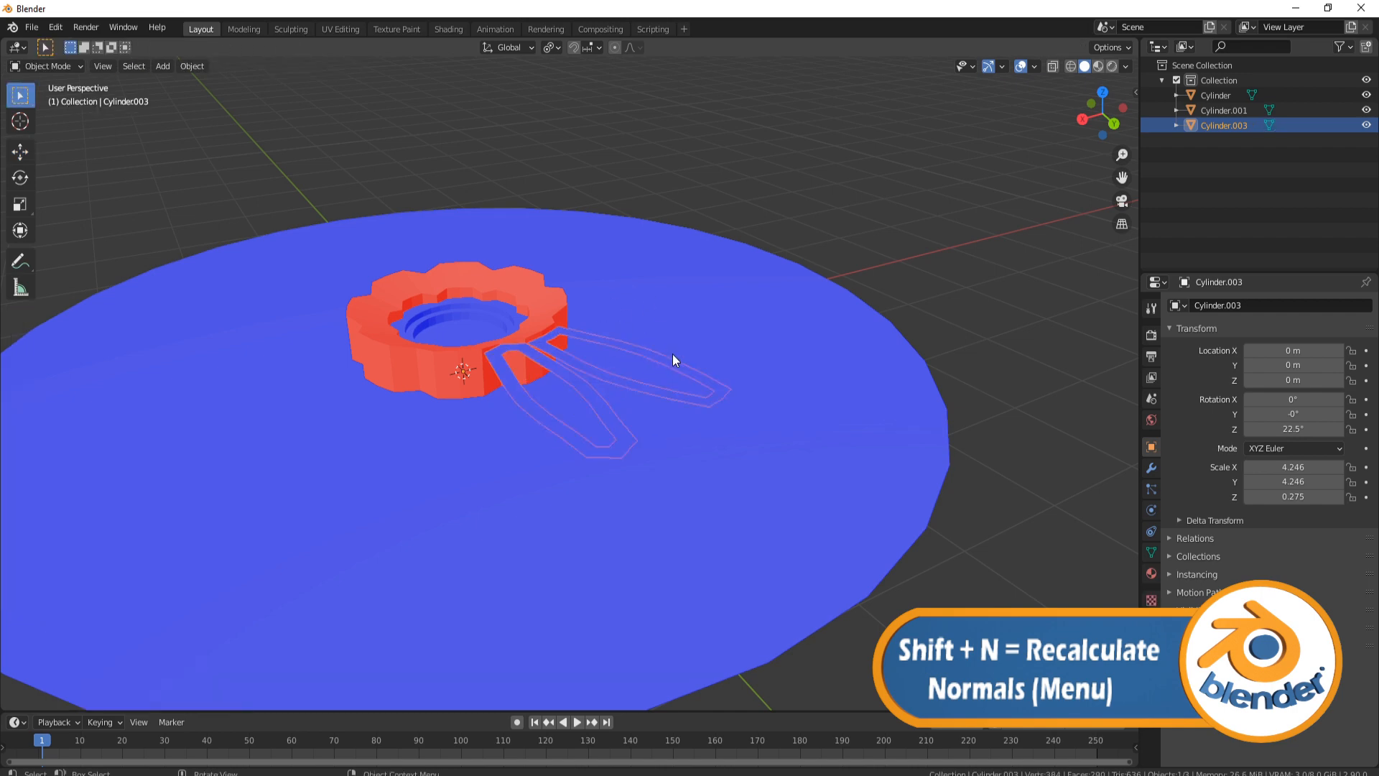
# Recalculate the normals of the scalloped ring's linked faces to the outside and turn off the face orientation overlay.
pyautogui.click(566, 296)
pyautogui.press('Tab')
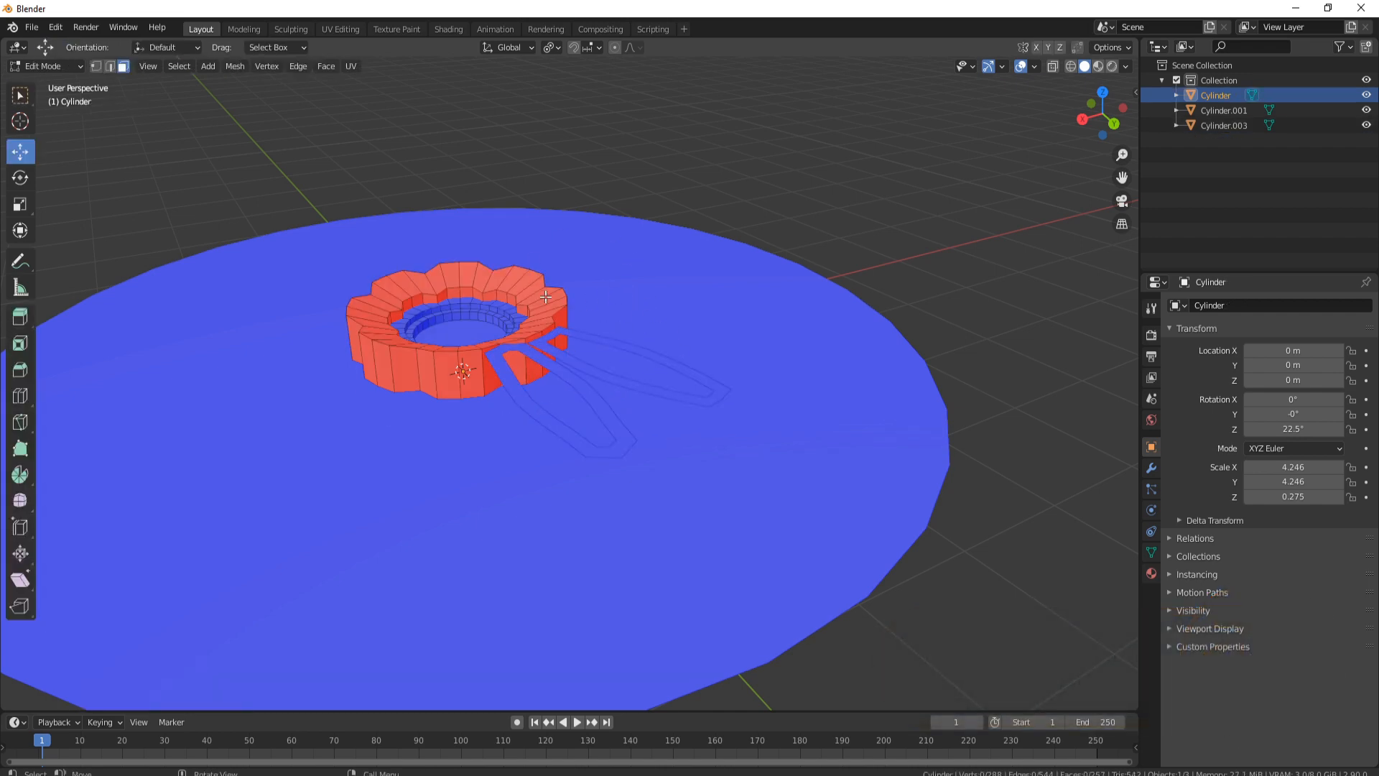
pyautogui.press('a')
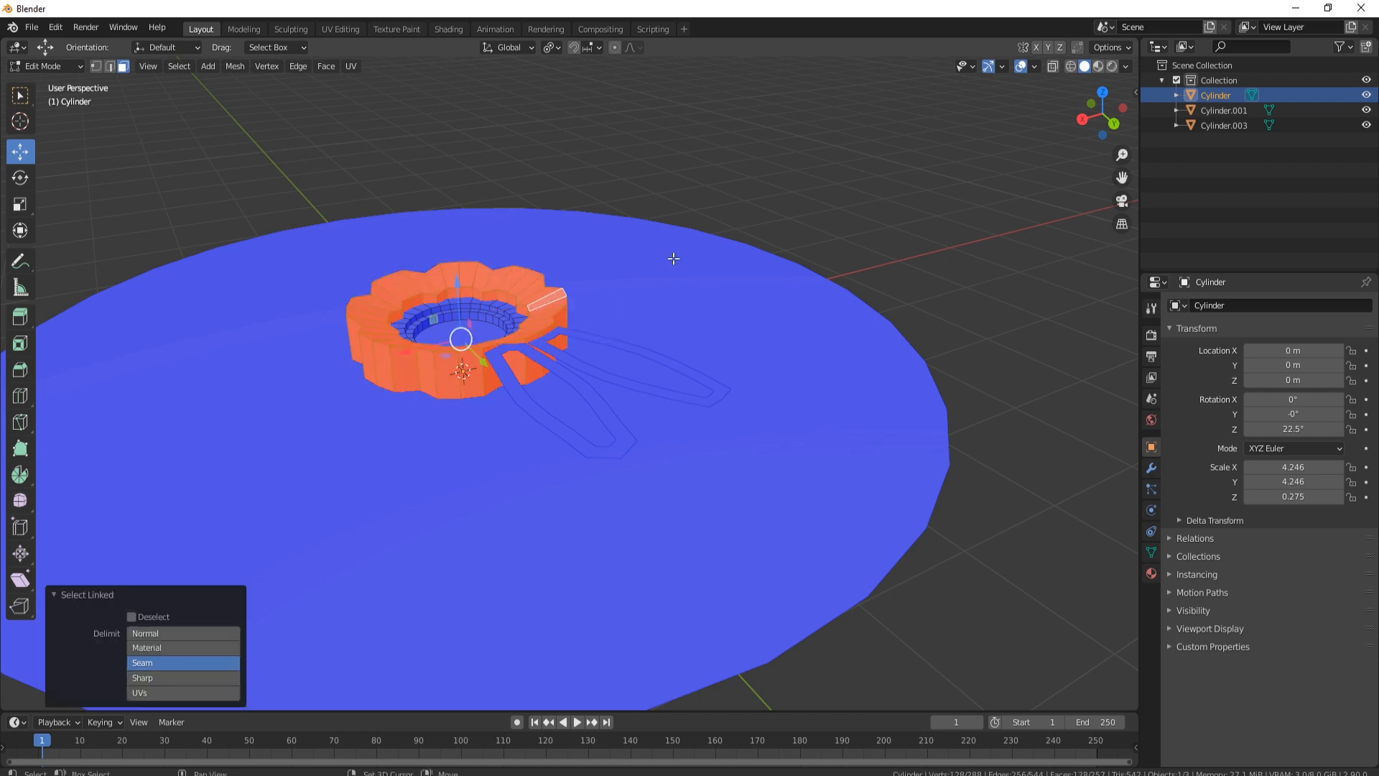
pyautogui.hotkey('shift', 'n')
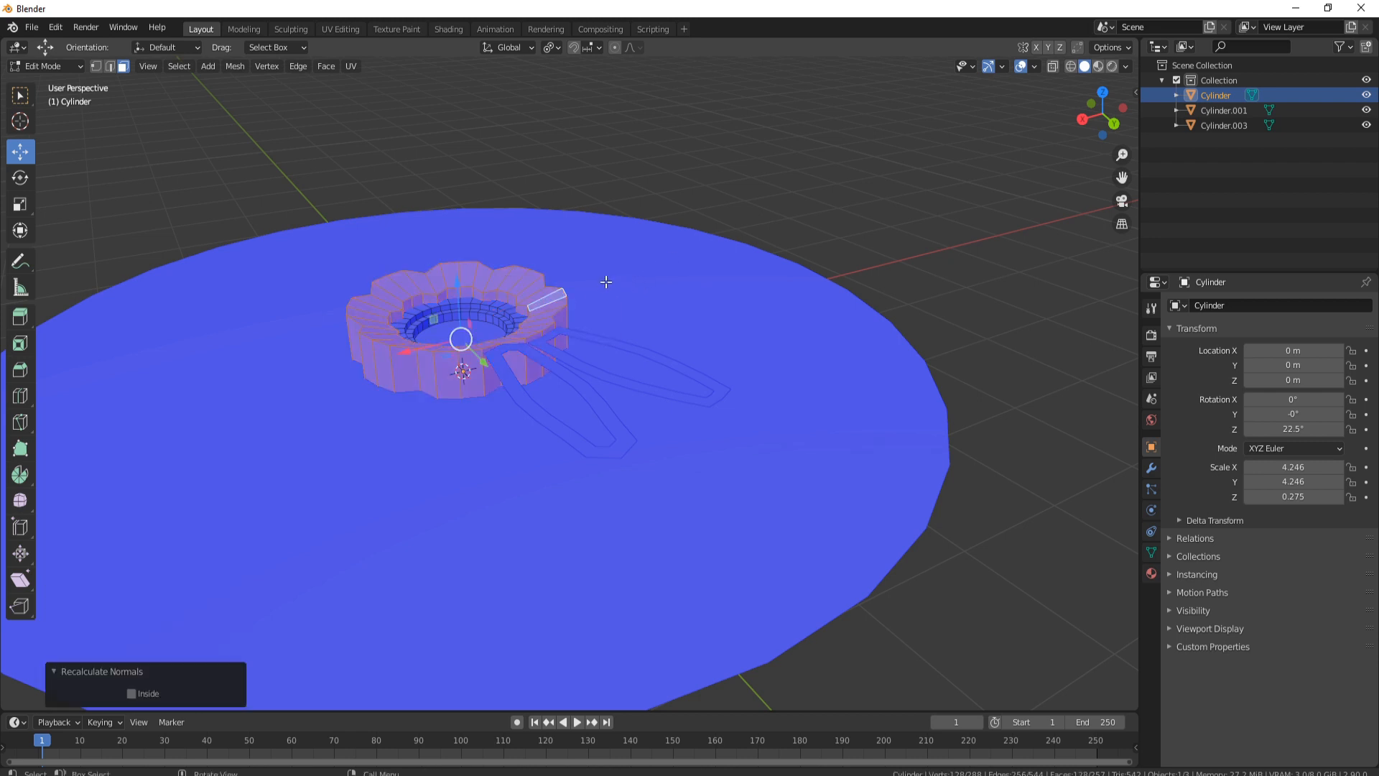
pyautogui.click(1034, 66)
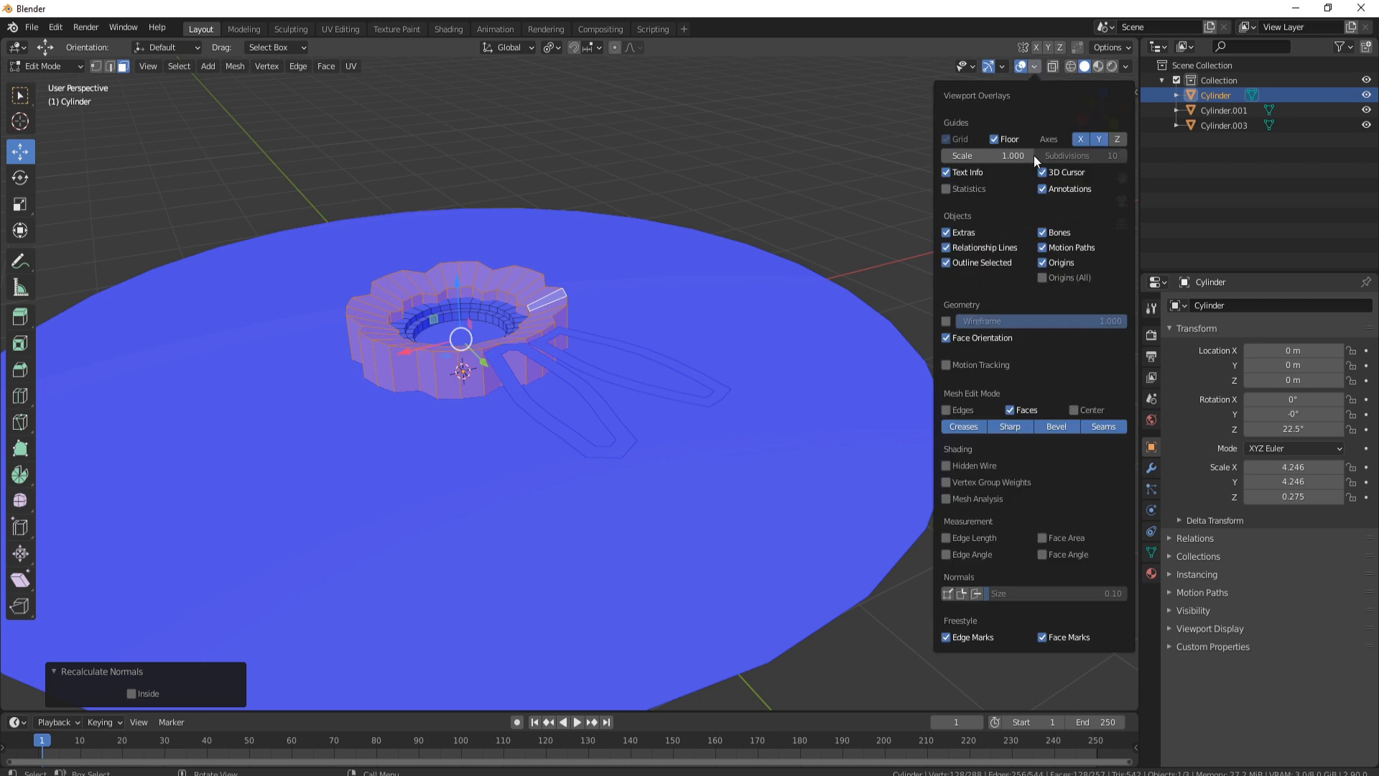
pyautogui.click(946, 337)
pyautogui.press('Tab')
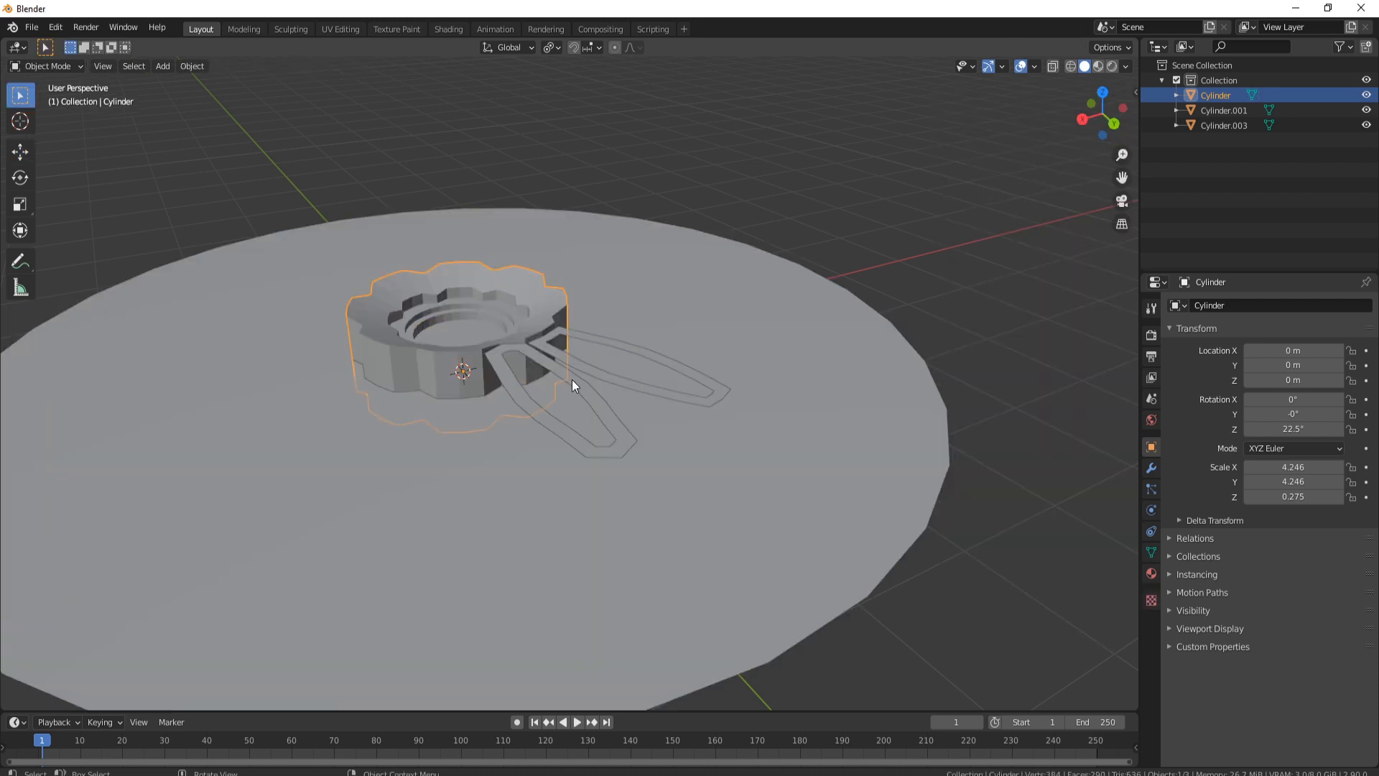
# Extrude all faces of both petal frames about 0.646 m downward toward the disc, using the right view.
pyautogui.click(594, 401)
pyautogui.scroll(3, 594, 377)
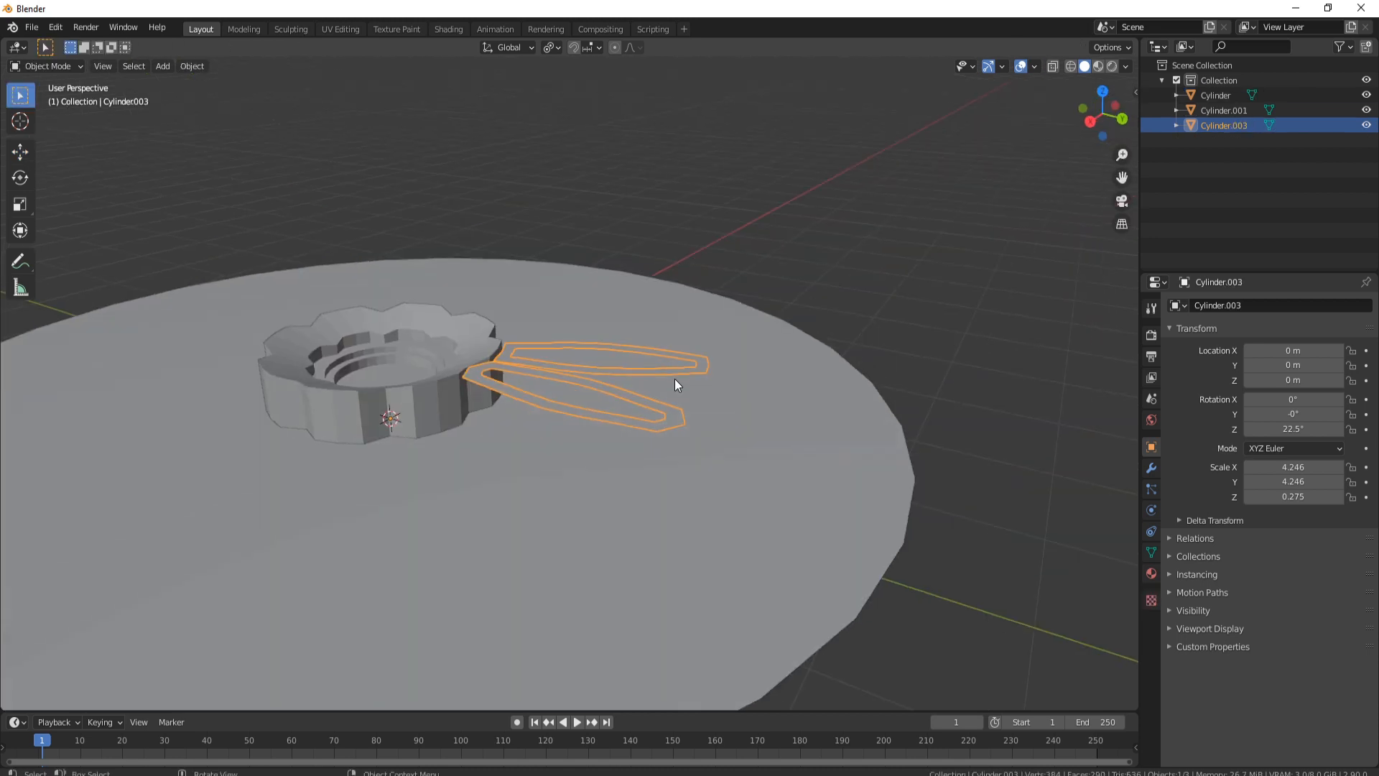
pyautogui.press('Tab')
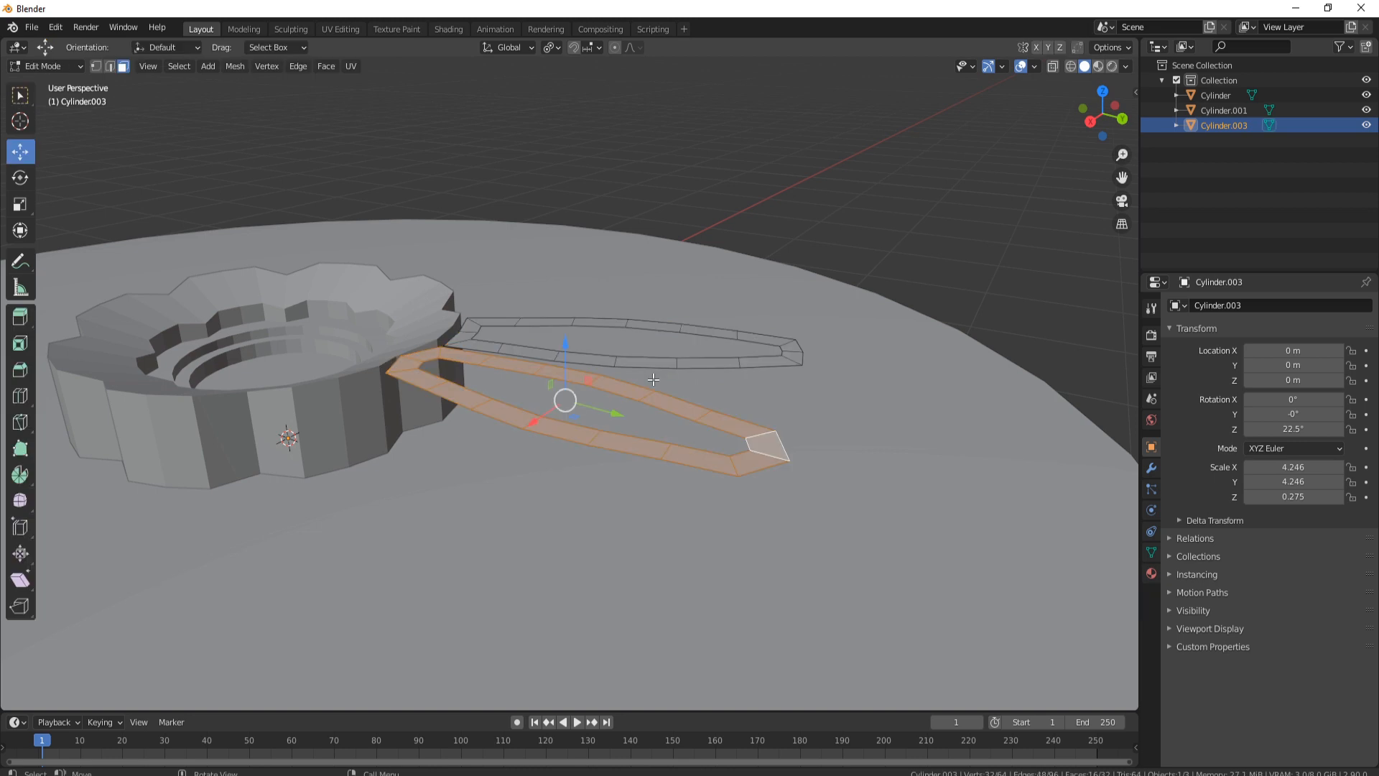
pyautogui.press('a')
pyautogui.press('KP_3')
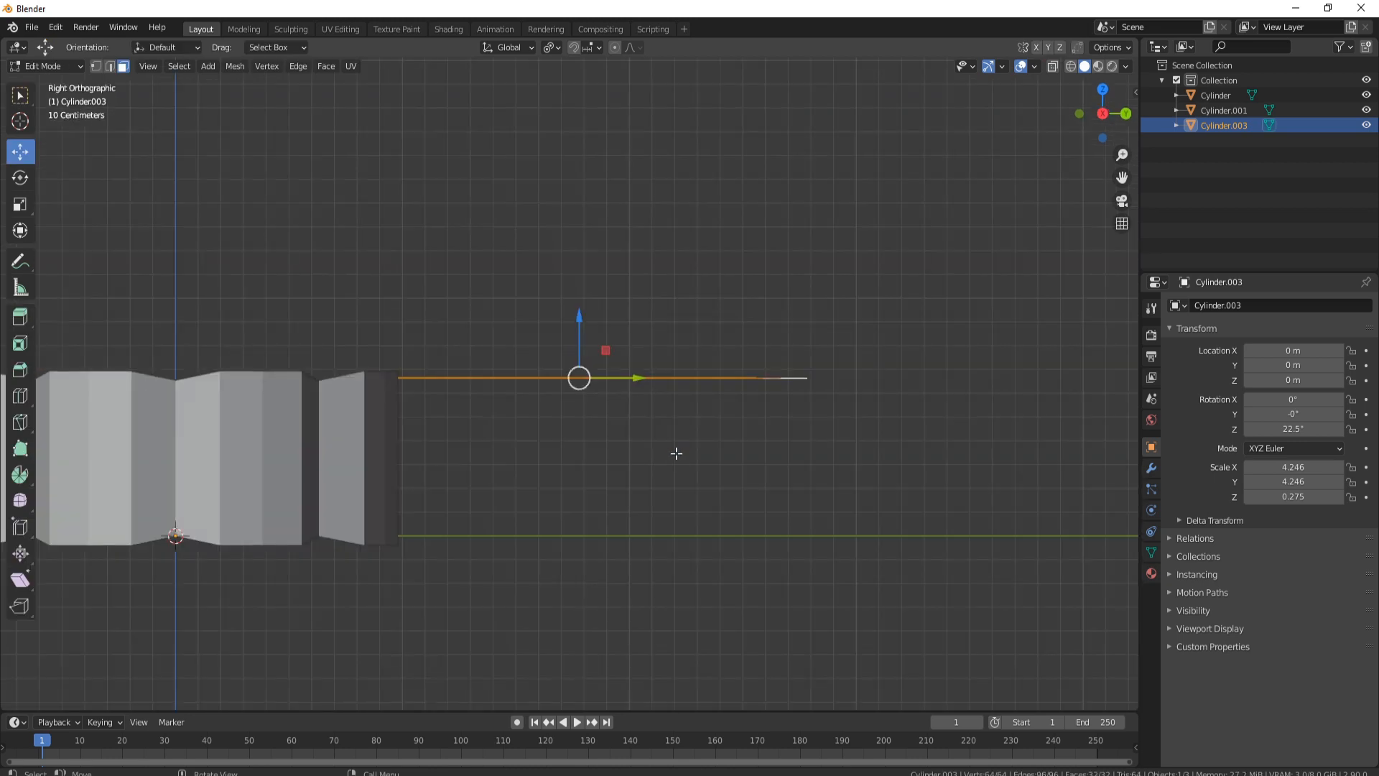
pyautogui.press('e')
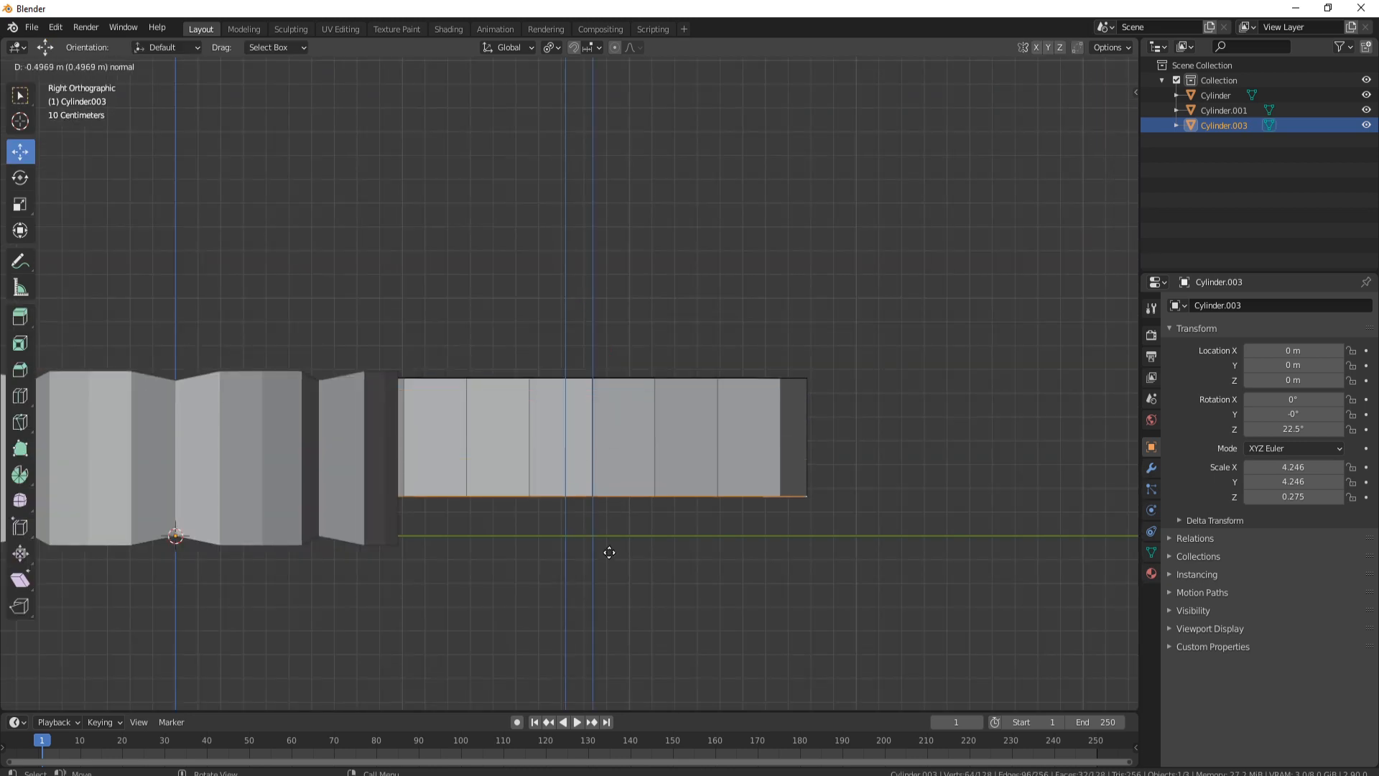
pyautogui.click(608, 583)
# Add one centred loop cut around the inner wall of each of the two petal frames.
pyautogui.moveTo(634, 302); pyautogui.dragTo(386, 384, button='middle')
pyautogui.moveTo(637, 341); pyautogui.dragTo(550, 427, button='middle')
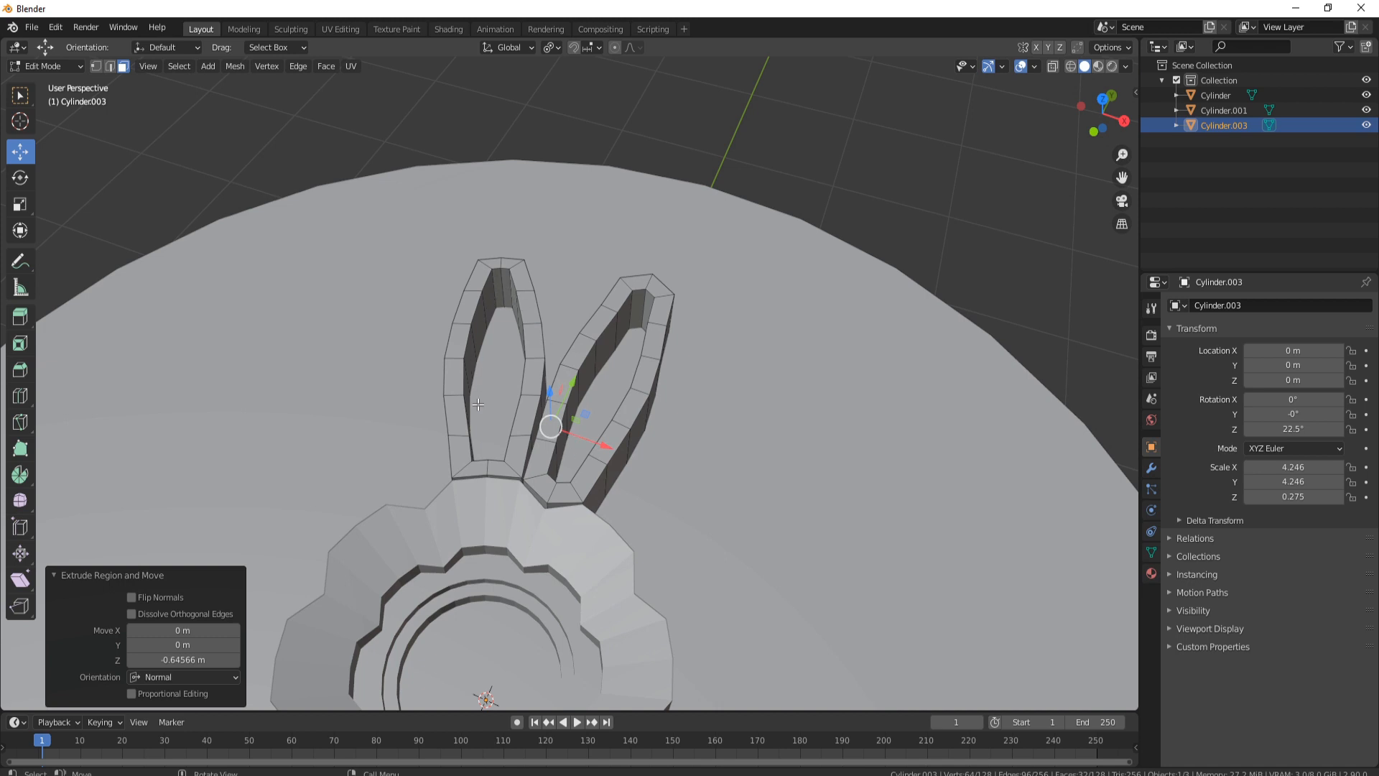
pyautogui.keyDown('shift'); pyautogui.moveTo(567, 340); pyautogui.dragTo(539, 255, button='middle'); pyautogui.keyUp('shift')
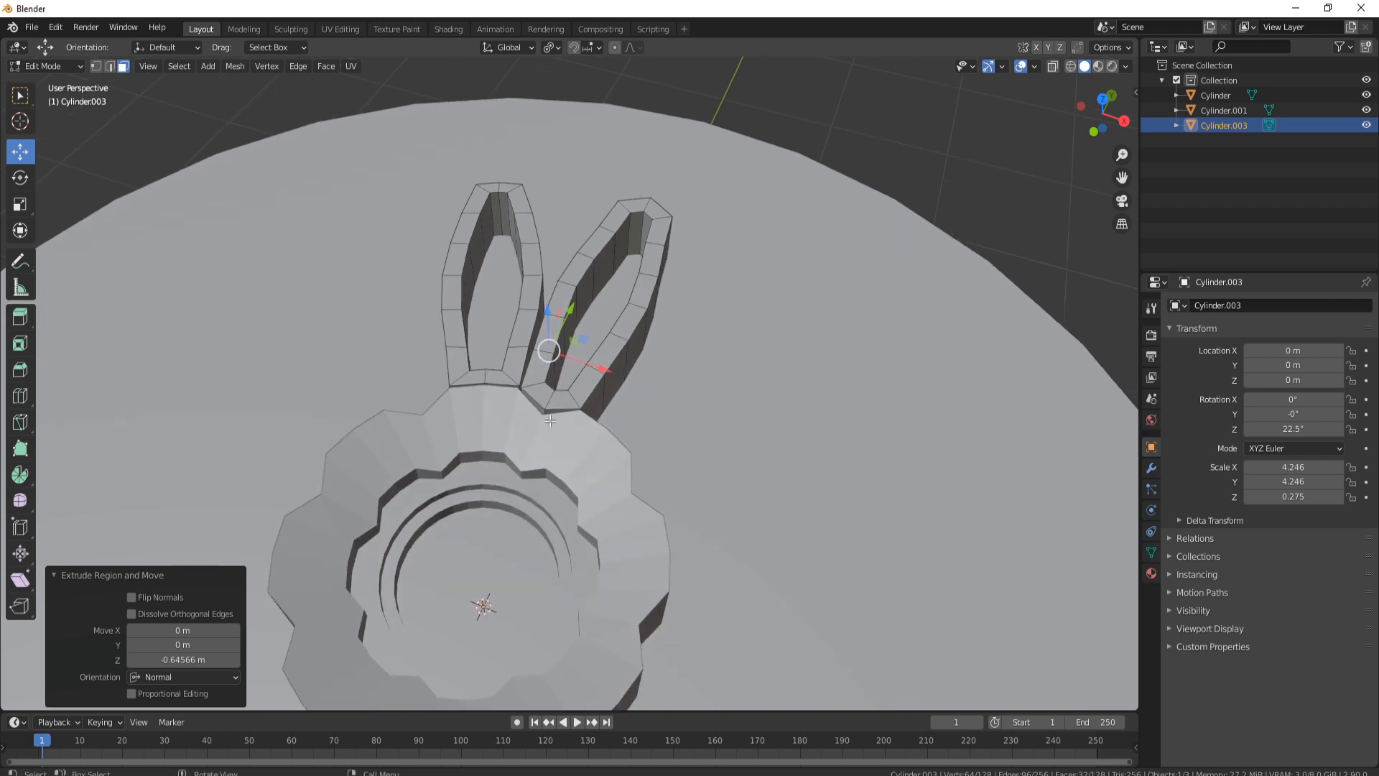
pyautogui.moveTo(551, 421); pyautogui.dragTo(506, 337, button='middle')
pyautogui.scroll(4, 507, 336)
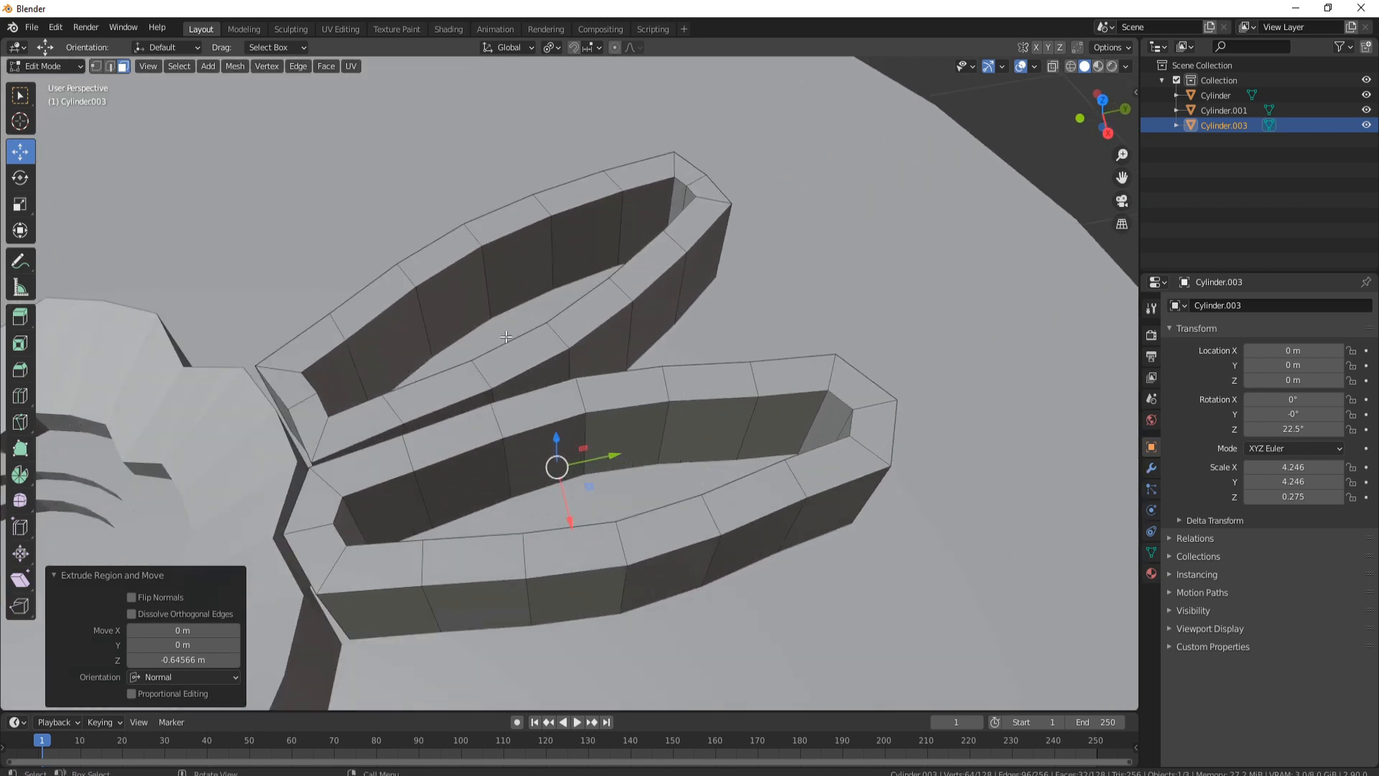
pyautogui.hotkey('ctrl', 'r')
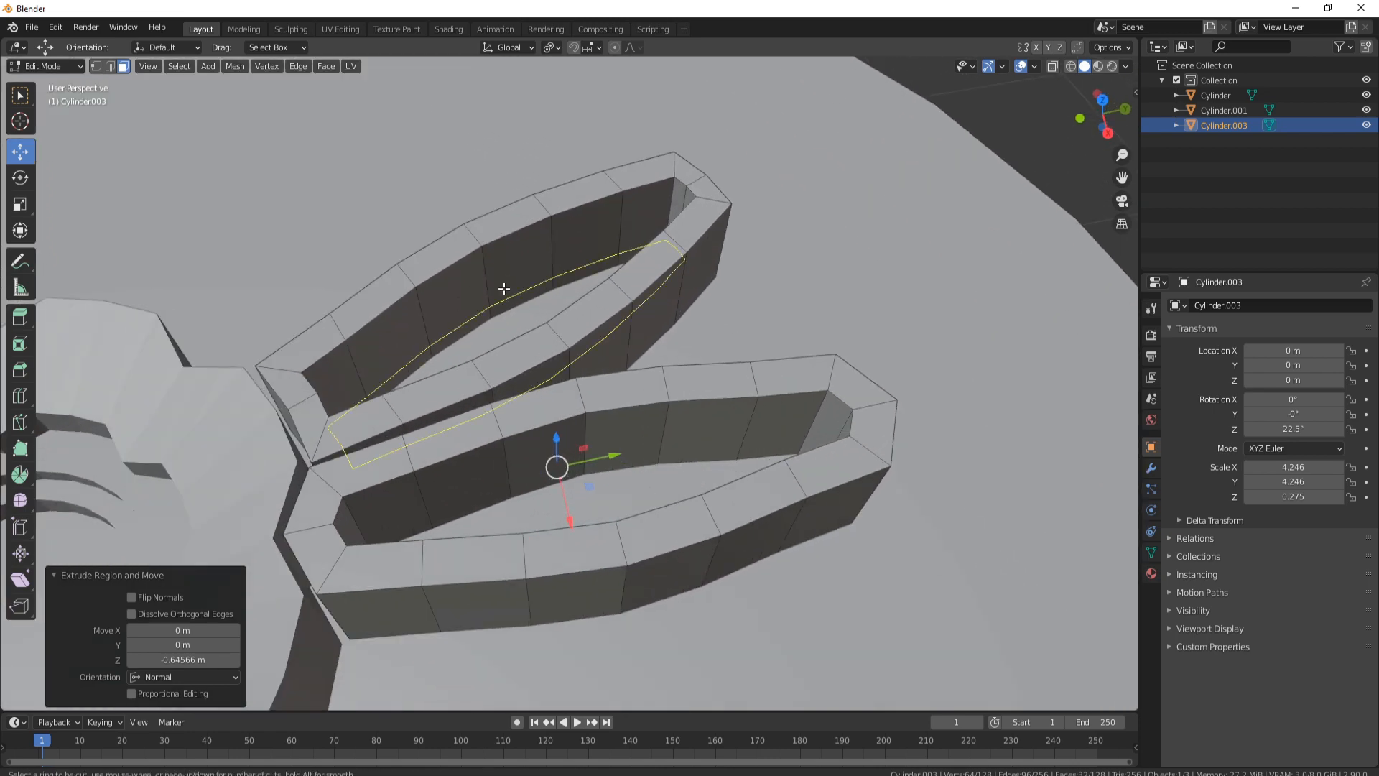
pyautogui.click(504, 288)
pyautogui.rightClick(528, 297)
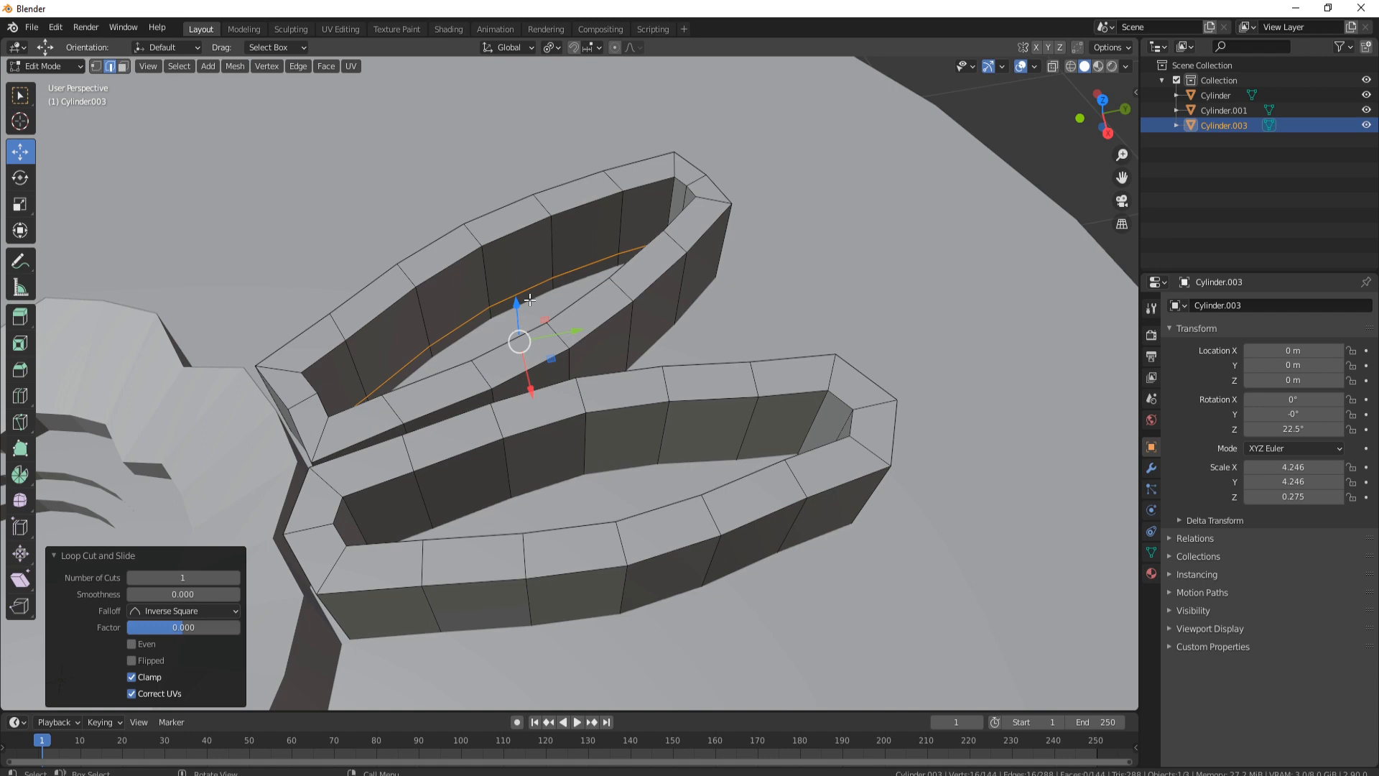
pyautogui.hotkey('ctrl', 'r')
pyautogui.click(598, 443)
pyautogui.rightClick(600, 443)
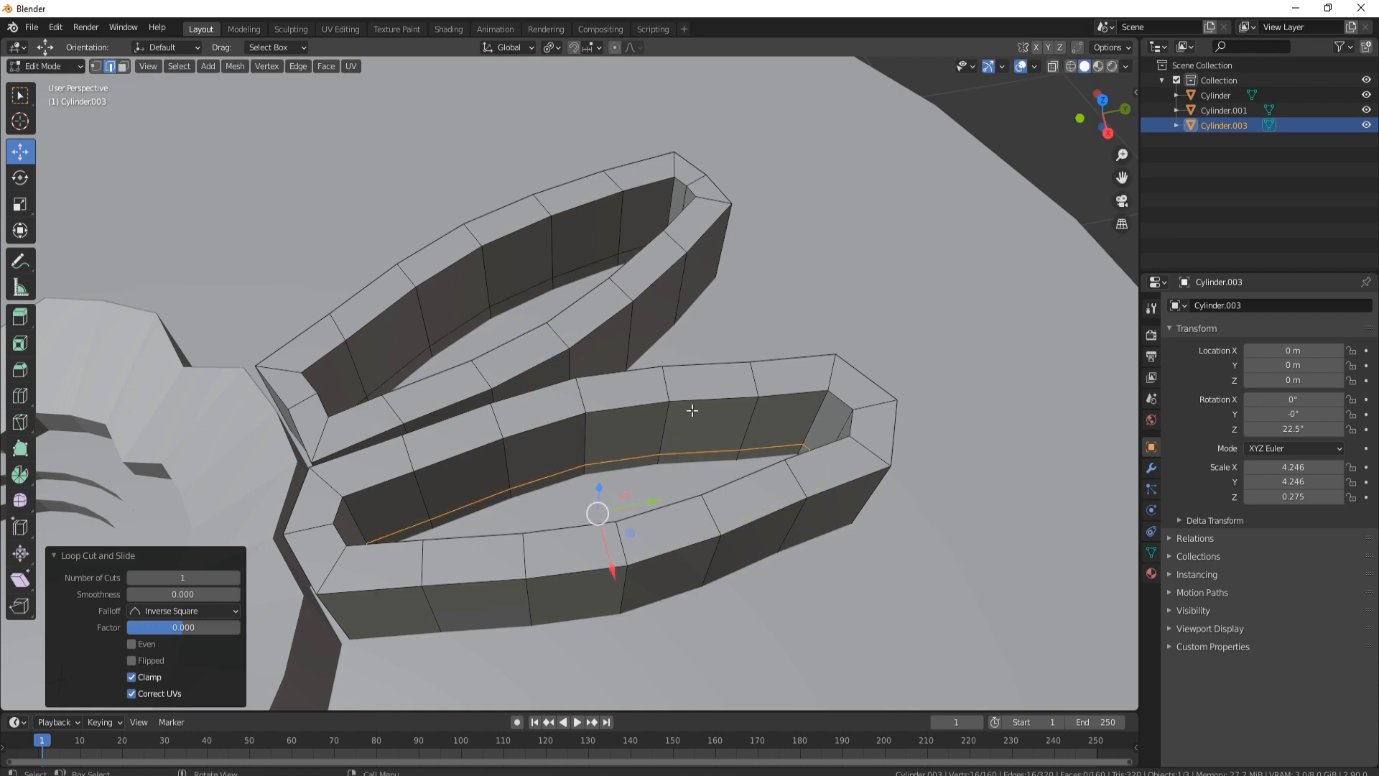
# Select the inner-wall edge loops of both petals and raise them about 0.127 m along Z.
pyautogui.moveTo(599, 443); pyautogui.dragTo(579, 343, button='middle')
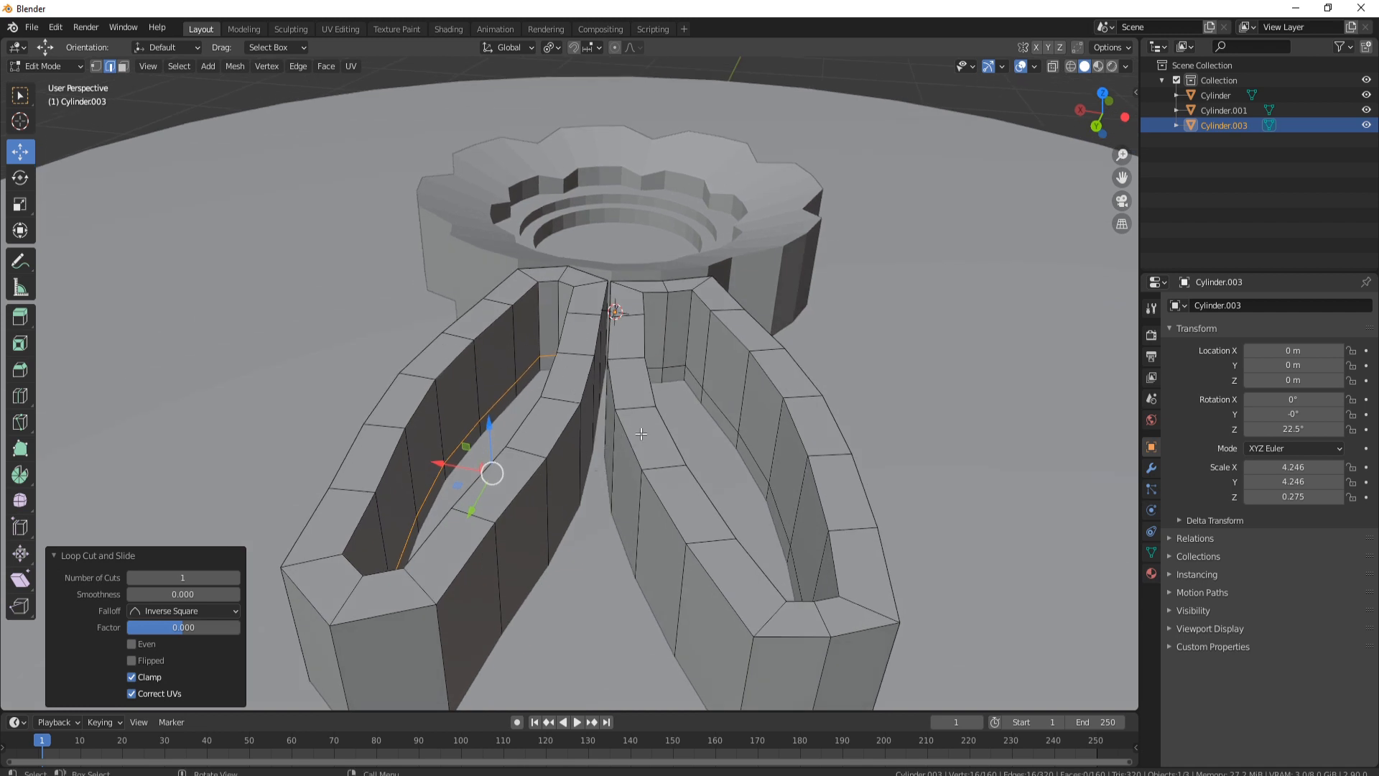
pyautogui.keyDown('alt'); pyautogui.keyDown('shift'); pyautogui.click(727, 412); pyautogui.keyUp('shift'); pyautogui.keyUp('alt')
pyautogui.moveTo(726, 412); pyautogui.dragTo(621, 449, button='middle')
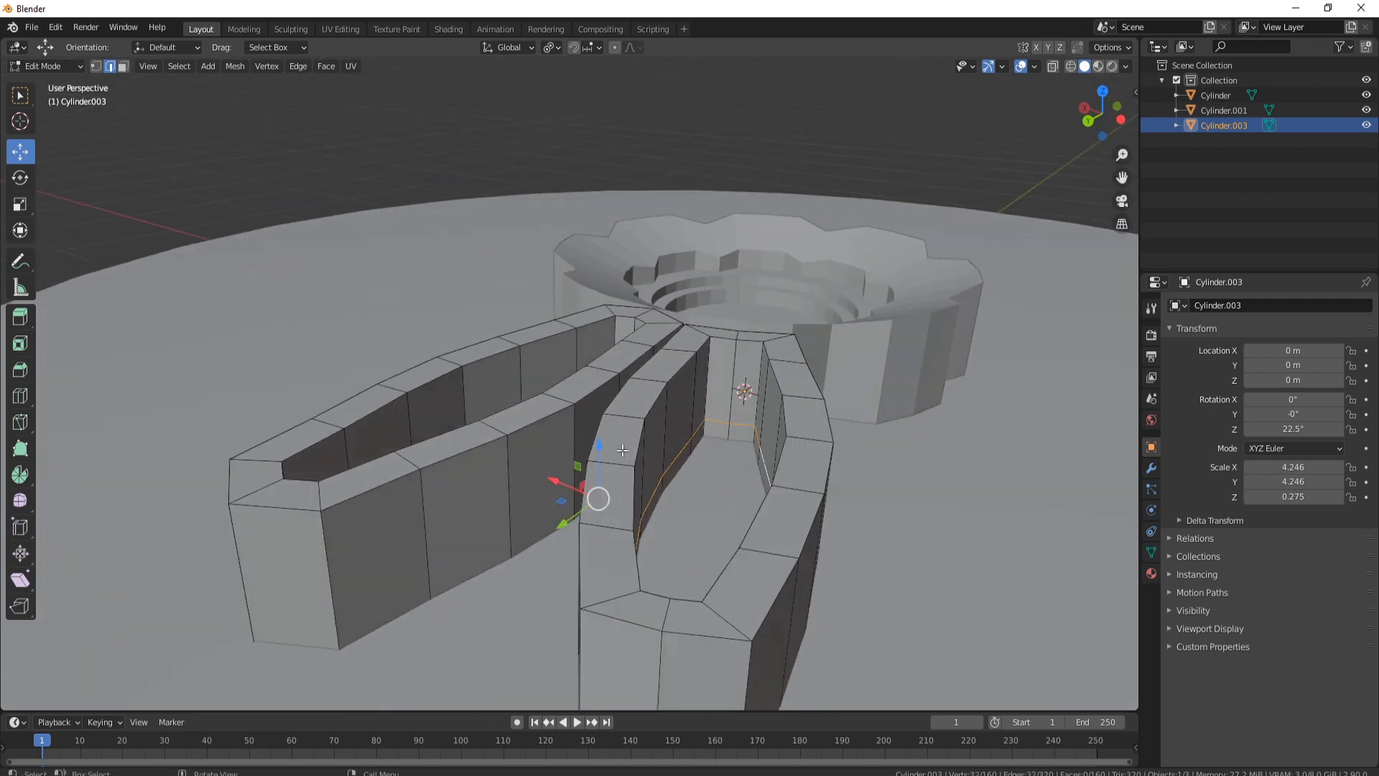
pyautogui.moveTo(599, 446); pyautogui.dragTo(604, 400)
pyautogui.moveTo(603, 400); pyautogui.dragTo(769, 388, button='middle')
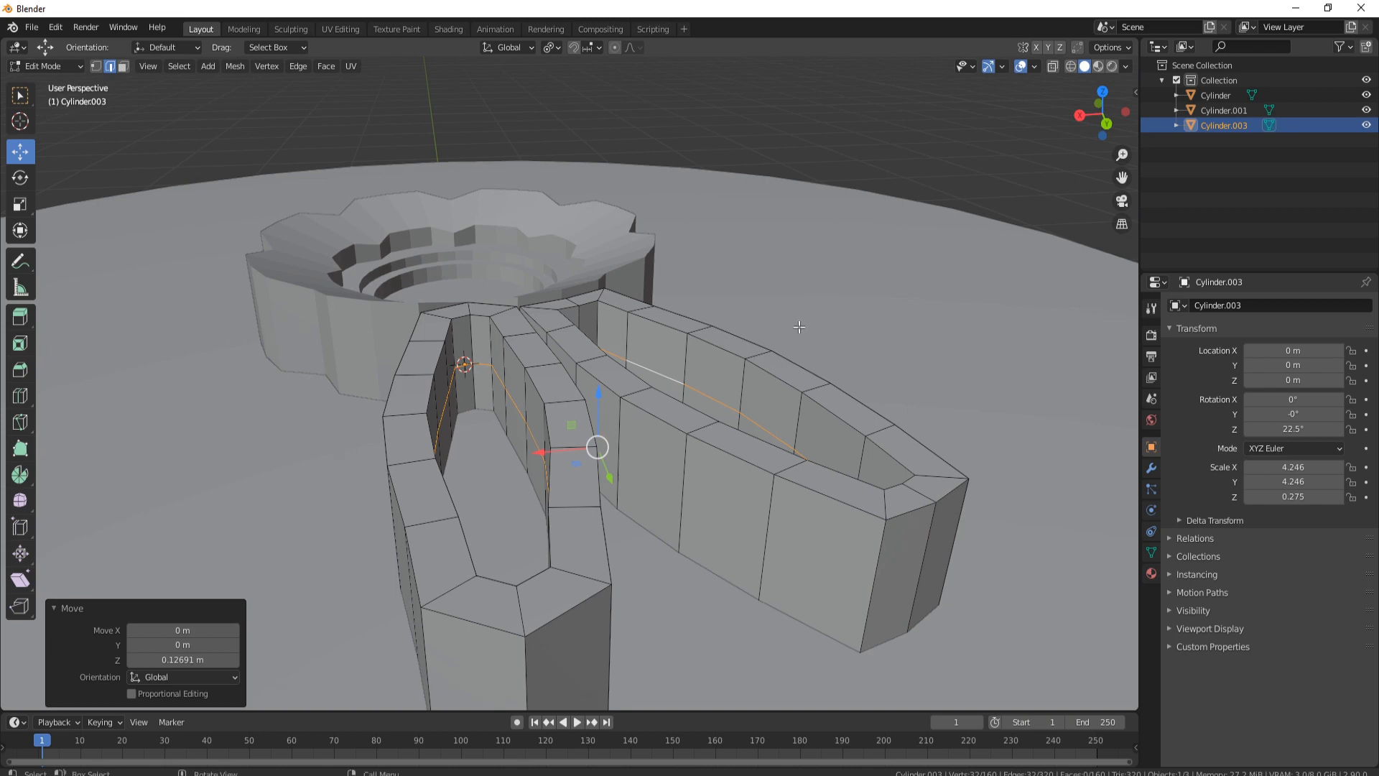
pyautogui.moveTo(799, 326); pyautogui.dragTo(760, 337, button='middle')
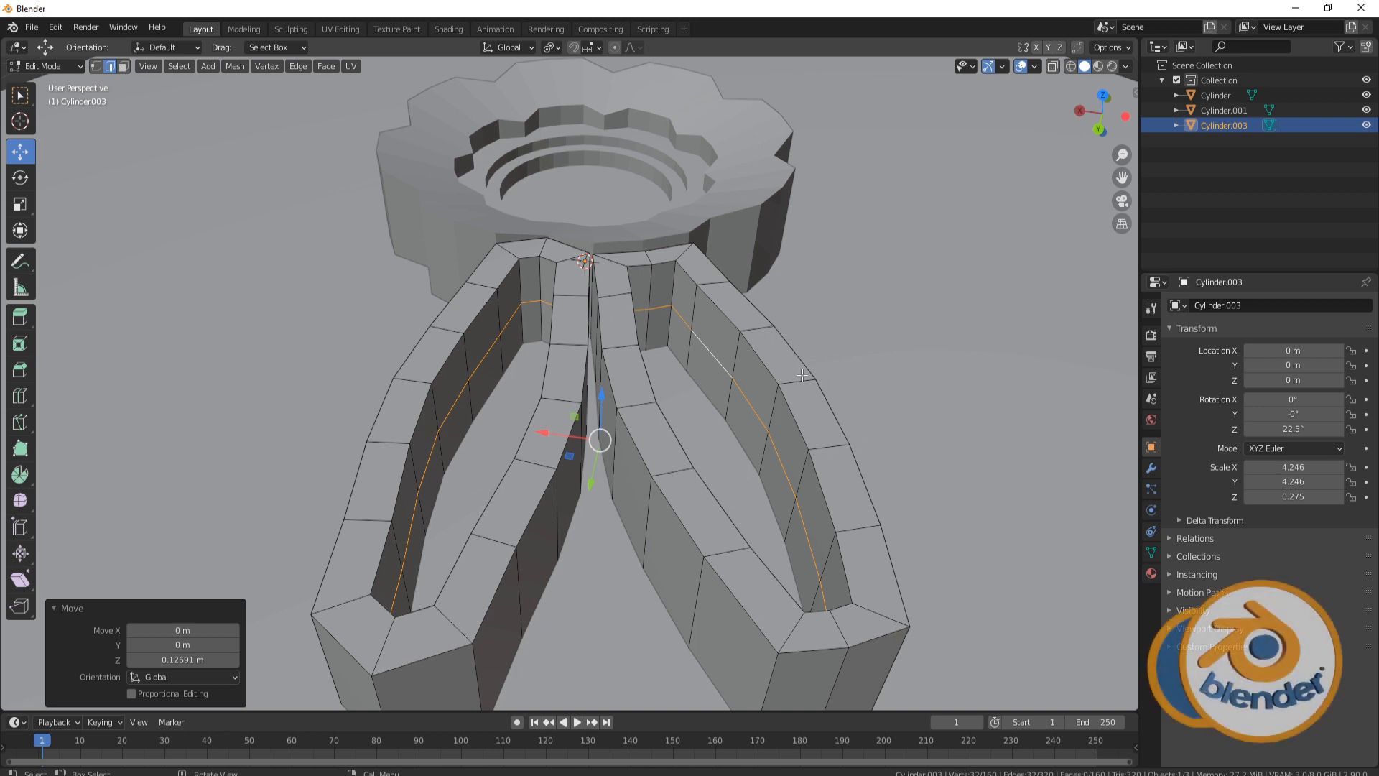
# Mark the selected inner-wall edge loops of both petals as seams and fill both loops with faces.
pyautogui.rightClick(718, 297)
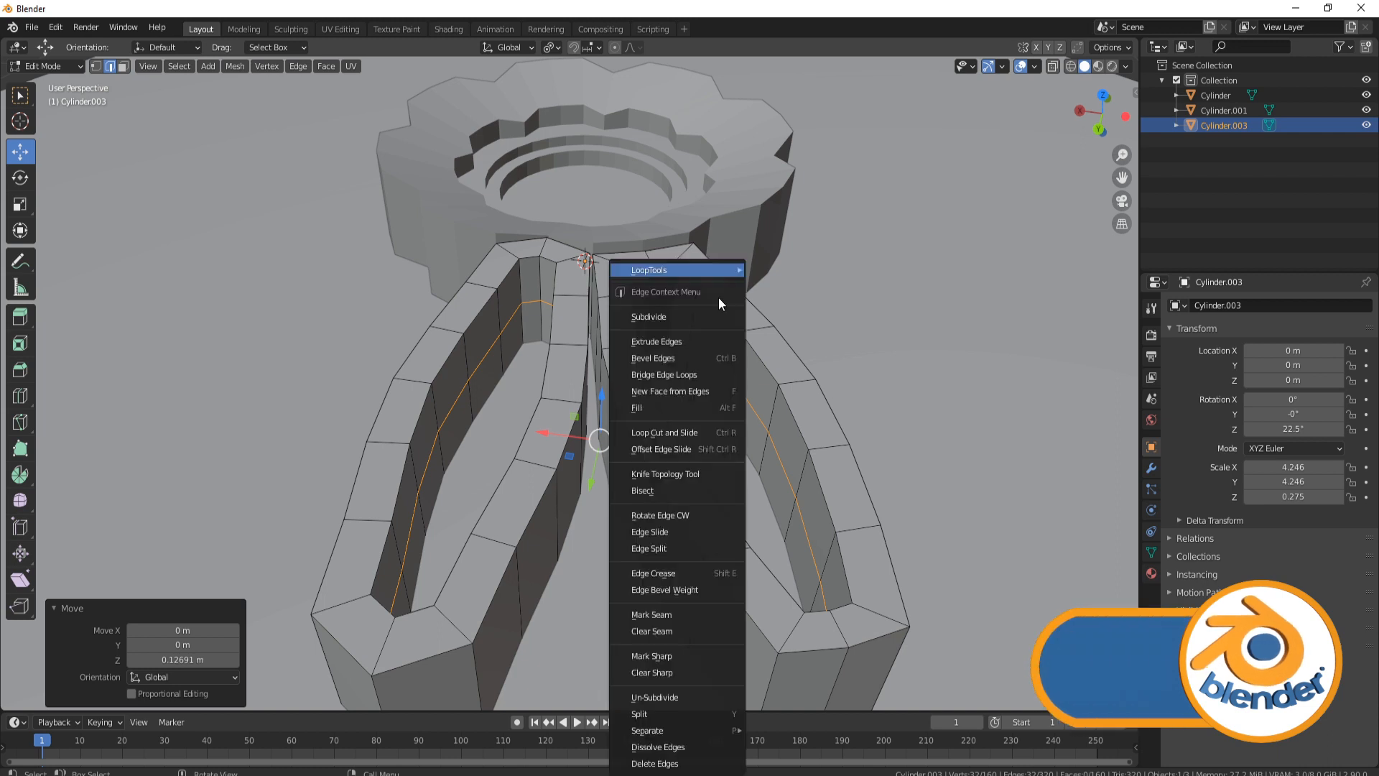
pyautogui.click(684, 614)
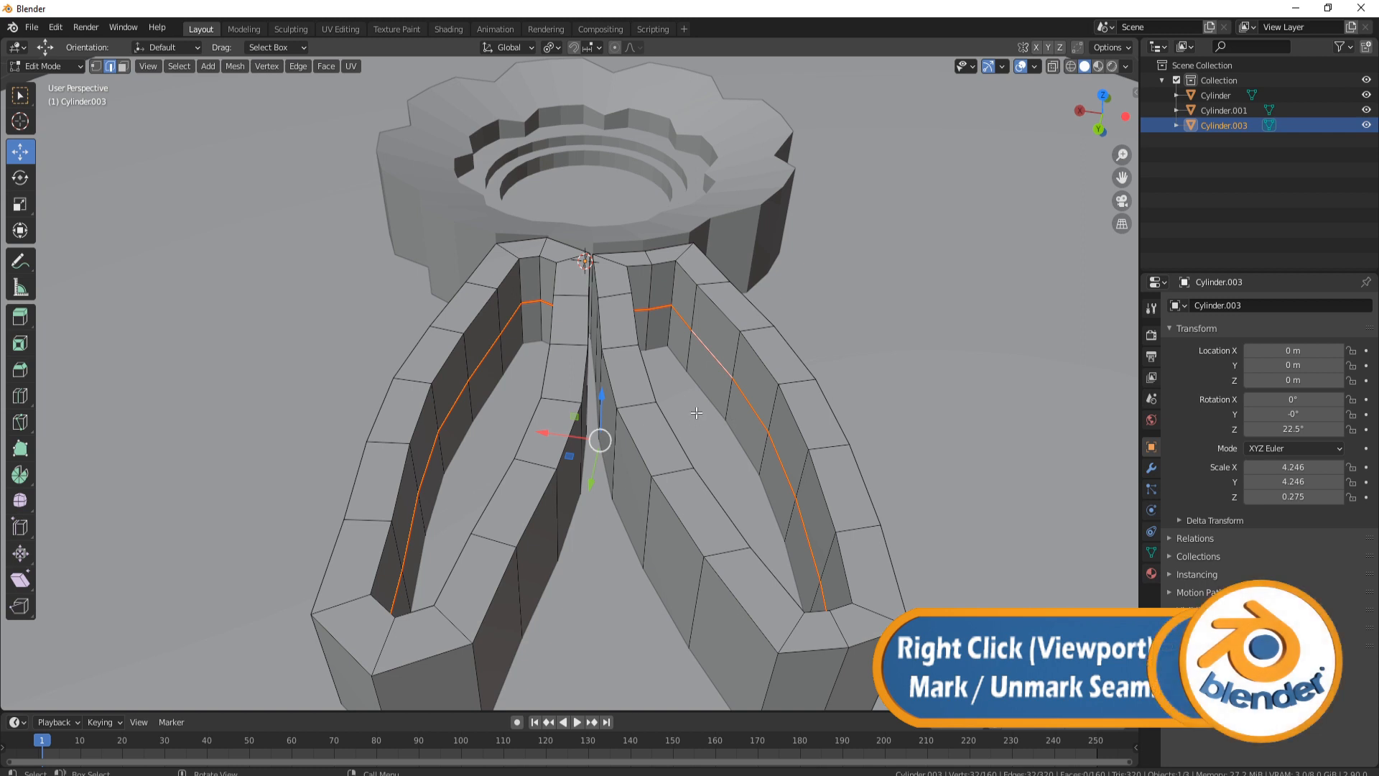
pyautogui.hotkey('alt', 'f')
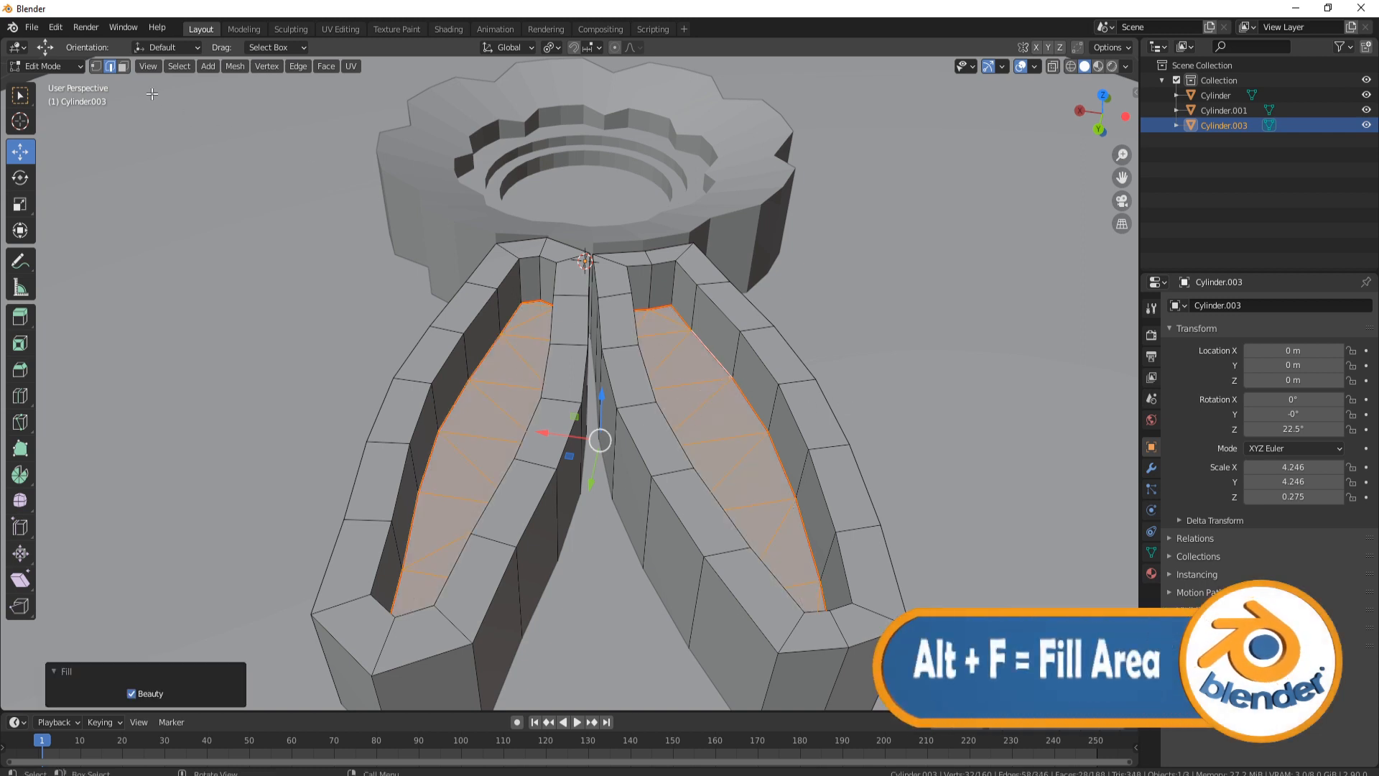
# Check seam-delimited linked selection on one petal, selecting first its frame faces and then its filled panel in face mode.
pyautogui.click(122, 67)
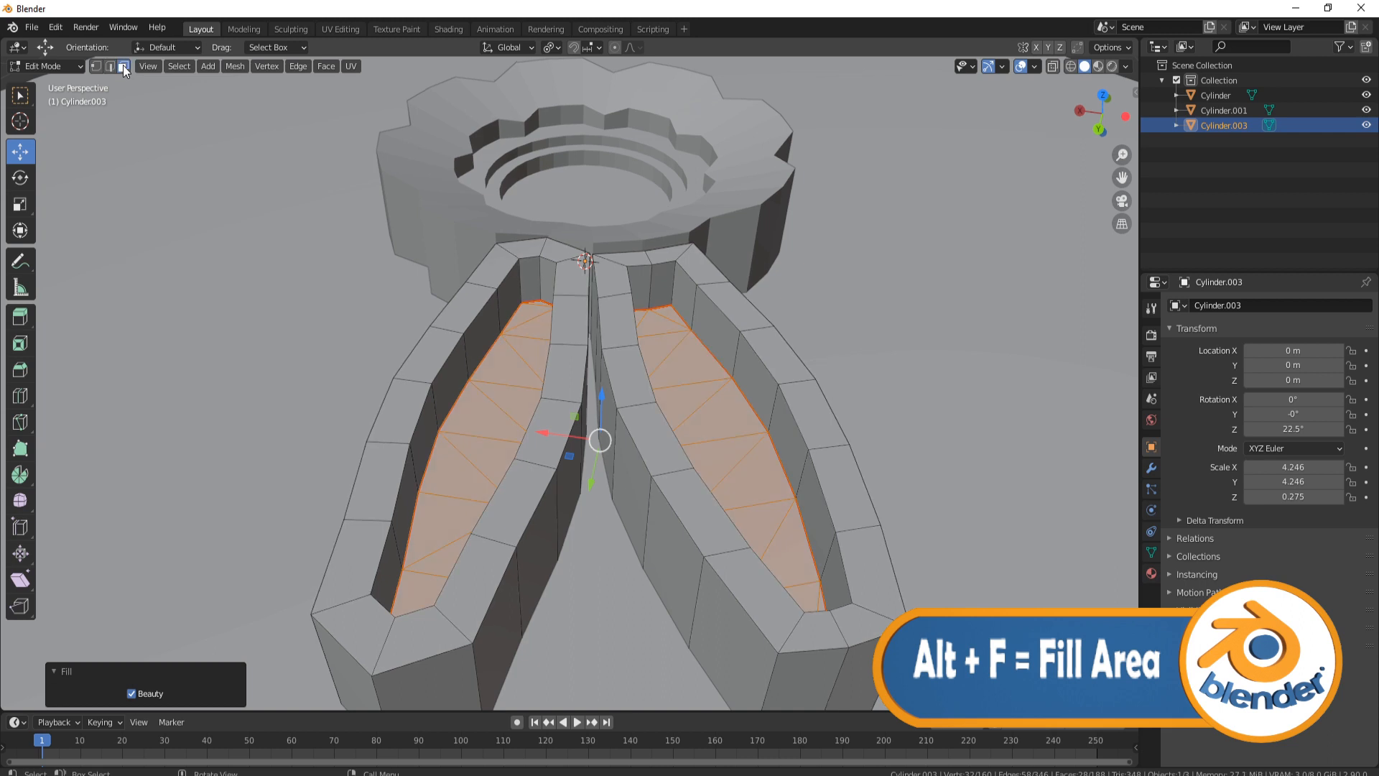
pyautogui.click(576, 296)
pyautogui.hotkey('ctrl', 'l')
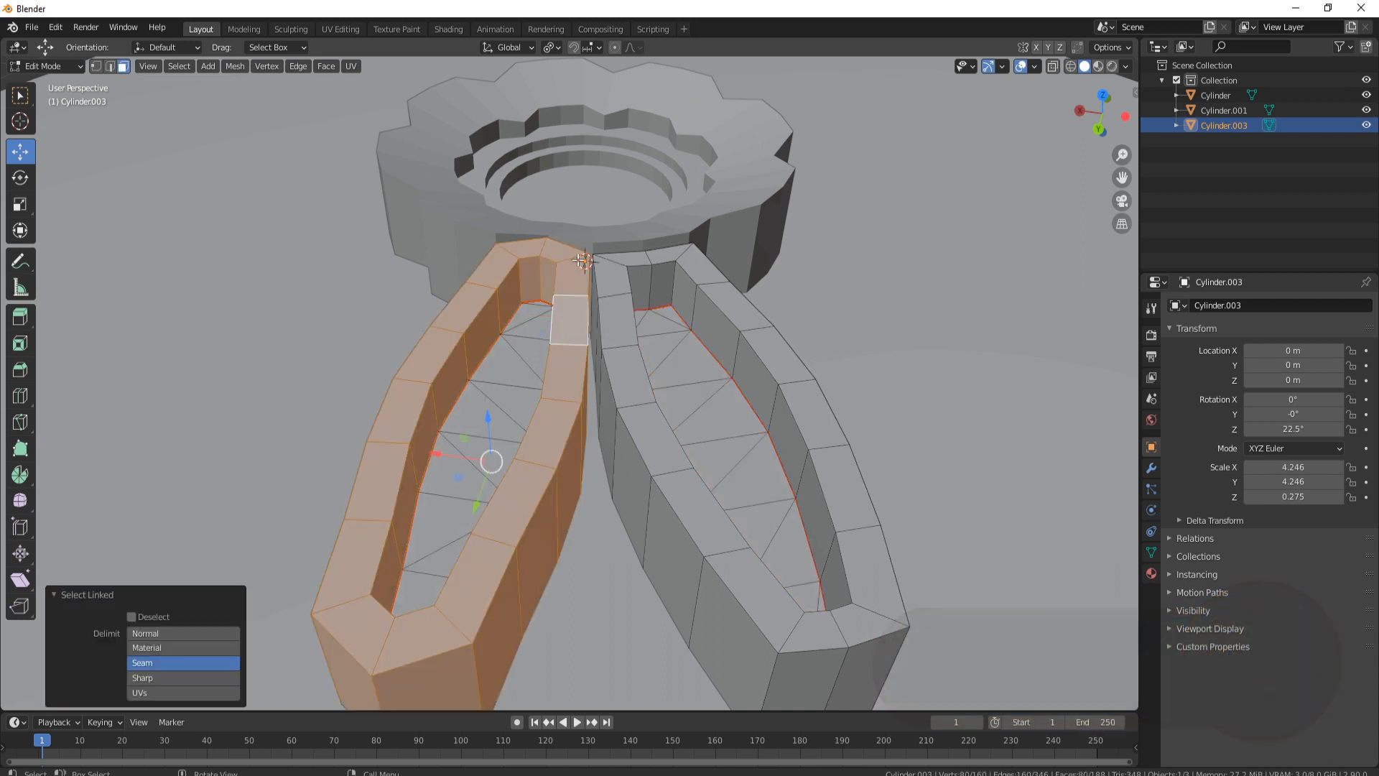
pyautogui.moveTo(502, 418); pyautogui.dragTo(559, 470, button='middle')
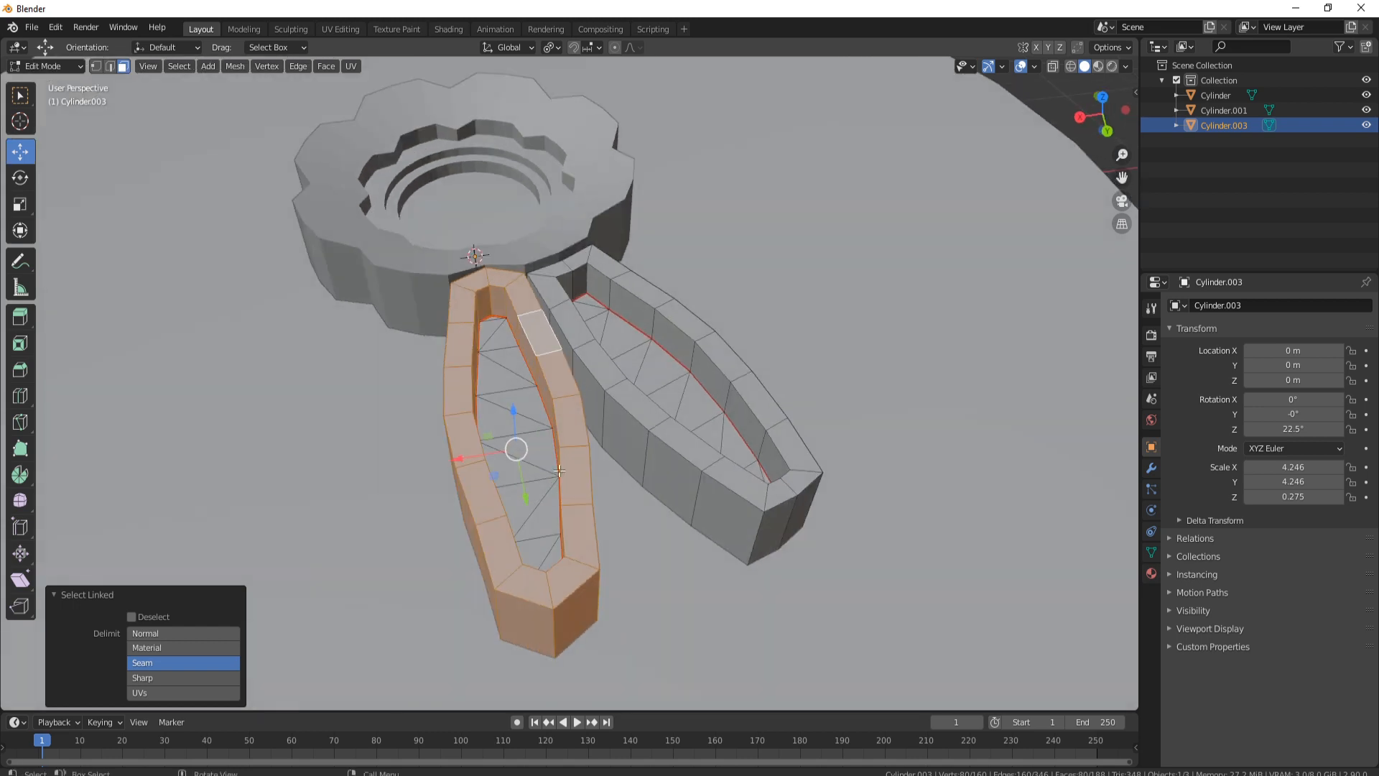
pyautogui.click(526, 400)
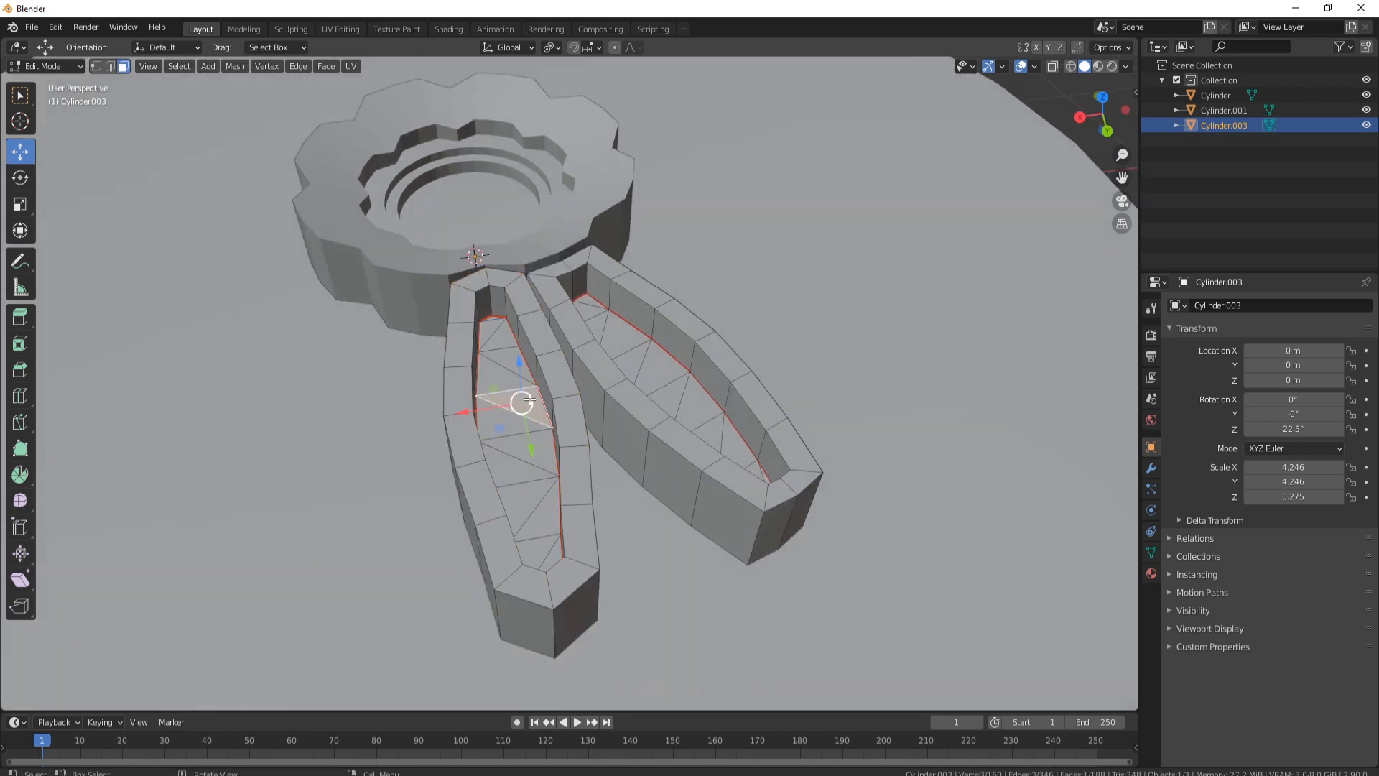
pyautogui.hotkey('ctrl', 'l')
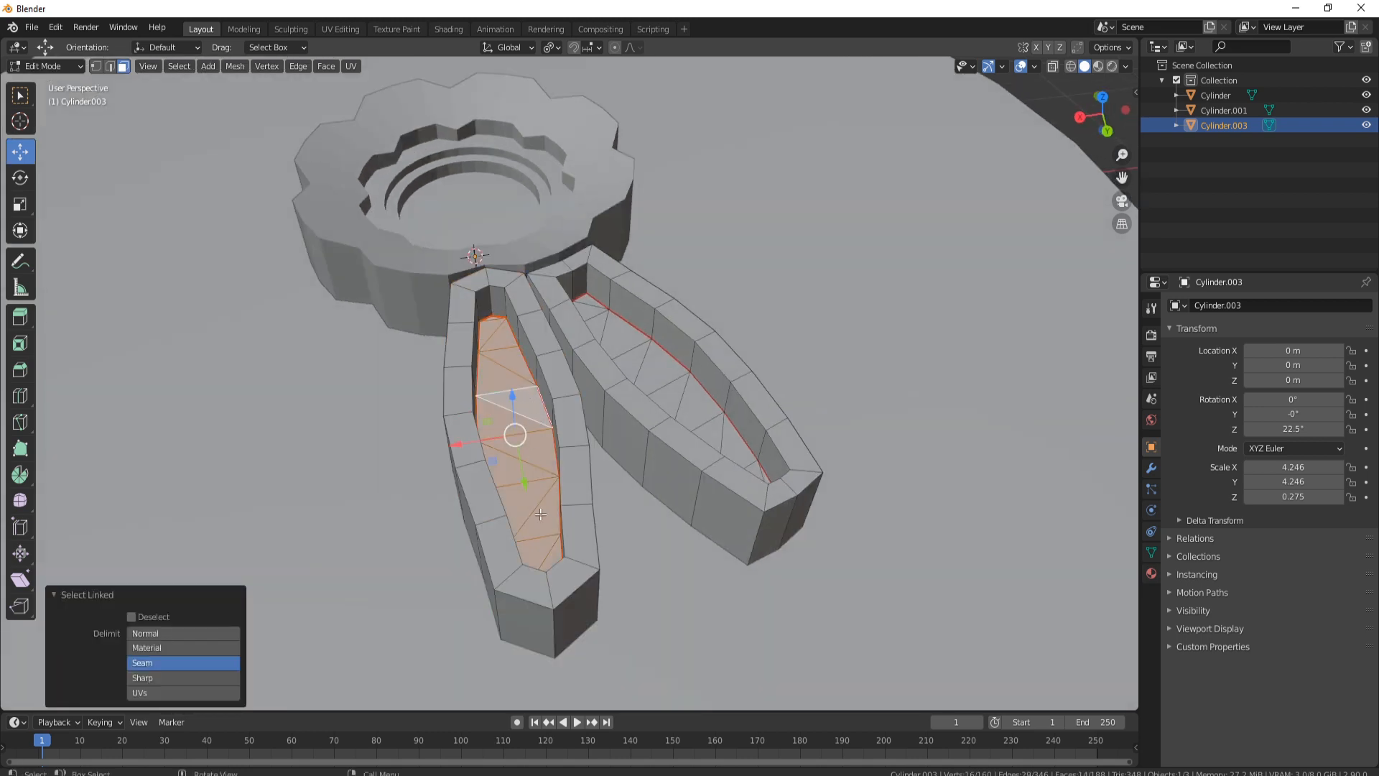
pyautogui.moveTo(657, 449); pyautogui.dragTo(598, 374, button='middle')
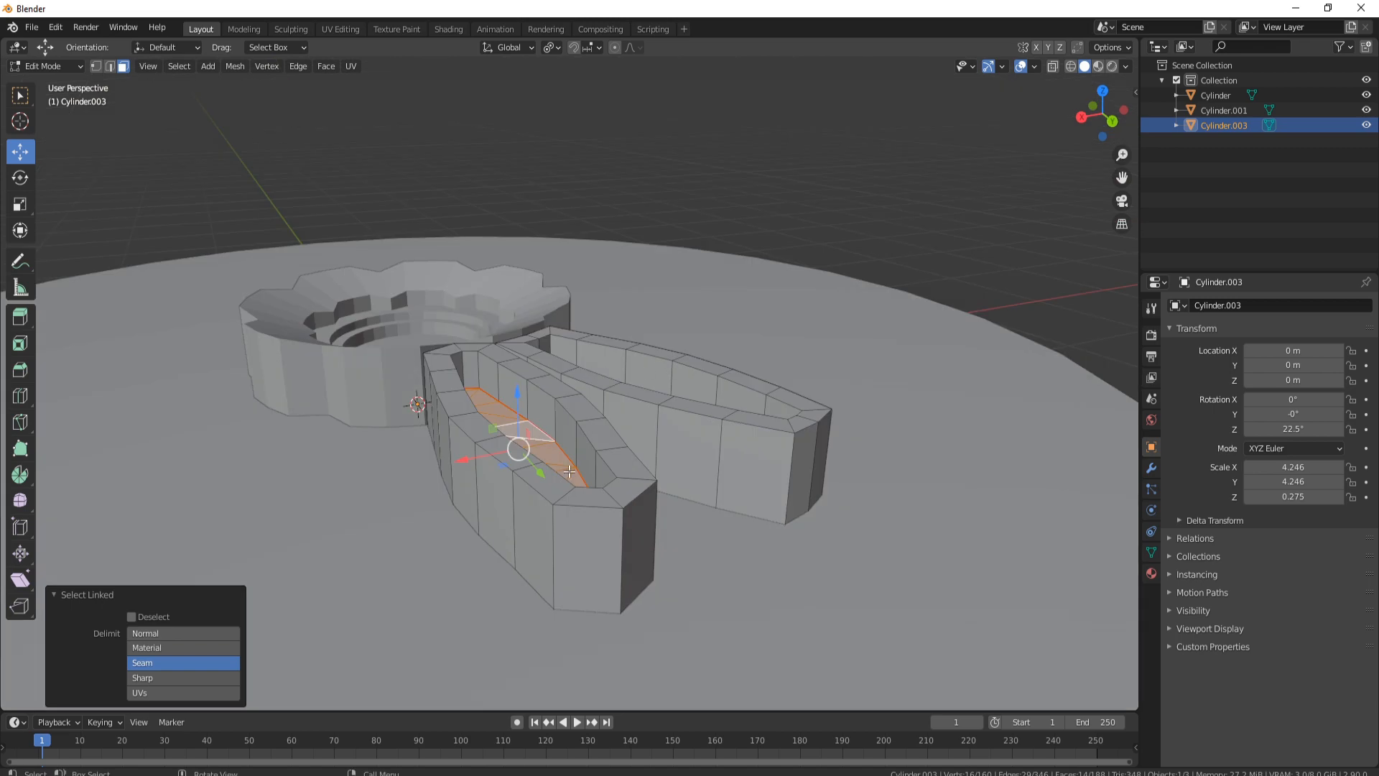
pyautogui.moveTo(569, 472); pyautogui.dragTo(579, 307, button='middle')
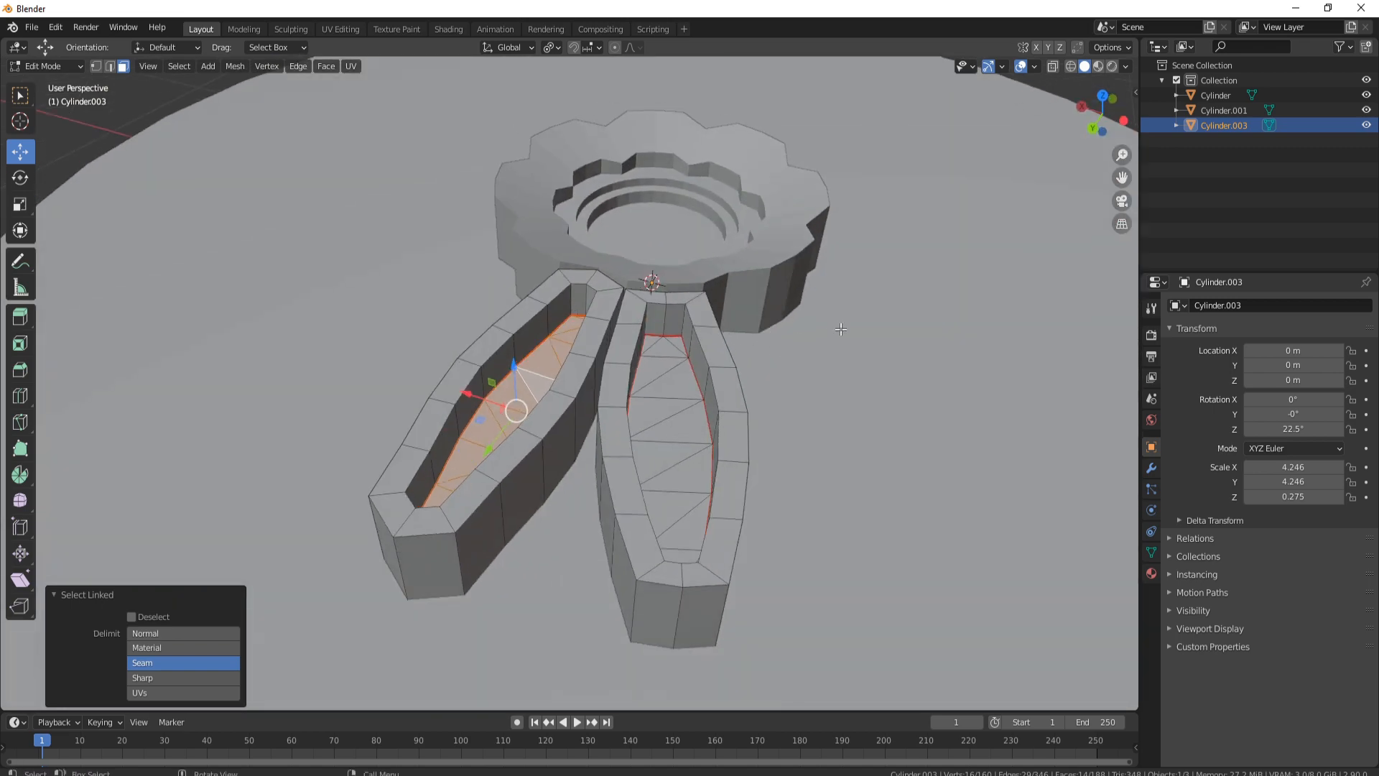
pyautogui.moveTo(840, 329); pyautogui.dragTo(598, 381, button='middle')
# Leave Edit Mode, apply all transforms to the scalloped ring and set its origin to its geometry.
pyautogui.press('Tab')
pyautogui.scroll(-3, 597, 380)
pyautogui.moveTo(682, 413); pyautogui.dragTo(644, 425, button='middle')
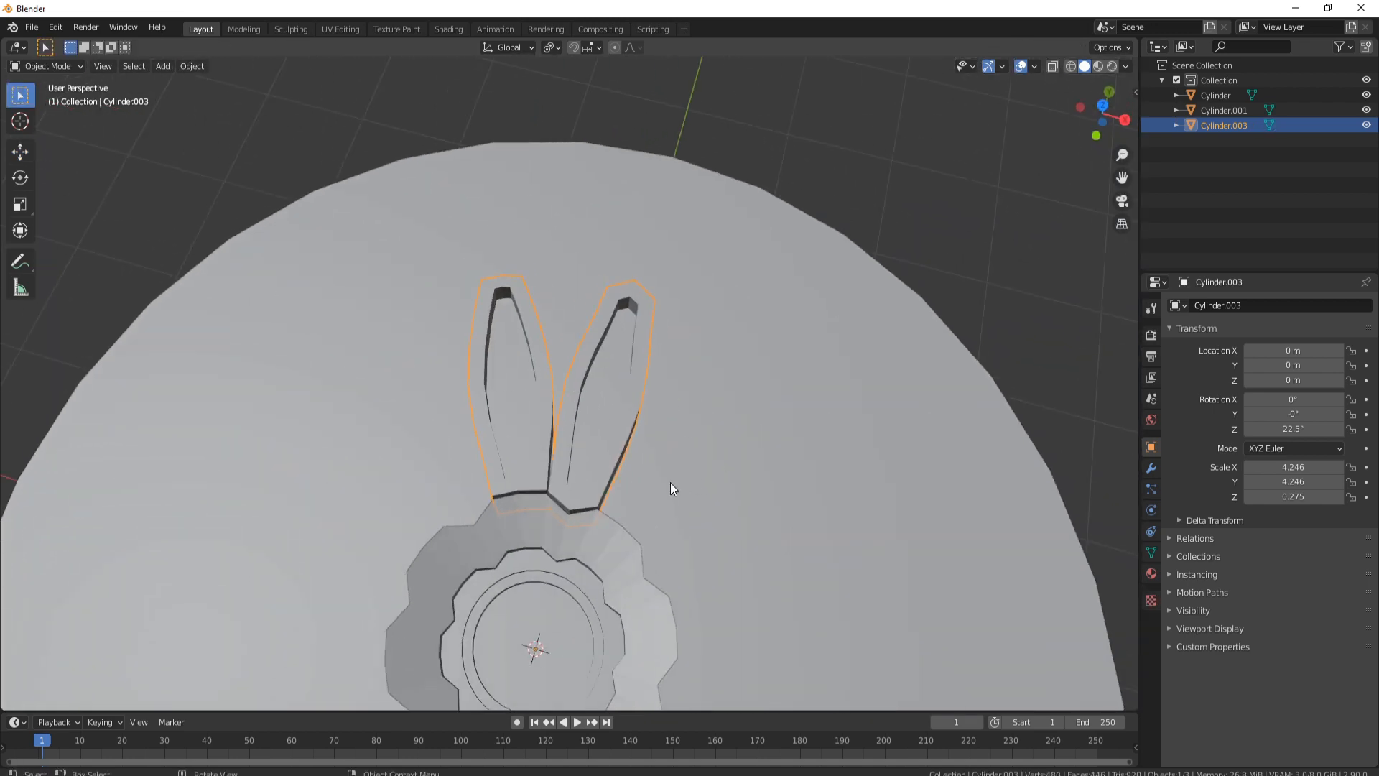
pyautogui.keyDown('shift'); pyautogui.moveTo(670, 483); pyautogui.dragTo(672, 377, button='middle'); pyautogui.keyUp('shift')
pyautogui.press('KP_7')
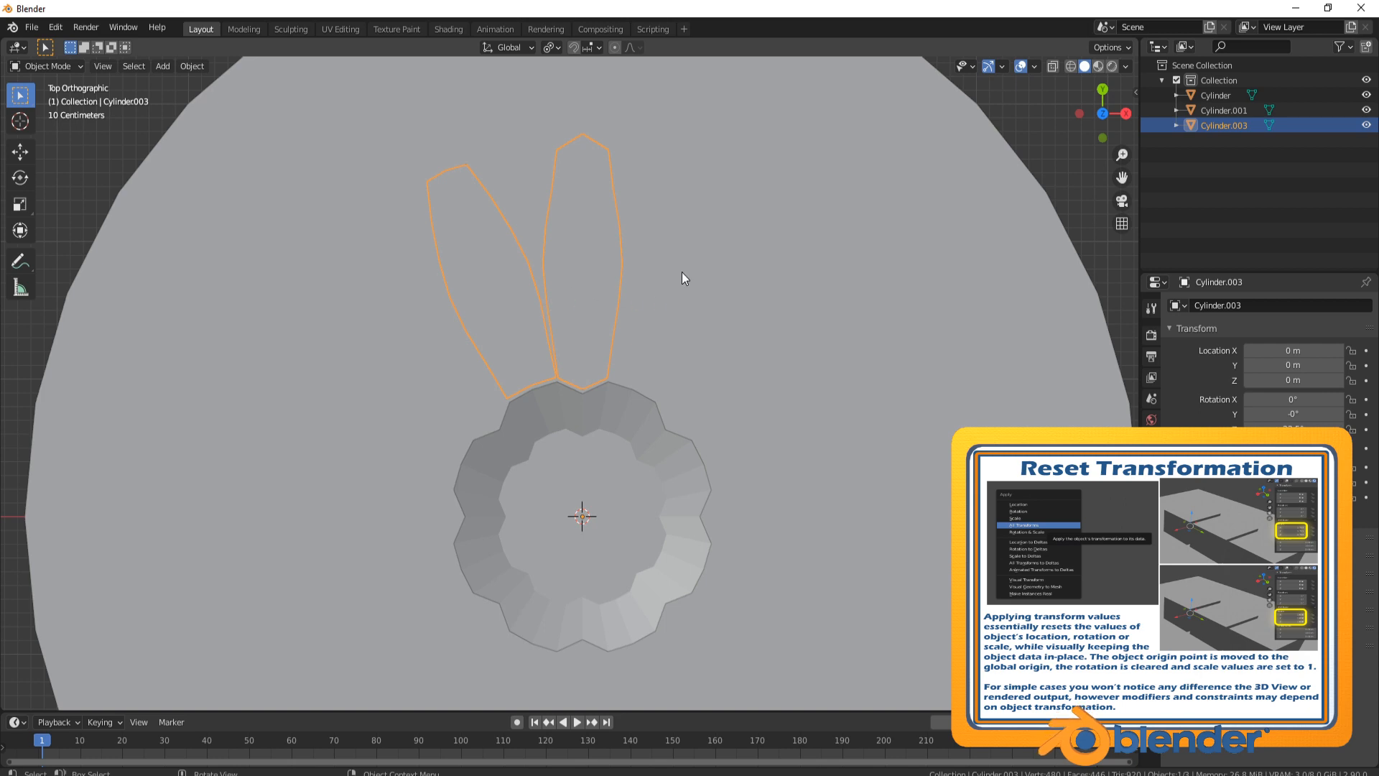
pyautogui.click(652, 439)
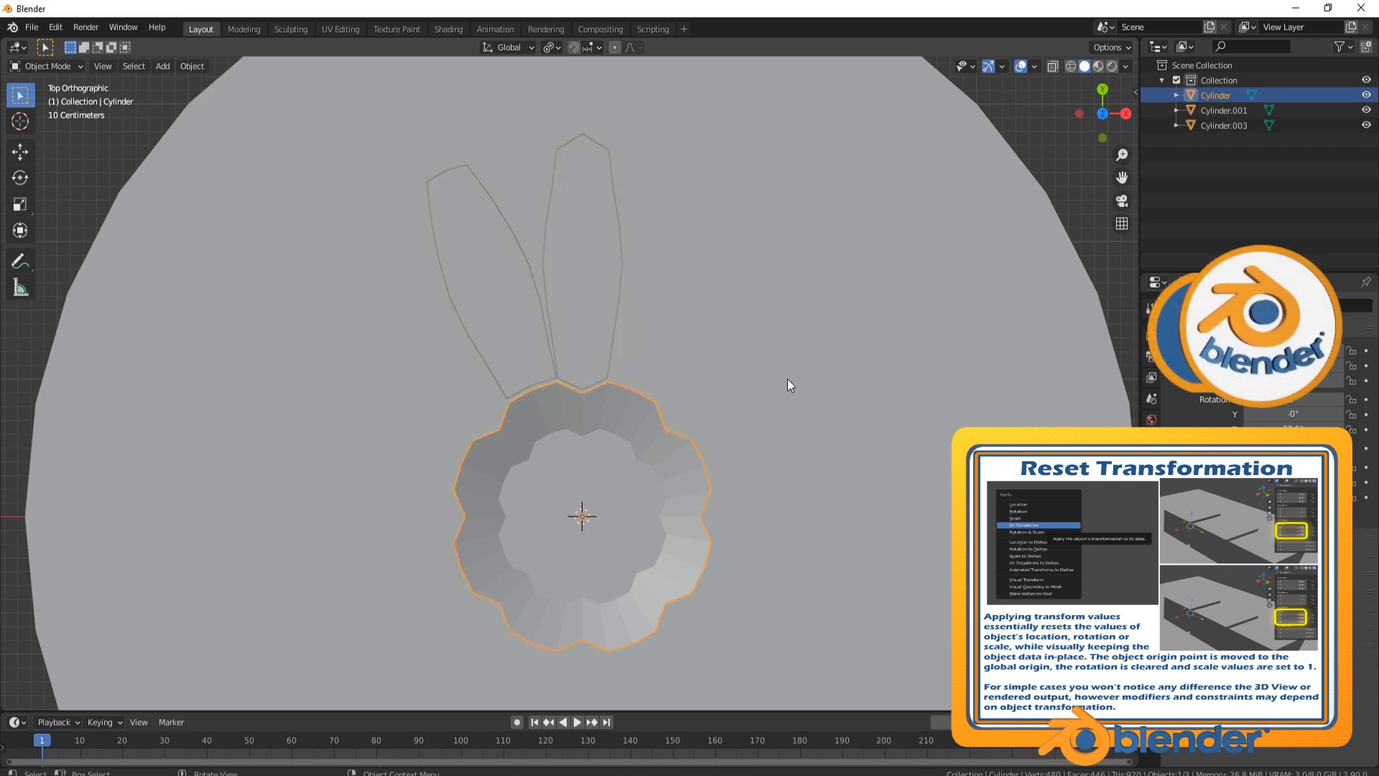
pyautogui.hotkey('ctrl', 'a')
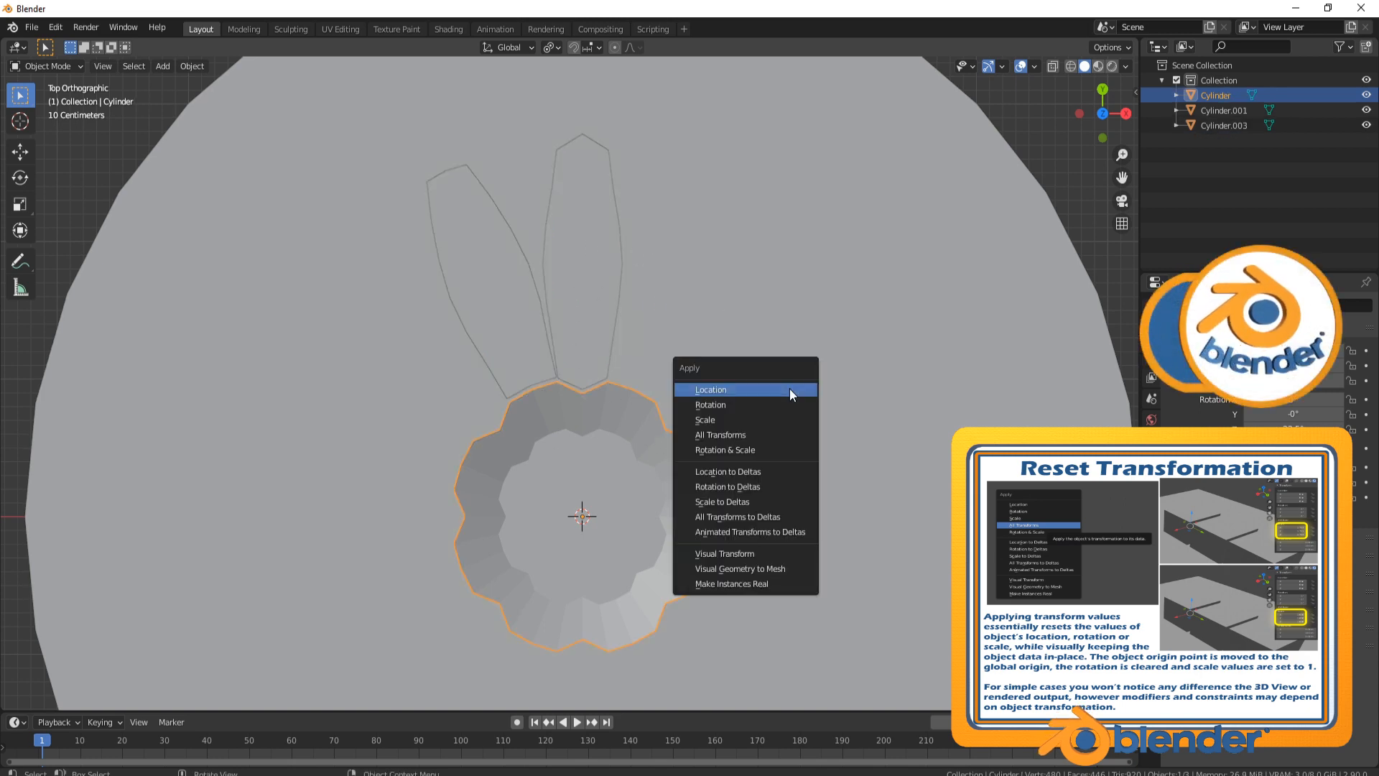
pyautogui.click(771, 433)
pyautogui.rightClick(770, 433)
pyautogui.moveTo(791, 418)
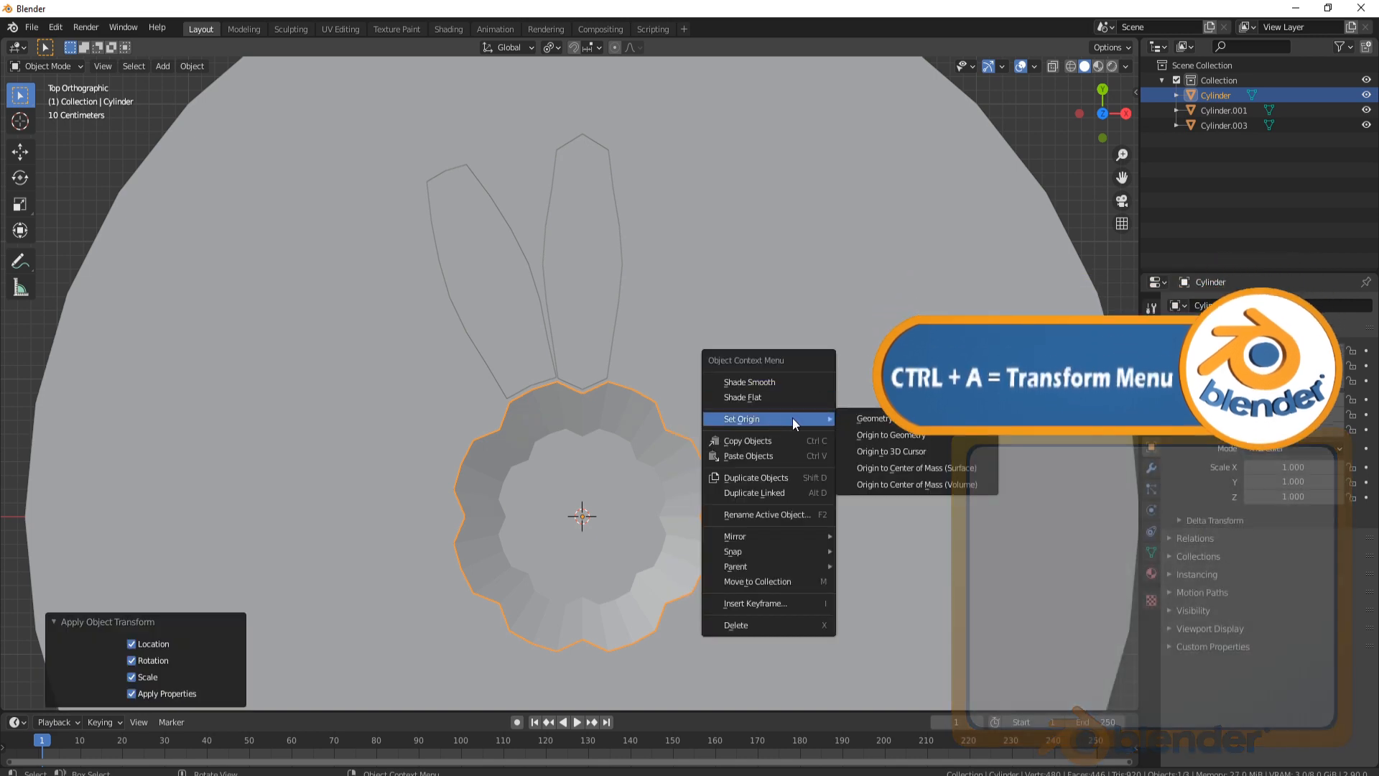
pyautogui.click(866, 434)
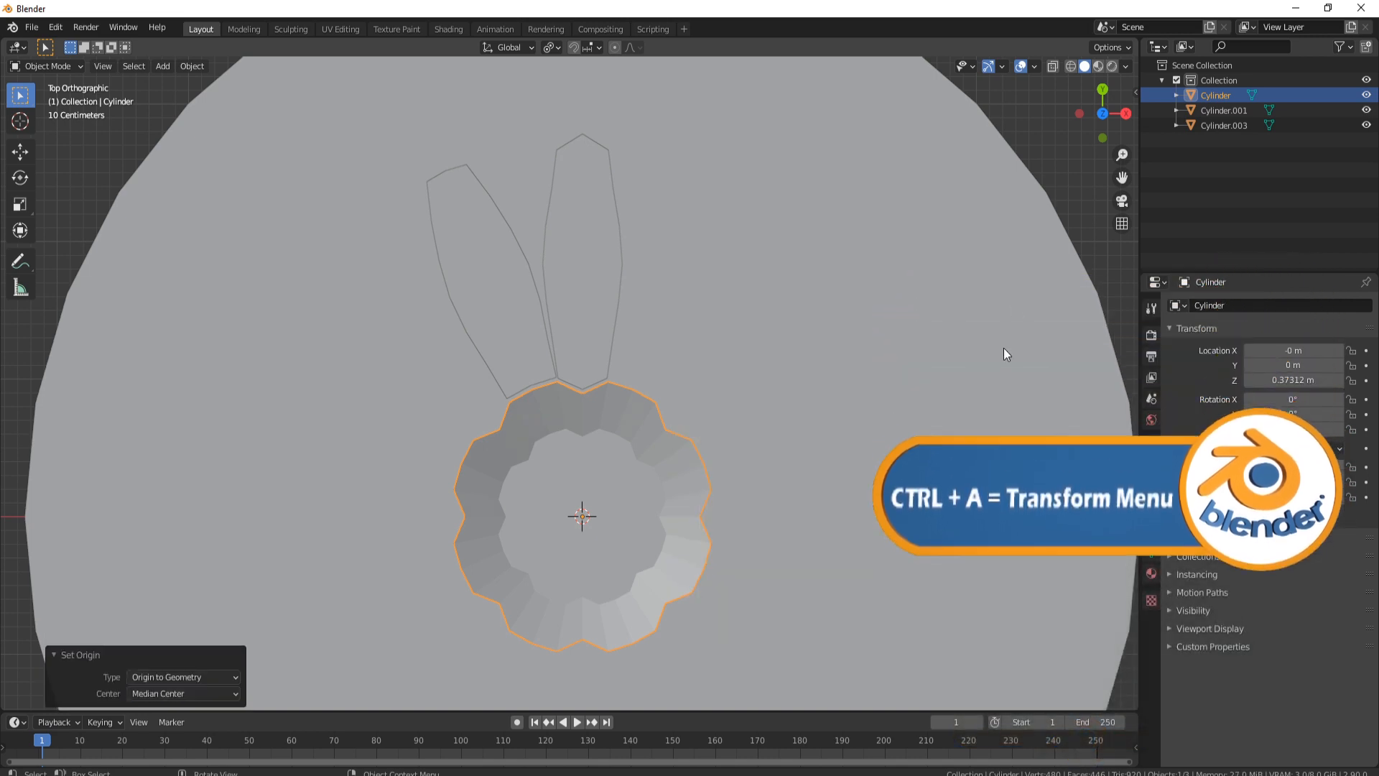
# Apply all transforms to the petal pair object.
pyautogui.click(594, 205)
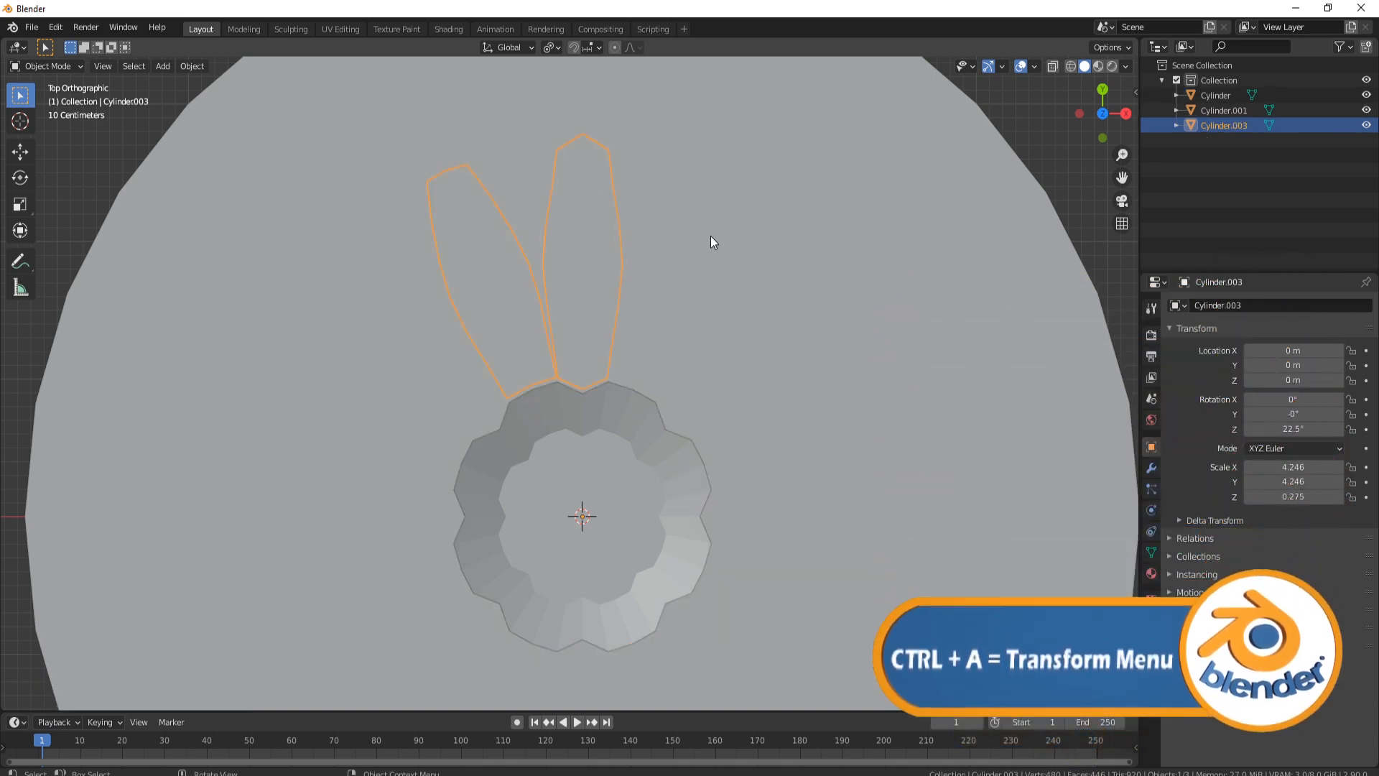
pyautogui.hotkey('ctrl', 'a')
pyautogui.click(644, 218)
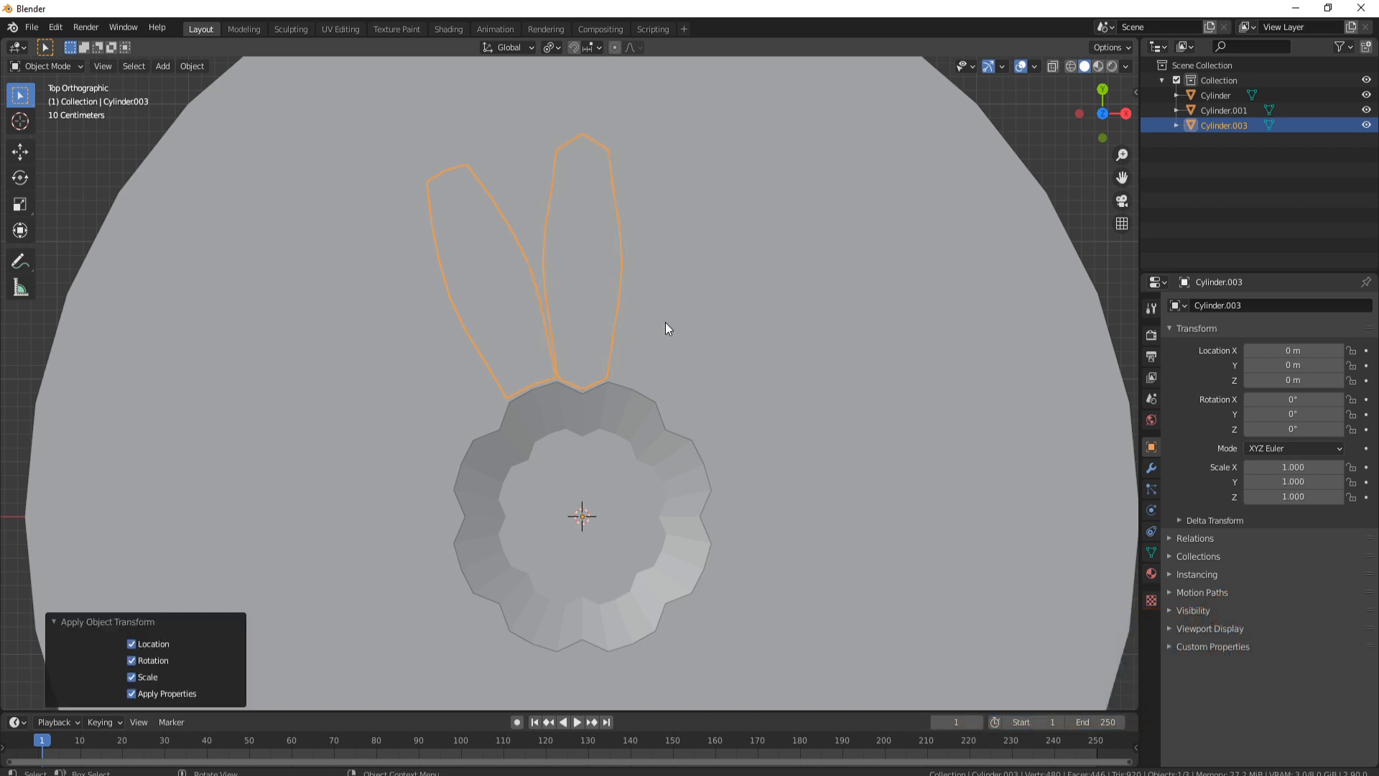
# Set the pivot point to the 3D cursor at the ring's centre for rotating the petal pair from the top view.
pyautogui.moveTo(665, 322); pyautogui.dragTo(535, 250, button='middle')
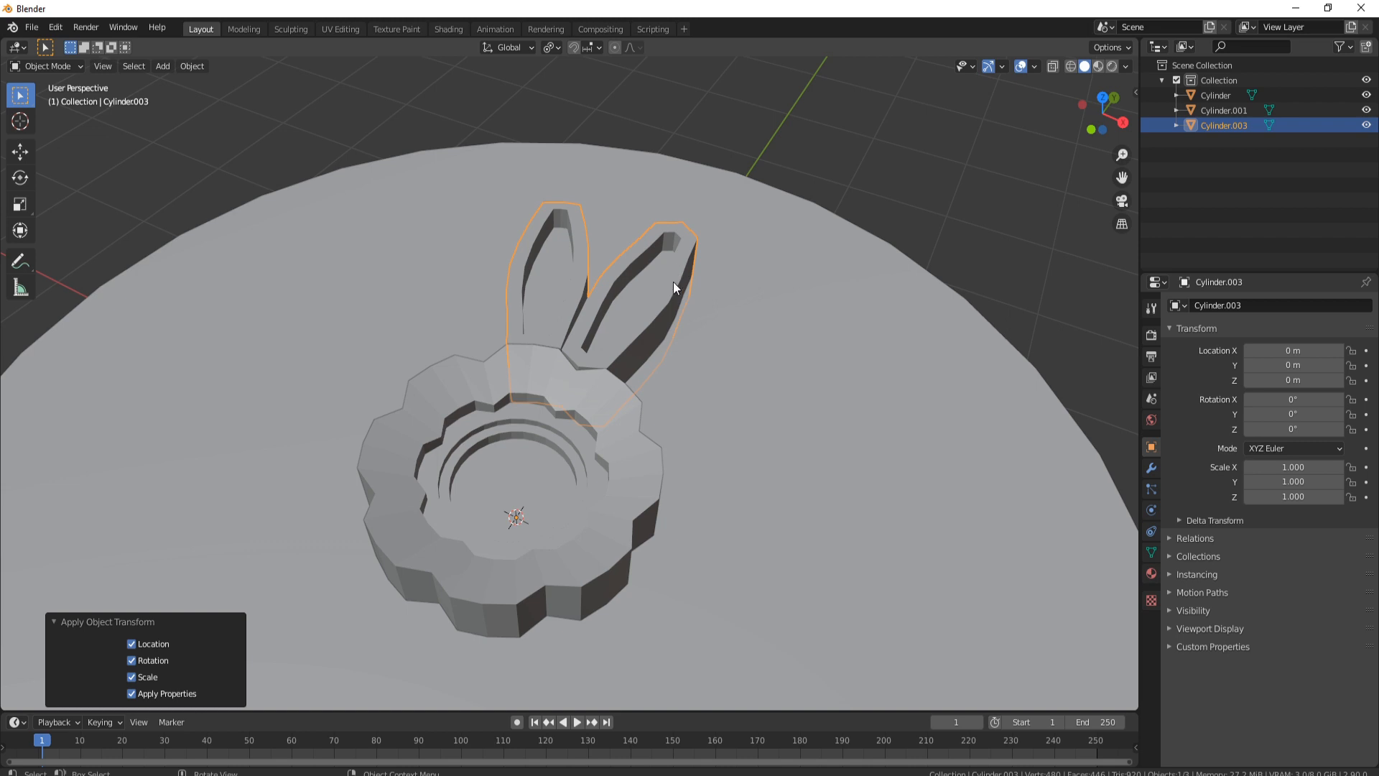
pyautogui.press('KP_7')
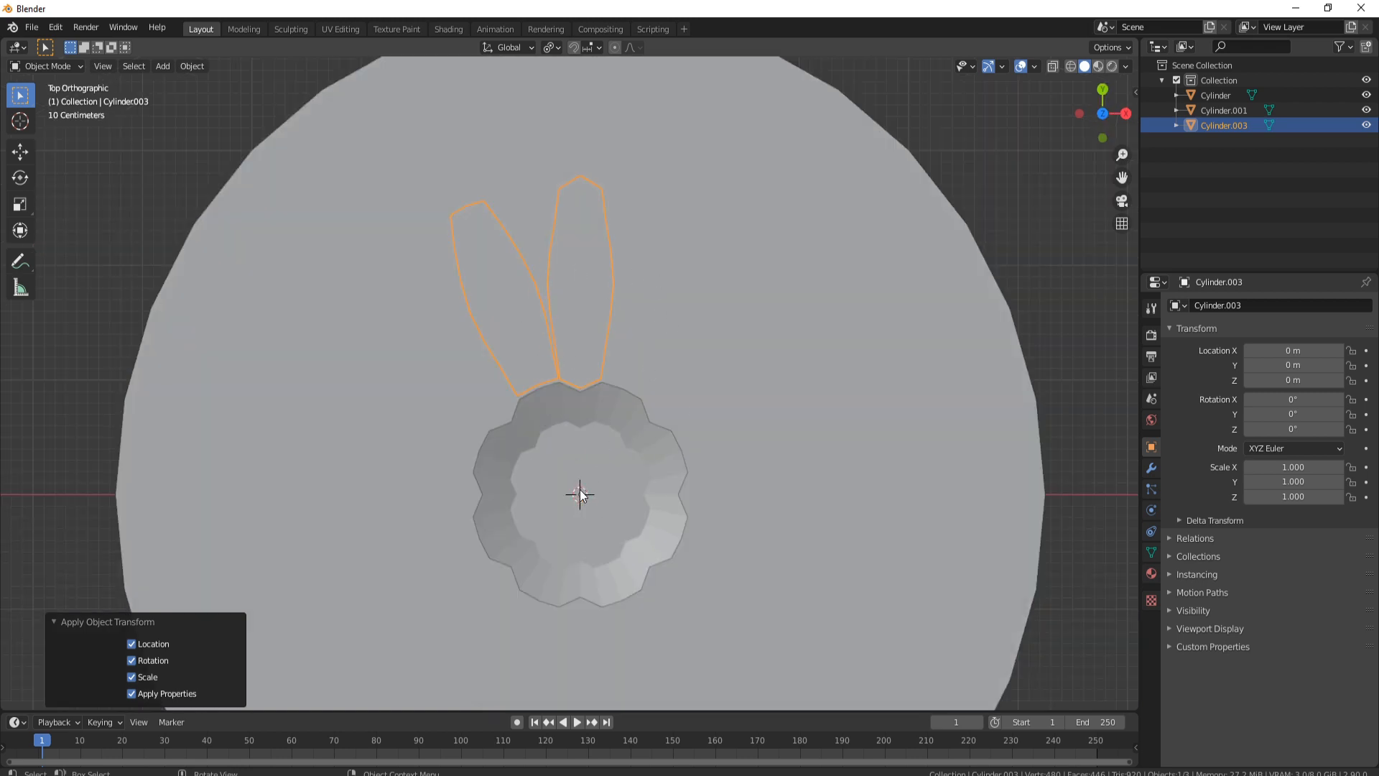
pyautogui.press('r')
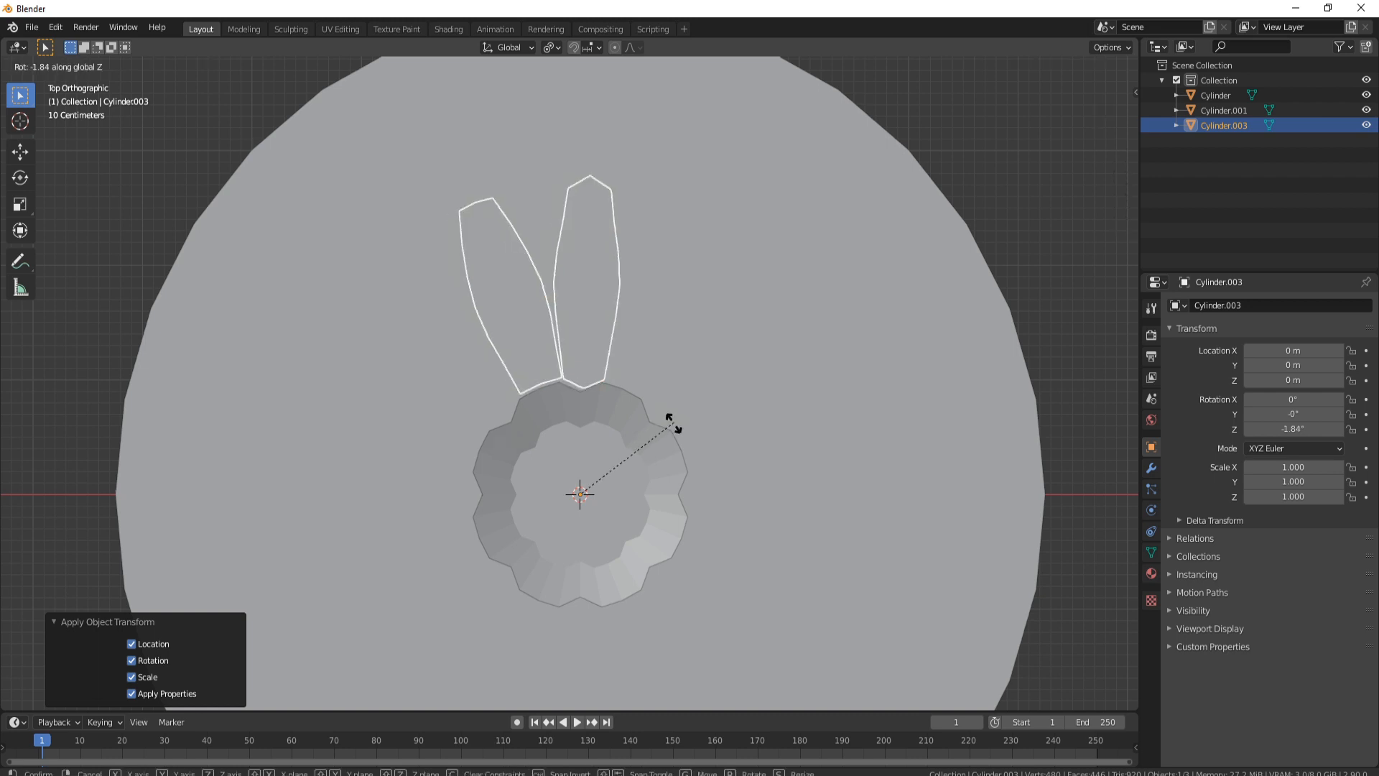
pyautogui.rightClick(682, 435)
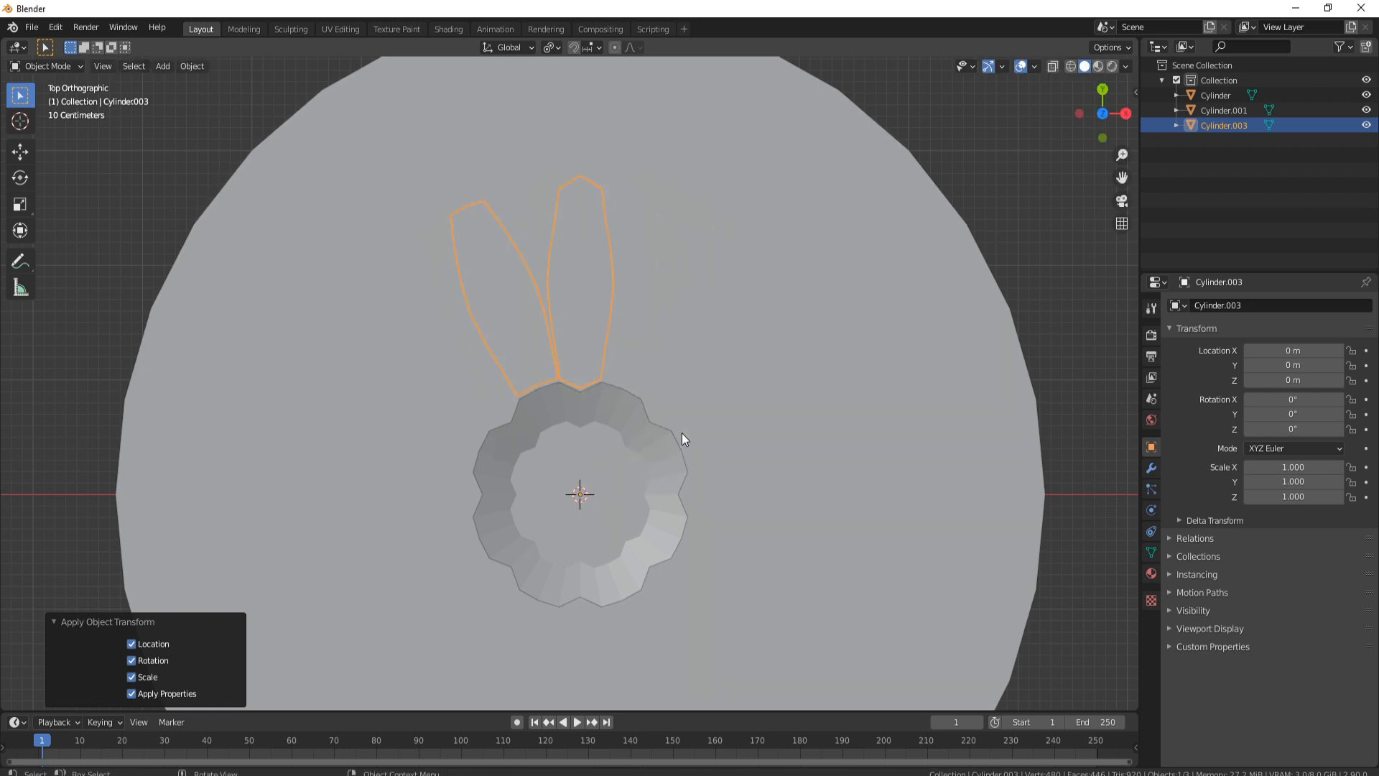
pyautogui.press('.')
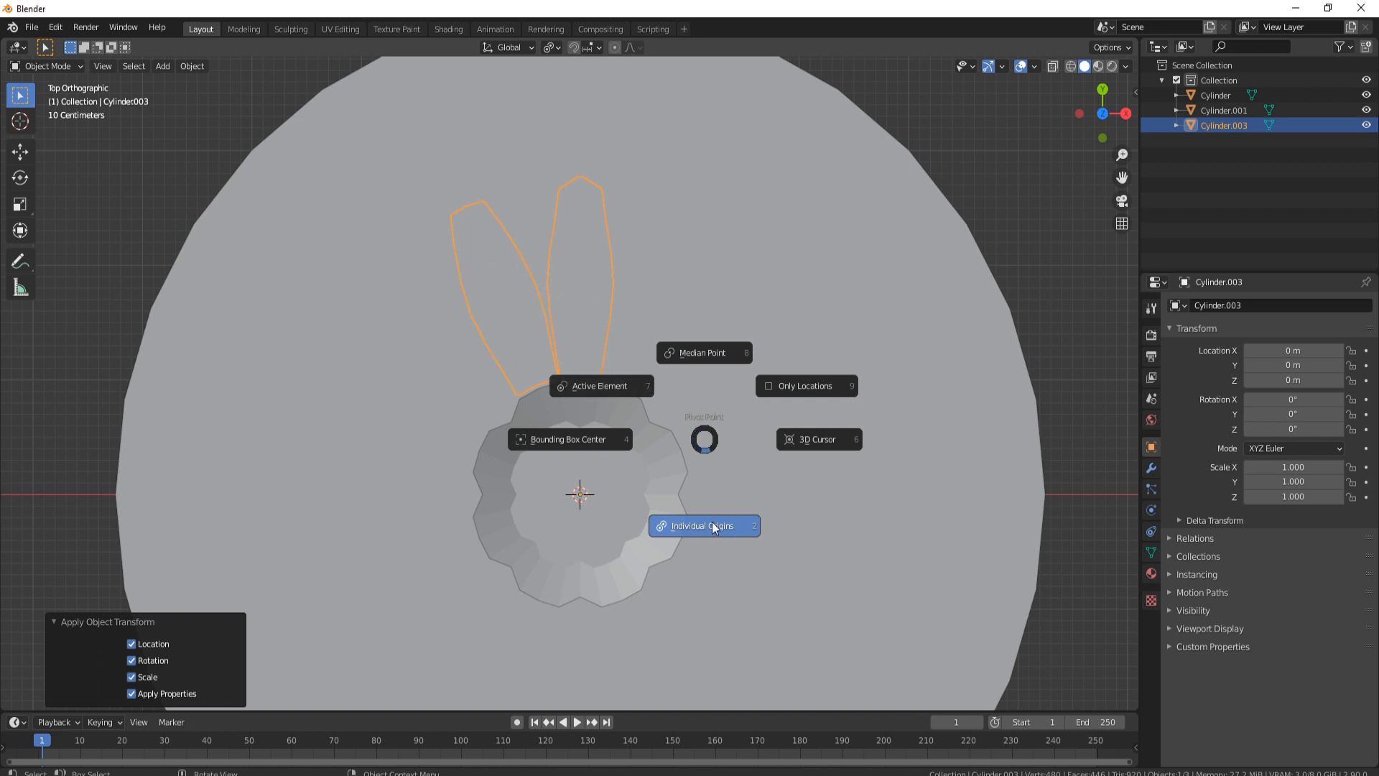
pyautogui.click(814, 441)
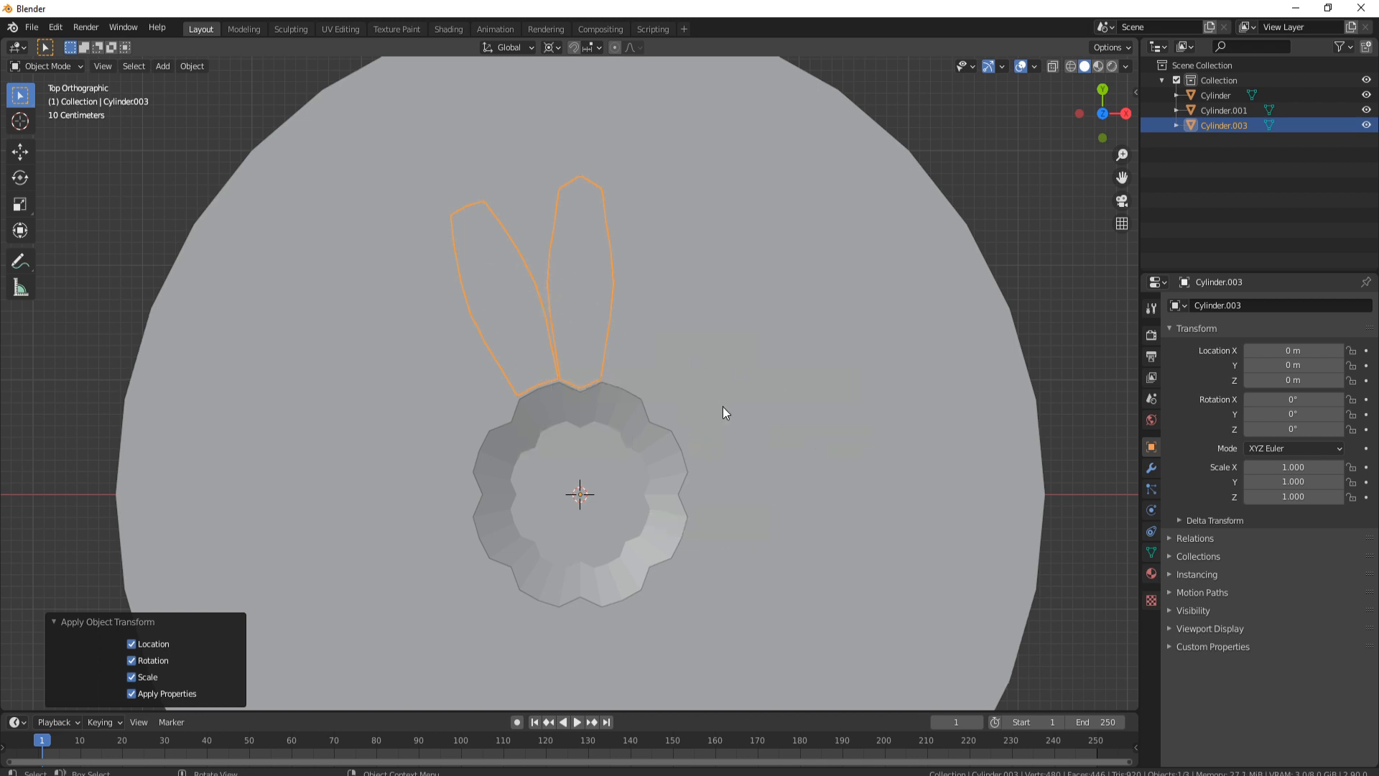
# Duplicate the petal pair in place and rotate the copy 45° about the Z axis.
pyautogui.press('shift')
pyautogui.hotkey('shift', 'd')
pyautogui.rightClick(722, 413)
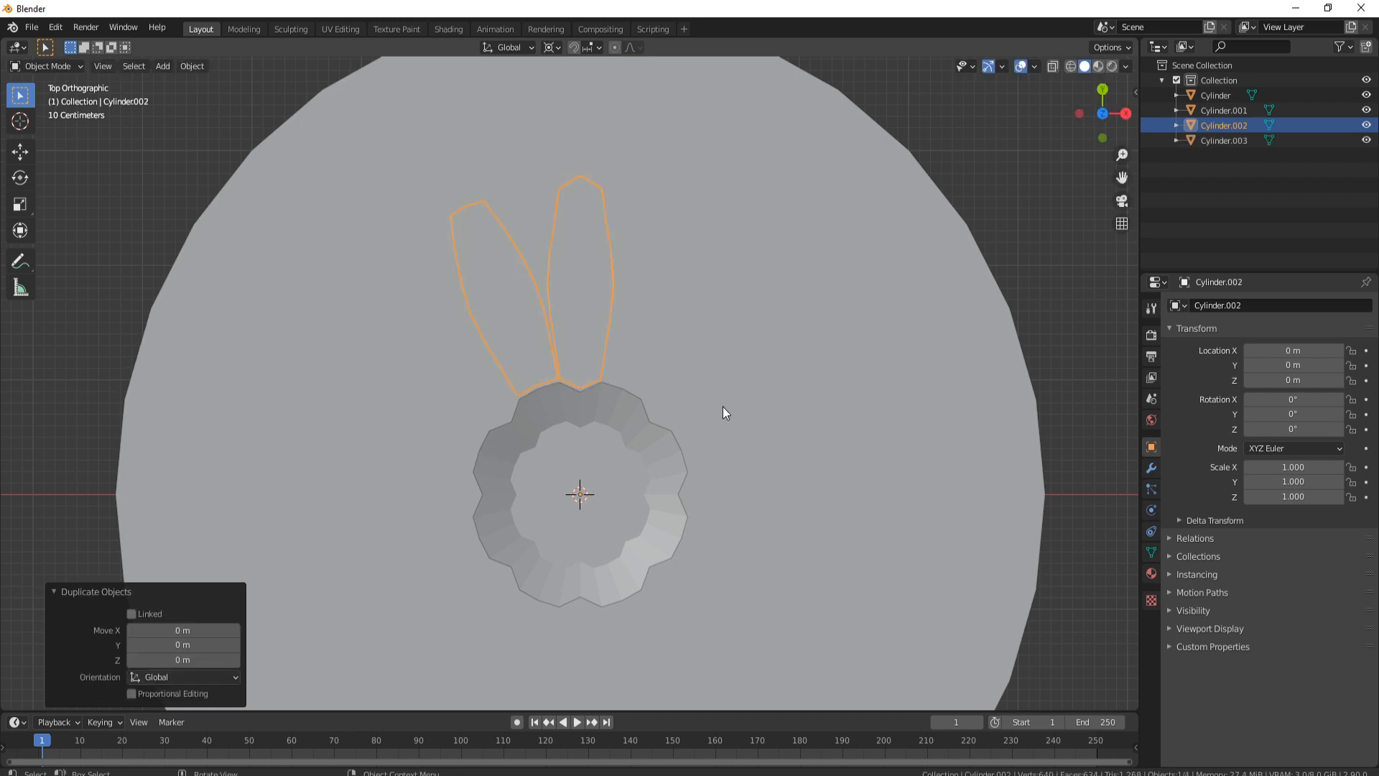
pyautogui.press('r')
pyautogui.write('z')
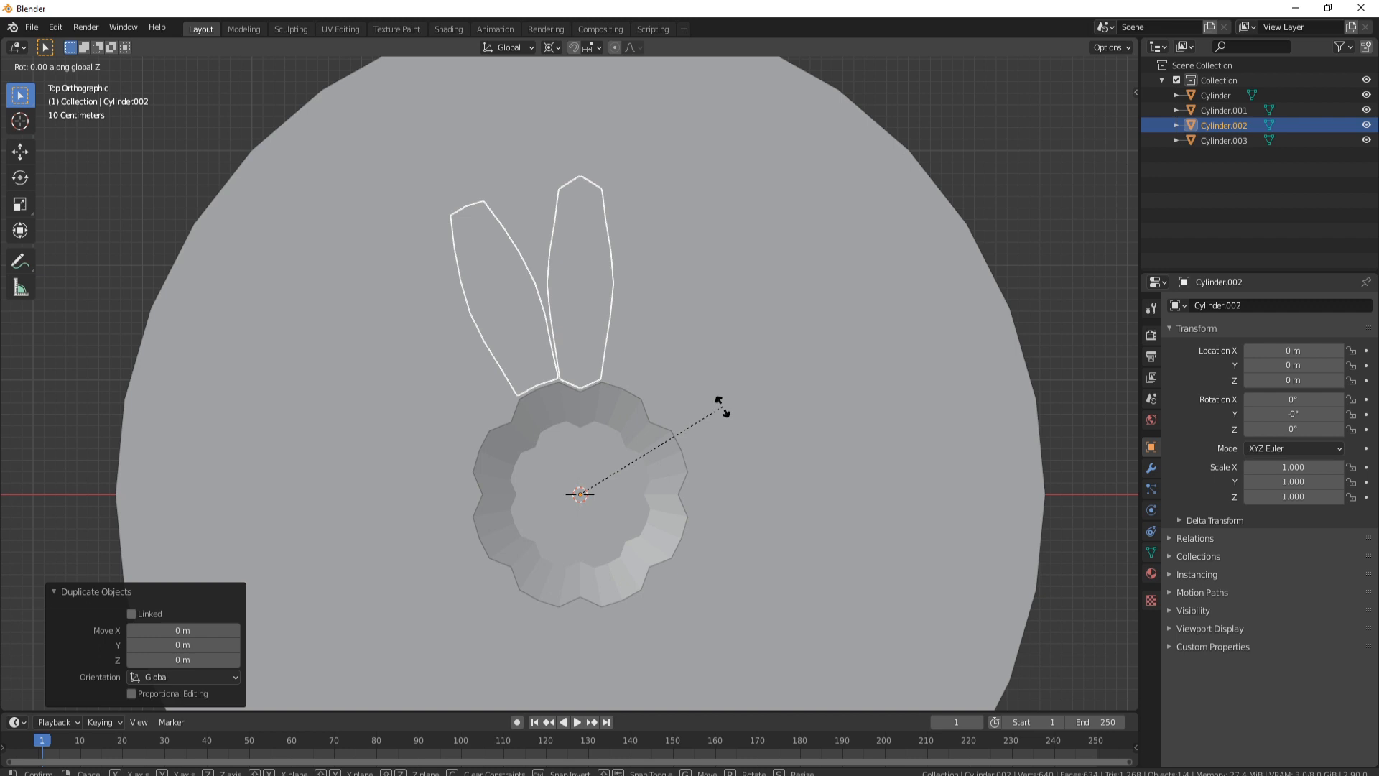
pyautogui.write('45')
pyautogui.press('Return')
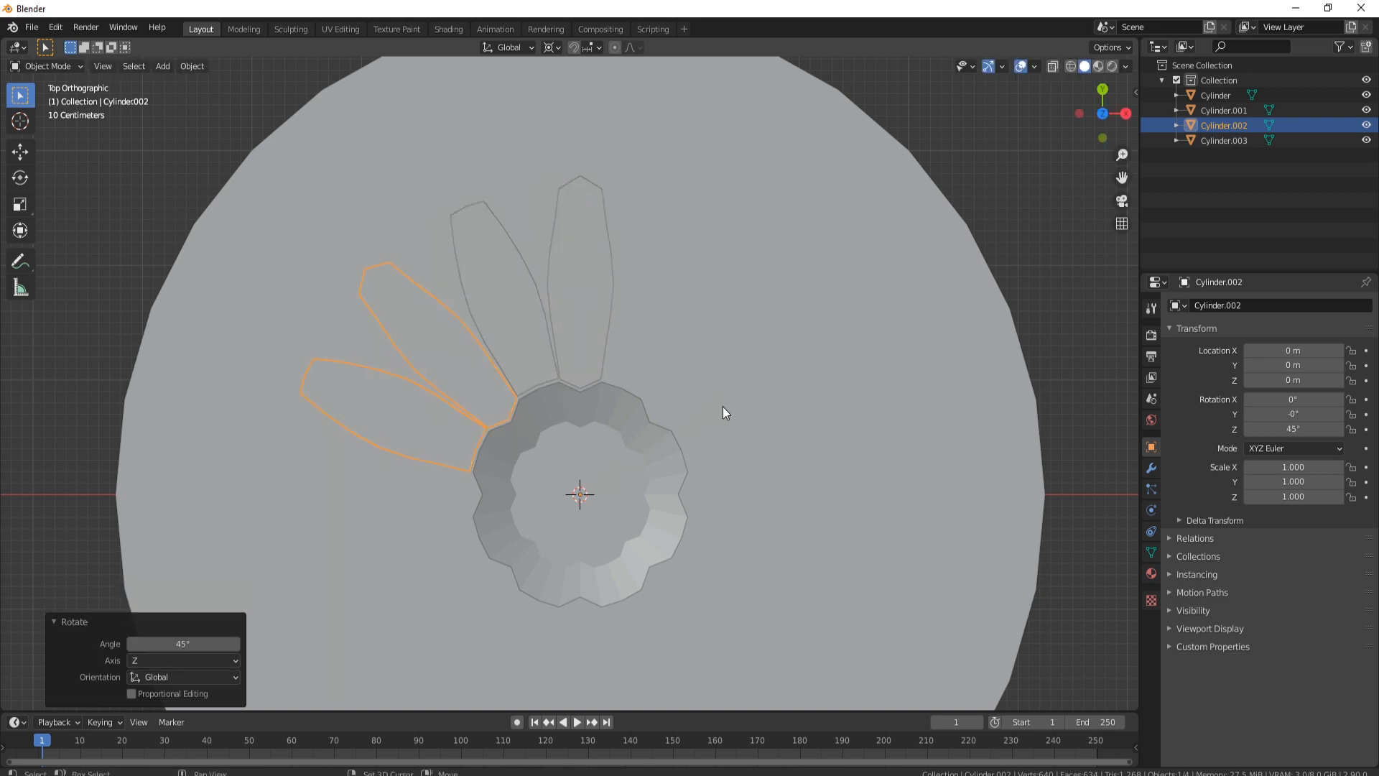
# Add three more petal pair copies around the ring, rotating each new duplicate another 45° about Z to reach 90°, 135° and 180°.
pyautogui.hotkey('shift', 'd')
pyautogui.write('rz45')
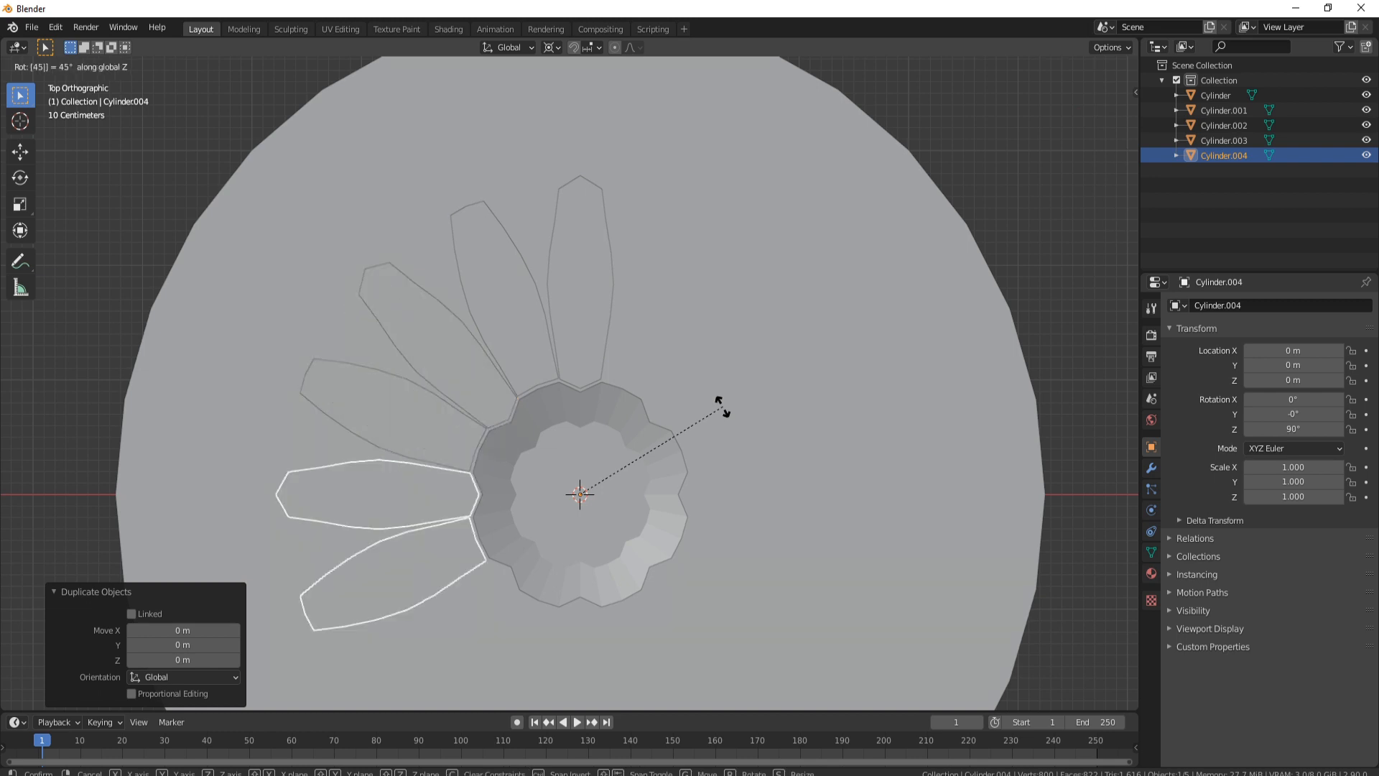
pyautogui.press('Return')
pyautogui.hotkey('shift', 'd')
pyautogui.write('rz')
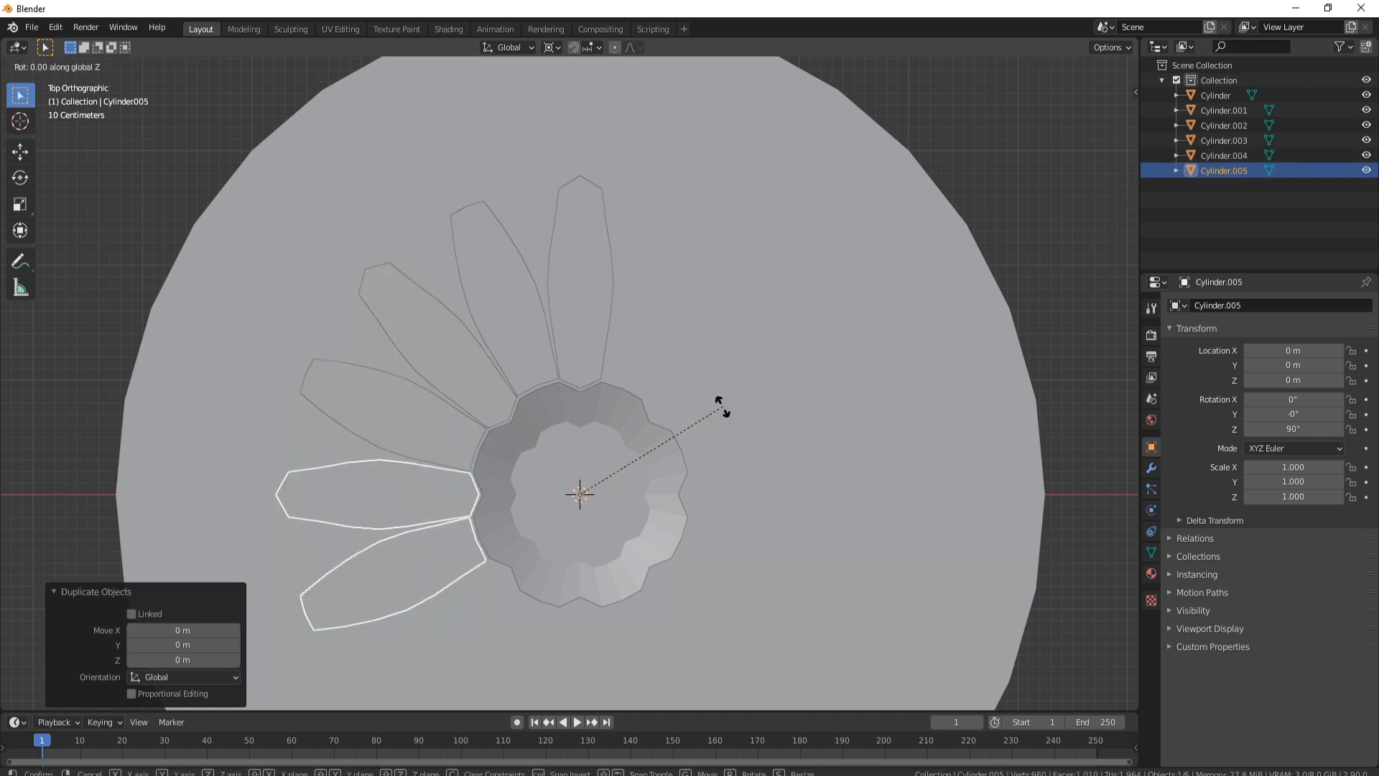
pyautogui.write('45')
pyautogui.press('Return')
pyautogui.hotkey('shift', 'd')
pyautogui.rightClick(722, 406)
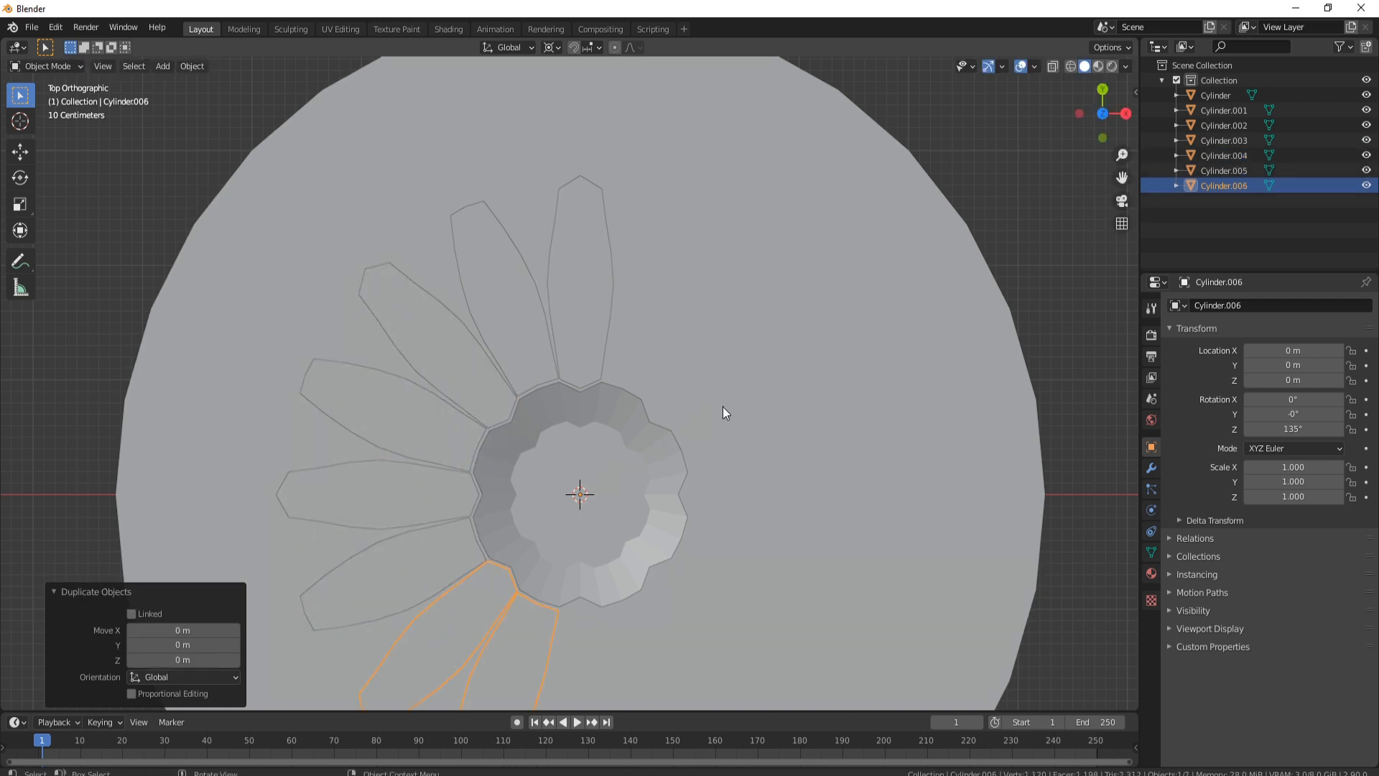
pyautogui.write('rz45')
pyautogui.press('Return')
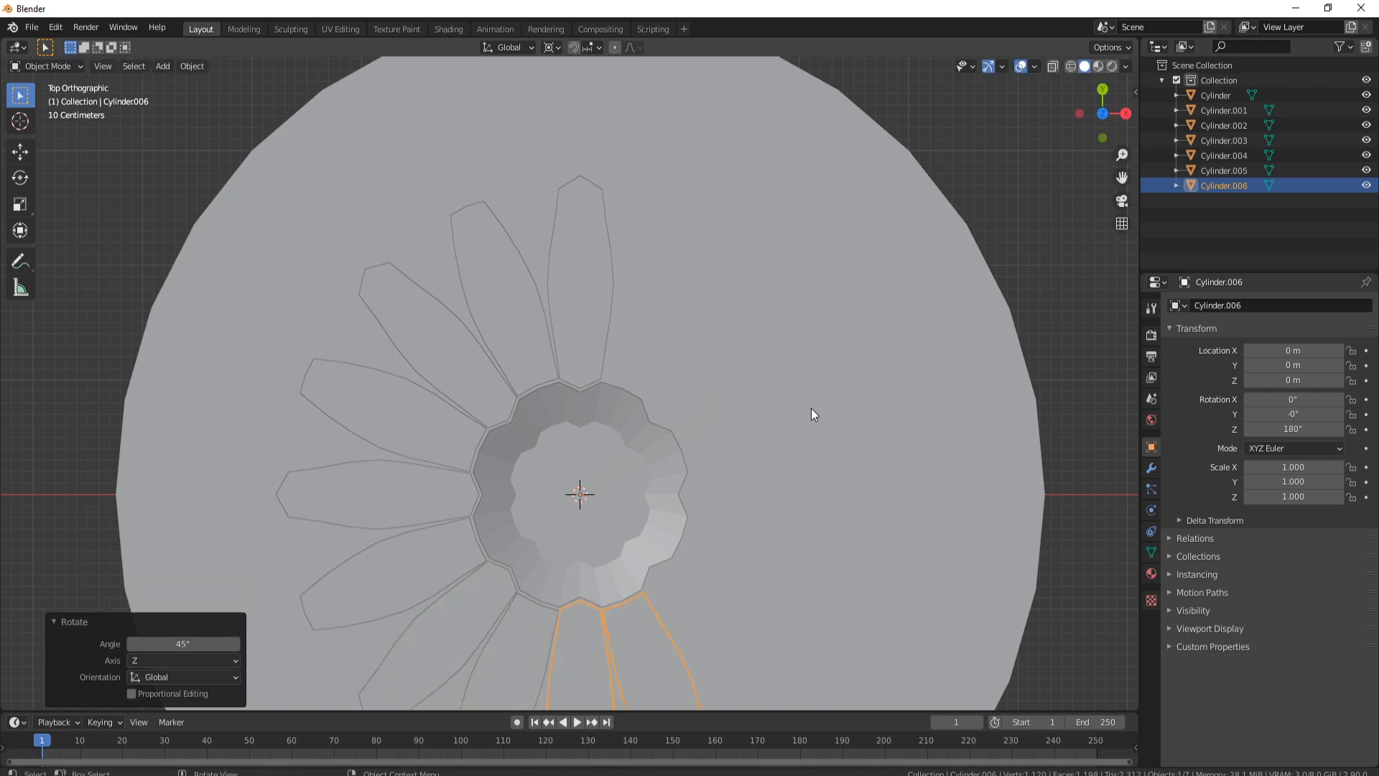
# Complete the petal ring with three more duplicated petal pairs, rotating each new copy another 45° about Z to reach 225°, 270° and 315°.
pyautogui.keyDown('shift'); pyautogui.moveTo(721, 494); pyautogui.dragTo(742, 358, button='middle'); pyautogui.keyUp('shift')
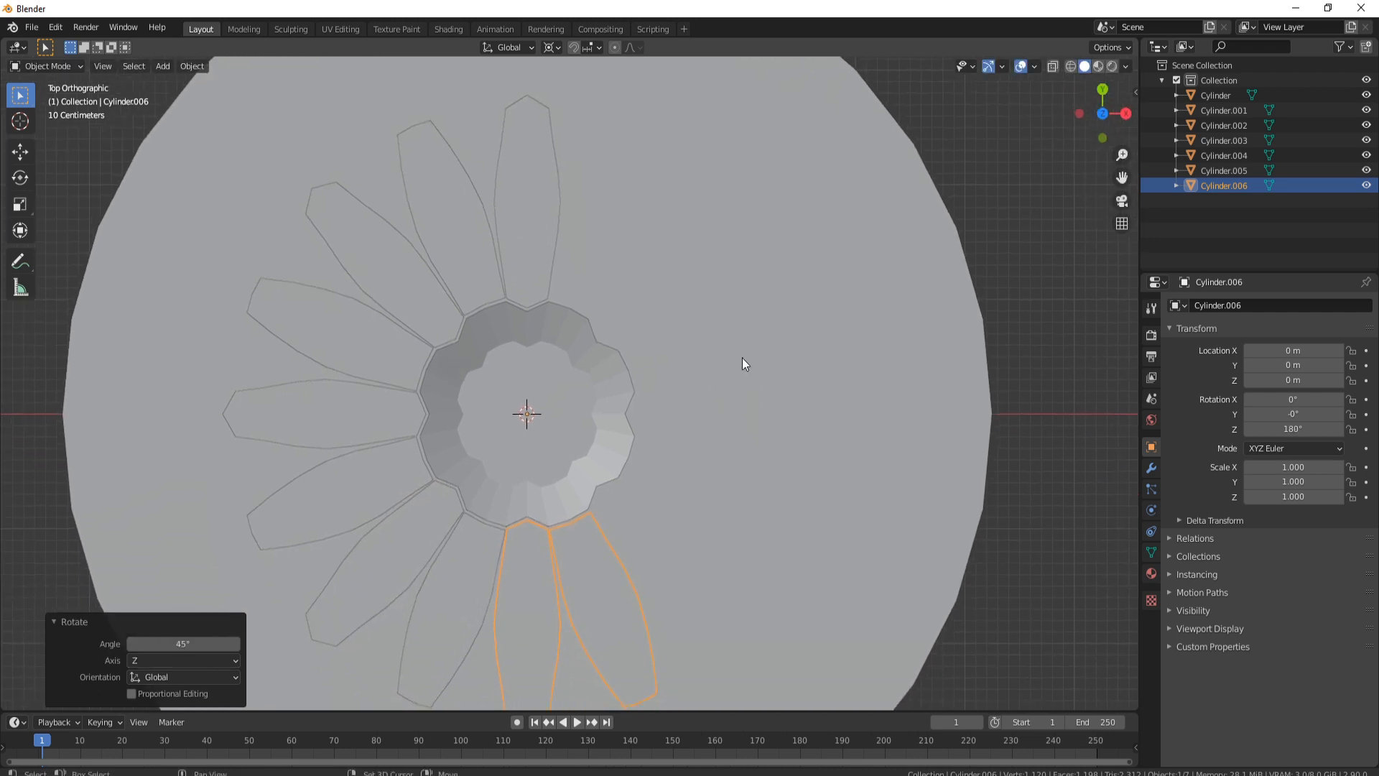
pyautogui.hotkey('shift', 'd')
pyautogui.rightClick(743, 357)
pyautogui.write('rz45')
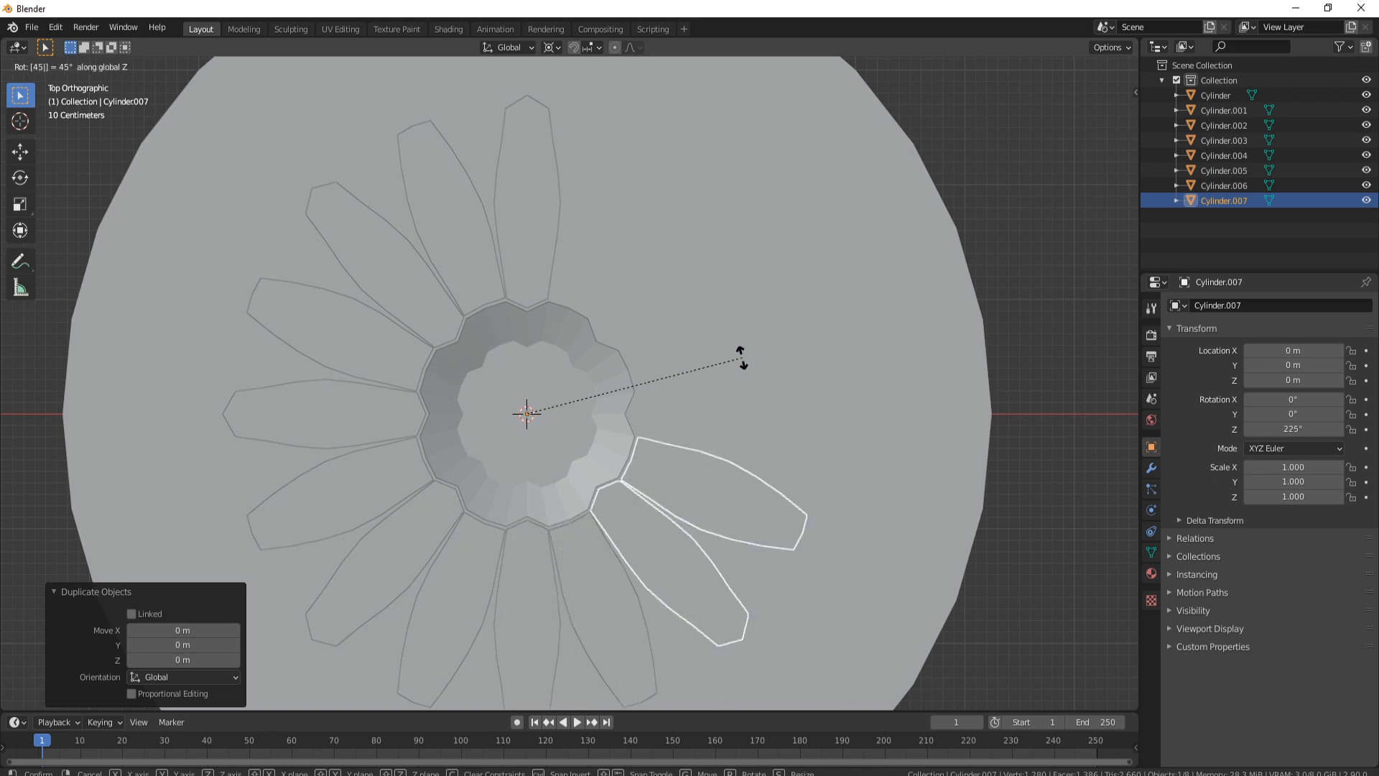
pyautogui.press('Return')
pyautogui.hotkey('shift', 'd')
pyautogui.rightClick(743, 359)
pyautogui.write('r')
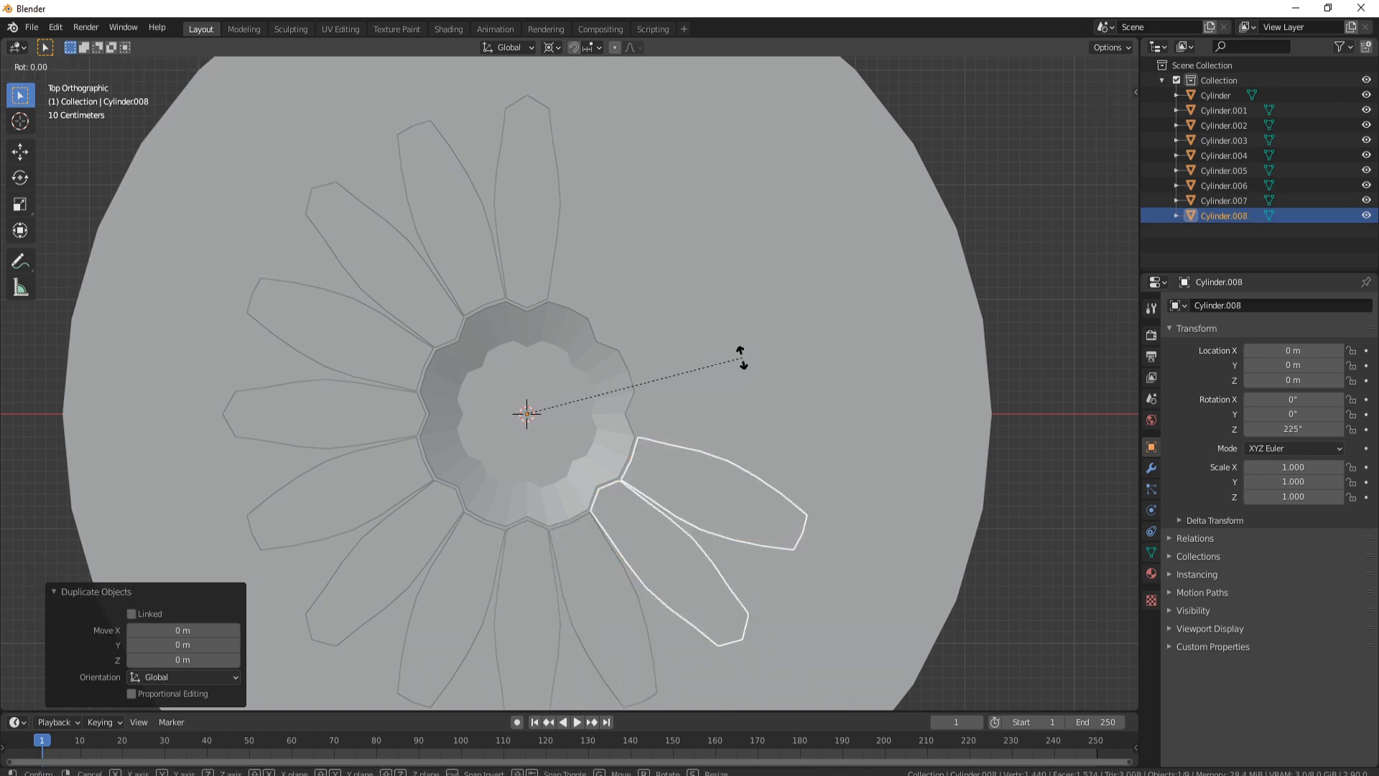
pyautogui.write('z45')
pyautogui.press('Return')
pyautogui.hotkey('shift', 'd')
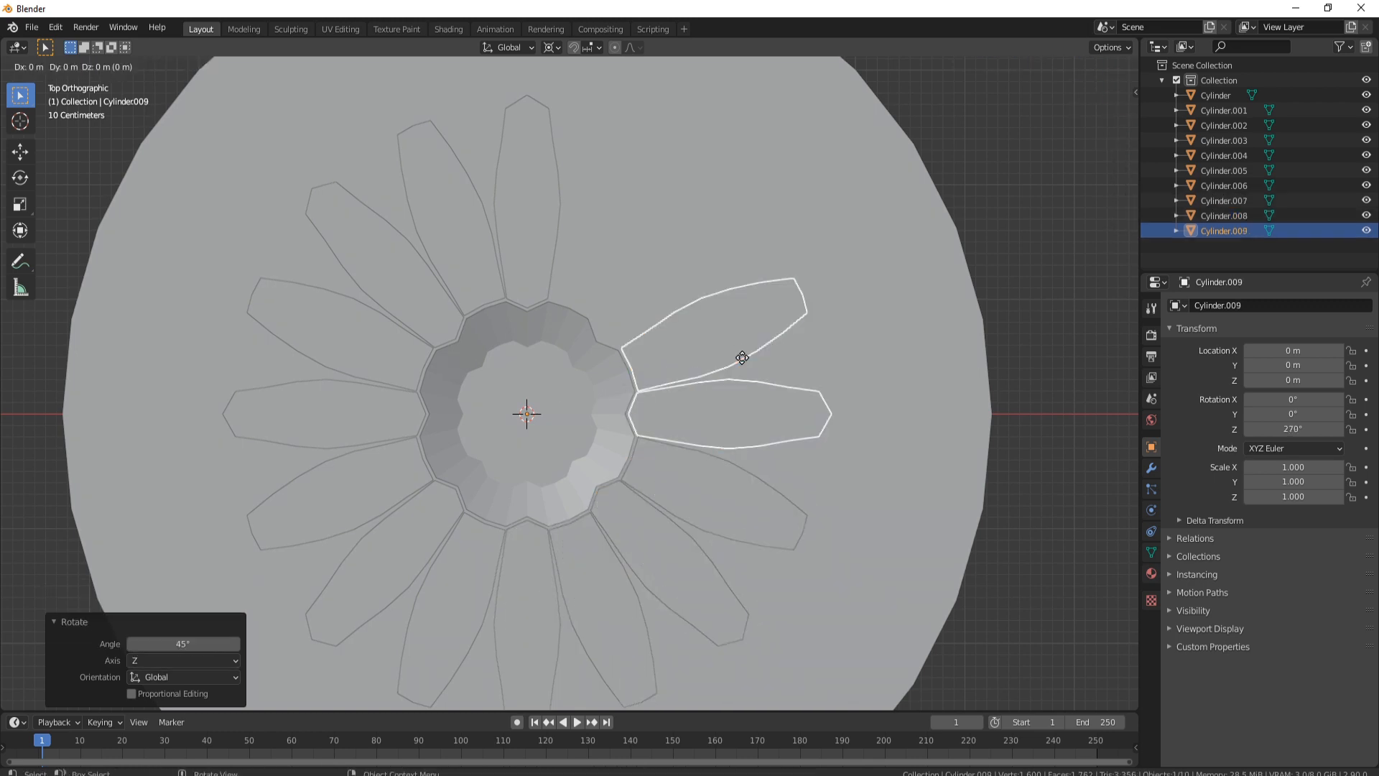
pyautogui.rightClick(742, 358)
pyautogui.write('rz45')
pyautogui.press('Return')
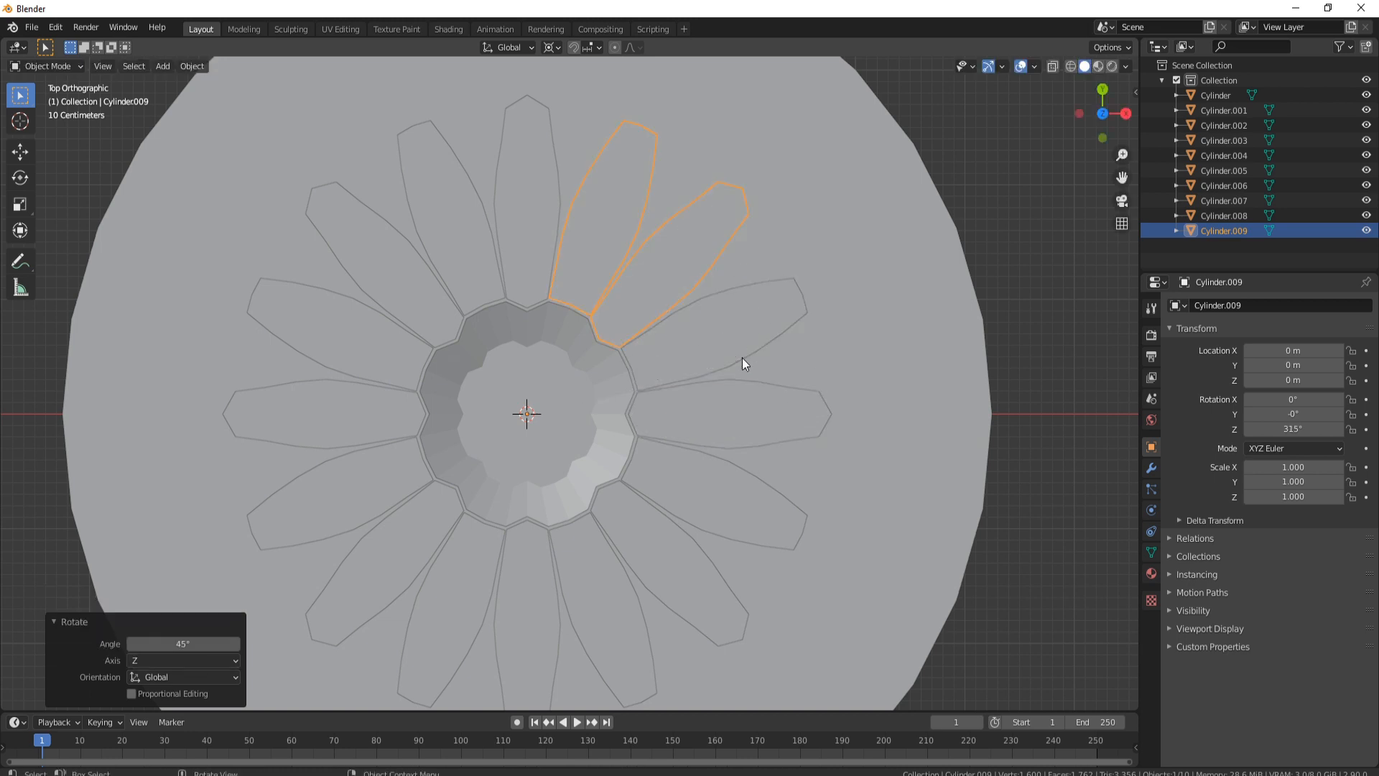
# Select all eight petal pair objects around the ring, leaving out the disc and central ring, and join them into one object.
pyautogui.scroll(-2, 695, 286)
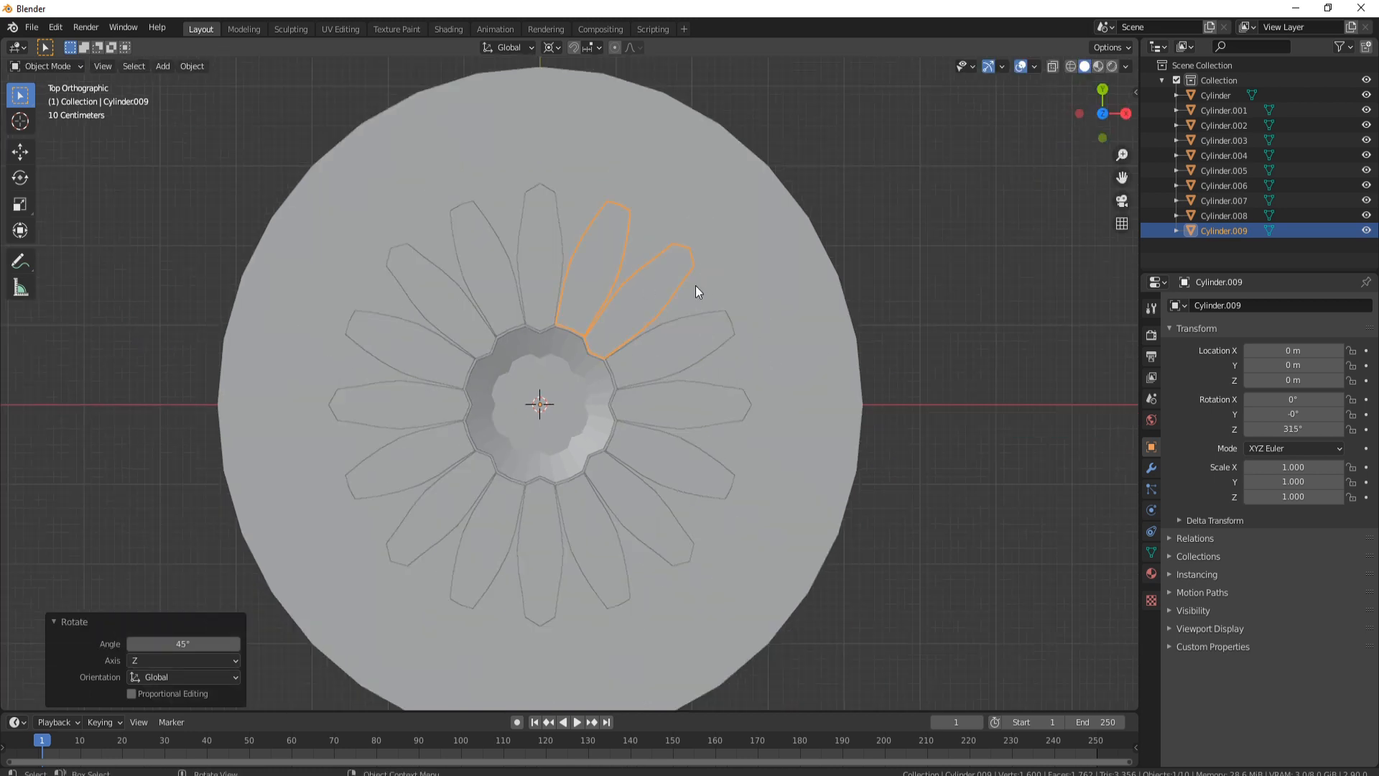
pyautogui.keyDown('shift'); pyautogui.click(533, 254); pyautogui.keyUp('shift')
pyautogui.keyDown('shift'); pyautogui.click(445, 308); pyautogui.keyUp('shift')
pyautogui.keyDown('shift'); pyautogui.click(425, 382); pyautogui.keyUp('shift')
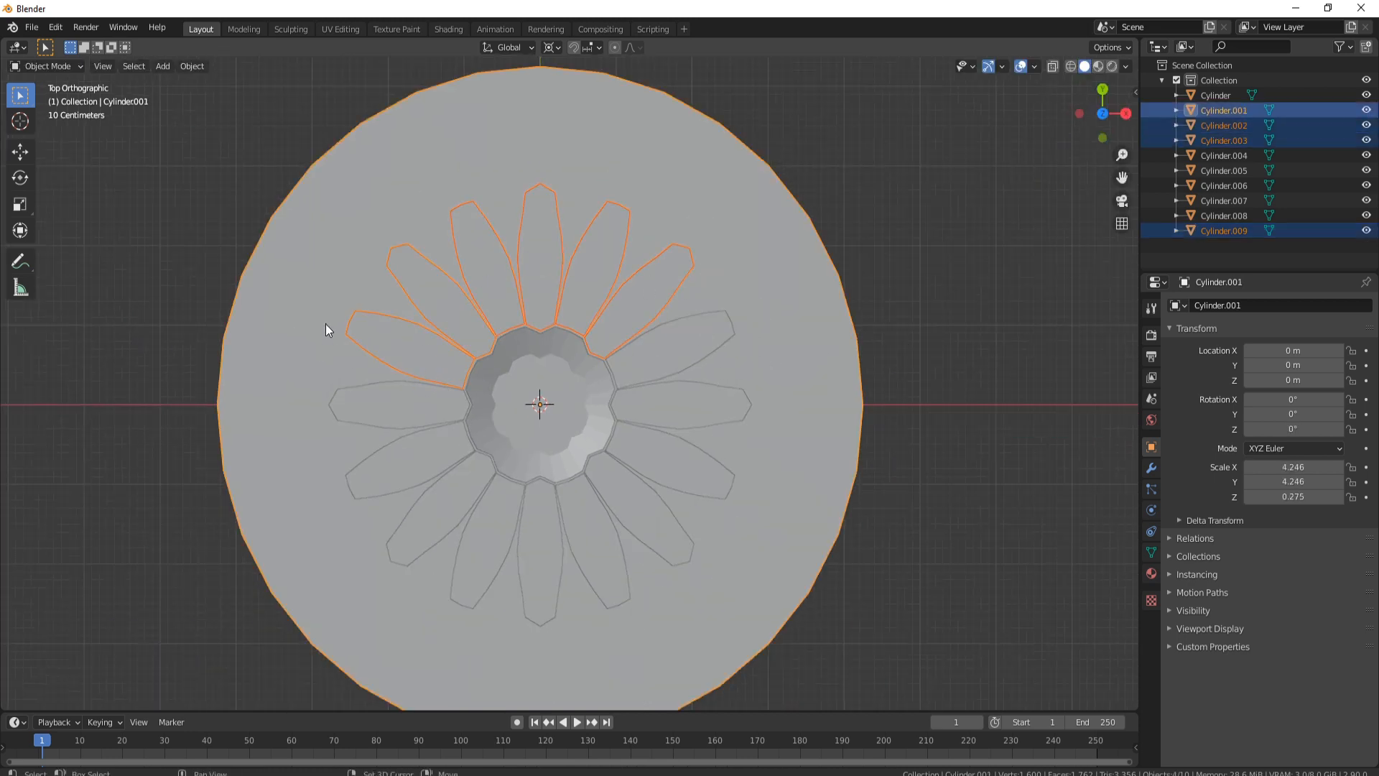
pyautogui.keyDown('shift'); pyautogui.click(328, 346); pyautogui.keyUp('shift')
pyautogui.keyDown('shift'); pyautogui.click(403, 429); pyautogui.keyUp('shift')
pyautogui.keyDown('shift'); pyautogui.click(459, 503); pyautogui.keyUp('shift')
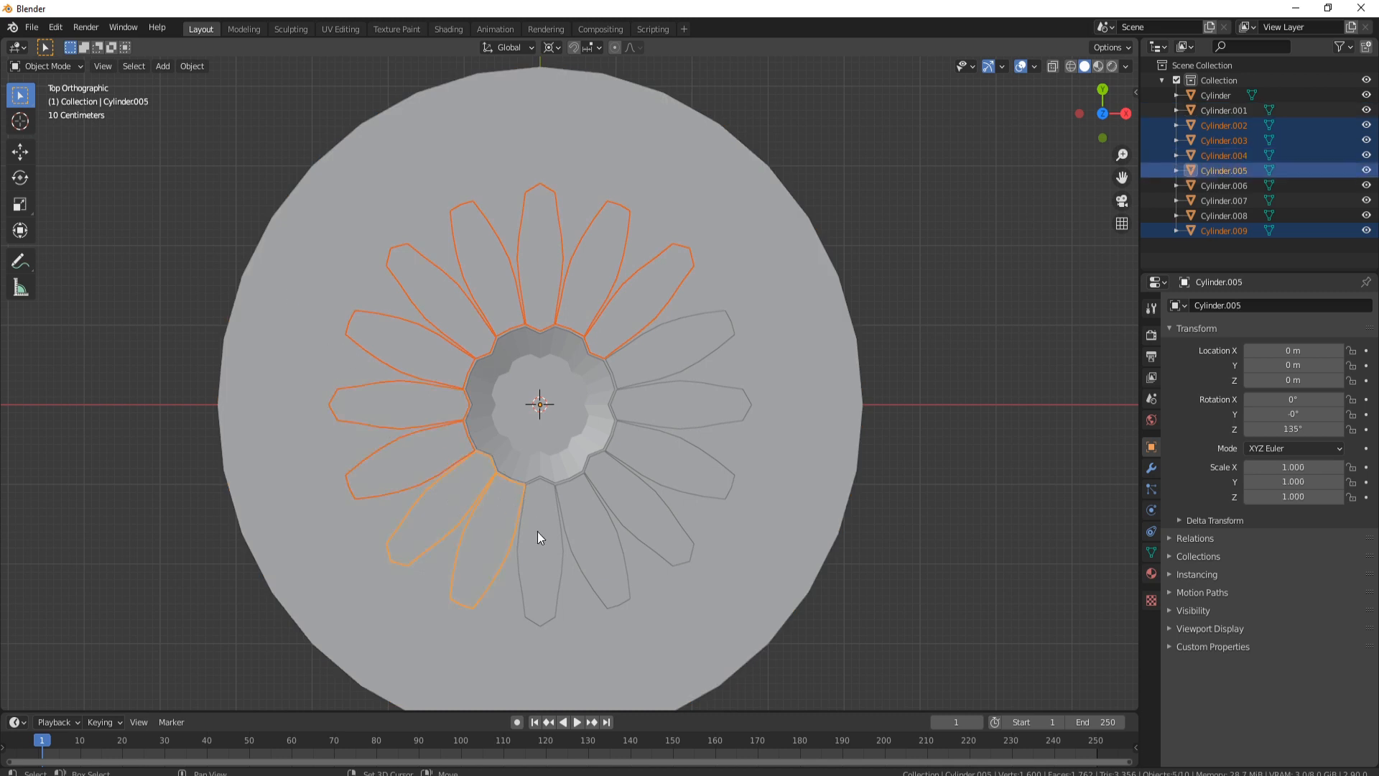
pyautogui.keyDown('shift'); pyautogui.click(536, 534); pyautogui.keyUp('shift')
pyautogui.keyDown('shift'); pyautogui.click(670, 454); pyautogui.keyUp('shift')
pyautogui.keyDown('shift'); pyautogui.click(692, 399); pyautogui.keyUp('shift')
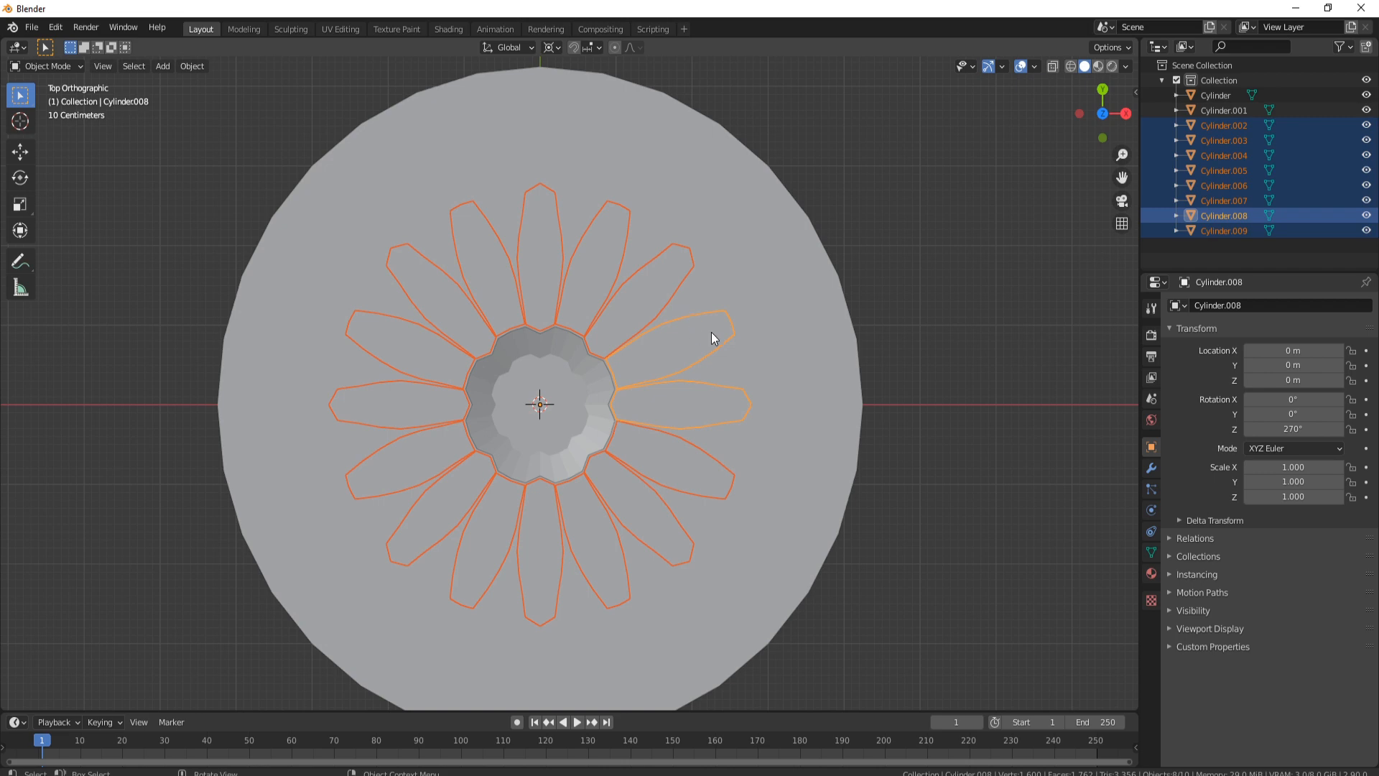
pyautogui.hotkey('ctrl', 'j')
# Inspect the joined petals from a low angle and make Move the active tool.
pyautogui.moveTo(774, 286); pyautogui.dragTo(635, 372, button='middle')
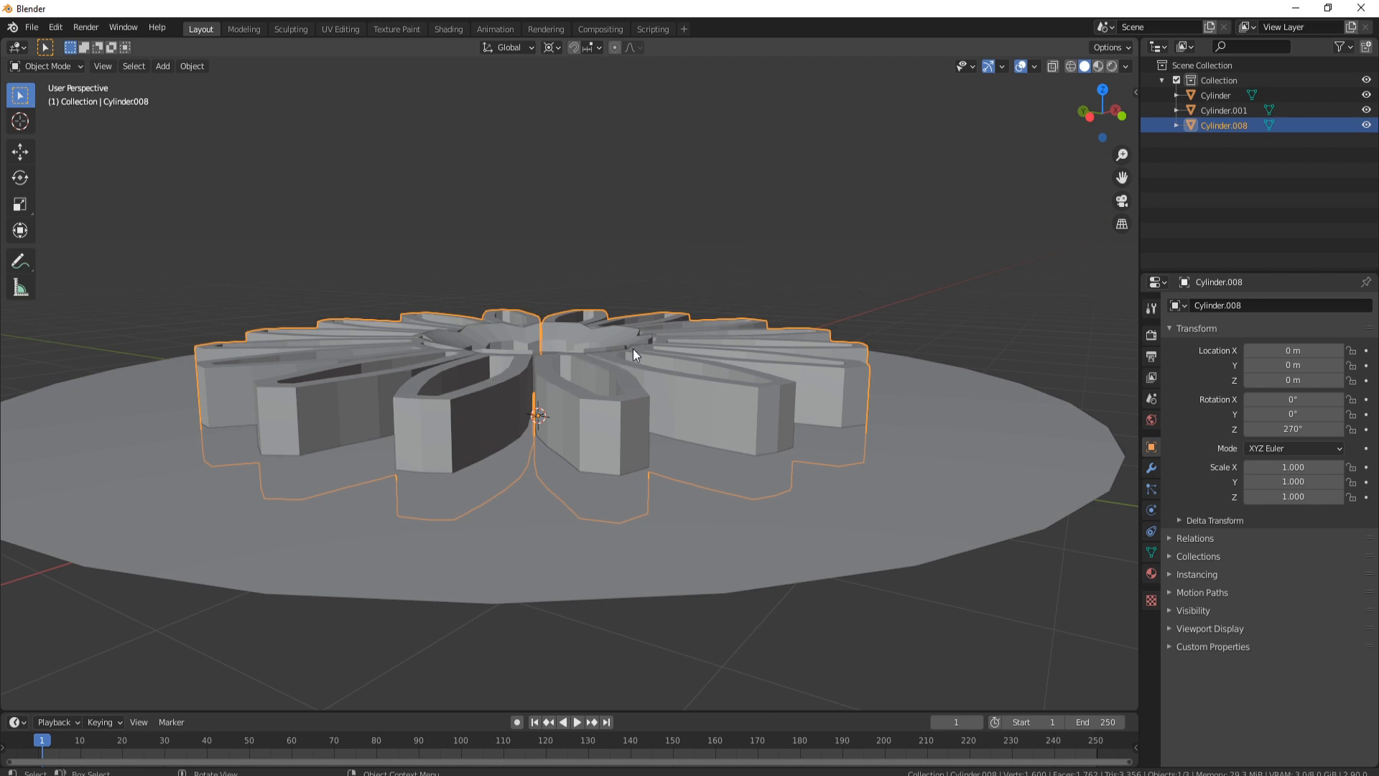
pyautogui.moveTo(825, 410); pyautogui.dragTo(800, 372, button='middle')
pyautogui.moveTo(563, 325)
pyautogui.mouseDown(button='middle')
pyautogui.moveTo(613, 313)
pyautogui.moveTo(622, 282)
pyautogui.moveTo(629, 392)
pyautogui.moveTo(550, 326)
pyautogui.mouseUp(button='middle')
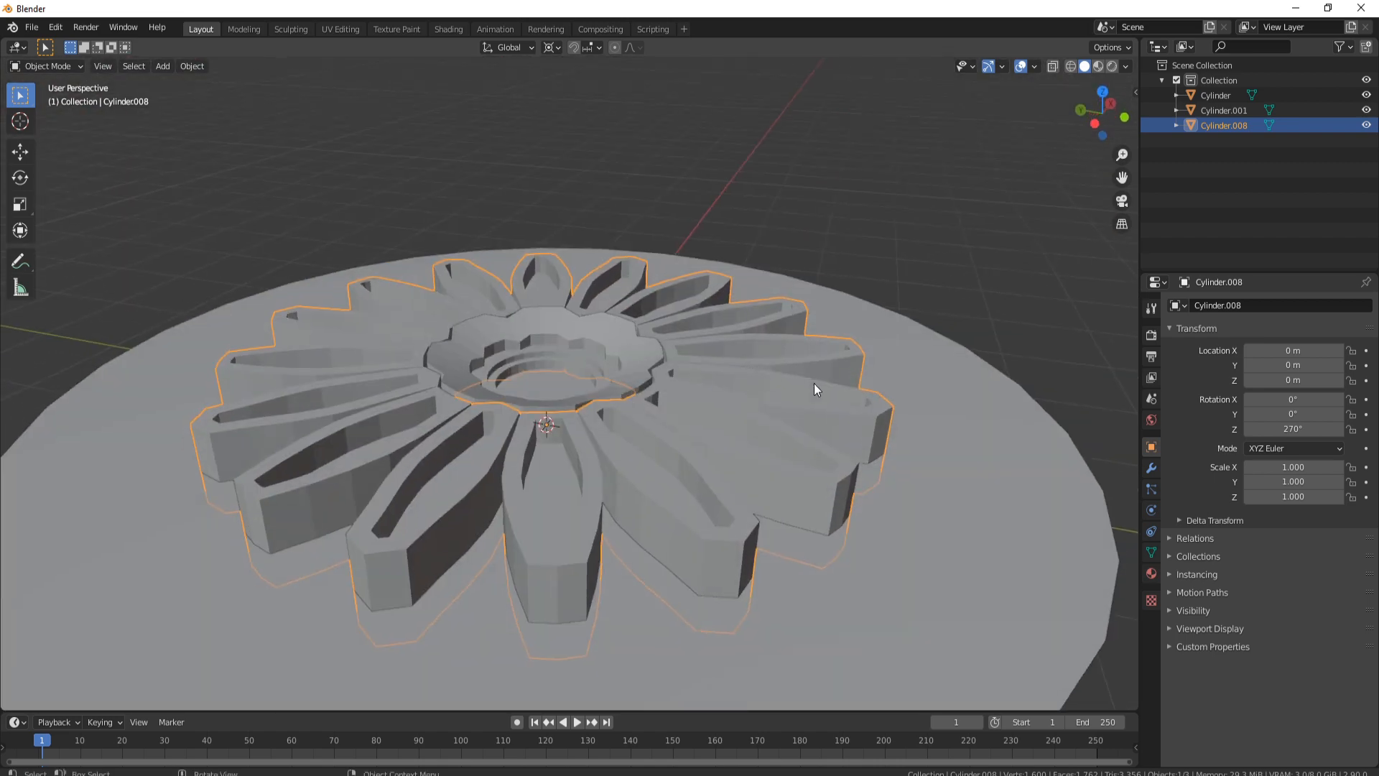
pyautogui.moveTo(813, 384); pyautogui.dragTo(911, 389, button='middle')
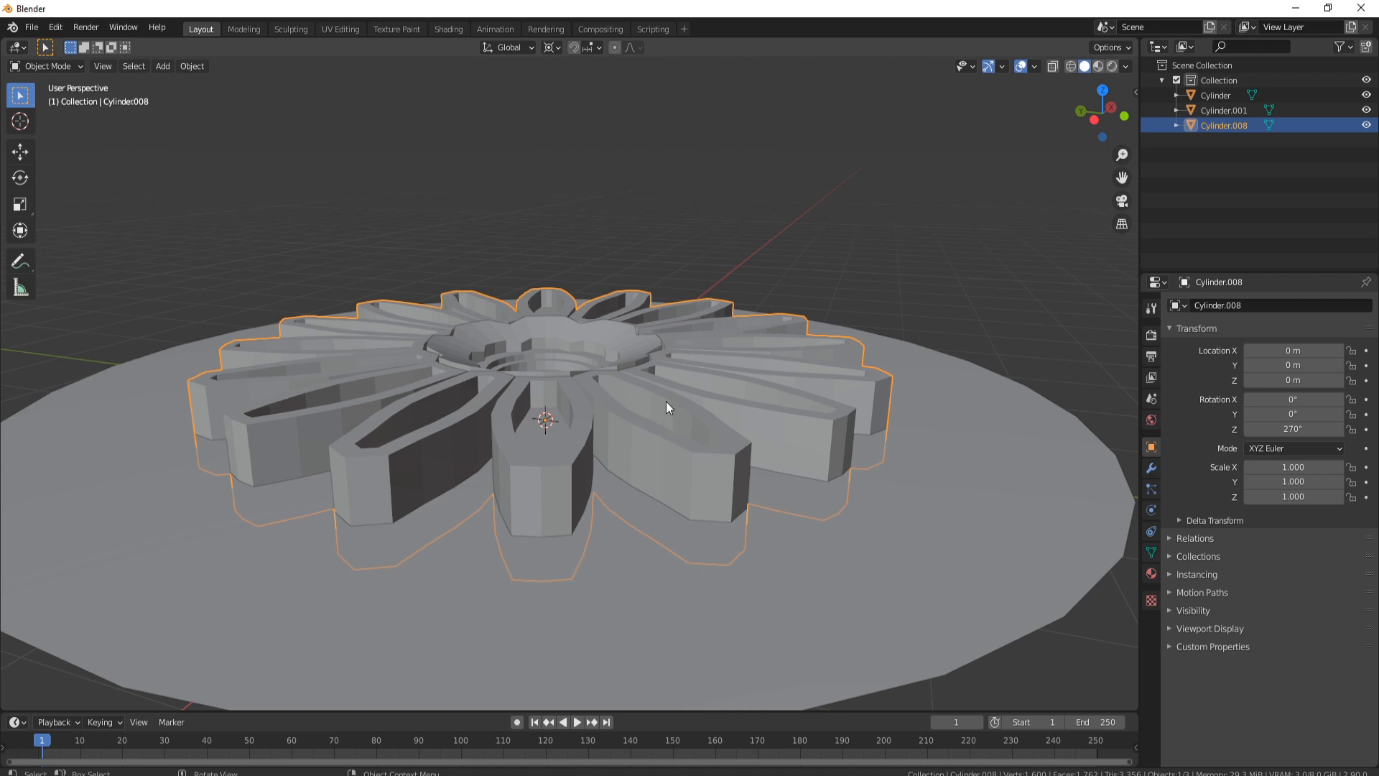
pyautogui.hotkey('shift', 'space')
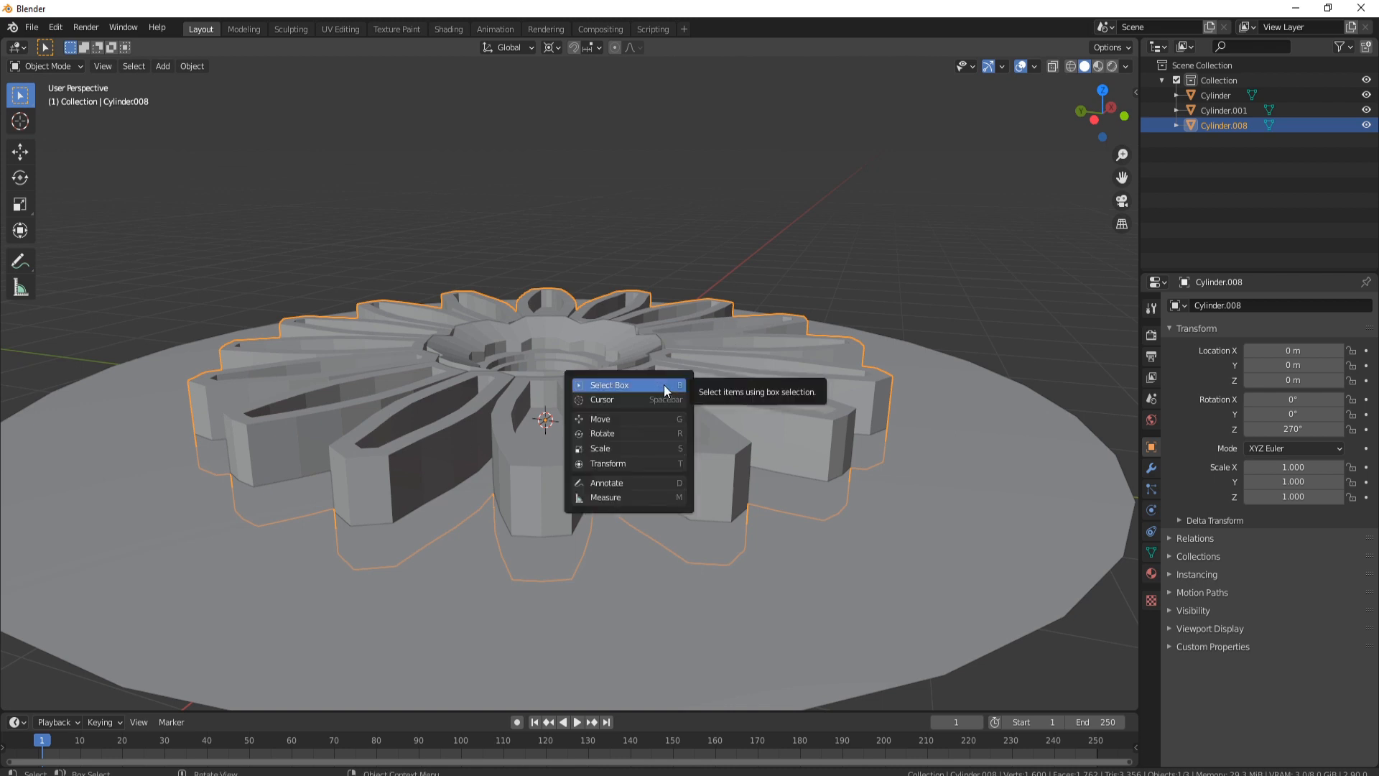
pyautogui.click(609, 418)
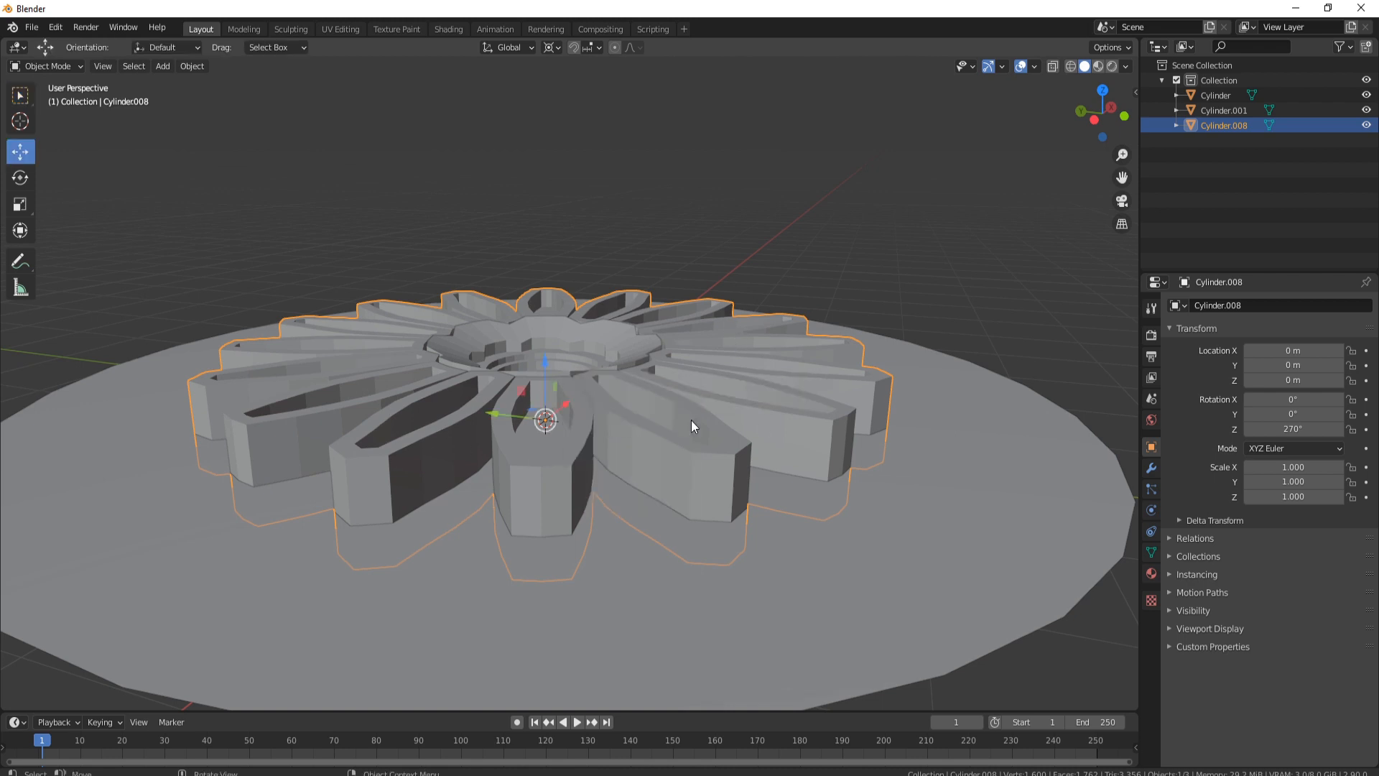
# Flatten the joined petals along the Z axis to about 0.832, and raise their Z scale slightly to about 0.927.
pyautogui.moveTo(833, 443); pyautogui.dragTo(749, 380, button='middle')
pyautogui.press('s')
pyautogui.press('z')
pyautogui.click(867, 405)
pyautogui.moveTo(536, 361); pyautogui.dragTo(831, 434, button='middle')
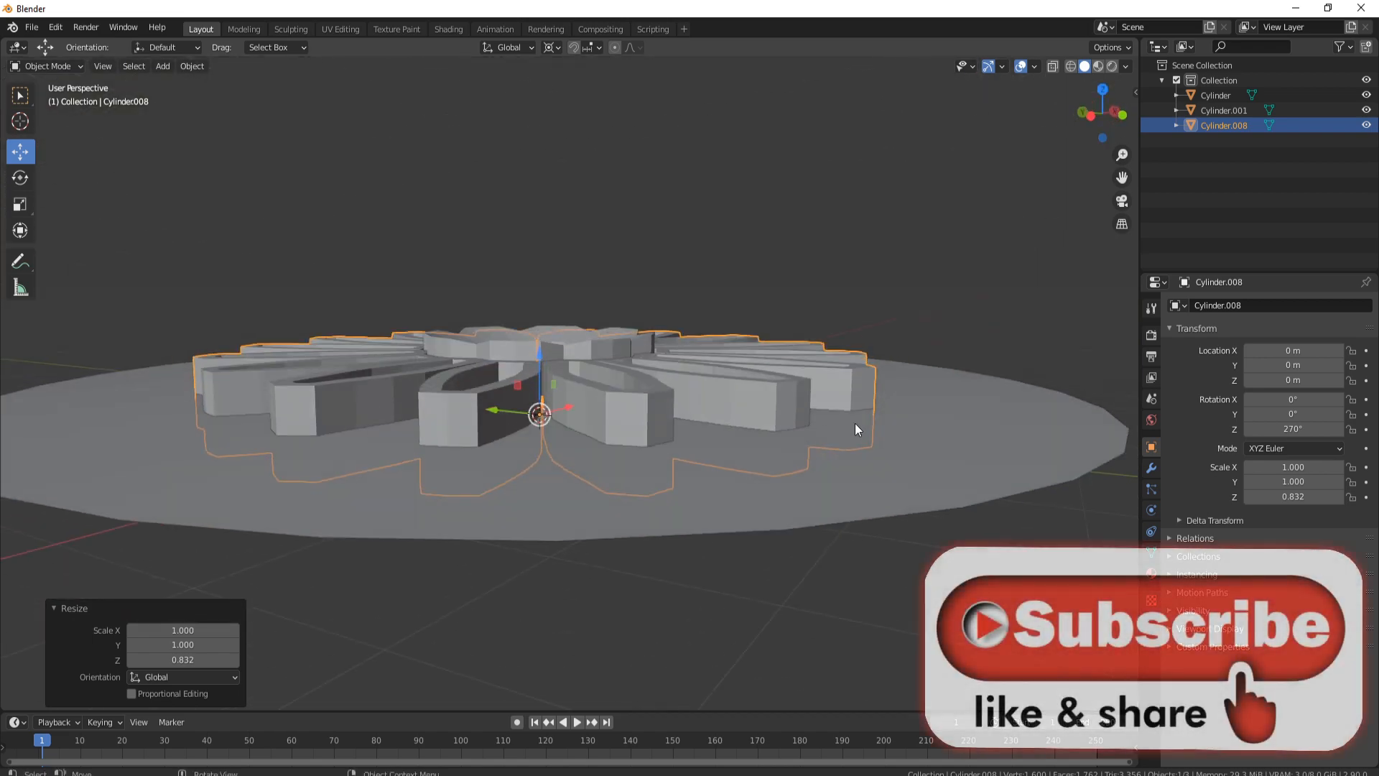
pyautogui.press('s')
pyautogui.press('z')
pyautogui.click(891, 424)
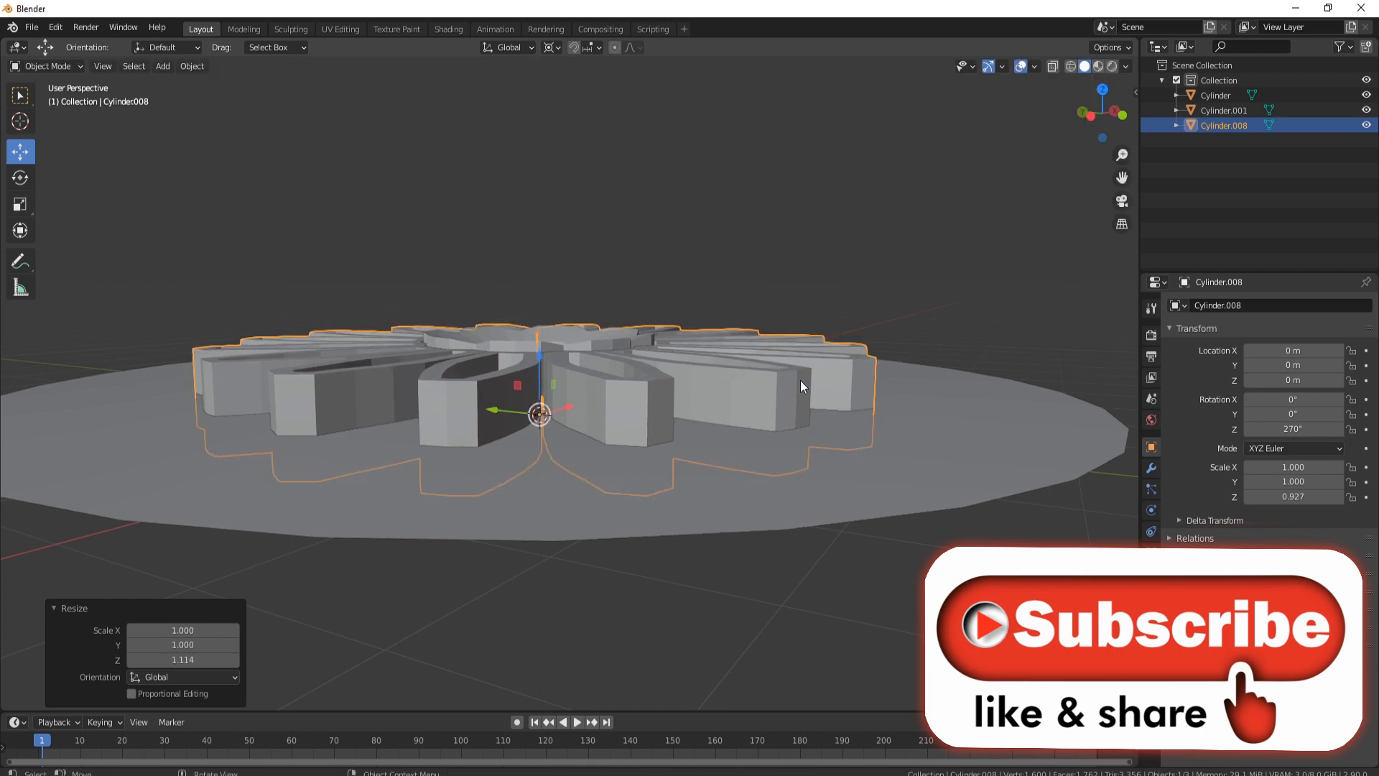
# Scale the flat base disc up uniformly by a factor of about 1.073 from the top view.
pyautogui.moveTo(800, 381); pyautogui.dragTo(437, 343, button='middle')
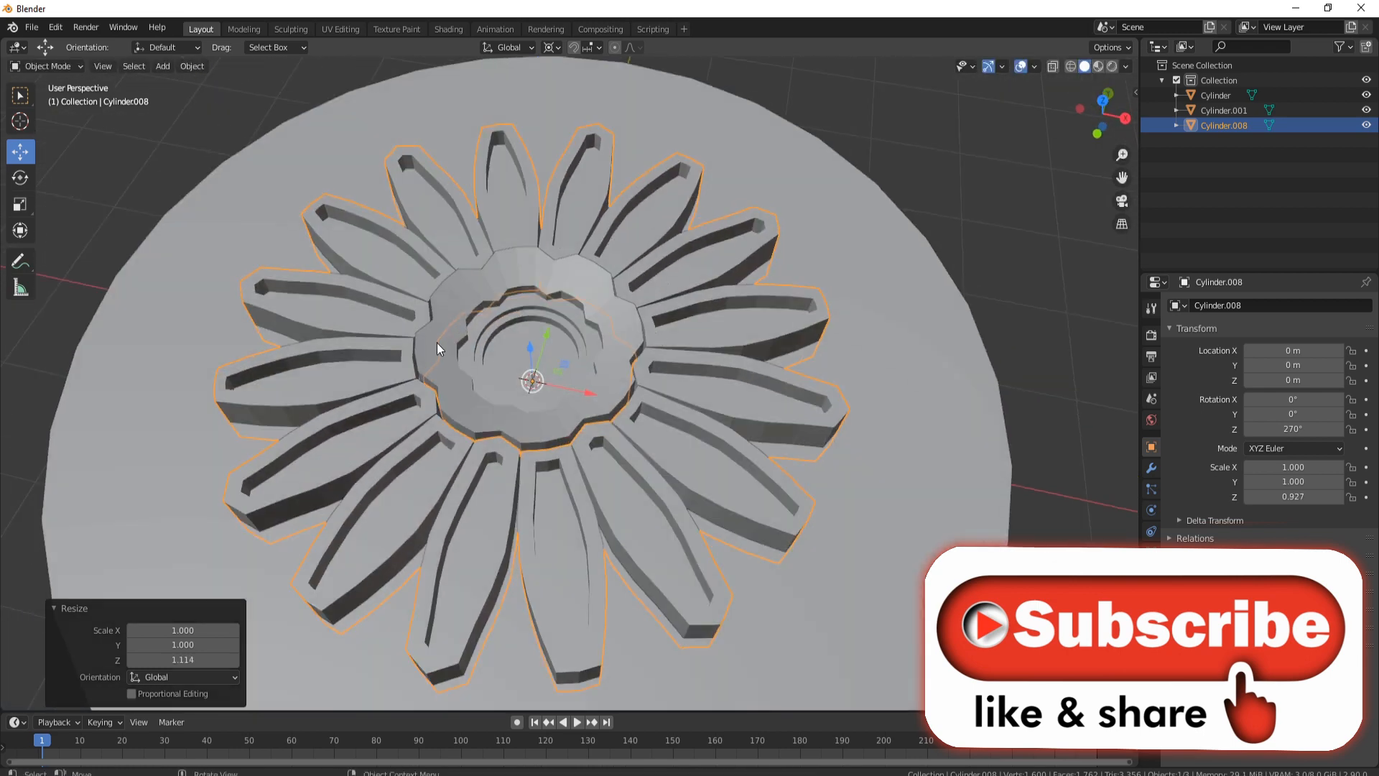
pyautogui.scroll(-3, 549, 323)
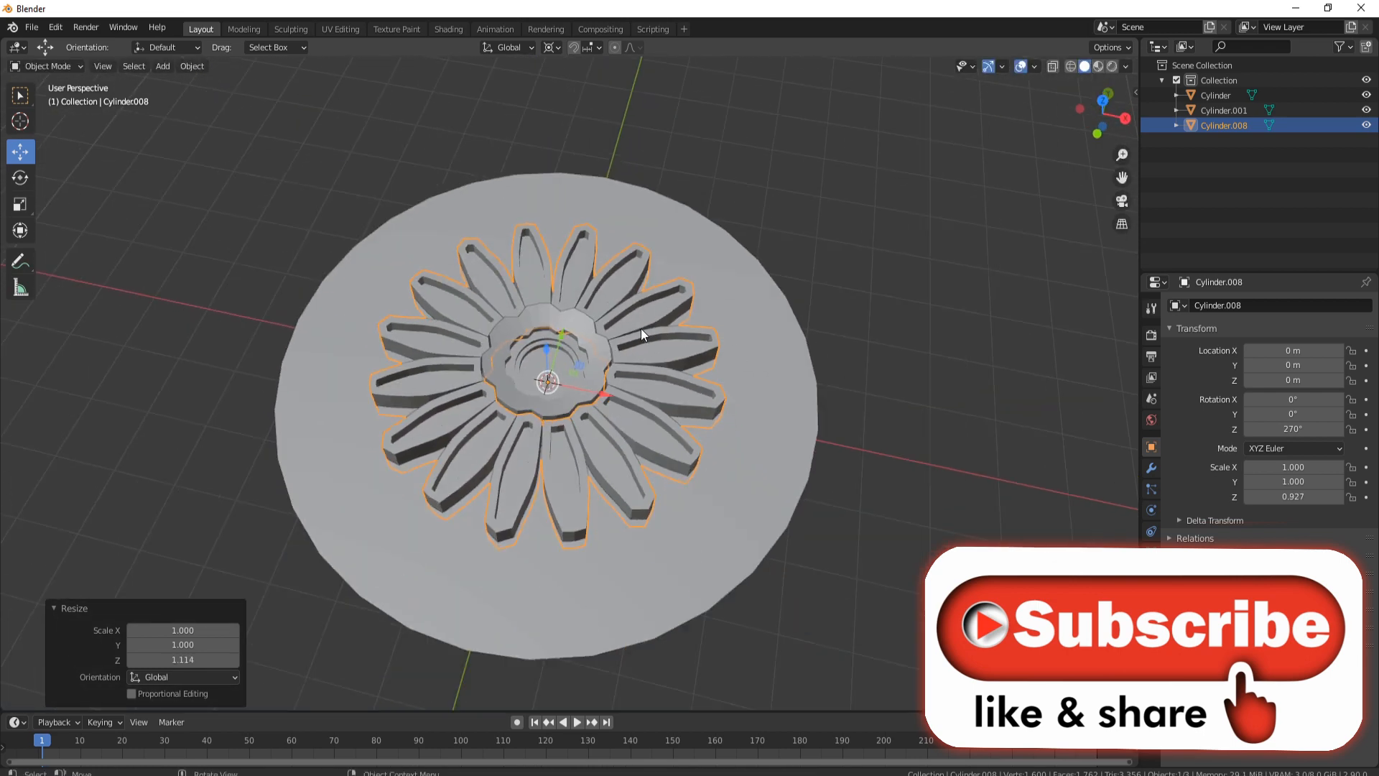
pyautogui.moveTo(675, 324); pyautogui.dragTo(701, 301, button='middle')
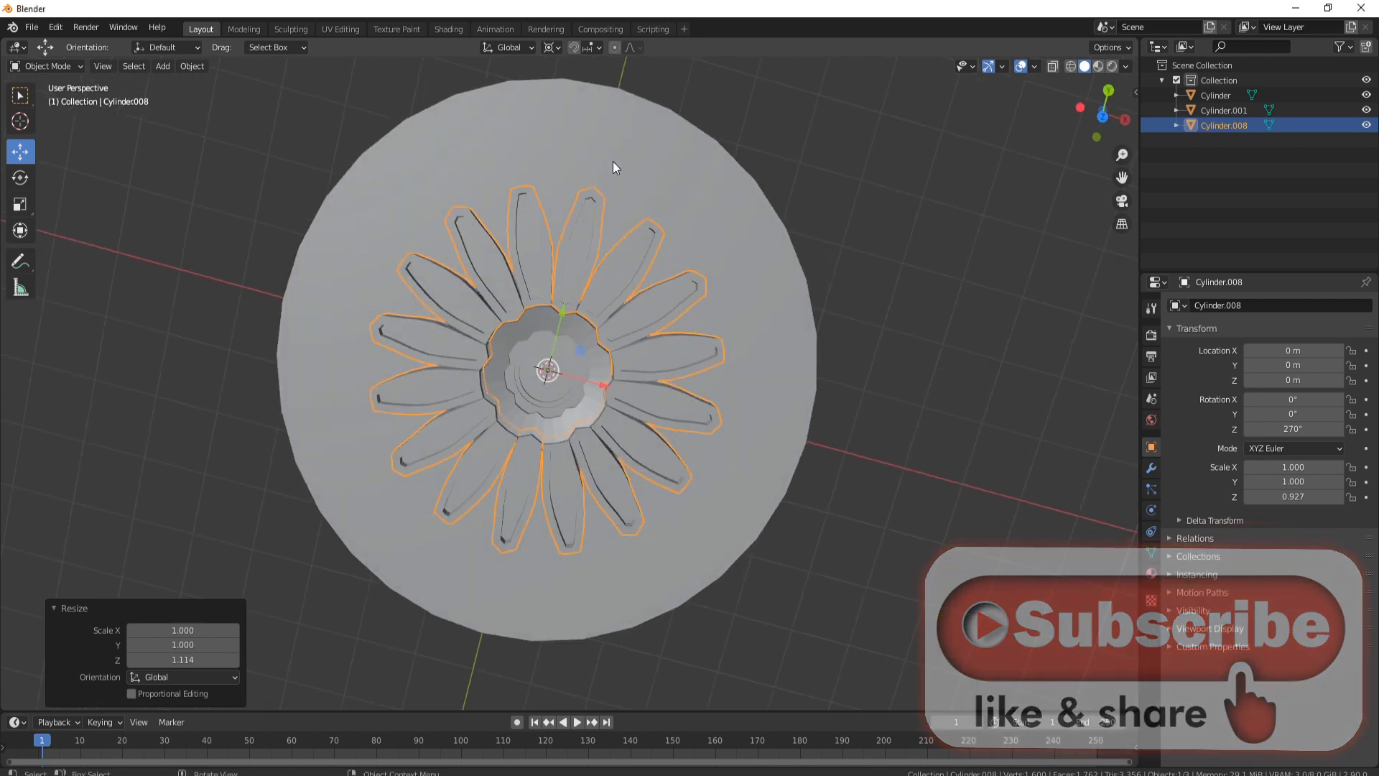
pyautogui.click(725, 217)
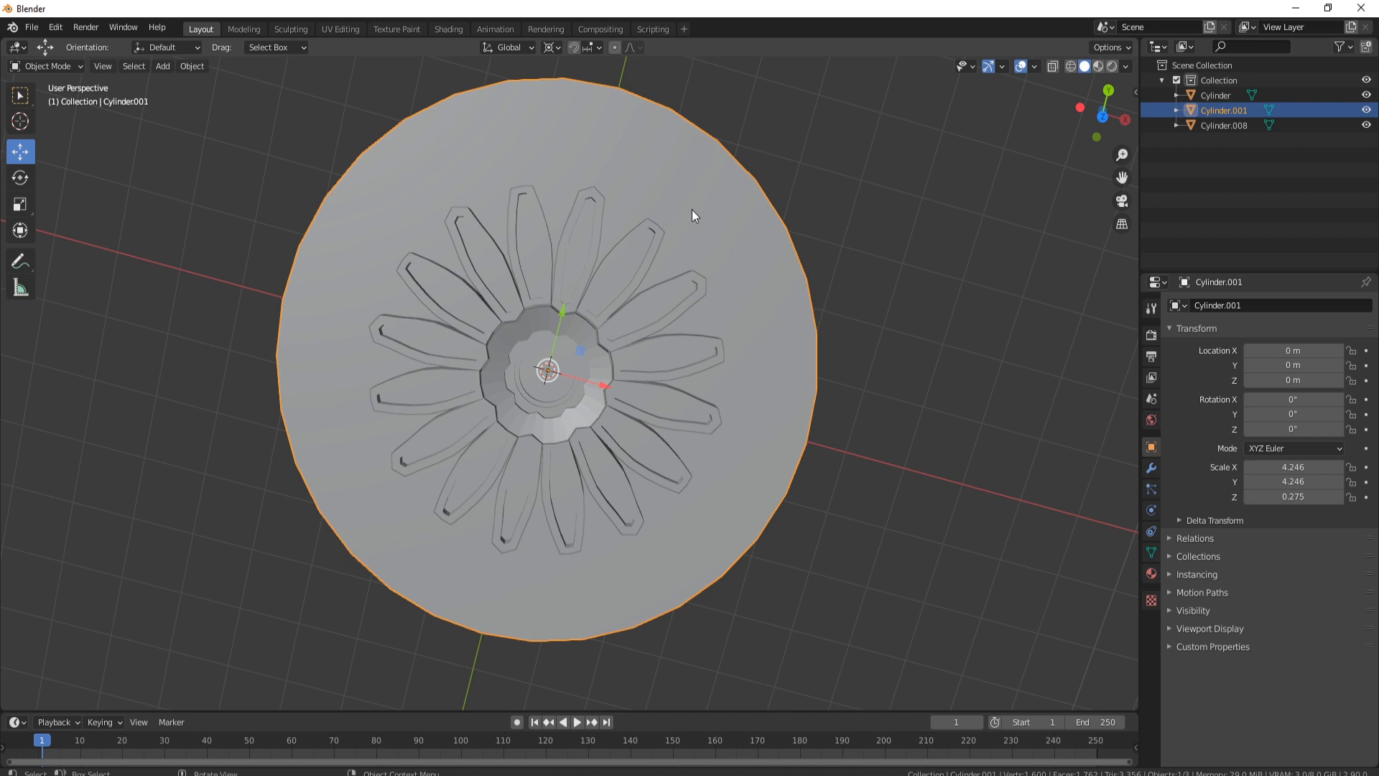
pyautogui.press('KP_7')
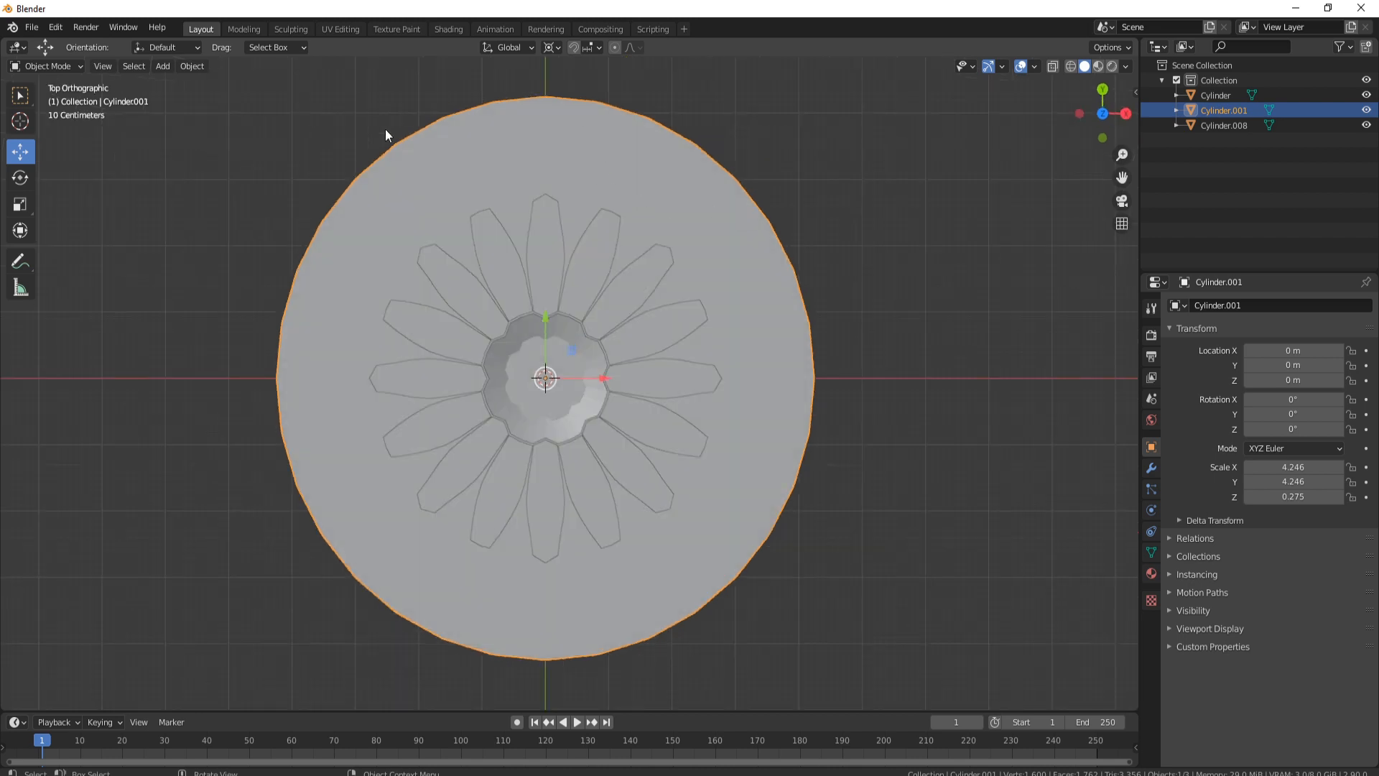
pyautogui.press('s')
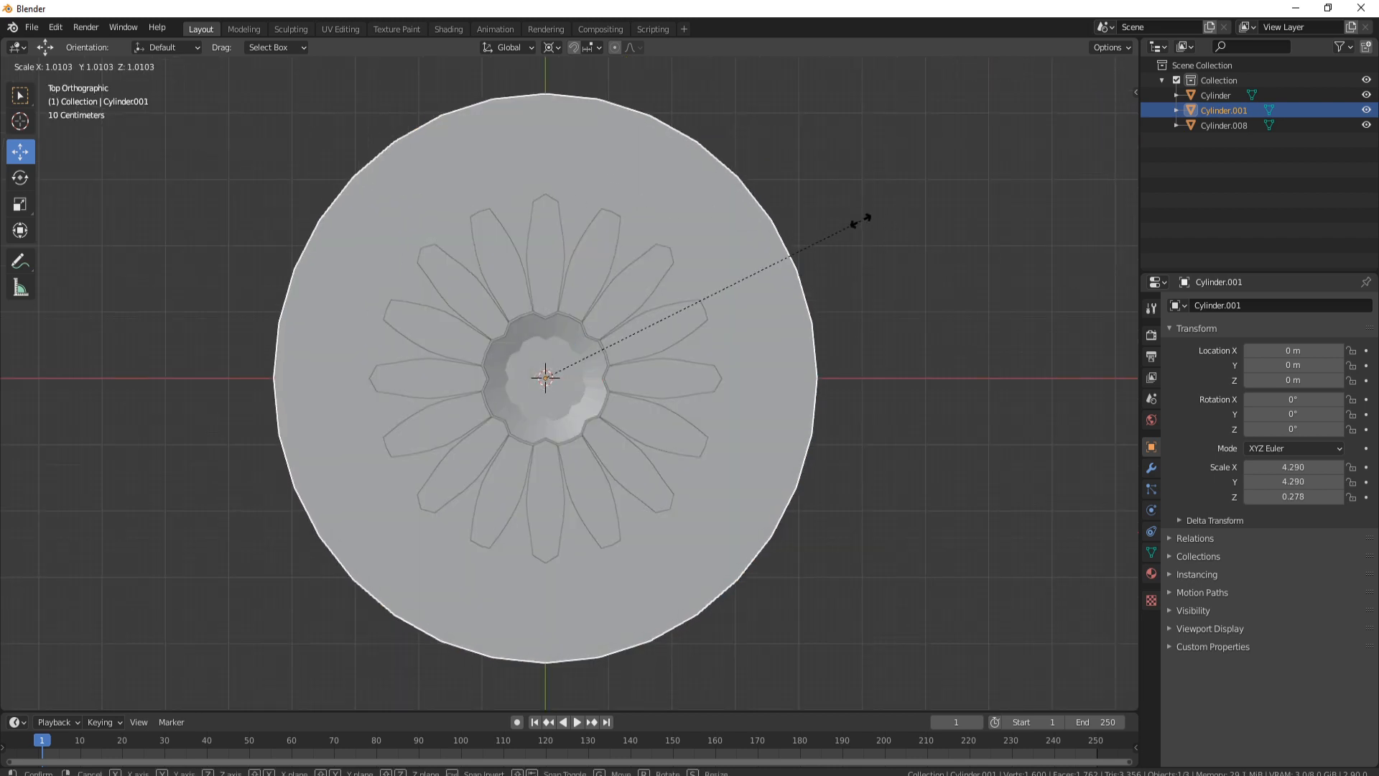
pyautogui.click(884, 219)
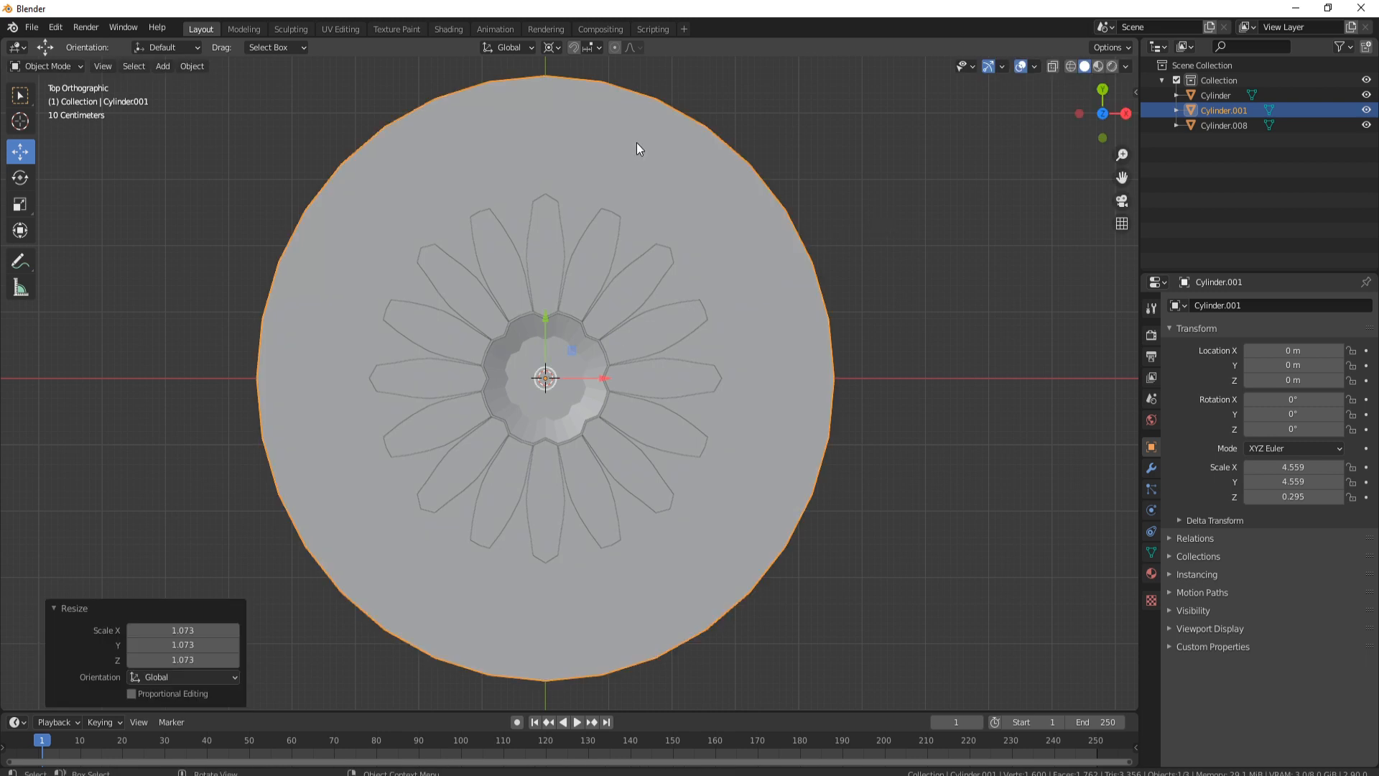
# Inset the disc's whole face in Edit Mode by about 0.3775 m, so the inner circle fits just around the petal tips.
pyautogui.press('Tab')
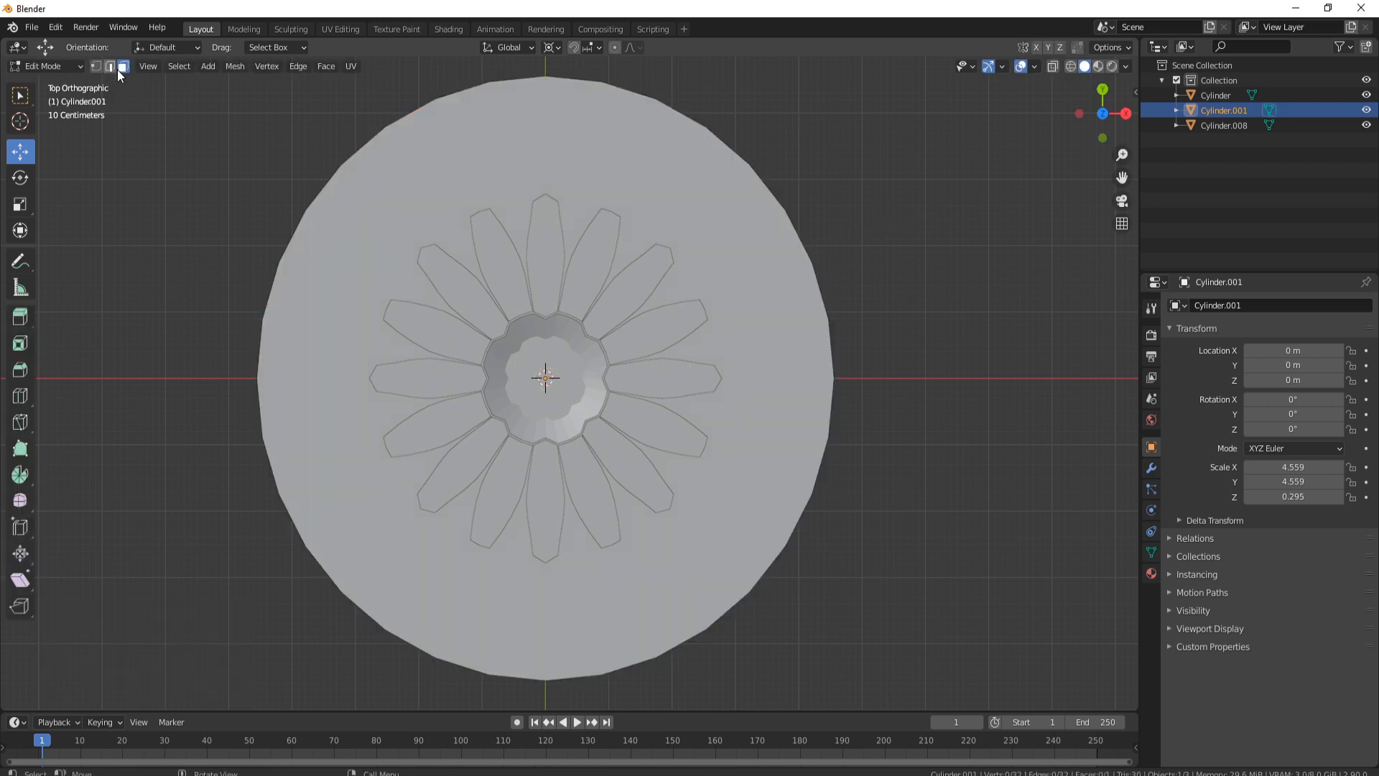
pyautogui.press('a')
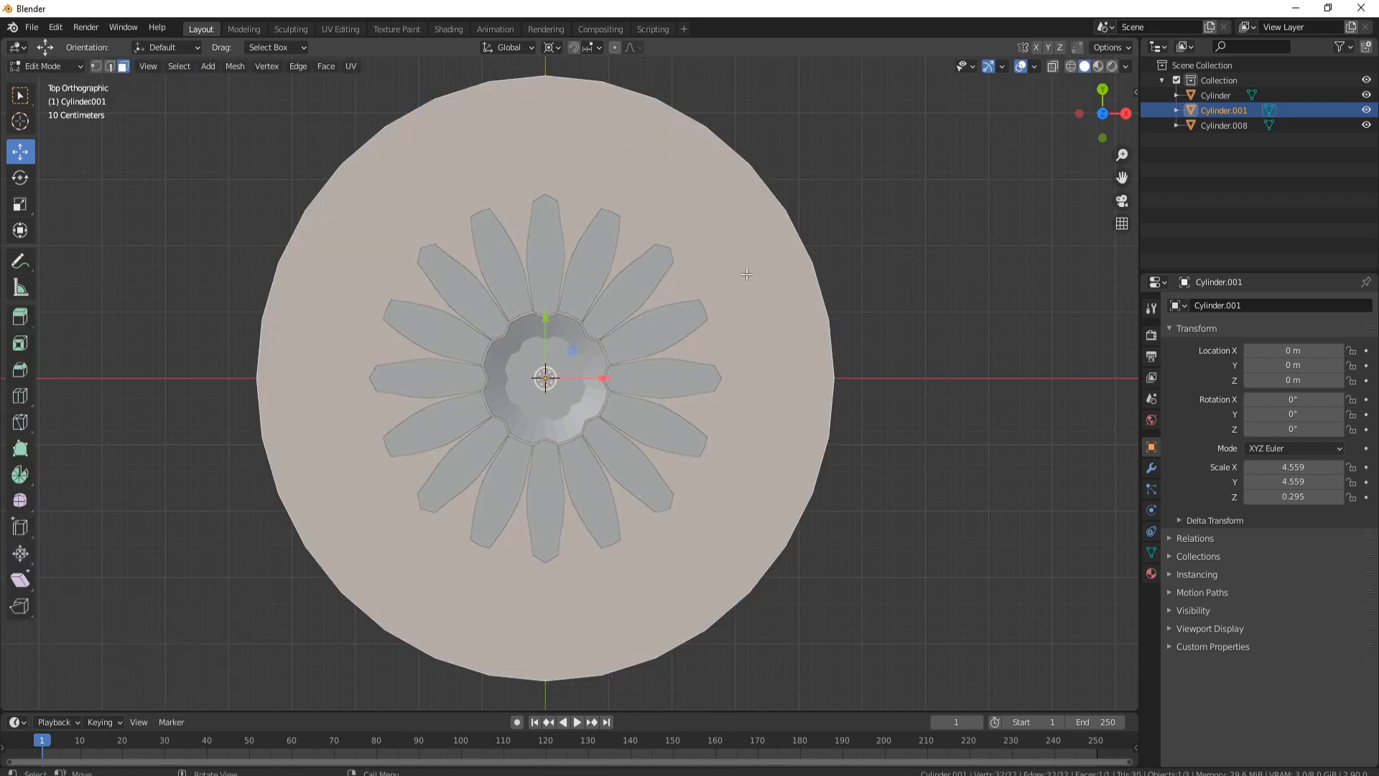
pyautogui.press('i')
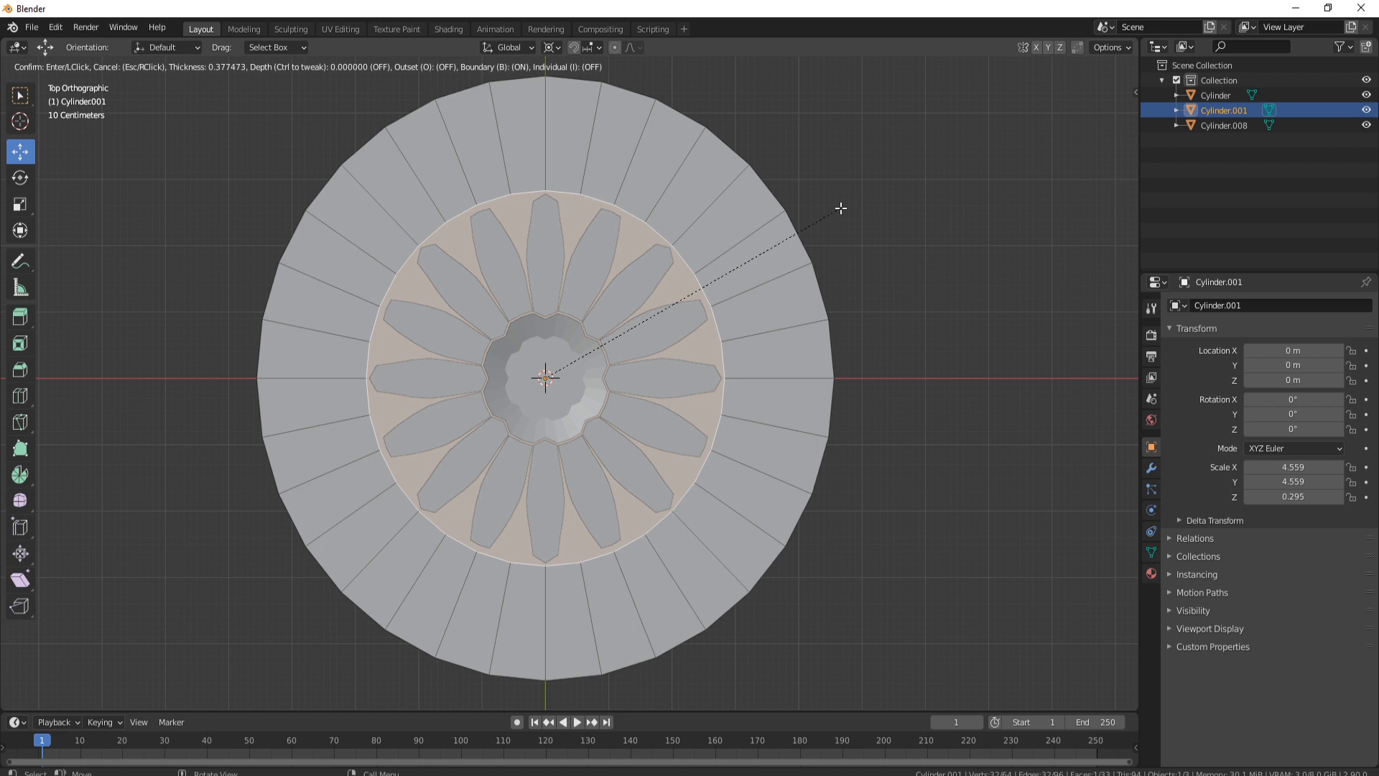
pyautogui.click(841, 208)
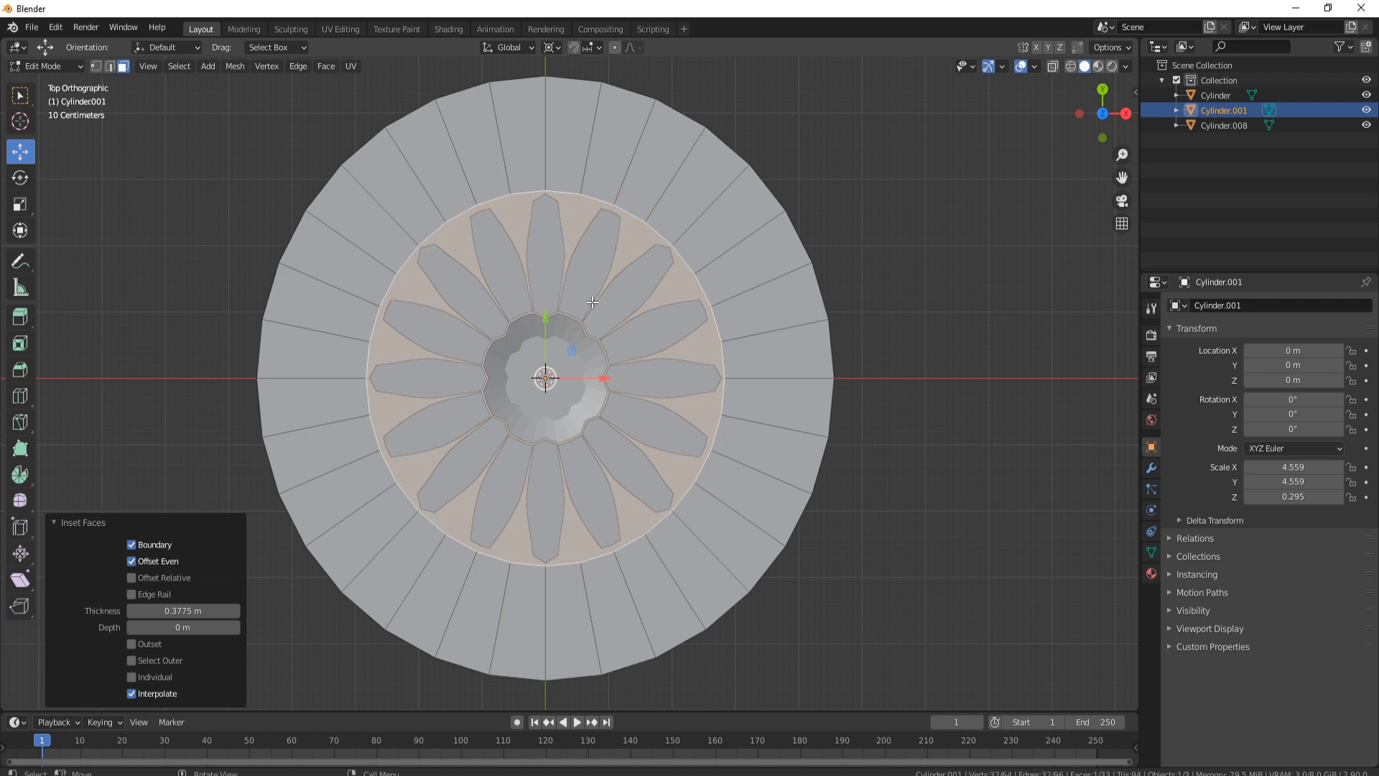
pyautogui.moveTo(627, 319); pyautogui.dragTo(526, 253, button='middle')
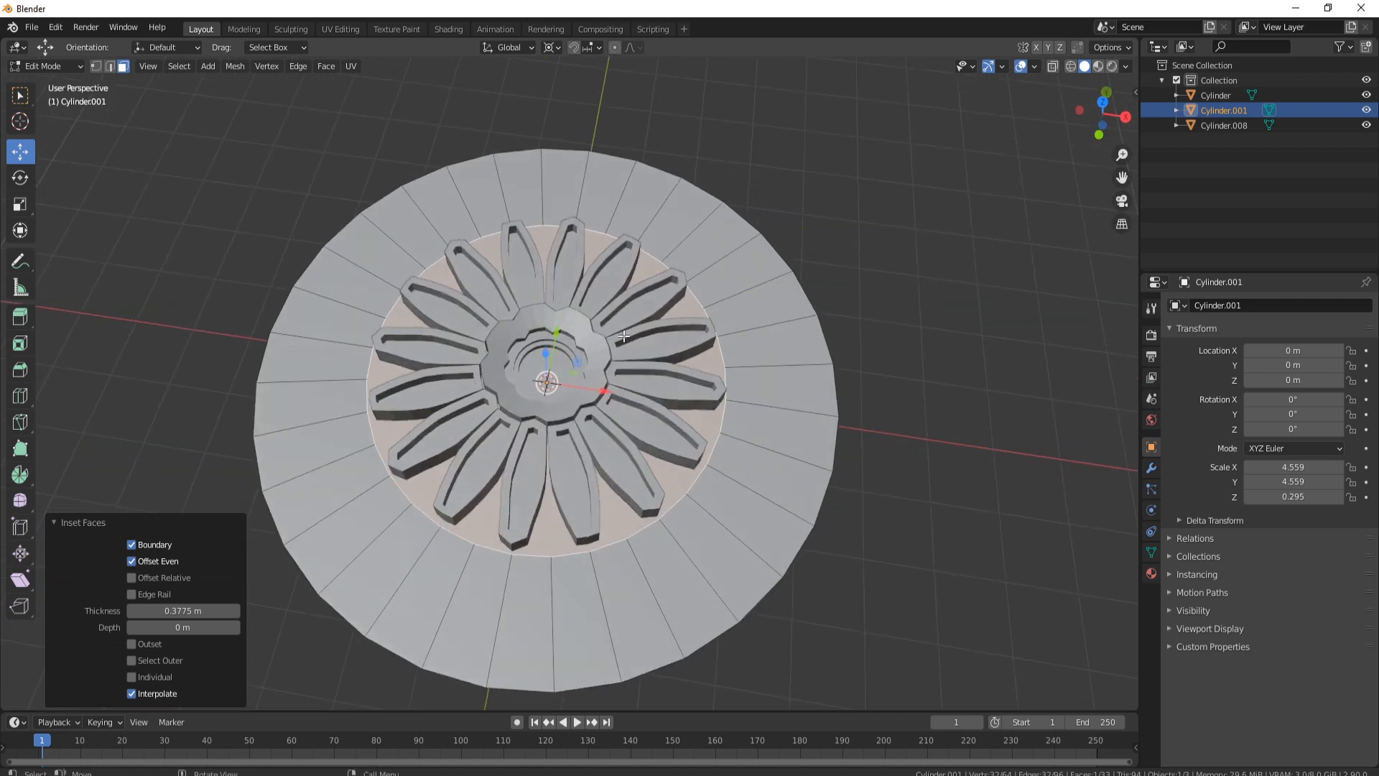
pyautogui.moveTo(624, 335); pyautogui.dragTo(584, 256, button='middle')
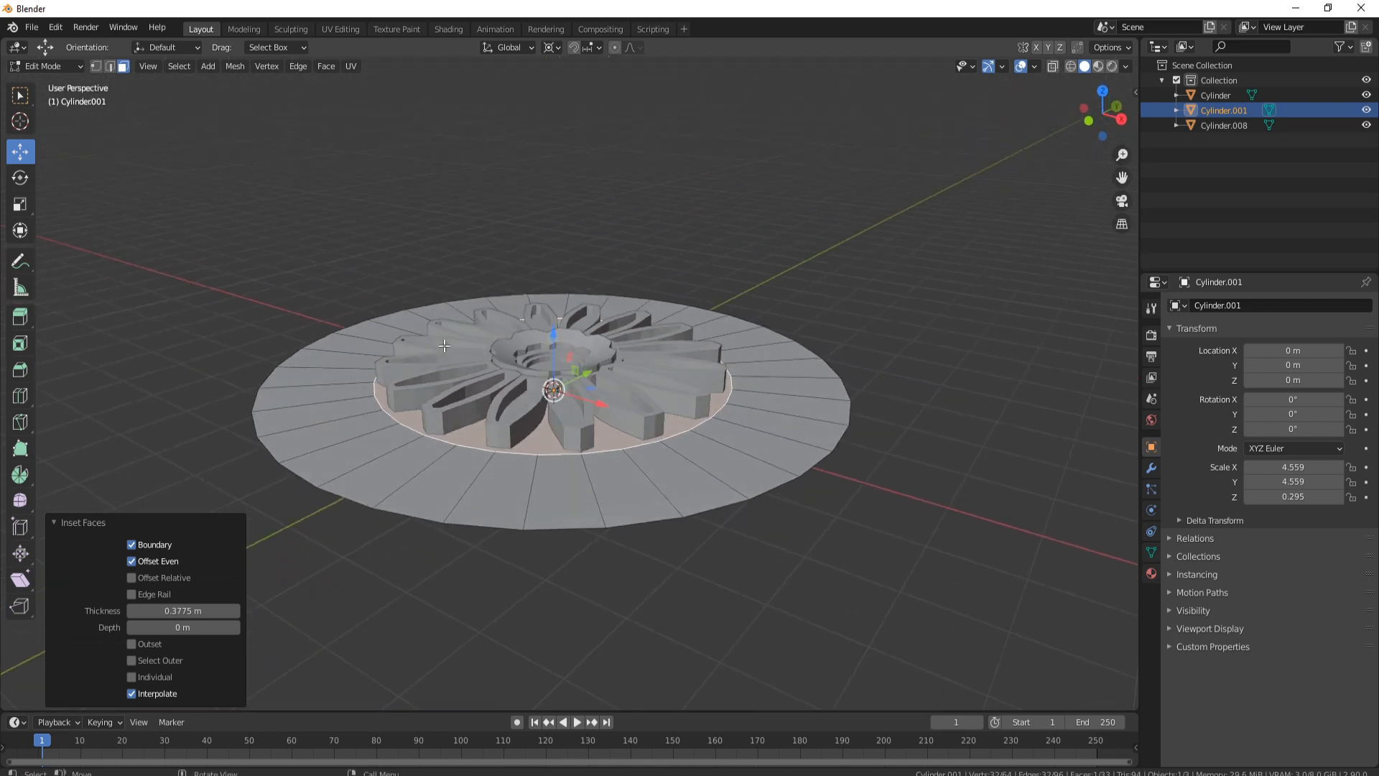
pyautogui.moveTo(476, 306); pyautogui.dragTo(471, 328, button='middle')
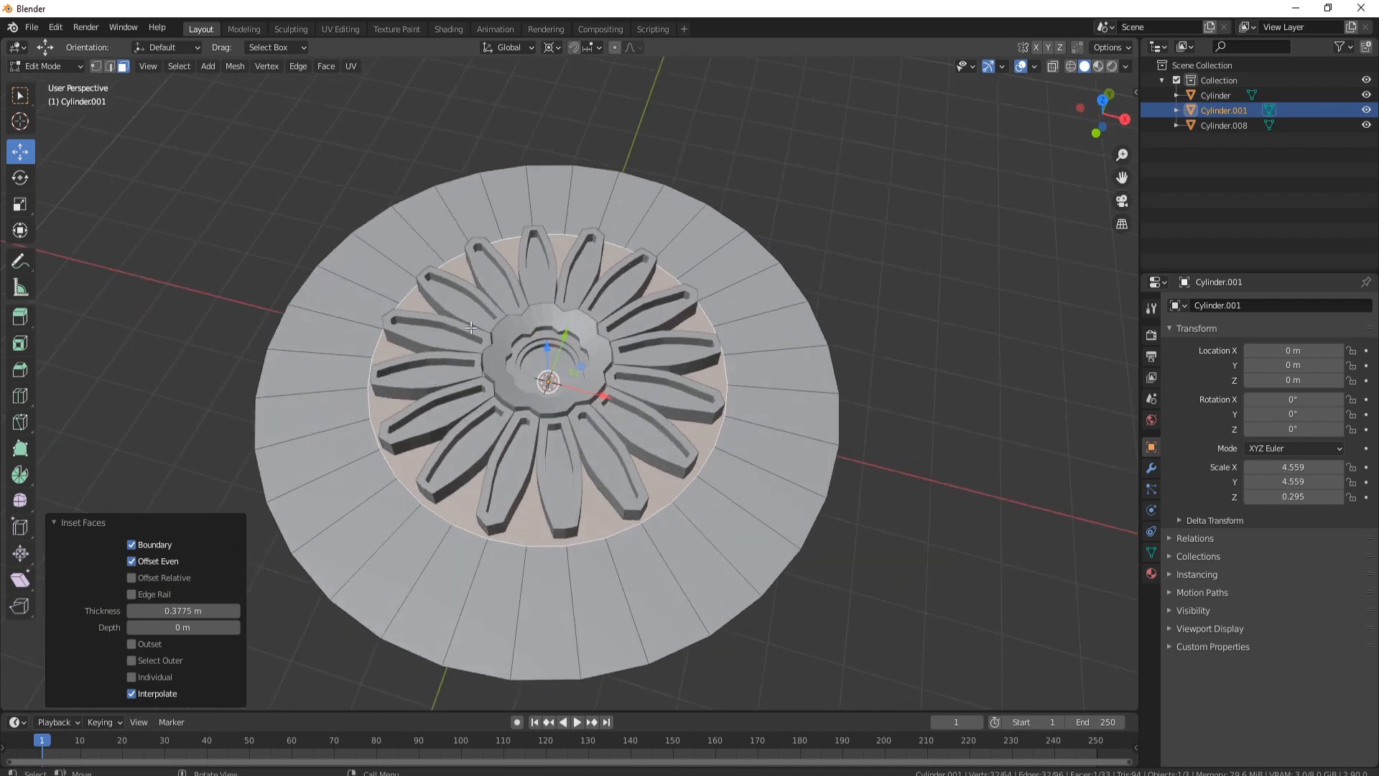
# Add an edge loop around the flat outer ring, slid close to its inner circle with a factor of about 0.805.
pyautogui.press('KP_7')
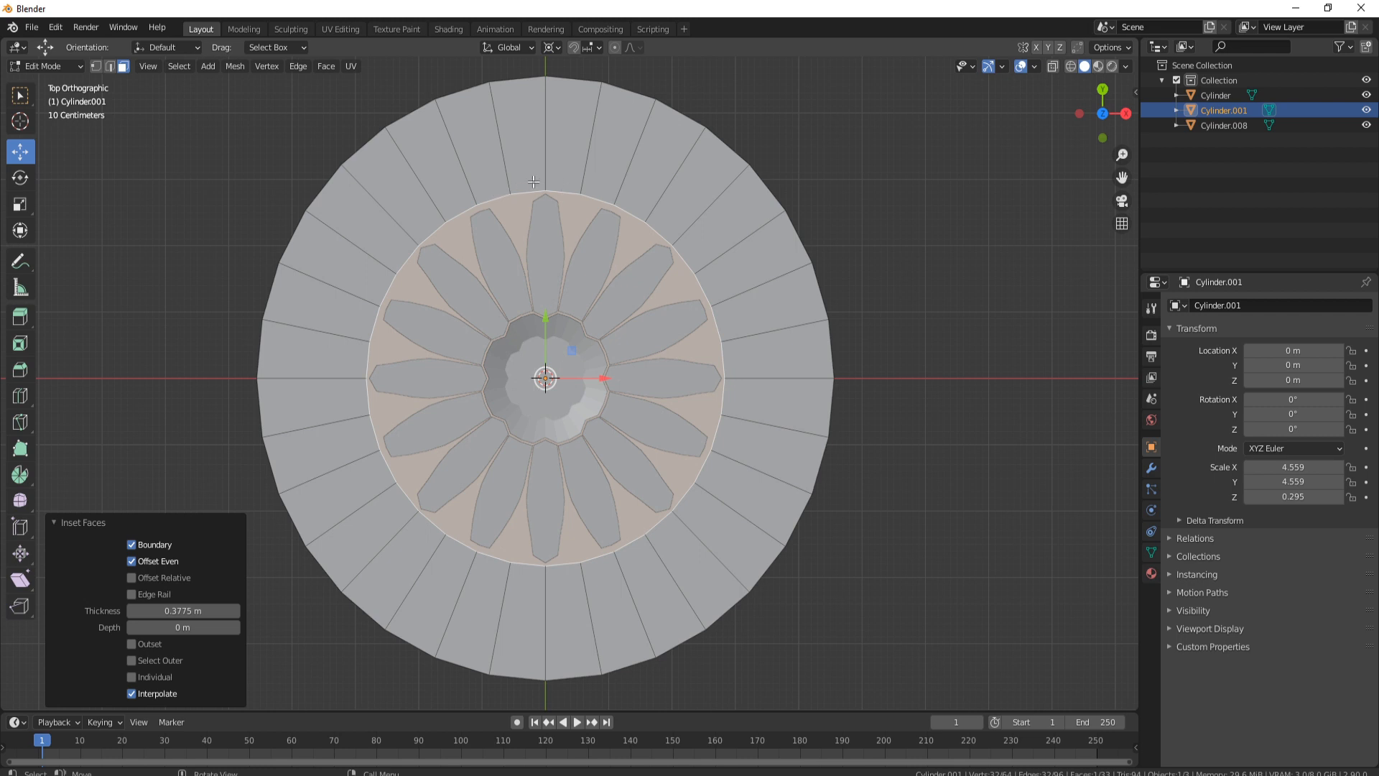
pyautogui.hotkey('ctrl', 'r')
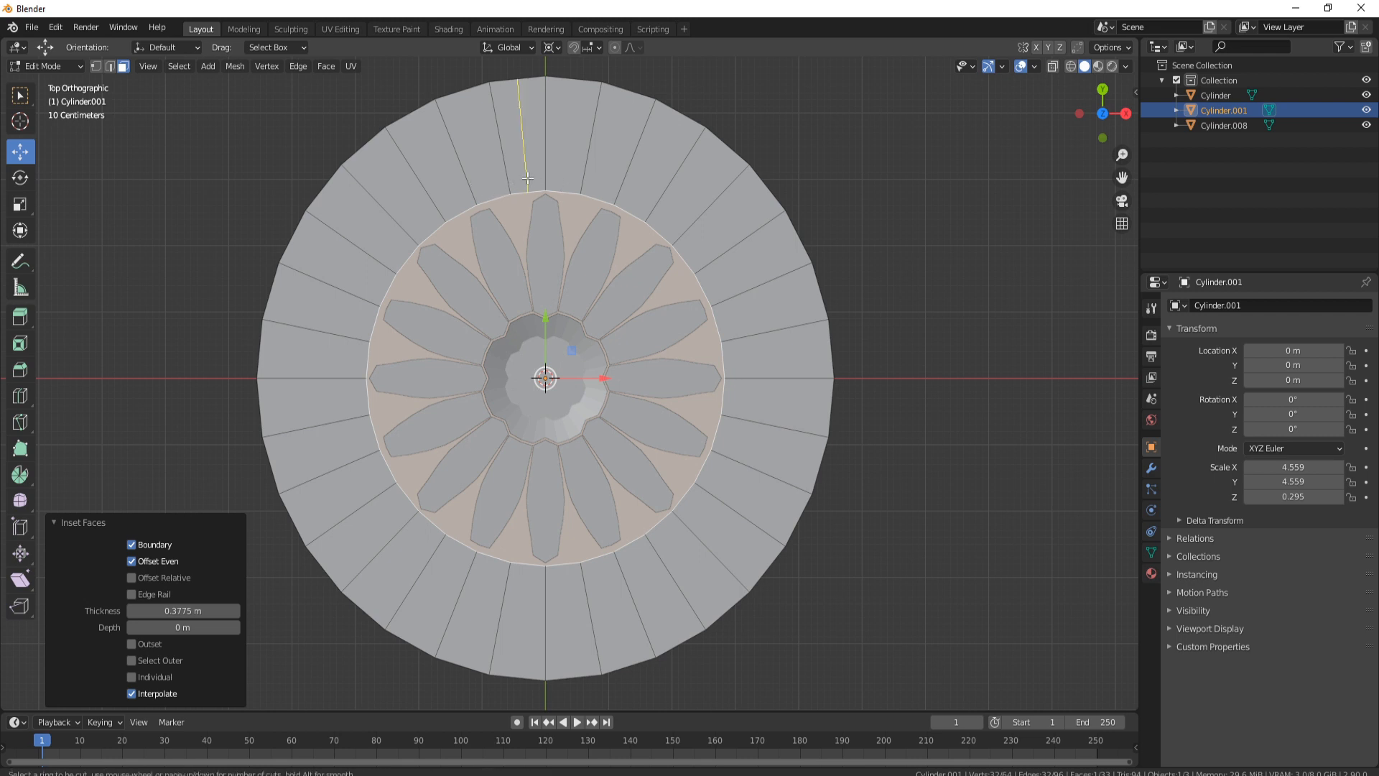
pyautogui.click(486, 145)
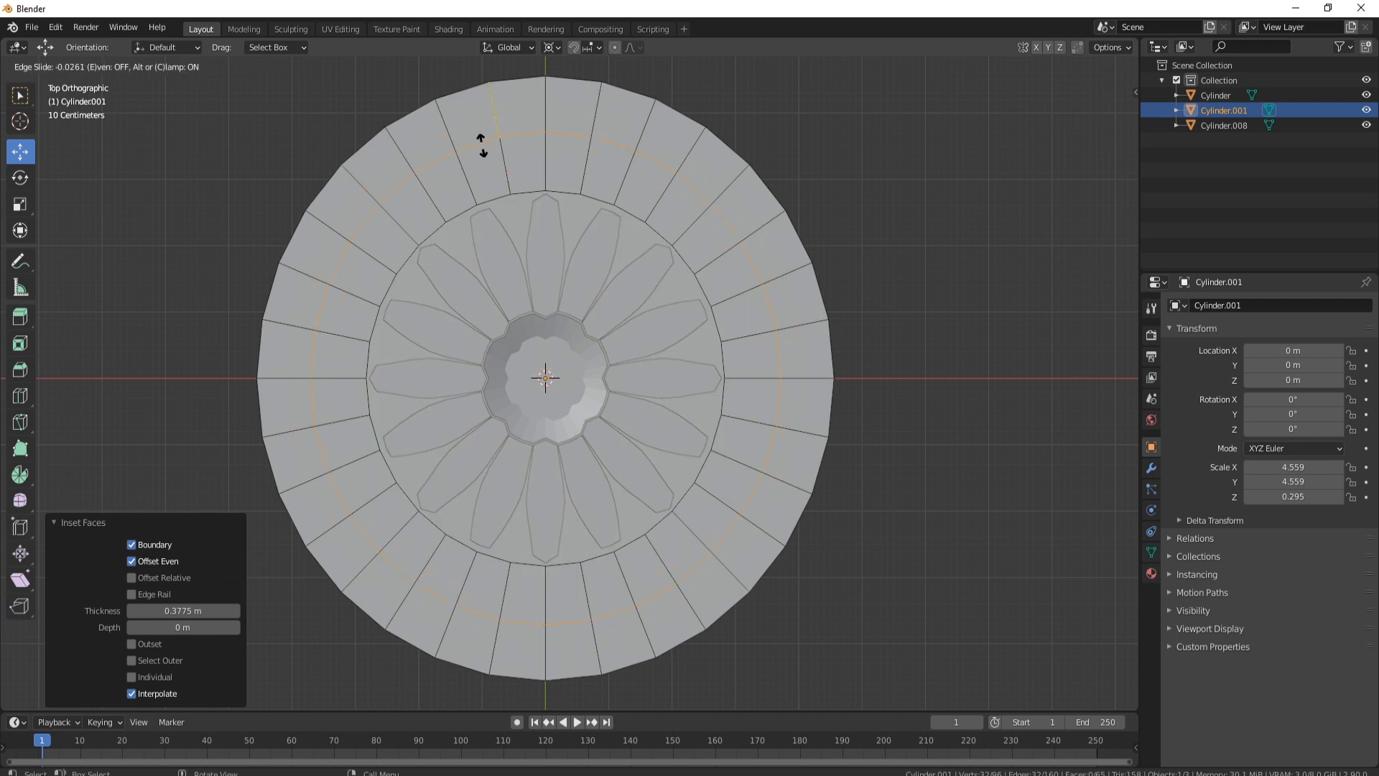
pyautogui.click(493, 188)
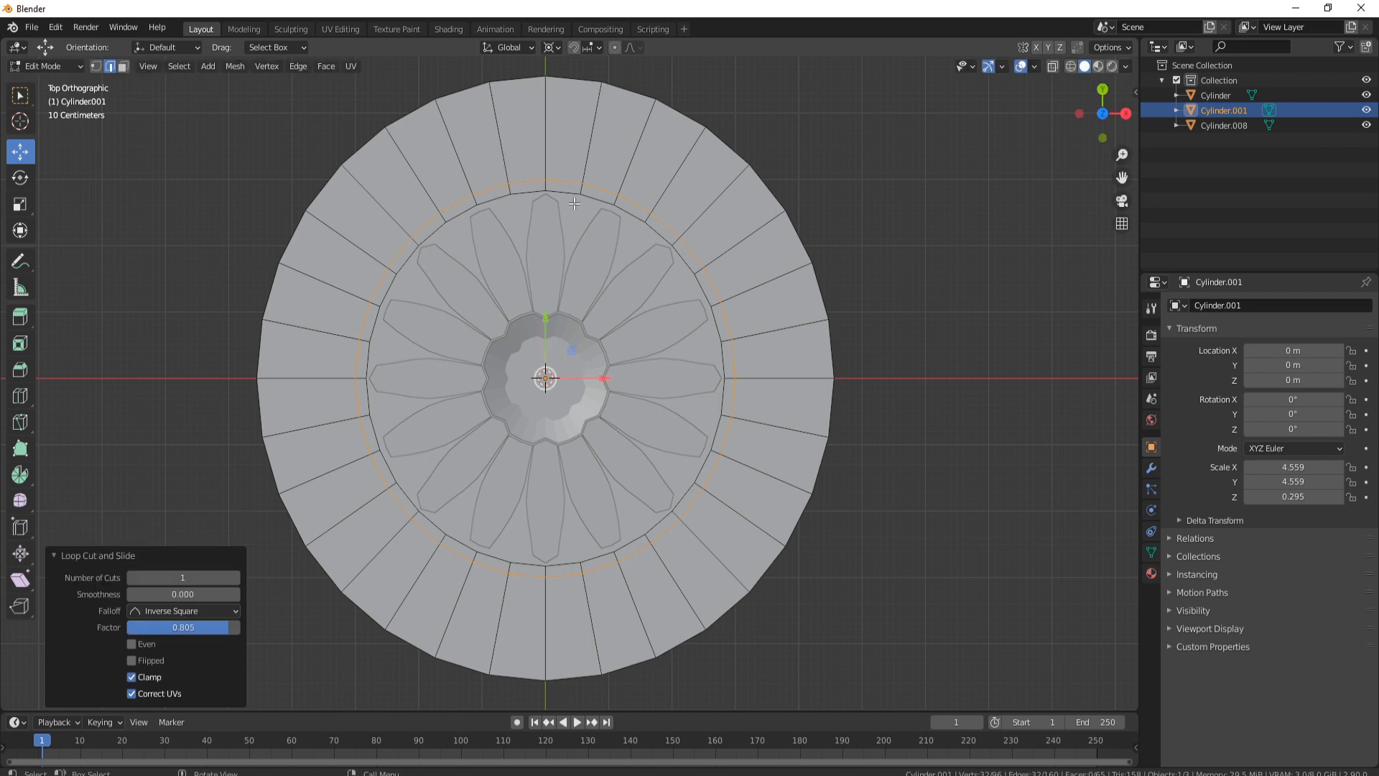
pyautogui.moveTo(700, 289); pyautogui.dragTo(624, 221, button='middle')
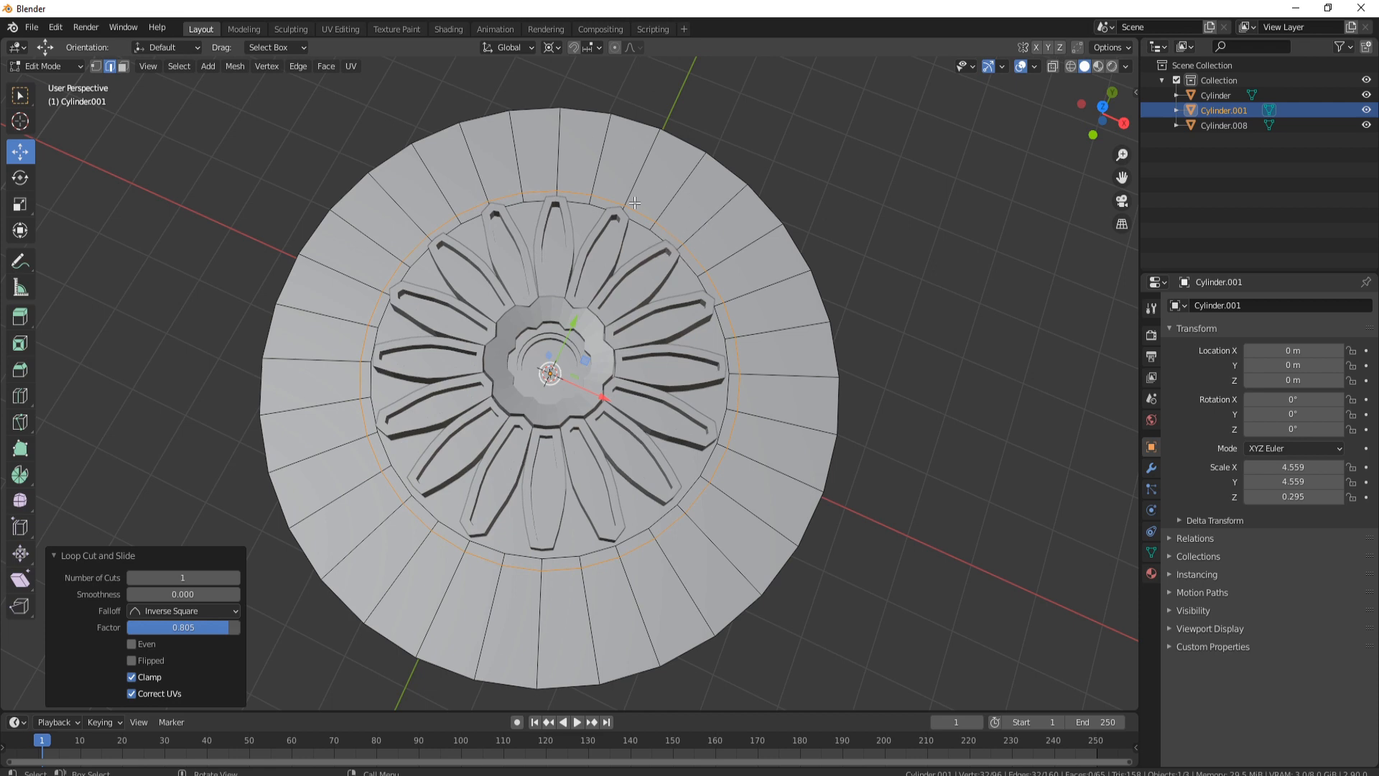
# Add a second edge loop around the ring, slid close to the outer rim with a factor of about -0.704.
pyautogui.press('KP_7')
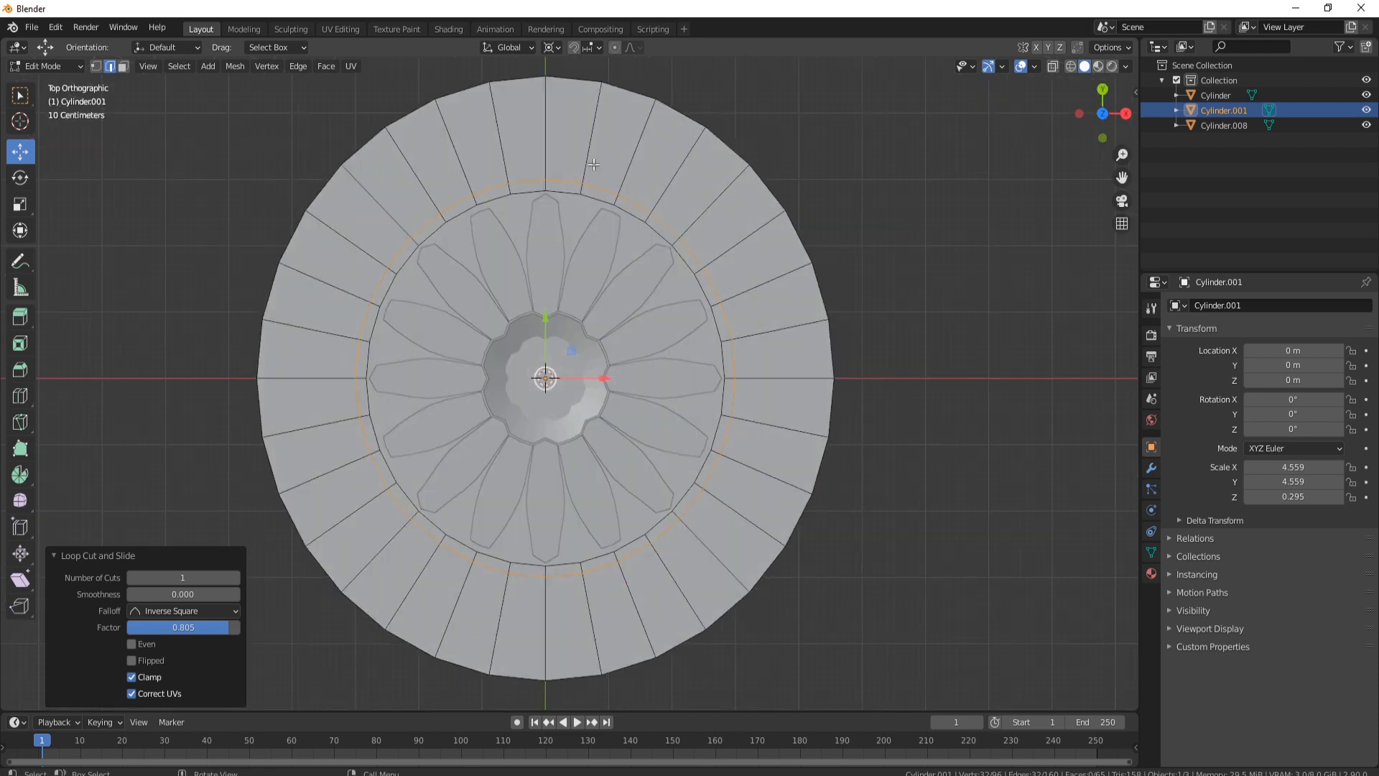
pyautogui.hotkey('ctrl', 'r')
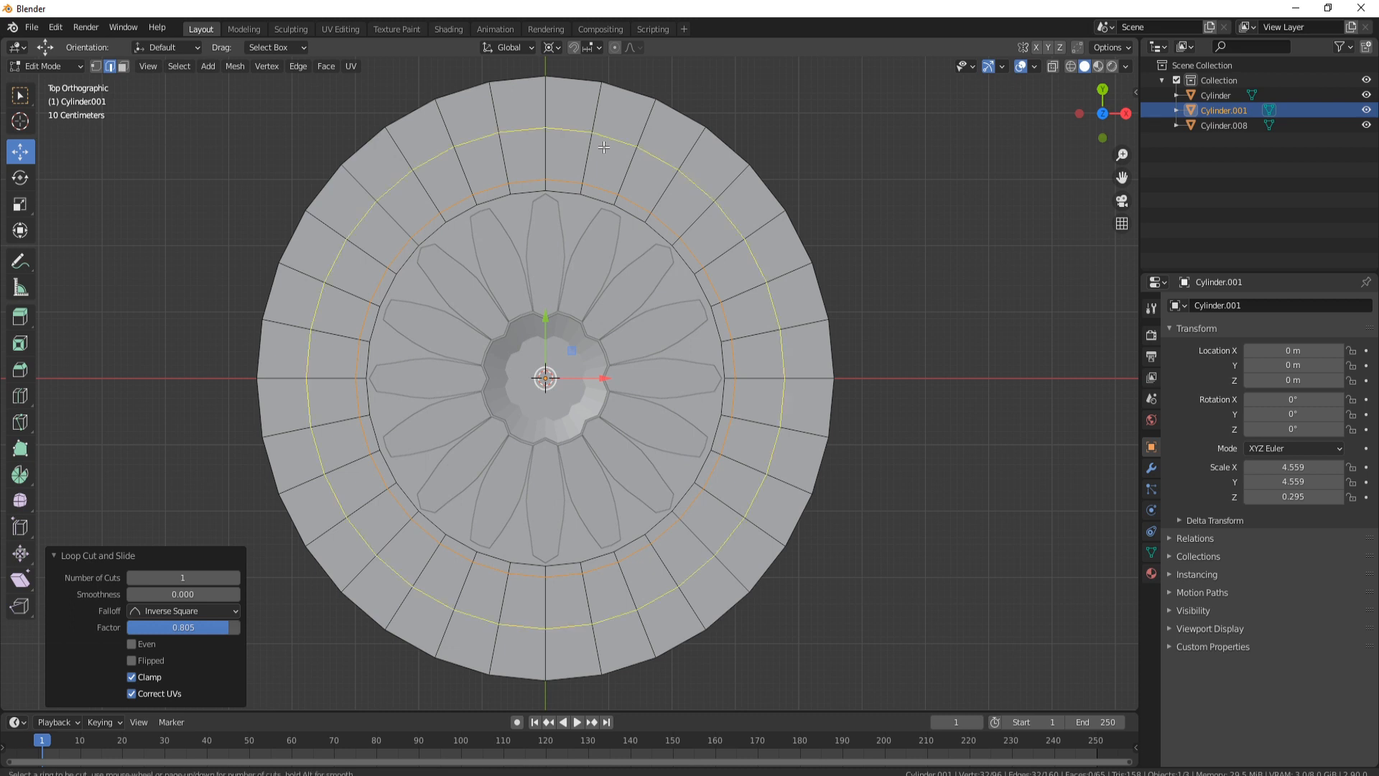
pyautogui.click(603, 146)
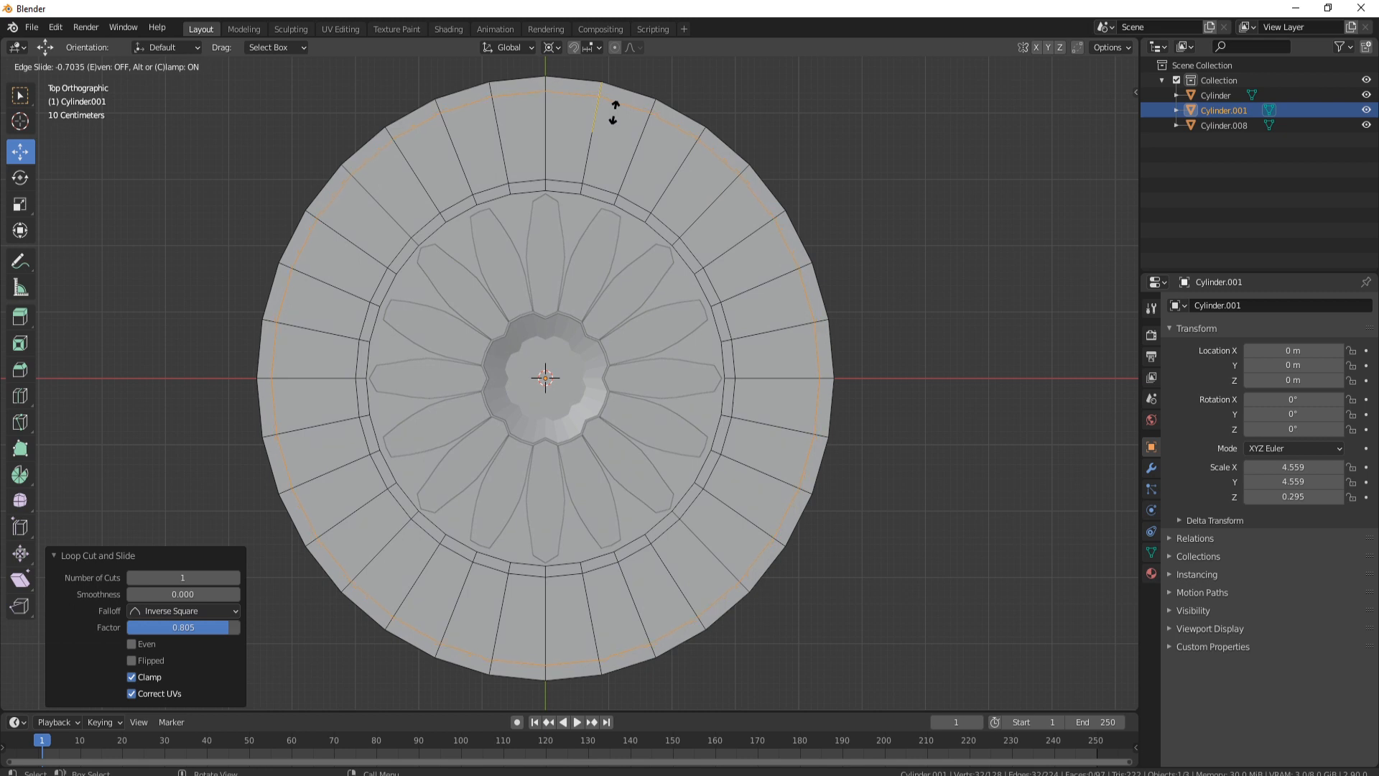
pyautogui.click(614, 113)
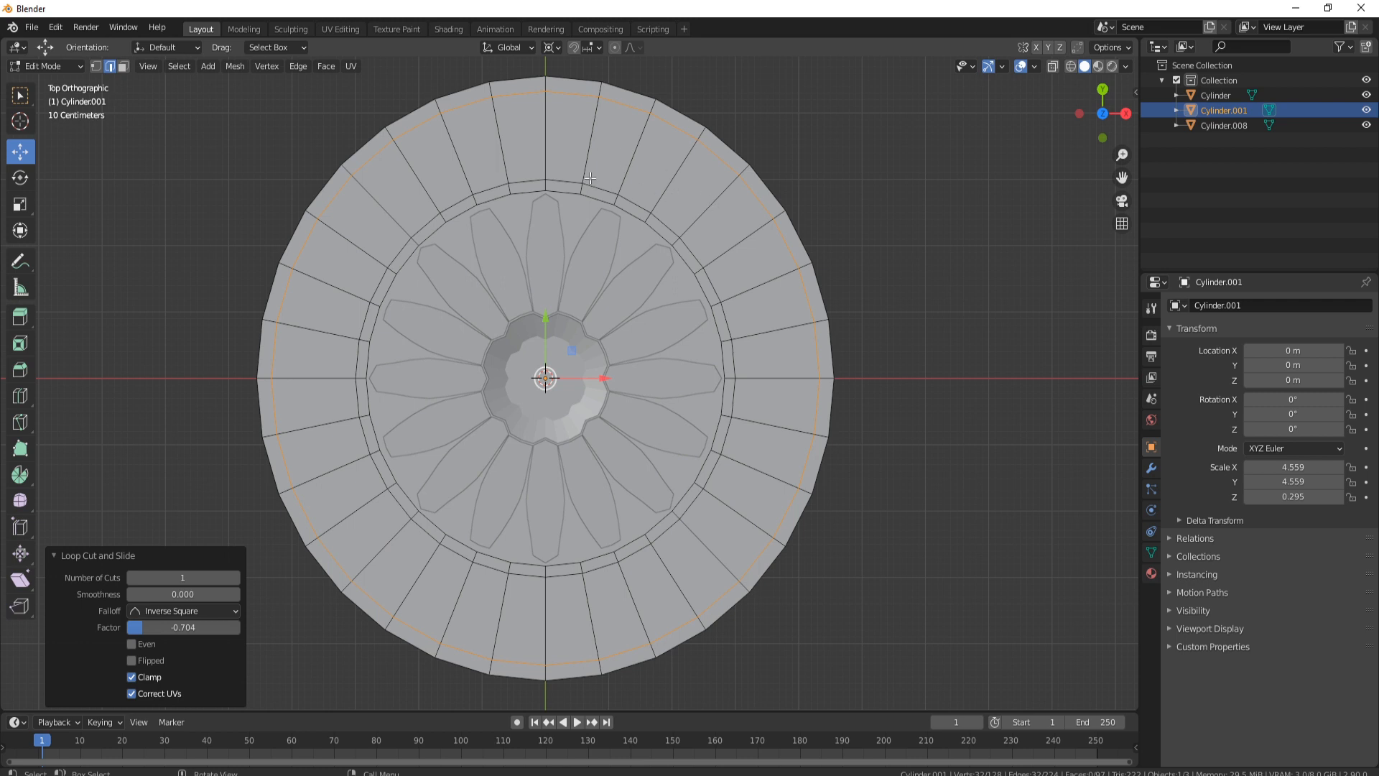
# Bevel every second radial edge between the two new edge loops, all around the ring, with a width of about 0.026 m.
pyautogui.click(497, 130)
pyautogui.keyDown('shift'); pyautogui.click(590, 133); pyautogui.keyUp('shift')
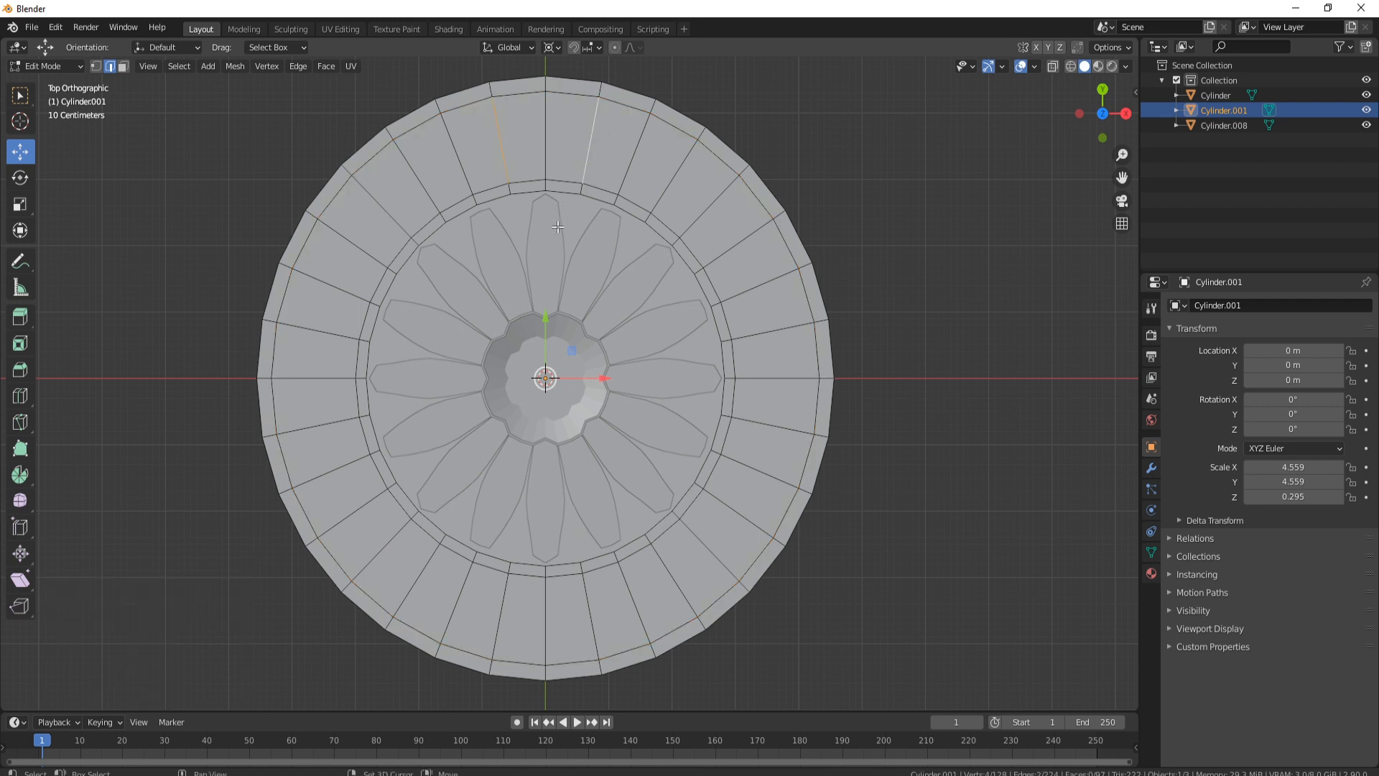
pyautogui.keyDown('shift'); pyautogui.click(674, 180); pyautogui.keyUp('shift')
pyautogui.keyDown('shift'); pyautogui.click(745, 241); pyautogui.keyUp('shift')
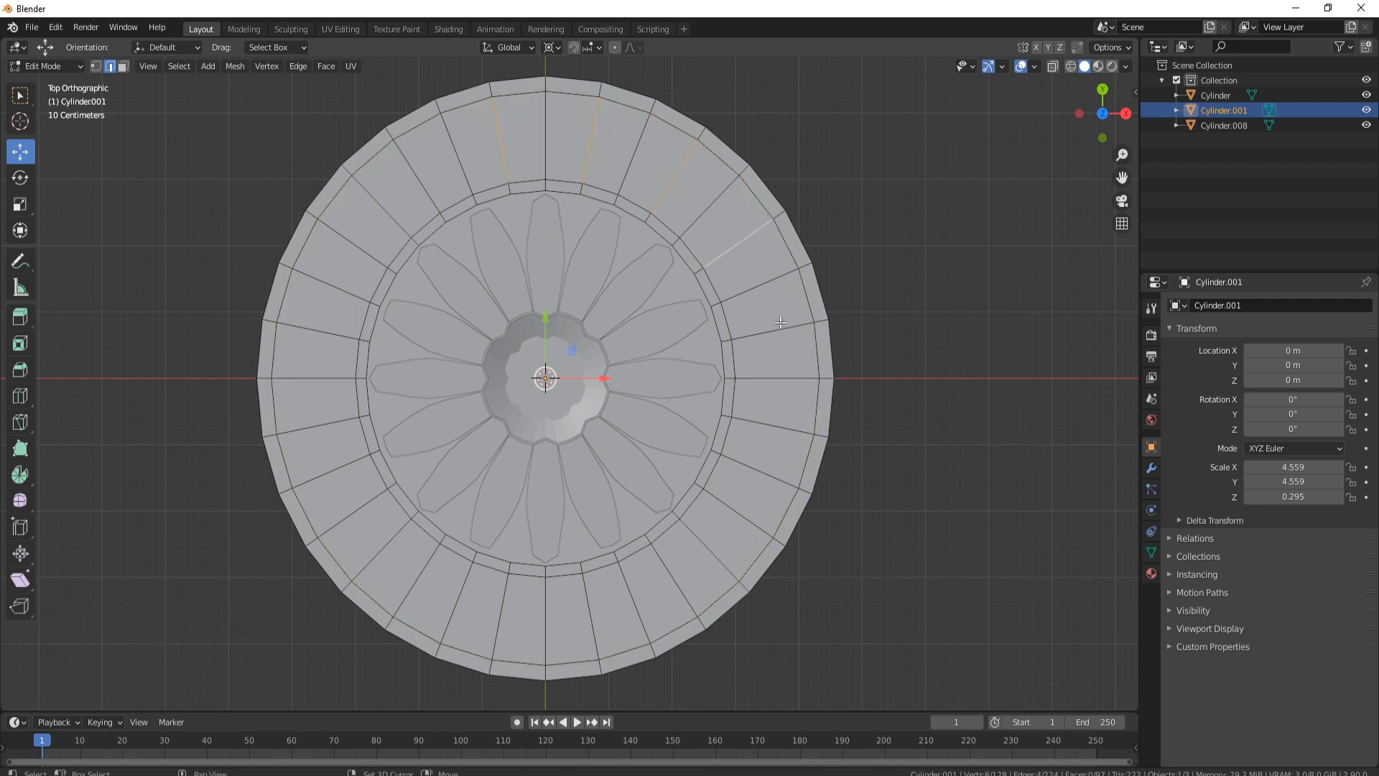
pyautogui.keyDown('shift'); pyautogui.click(766, 442); pyautogui.keyUp('shift')
pyautogui.keyDown('shift'); pyautogui.click(741, 522); pyautogui.keyUp('shift')
pyautogui.keyDown('shift'); pyautogui.click(671, 579); pyautogui.keyUp('shift')
pyautogui.keyDown('shift'); pyautogui.click(591, 618); pyautogui.keyUp('shift')
pyautogui.keyDown('shift'); pyautogui.click(500, 616); pyautogui.keyUp('shift')
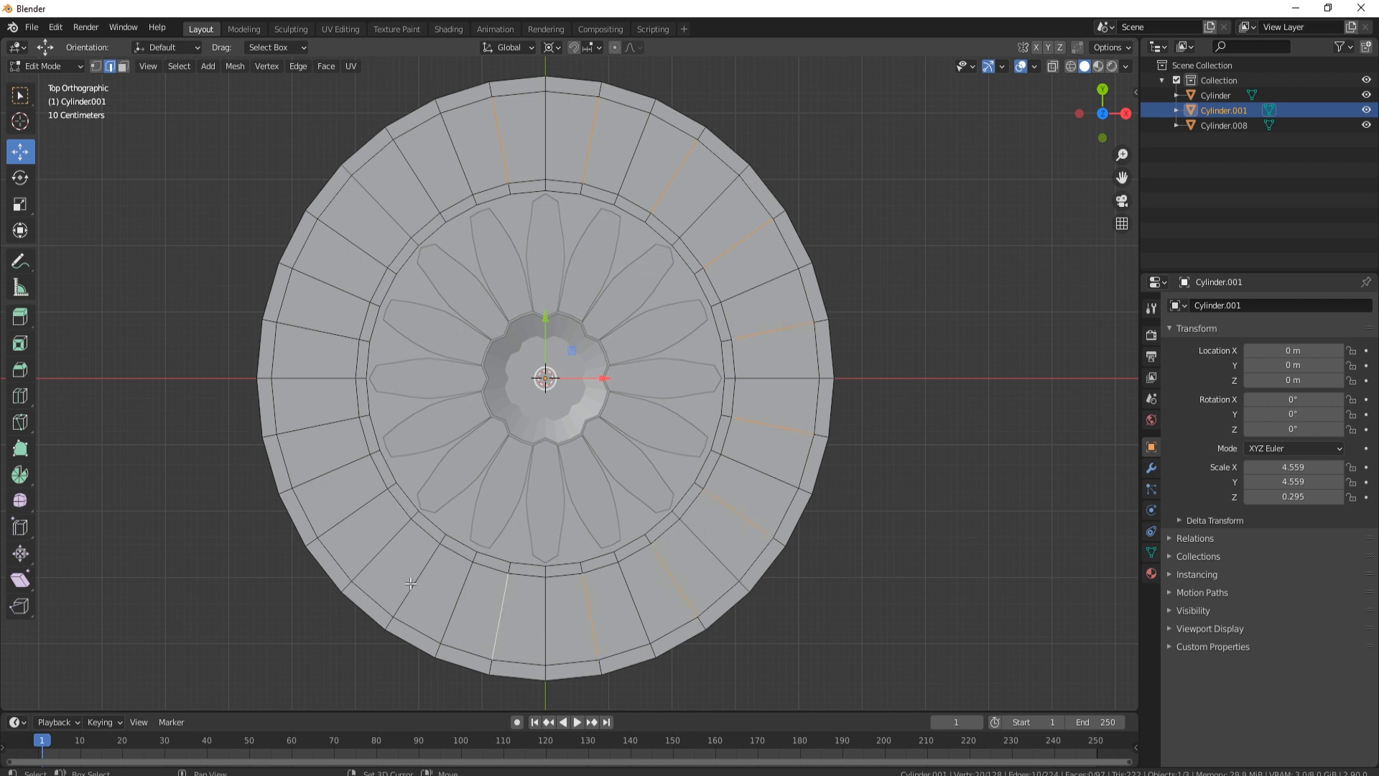
pyautogui.keyDown('shift'); pyautogui.click(410, 581); pyautogui.keyUp('shift')
pyautogui.keyDown('shift'); pyautogui.click(350, 514); pyautogui.keyUp('shift')
pyautogui.keyDown('shift'); pyautogui.click(318, 427); pyautogui.keyUp('shift')
pyautogui.keyDown('shift'); pyautogui.click(335, 335); pyautogui.keyUp('shift')
pyautogui.keyDown('shift'); pyautogui.click(364, 250); pyautogui.keyUp('shift')
pyautogui.keyDown('shift'); pyautogui.click(424, 181); pyautogui.keyUp('shift')
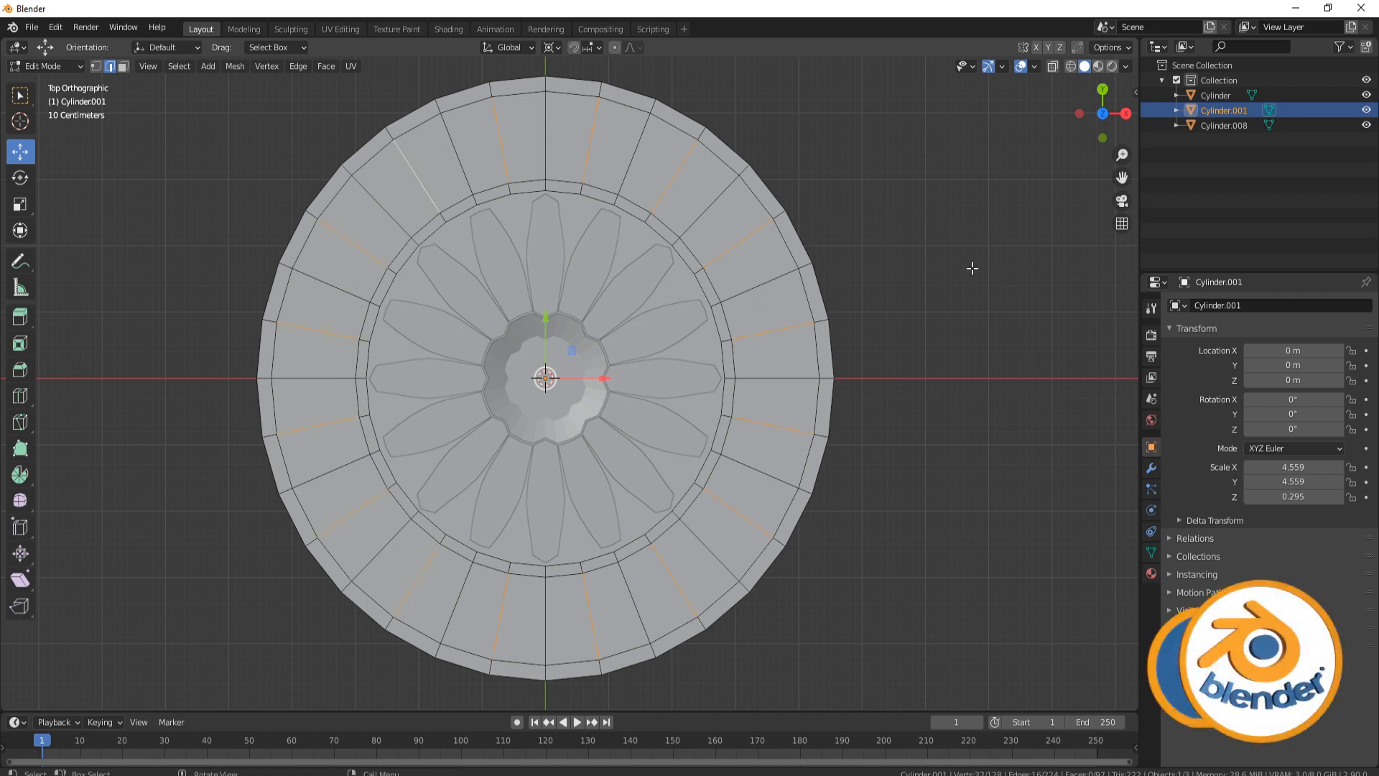
pyautogui.hotkey('ctrl', 'b')
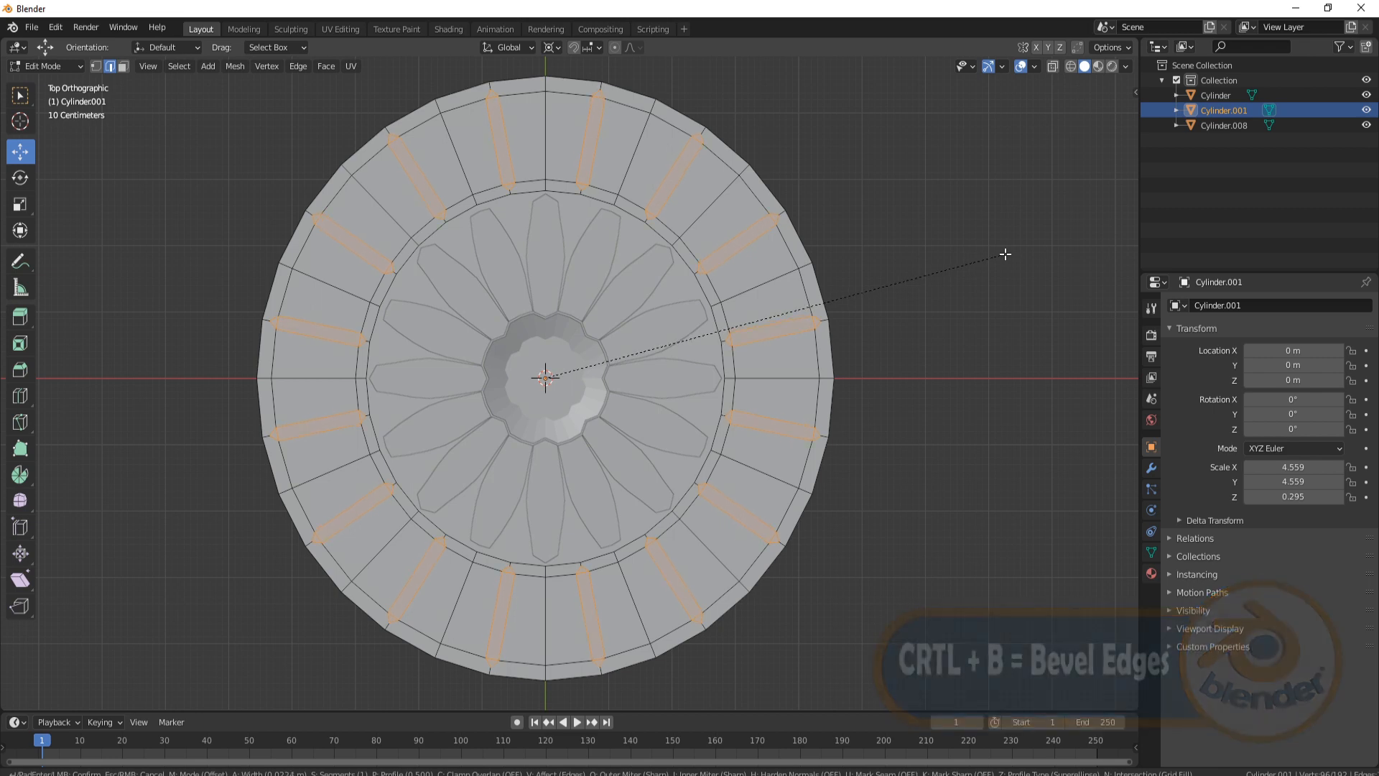
pyautogui.click(1008, 255)
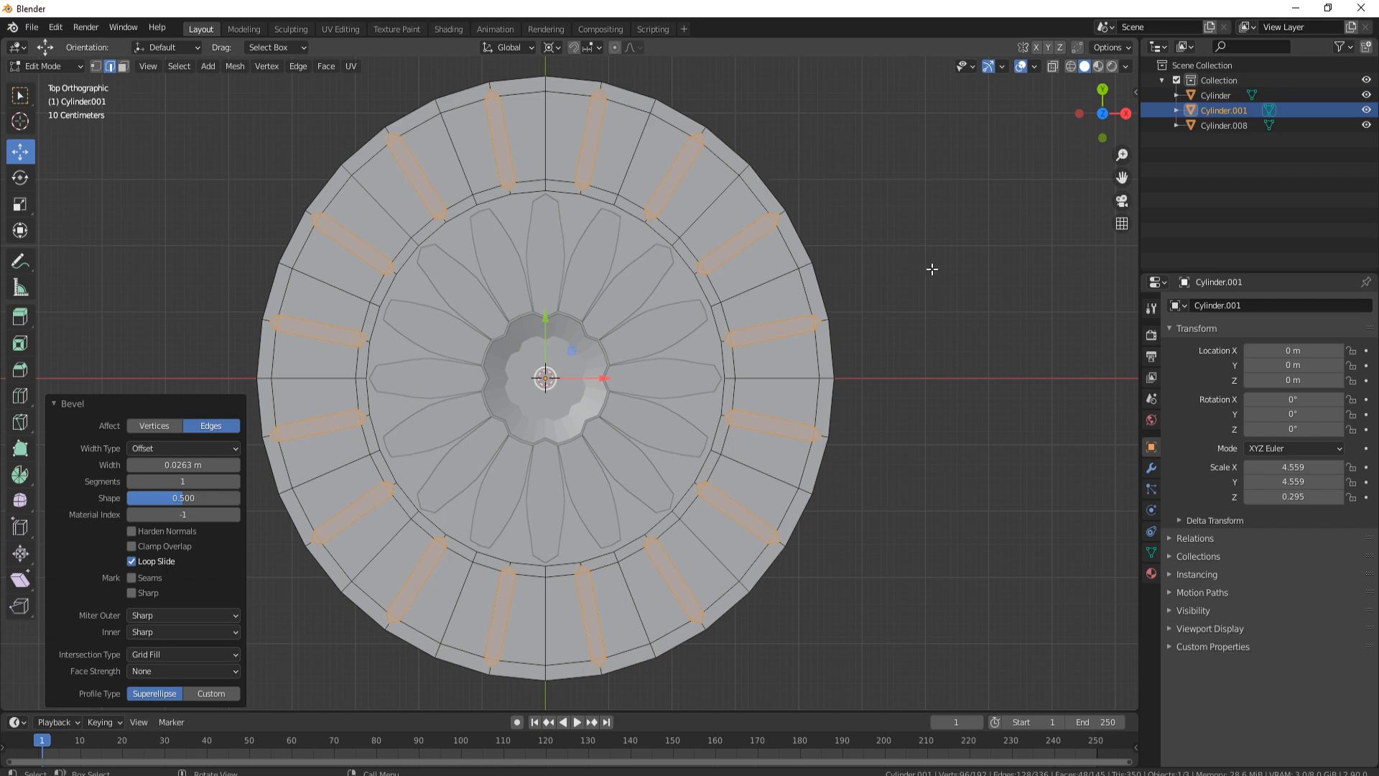
# In face selection mode, add the complete narrow band of faces along the outer rim to the selected spoke faces.
pyautogui.moveTo(932, 269); pyautogui.dragTo(812, 193, button='middle')
pyautogui.moveTo(797, 266); pyautogui.dragTo(635, 222, button='middle')
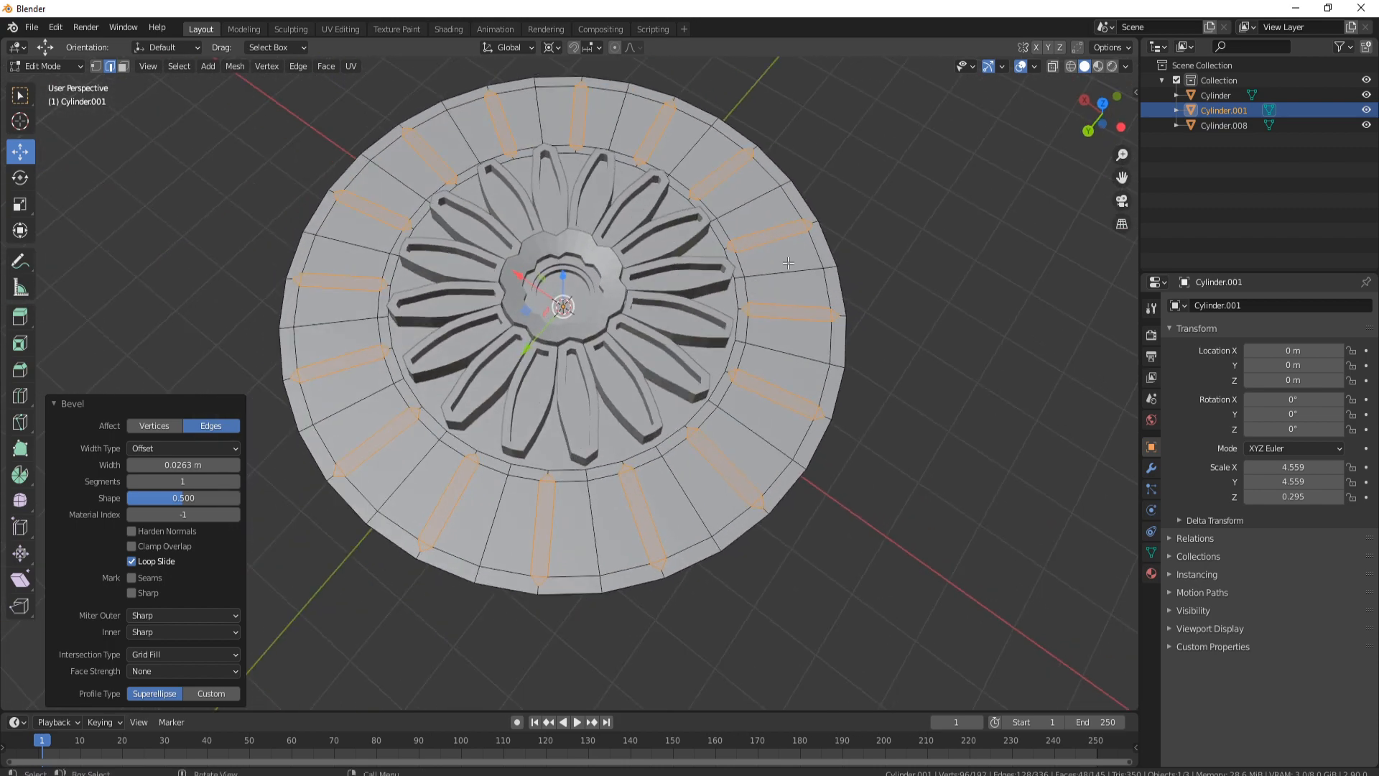
pyautogui.moveTo(845, 286); pyautogui.dragTo(811, 290, button='middle')
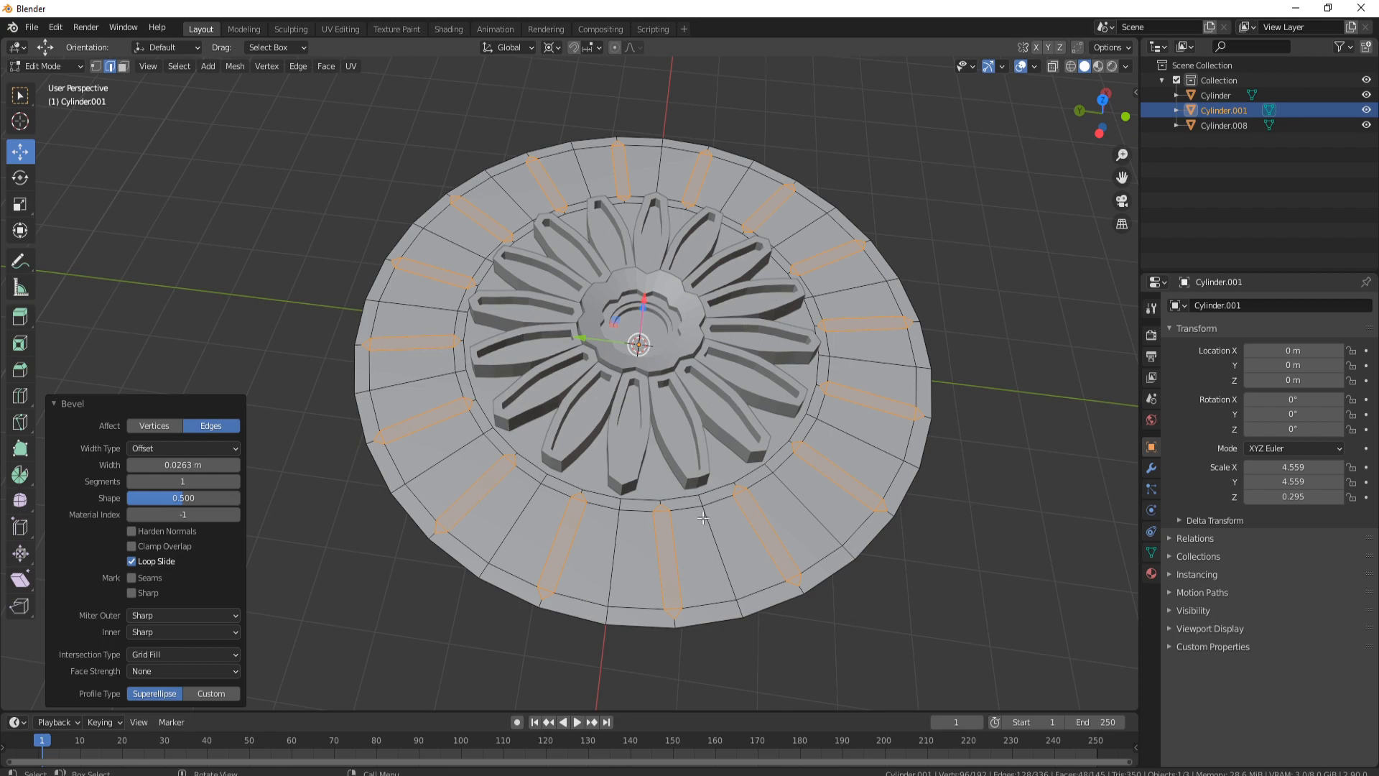
pyautogui.moveTo(704, 517); pyautogui.dragTo(486, 400, button='middle')
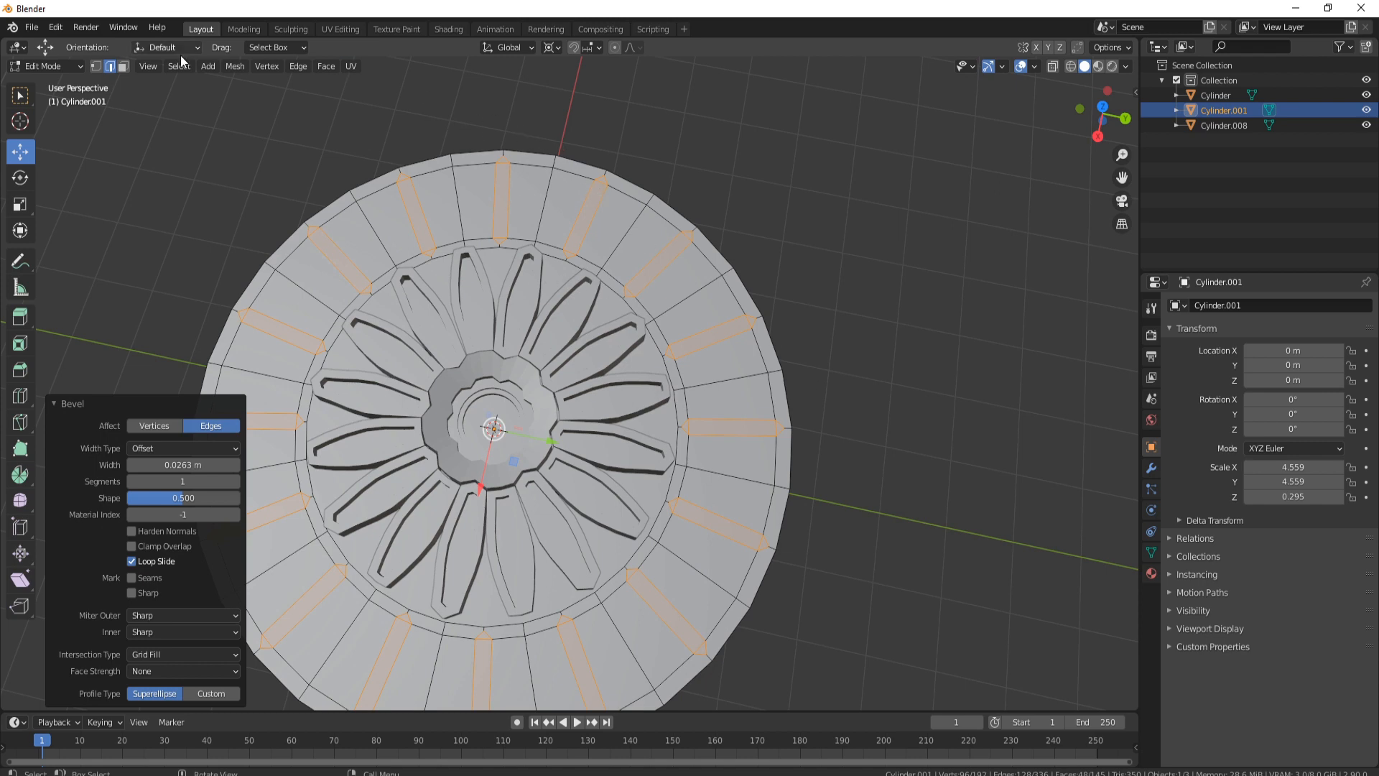
pyautogui.click(123, 66)
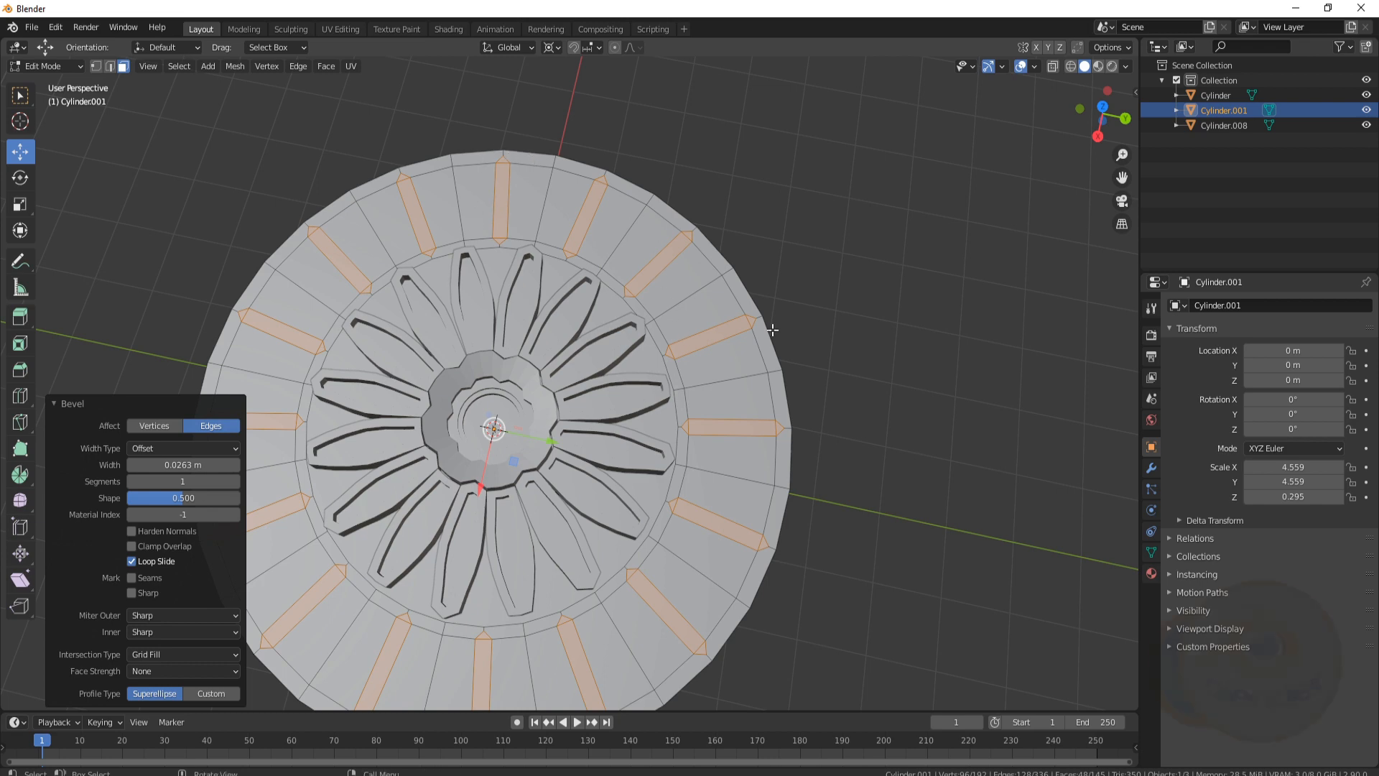
pyautogui.keyDown('shift'); pyautogui.click(536, 156); pyautogui.keyUp('shift')
pyautogui.keyDown('shift'); pyautogui.moveTo(837, 333); pyautogui.dragTo(769, 228, button='middle'); pyautogui.keyUp('shift')
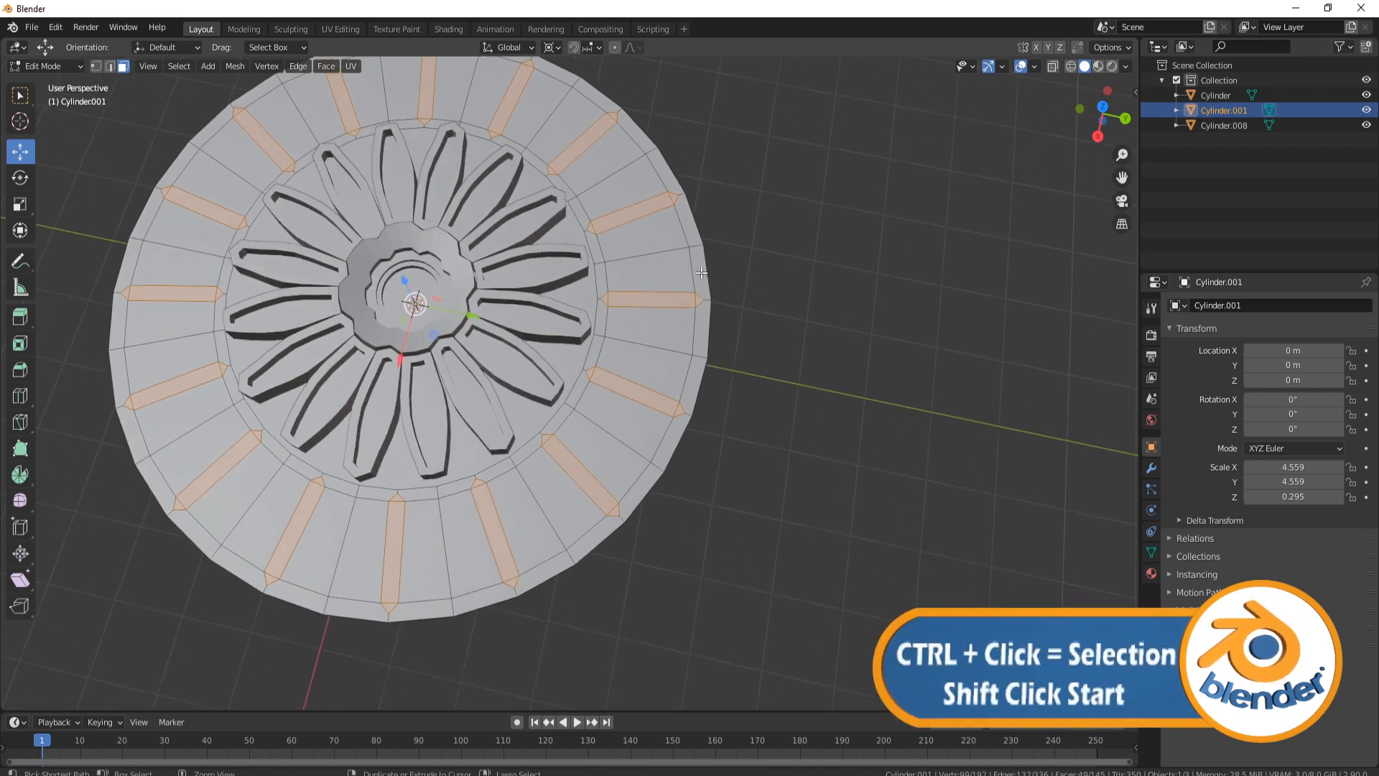
pyautogui.keyDown('ctrl'); pyautogui.click(701, 272); pyautogui.keyUp('ctrl')
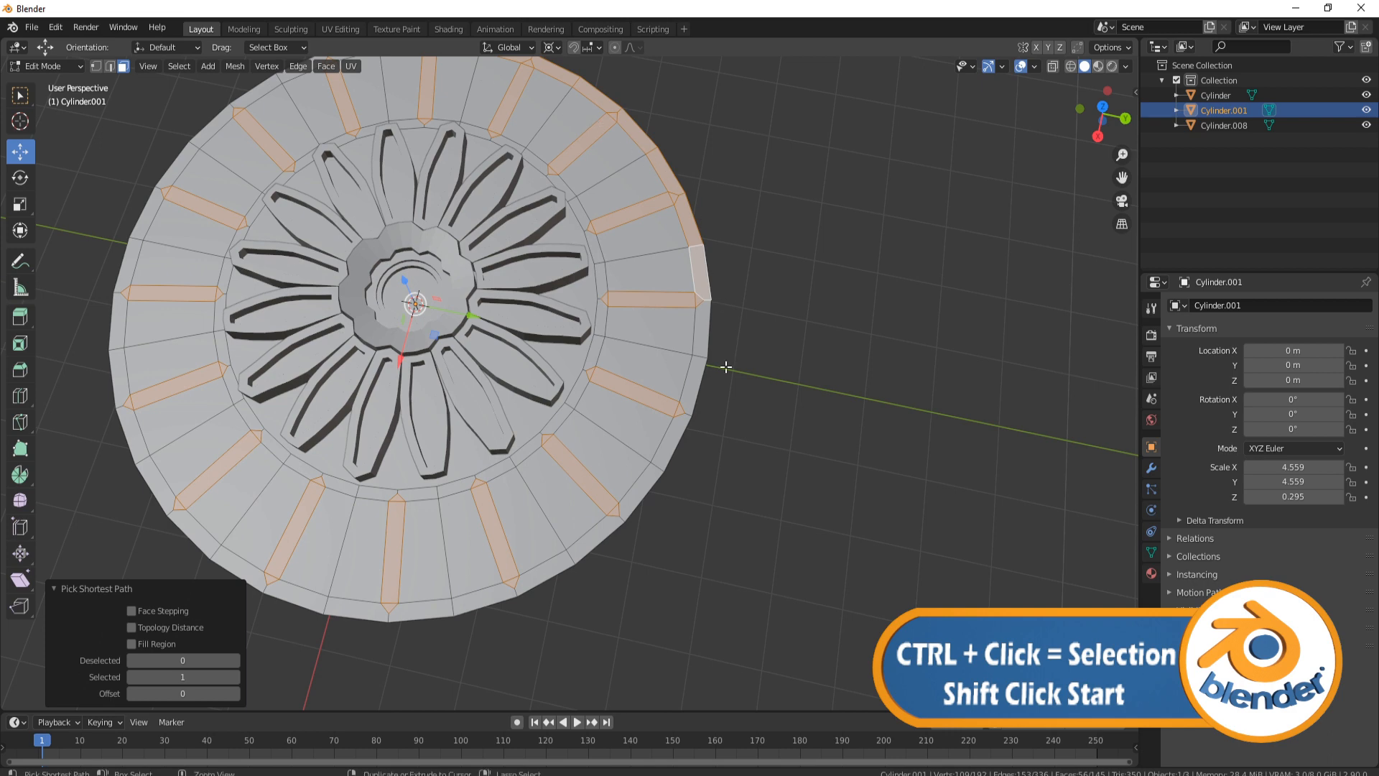
pyautogui.keyDown('ctrl'); pyautogui.click(531, 574); pyautogui.keyUp('ctrl')
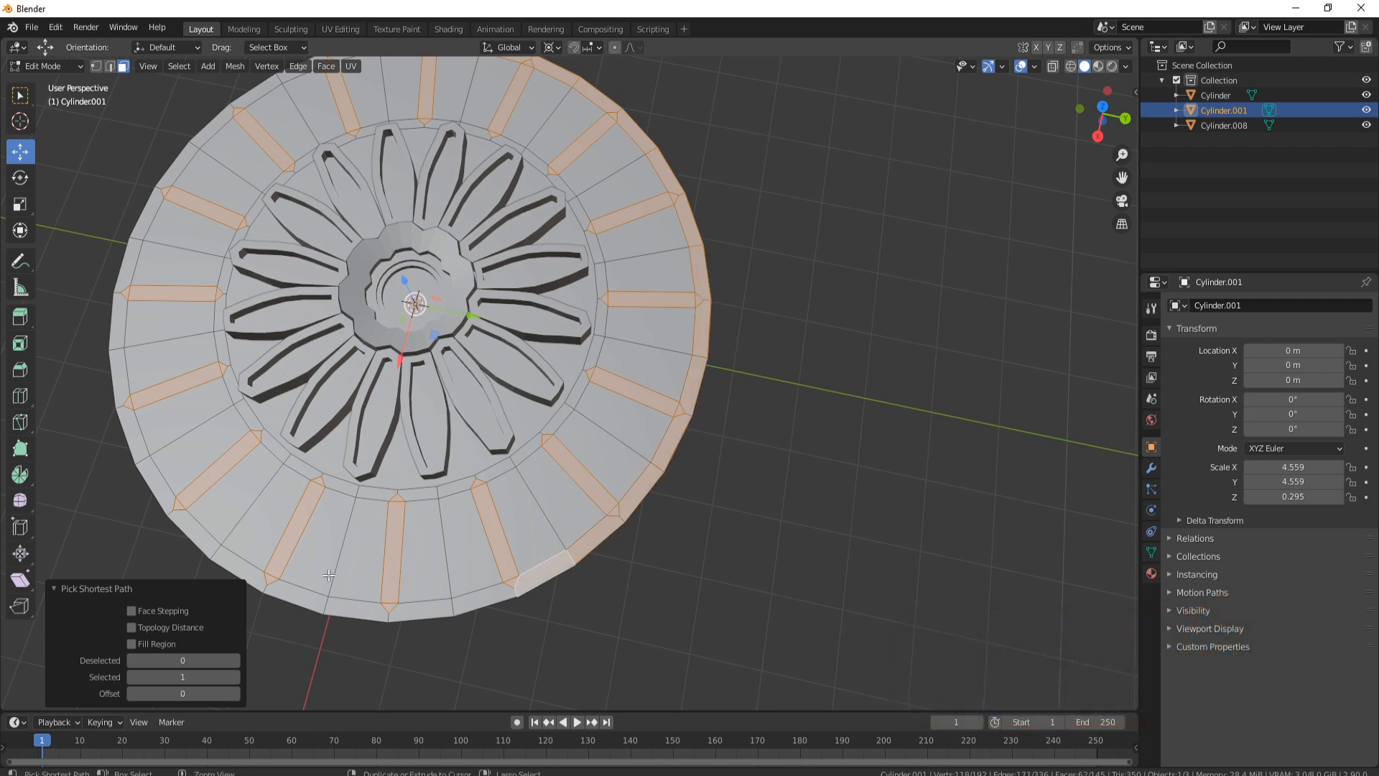
pyautogui.keyDown('ctrl'); pyautogui.click(206, 540); pyautogui.keyUp('ctrl')
pyautogui.keyDown('ctrl'); pyautogui.click(115, 327); pyautogui.keyUp('ctrl')
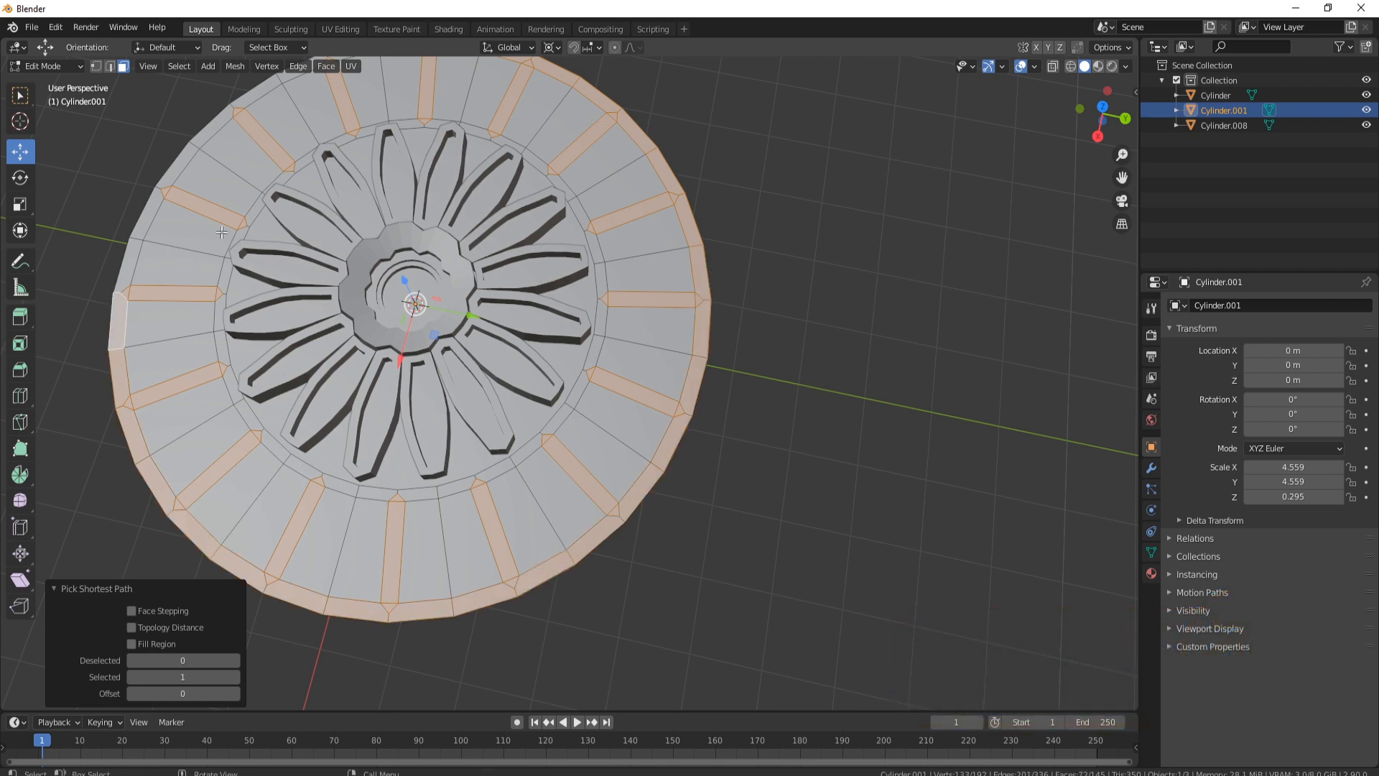
pyautogui.moveTo(114, 327); pyautogui.dragTo(275, 245, button='middle')
pyautogui.keyDown('ctrl'); pyautogui.click(275, 245); pyautogui.keyUp('ctrl')
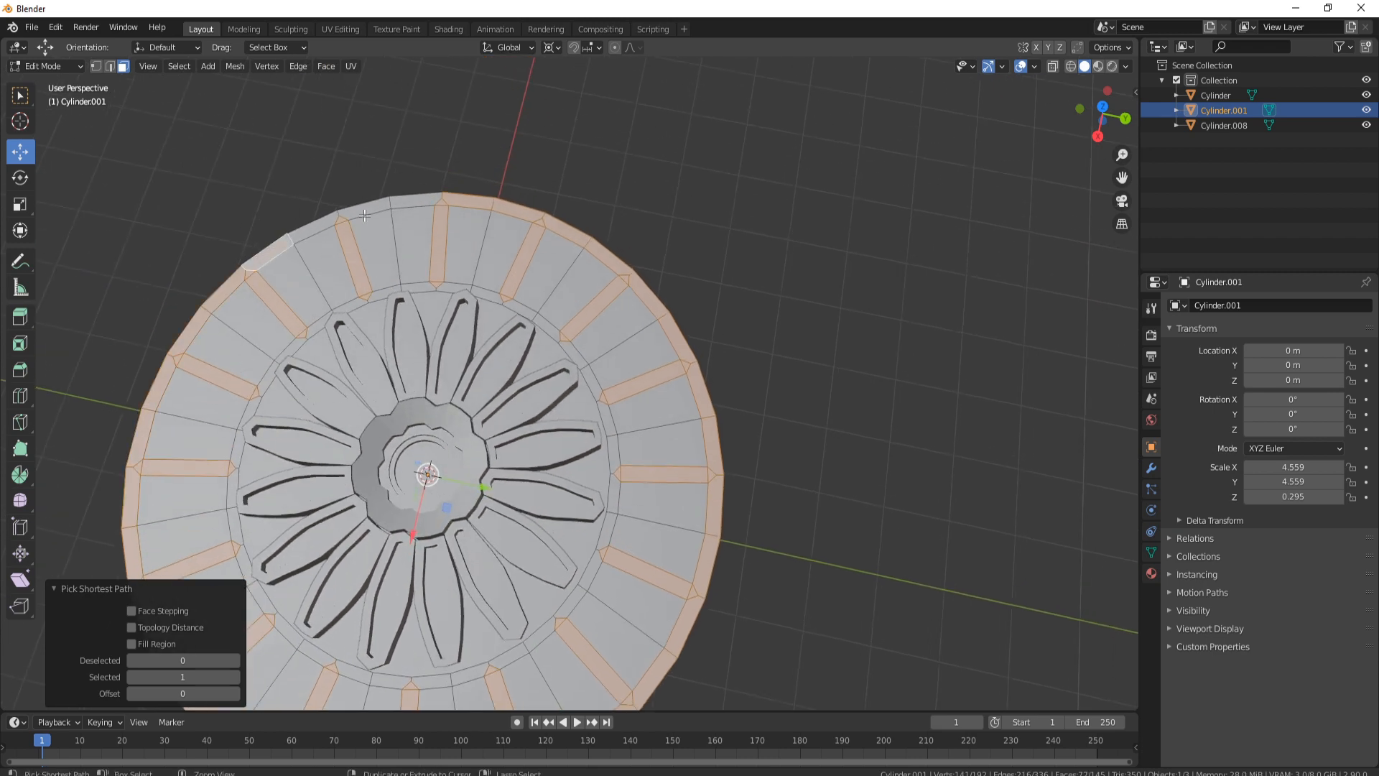
pyautogui.keyDown('ctrl'); pyautogui.click(412, 199); pyautogui.keyUp('ctrl')
pyautogui.moveTo(620, 297); pyautogui.dragTo(650, 255, button='middle')
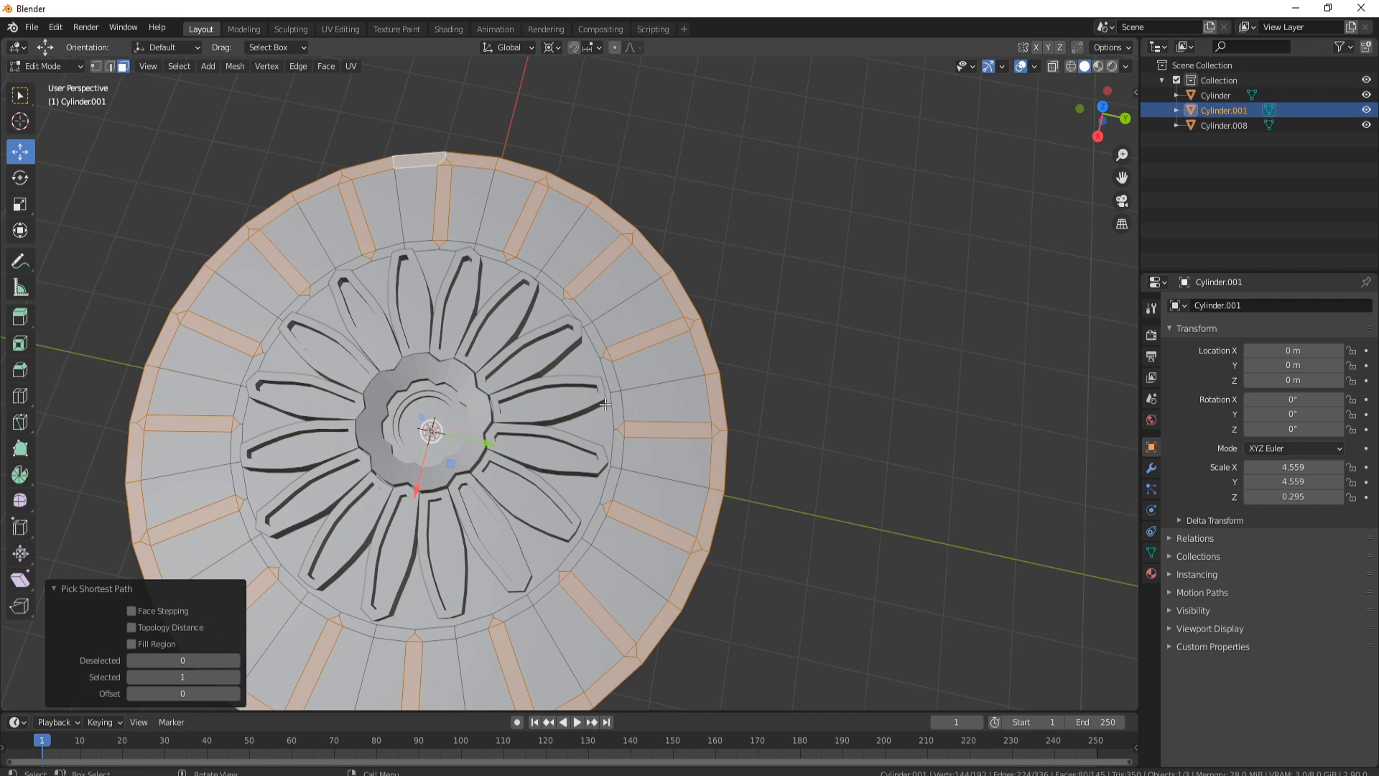
# Add the complete narrow band of faces around the inner circle of the ring to the selection.
pyautogui.press('KP_7')
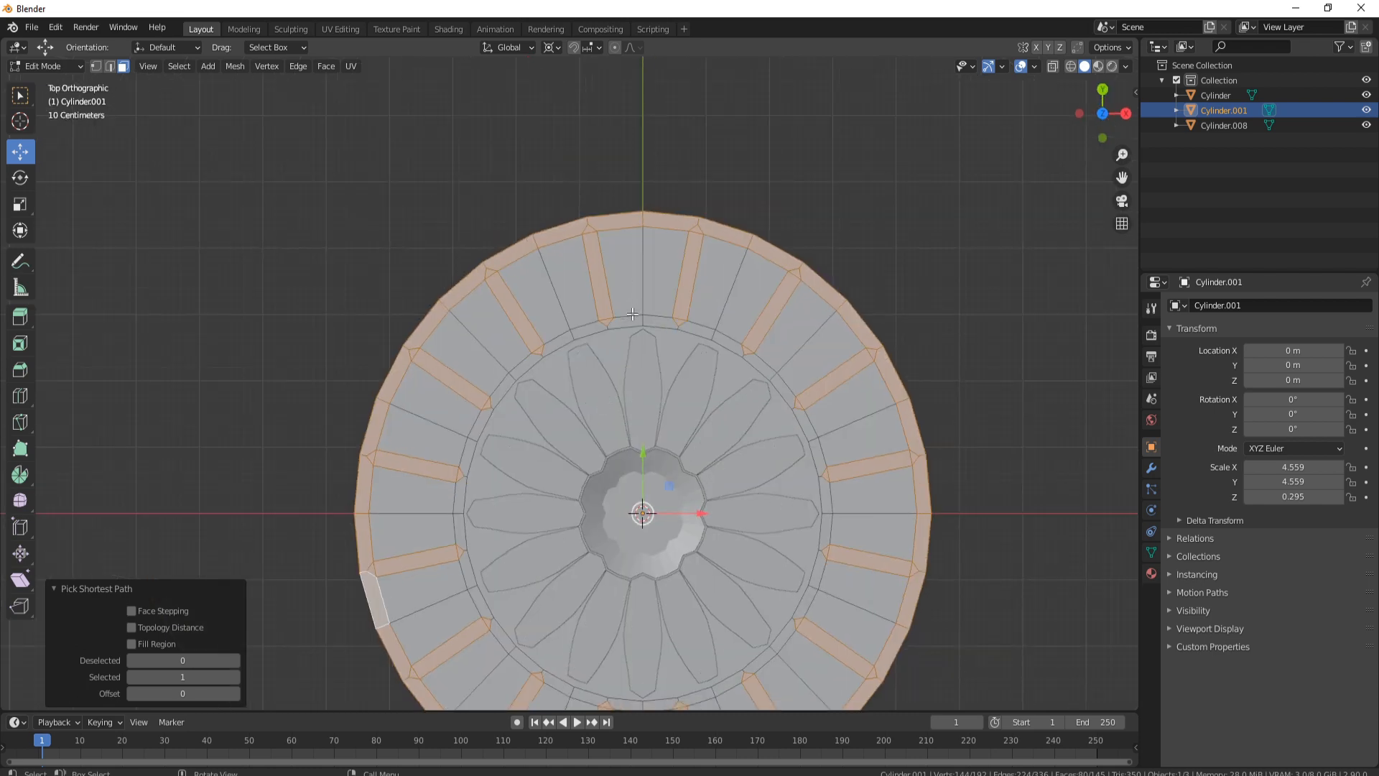
pyautogui.click(632, 314)
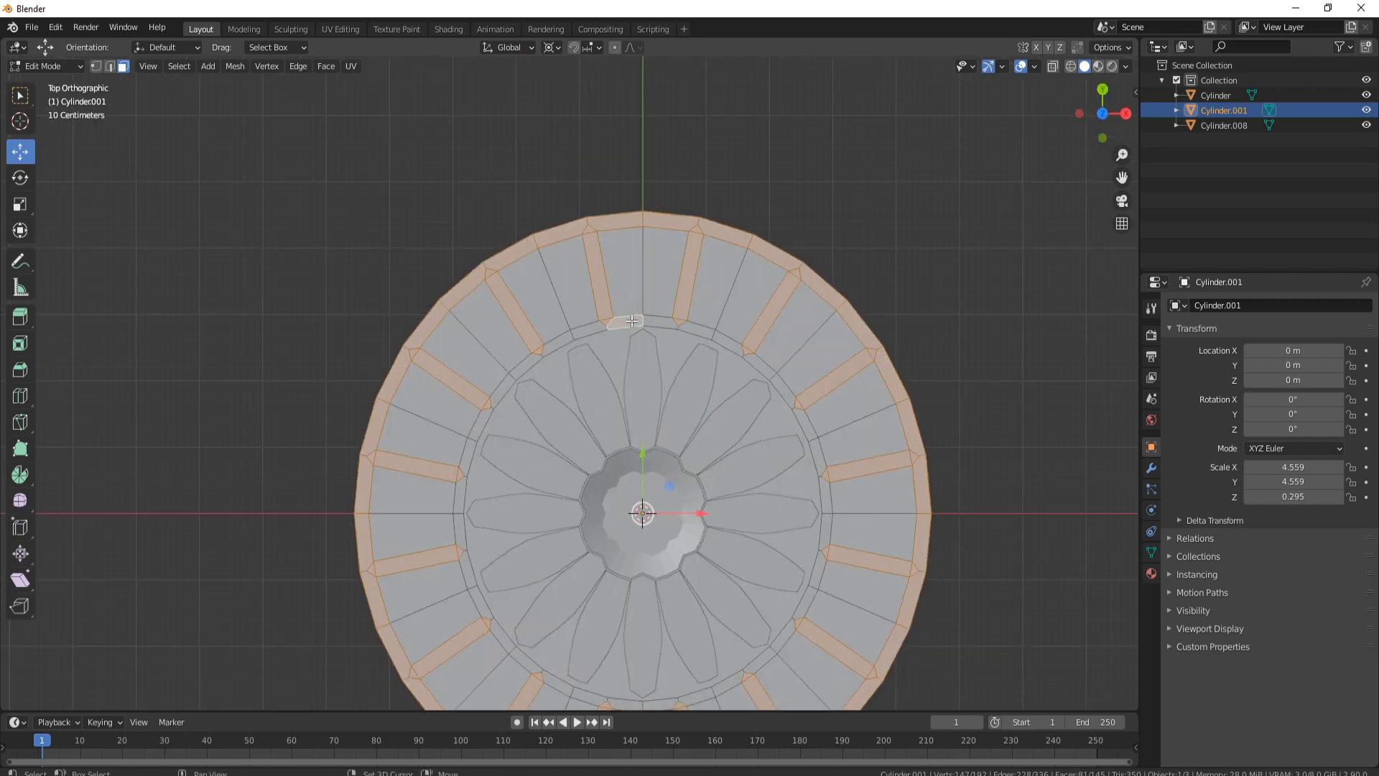
pyautogui.keyDown('ctrl'); pyautogui.click(767, 372); pyautogui.keyUp('ctrl')
pyautogui.keyDown('ctrl'); pyautogui.click(829, 535); pyautogui.keyUp('ctrl')
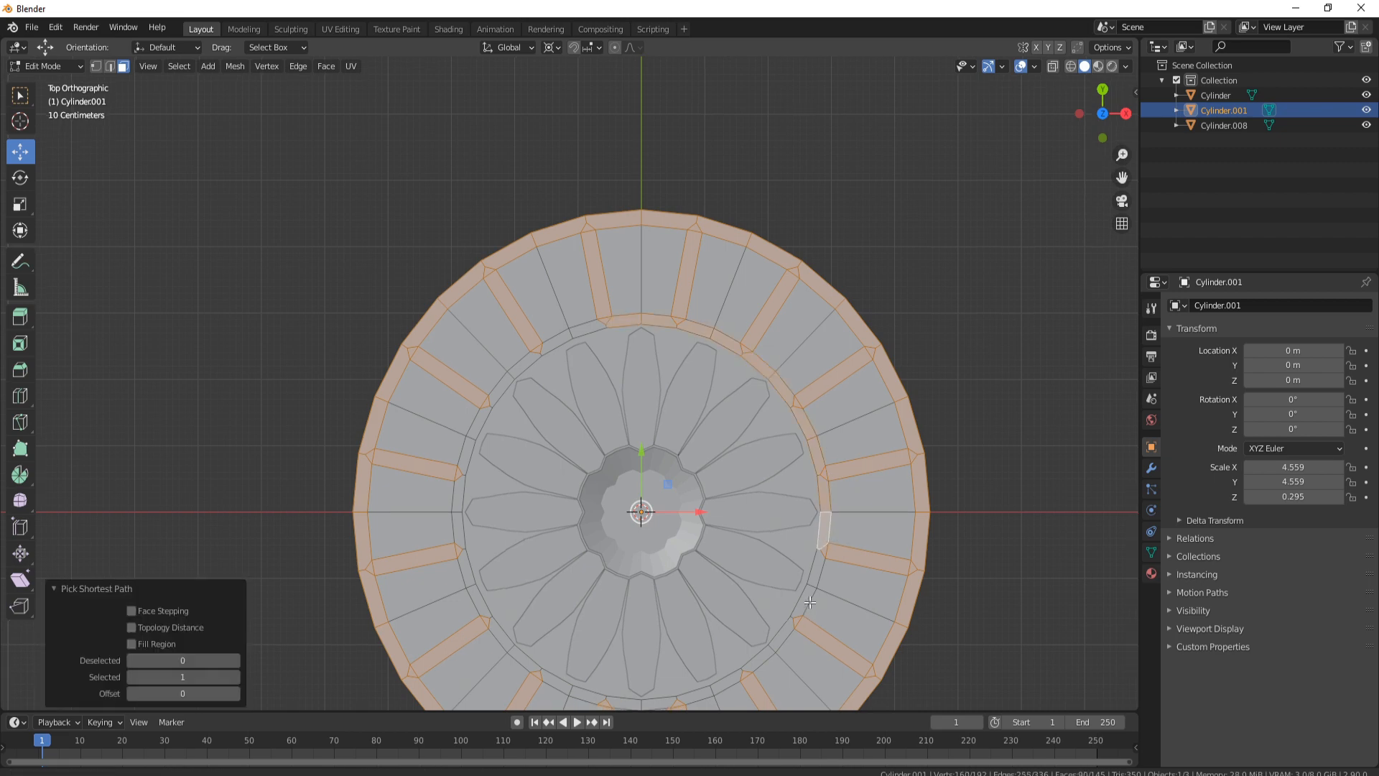
pyautogui.keyDown('shift'); pyautogui.moveTo(809, 602); pyautogui.dragTo(716, 561, button='middle'); pyautogui.keyUp('shift')
pyautogui.keyDown('ctrl'); pyautogui.click(692, 546); pyautogui.keyUp('ctrl')
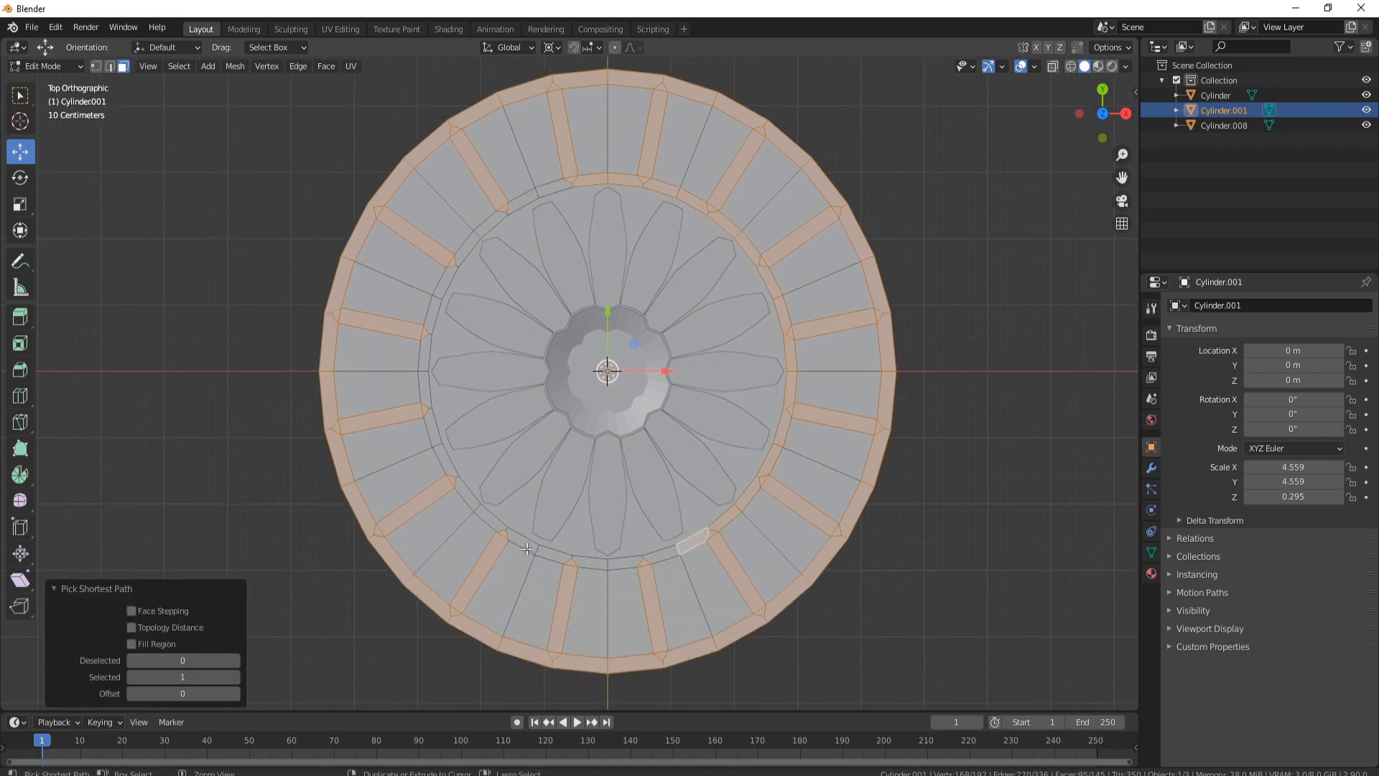
pyautogui.keyDown('ctrl'); pyautogui.click(528, 546); pyautogui.keyUp('ctrl')
pyautogui.keyDown('ctrl'); pyautogui.click(434, 434); pyautogui.keyUp('ctrl')
pyautogui.keyDown('ctrl'); pyautogui.click(458, 269); pyautogui.keyUp('ctrl')
pyautogui.keyDown('ctrl'); pyautogui.click(540, 185); pyautogui.keyUp('ctrl')
# Extrude the selected outer band, spokes and inner band upward by about 0.184 m.
pyautogui.moveTo(791, 390); pyautogui.dragTo(844, 288, button='middle')
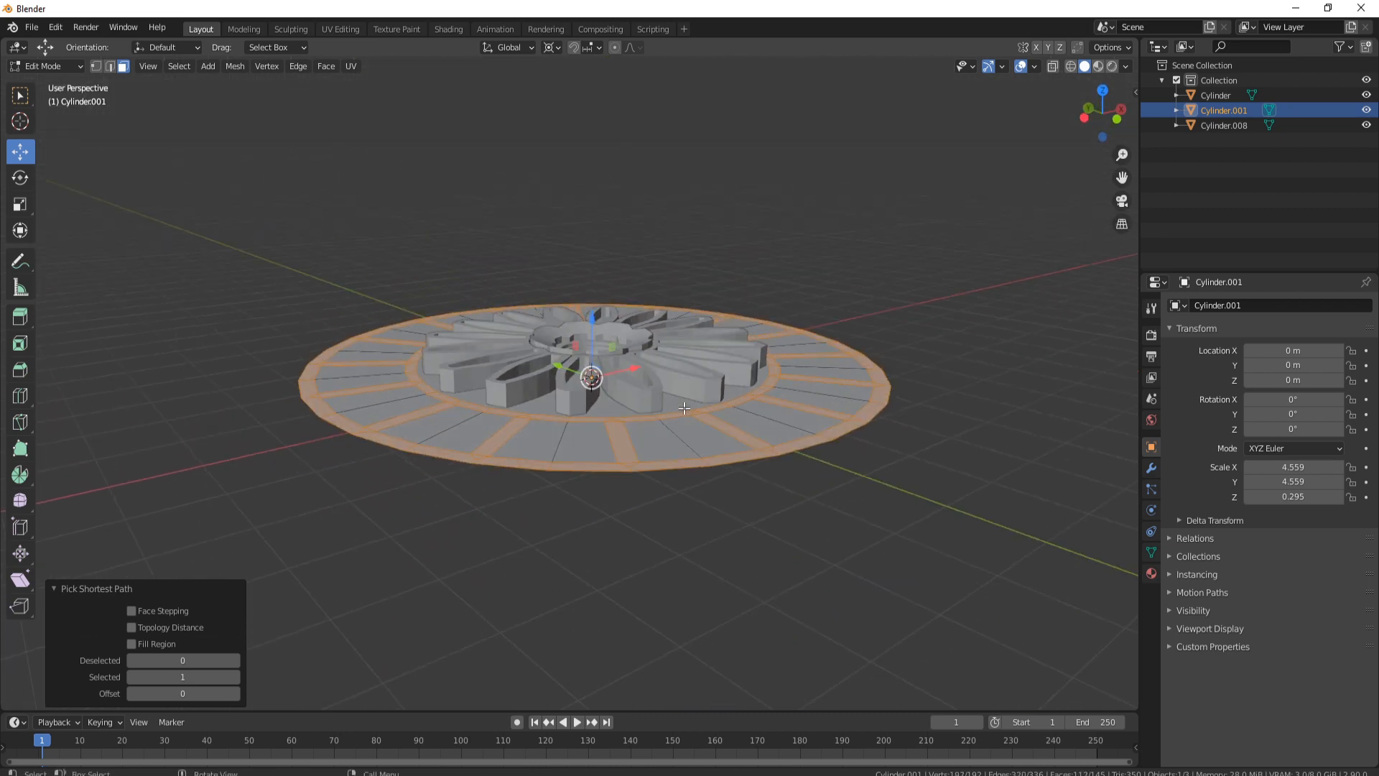
pyautogui.press('e')
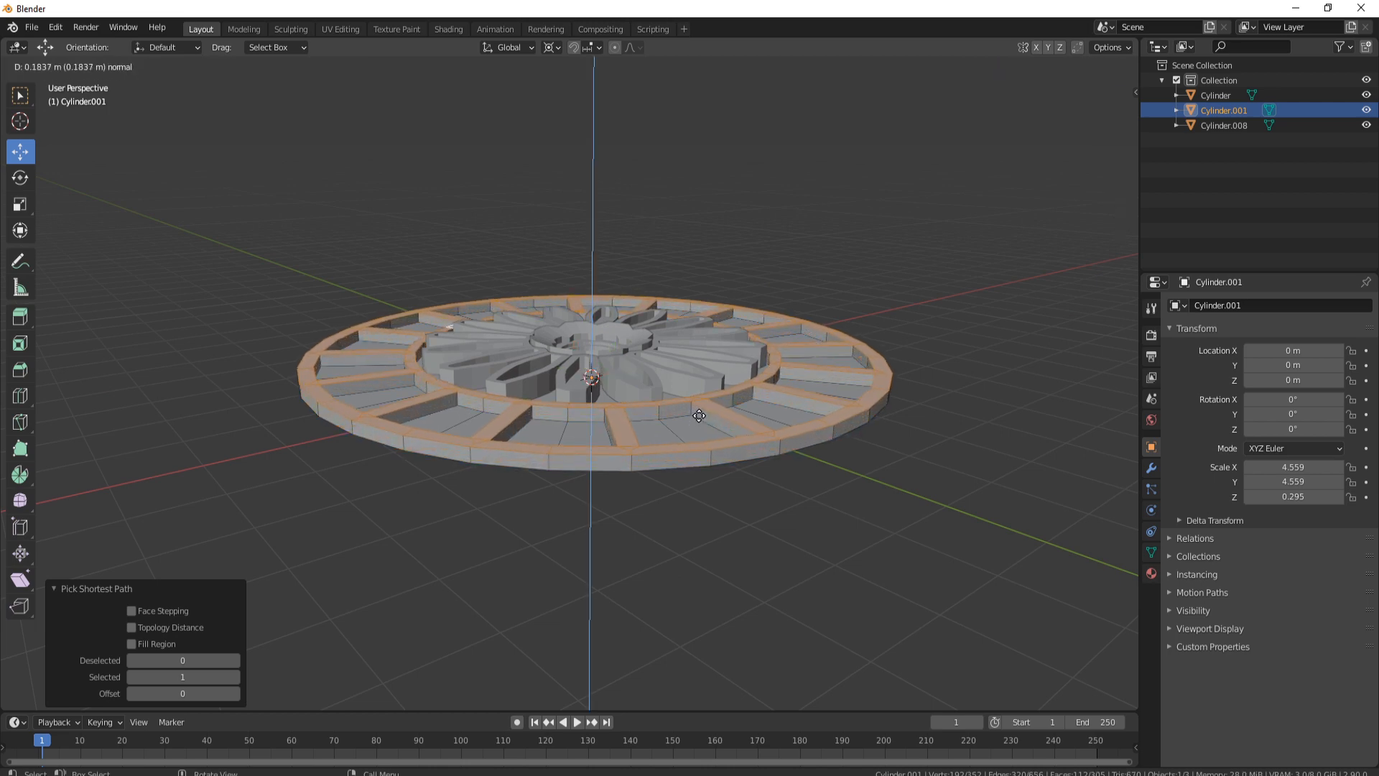
pyautogui.click(698, 415)
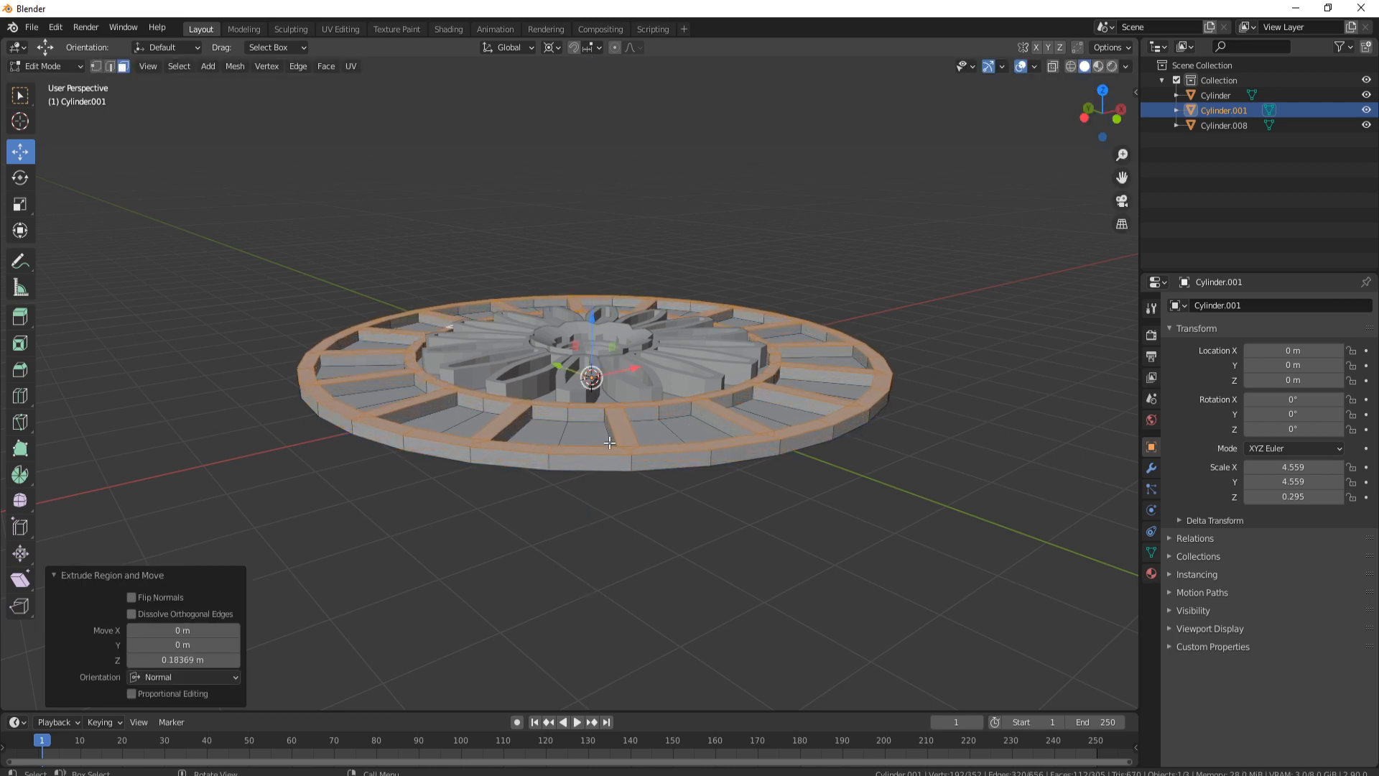
pyautogui.moveTo(766, 388); pyautogui.dragTo(353, 386, button='middle')
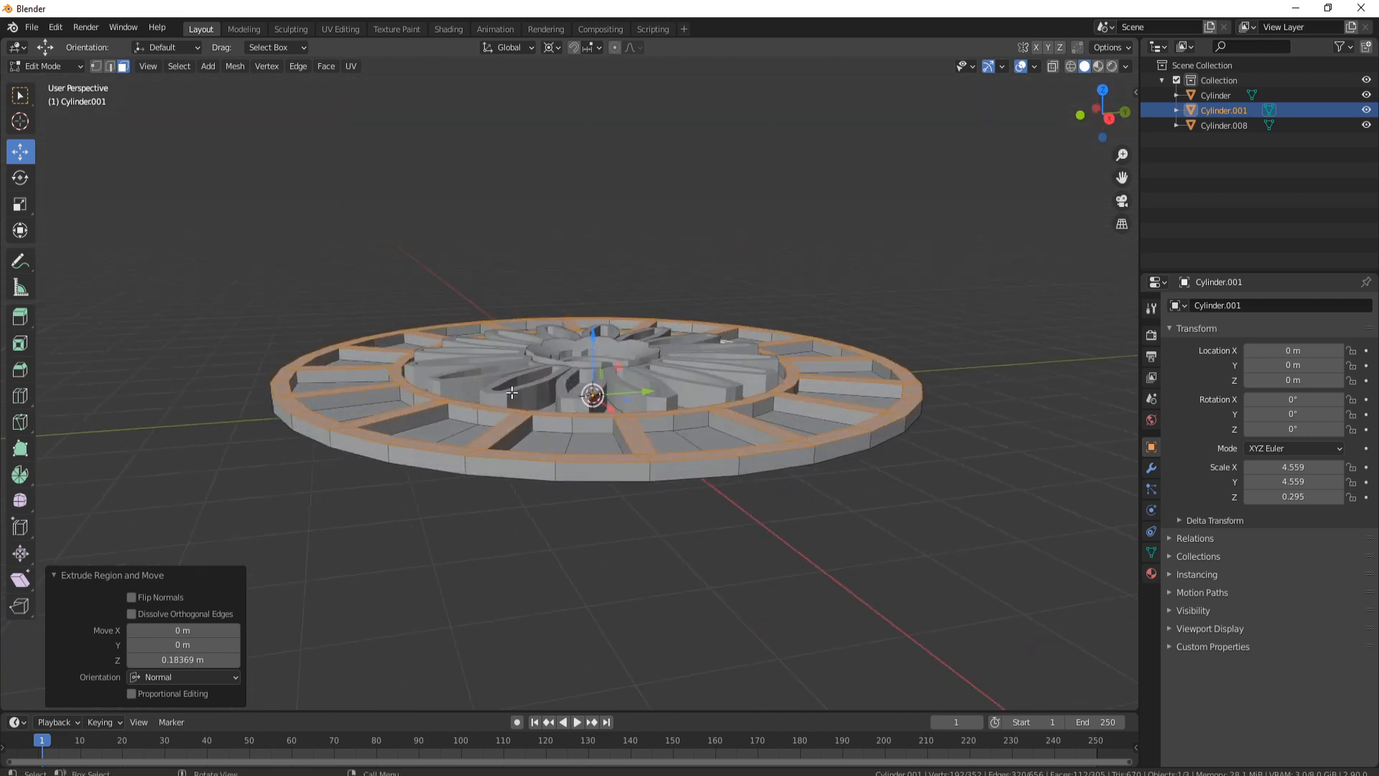
pyautogui.moveTo(512, 388); pyautogui.dragTo(433, 324, button='middle')
pyautogui.moveTo(524, 311); pyautogui.dragTo(524, 362, button='middle')
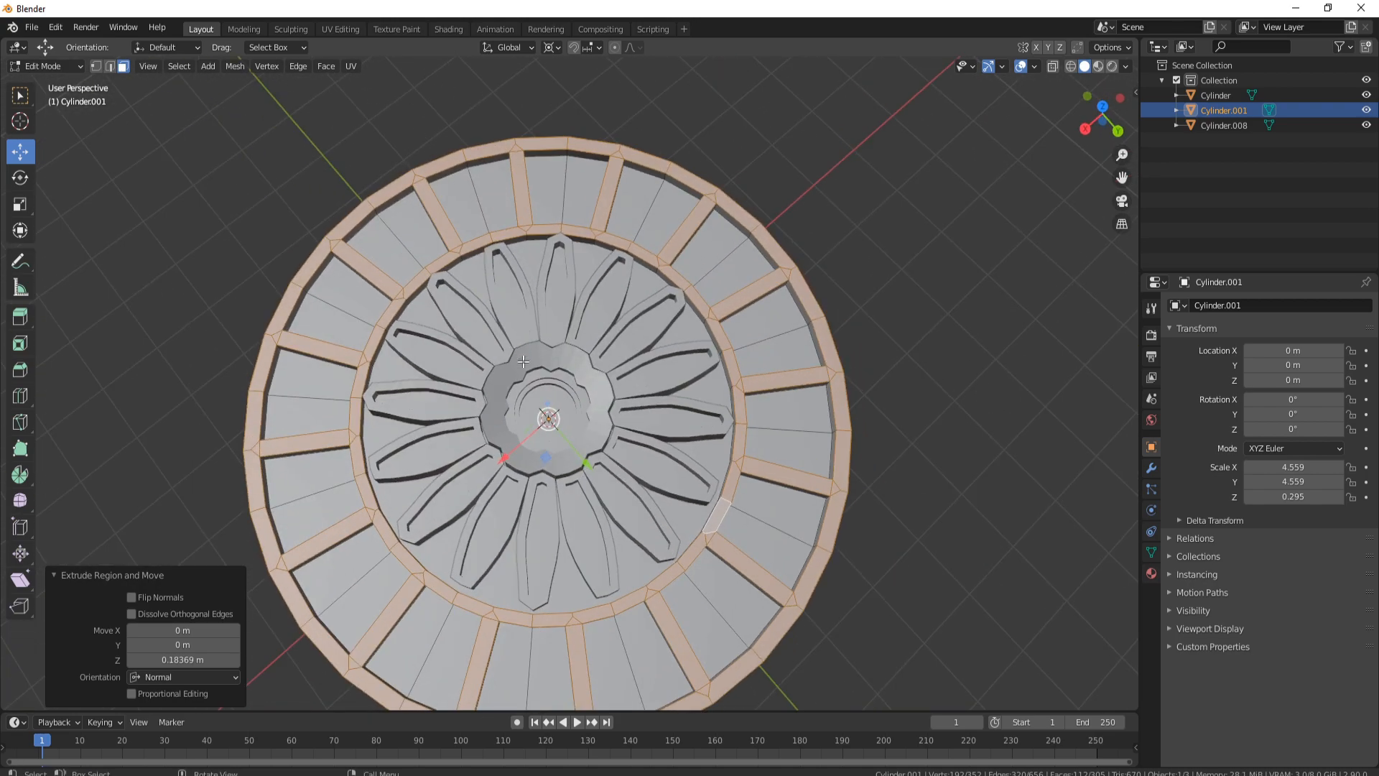
pyautogui.moveTo(611, 278); pyautogui.dragTo(577, 367, button='middle')
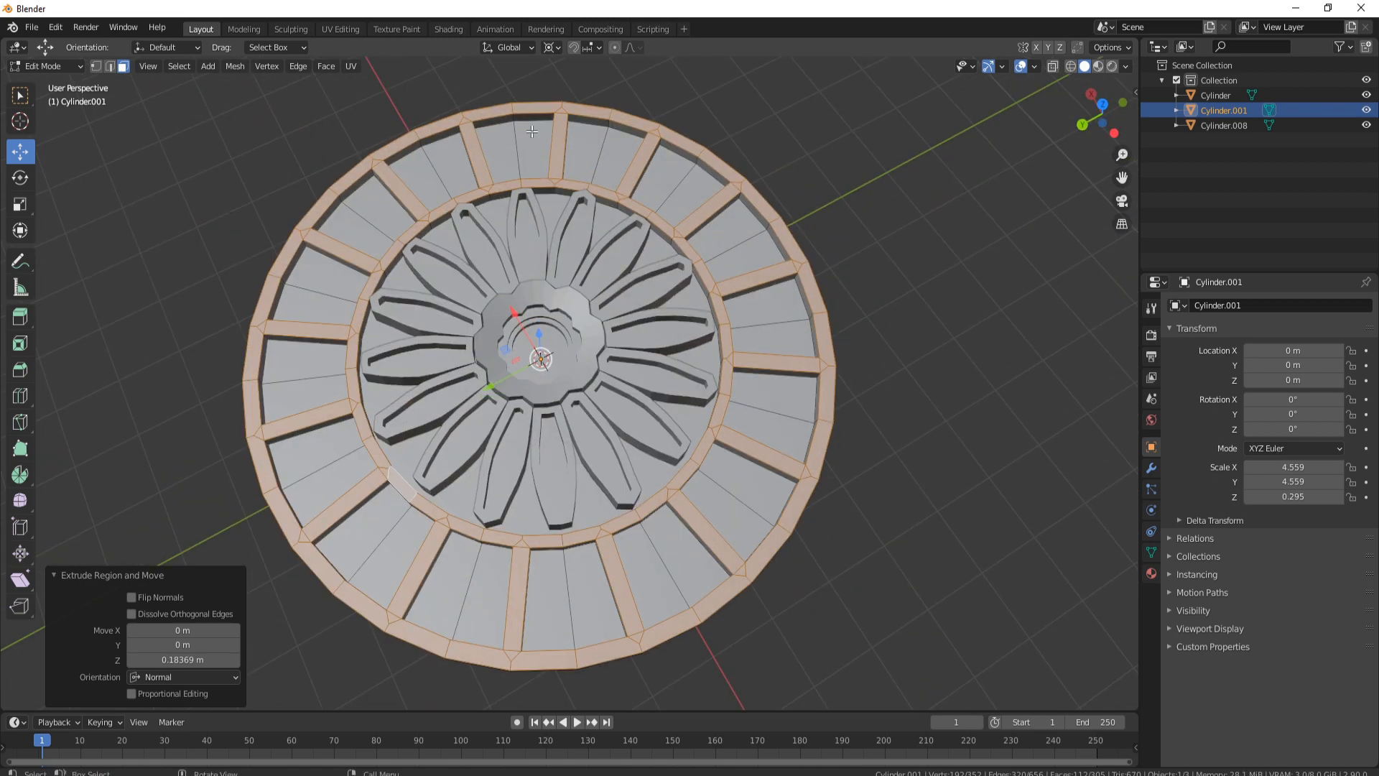
# In object mode, add a cylinder with 20 vertices at the centre of the ornament.
pyautogui.moveTo(576, 155); pyautogui.dragTo(602, 155, button='middle')
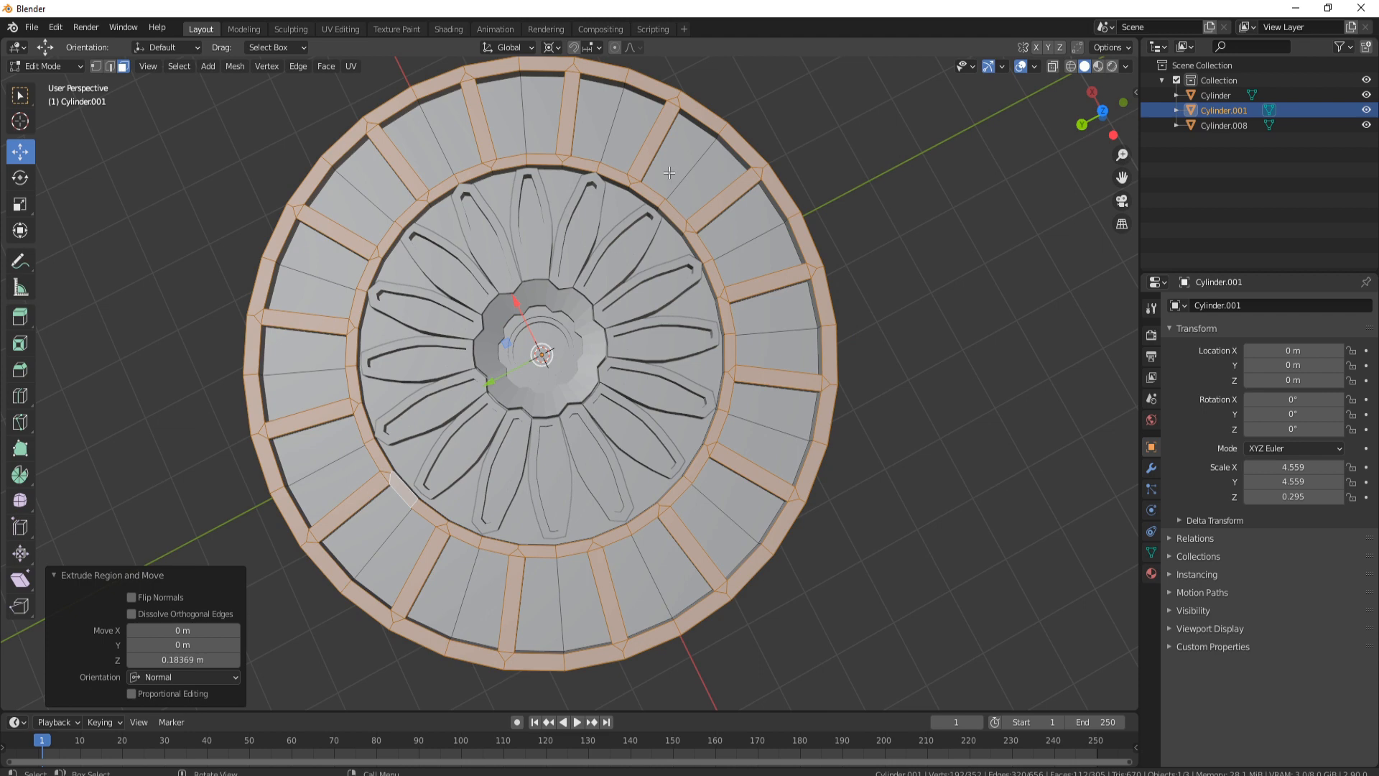
pyautogui.press('Tab')
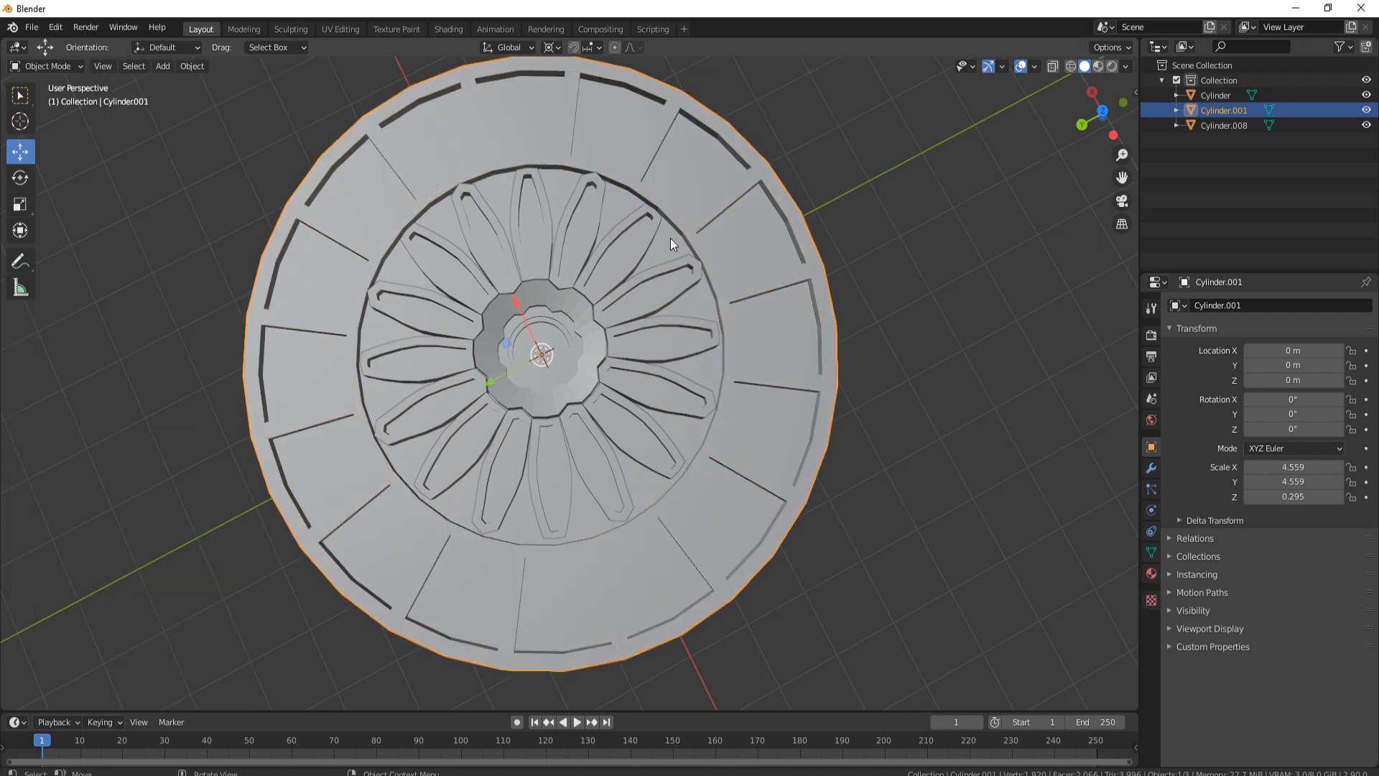
pyautogui.press('KP_7')
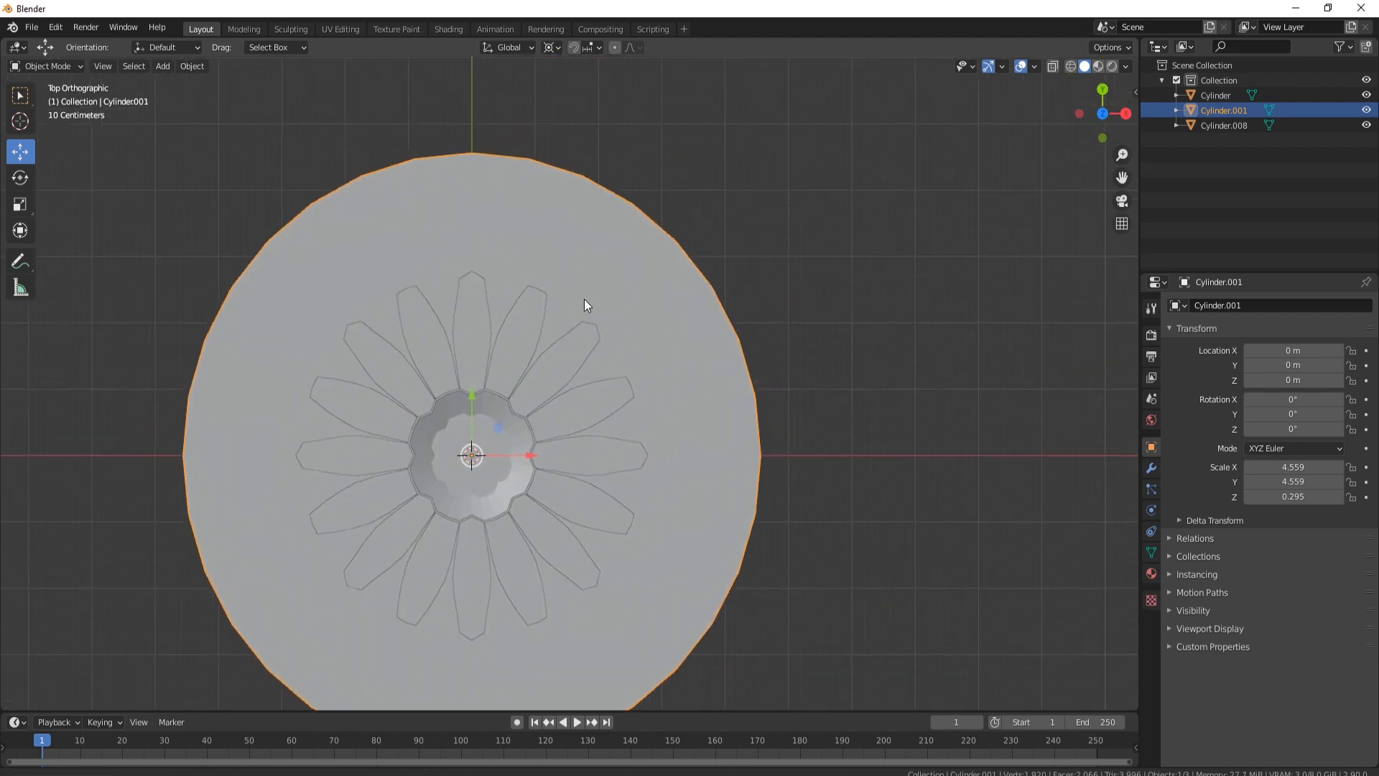
pyautogui.hotkey('shift', 'a')
pyautogui.moveTo(587, 291)
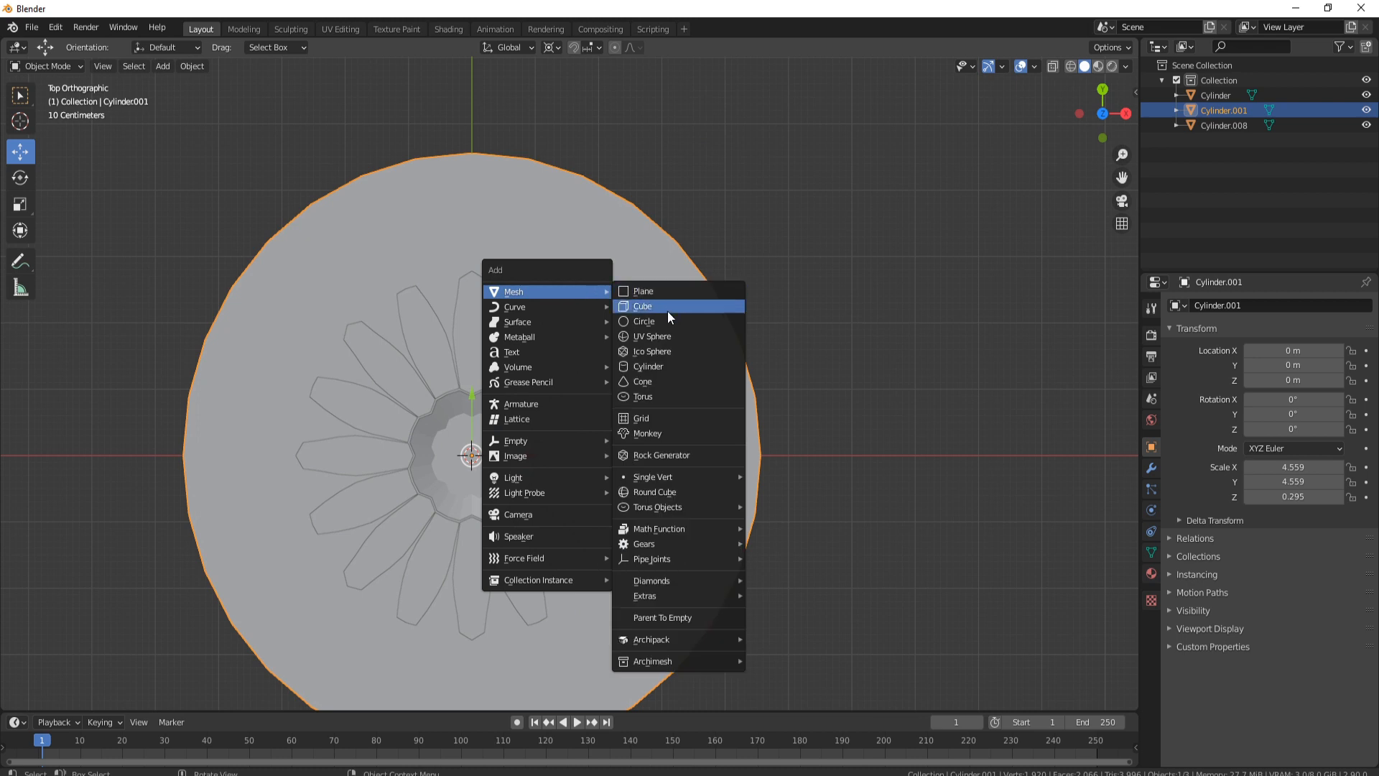
pyautogui.click(670, 368)
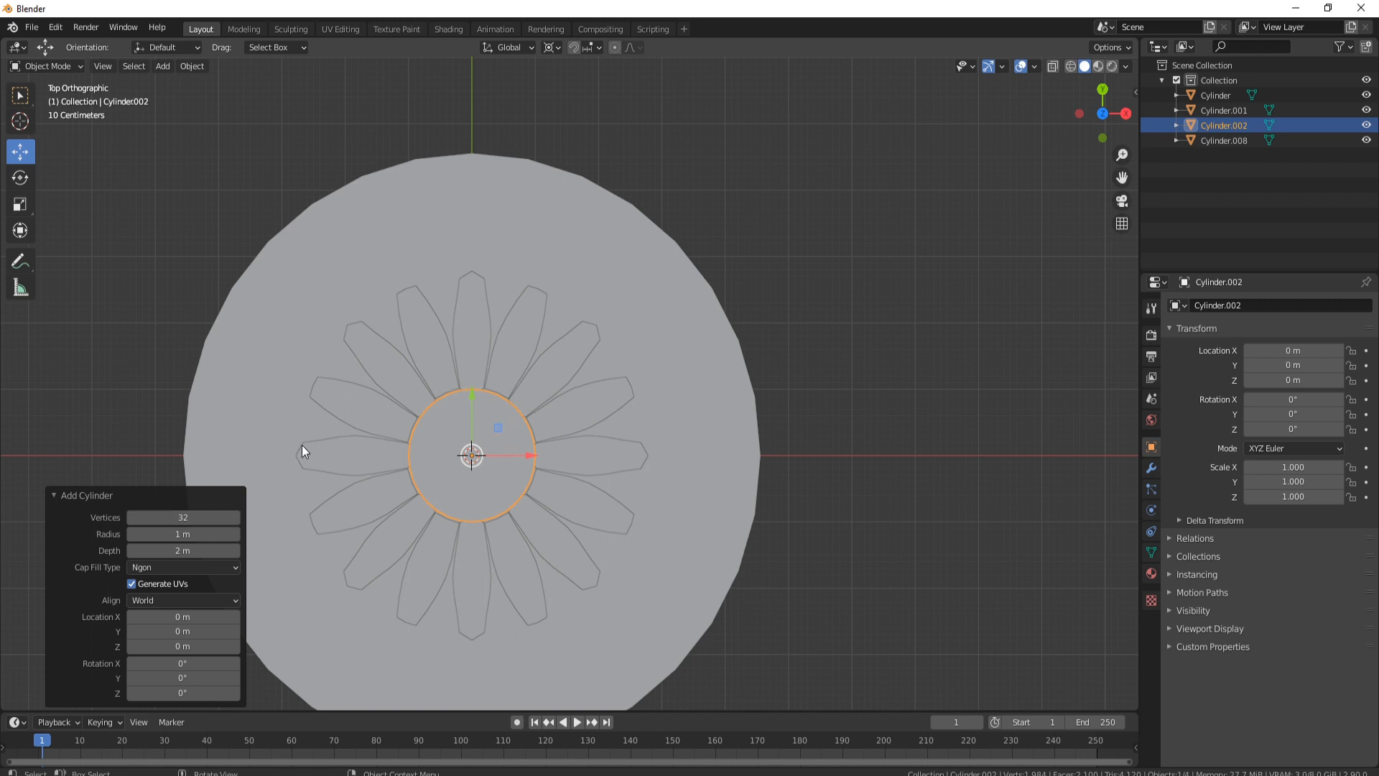
pyautogui.click(185, 517)
pyautogui.write('20')
pyautogui.press('Return')
# Edit the spoked ring and the new cylinder together, and move the whole cylinder about 3.867 m along Y onto the ring.
pyautogui.click(636, 241)
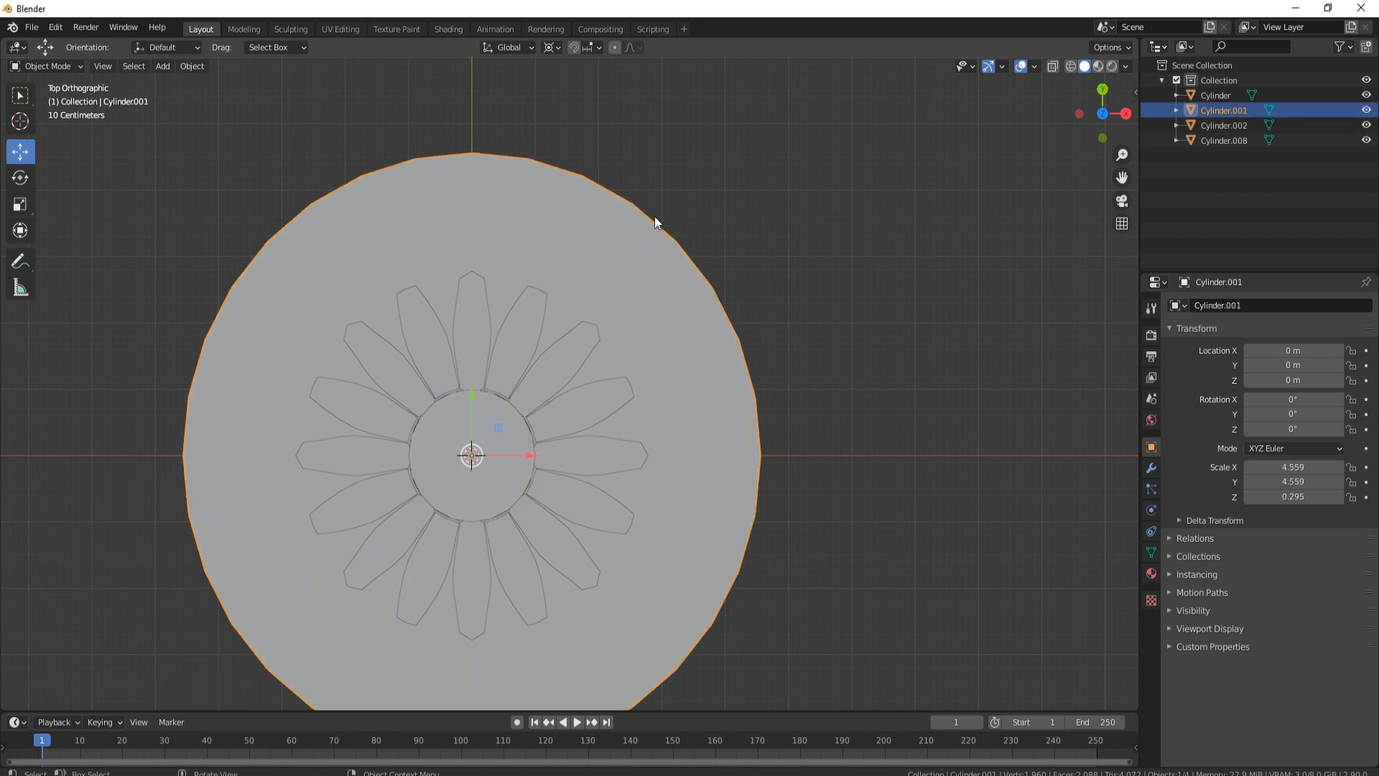
pyautogui.keyDown('shift'); pyautogui.click(433, 441); pyautogui.keyUp('shift')
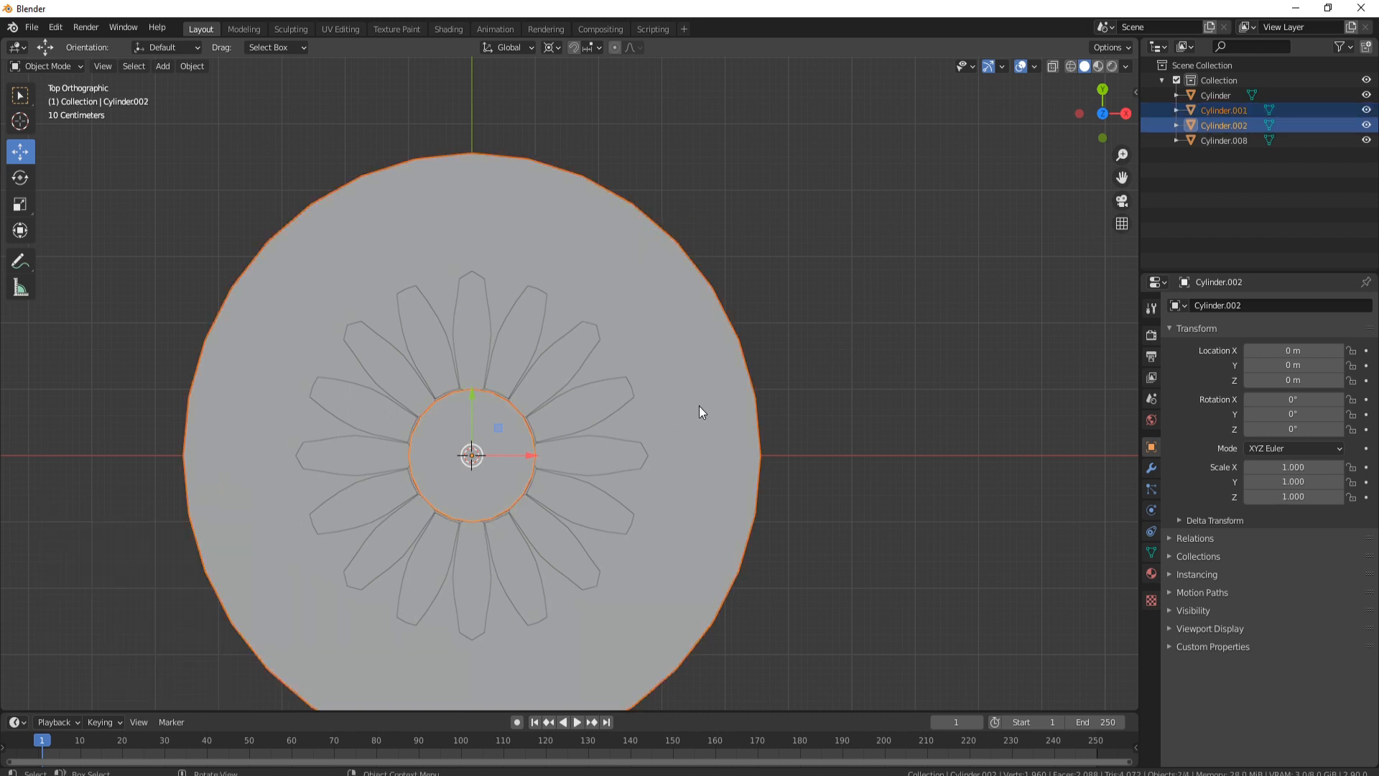
pyautogui.press('Tab')
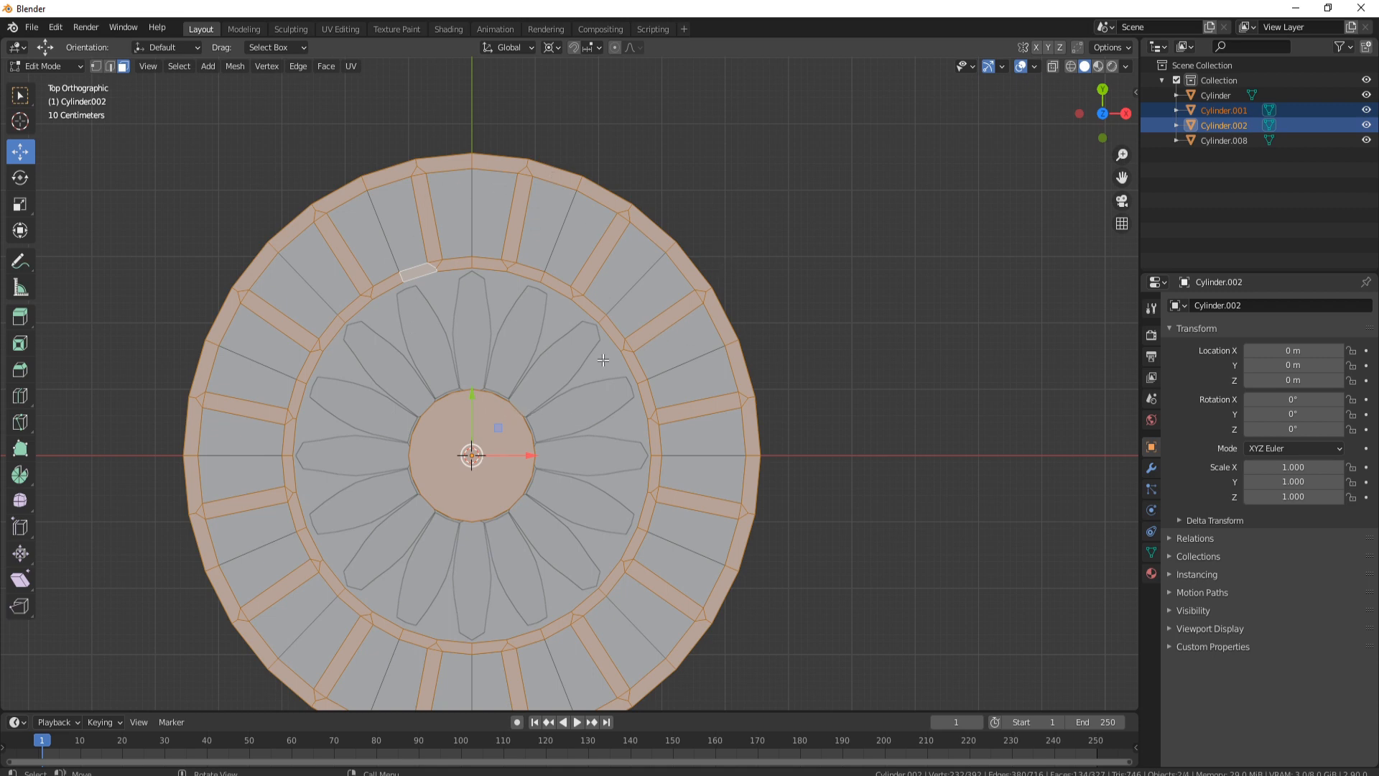
pyautogui.click(503, 427)
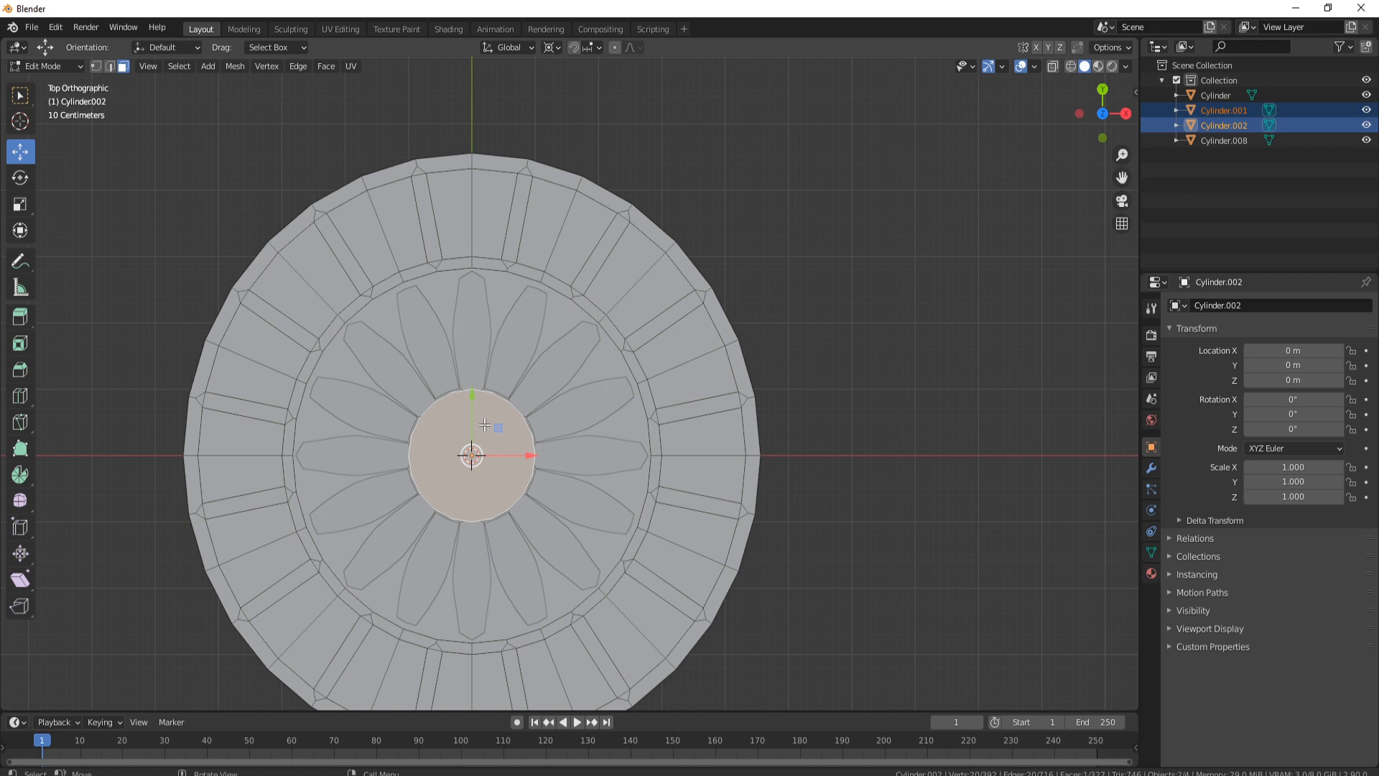
pyautogui.hotkey('ctrl', 'l')
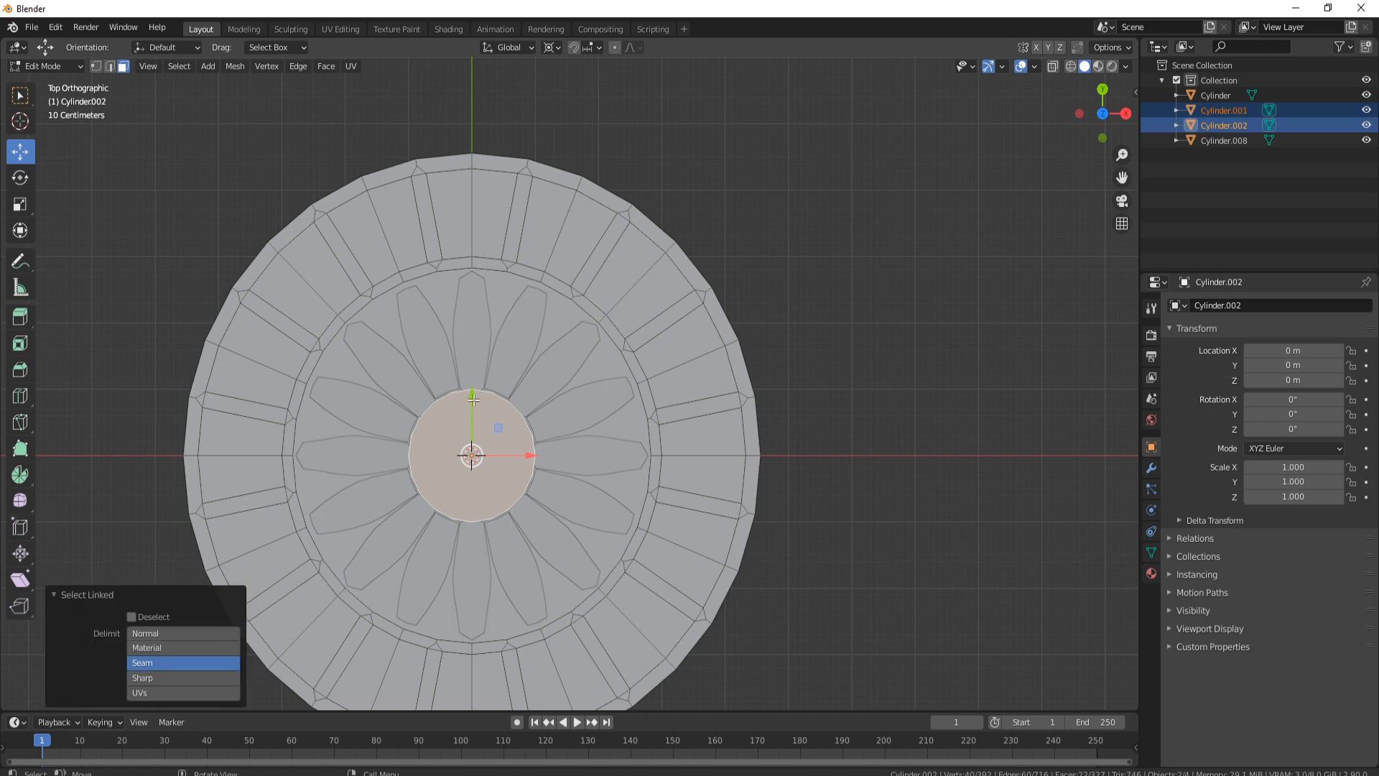
pyautogui.moveTo(473, 399); pyautogui.dragTo(498, 145)
# Set the pivot point to Individual Origins and scale the cylinder down to about 0.51.
pyautogui.press('s')
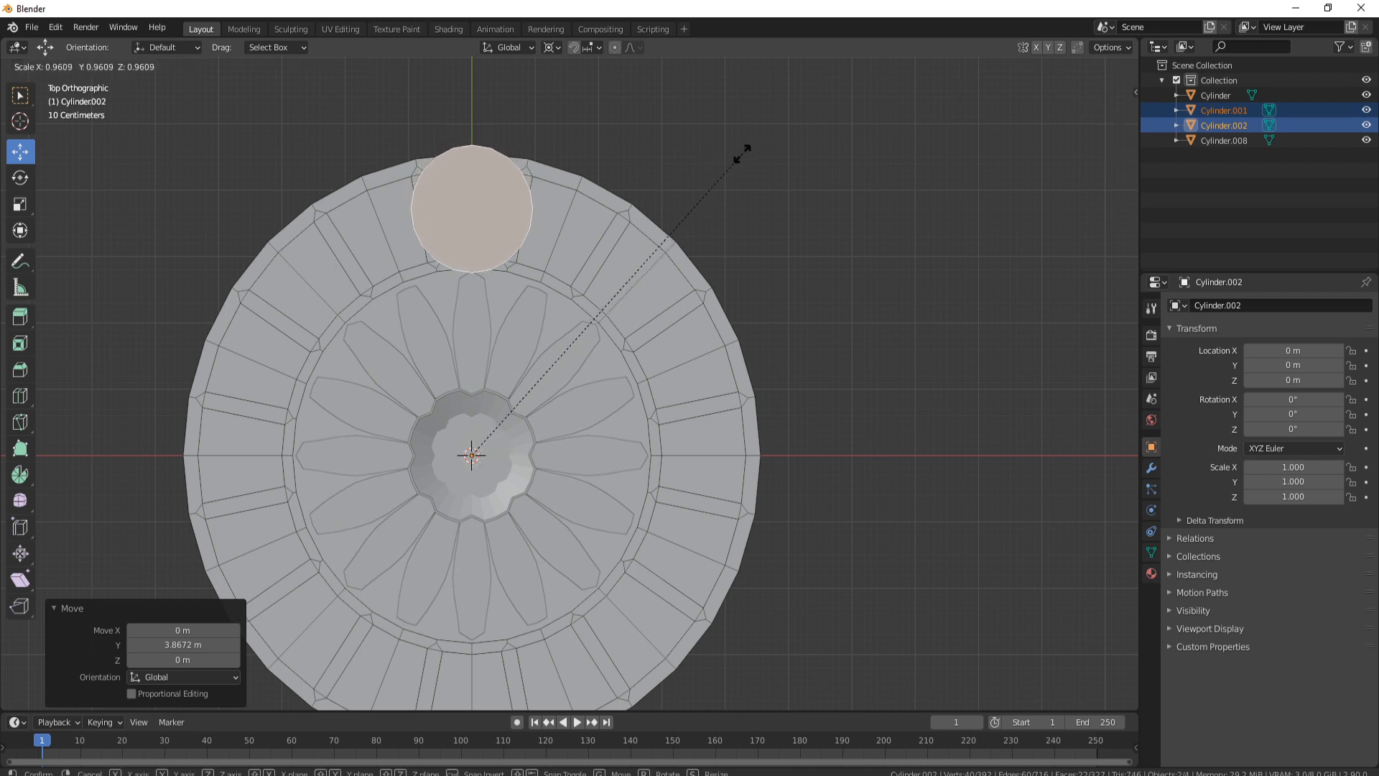
pyautogui.press('Escape')
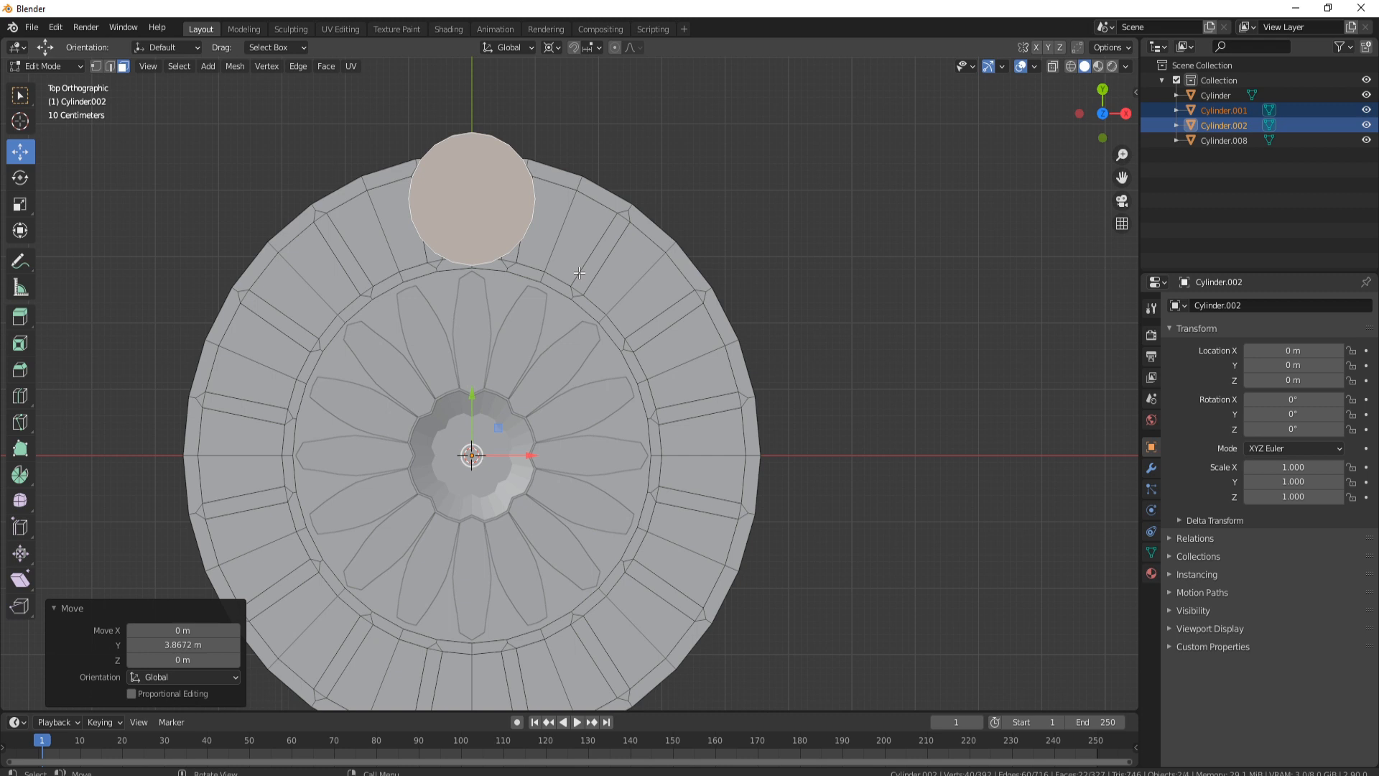
pyautogui.hotkey('shift', 's')
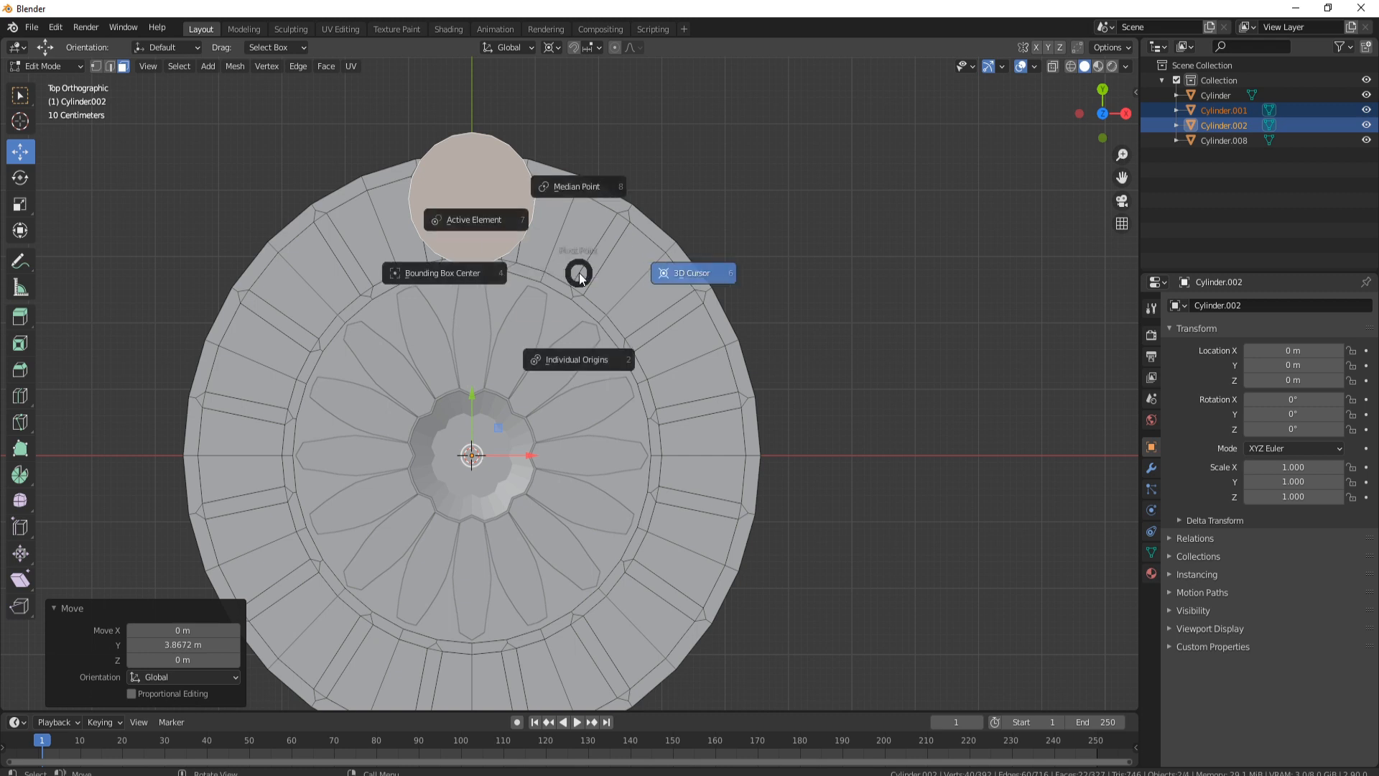
pyautogui.click(579, 359)
pyautogui.press('s')
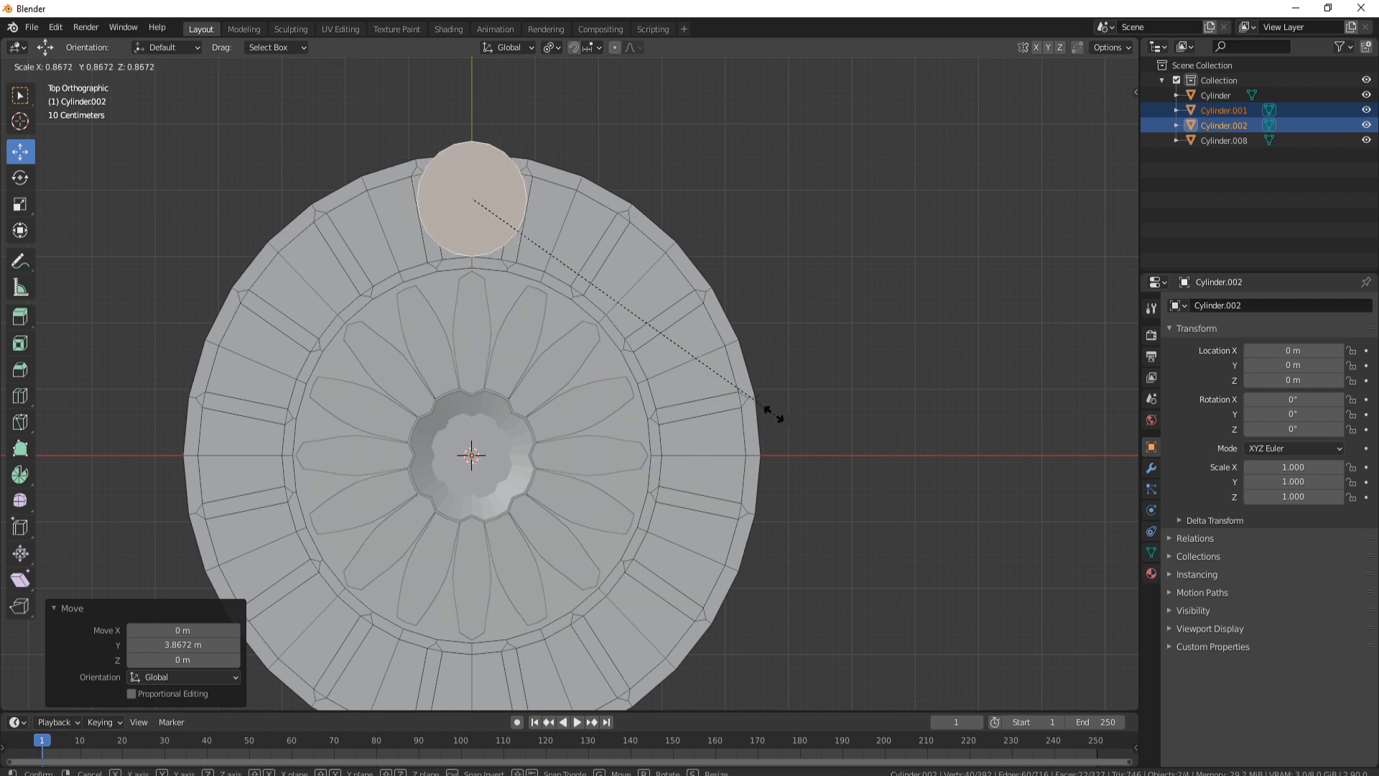
pyautogui.click(647, 323)
# Shift the cylinder about -0.181 m along Y between two spokes and enlarge it by a factor of about 1.119.
pyautogui.press('g')
pyautogui.press('y')
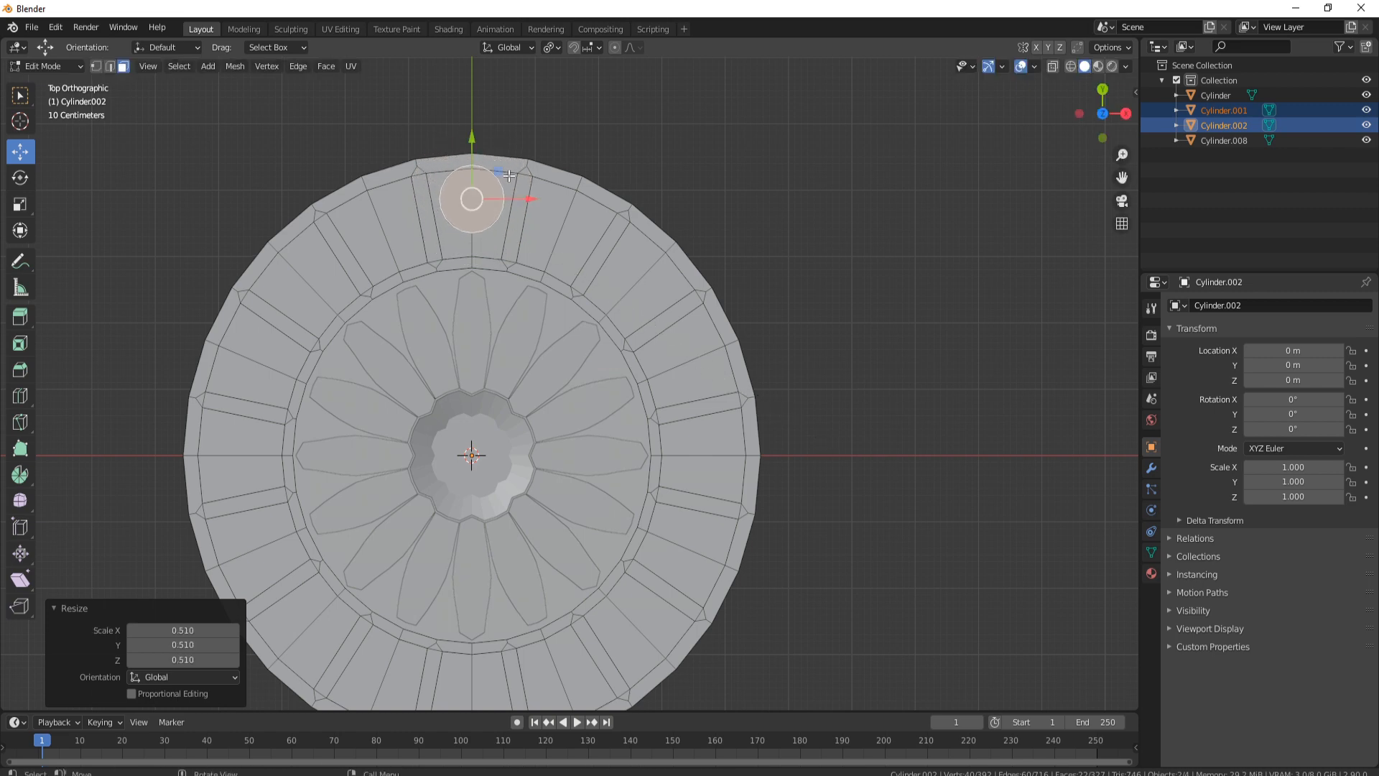
pyautogui.click(475, 155)
pyautogui.scroll(4, 481, 158)
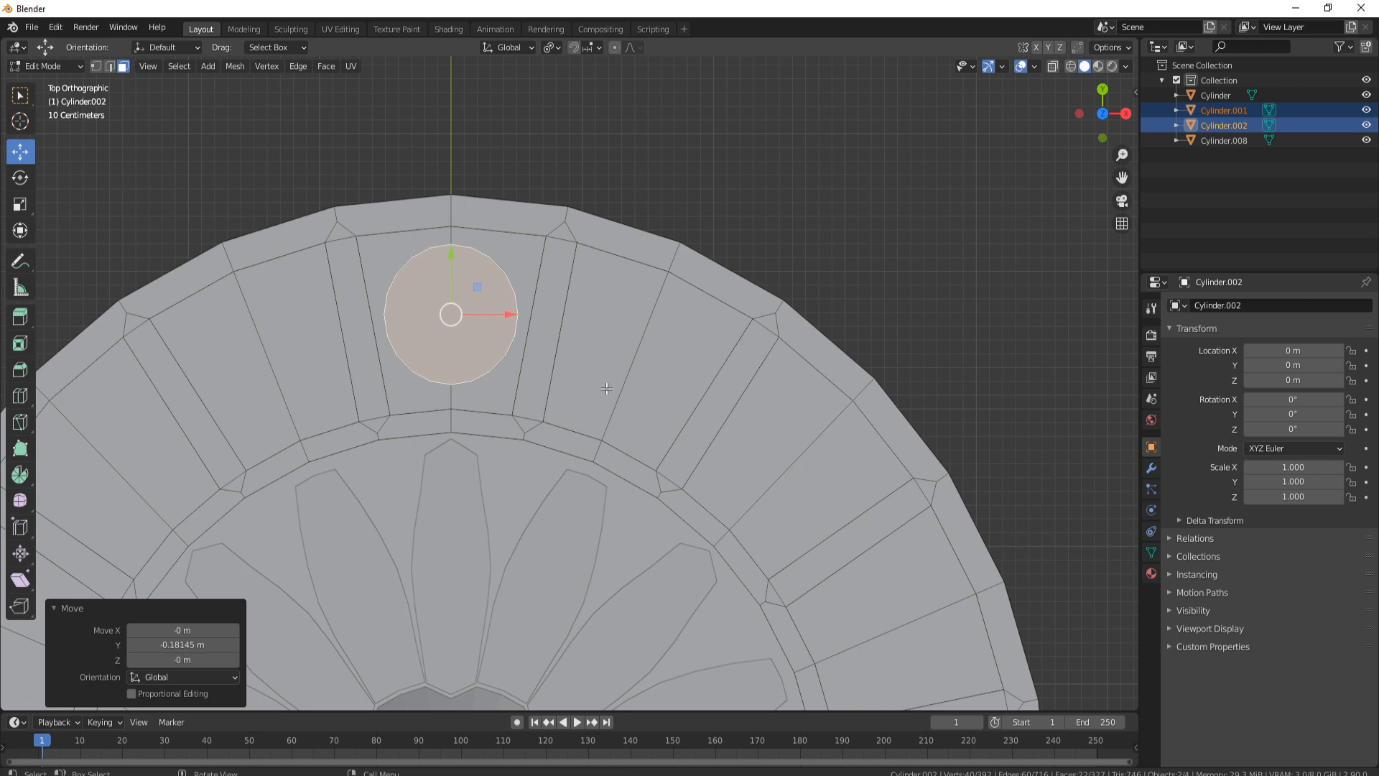
pyautogui.press('s')
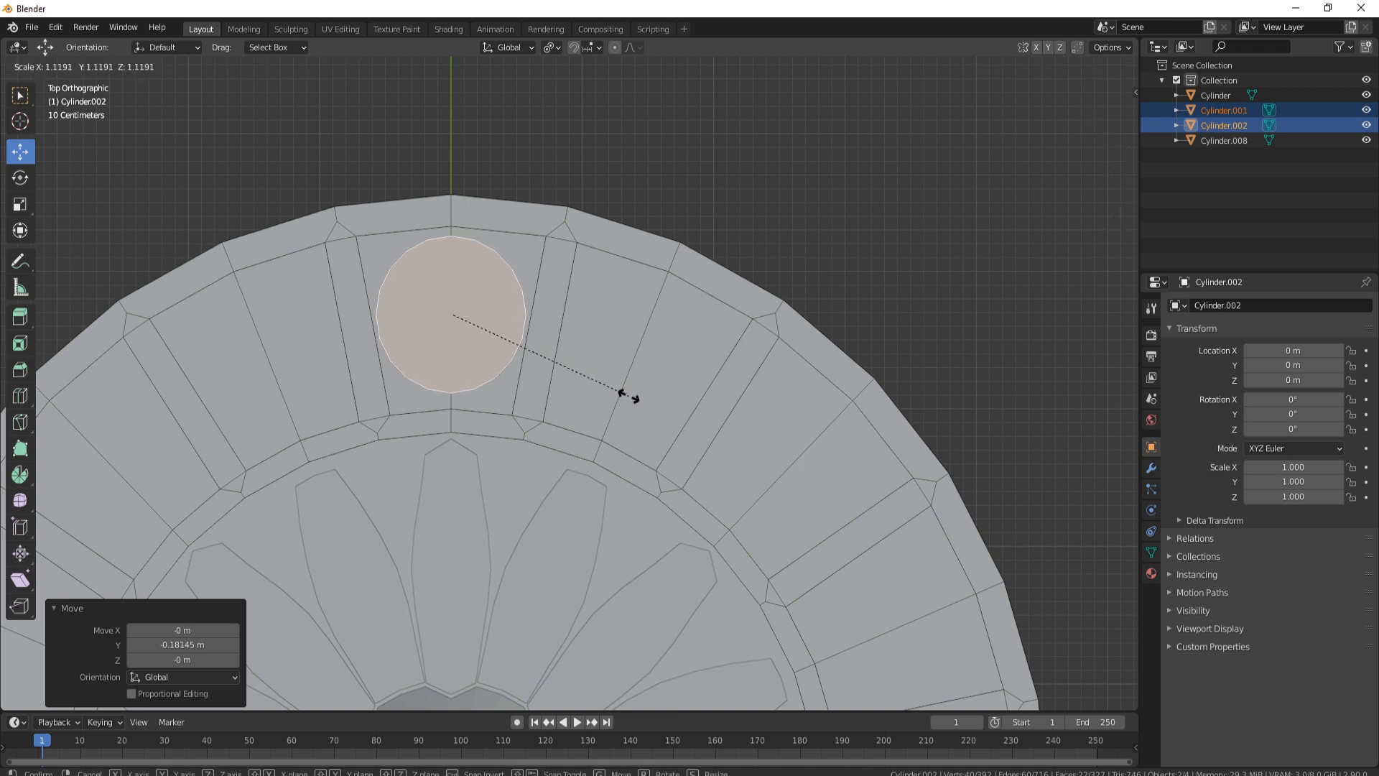
pyautogui.click(628, 395)
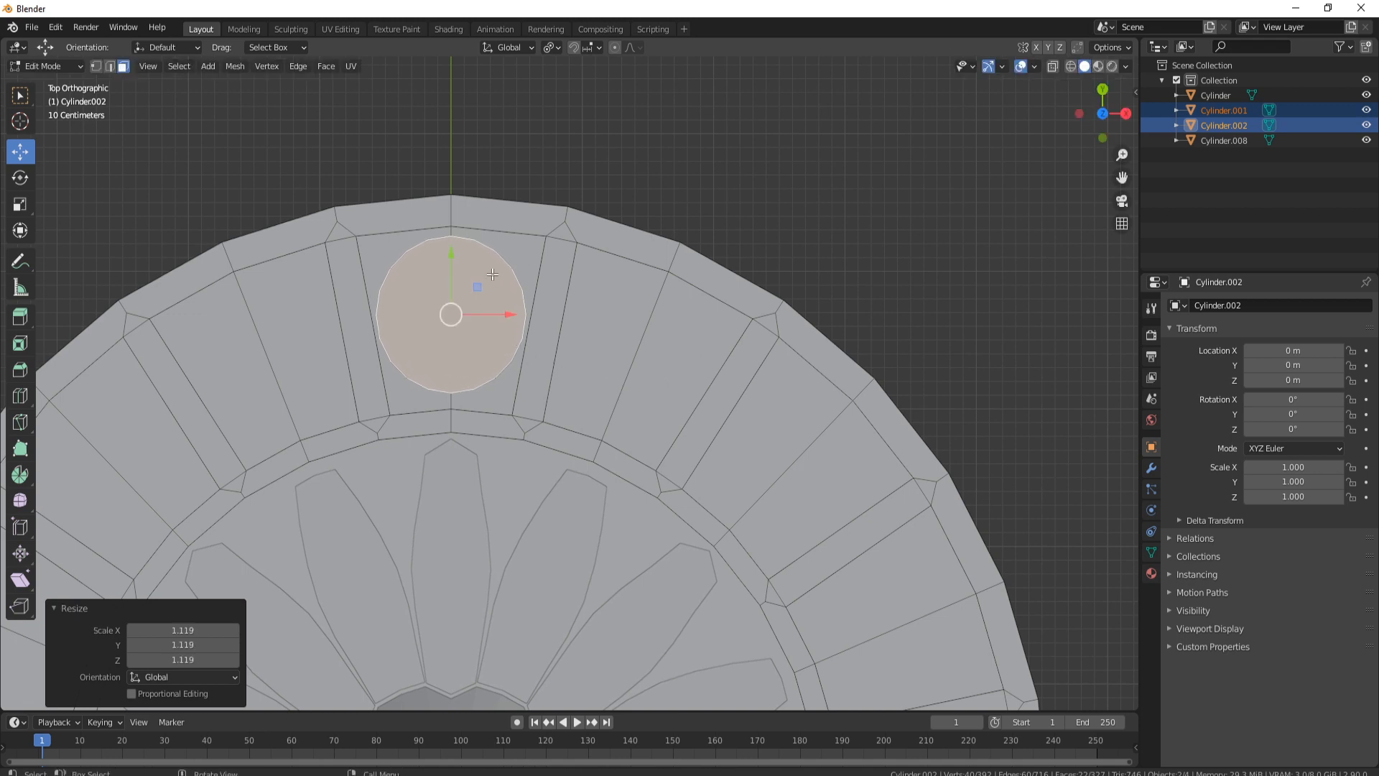
# Delete the small cylinder's bottom and side faces, keeping only its top disc.
pyautogui.moveTo(558, 316); pyautogui.dragTo(668, 323, button='middle')
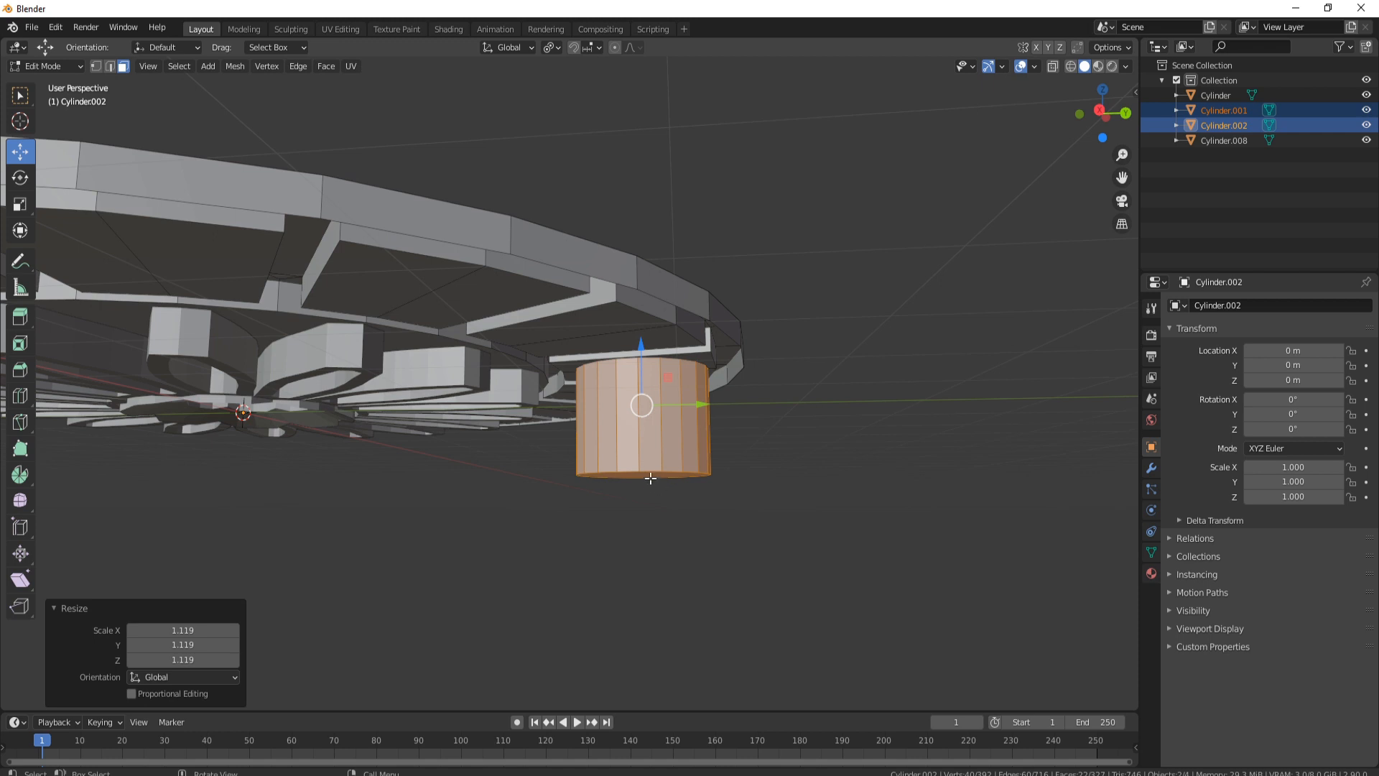
pyautogui.click(698, 479)
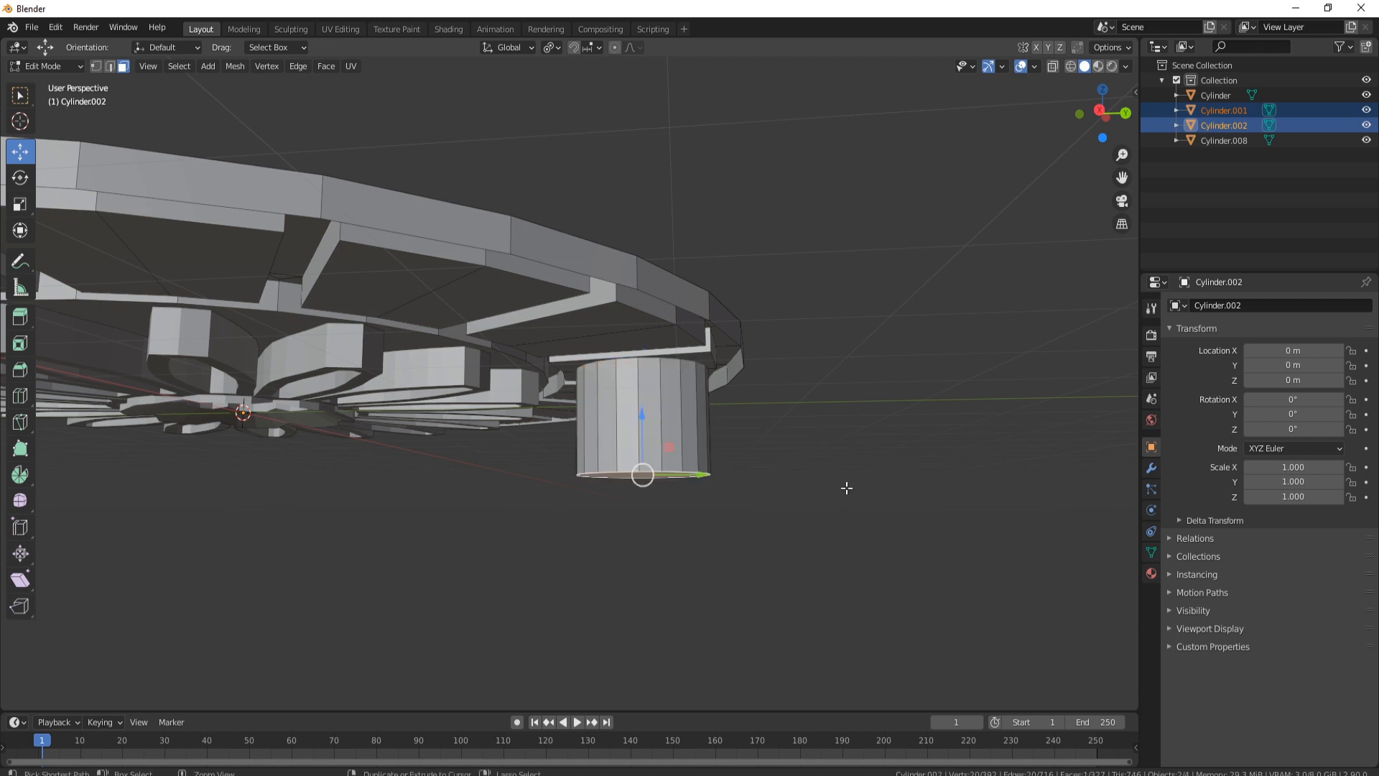
pyautogui.press('ctrl+KP_Add')
pyautogui.press('x')
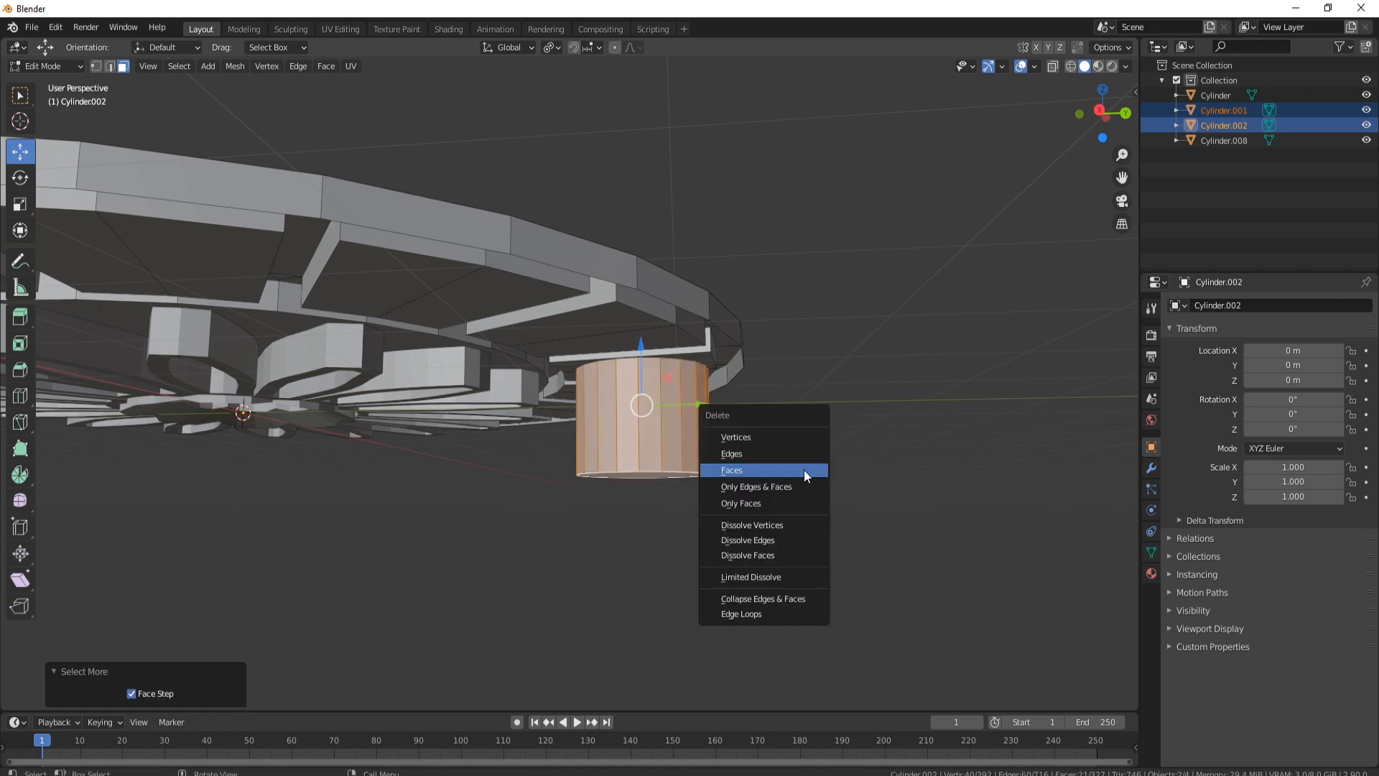
pyautogui.click(803, 470)
pyautogui.moveTo(800, 468); pyautogui.dragTo(733, 335, button='middle')
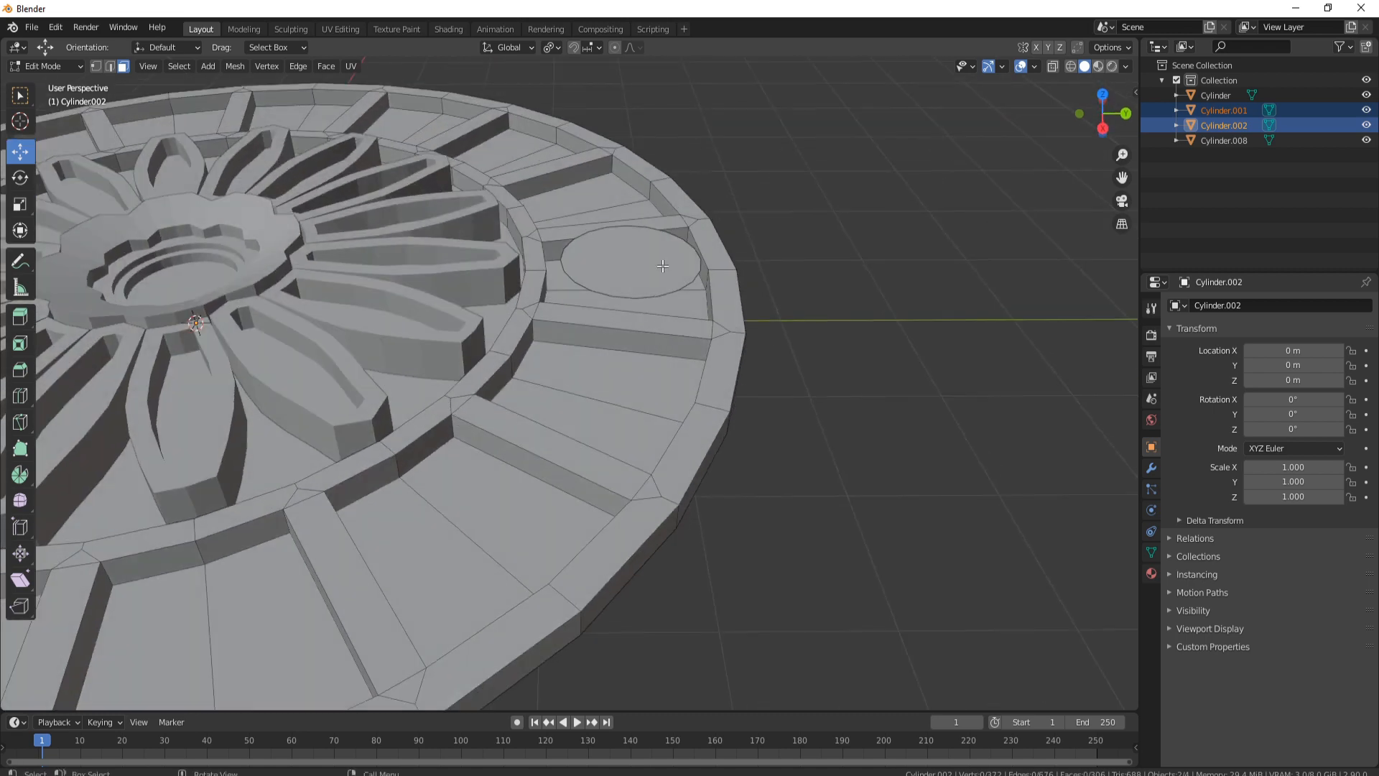
# Inset the disc by about 0.156 m and delete its inner face to leave a flat ring.
pyautogui.press('KP_7')
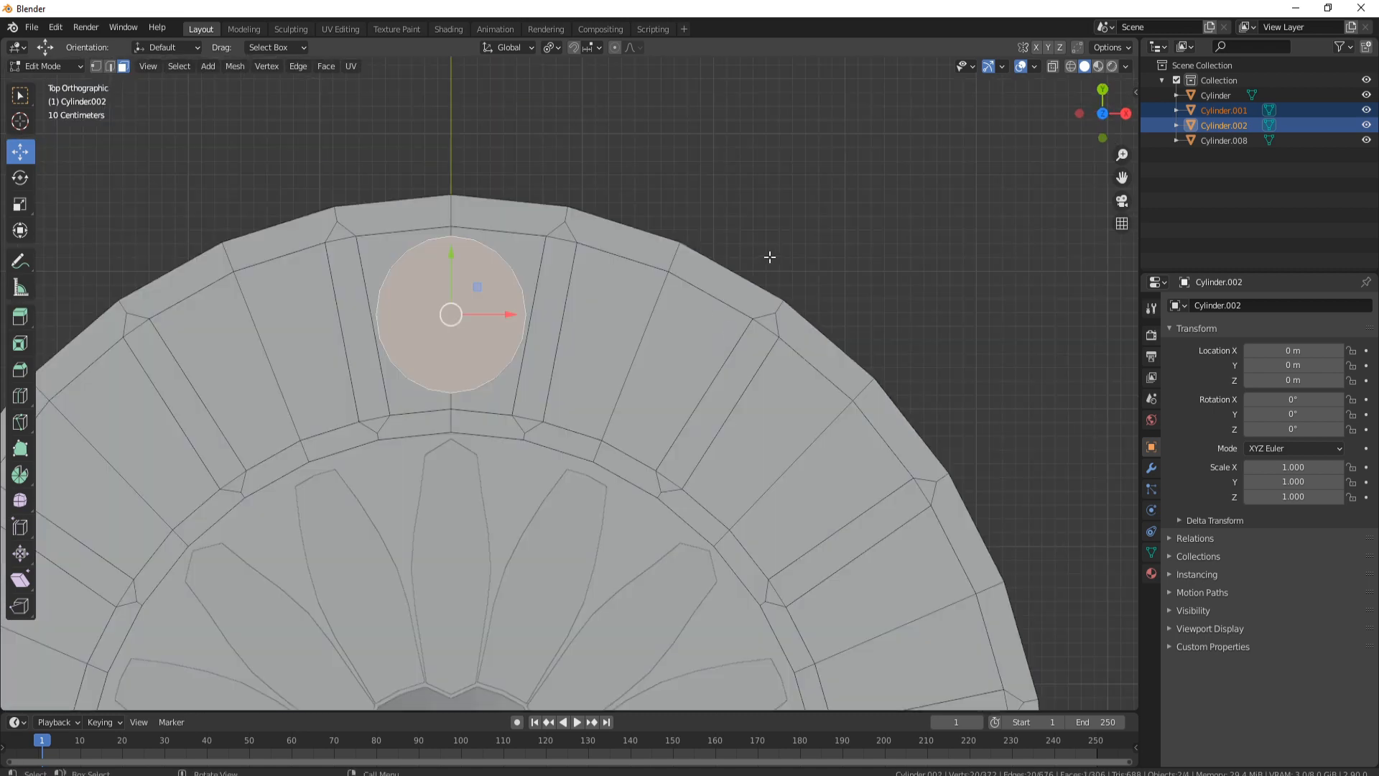
pyautogui.press('i')
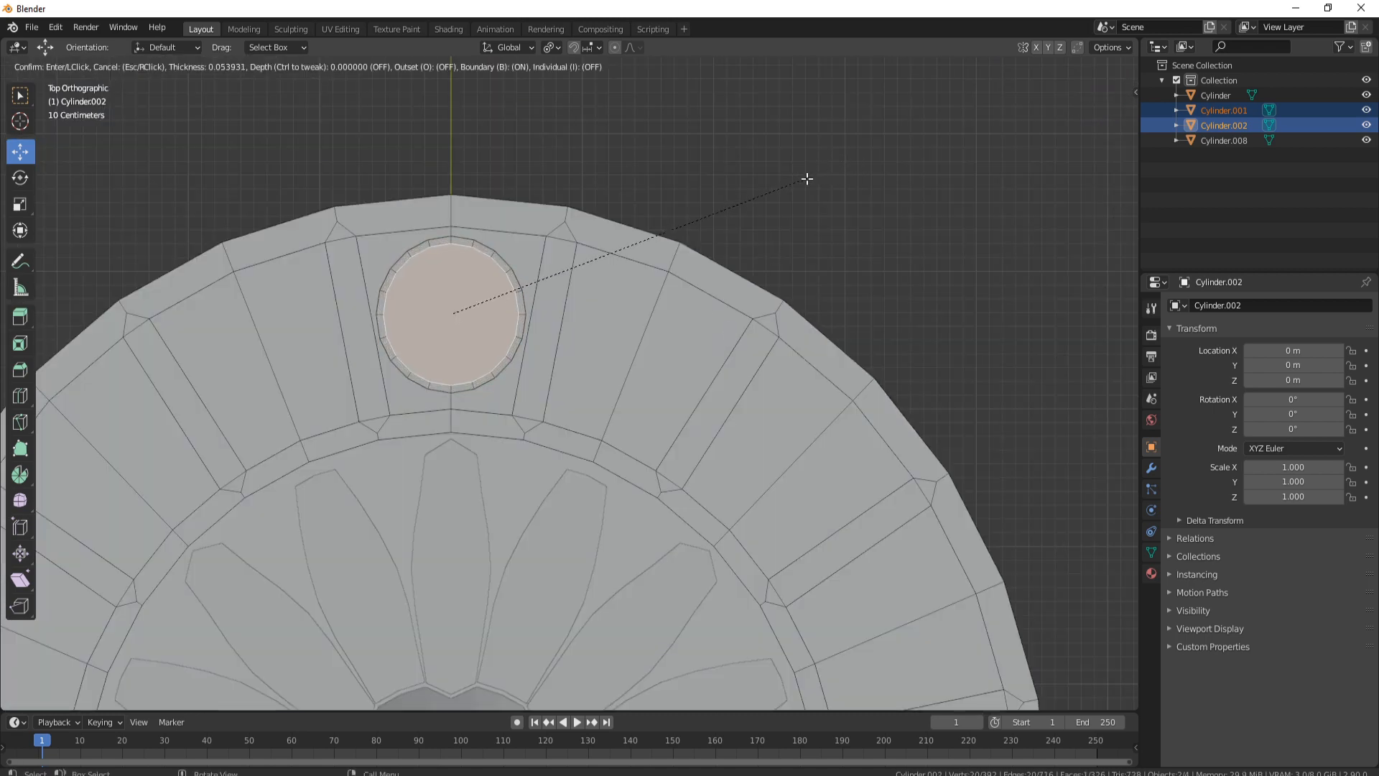
pyautogui.click(763, 198)
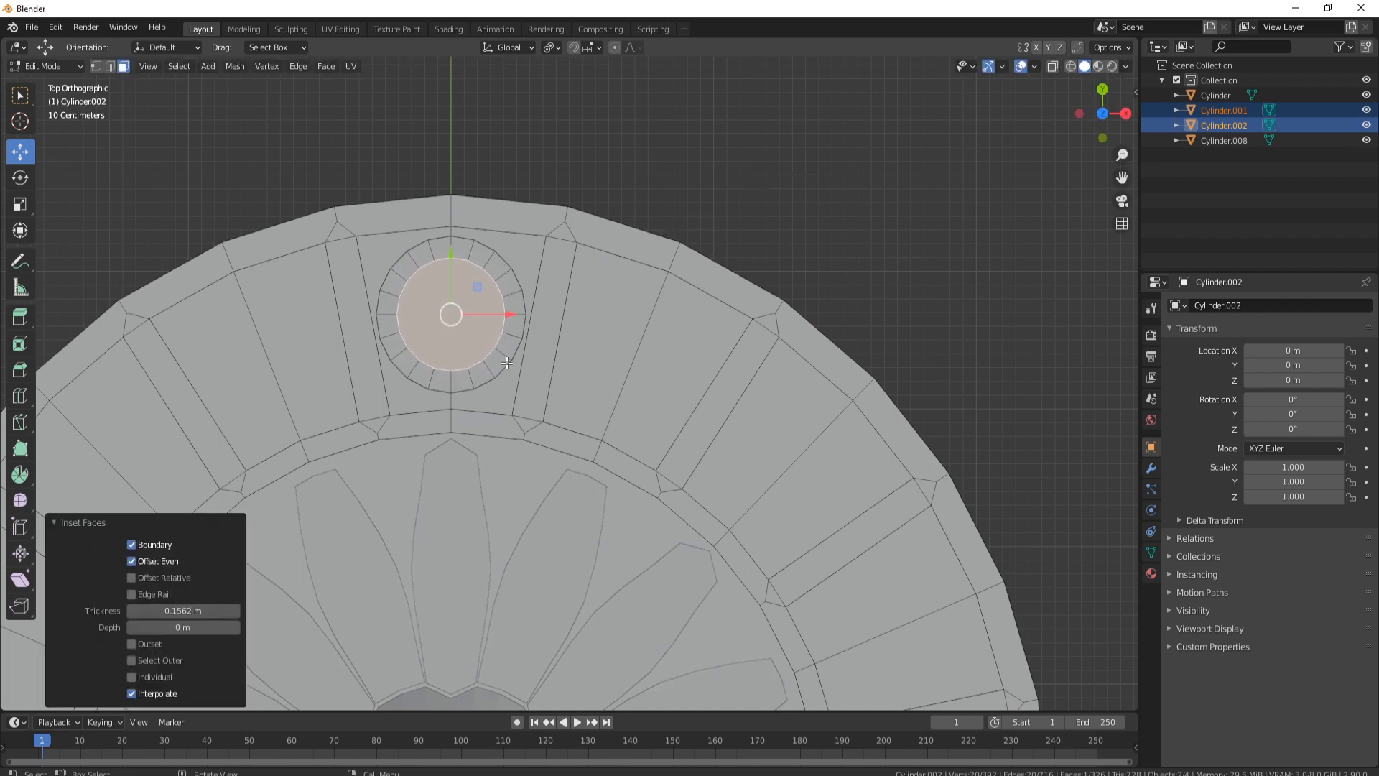
pyautogui.moveTo(614, 352); pyautogui.dragTo(520, 239, button='middle')
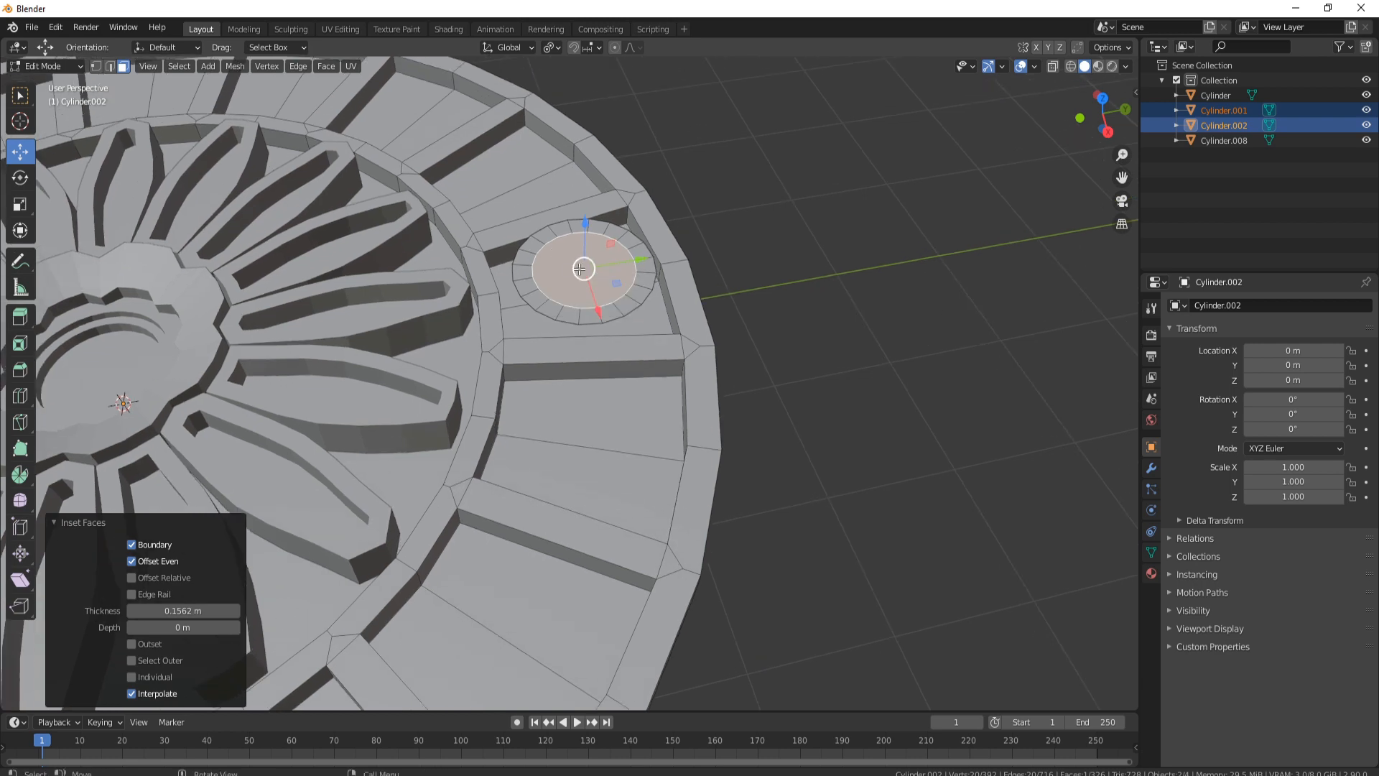
pyautogui.press('x')
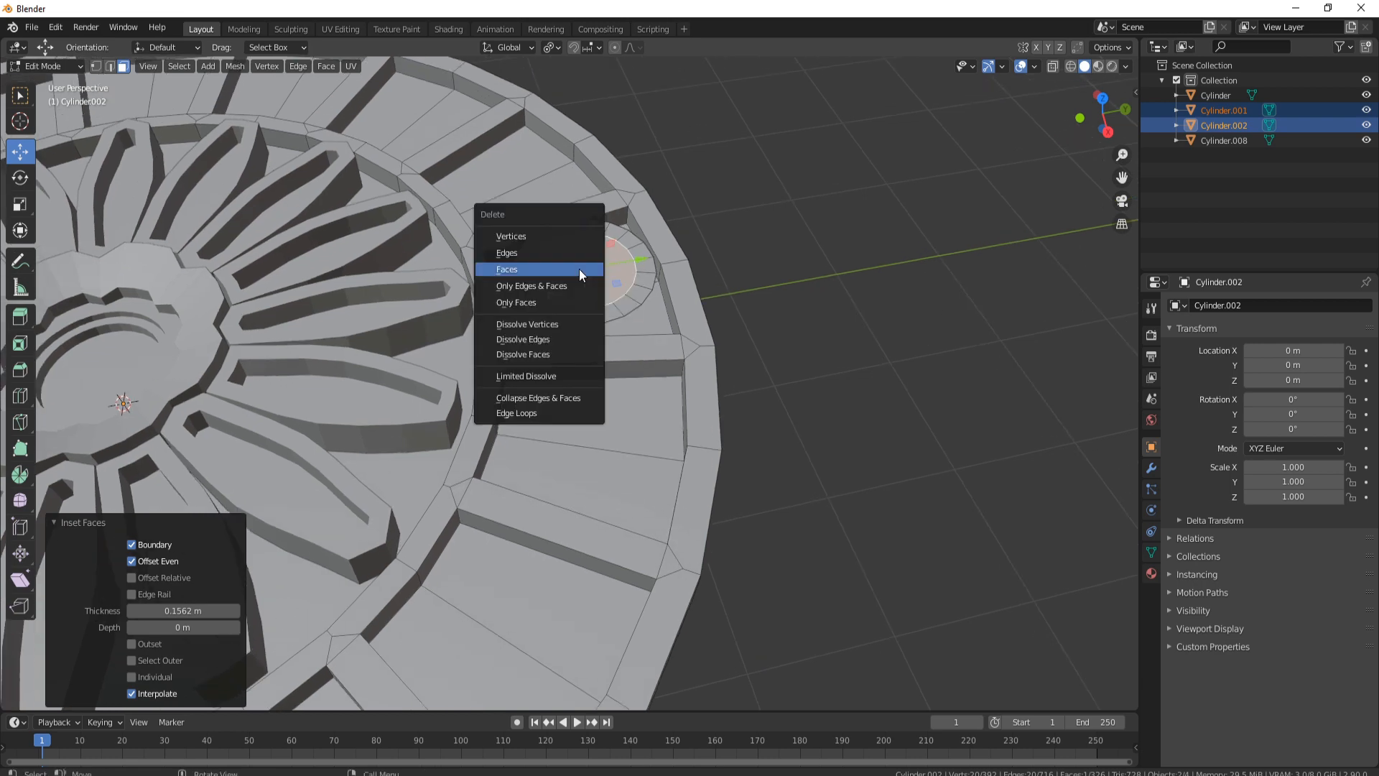
pyautogui.click(578, 269)
# Select the whole small flat ring and extrude it down about 0.3545 m to the recessed surface.
pyautogui.moveTo(578, 268); pyautogui.dragTo(589, 309, button='middle')
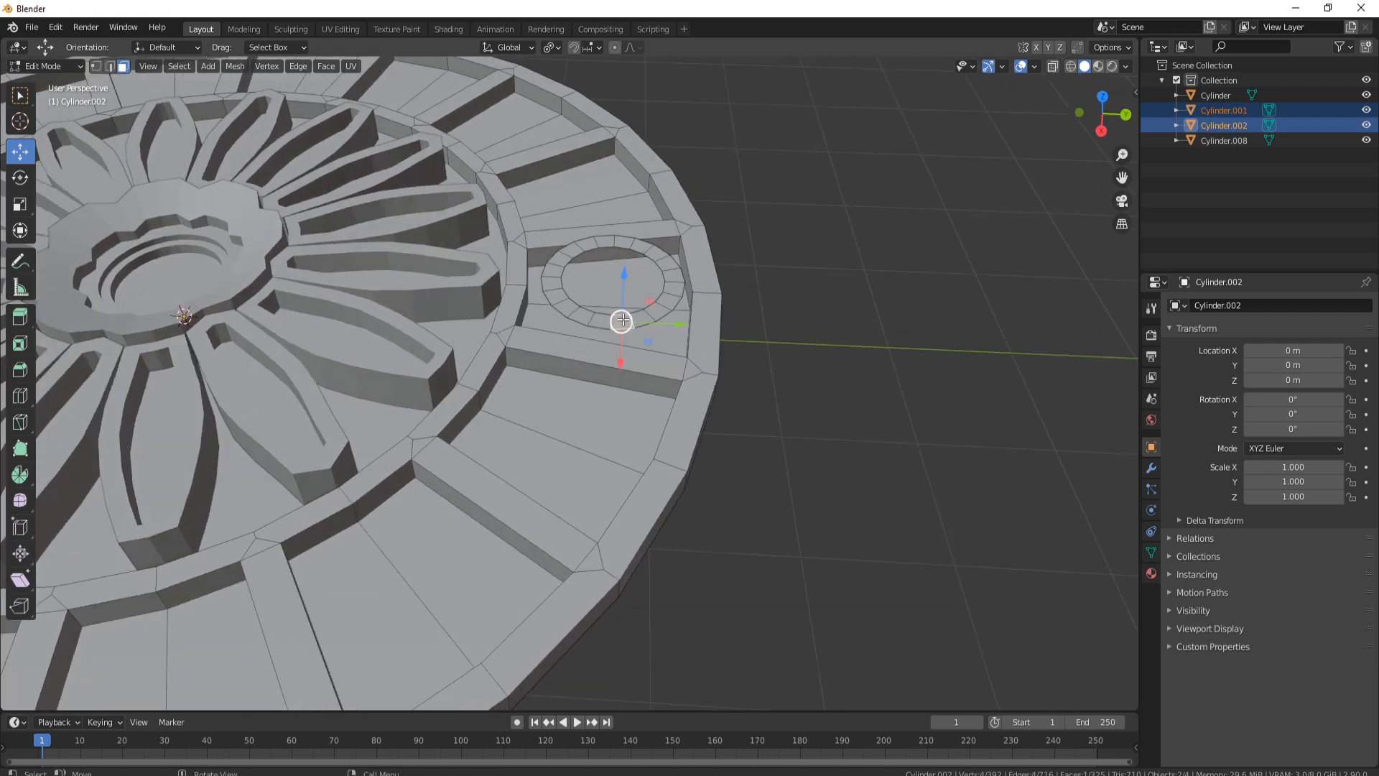
pyautogui.hotkey('ctrl', 'l')
pyautogui.moveTo(707, 301); pyautogui.dragTo(673, 282, button='middle')
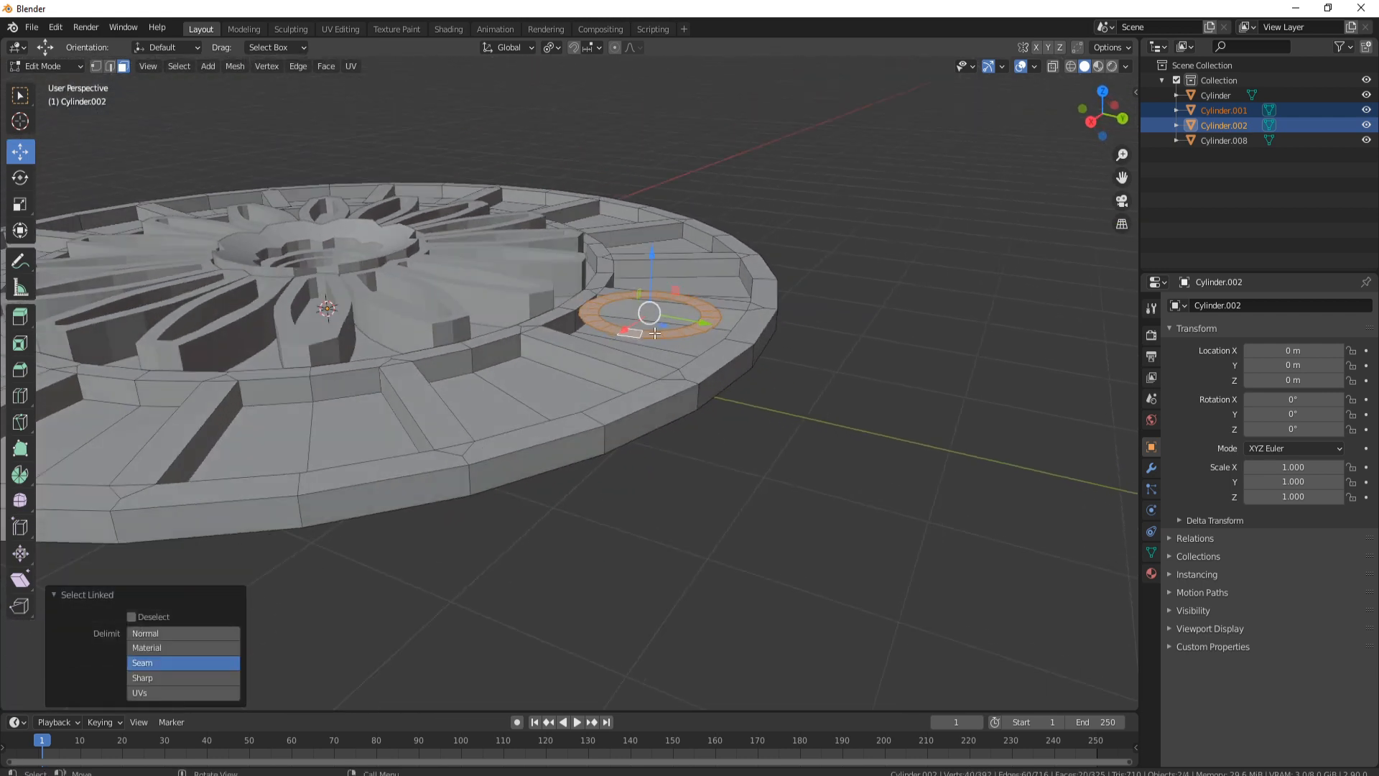
pyautogui.moveTo(653, 348); pyautogui.dragTo(579, 295, button='middle')
pyautogui.press('e')
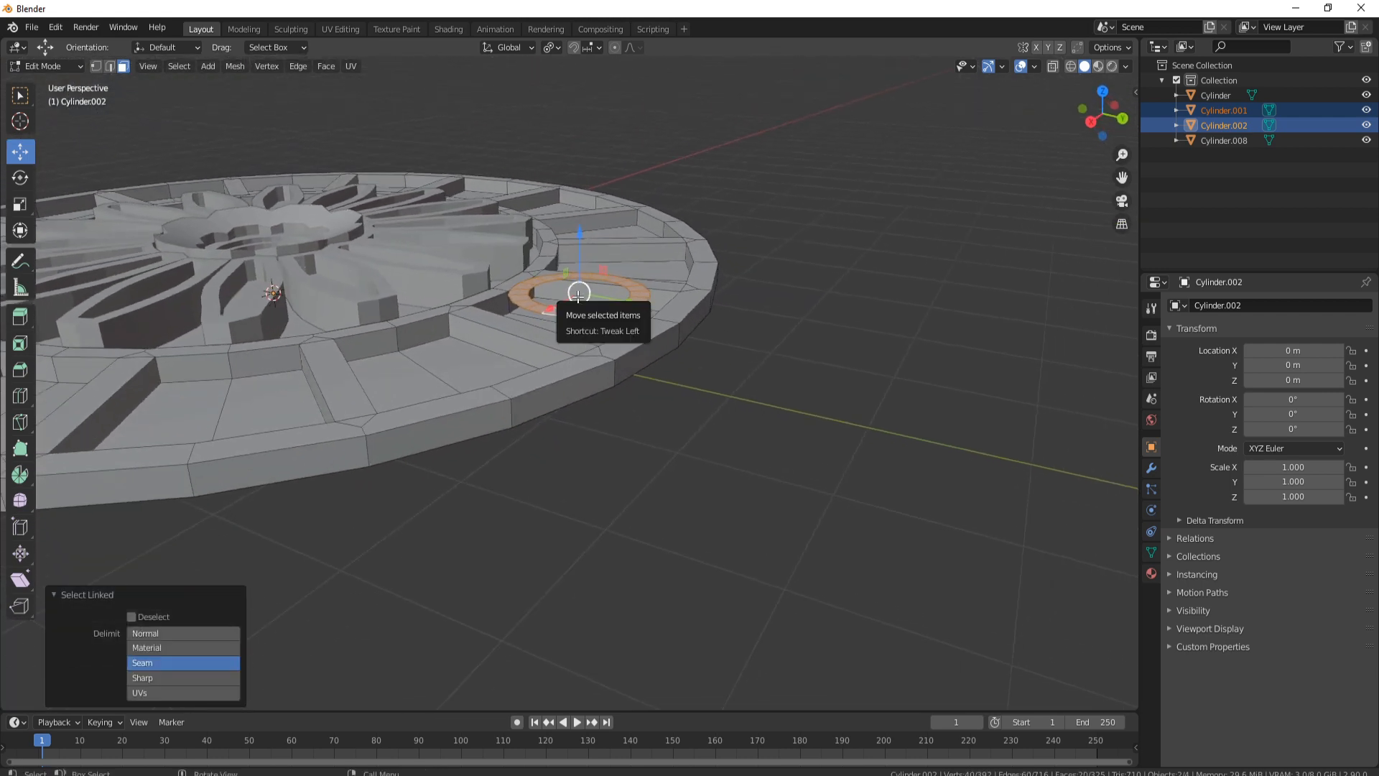
pyautogui.click(578, 337)
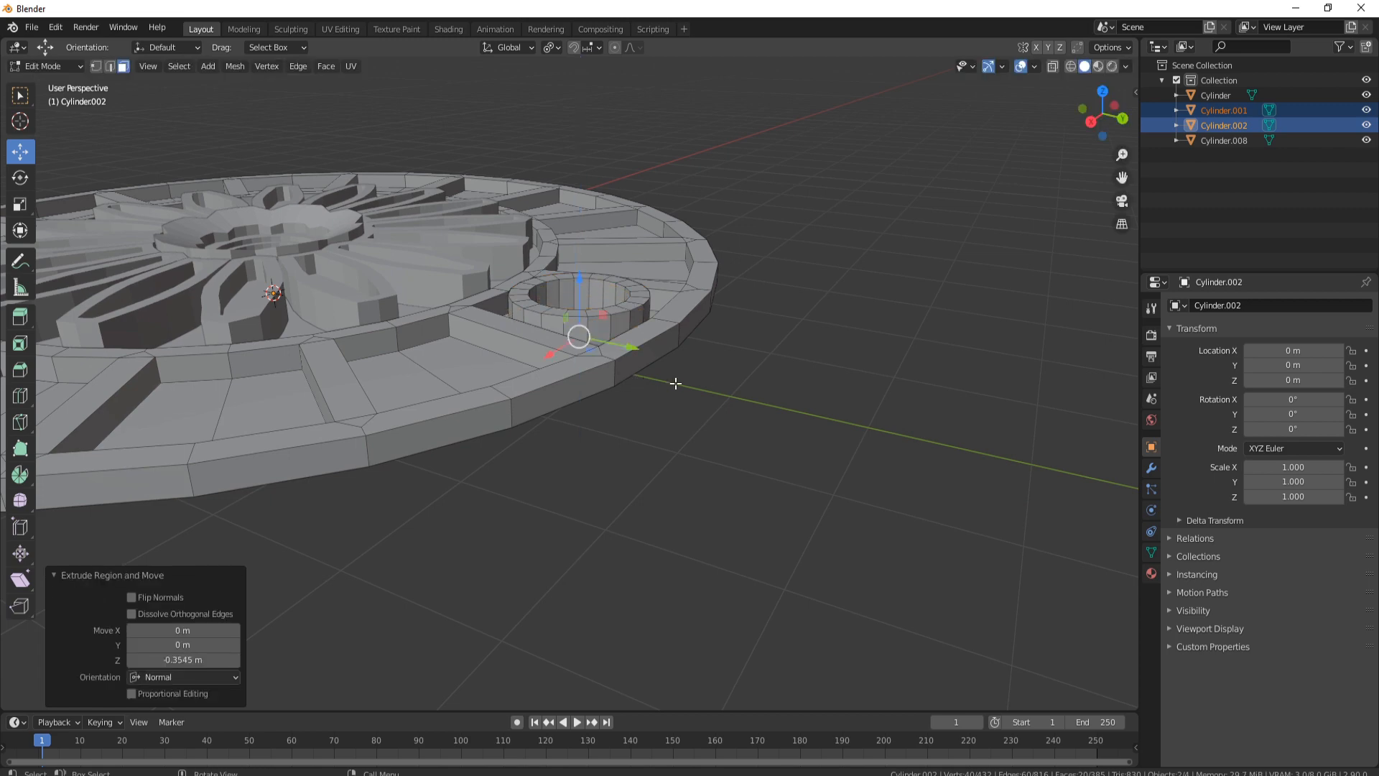
# Add one centred loop cut around the small ring's inner wall and mark that edge loop as a seam.
pyautogui.moveTo(580, 334); pyautogui.dragTo(621, 341, button='middle')
pyautogui.scroll(4, 621, 342)
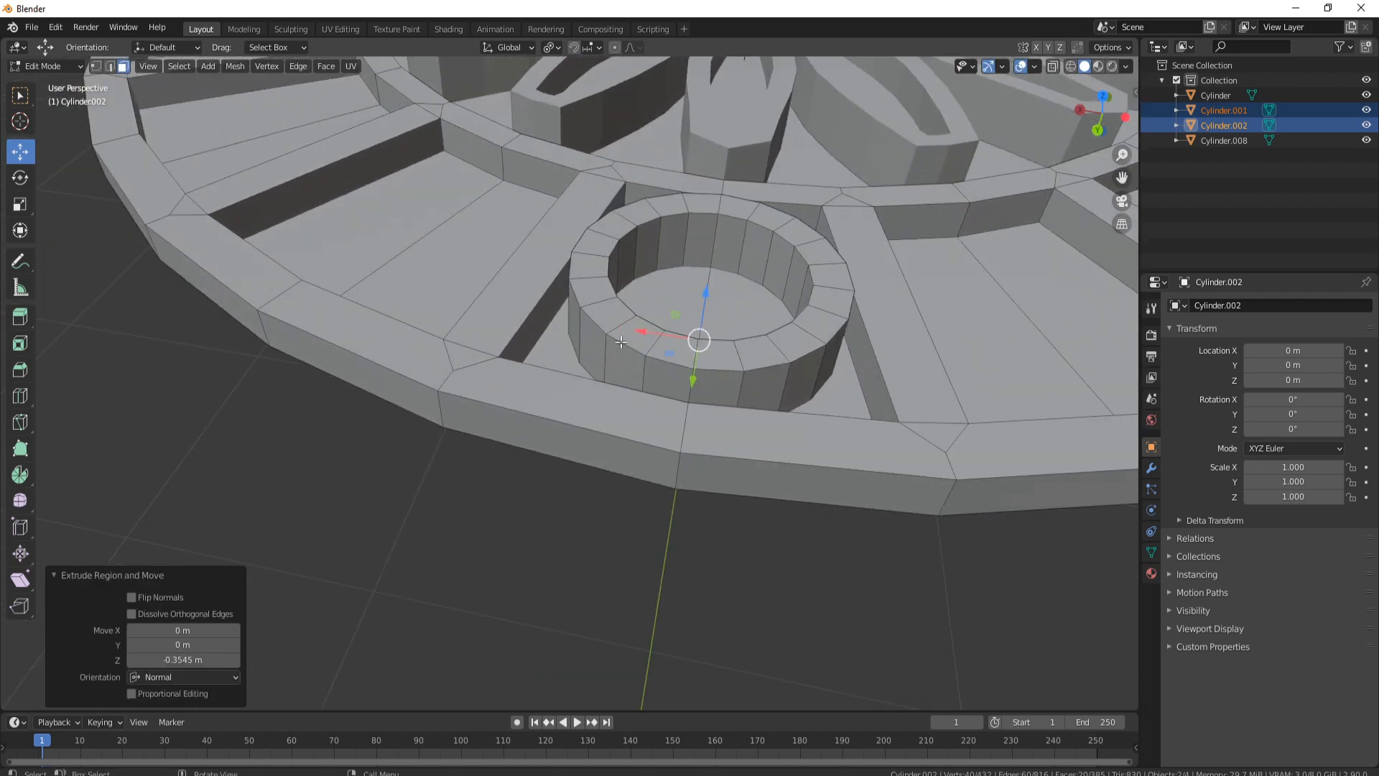
pyautogui.hotkey('ctrl', 'r')
pyautogui.click(702, 242)
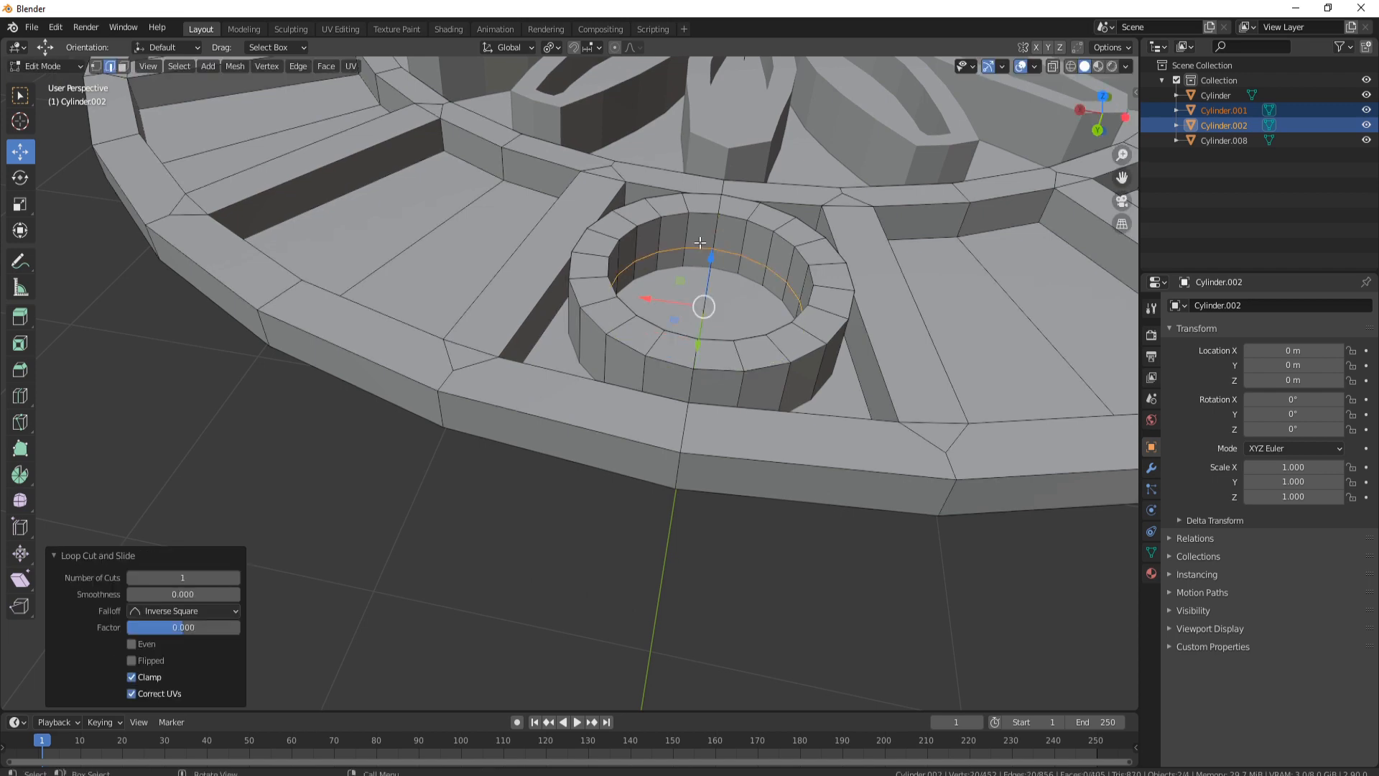
pyautogui.moveTo(701, 241); pyautogui.dragTo(658, 247, button='middle')
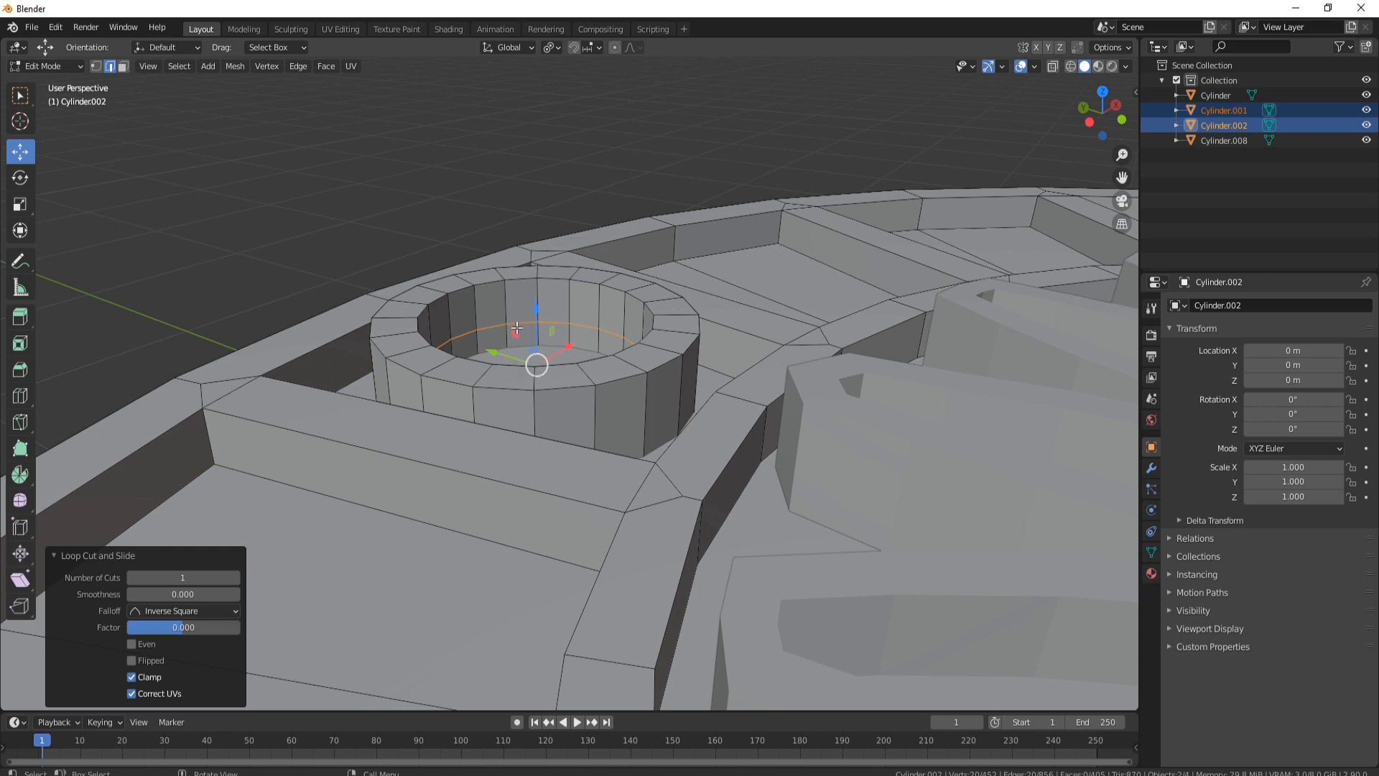
pyautogui.rightClick(625, 291)
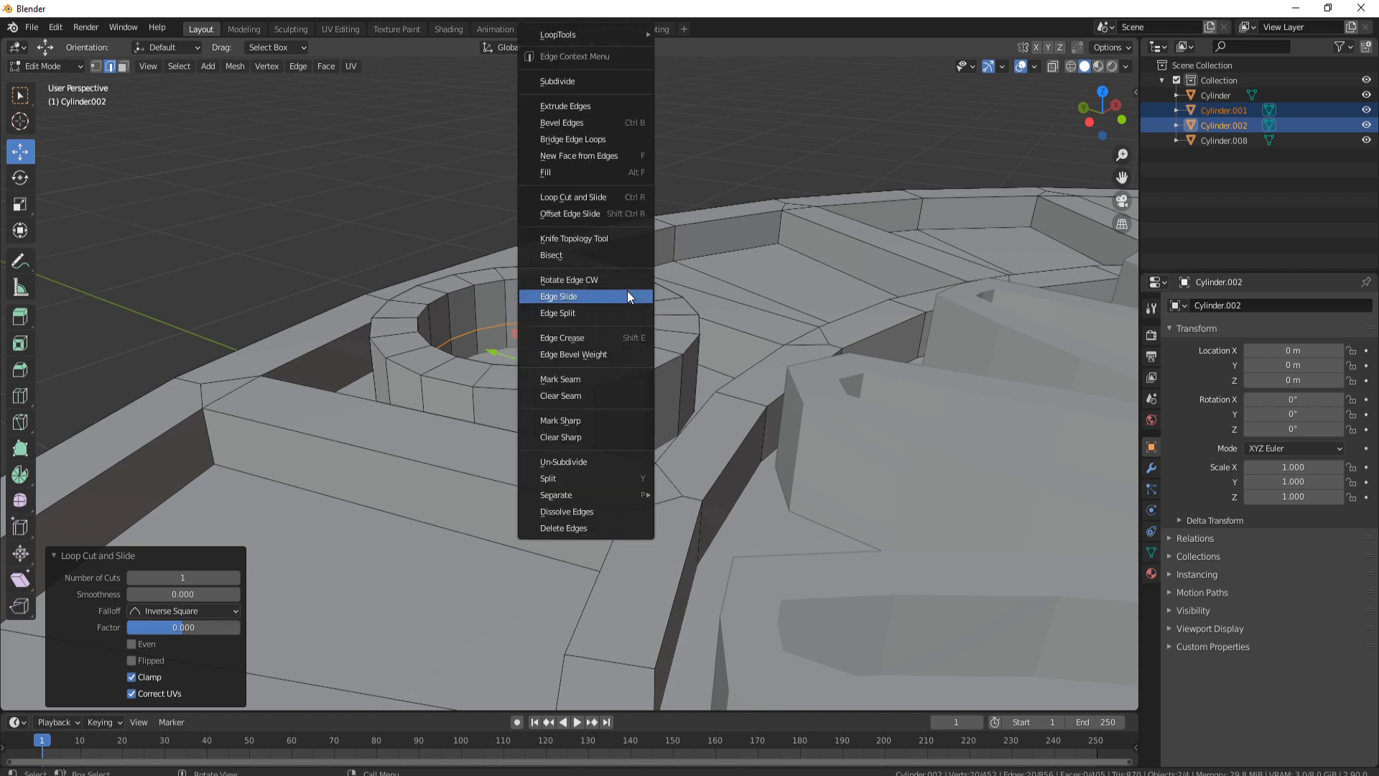
pyautogui.click(592, 377)
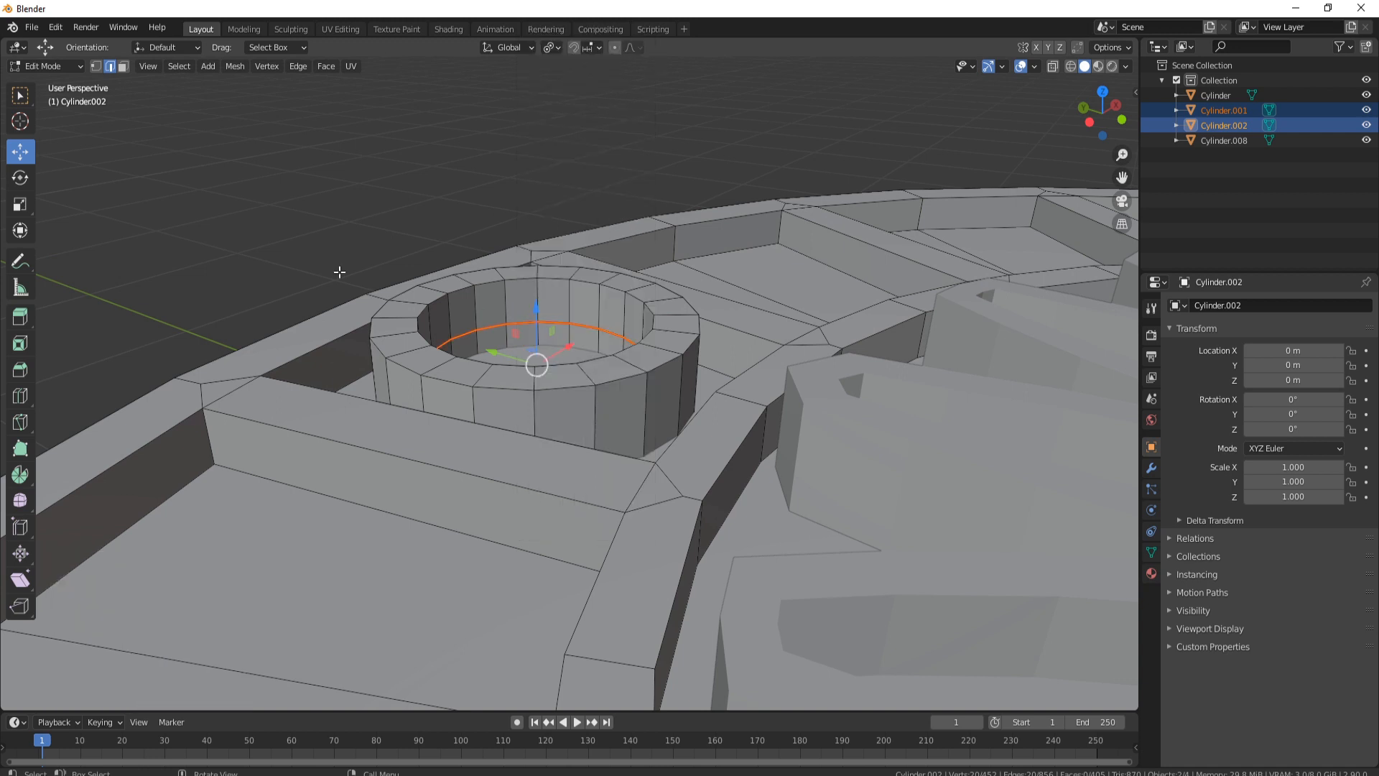
# Select the small ring's whole top face loop and lower it by about 0.072 m along Z.
pyautogui.click(123, 66)
pyautogui.moveTo(502, 360); pyautogui.dragTo(481, 354, button='middle')
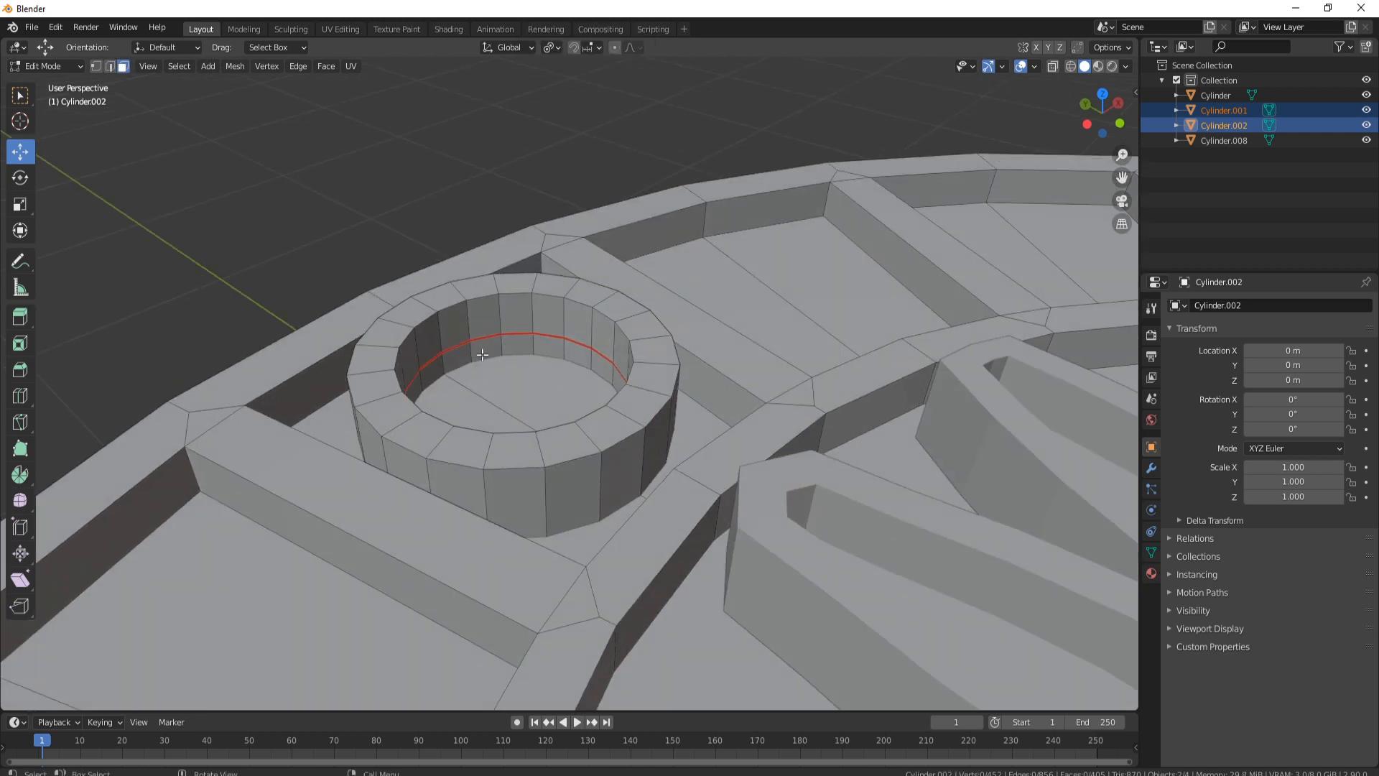
pyautogui.click(441, 442)
pyautogui.keyDown('alt'); pyautogui.click(443, 444); pyautogui.keyUp('alt')
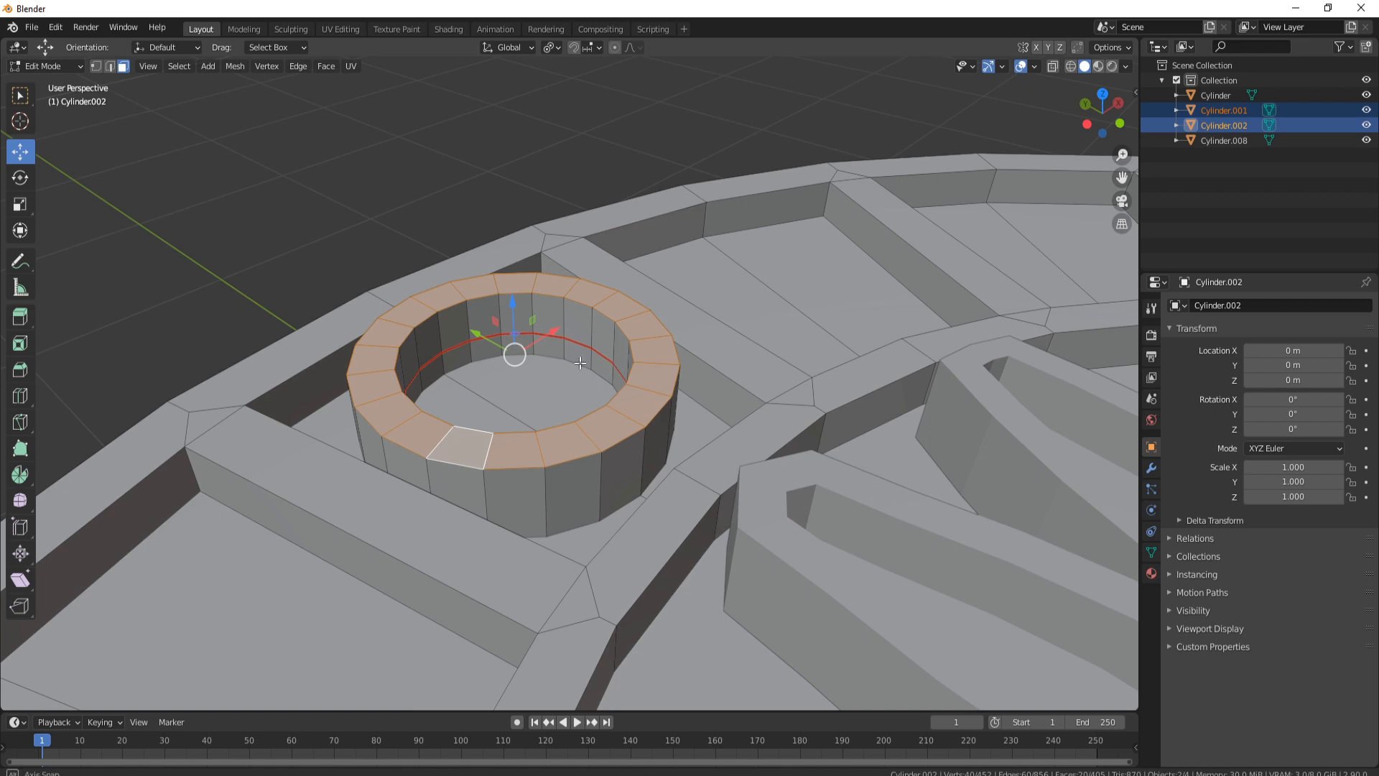
pyautogui.moveTo(580, 363); pyautogui.dragTo(535, 228, button='middle')
pyautogui.moveTo(528, 203); pyautogui.dragTo(532, 225)
pyautogui.moveTo(465, 273); pyautogui.dragTo(397, 290, button='middle')
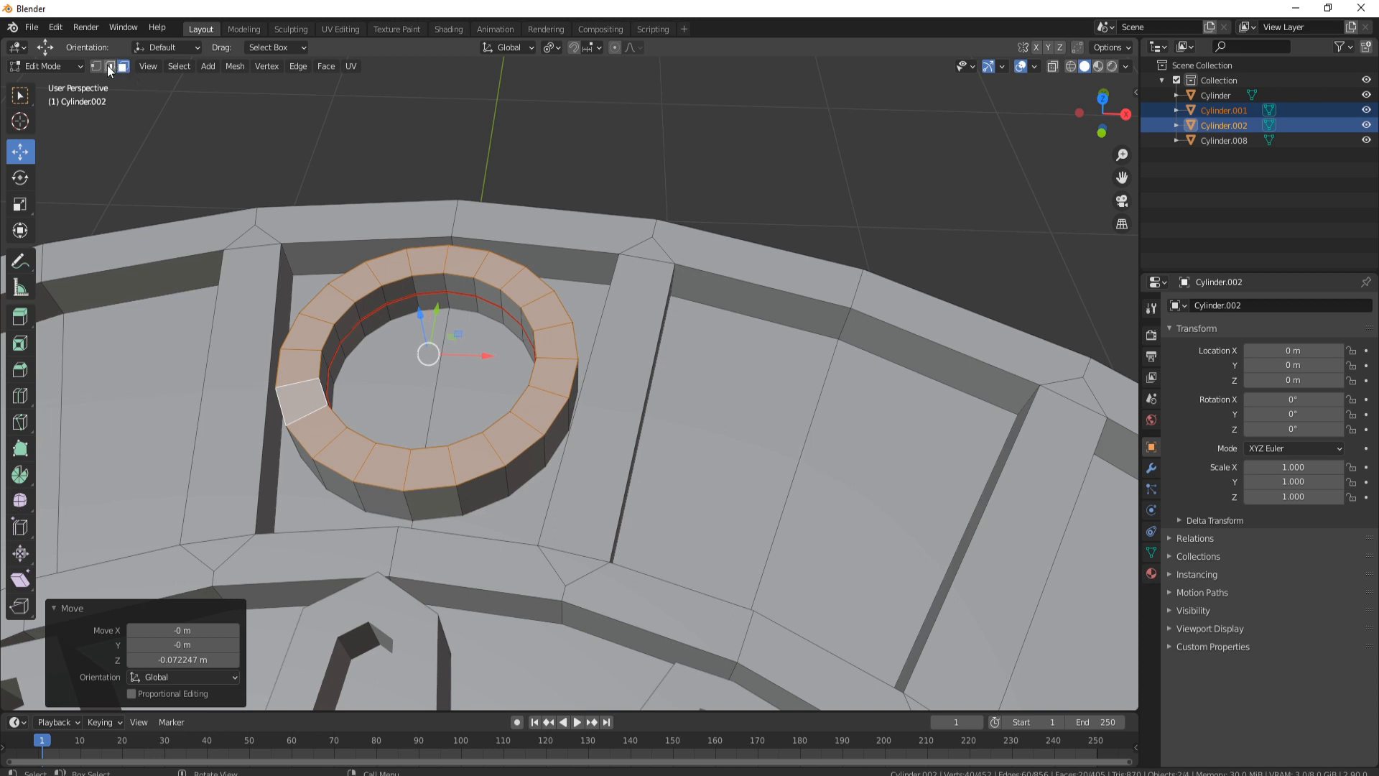
# Select the seam edge loop on the small ring's inner wall and fill it with faces.
pyautogui.click(109, 66)
pyautogui.click(424, 293)
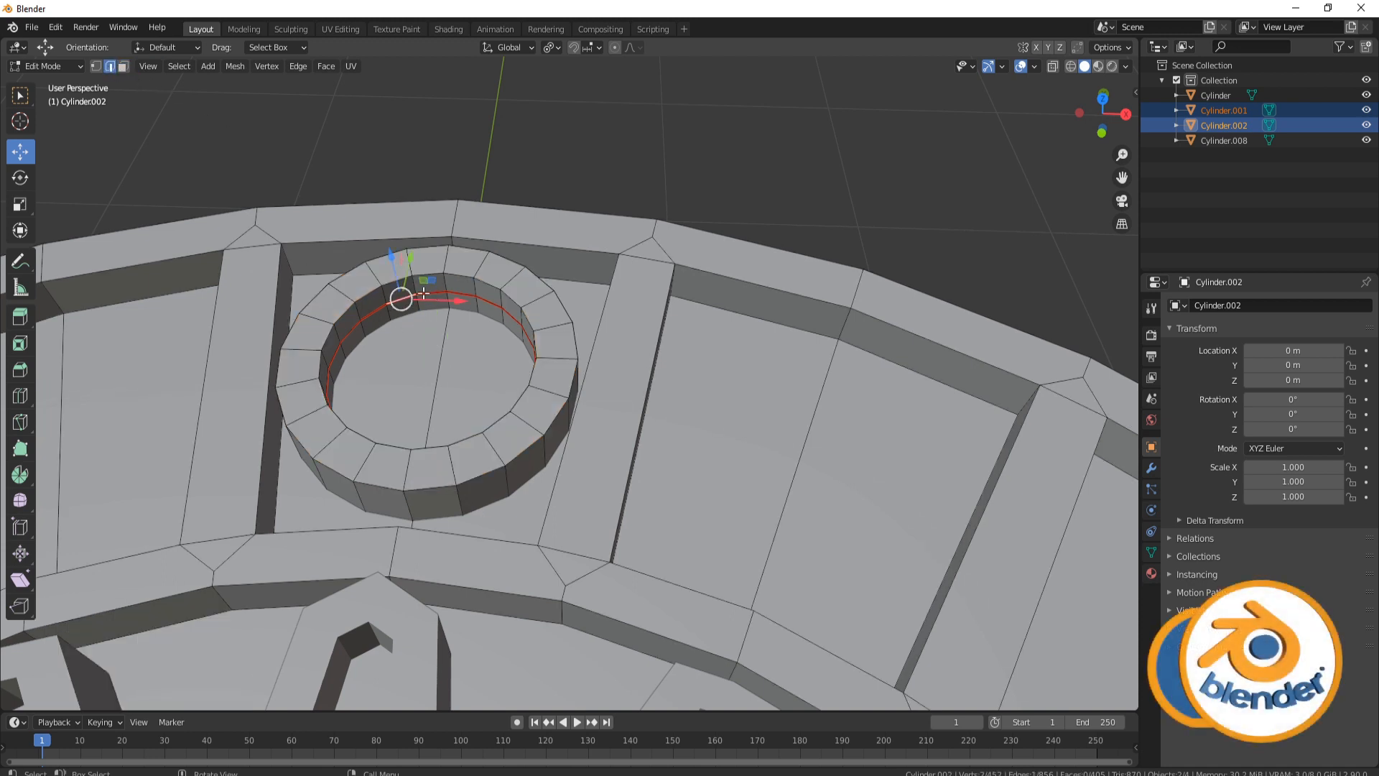
pyautogui.keyDown('alt'); pyautogui.click(402, 298); pyautogui.keyUp('alt')
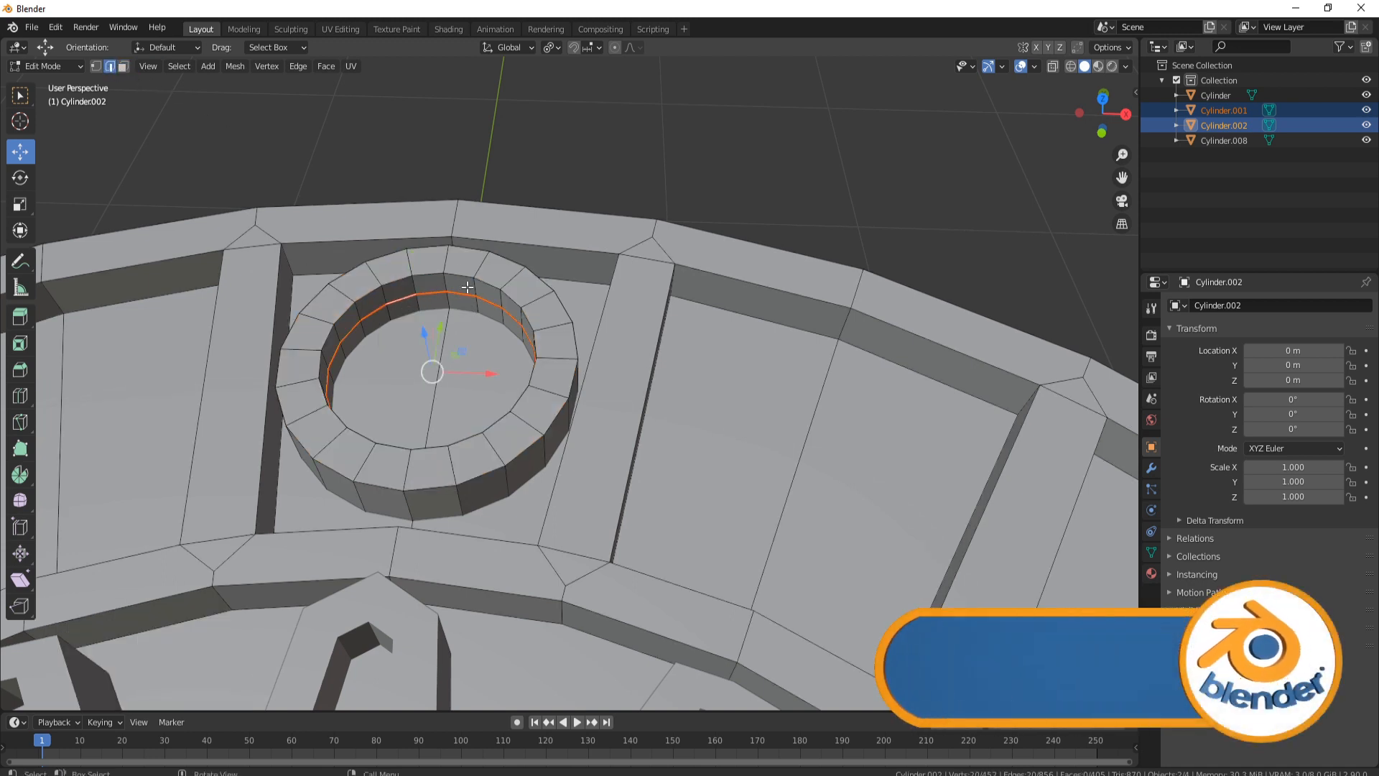
pyautogui.hotkey('alt', 'f')
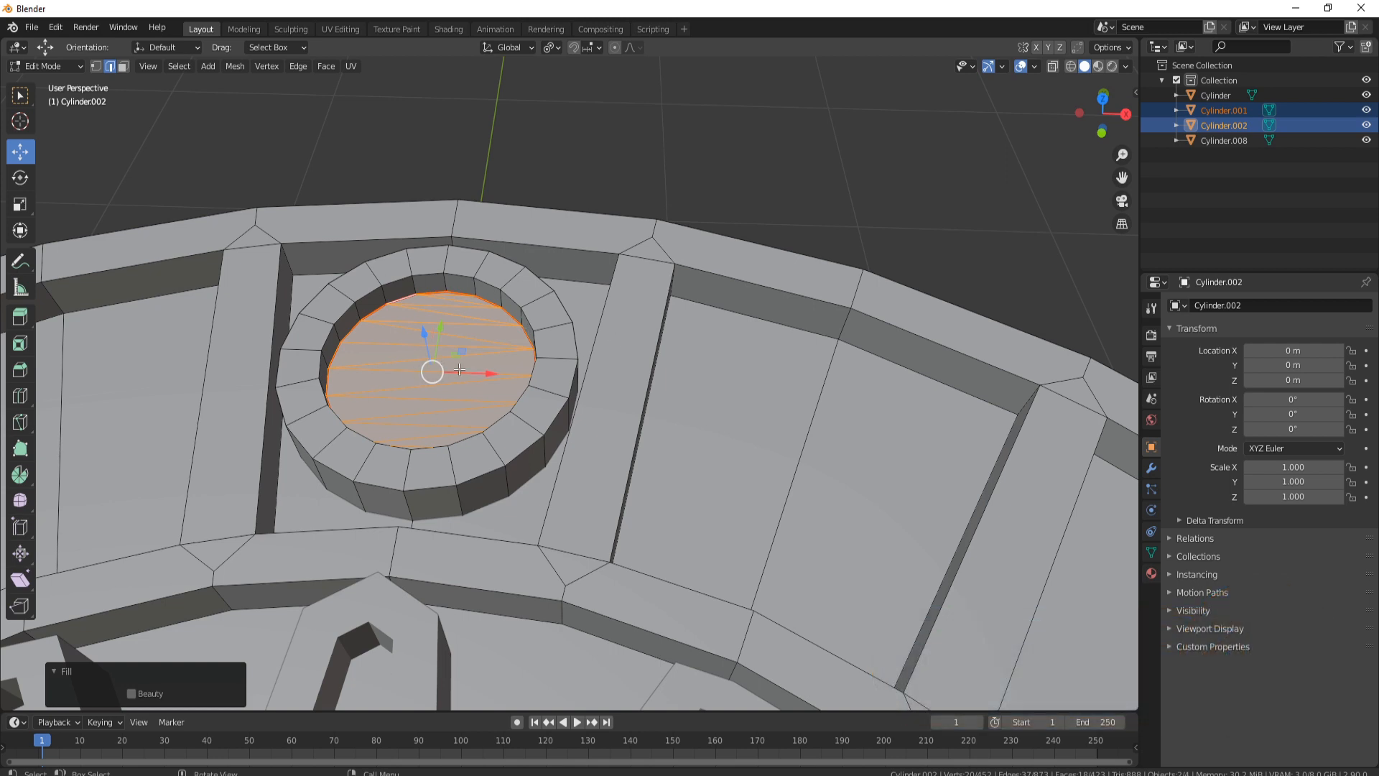
pyautogui.moveTo(511, 373); pyautogui.dragTo(542, 402, button='middle')
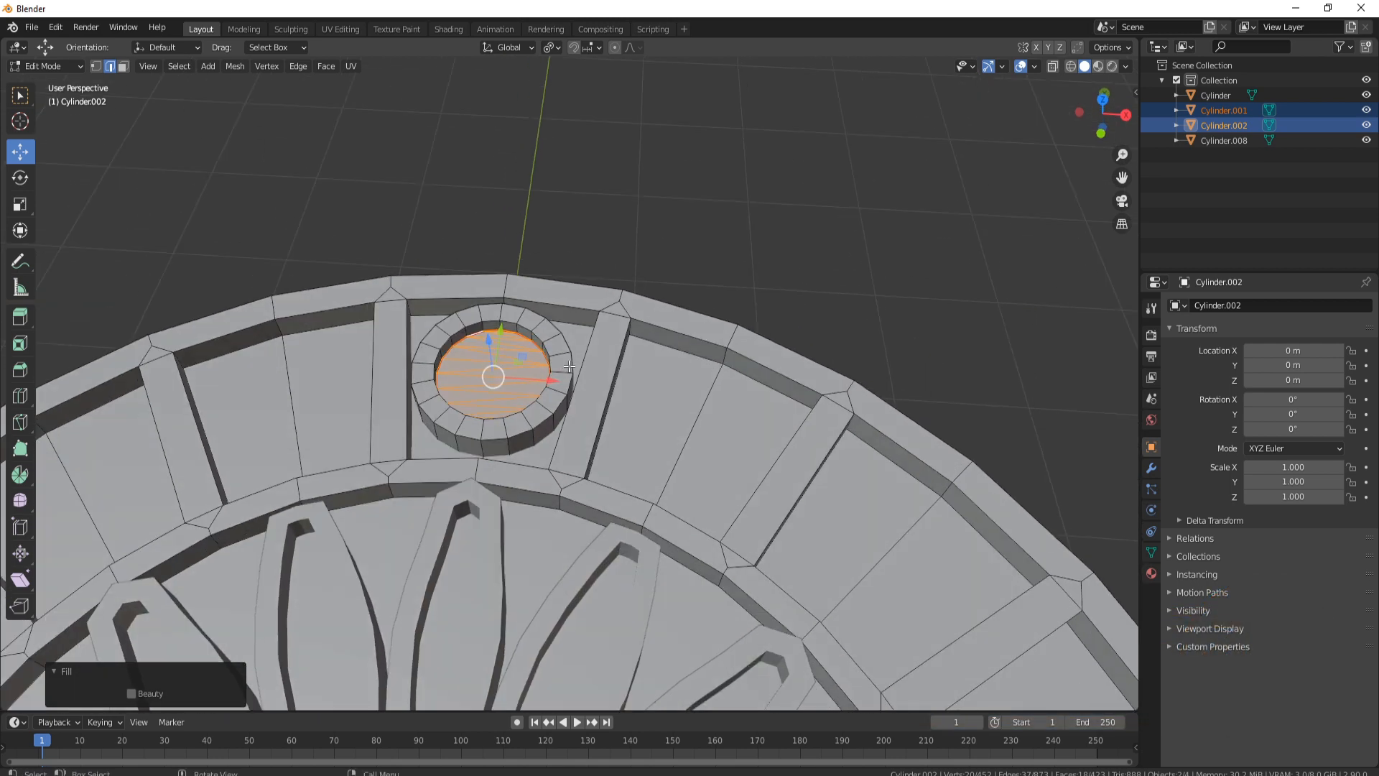
# In Object Mode, duplicate the small ring in place and rotate the copy 22.5° about Z in top view.
pyautogui.press('Tab')
pyautogui.scroll(2, 541, 408)
pyautogui.click(571, 392)
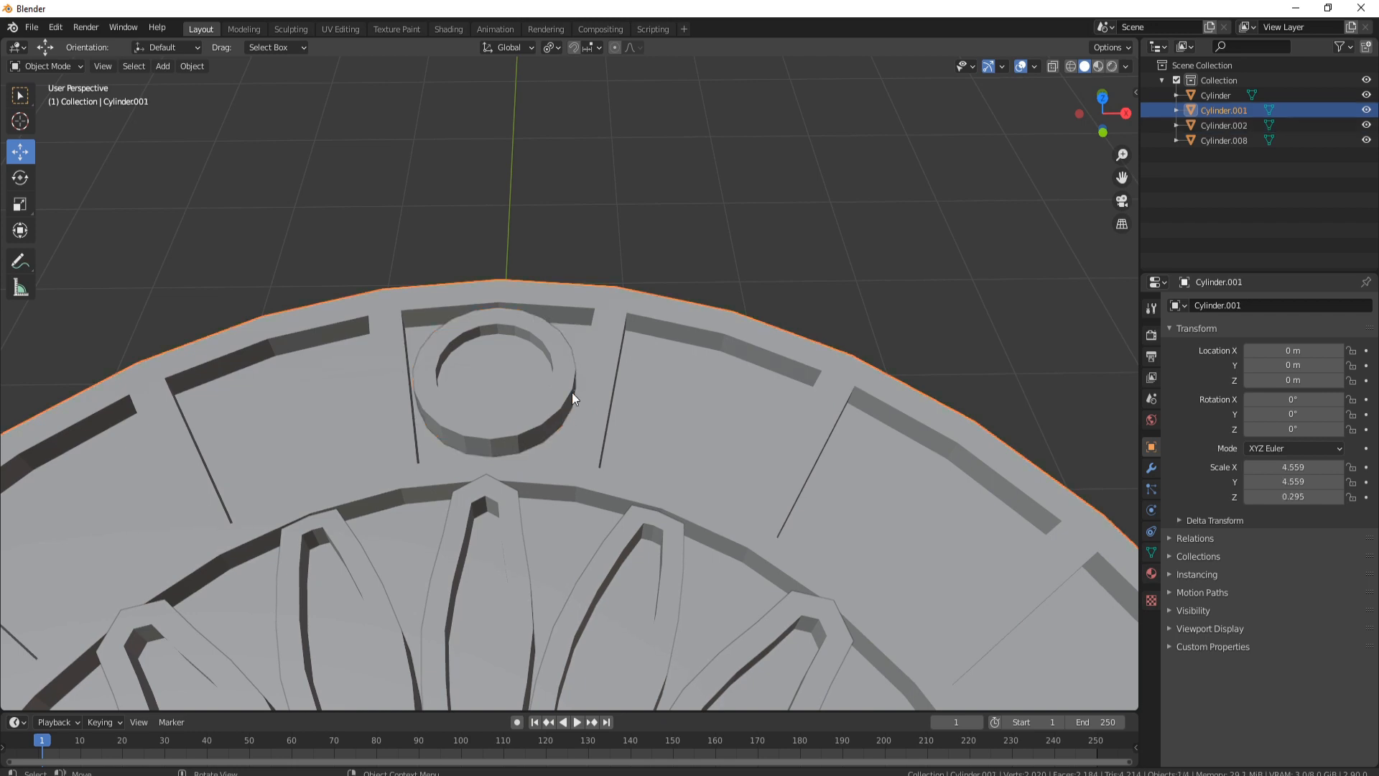
pyautogui.click(536, 408)
pyautogui.moveTo(583, 355); pyautogui.dragTo(541, 473, button='middle')
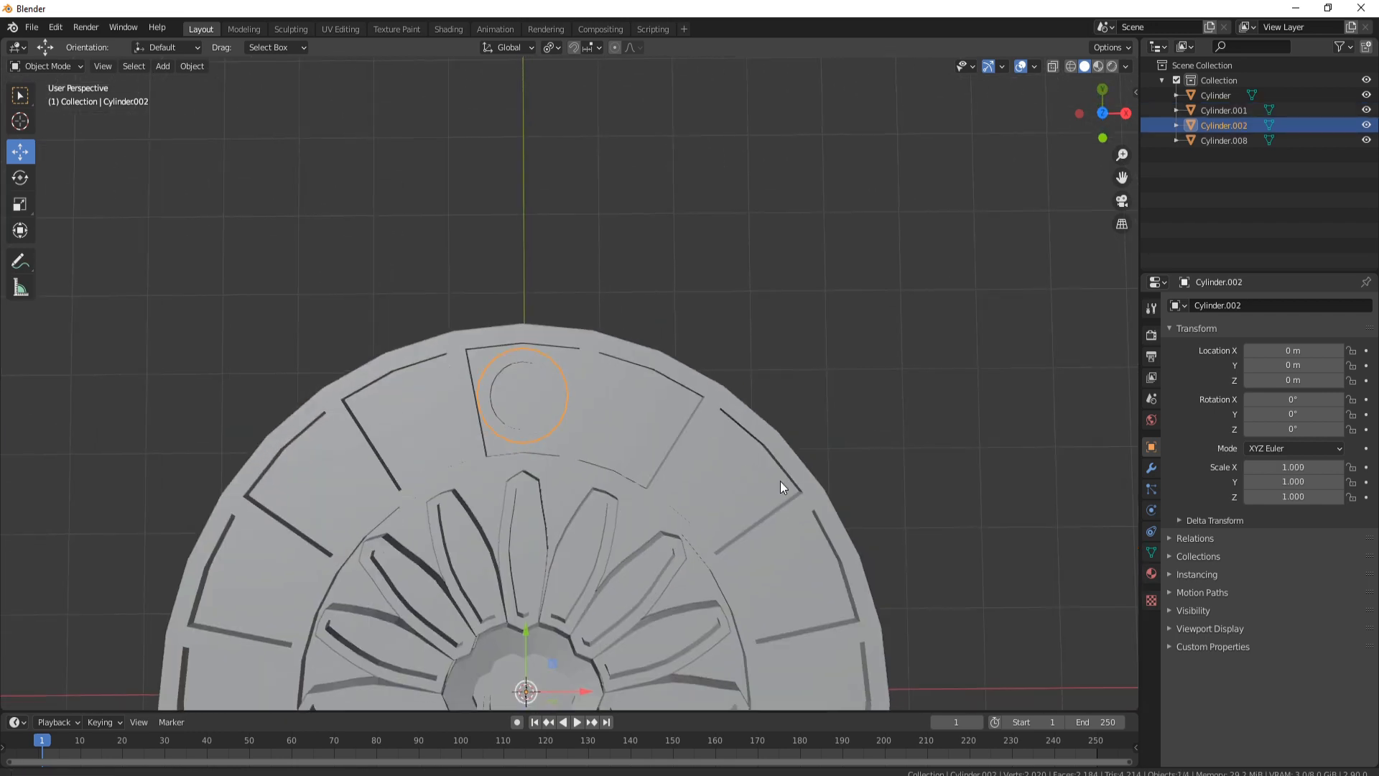
pyautogui.moveTo(780, 482); pyautogui.dragTo(721, 348, button='middle')
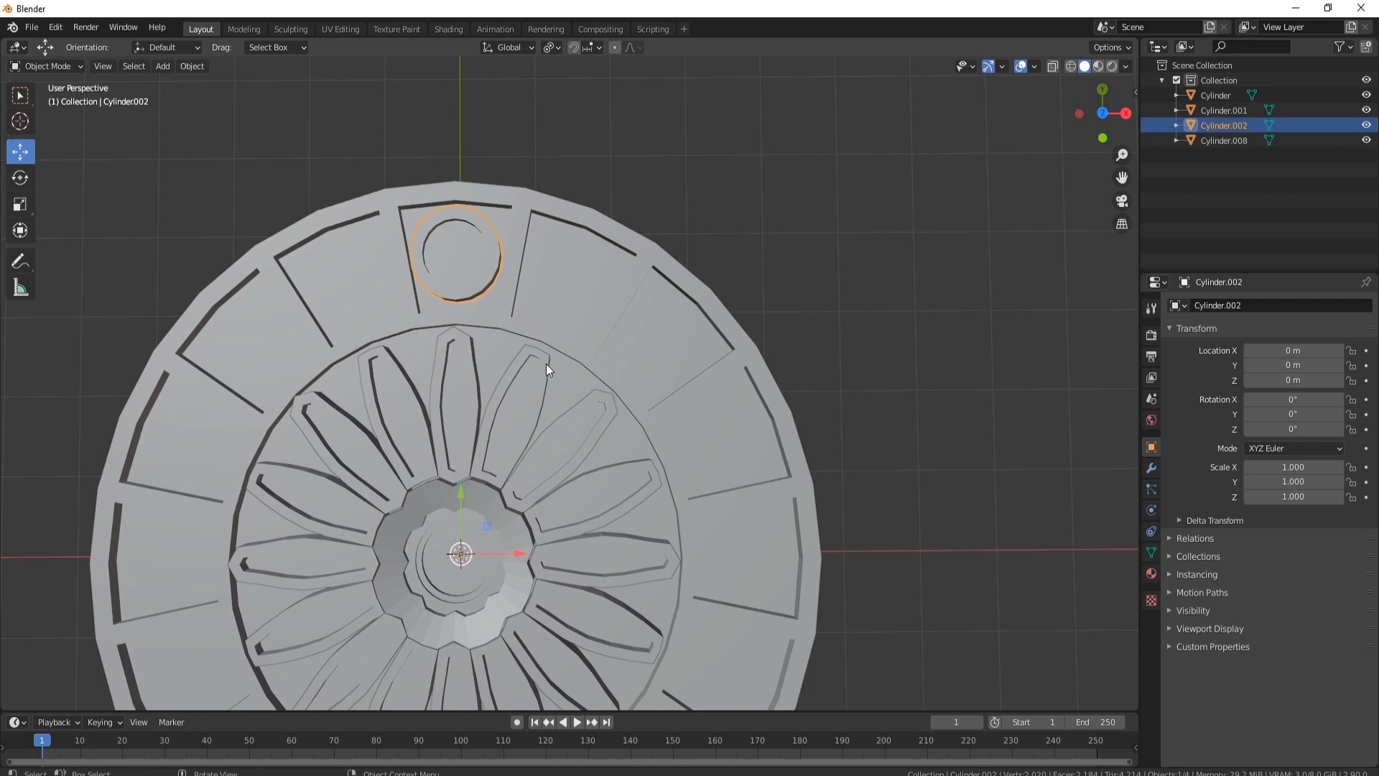
pyautogui.press('KP_7')
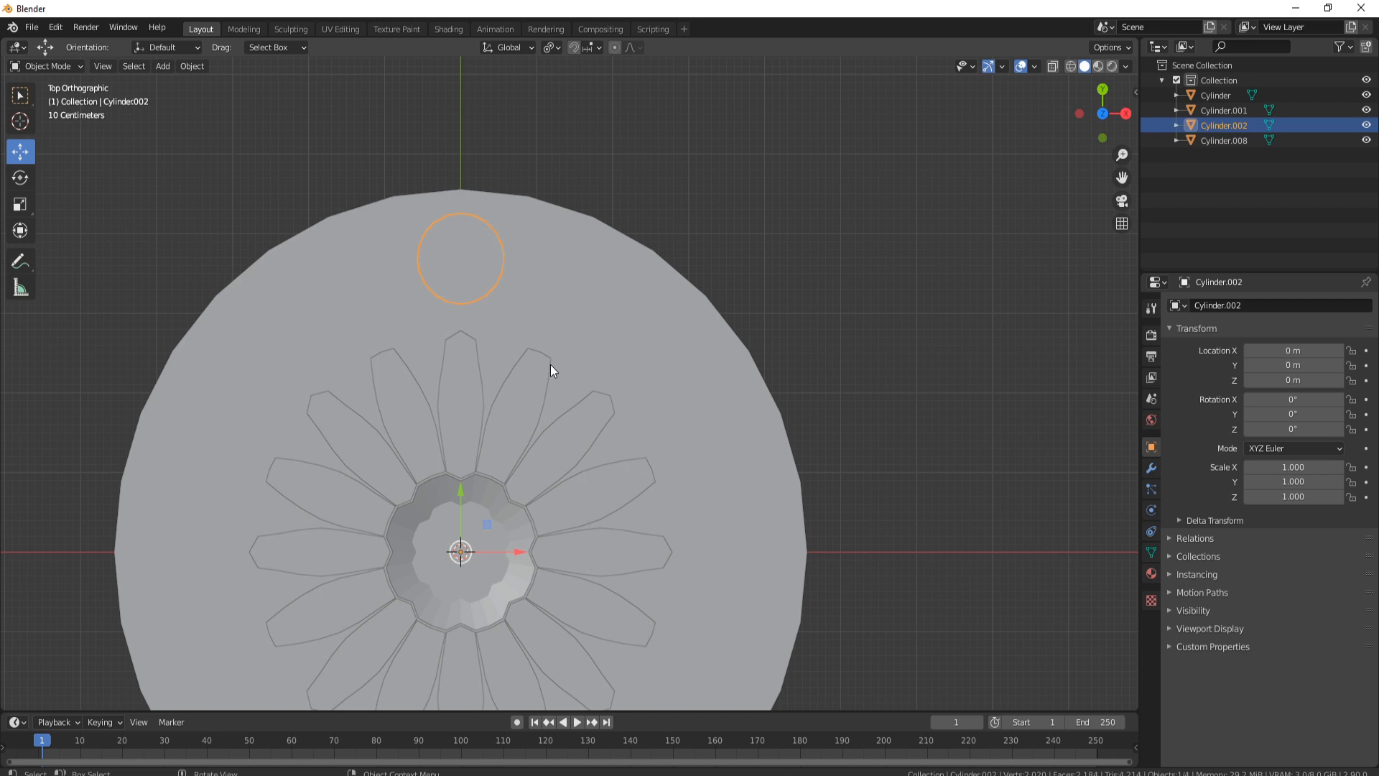
pyautogui.hotkey('shift', 'd')
pyautogui.rightClick(550, 364)
pyautogui.press('r')
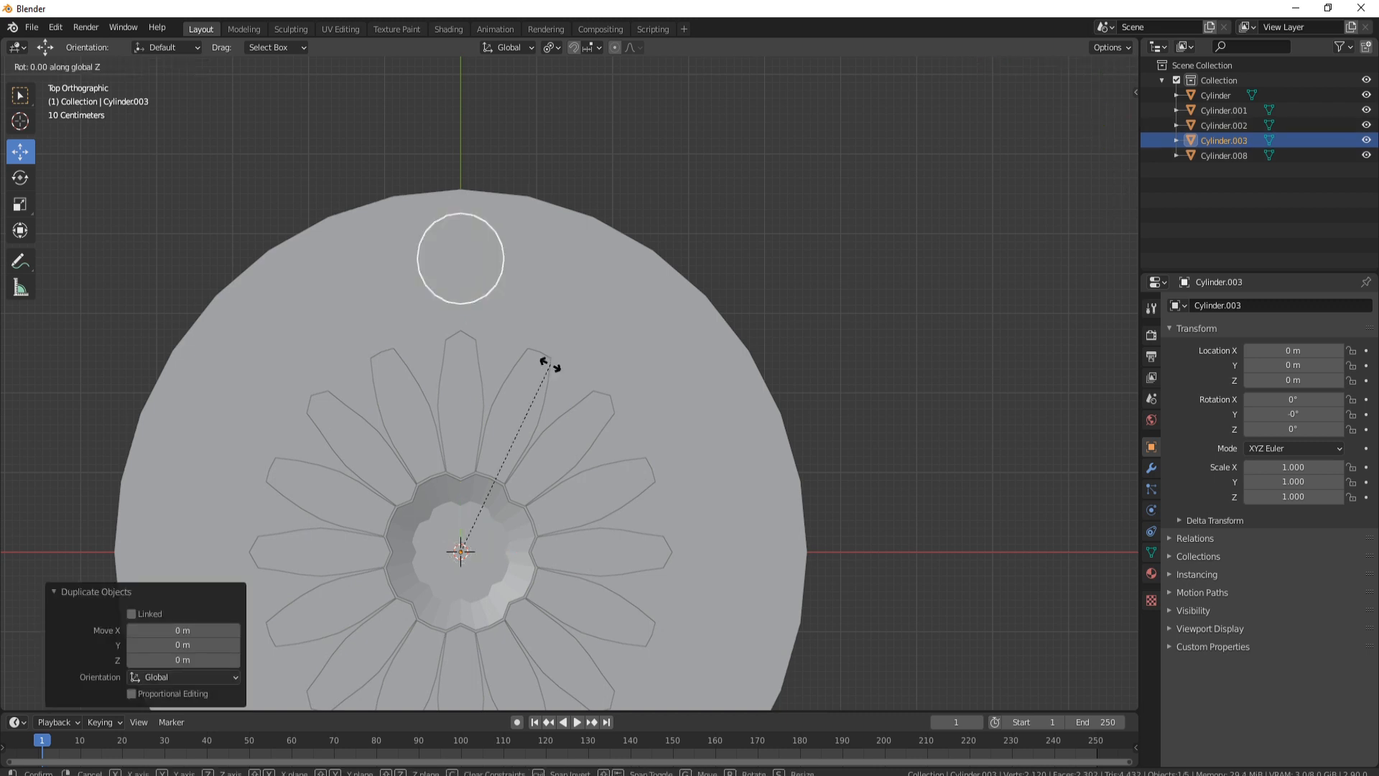
pyautogui.write('22.5')
pyautogui.press('Return')
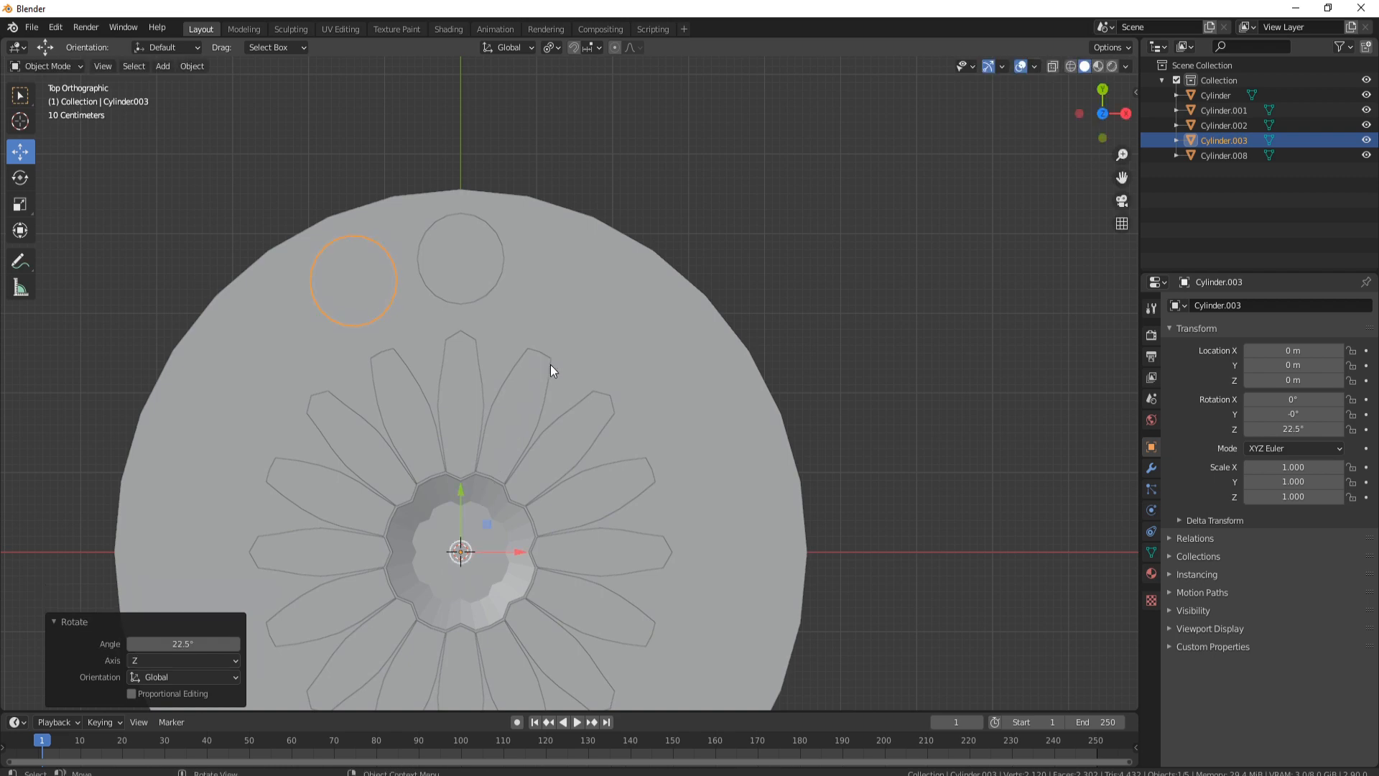
# Select both small rings, duplicate them in place and rotate the copies 45° about Z in top view.
pyautogui.moveTo(537, 337); pyautogui.dragTo(363, 238, button='middle')
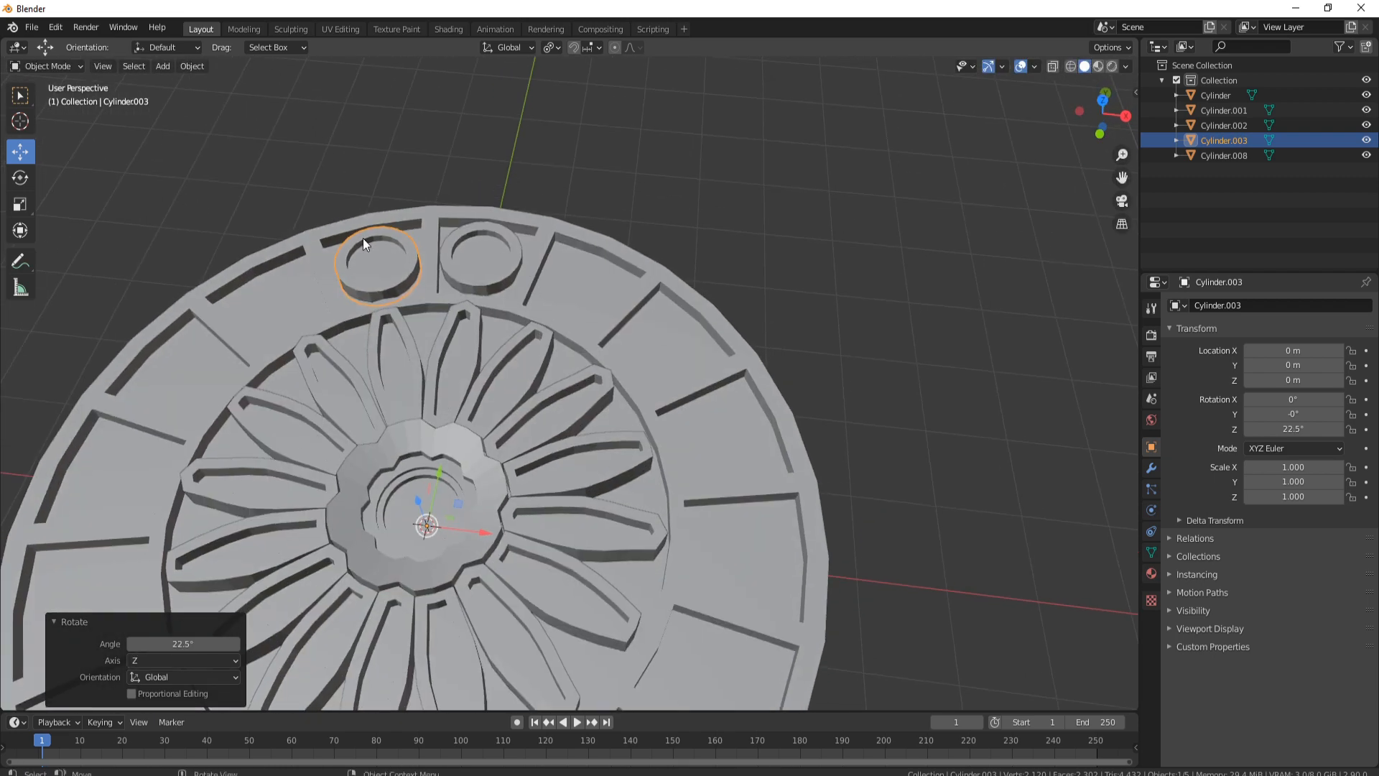
pyautogui.keyDown('shift'); pyautogui.click(485, 276); pyautogui.keyUp('shift')
pyautogui.press('KP_7')
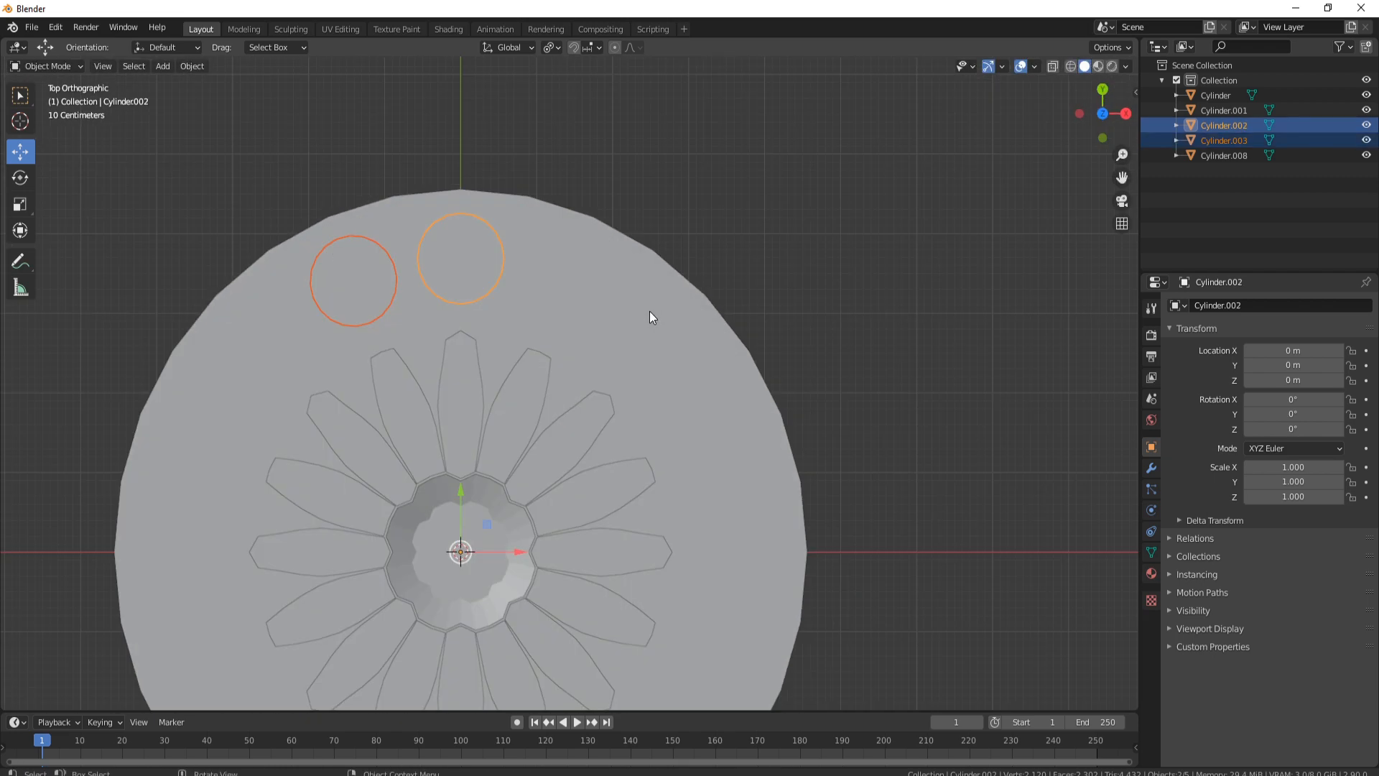
pyautogui.hotkey('shift', 'd')
pyautogui.rightClick(649, 311)
pyautogui.write('r')
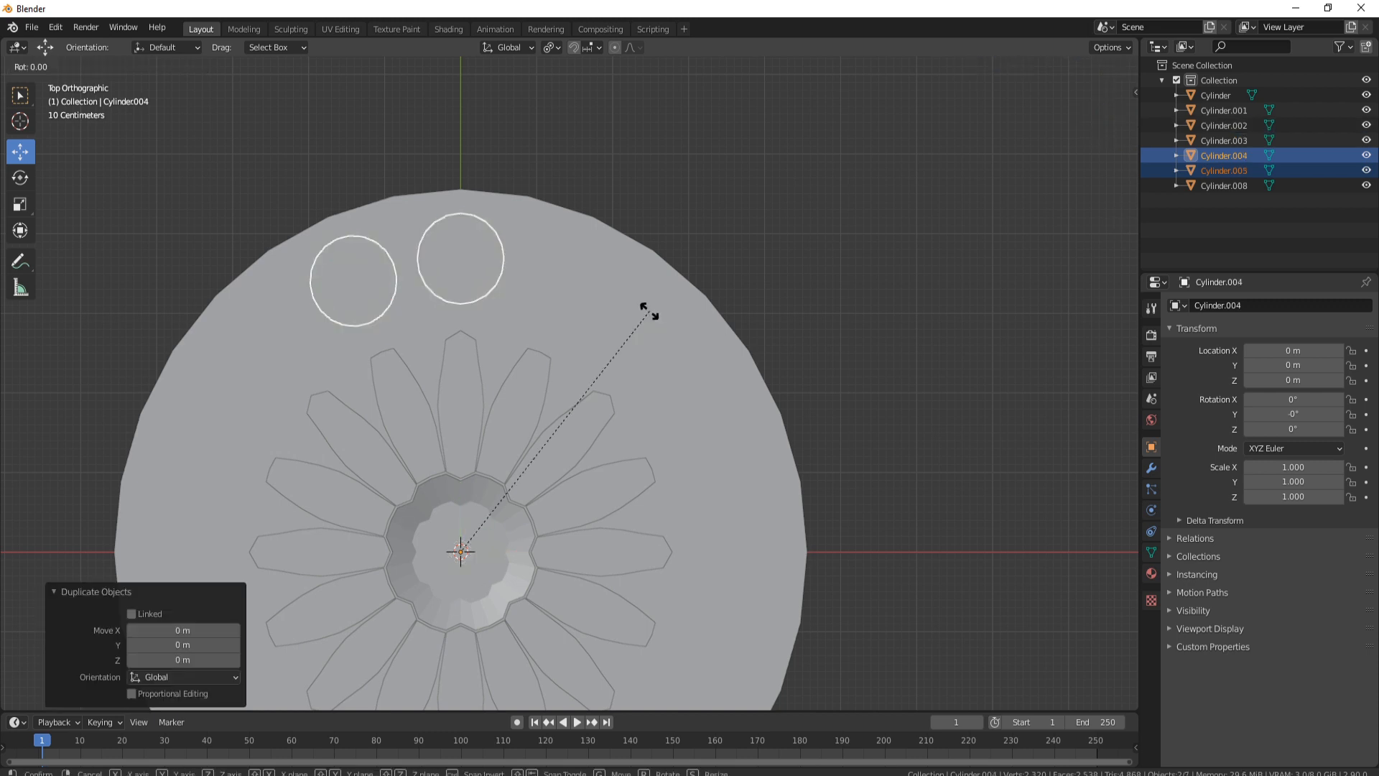
pyautogui.write('45')
pyautogui.press('Return')
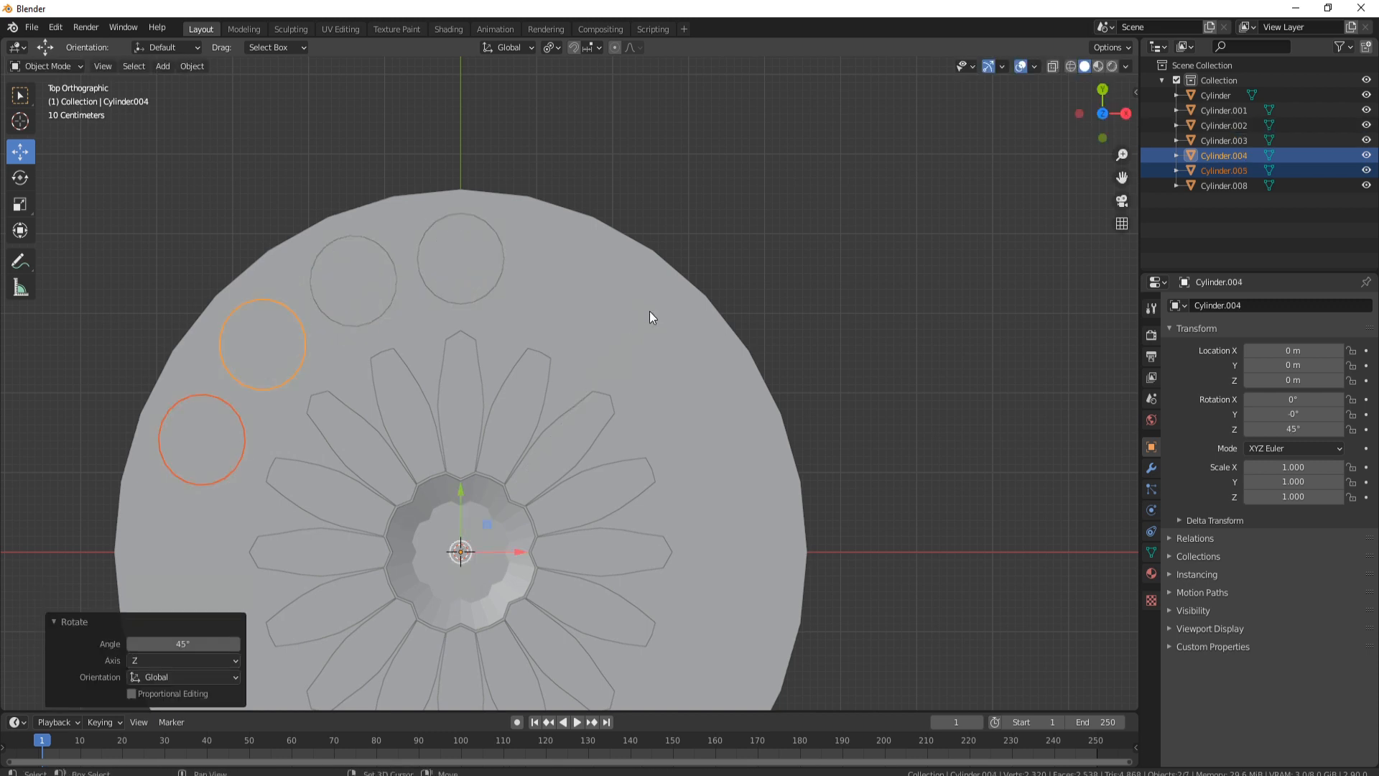
# Duplicate the newest ring pair three times in succession, rotating each copy a further 45° about Z, up to the 180° position.
pyautogui.hotkey('shift', 'd')
pyautogui.rightClick(650, 311)
pyautogui.write('r45')
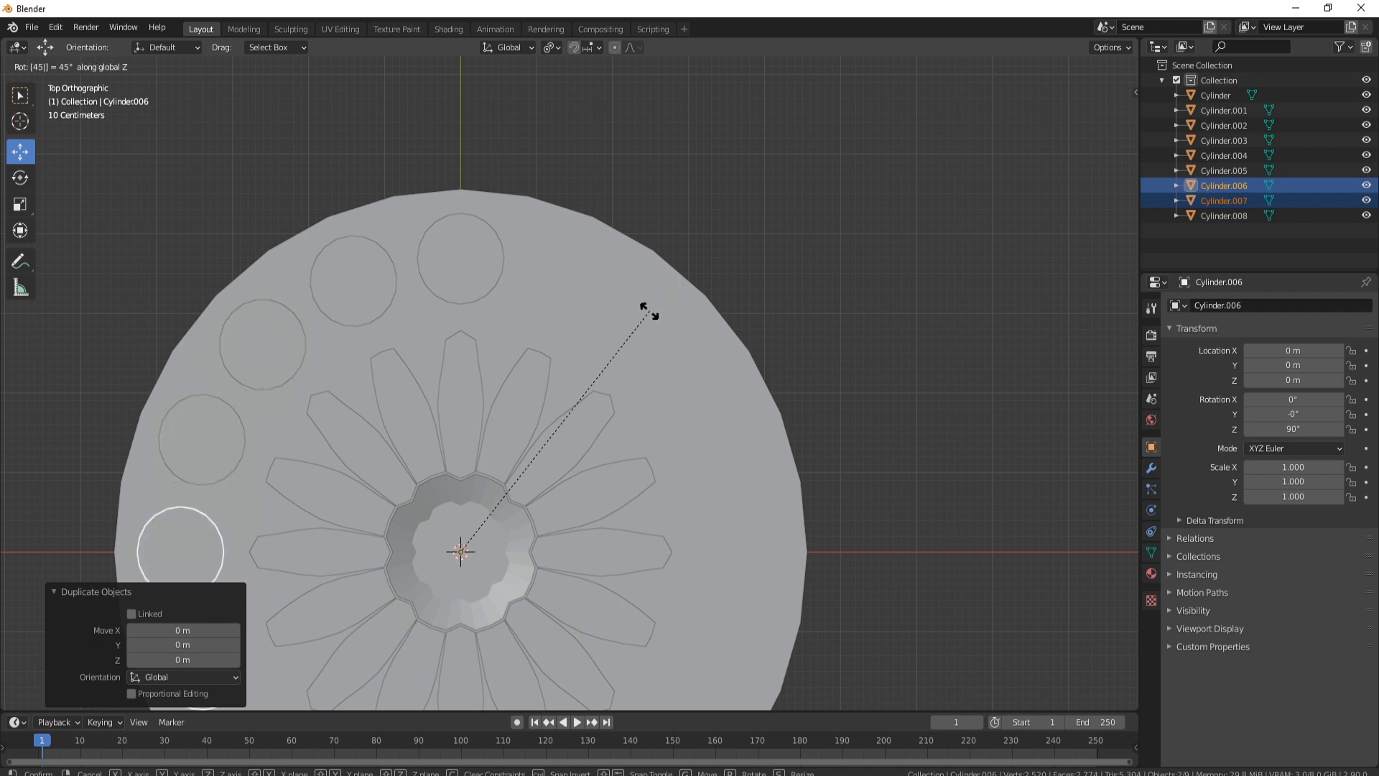
pyautogui.press('Return')
pyautogui.hotkey('shift', 'd')
pyautogui.rightClick(649, 311)
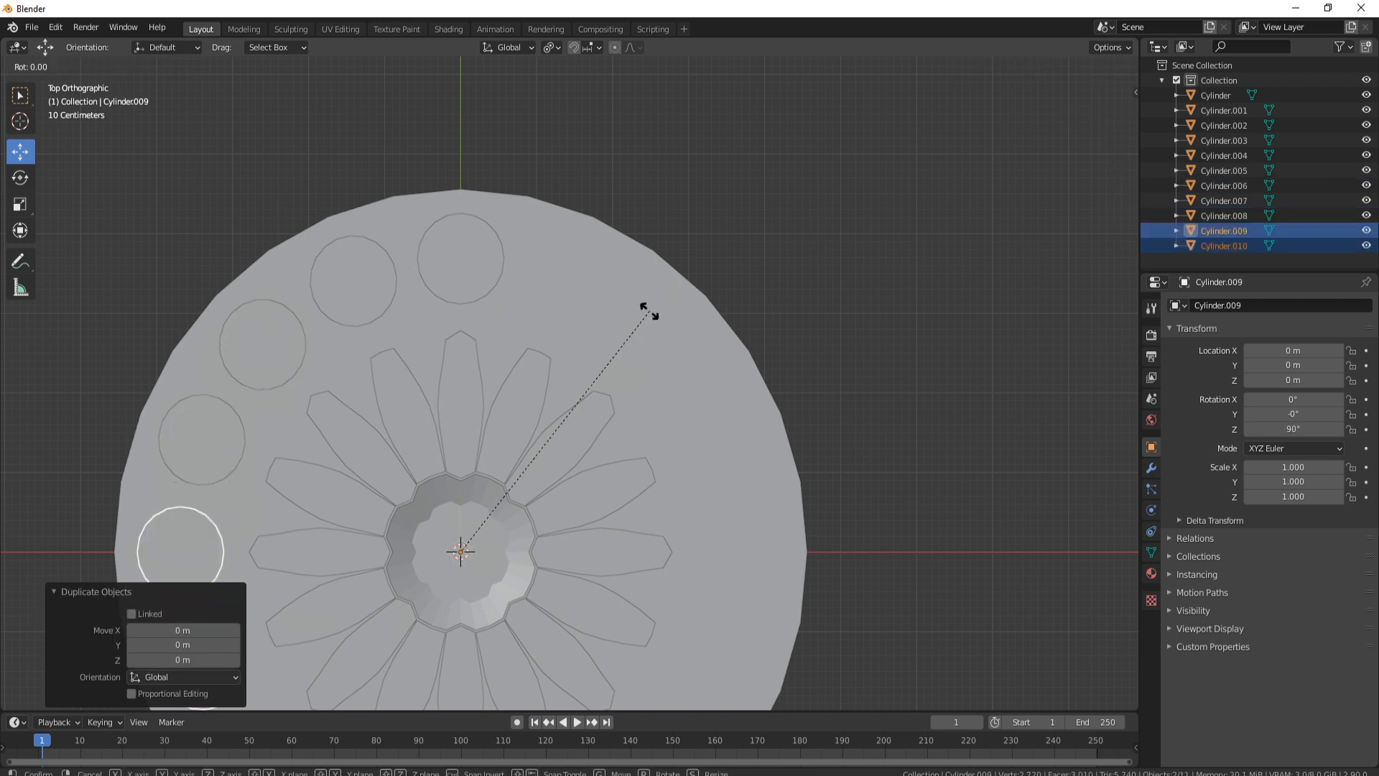
pyautogui.write('r45')
pyautogui.press('Return')
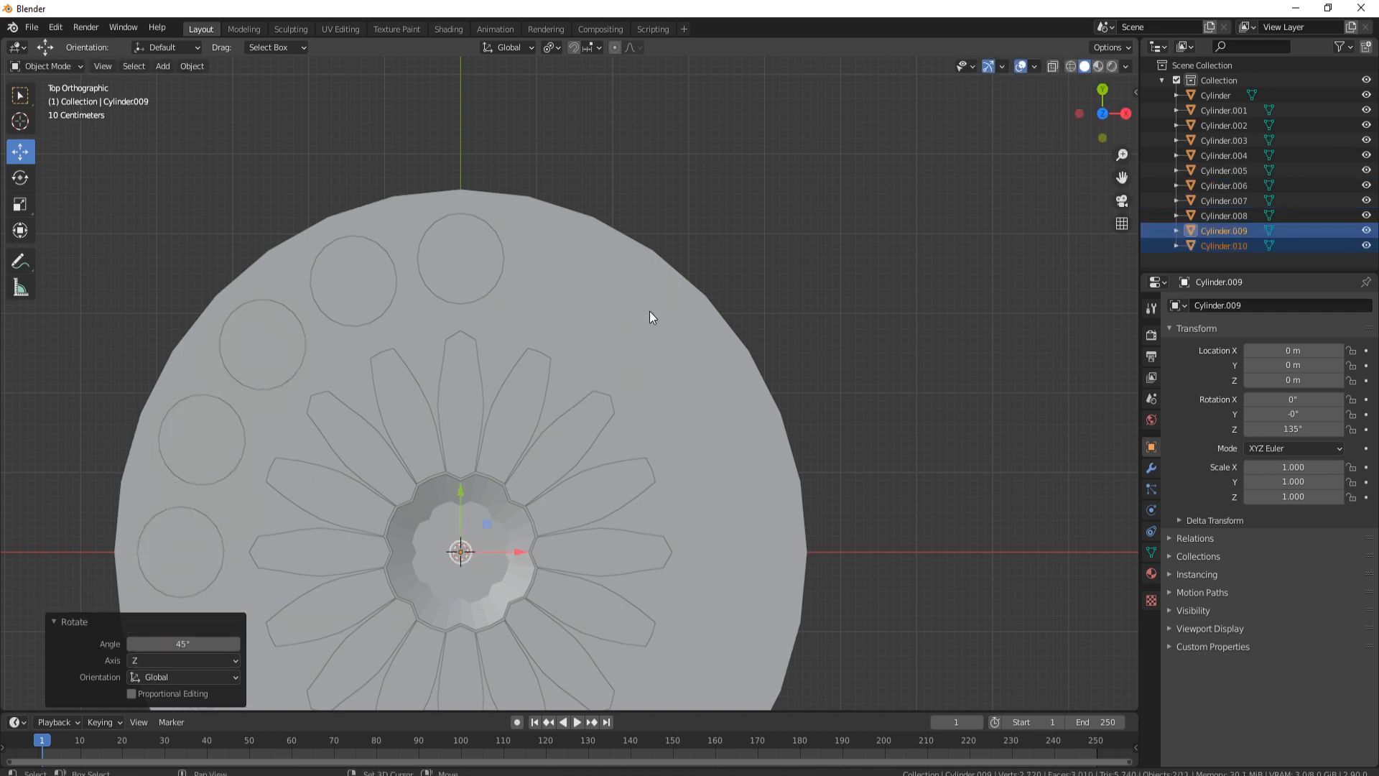
pyautogui.hotkey('shift', 'd')
pyautogui.rightClick(649, 312)
pyautogui.write('r45')
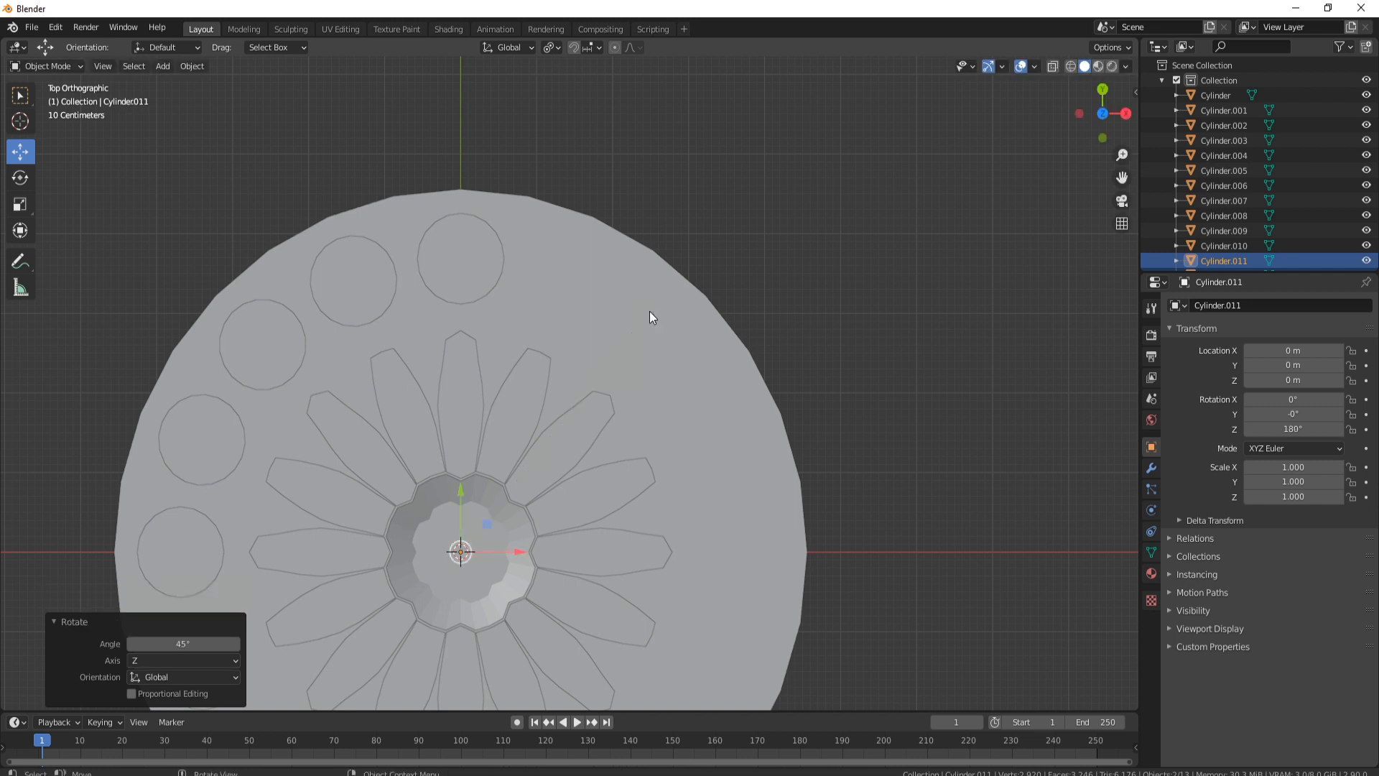
pyautogui.press('Return')
# Continue with three more duplicates of the latest ring pair, each rotated another 45° about Z, to complete the circle of rings.
pyautogui.hotkey('shift', 'd')
pyautogui.rightClick(649, 312)
pyautogui.write('r')
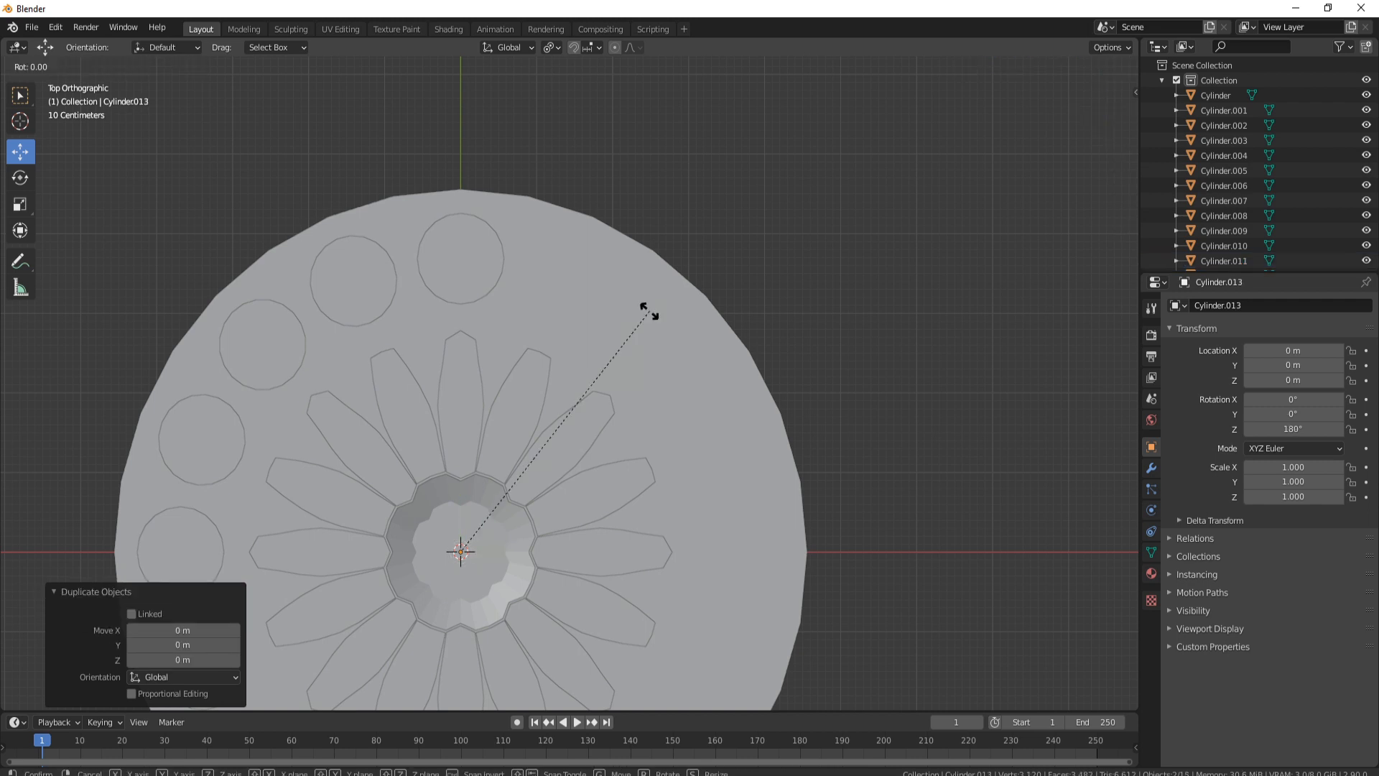
pyautogui.write('45')
pyautogui.press('Return')
pyautogui.hotkey('shift', 'd')
pyautogui.rightClick(649, 312)
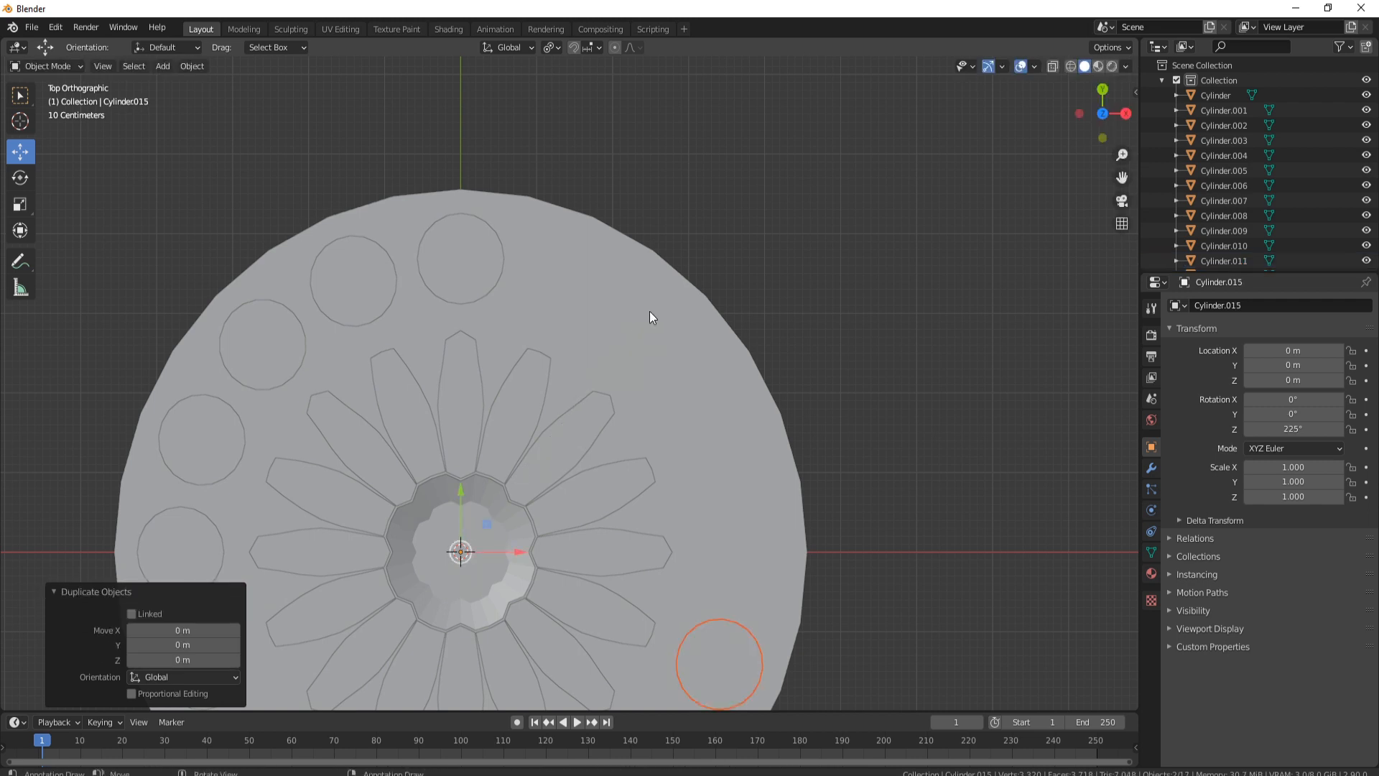
pyautogui.write('r45')
pyautogui.press('Return')
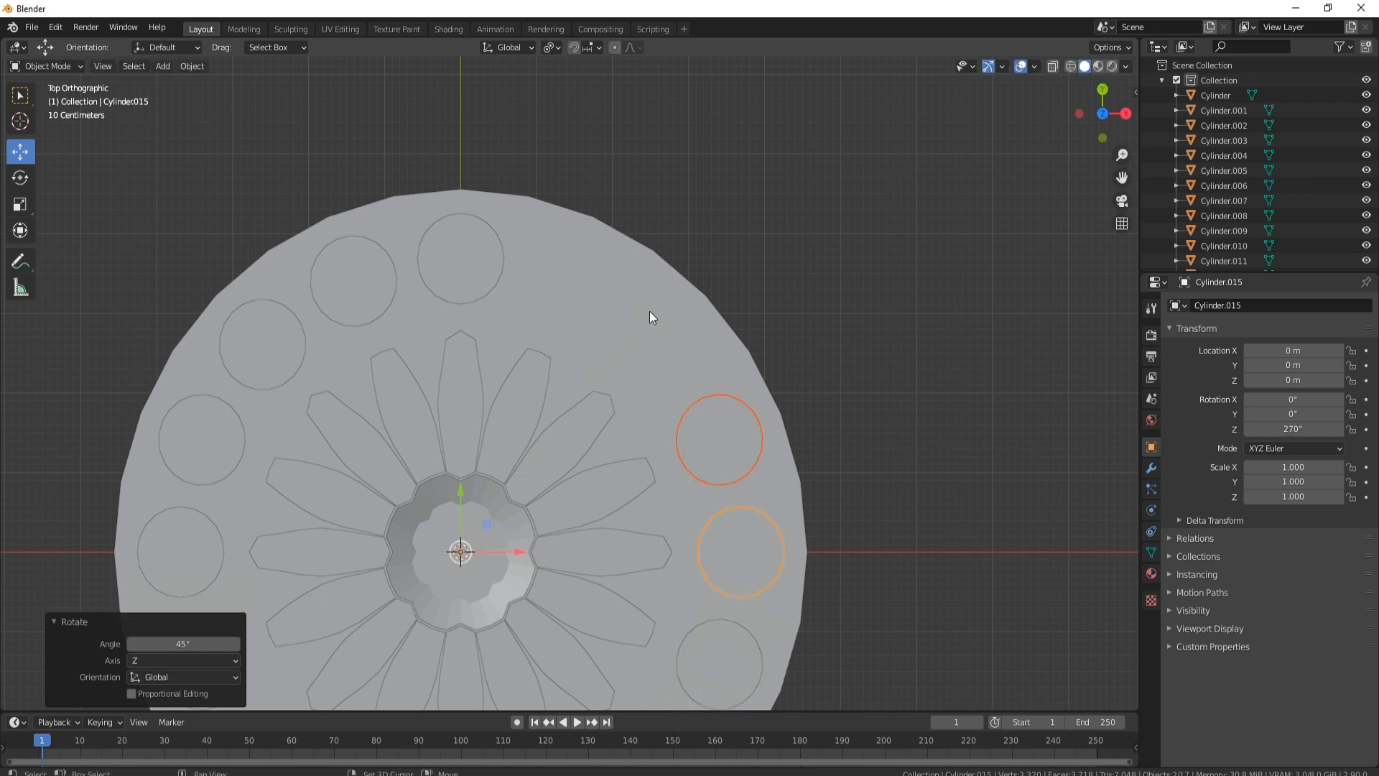
pyautogui.hotkey('shift', 'd')
pyautogui.rightClick(649, 312)
pyautogui.write('r45')
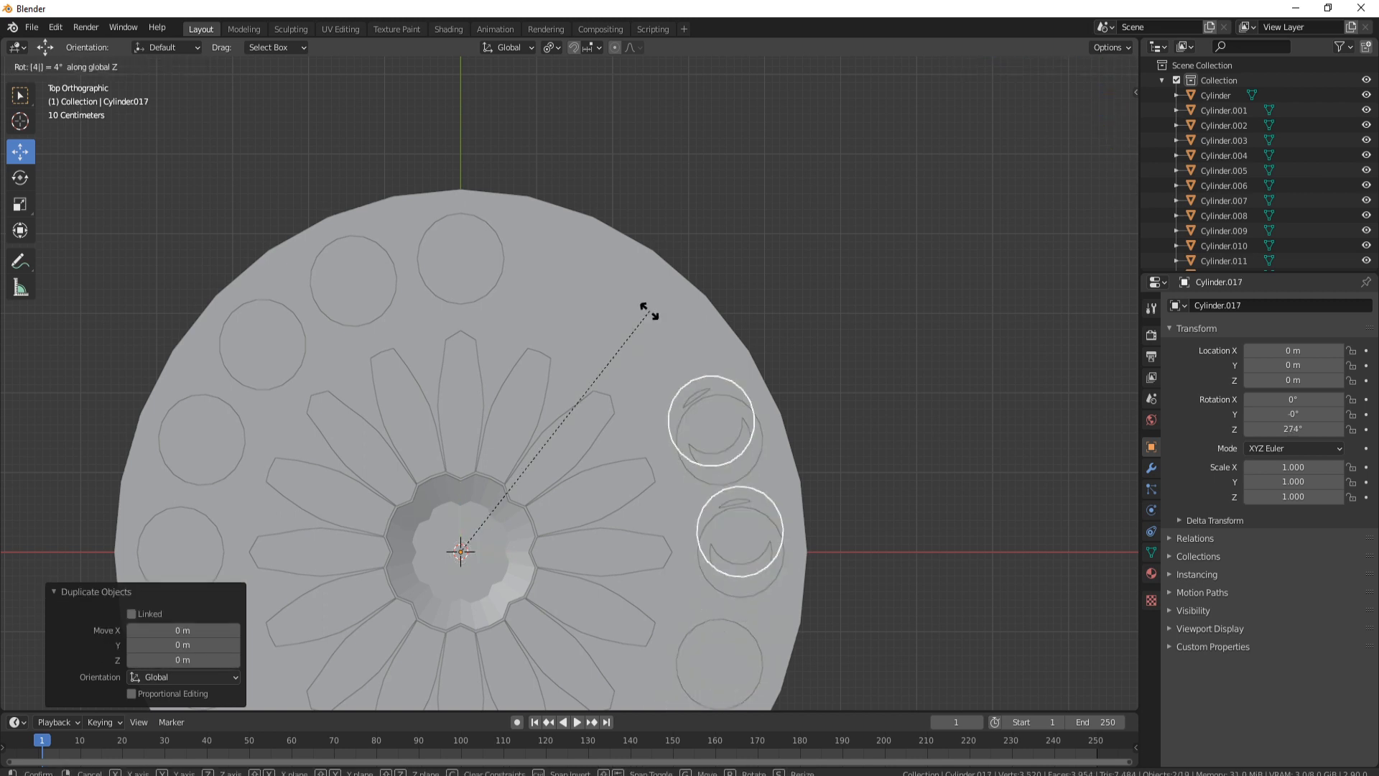
pyautogui.press('Return')
# Select all sixteen small rings between the spokes of the outer ring.
pyautogui.moveTo(550, 313); pyautogui.dragTo(530, 261, button='middle')
pyautogui.keyDown('shift'); pyautogui.click(530, 261); pyautogui.keyUp('shift')
pyautogui.keyDown('shift'); pyautogui.click(446, 230); pyautogui.keyUp('shift')
pyautogui.keyDown('shift'); pyautogui.click(344, 241); pyautogui.keyUp('shift')
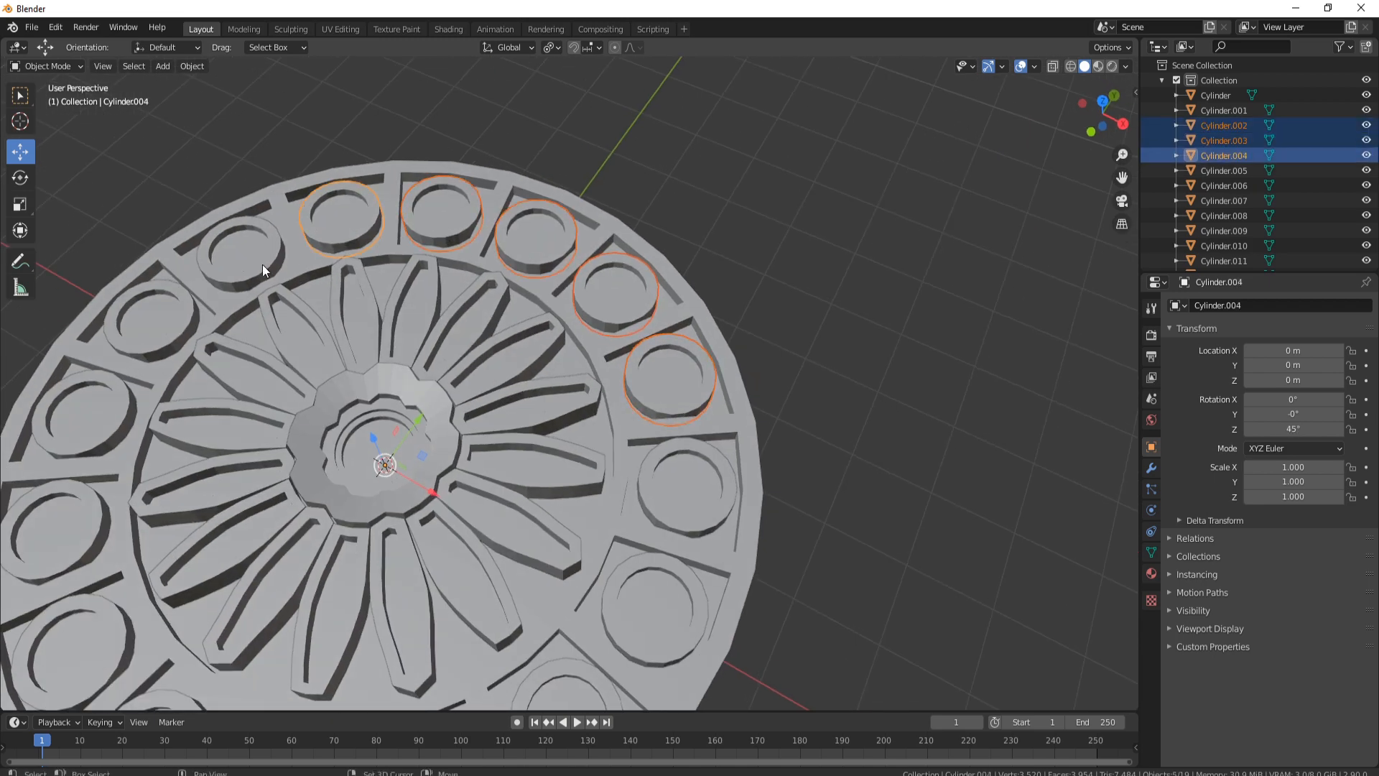
pyautogui.keyDown('shift'); pyautogui.click(237, 269); pyautogui.keyUp('shift')
pyautogui.keyDown('shift'); pyautogui.click(154, 337); pyautogui.keyUp('shift')
pyautogui.keyDown('shift'); pyautogui.click(106, 427); pyautogui.keyUp('shift')
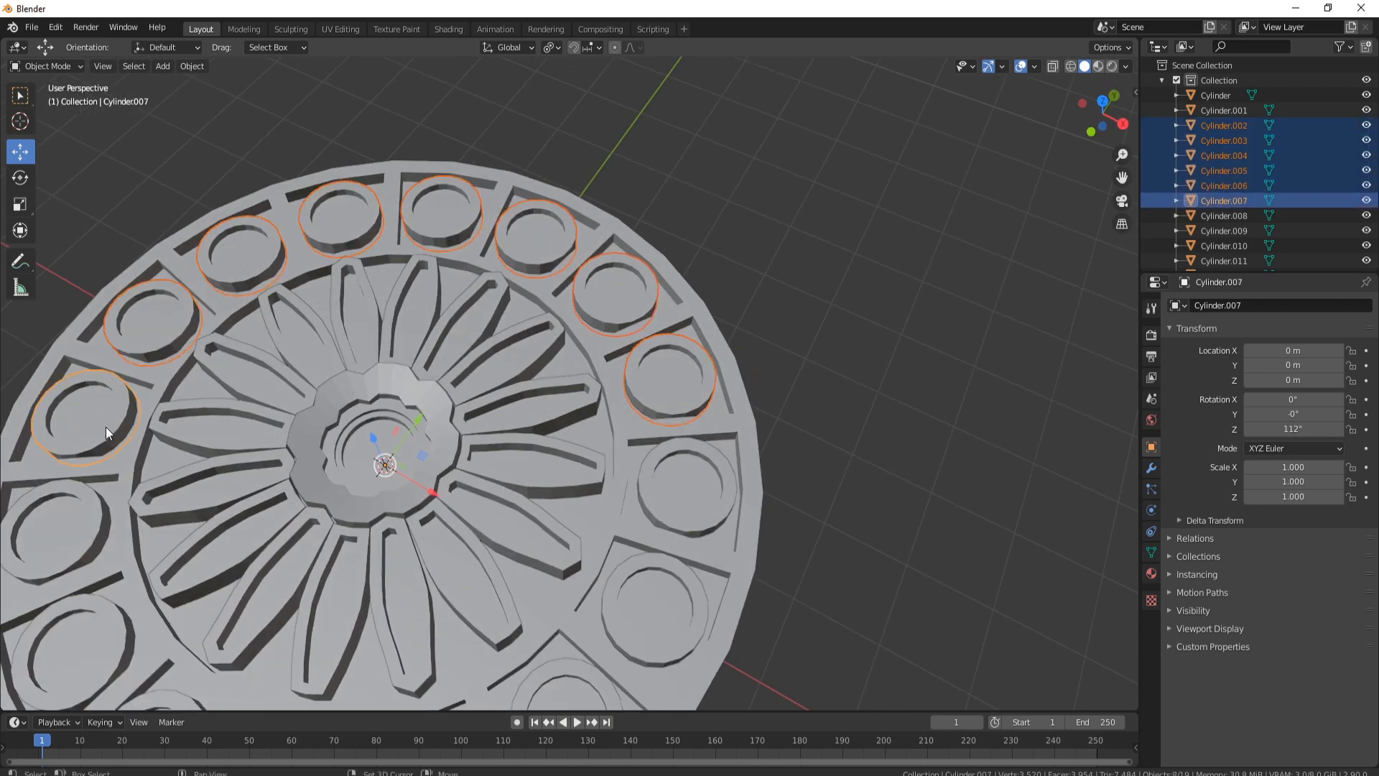
pyautogui.keyDown('shift'); pyautogui.click(76, 549); pyautogui.keyUp('shift')
pyautogui.moveTo(76, 548); pyautogui.dragTo(124, 505, button='middle')
pyautogui.keyDown('shift'); pyautogui.click(124, 506); pyautogui.keyUp('shift')
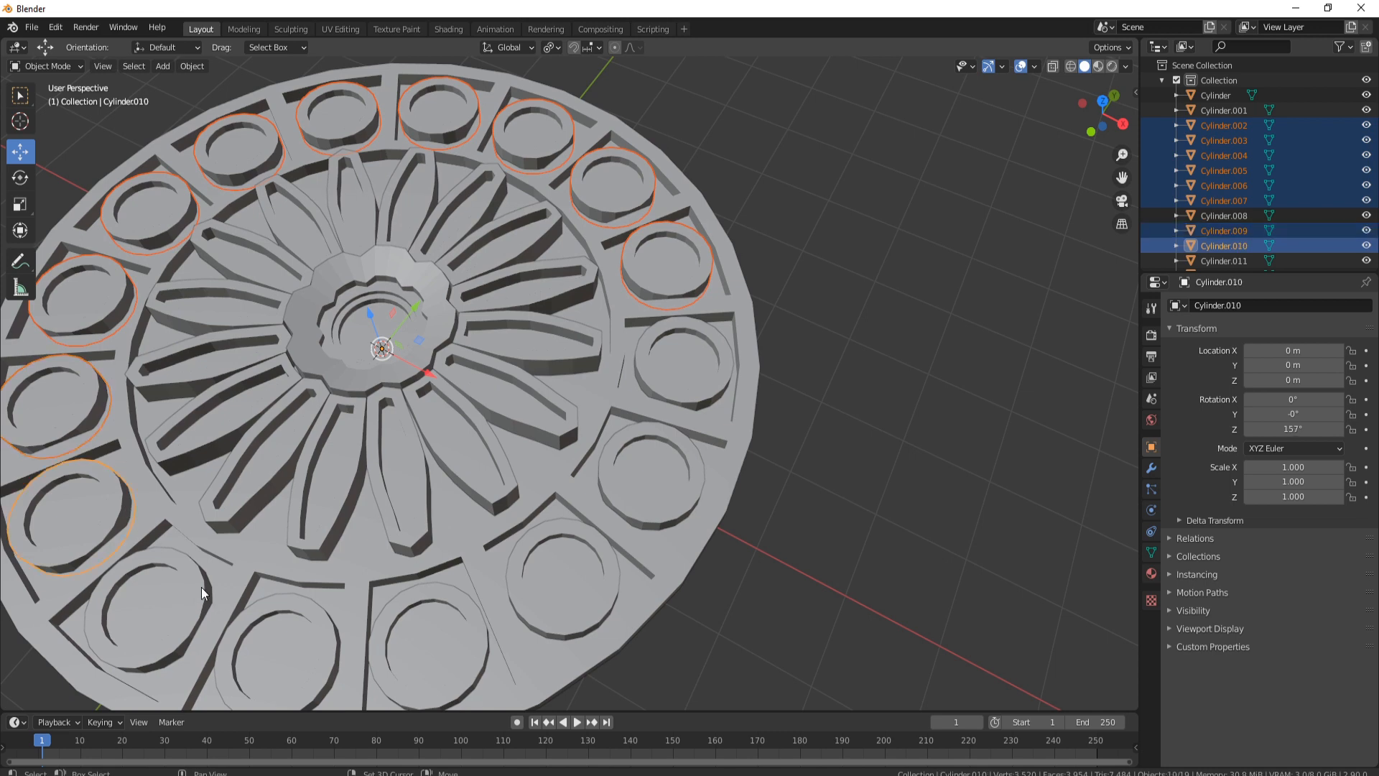
pyautogui.keyDown('shift'); pyautogui.click(201, 587); pyautogui.keyUp('shift')
pyautogui.keyDown('shift'); pyautogui.click(306, 612); pyautogui.keyUp('shift')
pyautogui.keyDown('shift'); pyautogui.click(468, 597); pyautogui.keyUp('shift')
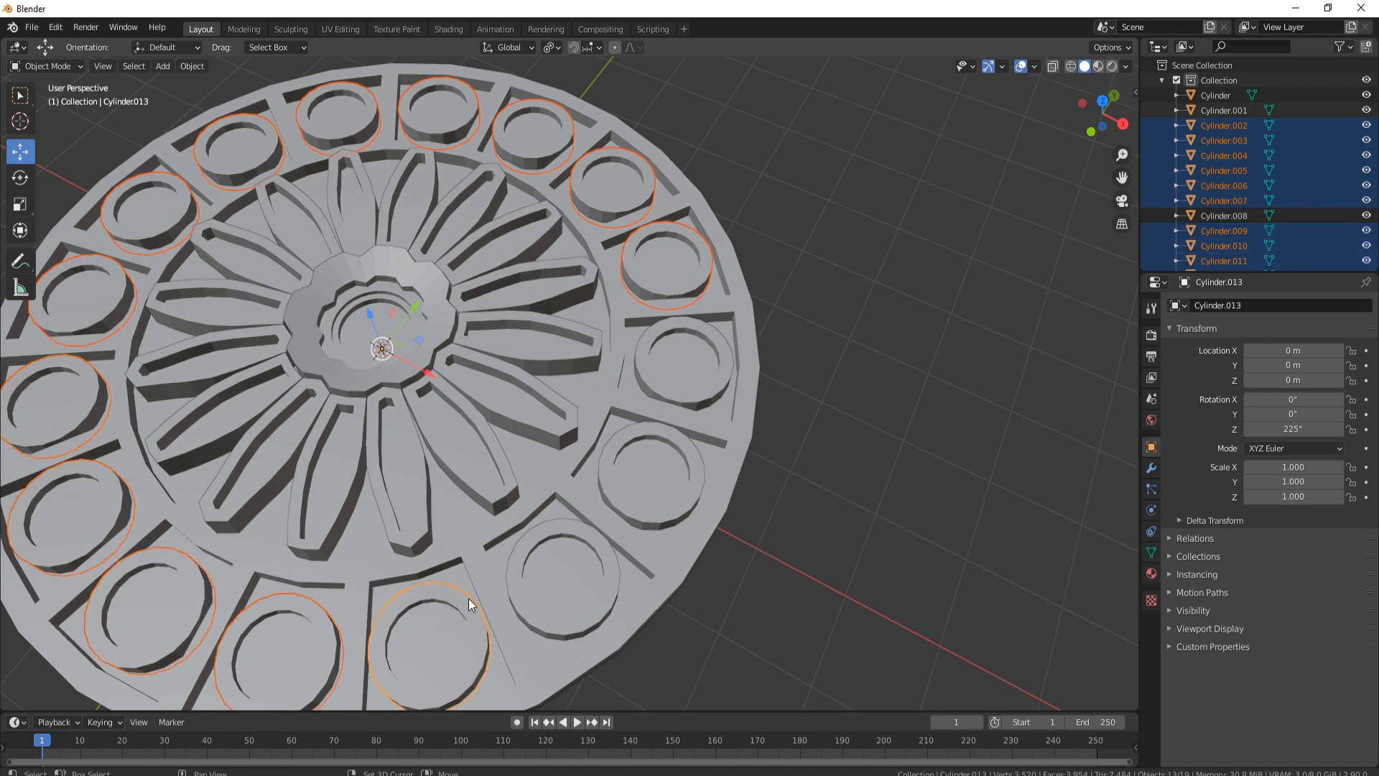
pyautogui.keyDown('shift'); pyautogui.click(543, 528); pyautogui.keyUp('shift')
pyautogui.keyDown('shift'); pyautogui.click(622, 477); pyautogui.keyUp('shift')
pyautogui.keyDown('shift'); pyautogui.click(662, 377); pyautogui.keyUp('shift')
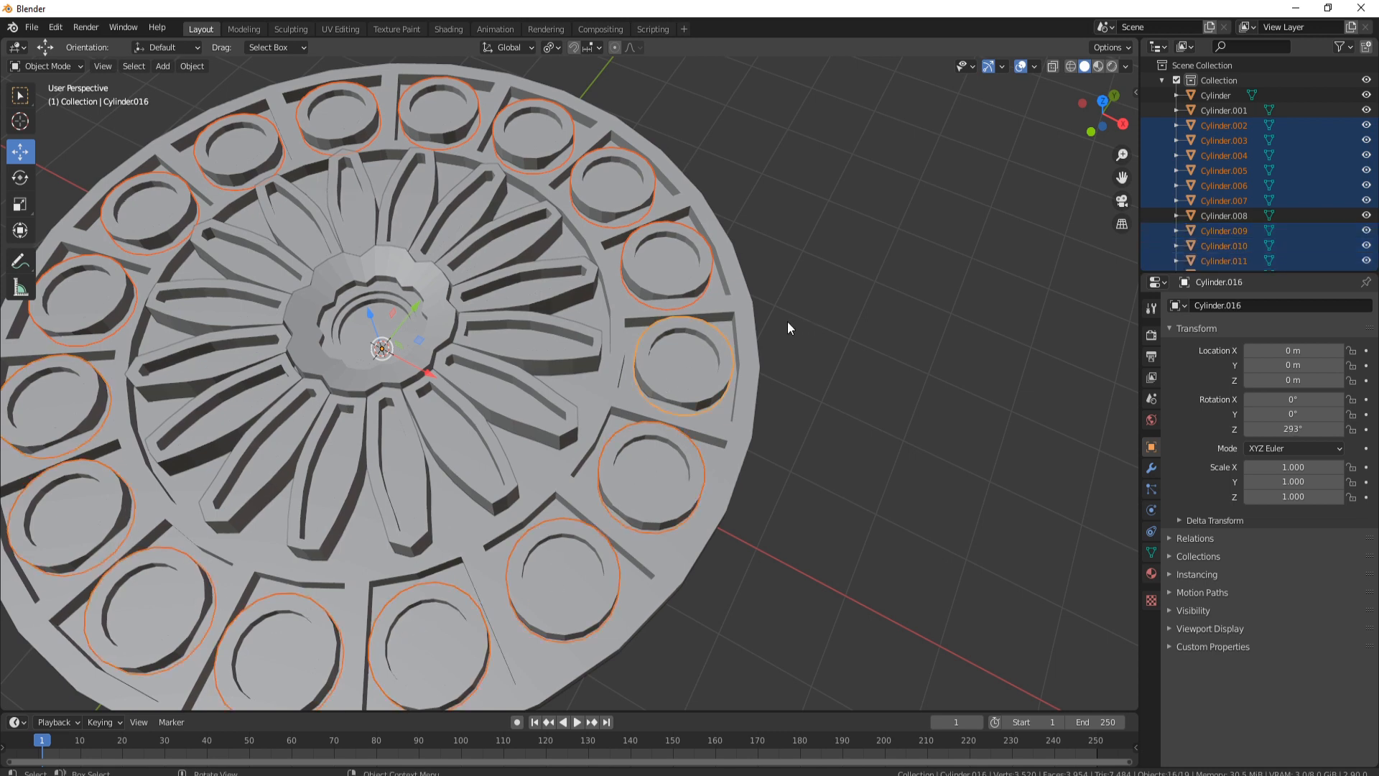
# Join the sixteen selected small rings into a single object.
pyautogui.hotkey('ctrl', 'j')
pyautogui.moveTo(800, 322); pyautogui.dragTo(609, 138, button='middle')
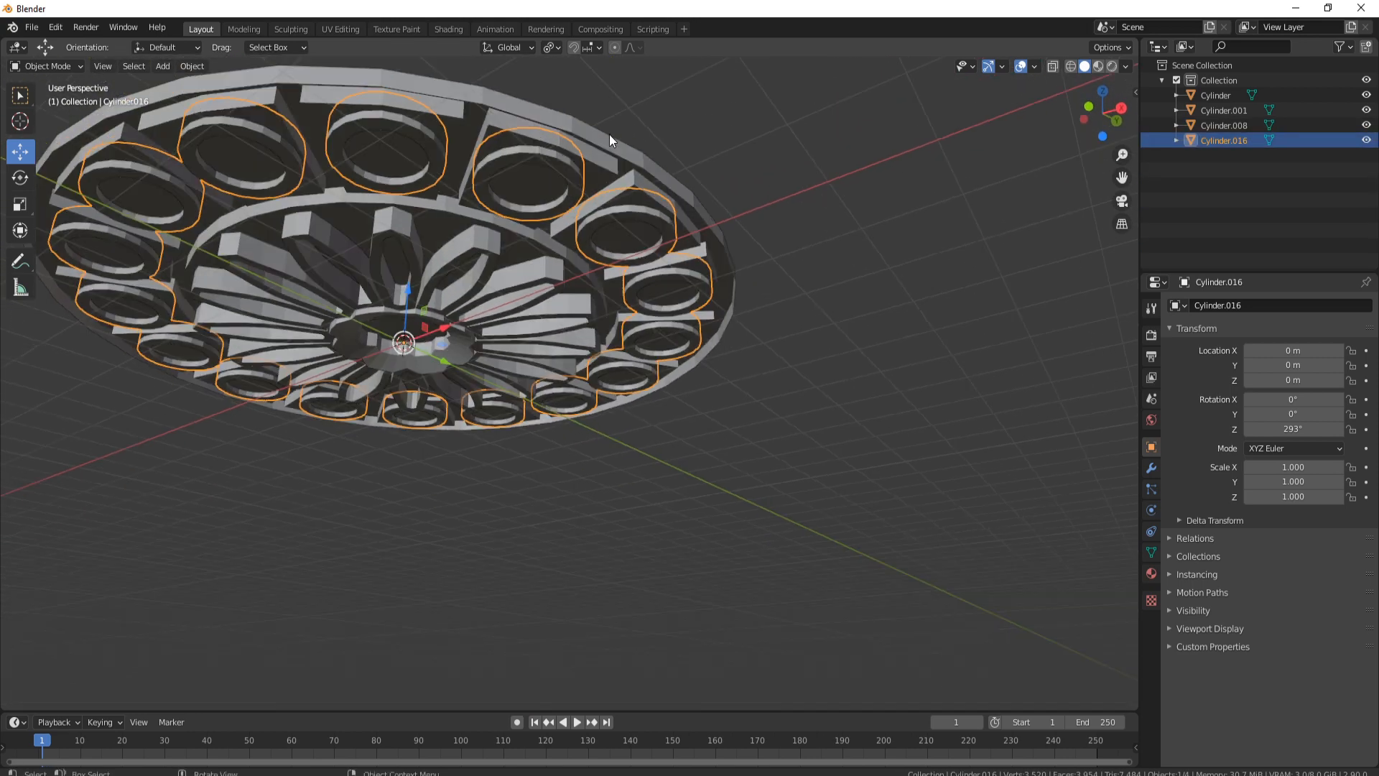
pyautogui.moveTo(418, 151); pyautogui.dragTo(480, 273, button='middle')
pyautogui.moveTo(375, 368); pyautogui.dragTo(447, 441, button='middle')
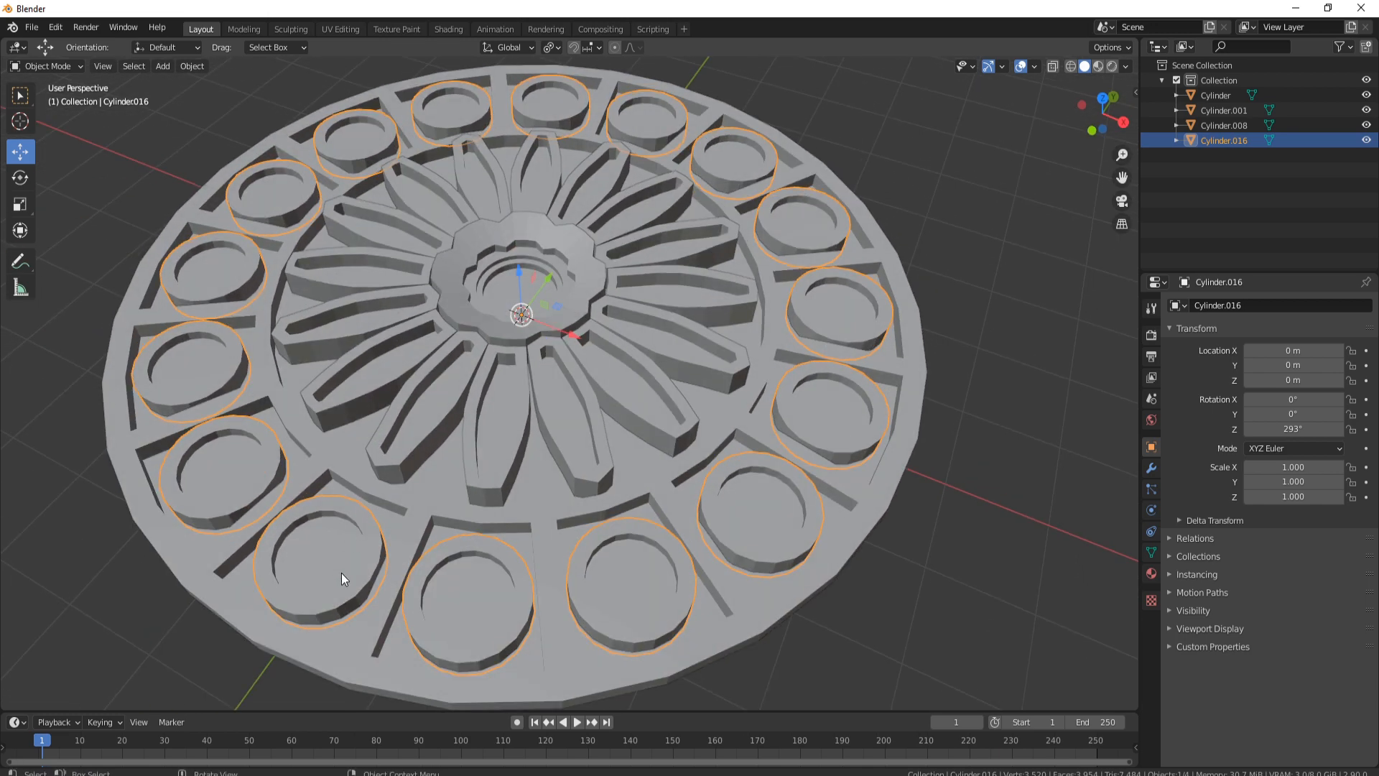
pyautogui.moveTo(306, 551); pyautogui.dragTo(336, 481, button='middle')
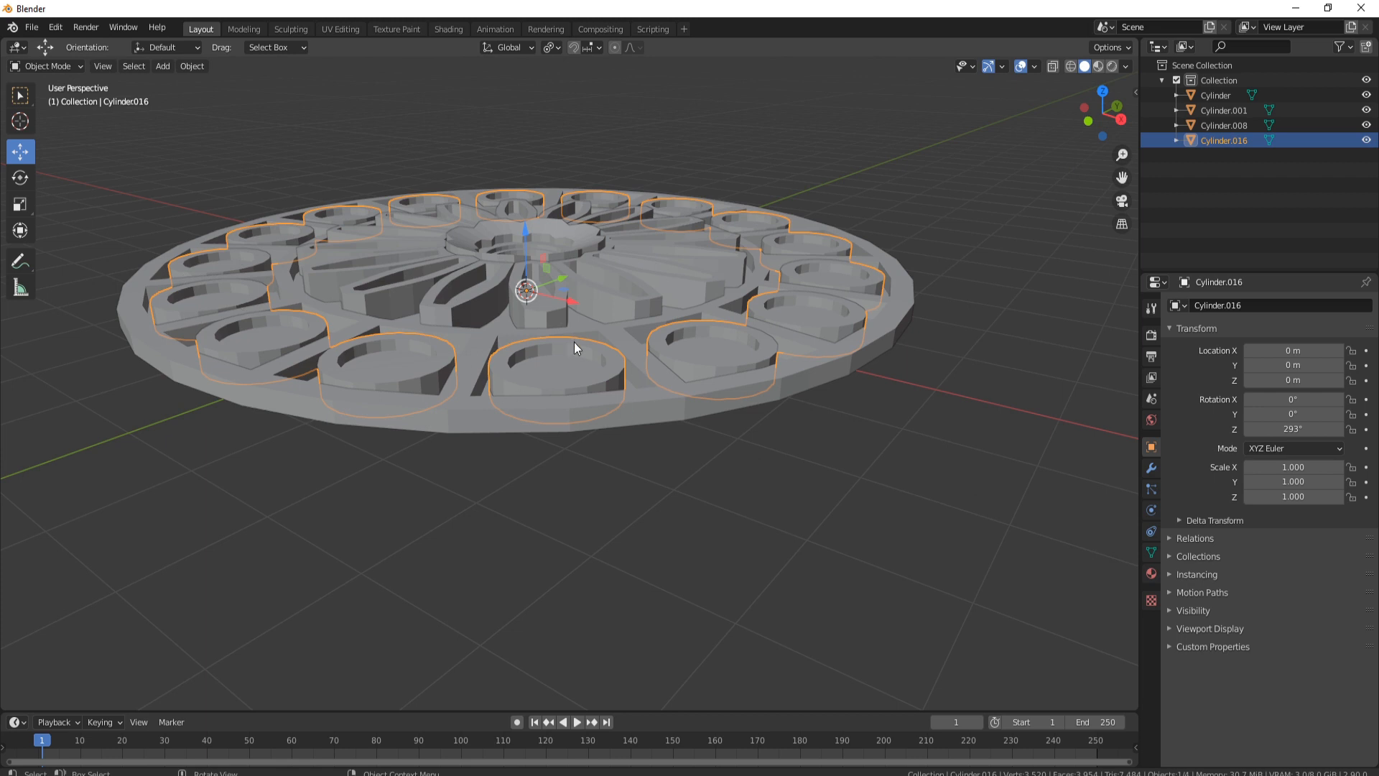
# Apply all transforms to the large round base with the spoked outer ring.
pyautogui.click(544, 430)
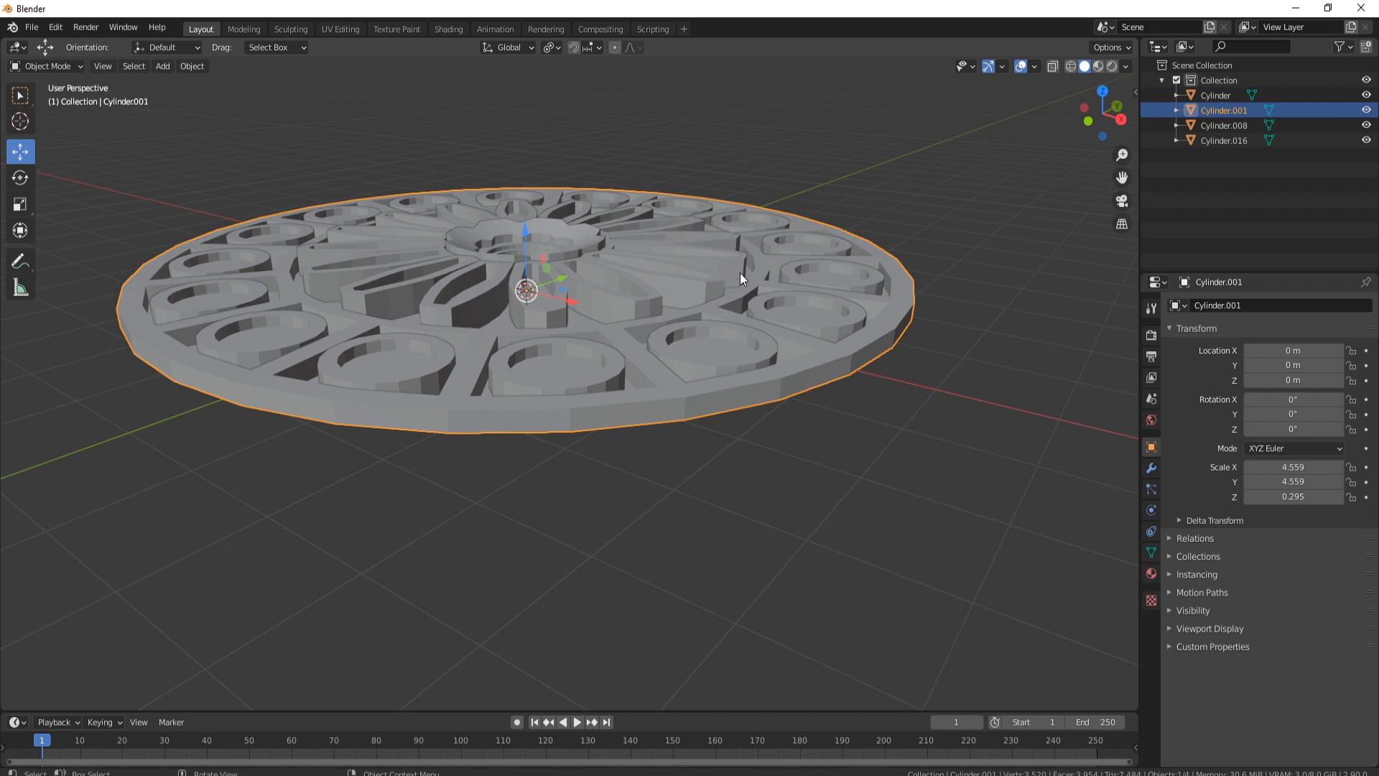
pyautogui.hotkey('ctrl', 'a')
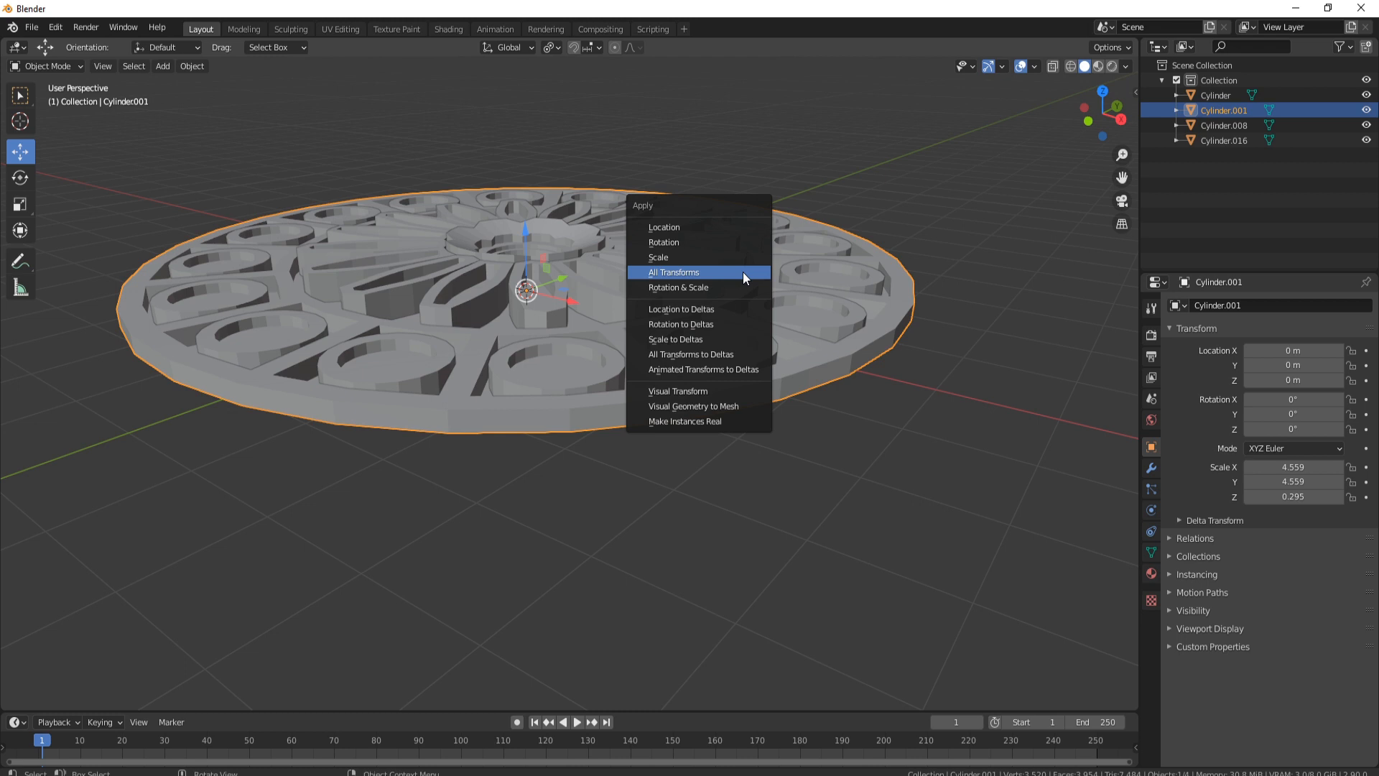
pyautogui.click(743, 272)
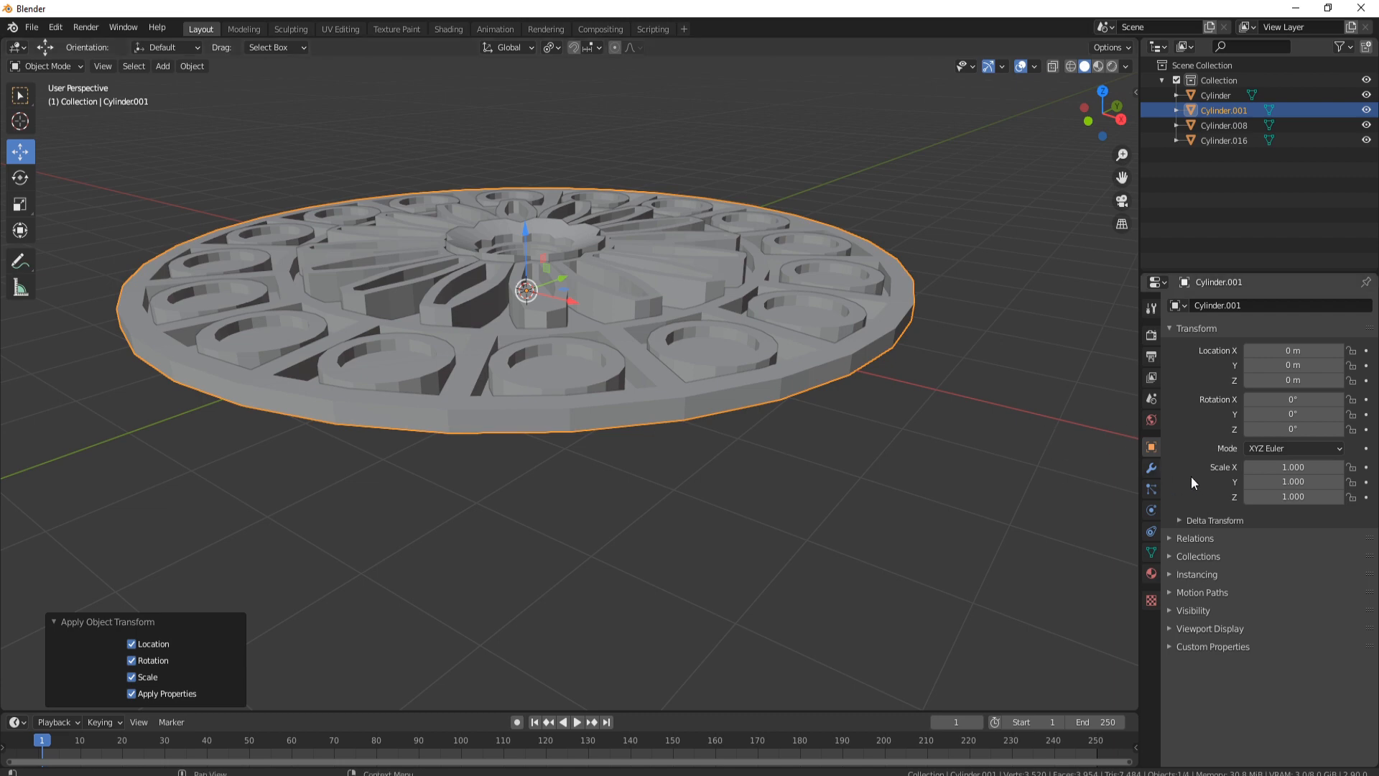
# Add a Boolean modifier set to Difference on the round base, with the joined rings Cylinder.016 as its object.
pyautogui.click(1152, 468)
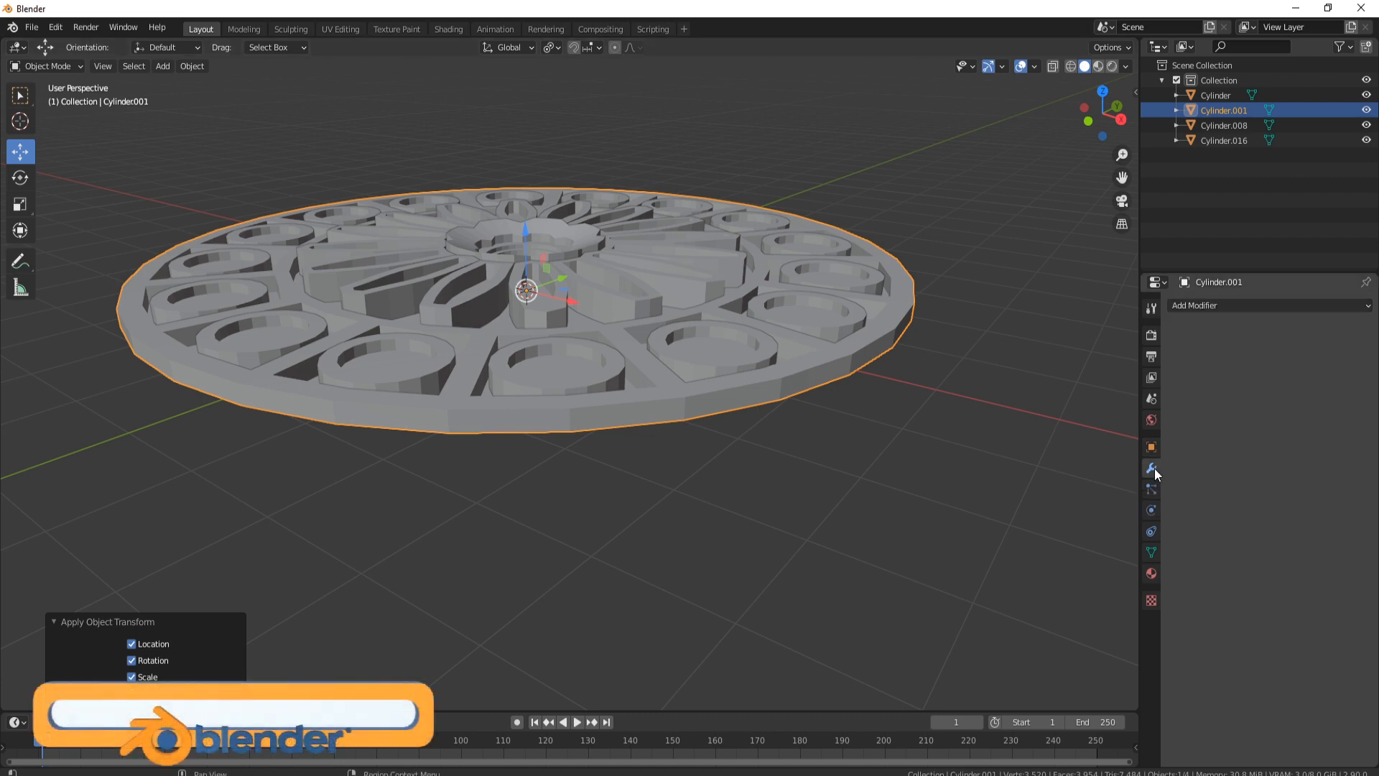
pyautogui.click(1215, 306)
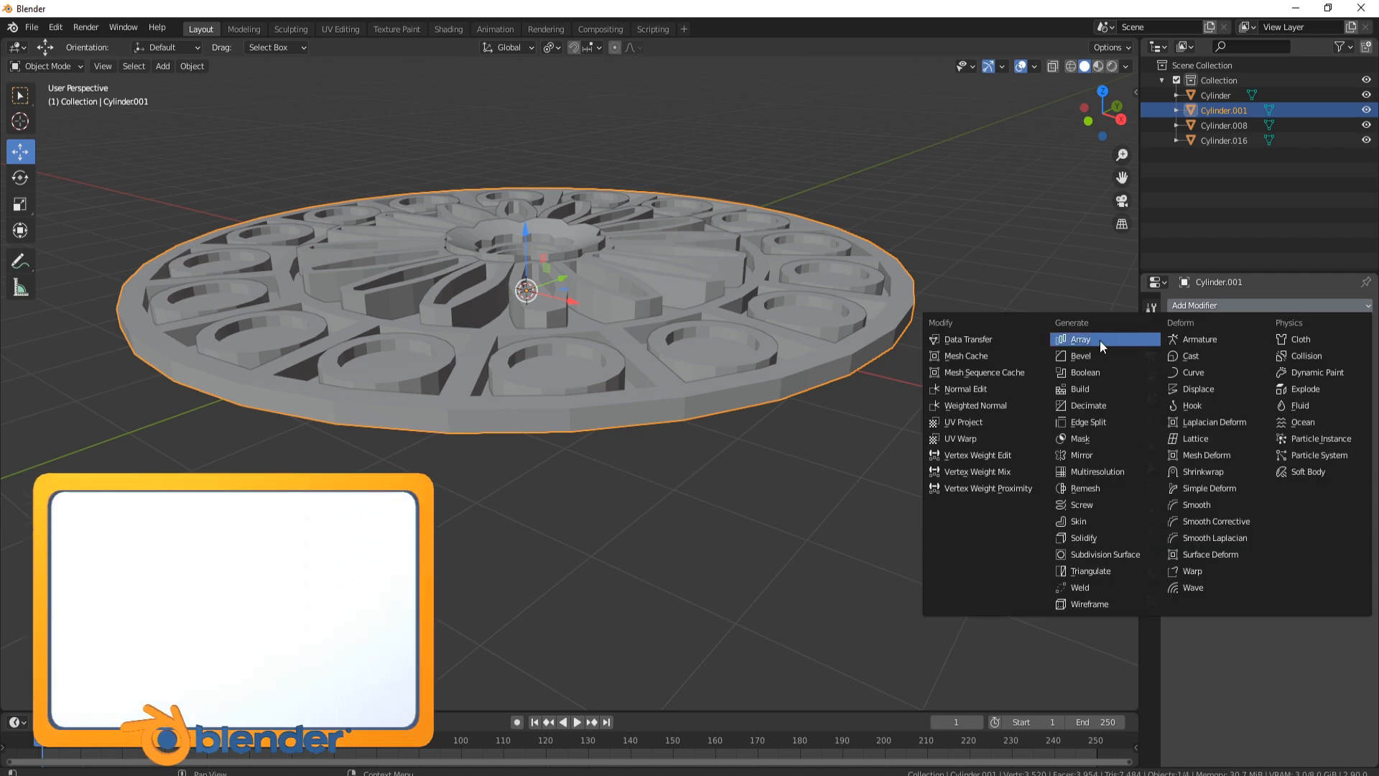
pyautogui.click(1092, 372)
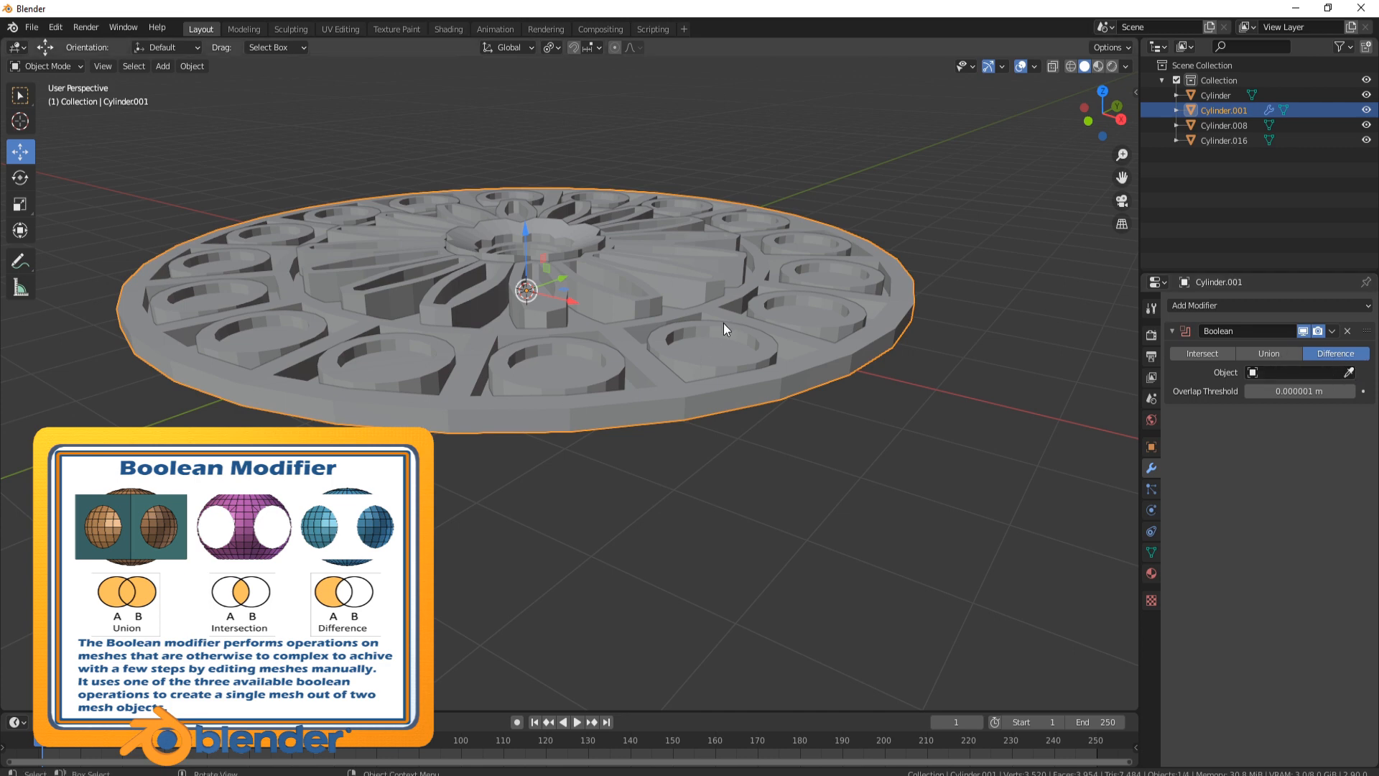
pyautogui.click(1349, 372)
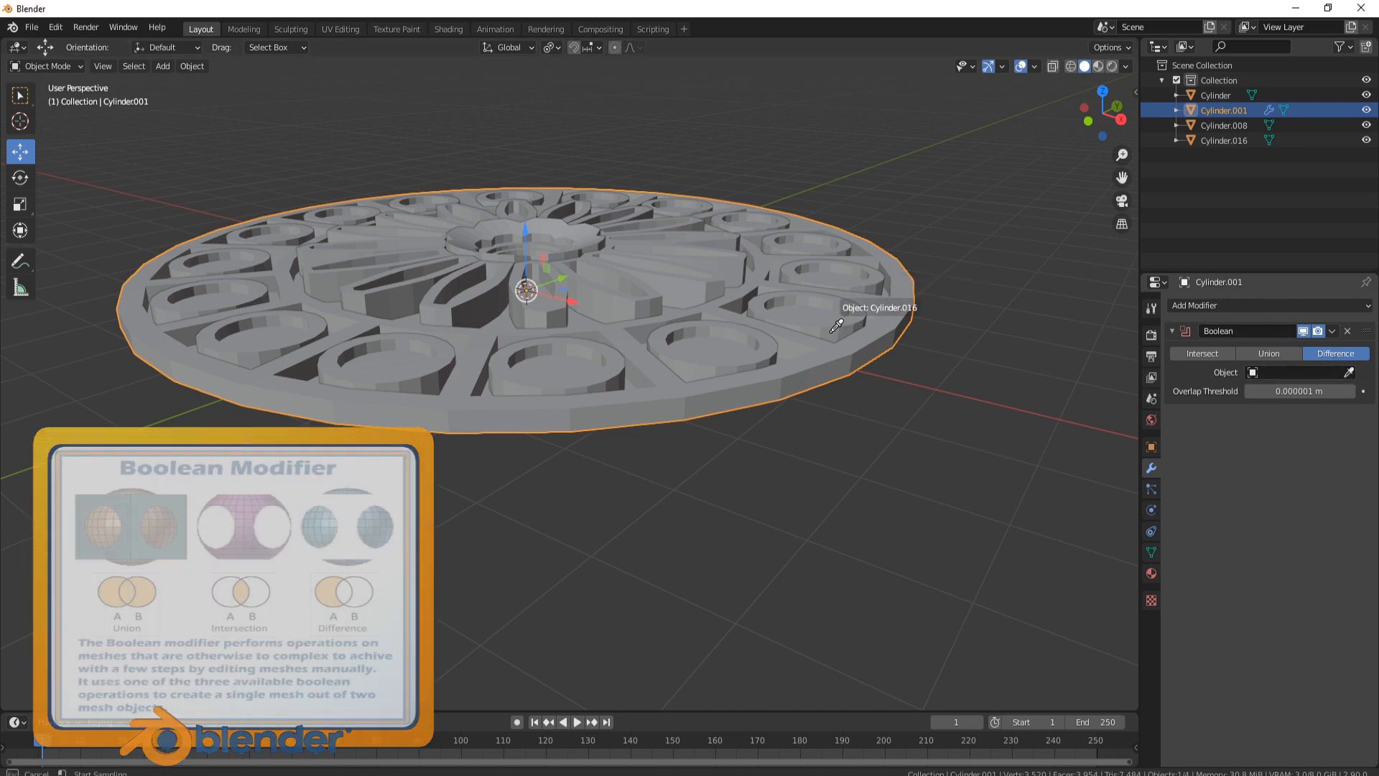
pyautogui.click(767, 349)
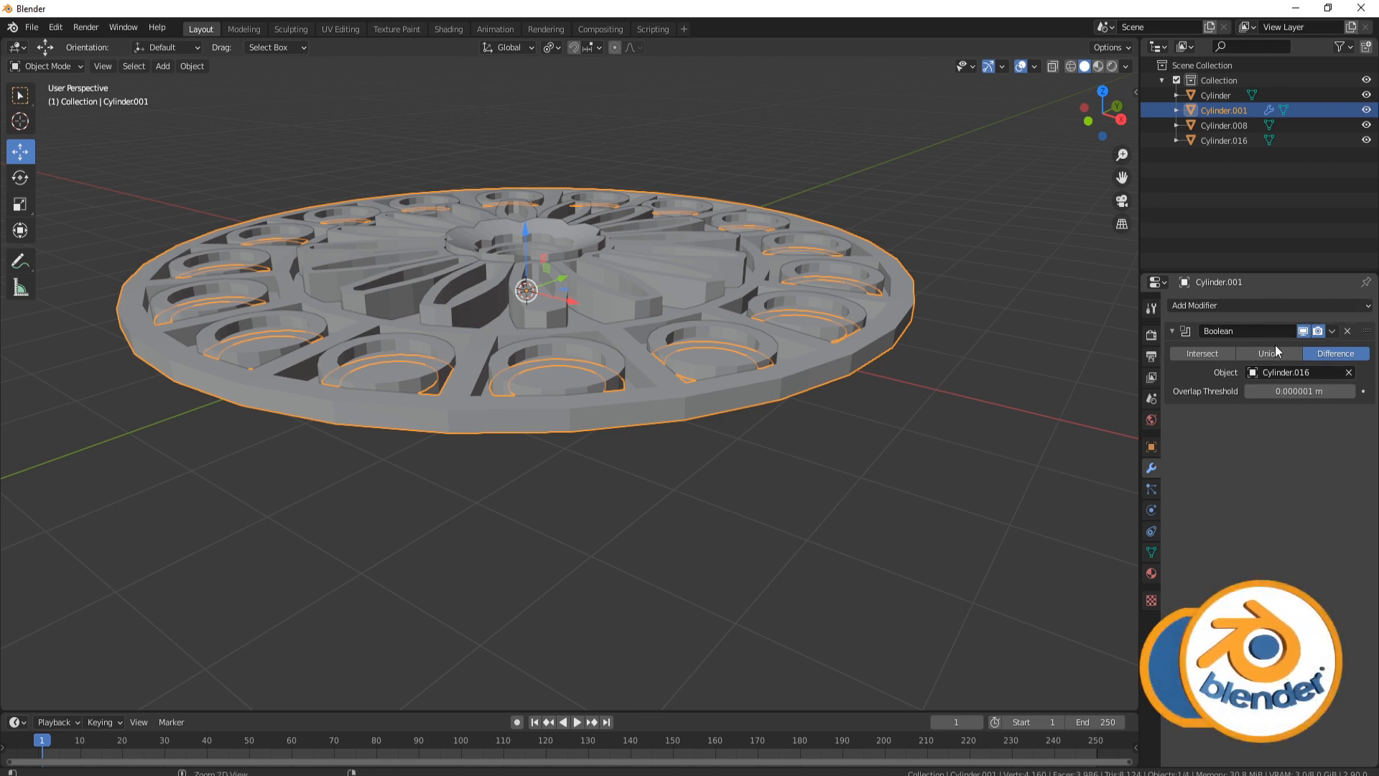
# Apply the Boolean modifier on the round base.
pyautogui.hotkey('ctrl', 'a')
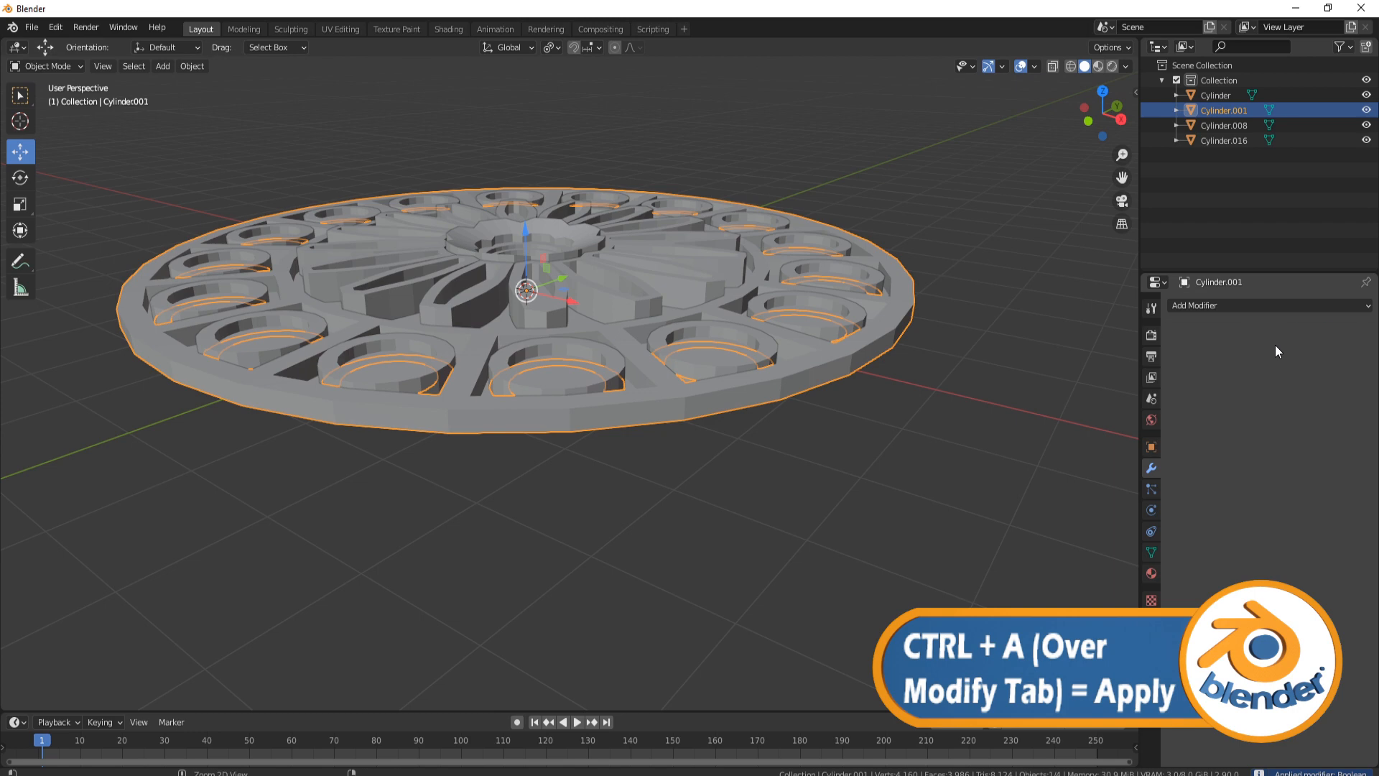
pyautogui.hotkey('ctrl', 'z')
pyautogui.click(1333, 331)
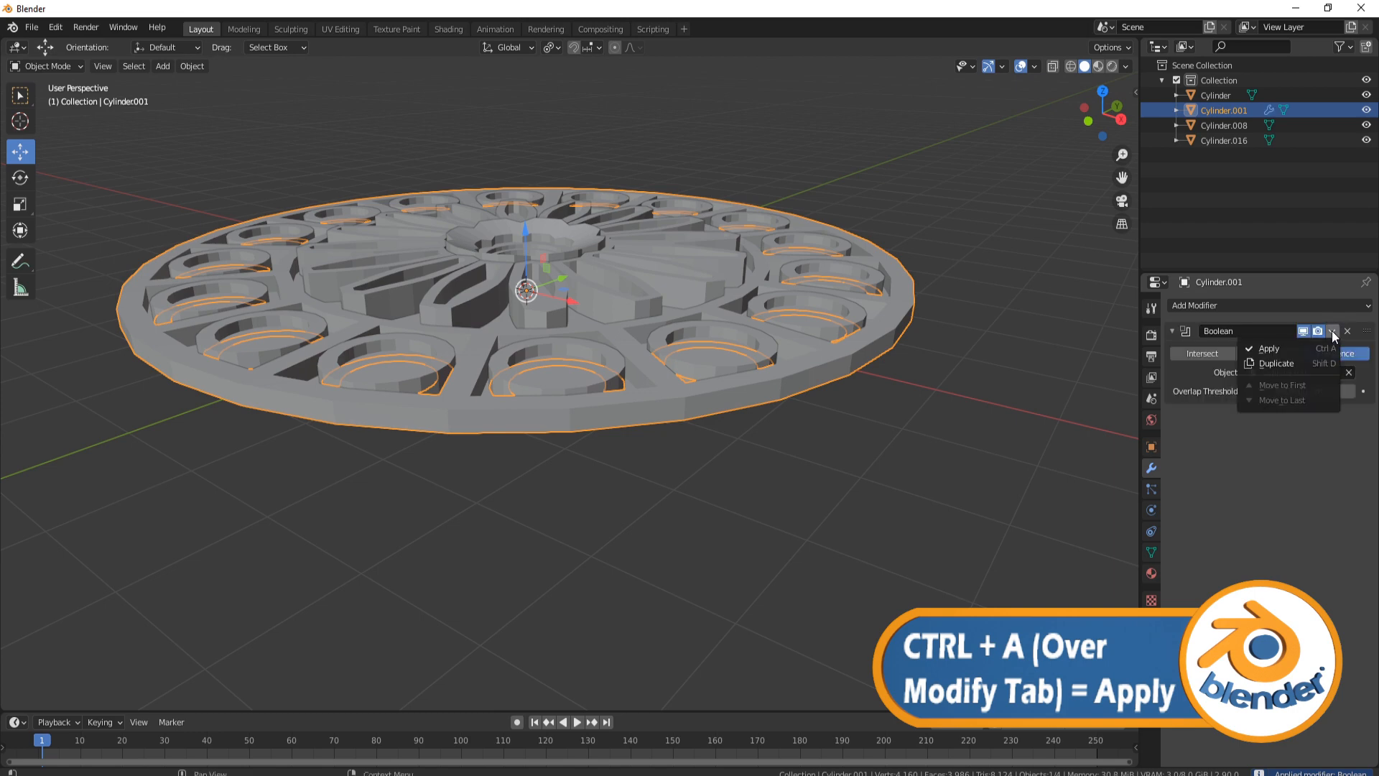
pyautogui.click(1268, 348)
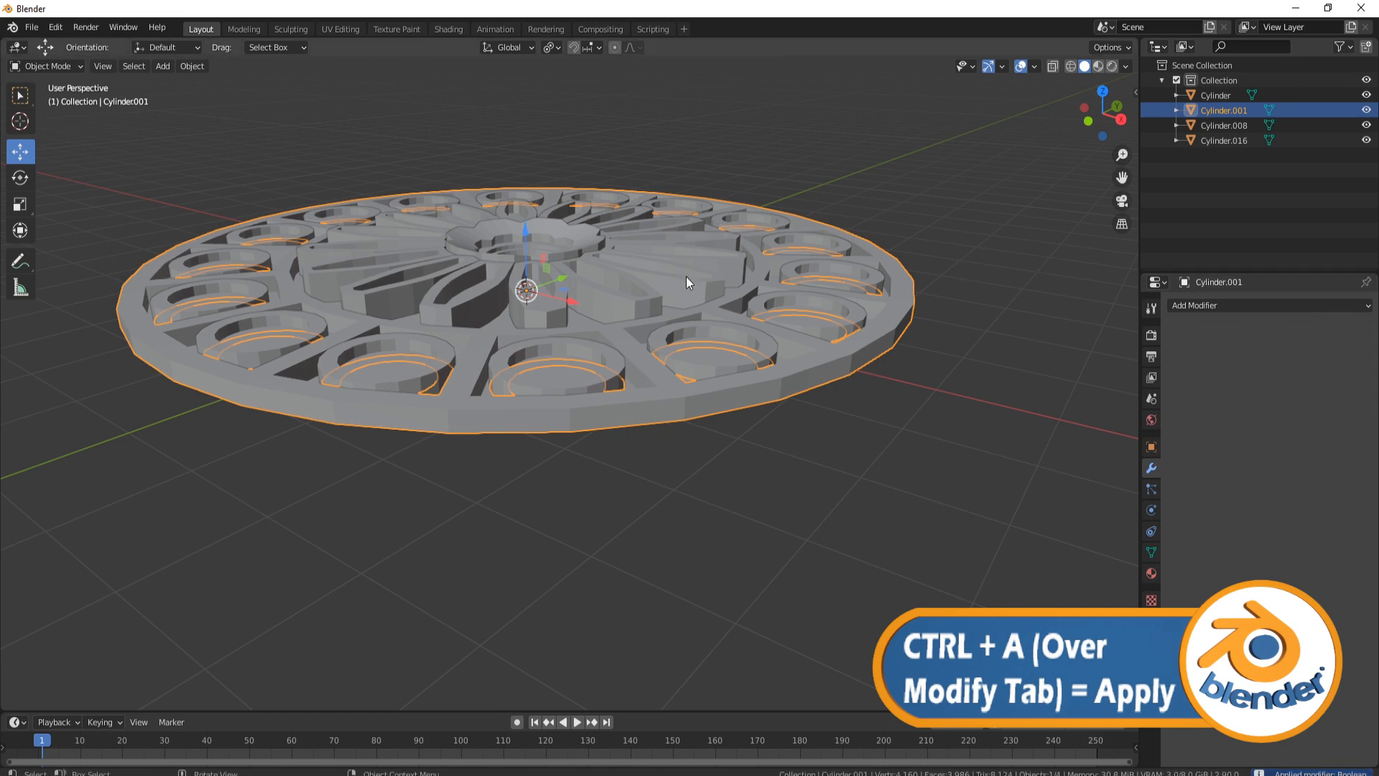
# Hide the joined small rings to expose the ring-shaped cuts in the base.
pyautogui.click(565, 339)
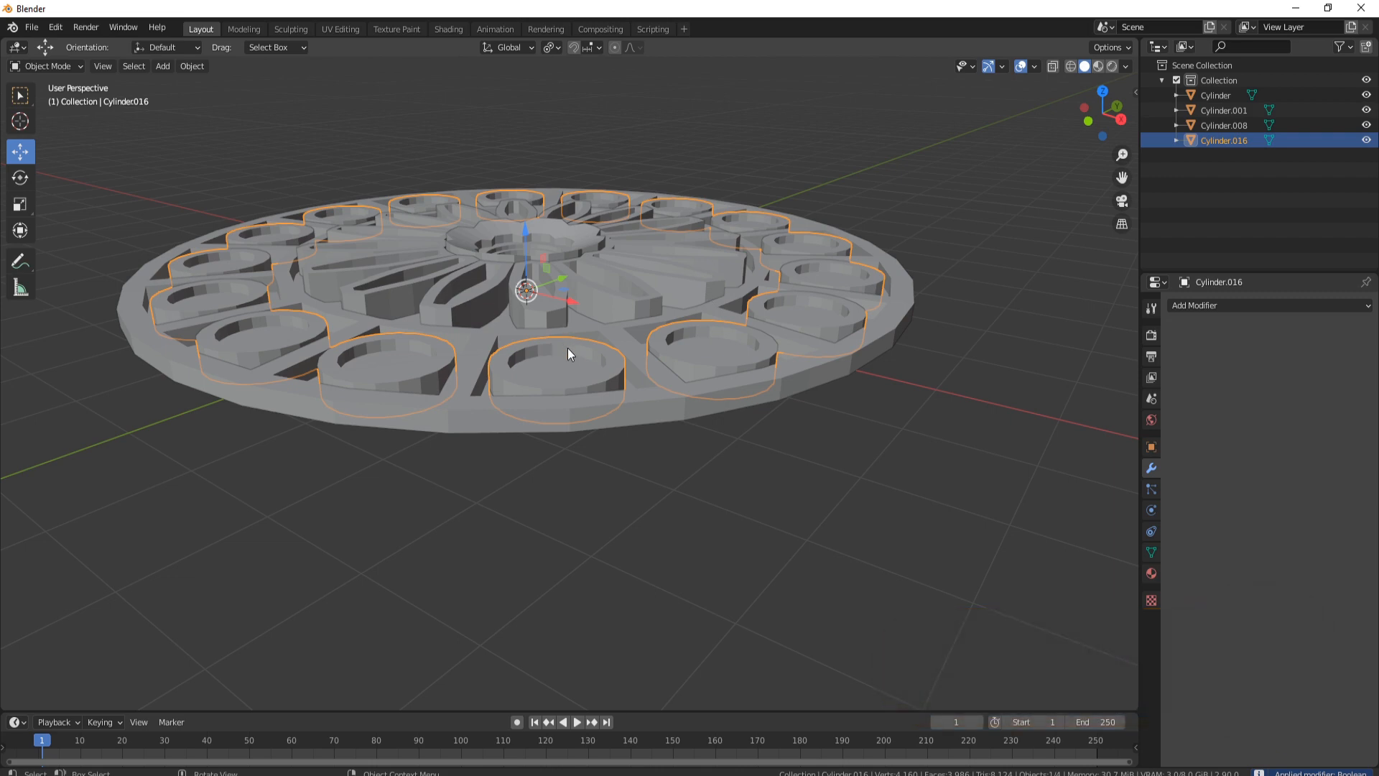
pyautogui.press('h')
pyautogui.moveTo(644, 303); pyautogui.dragTo(639, 338, button='middle')
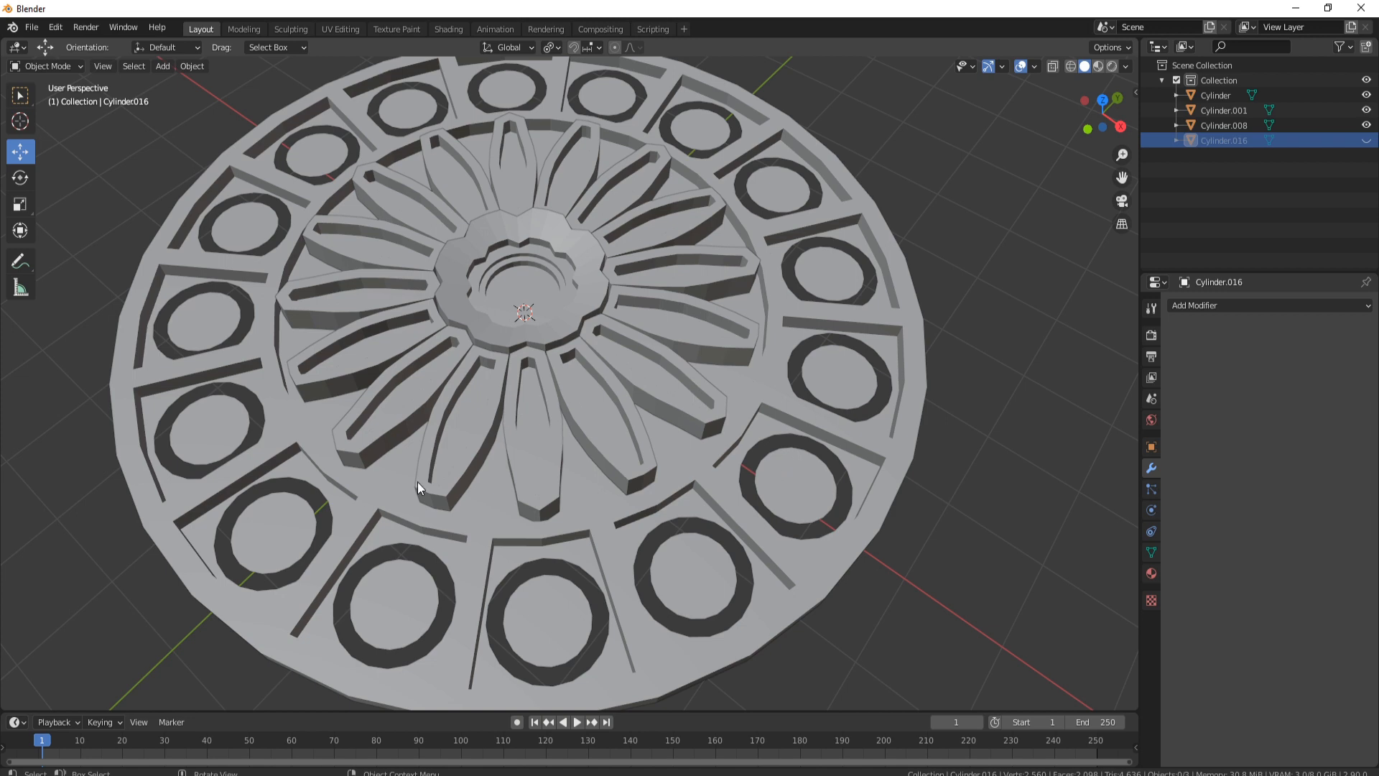
# Edit the round base's mesh in edge select mode and select the inner and outer edge loops of one ring-shaped cut.
pyautogui.click(446, 580)
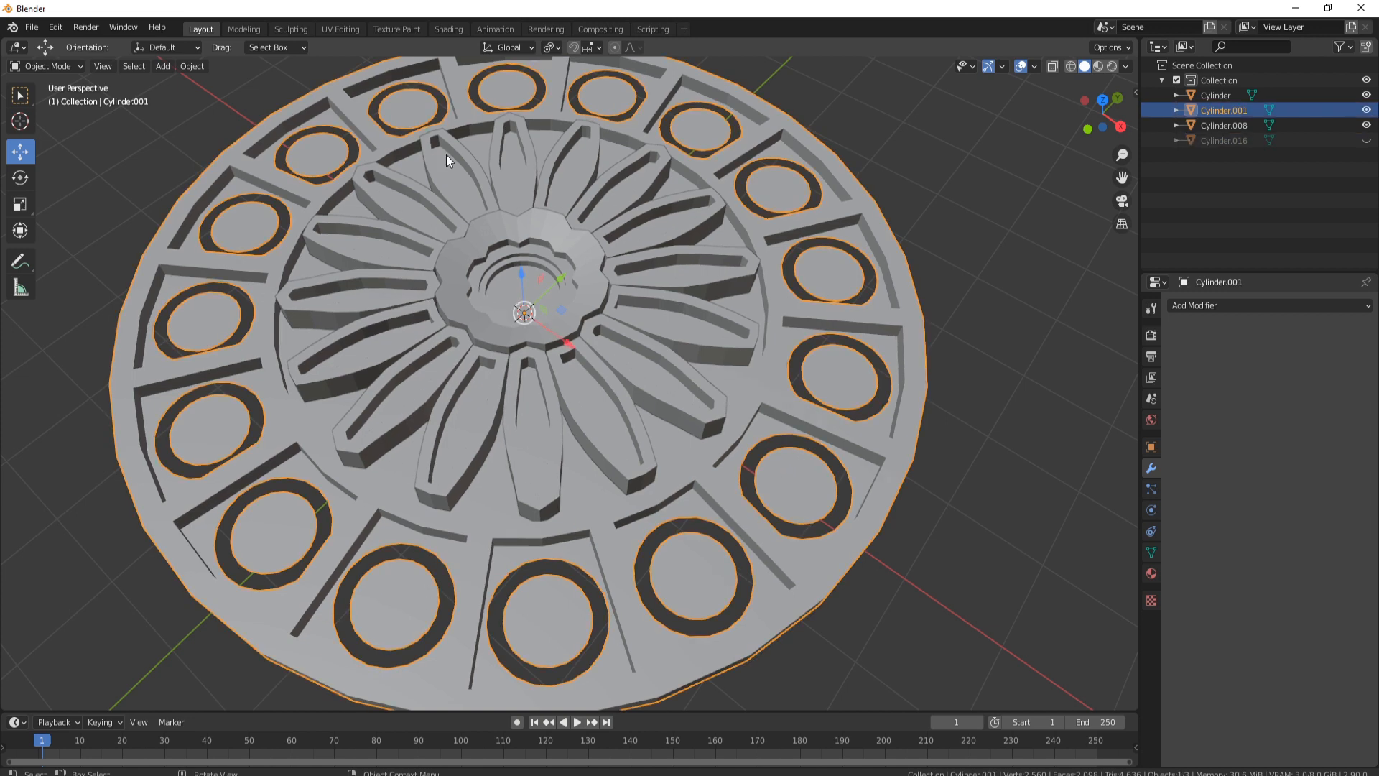
pyautogui.press('Tab')
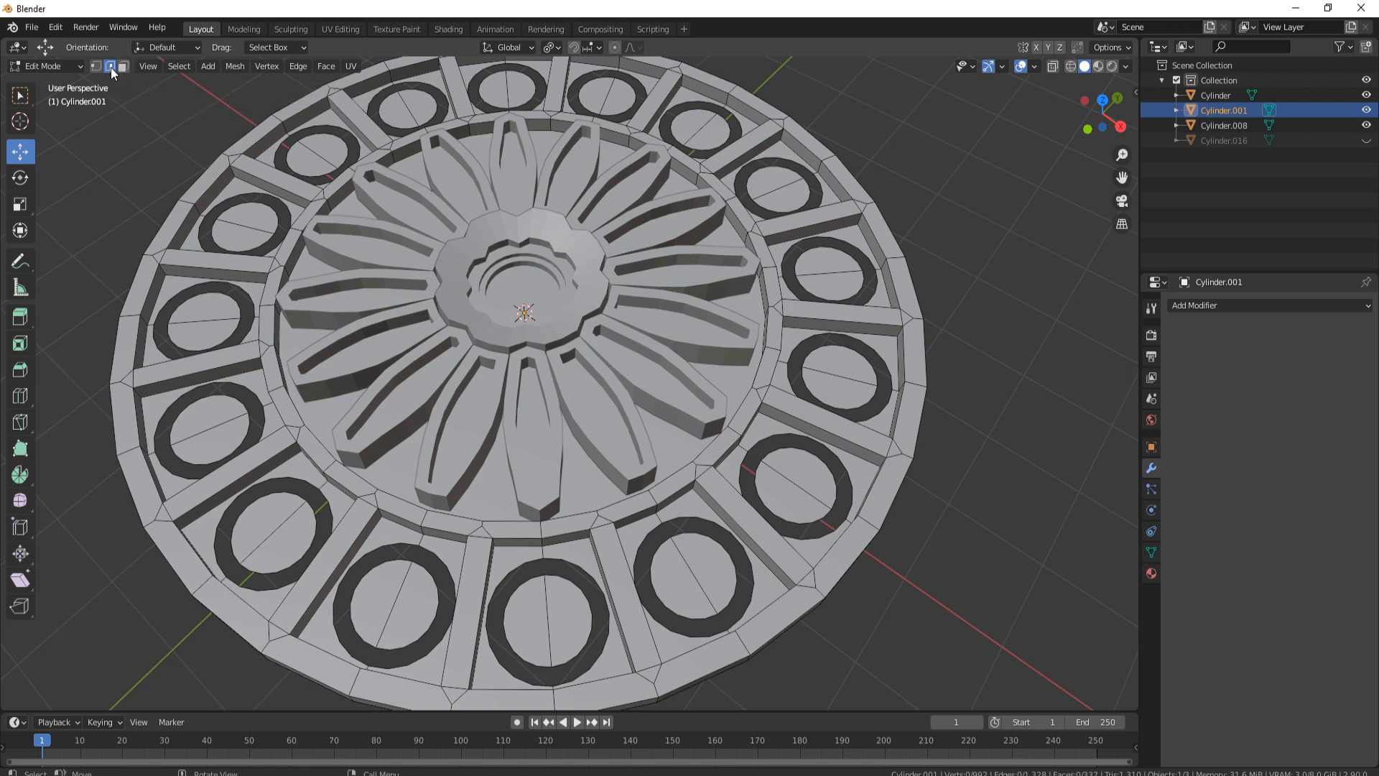
pyautogui.keyDown('alt'); pyautogui.click(309, 485); pyautogui.keyUp('alt')
pyautogui.keyDown('alt'); pyautogui.keyDown('shift'); pyautogui.click(317, 522); pyautogui.keyUp('shift'); pyautogui.keyUp('alt')
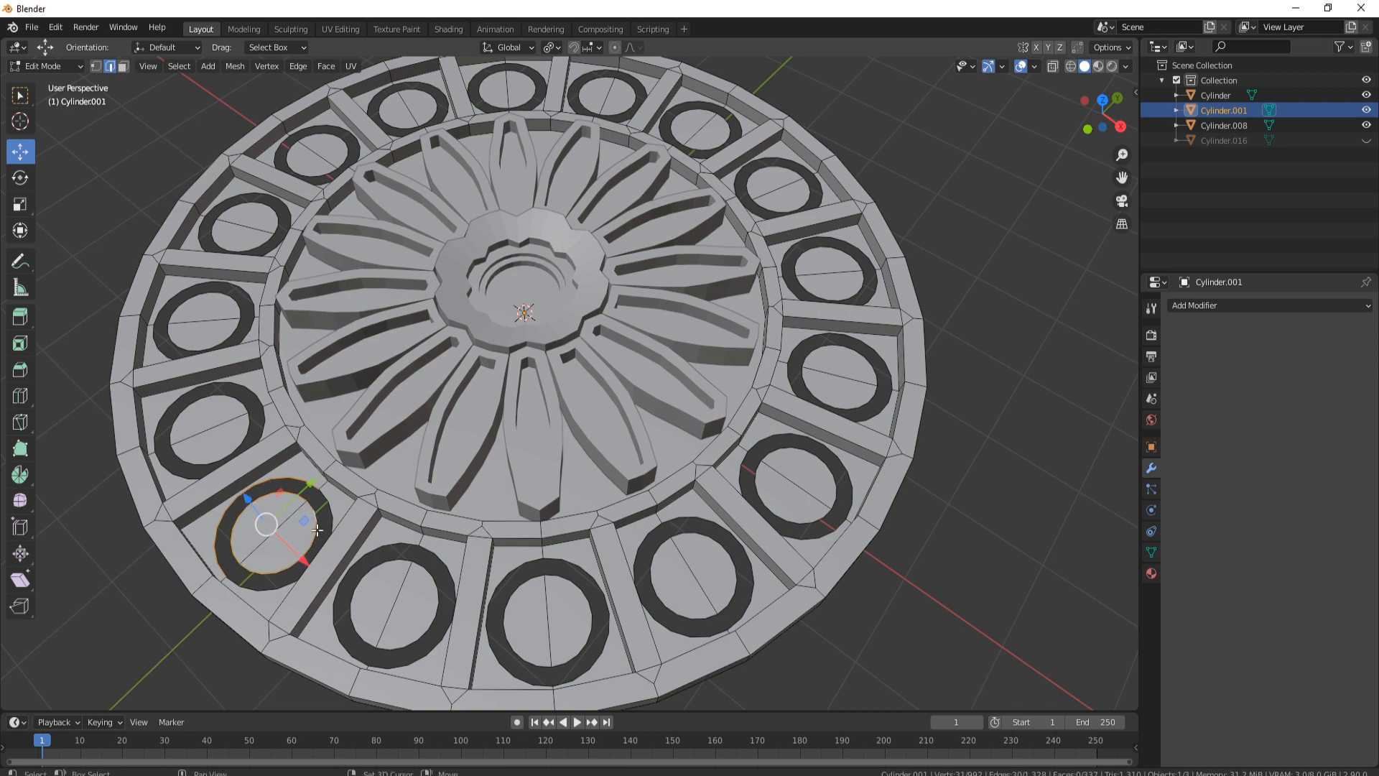
pyautogui.scroll(5, 317, 521)
pyautogui.keyDown('alt'); pyautogui.keyDown('shift'); pyautogui.click(211, 669); pyautogui.keyUp('shift'); pyautogui.keyUp('alt')
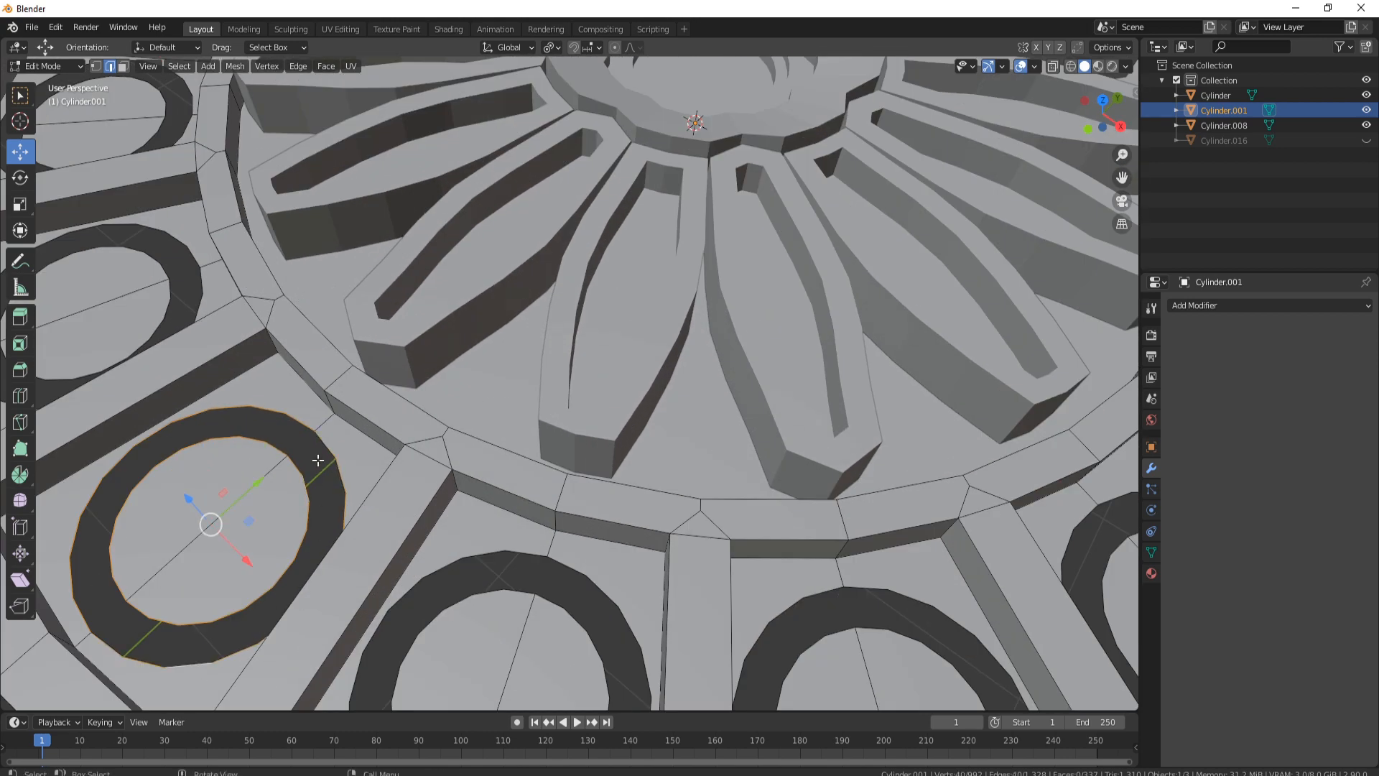
# Add the inner and outer edge loops of the next two ring-shaped cuts, going counterclockwise, to the selection.
pyautogui.keyDown('alt'); pyautogui.keyDown('shift'); pyautogui.click(500, 550); pyautogui.keyUp('shift'); pyautogui.keyUp('alt')
pyautogui.keyDown('shift'); pyautogui.moveTo(584, 585); pyautogui.dragTo(448, 424, button='middle'); pyautogui.keyUp('shift')
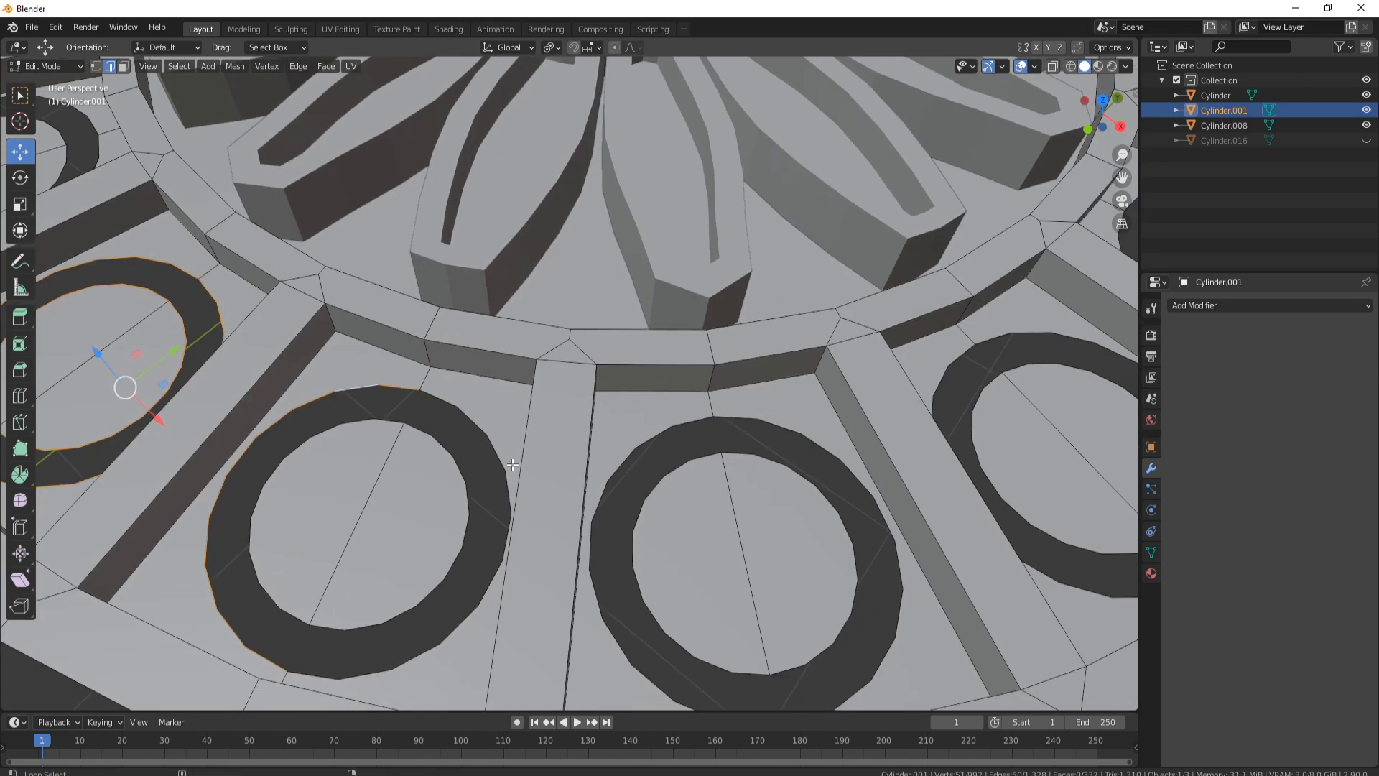
pyautogui.keyDown('alt'); pyautogui.keyDown('shift'); pyautogui.click(474, 420); pyautogui.keyUp('shift'); pyautogui.keyUp('alt')
pyautogui.keyDown('alt'); pyautogui.keyDown('shift'); pyautogui.click(452, 457); pyautogui.keyUp('shift'); pyautogui.keyUp('alt')
pyautogui.keyDown('alt'); pyautogui.keyDown('shift'); pyautogui.click(346, 424); pyautogui.keyUp('shift'); pyautogui.keyUp('alt')
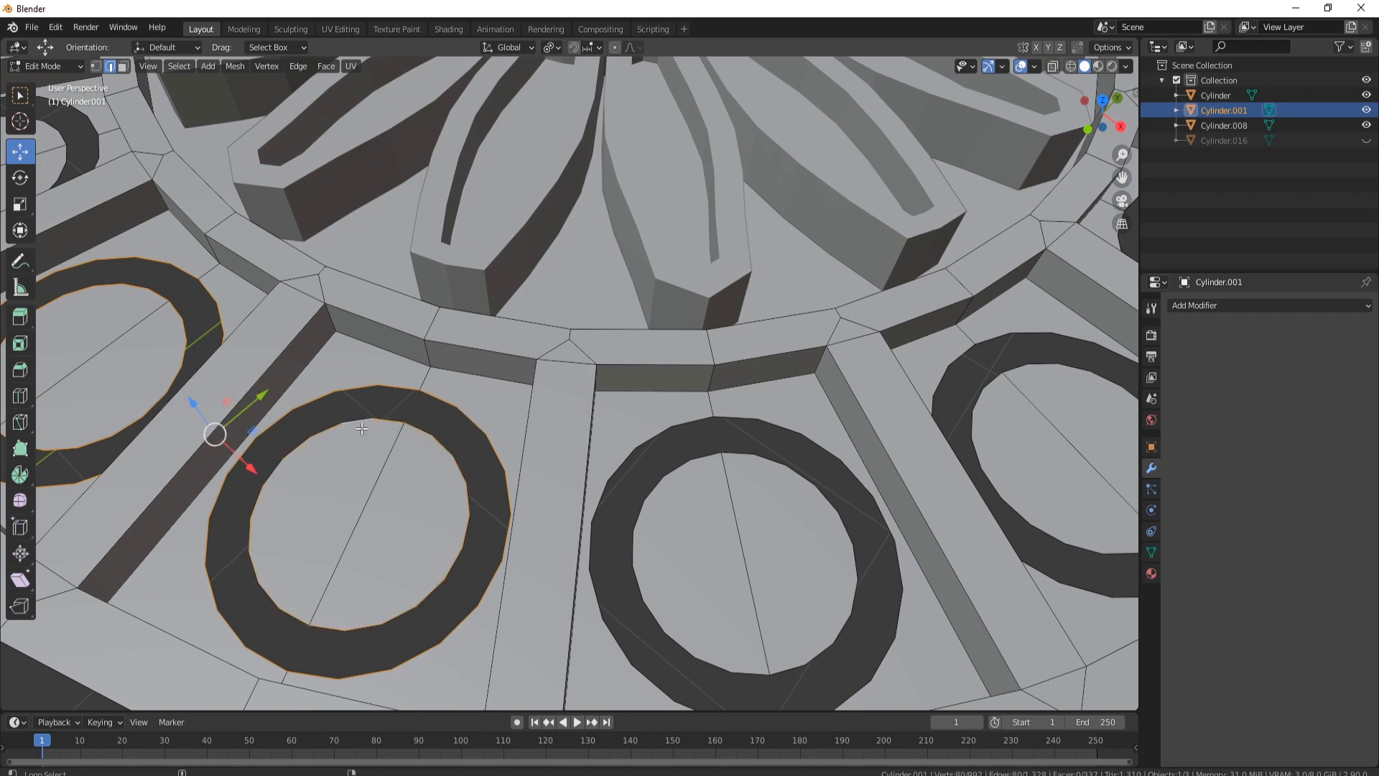
pyautogui.keyDown('alt'); pyautogui.keyDown('shift'); pyautogui.click(720, 457); pyautogui.keyUp('shift'); pyautogui.keyUp('alt')
pyautogui.keyDown('alt'); pyautogui.keyDown('shift'); pyautogui.click(768, 460); pyautogui.keyUp('shift'); pyautogui.keyUp('alt')
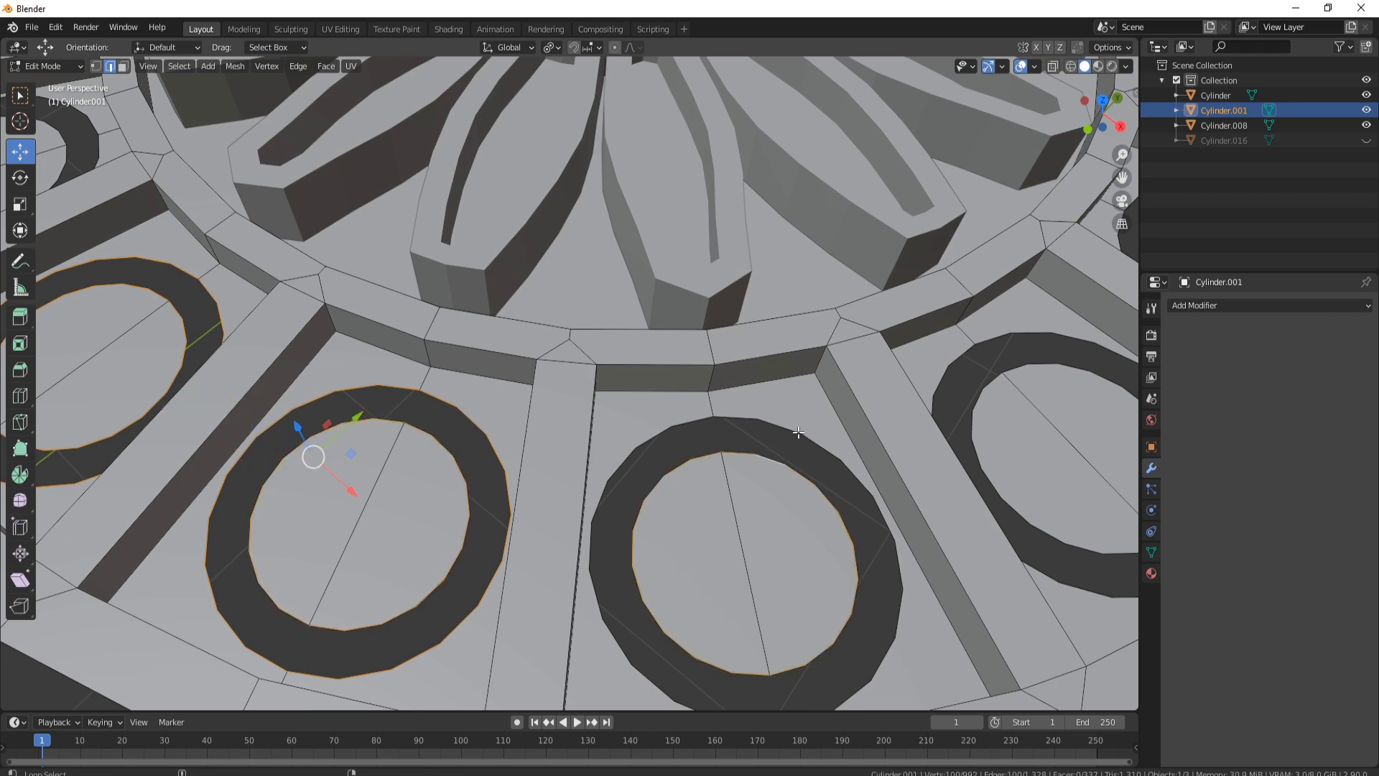
pyautogui.keyDown('alt'); pyautogui.keyDown('shift'); pyautogui.click(796, 436); pyautogui.keyUp('shift'); pyautogui.keyUp('alt')
# Extend the selection with both edge loops of the fourth and fifth ring-shaped cuts.
pyautogui.keyDown('shift'); pyautogui.moveTo(678, 426); pyautogui.dragTo(623, 433, button='middle'); pyautogui.keyUp('shift')
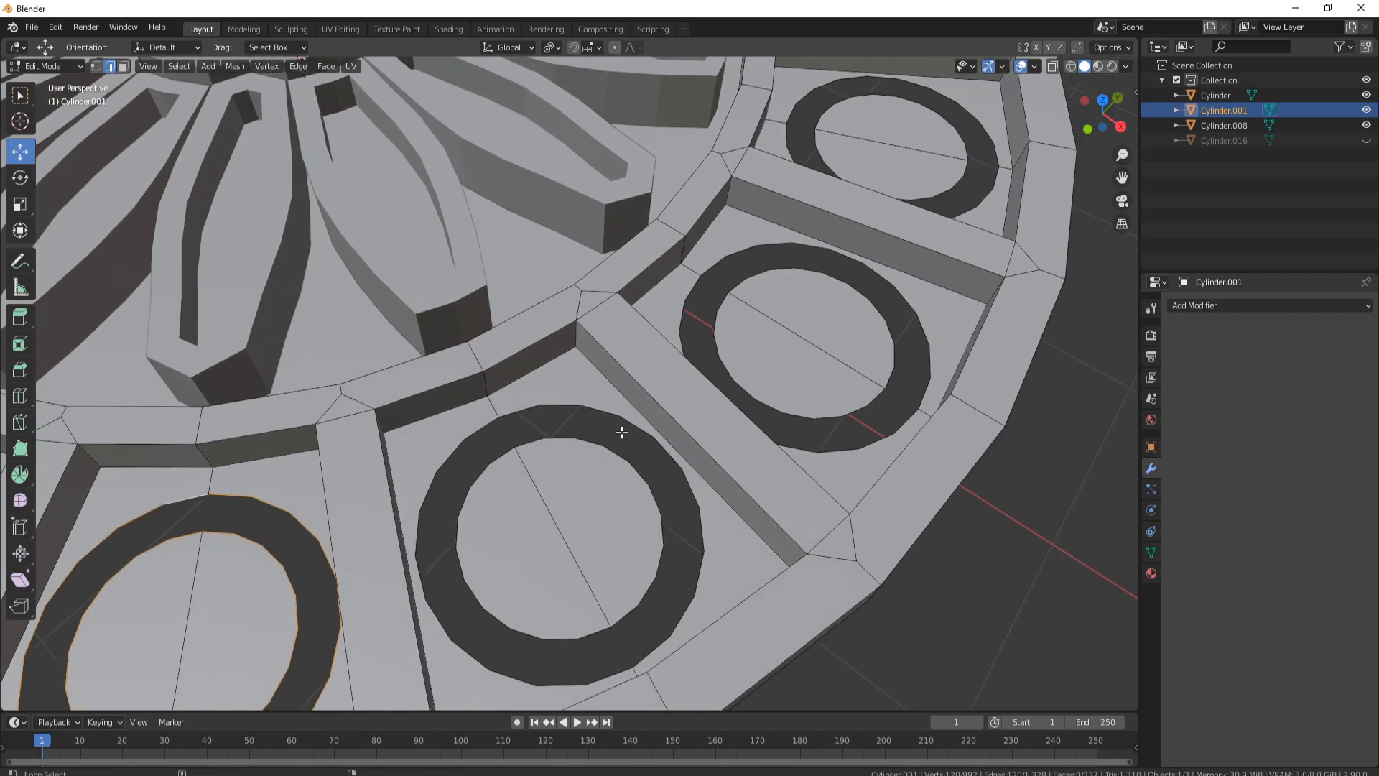
pyautogui.keyDown('alt'); pyautogui.keyDown('shift'); pyautogui.click(532, 409); pyautogui.keyUp('shift'); pyautogui.keyUp('alt')
pyautogui.keyDown('alt'); pyautogui.keyDown('shift'); pyautogui.click(548, 438); pyautogui.keyUp('shift'); pyautogui.keyUp('alt')
pyautogui.keyDown('alt'); pyautogui.keyDown('shift'); pyautogui.click(489, 470); pyautogui.keyUp('shift'); pyautogui.keyUp('alt')
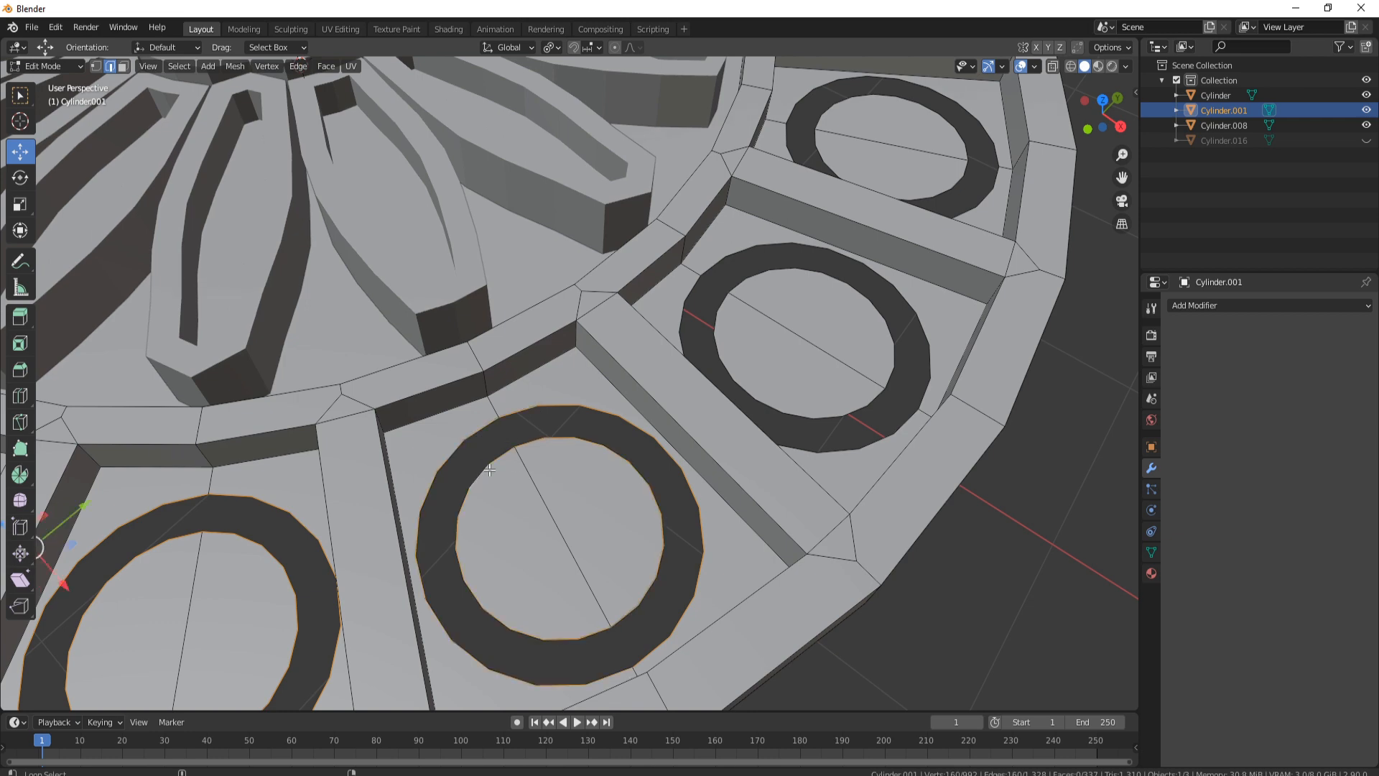
pyautogui.keyDown('alt'); pyautogui.keyDown('shift'); pyautogui.click(691, 286); pyautogui.keyUp('shift'); pyautogui.keyUp('alt')
pyautogui.keyDown('alt'); pyautogui.keyDown('shift'); pyautogui.click(728, 318); pyautogui.keyUp('shift'); pyautogui.keyUp('alt')
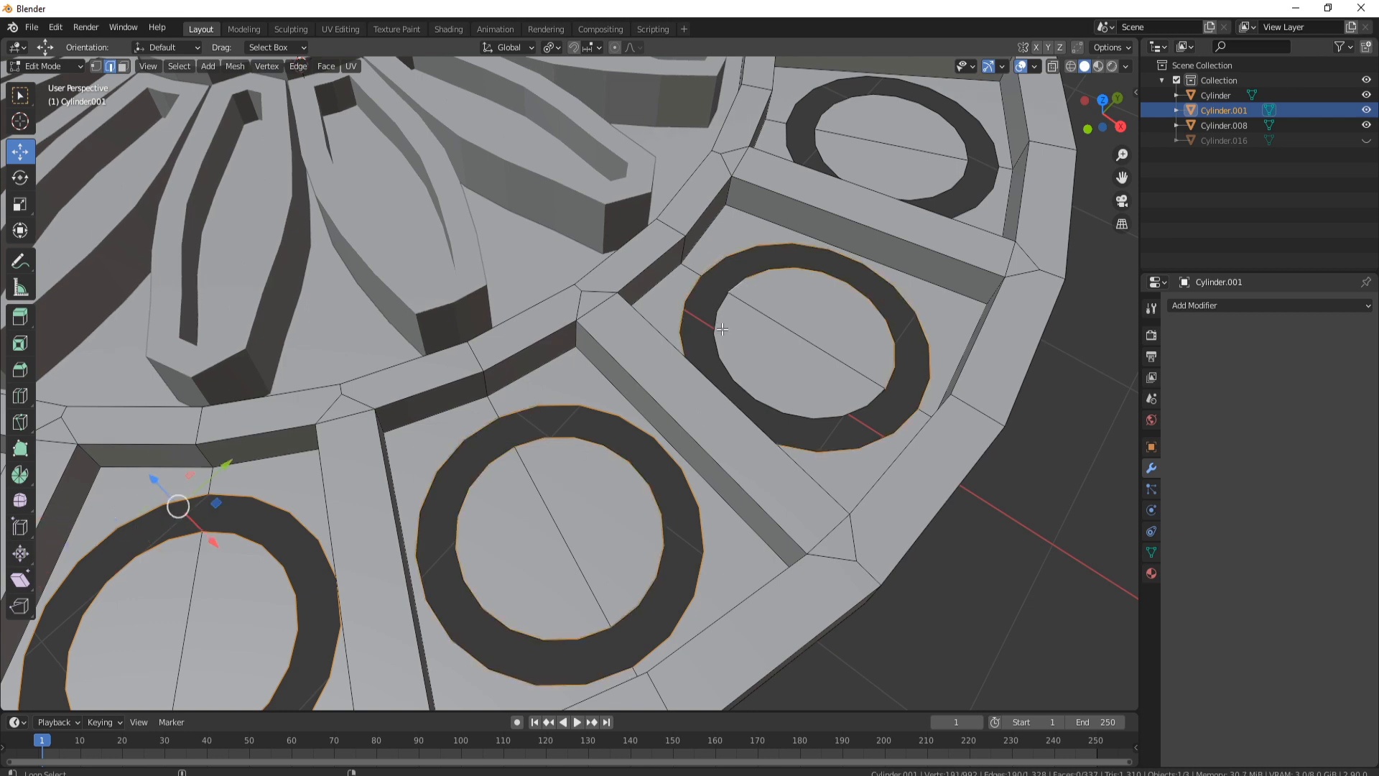
pyautogui.keyDown('alt'); pyautogui.keyDown('shift'); pyautogui.click(722, 329); pyautogui.keyUp('shift'); pyautogui.keyUp('alt')
# Extend the selection with both edge loops of the sixth and seventh ring-shaped cuts.
pyautogui.moveTo(722, 329); pyautogui.dragTo(635, 344, button='middle')
pyautogui.keyDown('alt'); pyautogui.keyDown('shift'); pyautogui.click(549, 304); pyautogui.keyUp('shift'); pyautogui.keyUp('alt')
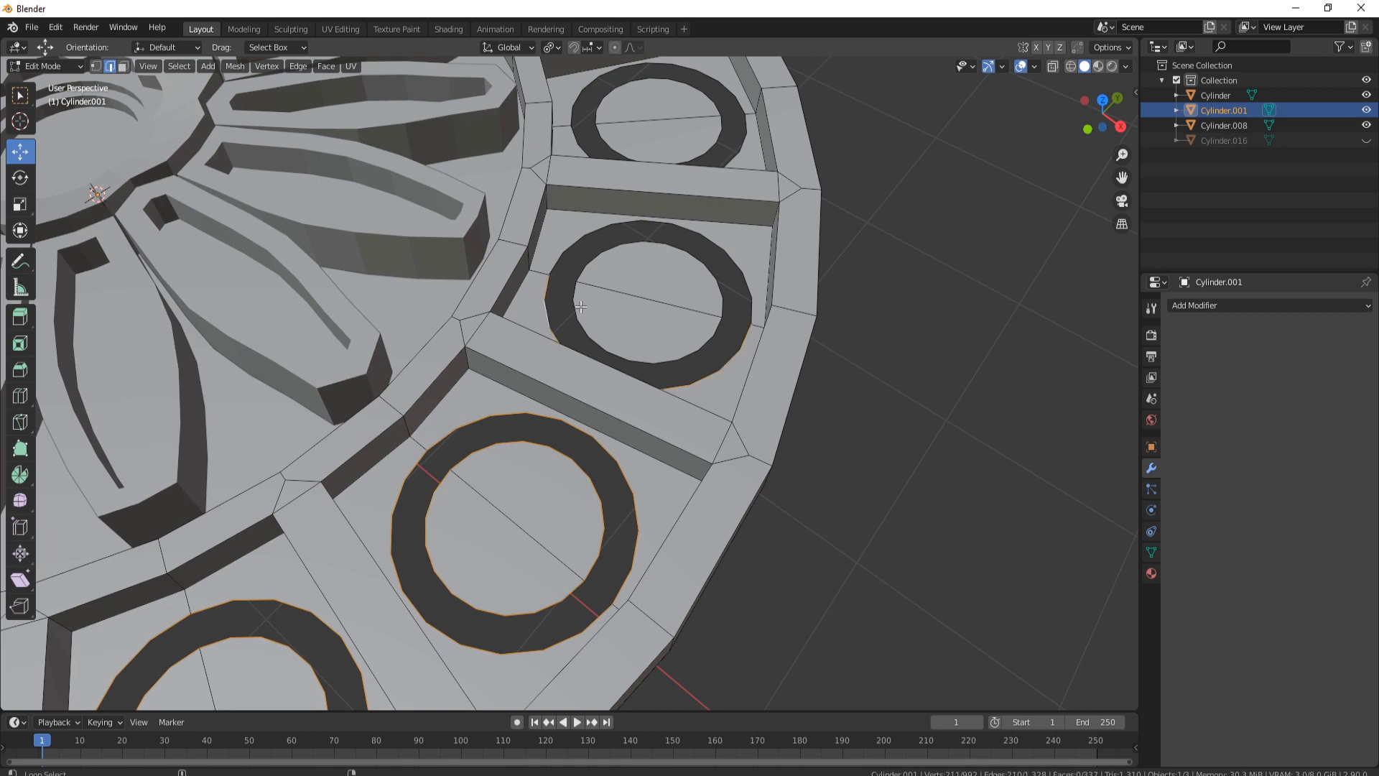
pyautogui.keyDown('shift'); pyautogui.moveTo(663, 198); pyautogui.dragTo(623, 454, button='middle'); pyautogui.keyUp('shift')
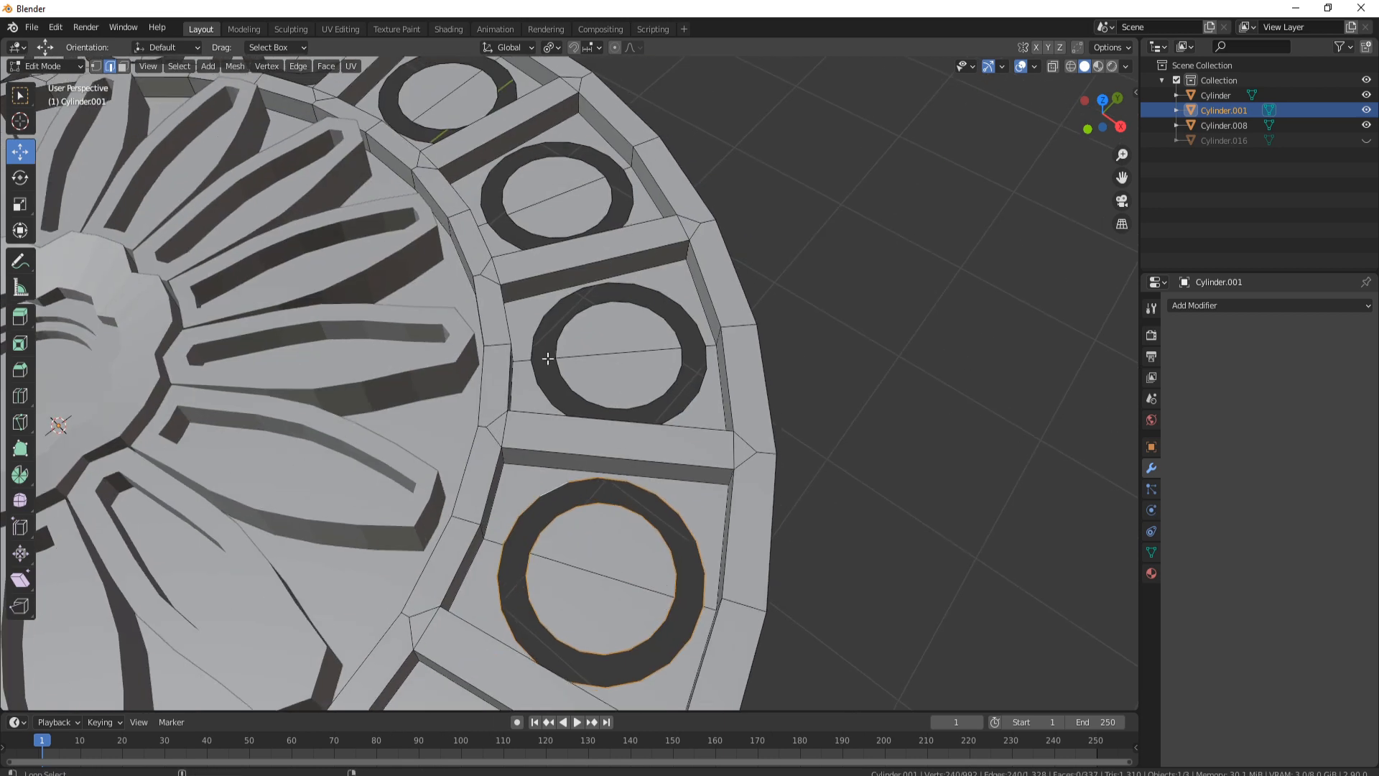
pyautogui.keyDown('alt'); pyautogui.keyDown('shift'); pyautogui.click(567, 373); pyautogui.keyUp('shift'); pyautogui.keyUp('alt')
pyautogui.keyDown('alt'); pyautogui.keyDown('shift'); pyautogui.click(619, 325); pyautogui.keyUp('shift'); pyautogui.keyUp('alt')
pyautogui.keyDown('alt'); pyautogui.keyDown('shift'); pyautogui.click(664, 289); pyautogui.keyUp('shift'); pyautogui.keyUp('alt')
pyautogui.keyDown('alt'); pyautogui.keyDown('shift'); pyautogui.click(704, 377); pyautogui.keyUp('shift'); pyautogui.keyUp('alt')
# Extend the selection with both edge loops of the eighth and ninth ring-shaped cuts.
pyautogui.keyDown('shift'); pyautogui.moveTo(704, 377); pyautogui.dragTo(785, 562, button='middle'); pyautogui.keyUp('shift')
pyautogui.keyDown('alt'); pyautogui.keyDown('shift'); pyautogui.click(670, 315); pyautogui.keyUp('shift'); pyautogui.keyUp('alt')
pyautogui.keyDown('alt'); pyautogui.keyDown('shift'); pyautogui.click(690, 347); pyautogui.keyUp('shift'); pyautogui.keyUp('alt')
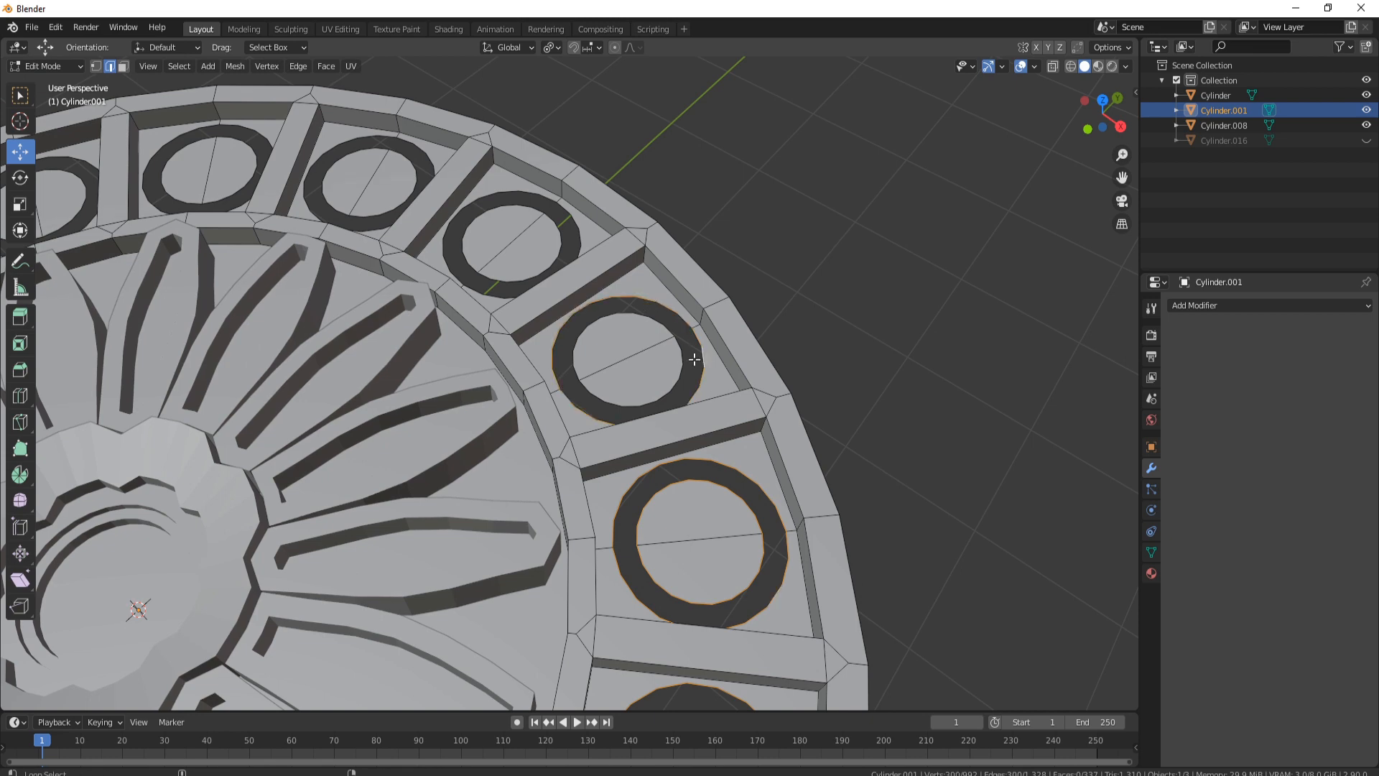
pyautogui.keyDown('alt'); pyautogui.keyDown('shift'); pyautogui.click(676, 357); pyautogui.keyUp('shift'); pyautogui.keyUp('alt')
pyautogui.keyDown('shift'); pyautogui.moveTo(643, 321); pyautogui.dragTo(744, 461, button='middle'); pyautogui.keyUp('shift')
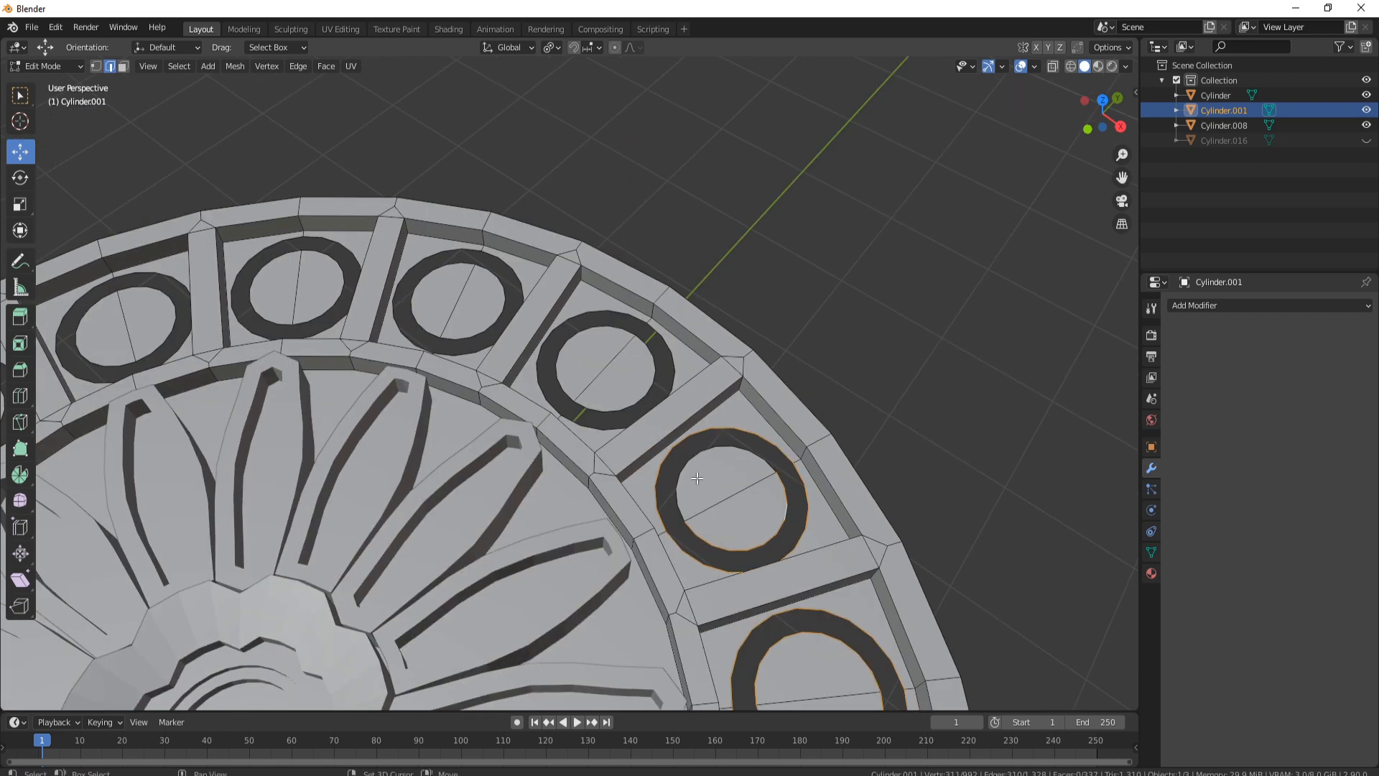
pyautogui.keyDown('alt'); pyautogui.keyDown('shift'); pyautogui.click(702, 451); pyautogui.keyUp('shift'); pyautogui.keyUp('alt')
pyautogui.keyDown('alt'); pyautogui.keyDown('shift'); pyautogui.click(652, 357); pyautogui.keyUp('shift'); pyautogui.keyUp('alt')
pyautogui.keyDown('alt'); pyautogui.keyDown('shift'); pyautogui.click(609, 328); pyautogui.keyUp('shift'); pyautogui.keyUp('alt')
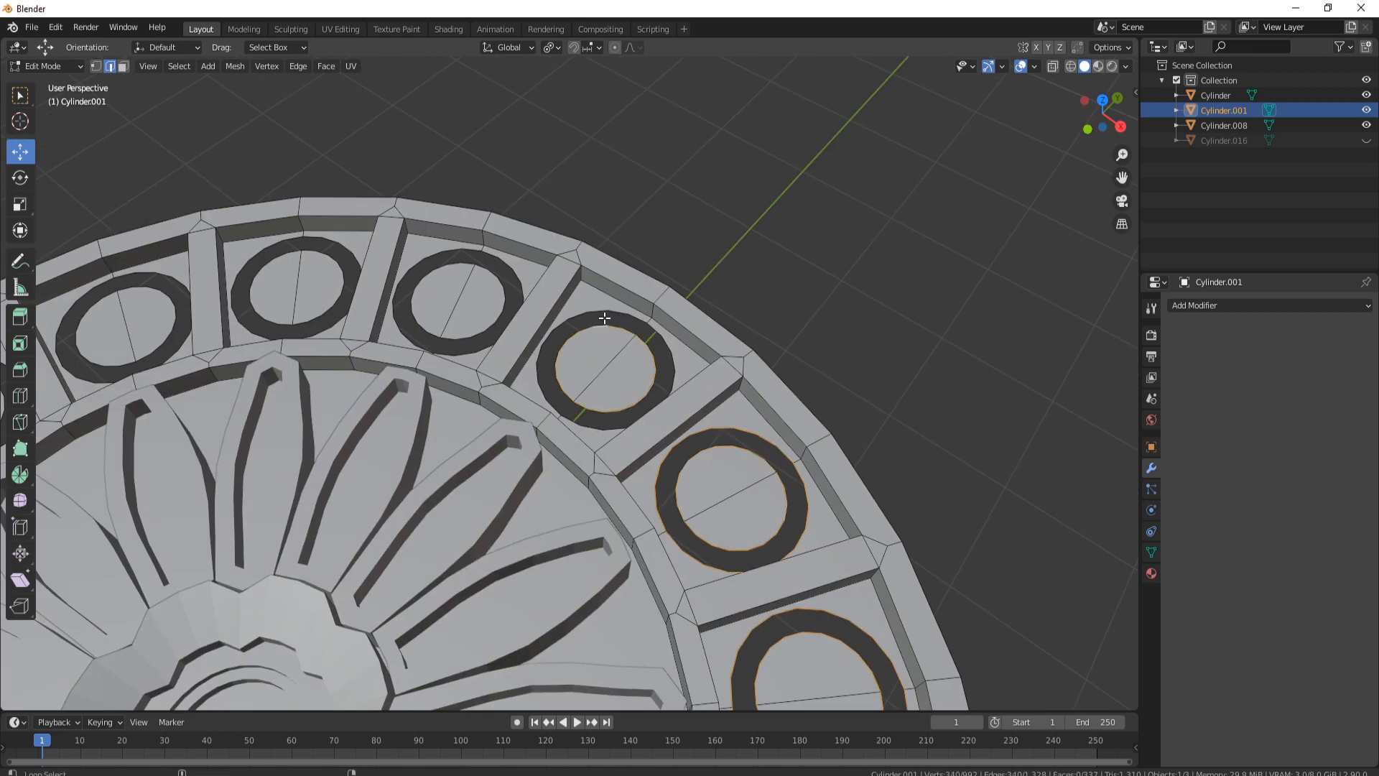
pyautogui.keyDown('alt'); pyautogui.keyDown('shift'); pyautogui.click(605, 315); pyautogui.keyUp('shift'); pyautogui.keyUp('alt')
# Extend the selection with both edge loops of the tenth and eleventh ring-shaped cuts.
pyautogui.keyDown('shift'); pyautogui.moveTo(671, 377); pyautogui.dragTo(756, 438, button='middle'); pyautogui.keyUp('shift')
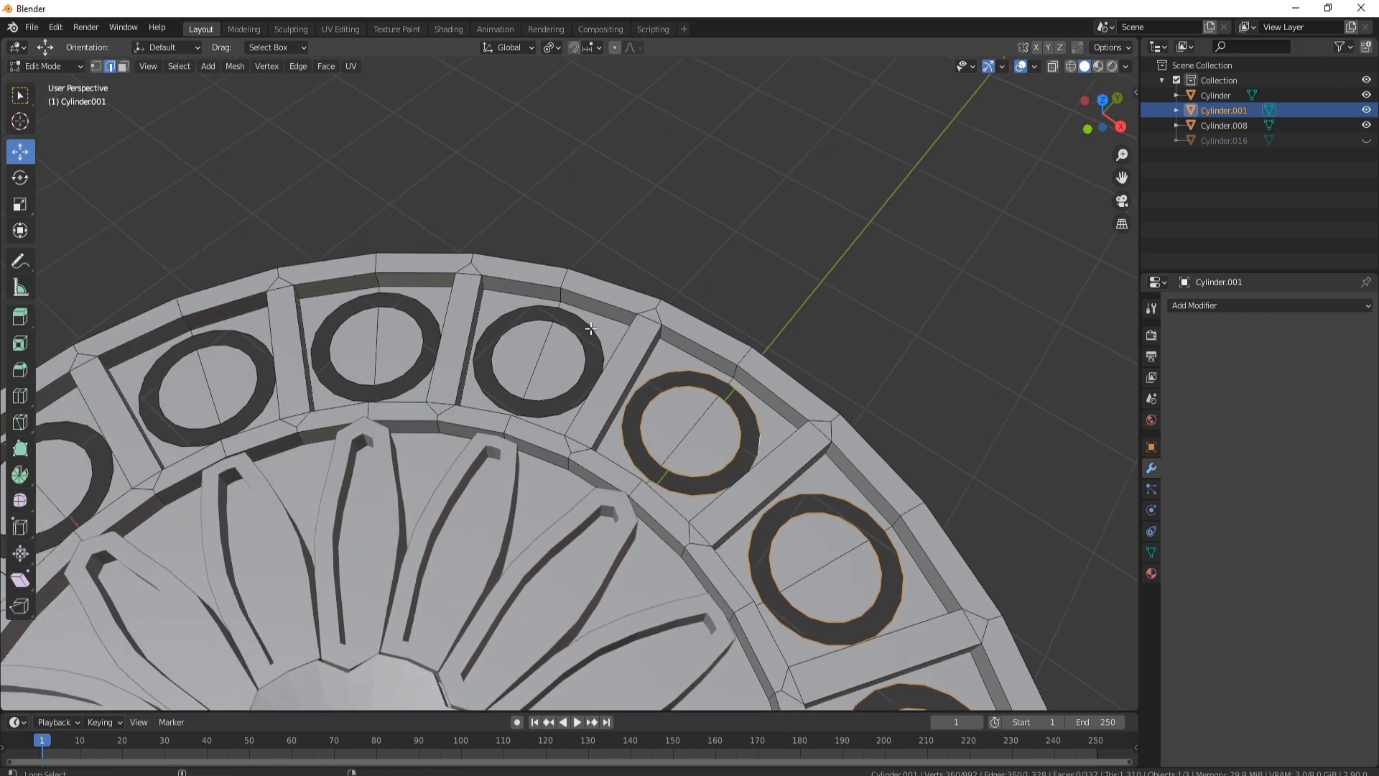
pyautogui.keyDown('alt'); pyautogui.keyDown('shift'); pyautogui.click(550, 315); pyautogui.keyUp('shift'); pyautogui.keyUp('alt')
pyautogui.keyDown('alt'); pyautogui.keyDown('shift'); pyautogui.click(524, 320); pyautogui.keyUp('shift'); pyautogui.keyUp('alt')
pyautogui.keyDown('alt'); pyautogui.keyDown('shift'); pyautogui.click(550, 324); pyautogui.keyUp('shift'); pyautogui.keyUp('alt')
pyautogui.keyDown('alt'); pyautogui.keyDown('shift'); pyautogui.click(578, 337); pyautogui.keyUp('shift'); pyautogui.keyUp('alt')
pyautogui.keyDown('shift'); pyautogui.moveTo(578, 338); pyautogui.dragTo(568, 363, button='middle'); pyautogui.keyUp('shift')
pyautogui.keyDown('alt'); pyautogui.keyDown('shift'); pyautogui.click(546, 309); pyautogui.keyUp('shift'); pyautogui.keyUp('alt')
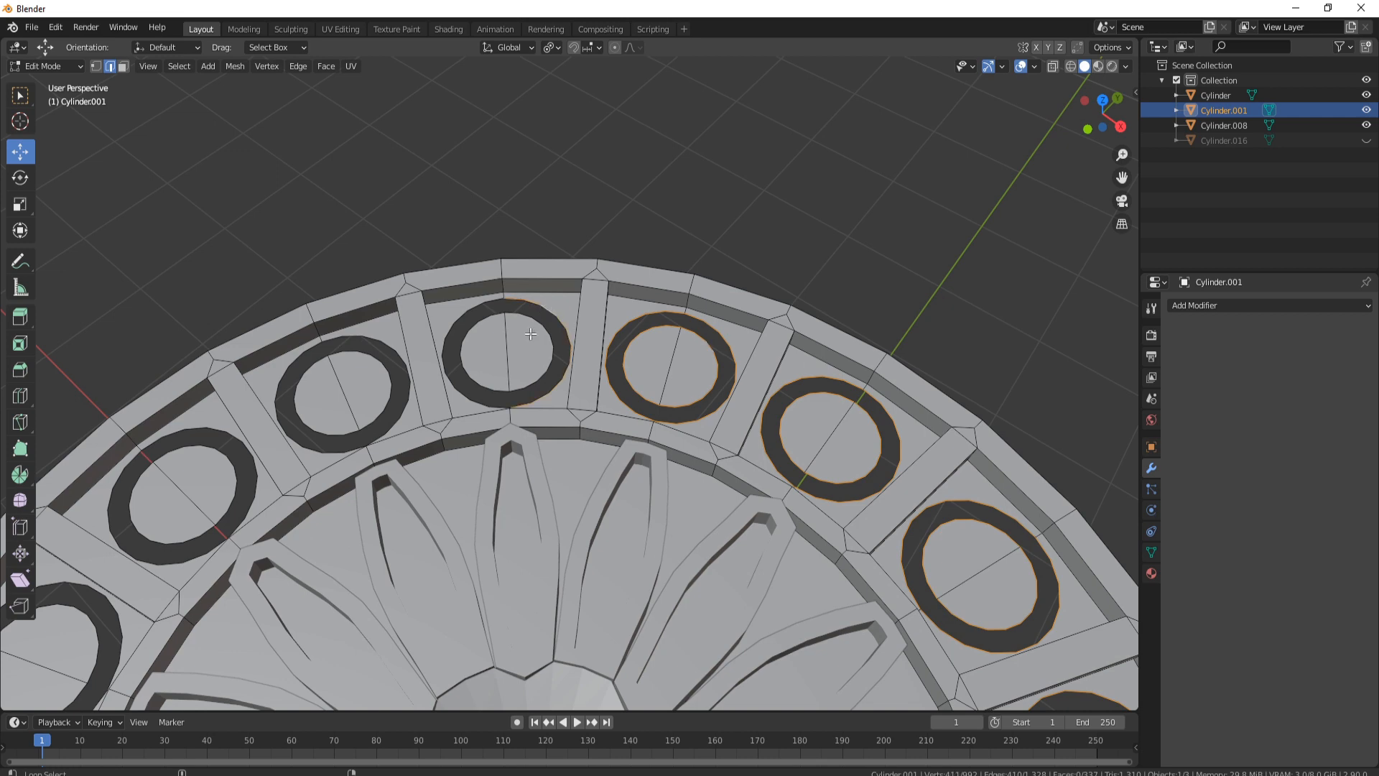
pyautogui.keyDown('alt'); pyautogui.keyDown('shift'); pyautogui.click(521, 348); pyautogui.keyUp('shift'); pyautogui.keyUp('alt')
pyautogui.keyDown('alt'); pyautogui.keyDown('shift'); pyautogui.click(484, 406); pyautogui.keyUp('shift'); pyautogui.keyUp('alt')
pyautogui.keyDown('alt'); pyautogui.keyDown('shift'); pyautogui.click(478, 383); pyautogui.keyUp('shift'); pyautogui.keyUp('alt')
# Extend the selection with both edge loops of the twelfth ring-shaped cut.
pyautogui.keyDown('shift'); pyautogui.moveTo(390, 358); pyautogui.dragTo(473, 332, button='middle'); pyautogui.keyUp('shift')
pyautogui.keyDown('alt'); pyautogui.keyDown('shift'); pyautogui.click(473, 334); pyautogui.keyUp('shift'); pyautogui.keyUp('alt')
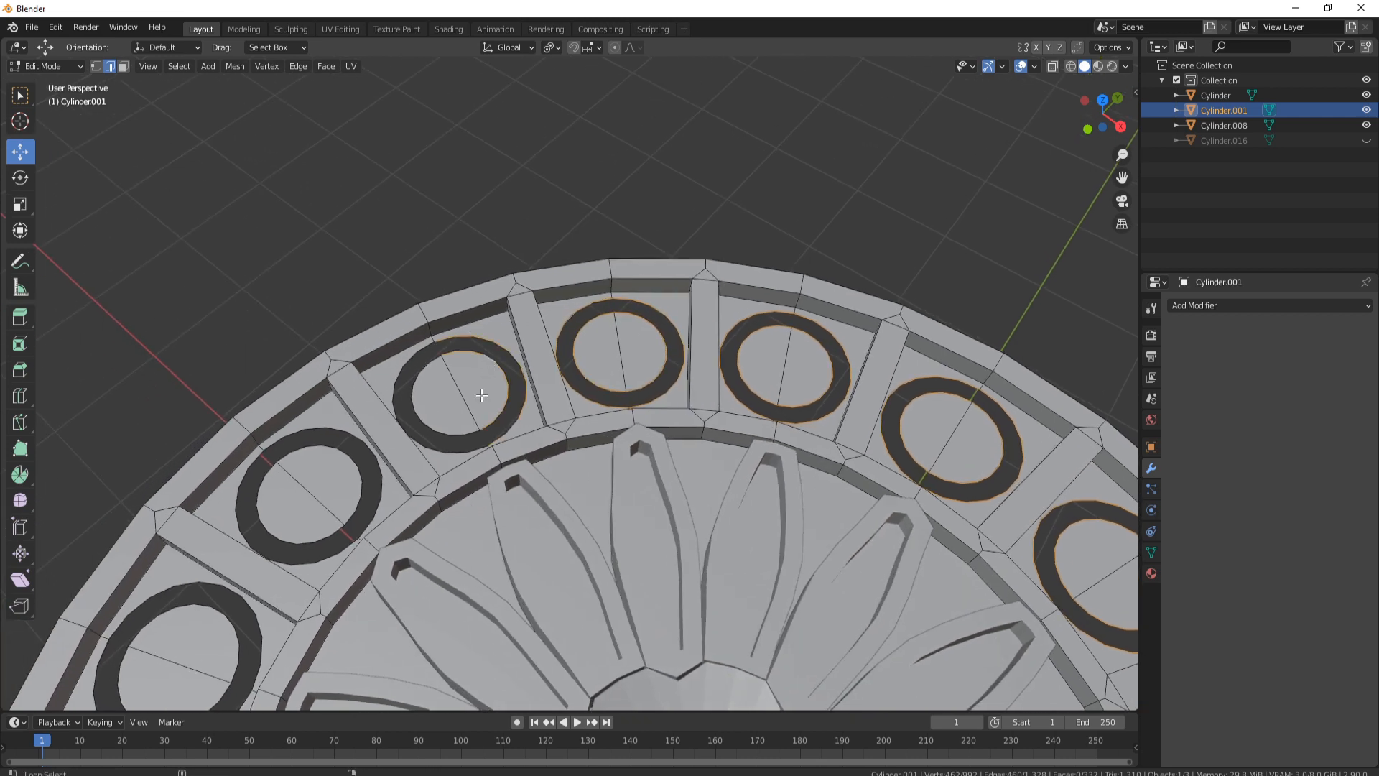
pyautogui.keyDown('alt'); pyautogui.keyDown('shift'); pyautogui.click(452, 436); pyautogui.keyUp('shift'); pyautogui.keyUp('alt')
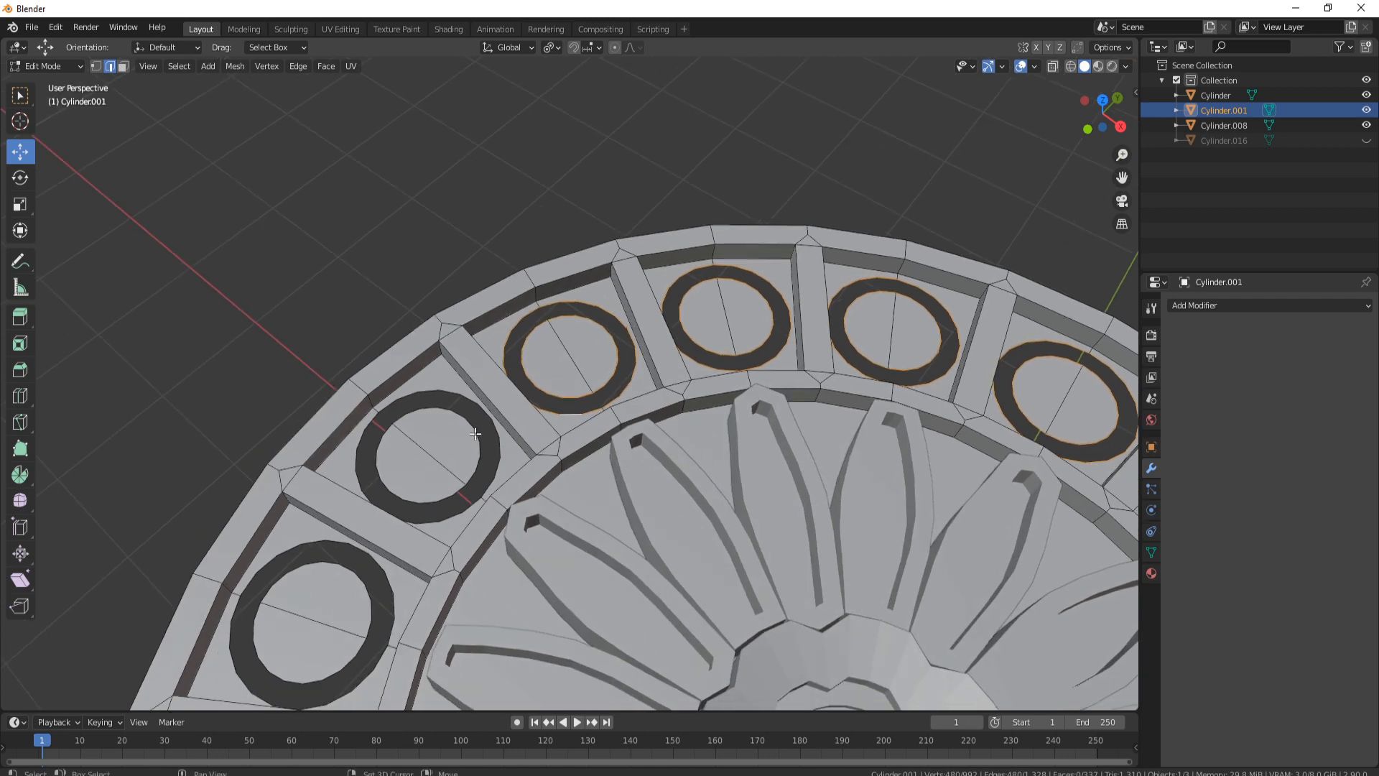
# Extend the selection with both edge loops of the thirteenth and fourteenth ring-shaped cuts.
pyautogui.keyDown('shift'); pyautogui.moveTo(352, 472); pyautogui.dragTo(461, 438, button='middle'); pyautogui.keyUp('shift')
pyautogui.keyDown('alt'); pyautogui.keyDown('shift'); pyautogui.click(441, 415); pyautogui.keyUp('shift'); pyautogui.keyUp('alt')
pyautogui.keyDown('alt'); pyautogui.keyDown('shift'); pyautogui.click(428, 497); pyautogui.keyUp('shift'); pyautogui.keyUp('alt')
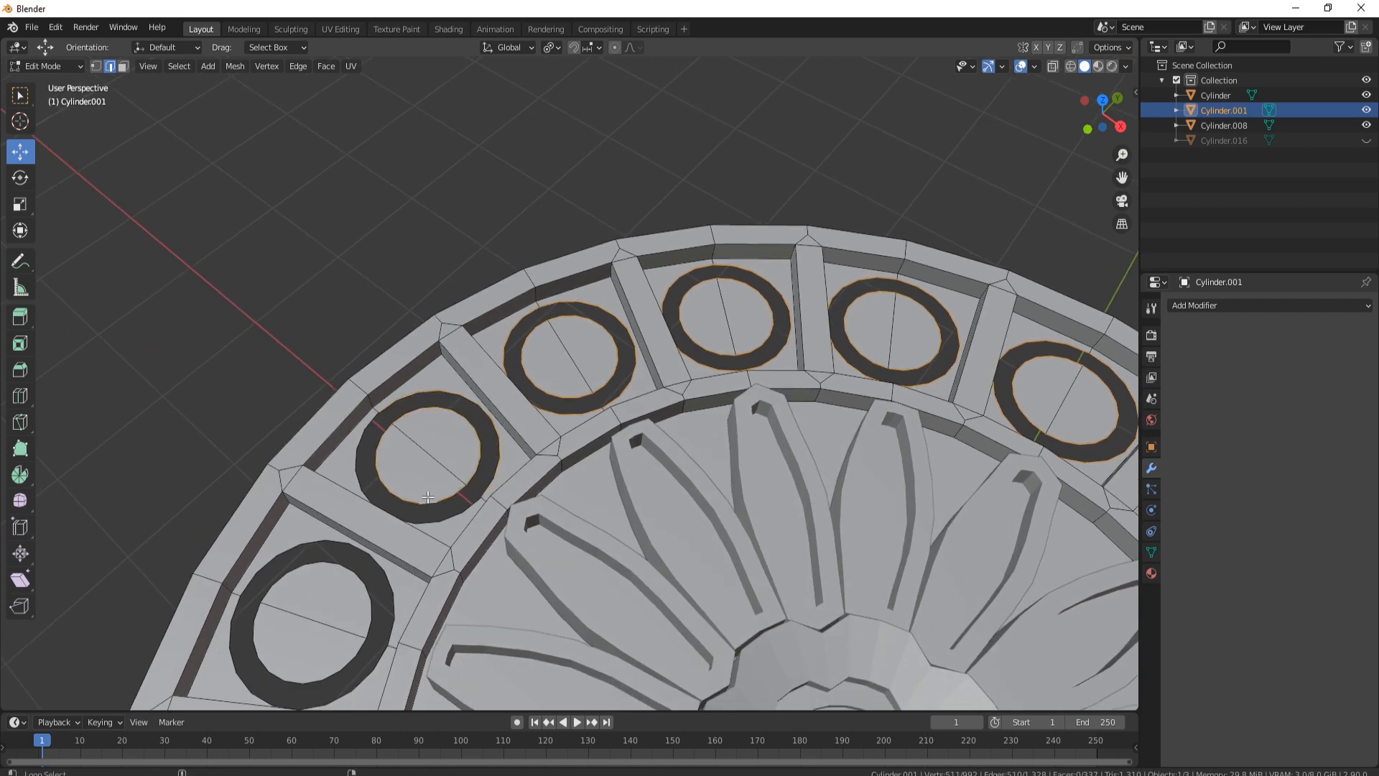
pyautogui.keyDown('shift'); pyautogui.moveTo(443, 510); pyautogui.dragTo(574, 453, button='middle'); pyautogui.keyUp('shift')
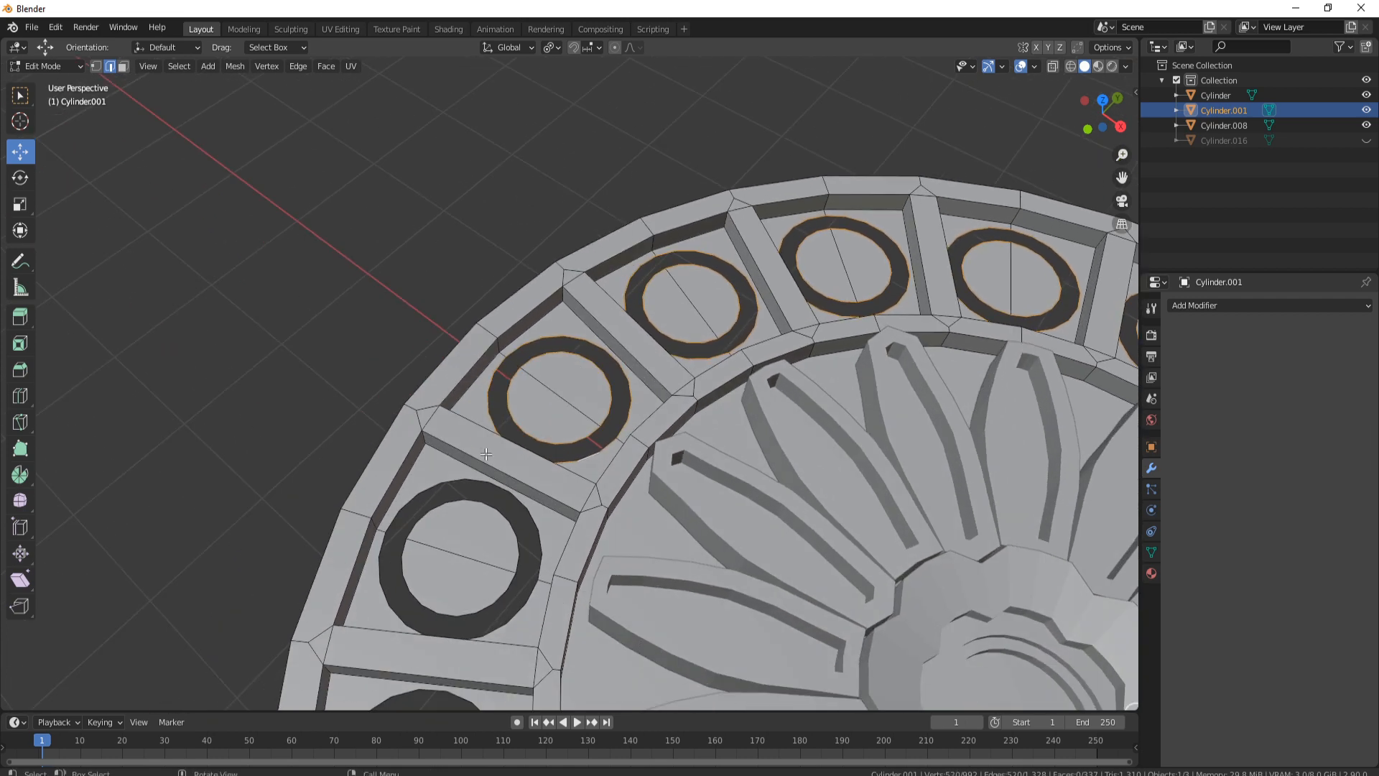
pyautogui.keyDown('alt'); pyautogui.keyDown('shift'); pyautogui.click(453, 484); pyautogui.keyUp('shift'); pyautogui.keyUp('alt')
pyautogui.keyDown('shift'); pyautogui.moveTo(473, 507); pyautogui.dragTo(524, 364, button='middle'); pyautogui.keyUp('shift')
pyautogui.keyDown('alt'); pyautogui.keyDown('shift'); pyautogui.click(534, 470); pyautogui.keyUp('shift'); pyautogui.keyUp('alt')
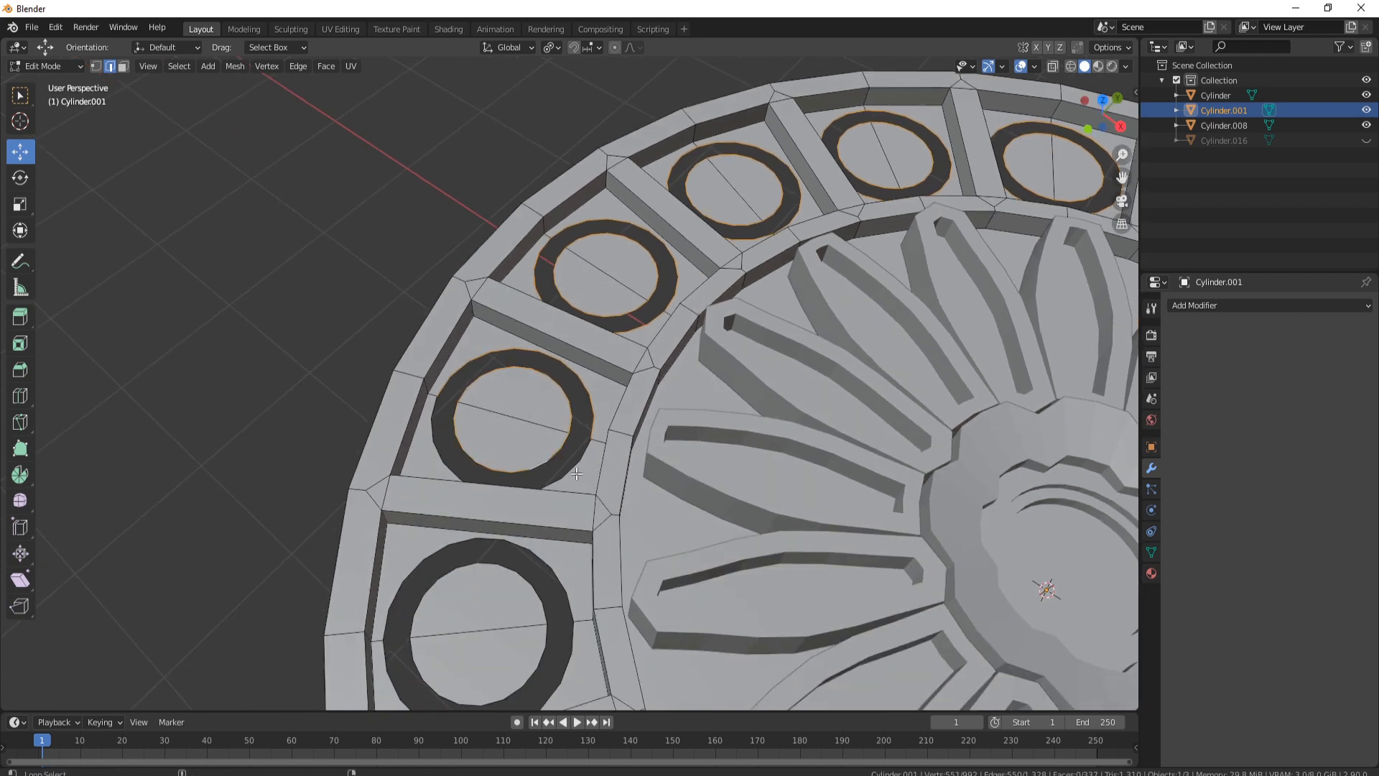
# Extend the selection with both edge loops of the fifteenth and sixteenth ring-shaped cuts.
pyautogui.keyDown('shift'); pyautogui.moveTo(530, 571); pyautogui.dragTo(584, 449, button='middle'); pyautogui.keyUp('shift')
pyautogui.keyDown('alt'); pyautogui.keyDown('shift'); pyautogui.click(608, 504); pyautogui.keyUp('shift'); pyautogui.keyUp('alt')
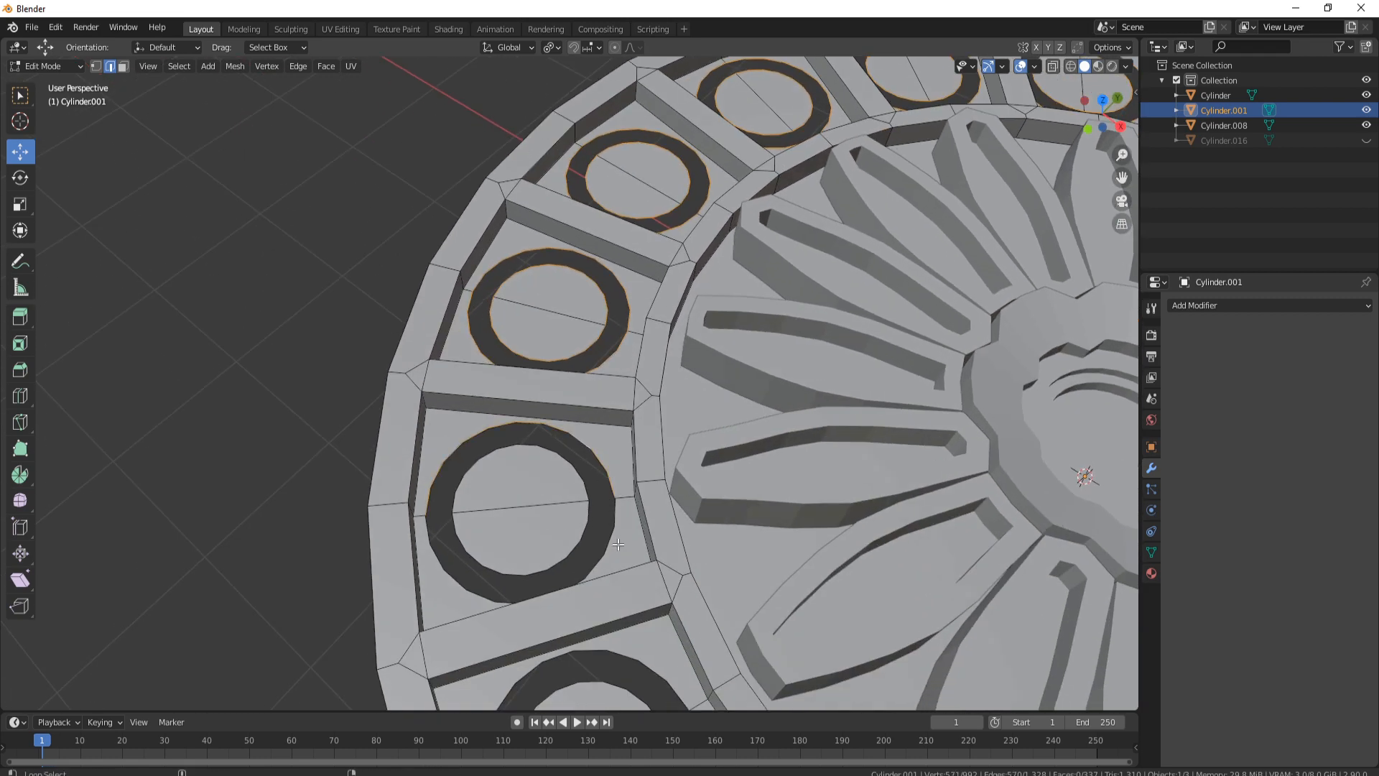
pyautogui.keyDown('alt'); pyautogui.keyDown('shift'); pyautogui.click(591, 560); pyautogui.keyUp('shift'); pyautogui.keyUp('alt')
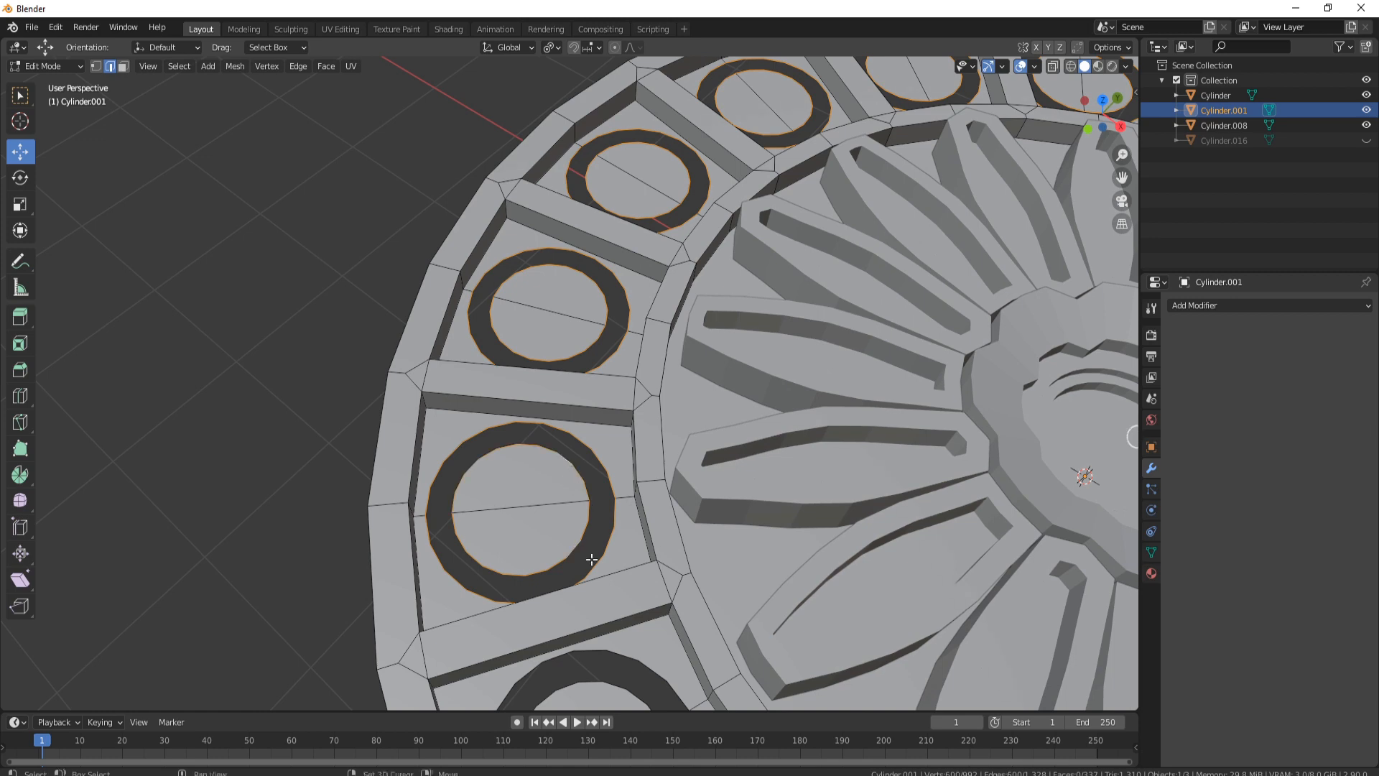
pyautogui.keyDown('shift'); pyautogui.moveTo(591, 560); pyautogui.dragTo(557, 400, button='middle'); pyautogui.keyUp('shift')
pyautogui.keyDown('alt'); pyautogui.keyDown('shift'); pyautogui.click(531, 420); pyautogui.keyUp('shift'); pyautogui.keyUp('alt')
pyautogui.keyDown('alt'); pyautogui.keyDown('shift'); pyautogui.click(651, 483); pyautogui.keyUp('shift'); pyautogui.keyUp('alt')
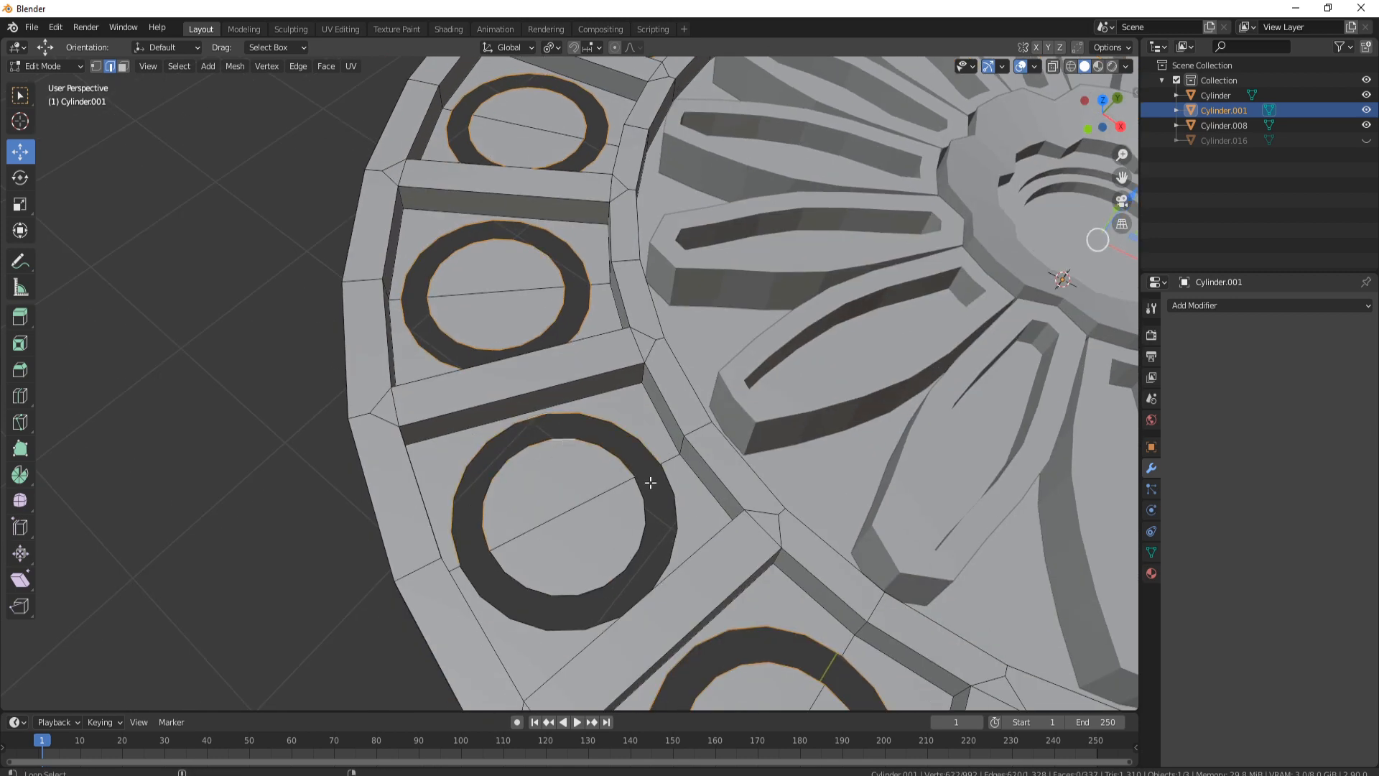
pyautogui.keyDown('alt'); pyautogui.keyDown('shift'); pyautogui.click(675, 495); pyautogui.keyUp('shift'); pyautogui.keyUp('alt')
pyautogui.keyDown('alt'); pyautogui.keyDown('shift'); pyautogui.click(645, 540); pyautogui.keyUp('shift'); pyautogui.keyUp('alt')
# Mark all selected loops as seams and fill the sixteen ring-shaped gaps with faces.
pyautogui.moveTo(645, 540); pyautogui.dragTo(578, 418, button='middle')
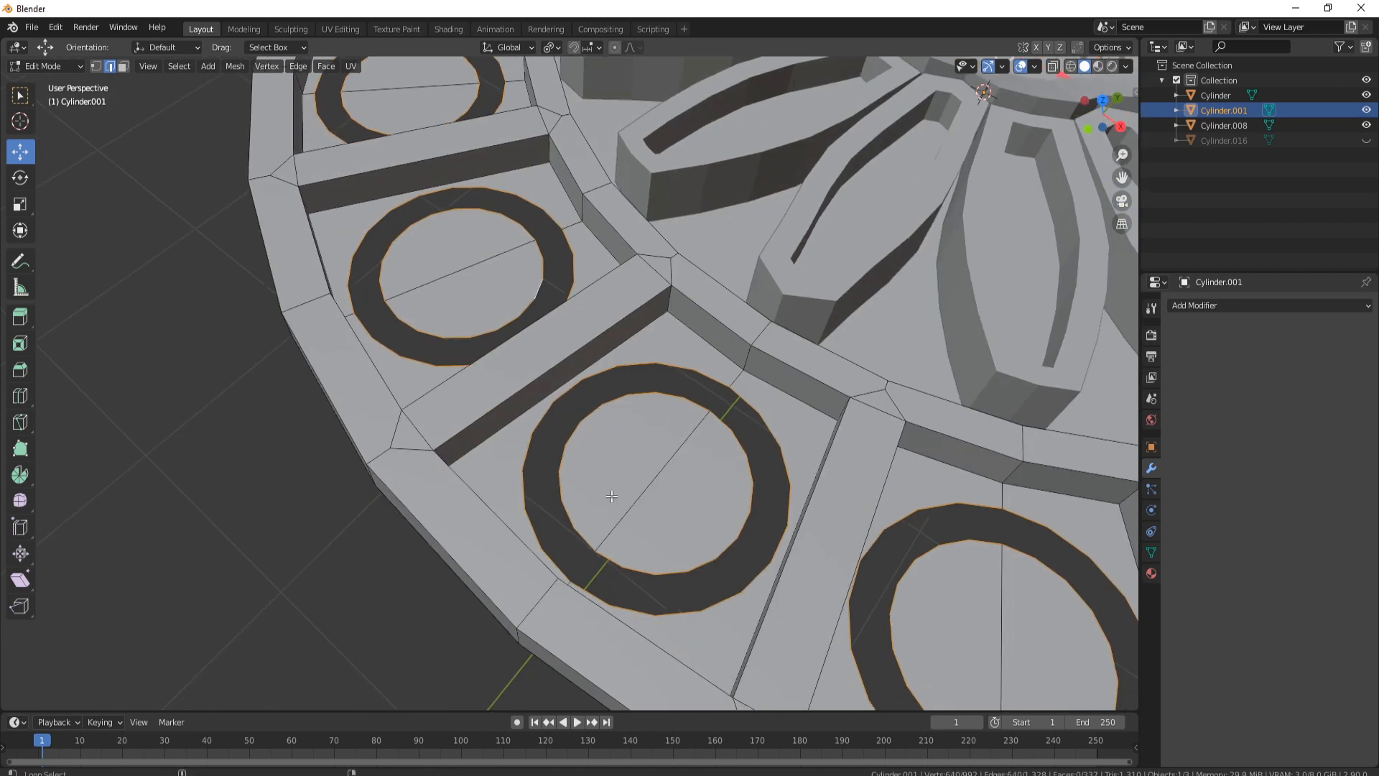
pyautogui.scroll(-6, 585, 322)
pyautogui.rightClick(567, 398)
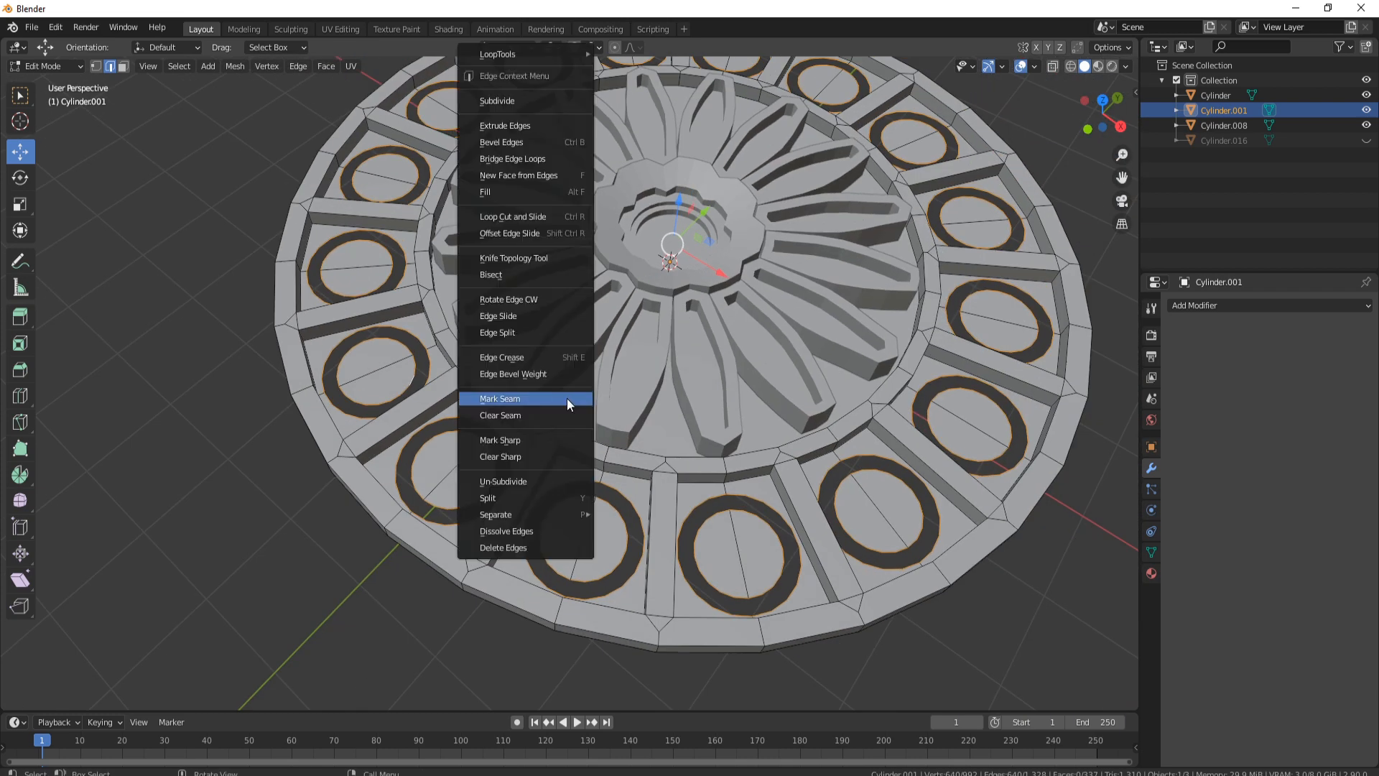
pyautogui.click(558, 398)
pyautogui.moveTo(606, 397); pyautogui.dragTo(562, 330, button='middle')
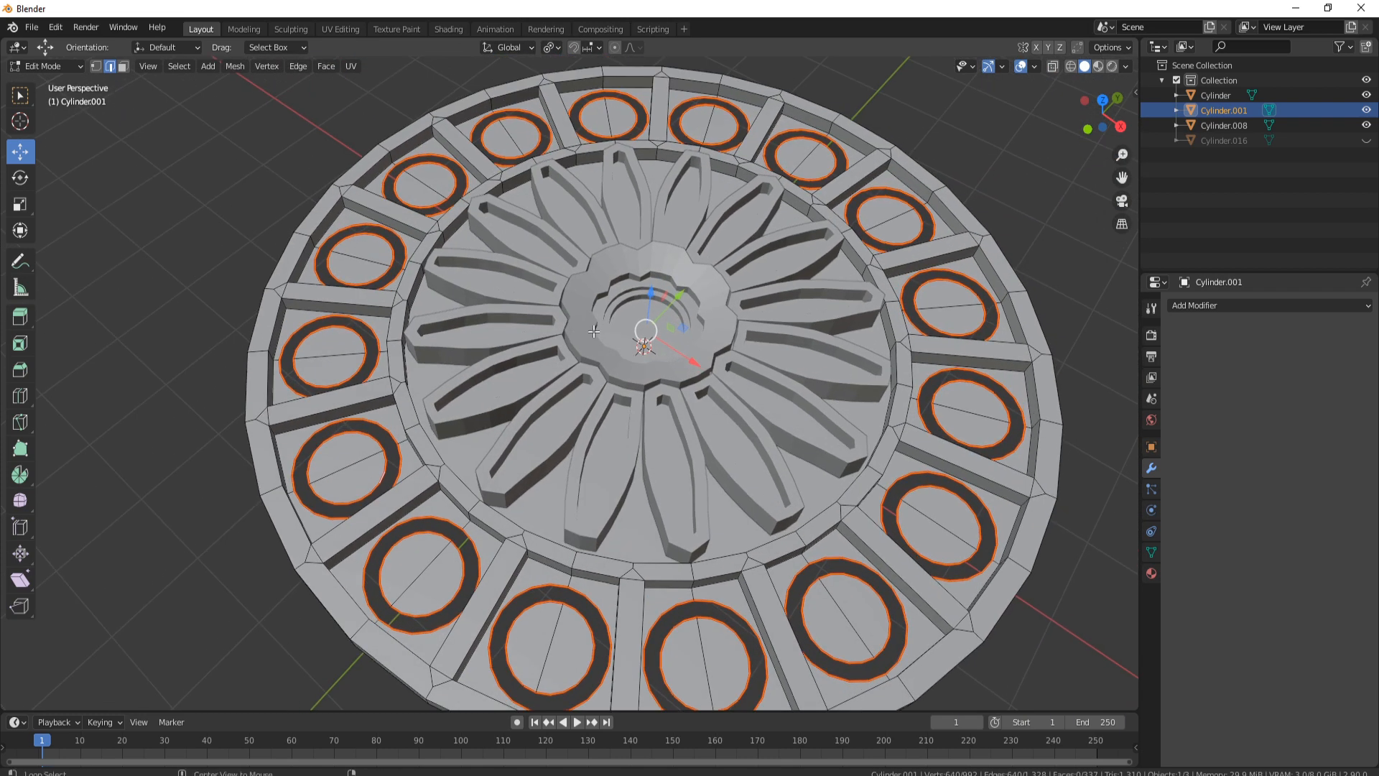
pyautogui.hotkey('alt', 'f')
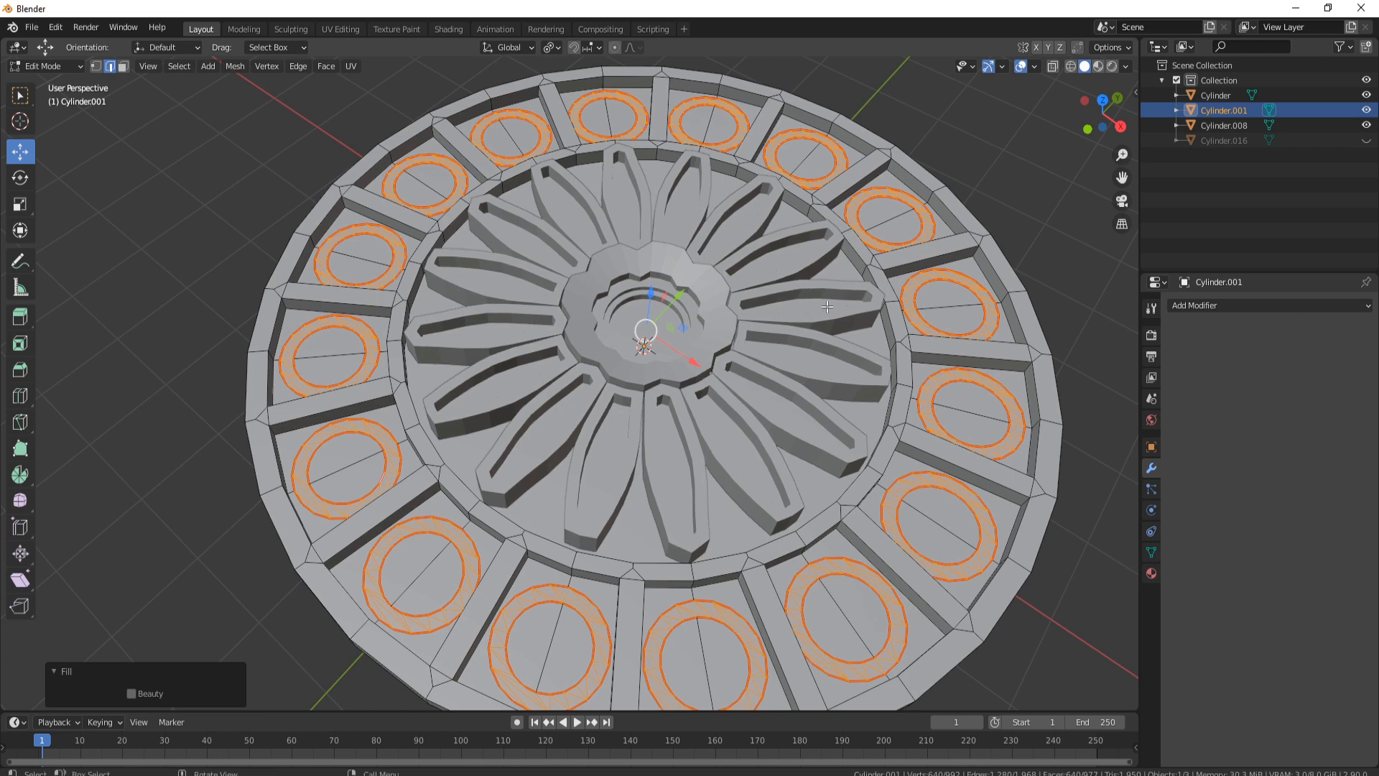
# In face select mode, select the sixteen seam-bounded inner discs and delete their faces.
pyautogui.press('3')
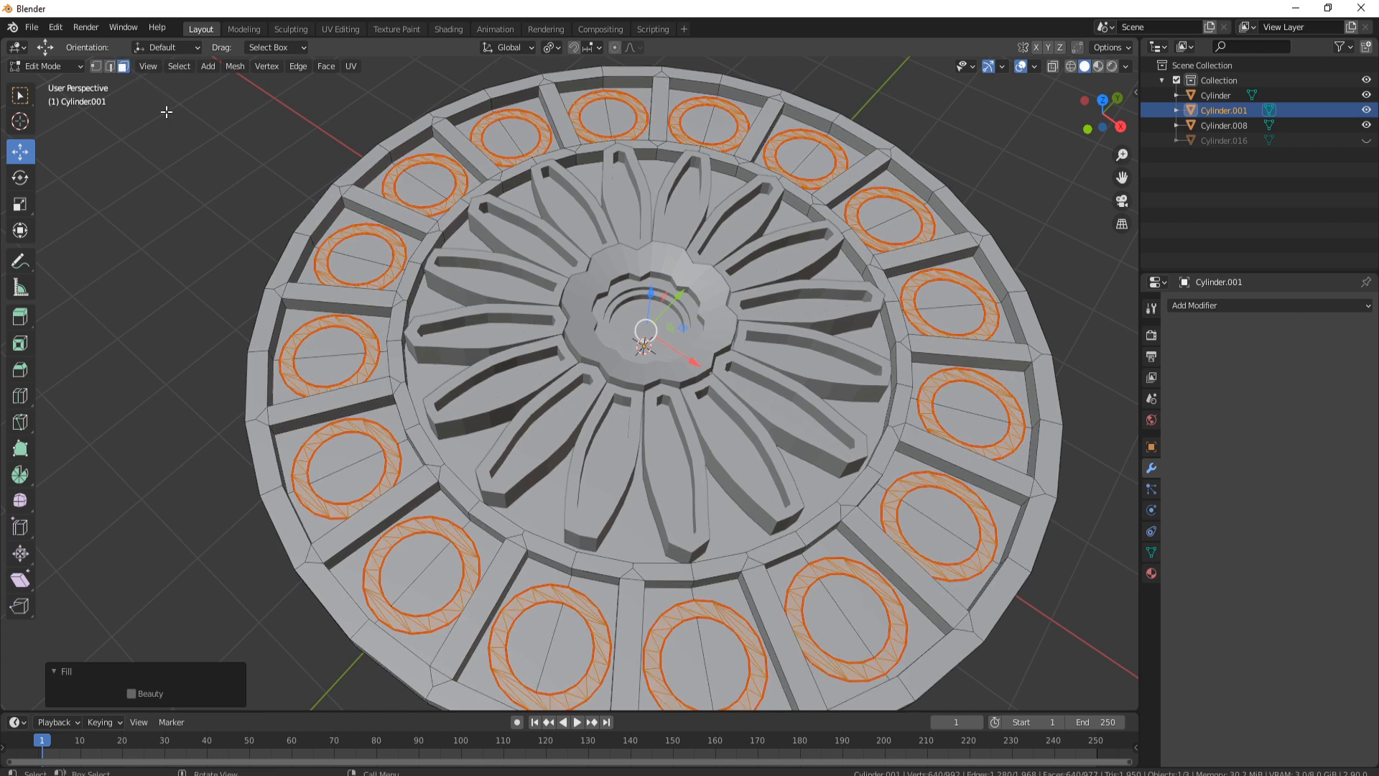
pyautogui.click(332, 355)
pyautogui.press('l')
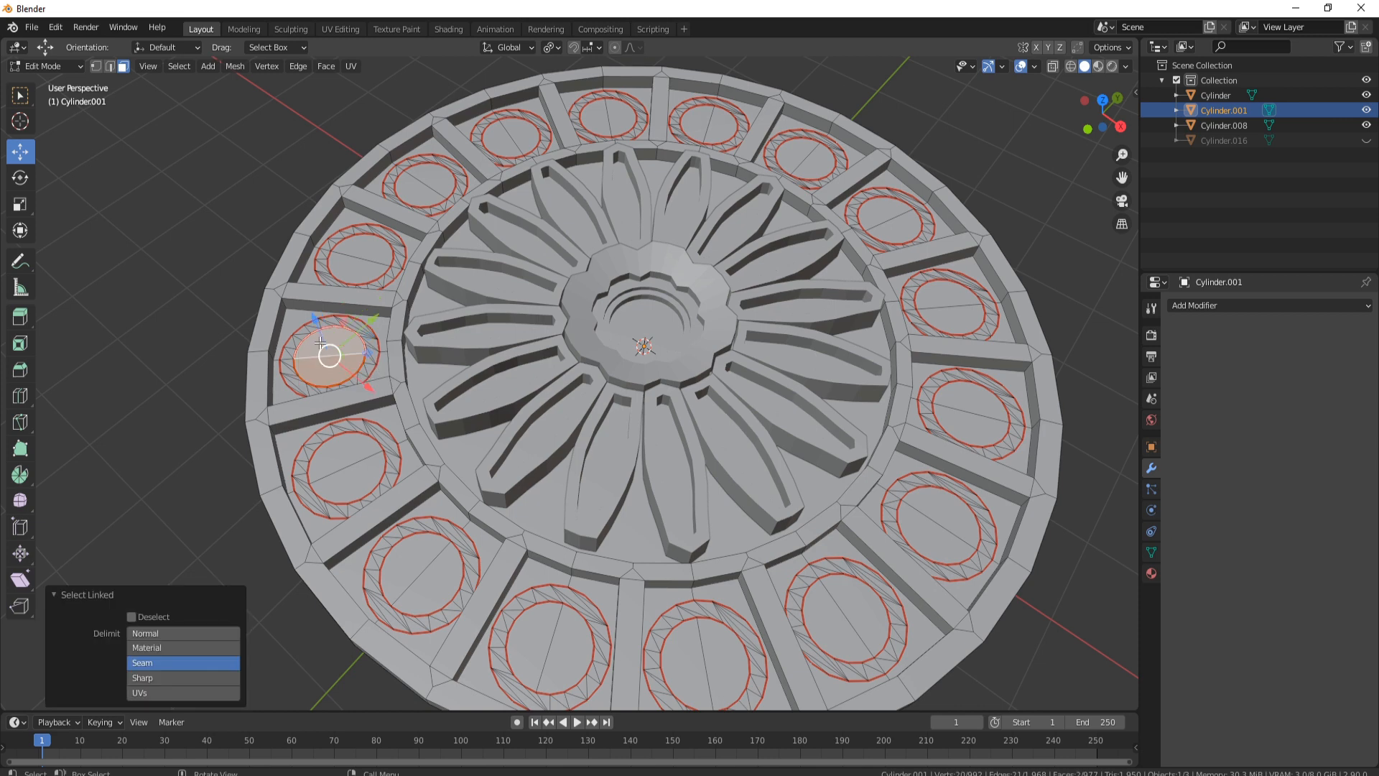
pyautogui.press('l')
pyautogui.press('l')
pyautogui.press('l')
pyautogui.press('l')
pyautogui.press('l')
pyautogui.press('l')
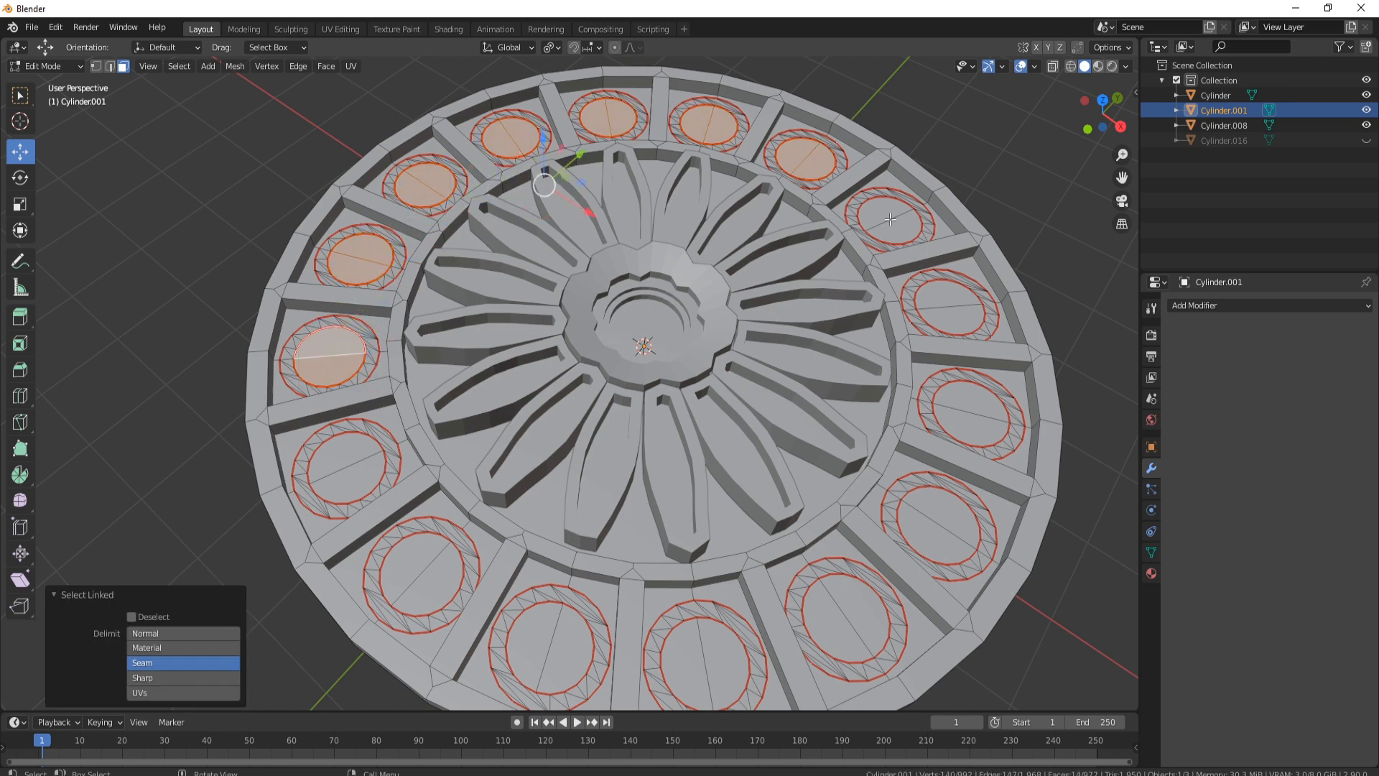
pyautogui.press('l')
pyautogui.press('l')
pyautogui.press('l')
pyautogui.press('l')
pyautogui.press('l')
pyautogui.press('l')
pyautogui.press('l')
pyautogui.press('l')
pyautogui.press('l')
pyautogui.press('x')
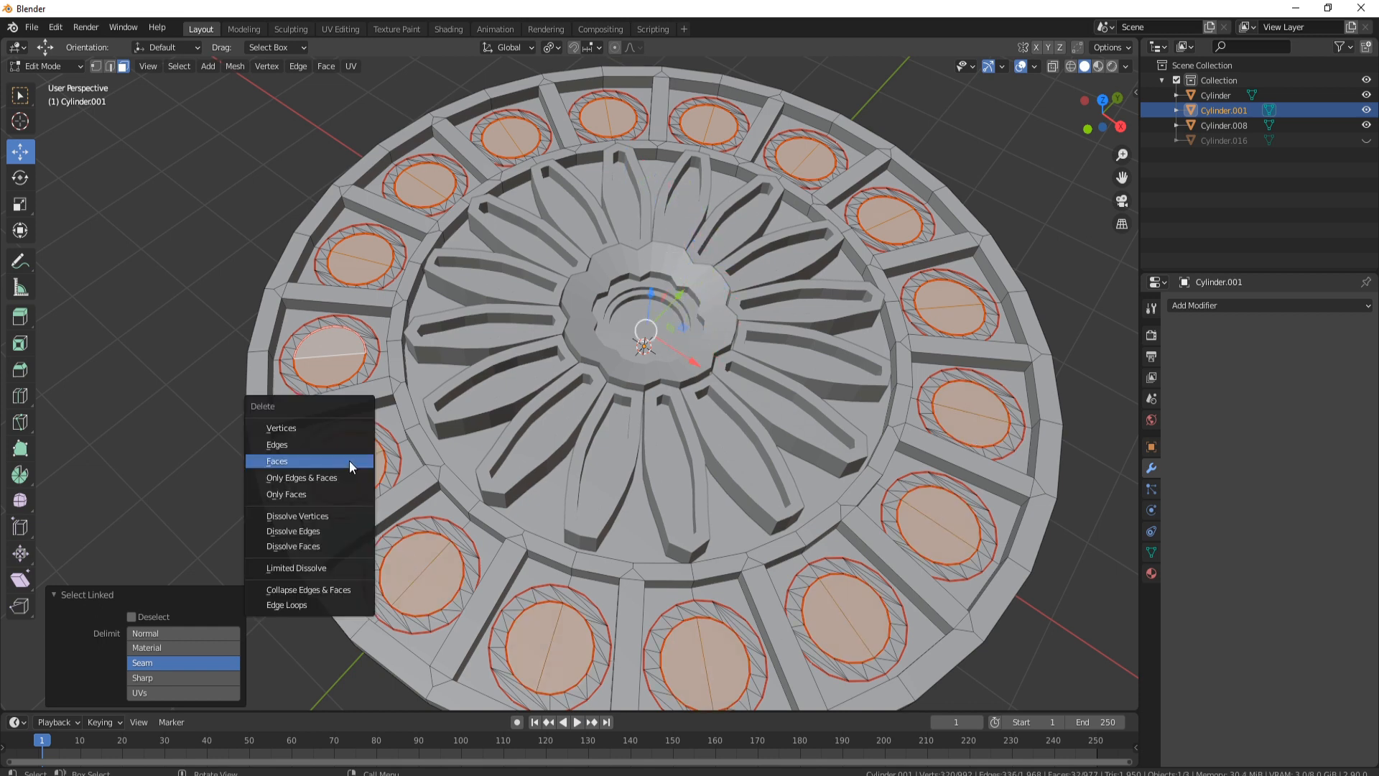
pyautogui.click(349, 461)
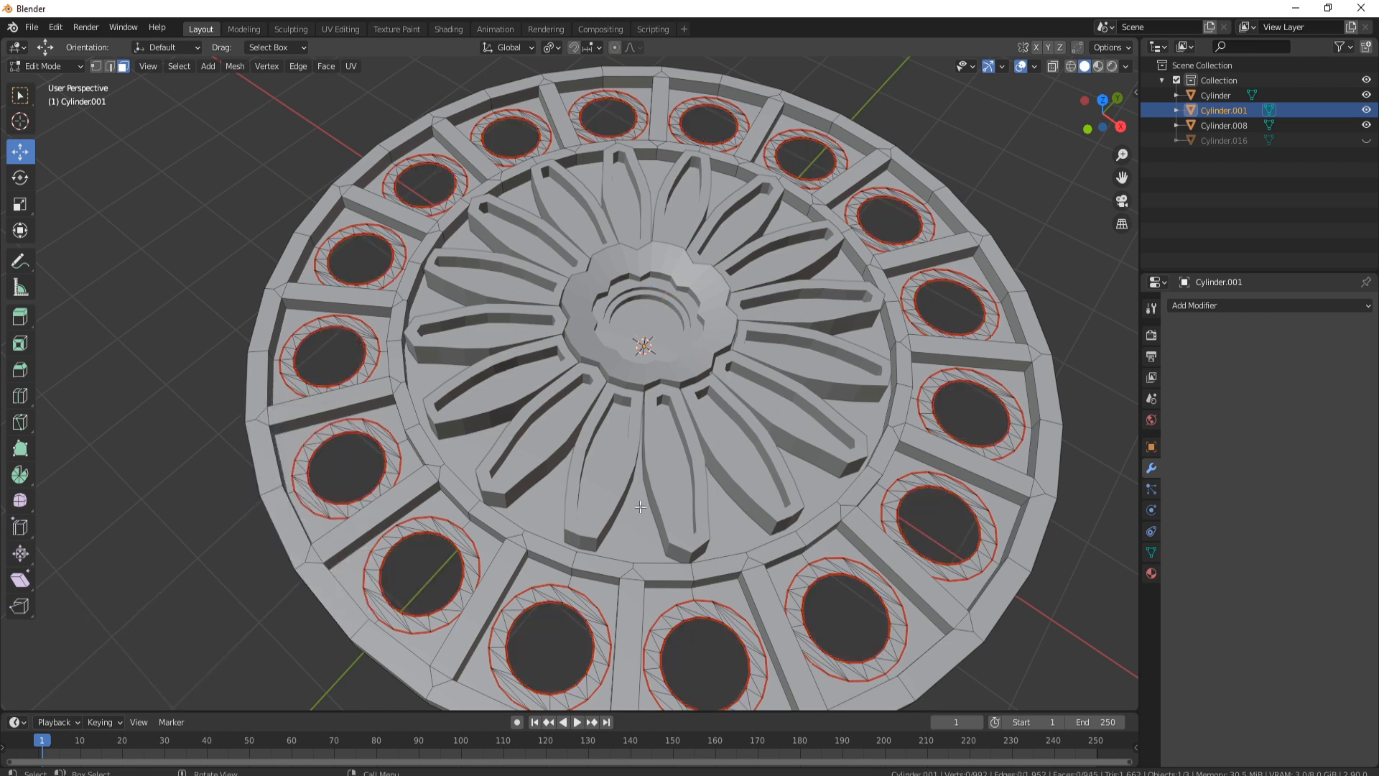
# Return to Object Mode, reveal all hidden objects and inspect the assembled ornament from several angles.
pyautogui.press('Tab')
pyautogui.hotkey('alt', 'h')
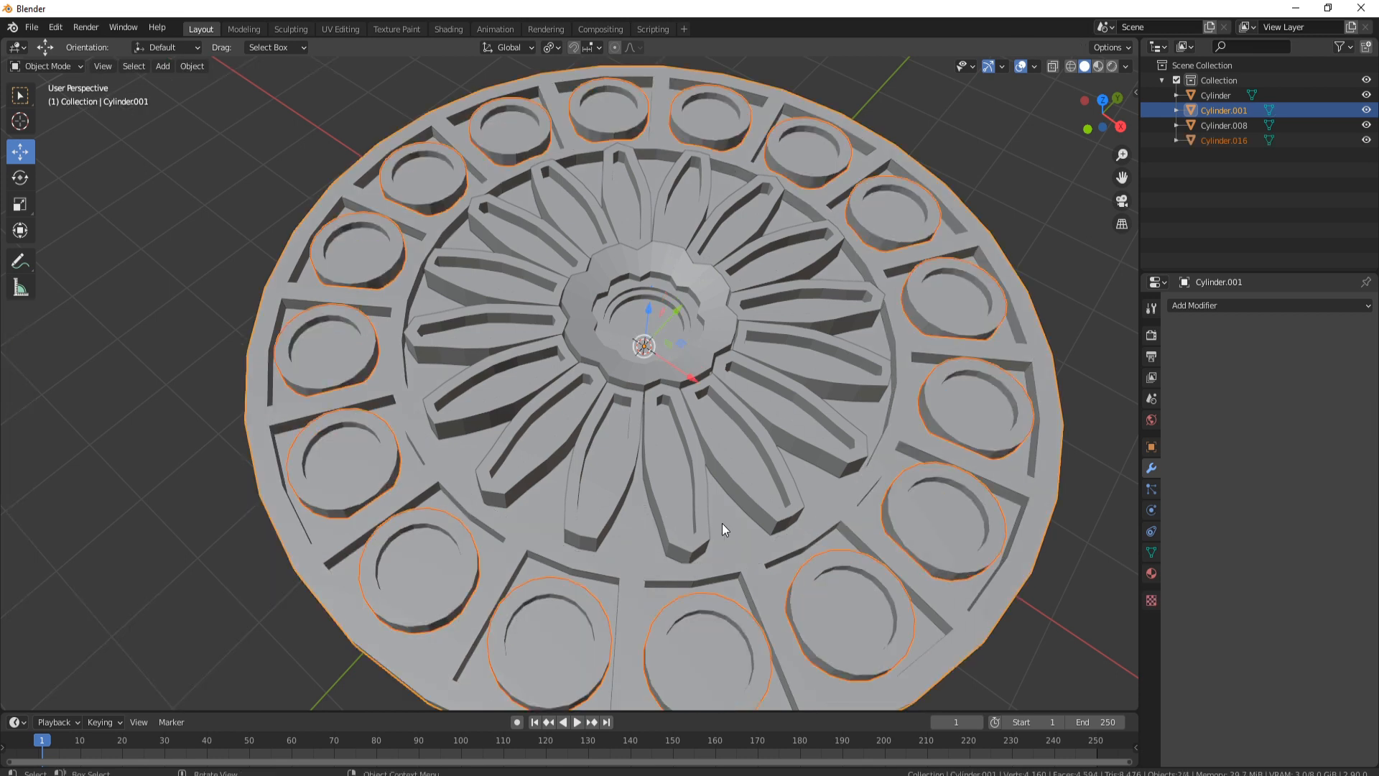
pyautogui.moveTo(459, 406); pyautogui.dragTo(616, 237, button='middle')
pyautogui.moveTo(693, 378); pyautogui.dragTo(530, 446, button='middle')
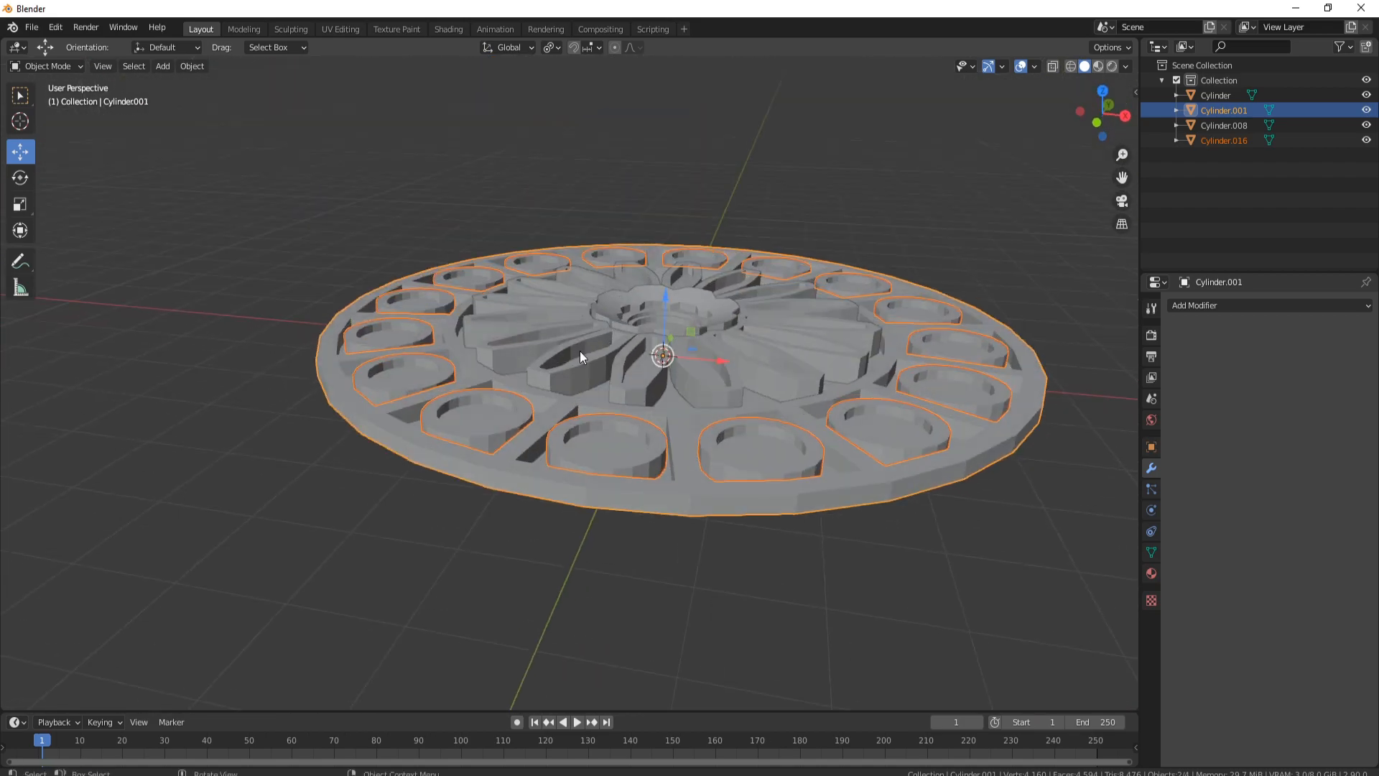
pyautogui.moveTo(581, 357); pyautogui.dragTo(584, 403, button='middle')
pyautogui.moveTo(675, 386); pyautogui.dragTo(679, 377, button='middle')
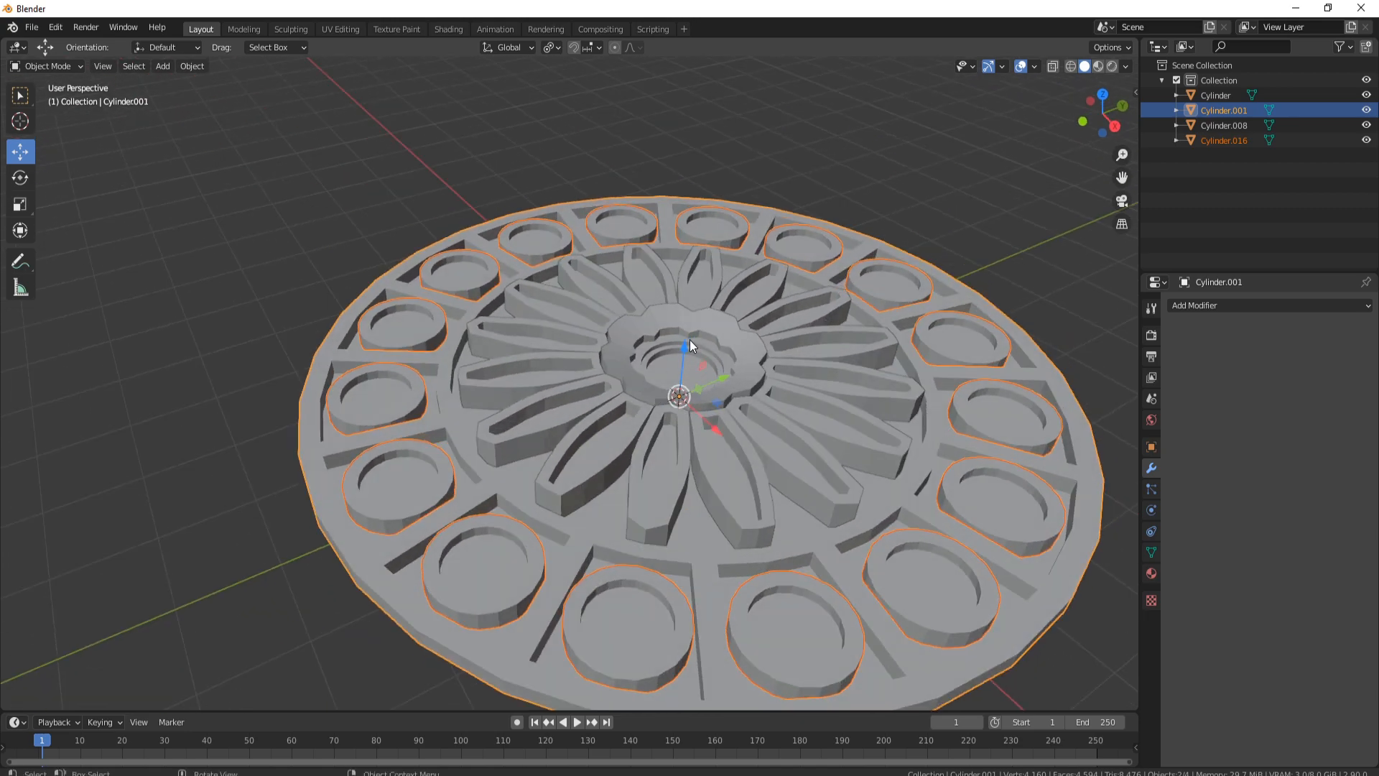
pyautogui.scroll(5, 632, 377)
pyautogui.scroll(-3, 708, 373)
pyautogui.scroll(3, 604, 379)
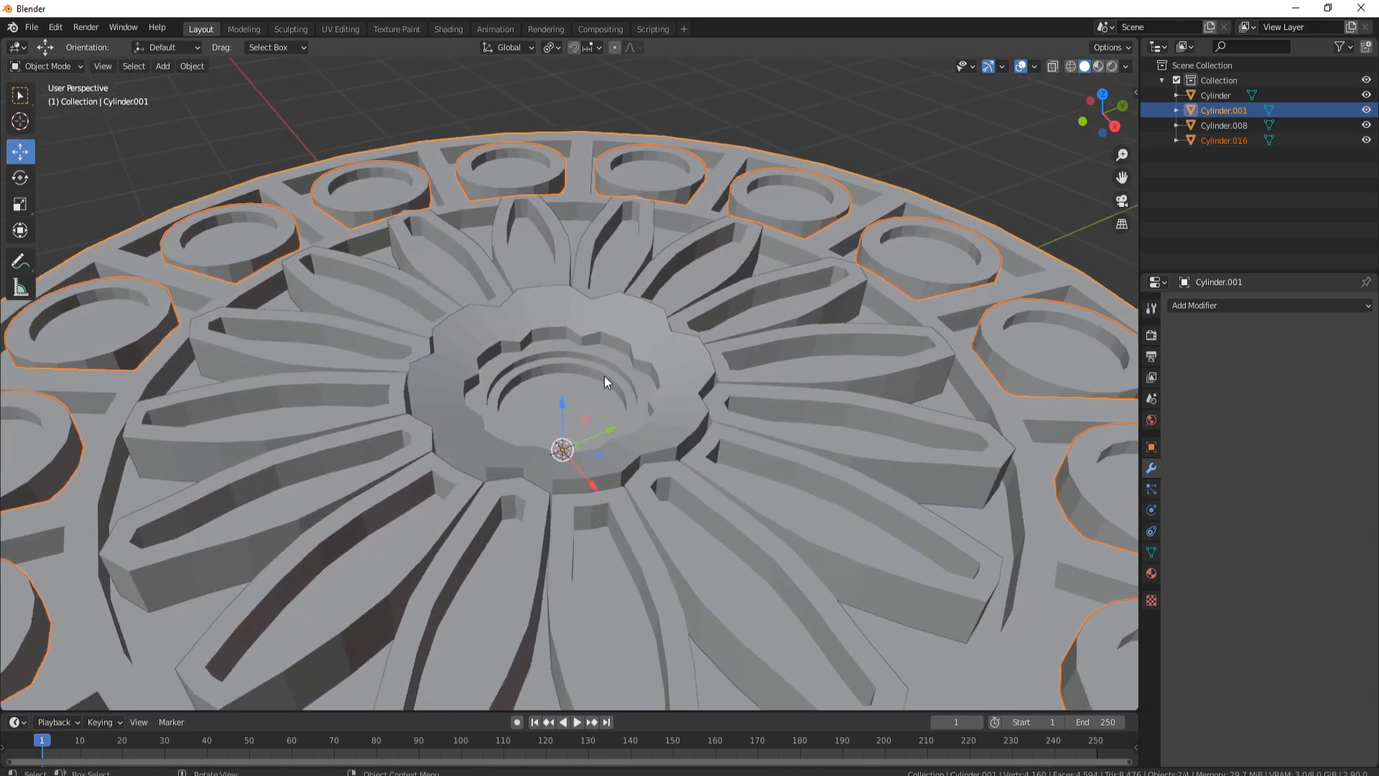
# Hide the petal object and the circular ring object, leaving the base and scalloped centre in view.
pyautogui.click(383, 497)
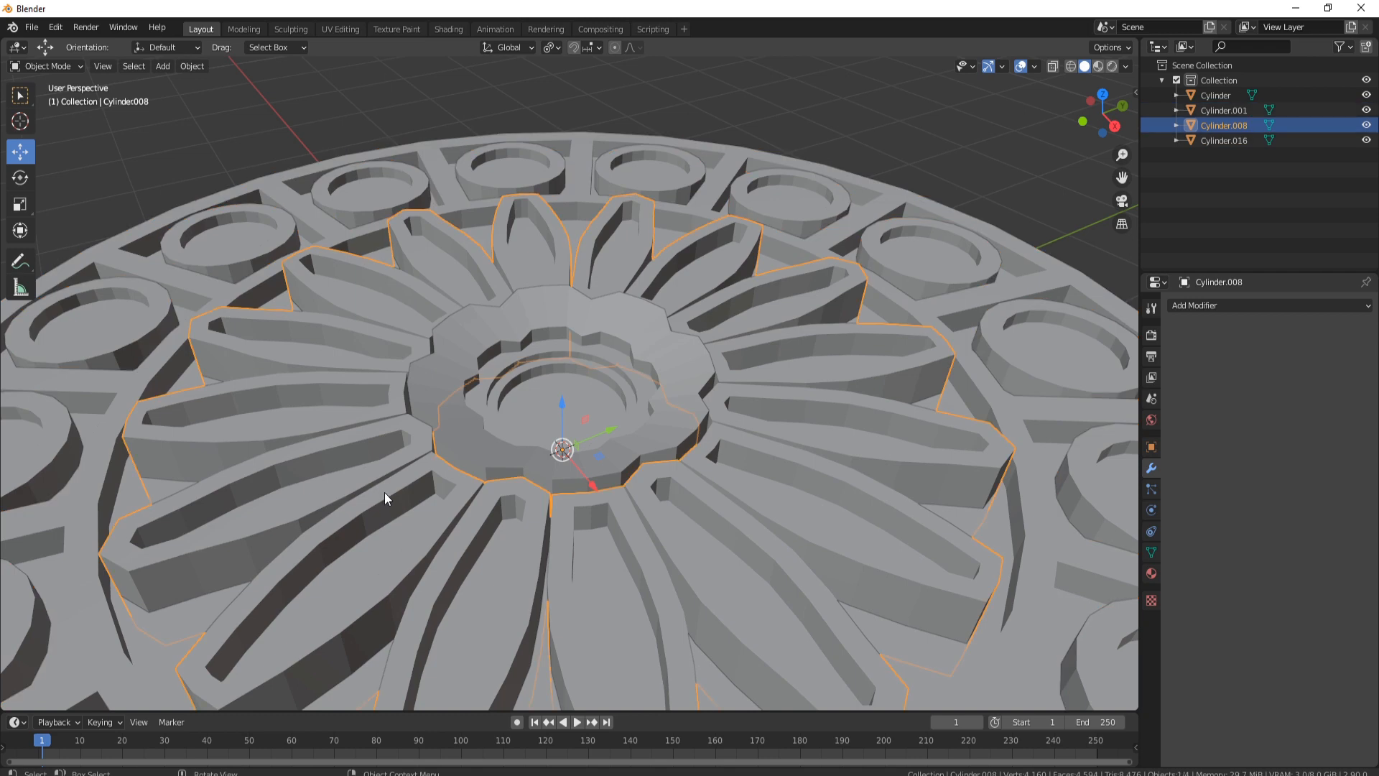
pyautogui.press('h')
pyautogui.scroll(-6, 385, 493)
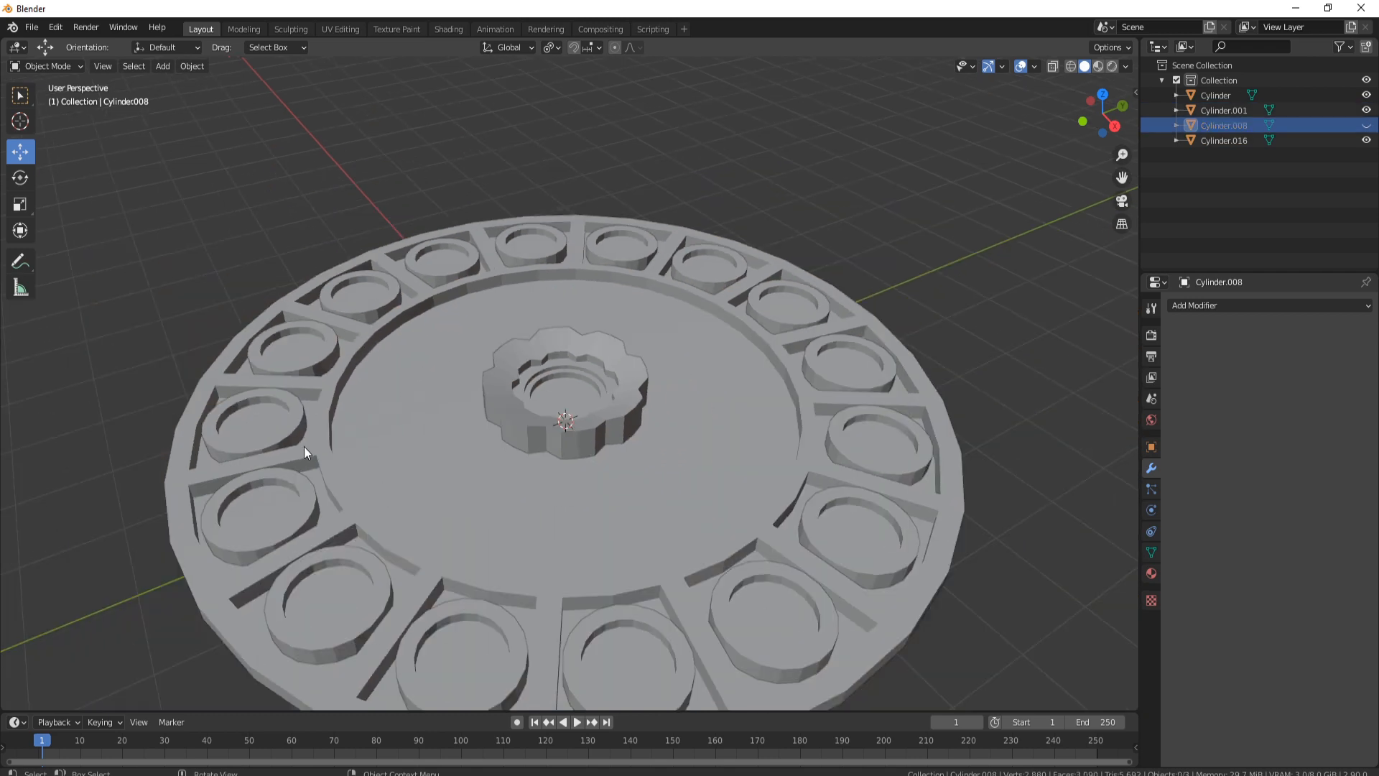
pyautogui.click(317, 445)
pyautogui.click(280, 412)
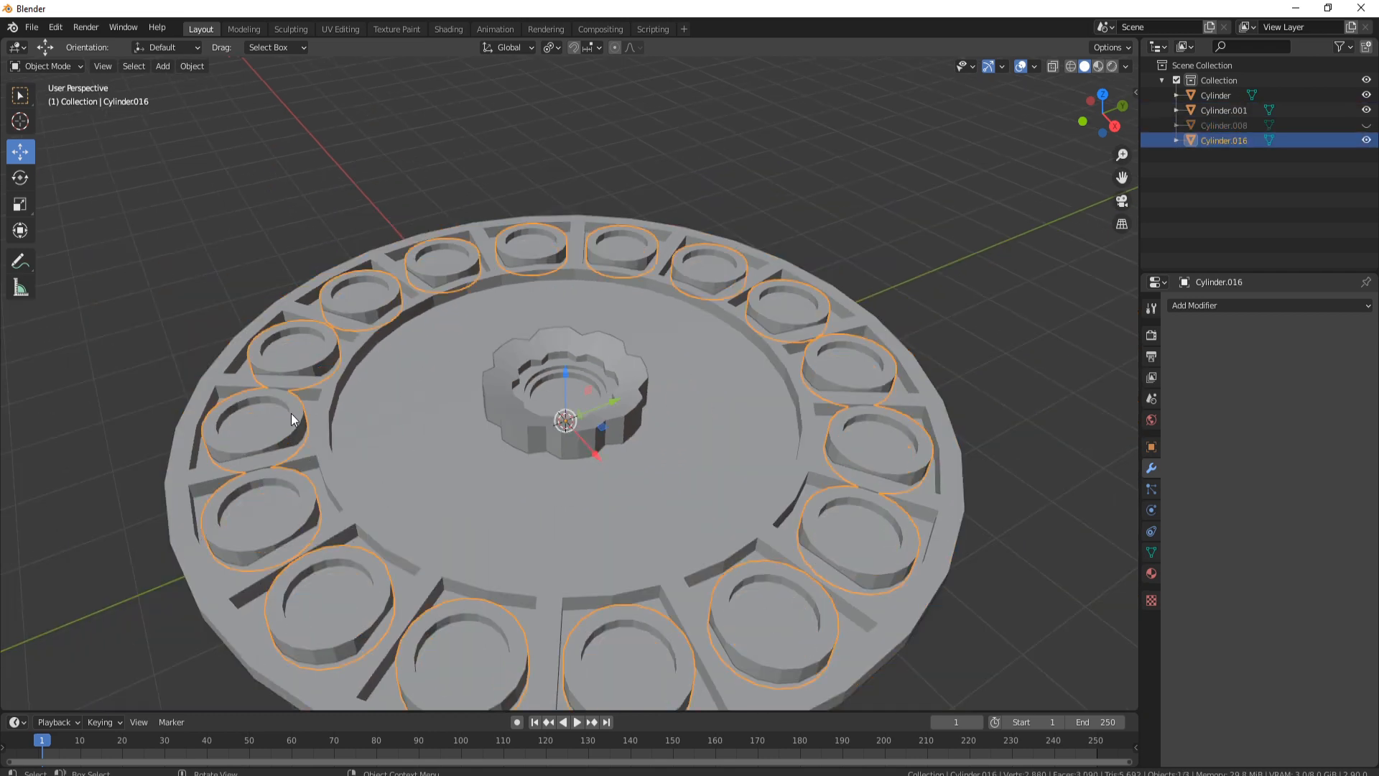
pyautogui.press('h')
pyautogui.moveTo(537, 385); pyautogui.dragTo(498, 329, button='middle')
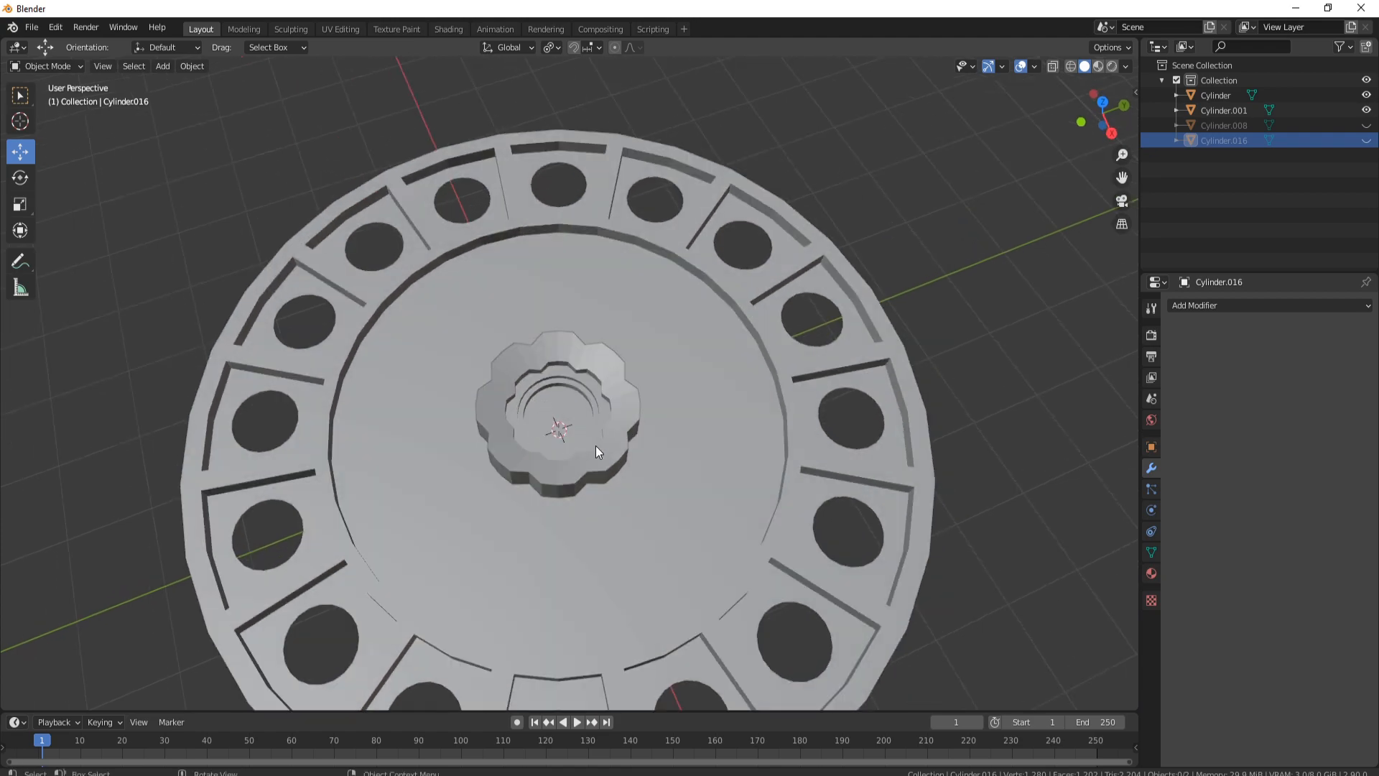
# Select the spoked base disc and apply its location, rotation and scale.
pyautogui.moveTo(596, 447); pyautogui.dragTo(435, 346, button='middle')
pyautogui.click(506, 355)
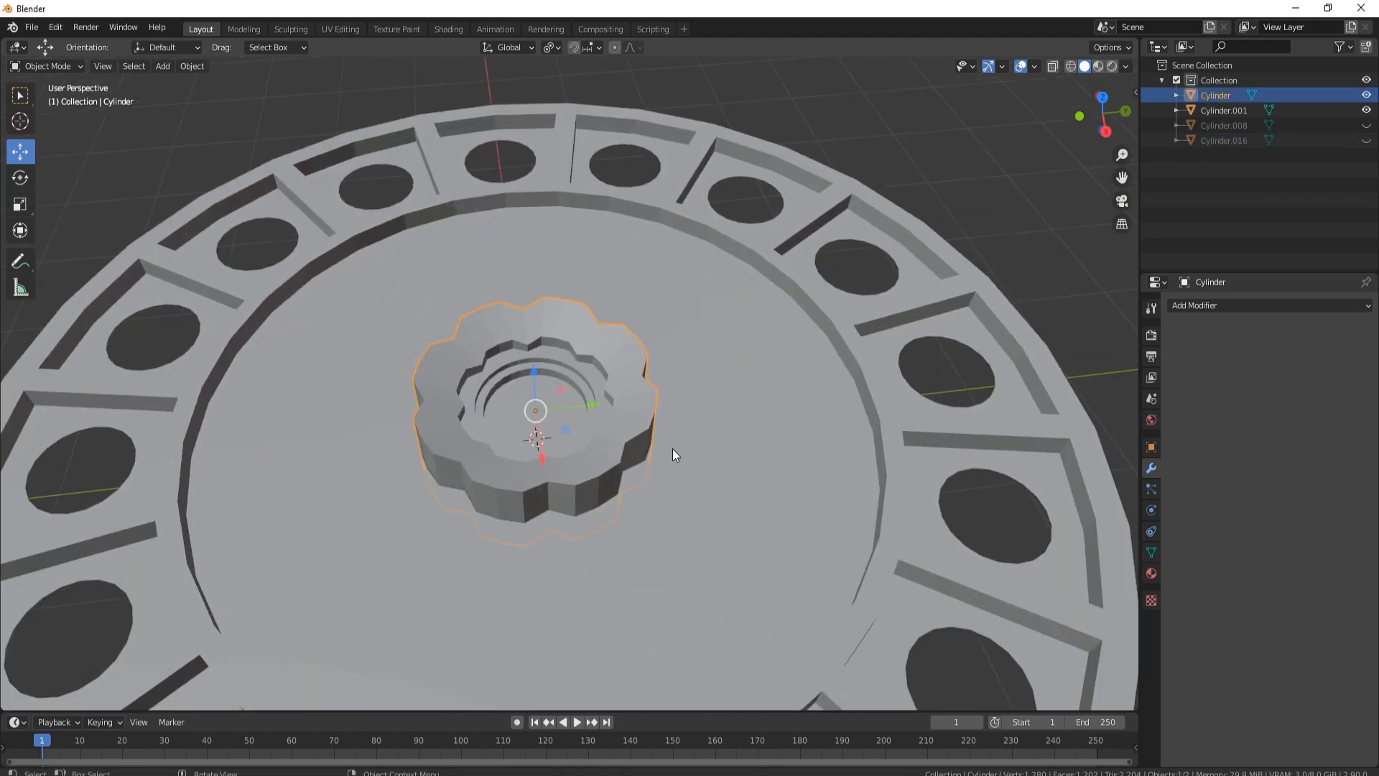
pyautogui.moveTo(672, 448); pyautogui.dragTo(504, 362, button='middle')
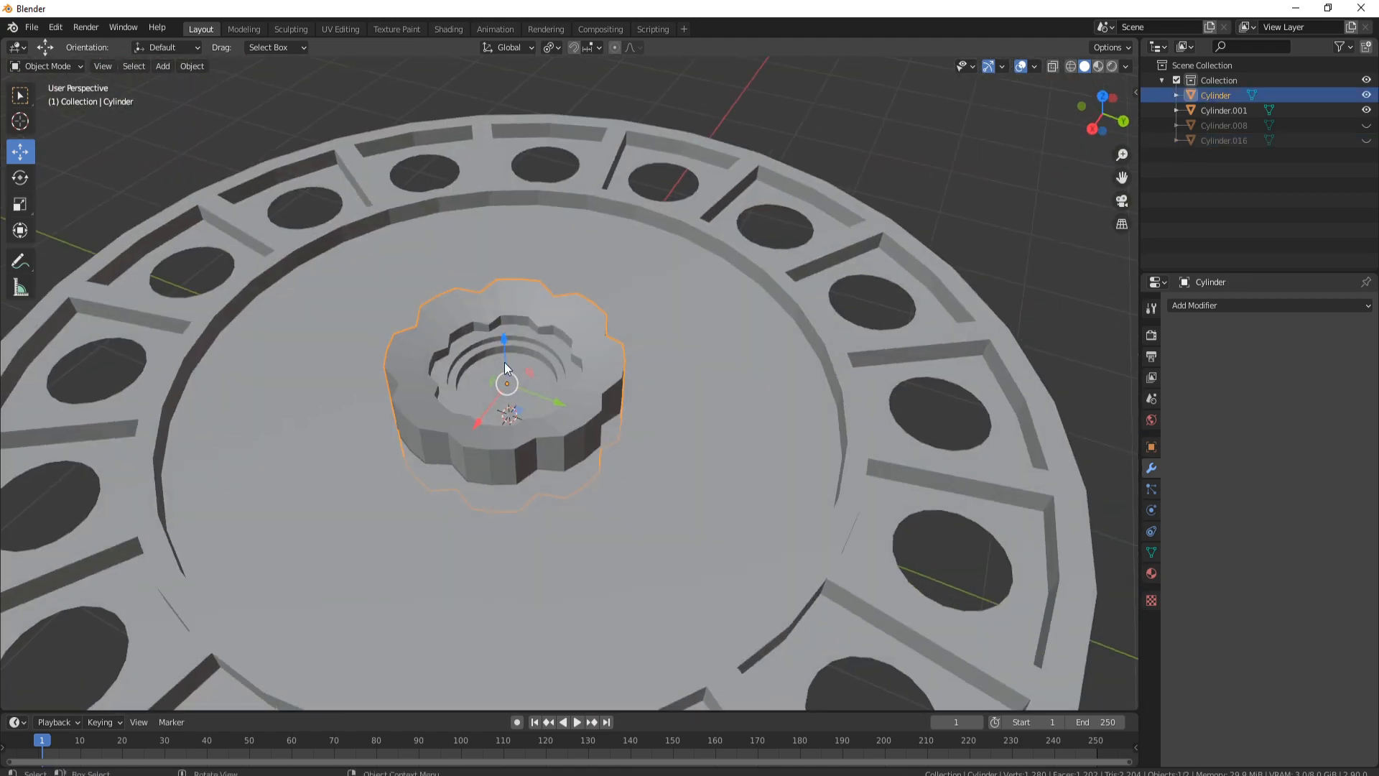
pyautogui.click(509, 343)
pyautogui.click(485, 345)
pyautogui.click(787, 321)
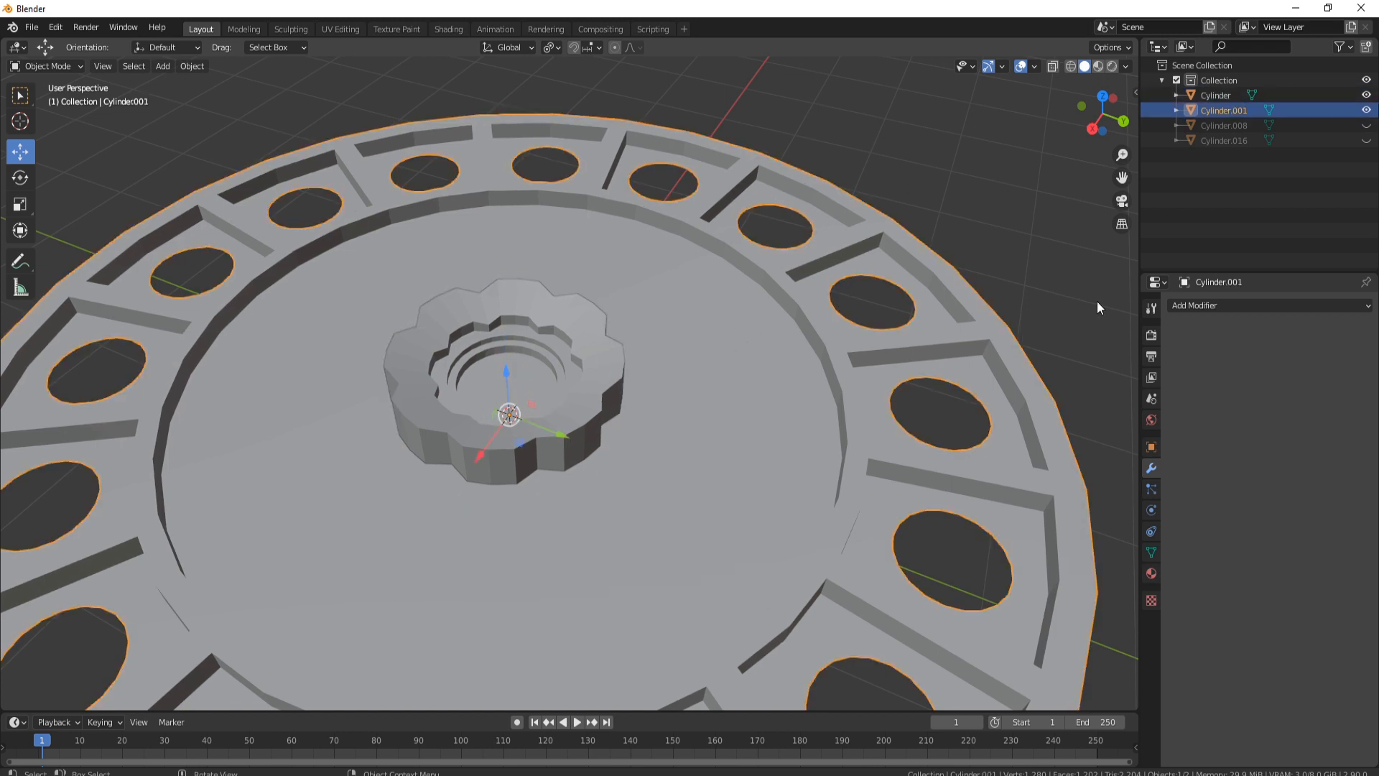
pyautogui.hotkey('ctrl', 'a')
pyautogui.click(790, 302)
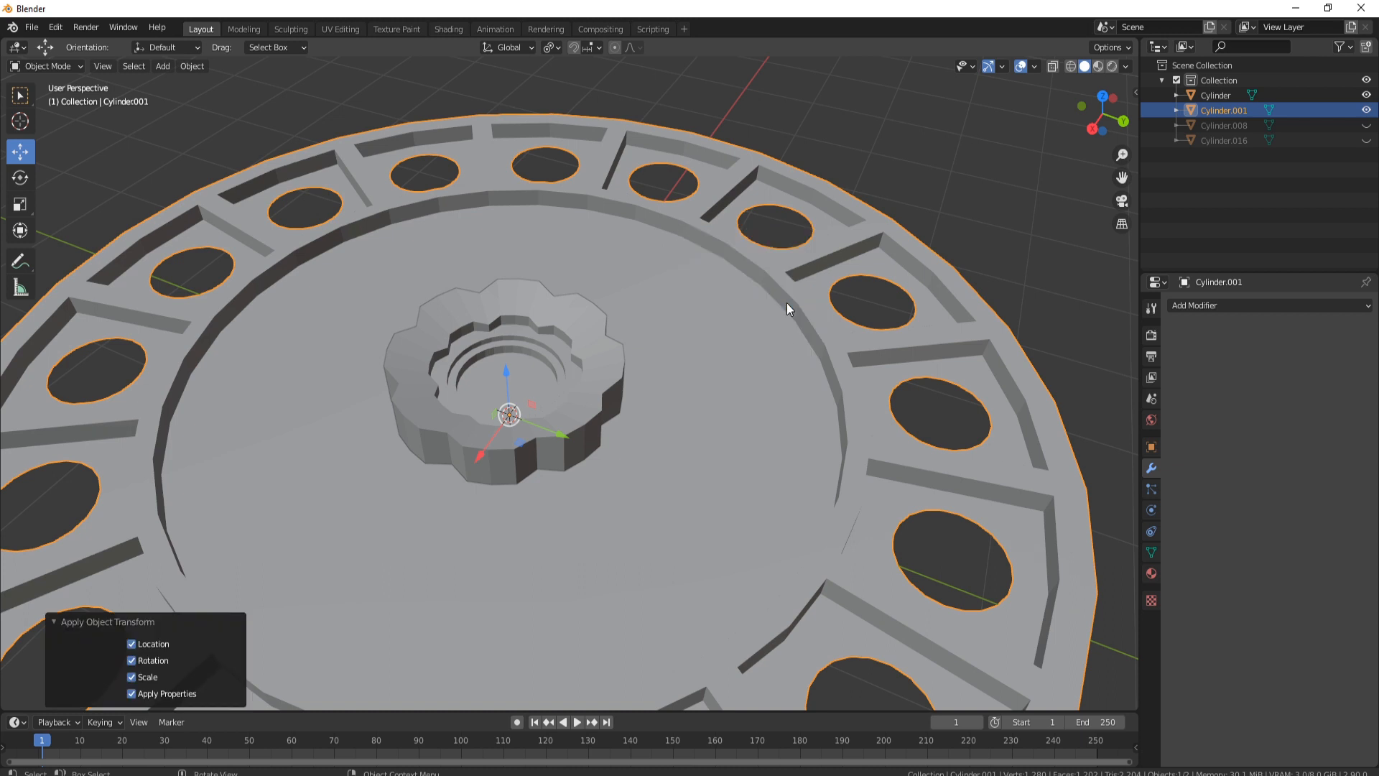
# Cut the scalloped centre piece out of the base with an applied Boolean Difference, and hide the centre piece.
pyautogui.click(1219, 306)
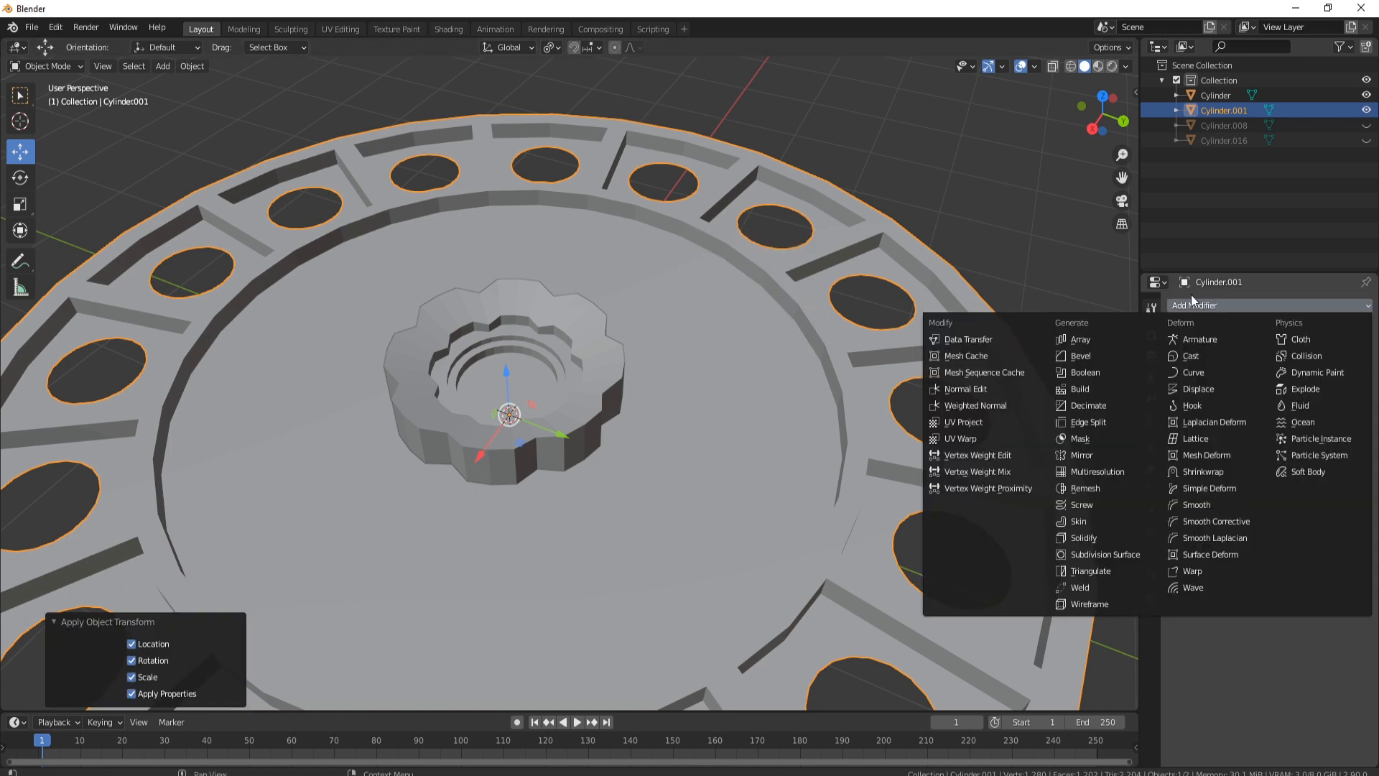
pyautogui.click(1100, 369)
pyautogui.click(1349, 372)
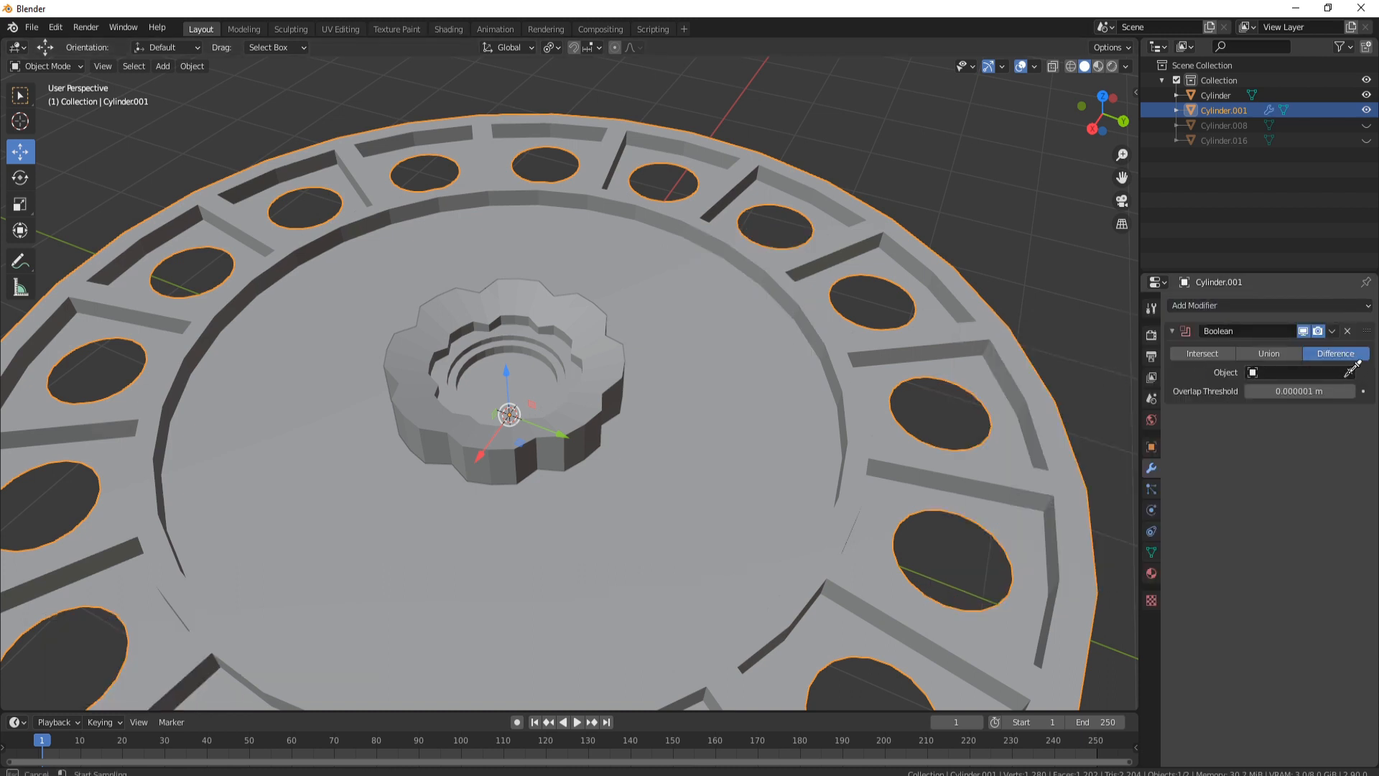
pyautogui.click(598, 386)
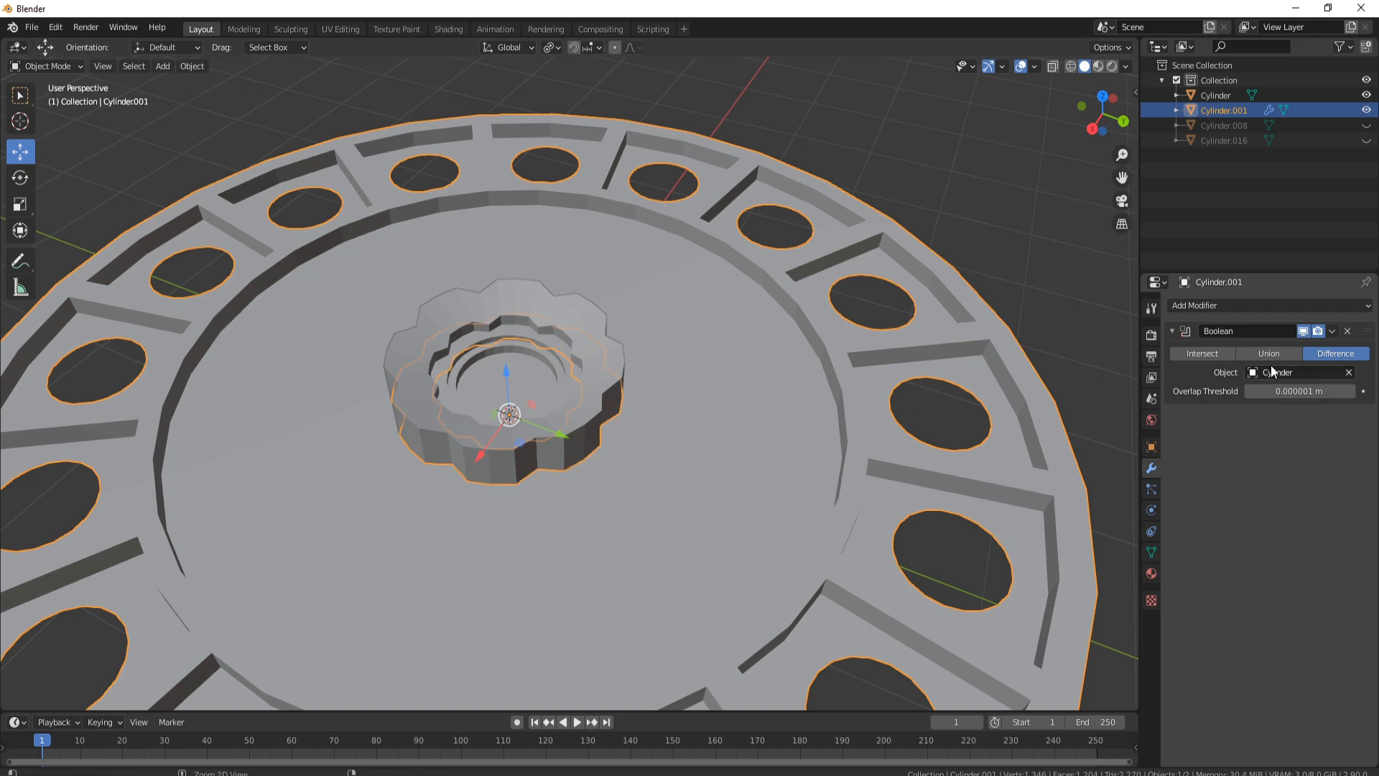
pyautogui.hotkey('ctrl', 'a')
pyautogui.click(636, 316)
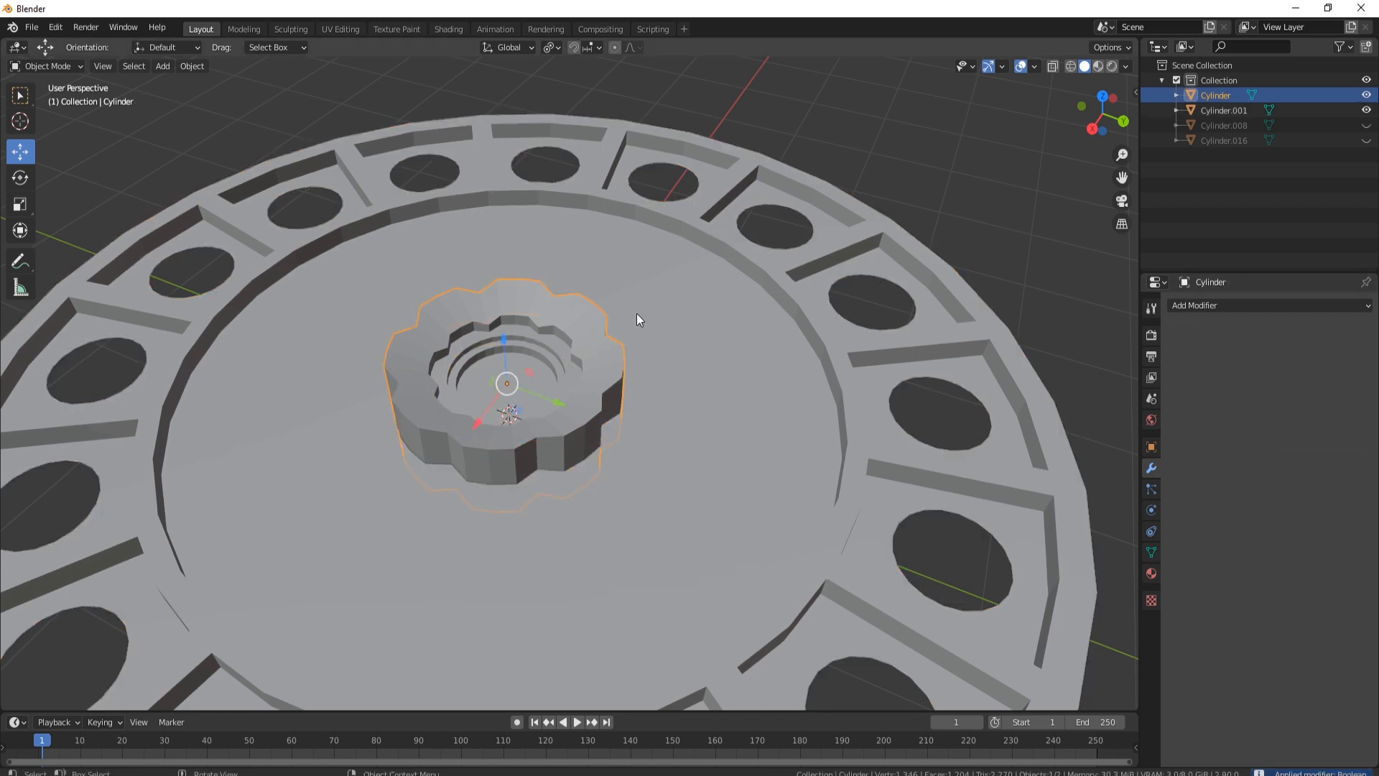
pyautogui.press('h')
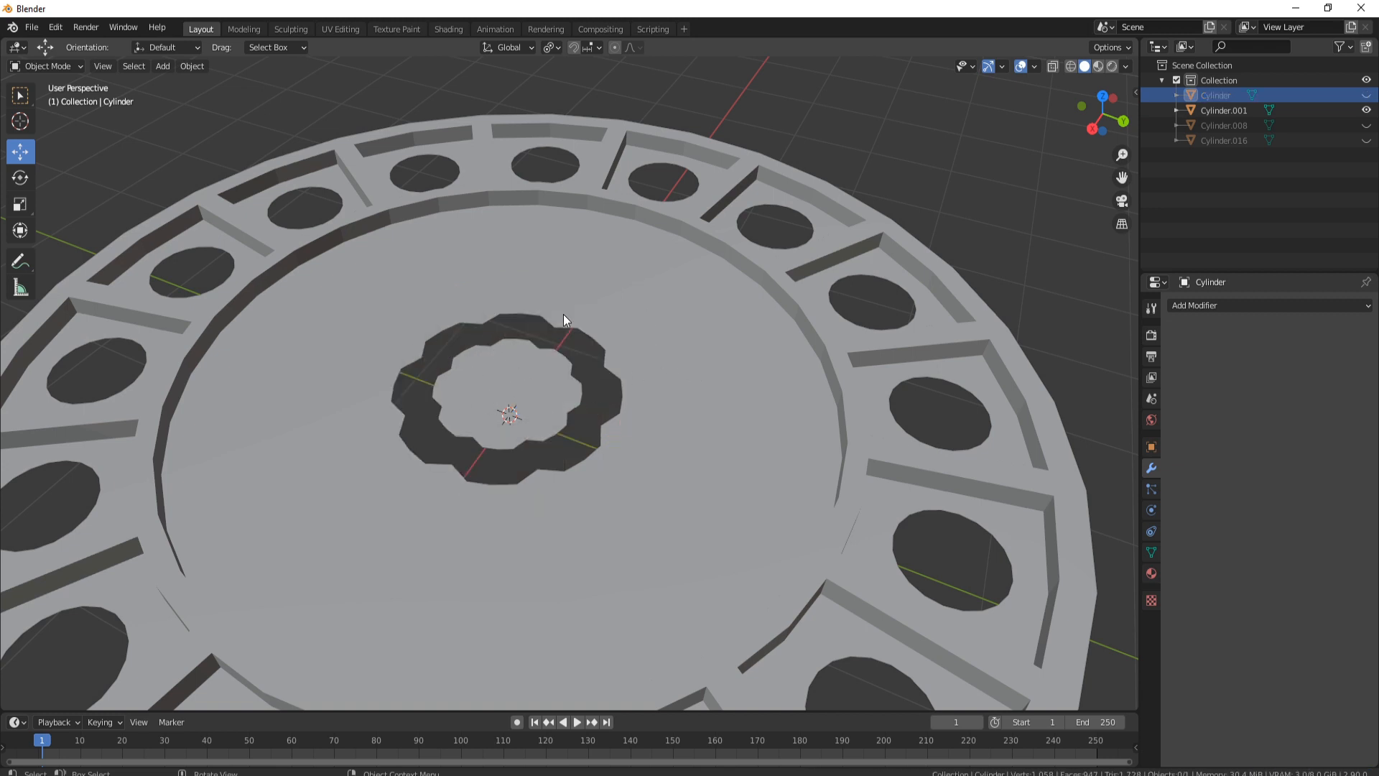
# In Edit Mode, select the outer and inner scalloped edge loops at the base's centre and fill the gap between them with faces.
pyautogui.moveTo(563, 313); pyautogui.dragTo(522, 369, button='middle')
pyautogui.scroll(2, 531, 303)
pyautogui.click(654, 267)
pyautogui.press('Tab')
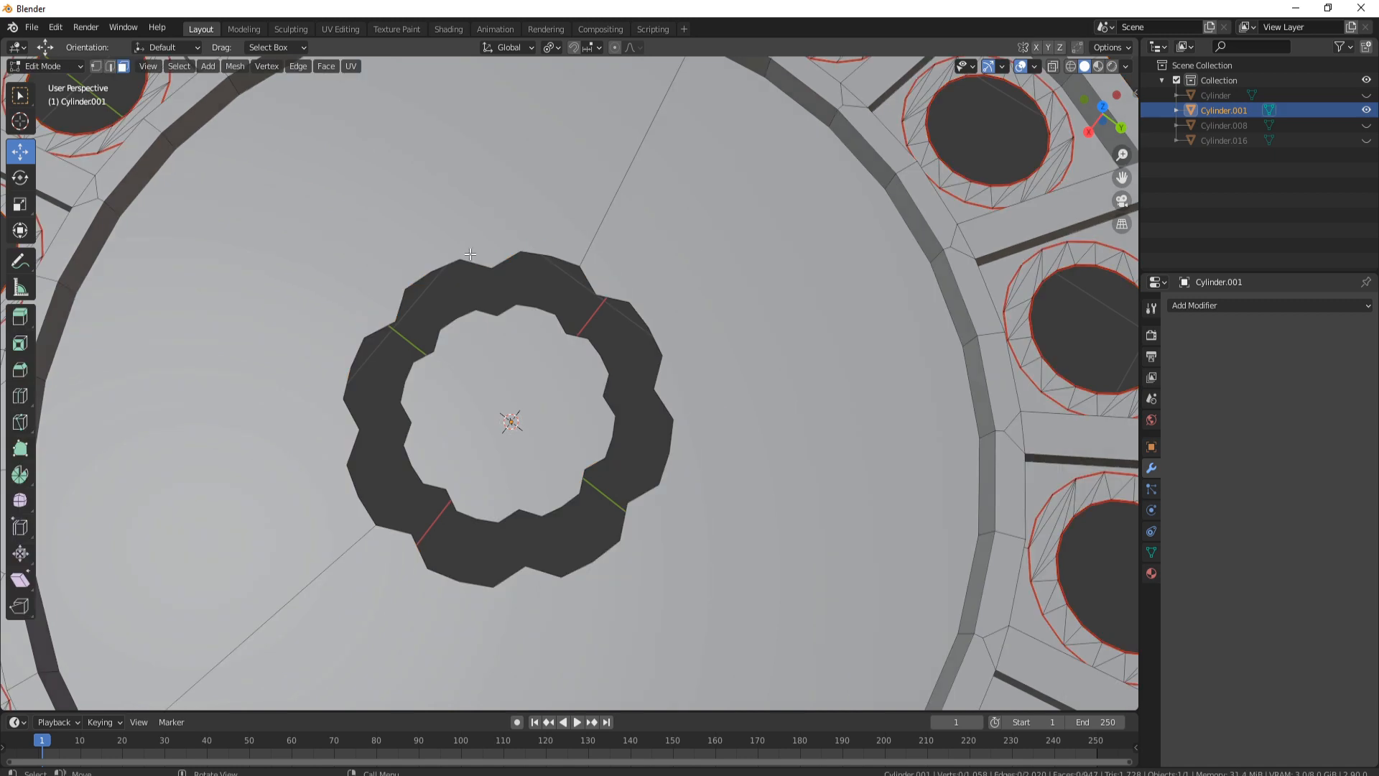
pyautogui.press('2')
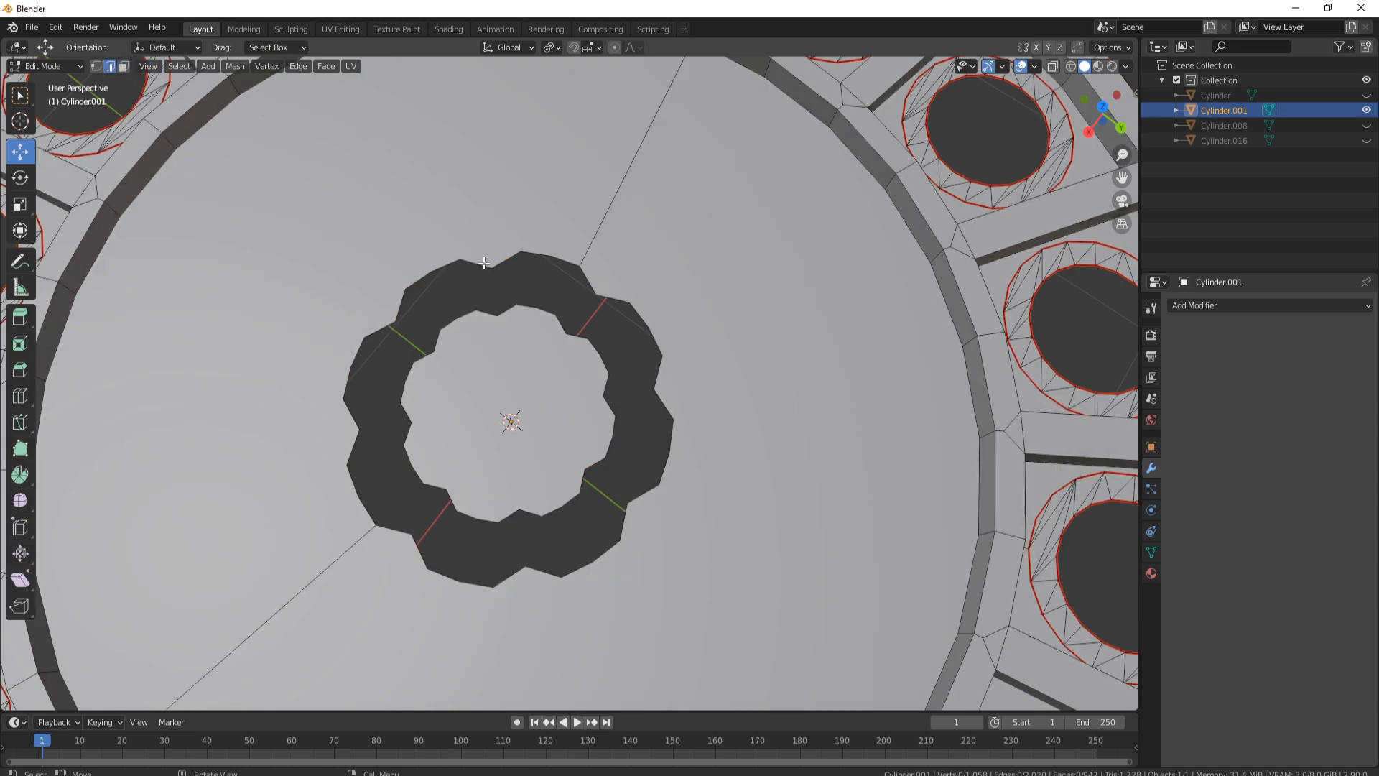
pyautogui.keyDown('alt'); pyautogui.click(486, 263); pyautogui.keyUp('alt')
pyautogui.keyDown('alt'); pyautogui.keyDown('shift'); pyautogui.click(580, 331); pyautogui.keyUp('shift'); pyautogui.keyUp('alt')
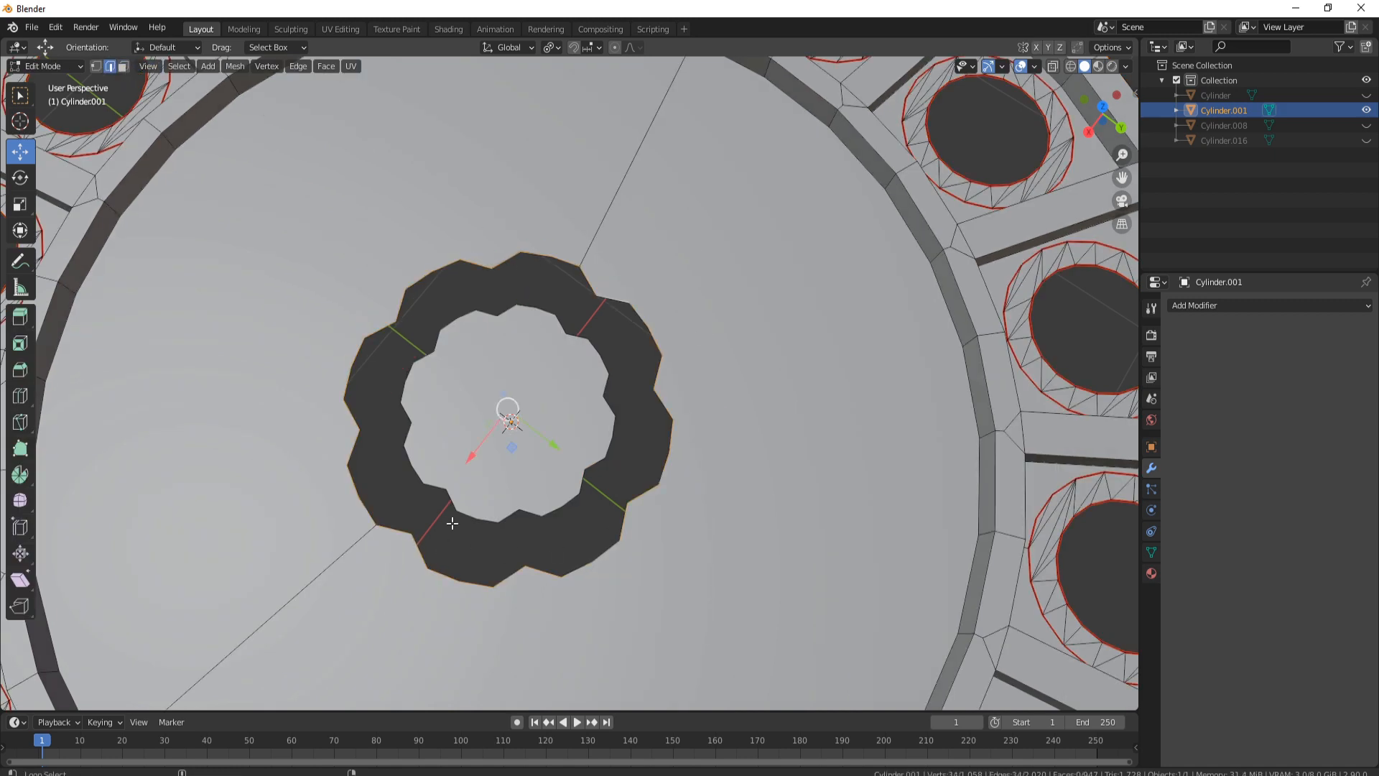
pyautogui.press('f')
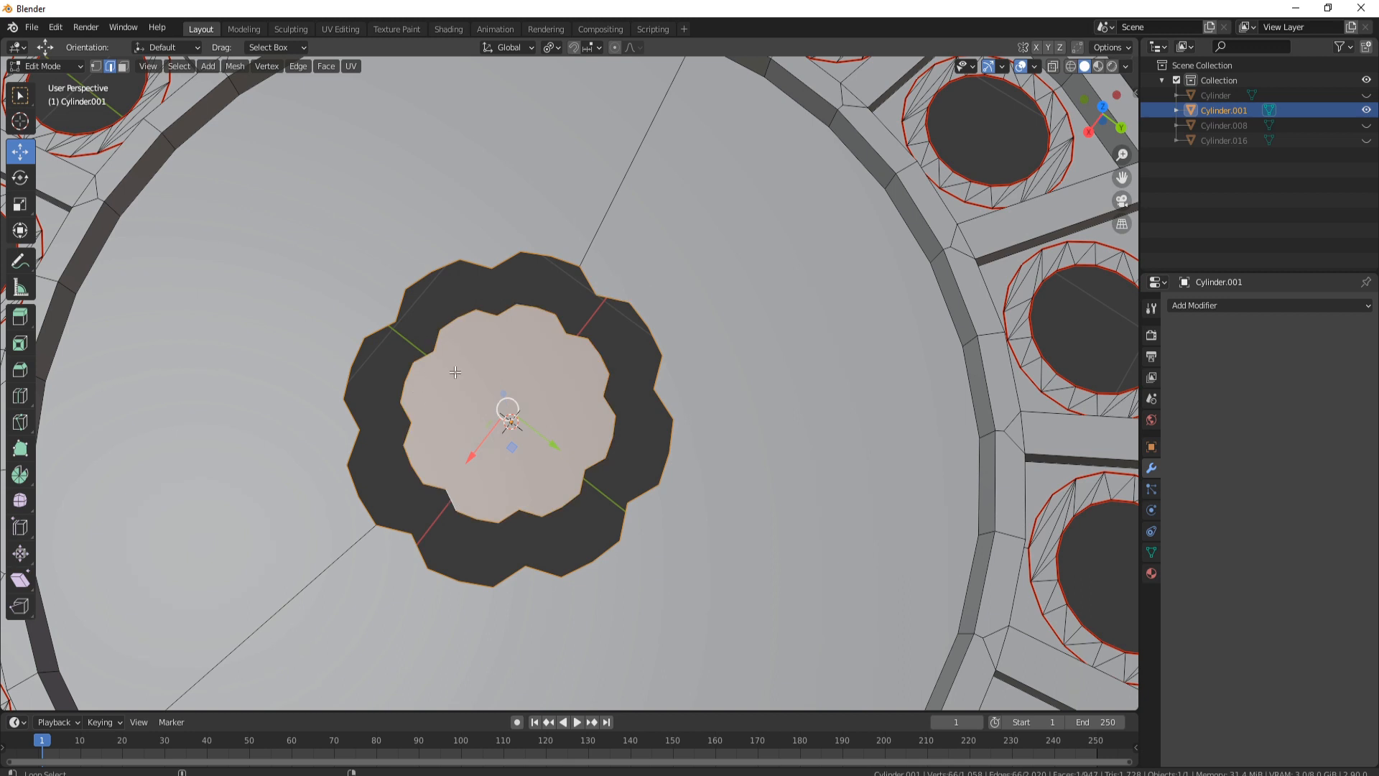
pyautogui.rightClick(553, 378)
pyautogui.click(537, 378)
pyautogui.hotkey('alt', 'f')
# Delete the scalloped face inside the newly filled ring at the base's centre.
pyautogui.press('3')
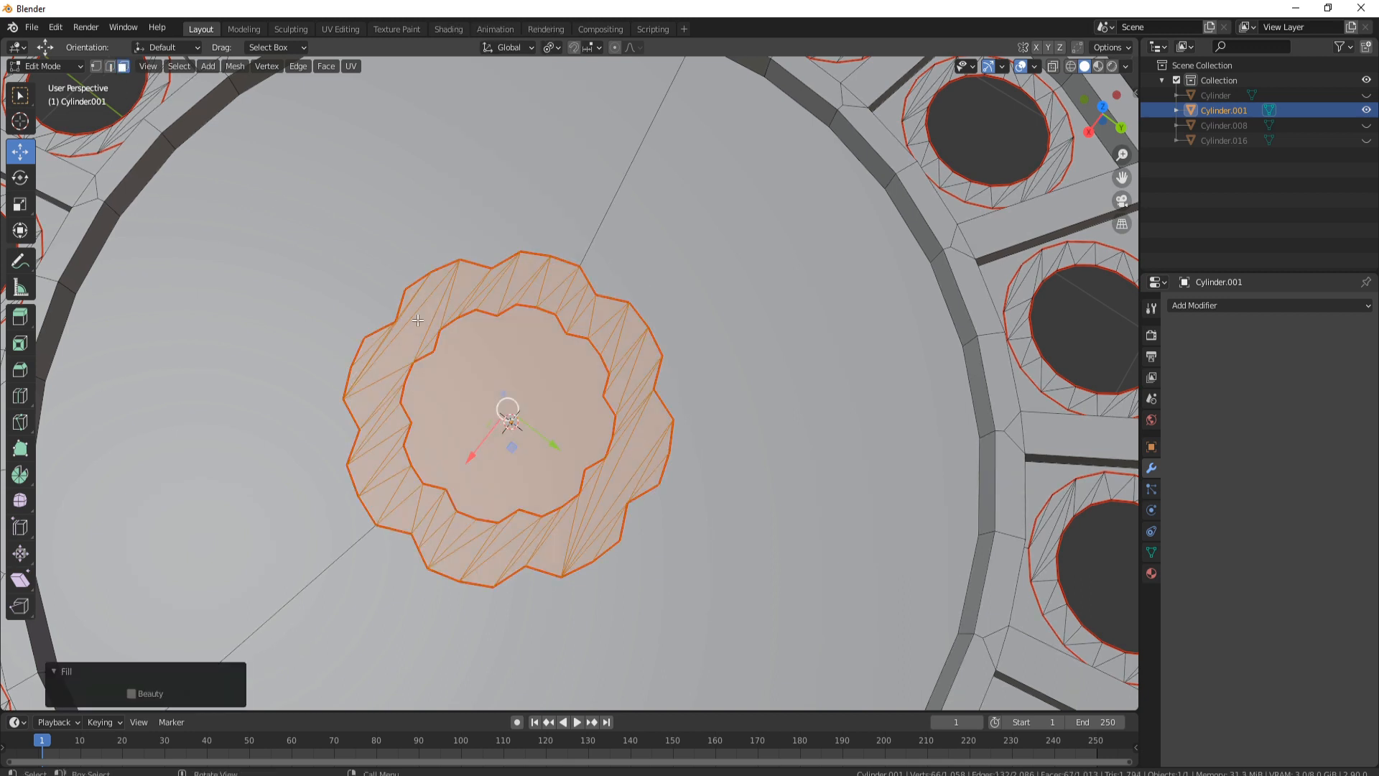
pyautogui.click(495, 359)
pyautogui.press('x')
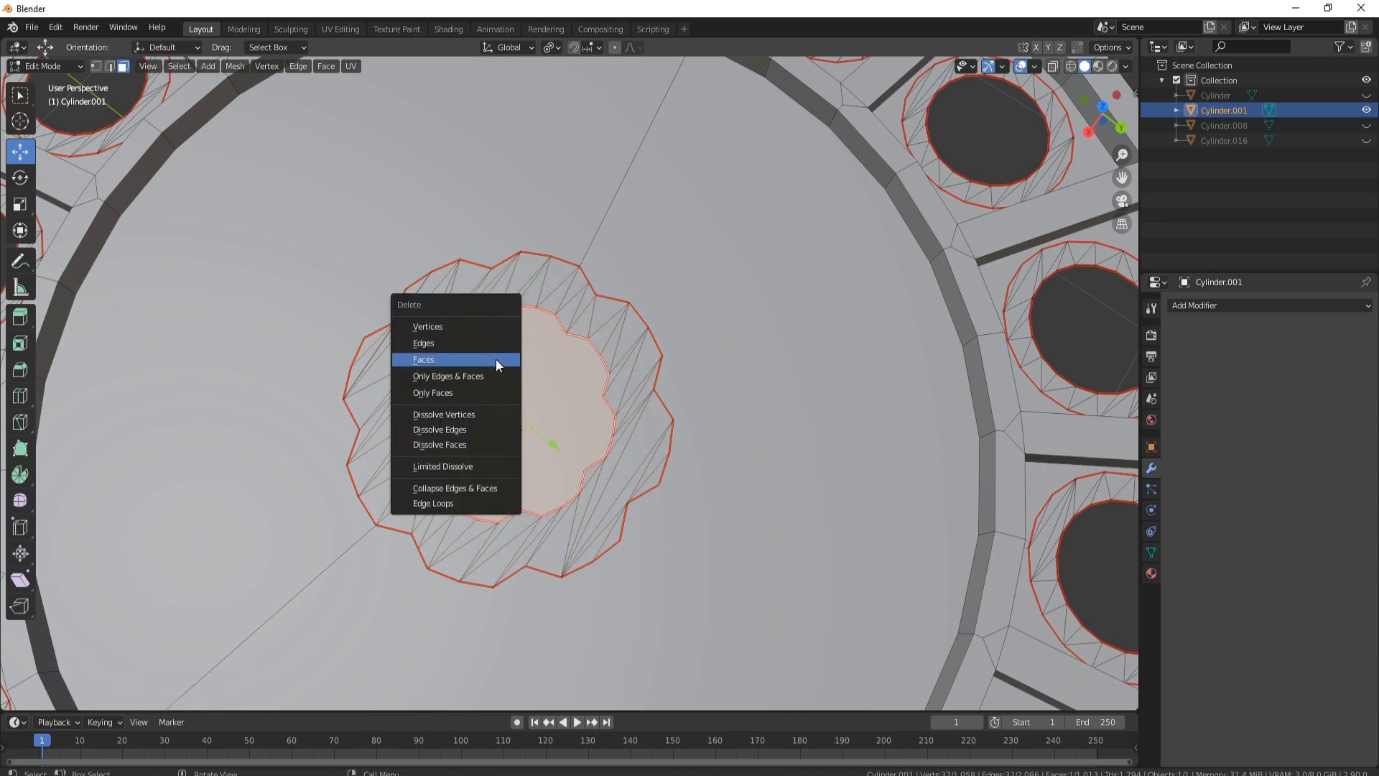
pyautogui.click(502, 359)
pyautogui.scroll(-8, 514, 357)
pyautogui.moveTo(549, 391); pyautogui.dragTo(564, 382, button='middle')
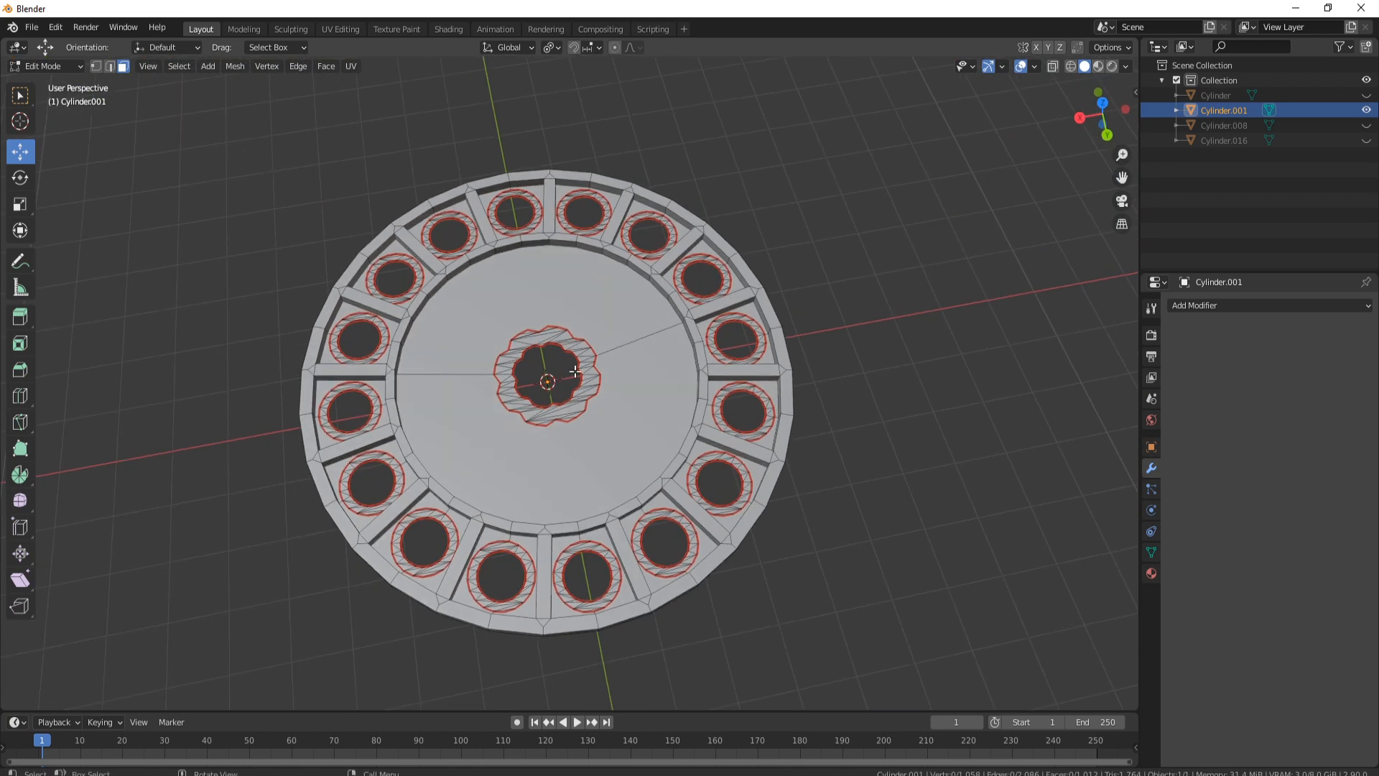
# Return to Object Mode, reveal all objects, and hide the circular rings and the scalloped centre piece.
pyautogui.press('Tab')
pyautogui.hotkey('alt', 'h')
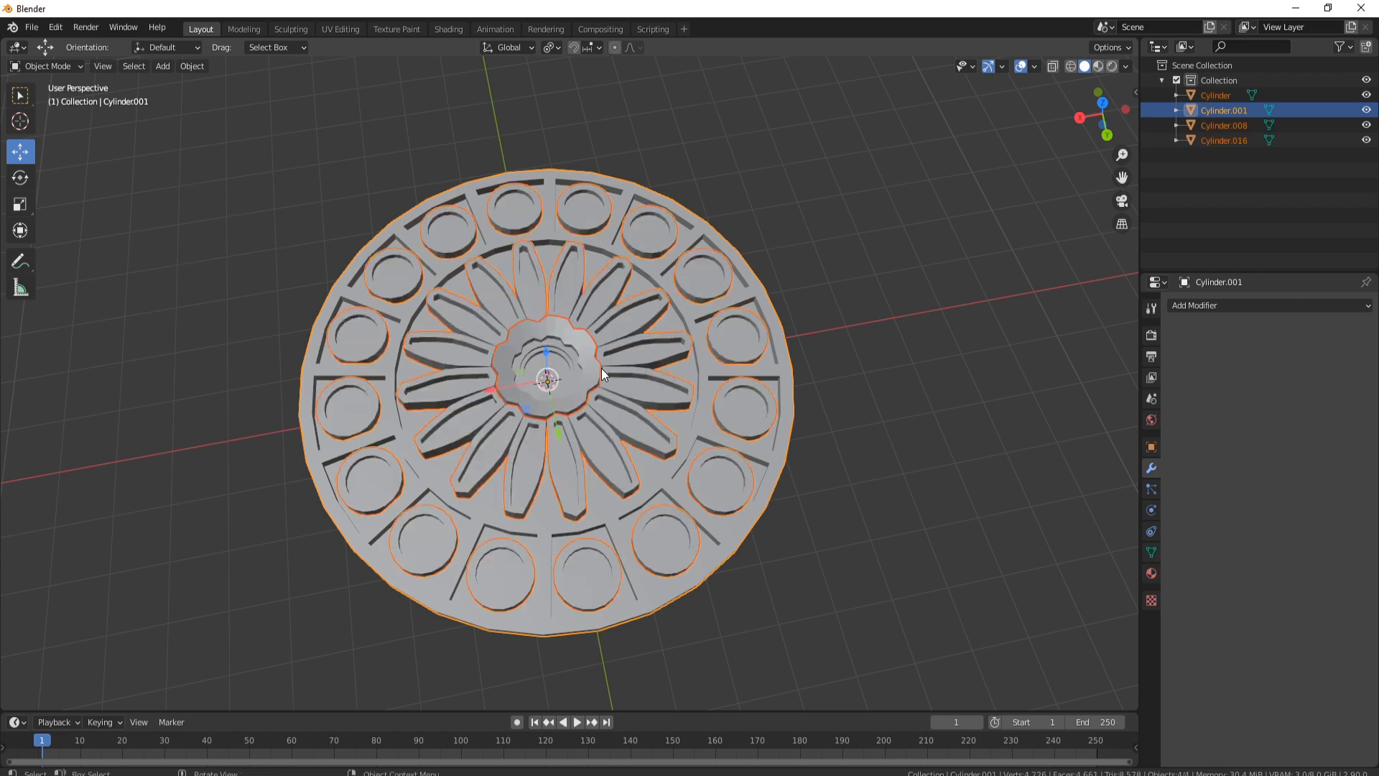
pyautogui.click(385, 339)
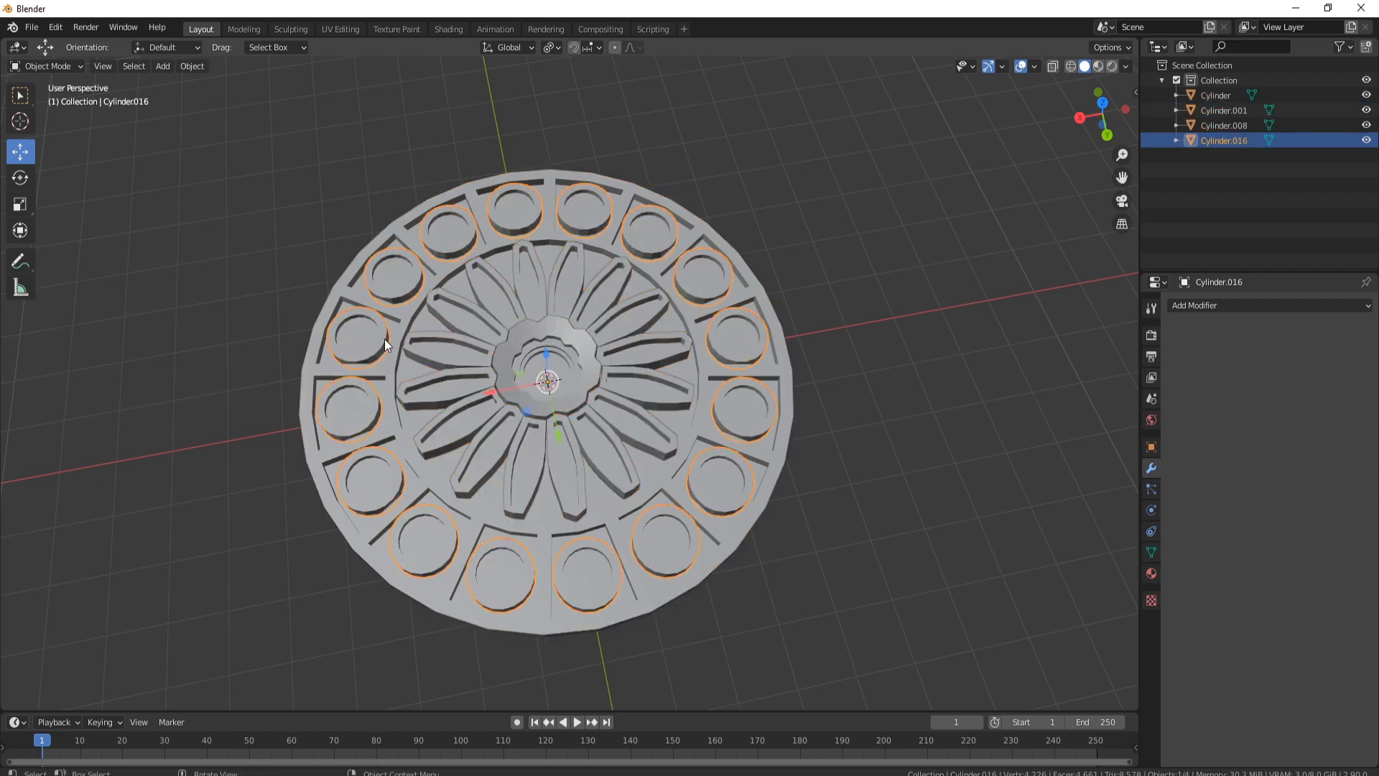
pyautogui.press('h')
pyautogui.click(552, 400)
pyautogui.press('h')
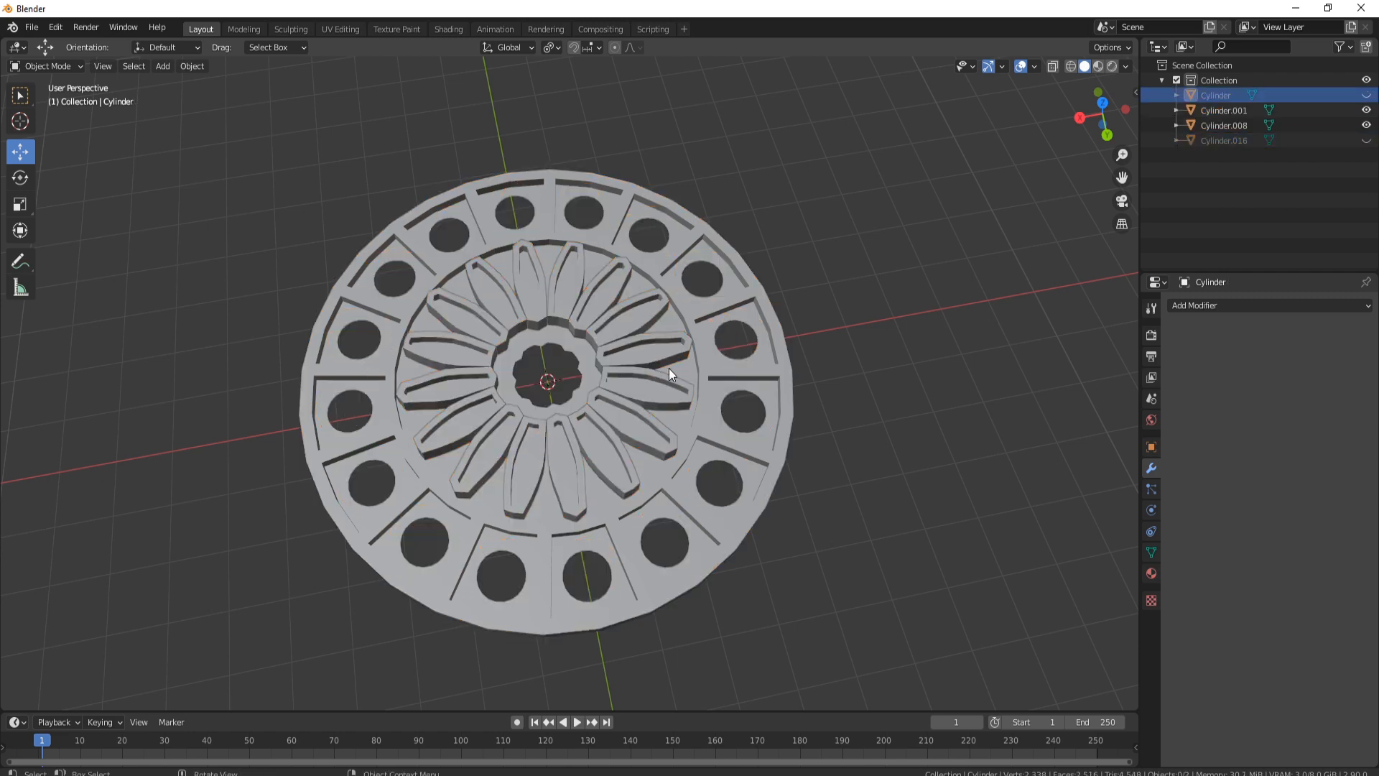
# Select the spoked base disc and apply all of its transforms.
pyautogui.scroll(3, 589, 317)
pyautogui.click(540, 282)
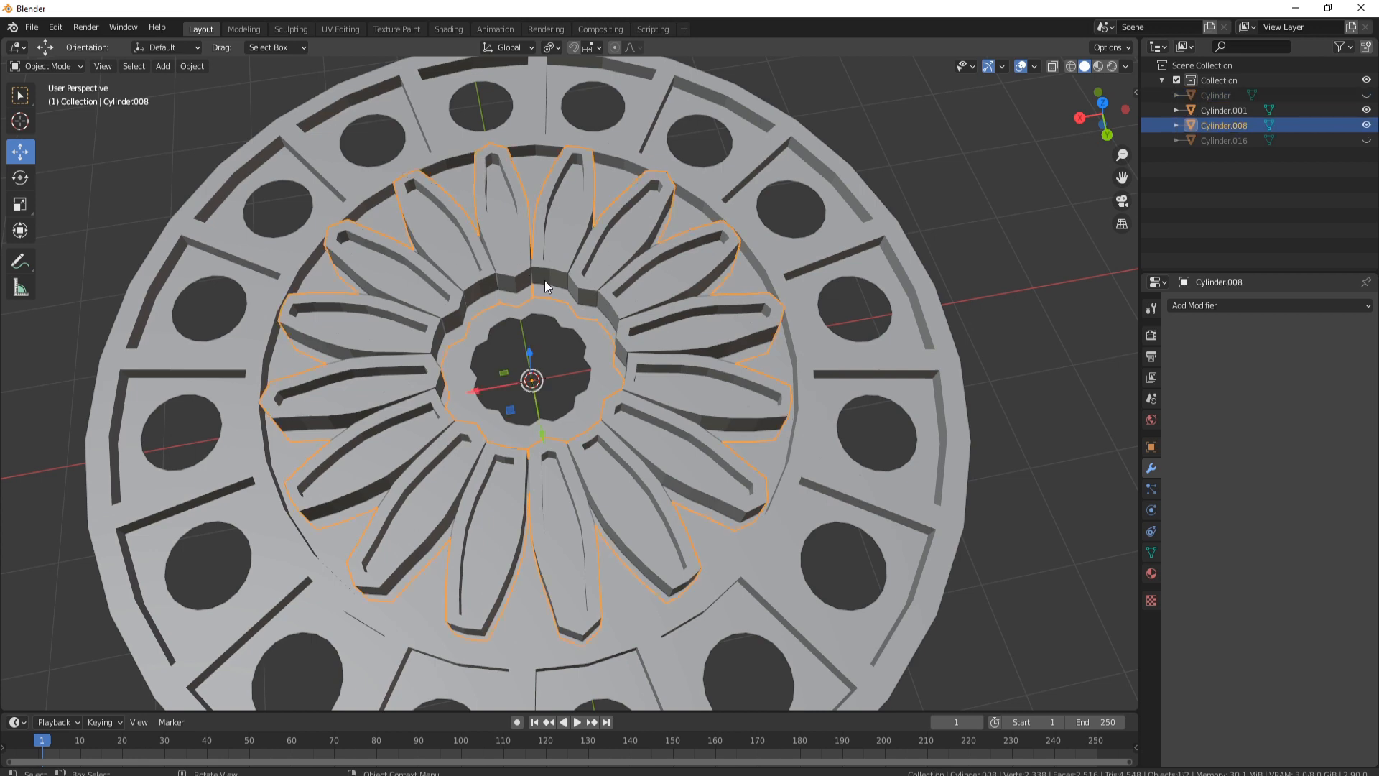
pyautogui.click(735, 187)
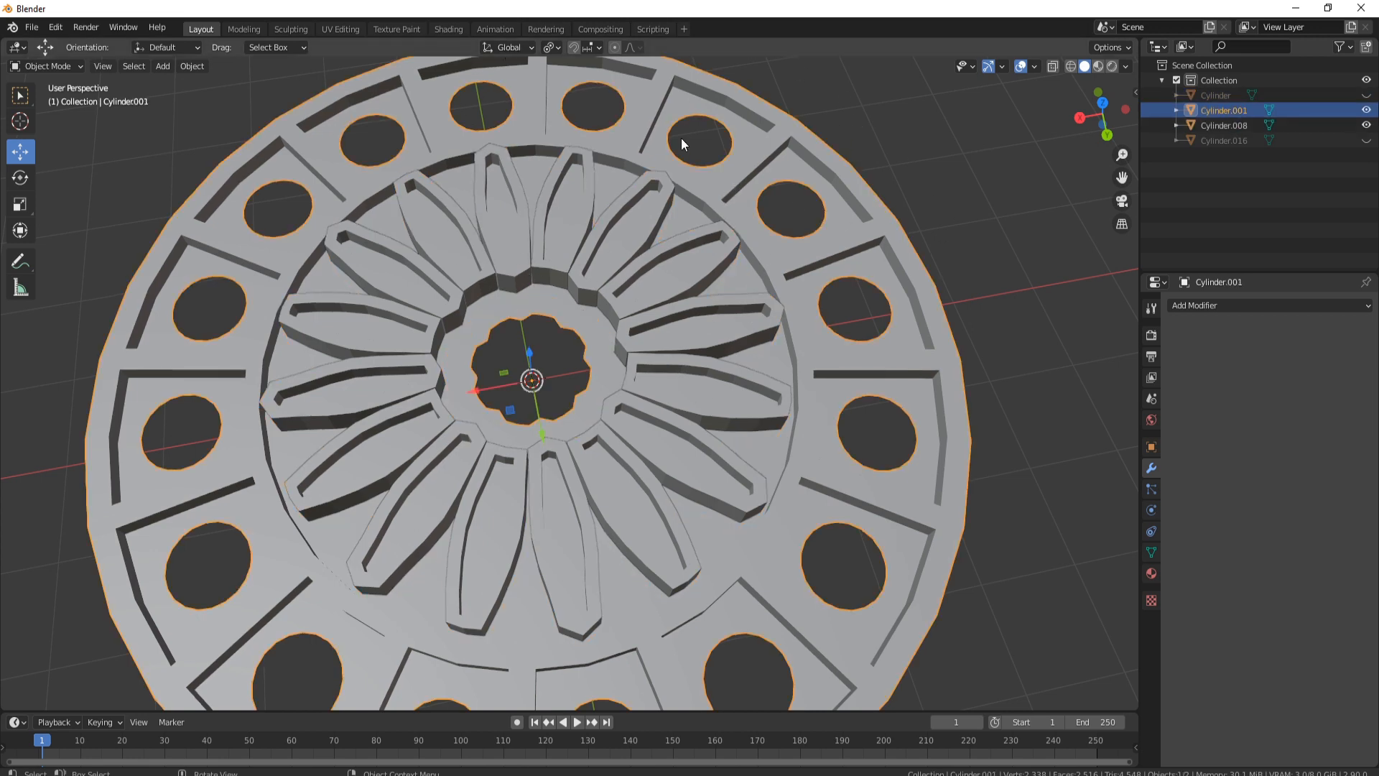
pyautogui.hotkey('ctrl', 'a')
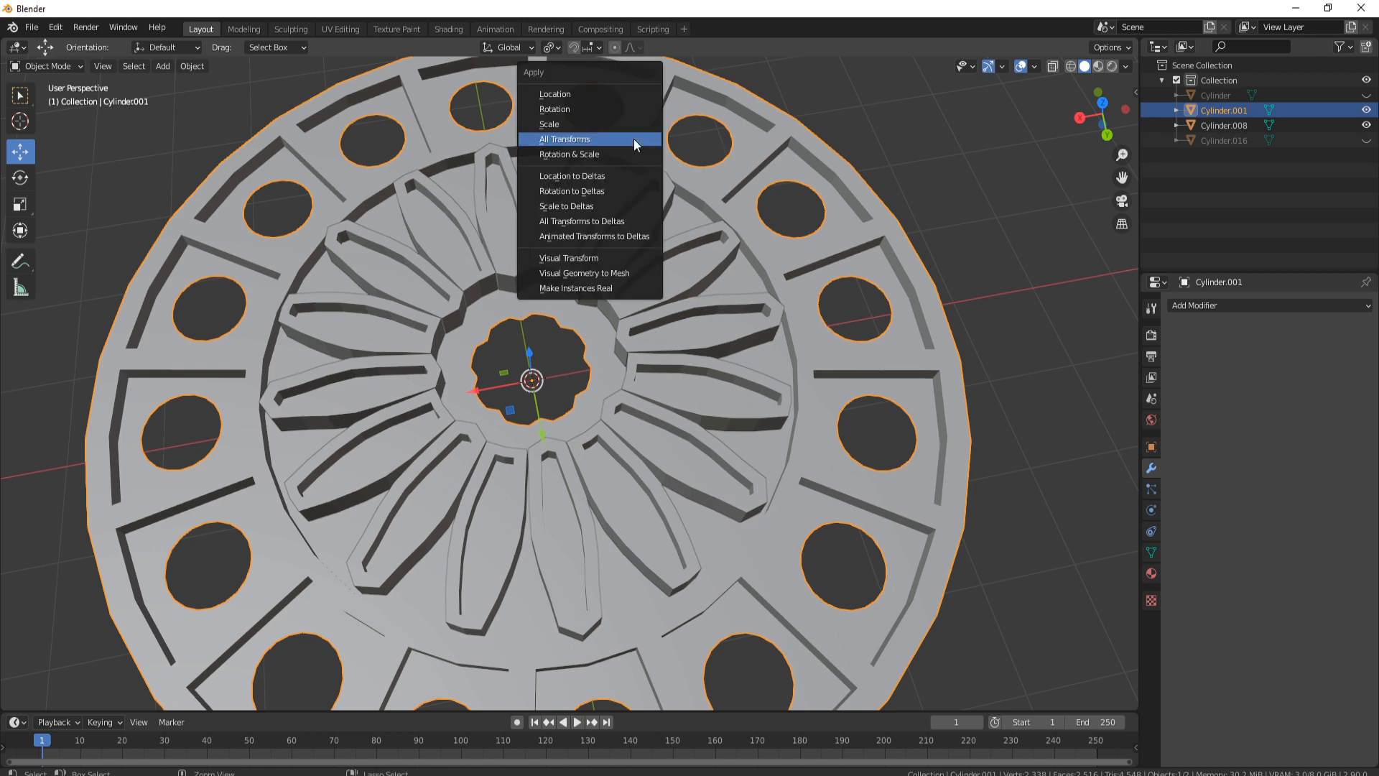
pyautogui.click(633, 138)
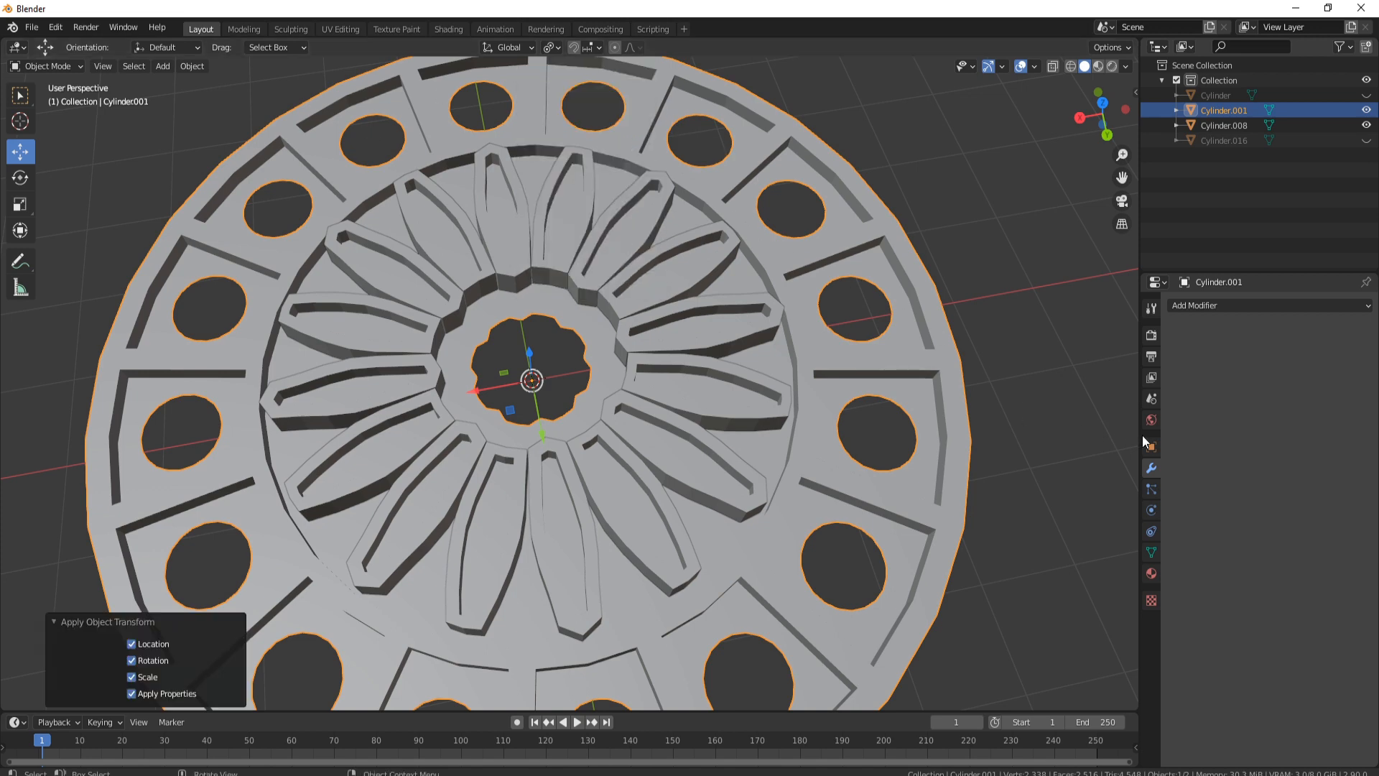
# Cut the petal object out of the base with an applied Boolean Difference, and hide the petal object.
pyautogui.click(1220, 305)
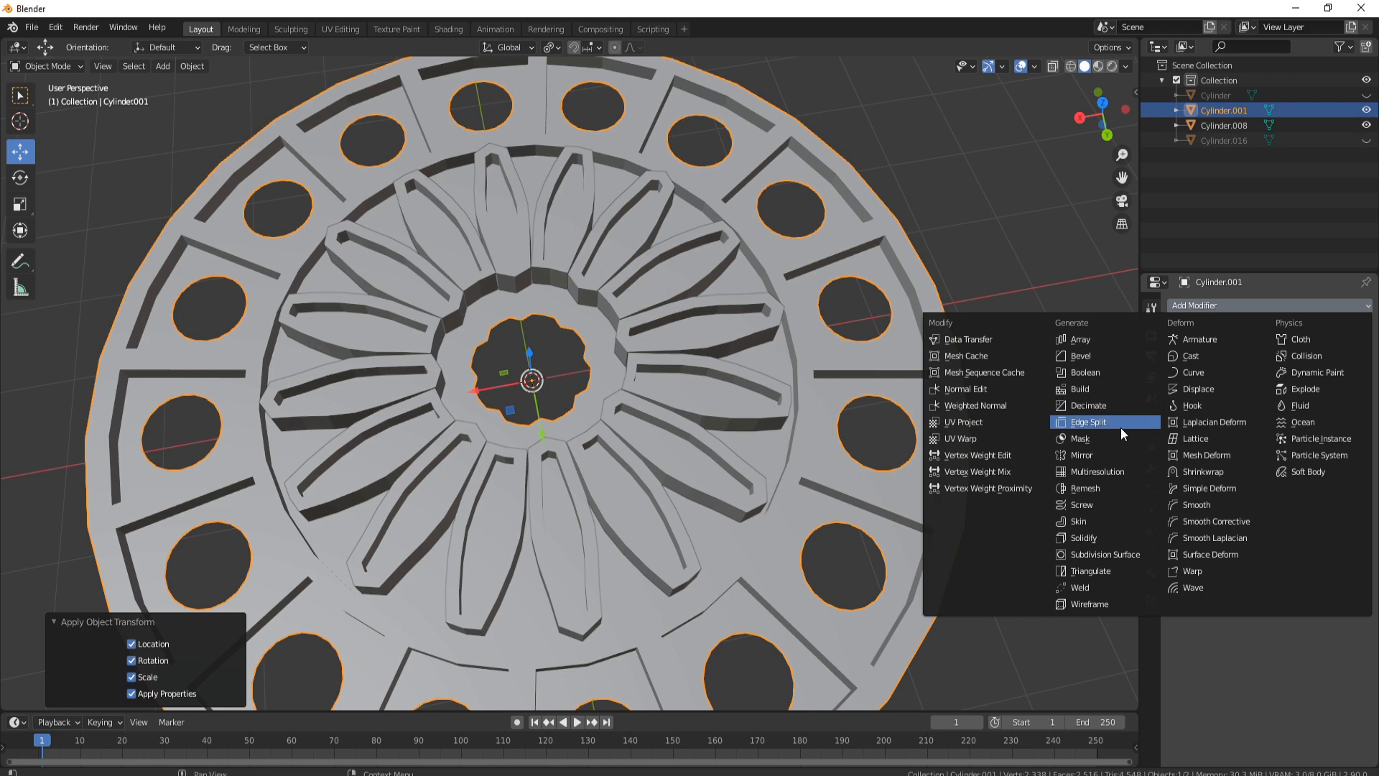
pyautogui.click(1096, 374)
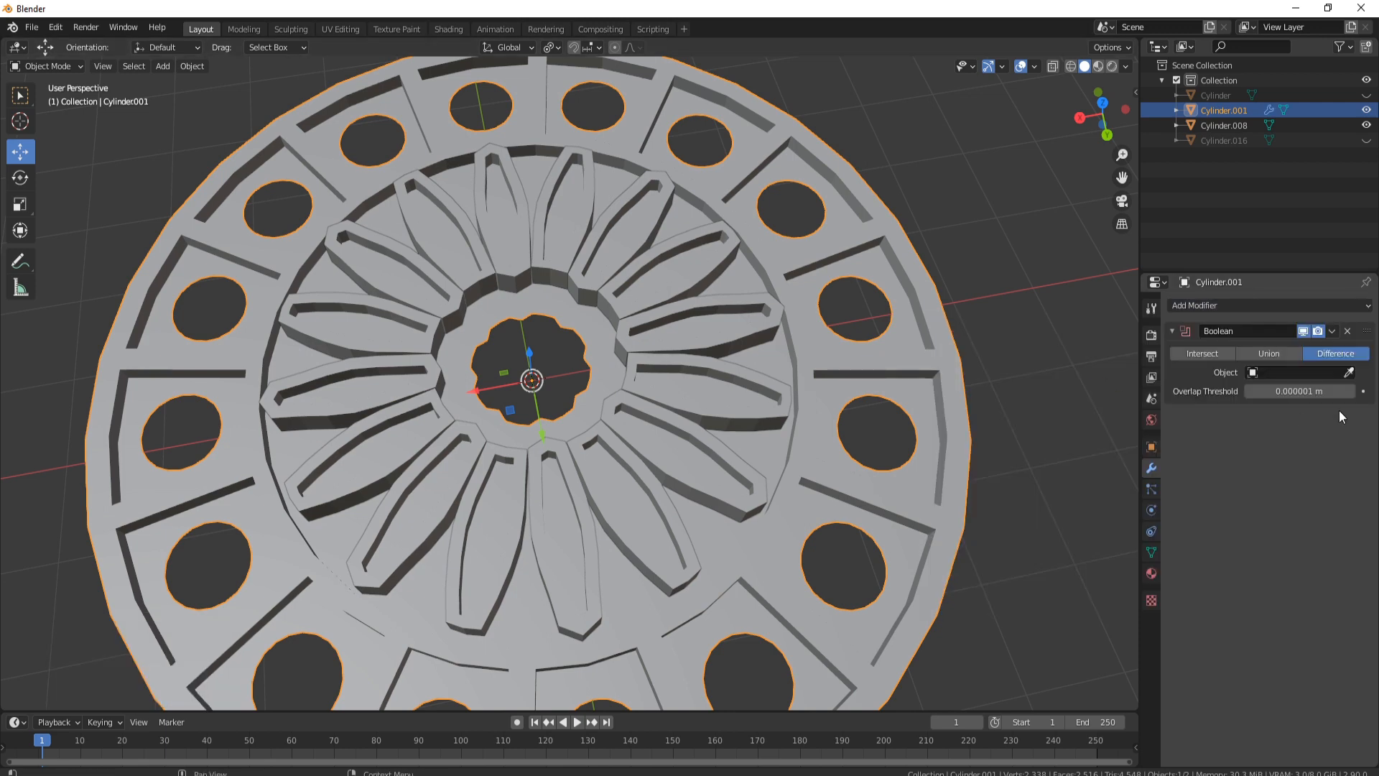
pyautogui.click(1348, 372)
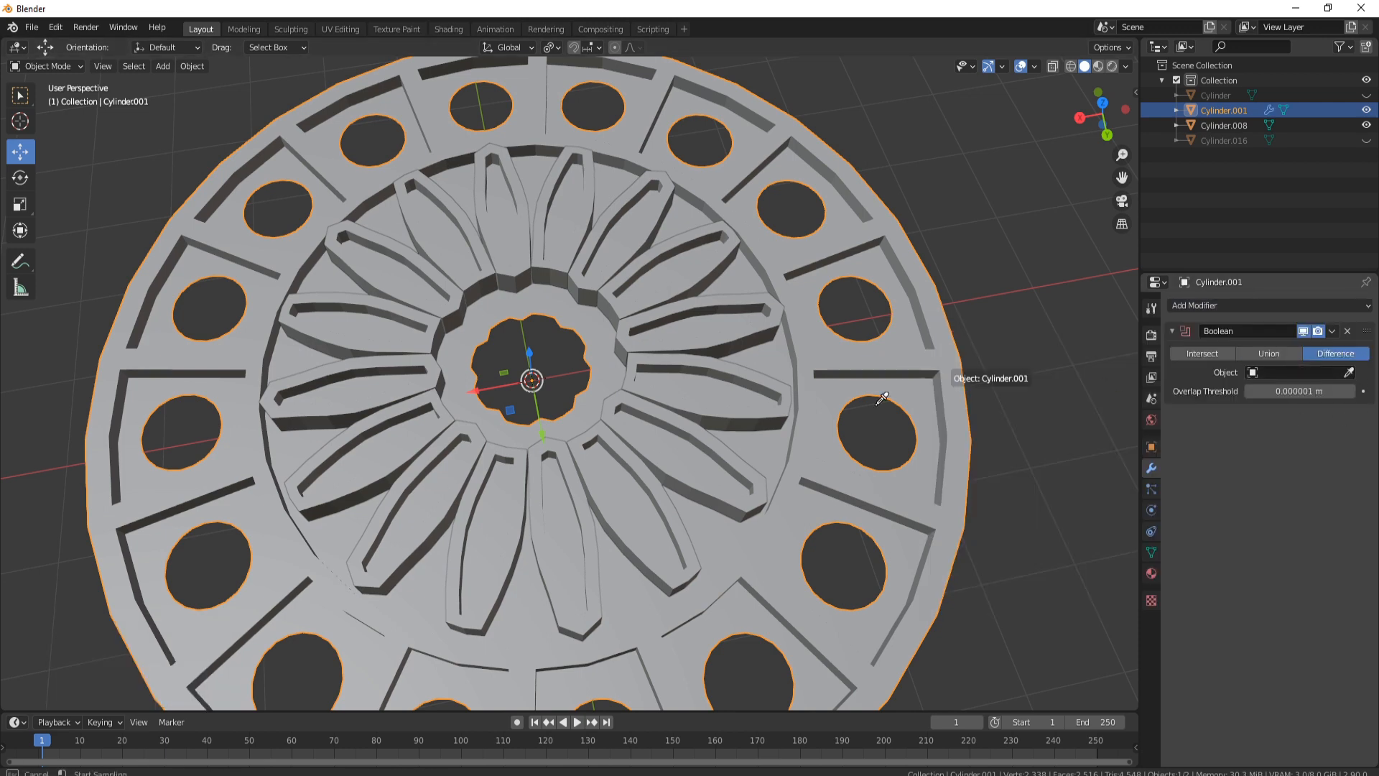
pyautogui.click(725, 423)
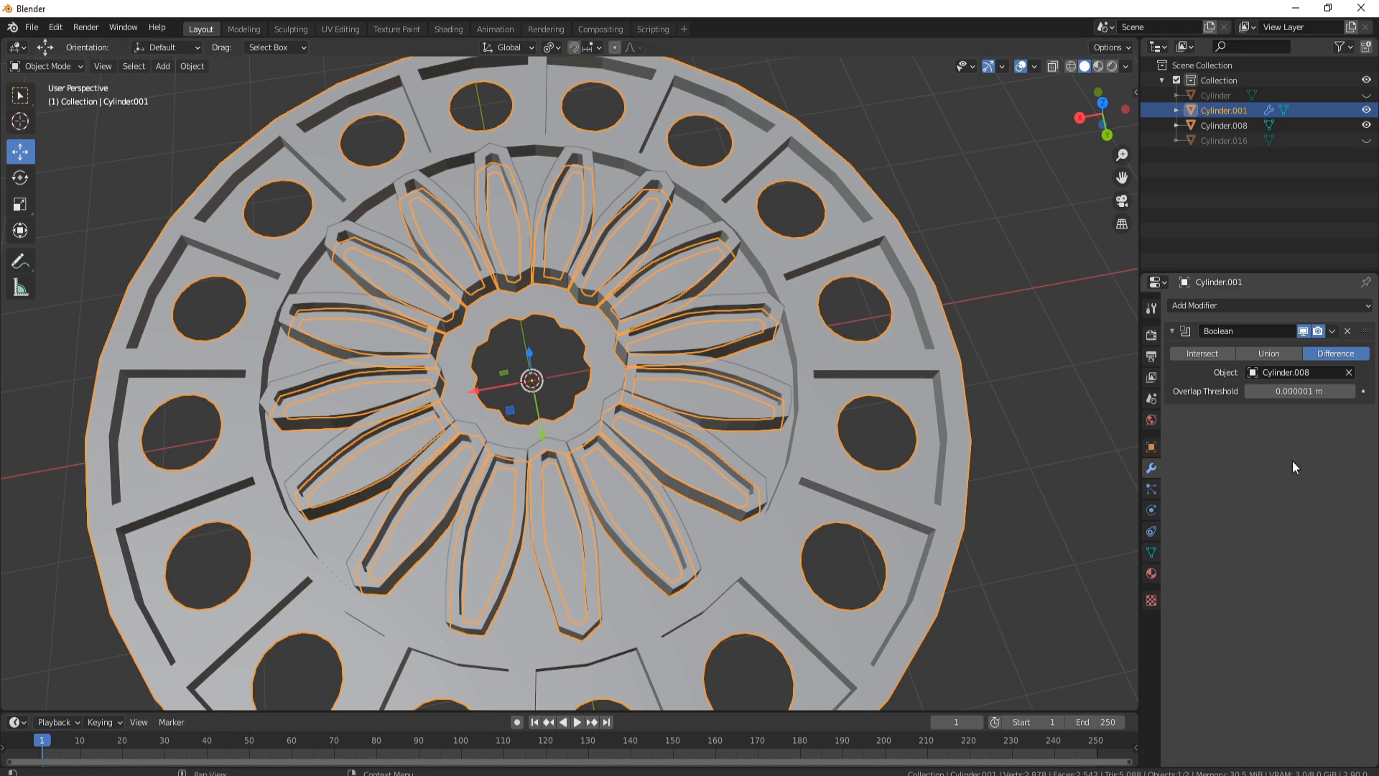
pyautogui.hotkey('ctrl', 'a')
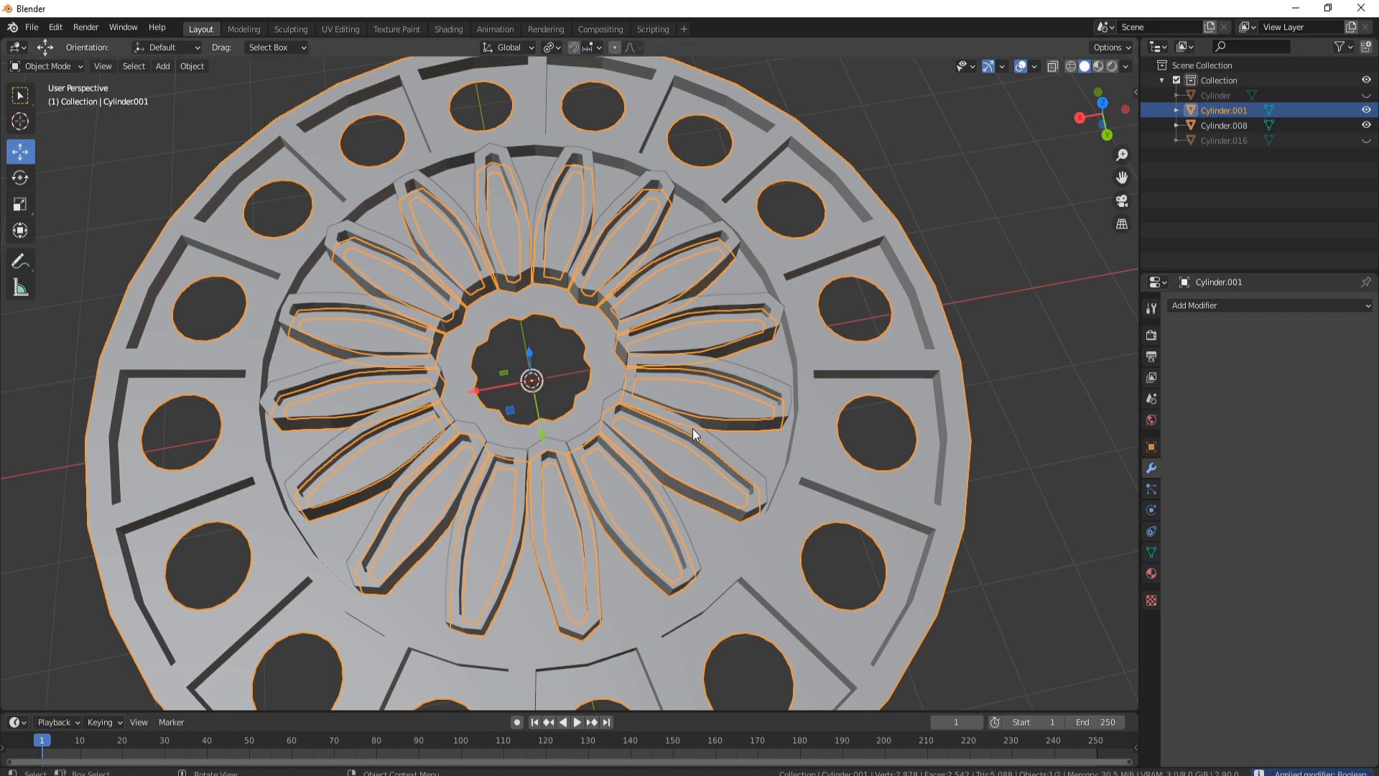
pyautogui.click(653, 226)
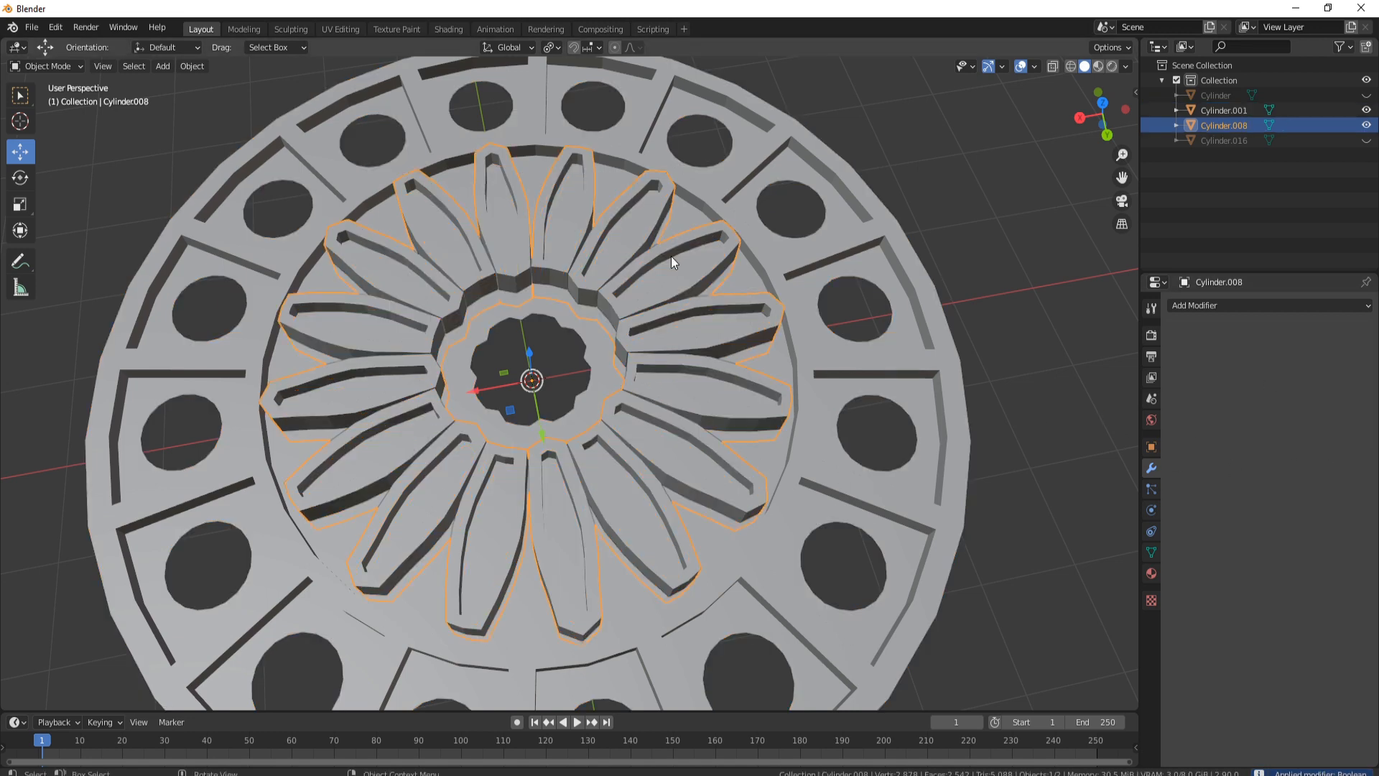
pyautogui.press('h')
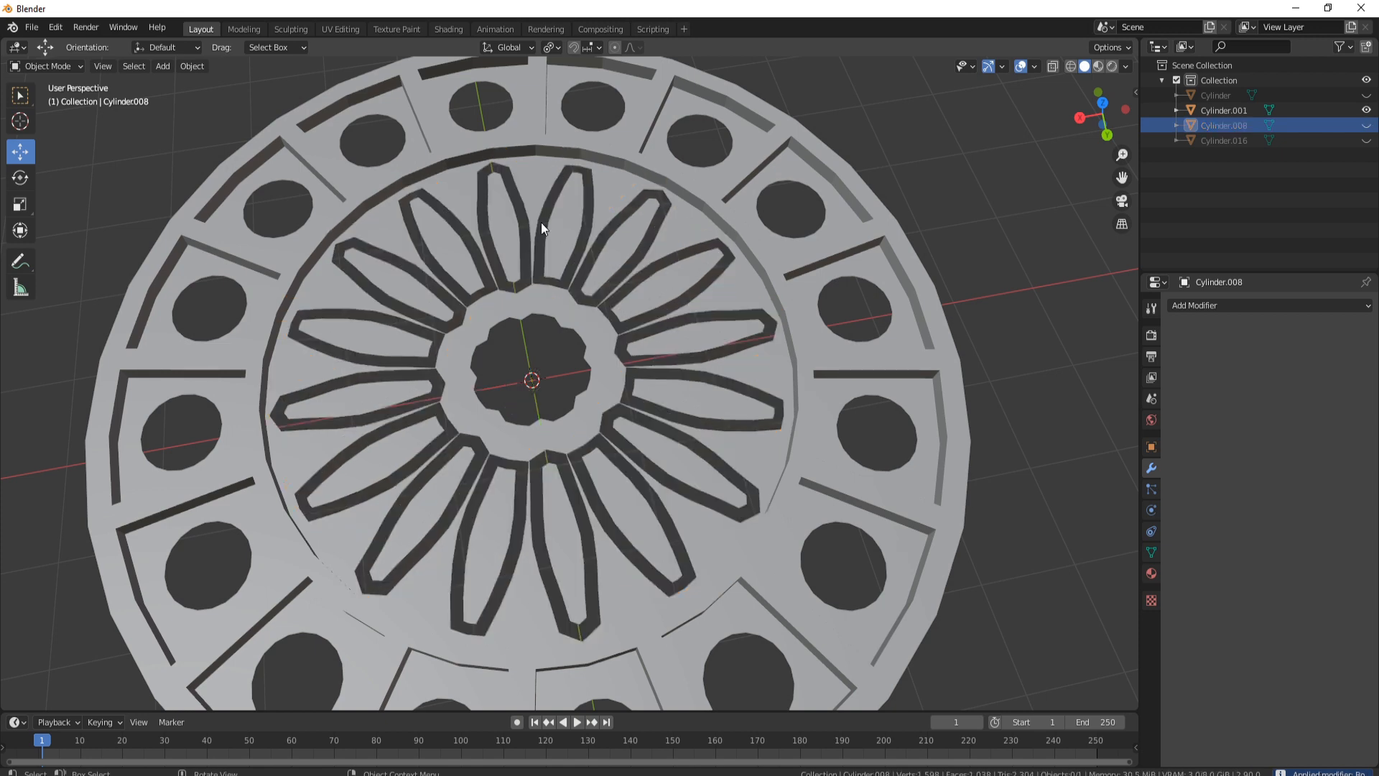
# Open the spoked base disc for editing and mark the inner and outer edge loops of all the petal cut-outs as seams.
pyautogui.click(408, 287)
pyautogui.press('Tab')
pyautogui.scroll(3, 408, 276)
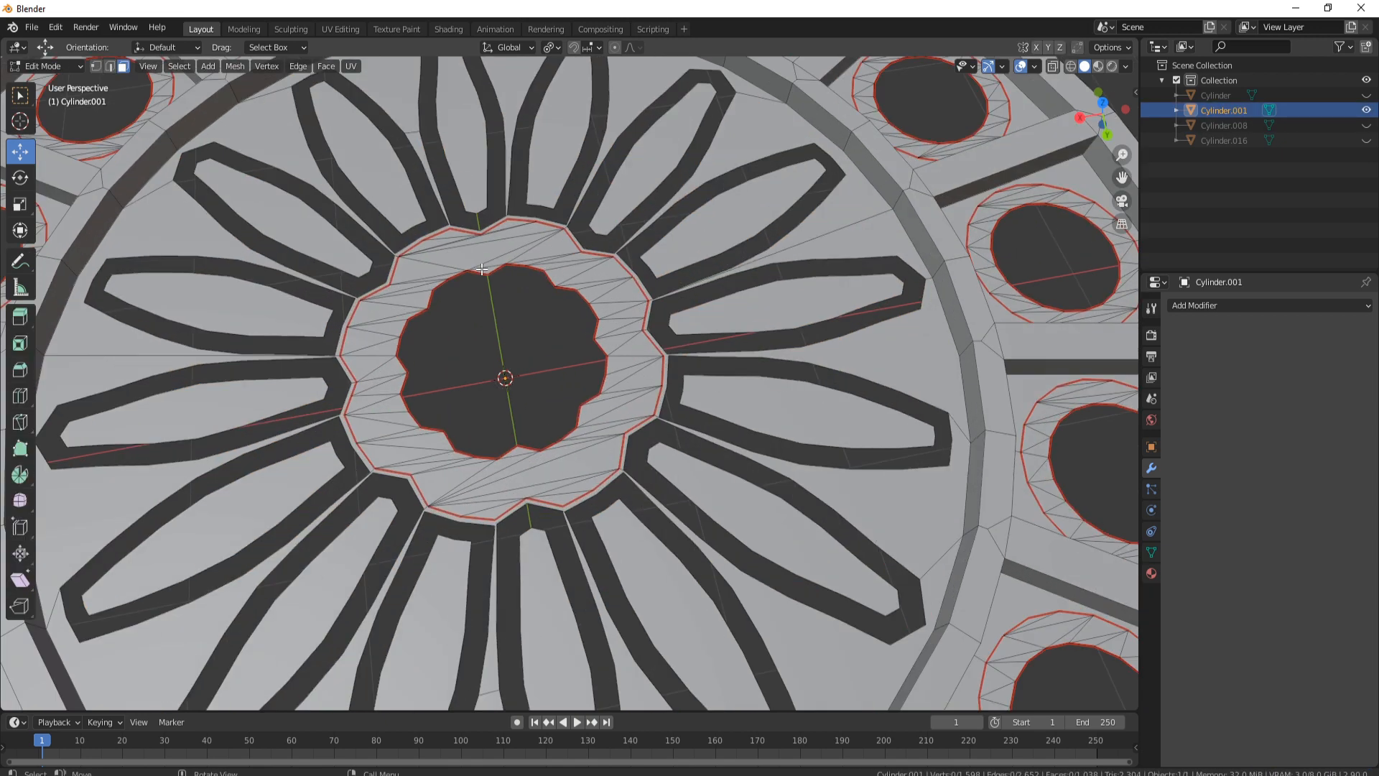
pyautogui.keyDown('shift'); pyautogui.moveTo(411, 253); pyautogui.dragTo(528, 290, button='middle'); pyautogui.keyUp('shift')
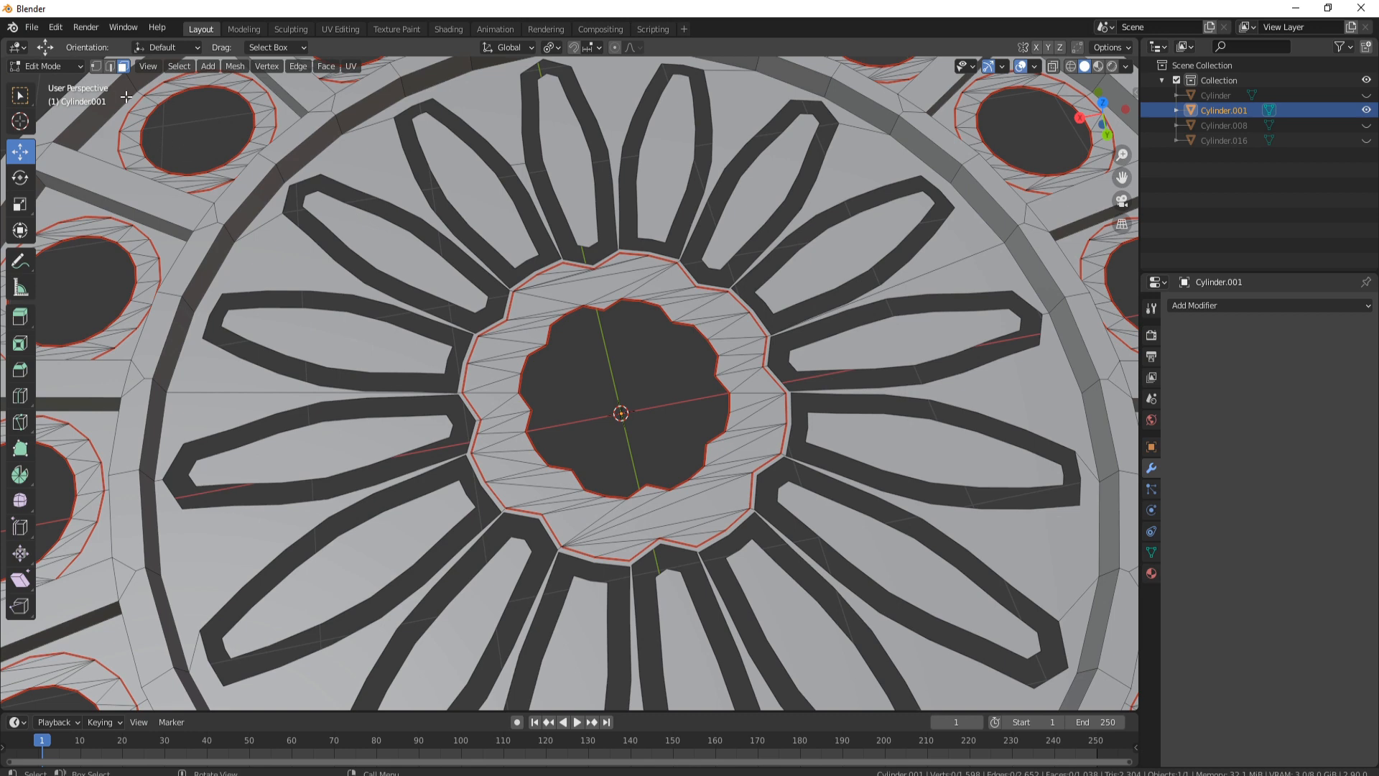
pyautogui.click(112, 67)
pyautogui.keyDown('alt'); pyautogui.click(391, 274); pyautogui.keyUp('alt')
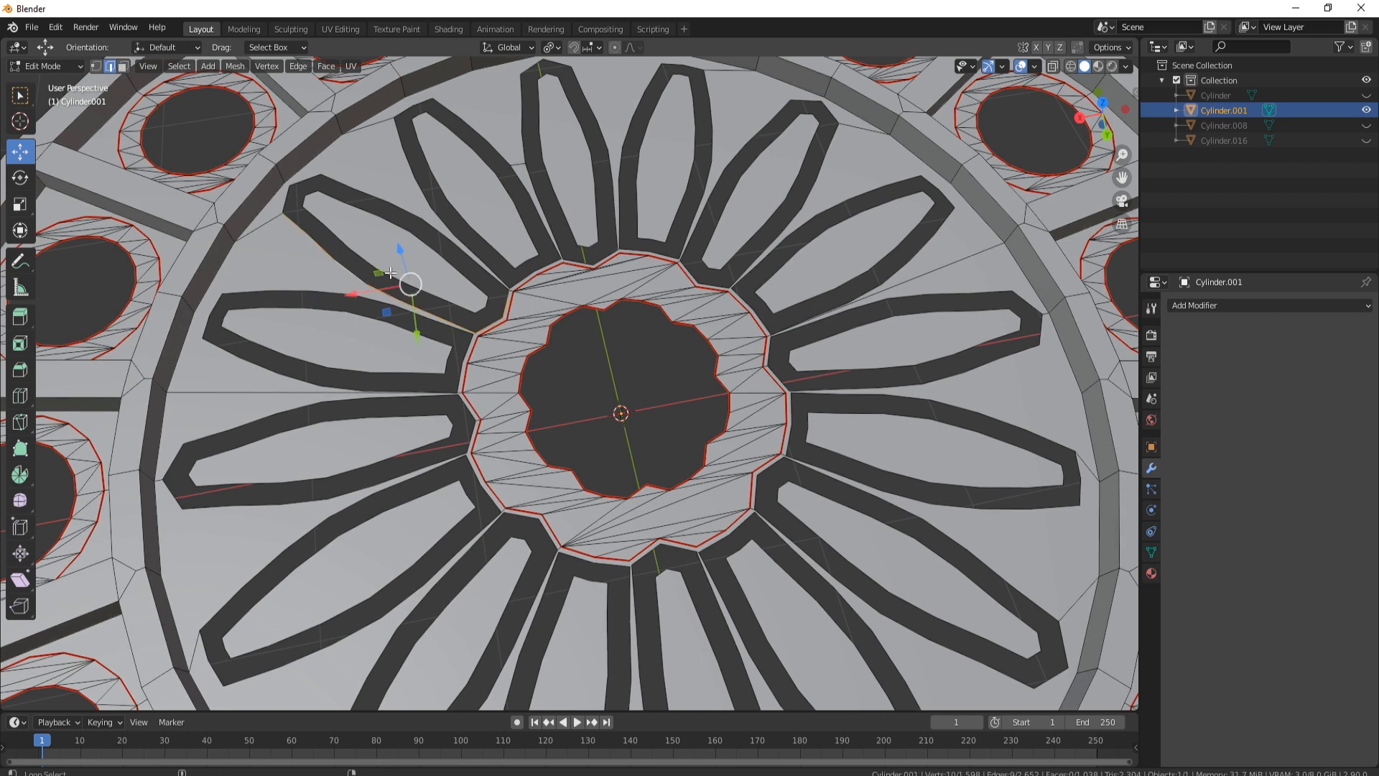
pyautogui.keyDown('alt'); pyautogui.keyDown('shift'); pyautogui.click(380, 217); pyautogui.keyUp('shift'); pyautogui.keyUp('alt')
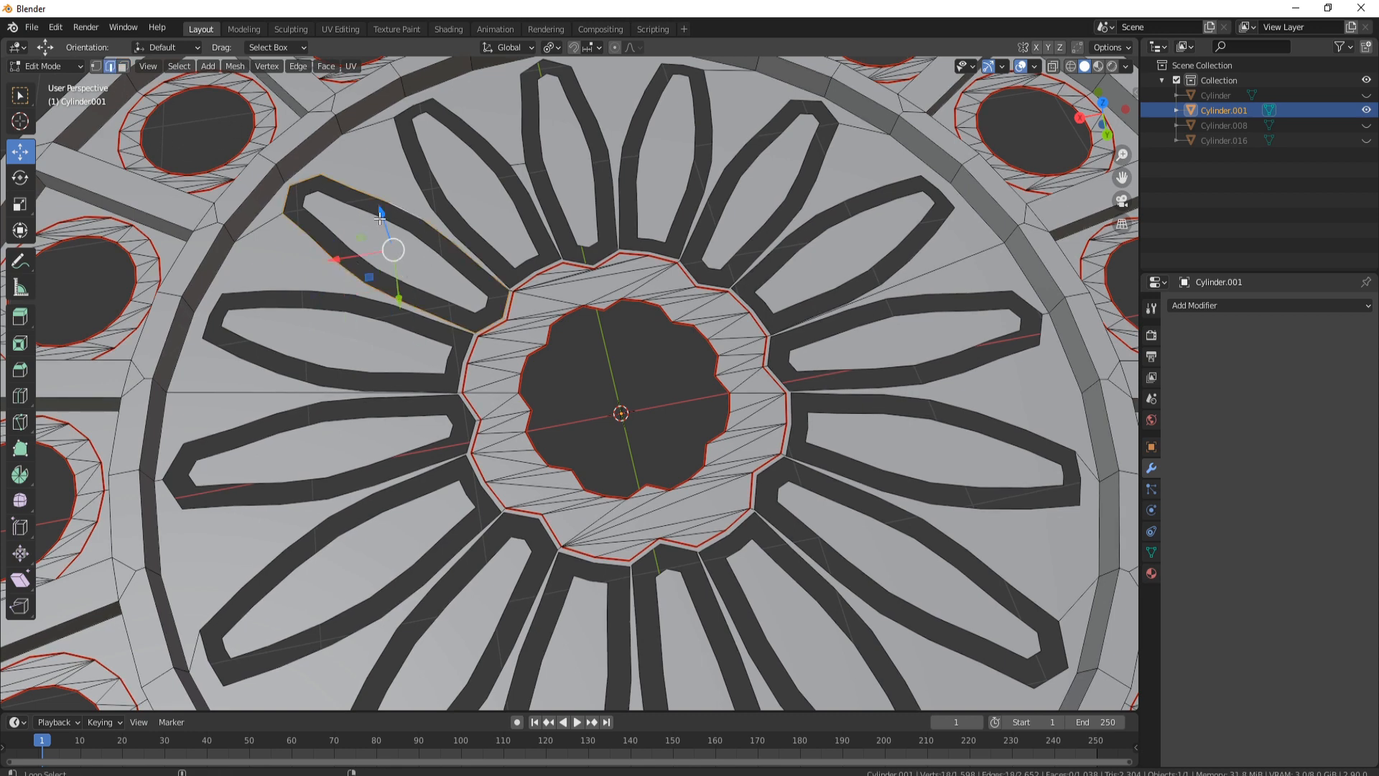
pyautogui.keyDown('alt'); pyautogui.keyDown('shift'); pyautogui.click(349, 241); pyautogui.keyUp('shift'); pyautogui.keyUp('alt')
pyautogui.keyDown('alt'); pyautogui.keyDown('shift'); pyautogui.click(463, 244); pyautogui.keyUp('shift'); pyautogui.keyUp('alt')
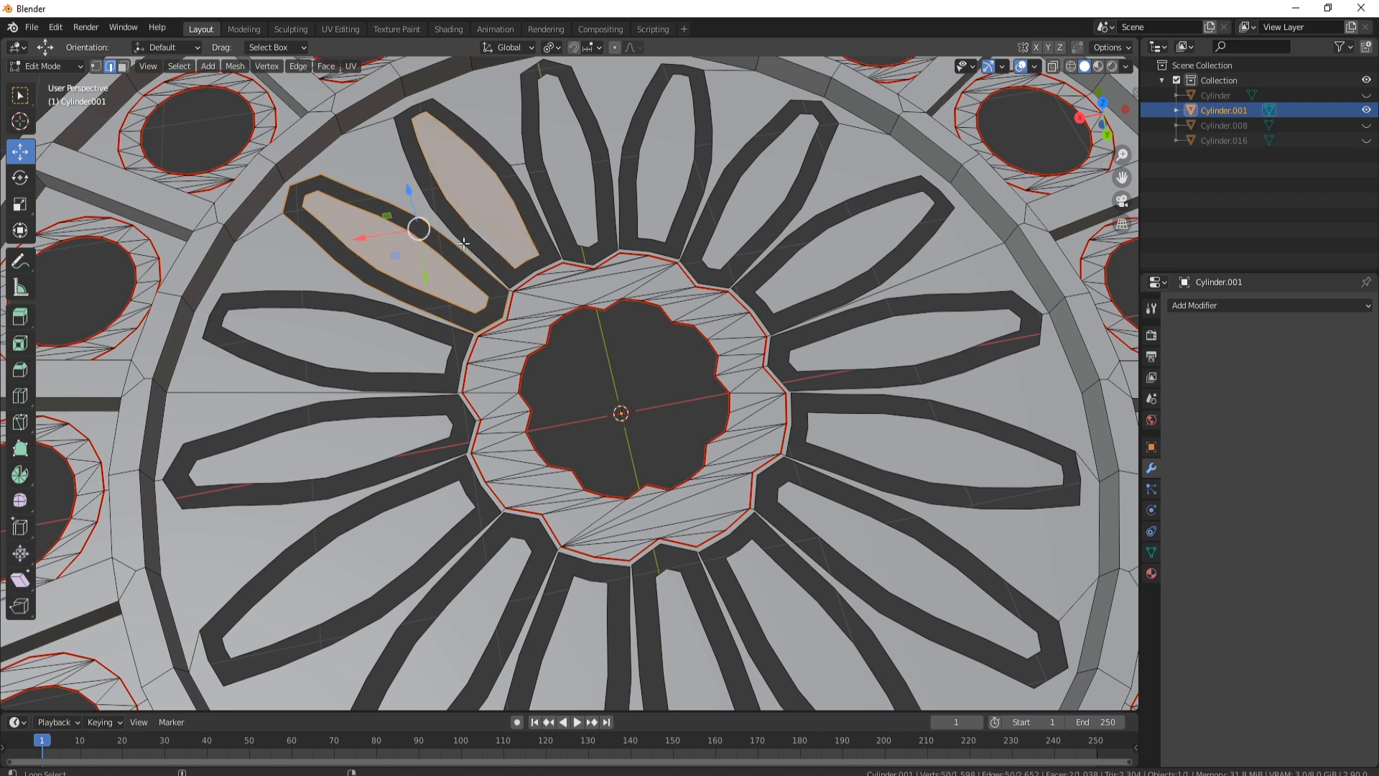
pyautogui.keyDown('alt'); pyautogui.keyDown('shift'); pyautogui.click(422, 191); pyautogui.keyUp('shift'); pyautogui.keyUp('alt')
pyautogui.keyDown('alt'); pyautogui.keyDown('shift'); pyautogui.click(561, 202); pyautogui.keyUp('shift'); pyautogui.keyUp('alt')
pyautogui.keyDown('alt'); pyautogui.keyDown('shift'); pyautogui.click(546, 216); pyautogui.keyUp('shift'); pyautogui.keyUp('alt')
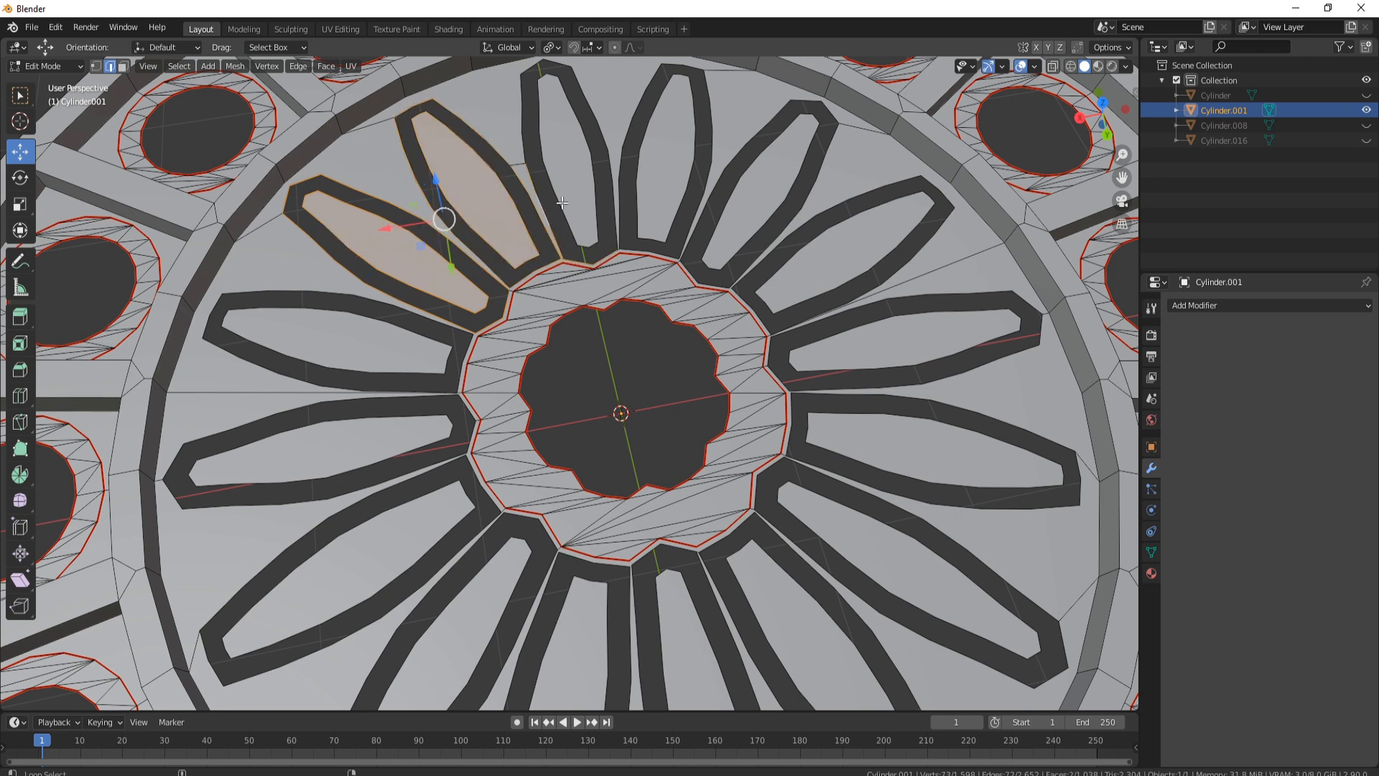
pyautogui.keyDown('alt'); pyautogui.keyDown('shift'); pyautogui.click(523, 118); pyautogui.keyUp('shift'); pyautogui.keyUp('alt')
pyautogui.keyDown('alt'); pyautogui.keyDown('shift'); pyautogui.click(594, 144); pyautogui.keyUp('shift'); pyautogui.keyUp('alt')
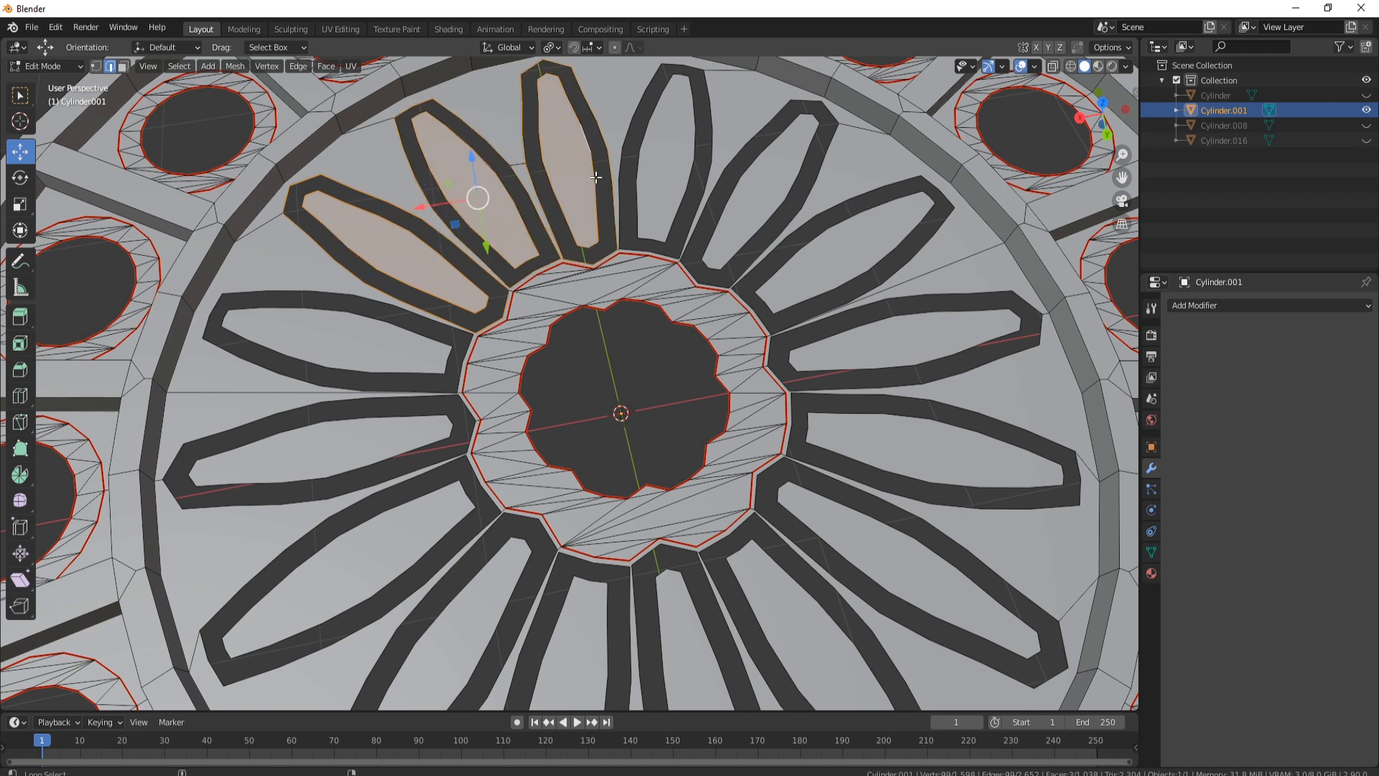
pyautogui.keyDown('alt'); pyautogui.keyDown('shift'); pyautogui.click(638, 194); pyautogui.keyUp('shift'); pyautogui.keyUp('alt')
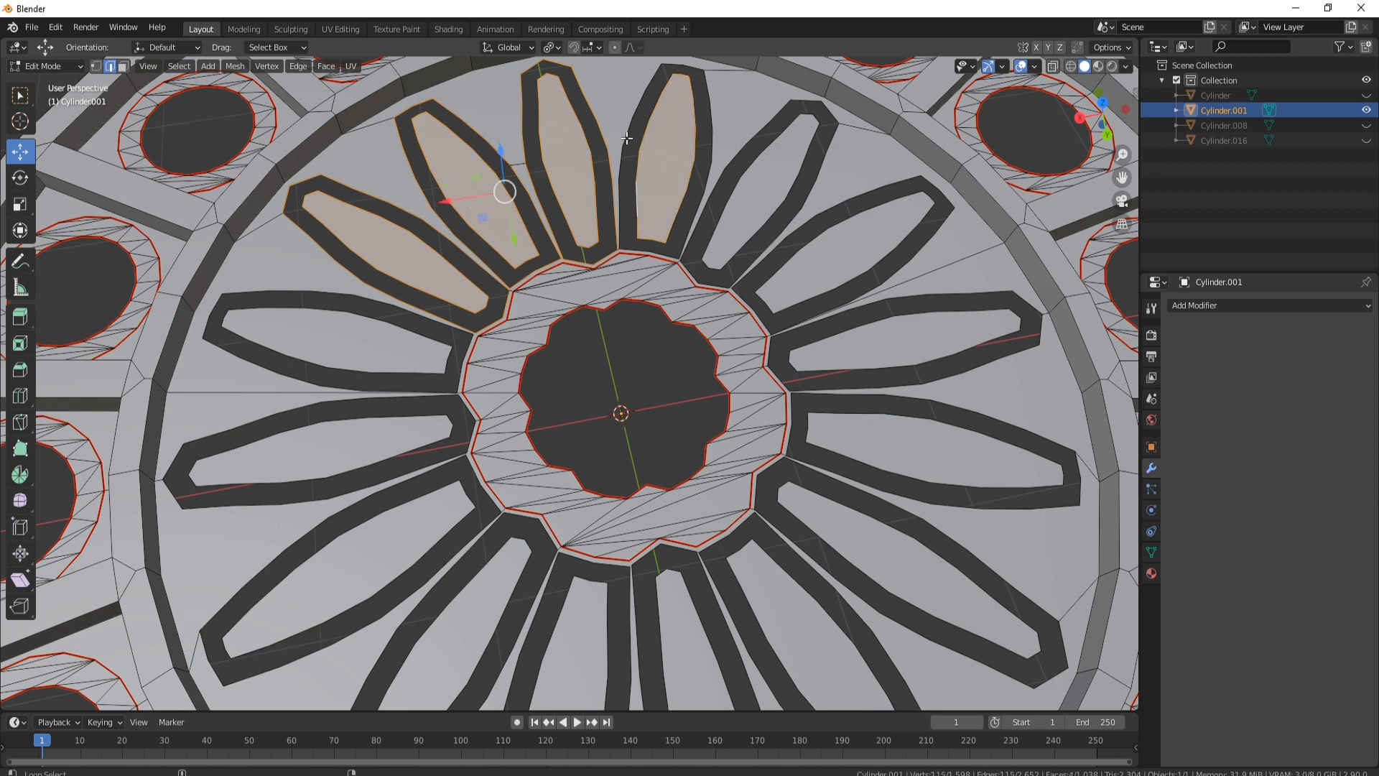
pyautogui.keyDown('alt'); pyautogui.keyDown('shift'); pyautogui.click(711, 133); pyautogui.keyUp('shift'); pyautogui.keyUp('alt')
pyautogui.keyDown('alt'); pyautogui.keyDown('shift'); pyautogui.click(745, 172); pyautogui.keyUp('shift'); pyautogui.keyUp('alt')
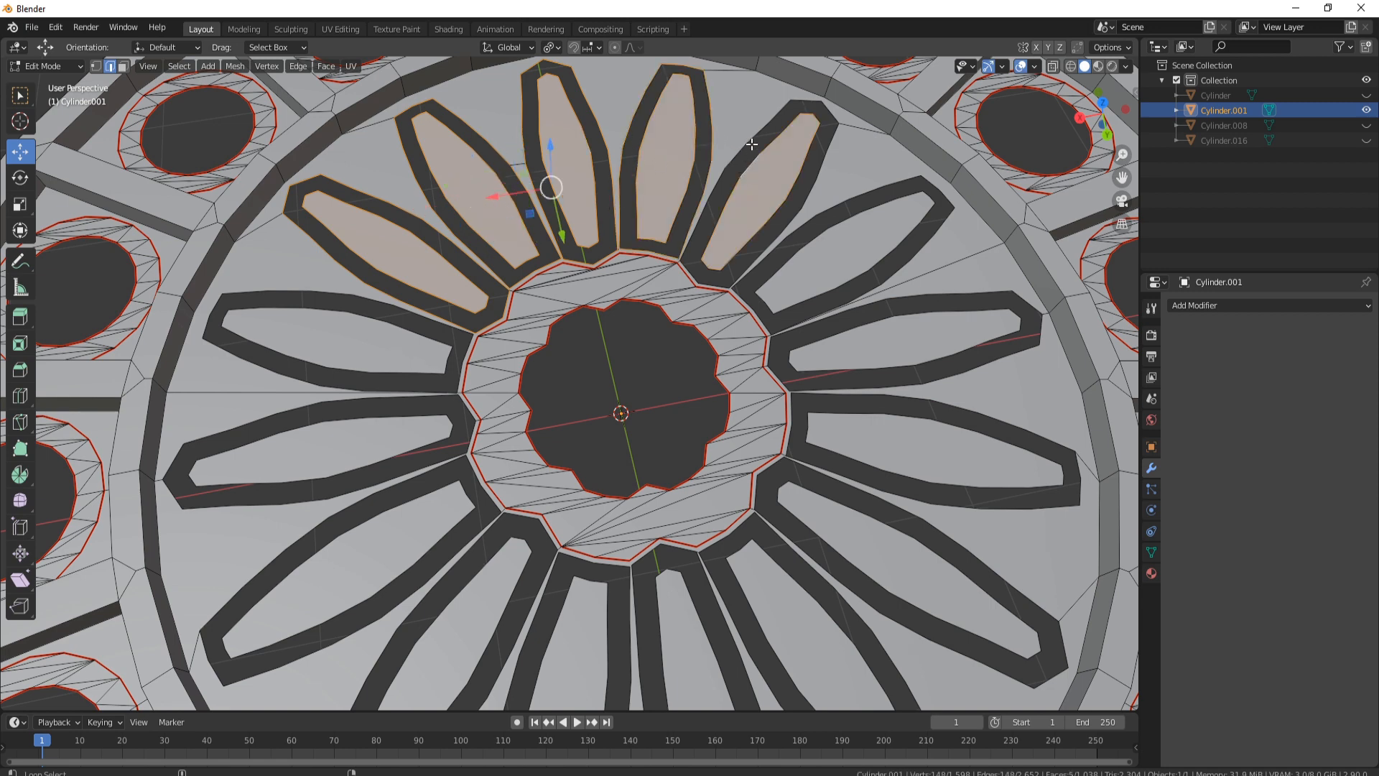
pyautogui.keyDown('alt'); pyautogui.keyDown('shift'); pyautogui.click(752, 143); pyautogui.keyUp('shift'); pyautogui.keyUp('alt')
pyautogui.keyDown('alt'); pyautogui.keyDown('shift'); pyautogui.click(822, 173); pyautogui.keyUp('shift'); pyautogui.keyUp('alt')
pyautogui.keyDown('alt'); pyautogui.keyDown('shift'); pyautogui.click(836, 207); pyautogui.keyUp('shift'); pyautogui.keyUp('alt')
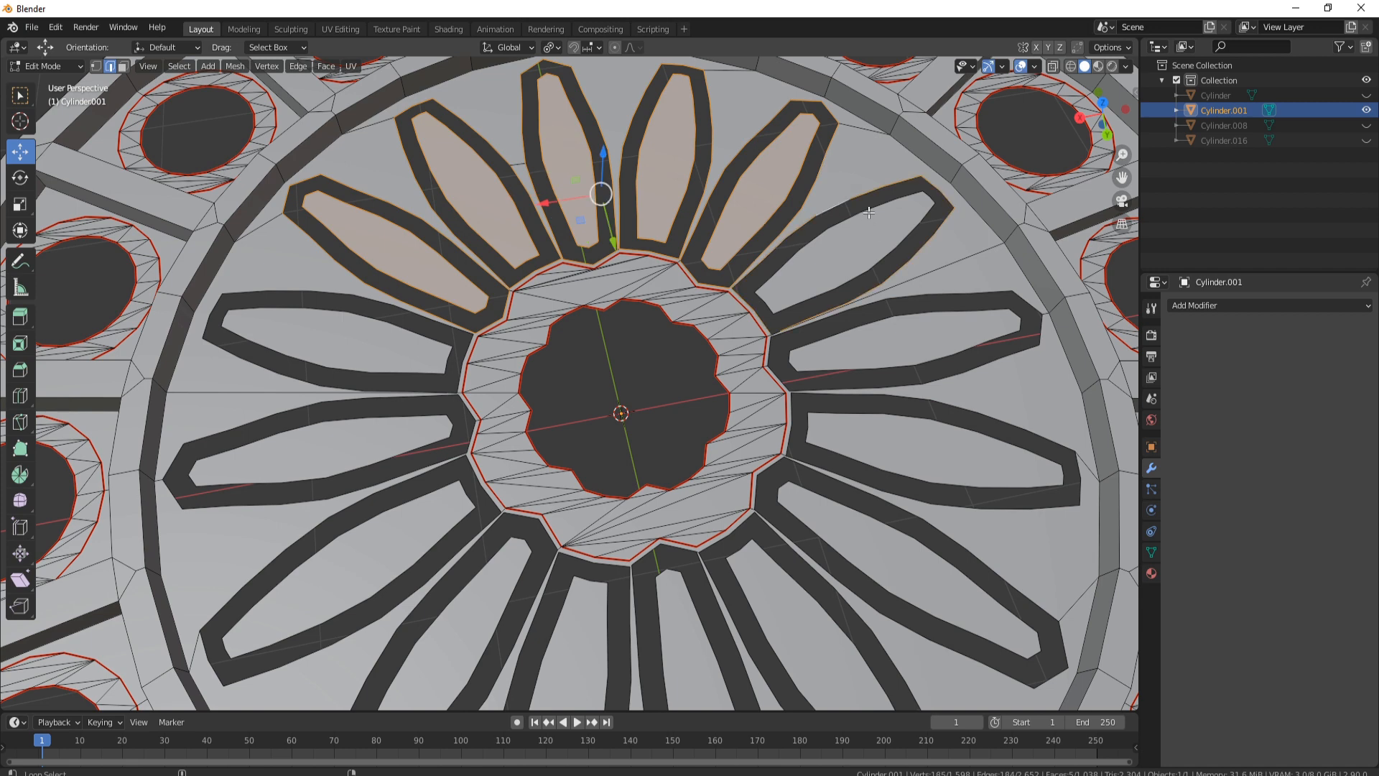
pyautogui.keyDown('alt'); pyautogui.keyDown('shift'); pyautogui.click(869, 215); pyautogui.keyUp('shift'); pyautogui.keyUp('alt')
pyautogui.keyDown('alt'); pyautogui.keyDown('shift'); pyautogui.click(914, 318); pyautogui.keyUp('shift'); pyautogui.keyUp('alt')
pyautogui.keyDown('alt'); pyautogui.keyDown('shift'); pyautogui.click(930, 311); pyautogui.keyUp('shift'); pyautogui.keyUp('alt')
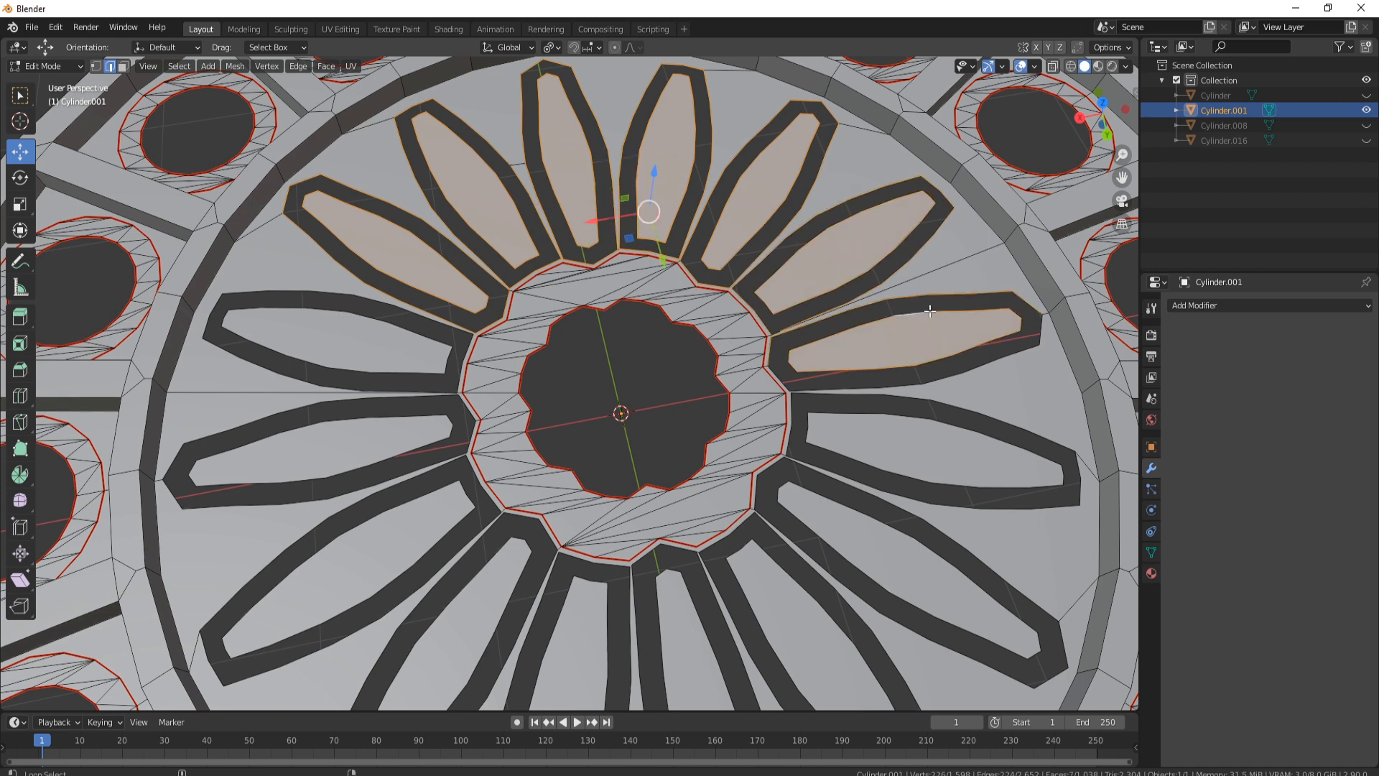
pyautogui.keyDown('alt'); pyautogui.keyDown('shift'); pyautogui.click(963, 379); pyautogui.keyUp('shift'); pyautogui.keyUp('alt')
pyautogui.keyDown('alt'); pyautogui.keyDown('shift'); pyautogui.click(1002, 426); pyautogui.keyUp('shift'); pyautogui.keyUp('alt')
pyautogui.keyDown('alt'); pyautogui.keyDown('shift'); pyautogui.click(1050, 498); pyautogui.keyUp('shift'); pyautogui.keyUp('alt')
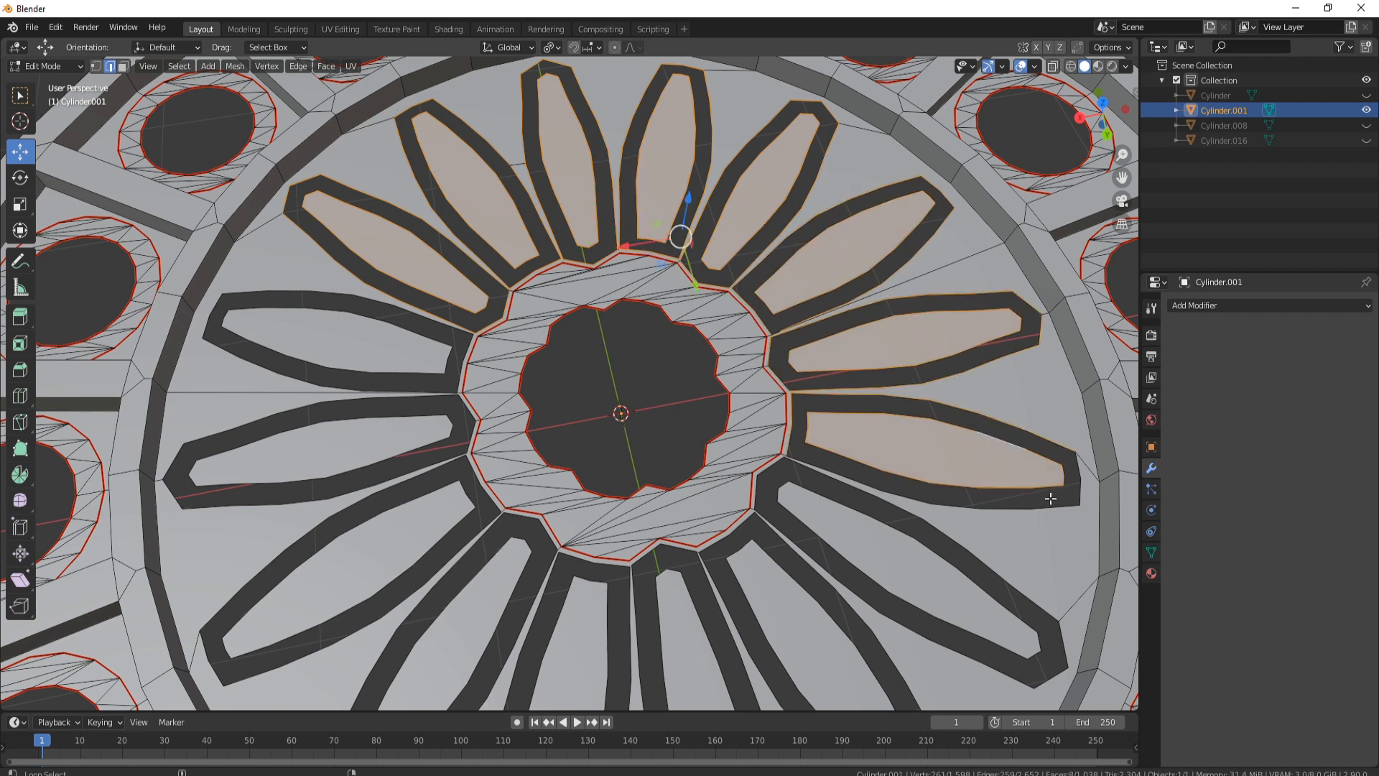
pyautogui.keyDown('alt'); pyautogui.keyDown('shift'); pyautogui.click(1036, 507); pyautogui.keyUp('shift'); pyautogui.keyUp('alt')
pyautogui.keyDown('shift'); pyautogui.moveTo(940, 542); pyautogui.dragTo(851, 401, button='middle'); pyautogui.keyUp('shift')
pyautogui.keyDown('alt'); pyautogui.keyDown('shift'); pyautogui.click(861, 414); pyautogui.keyUp('shift'); pyautogui.keyUp('alt')
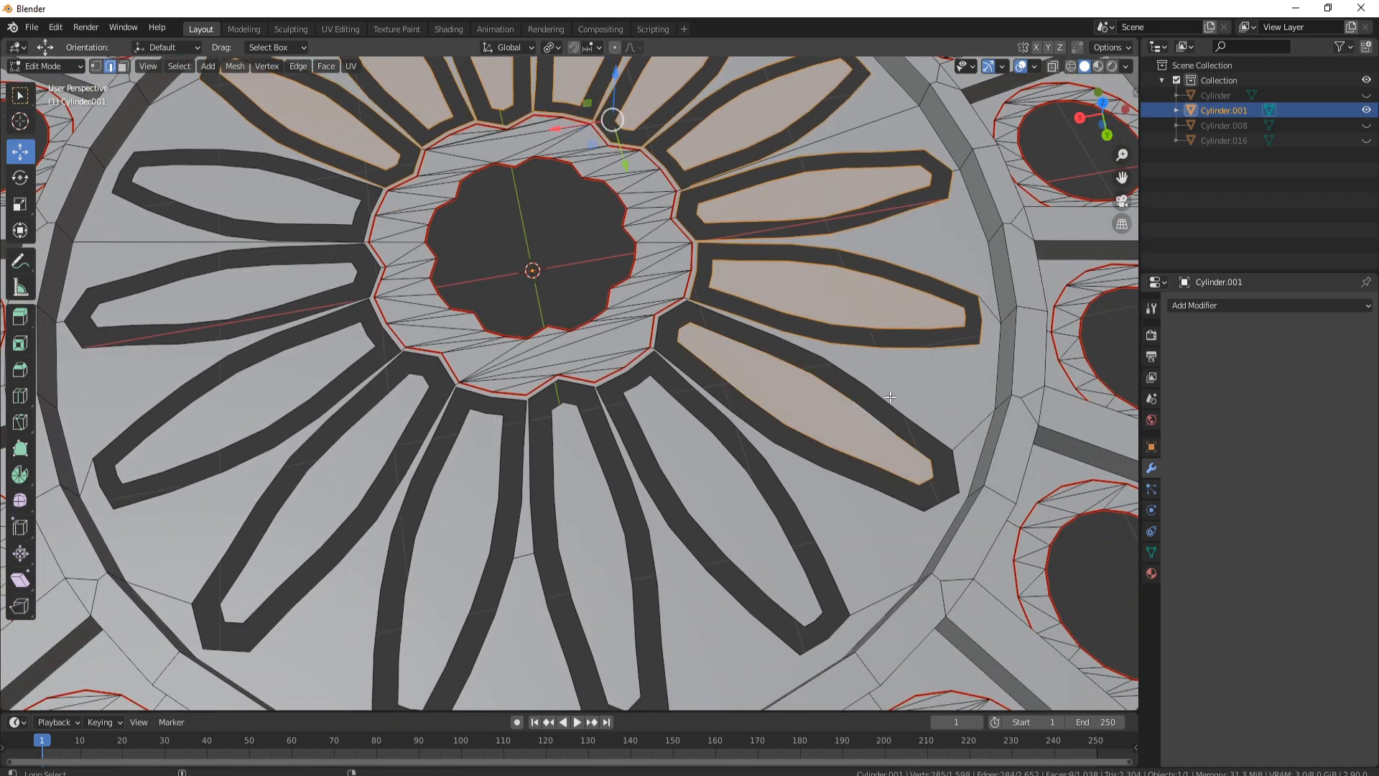
pyautogui.keyDown('alt'); pyautogui.keyDown('shift'); pyautogui.click(891, 396); pyautogui.keyUp('shift'); pyautogui.keyUp('alt')
pyautogui.keyDown('alt'); pyautogui.keyDown('shift'); pyautogui.click(875, 496); pyautogui.keyUp('shift'); pyautogui.keyUp('alt')
pyautogui.keyDown('alt'); pyautogui.keyDown('shift'); pyautogui.click(806, 532); pyautogui.keyUp('shift'); pyautogui.keyUp('alt')
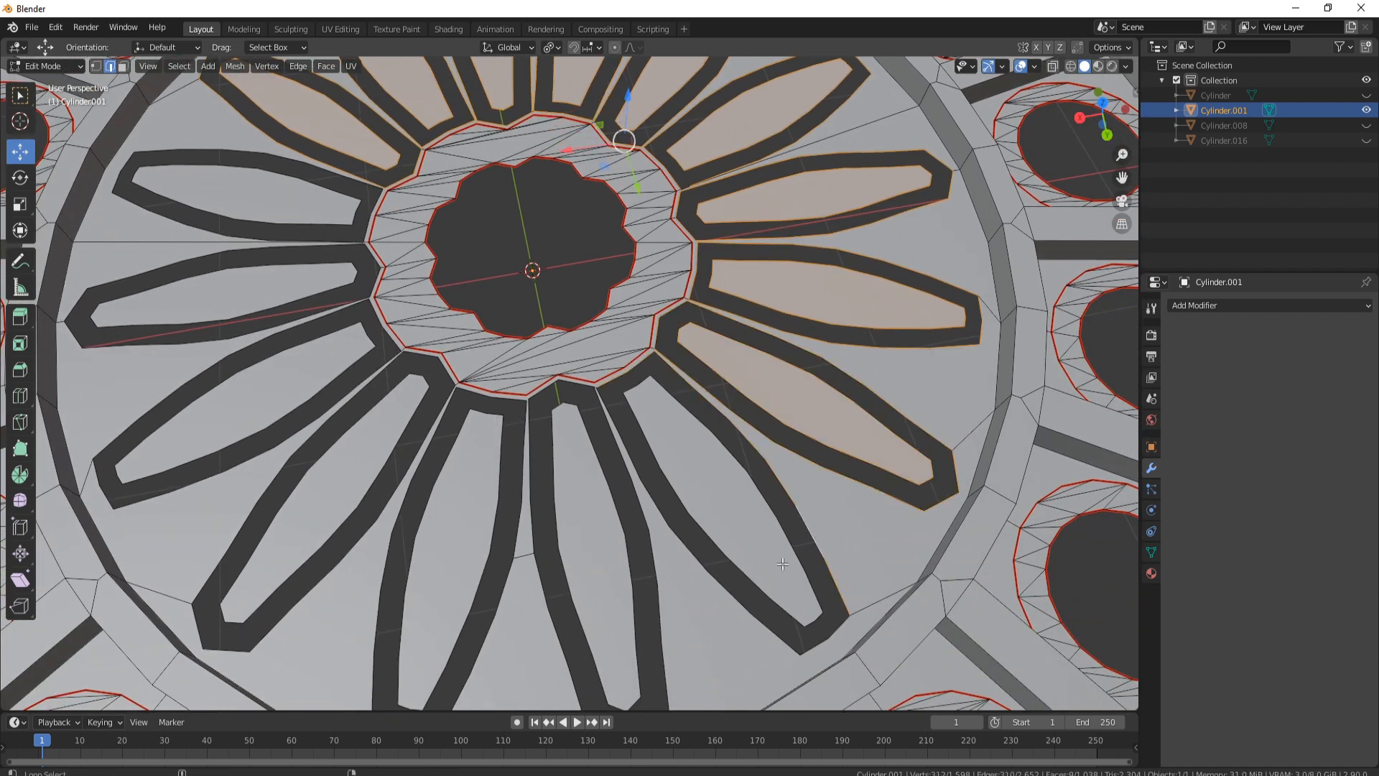
pyautogui.keyDown('alt'); pyautogui.keyDown('shift'); pyautogui.click(764, 598); pyautogui.keyUp('shift'); pyautogui.keyUp('alt')
pyautogui.keyDown('alt'); pyautogui.keyDown('shift'); pyautogui.click(675, 598); pyautogui.keyUp('shift'); pyautogui.keyUp('alt')
pyautogui.keyDown('alt'); pyautogui.keyDown('shift'); pyautogui.click(637, 606); pyautogui.keyUp('shift'); pyautogui.keyUp('alt')
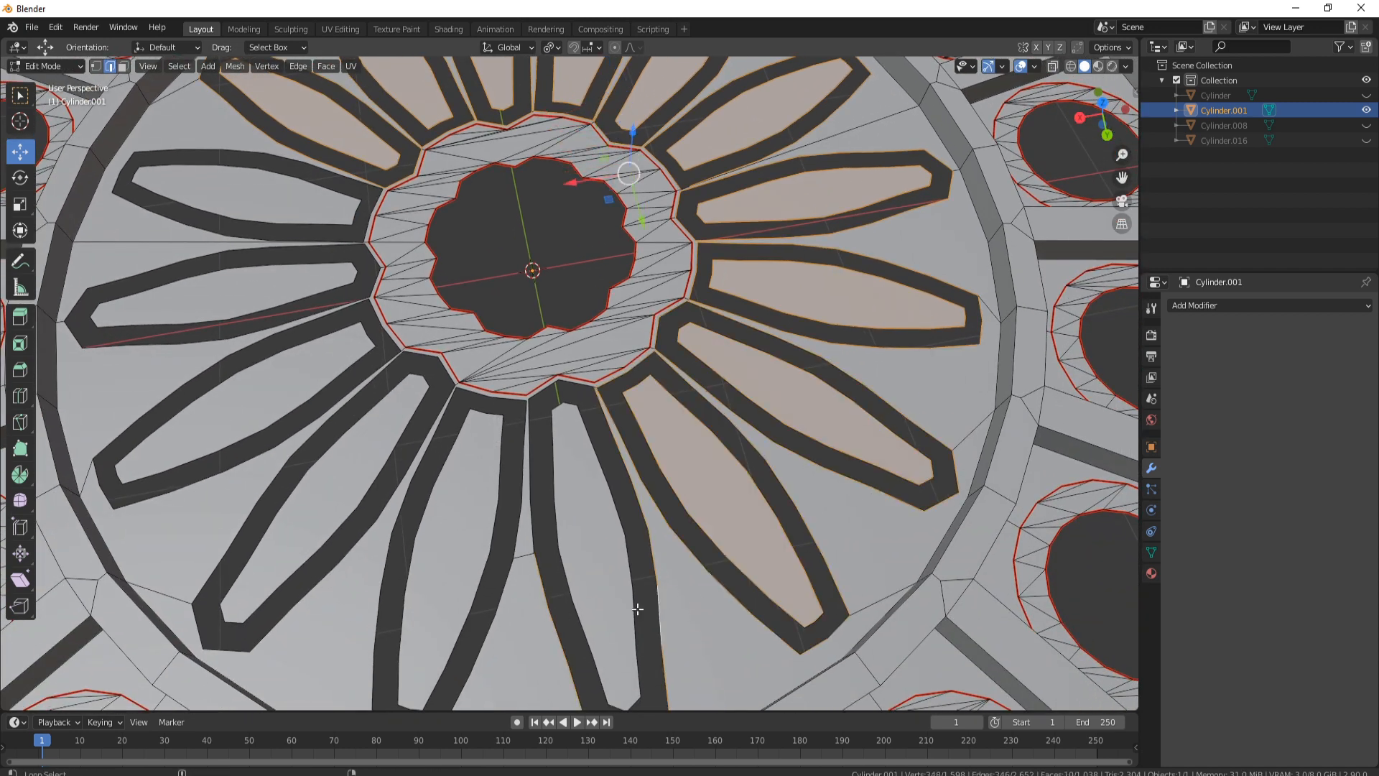
pyautogui.keyDown('alt'); pyautogui.keyDown('shift'); pyautogui.click(597, 603); pyautogui.keyUp('shift'); pyautogui.keyUp('alt')
pyautogui.keyDown('alt'); pyautogui.keyDown('shift'); pyautogui.click(529, 522); pyautogui.keyUp('shift'); pyautogui.keyUp('alt')
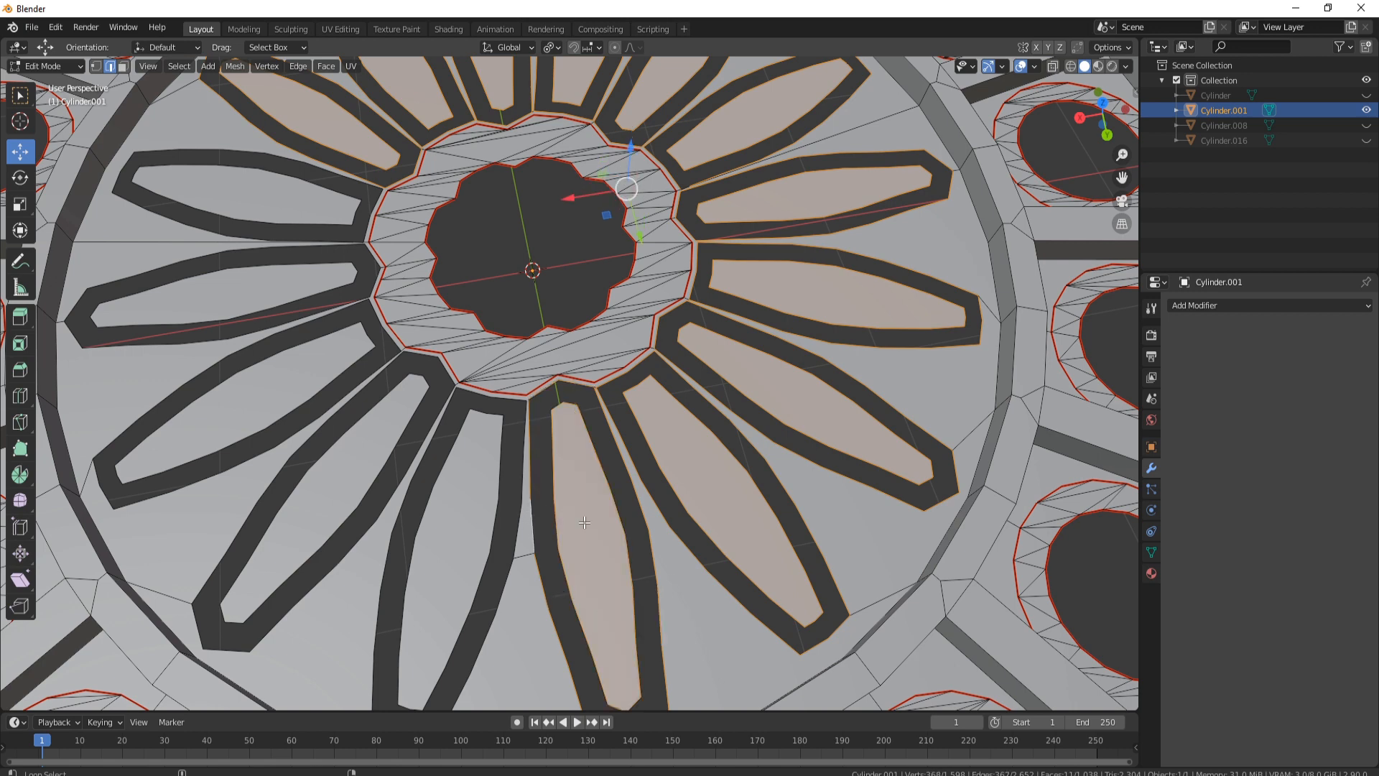
pyautogui.keyDown('shift'); pyautogui.moveTo(584, 523); pyautogui.dragTo(580, 460, button='middle'); pyautogui.keyUp('shift')
pyautogui.keyDown('alt'); pyautogui.keyDown('shift'); pyautogui.click(587, 473); pyautogui.keyUp('shift'); pyautogui.keyUp('alt')
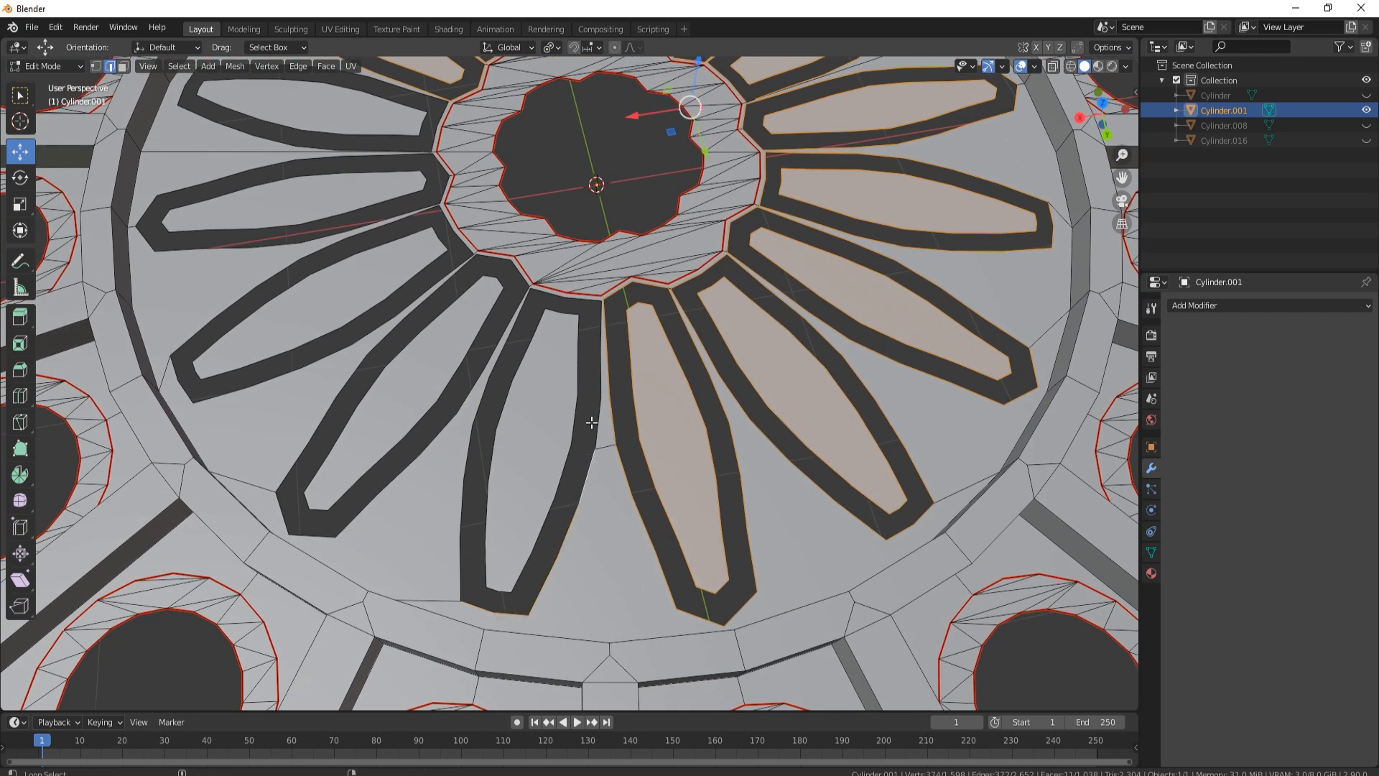
pyautogui.keyDown('alt'); pyautogui.keyDown('shift'); pyautogui.click(587, 413); pyautogui.keyUp('shift'); pyautogui.keyUp('alt')
pyautogui.keyDown('alt'); pyautogui.keyDown('shift'); pyautogui.click(560, 470); pyautogui.keyUp('shift'); pyautogui.keyUp('alt')
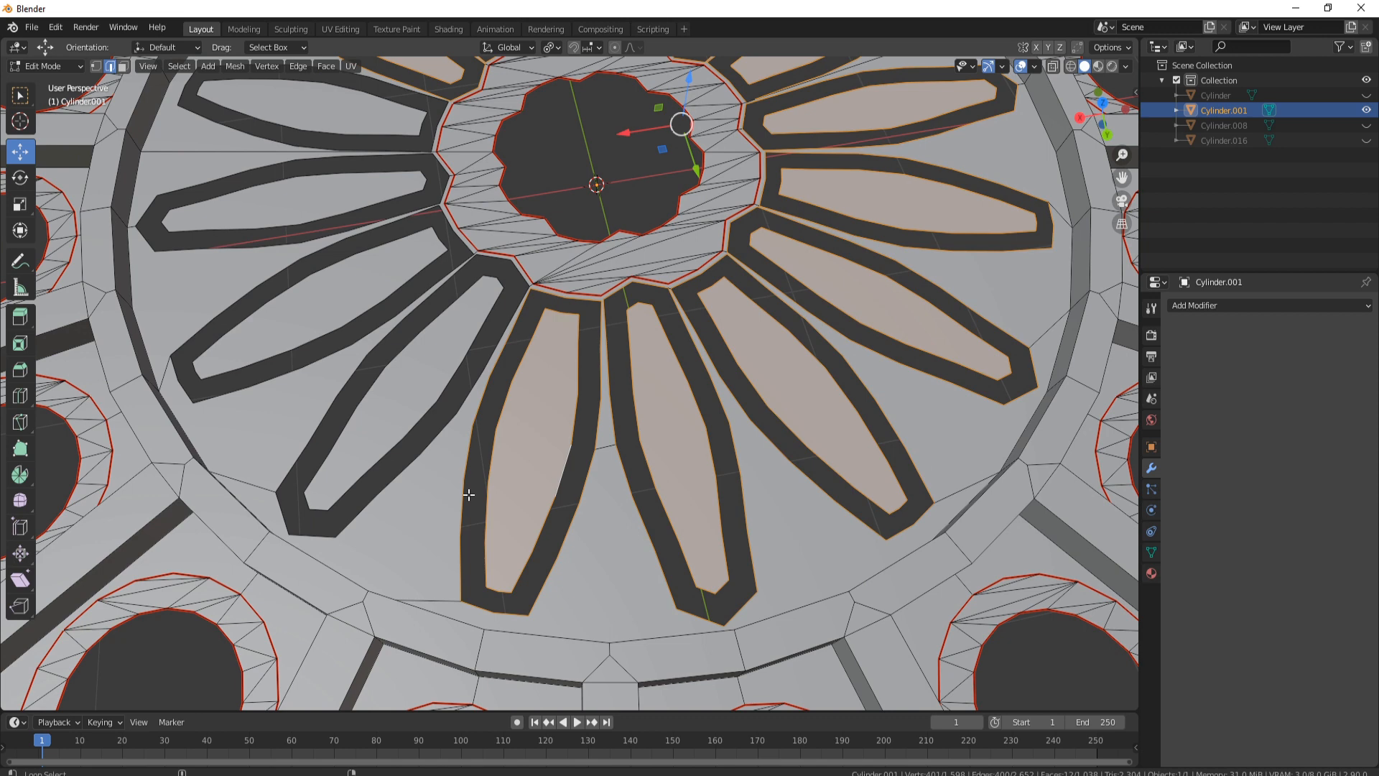
pyautogui.keyDown('alt'); pyautogui.keyDown('shift'); pyautogui.click(367, 474); pyautogui.keyUp('shift'); pyautogui.keyUp('alt')
pyautogui.keyDown('alt'); pyautogui.keyDown('shift'); pyautogui.click(297, 465); pyautogui.keyUp('shift'); pyautogui.keyUp('alt')
pyautogui.keyDown('alt'); pyautogui.keyDown('shift'); pyautogui.click(323, 431); pyautogui.keyUp('shift'); pyautogui.keyUp('alt')
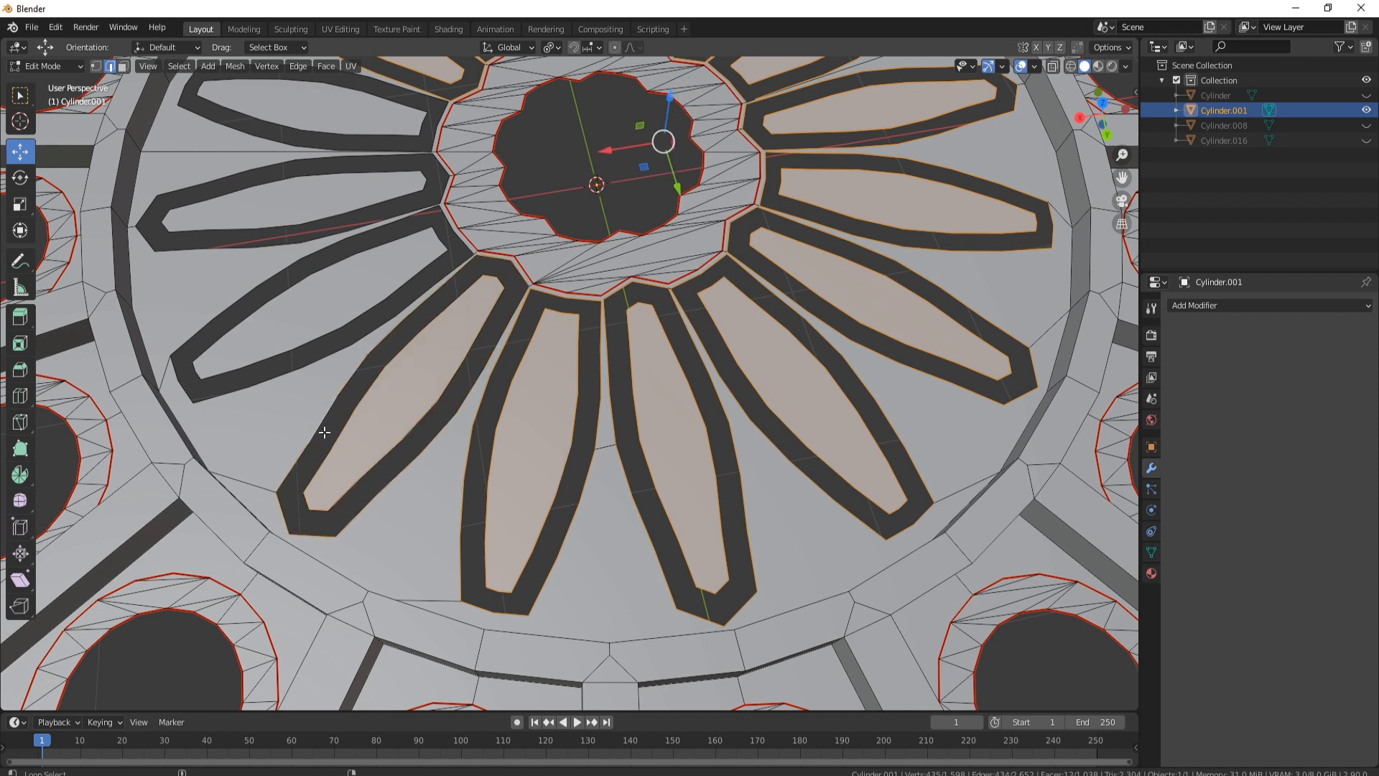
pyautogui.keyDown('alt'); pyautogui.keyDown('shift'); pyautogui.click(284, 362); pyautogui.keyUp('shift'); pyautogui.keyUp('alt')
pyautogui.keyDown('alt'); pyautogui.keyDown('shift'); pyautogui.click(258, 338); pyautogui.keyUp('shift'); pyautogui.keyUp('alt')
pyautogui.keyDown('alt'); pyautogui.keyDown('shift'); pyautogui.click(232, 295); pyautogui.keyUp('shift'); pyautogui.keyUp('alt')
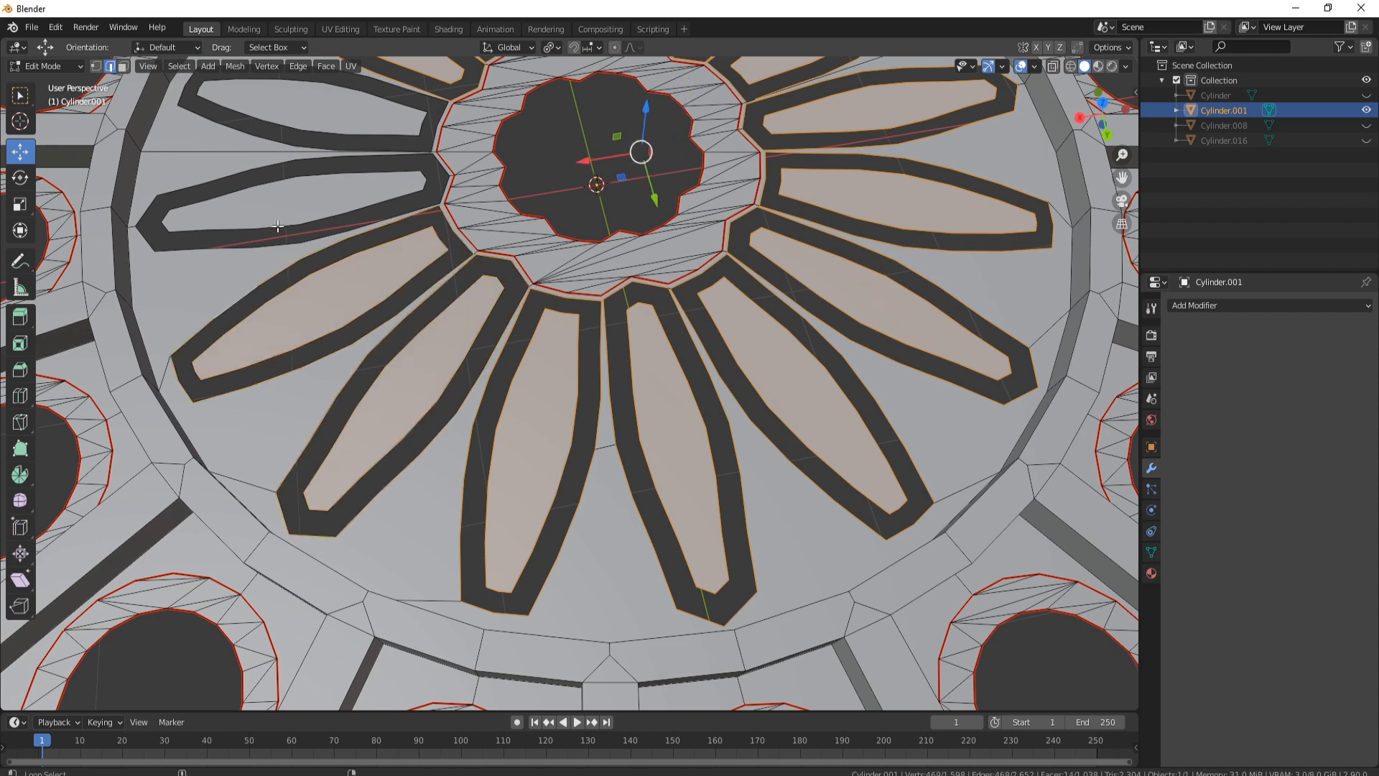
pyautogui.keyDown('alt'); pyautogui.keyDown('shift'); pyautogui.click(240, 225); pyautogui.keyUp('shift'); pyautogui.keyUp('alt')
pyautogui.keyDown('alt'); pyautogui.keyDown('shift'); pyautogui.click(235, 216); pyautogui.keyUp('shift'); pyautogui.keyUp('alt')
pyautogui.moveTo(236, 173); pyautogui.dragTo(357, 327, button='middle')
pyautogui.keyDown('alt'); pyautogui.keyDown('shift'); pyautogui.click(357, 323); pyautogui.keyUp('shift'); pyautogui.keyUp('alt')
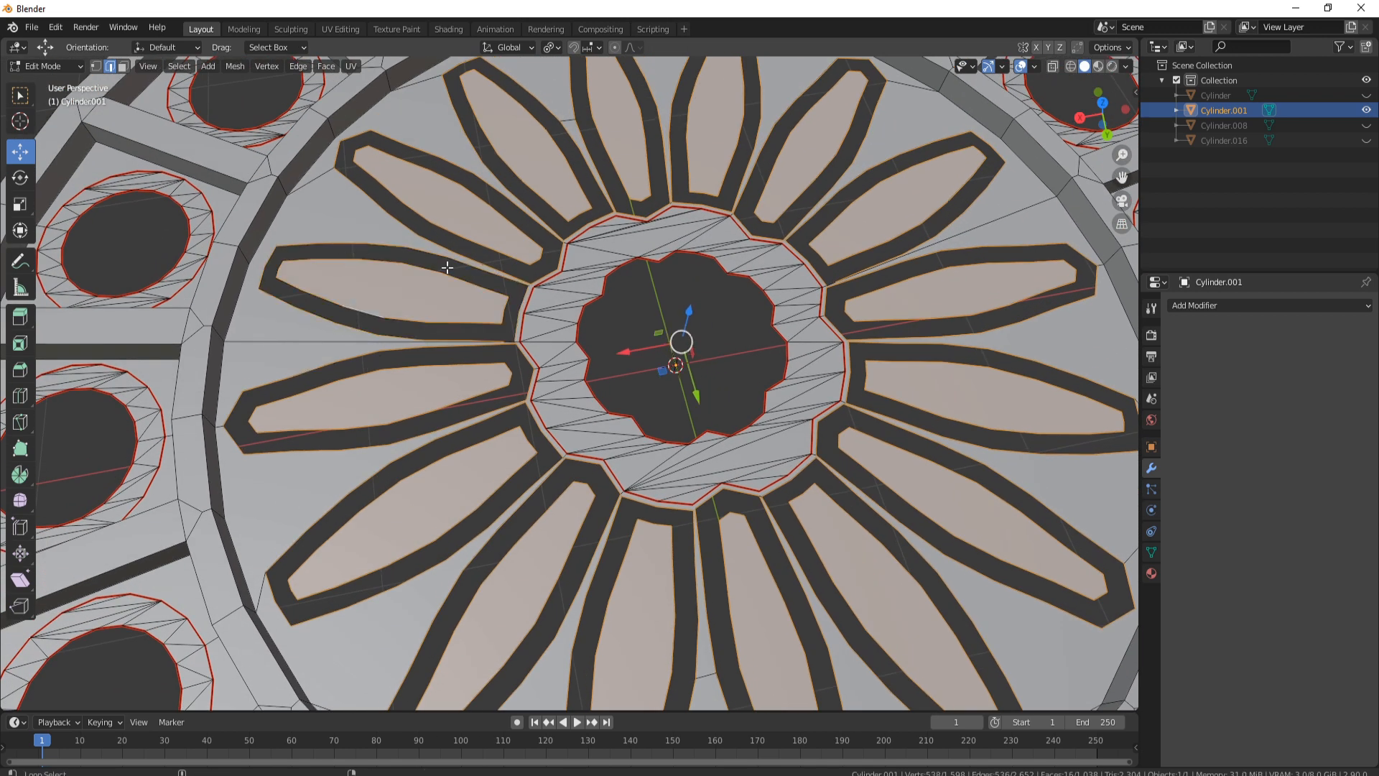
pyautogui.rightClick(437, 319)
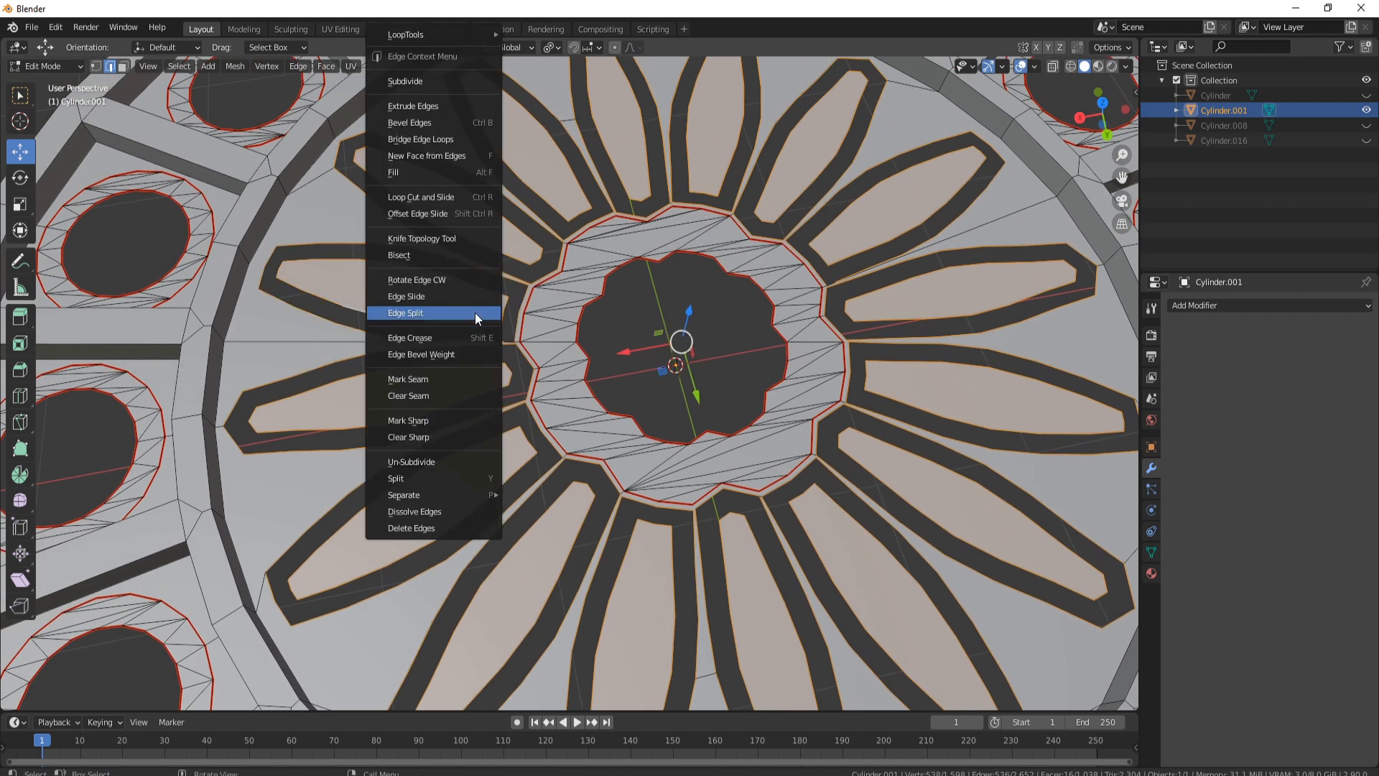
pyautogui.click(428, 372)
# Inspect the petal outlines around the scalloped centre, add the missed edges to the selection, and mark it as seams again.
pyautogui.scroll(6, 502, 364)
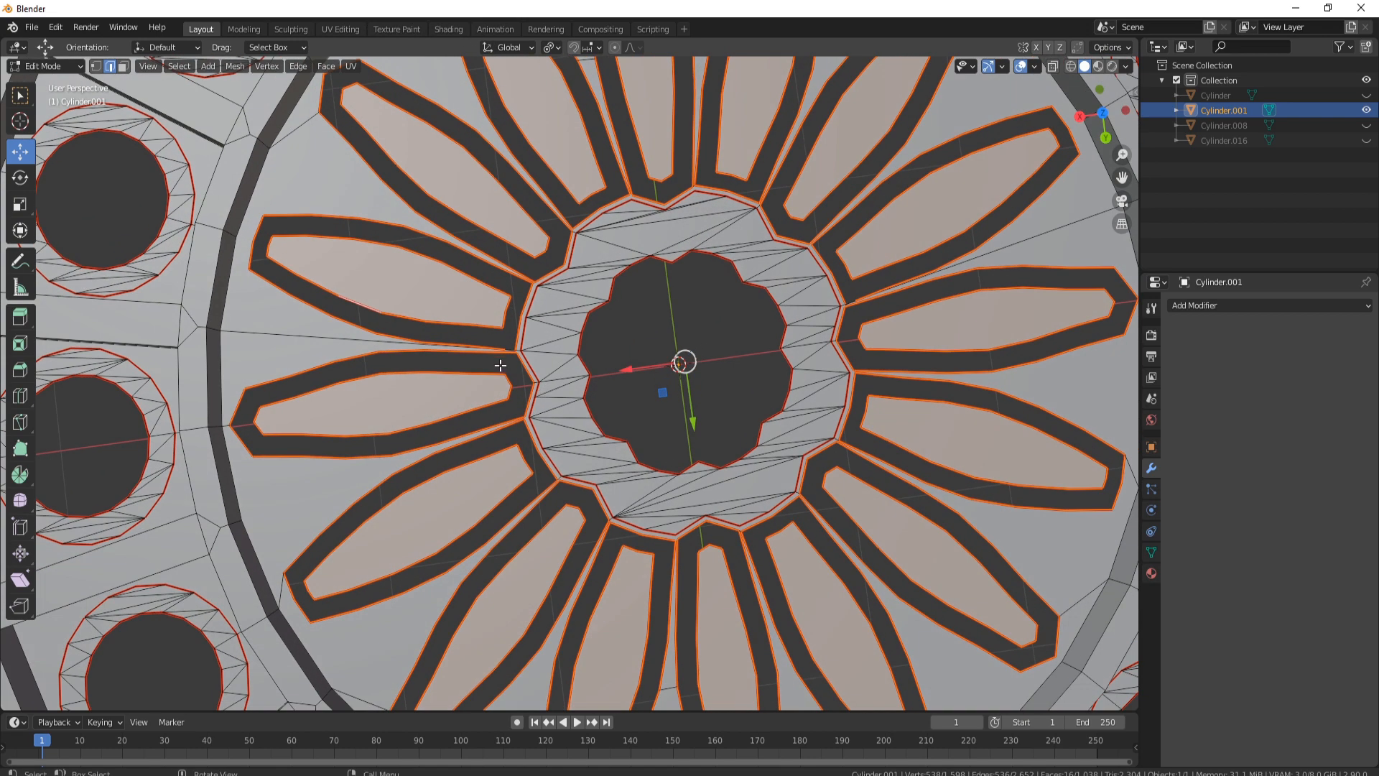
pyautogui.scroll(-8, 479, 301)
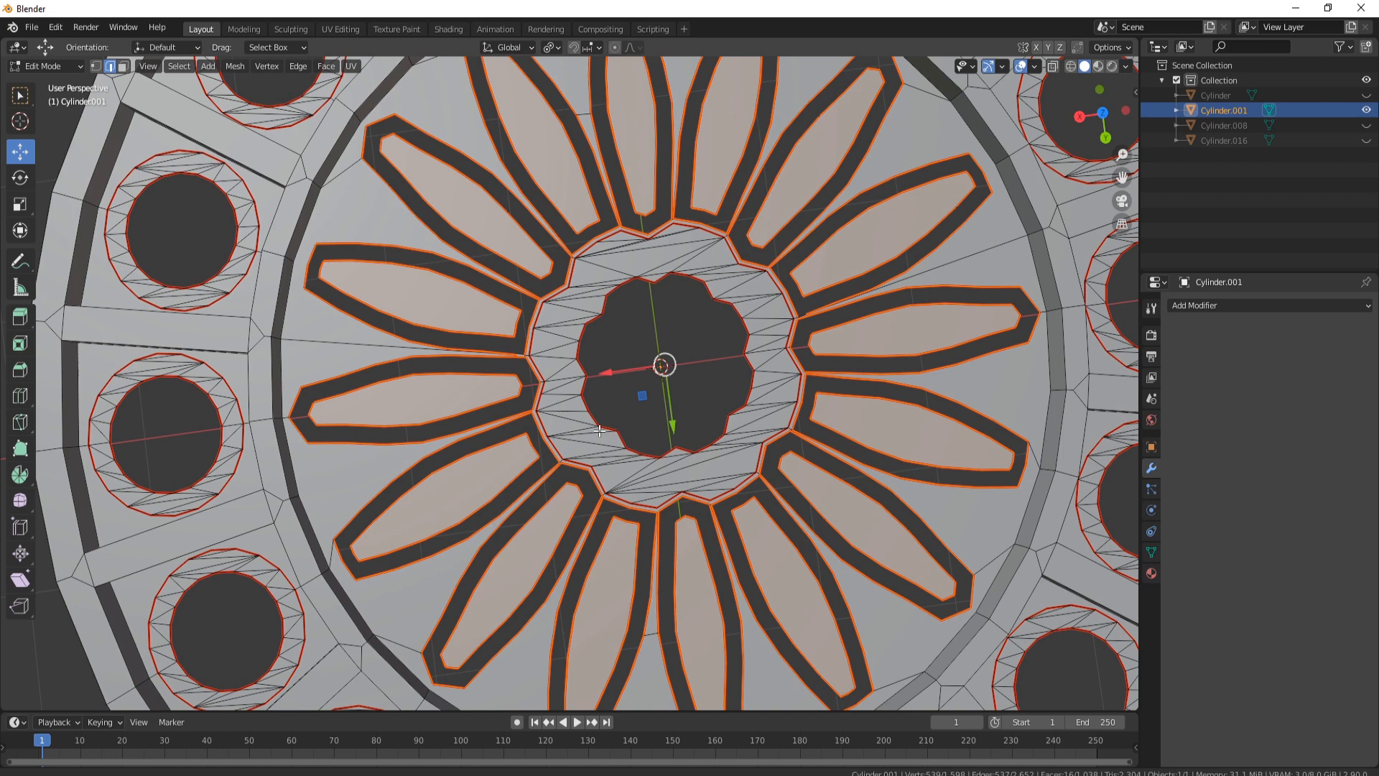
pyautogui.keyDown('shift'); pyautogui.moveTo(599, 430); pyautogui.dragTo(476, 408, button='middle'); pyautogui.keyUp('shift')
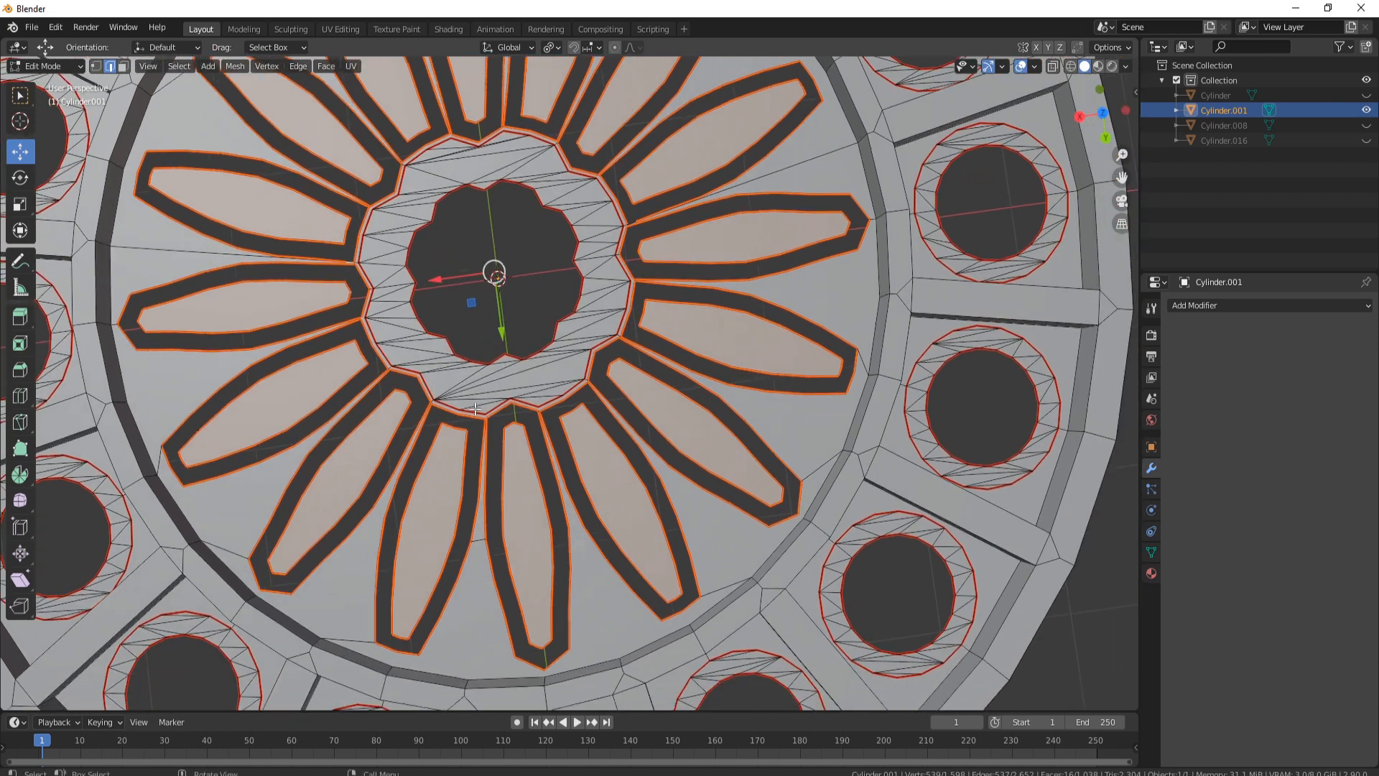
pyautogui.scroll(3, 655, 239)
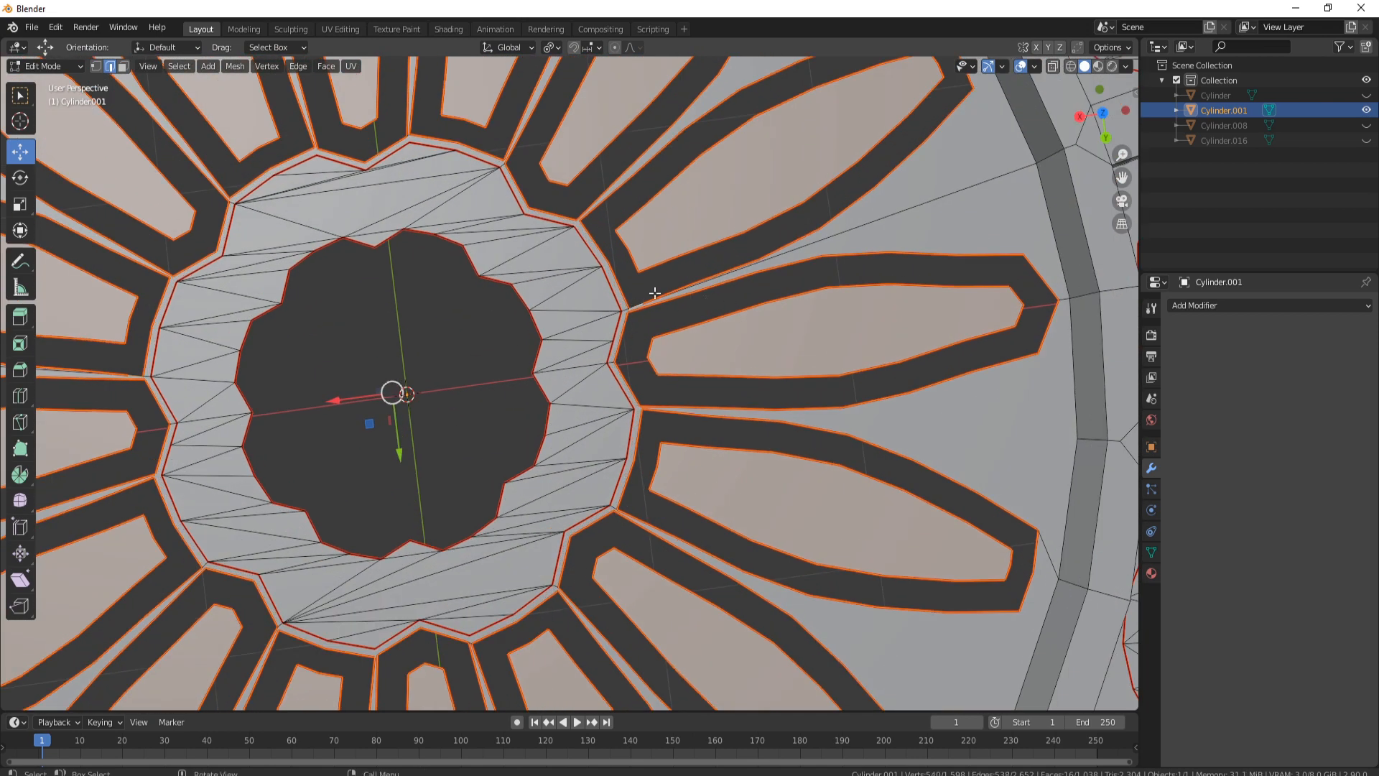
pyautogui.keyDown('shift'); pyautogui.moveTo(655, 293); pyautogui.dragTo(666, 356, button='middle'); pyautogui.keyUp('shift')
pyautogui.keyDown('shift'); pyautogui.moveTo(619, 240); pyautogui.dragTo(751, 353, button='middle'); pyautogui.keyUp('shift')
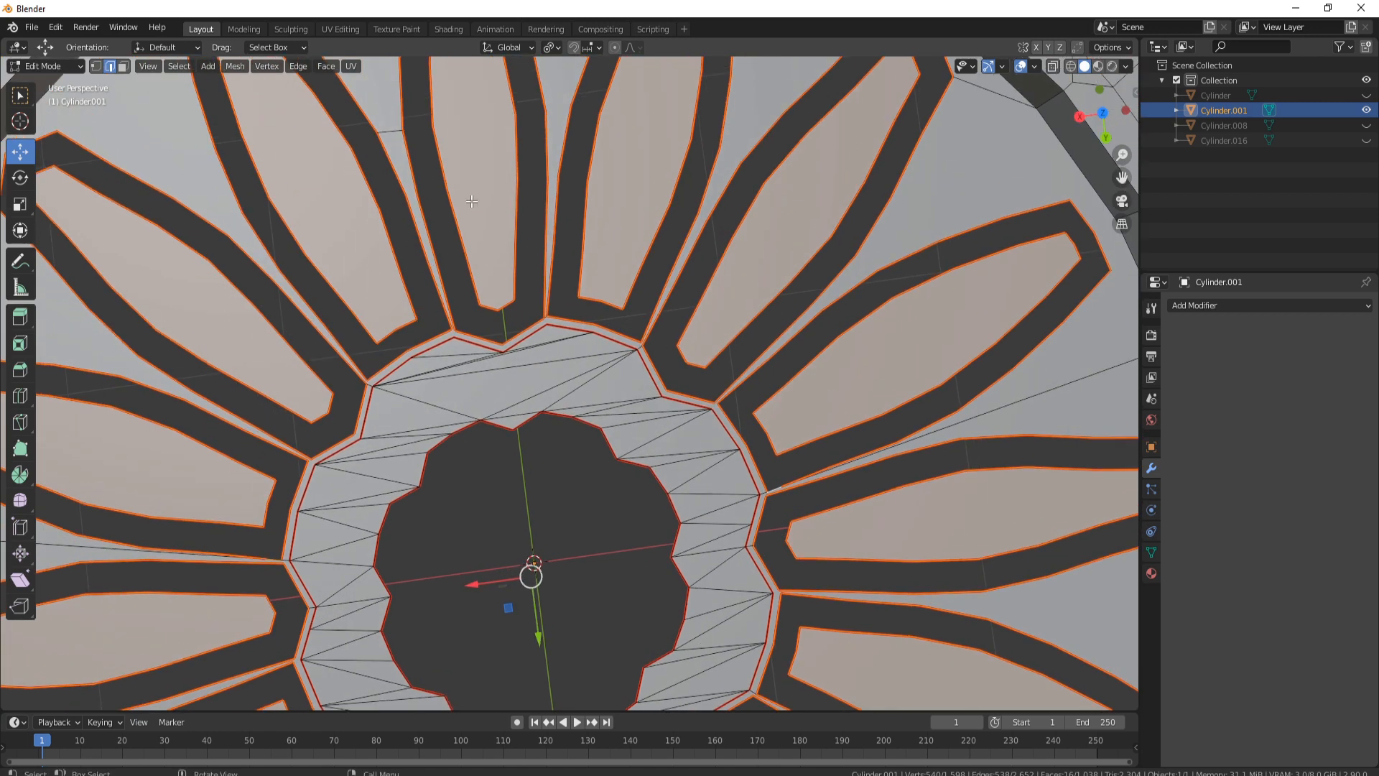
pyautogui.scroll(-2, 632, 301)
pyautogui.rightClick(509, 255)
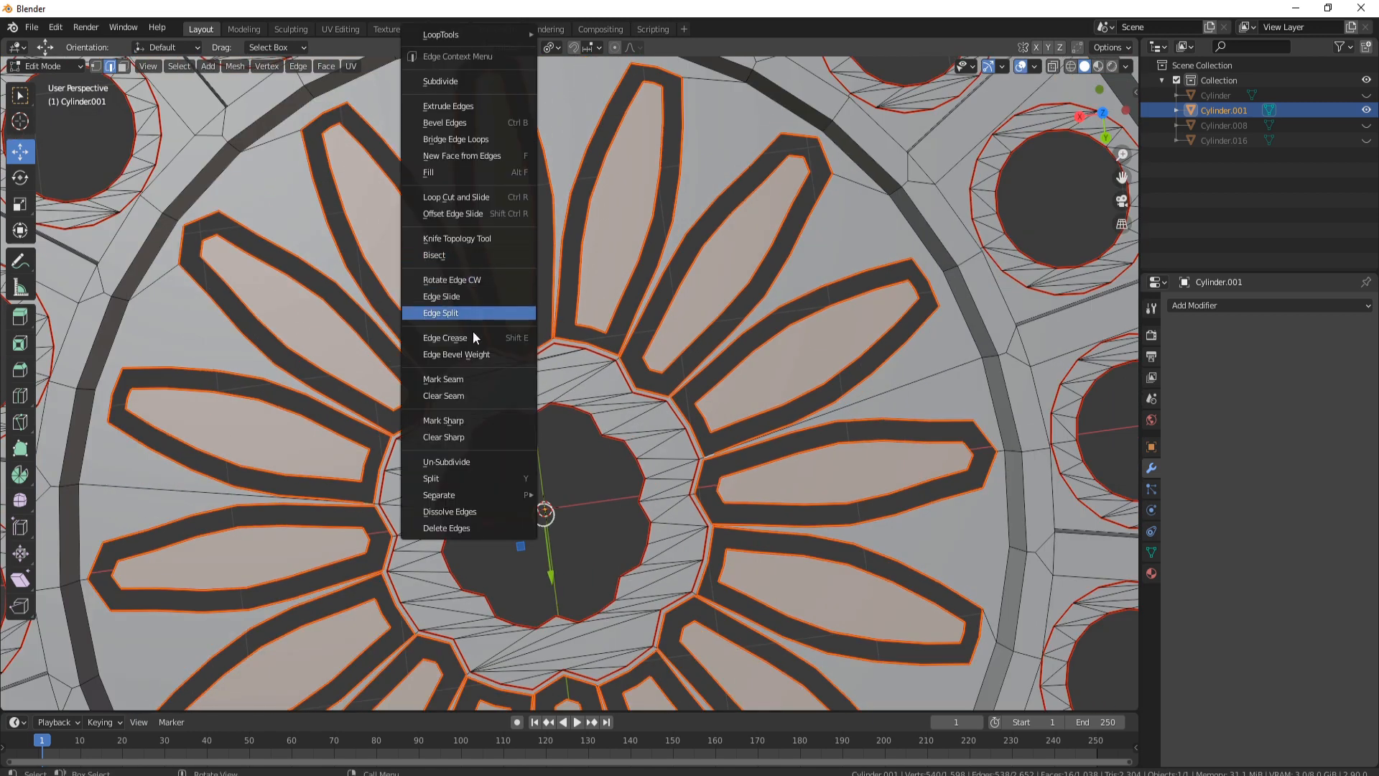
pyautogui.click(459, 385)
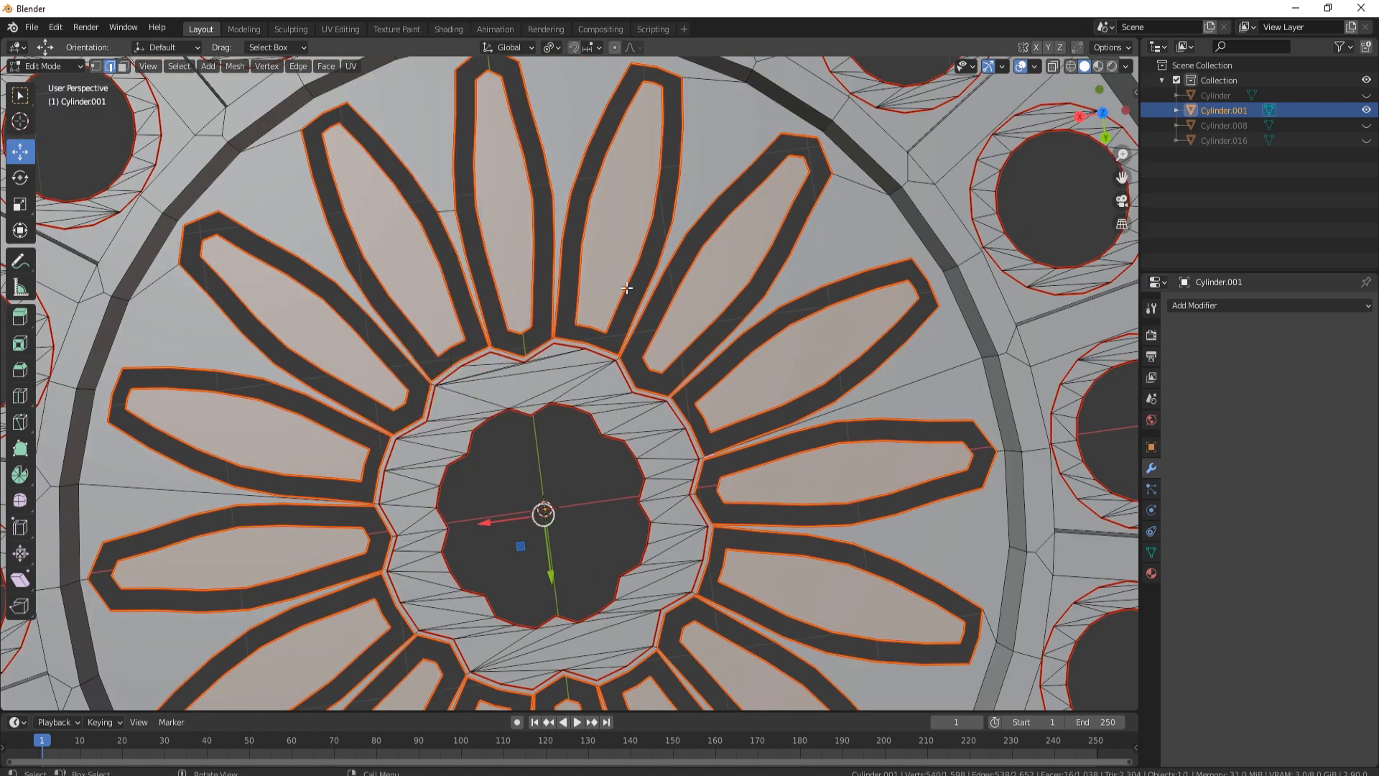
# Switch to face selection and select the linked base faces around the petals, delimited by seams.
pyautogui.scroll(-3, 599, 194)
pyautogui.click(123, 66)
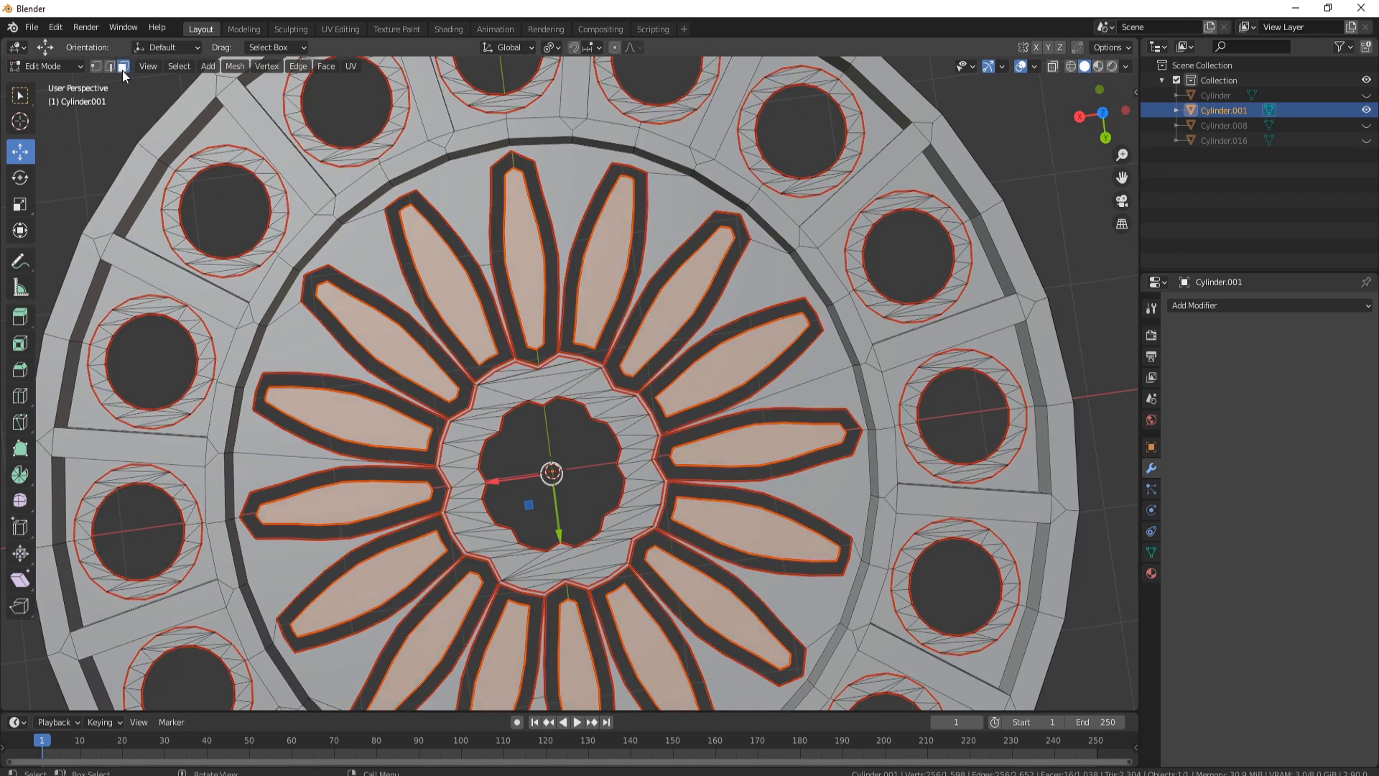
pyautogui.click(375, 234)
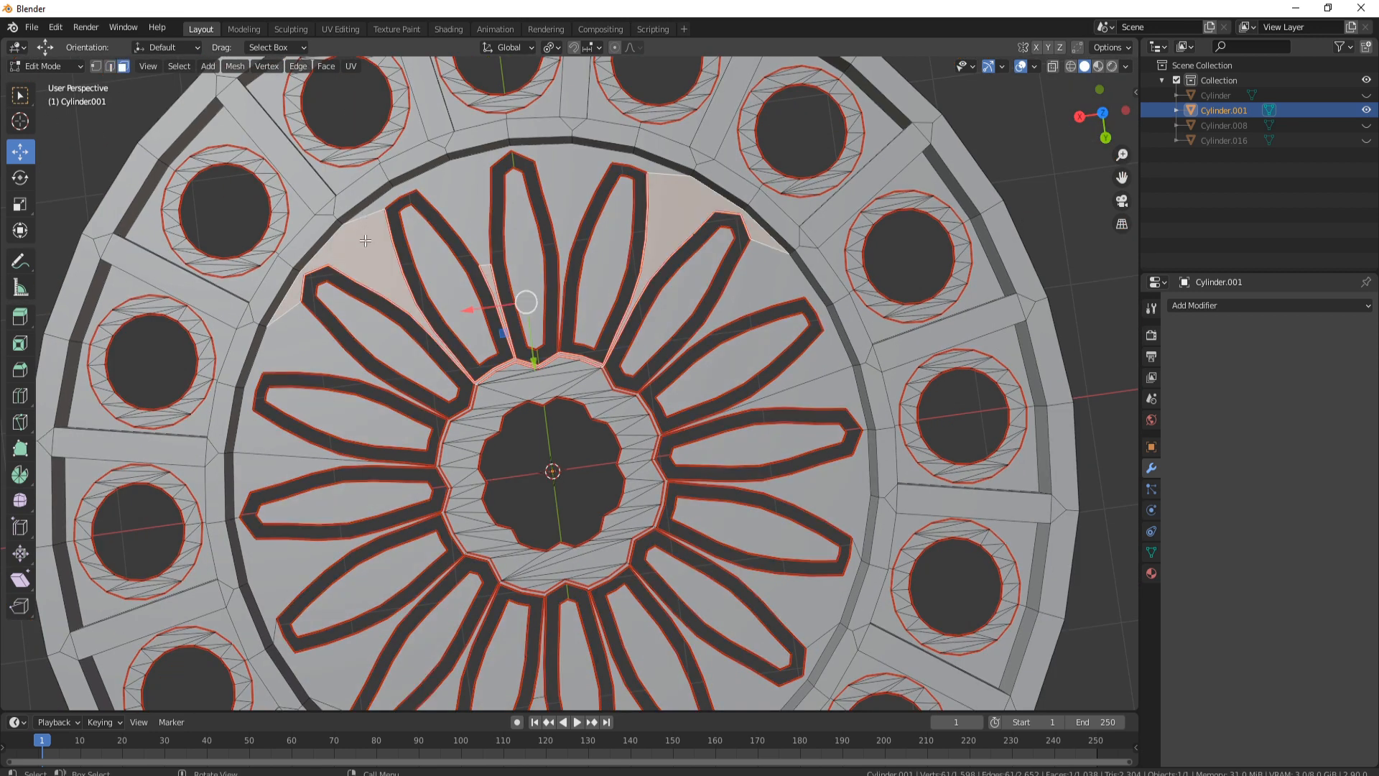
pyautogui.press('l')
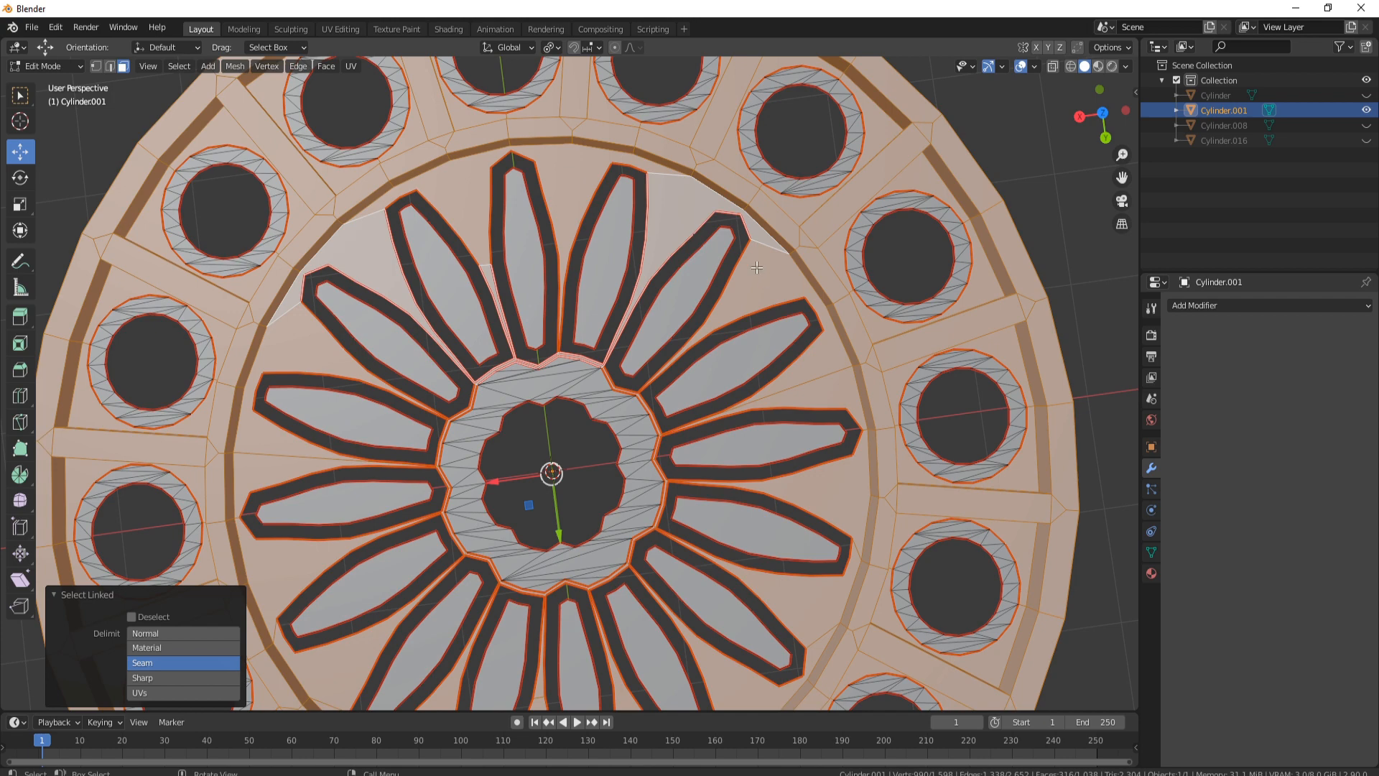
pyautogui.scroll(-5, 375, 474)
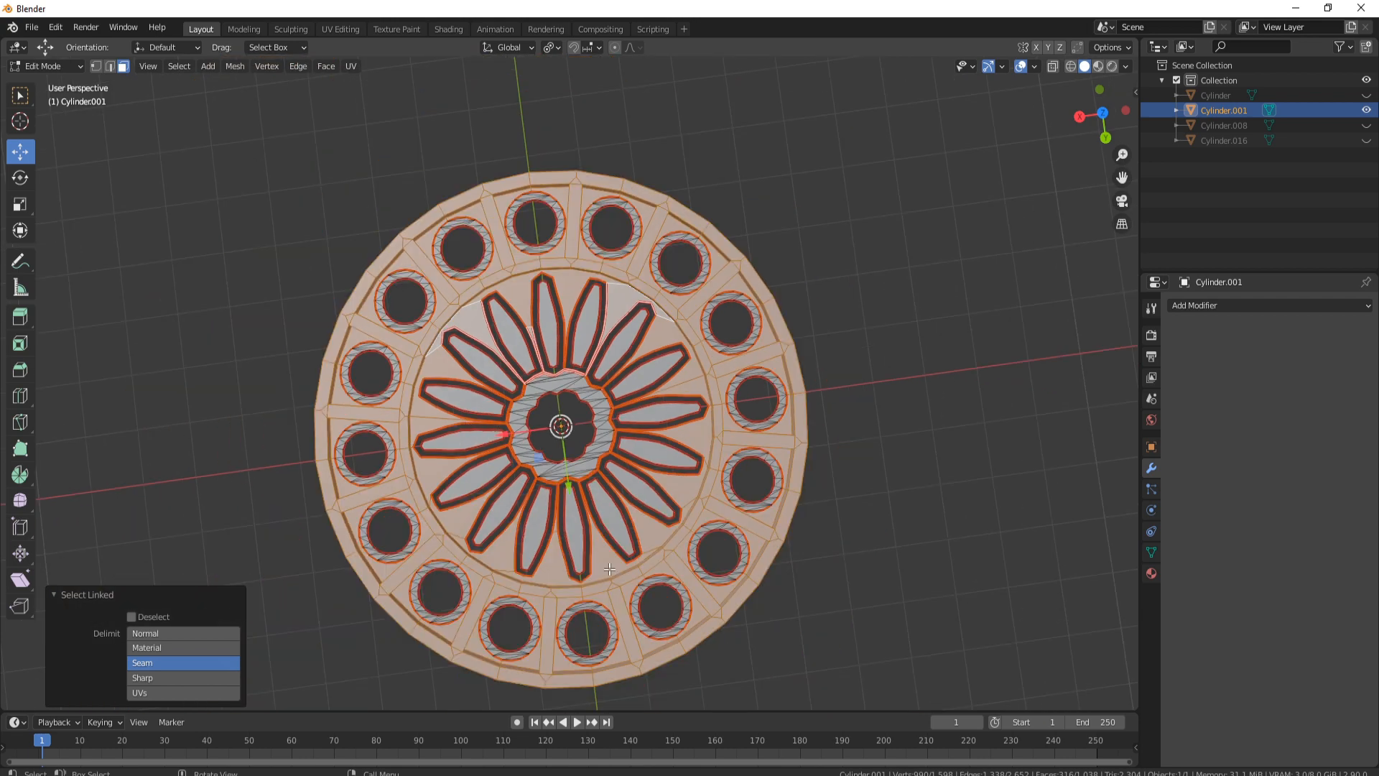
pyautogui.scroll(3, 609, 569)
pyautogui.moveTo(609, 569); pyautogui.dragTo(338, 293, button='middle')
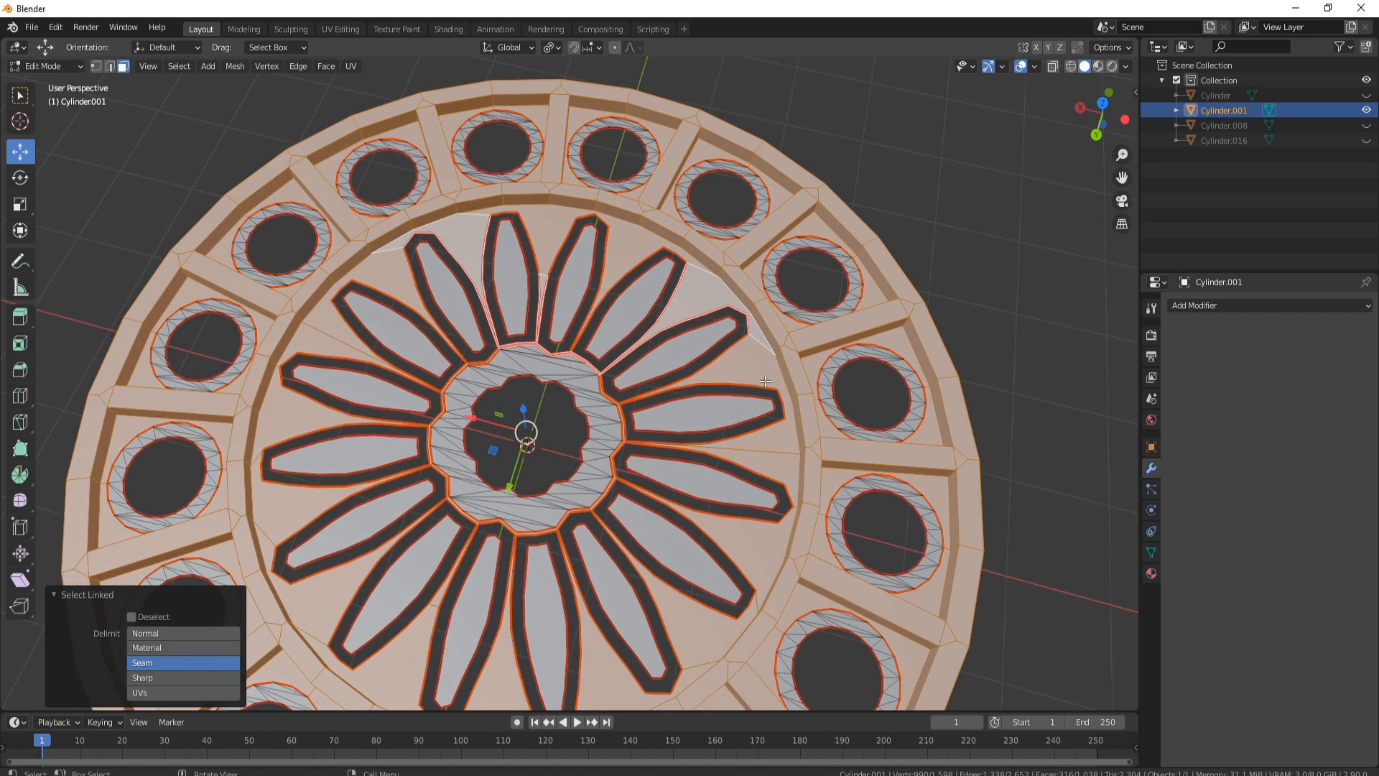
pyautogui.scroll(-3, 600, 407)
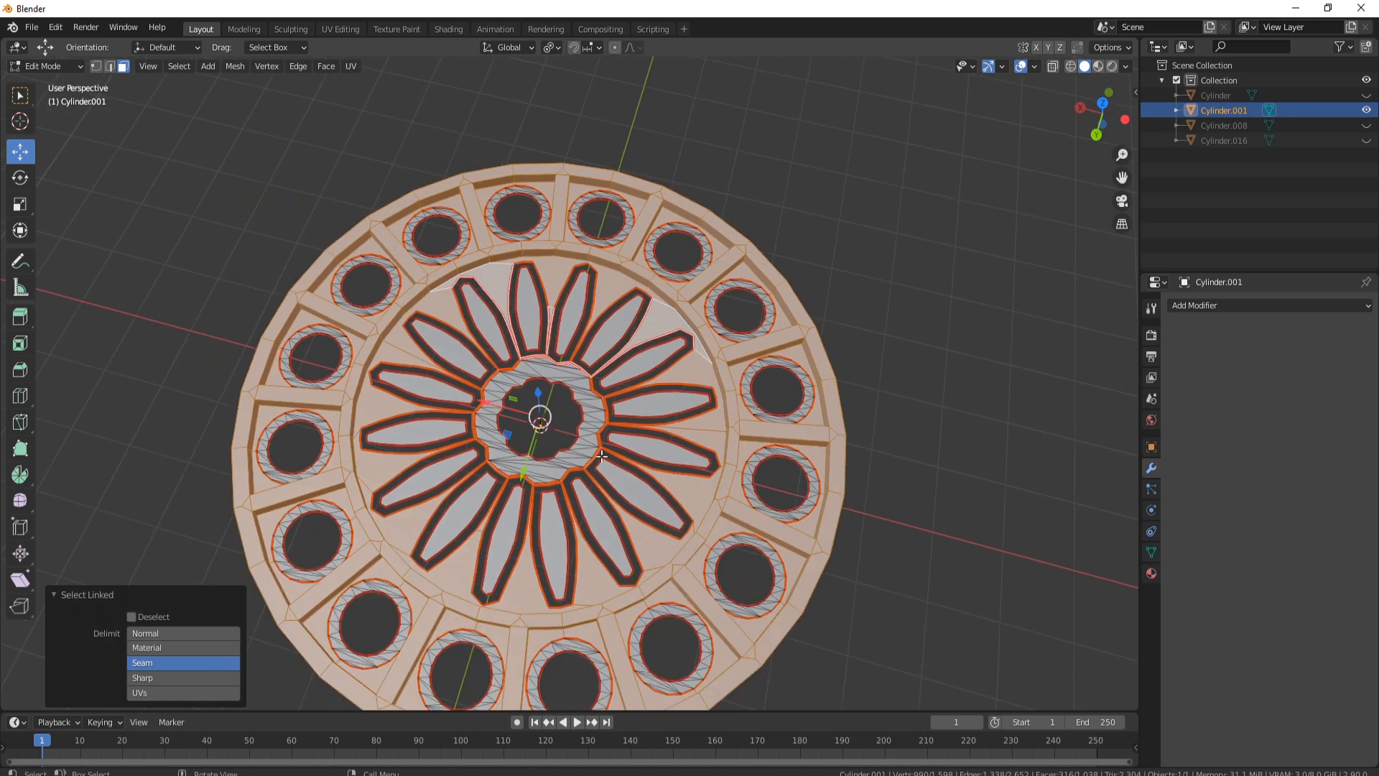
# Undo the linked selection of the base faces around the petals.
pyautogui.moveTo(600, 408); pyautogui.dragTo(458, 277, button='middle')
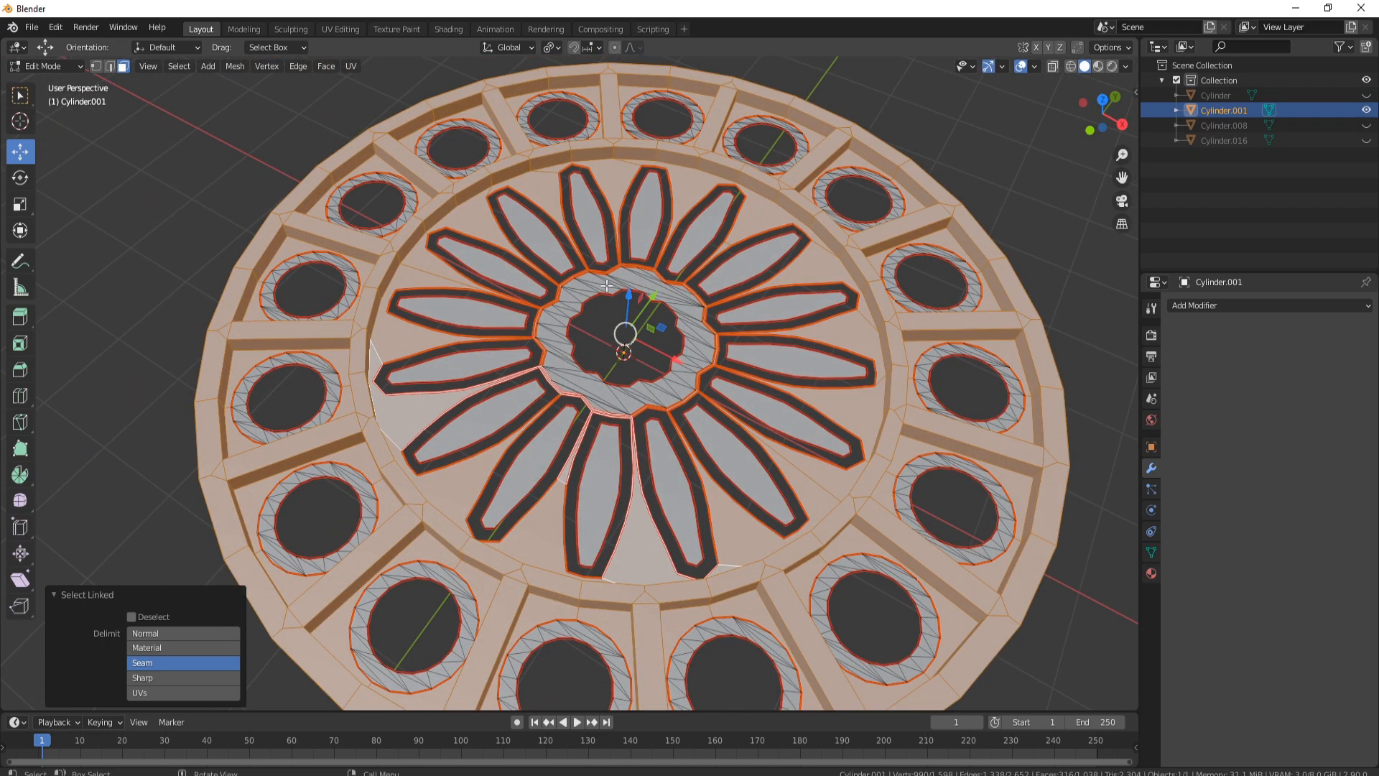
pyautogui.moveTo(606, 286); pyautogui.dragTo(655, 203, button='middle')
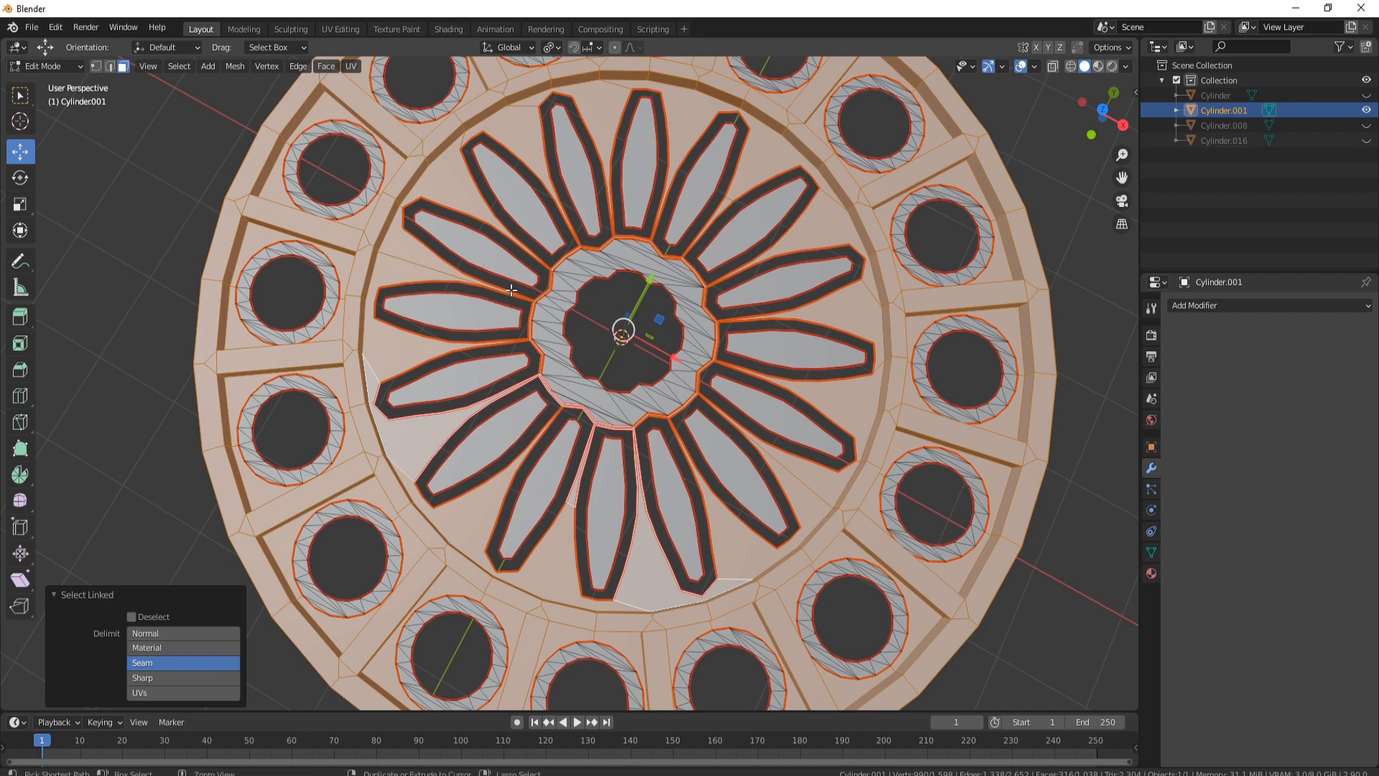
pyautogui.hotkey('ctrl', 'z')
pyautogui.hotkey('ctrl', 'z')
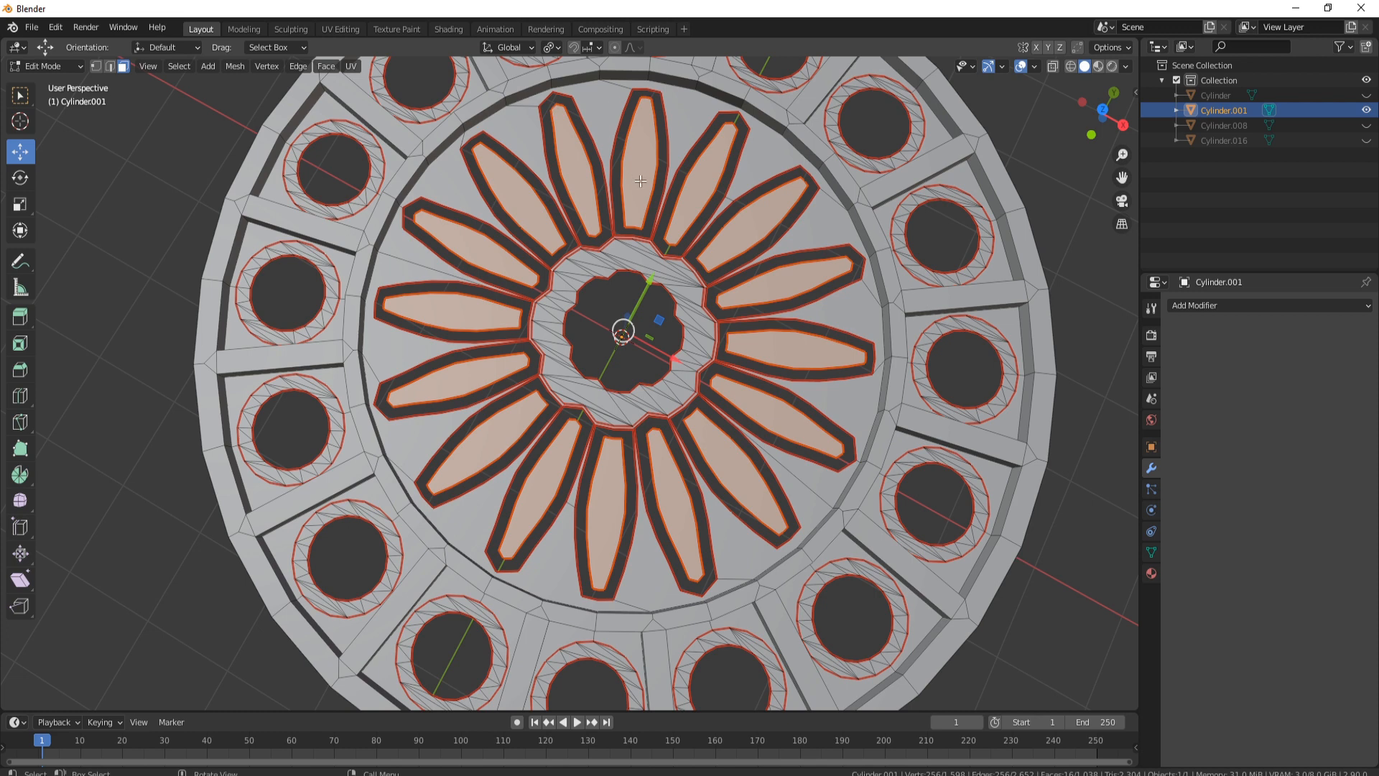
# Try Fill on the inner petal faces and on all petal edge loops together, undoing each attempt.
pyautogui.hotkey('alt', 'f')
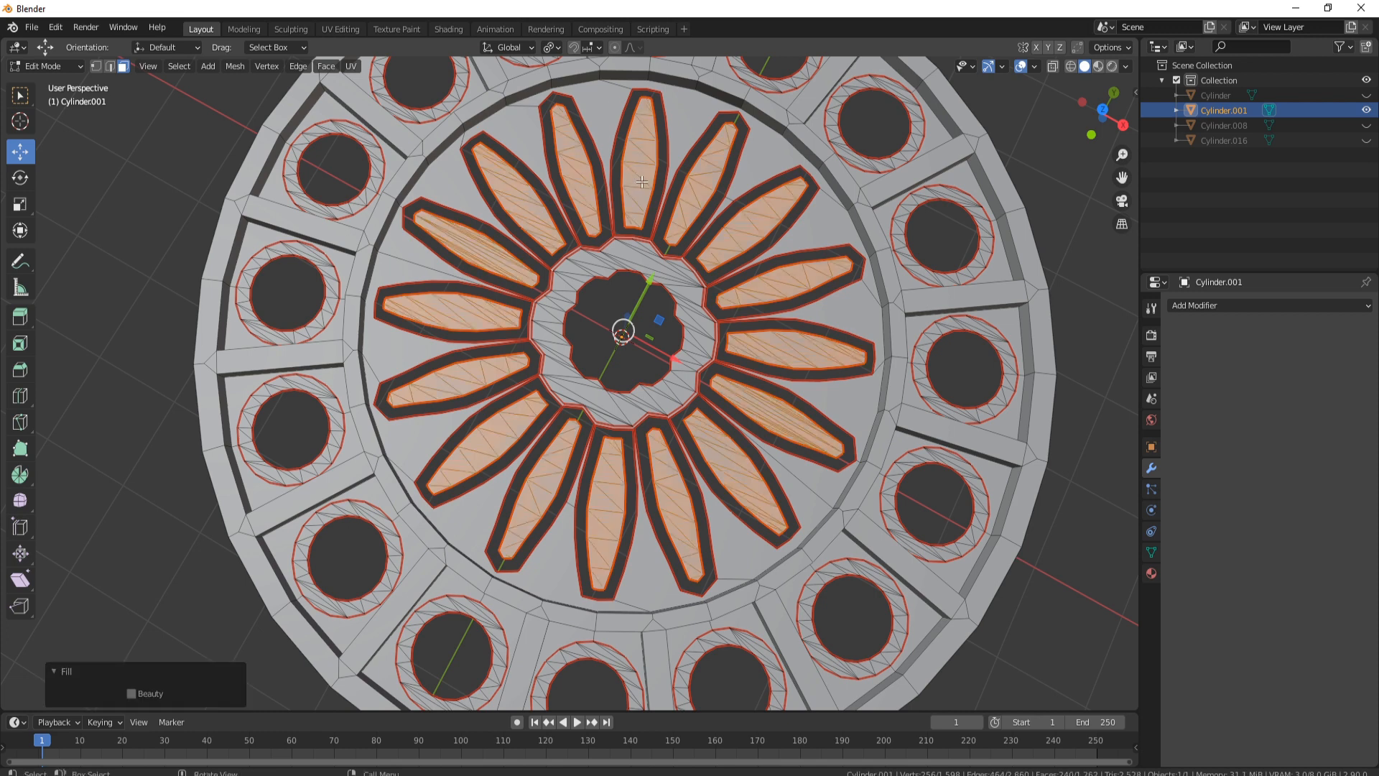
pyautogui.hotkey('ctrl', 'z')
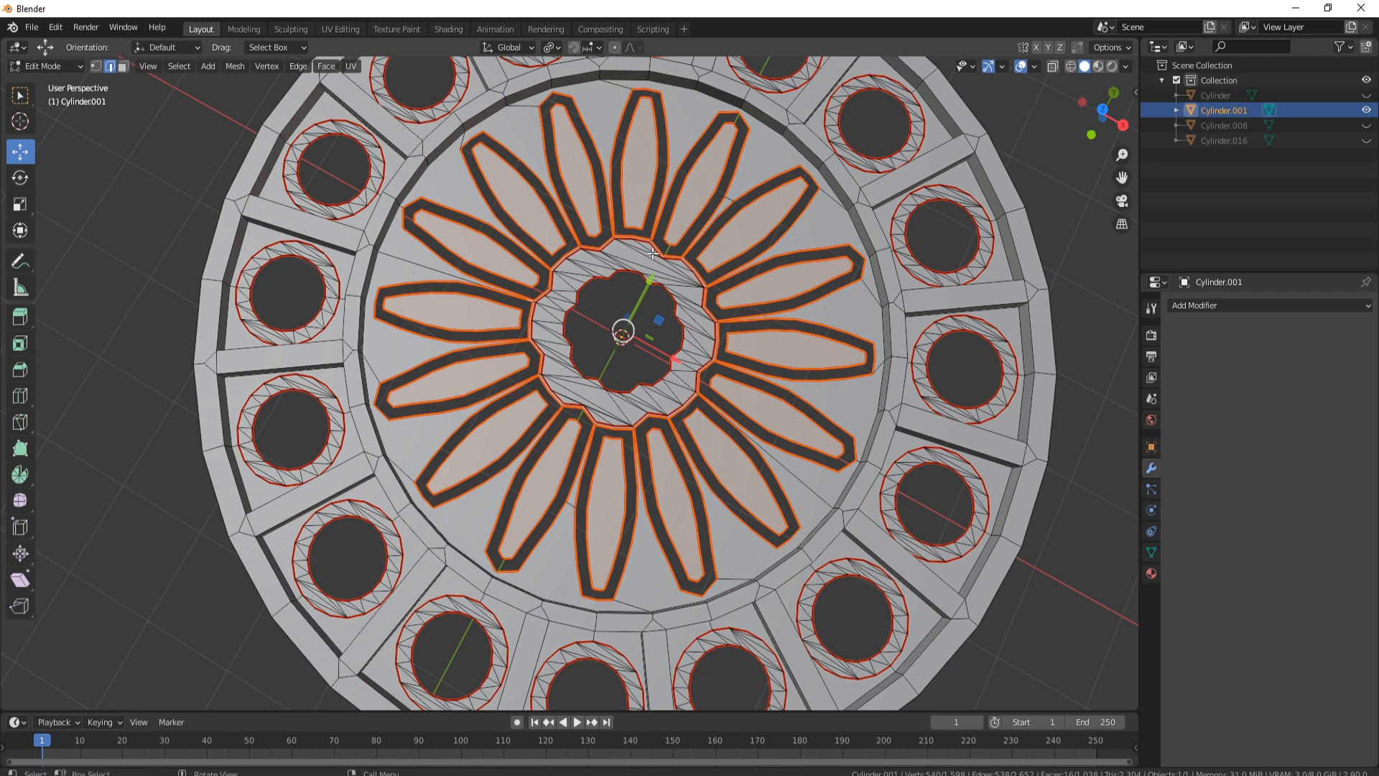
pyautogui.hotkey('alt', 'f')
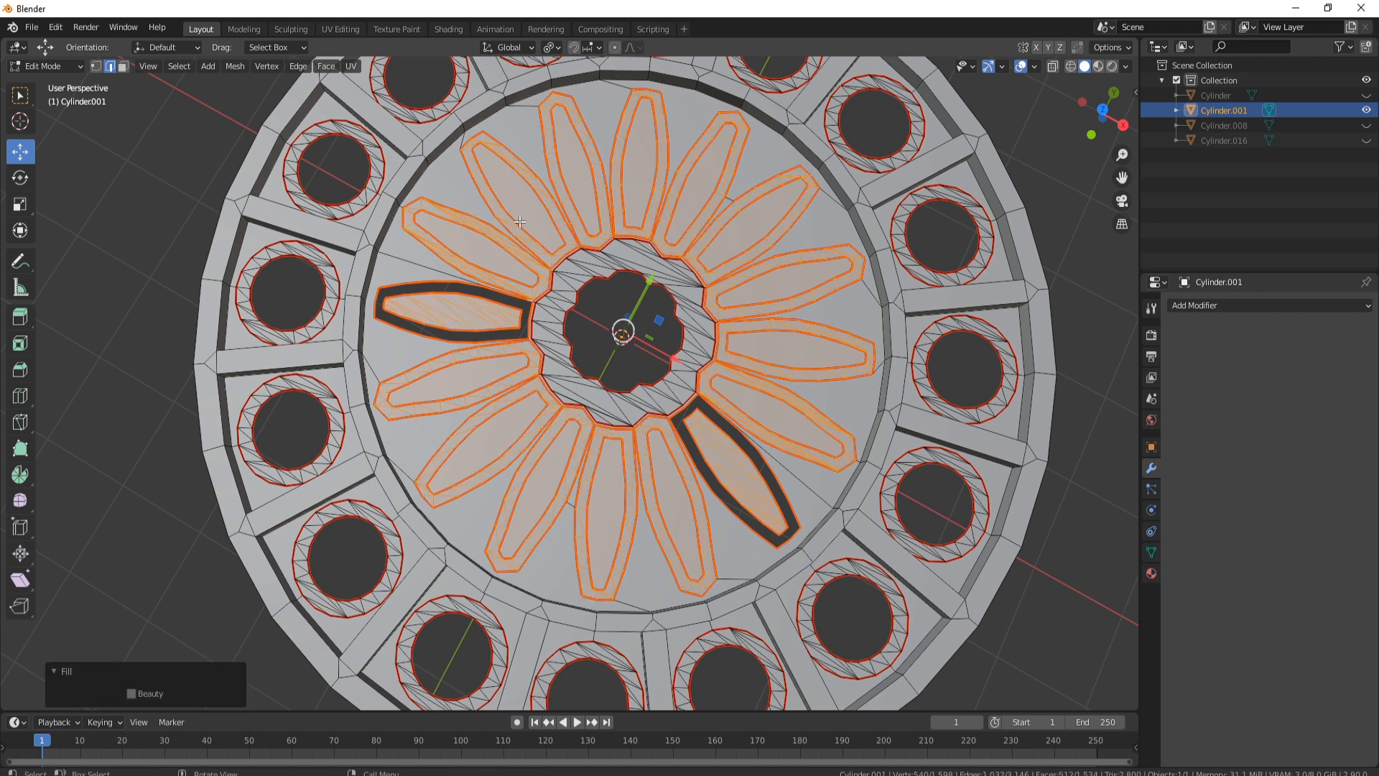
pyautogui.hotkey('ctrl', 'z')
# Select only one petal's inner and outer edge loops and try to fill the gap between them with Fill and New Face.
pyautogui.scroll(5, 481, 310)
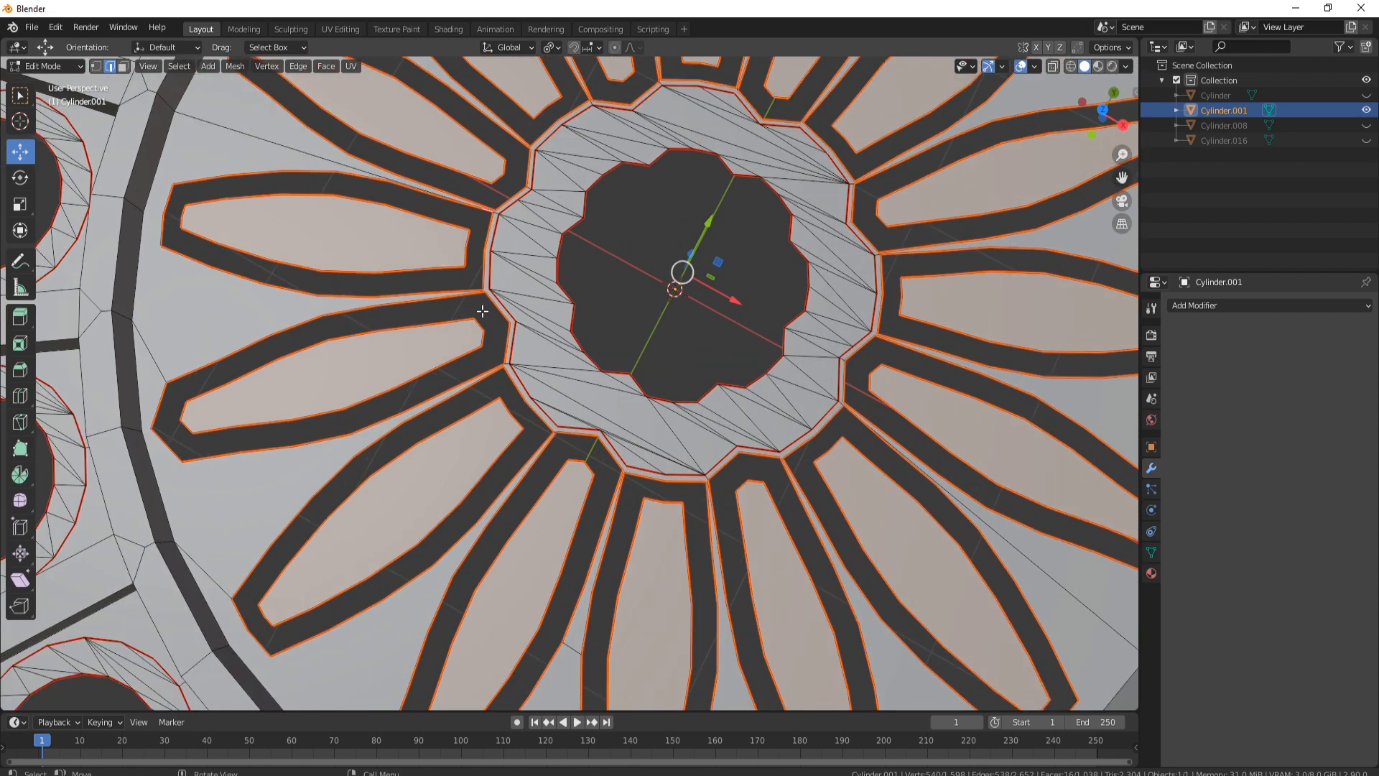
pyautogui.scroll(-2, 482, 310)
pyautogui.scroll(3, 421, 238)
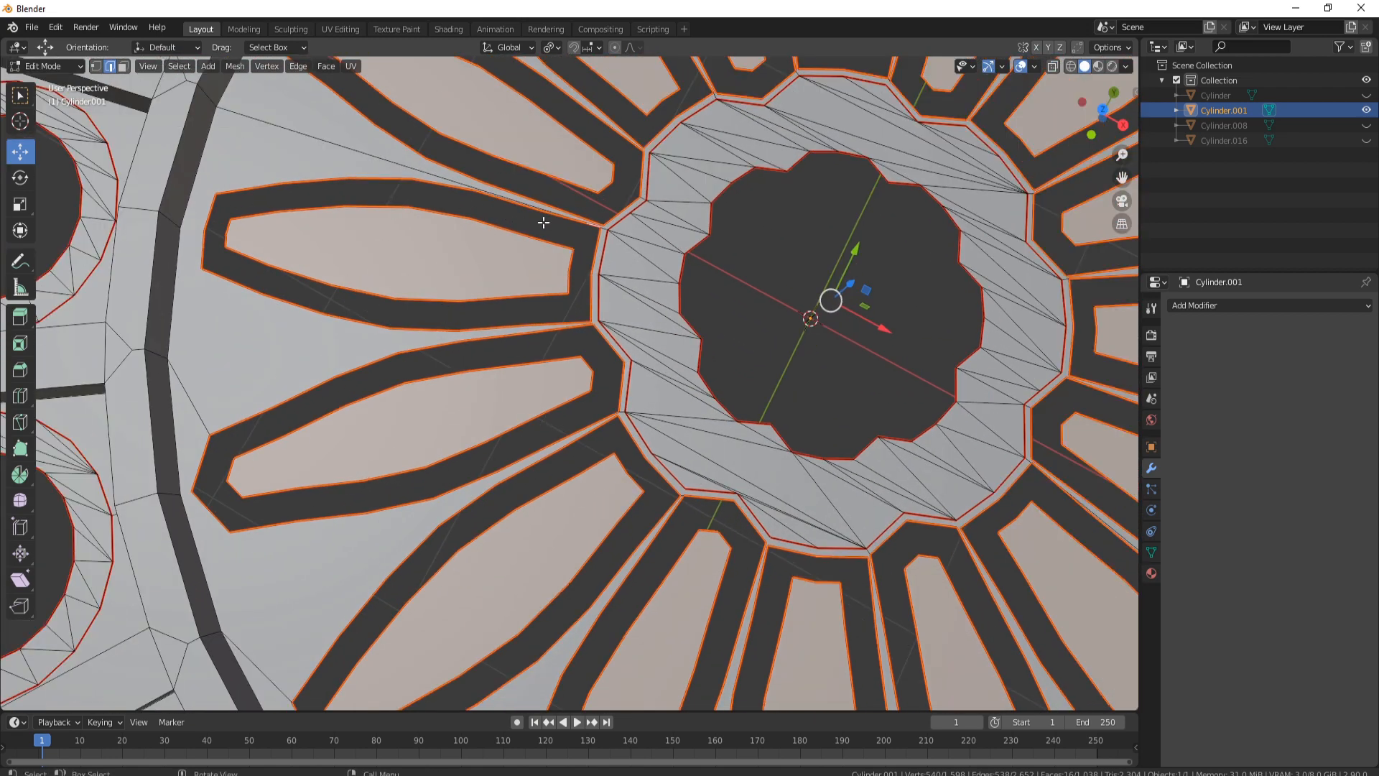
pyautogui.scroll(2, 596, 238)
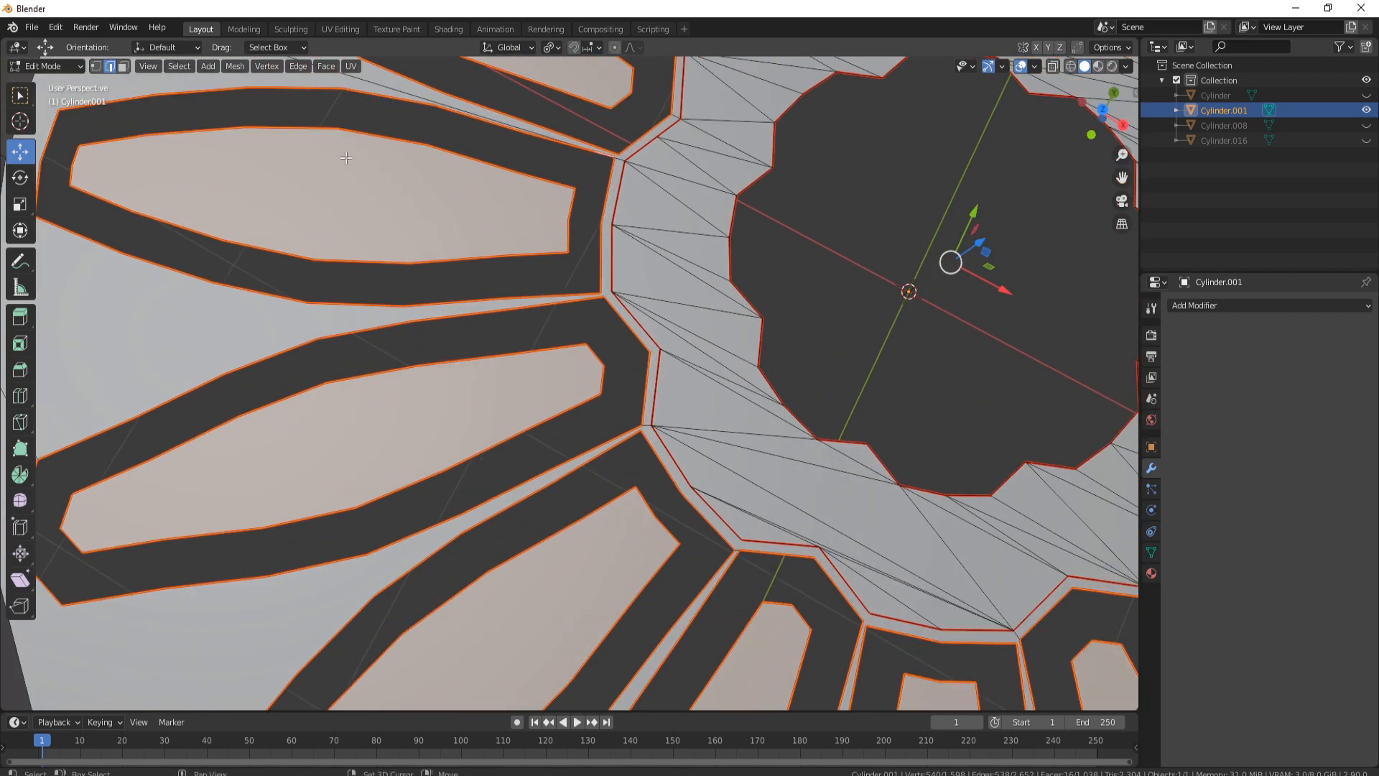
pyautogui.keyDown('shift'); pyautogui.moveTo(515, 153); pyautogui.dragTo(586, 217, button='middle'); pyautogui.keyUp('shift')
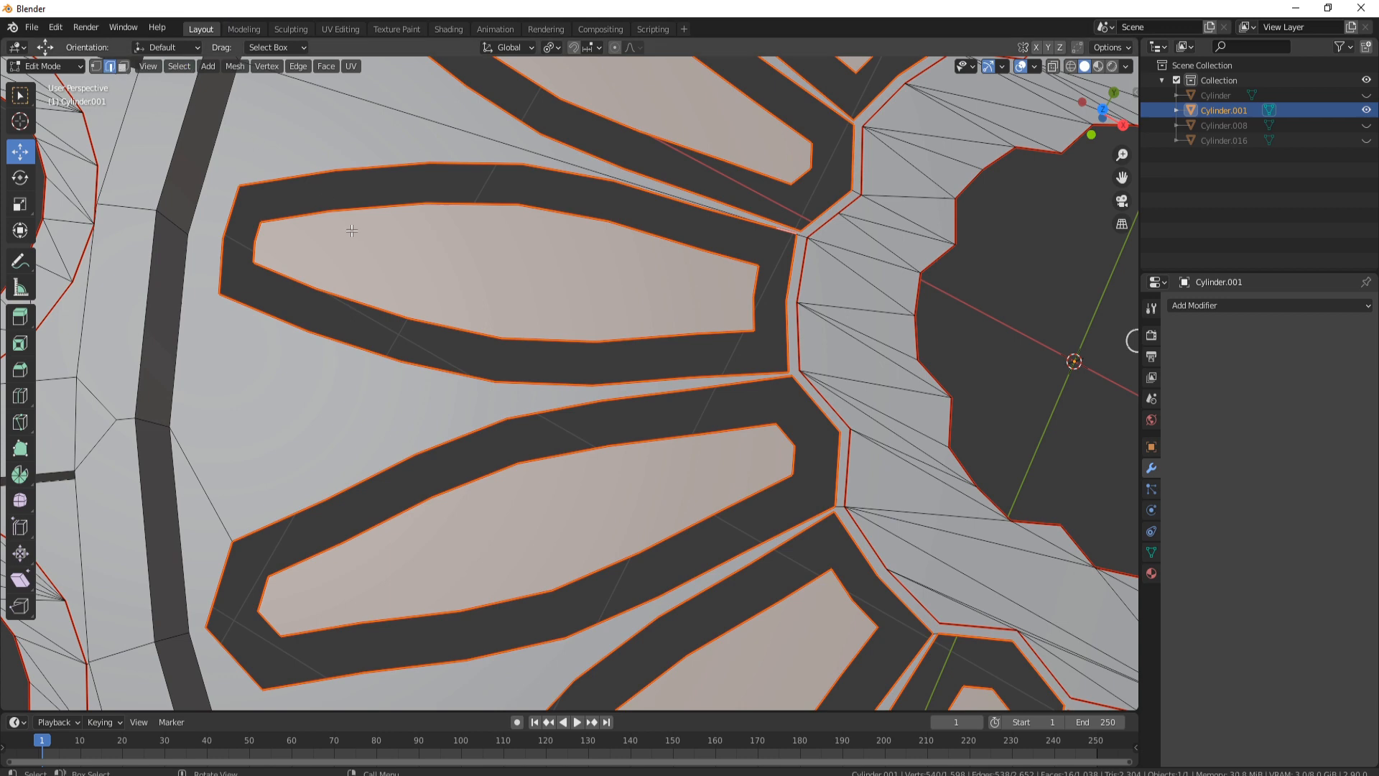
pyautogui.click(368, 213)
pyautogui.keyDown('alt'); pyautogui.click(376, 207); pyautogui.keyUp('alt')
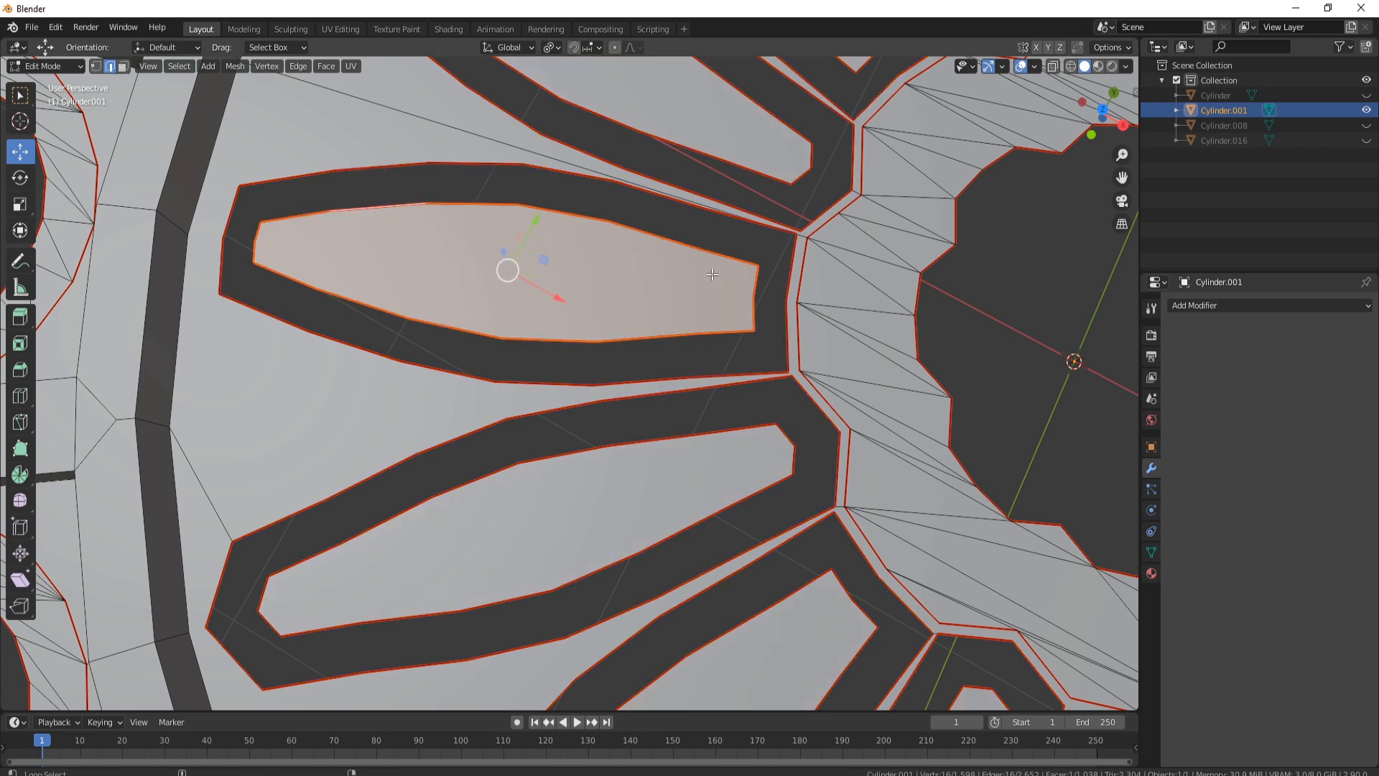
pyautogui.keyDown('alt'); pyautogui.keyDown('shift'); pyautogui.click(517, 171); pyautogui.keyUp('shift'); pyautogui.keyUp('alt')
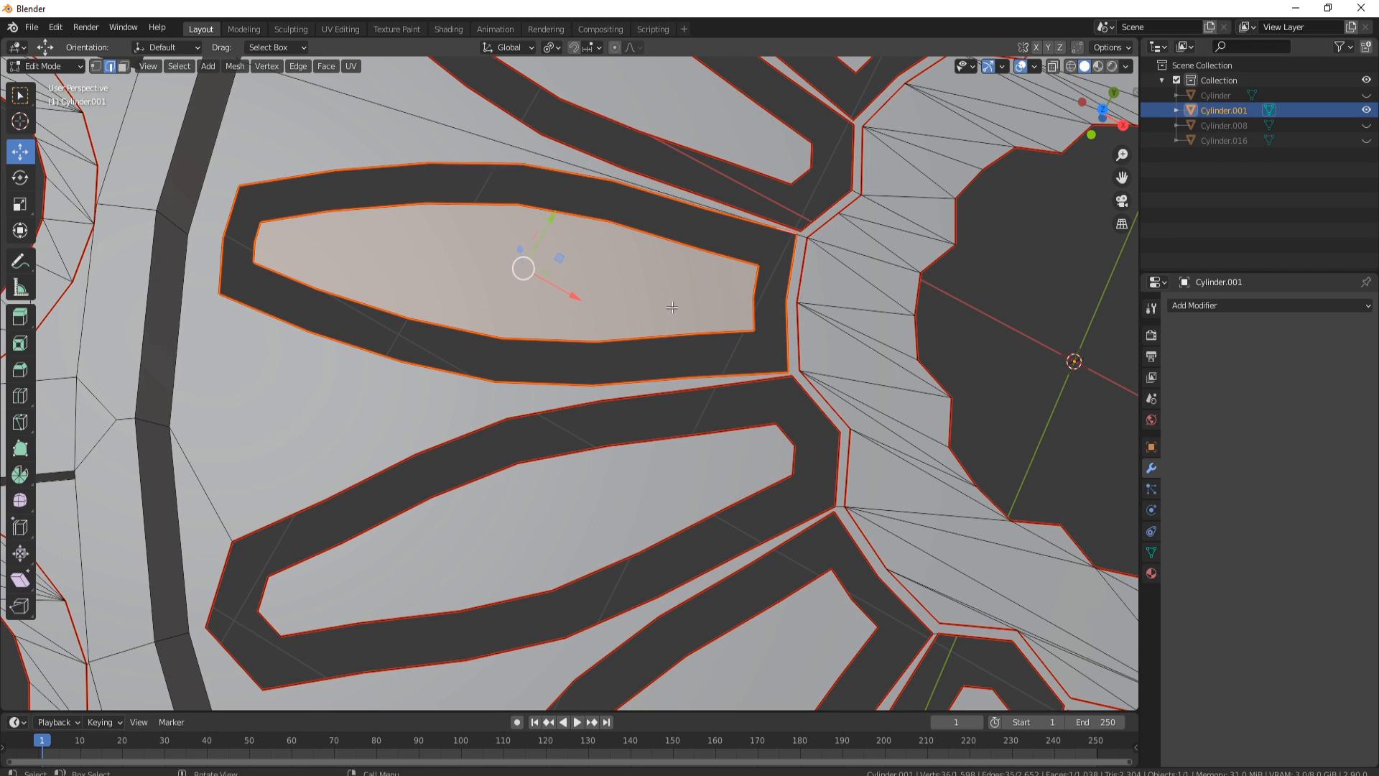
pyautogui.hotkey('alt', 'f')
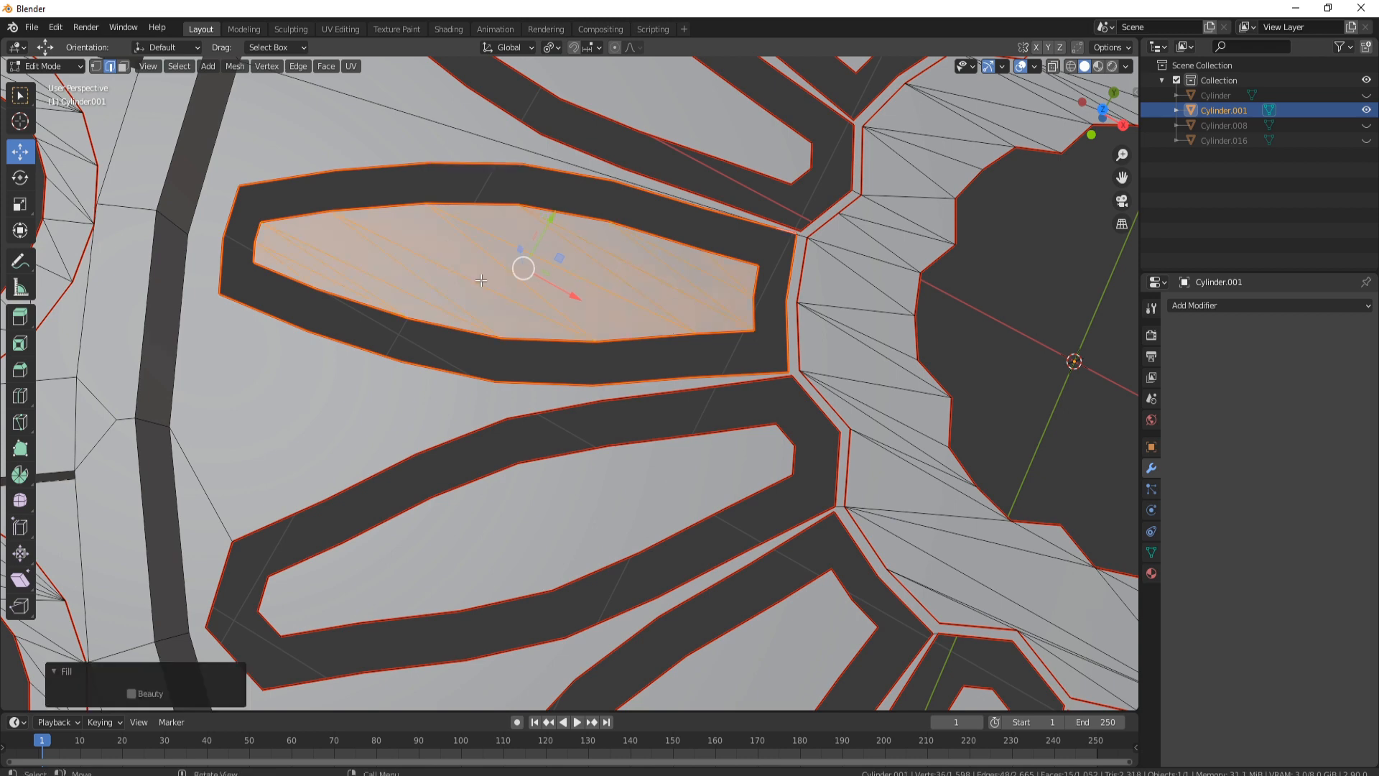
pyautogui.hotkey('ctrl', 'z')
pyautogui.press('f')
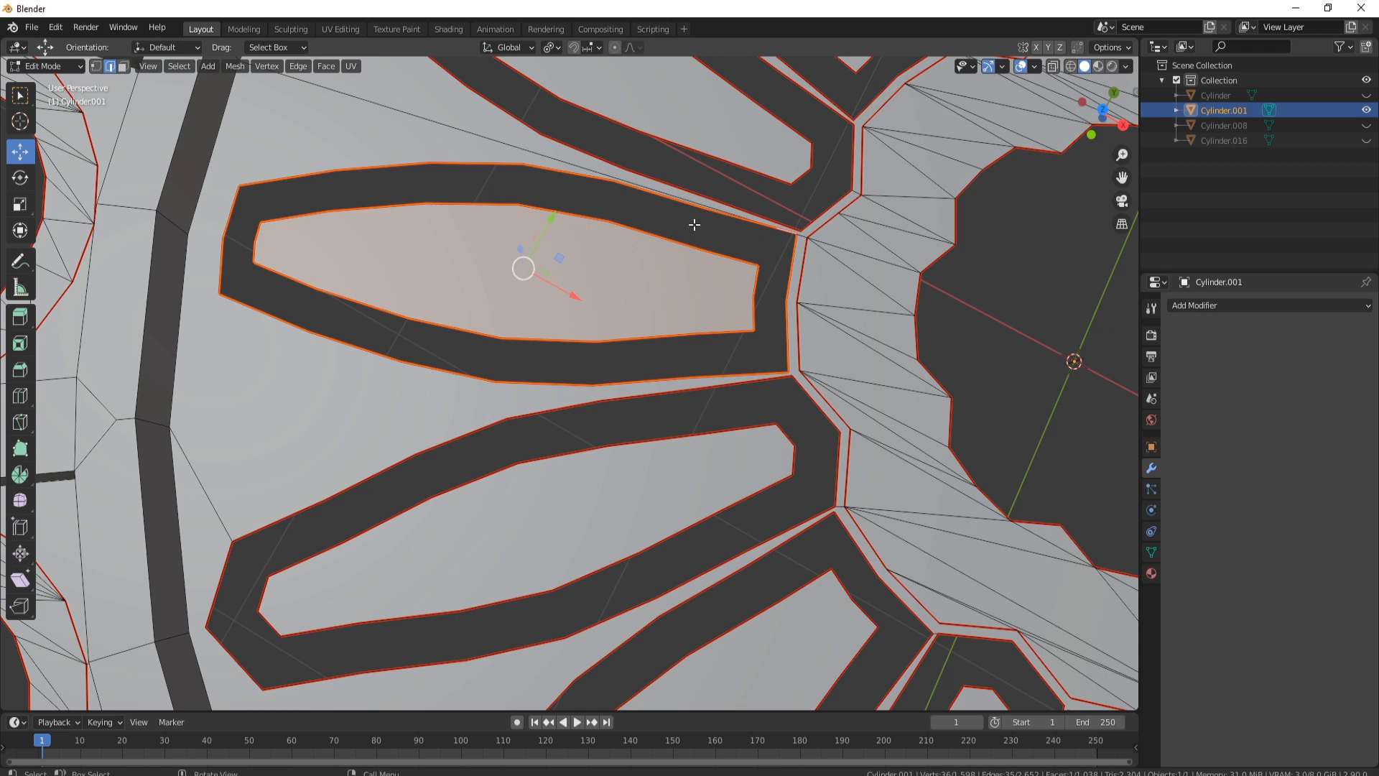
# Try Bridge Edge Loops between the petal's inner and outer loops, and undo it.
pyautogui.hotkey('ctrl', 'e')
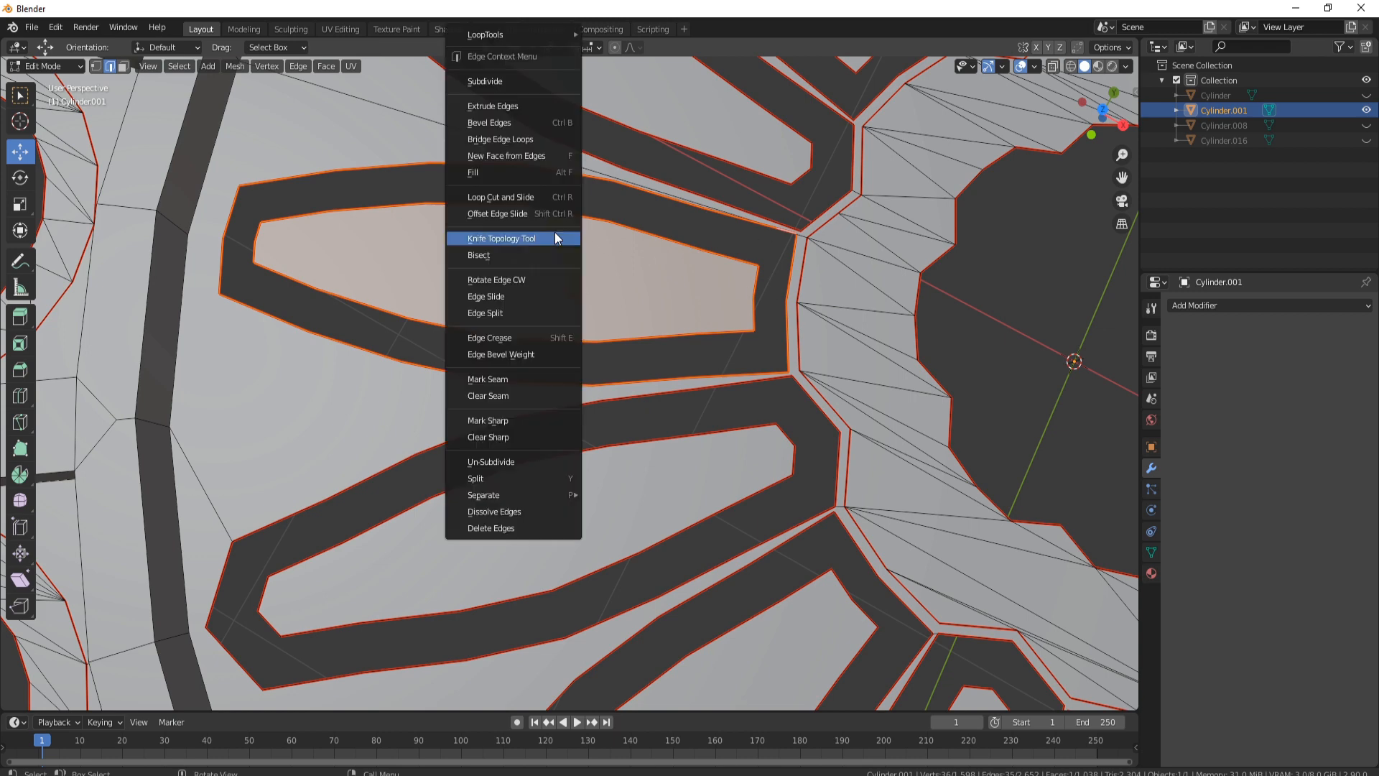
pyautogui.click(514, 140)
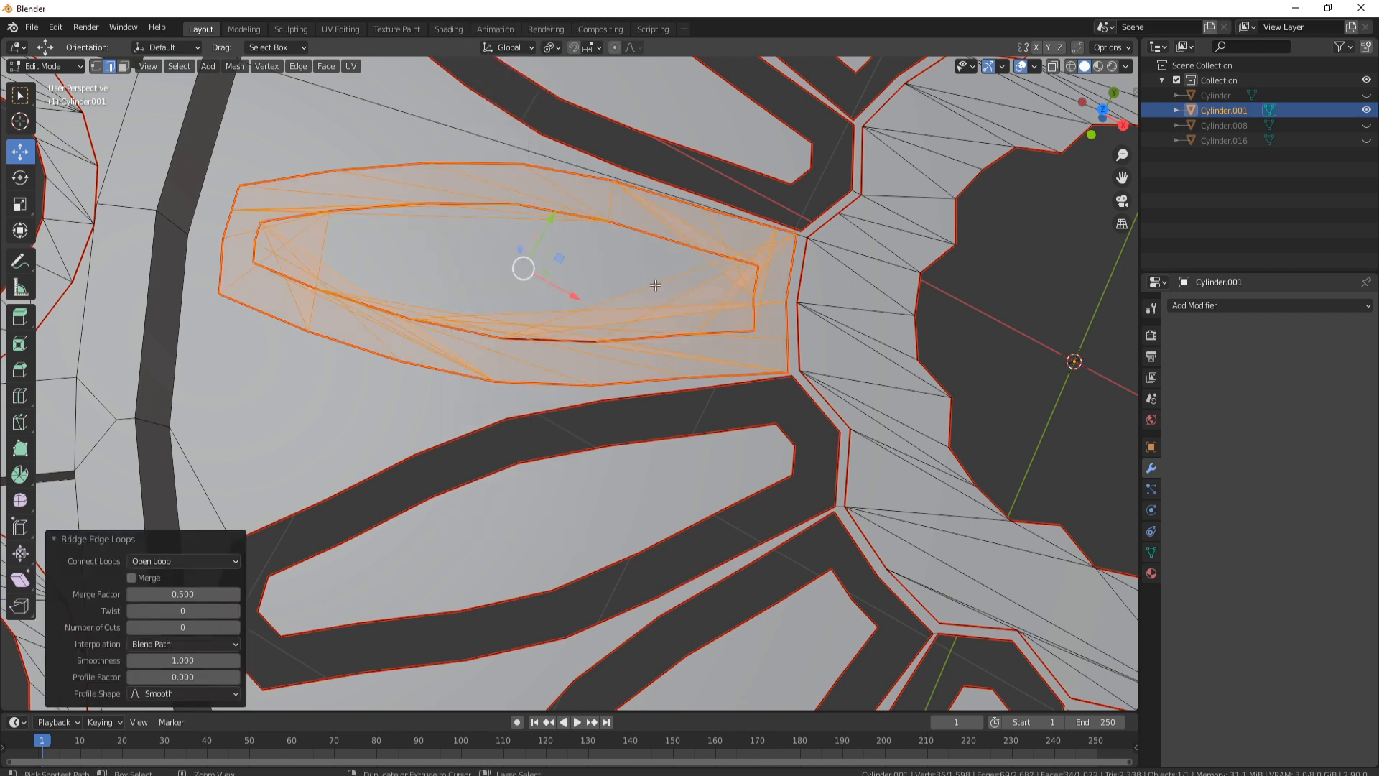
pyautogui.hotkey('ctrl', 'z')
# Create a face across the petal's gap between two facing inner and outer side edges near its base.
pyautogui.moveTo(786, 307); pyautogui.dragTo(603, 328, button='middle')
pyautogui.scroll(-3, 548, 344)
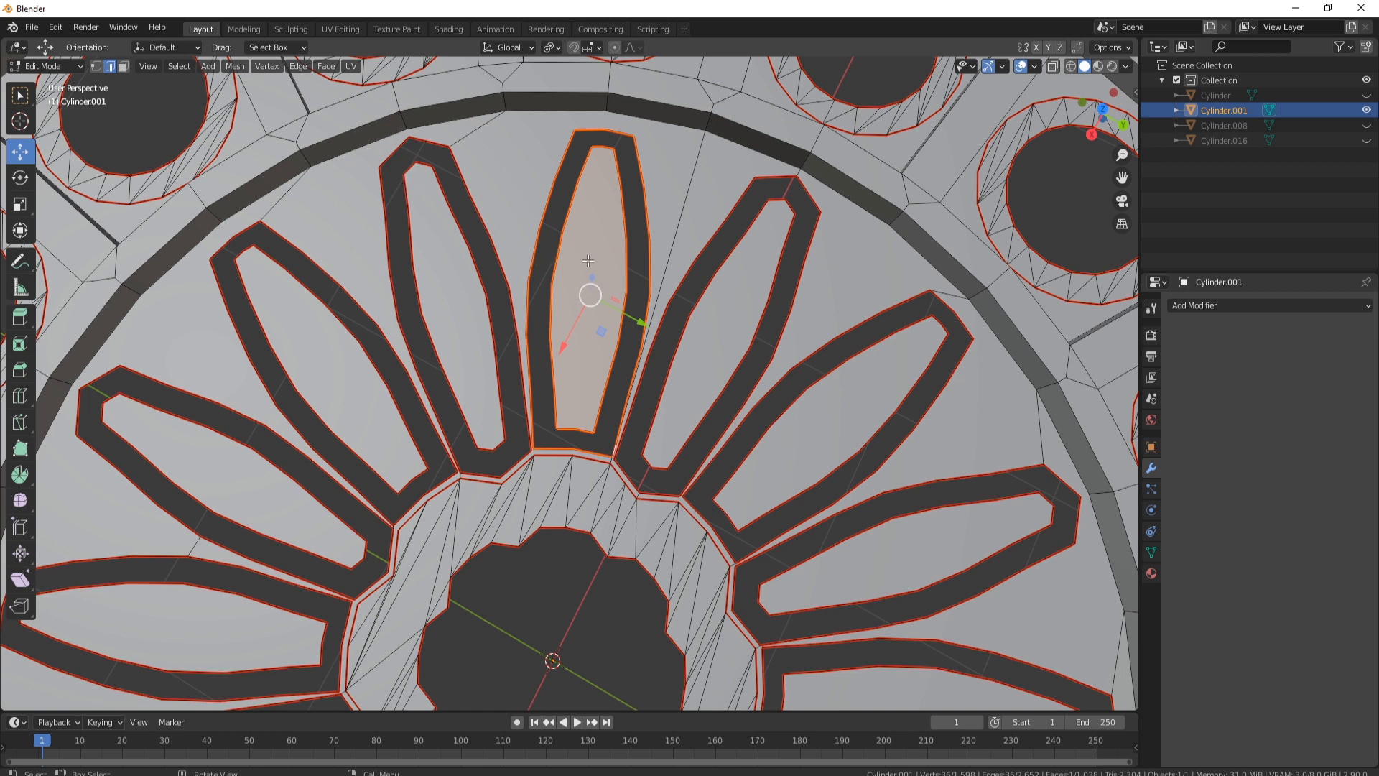
pyautogui.scroll(3, 650, 420)
pyautogui.keyDown('shift'); pyautogui.moveTo(734, 299); pyautogui.dragTo(690, 331, button='middle'); pyautogui.keyUp('shift')
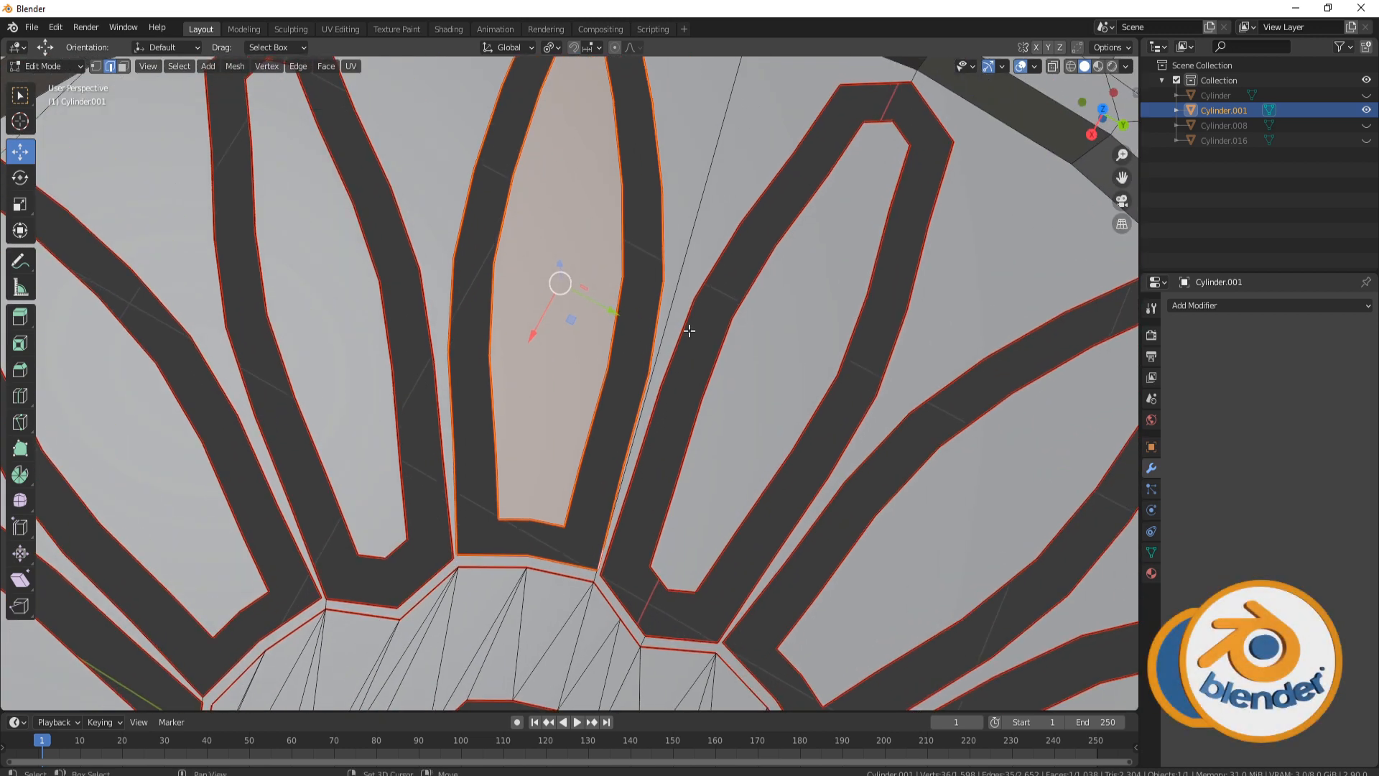
pyautogui.click(630, 428)
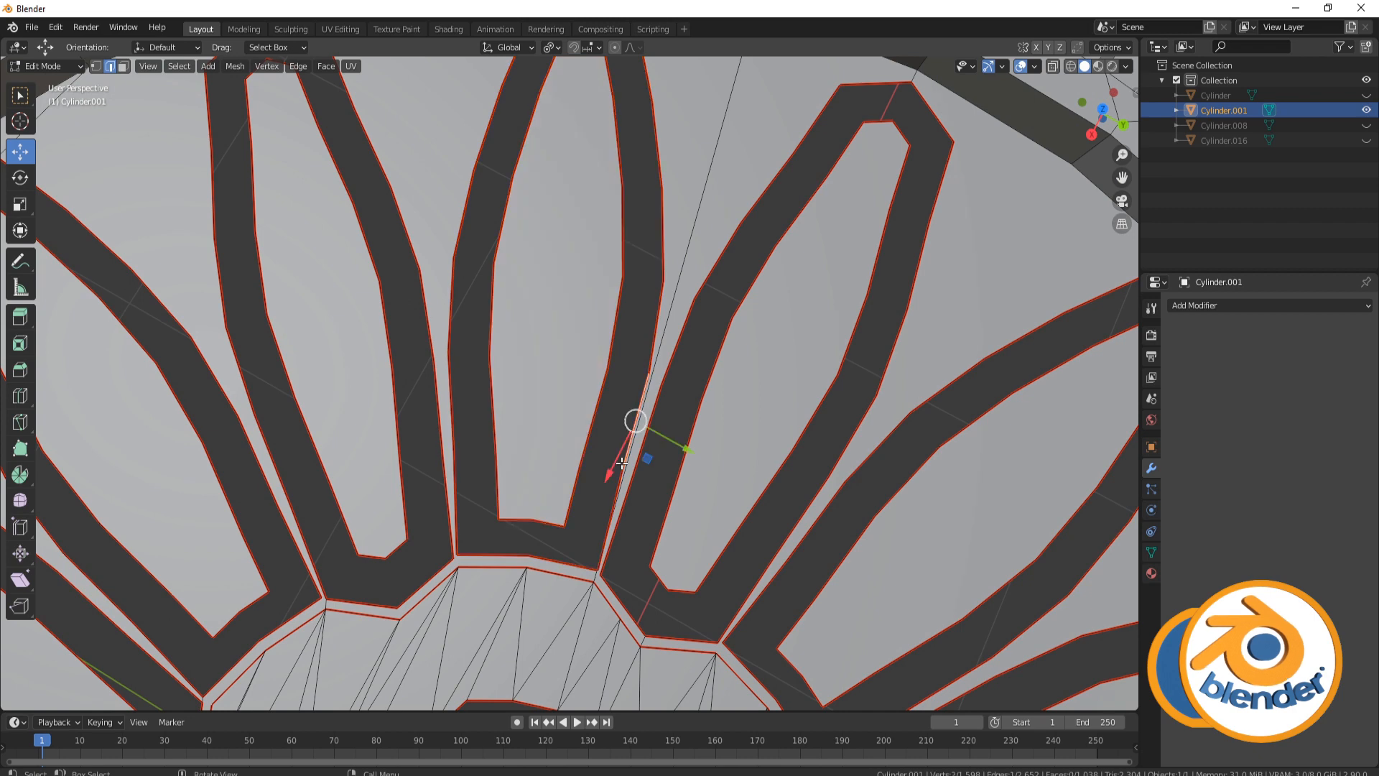
pyautogui.keyDown('shift'); pyautogui.click(592, 431); pyautogui.keyUp('shift')
pyautogui.press('f')
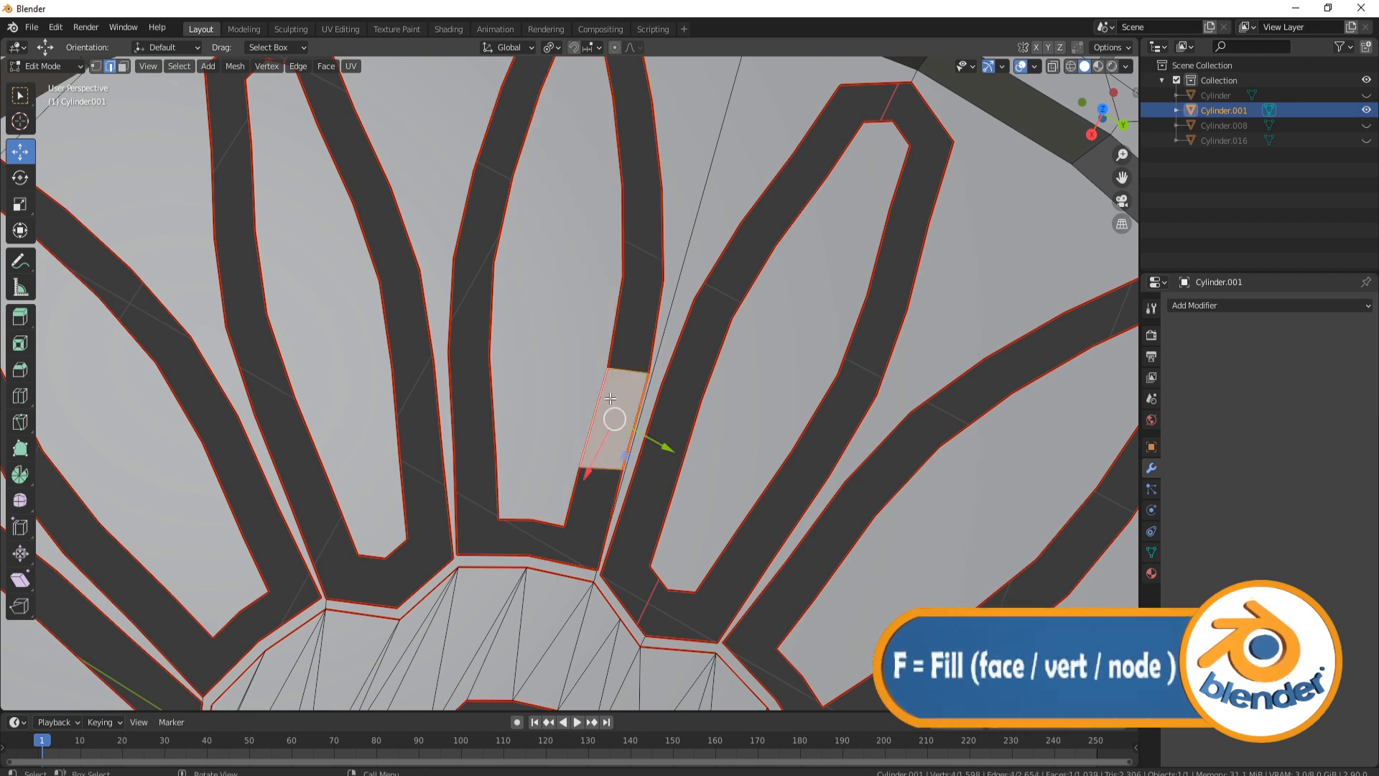
# Create two adjacent faces across the gap at the petal's base from the facing inner and outer edges.
pyautogui.click(552, 522)
pyautogui.keyDown('shift'); pyautogui.click(564, 564); pyautogui.keyUp('shift')
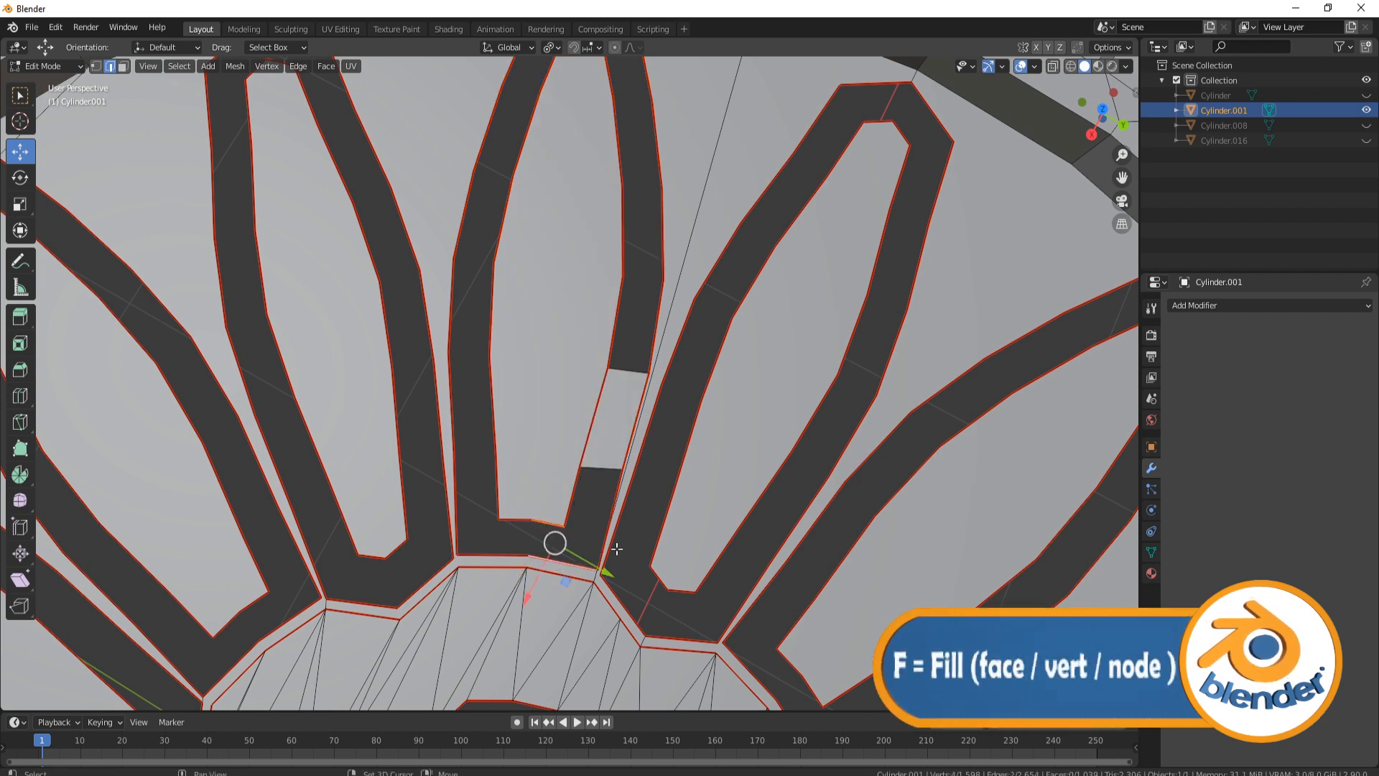
pyautogui.press('f')
pyautogui.click(517, 518)
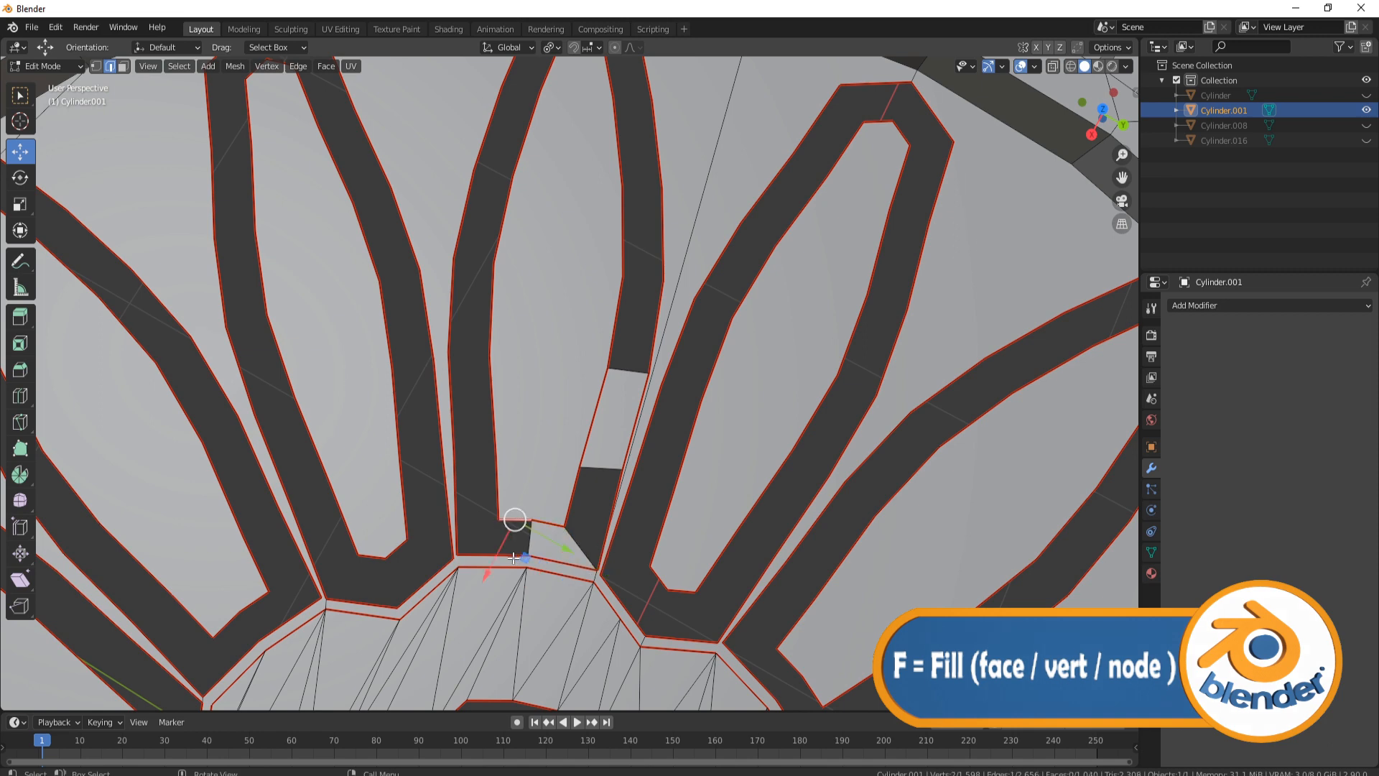
pyautogui.keyDown('shift'); pyautogui.click(511, 555); pyautogui.keyUp('shift')
pyautogui.press('f')
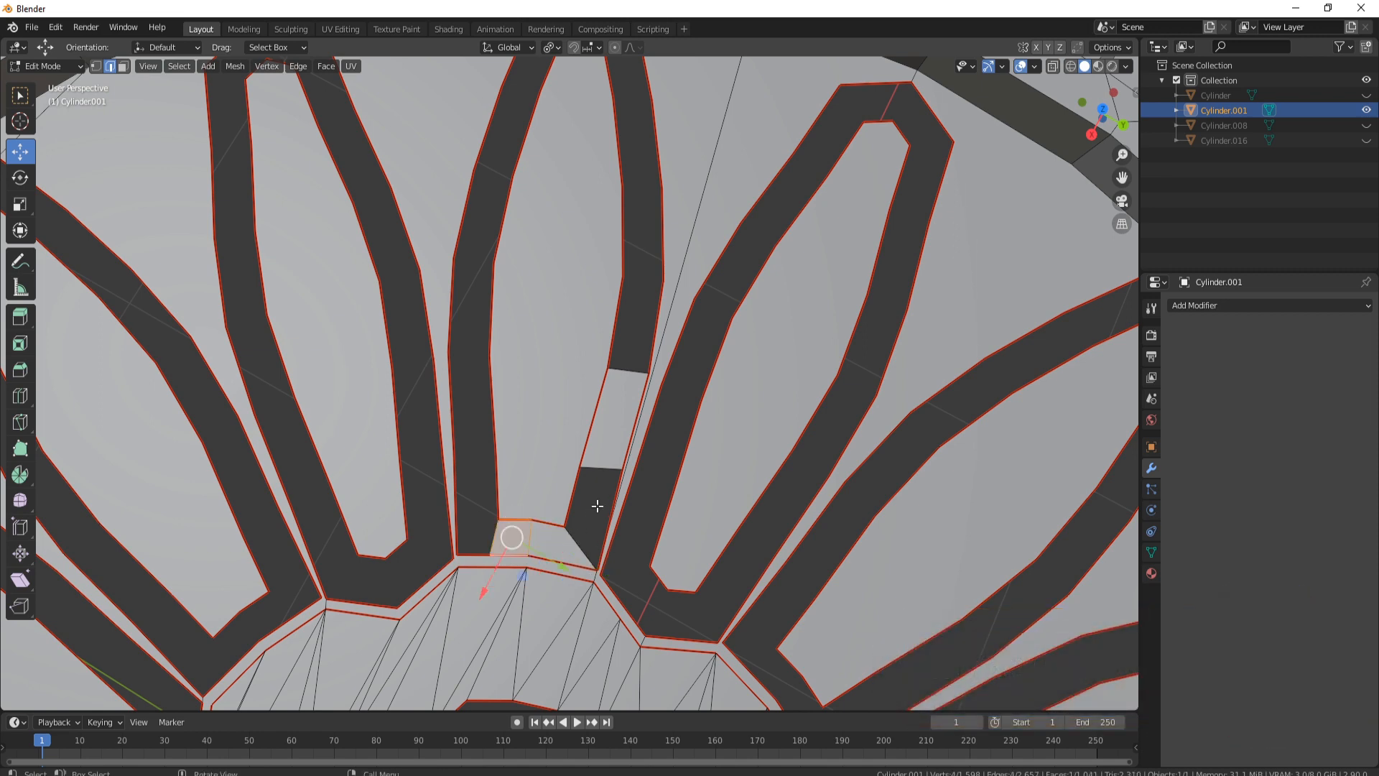
# Select the open inner and outer edge chains running around the petal's tip and fill the gap between them.
pyautogui.hotkey('alt', 'a')
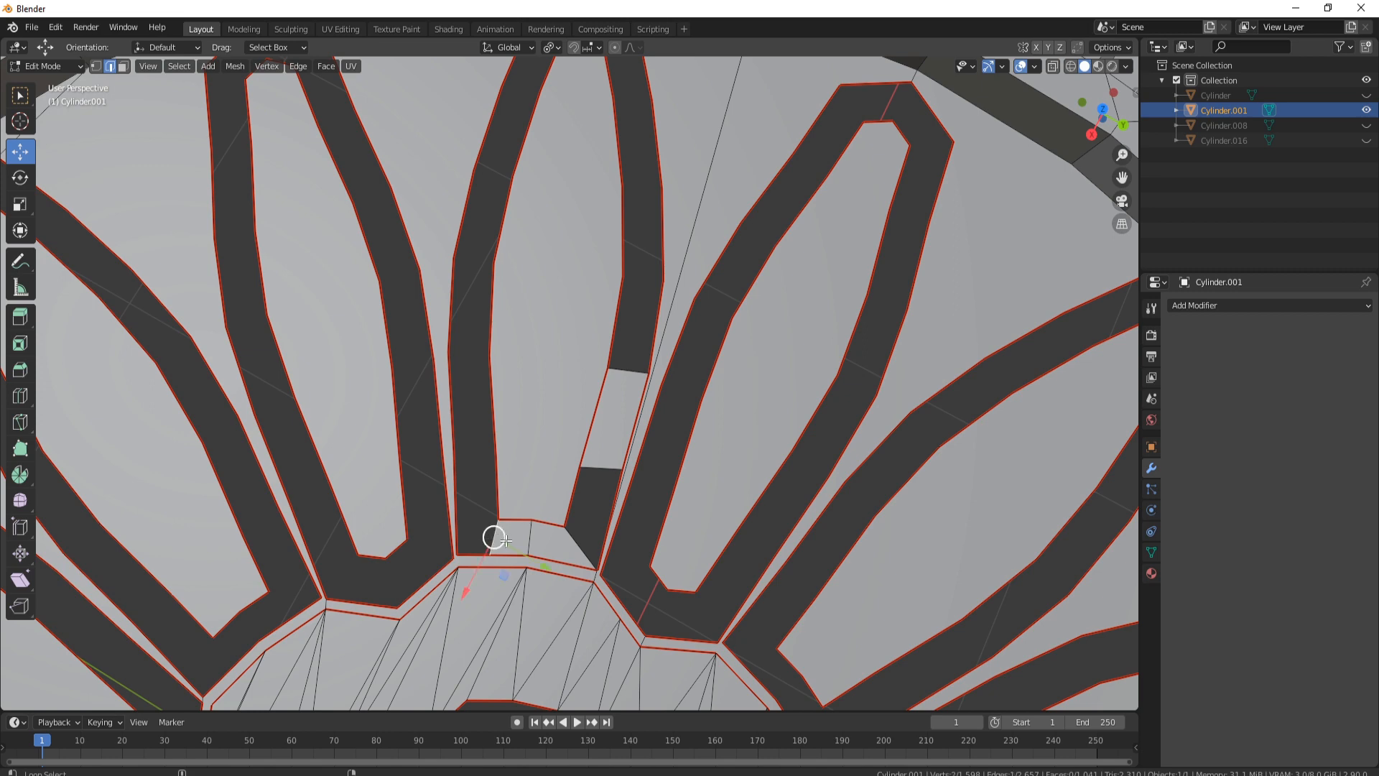
pyautogui.keyDown('alt'); pyautogui.click(466, 431); pyautogui.keyUp('alt')
pyautogui.keyDown('alt'); pyautogui.keyDown('shift'); pyautogui.click(490, 439); pyautogui.keyUp('shift'); pyautogui.keyUp('alt')
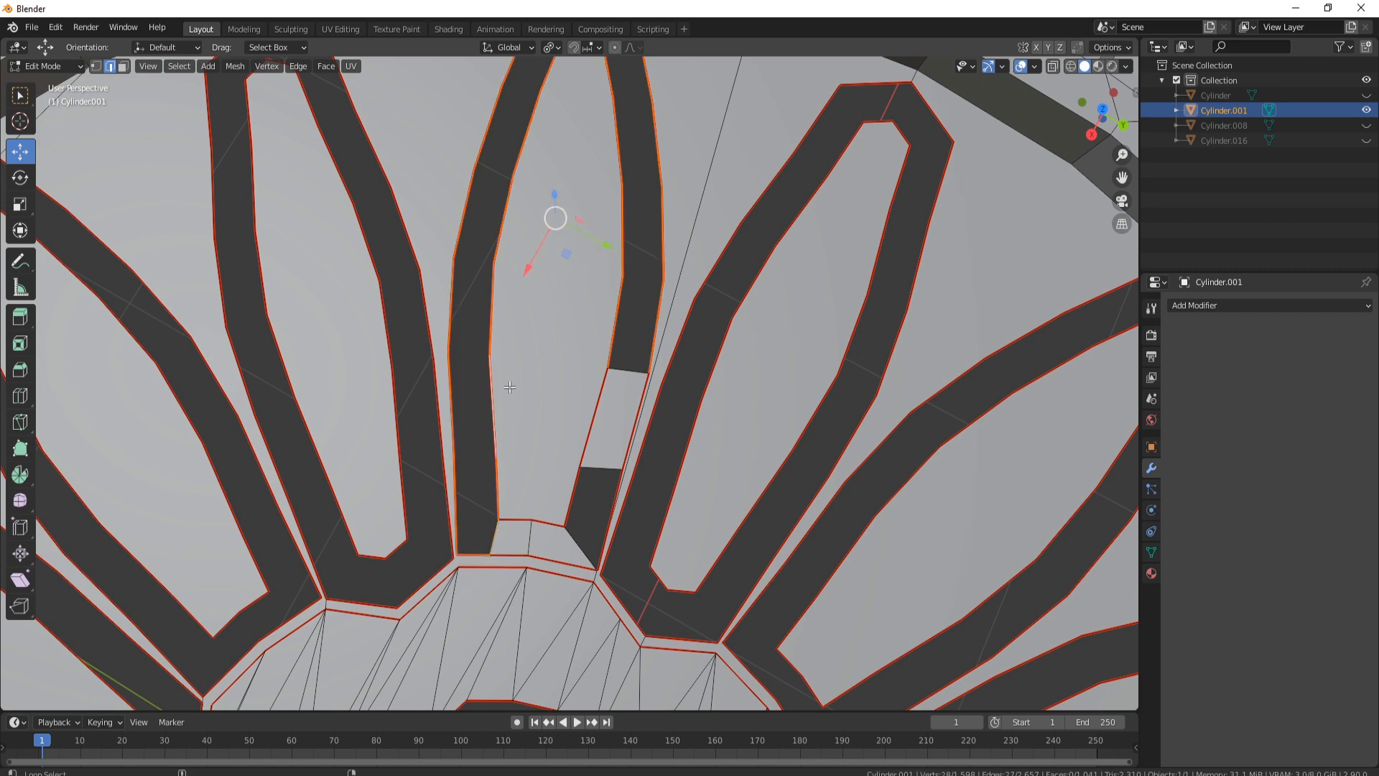
pyautogui.moveTo(510, 388); pyautogui.dragTo(599, 446, button='middle')
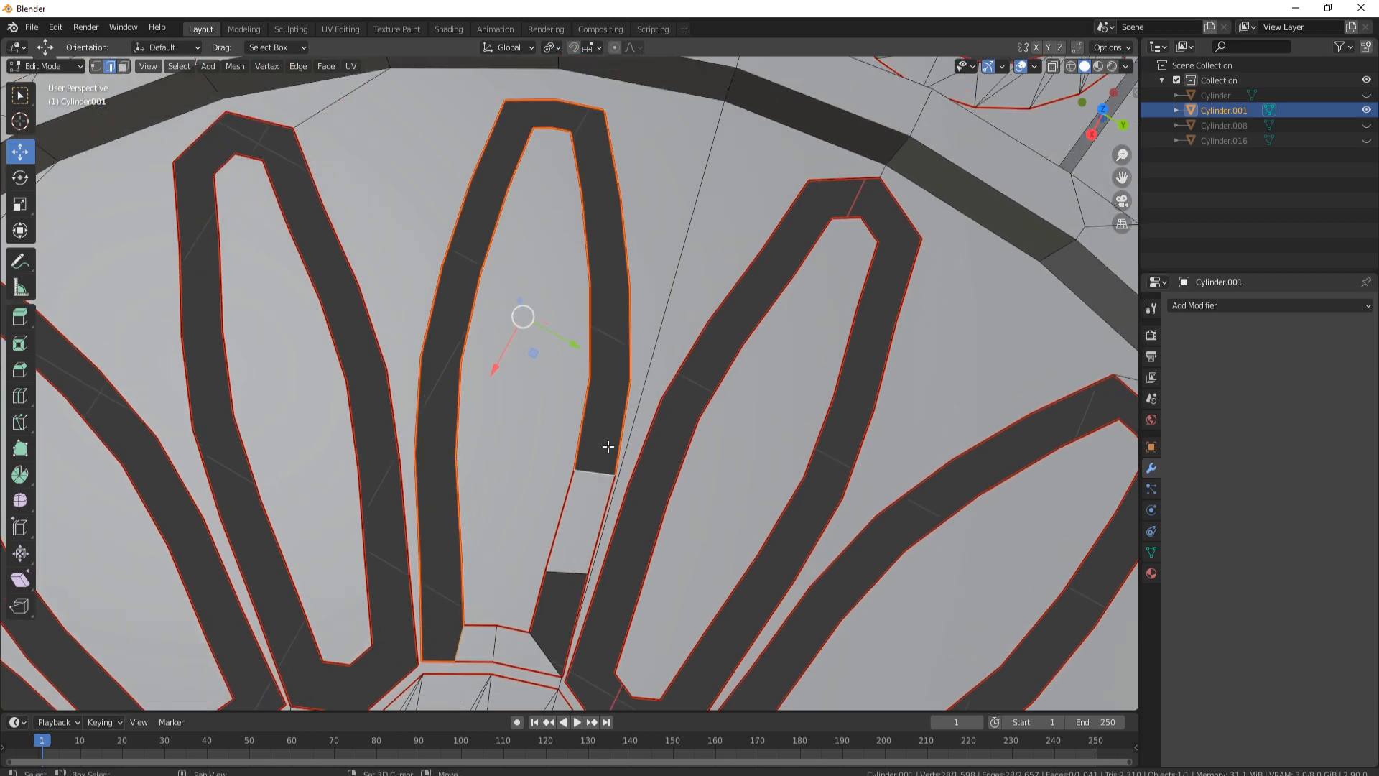
pyautogui.hotkey('alt', 'f')
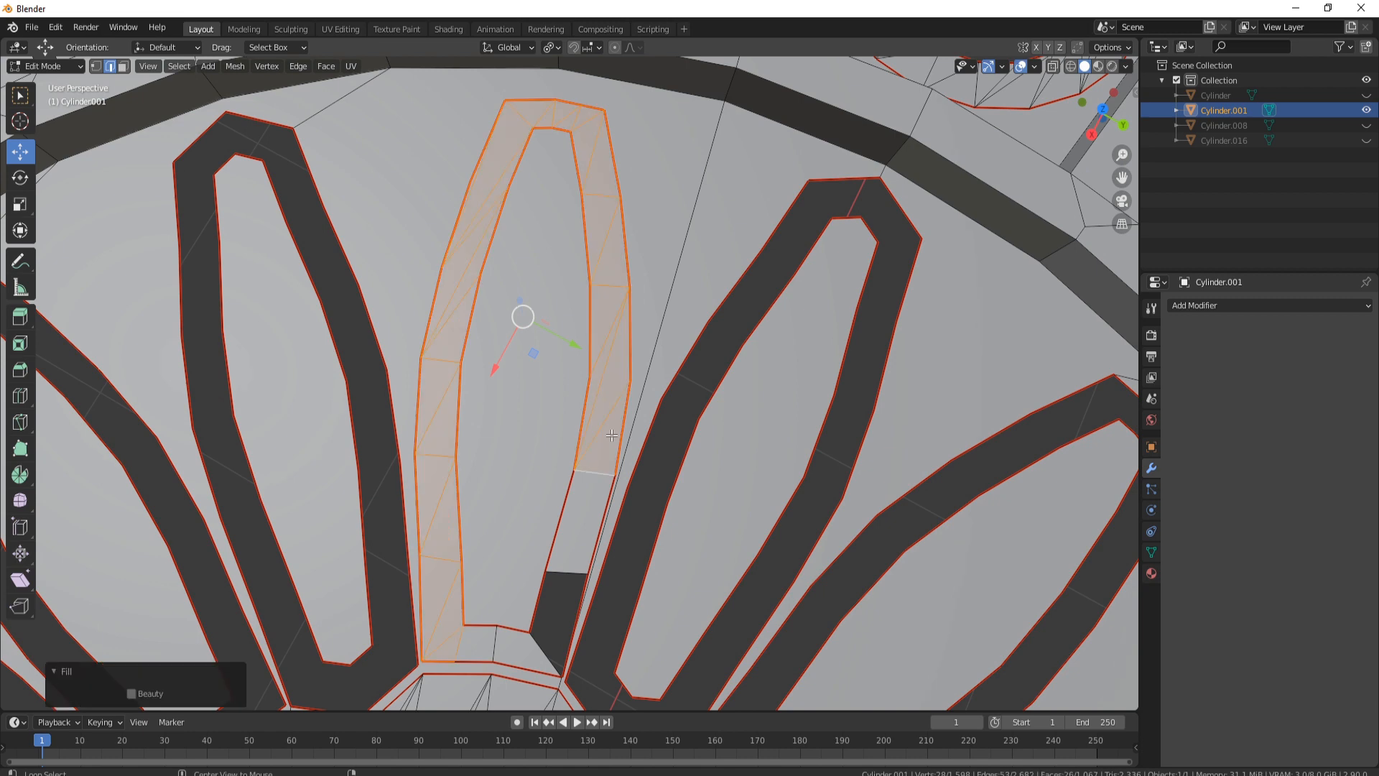
# Close the last opening between the side face and the base faces of the petal's border with a new face.
pyautogui.click(575, 574)
pyautogui.keyDown('shift'); pyautogui.click(545, 650); pyautogui.keyUp('shift')
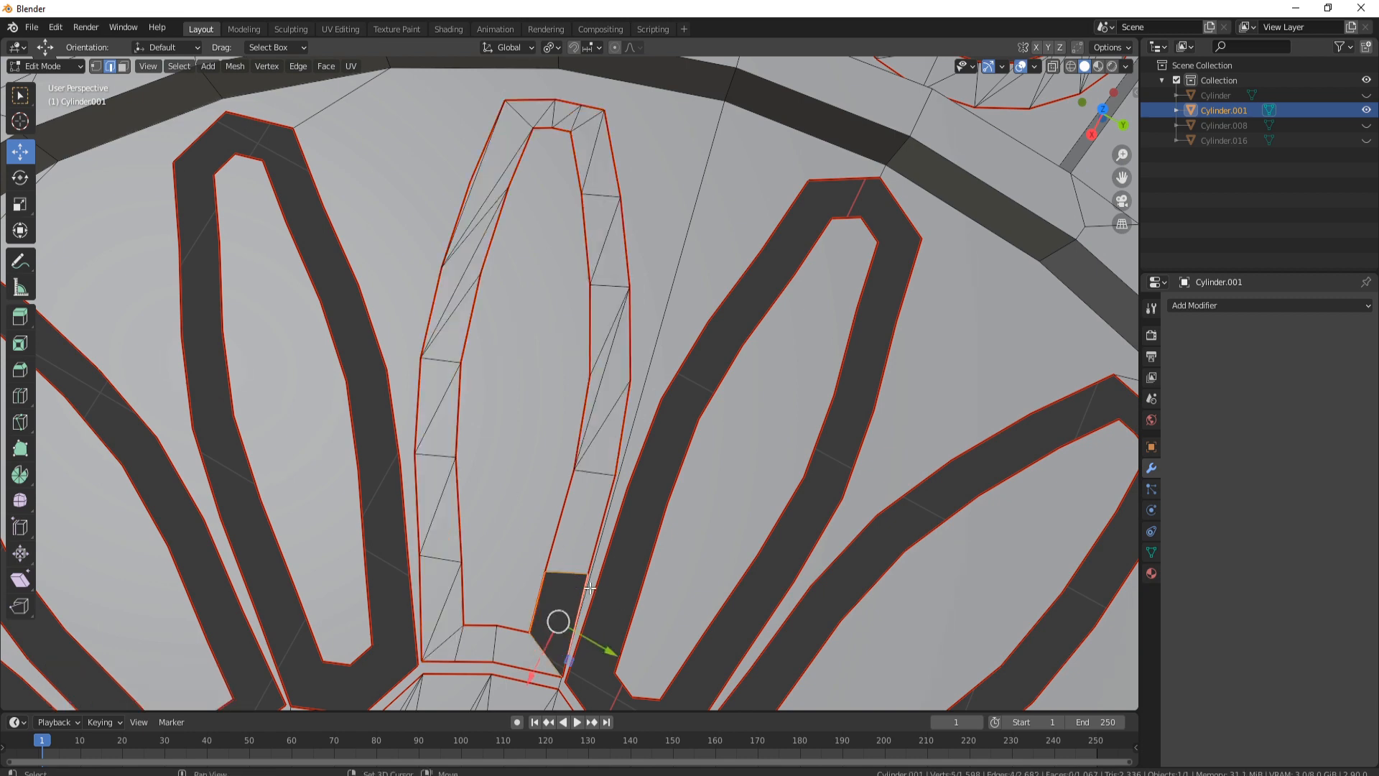
pyautogui.press('f')
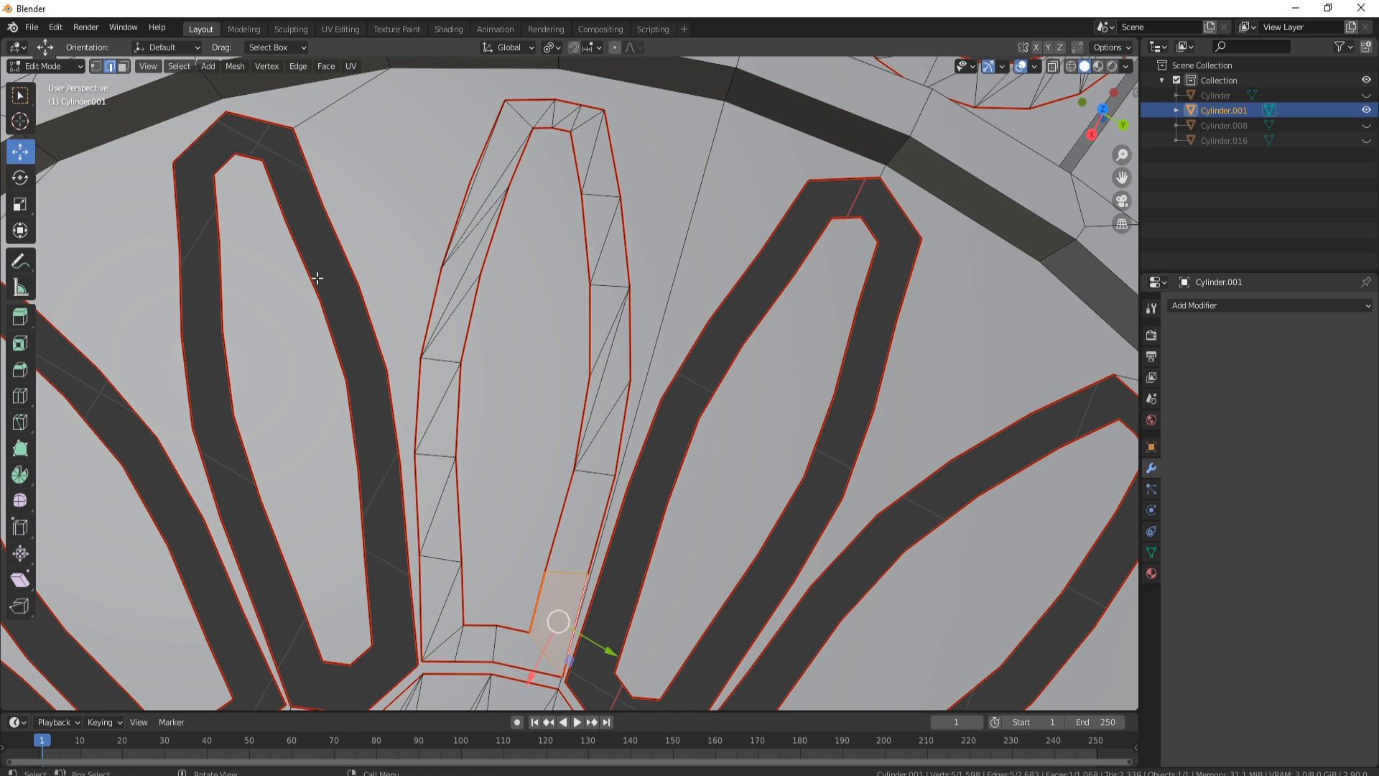
# Switch to face selection and delete the large inner face of the filled petal.
pyautogui.click(123, 66)
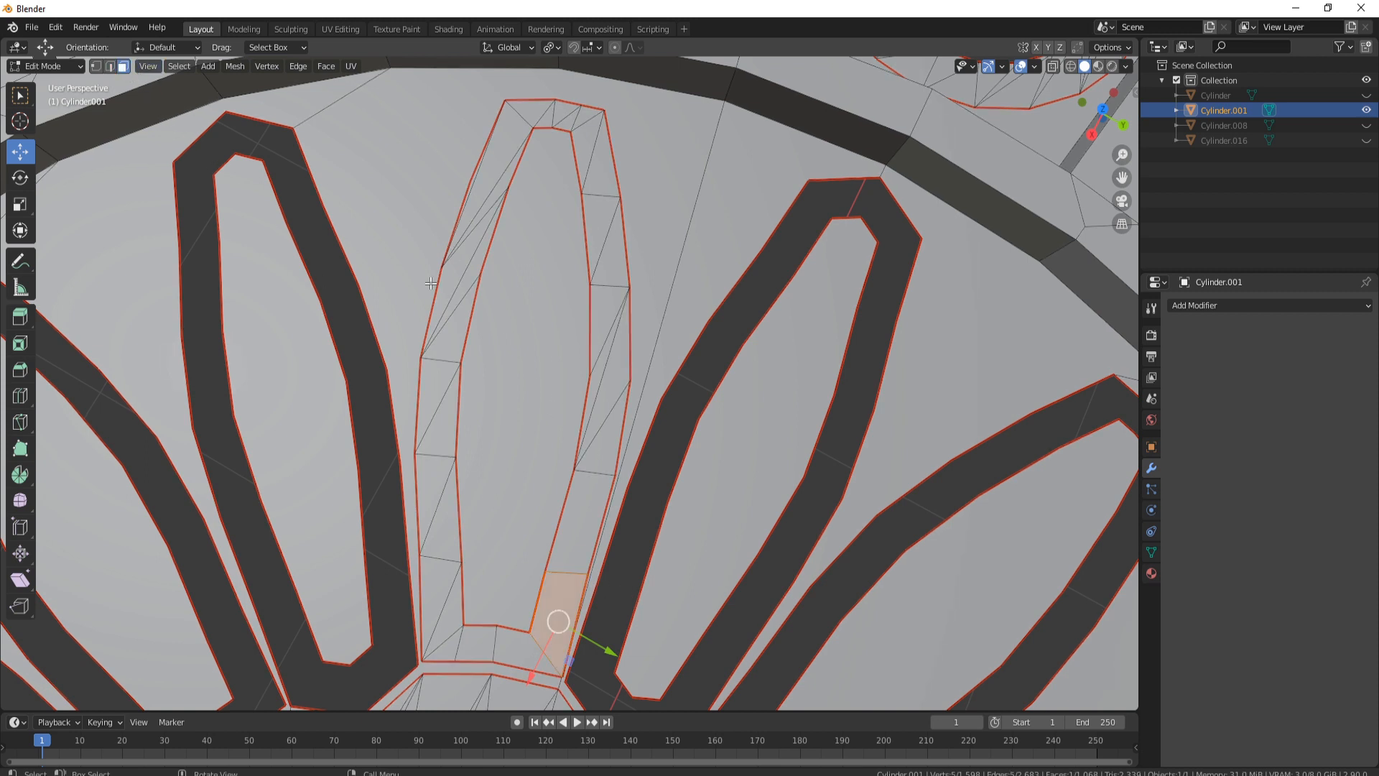
pyautogui.click(544, 316)
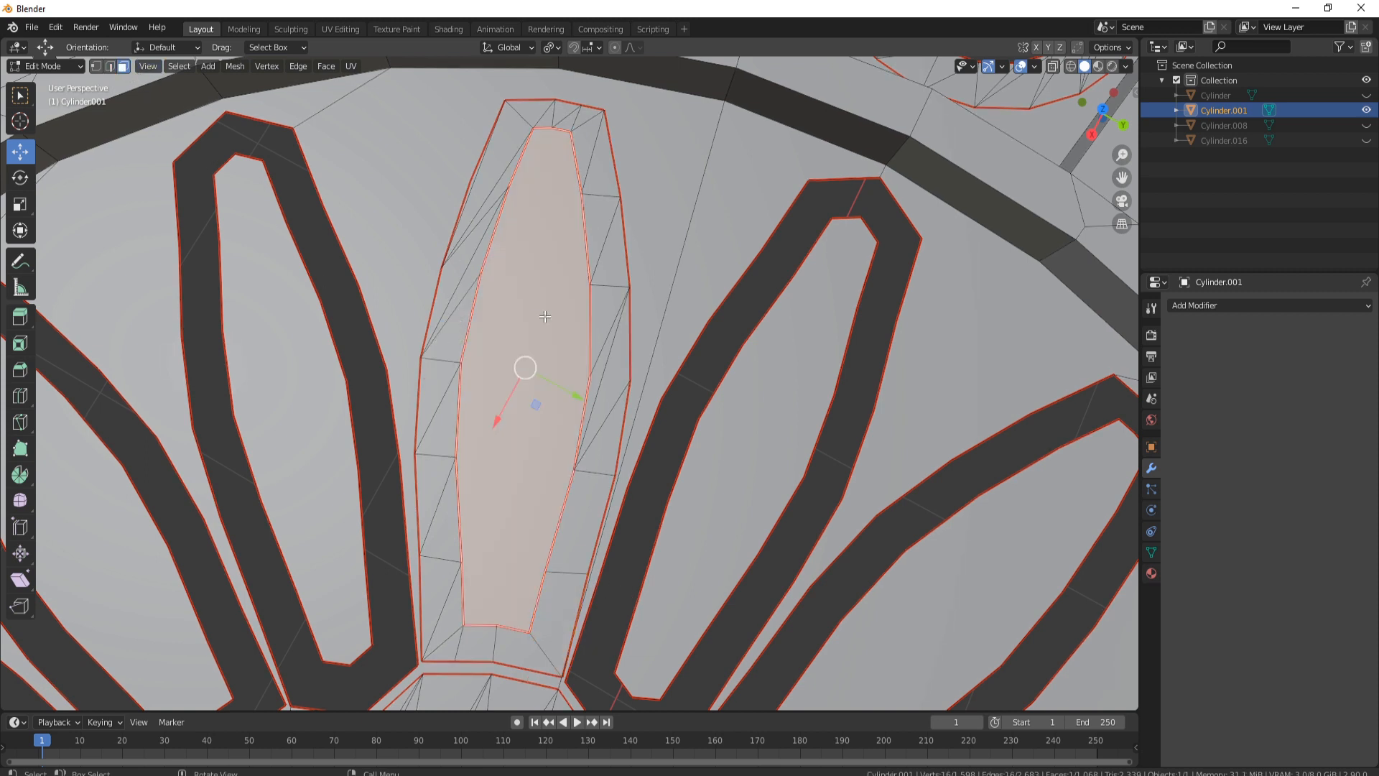
pyautogui.press('x')
pyautogui.click(573, 275)
pyautogui.scroll(-5, 580, 372)
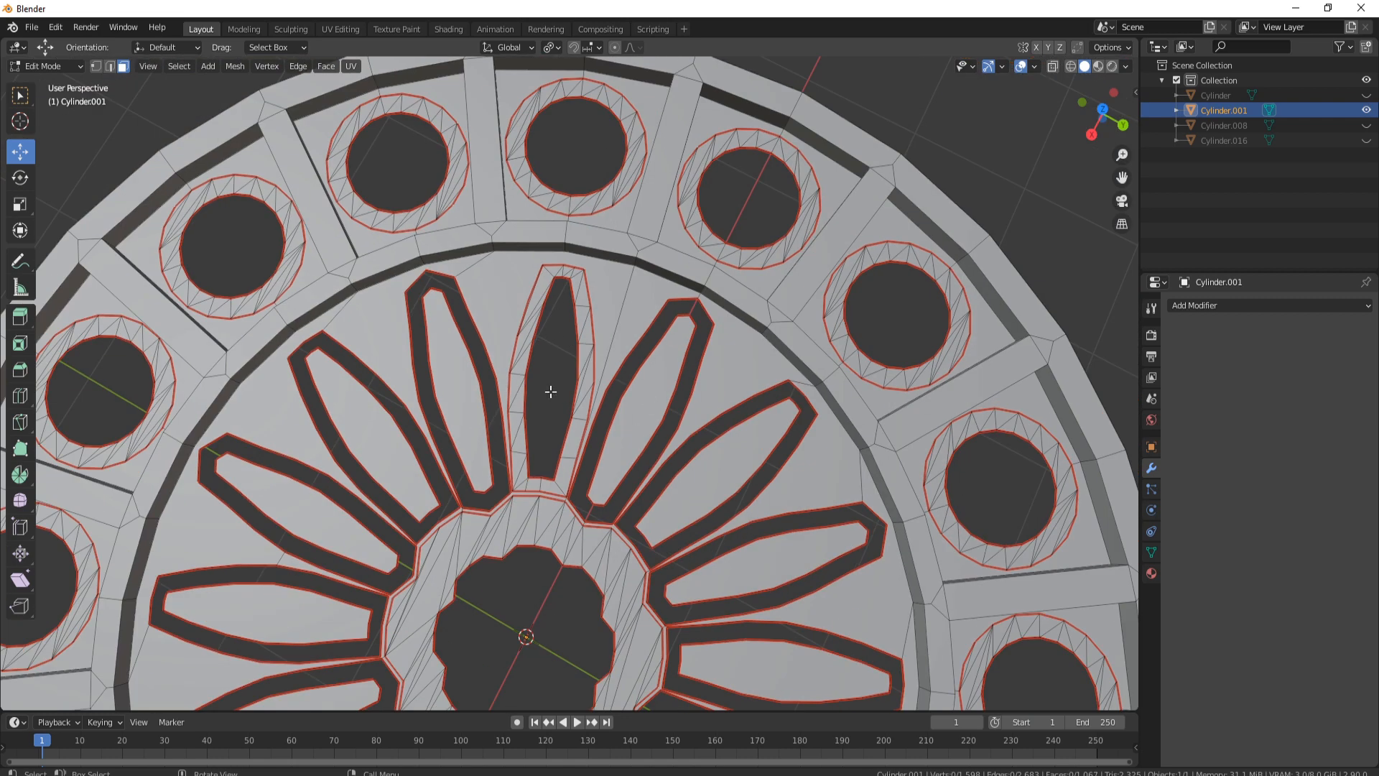
# Switch to edge selection and fill the border gap of the petal directly clockwise of the opened one, using its inner and outer edge loops.
pyautogui.keyDown('shift'); pyautogui.moveTo(651, 384); pyautogui.dragTo(557, 393, button='middle'); pyautogui.keyUp('shift')
pyautogui.scroll(1, 518, 401)
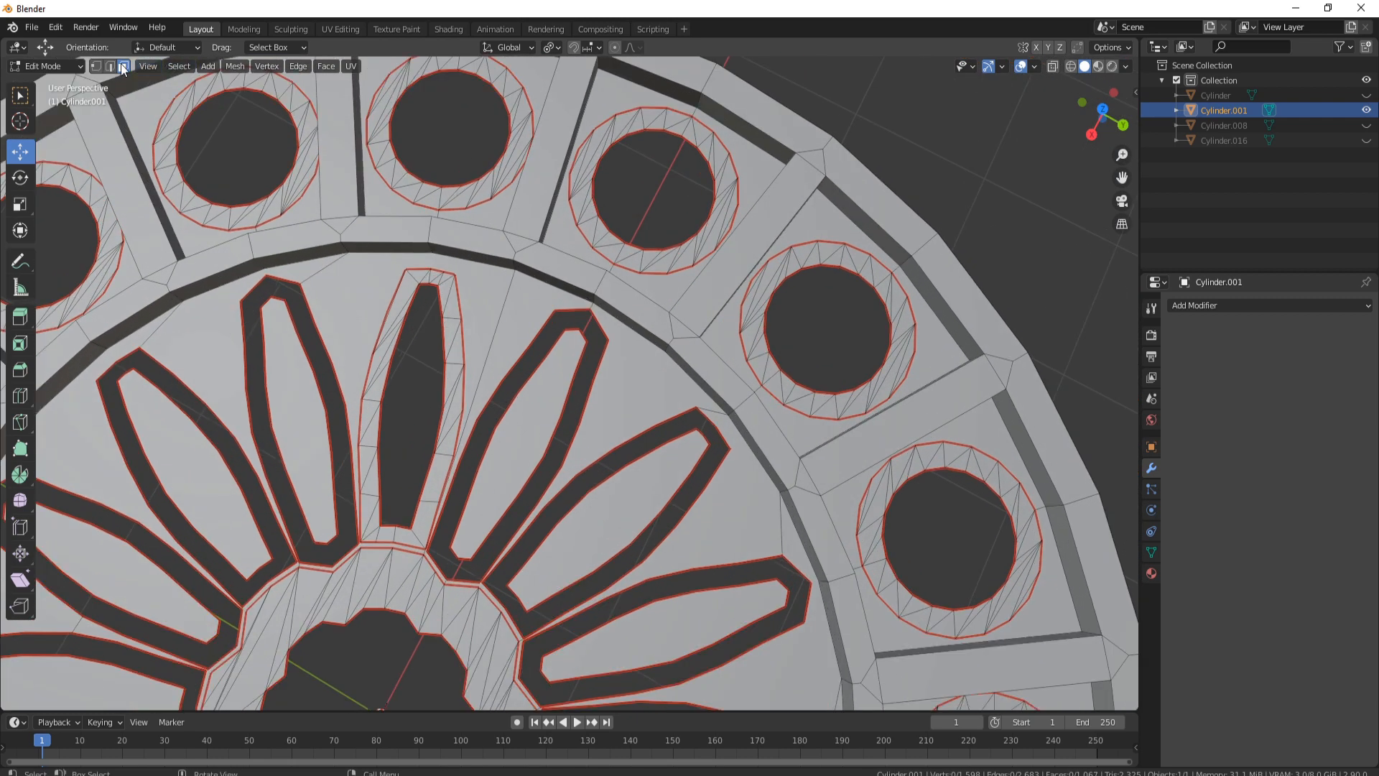
pyautogui.press('2')
pyautogui.keyDown('alt'); pyautogui.click(502, 362); pyautogui.keyUp('alt')
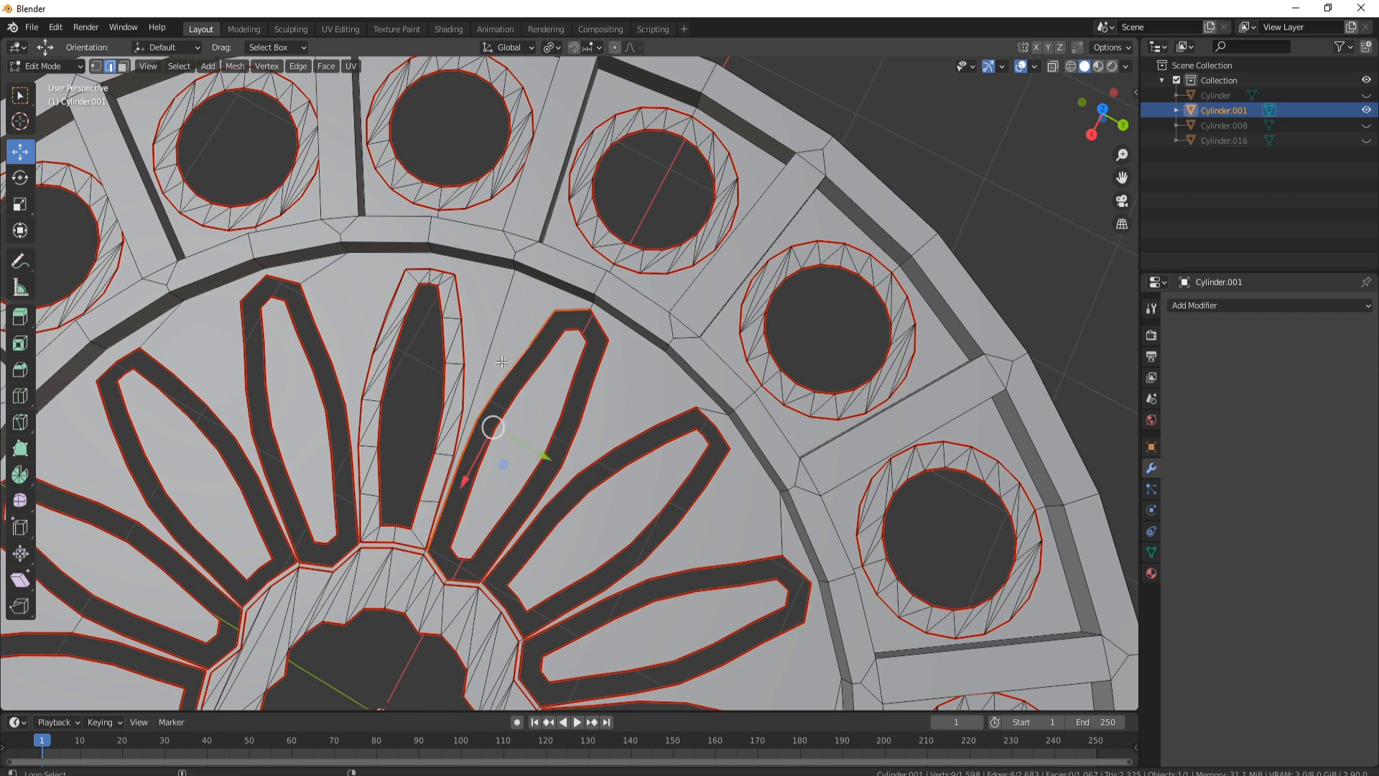
pyautogui.keyDown('alt'); pyautogui.keyDown('shift'); pyautogui.click(578, 361); pyautogui.keyUp('shift'); pyautogui.keyUp('alt')
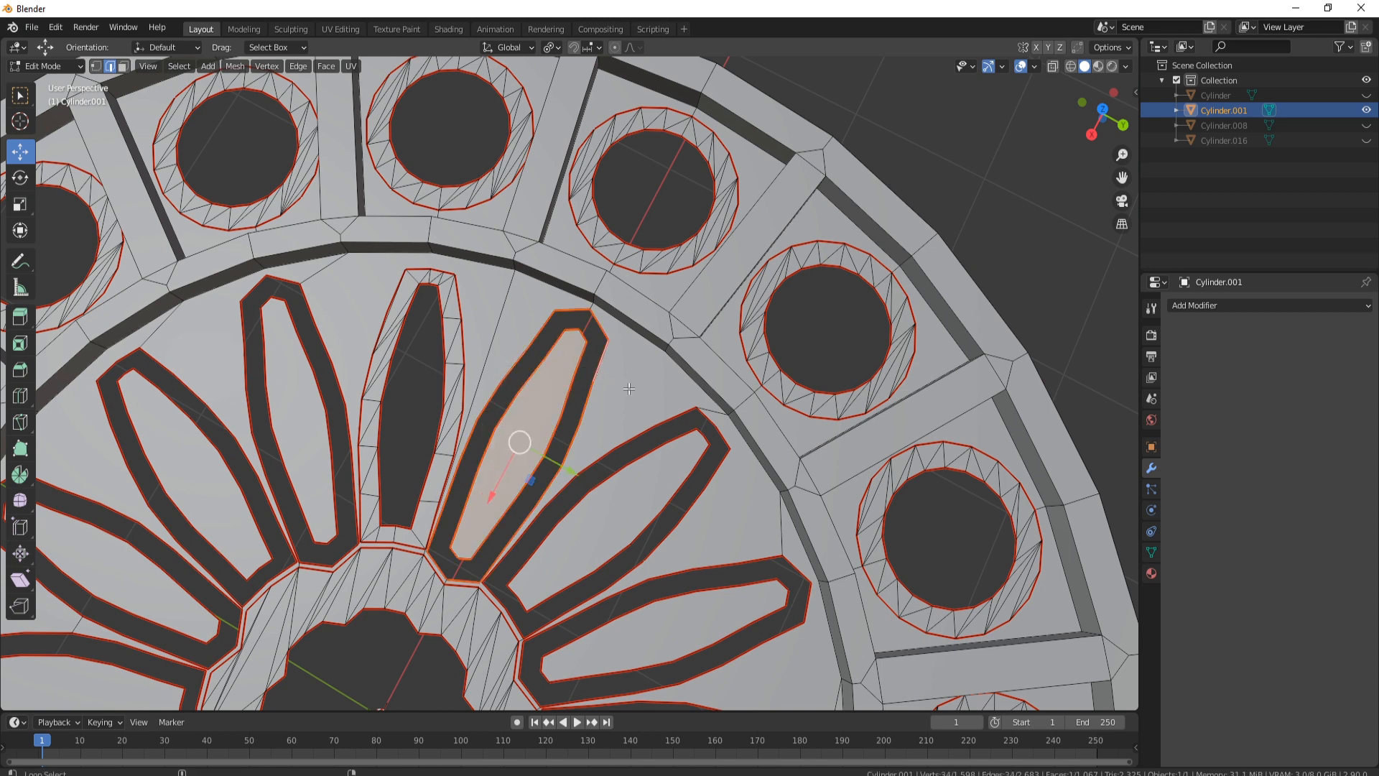
pyautogui.hotkey('alt', 'f')
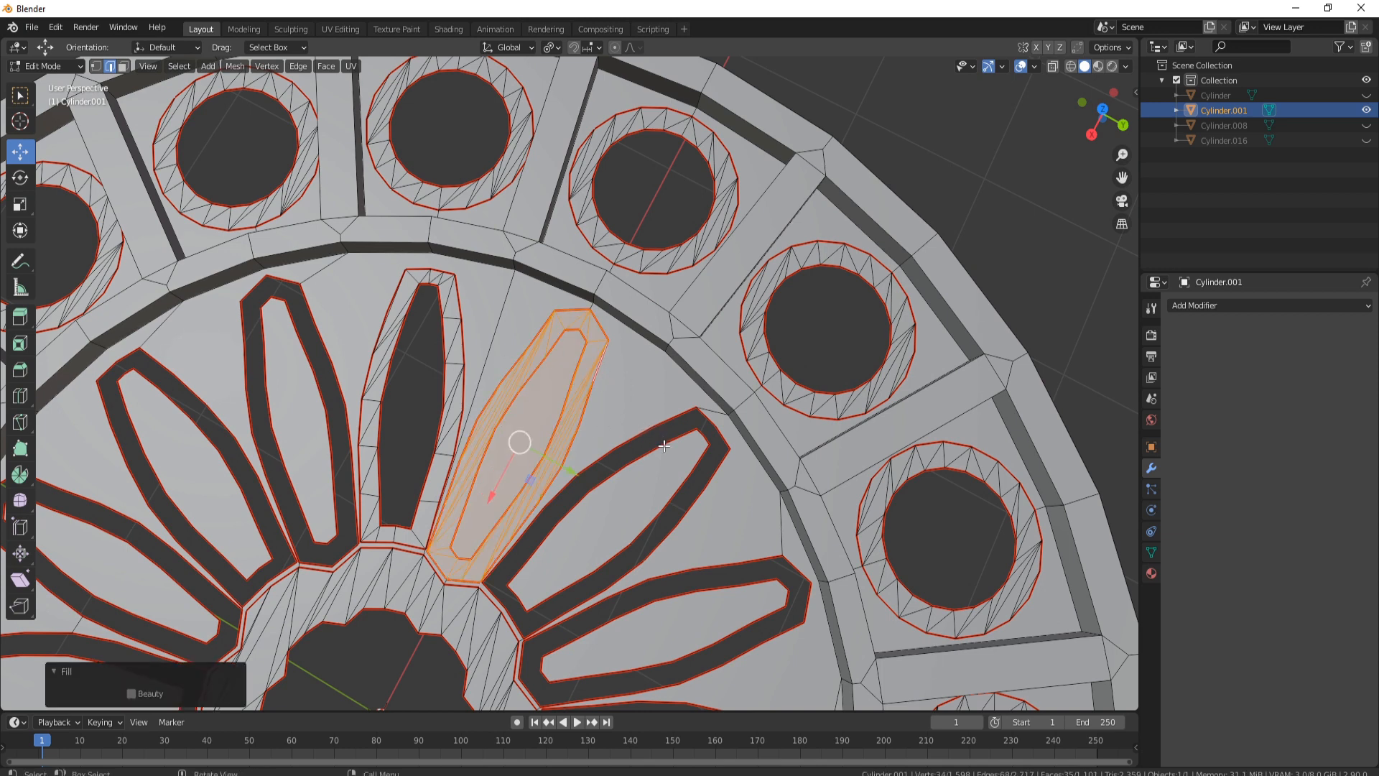
# Fill the border gap of the second petal clockwise of the opened one between its inner and outer edge loops.
pyautogui.keyDown('shift'); pyautogui.moveTo(664, 445); pyautogui.dragTo(488, 328, button='middle'); pyautogui.keyUp('shift')
pyautogui.hotkey('alt', 'a')
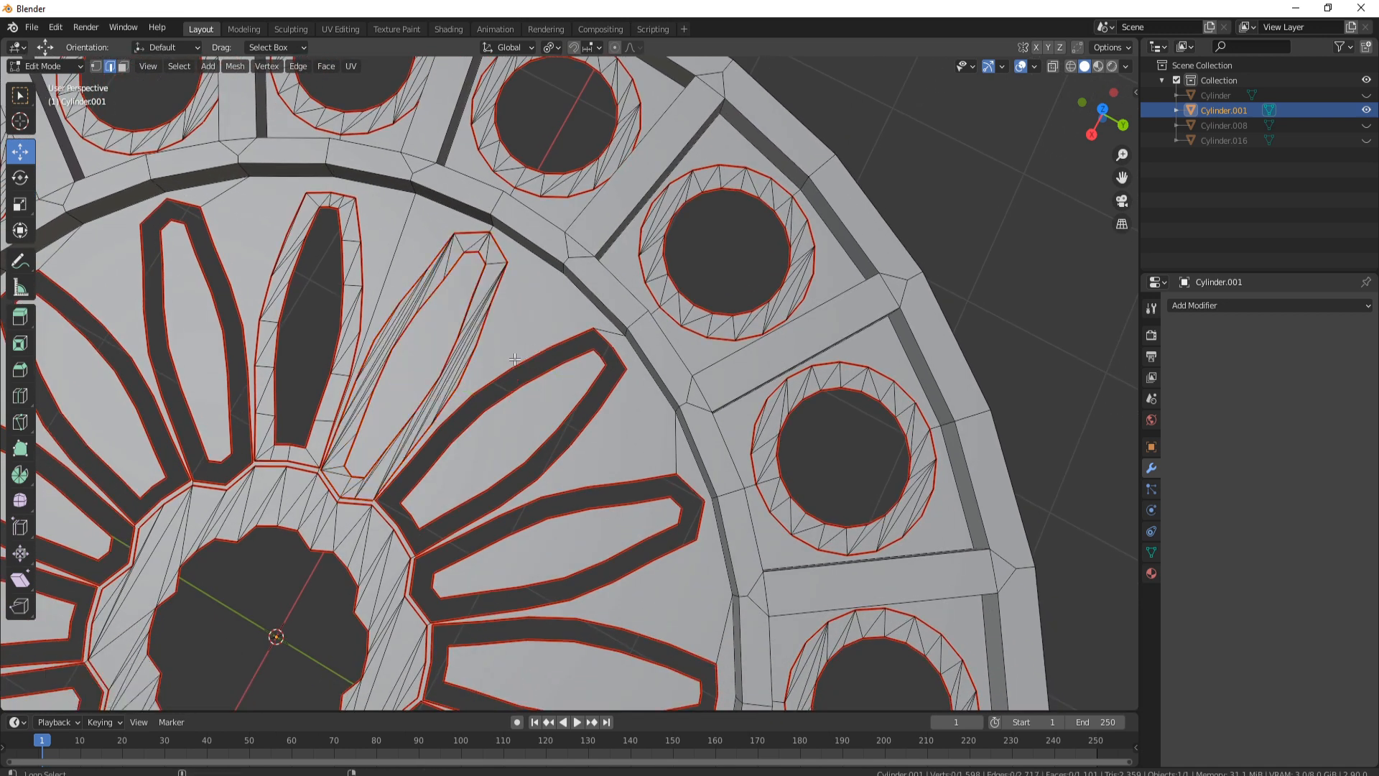
pyautogui.keyDown('alt'); pyautogui.click(545, 368); pyautogui.keyUp('alt')
pyautogui.keyDown('alt'); pyautogui.keyDown('shift'); pyautogui.click(583, 378); pyautogui.keyUp('shift'); pyautogui.keyUp('alt')
pyautogui.hotkey('alt', 'f')
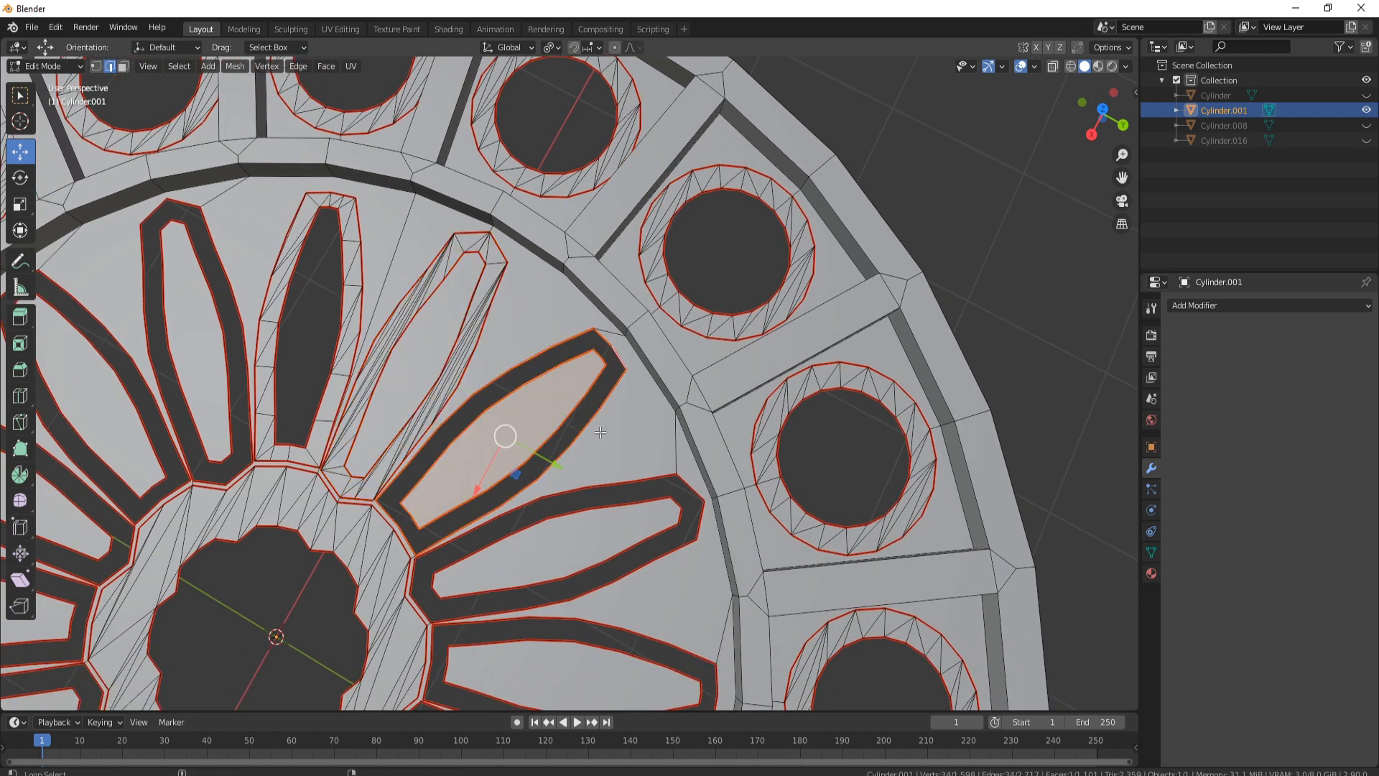
# Fill the gap between the inner and outer edge loops of the third petal clockwise of the opened one.
pyautogui.keyDown('shift'); pyautogui.moveTo(605, 434); pyautogui.dragTo(567, 348, button='middle'); pyautogui.keyUp('shift')
pyautogui.hotkey('alt', 'a')
pyautogui.keyDown('alt'); pyautogui.click(611, 382); pyautogui.keyUp('alt')
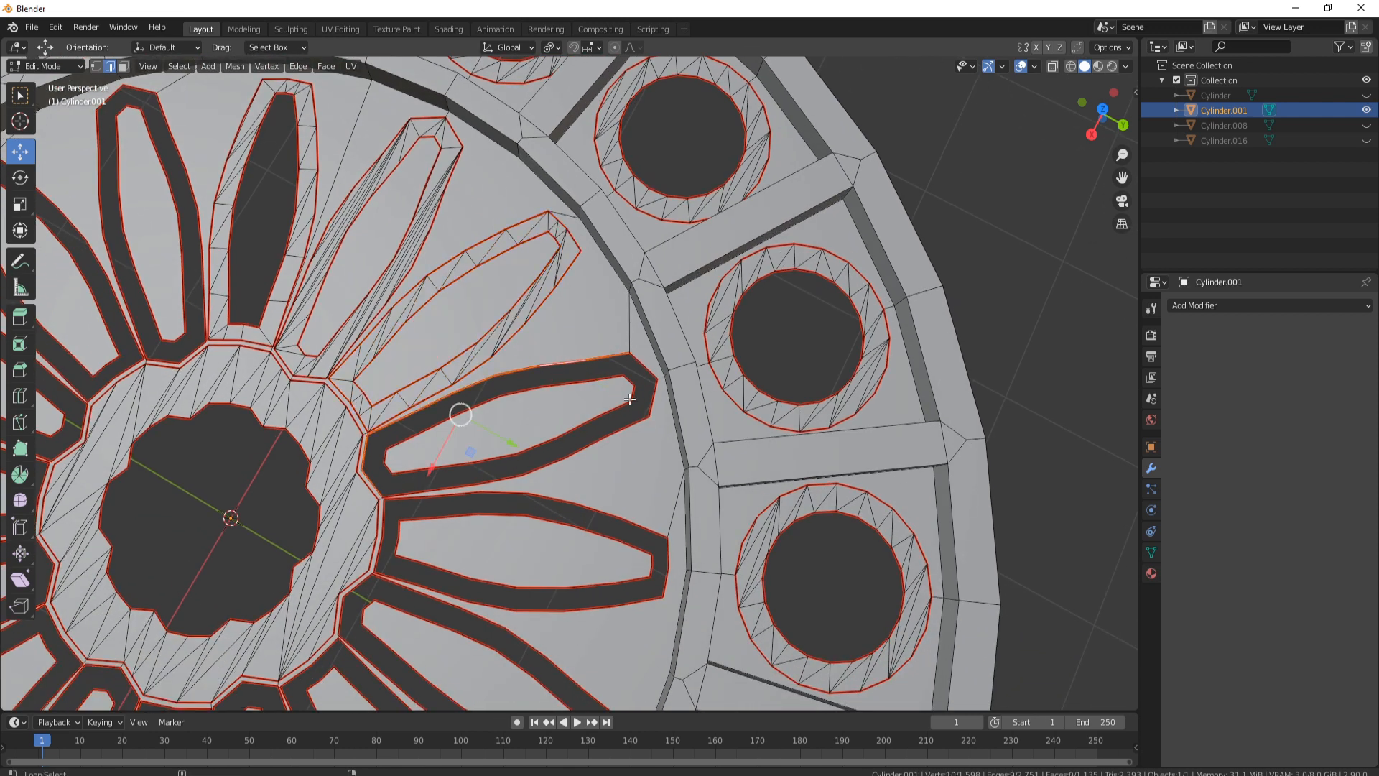
pyautogui.keyDown('alt'); pyautogui.keyDown('shift'); pyautogui.click(630, 398); pyautogui.keyUp('shift'); pyautogui.keyUp('alt')
pyautogui.hotkey('alt', 'f')
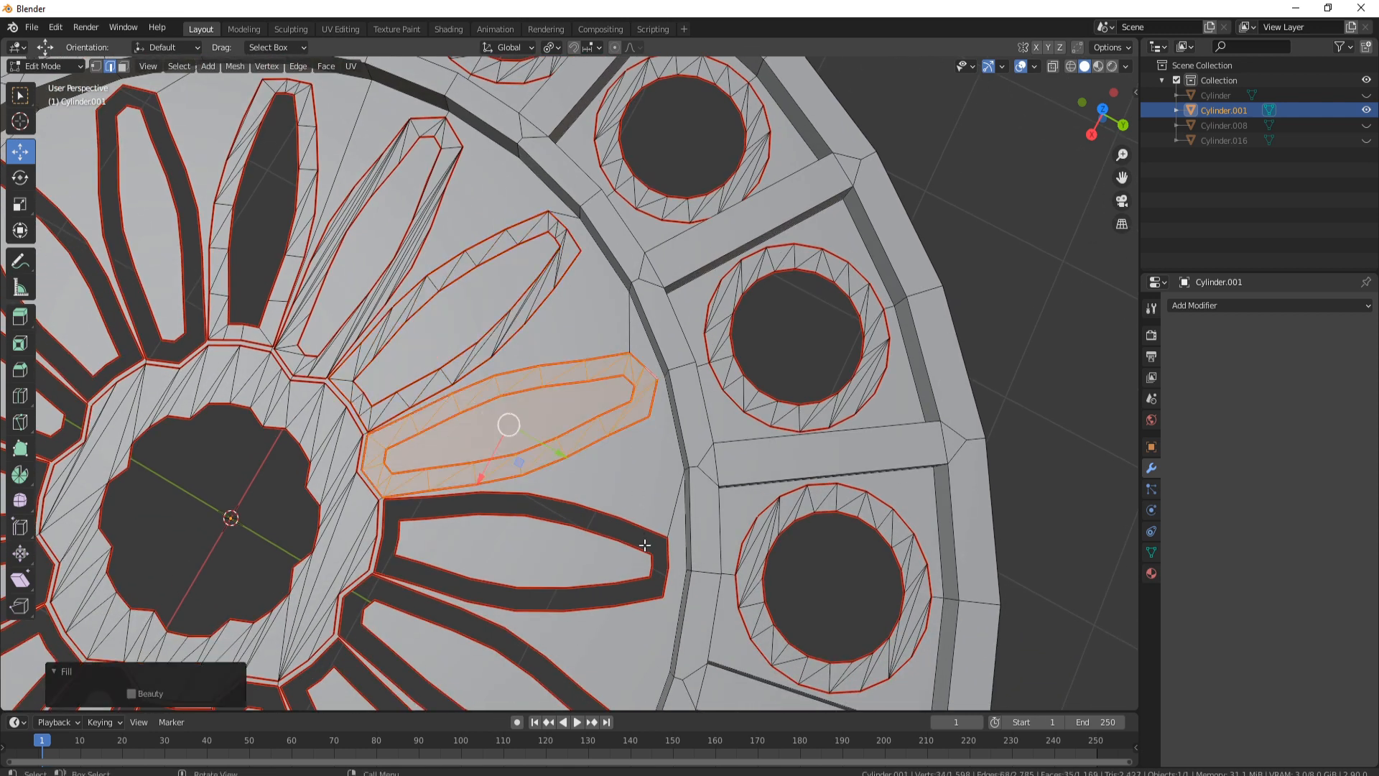
# Select both border loops of the fourth petal clockwise of the opened one and fill the gap between them.
pyautogui.keyDown('shift'); pyautogui.moveTo(644, 544); pyautogui.dragTo(624, 401, button='middle'); pyautogui.keyUp('shift')
pyautogui.hotkey('alt', 'a')
pyautogui.keyDown('alt'); pyautogui.click(600, 387); pyautogui.keyUp('alt')
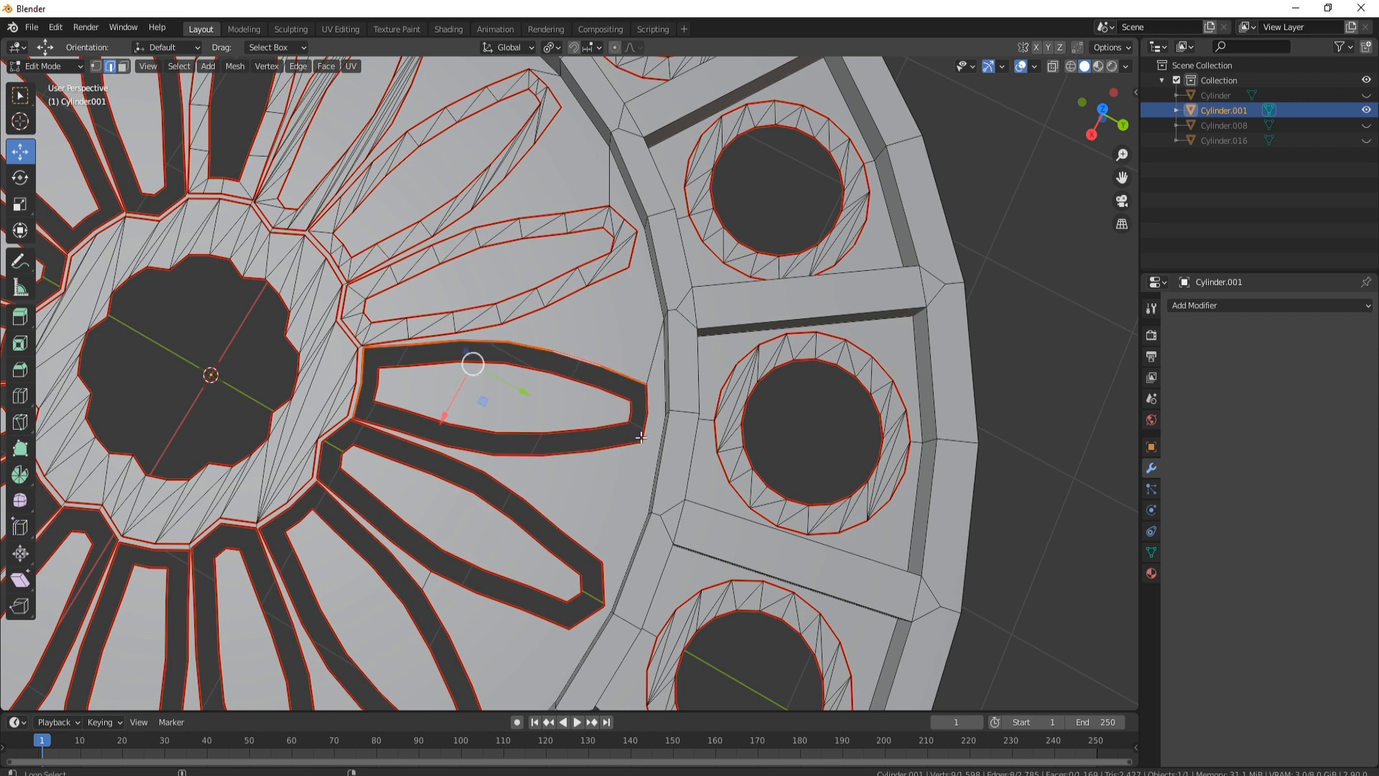
pyautogui.keyDown('alt'); pyautogui.keyDown('shift'); pyautogui.click(626, 420); pyautogui.keyUp('shift'); pyautogui.keyUp('alt')
pyautogui.hotkey('alt', 'f')
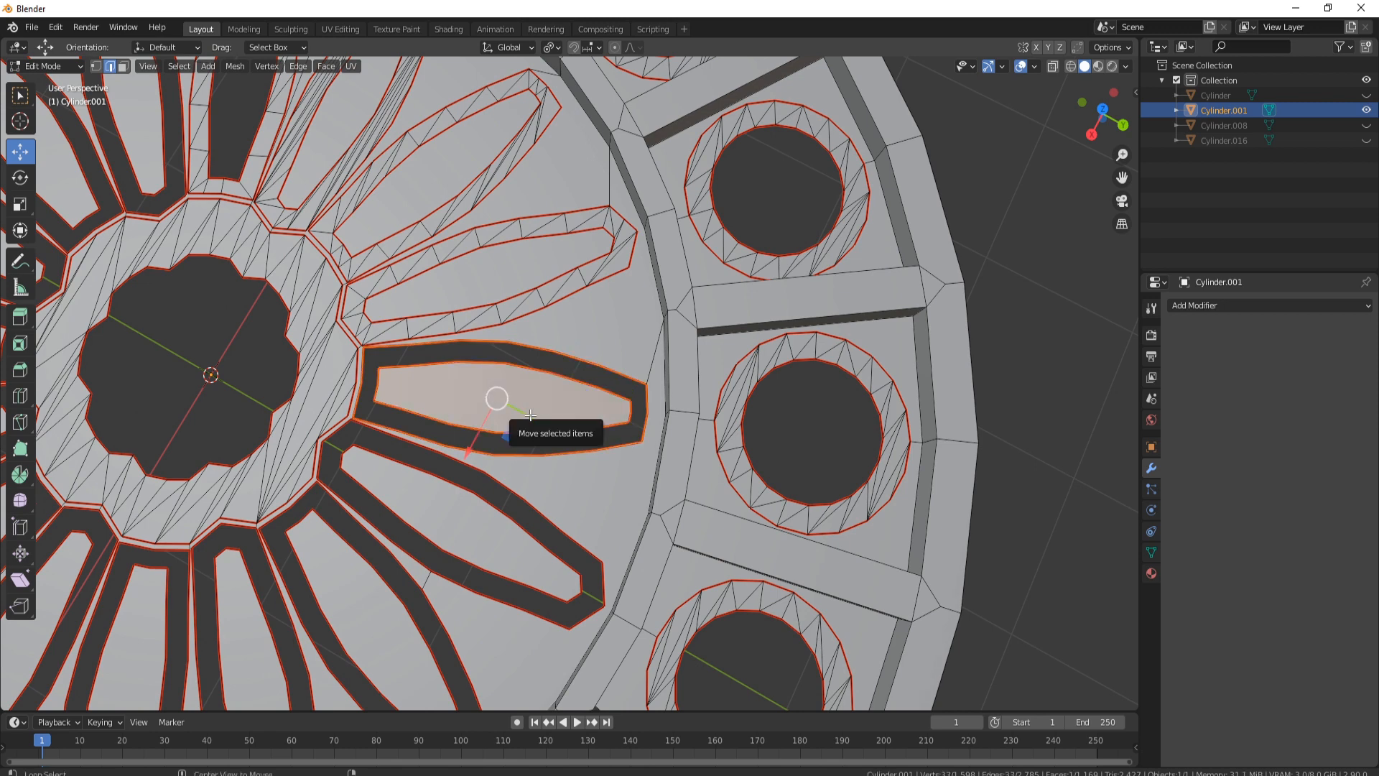
pyautogui.hotkey('alt', 'f')
# Fill the border gap of the petal crossed by the green Y axis between its inner and outer edge loops.
pyautogui.keyDown('shift'); pyautogui.moveTo(455, 515); pyautogui.dragTo(513, 407, button='middle'); pyautogui.keyUp('shift')
pyautogui.hotkey('alt', 'a')
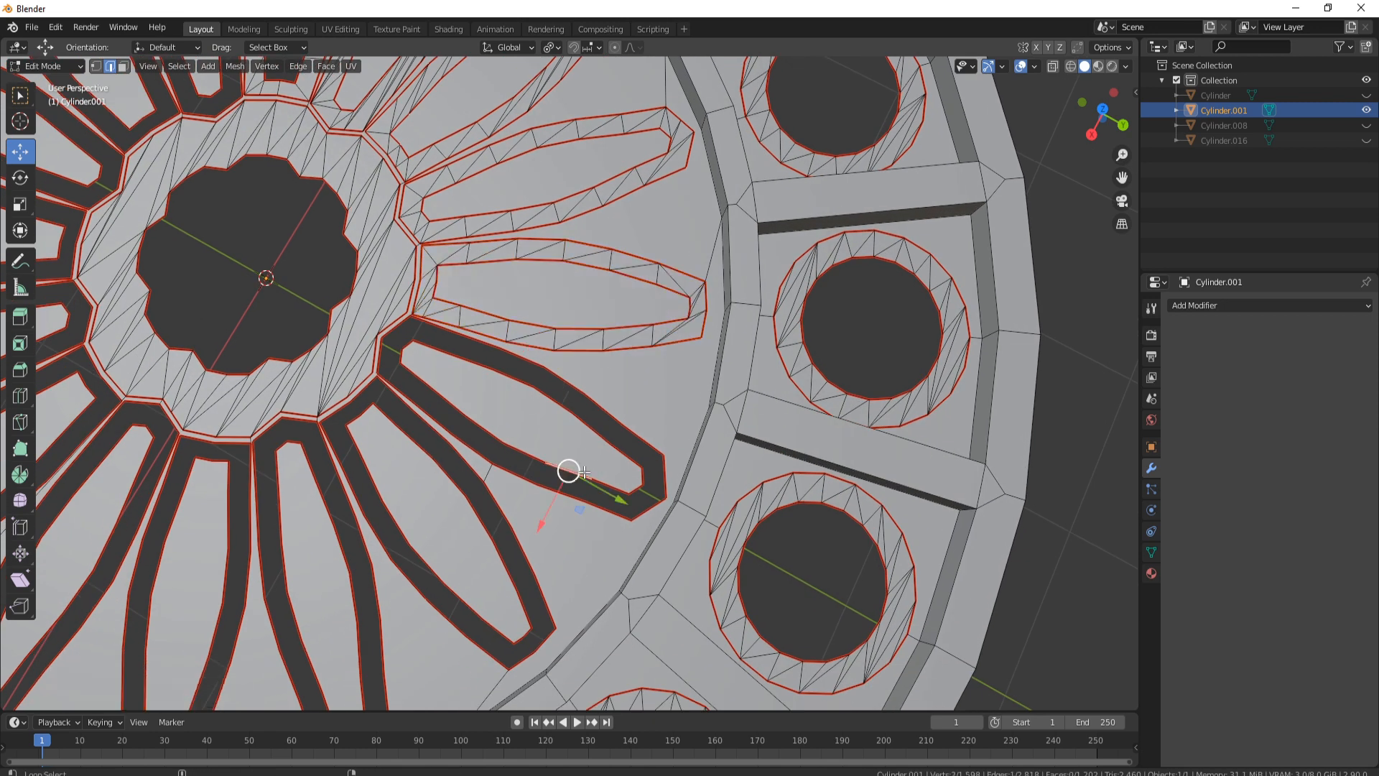
pyautogui.keyDown('alt'); pyautogui.click(571, 498); pyautogui.keyUp('alt')
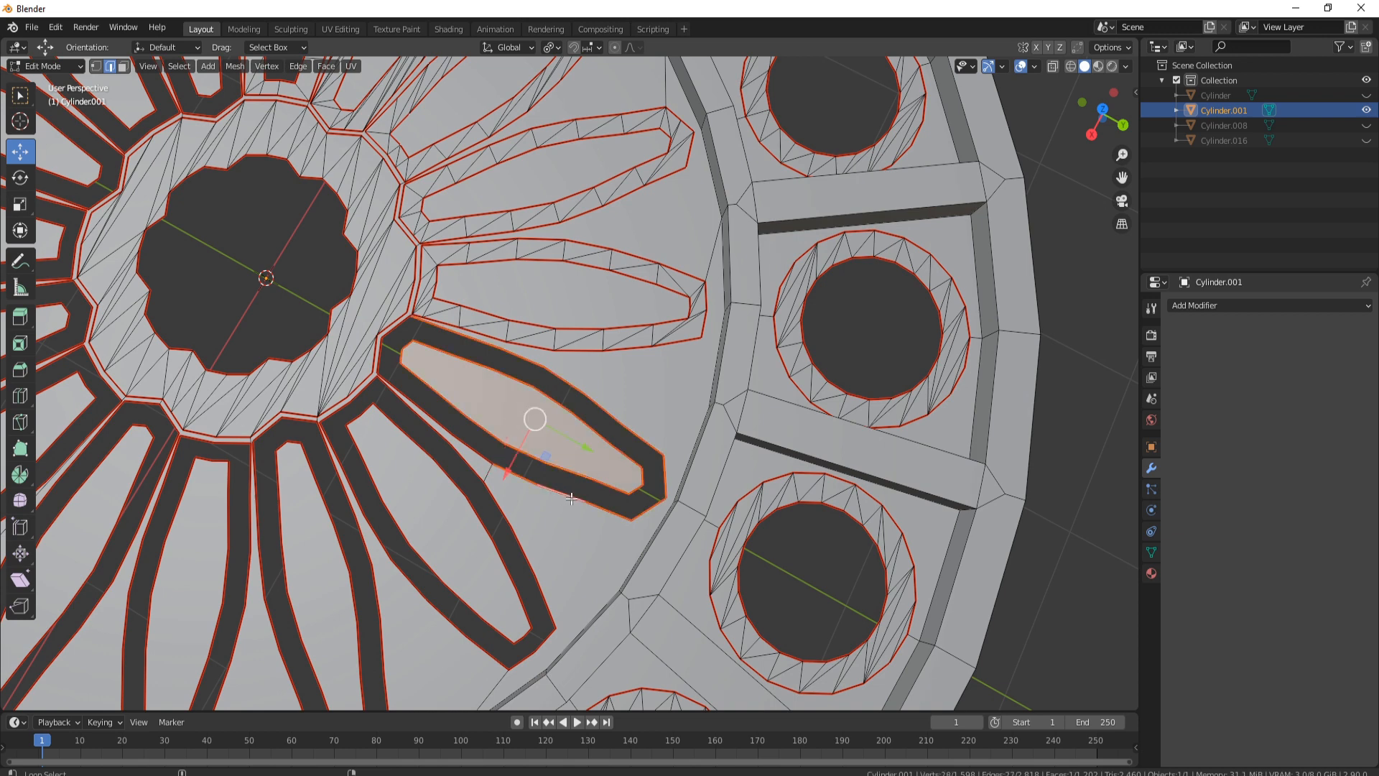
pyautogui.keyDown('alt'); pyautogui.keyDown('shift'); pyautogui.click(381, 361); pyautogui.keyUp('shift'); pyautogui.keyUp('alt')
pyautogui.hotkey('alt', 'f')
# Fill the border gap of the petal directly clockwise of the one on the green Y axis.
pyautogui.keyDown('shift'); pyautogui.moveTo(470, 495); pyautogui.dragTo(555, 399, button='middle'); pyautogui.keyUp('shift')
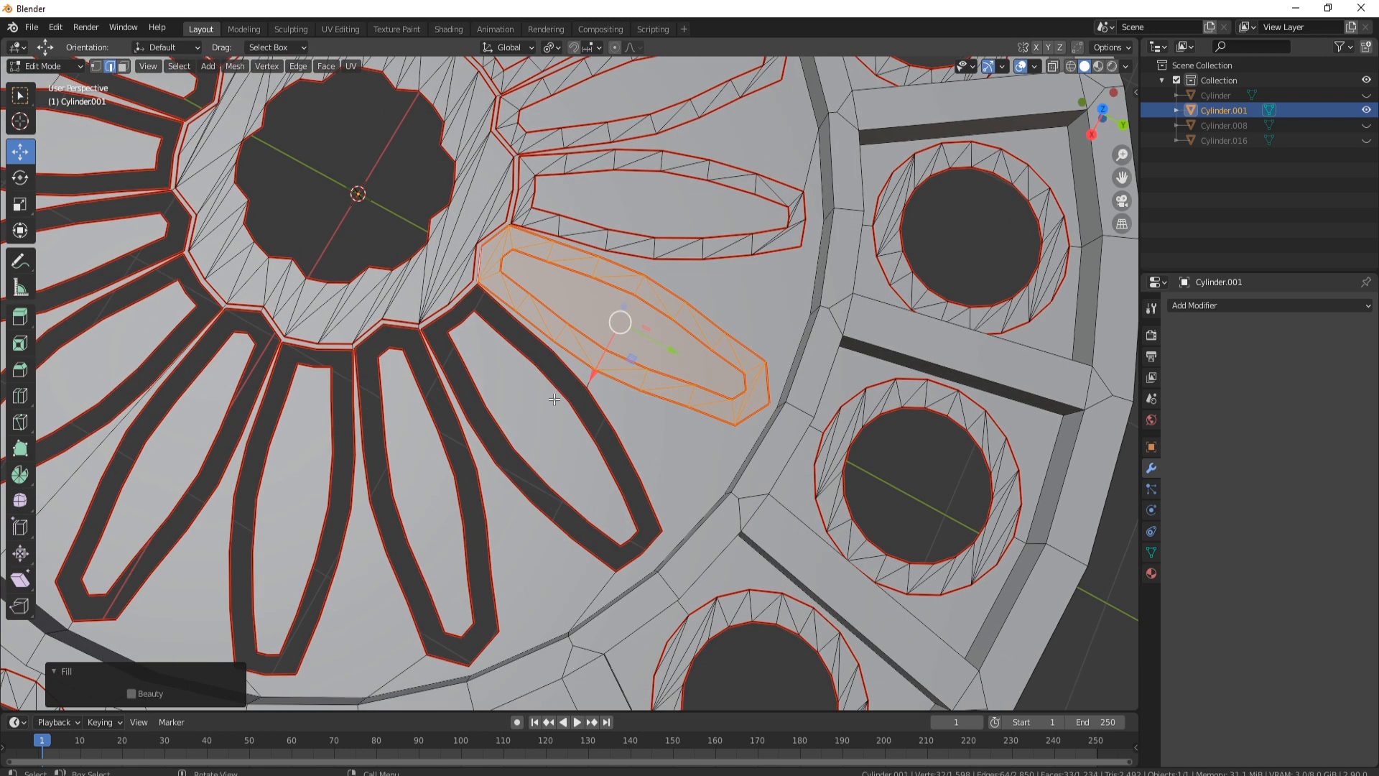
pyautogui.hotkey('alt', 'a')
pyautogui.keyDown('alt'); pyautogui.click(548, 348); pyautogui.keyUp('alt')
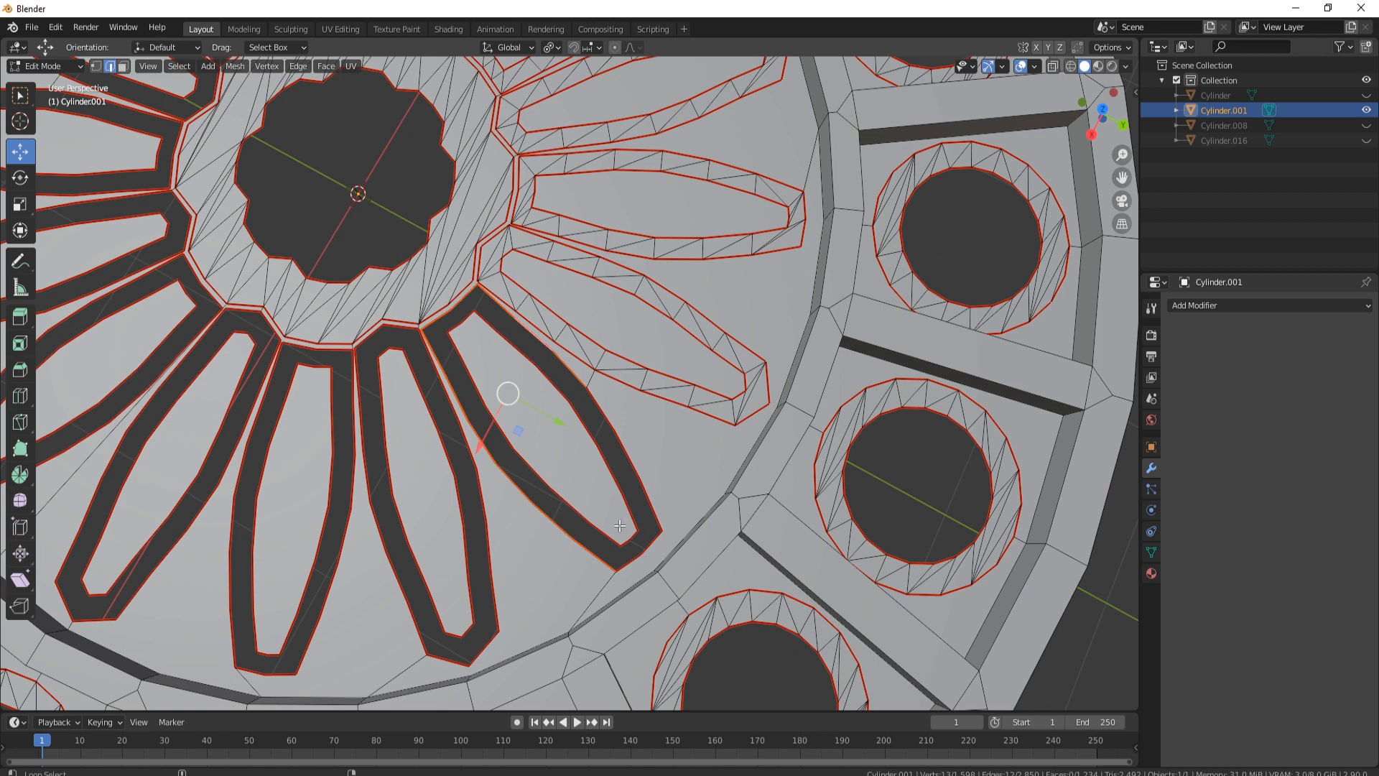
pyautogui.keyDown('alt'); pyautogui.keyDown('shift'); pyautogui.click(631, 512); pyautogui.keyUp('shift'); pyautogui.keyUp('alt')
pyautogui.keyDown('shift'); pyautogui.moveTo(521, 507); pyautogui.dragTo(699, 428, button='middle'); pyautogui.keyUp('shift')
pyautogui.hotkey('alt', 'f')
# Select the inner and outer loops of the second petal clockwise of the green Y axis and fill its border gap.
pyautogui.hotkey('alt', 'a')
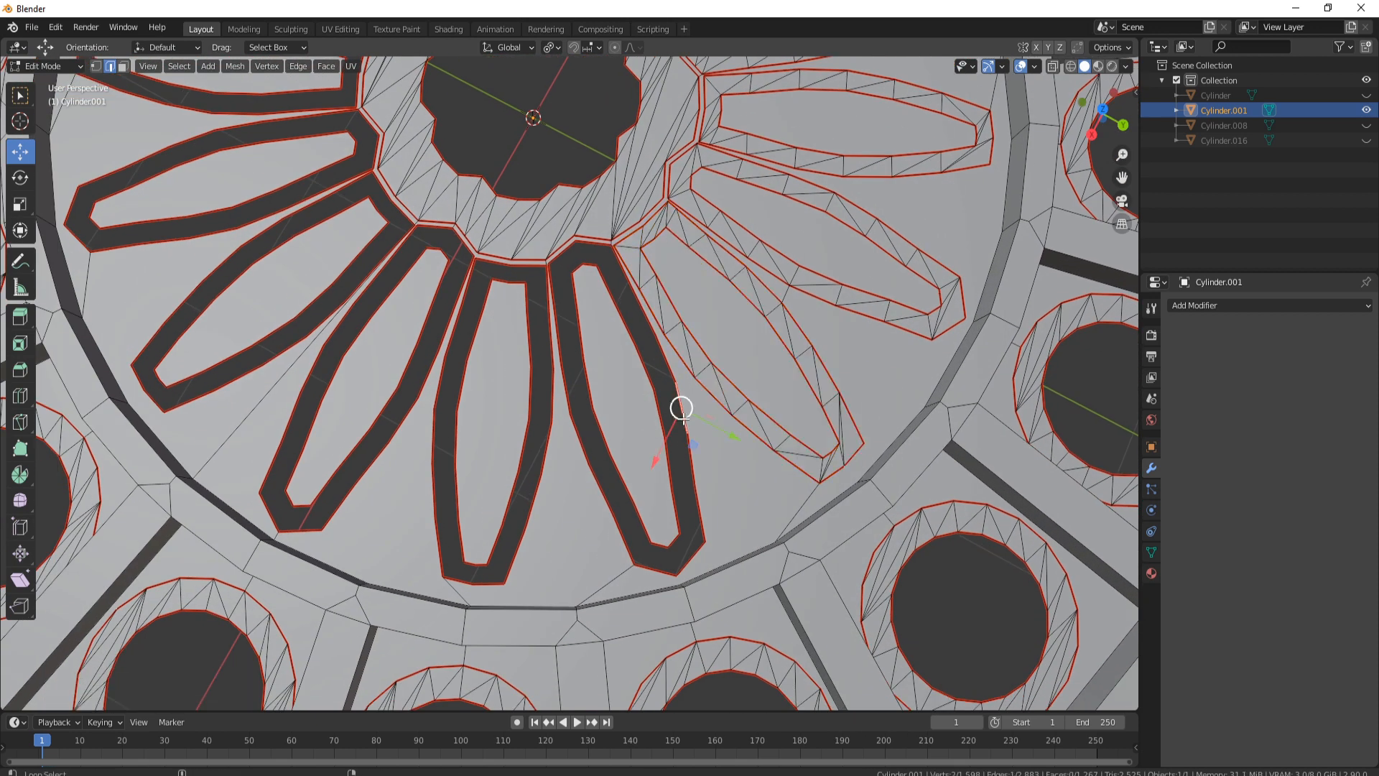
pyautogui.keyDown('alt'); pyautogui.click(695, 517); pyautogui.keyUp('alt')
pyautogui.keyDown('alt'); pyautogui.keyDown('shift'); pyautogui.click(663, 505); pyautogui.keyUp('shift'); pyautogui.keyUp('alt')
pyautogui.keyDown('alt'); pyautogui.keyDown('shift'); pyautogui.click(589, 483); pyautogui.keyUp('shift'); pyautogui.keyUp('alt')
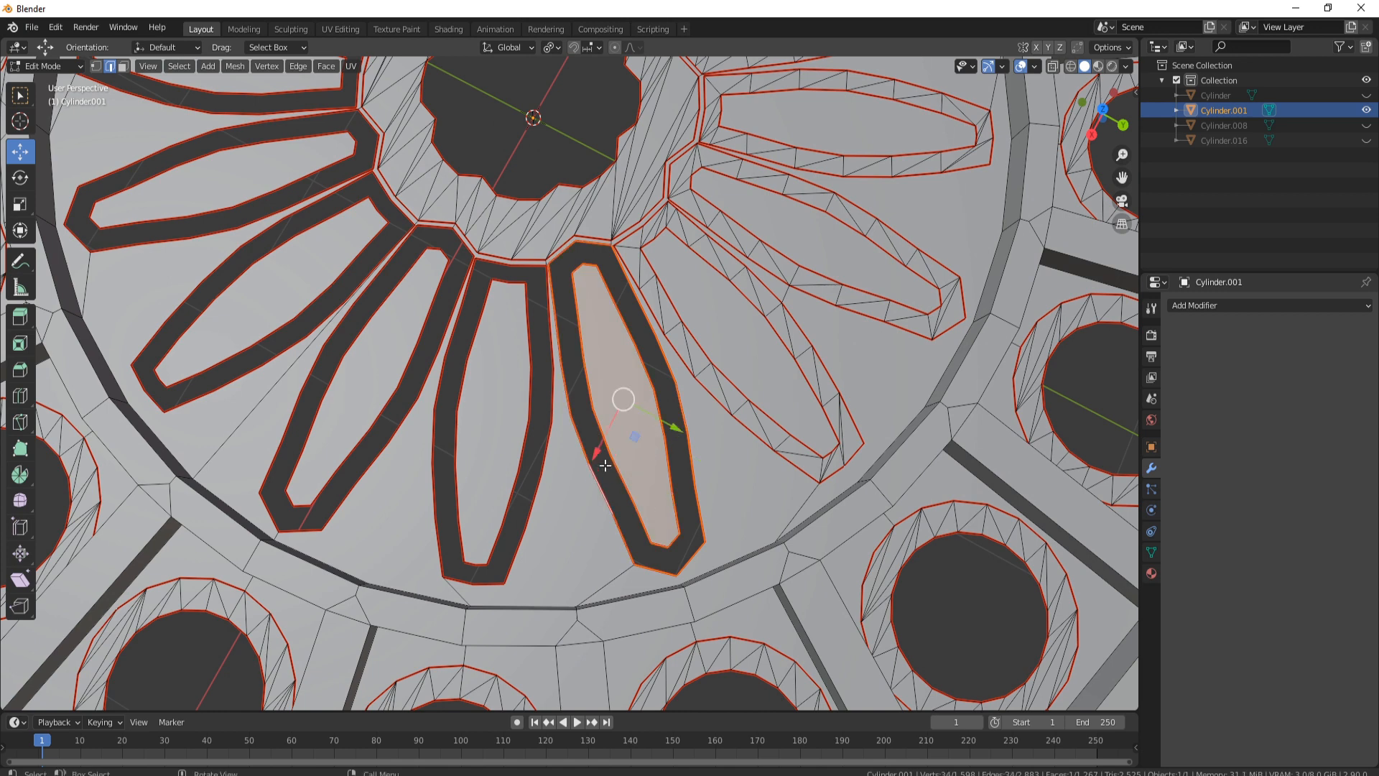
pyautogui.hotkey('alt', 'f')
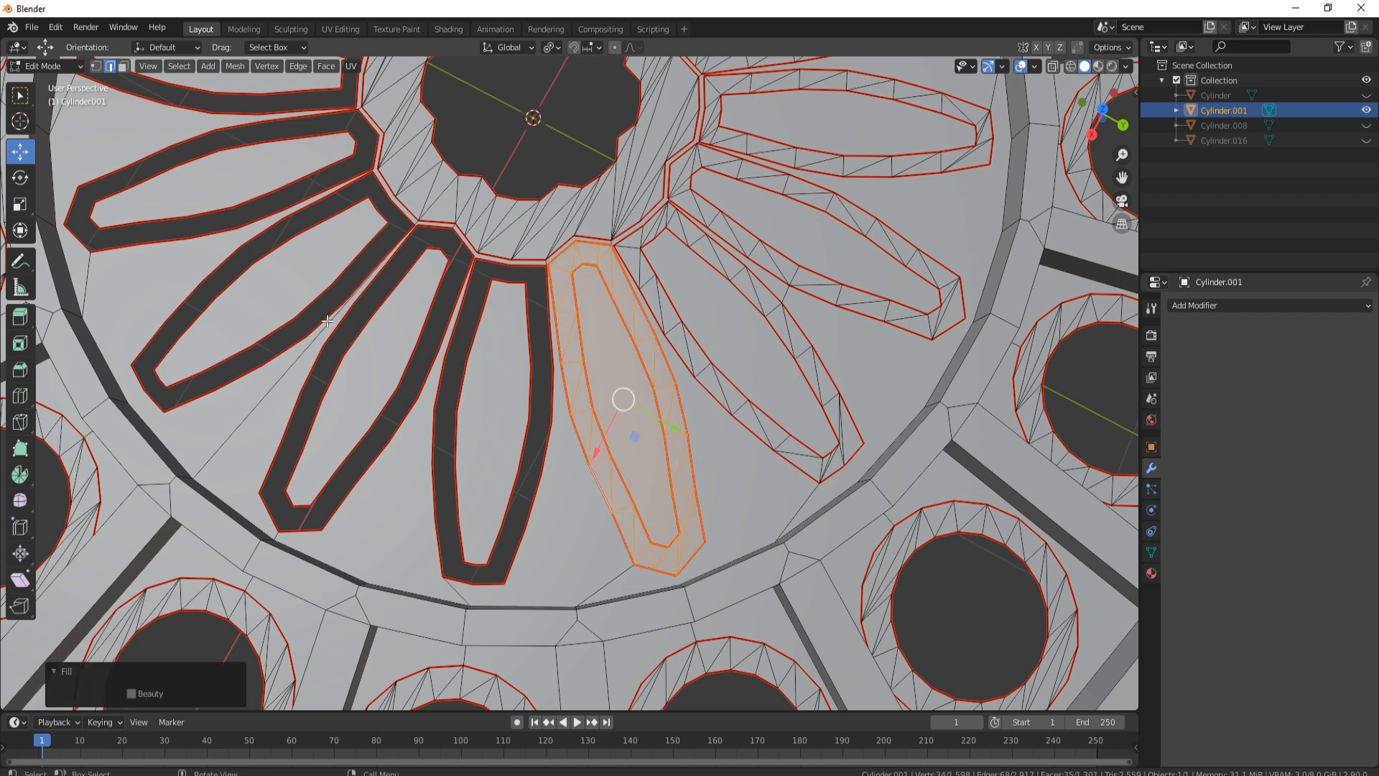
# Fill the border gap of the petal just before the red X axis, using its inner and outer edge loops.
pyautogui.hotkey('alt', 'a')
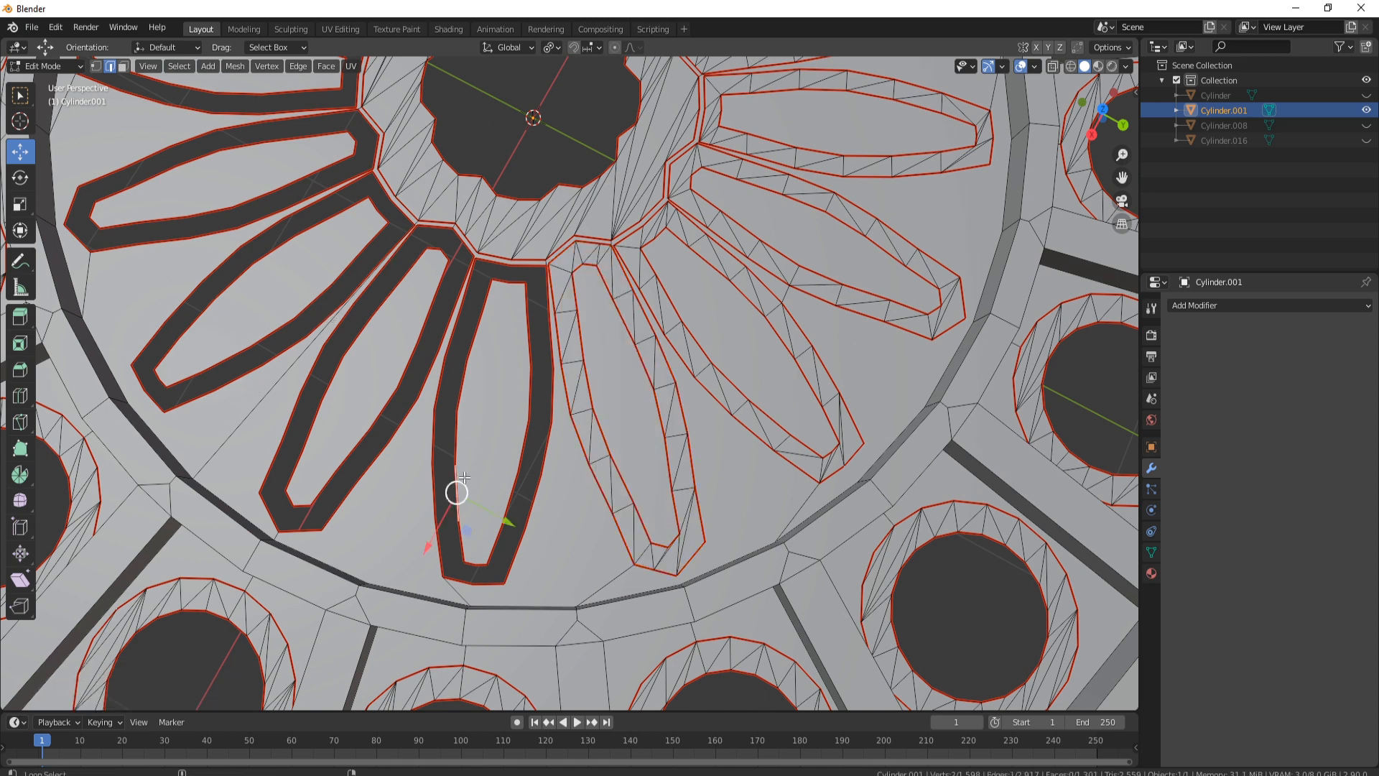
pyautogui.keyDown('alt'); pyautogui.click(457, 494); pyautogui.keyUp('alt')
pyautogui.keyDown('alt'); pyautogui.keyDown('shift'); pyautogui.click(437, 542); pyautogui.keyUp('shift'); pyautogui.keyUp('alt')
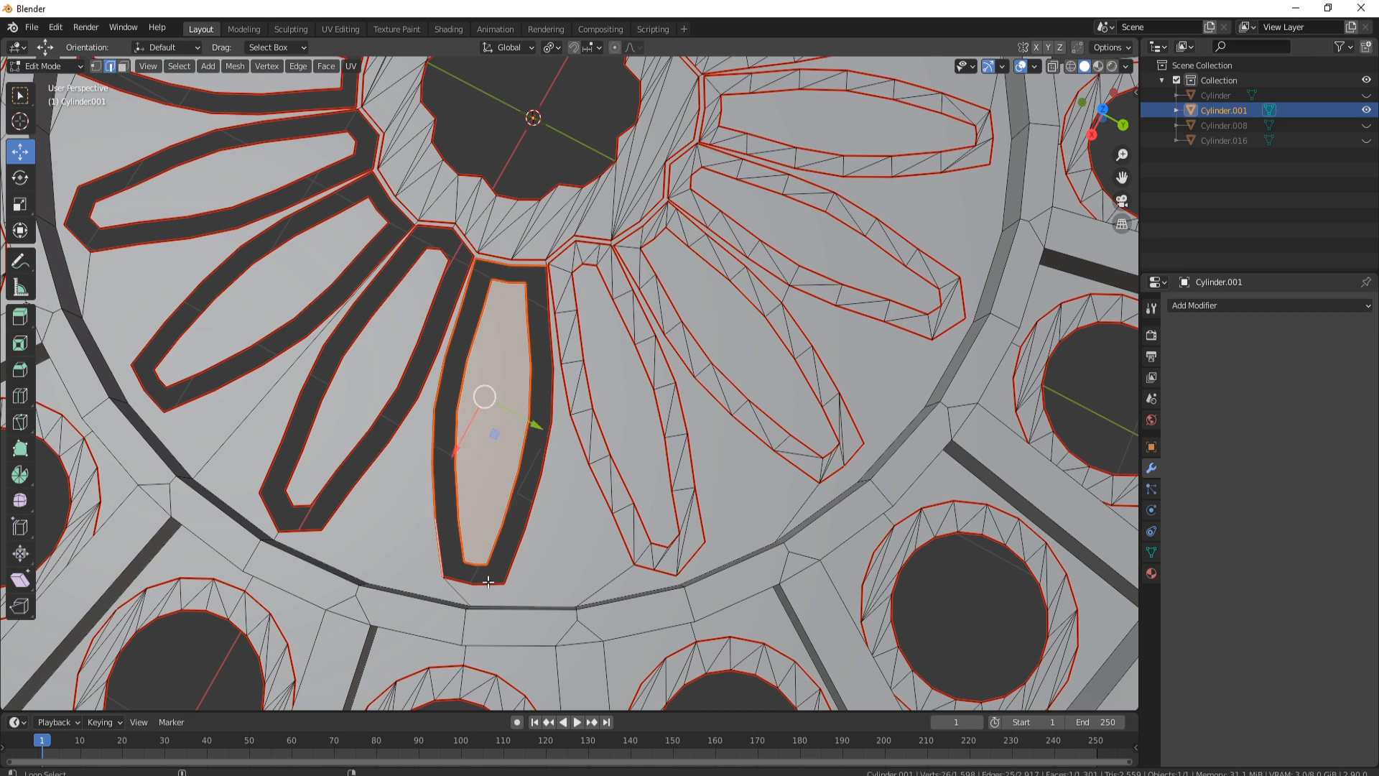
pyautogui.keyDown('alt'); pyautogui.keyDown('shift'); pyautogui.click(530, 483); pyautogui.keyUp('shift'); pyautogui.keyUp('alt')
pyautogui.hotkey('alt', 'f')
# Fill the border gap of the petal crossed by the red X axis between its inner and outer edge loops.
pyautogui.keyDown('shift'); pyautogui.moveTo(376, 425); pyautogui.dragTo(528, 471, button='middle'); pyautogui.keyUp('shift')
pyautogui.keyDown('alt'); pyautogui.click(533, 501); pyautogui.keyUp('alt')
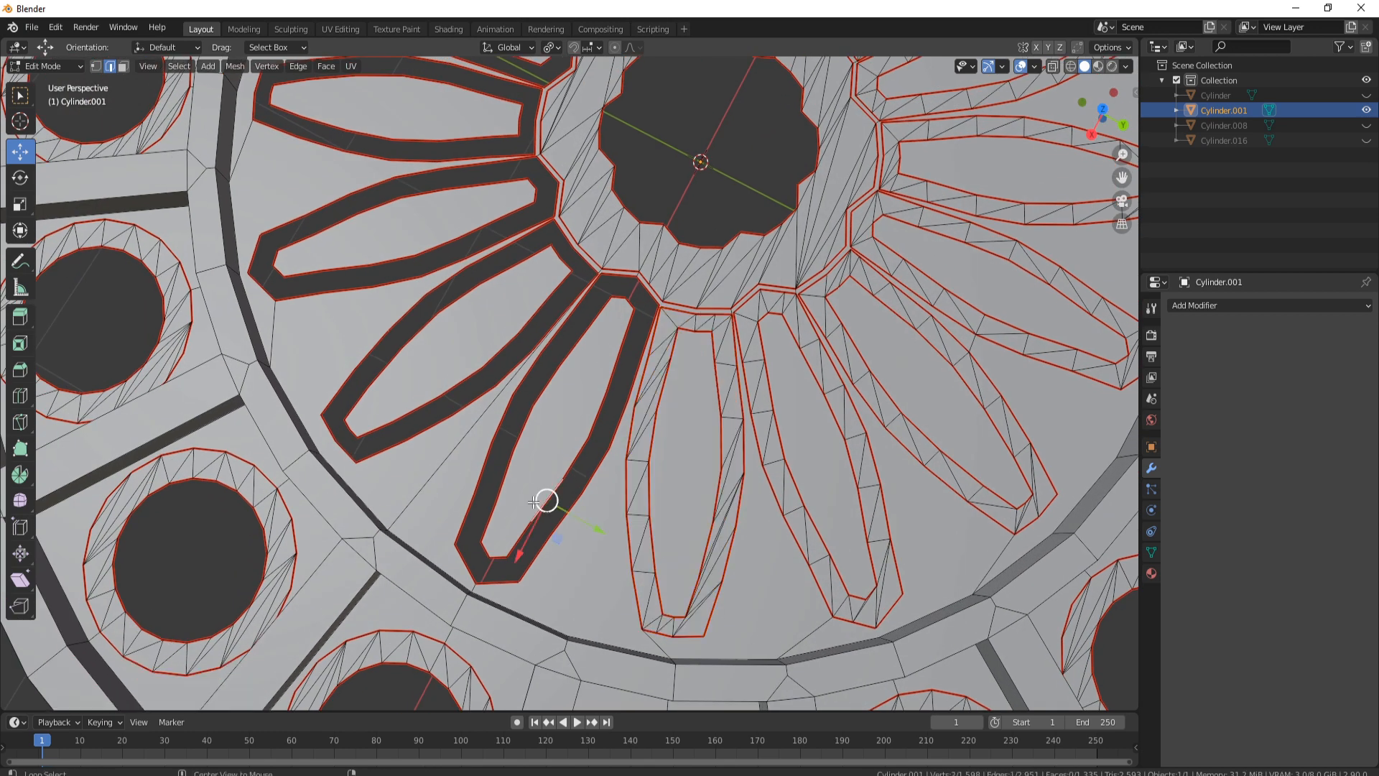
pyautogui.keyDown('alt'); pyautogui.click(533, 501); pyautogui.keyUp('alt')
pyautogui.keyDown('alt'); pyautogui.keyDown('shift'); pyautogui.click(547, 540); pyautogui.keyUp('shift'); pyautogui.keyUp('alt')
pyautogui.keyDown('alt'); pyautogui.keyDown('shift'); pyautogui.click(468, 516); pyautogui.keyUp('shift'); pyautogui.keyUp('alt')
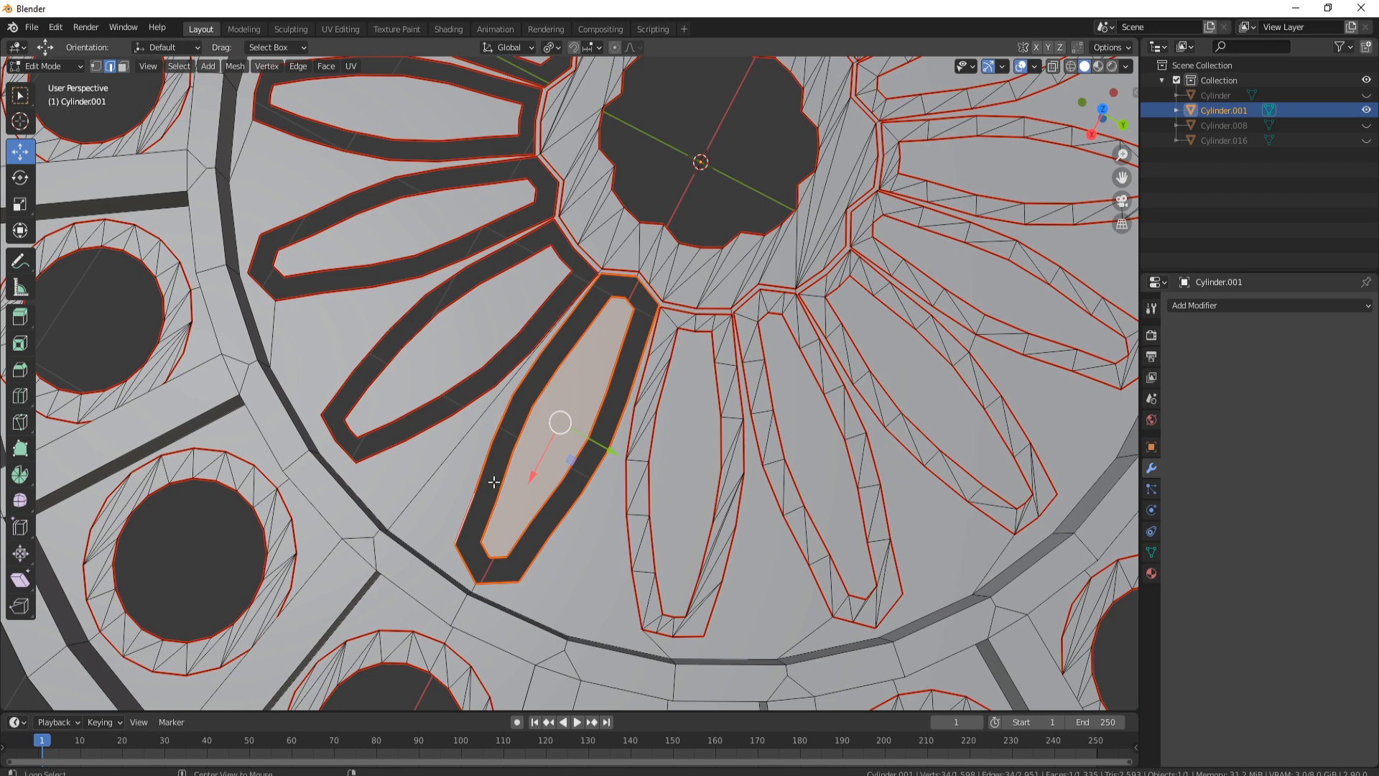
pyautogui.hotkey('alt', 'f')
# Try to fill the border gap of the petal directly clockwise of the red X axis, and undo the fill.
pyautogui.keyDown('shift'); pyautogui.moveTo(493, 481); pyautogui.dragTo(523, 494, button='middle'); pyautogui.keyUp('shift')
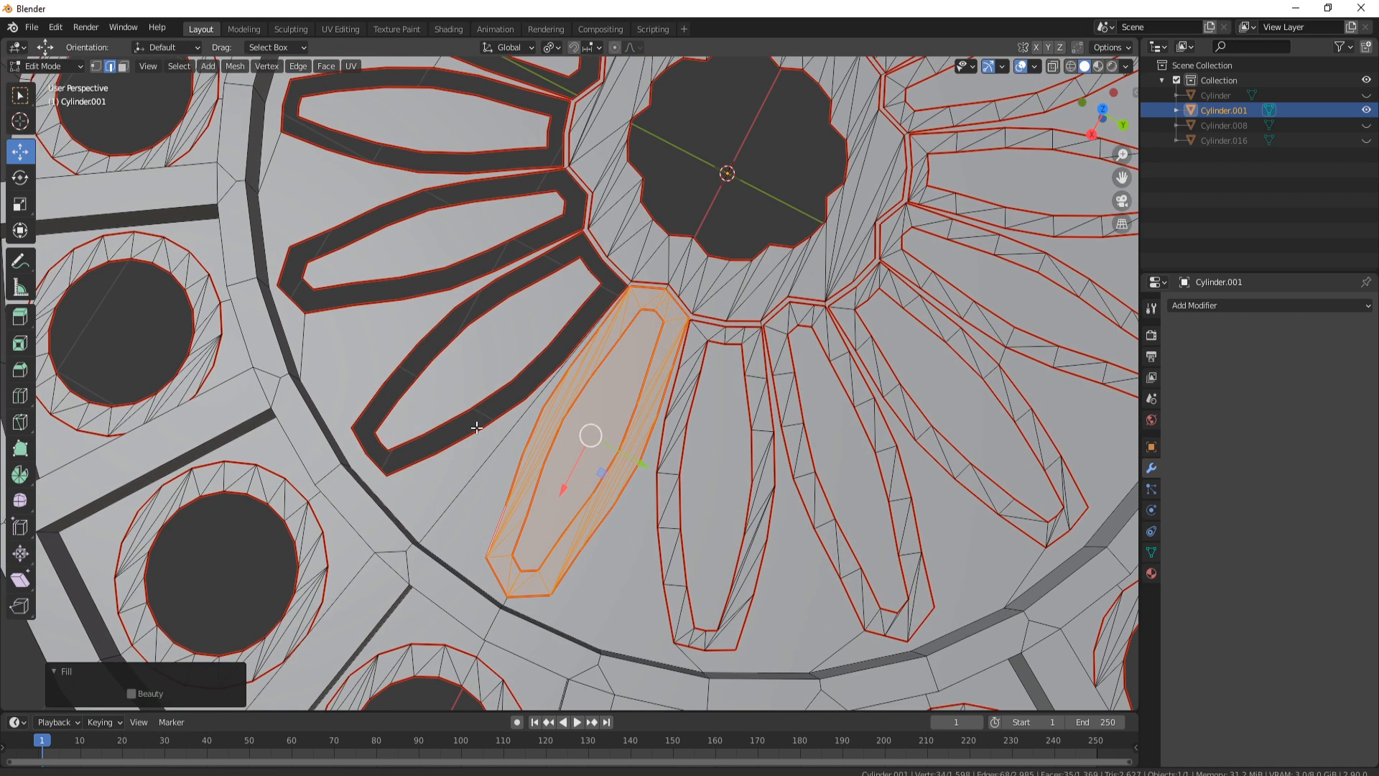
pyautogui.click(460, 441)
pyautogui.keyDown('alt'); pyautogui.click(382, 394); pyautogui.keyUp('alt')
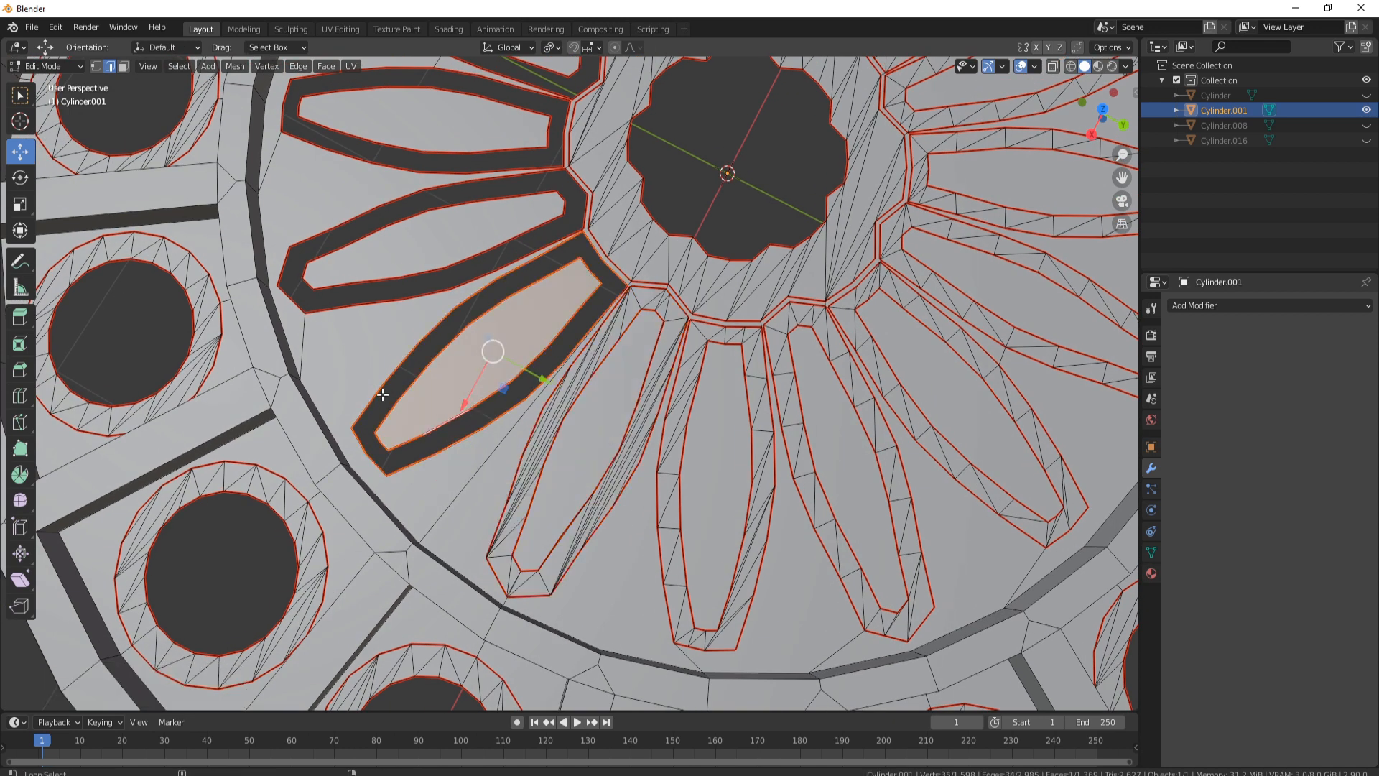
pyautogui.hotkey('alt', 'f')
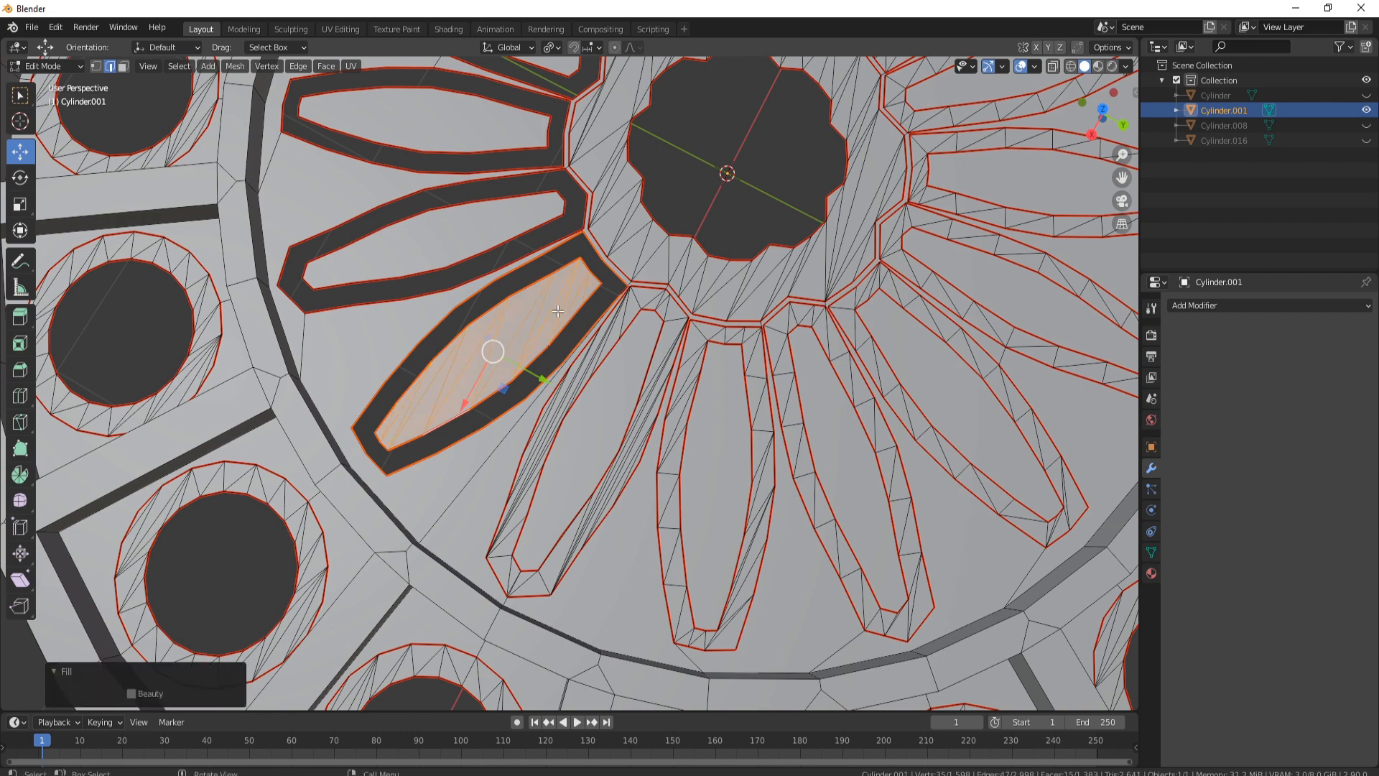
pyautogui.hotkey('ctrl', 'z')
# Bridge this petal's border gap with two faces, one on the side facing the filled petals and one at the base.
pyautogui.keyDown('shift'); pyautogui.moveTo(613, 332); pyautogui.dragTo(711, 387, button='middle'); pyautogui.keyUp('shift')
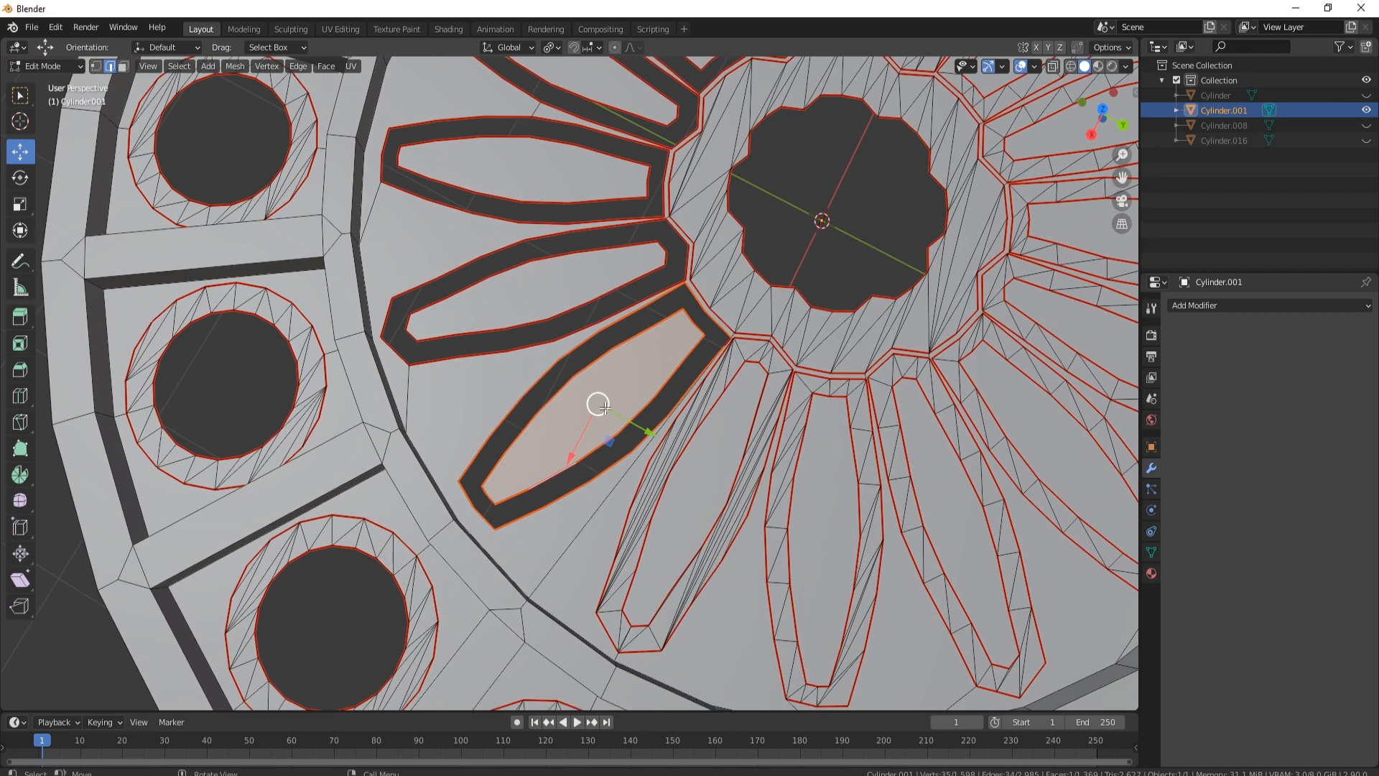
pyautogui.scroll(4, 609, 409)
pyautogui.click(554, 541)
pyautogui.press('f')
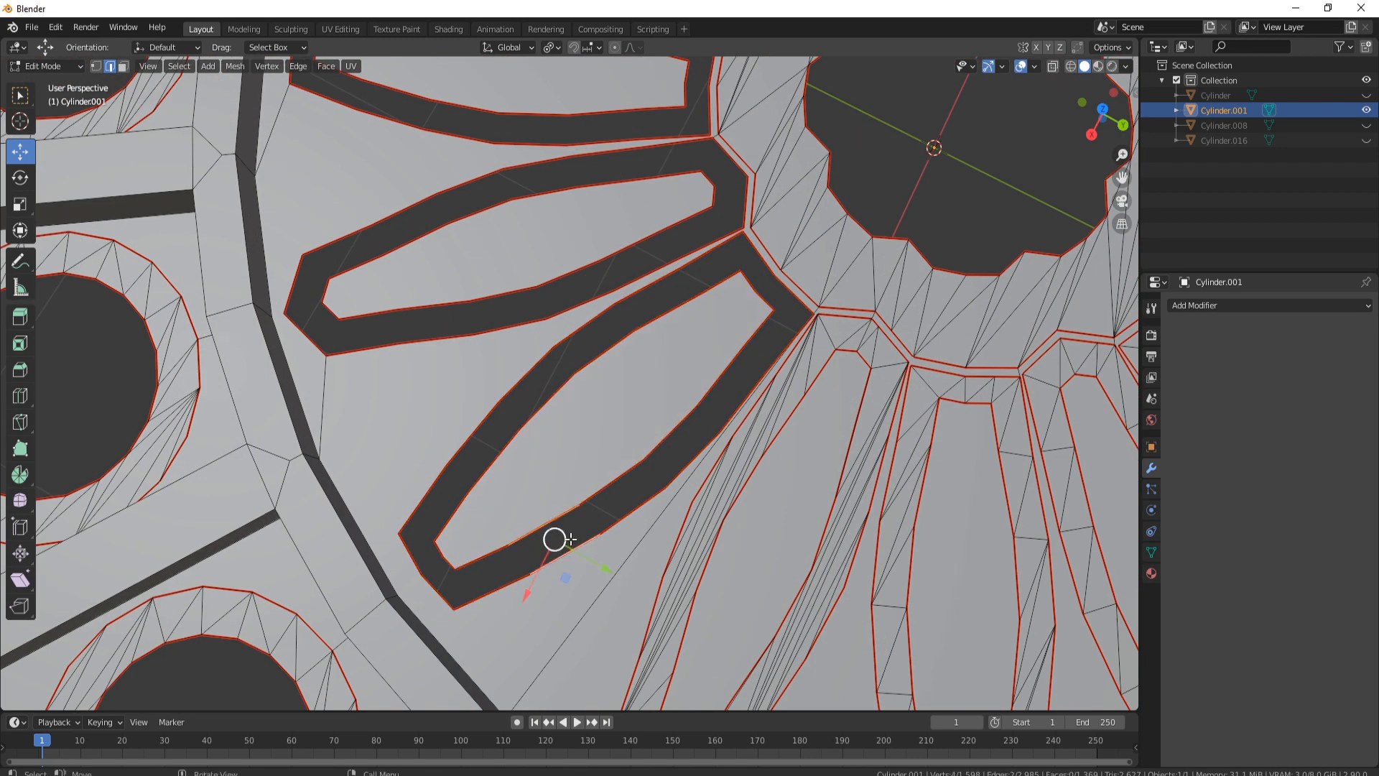
pyautogui.click(765, 299)
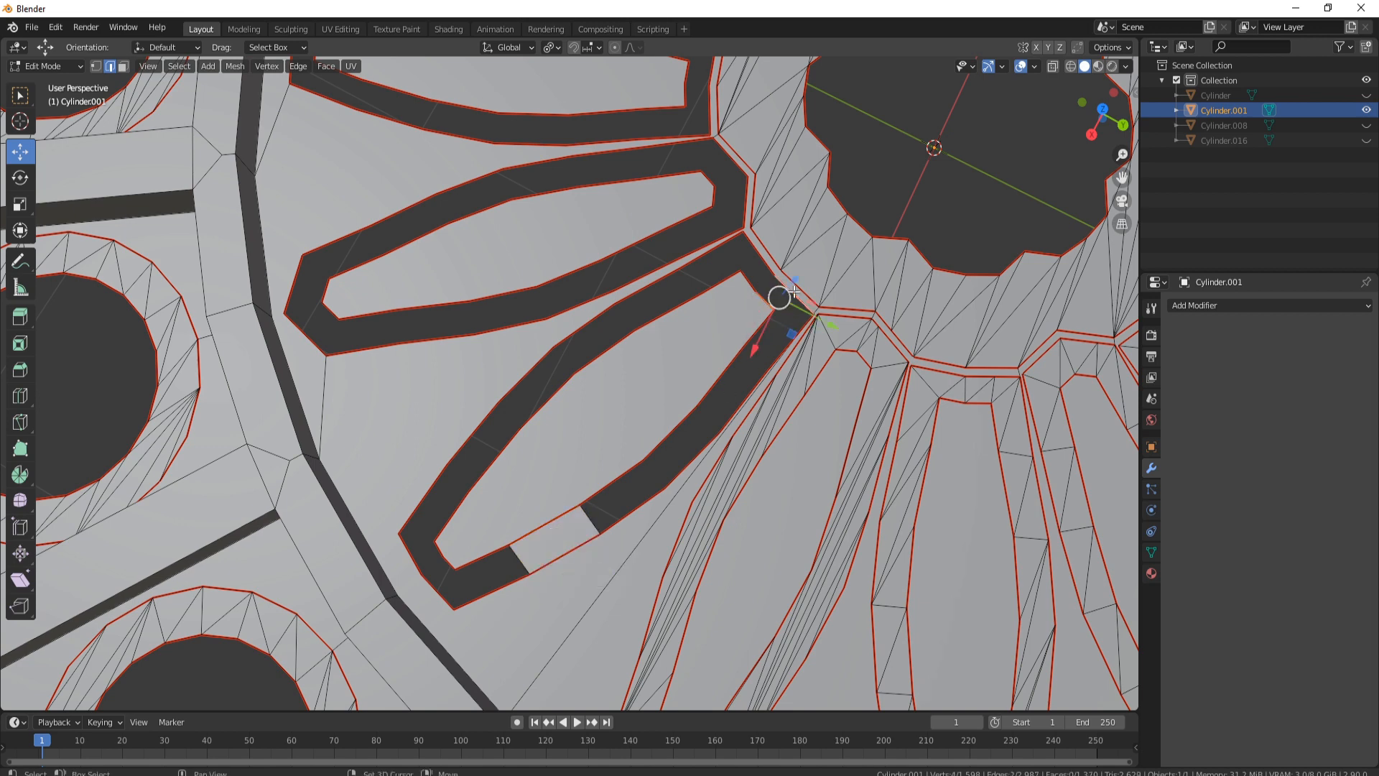
pyautogui.press('f')
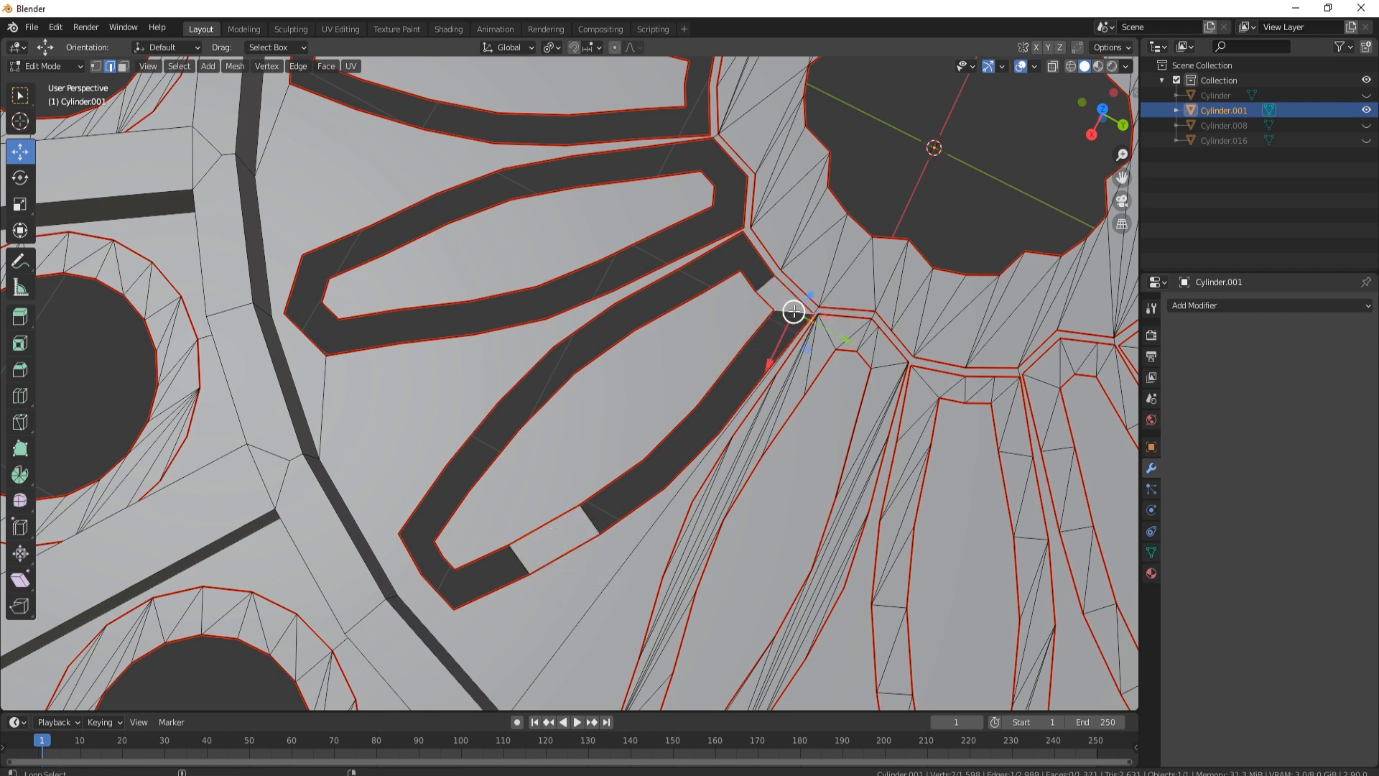
# Try to fill the side gap between the two bridging faces from its surrounding inner, outer and end edges.
pyautogui.click(790, 309)
pyautogui.keyDown('alt'); pyautogui.click(755, 378); pyautogui.keyUp('alt')
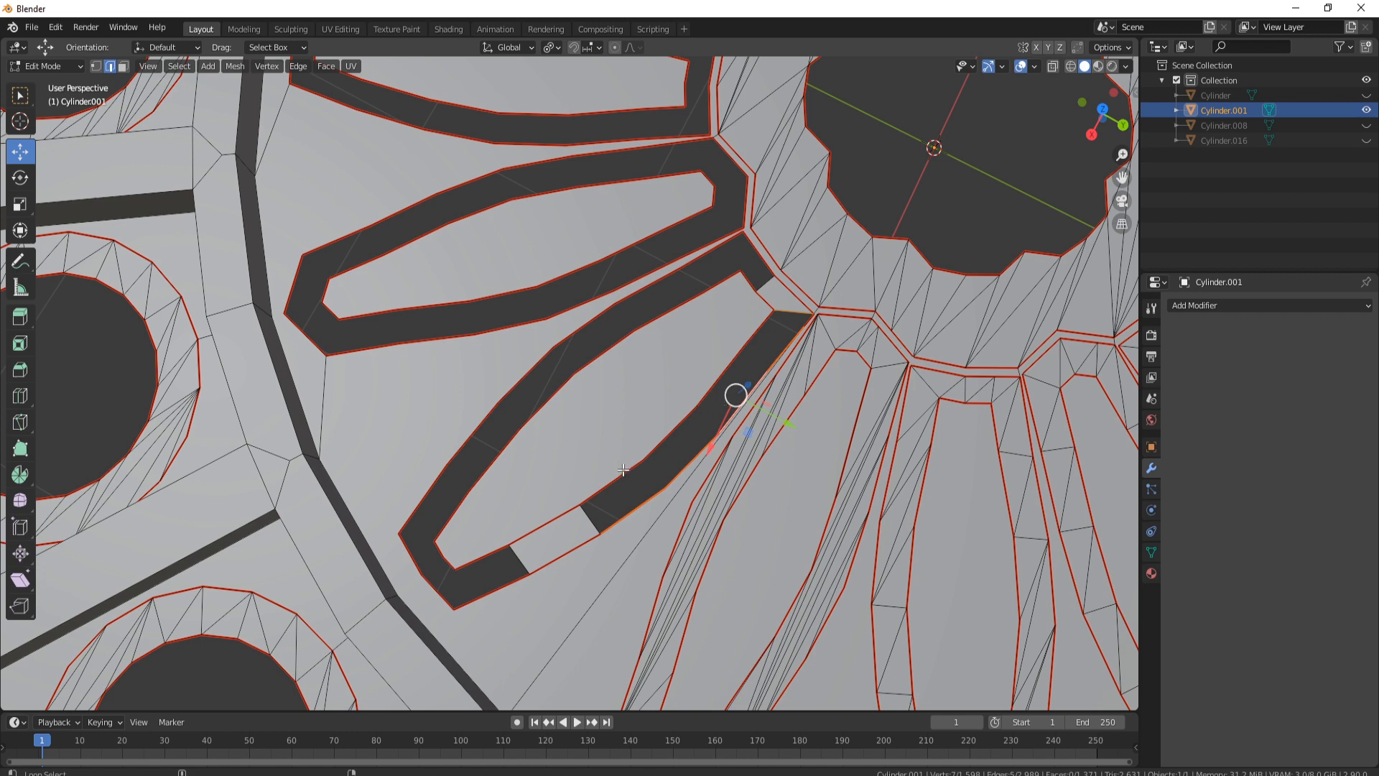
pyautogui.keyDown('alt'); pyautogui.keyDown('shift'); pyautogui.click(580, 517); pyautogui.keyUp('shift'); pyautogui.keyUp('alt')
pyautogui.keyDown('alt'); pyautogui.keyDown('shift'); pyautogui.click(587, 520); pyautogui.keyUp('shift'); pyautogui.keyUp('alt')
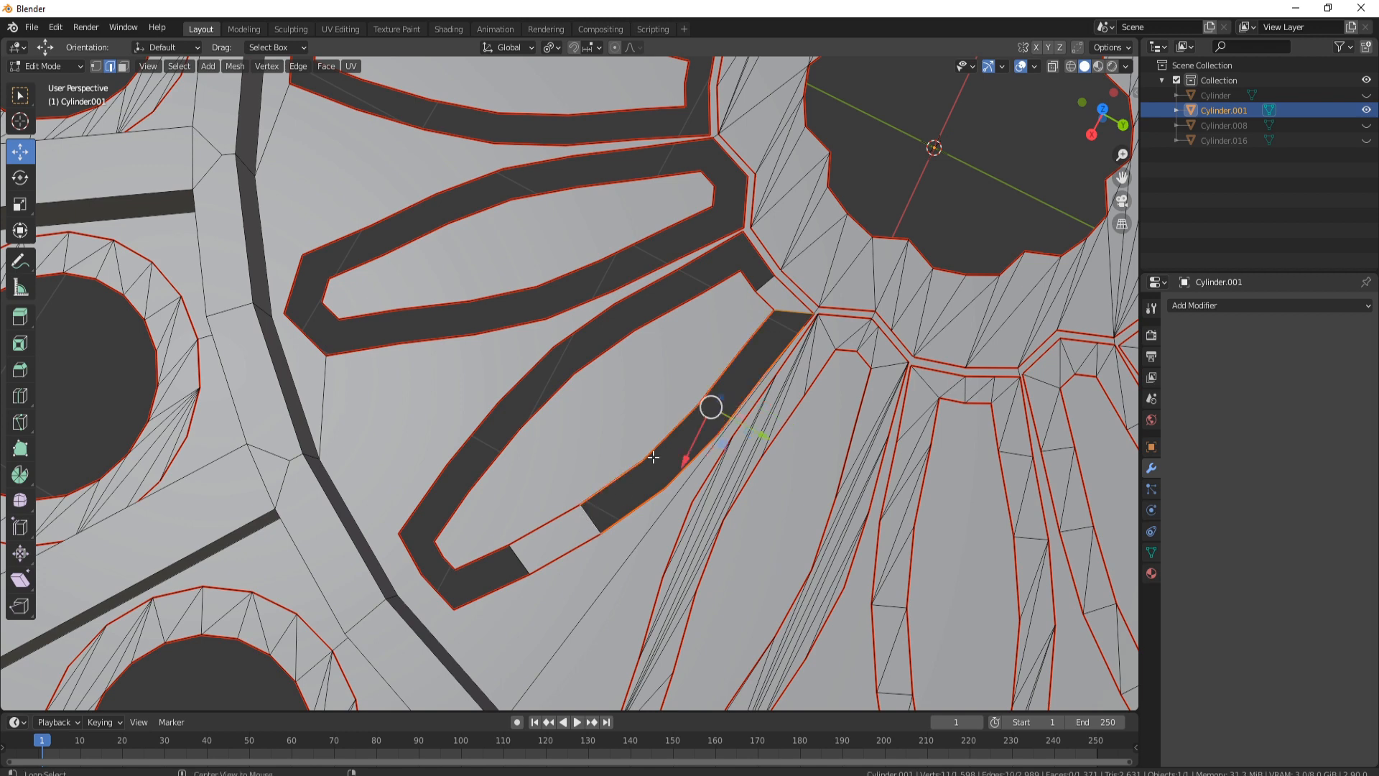
pyautogui.press('f')
pyautogui.scroll(4, 841, 359)
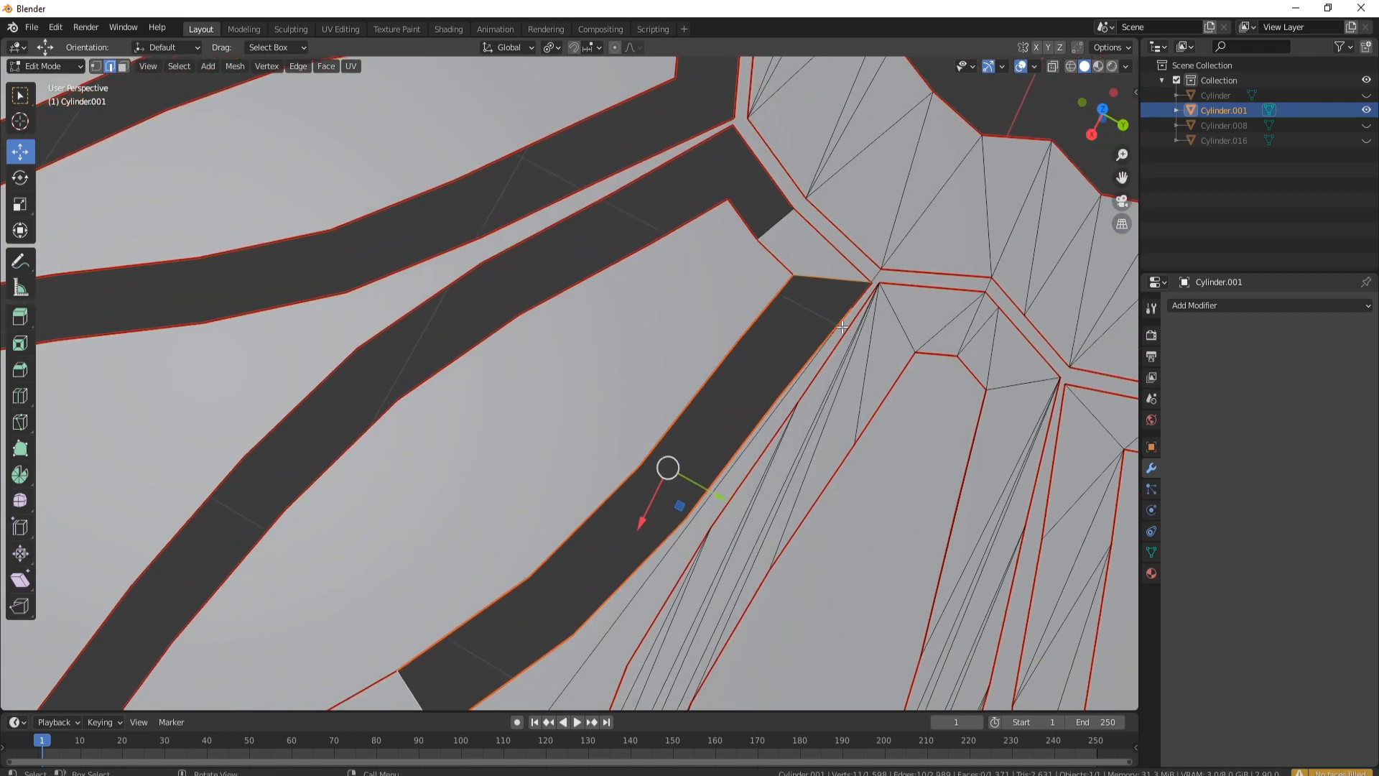
pyautogui.keyDown('alt'); pyautogui.keyDown('shift'); pyautogui.click(862, 295); pyautogui.keyUp('shift'); pyautogui.keyUp('alt')
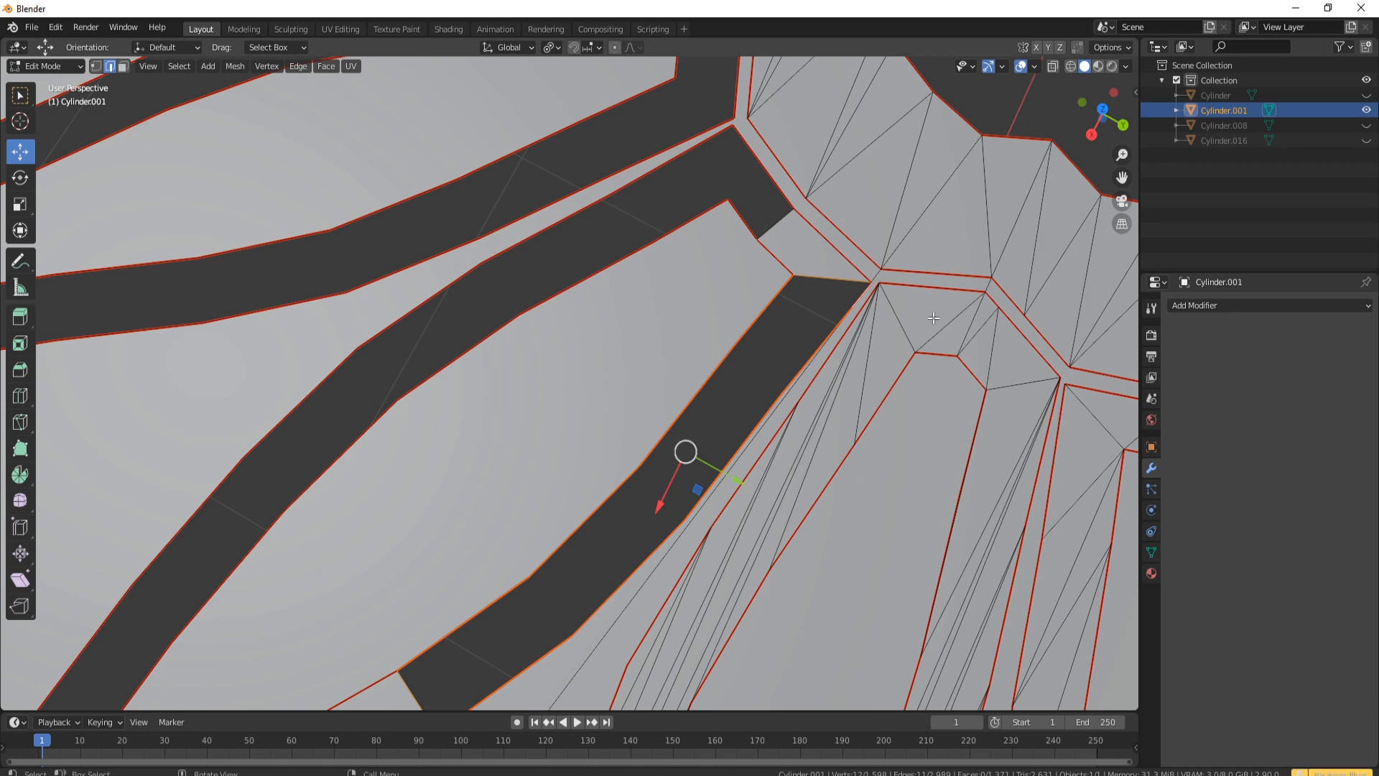
pyautogui.moveTo(791, 382); pyautogui.dragTo(716, 364, button='middle')
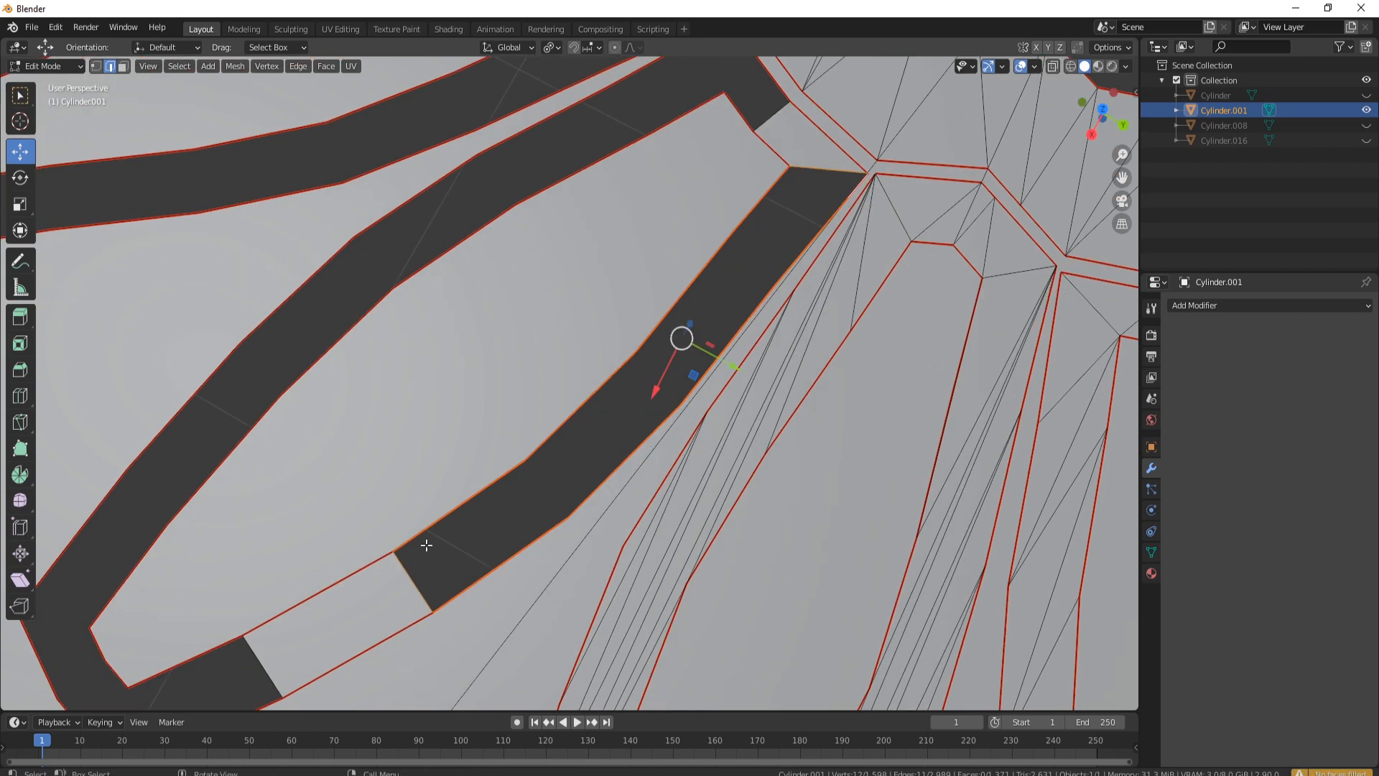
# Create a triangular face at the petal's base corner from the base face's end edge and short outer edge, and select the neighbouring border edge.
pyautogui.click(827, 172)
pyautogui.keyDown('shift'); pyautogui.click(847, 191); pyautogui.keyUp('shift')
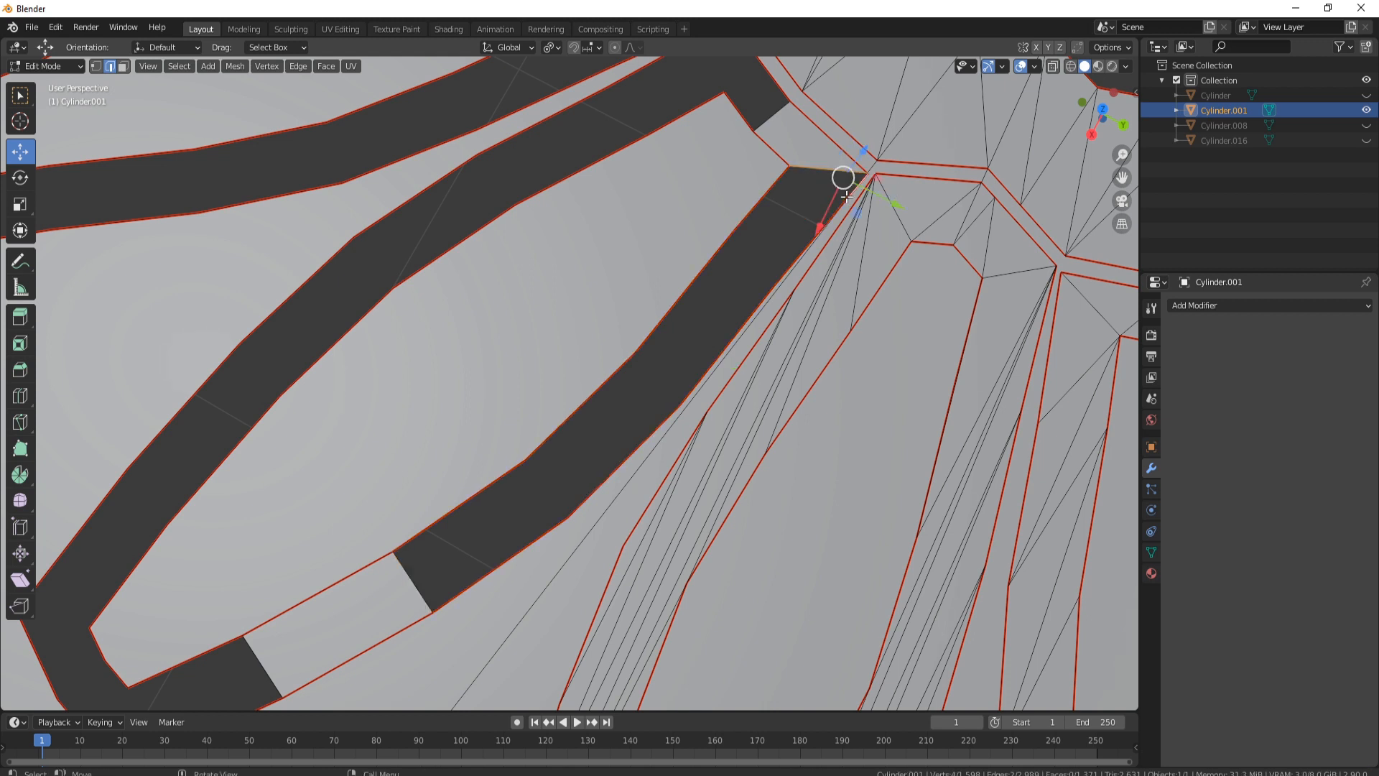
pyautogui.press('f')
pyautogui.click(826, 214)
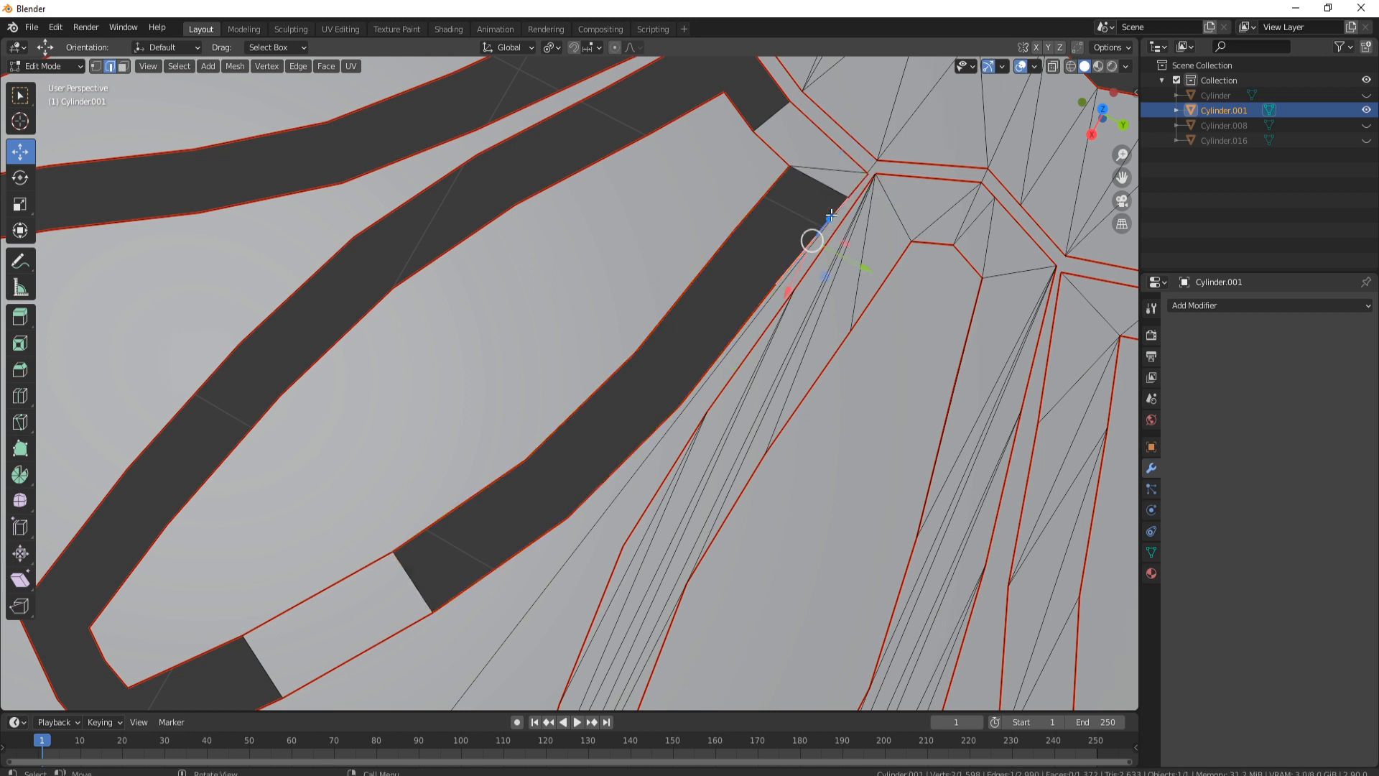
# Bridge the opposing border edges beside the petal's base corner with a face, and fill the side gap up to the existing bridging face.
pyautogui.keyDown('shift'); pyautogui.click(767, 204); pyautogui.keyUp('shift')
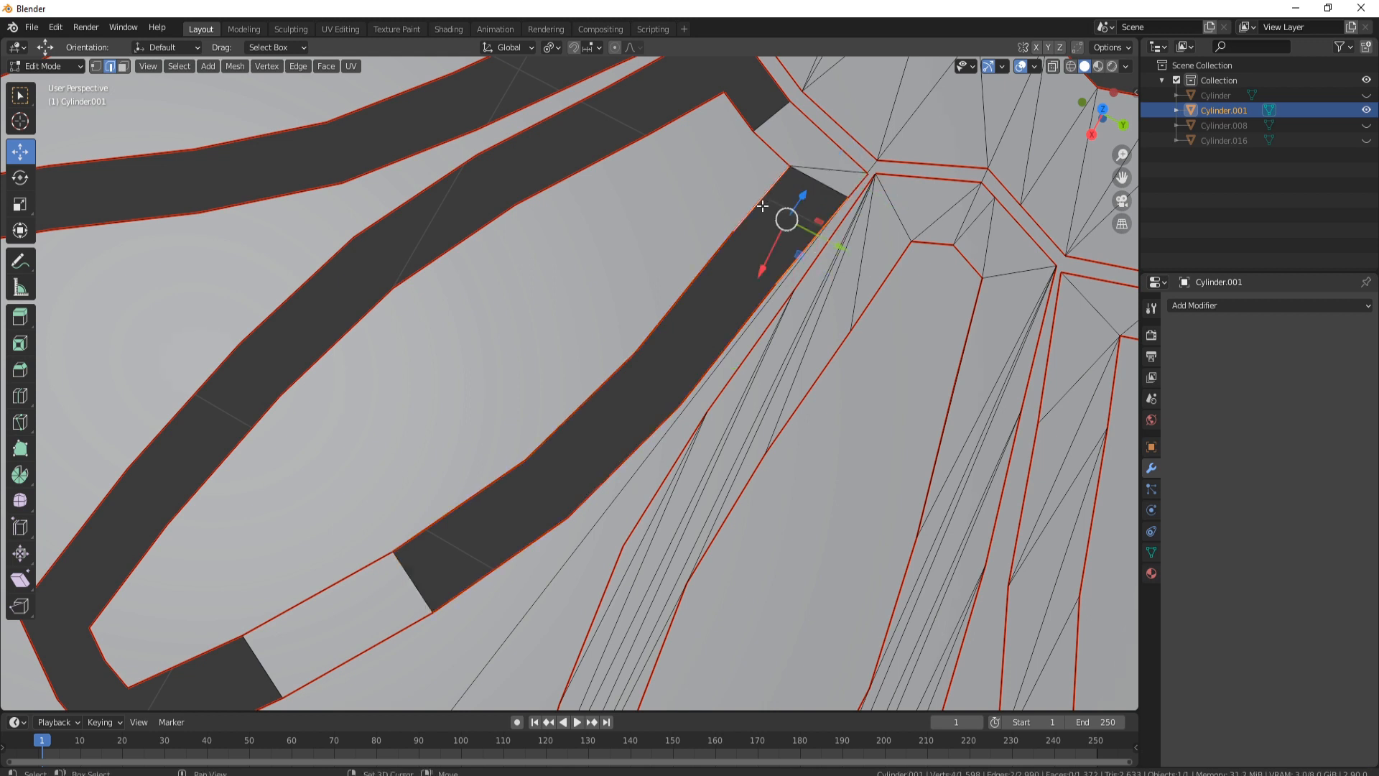
pyautogui.keyDown('alt'); pyautogui.click(759, 257); pyautogui.keyUp('alt')
pyautogui.keyDown('alt'); pyautogui.keyDown('shift'); pyautogui.click(702, 274); pyautogui.keyUp('shift'); pyautogui.keyUp('alt')
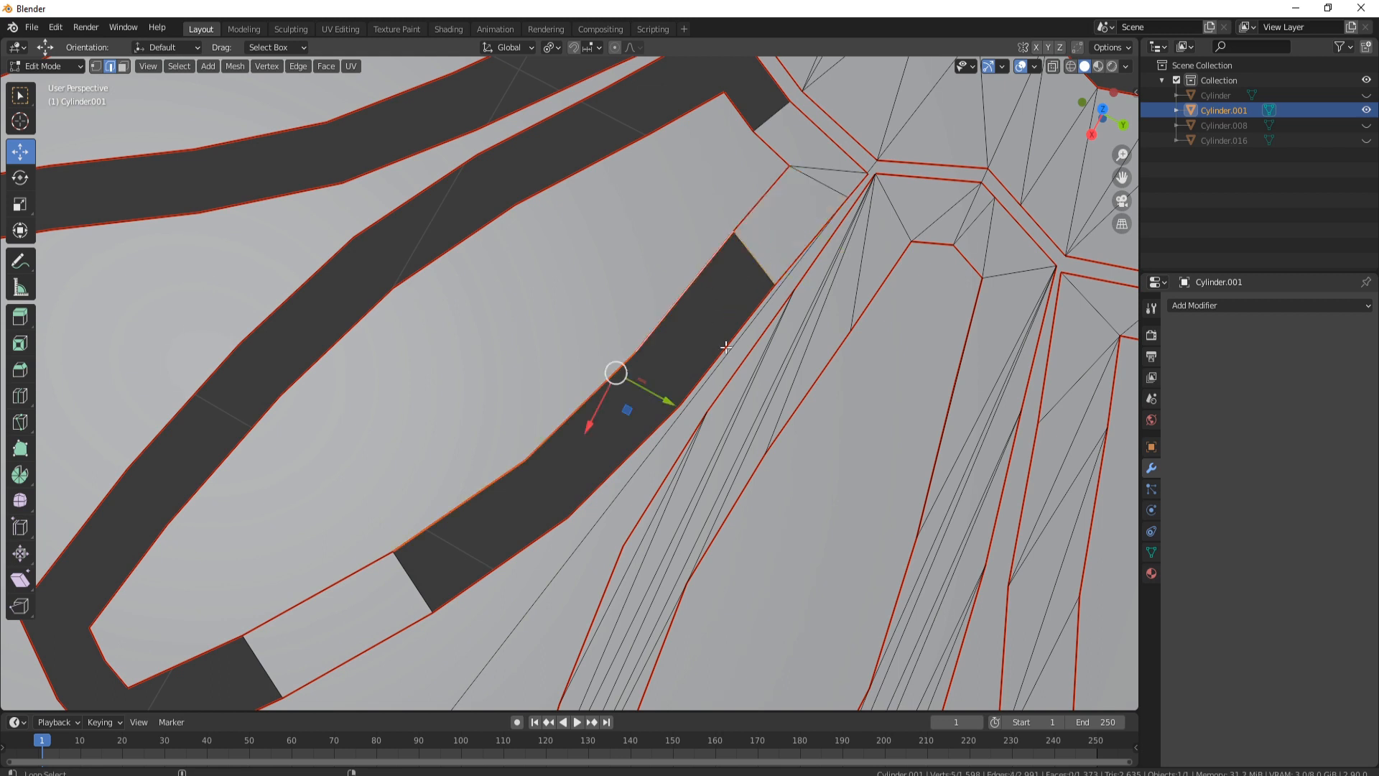
pyautogui.keyDown('alt'); pyautogui.keyDown('shift'); pyautogui.click(722, 350); pyautogui.keyUp('shift'); pyautogui.keyUp('alt')
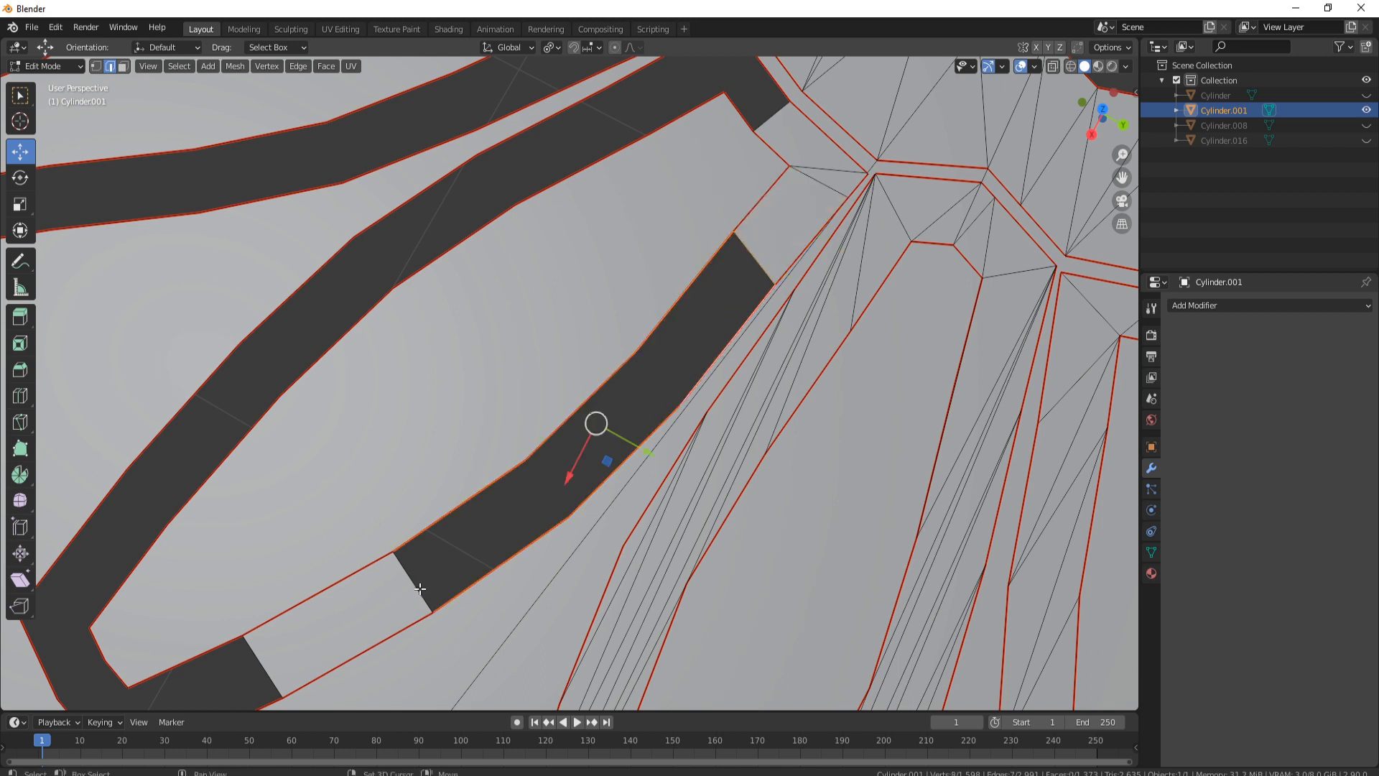
pyautogui.hotkey('alt', 'f')
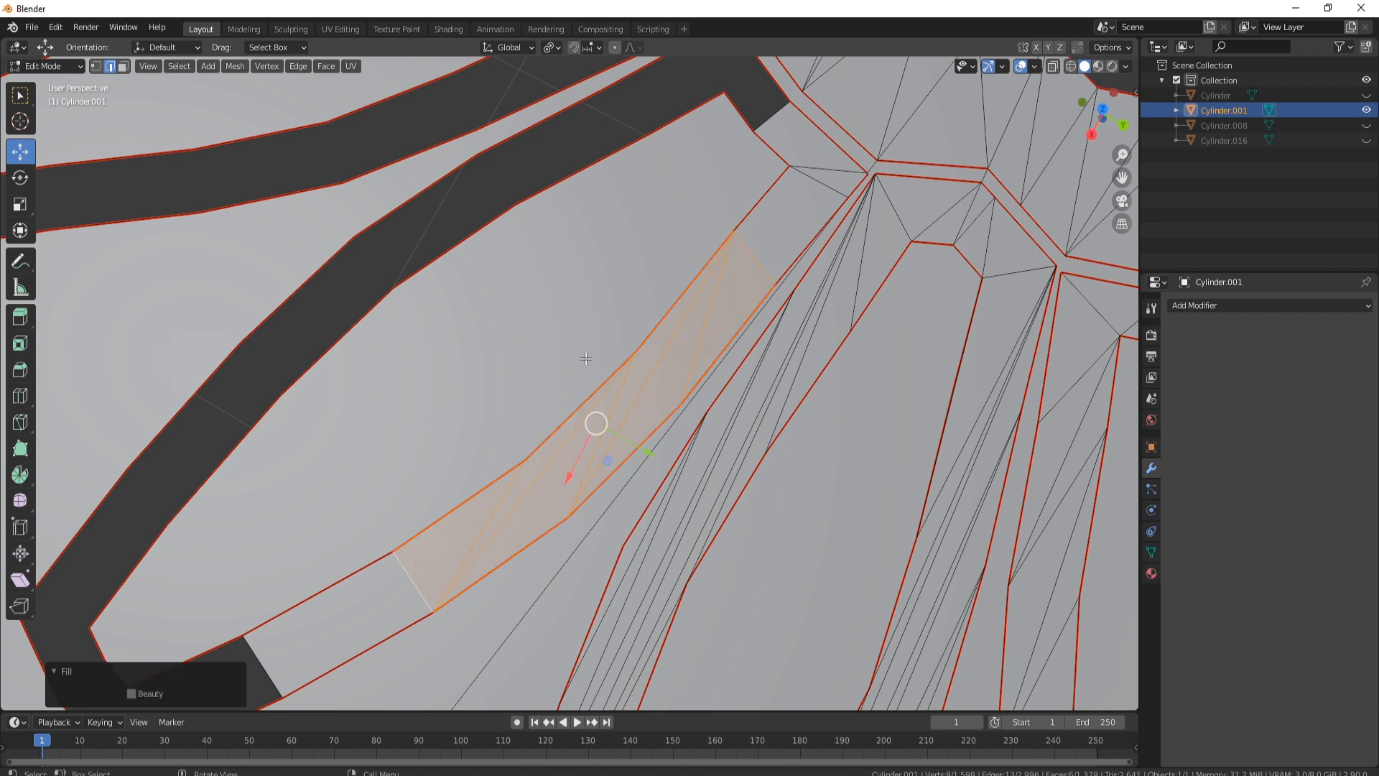
# Fill the petal's remaining border gap along its other long side and around its outer tip, using the inner and outer border edges.
pyautogui.scroll(-4, 420, 506)
pyautogui.keyDown('shift'); pyautogui.moveTo(420, 505); pyautogui.dragTo(552, 467, button='middle'); pyautogui.keyUp('shift')
pyautogui.keyDown('alt'); pyautogui.click(517, 477); pyautogui.keyUp('alt')
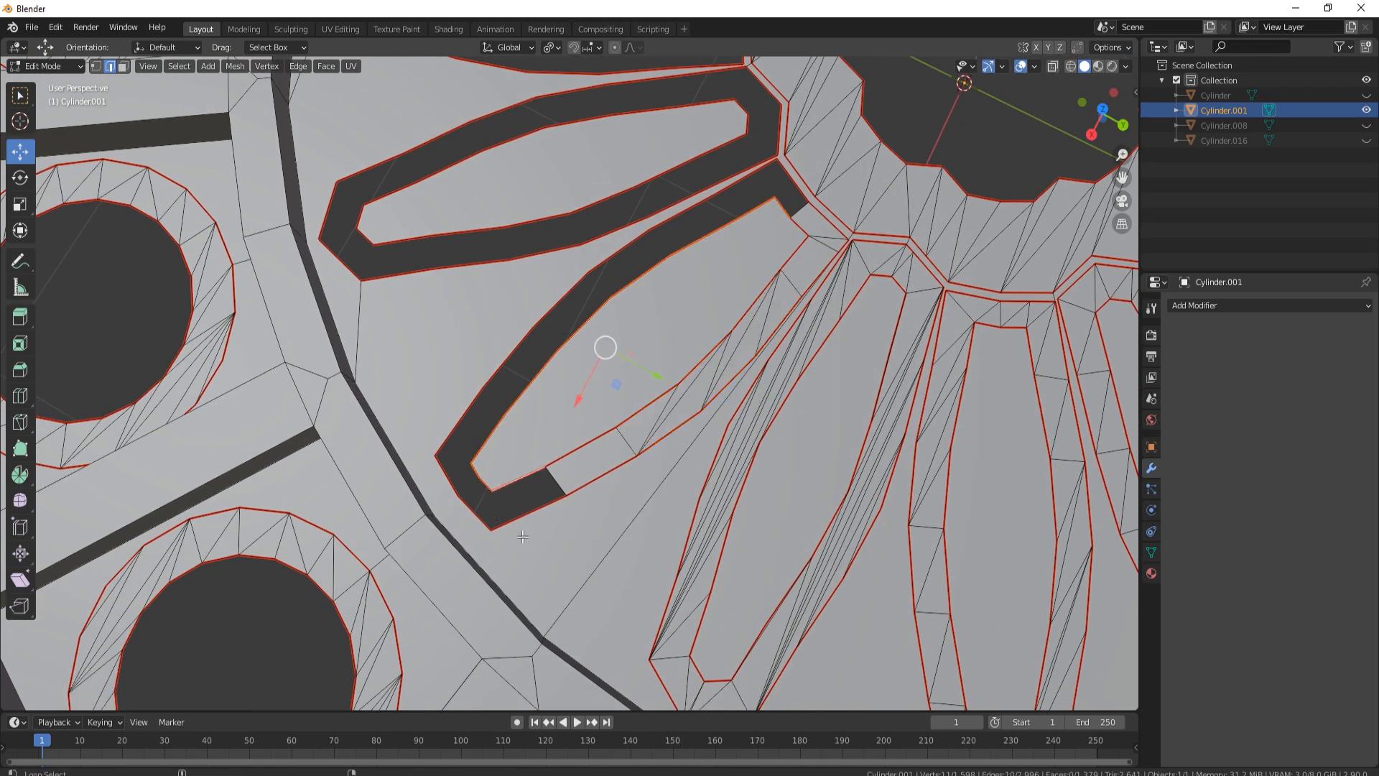
pyautogui.keyDown('alt'); pyautogui.keyDown('shift'); pyautogui.click(560, 498); pyautogui.keyUp('shift'); pyautogui.keyUp('alt')
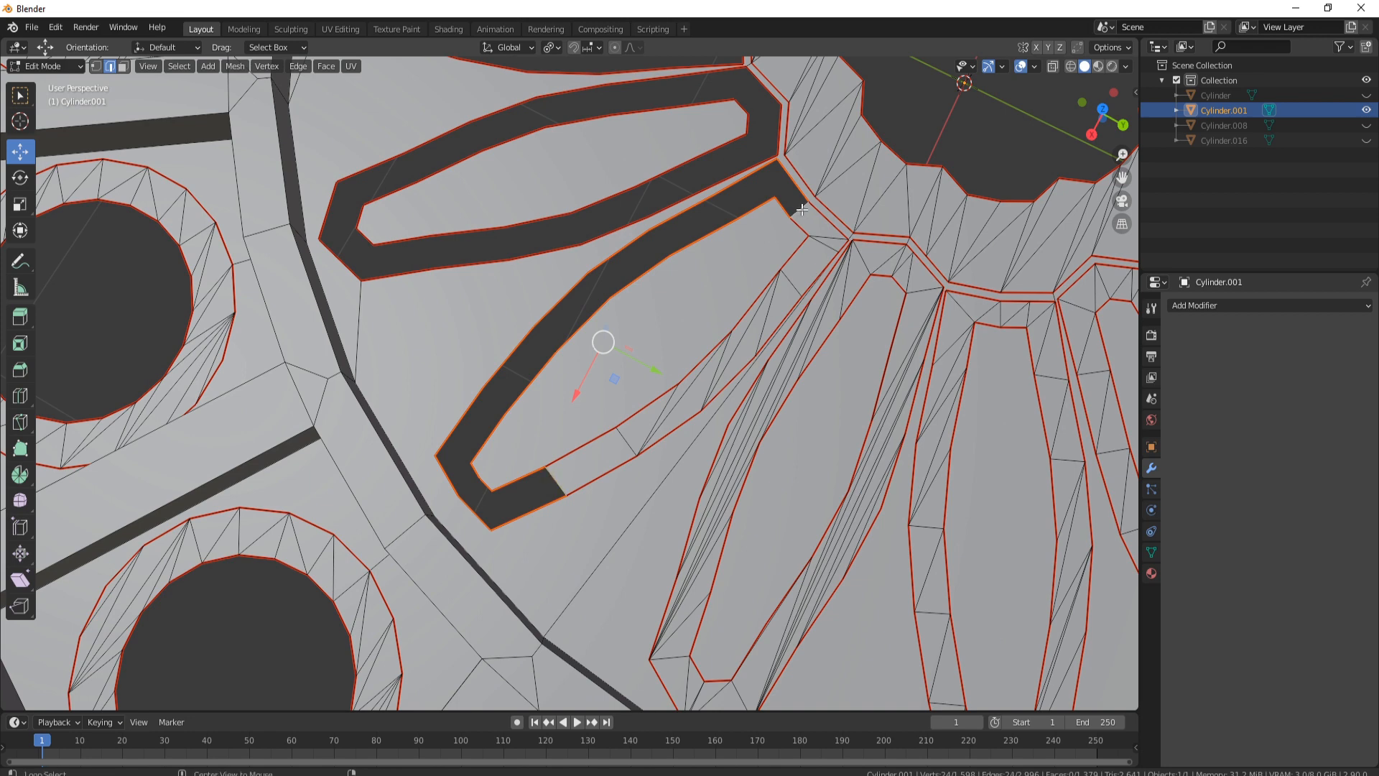
pyautogui.hotkey('alt', 'f')
# Fill the entire border gap of the next petal clockwise between its inner and outer edge loops.
pyautogui.keyDown('shift'); pyautogui.moveTo(481, 232); pyautogui.dragTo(485, 339, button='middle'); pyautogui.keyUp('shift')
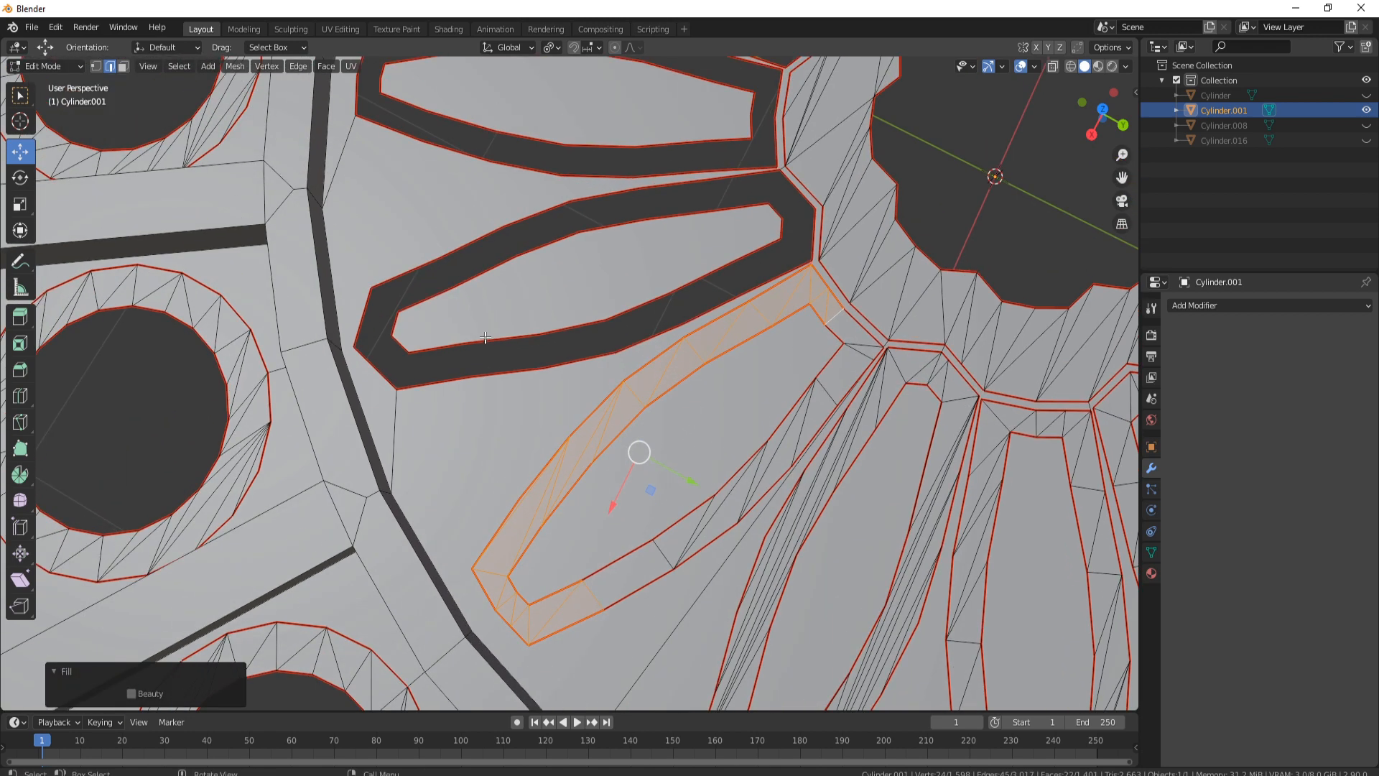
pyautogui.click(484, 338)
pyautogui.keyDown('alt'); pyautogui.click(494, 370); pyautogui.keyUp('alt')
pyautogui.keyDown('alt'); pyautogui.keyDown('shift'); pyautogui.click(380, 355); pyautogui.keyUp('shift'); pyautogui.keyUp('alt')
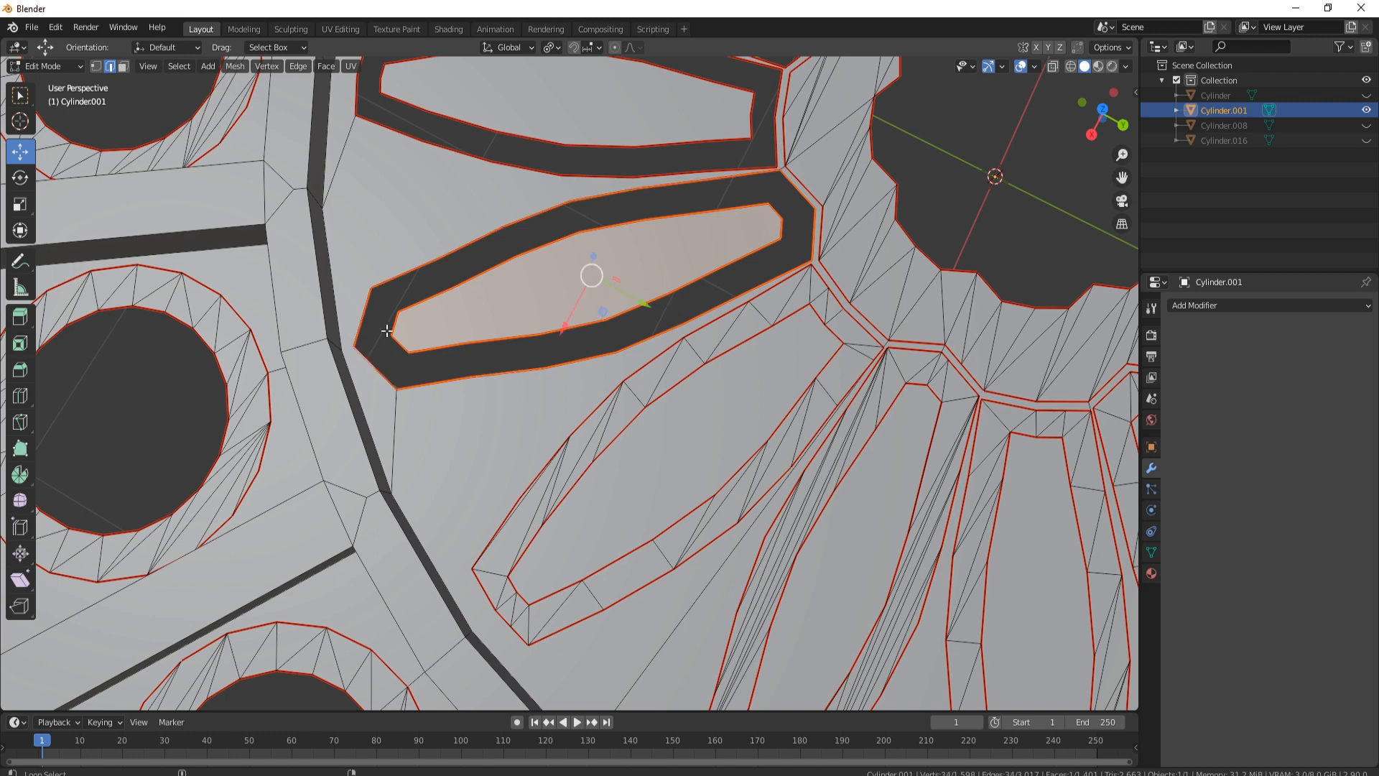
pyautogui.hotkey('alt', 'f')
pyautogui.keyDown('shift'); pyautogui.moveTo(565, 223); pyautogui.dragTo(501, 352, button='middle'); pyautogui.keyUp('shift')
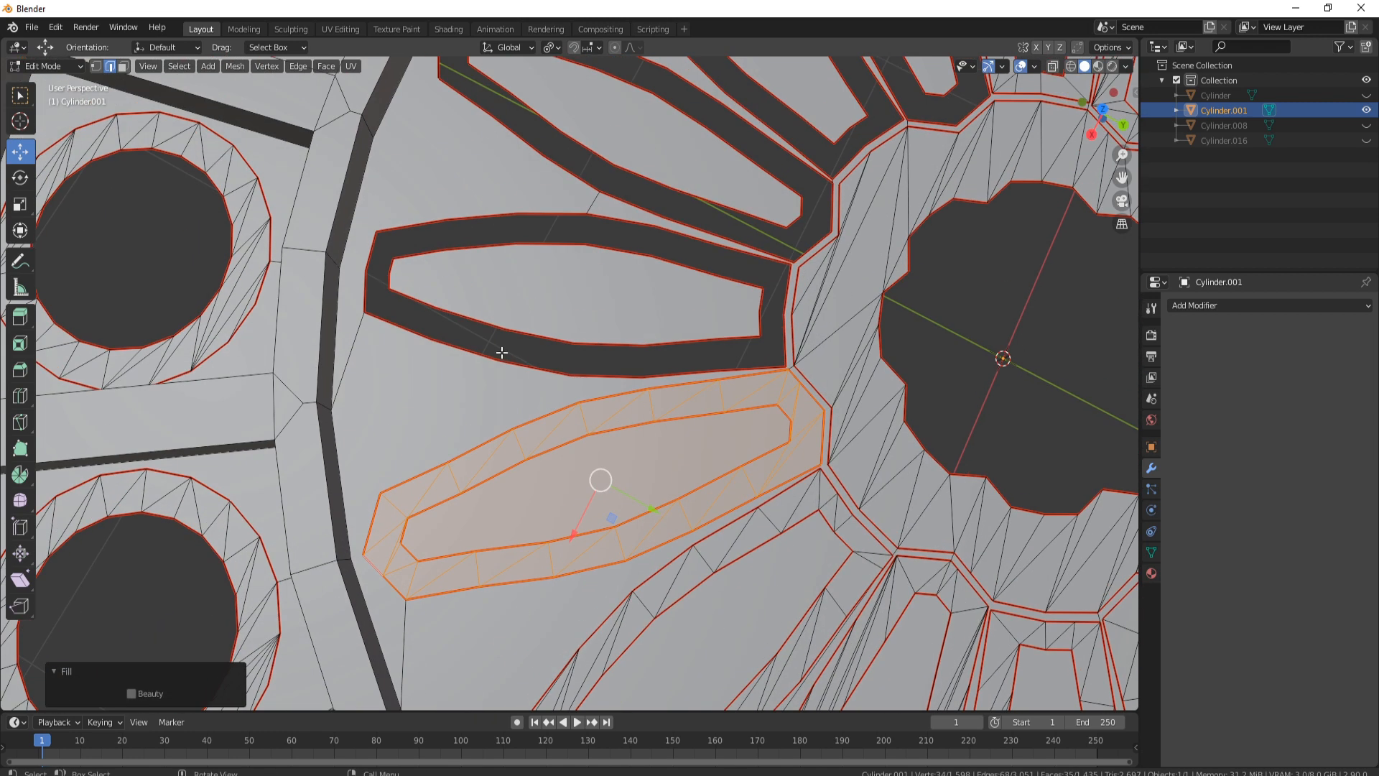
# Fill the gap between the inner and outer edge loops of the nearly horizontal petal beside the hub.
pyautogui.click(496, 355)
pyautogui.keyDown('alt'); pyautogui.click(496, 355); pyautogui.keyUp('alt')
pyautogui.keyDown('alt'); pyautogui.keyDown('shift'); pyautogui.click(432, 277); pyautogui.keyUp('shift'); pyautogui.keyUp('alt')
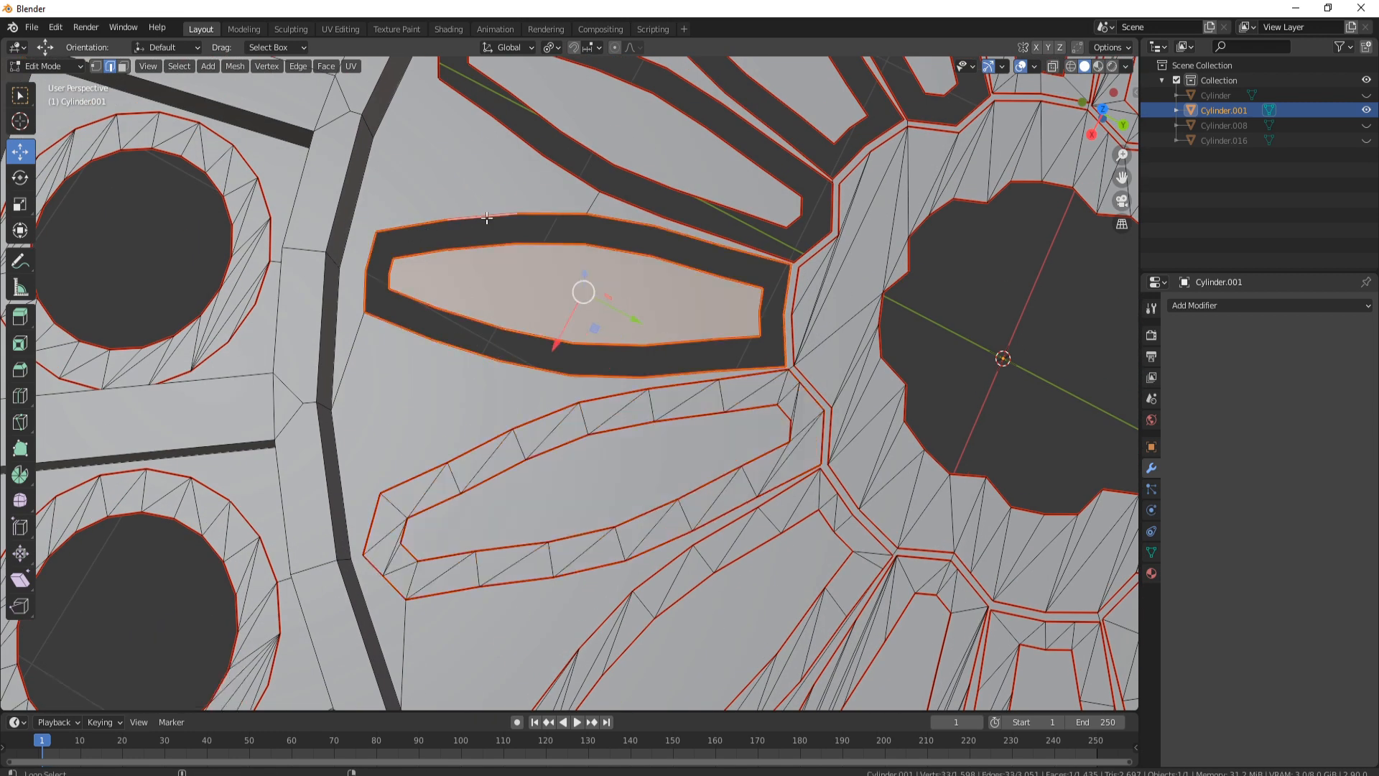
pyautogui.hotkey('alt', 'f')
# Fill the ring between both edge loops of the next open petal clockwise from the horizontal one.
pyautogui.keyDown('shift'); pyautogui.moveTo(583, 170); pyautogui.dragTo(525, 367, button='middle'); pyautogui.keyUp('shift')
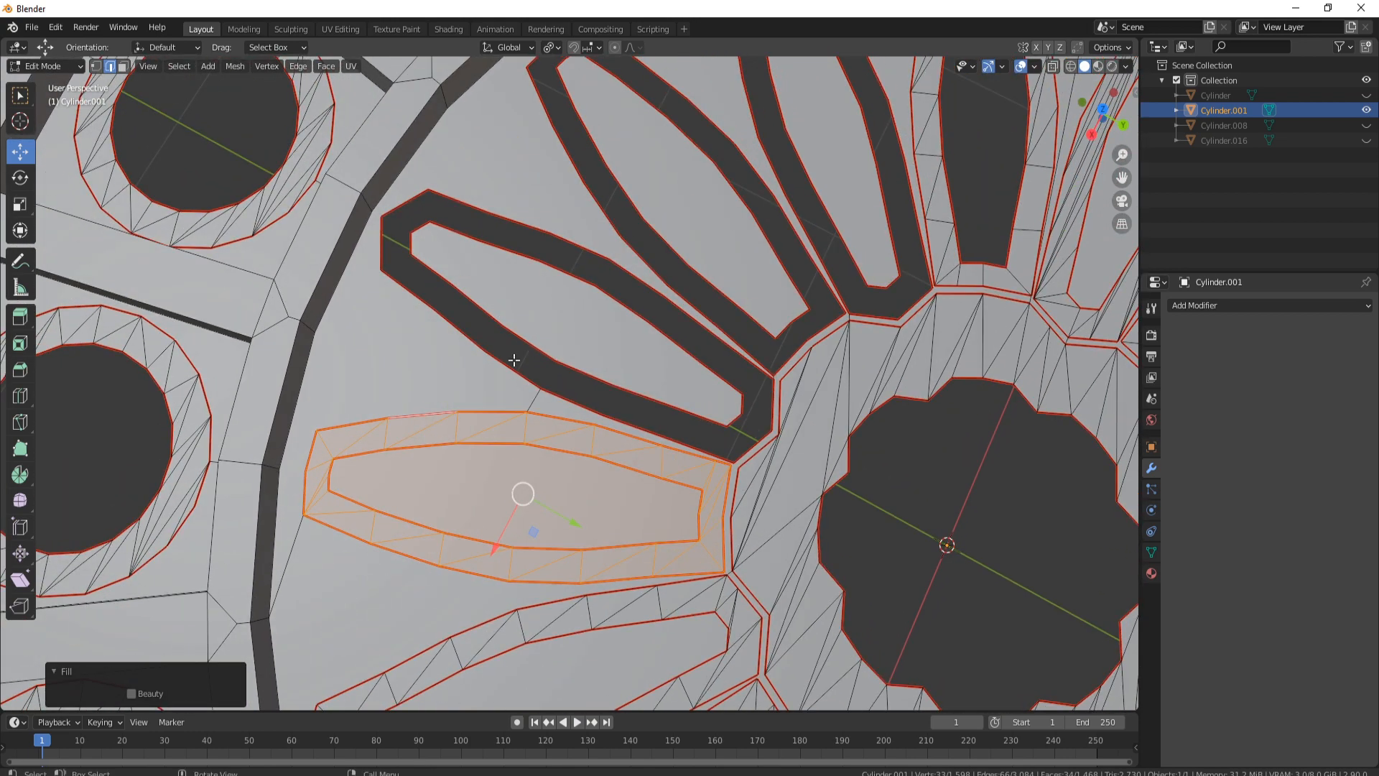
pyautogui.click(510, 357)
pyautogui.keyDown('alt'); pyautogui.click(542, 350); pyautogui.keyUp('alt')
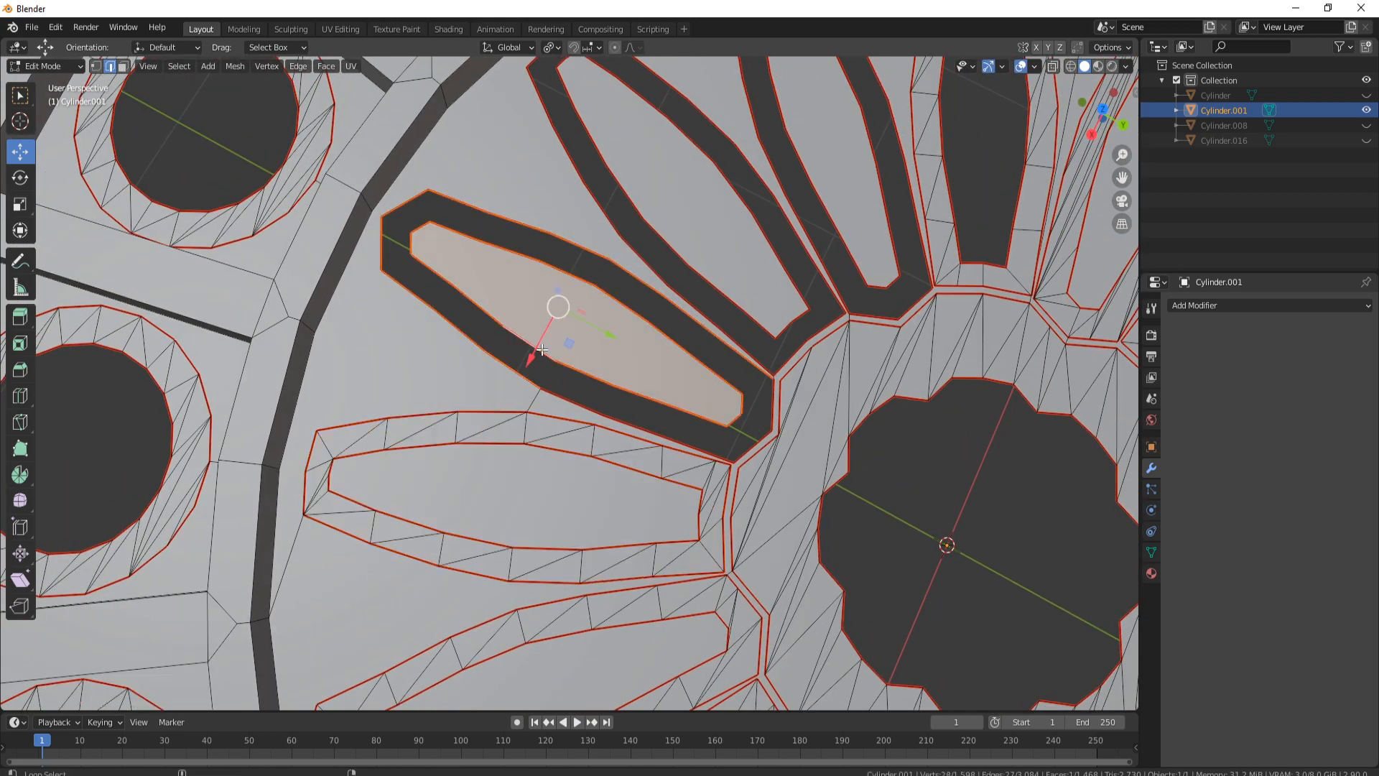
pyautogui.keyDown('alt'); pyautogui.keyDown('shift'); pyautogui.click(591, 408); pyautogui.keyUp('shift'); pyautogui.keyUp('alt')
pyautogui.hotkey('alt', 'f')
# Select both outlines of the following steeper diagonal petal and fill the band between them with faces.
pyautogui.keyDown('shift'); pyautogui.moveTo(668, 251); pyautogui.dragTo(607, 383, button='middle'); pyautogui.keyUp('shift')
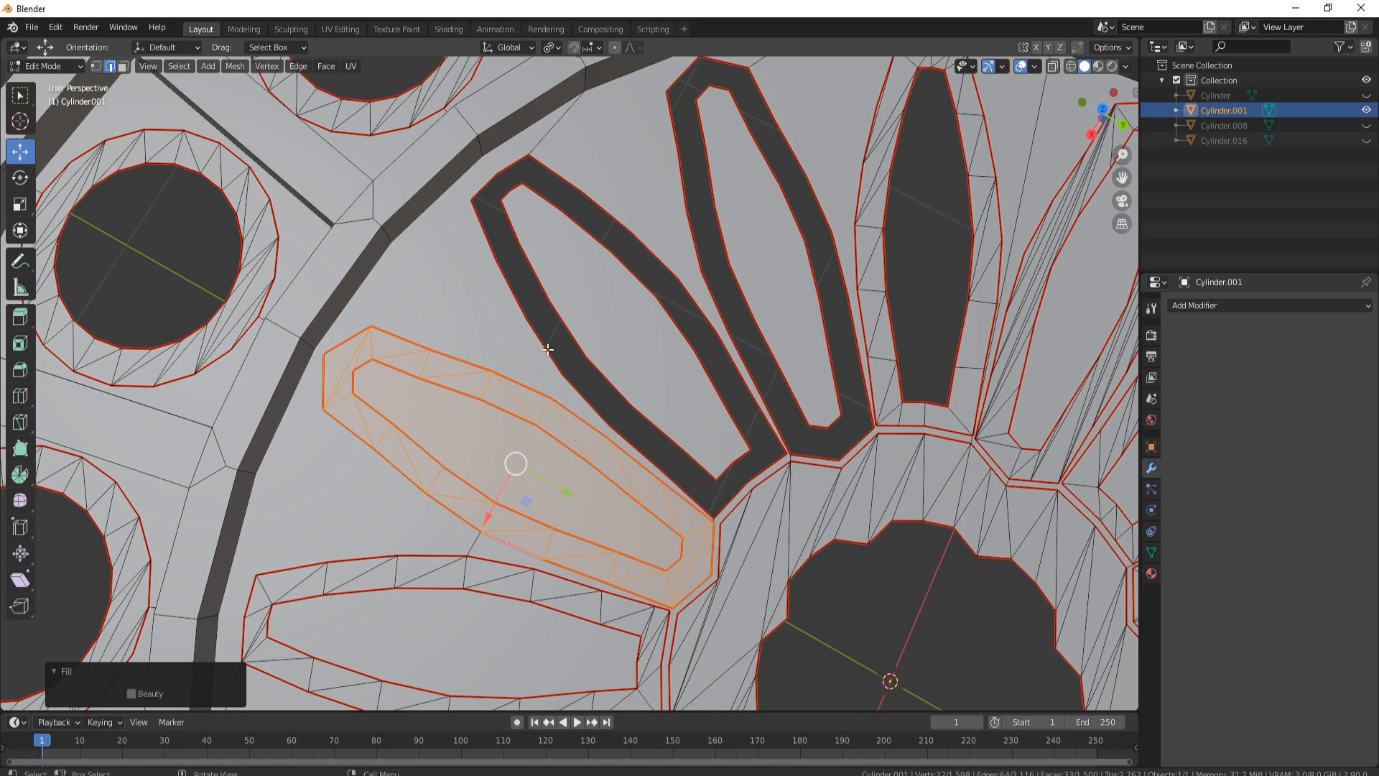
pyautogui.click(548, 345)
pyautogui.keyDown('alt'); pyautogui.click(552, 348); pyautogui.keyUp('alt')
pyautogui.keyDown('alt'); pyautogui.click(646, 285); pyautogui.keyUp('alt')
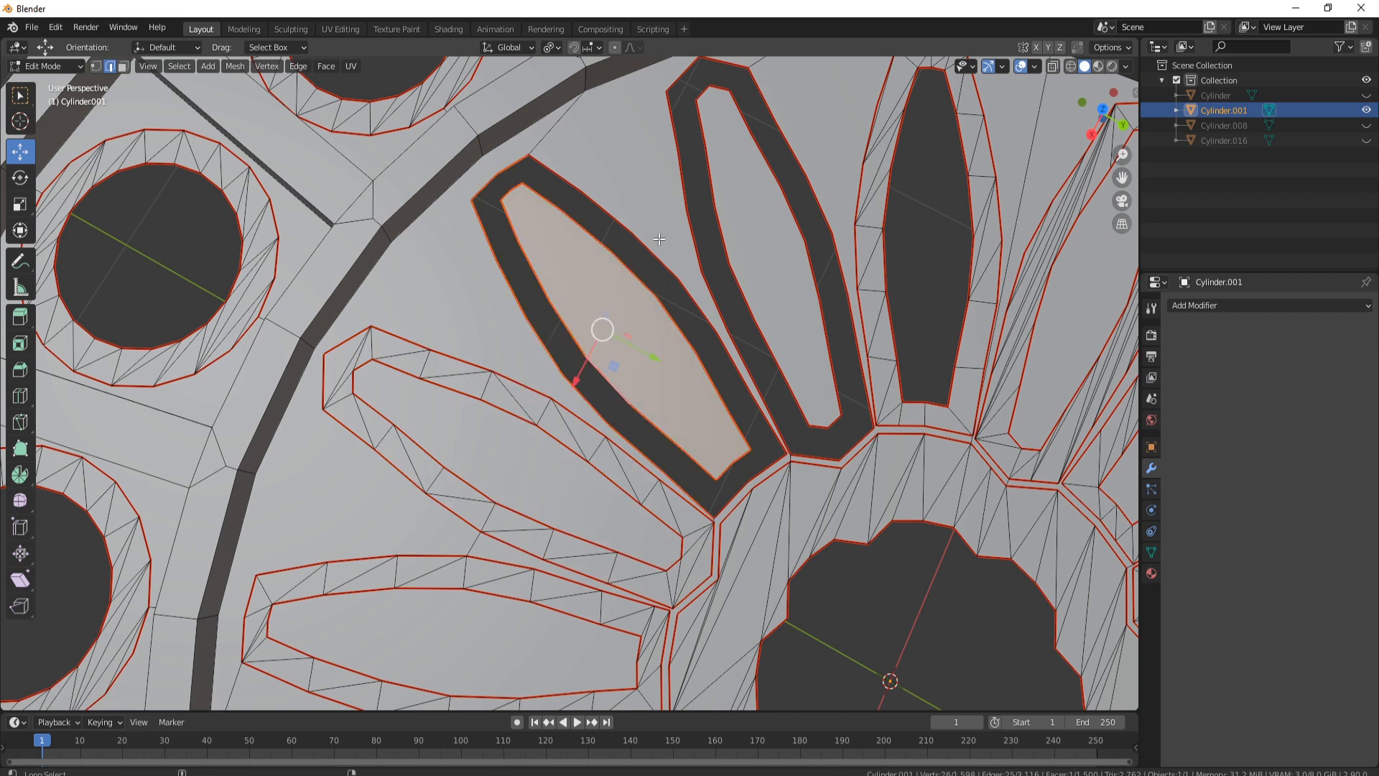
pyautogui.keyDown('alt'); pyautogui.keyDown('shift'); pyautogui.click(675, 273); pyautogui.keyUp('shift'); pyautogui.keyUp('alt')
pyautogui.hotkey('alt', 'f')
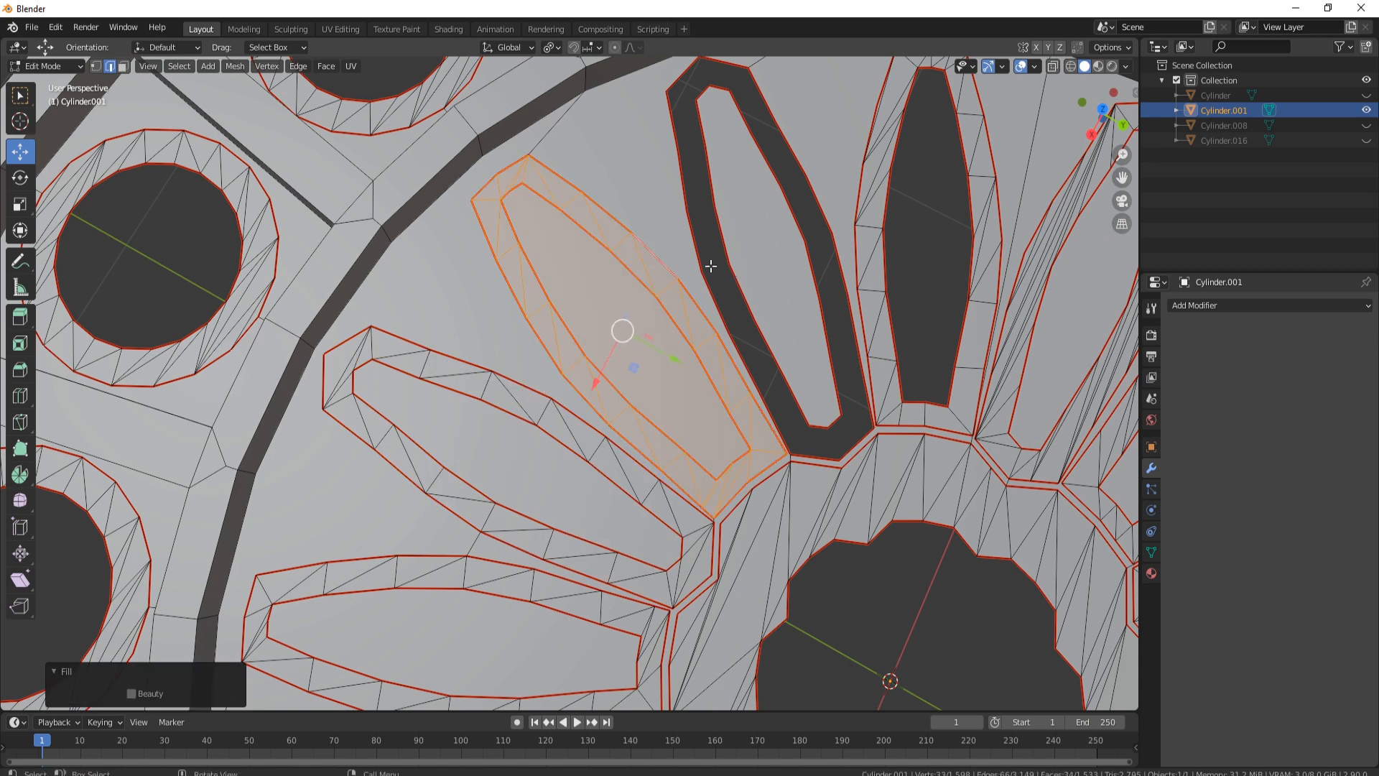
# Fill the border of the last open petal, just before the one whose centre is already cut out.
pyautogui.keyDown('alt'); pyautogui.click(710, 266); pyautogui.keyUp('alt')
pyautogui.keyDown('alt'); pyautogui.click(726, 249); pyautogui.keyUp('alt')
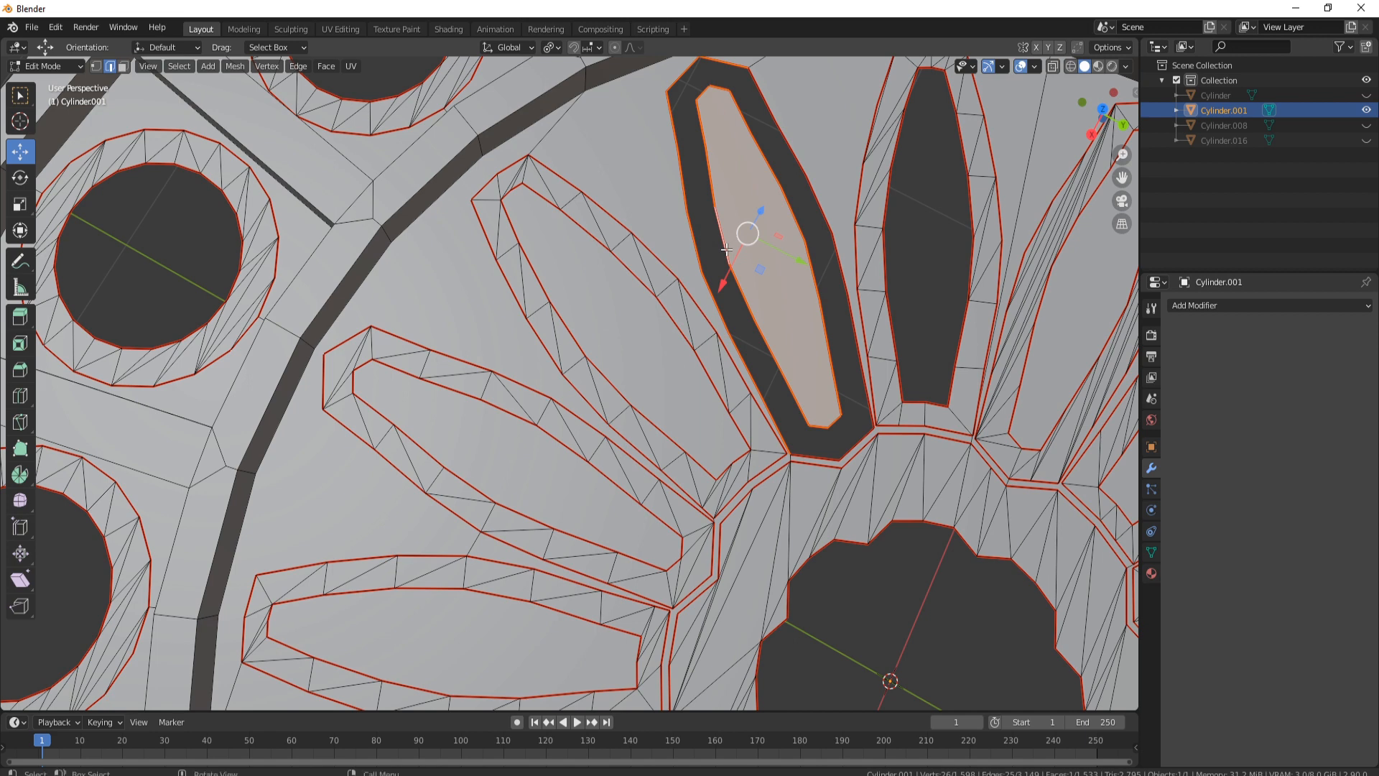
pyautogui.keyDown('alt'); pyautogui.keyDown('shift'); pyautogui.click(818, 193); pyautogui.keyUp('shift'); pyautogui.keyUp('alt')
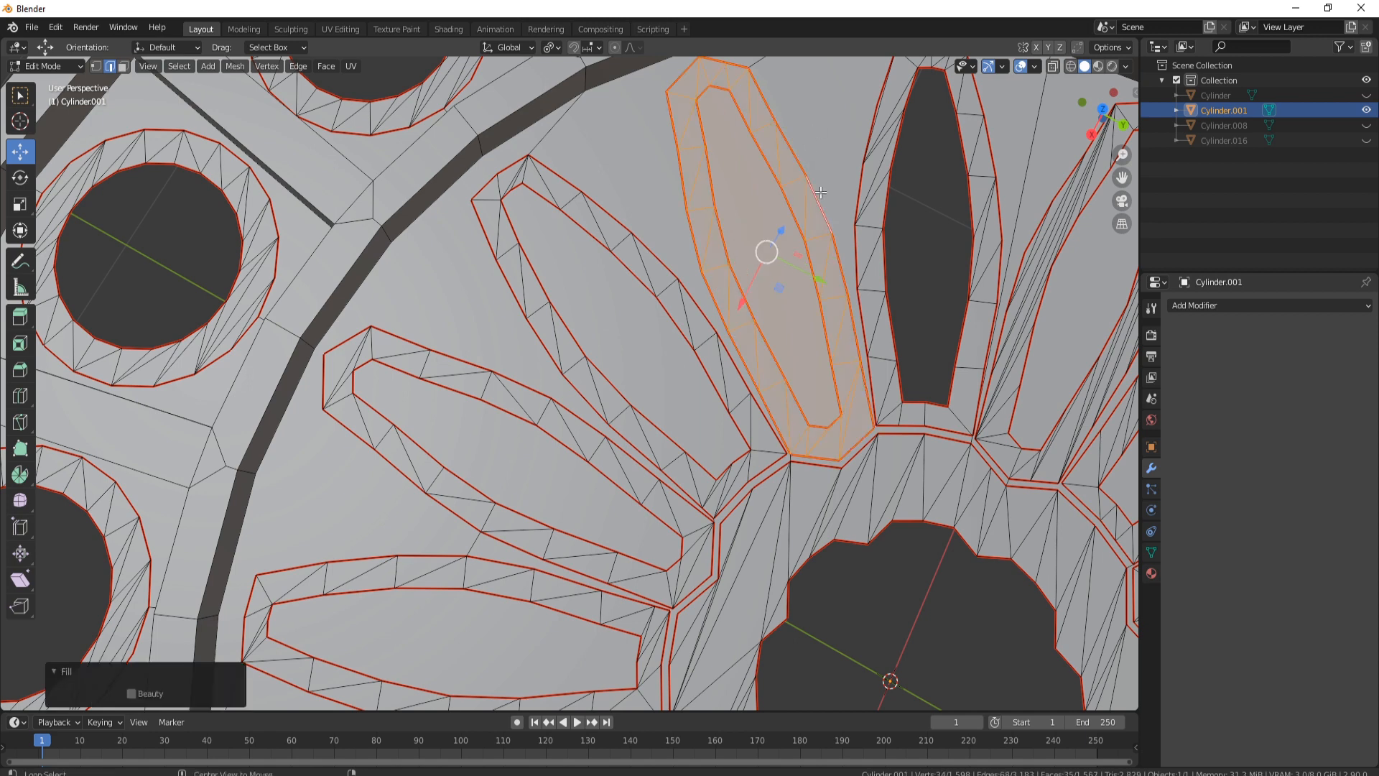
pyautogui.hotkey('alt', 'f')
# Select the inner faces of all petals that are still closed and delete those faces, leaving petal-shaped openings.
pyautogui.click(123, 65)
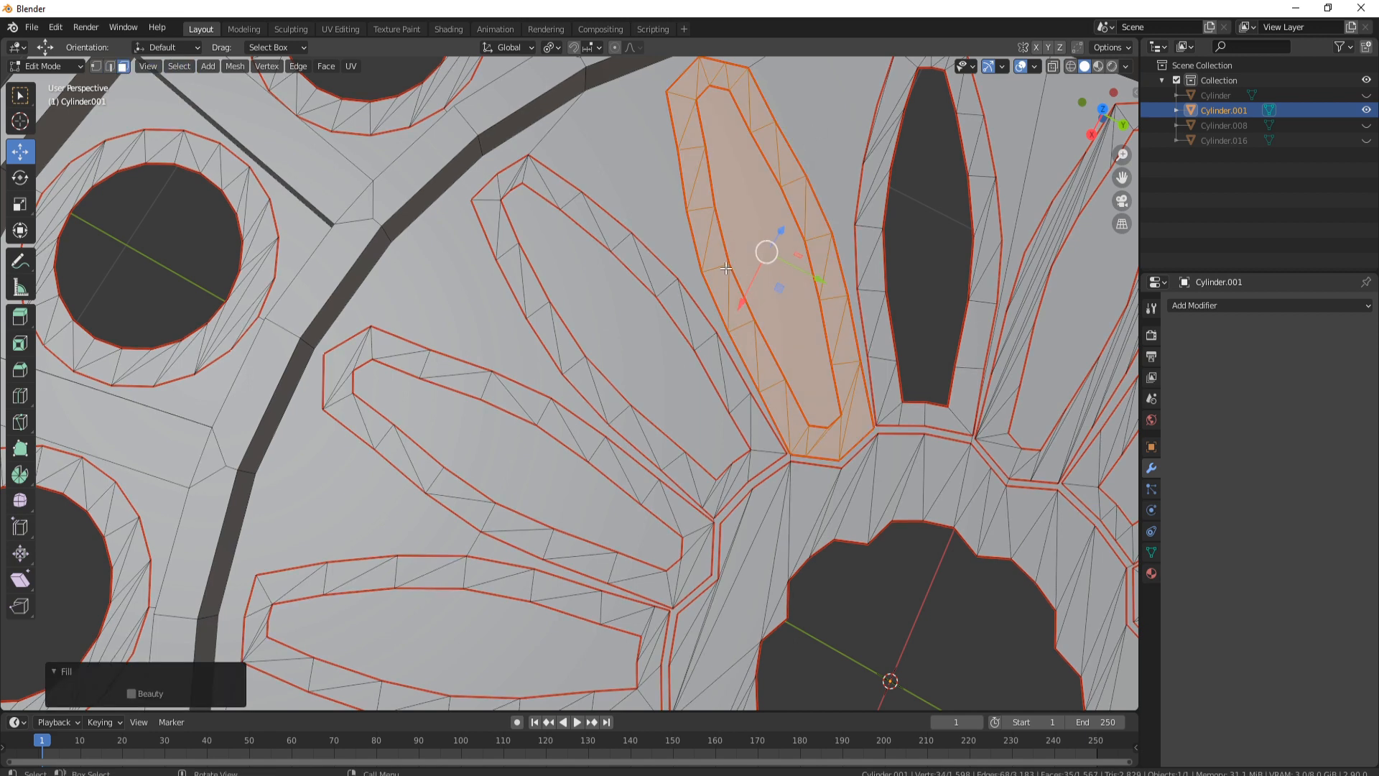
pyautogui.keyDown('shift'); pyautogui.click(619, 323); pyautogui.keyUp('shift')
pyautogui.keyDown('shift'); pyautogui.click(513, 459); pyautogui.keyUp('shift')
pyautogui.scroll(-4, 512, 460)
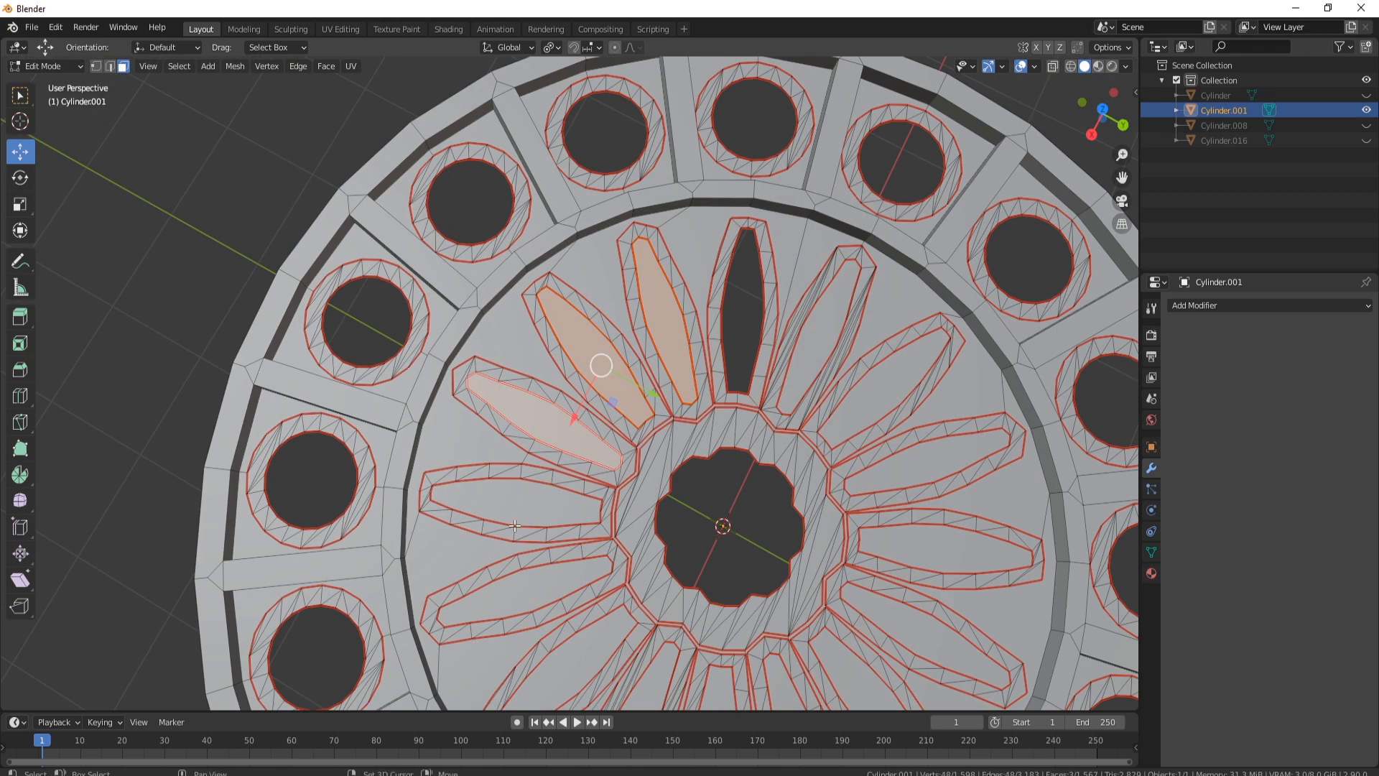
pyautogui.keyDown('shift'); pyautogui.click(524, 511); pyautogui.keyUp('shift')
pyautogui.keyDown('shift'); pyautogui.click(540, 564); pyautogui.keyUp('shift')
pyautogui.keyDown('shift'); pyautogui.moveTo(540, 564); pyautogui.dragTo(440, 351, button='middle'); pyautogui.keyUp('shift')
pyautogui.keyDown('shift'); pyautogui.click(482, 440); pyautogui.keyUp('shift')
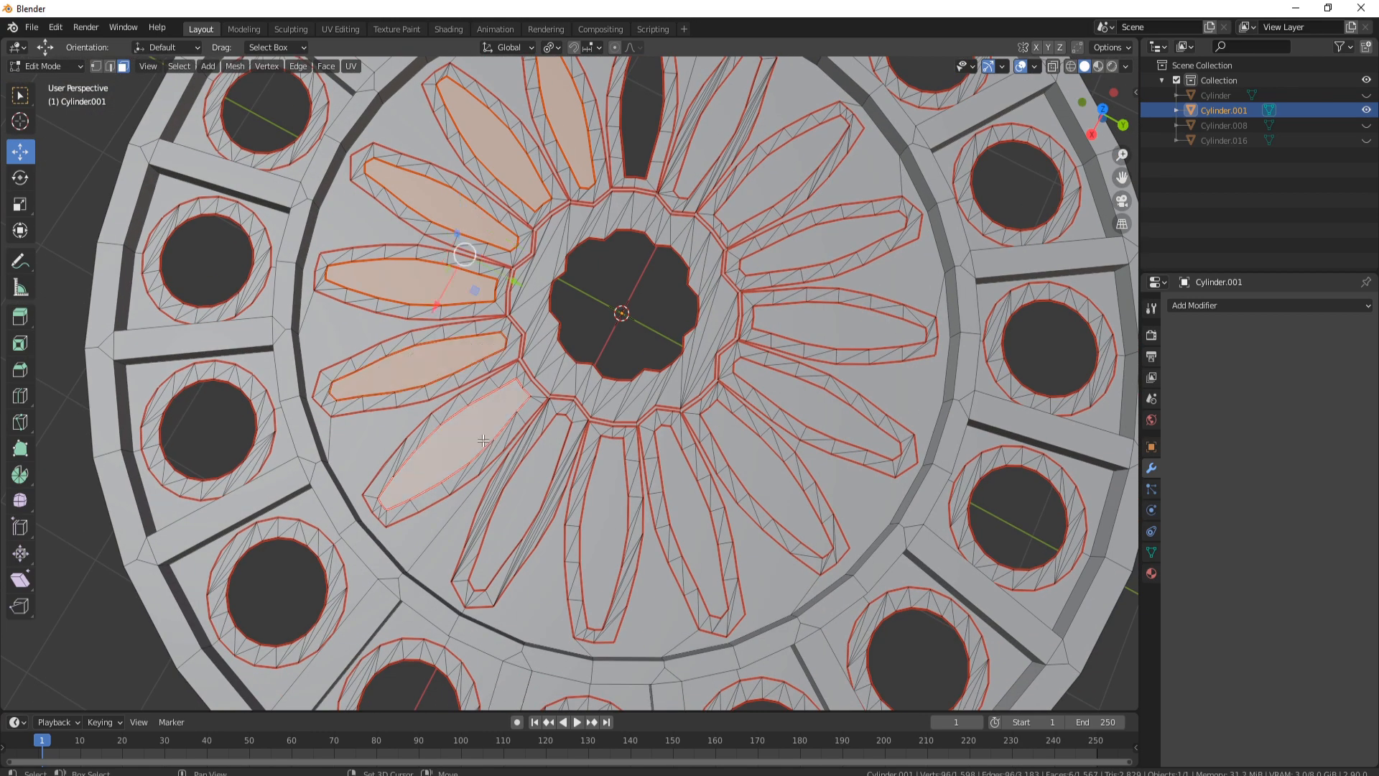
pyautogui.keyDown('shift'); pyautogui.click(529, 494); pyautogui.keyUp('shift')
pyautogui.keyDown('shift'); pyautogui.click(601, 523); pyautogui.keyUp('shift')
pyautogui.keyDown('shift'); pyautogui.click(693, 514); pyautogui.keyUp('shift')
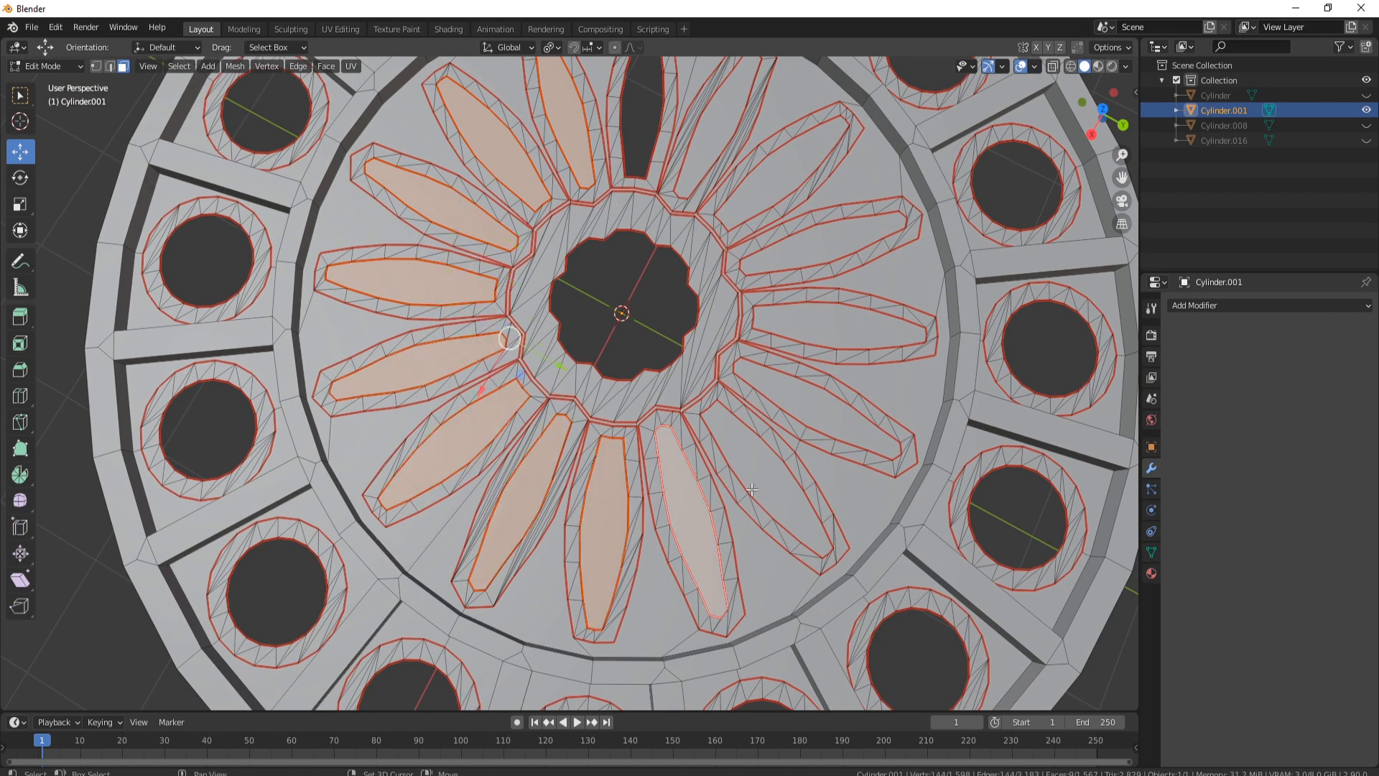
pyautogui.keyDown('shift'); pyautogui.click(770, 483); pyautogui.keyUp('shift')
pyautogui.keyDown('shift'); pyautogui.click(838, 420); pyautogui.keyUp('shift')
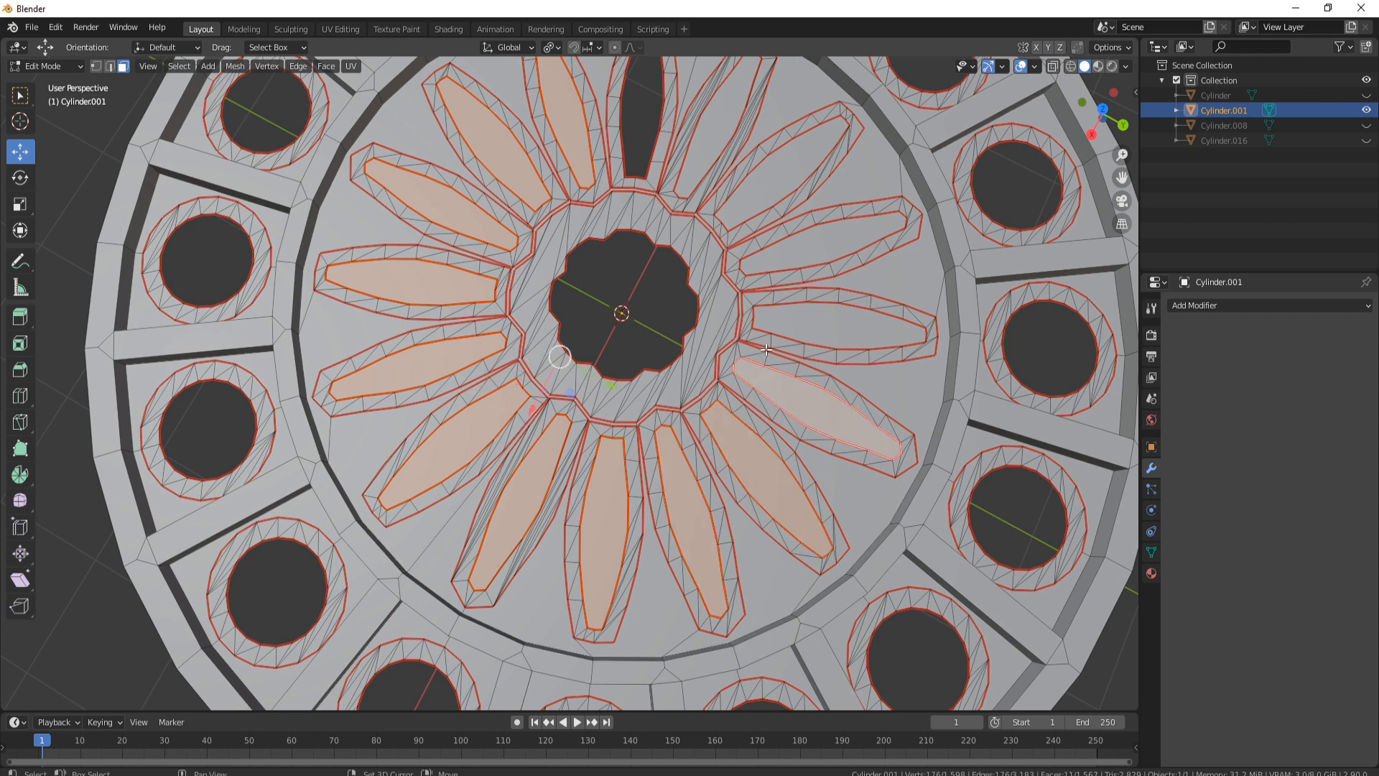
pyautogui.keyDown('shift'); pyautogui.click(820, 332); pyautogui.keyUp('shift')
pyautogui.keyDown('shift'); pyautogui.click(828, 246); pyautogui.keyUp('shift')
pyautogui.keyDown('shift'); pyautogui.click(792, 185); pyautogui.keyUp('shift')
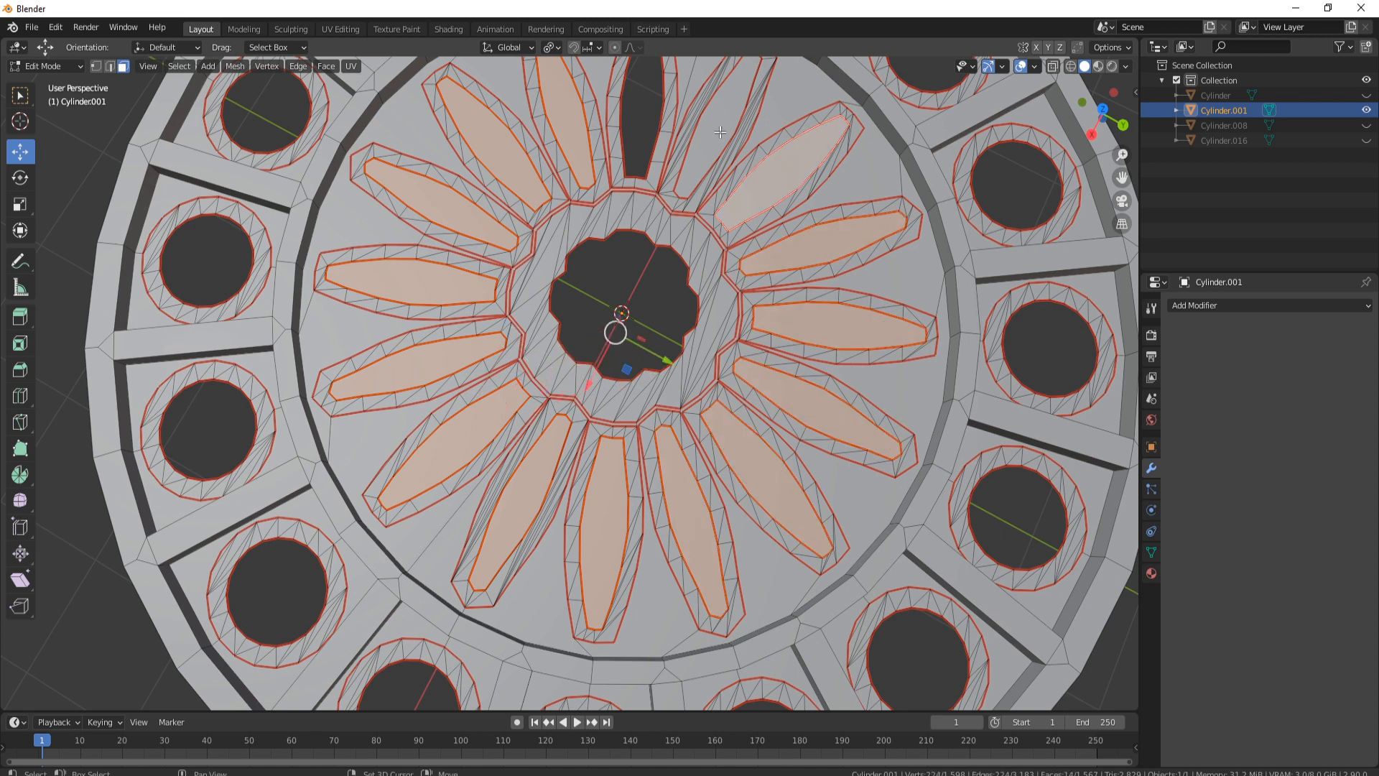
pyautogui.keyDown('shift'); pyautogui.click(704, 131); pyautogui.keyUp('shift')
pyautogui.keyDown('shift'); pyautogui.moveTo(704, 130); pyautogui.dragTo(717, 188, button='middle'); pyautogui.keyUp('shift')
pyautogui.press('x')
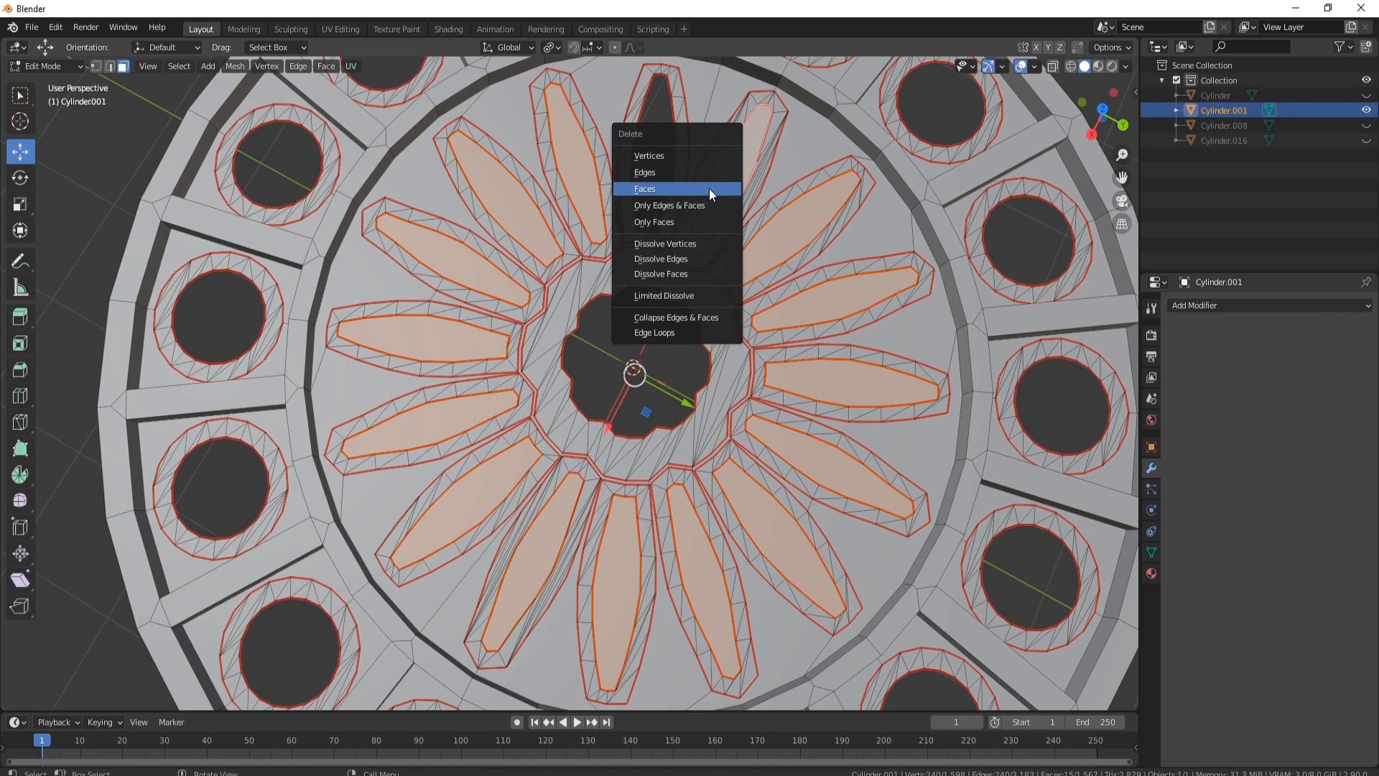
pyautogui.click(709, 188)
# Return to Object Mode and unhide all the hidden parts of the ornament.
pyautogui.scroll(-6, 611, 384)
pyautogui.moveTo(597, 372); pyautogui.dragTo(671, 258, button='middle')
pyautogui.scroll(4, 564, 372)
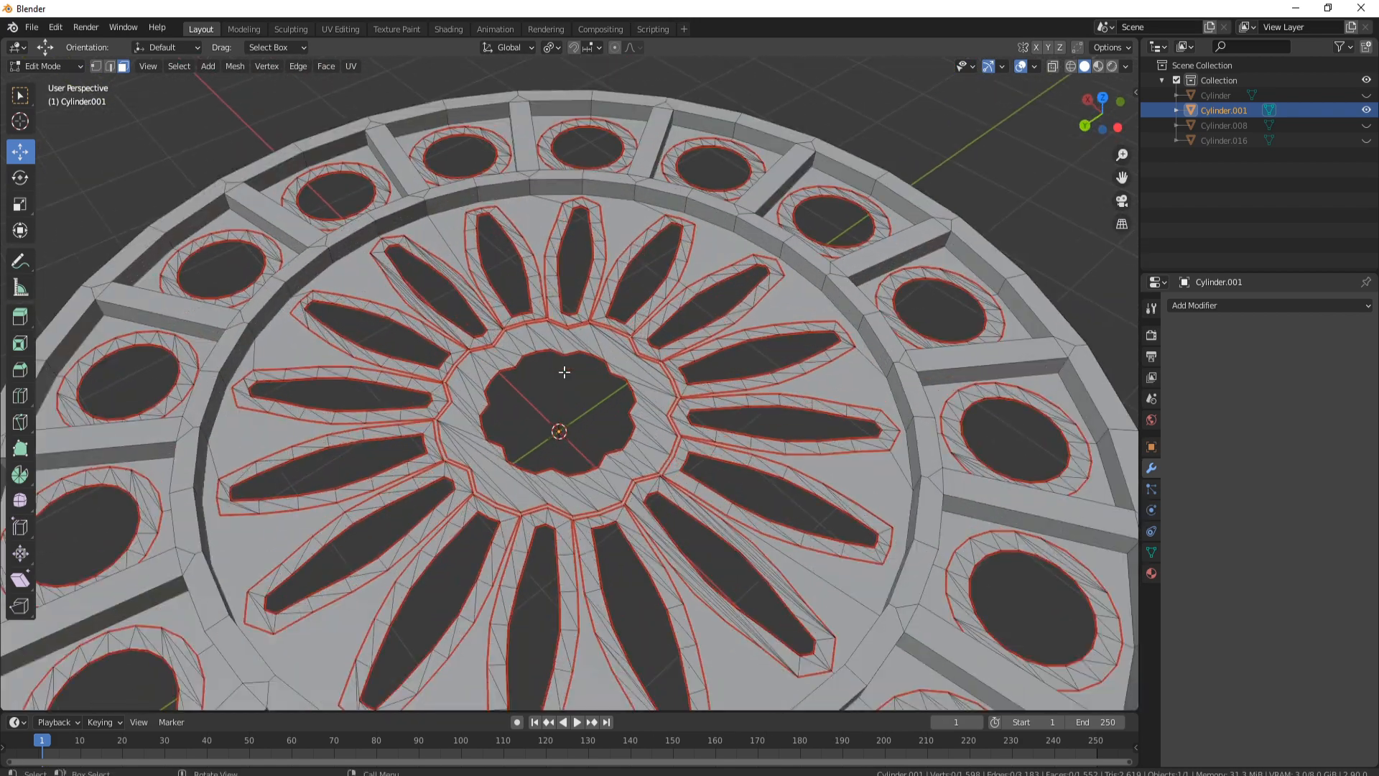
pyautogui.scroll(-5, 673, 242)
pyautogui.press('Tab')
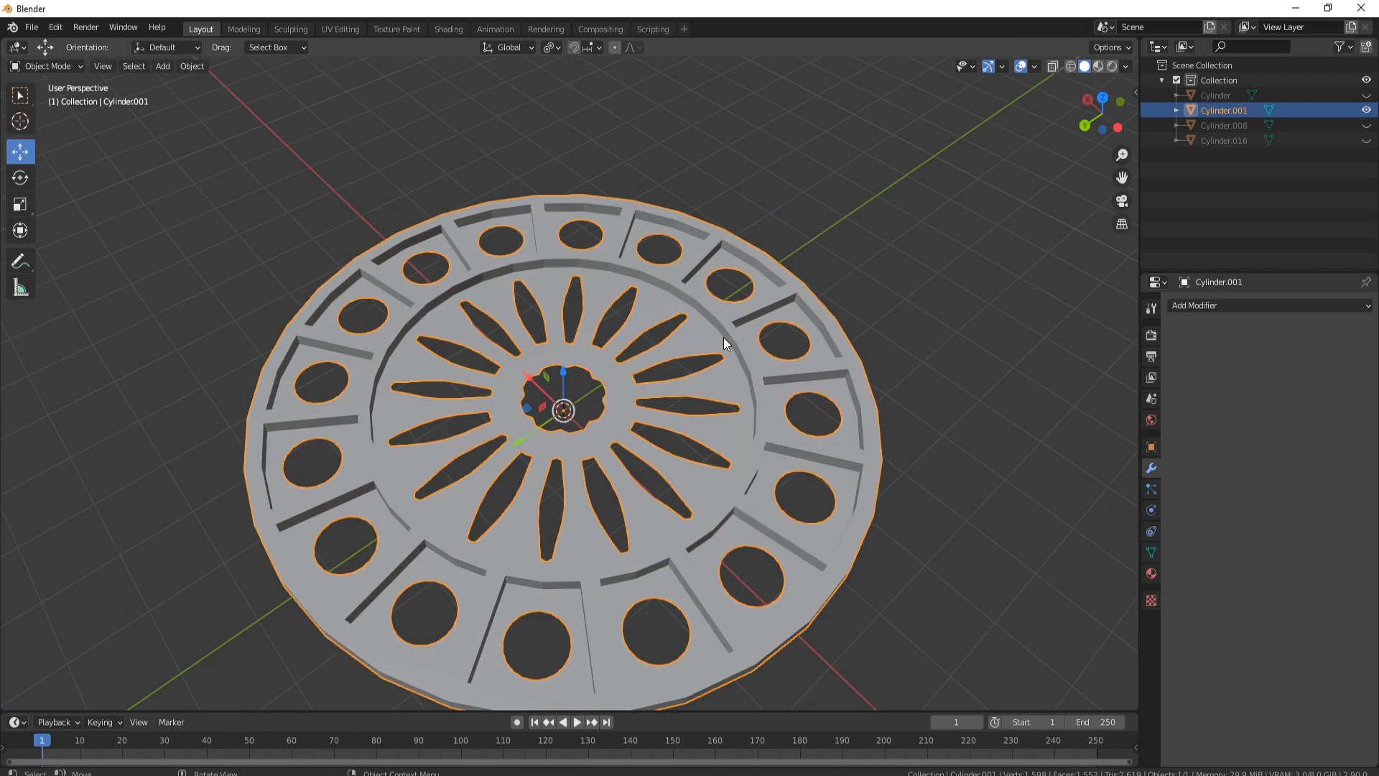
pyautogui.hotkey('alt', 'h')
# Scale the petal ring and the centre rosette together along the Z axis to about 0.748.
pyautogui.moveTo(725, 338); pyautogui.dragTo(380, 344, button='middle')
pyautogui.scroll(5, 480, 352)
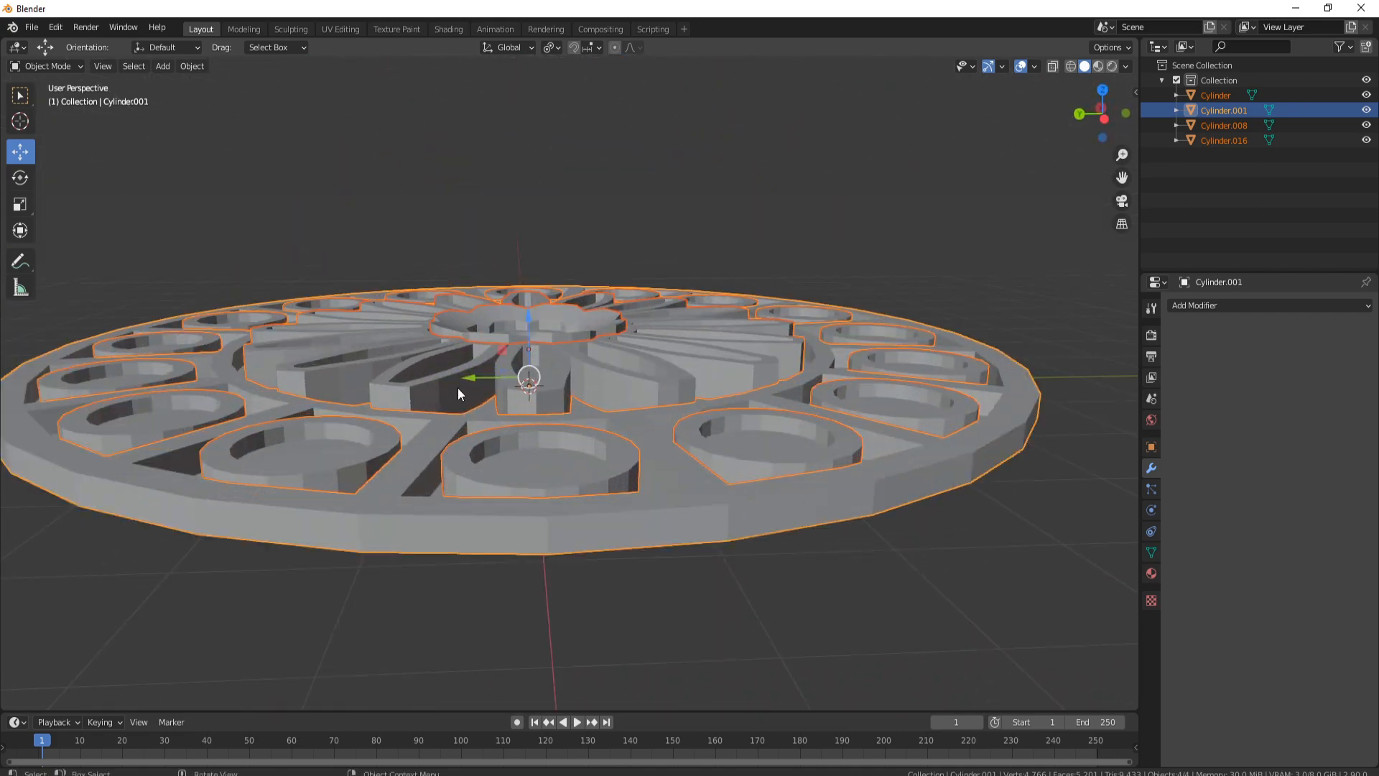
pyautogui.moveTo(531, 384); pyautogui.dragTo(443, 415, button='middle')
pyautogui.click(467, 422)
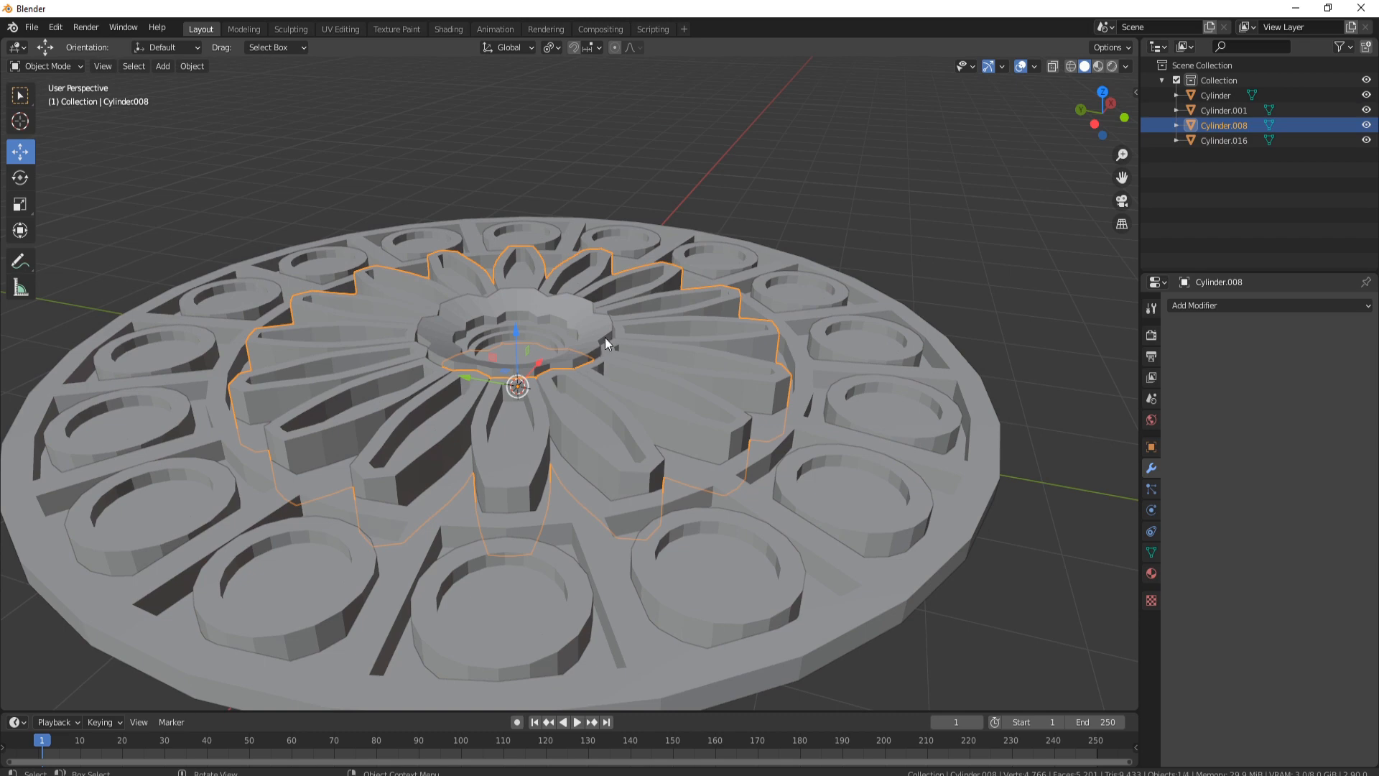
pyautogui.keyDown('shift'); pyautogui.click(592, 313); pyautogui.keyUp('shift')
pyautogui.moveTo(676, 398); pyautogui.dragTo(601, 323, button='middle')
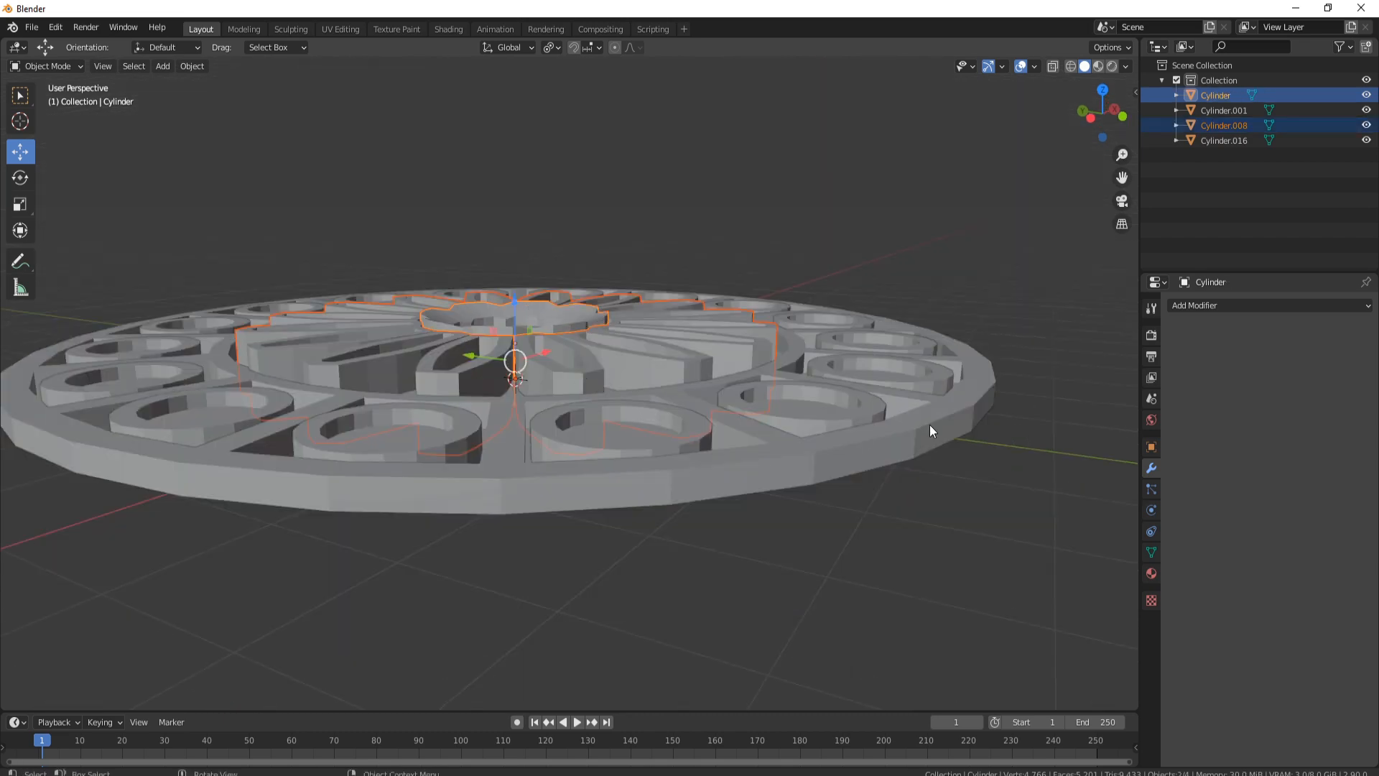
pyautogui.press('Tab')
pyautogui.press('Tab')
pyautogui.press('s')
pyautogui.press('z')
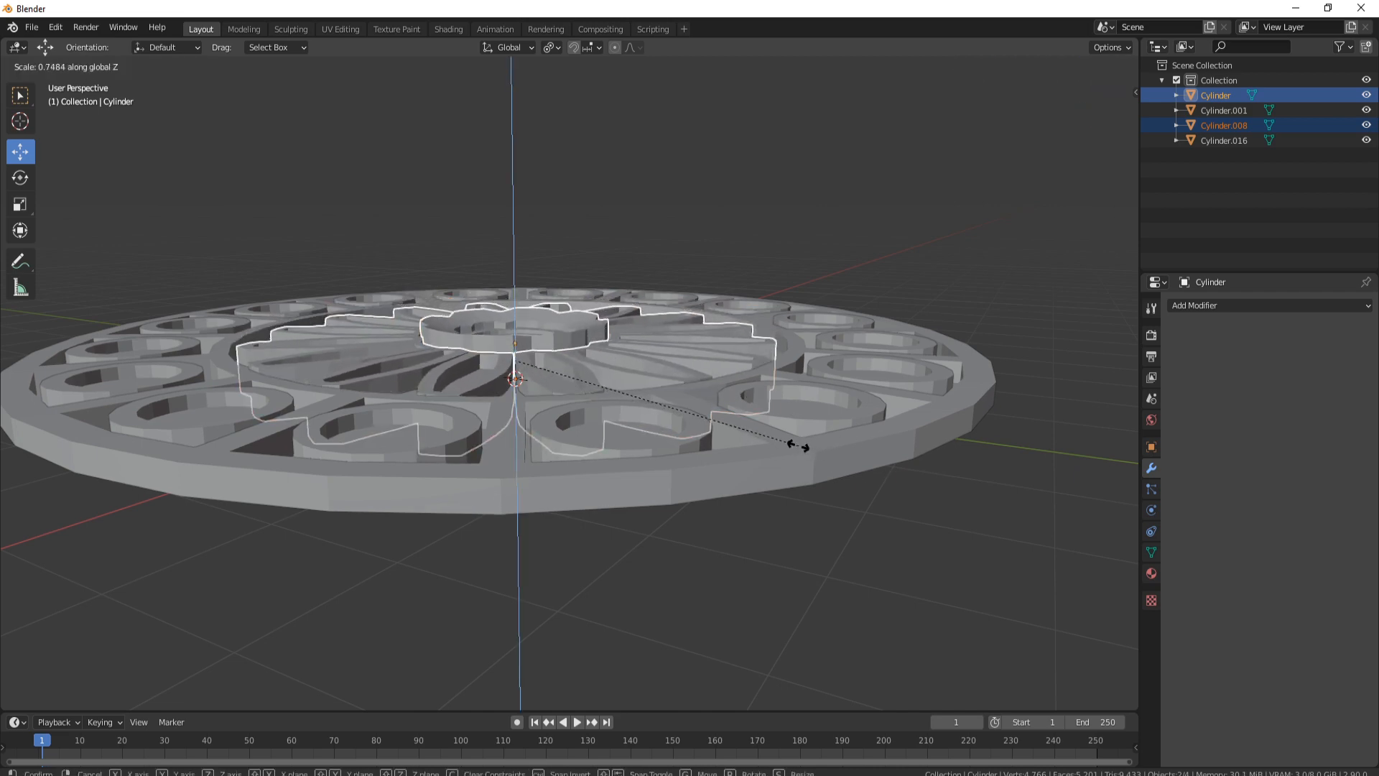
pyautogui.click(799, 446)
# Move only the centre rosette down about 0.095 m along the Z axis.
pyautogui.moveTo(798, 445); pyautogui.dragTo(696, 387, button='middle')
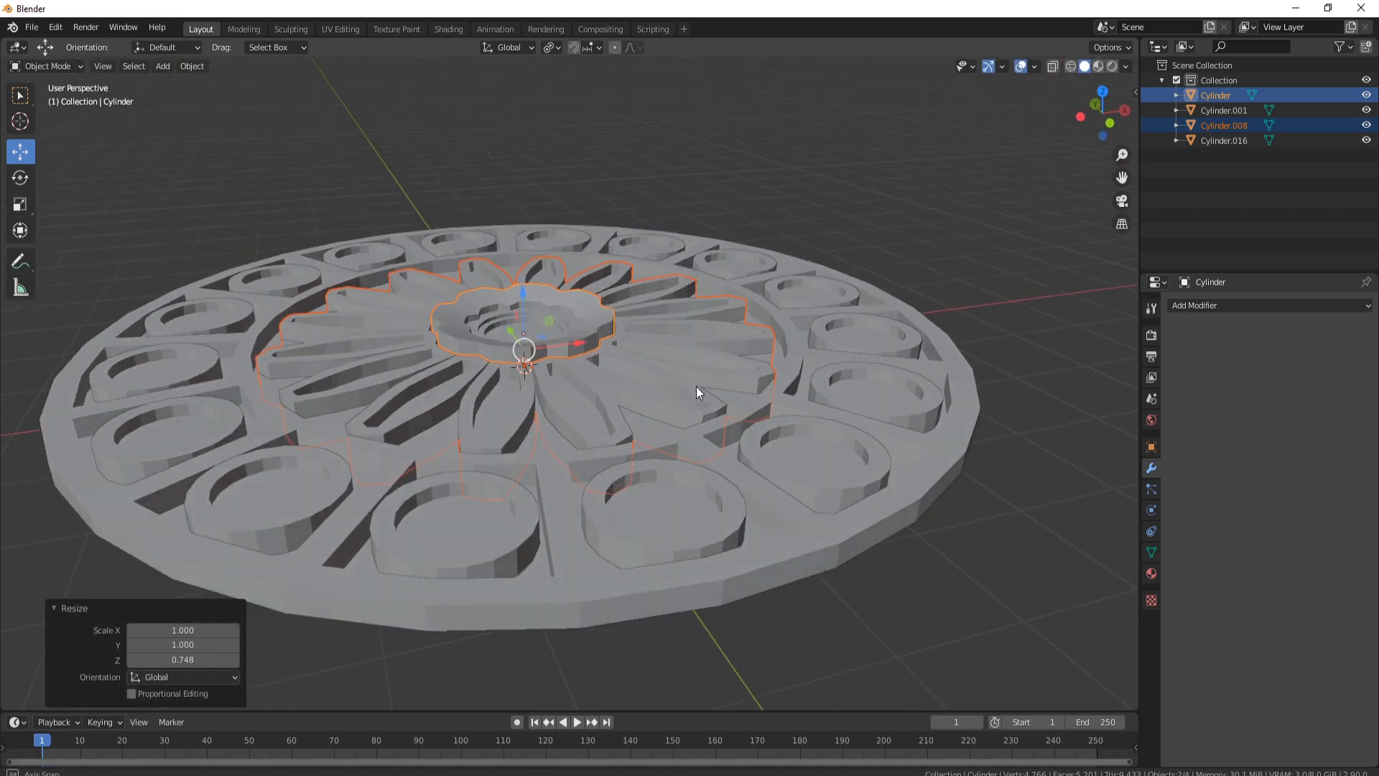
pyautogui.moveTo(477, 338); pyautogui.dragTo(493, 313, button='middle')
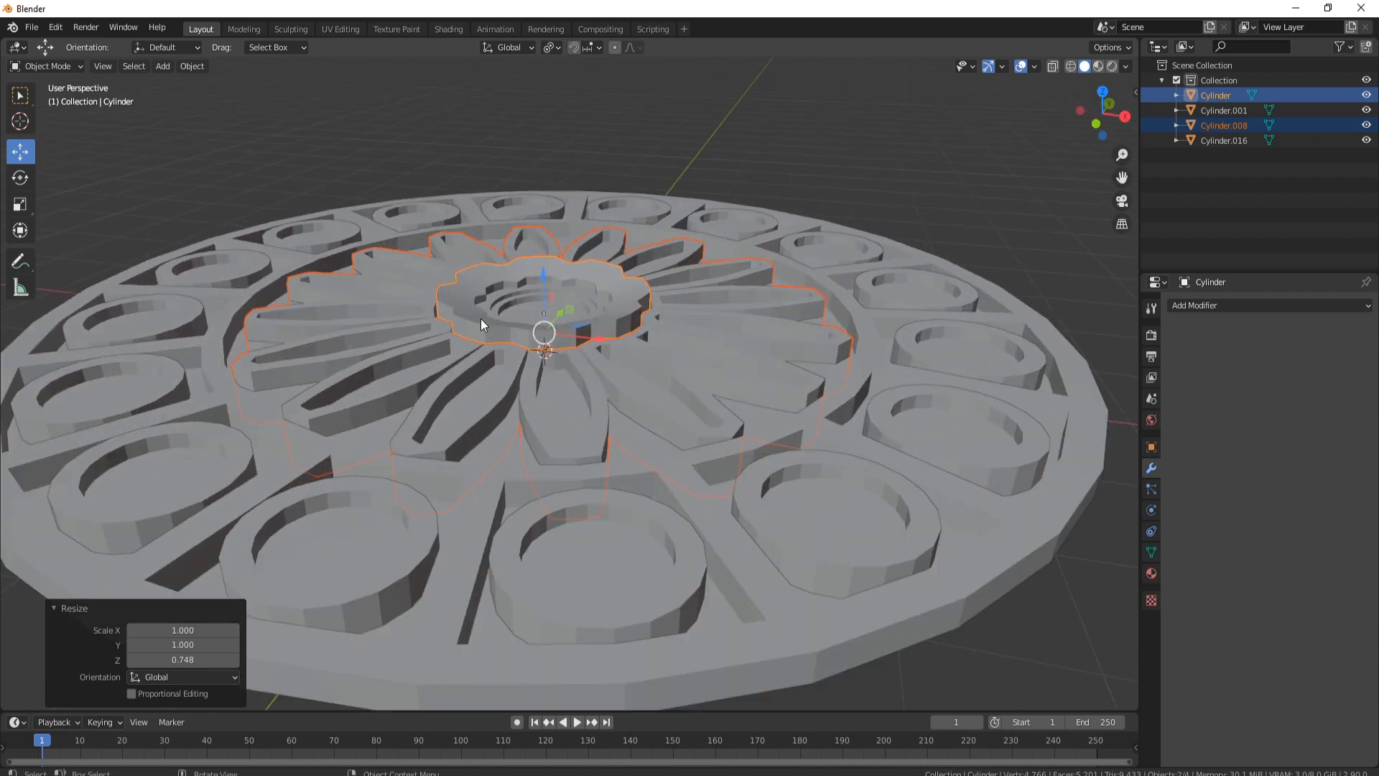
pyautogui.click(481, 318)
pyautogui.click(491, 323)
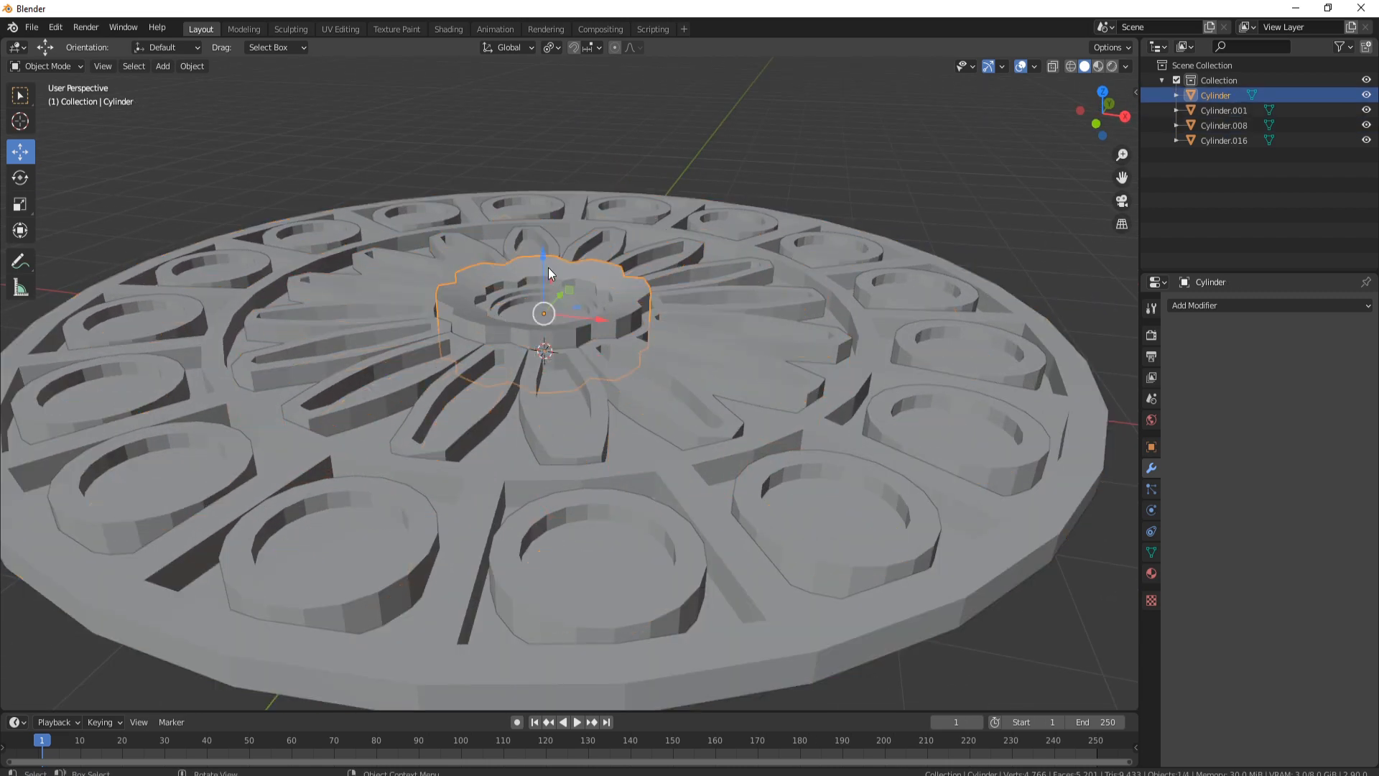
pyautogui.moveTo(549, 268); pyautogui.dragTo(543, 281)
# Examine the ornament's underside and top to check how the centre rosette sits against the petals.
pyautogui.moveTo(683, 291); pyautogui.dragTo(569, 230, button='middle')
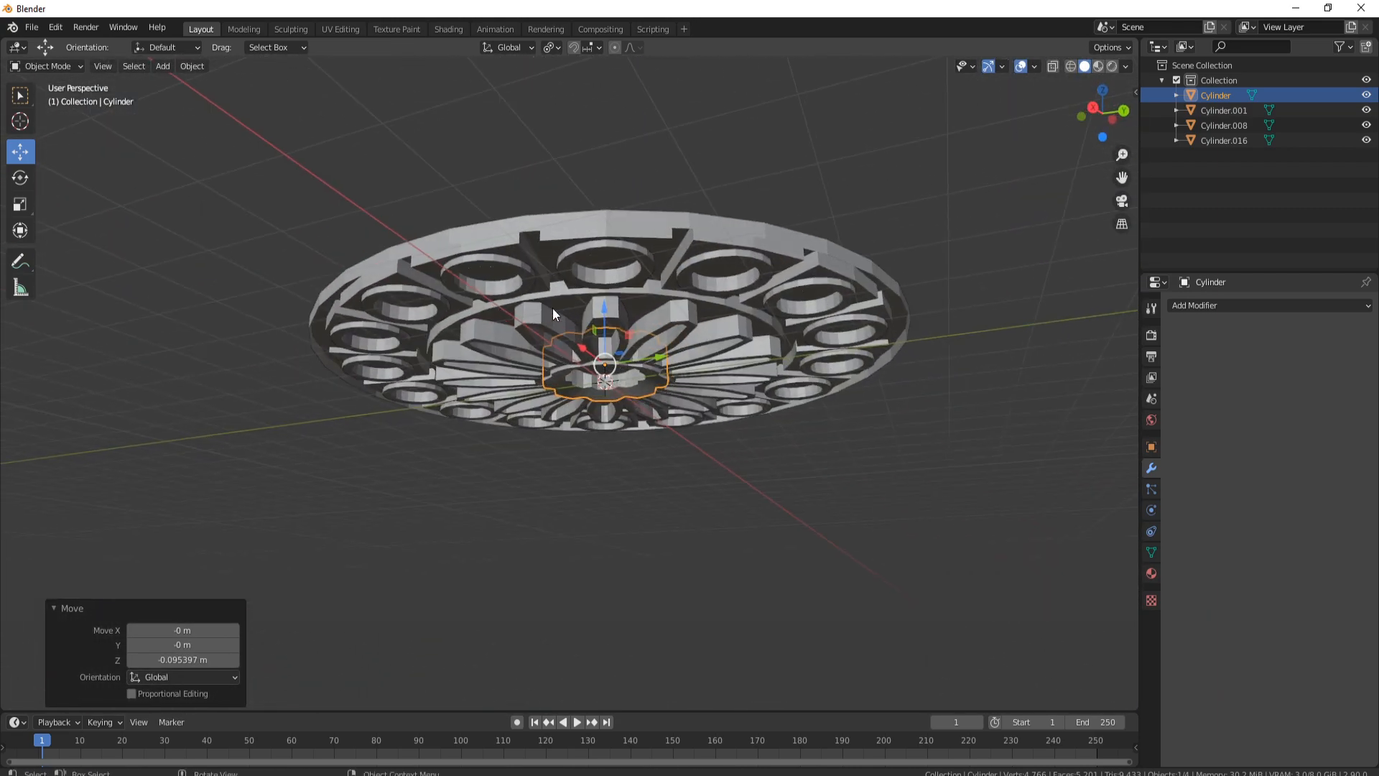
pyautogui.moveTo(722, 321); pyautogui.dragTo(566, 256, button='middle')
pyautogui.scroll(5, 648, 341)
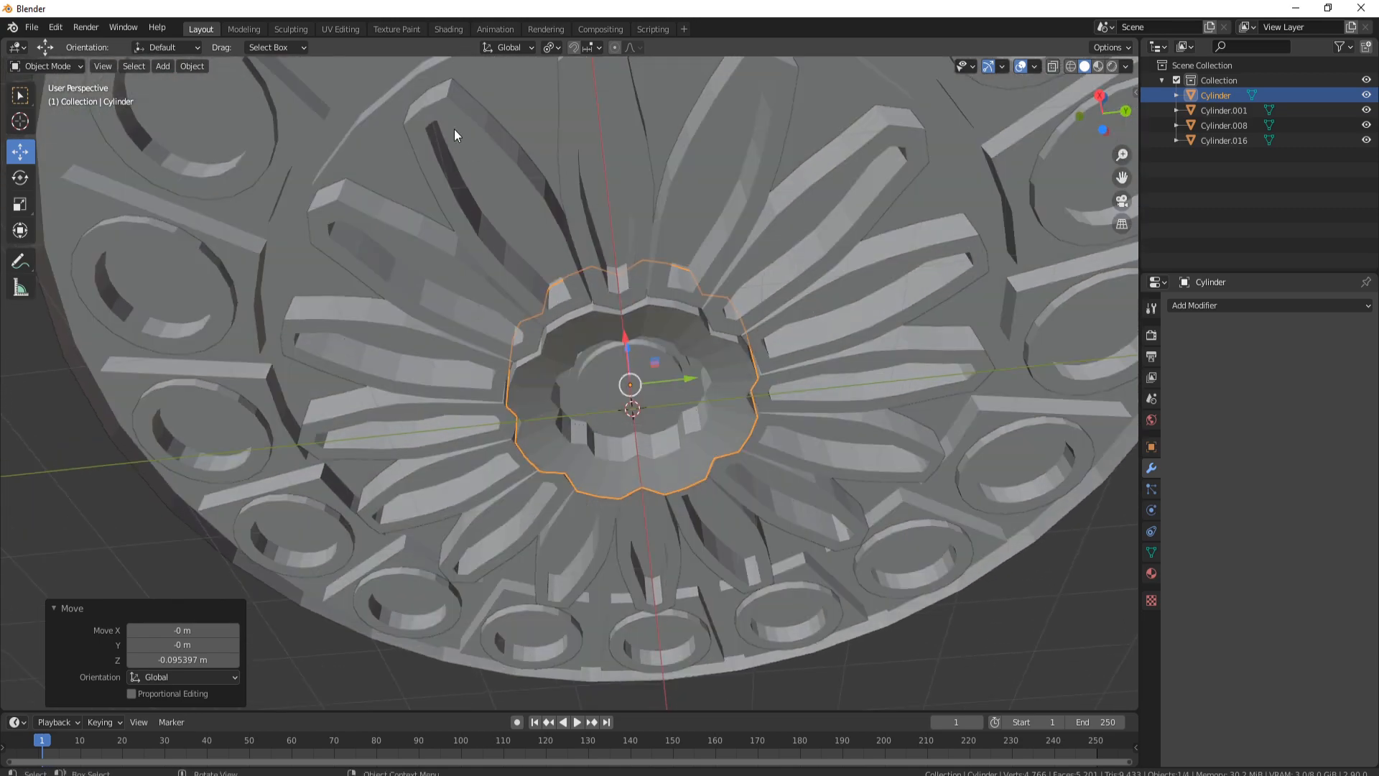
pyautogui.moveTo(613, 345); pyautogui.dragTo(631, 303, button='middle')
pyautogui.scroll(-5, 614, 314)
pyautogui.scroll(-3, 610, 379)
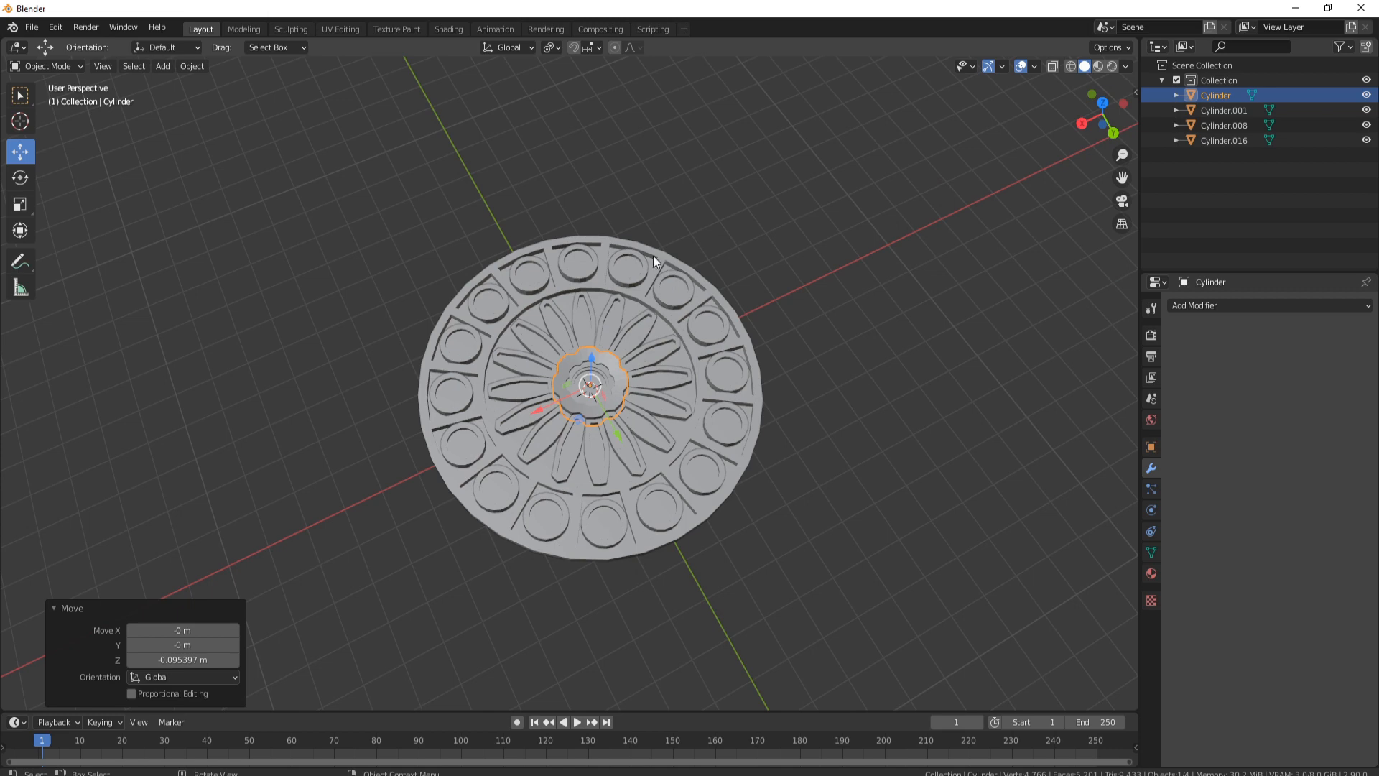
pyautogui.moveTo(493, 297); pyautogui.dragTo(611, 332, button='middle')
pyautogui.moveTo(731, 373); pyautogui.dragTo(636, 368, button='middle')
pyautogui.scroll(3, 643, 360)
pyautogui.scroll(2, 644, 360)
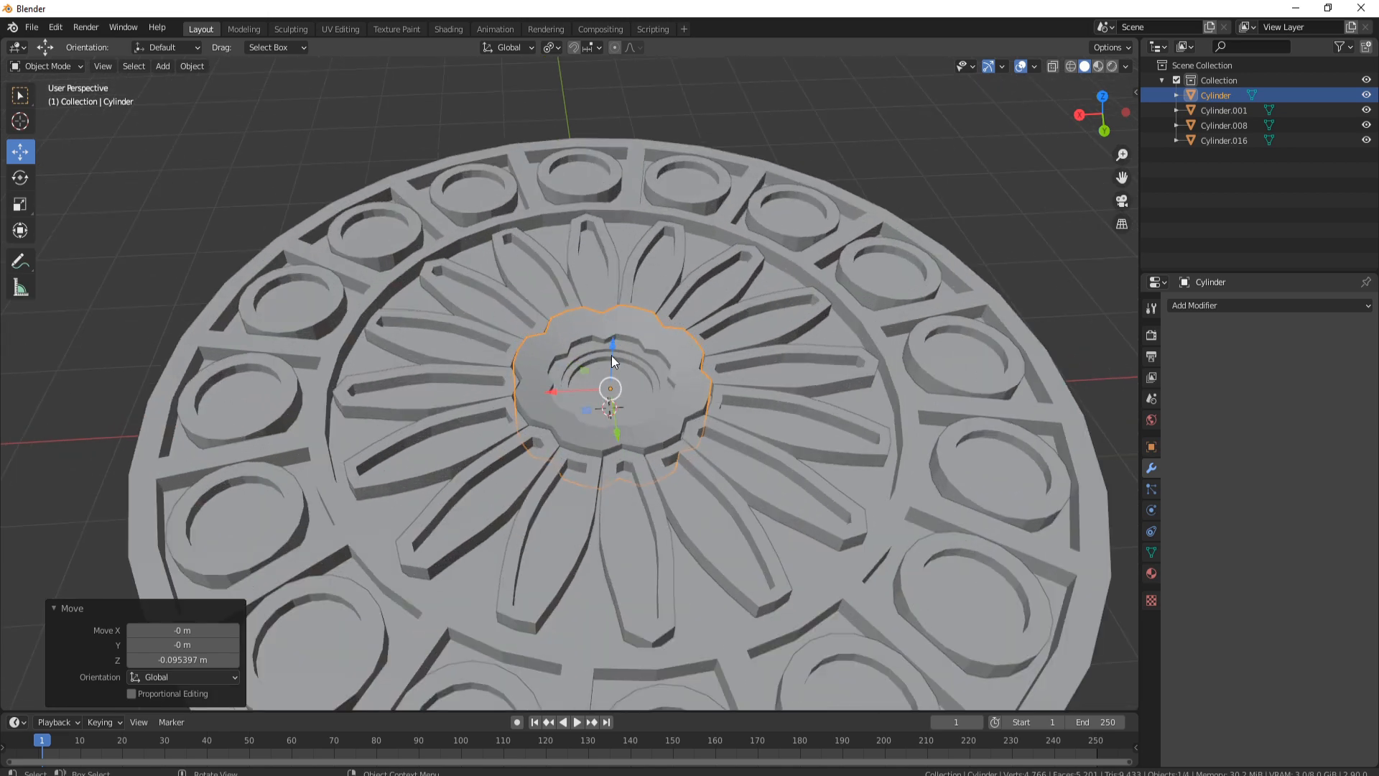
# Select all the ornament's parts with the petal ring active and join them into a single object.
pyautogui.keyDown('shift'); pyautogui.click(498, 405); pyautogui.keyUp('shift')
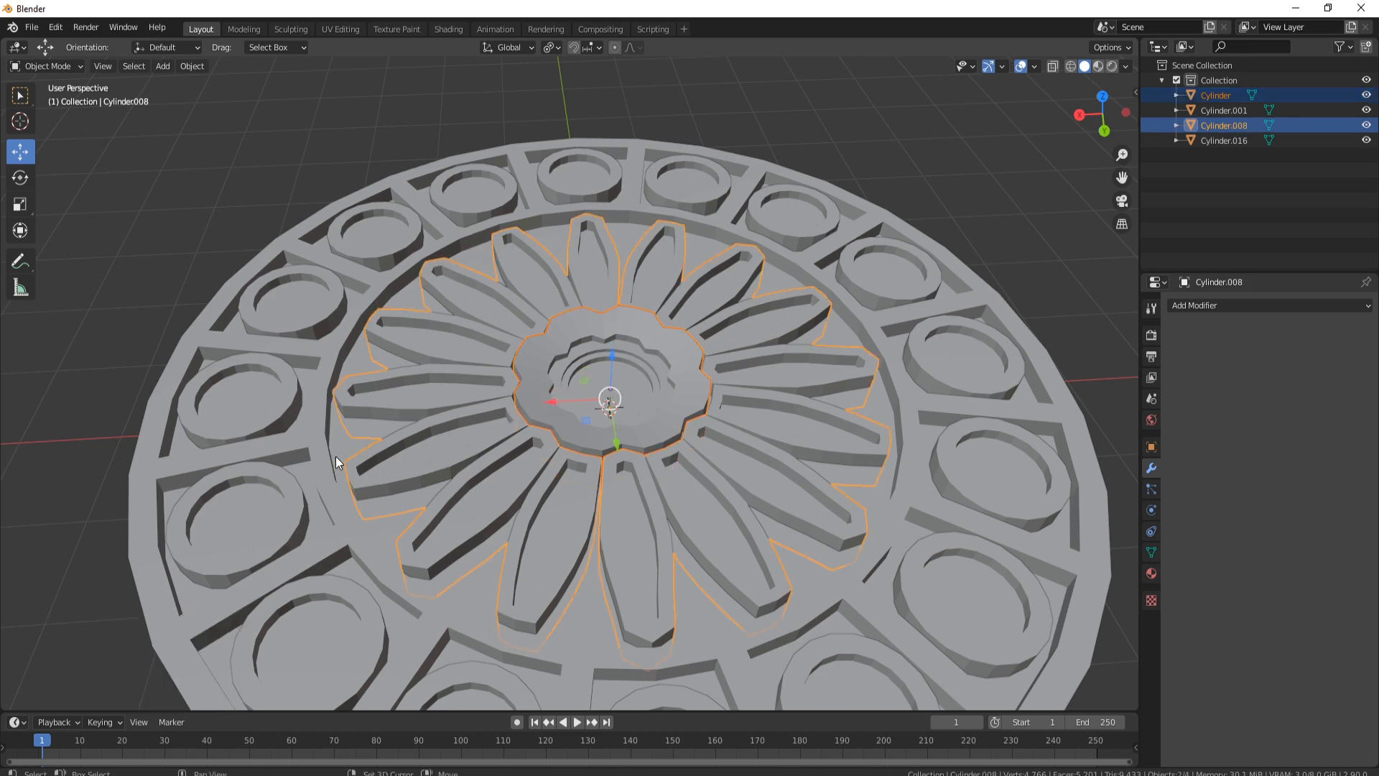
pyautogui.scroll(-5, 503, 426)
pyautogui.press('a')
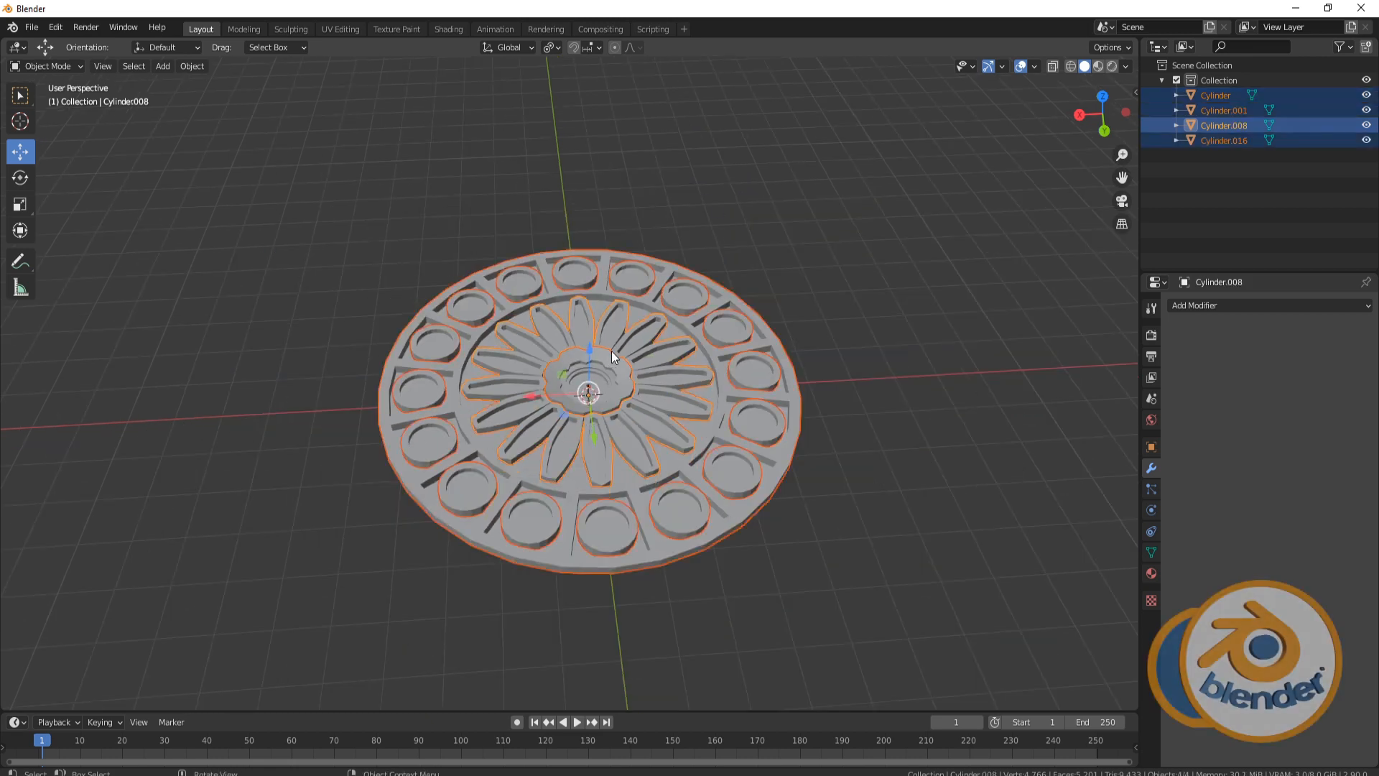
pyautogui.hotkey('ctrl', 'j')
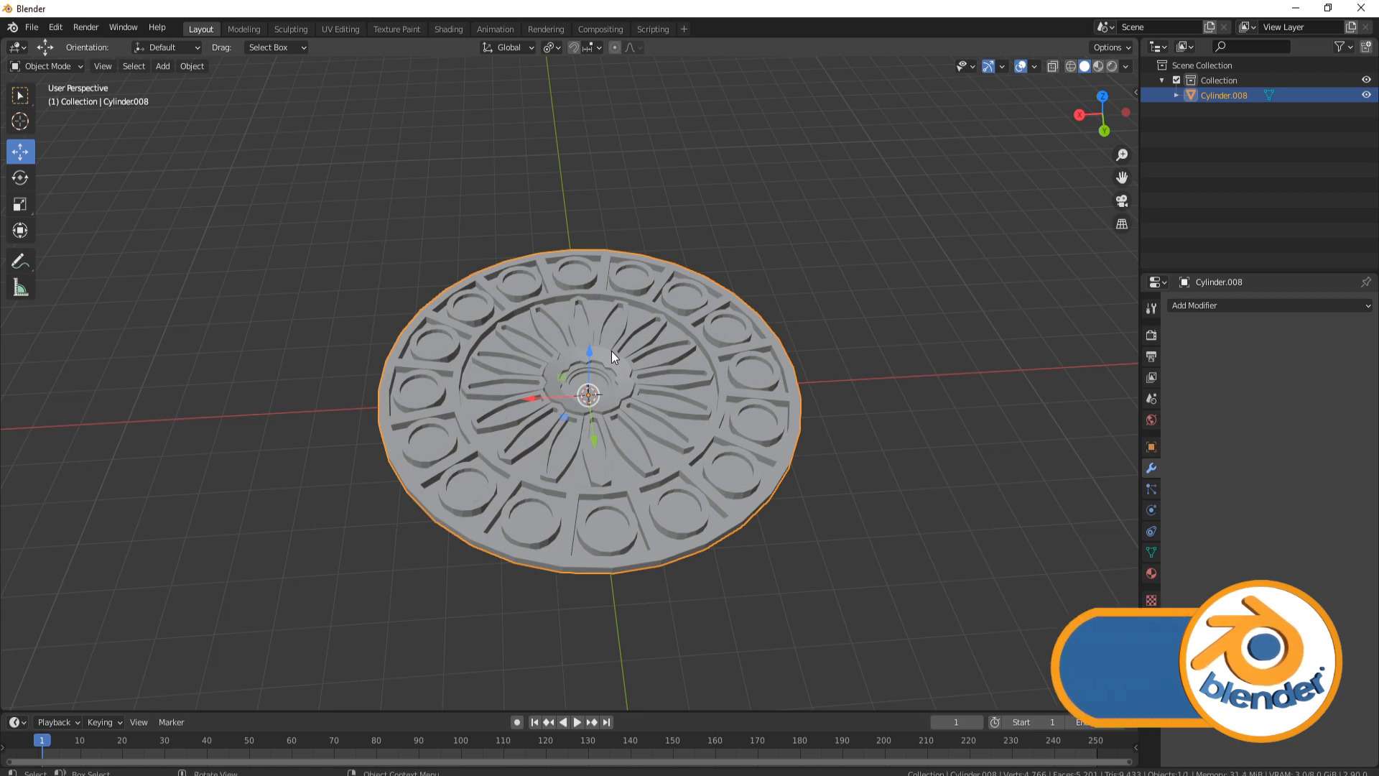
# Apply Shade Smooth to the joined ornament.
pyautogui.scroll(3, 645, 377)
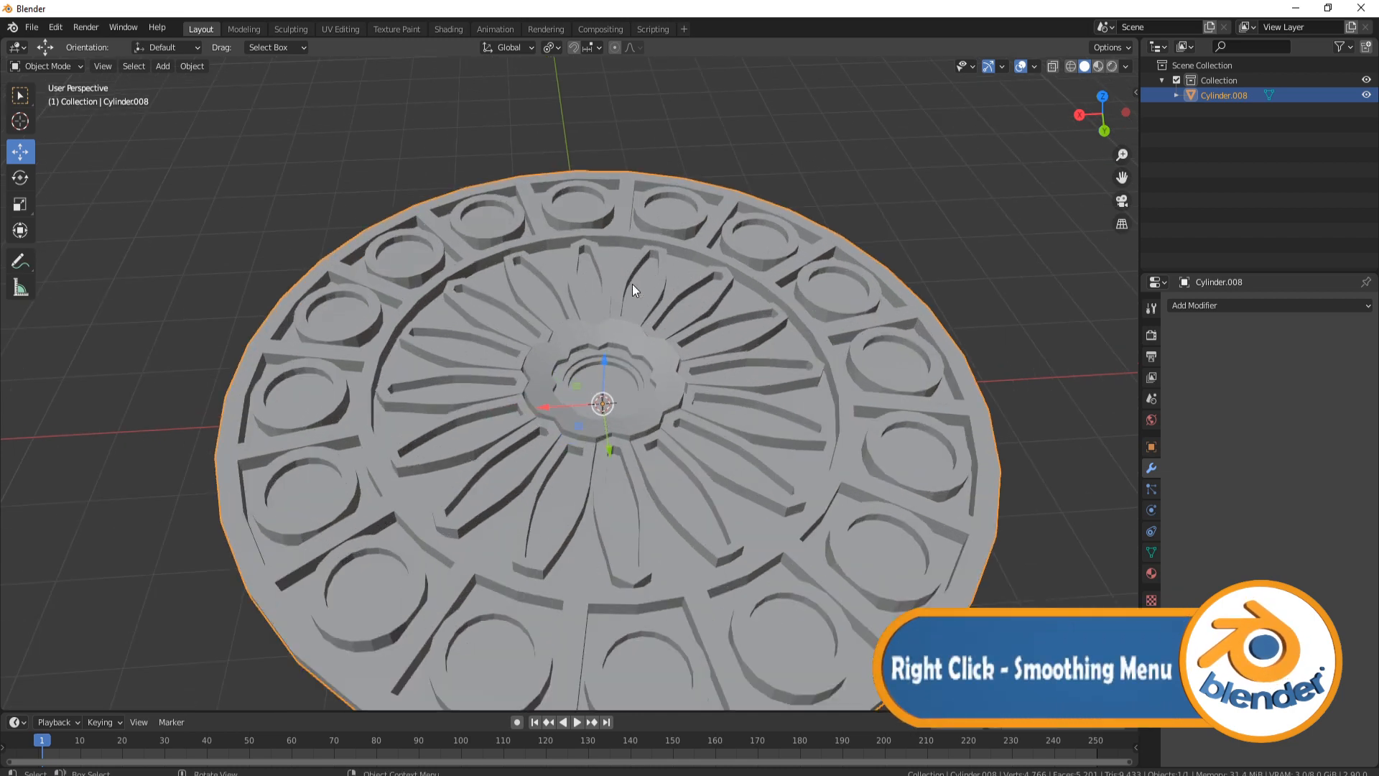
pyautogui.rightClick(699, 300)
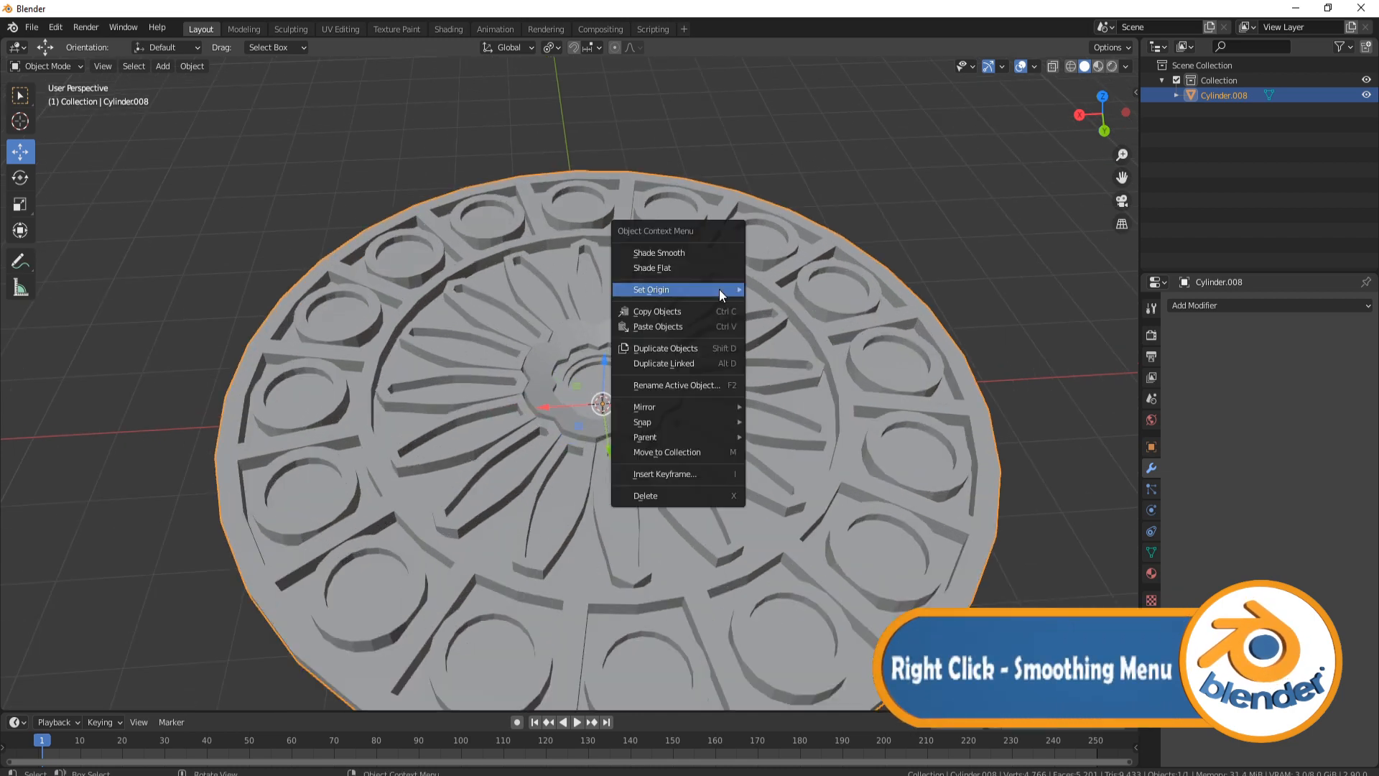
pyautogui.click(679, 248)
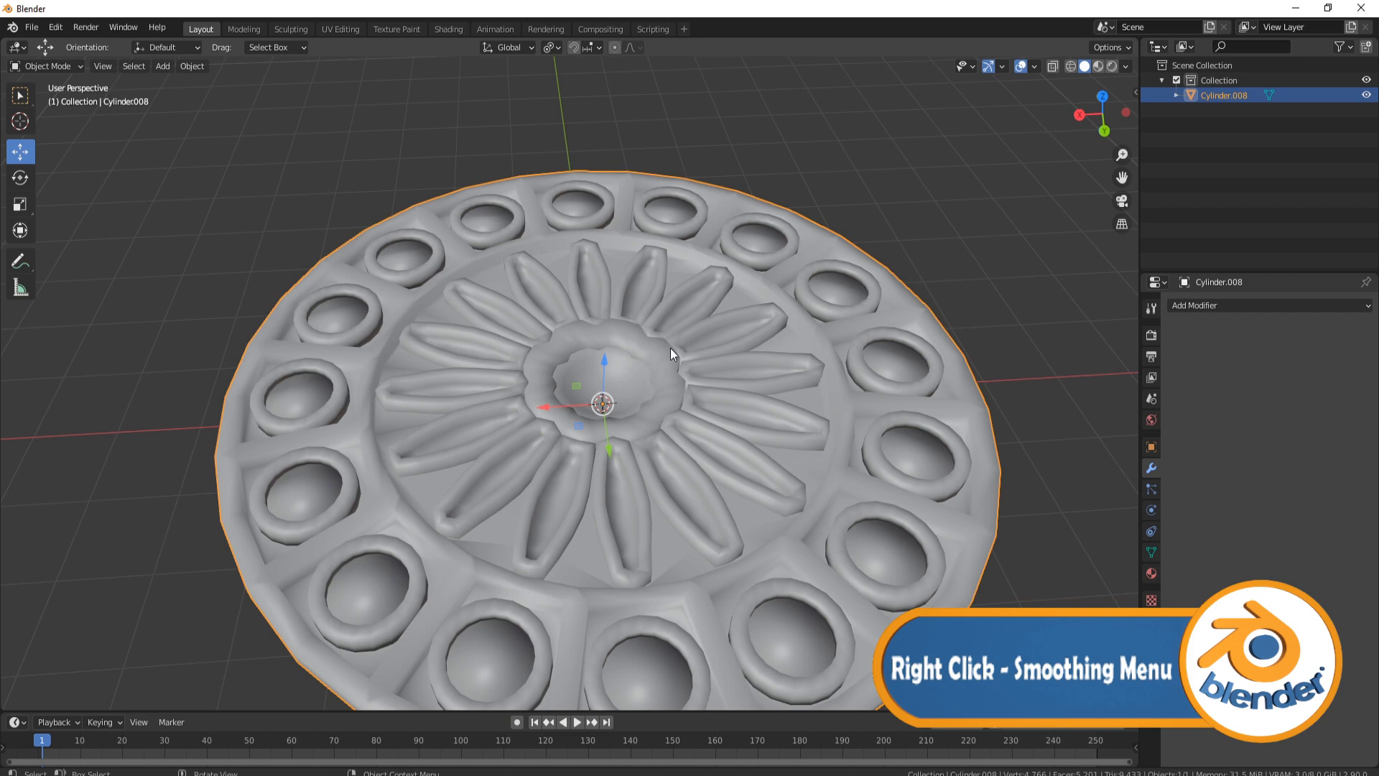
# Enable Auto Smooth in the joined ornament's normals settings, using a 30° angle.
pyautogui.click(1150, 550)
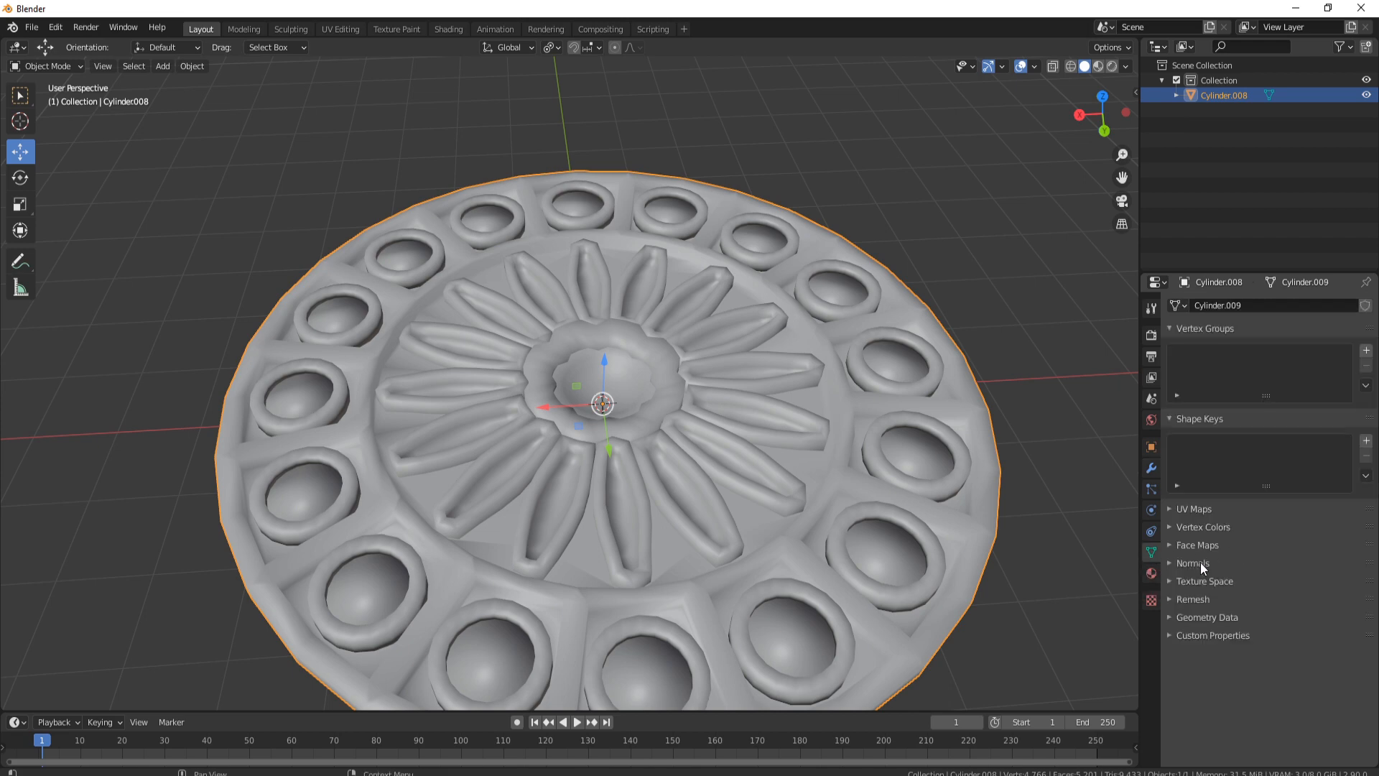
pyautogui.click(1199, 563)
pyautogui.click(1249, 584)
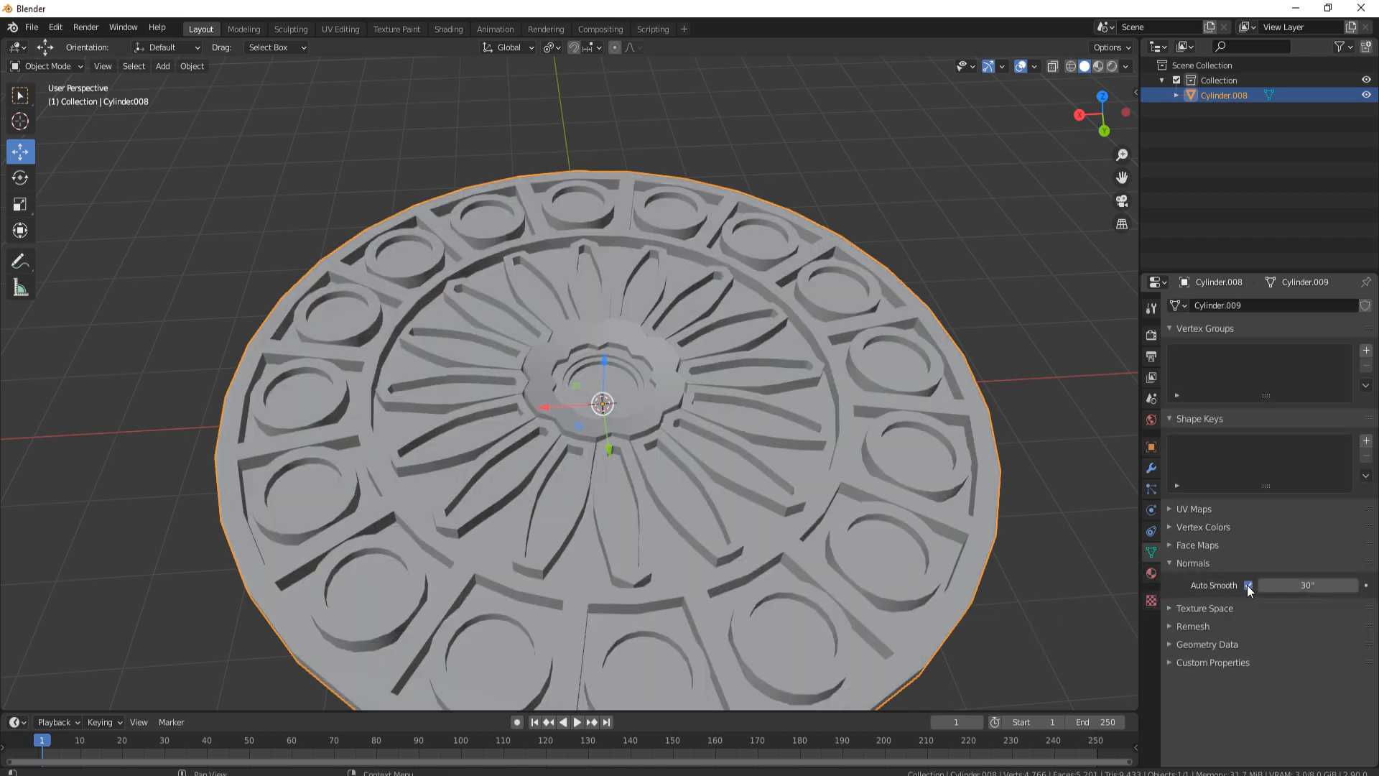
pyautogui.moveTo(744, 523); pyautogui.dragTo(626, 484, button='middle')
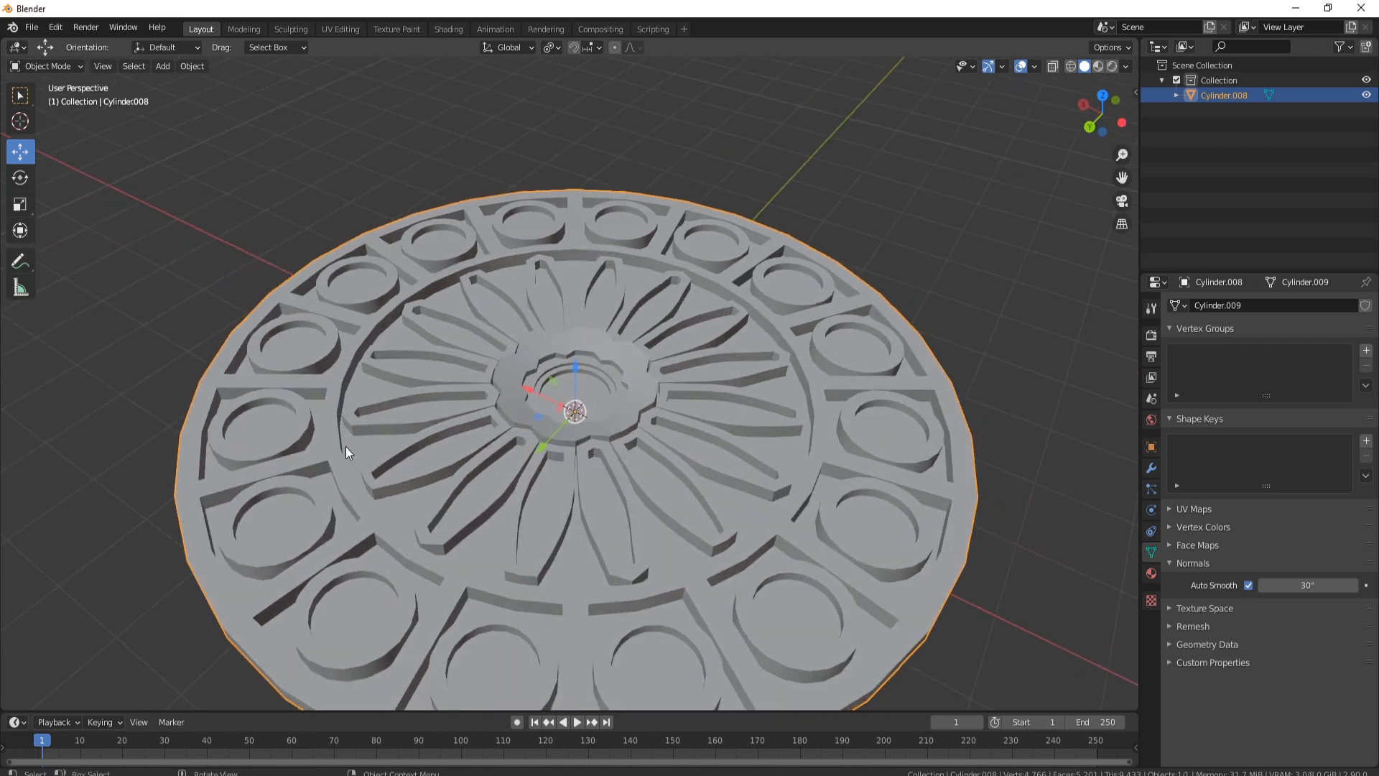
pyautogui.moveTo(773, 517); pyautogui.dragTo(678, 192, button='middle')
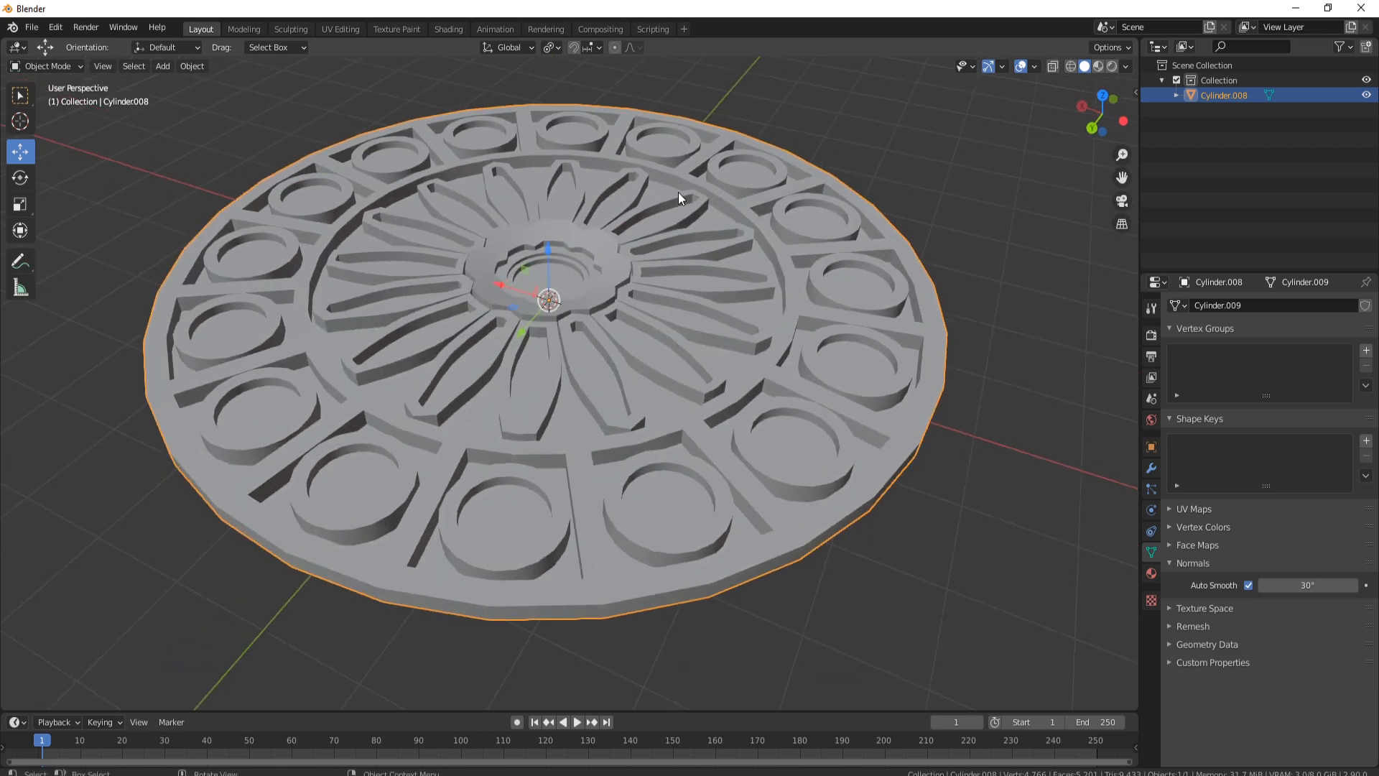
pyautogui.scroll(3, 714, 280)
pyautogui.moveTo(713, 280); pyautogui.dragTo(684, 297, button='middle')
pyautogui.scroll(-5, 693, 342)
pyautogui.scroll(5, 669, 347)
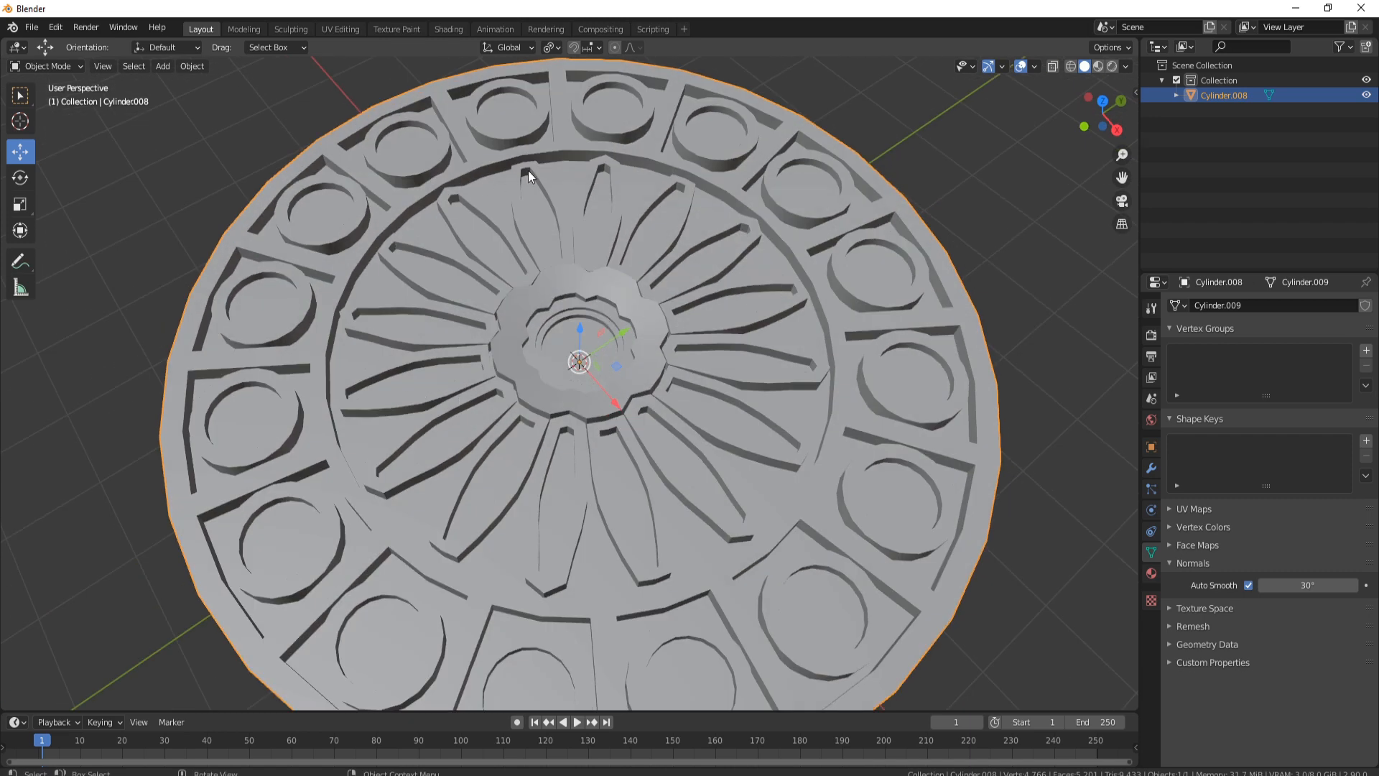
pyautogui.moveTo(837, 445); pyautogui.dragTo(825, 280, button='middle')
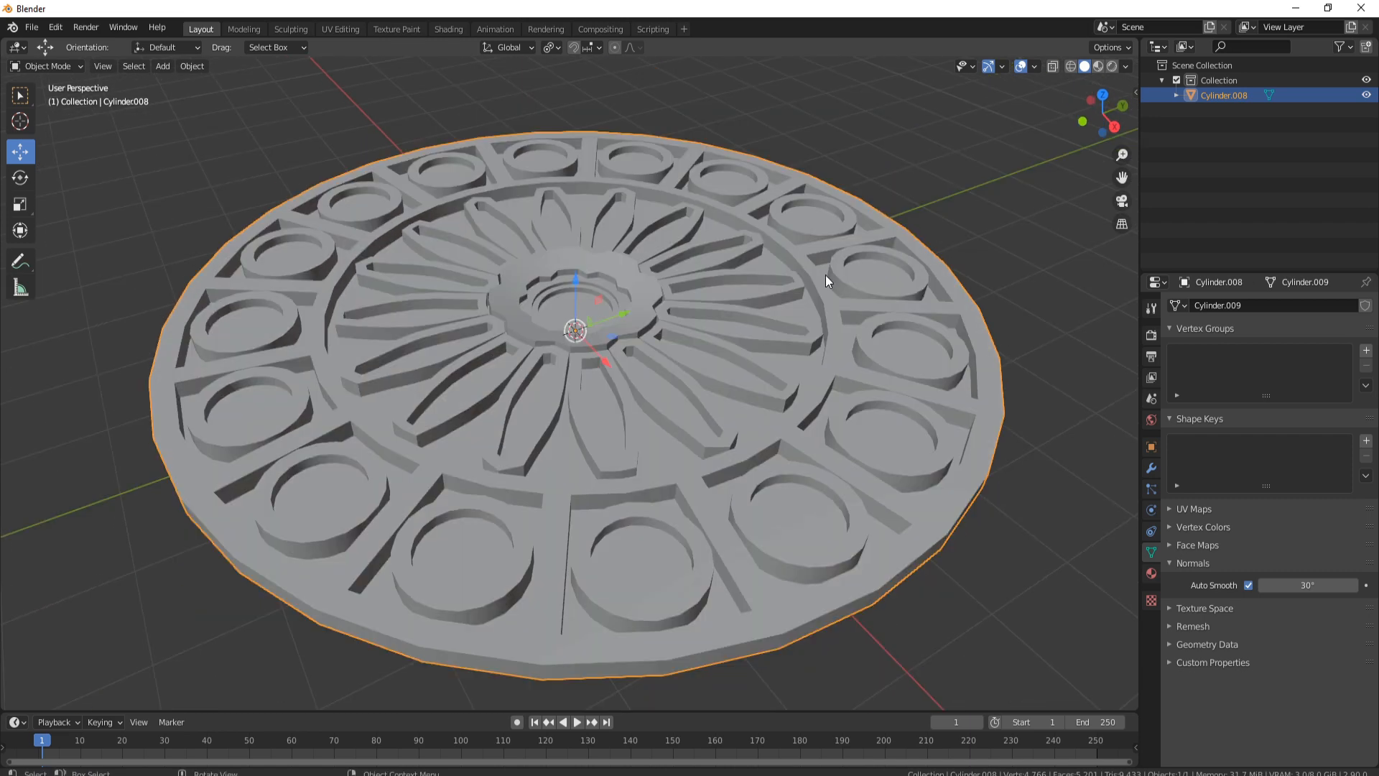
# Apply all transforms to the ornament and set its origin to geometry.
pyautogui.hotkey('ctrl', 'a')
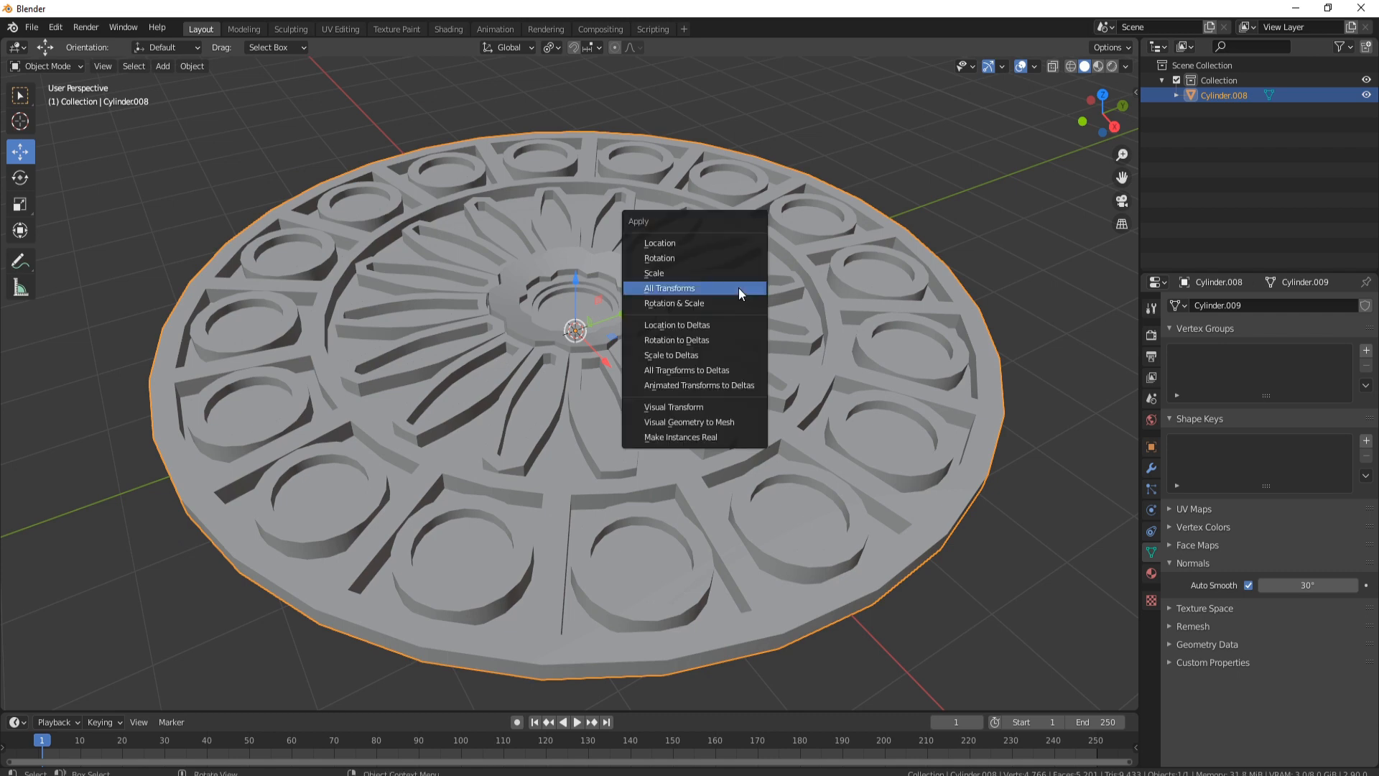
pyautogui.click(738, 293)
pyautogui.rightClick(738, 301)
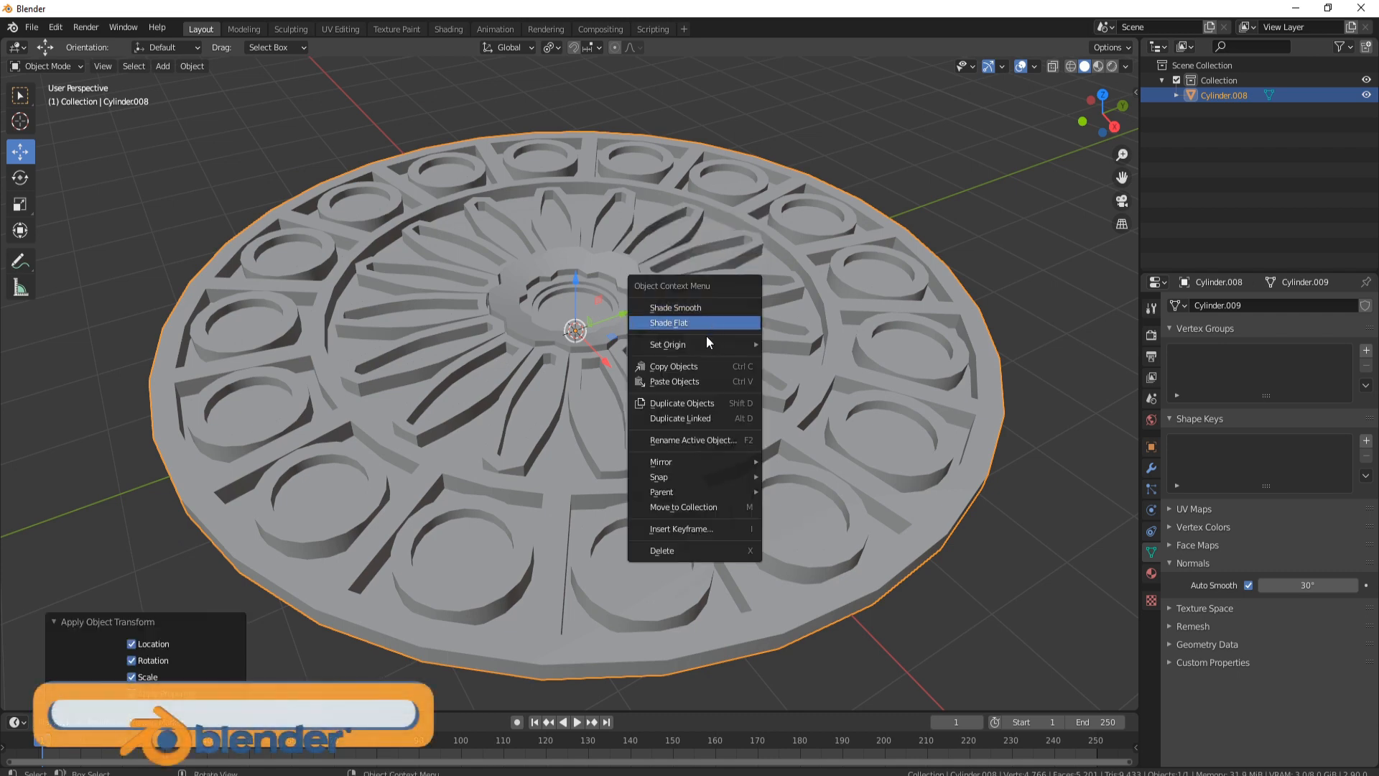
pyautogui.moveTo(704, 342)
pyautogui.click(847, 361)
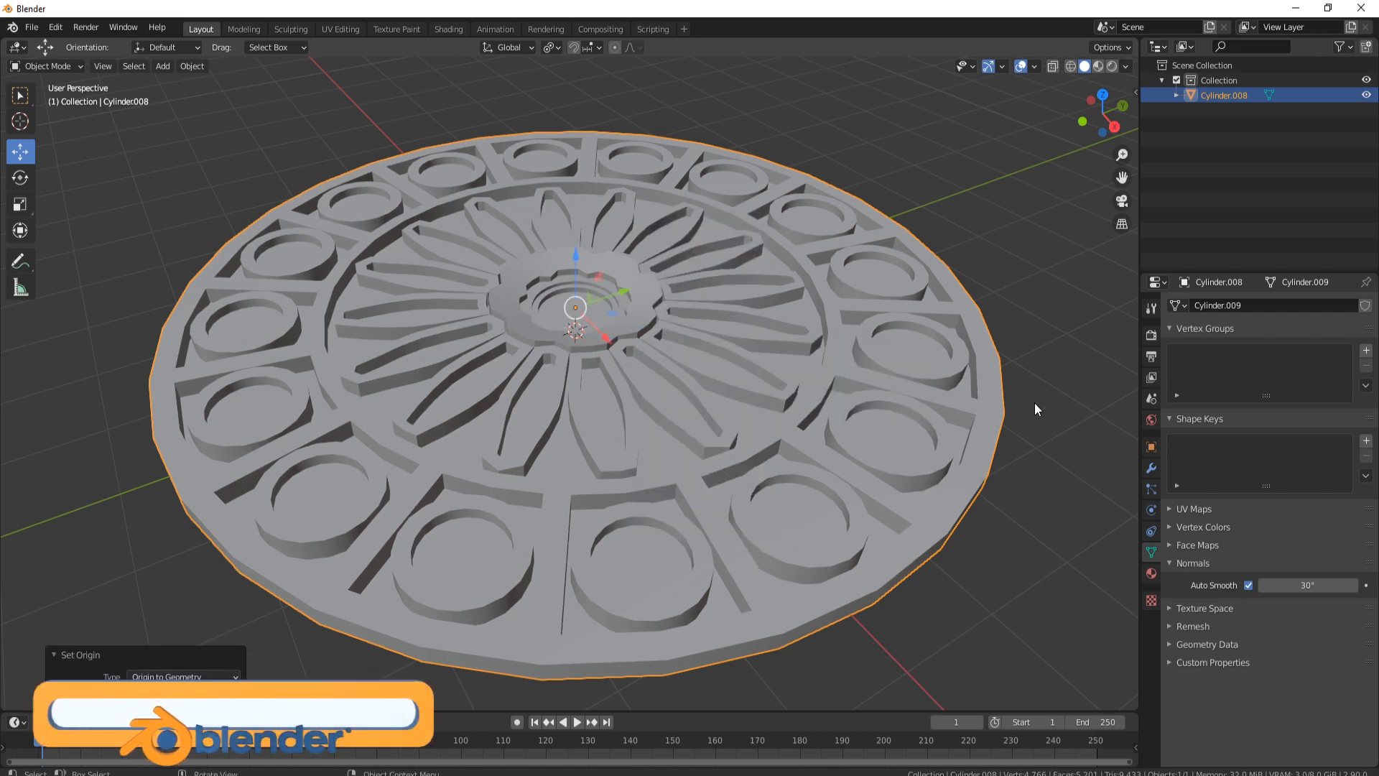
# Add a Bevel modifier to the ornament and limit it by Angle at 30°.
pyautogui.click(1152, 470)
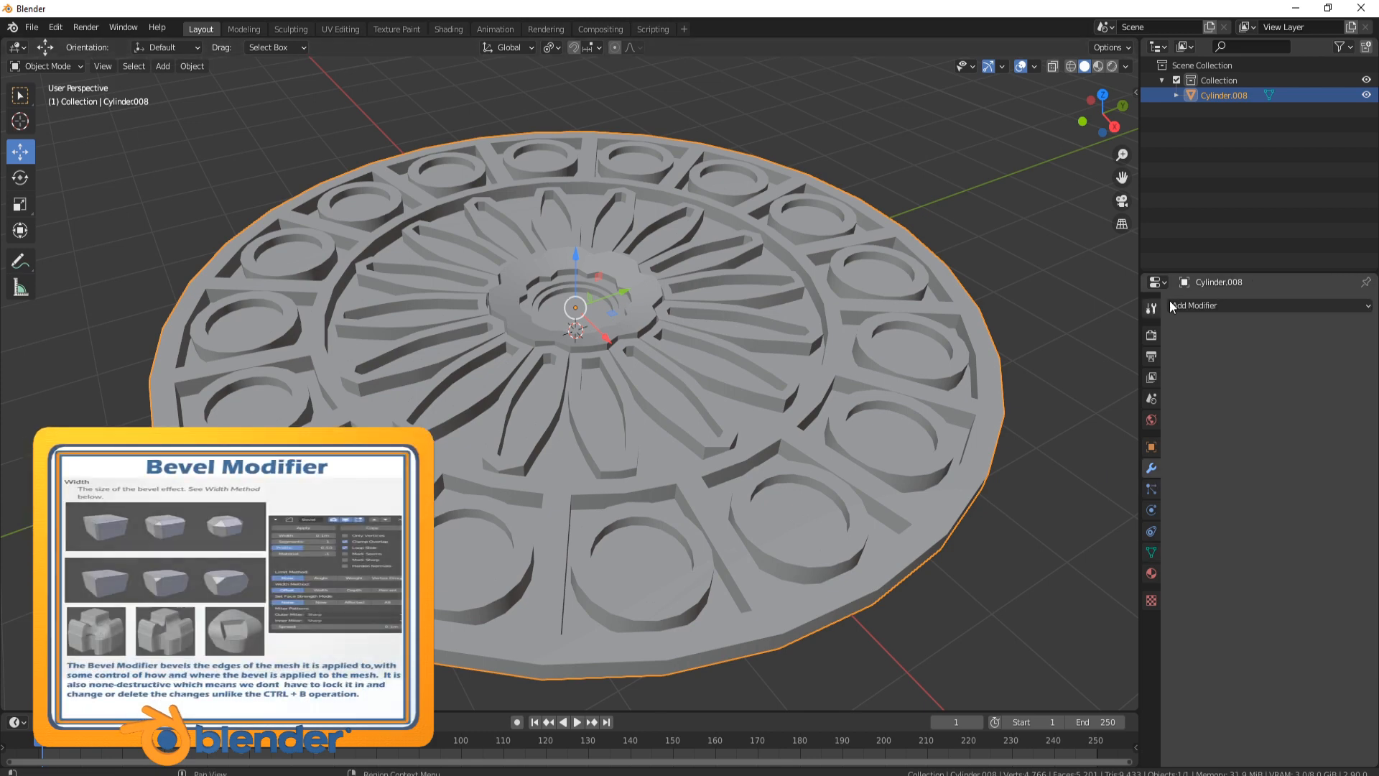
pyautogui.click(1198, 305)
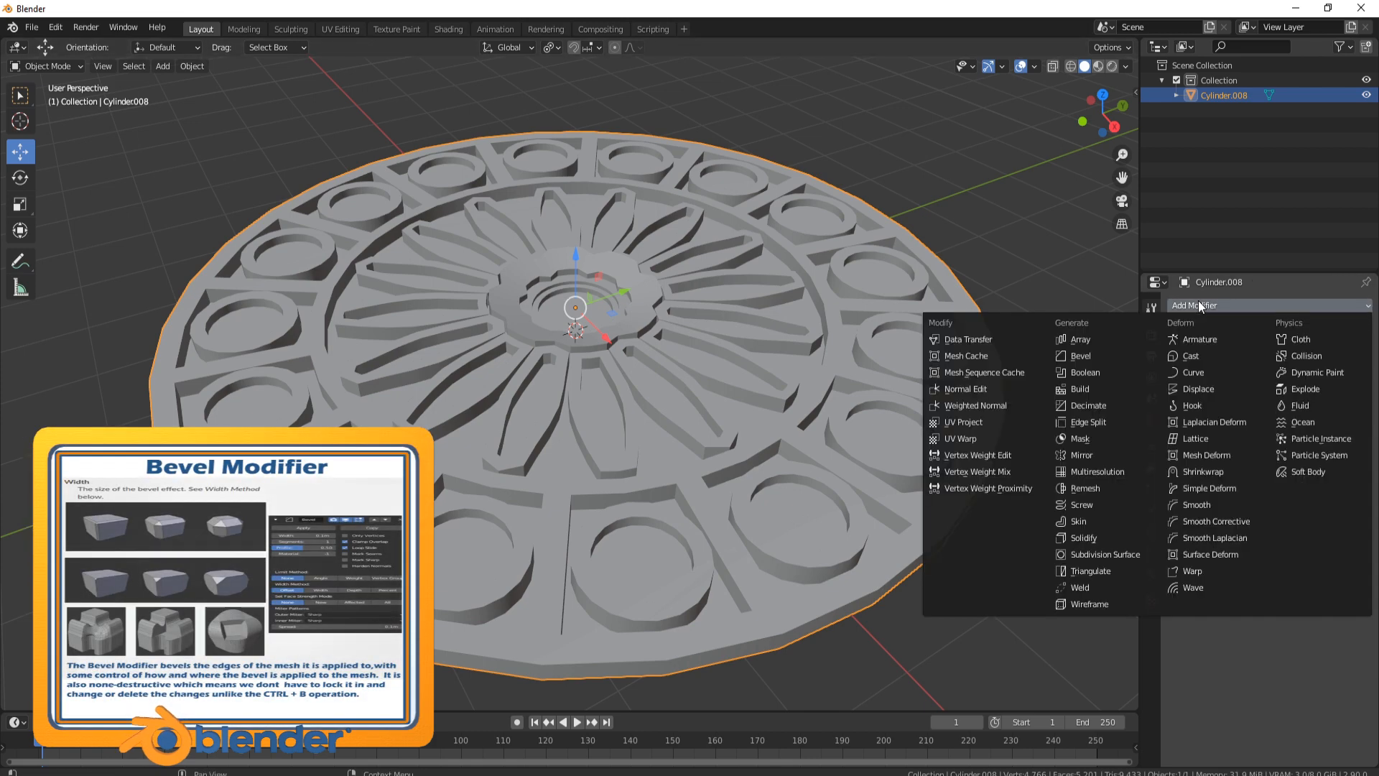
pyautogui.click(1089, 355)
pyautogui.moveTo(754, 476); pyautogui.dragTo(644, 458, button='middle')
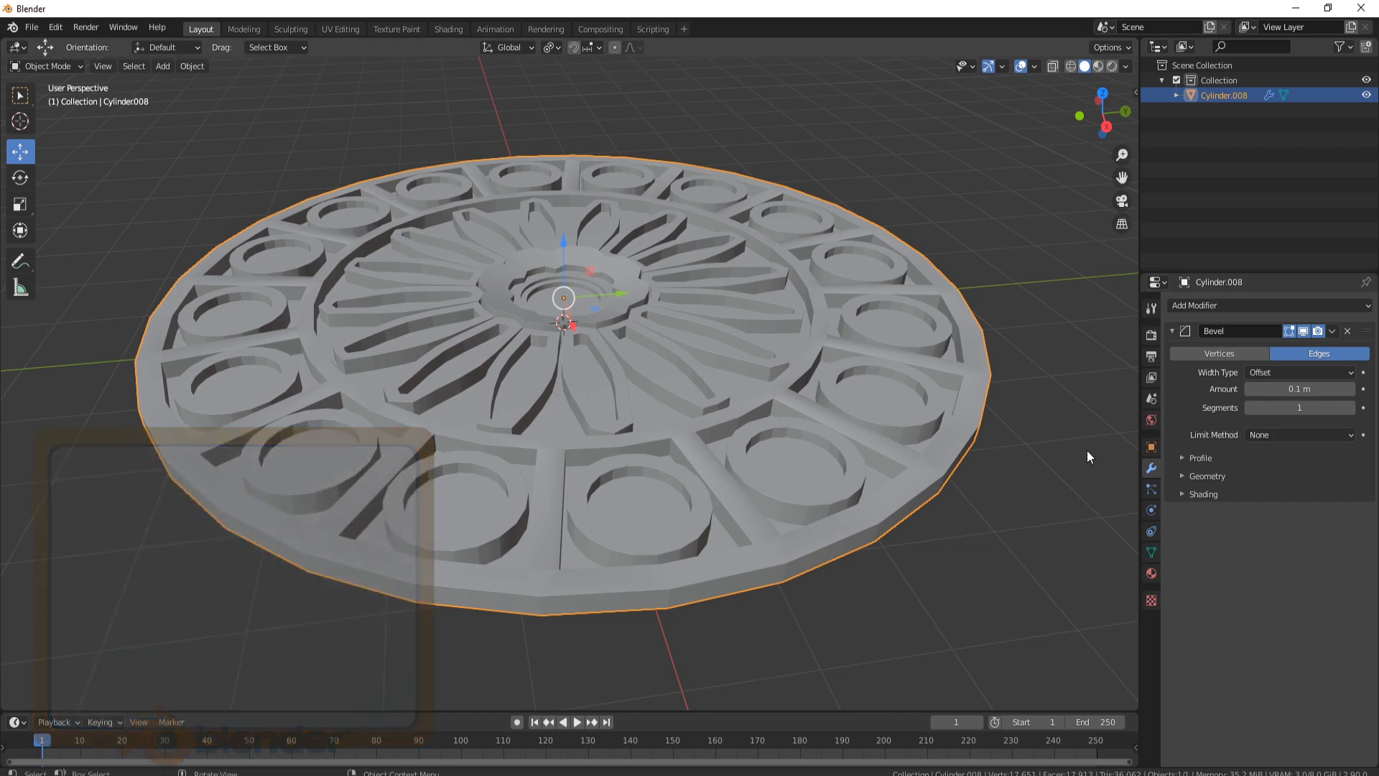
pyautogui.click(1277, 435)
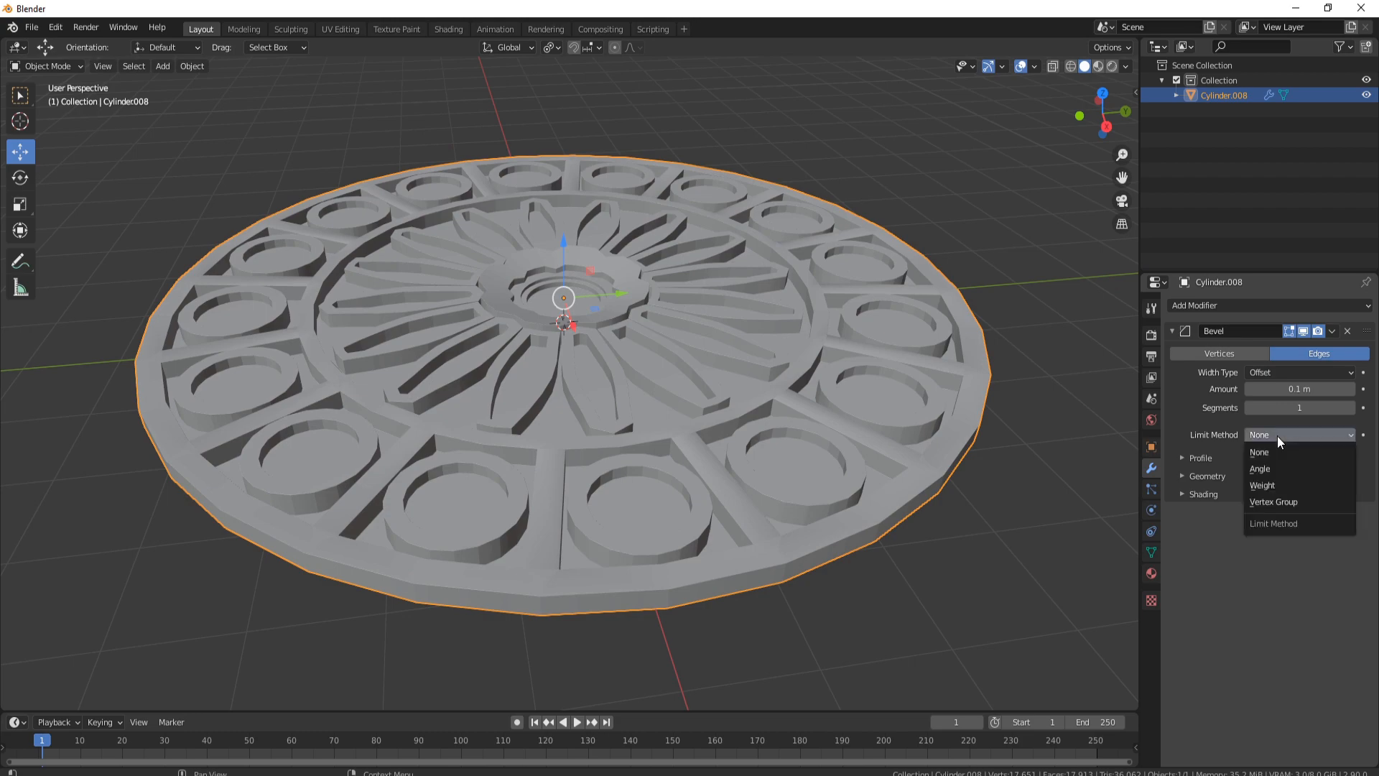
pyautogui.click(1275, 467)
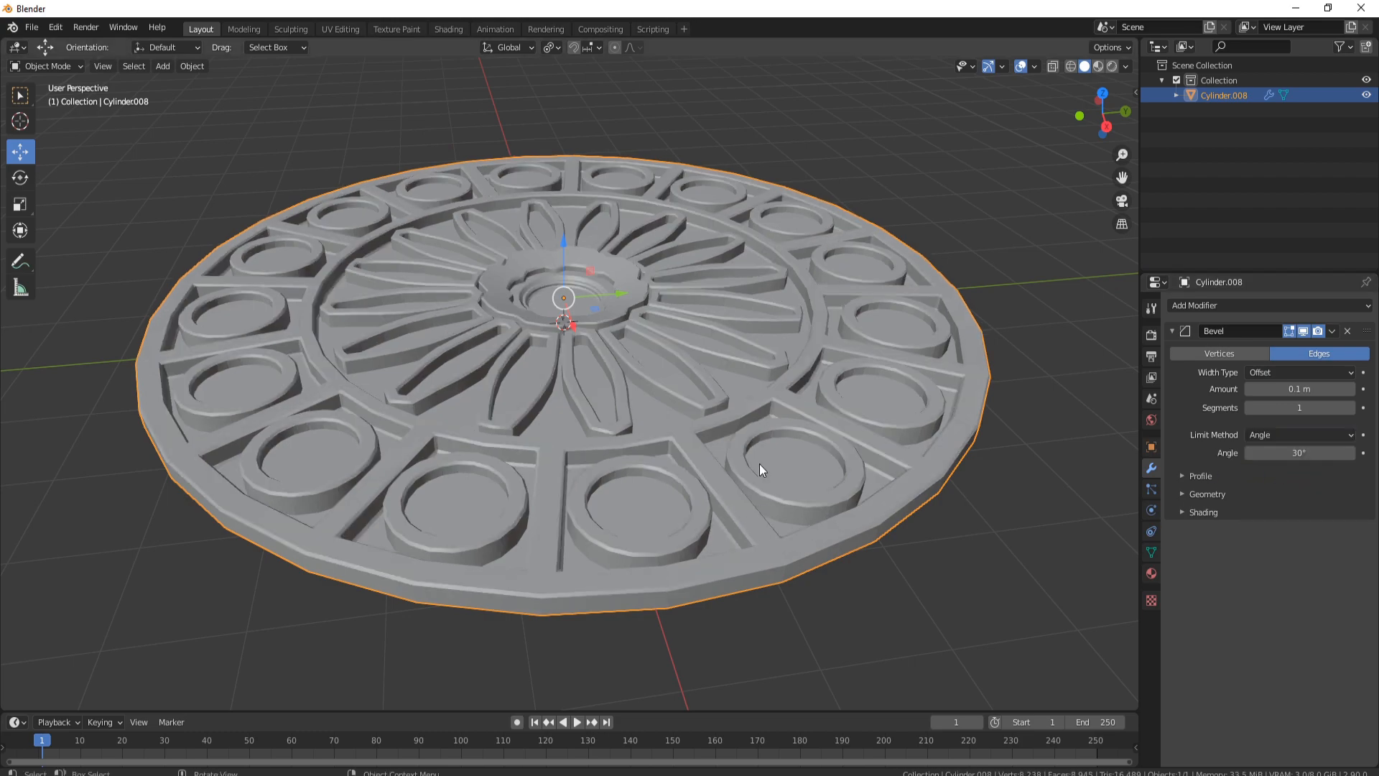
pyautogui.moveTo(451, 345); pyautogui.dragTo(455, 256, button='middle')
pyautogui.scroll(4, 546, 410)
pyautogui.scroll(-5, 596, 354)
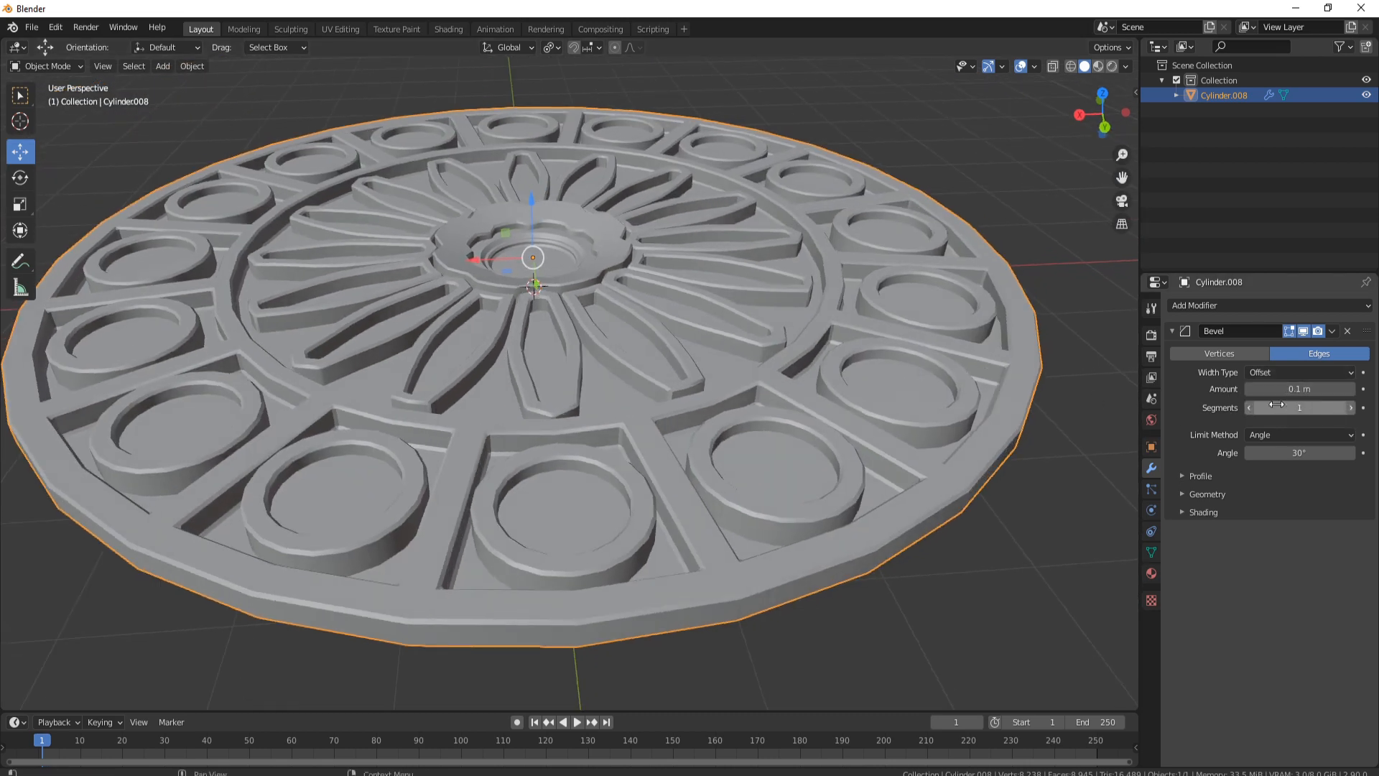
# Try two bevel segments, return to 1 segment and set the bevel amount to 0.013 m.
pyautogui.click(1350, 407)
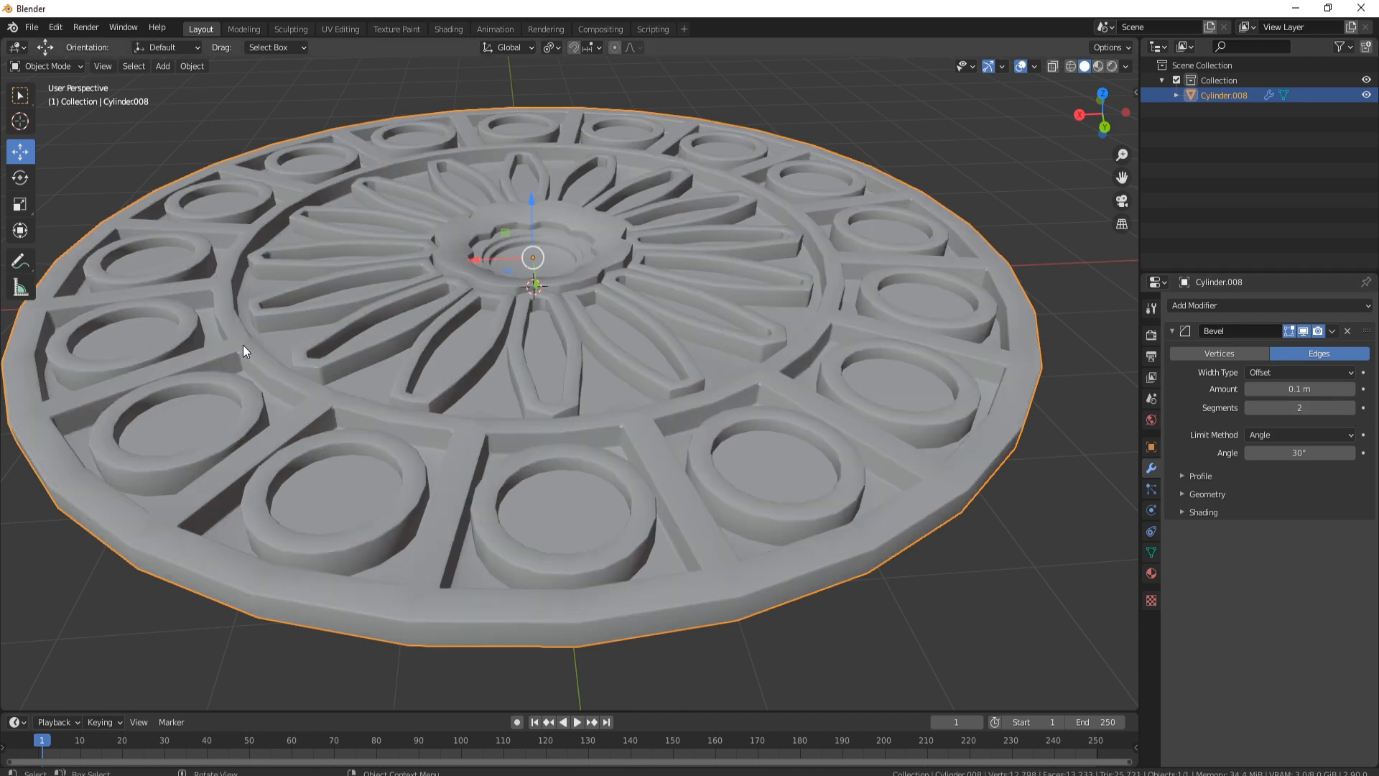
pyautogui.click(1250, 407)
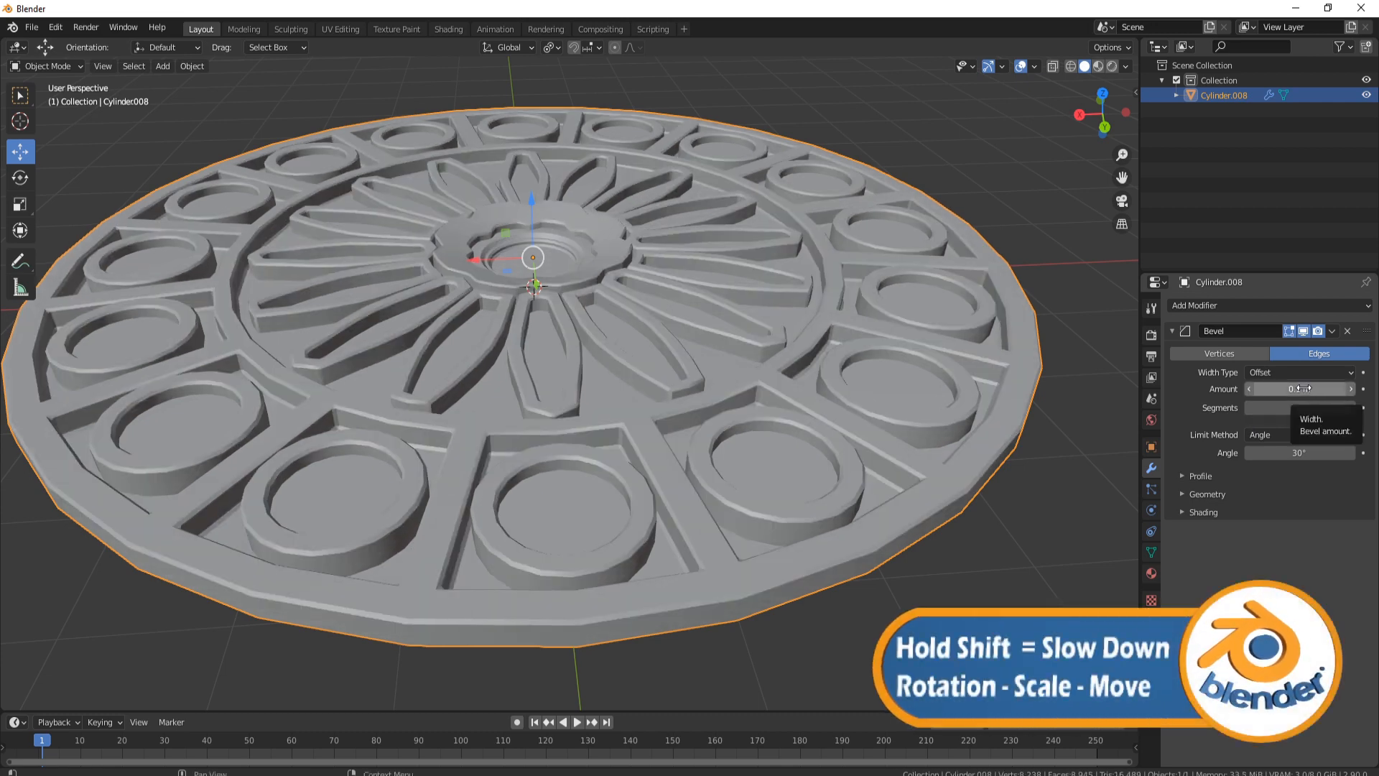
pyautogui.moveTo(1300, 388)
pyautogui.mouseDown()
pyautogui.moveTo(1264, 388)
pyautogui.moveTo(1314, 389)
pyautogui.mouseUp()
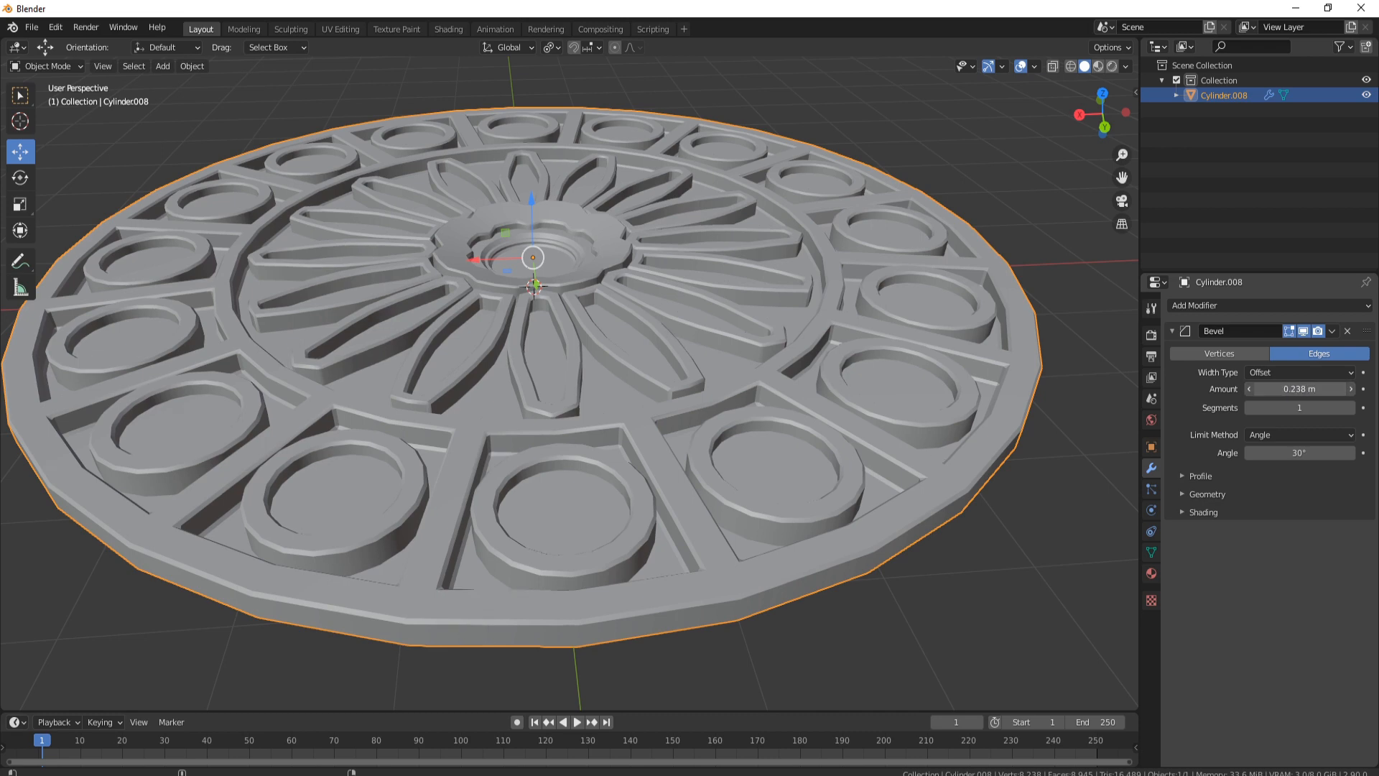
pyautogui.moveTo(1299, 389)
pyautogui.mouseDown()
pyautogui.moveTo(1271, 388)
pyautogui.moveTo(1288, 389)
pyautogui.mouseUp()
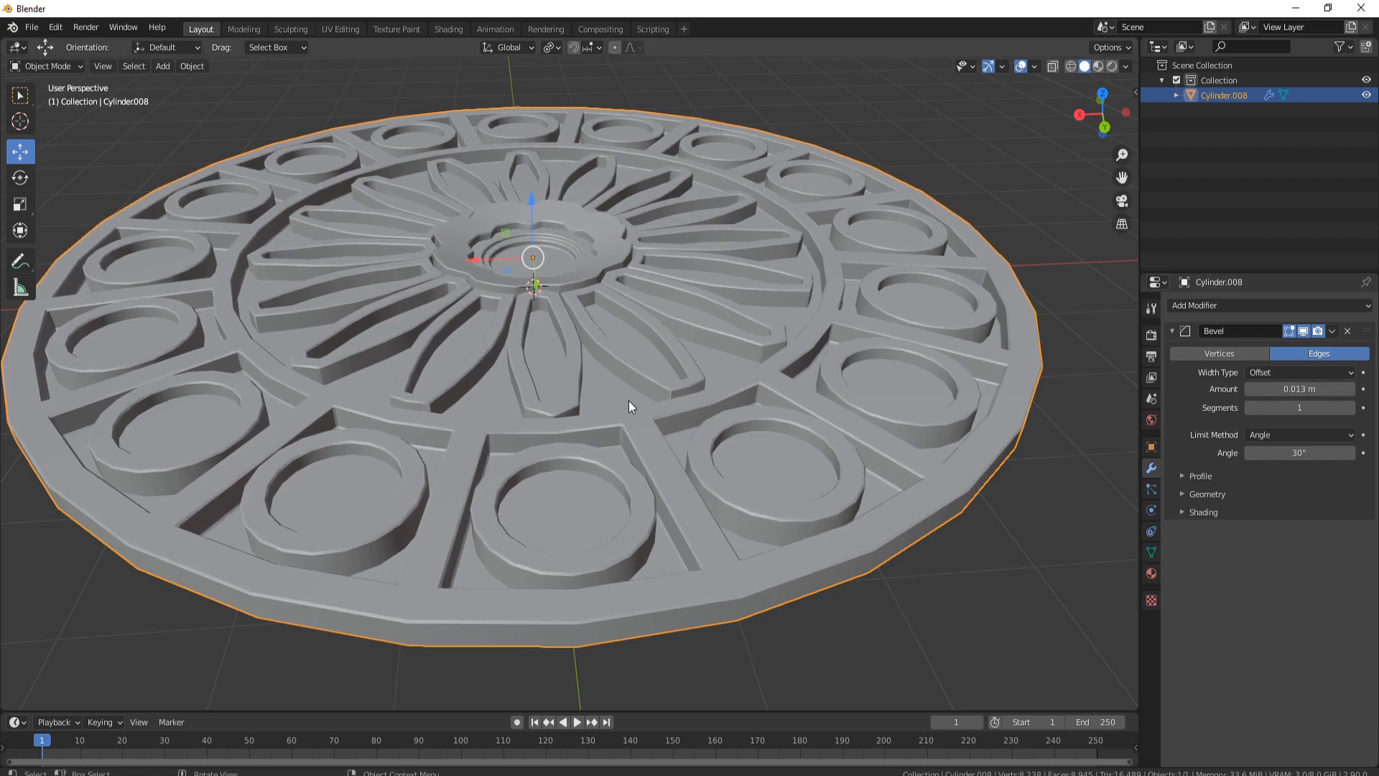
pyautogui.scroll(-4, 574, 287)
pyautogui.moveTo(635, 269); pyautogui.dragTo(635, 360, button='middle')
pyautogui.scroll(4, 635, 360)
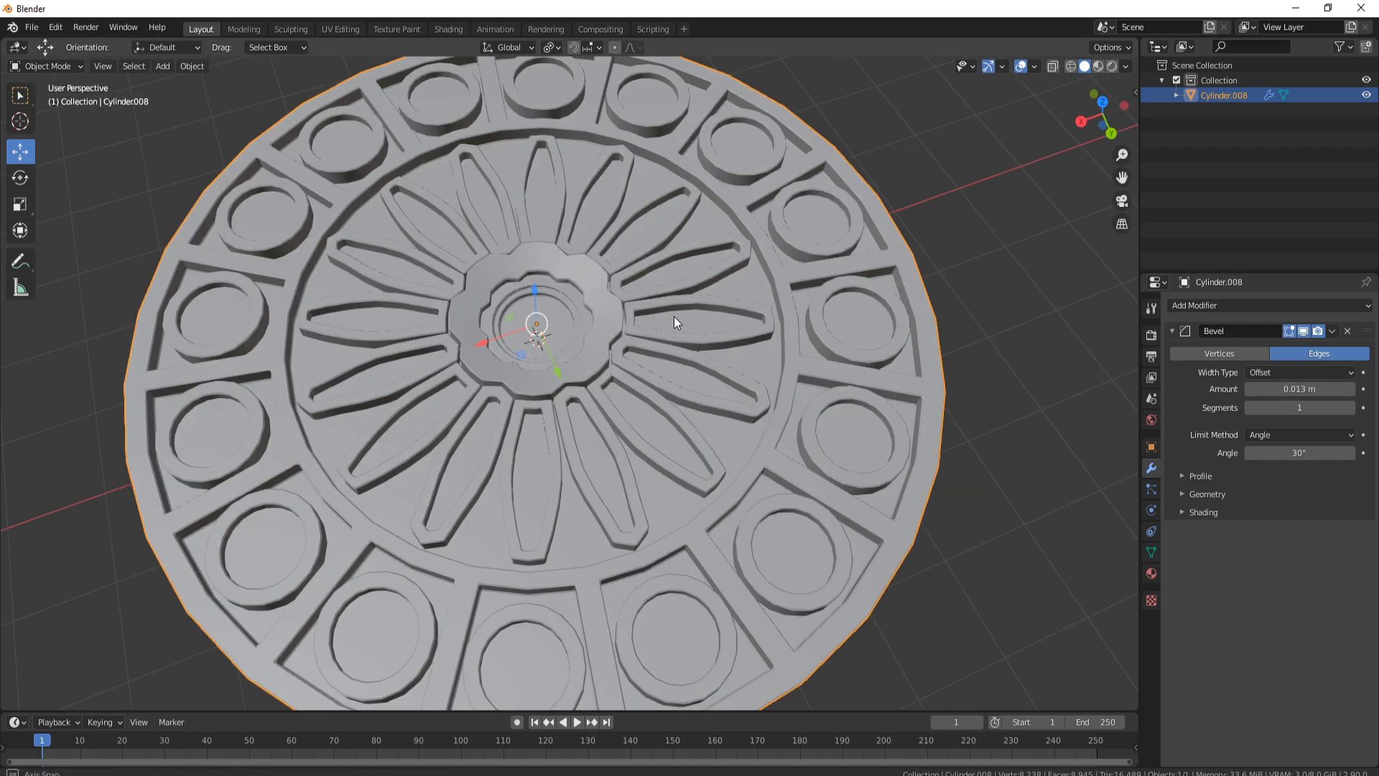
pyautogui.moveTo(674, 316)
pyautogui.mouseDown(button='middle')
pyautogui.moveTo(708, 252)
pyautogui.moveTo(658, 296)
pyautogui.mouseUp(button='middle')
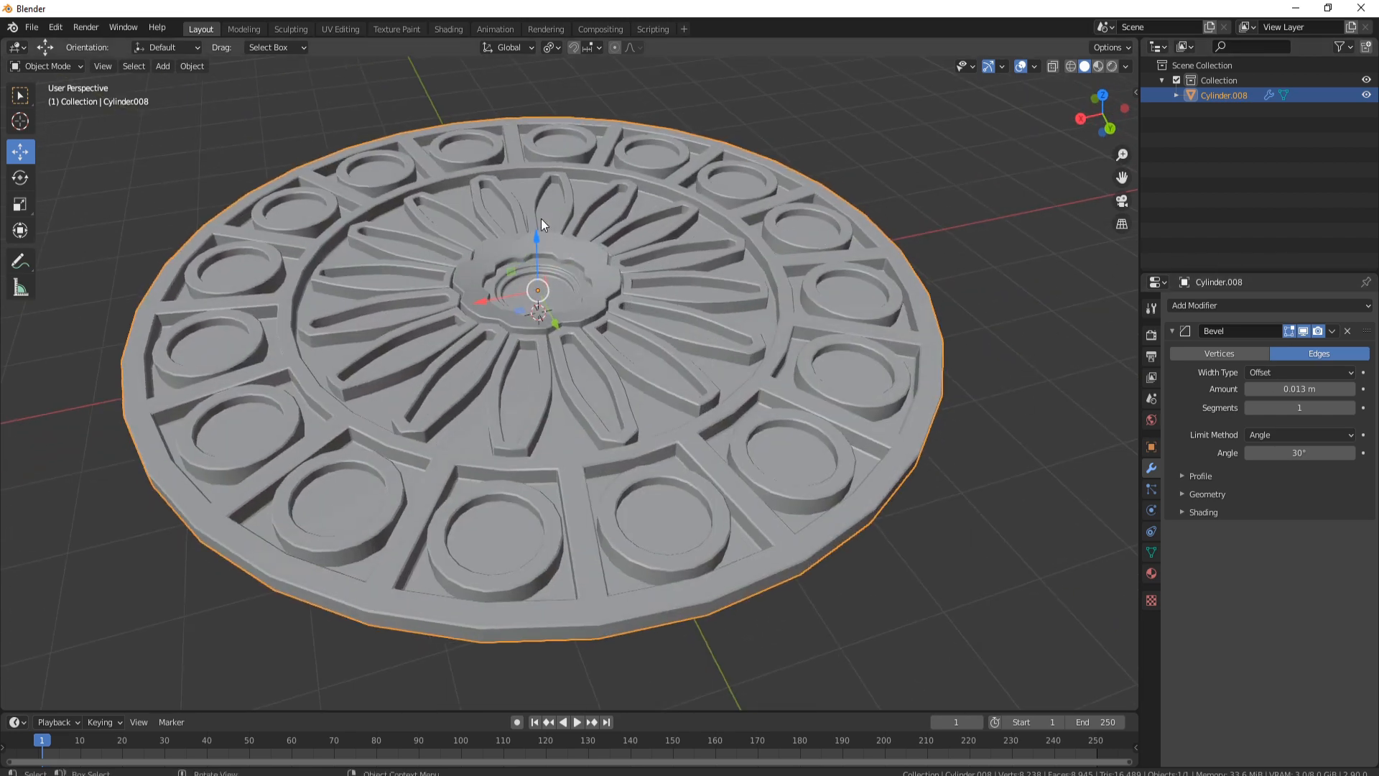
pyautogui.moveTo(580, 248); pyautogui.dragTo(563, 256, button='middle')
pyautogui.scroll(1, 575, 287)
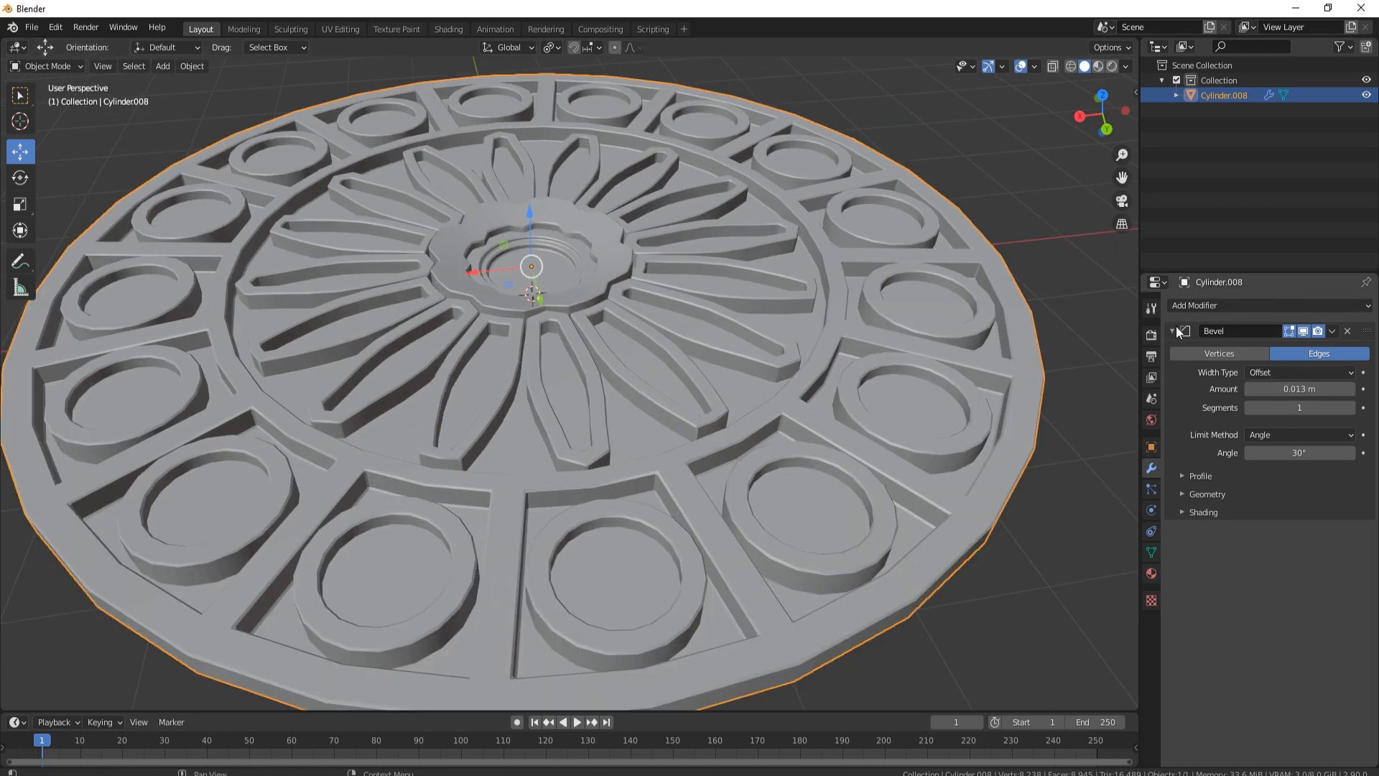
# In Edit Mode, raise the centre rosette's top face ring about 0.21 m along Z with smooth proportional editing, size about 4.6.
pyautogui.press('Tab')
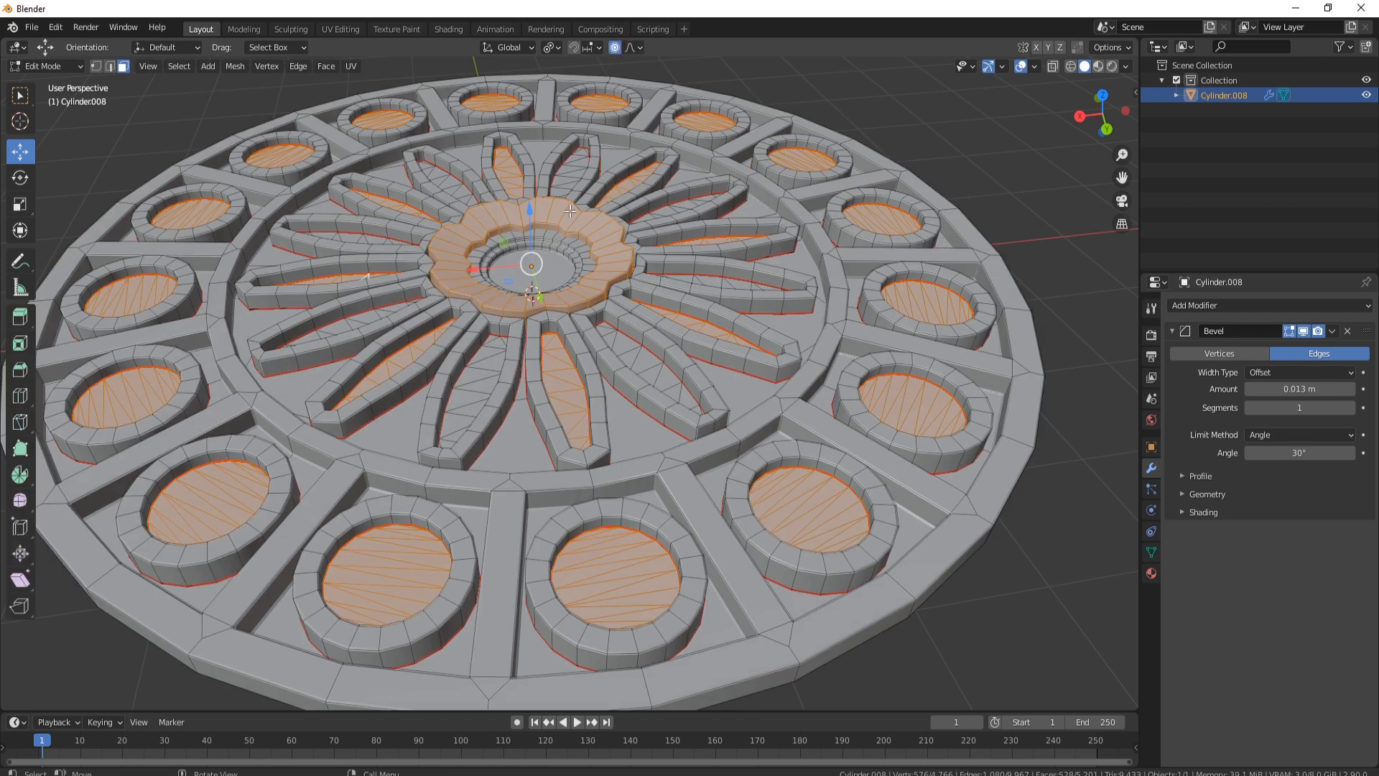
pyautogui.click(487, 217)
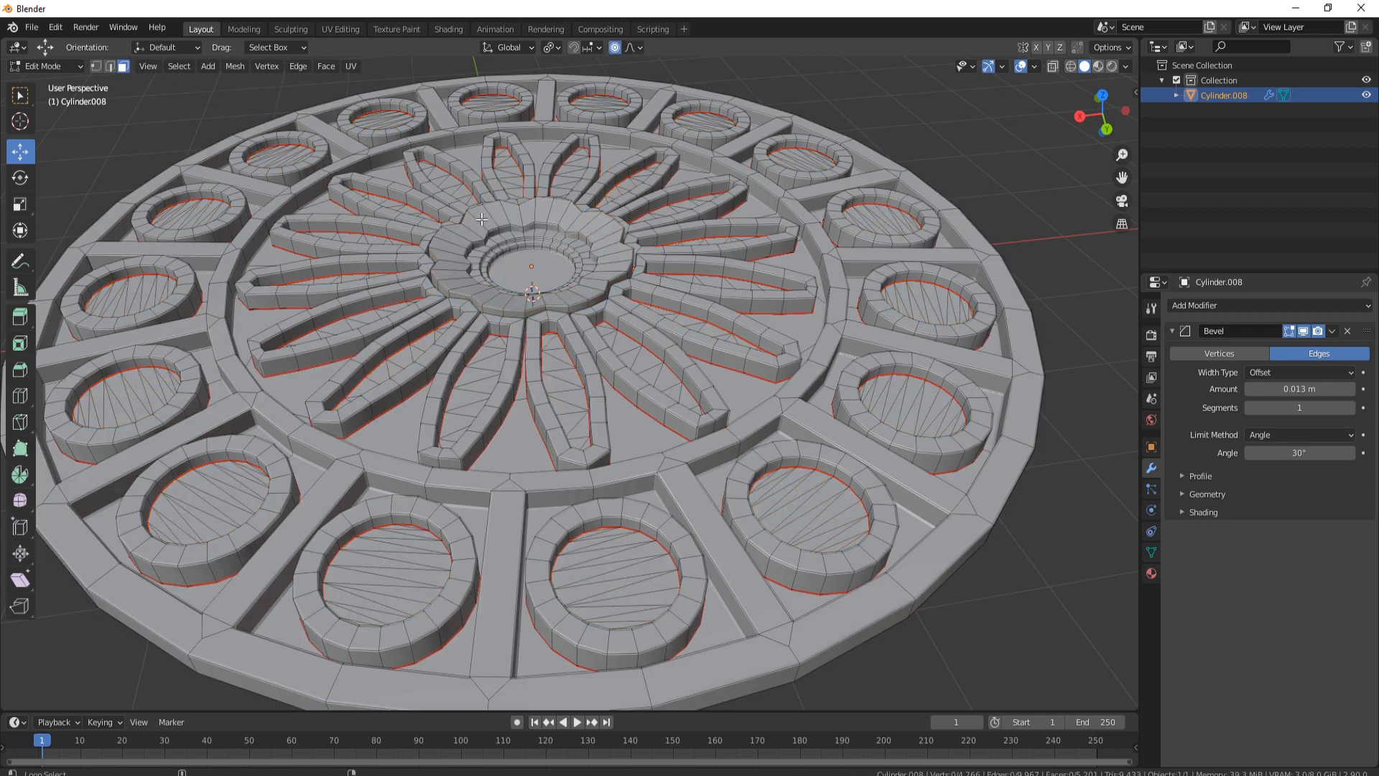
pyautogui.keyDown('alt'); pyautogui.click(612, 225); pyautogui.keyUp('alt')
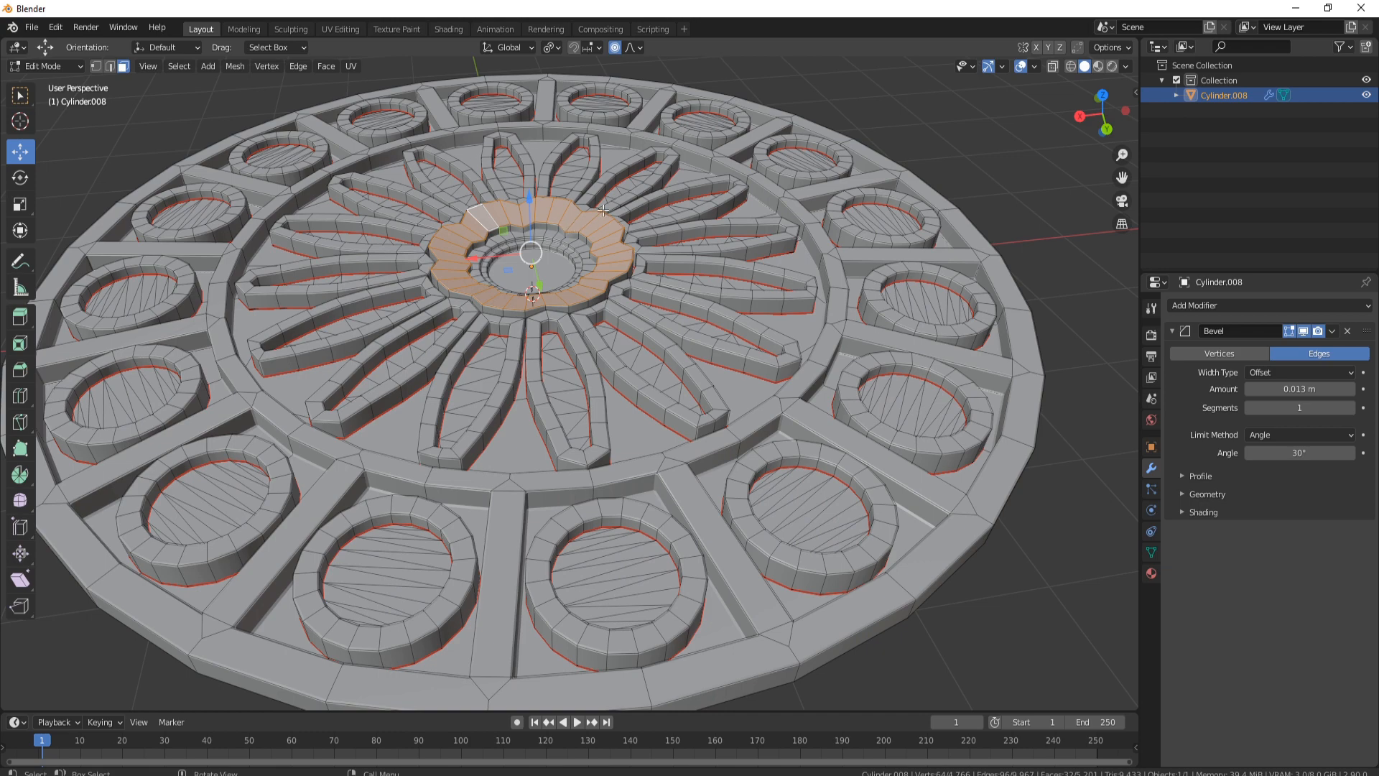
pyautogui.moveTo(614, 286); pyautogui.dragTo(588, 209, button='middle')
pyautogui.moveTo(545, 217); pyautogui.dragTo(550, 199)
pyautogui.scroll(-5, 545, 214)
pyautogui.scroll(-5, 545, 212)
pyautogui.scroll(-1, 546, 209)
pyautogui.scroll(-2, 547, 206)
pyautogui.scroll(-2, 549, 201)
pyautogui.moveTo(696, 252); pyautogui.dragTo(422, 298, button='middle')
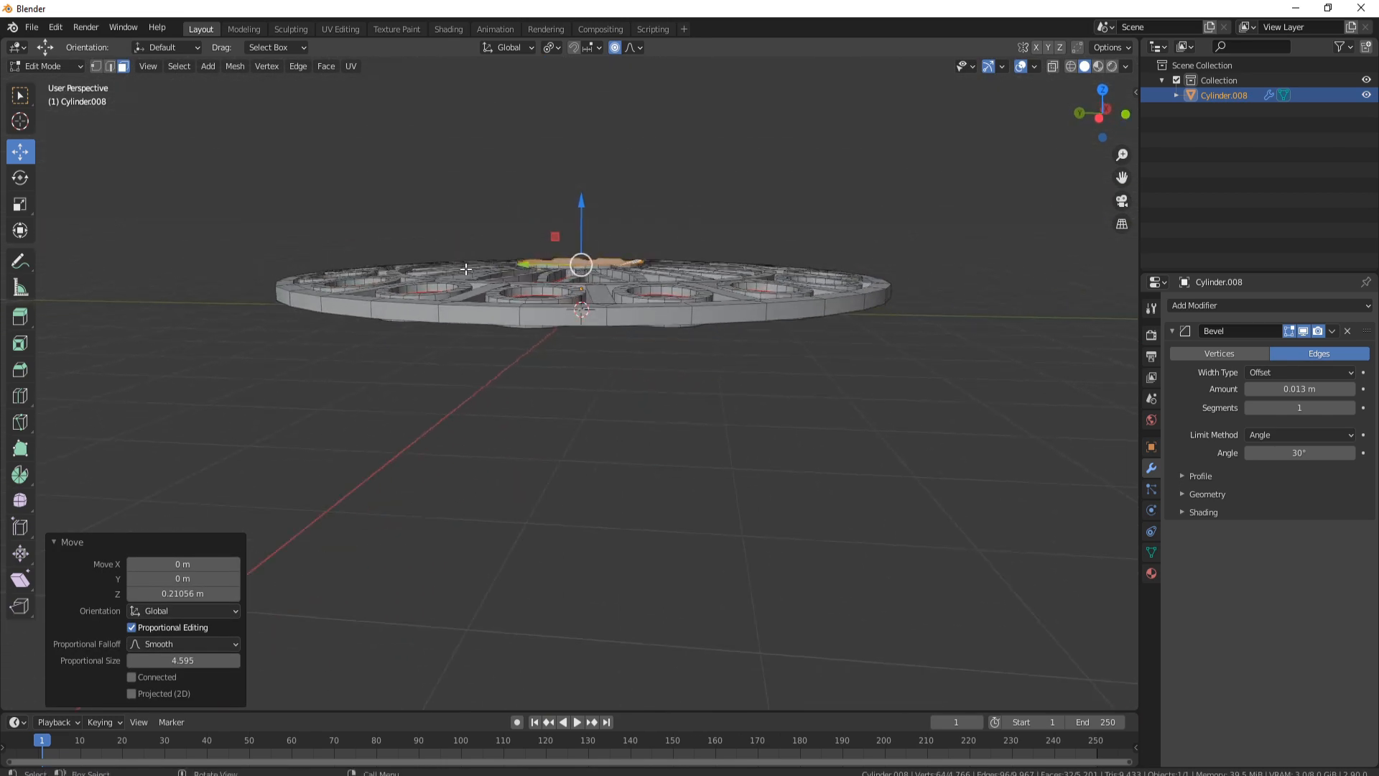
pyautogui.moveTo(728, 203); pyautogui.dragTo(800, 302, button='middle')
pyautogui.scroll(-3, 770, 333)
pyautogui.press('Tab')
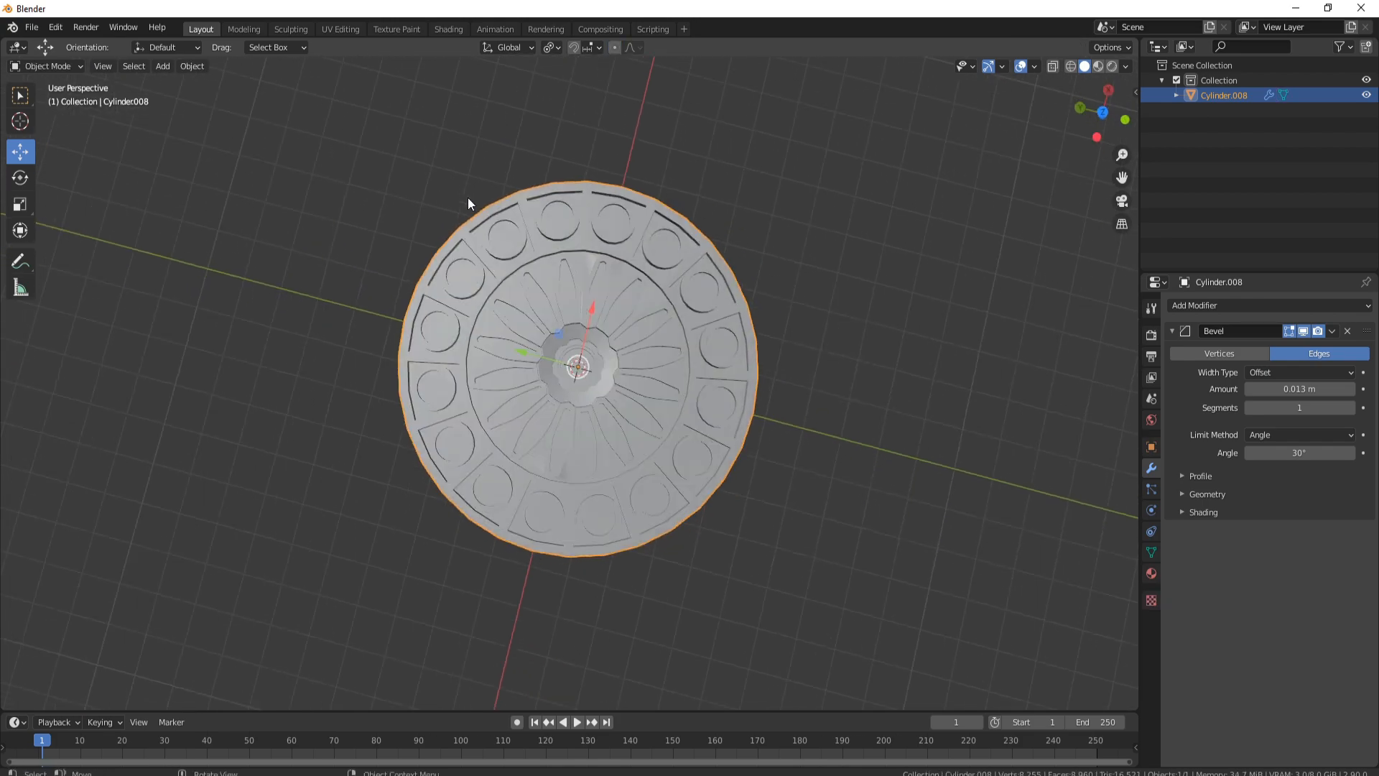
# Snap the 3D cursor to the world origin and add a cylinder mesh with 32 vertices there.
pyautogui.moveTo(717, 215); pyautogui.dragTo(736, 378, button='middle')
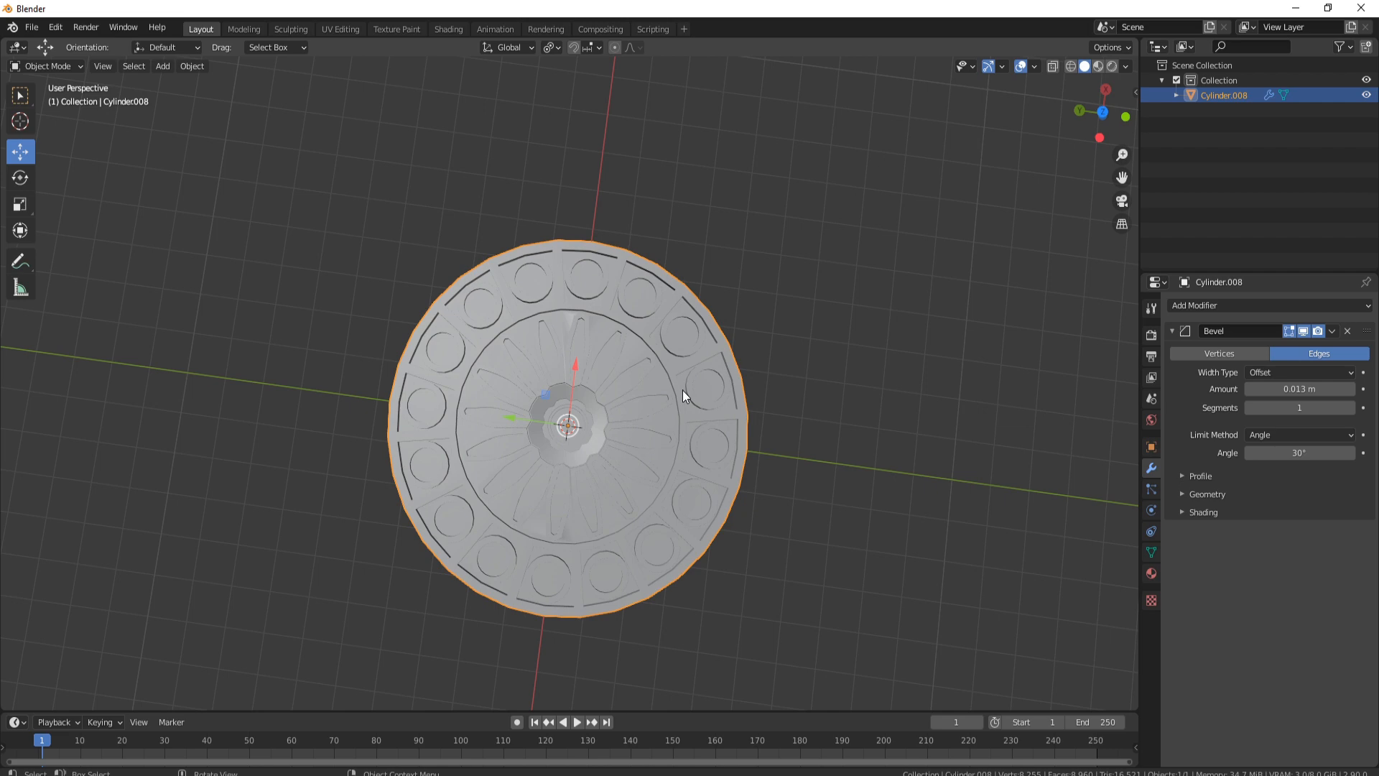
pyautogui.press('KP_7')
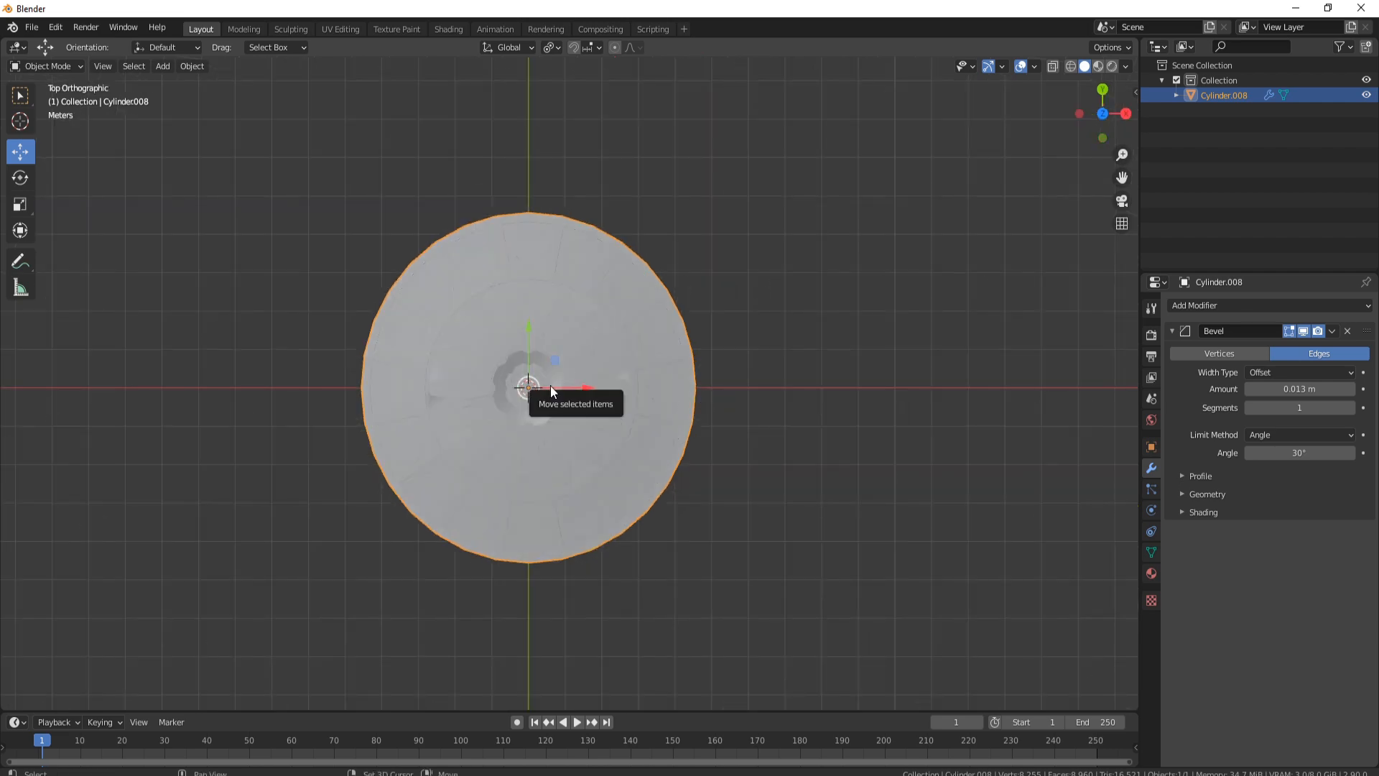
pyautogui.hotkey('shift', 's')
pyautogui.click(449, 437)
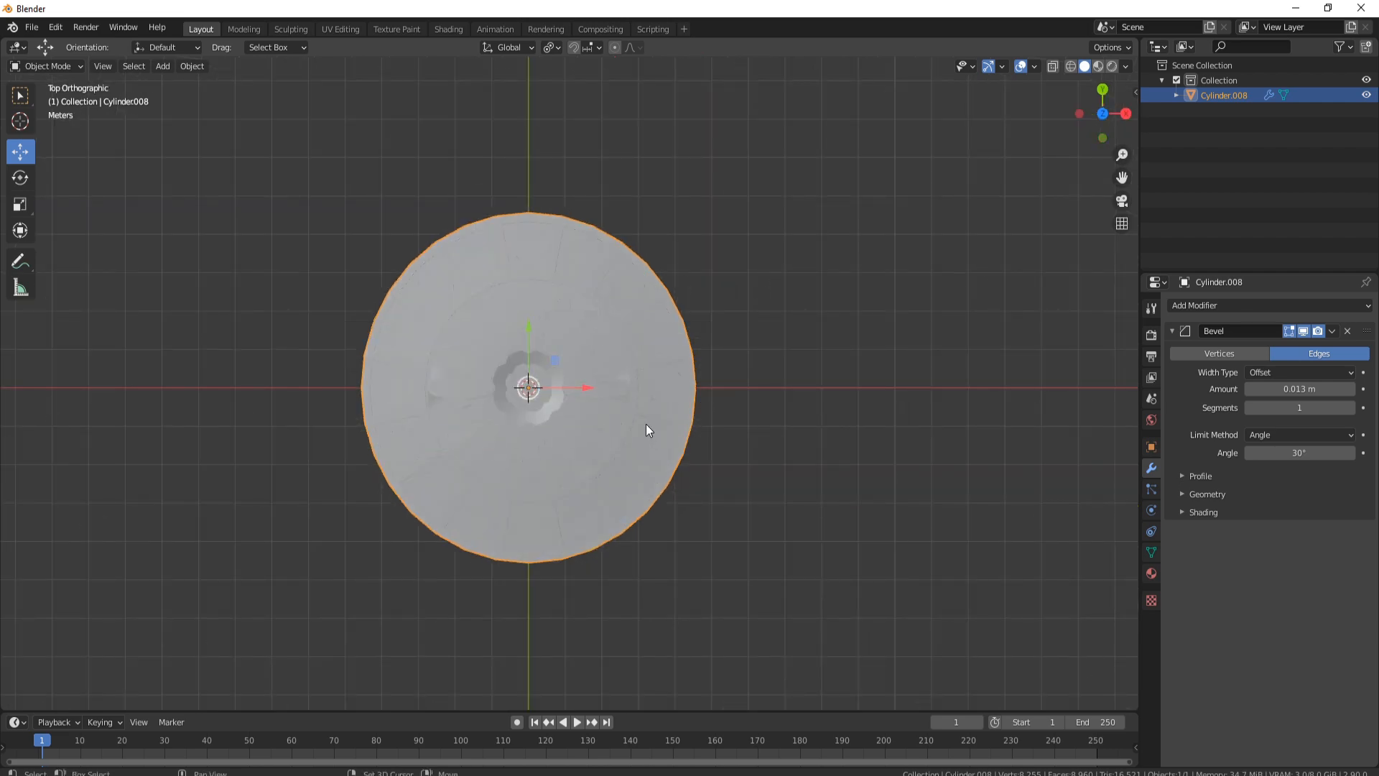
pyautogui.hotkey('shift', 'a')
pyautogui.moveTo(639, 420)
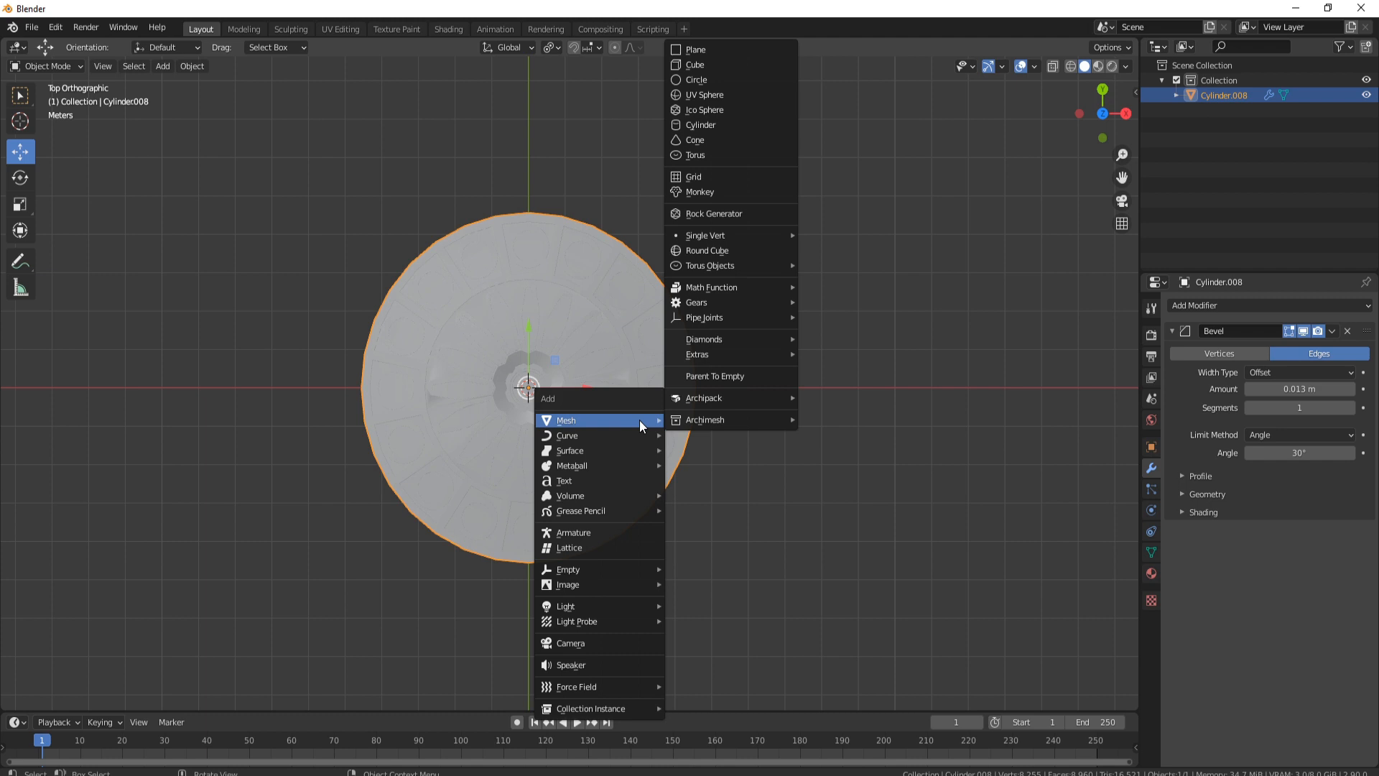
pyautogui.click(722, 123)
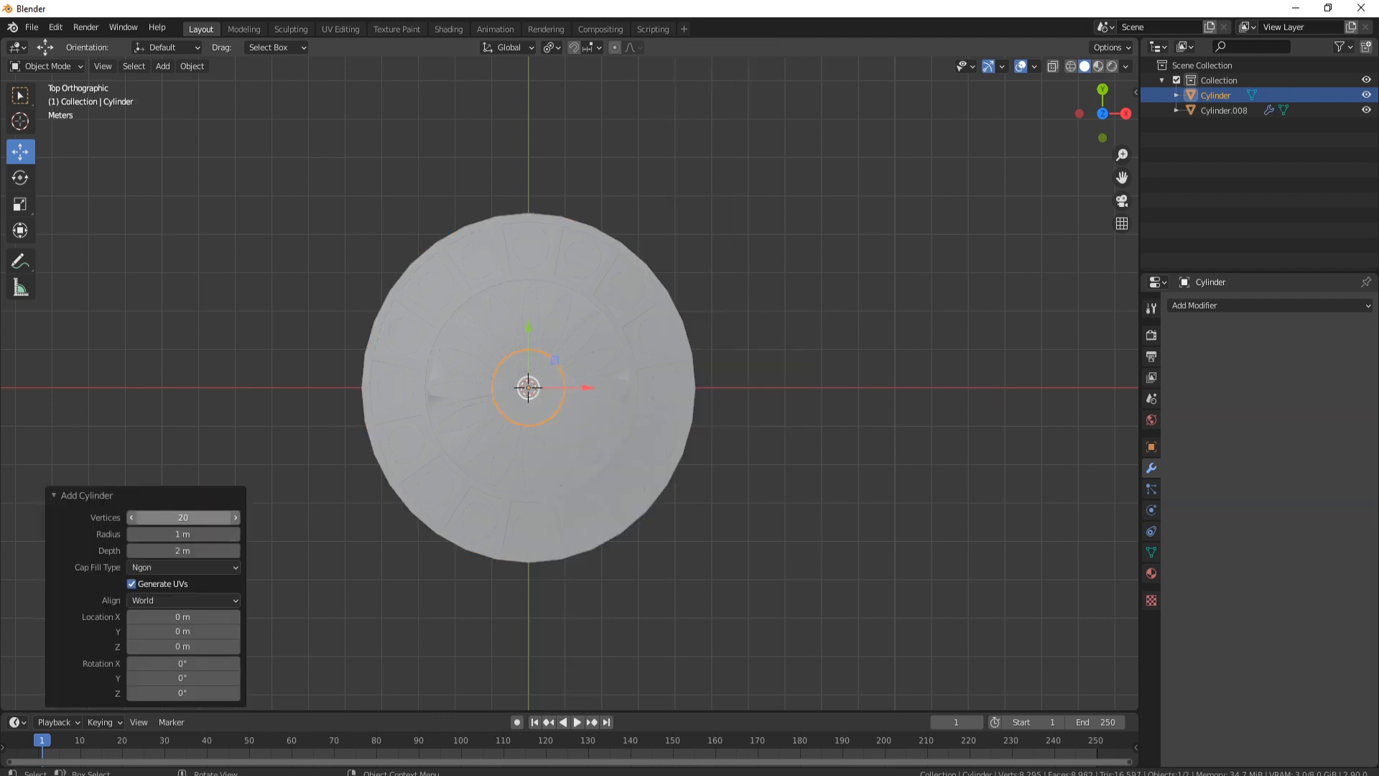
pyautogui.click(191, 517)
pyautogui.write('32')
pyautogui.press('Return')
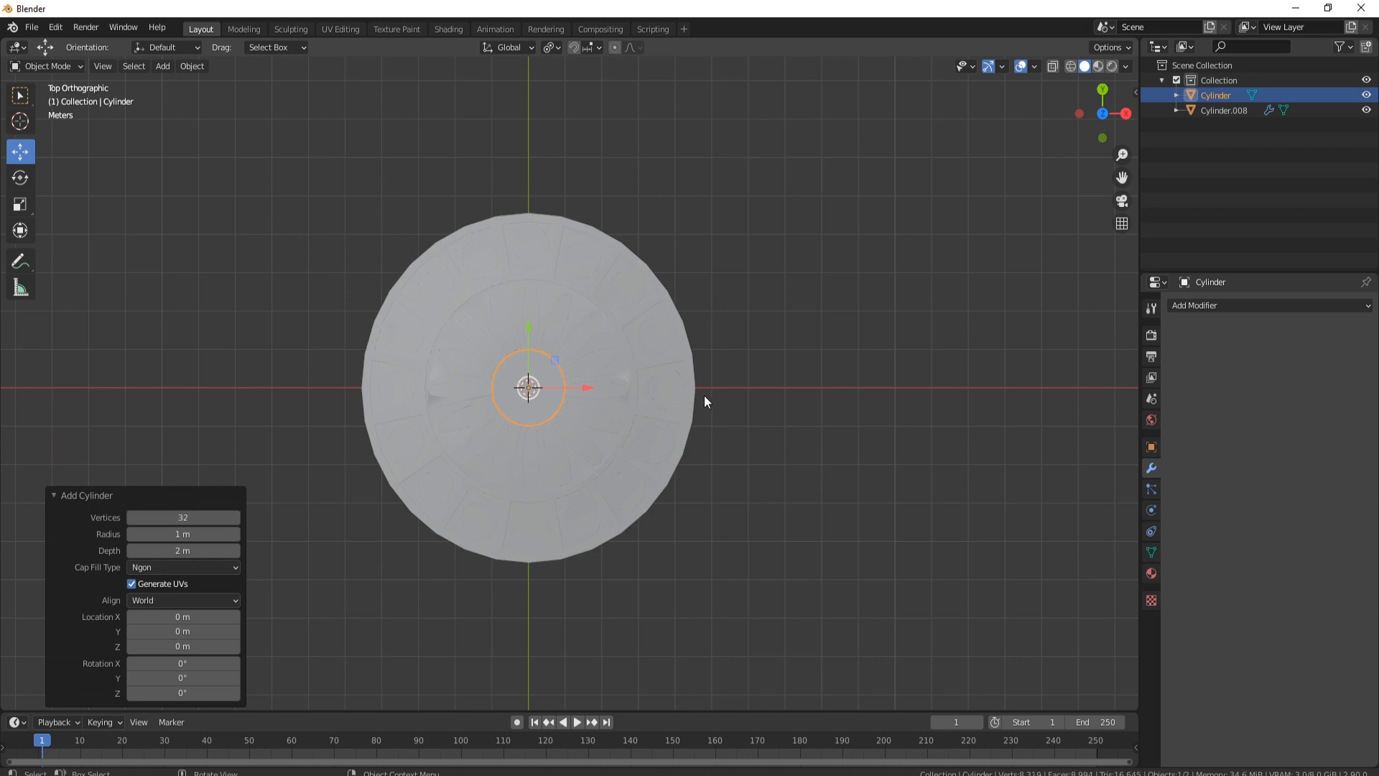
# Scale the new cylinder up about 5.63 times and lower it about 5.21 m along Z beneath the ornament.
pyautogui.press('s')
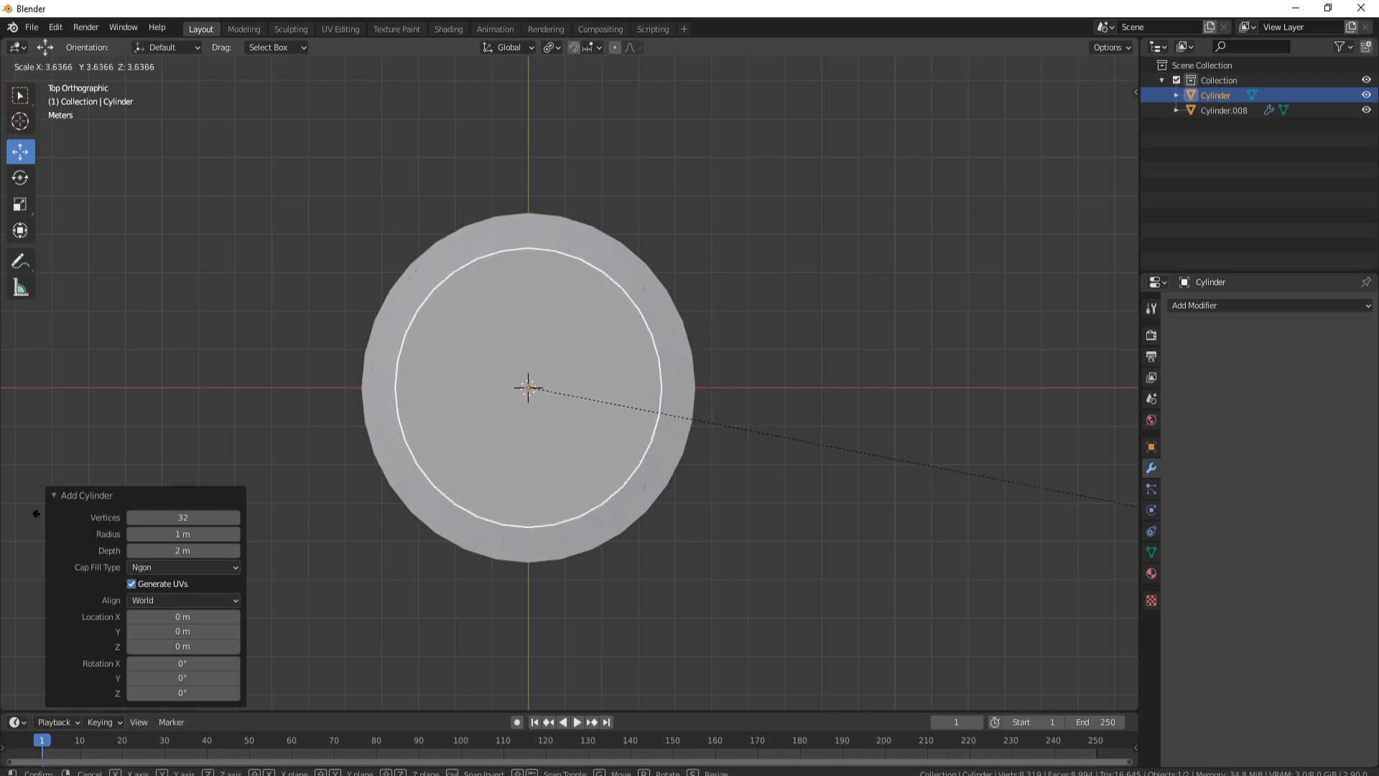
pyautogui.click(391, 609)
pyautogui.moveTo(705, 599); pyautogui.dragTo(558, 281, button='middle')
pyautogui.press('g')
pyautogui.press('z')
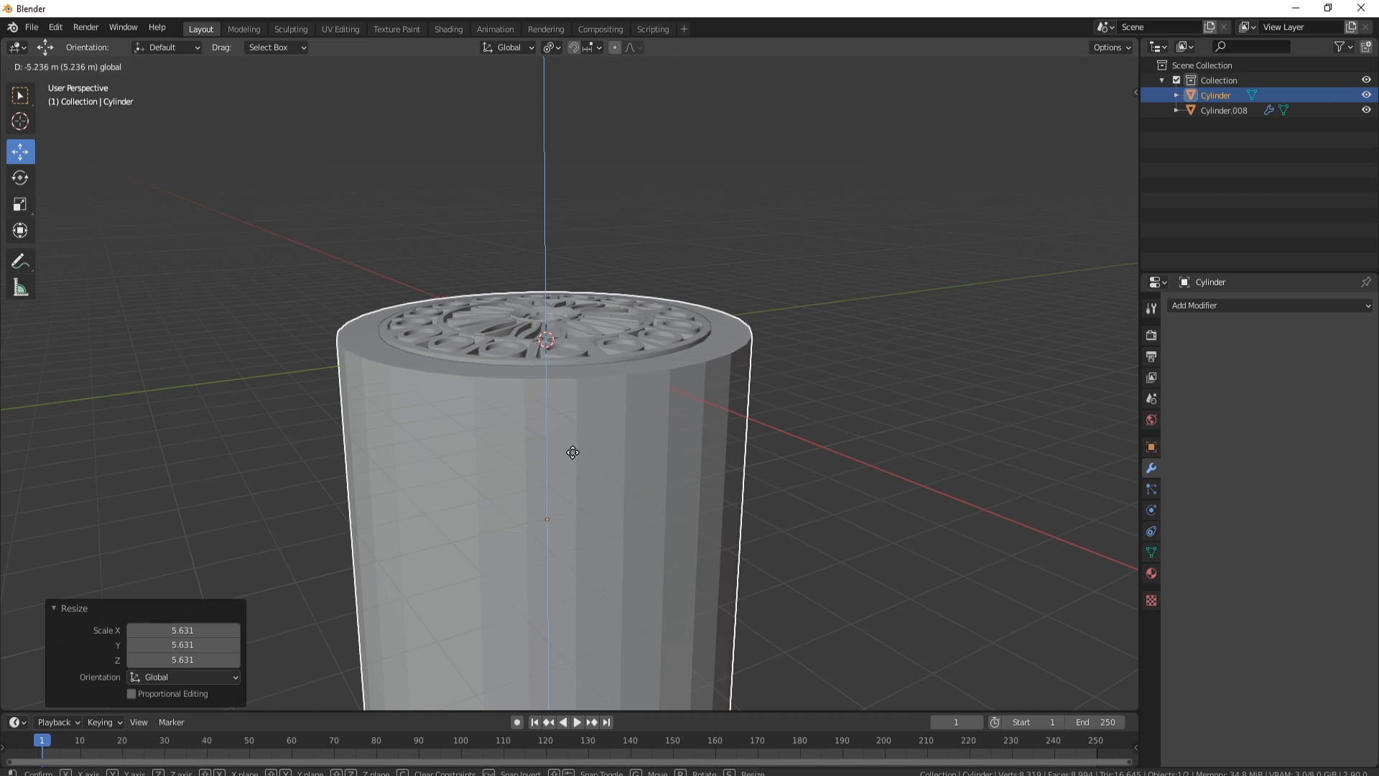
pyautogui.click(573, 452)
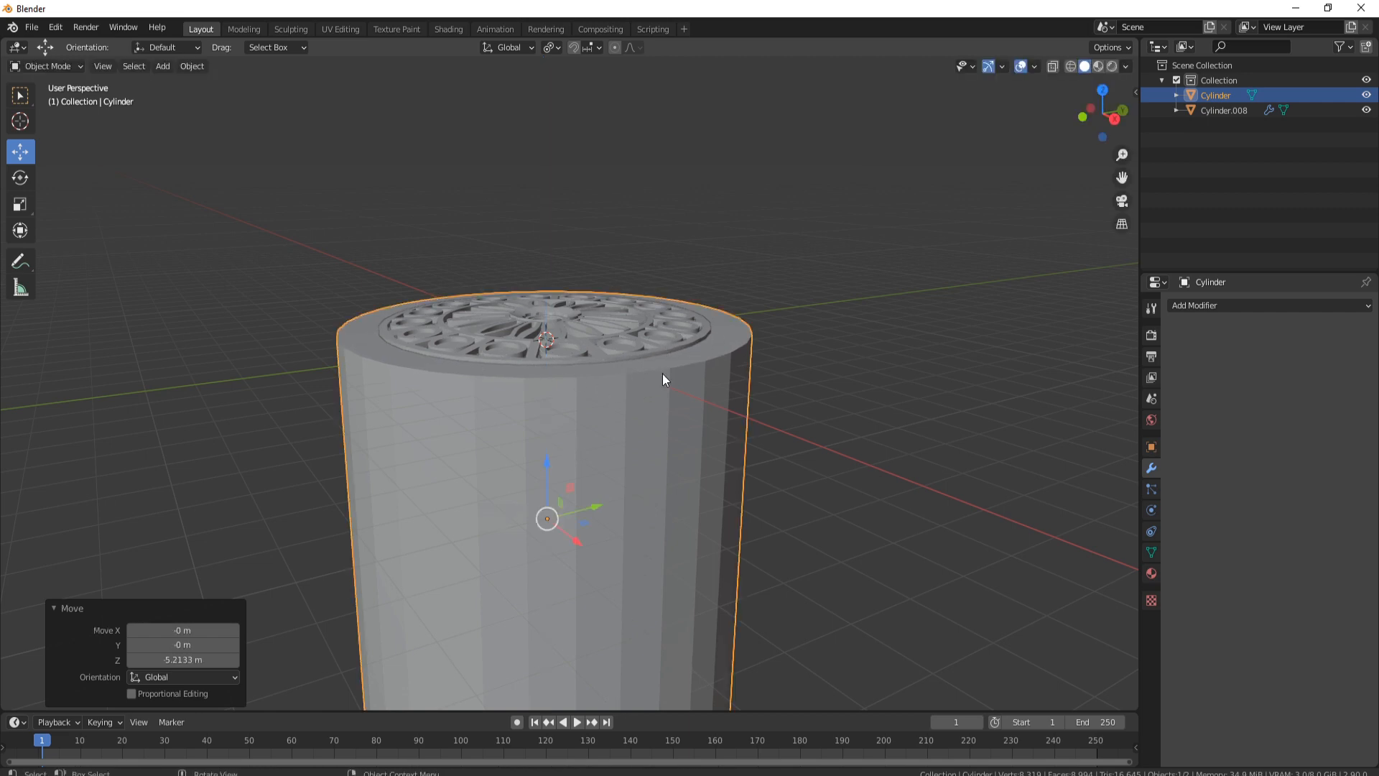
# In Edit Mode, delete the cylinder's bottom and side faces, keeping only its top cap.
pyautogui.scroll(-4, 689, 400)
pyautogui.moveTo(720, 427); pyautogui.dragTo(726, 459, button='middle')
pyautogui.press('Tab')
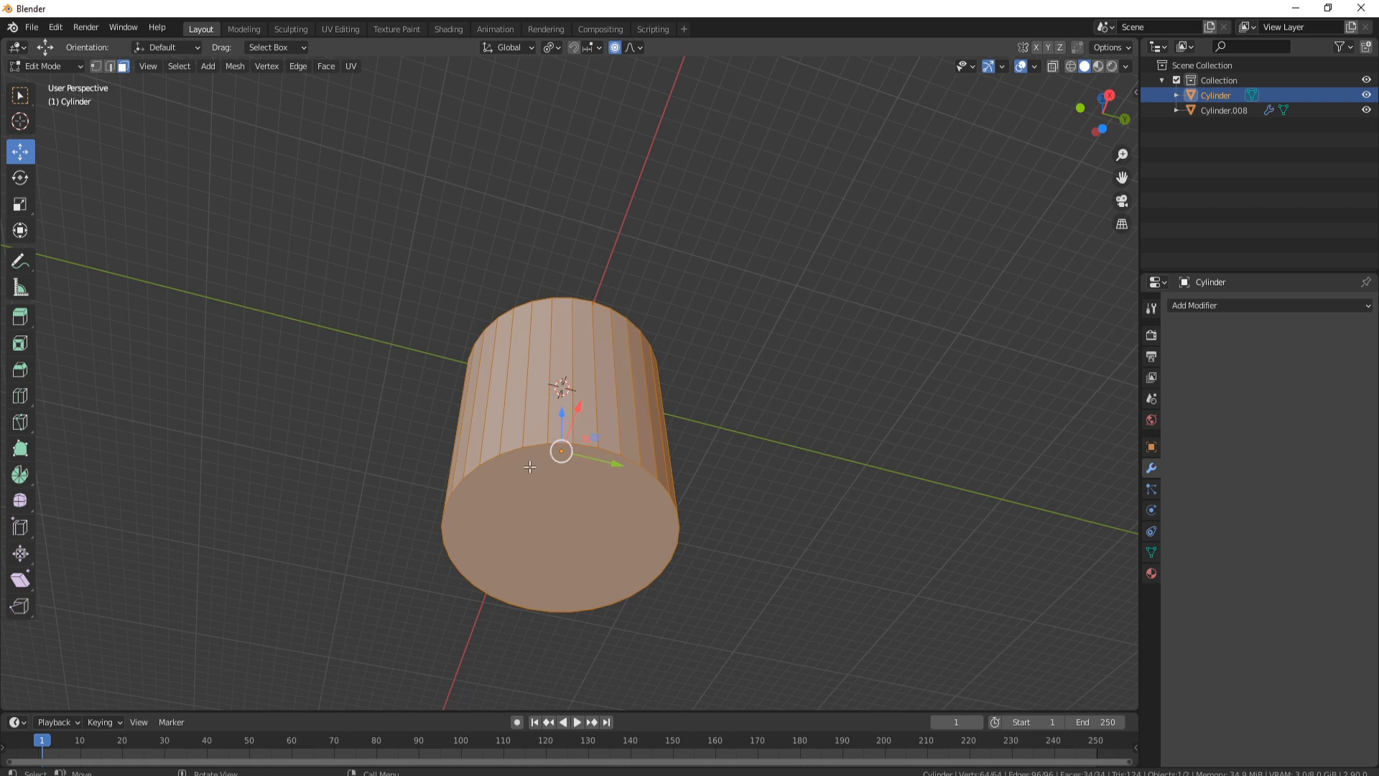
pyautogui.click(542, 489)
pyautogui.press('ctrl+KP_Add')
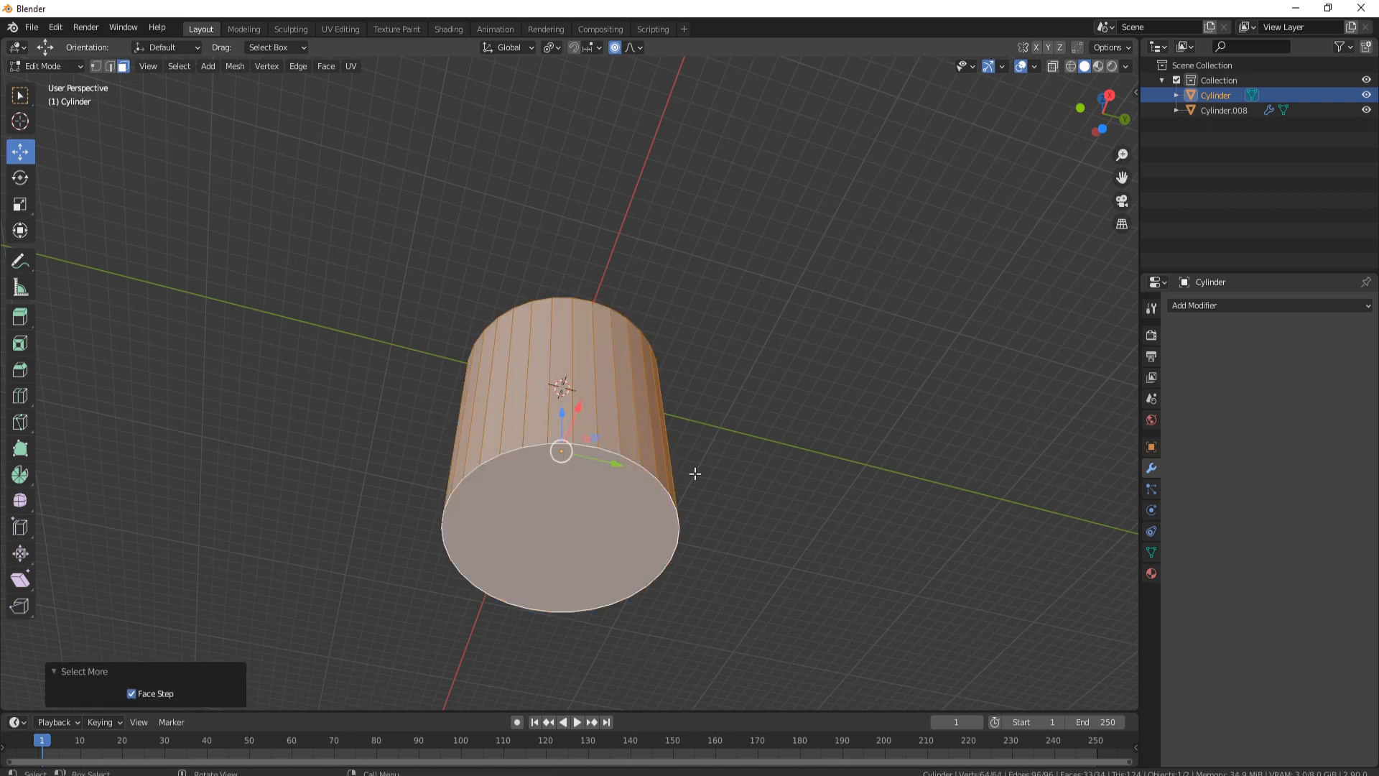
pyautogui.press('x')
pyautogui.click(672, 471)
pyautogui.moveTo(672, 471)
pyautogui.mouseDown(button='middle')
pyautogui.moveTo(689, 362)
pyautogui.moveTo(680, 486)
pyautogui.mouseUp(button='middle')
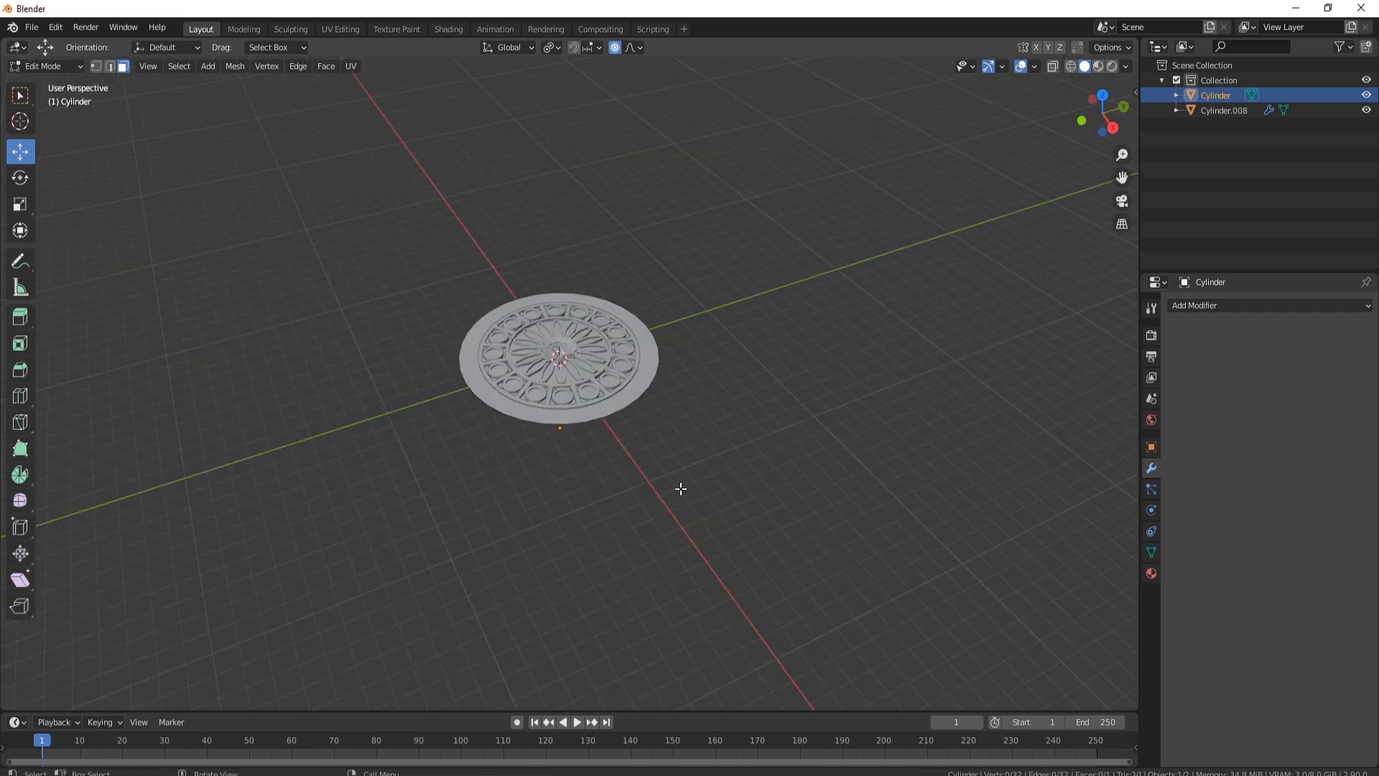
# Inset the cap face about 0.195 m to meet the ornament's rim and delete the inner face, leaving a flat ring.
pyautogui.scroll(5, 680, 486)
pyautogui.click(680, 486)
pyautogui.scroll(-2, 697, 417)
pyautogui.moveTo(698, 416); pyautogui.dragTo(702, 462, button='middle')
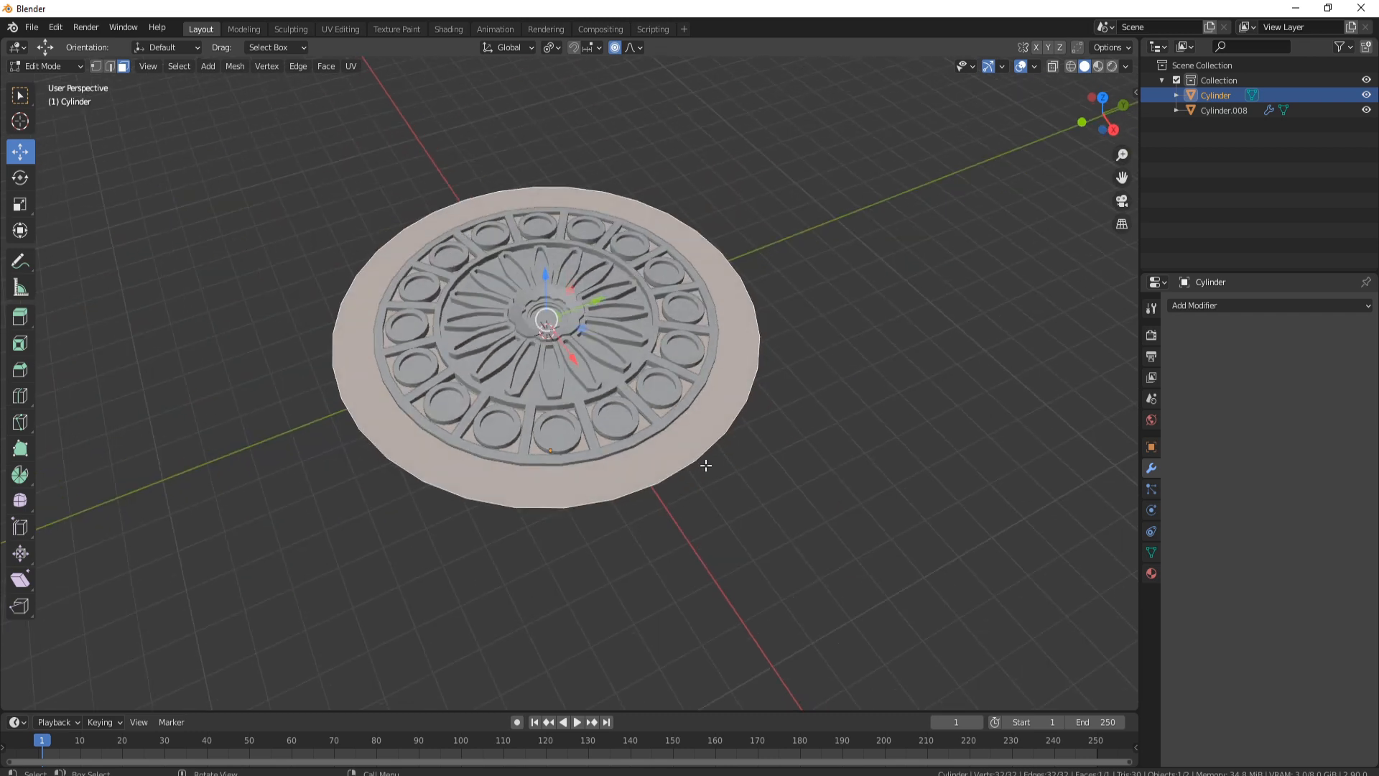
pyautogui.press('KP_7')
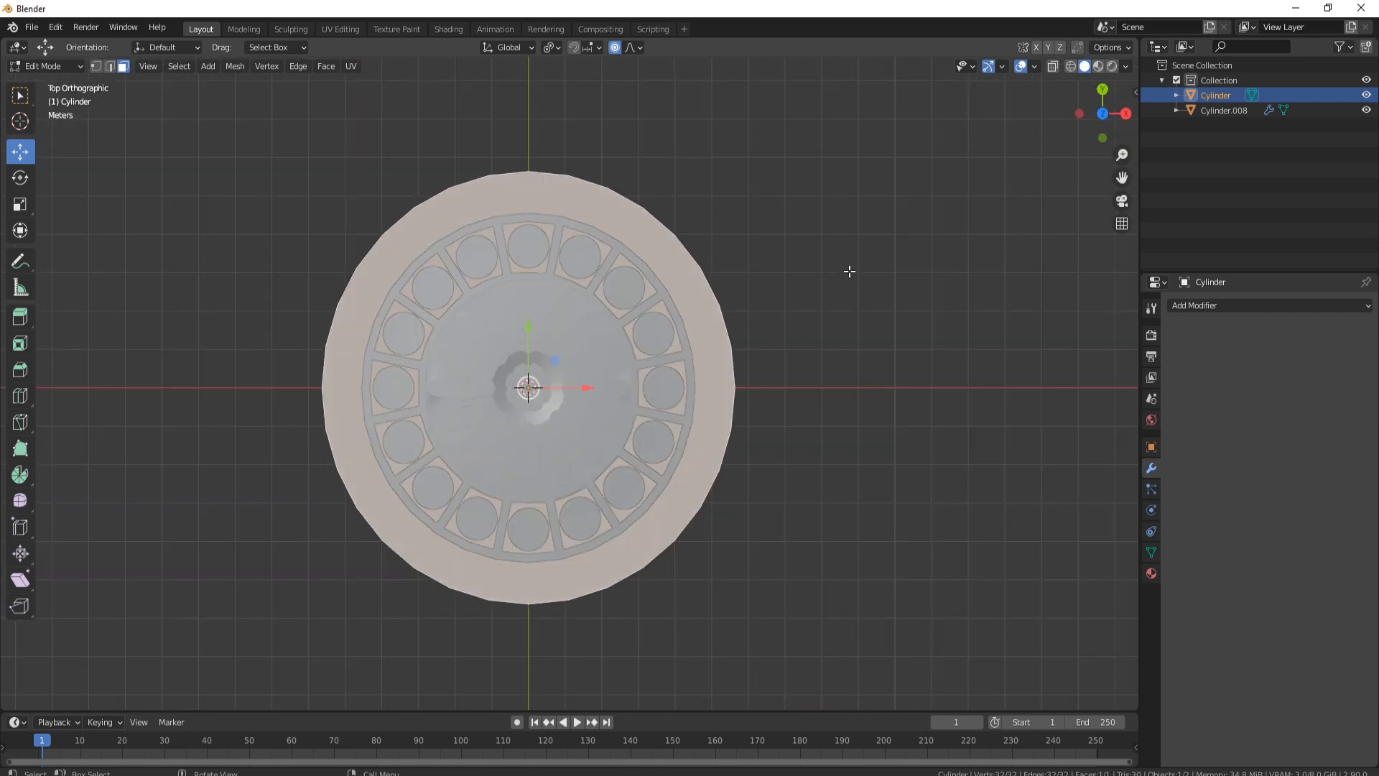
pyautogui.press('i')
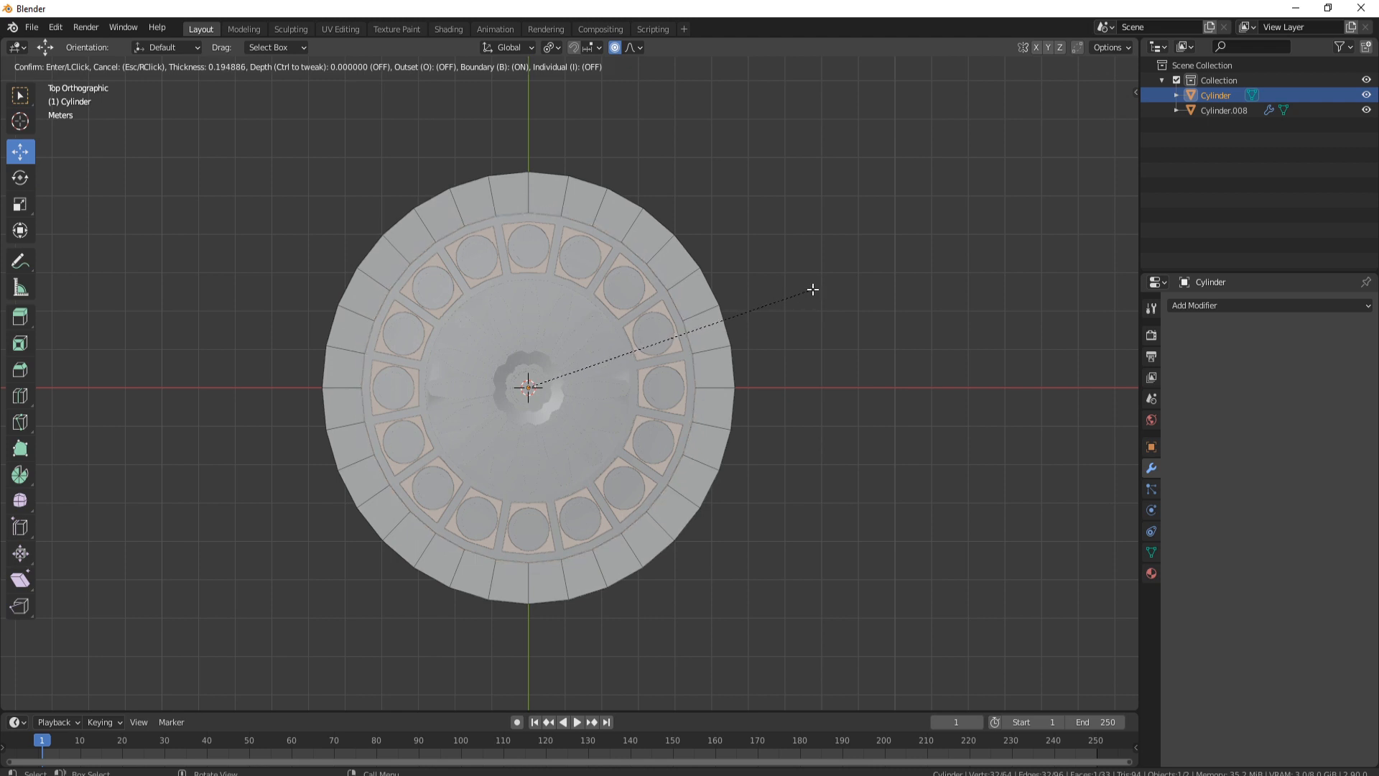
pyautogui.click(813, 290)
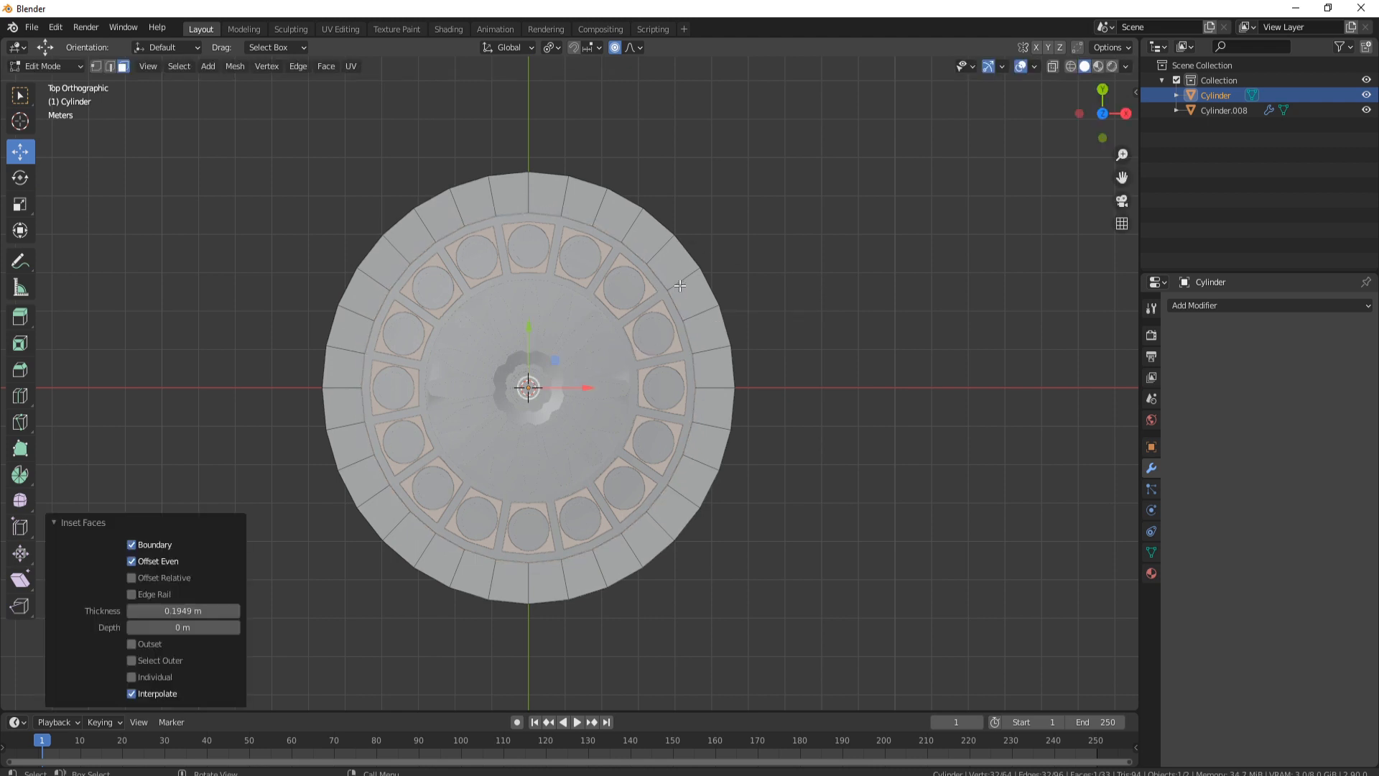
pyautogui.press('x')
pyautogui.click(628, 469)
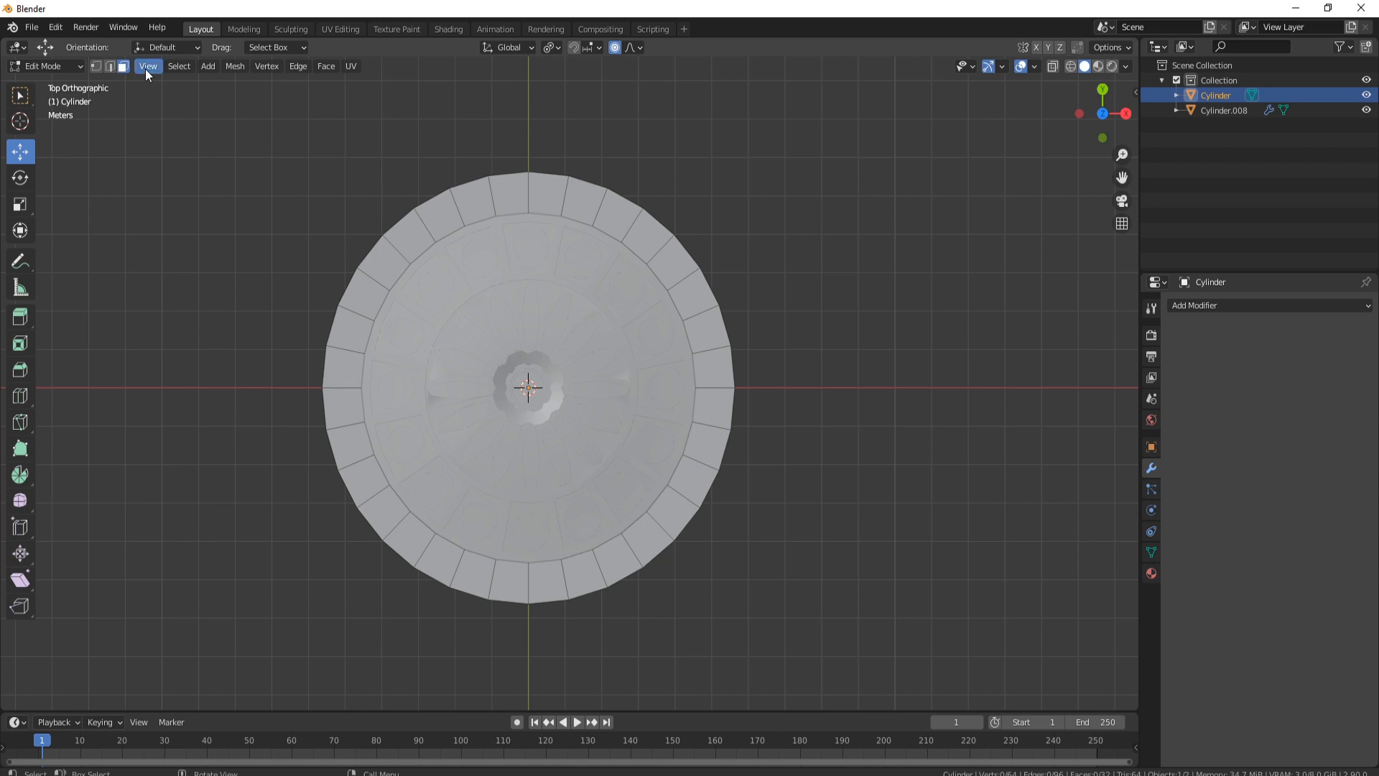
# Mark eight radial edges of the ring as seams, spaced every four faces around it.
pyautogui.click(110, 66)
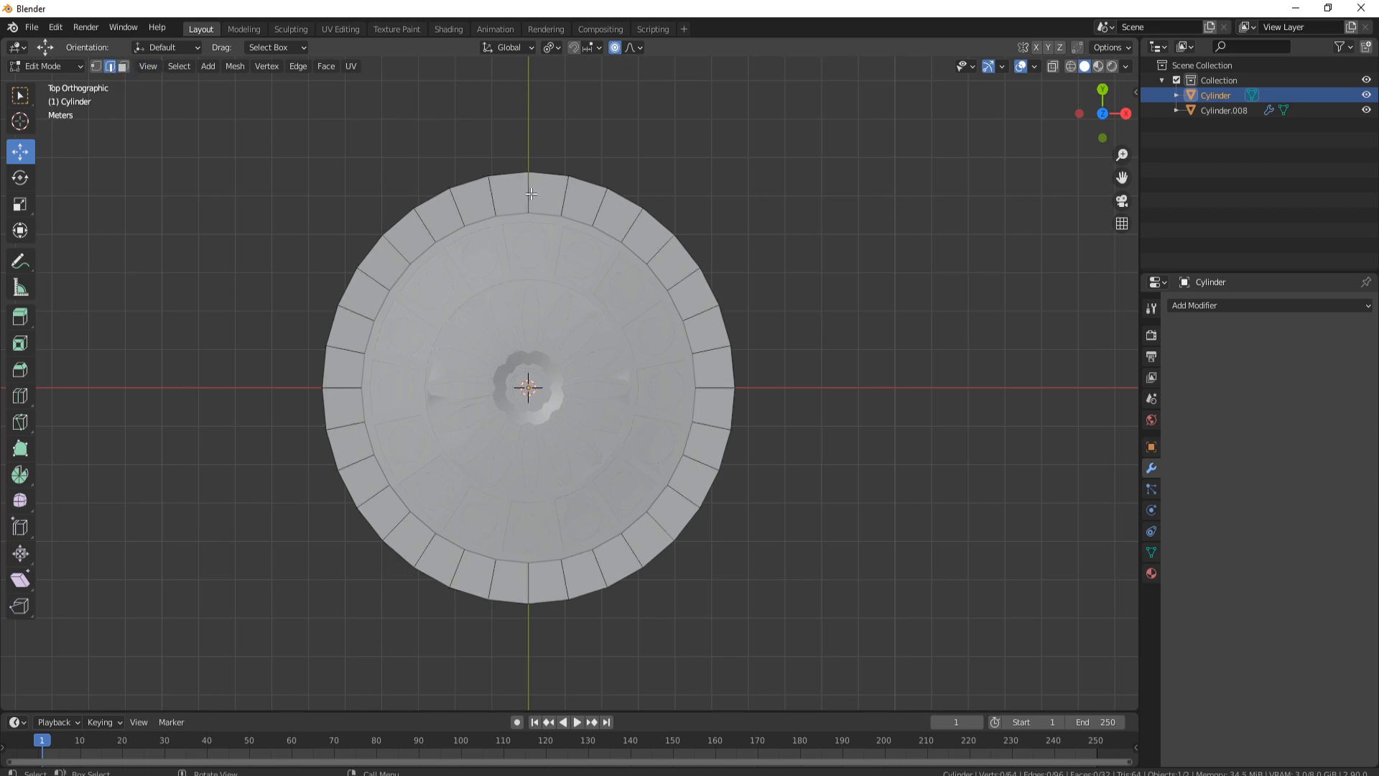
pyautogui.click(460, 216)
pyautogui.keyDown('shift'); pyautogui.click(605, 202); pyautogui.keyUp('shift')
pyautogui.keyDown('shift'); pyautogui.click(706, 316); pyautogui.keyUp('shift')
pyautogui.keyDown('shift'); pyautogui.click(707, 461); pyautogui.keyUp('shift')
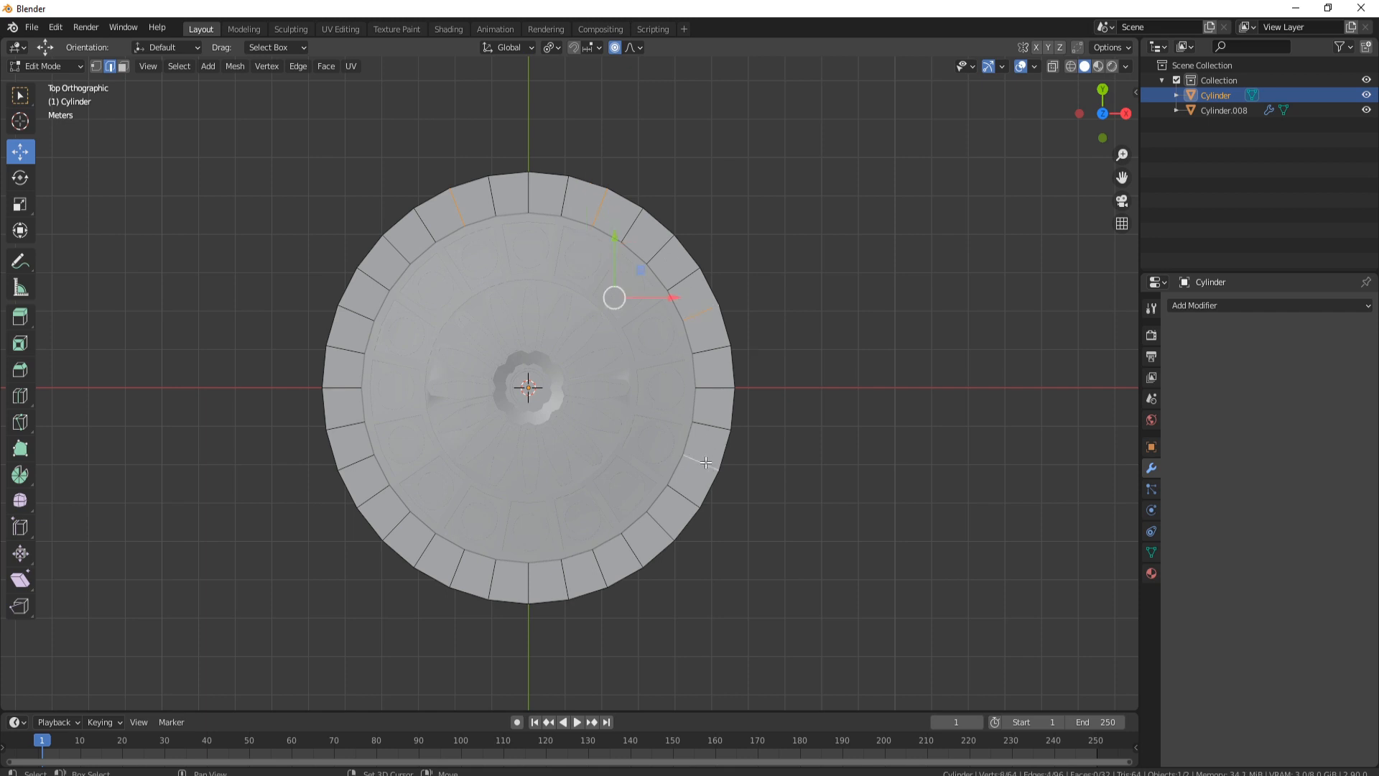
pyautogui.keyDown('shift'); pyautogui.click(602, 567); pyautogui.keyUp('shift')
pyautogui.keyDown('shift'); pyautogui.click(460, 567); pyautogui.keyUp('shift')
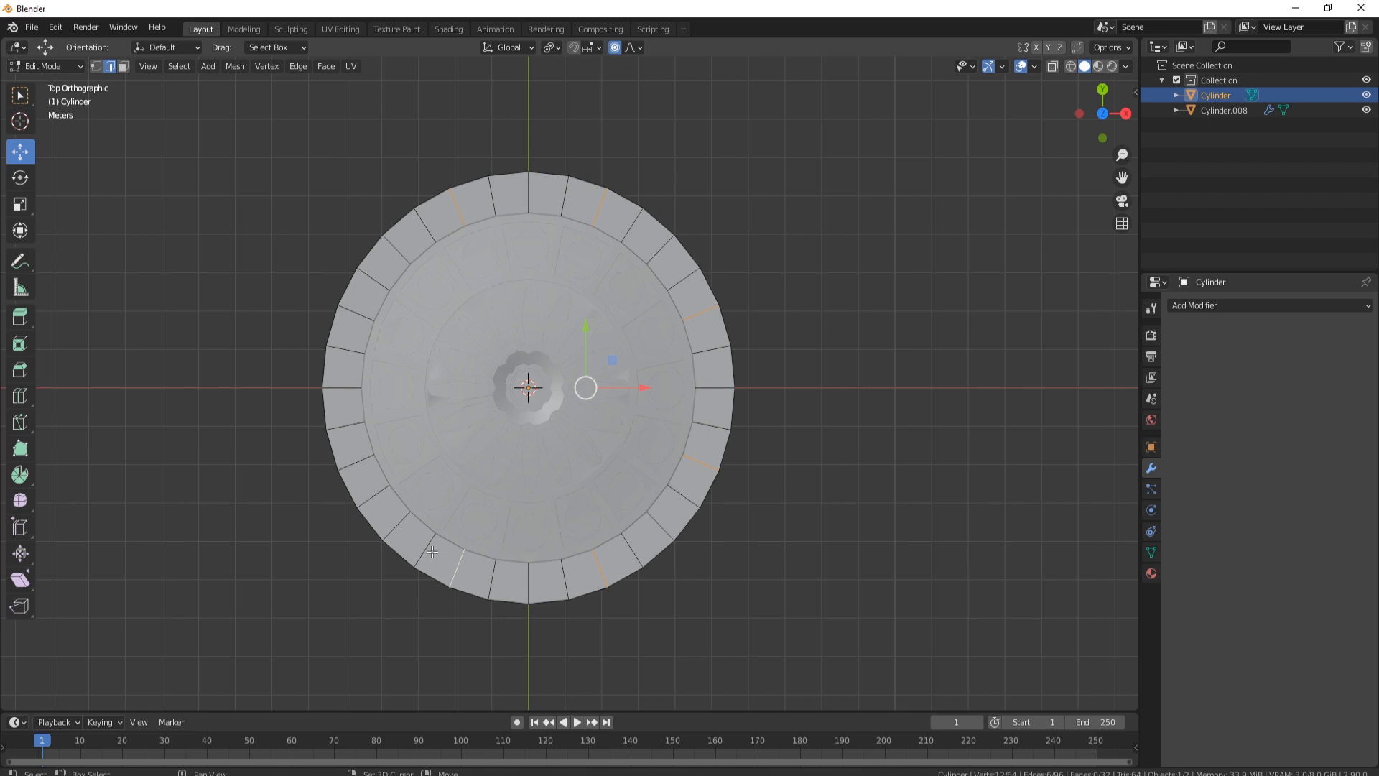
pyautogui.keyDown('shift'); pyautogui.click(359, 463); pyautogui.keyUp('shift')
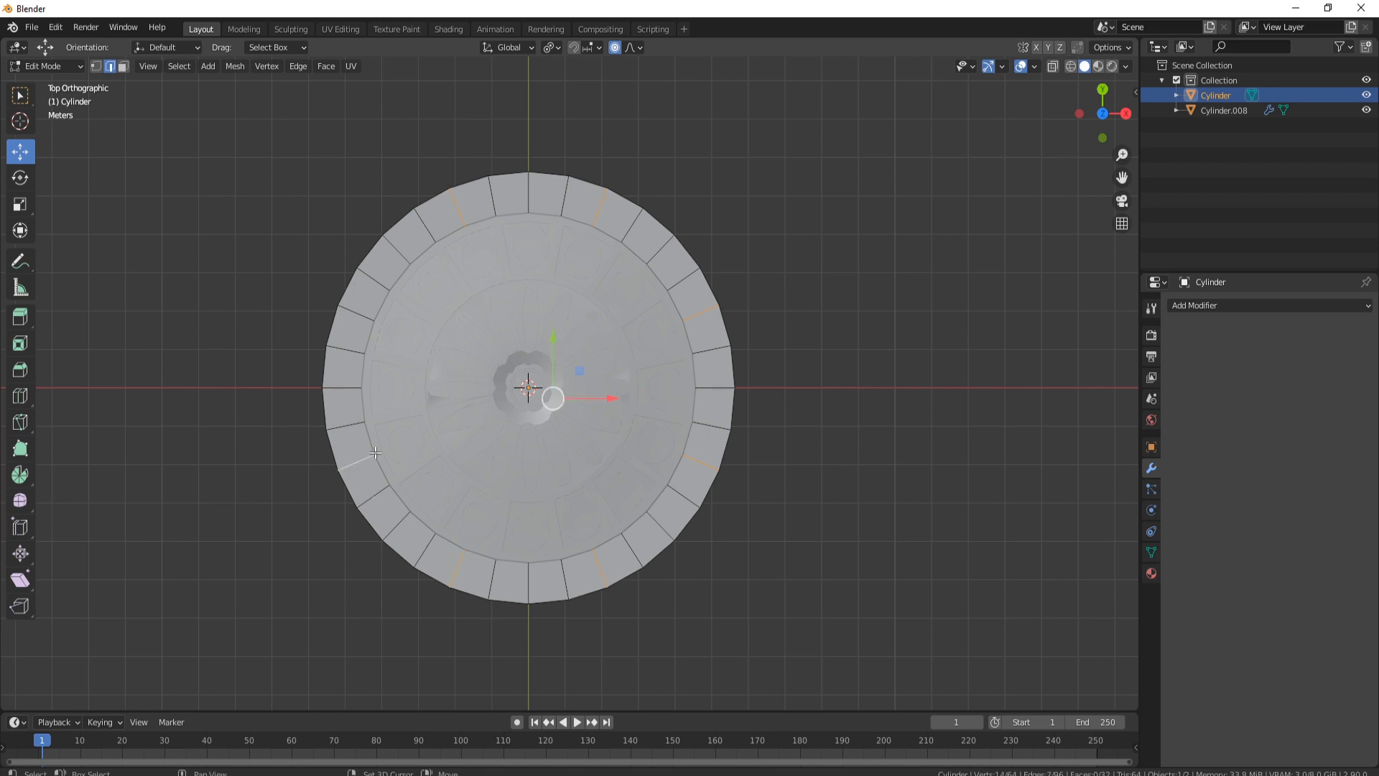
pyautogui.keyDown('shift'); pyautogui.click(364, 314); pyautogui.keyUp('shift')
pyautogui.rightClick(767, 187)
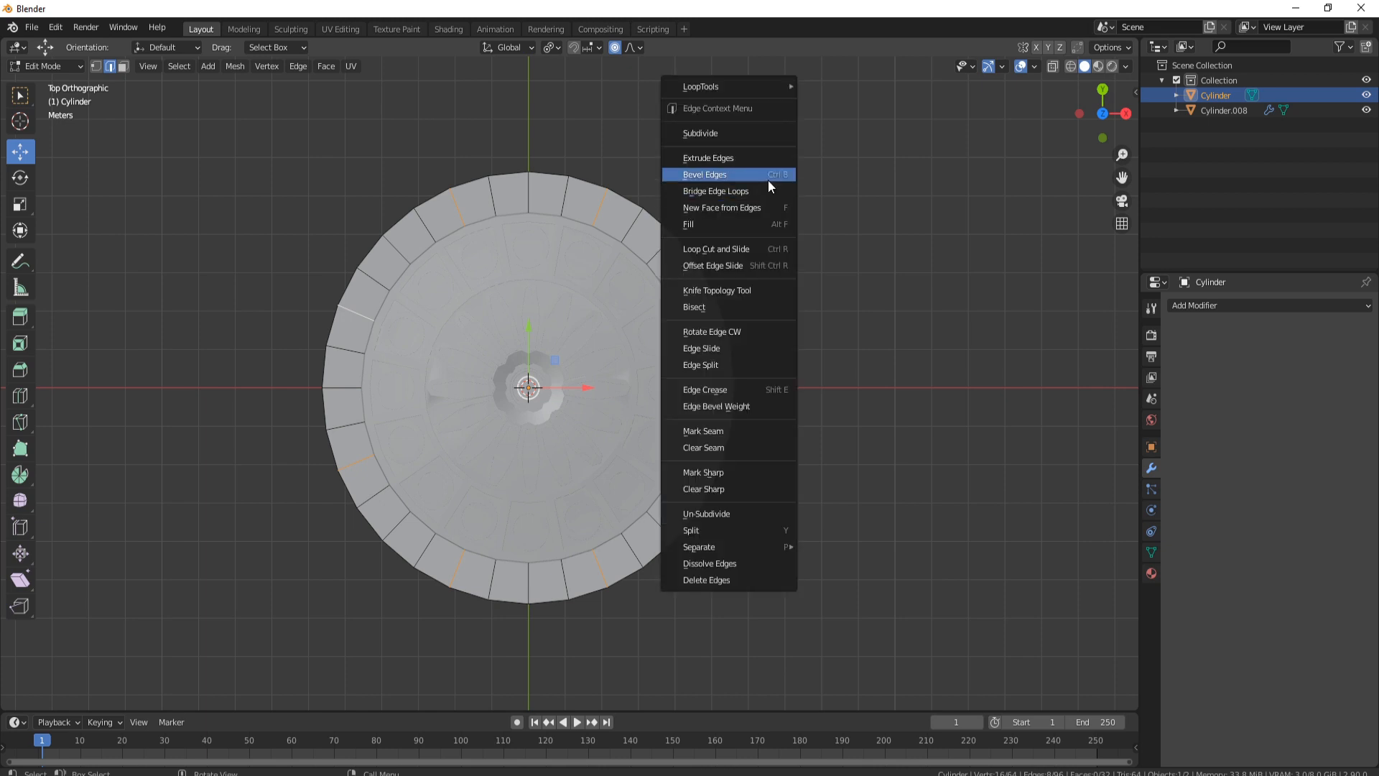
pyautogui.click(714, 431)
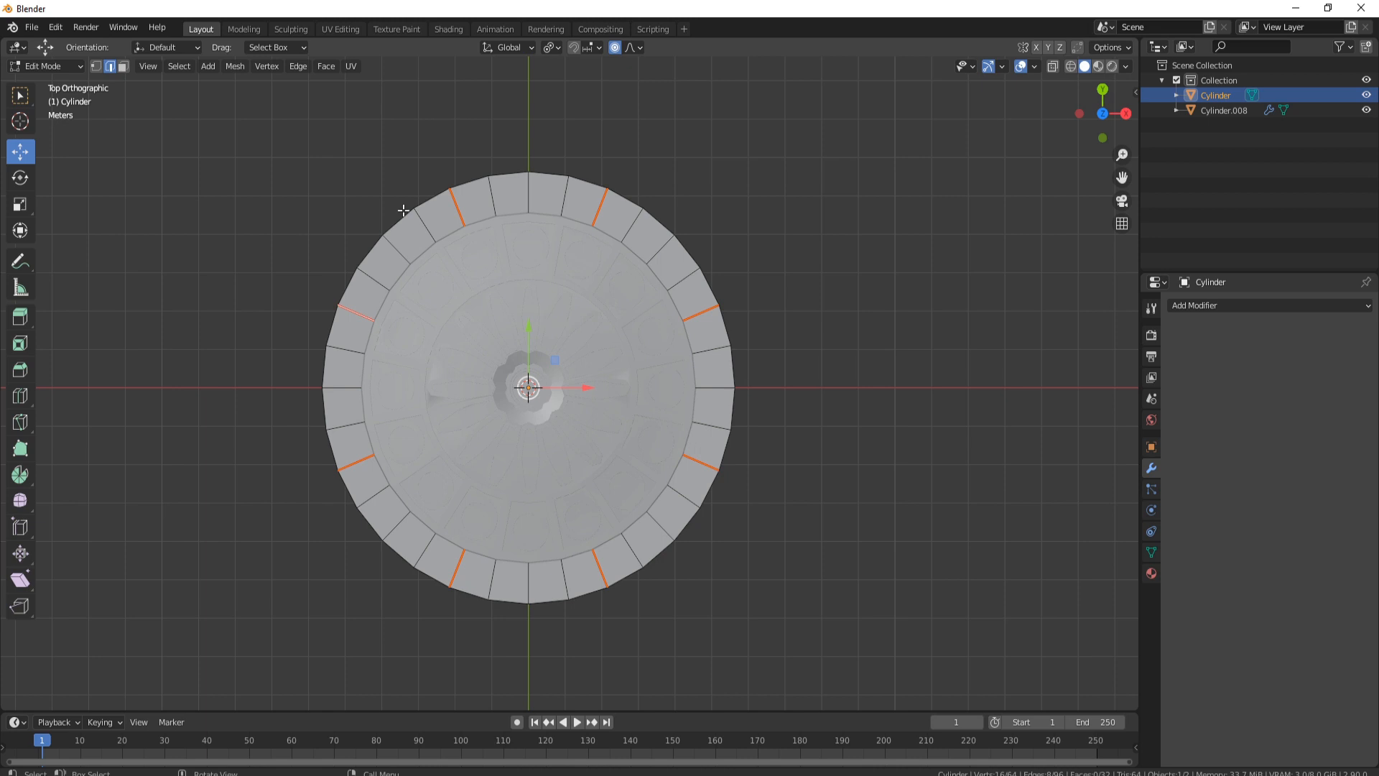
# Select four alternating ring segments as linked faces delimited by seam and split them from the rest of the ring.
pyautogui.press('3')
pyautogui.click(510, 185)
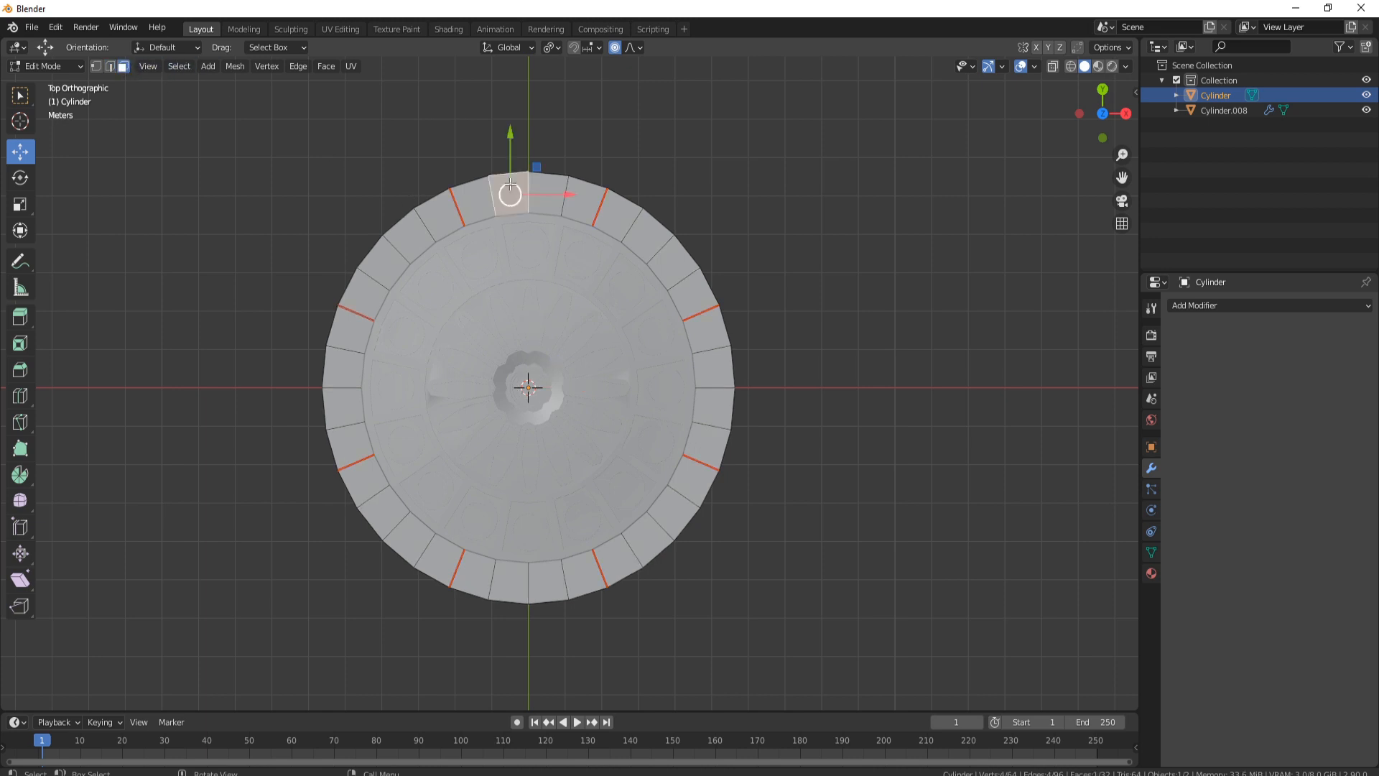
pyautogui.hotkey('ctrl', 'l')
pyautogui.press('l')
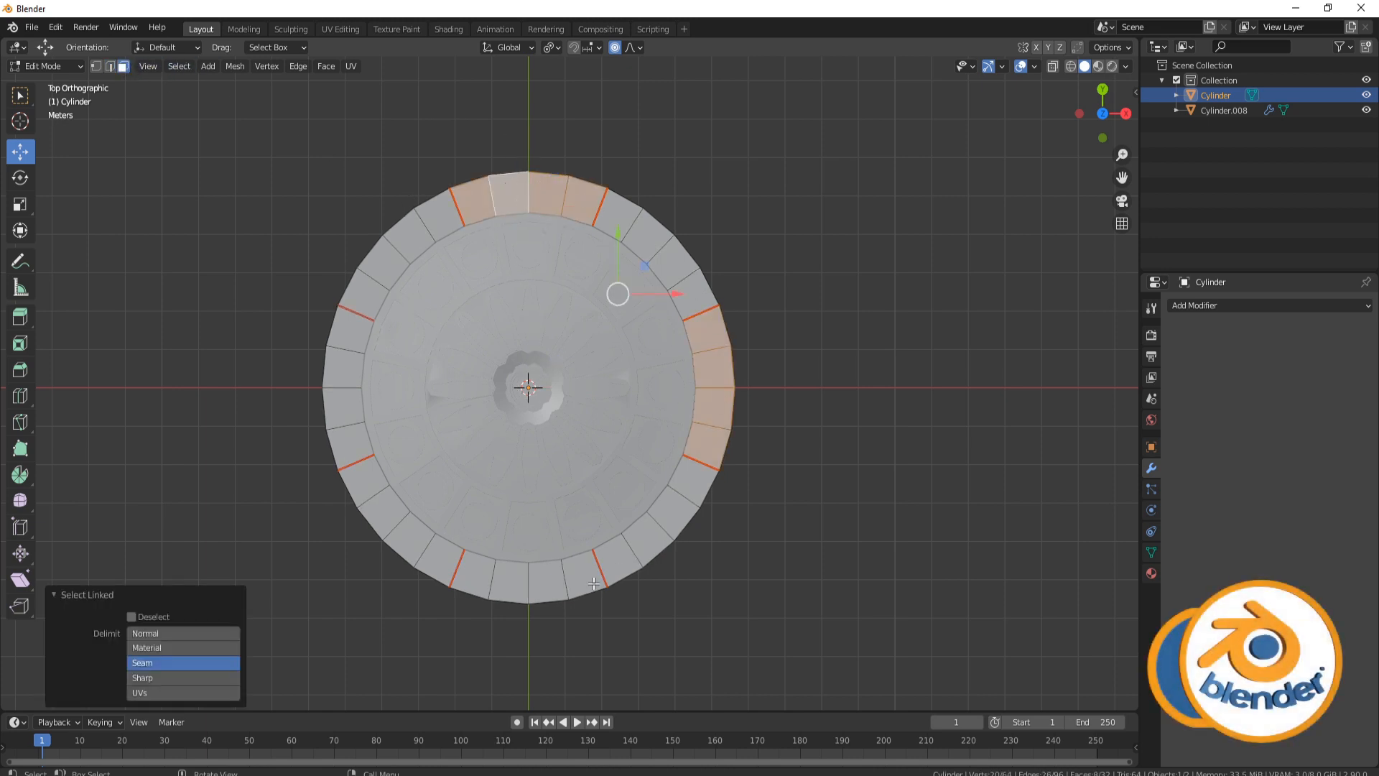
pyautogui.press('l')
pyautogui.press('l')
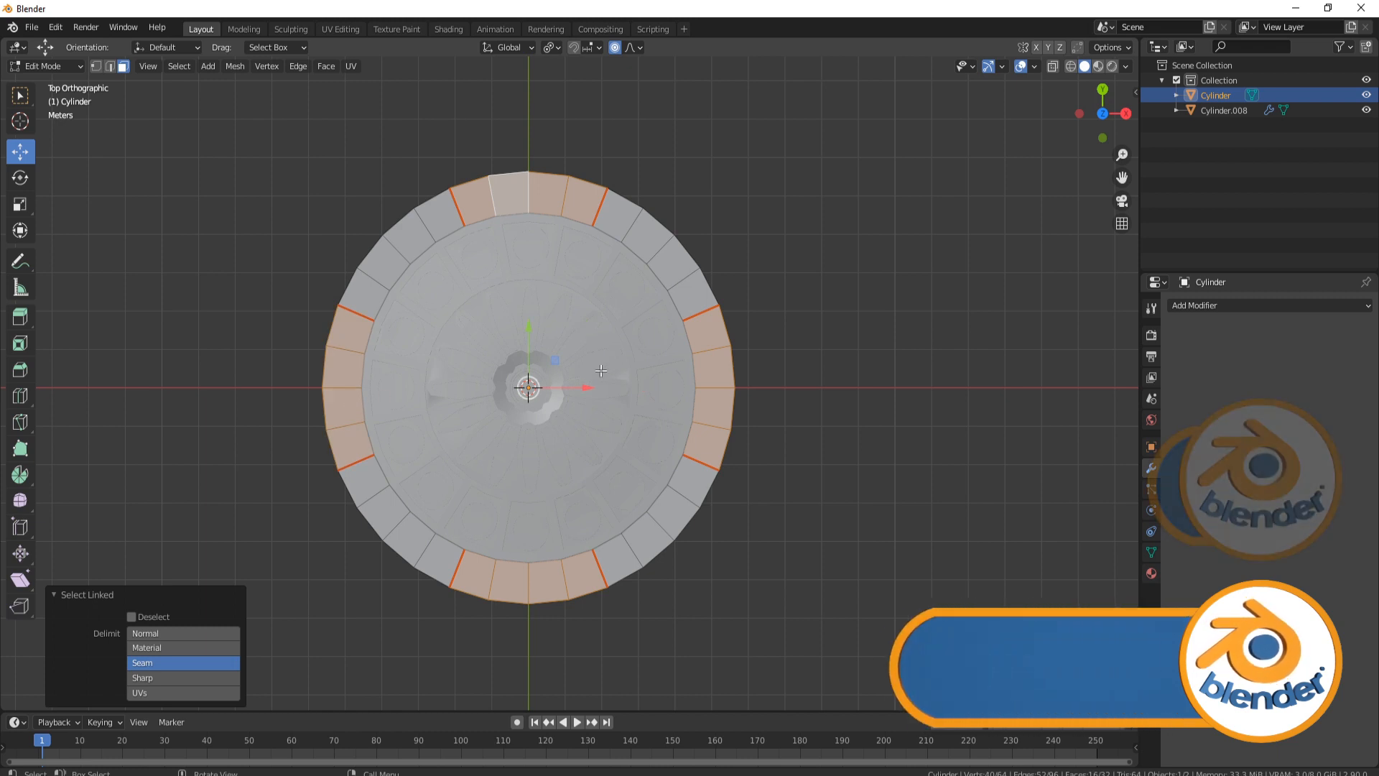
pyautogui.press('y')
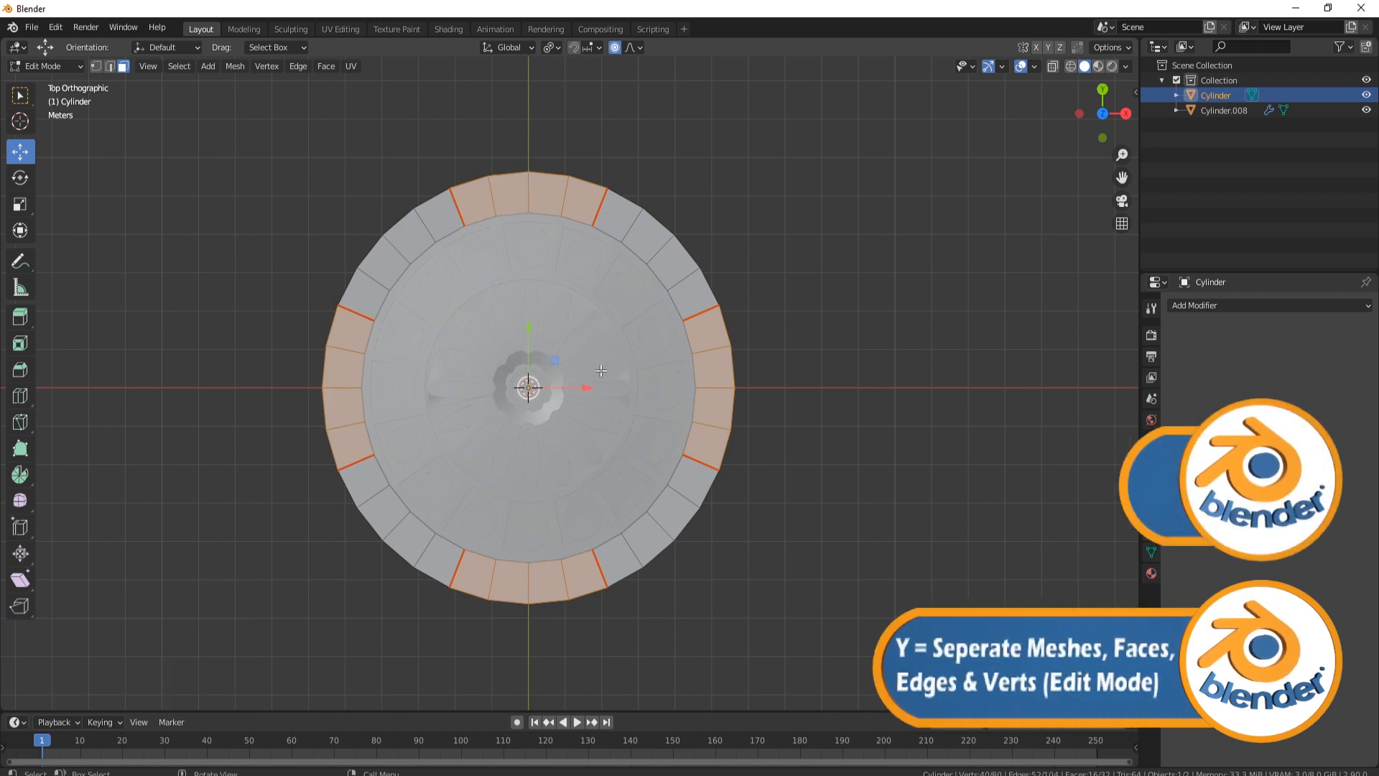
# Turn off proportional editing and test-move the split segments to check that they are detached, cancelling the move.
pyautogui.press('g')
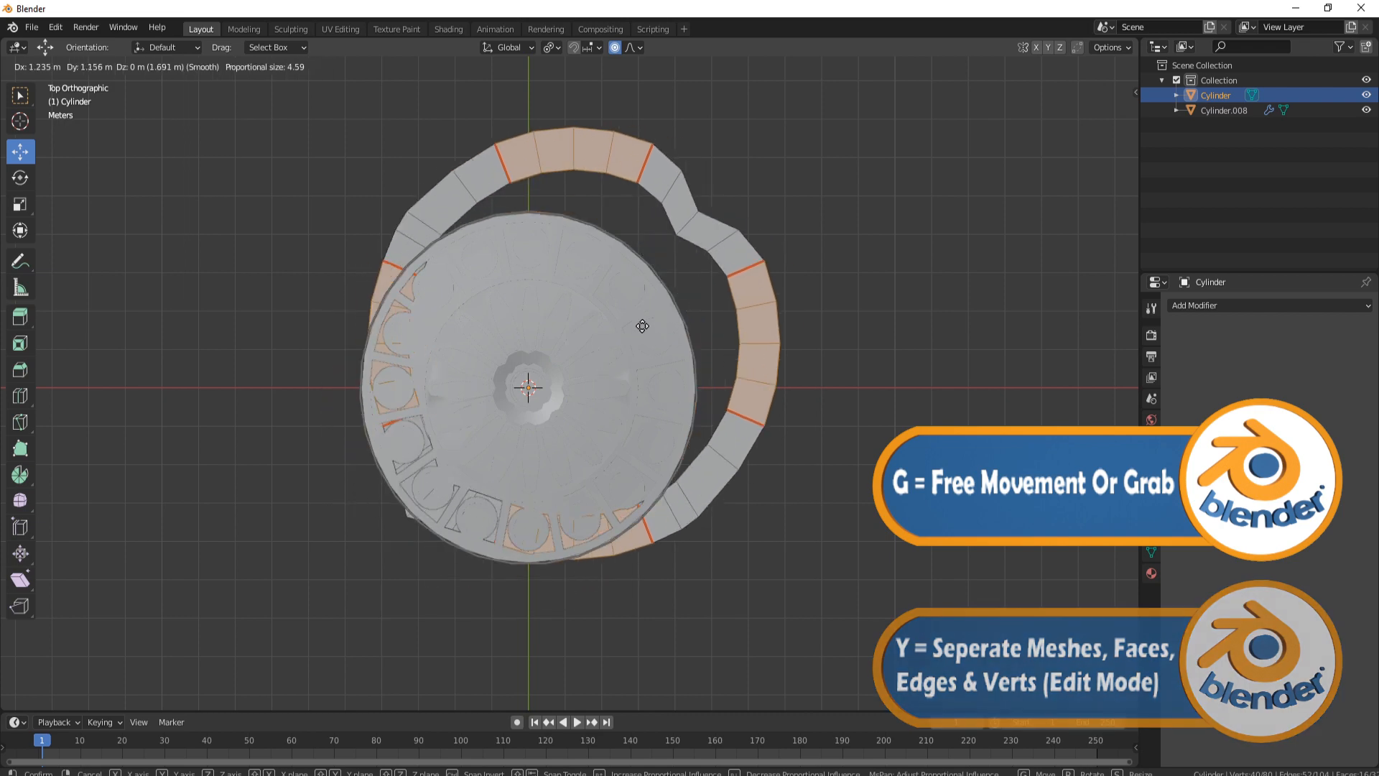
pyautogui.rightClick(652, 123)
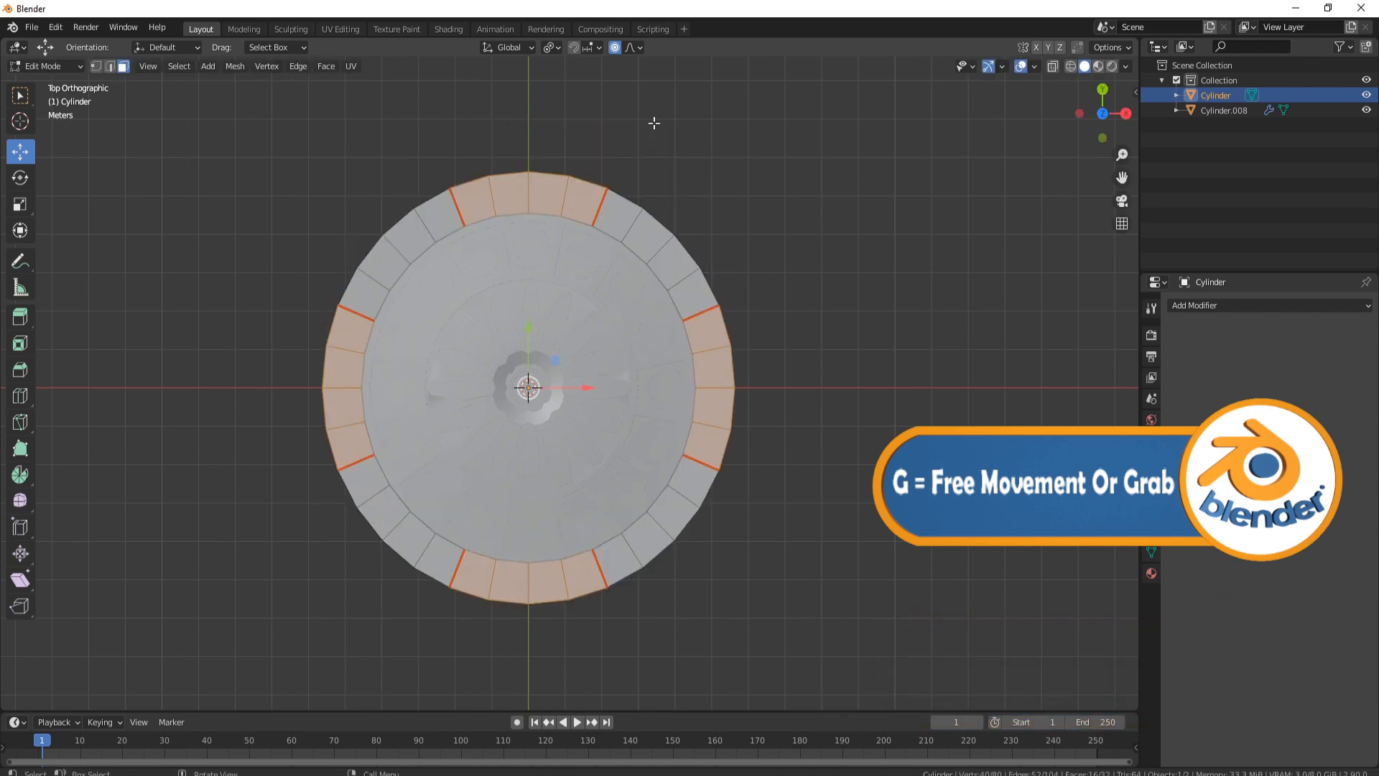
pyautogui.click(615, 47)
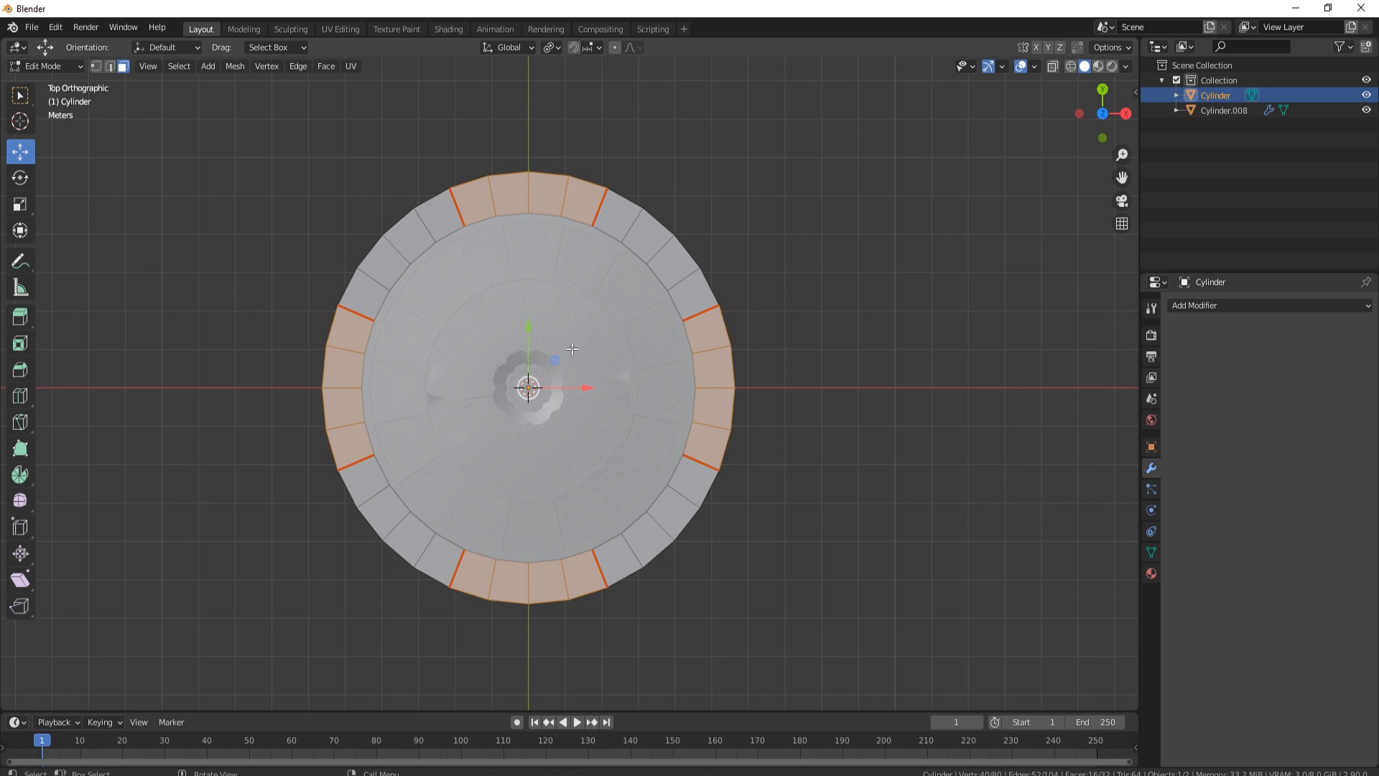
pyautogui.press('g')
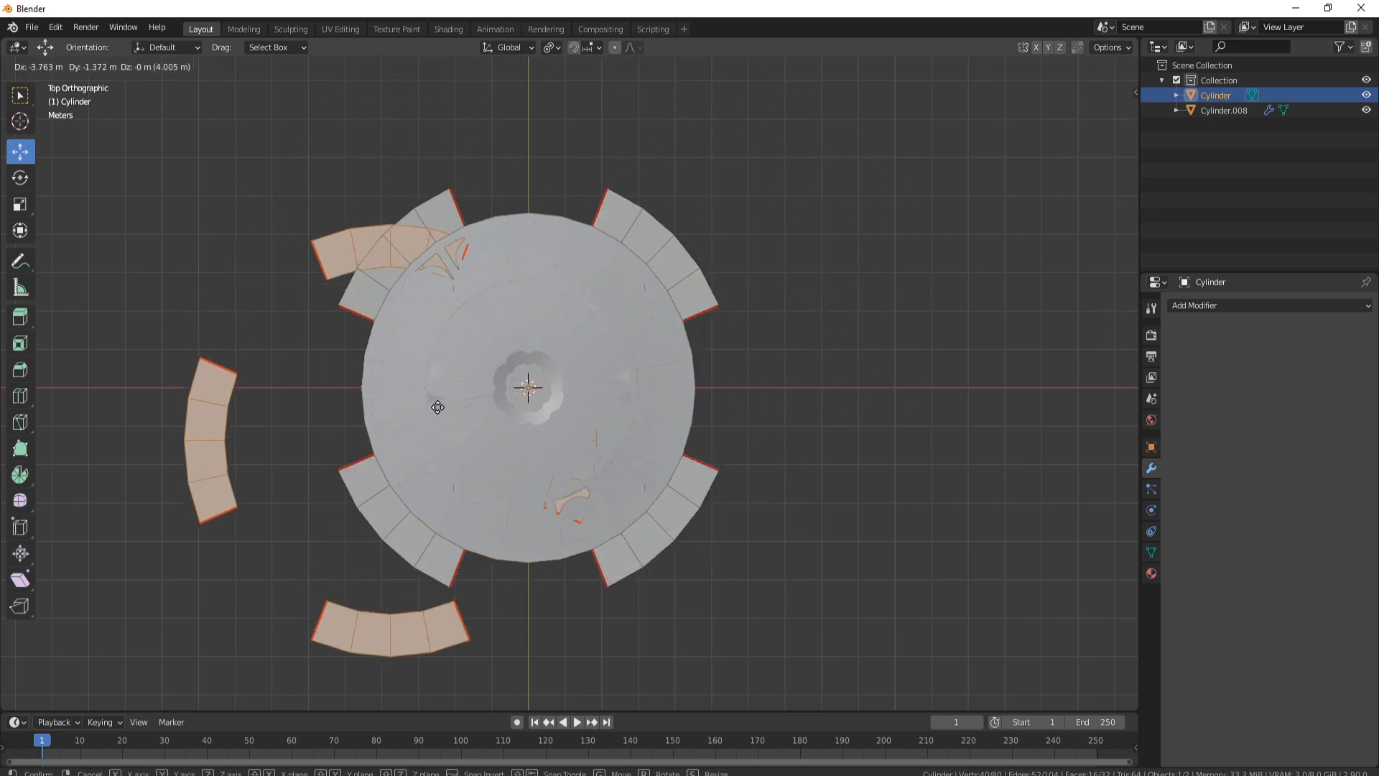
pyautogui.rightClick(489, 337)
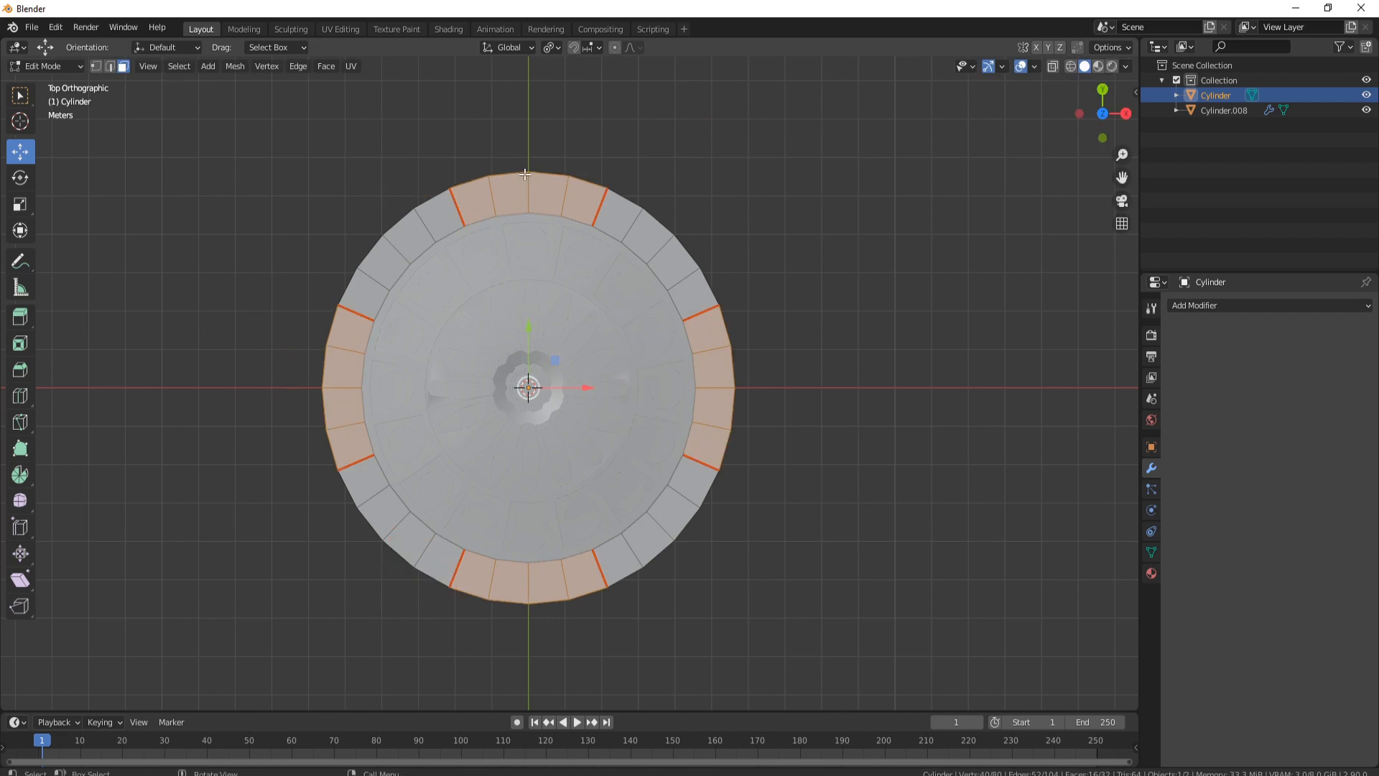
# Extrude all the ring's faces downward by about 0.54 m to give the ring thickness.
pyautogui.moveTo(503, 247); pyautogui.dragTo(660, 336, button='middle')
pyautogui.press('a')
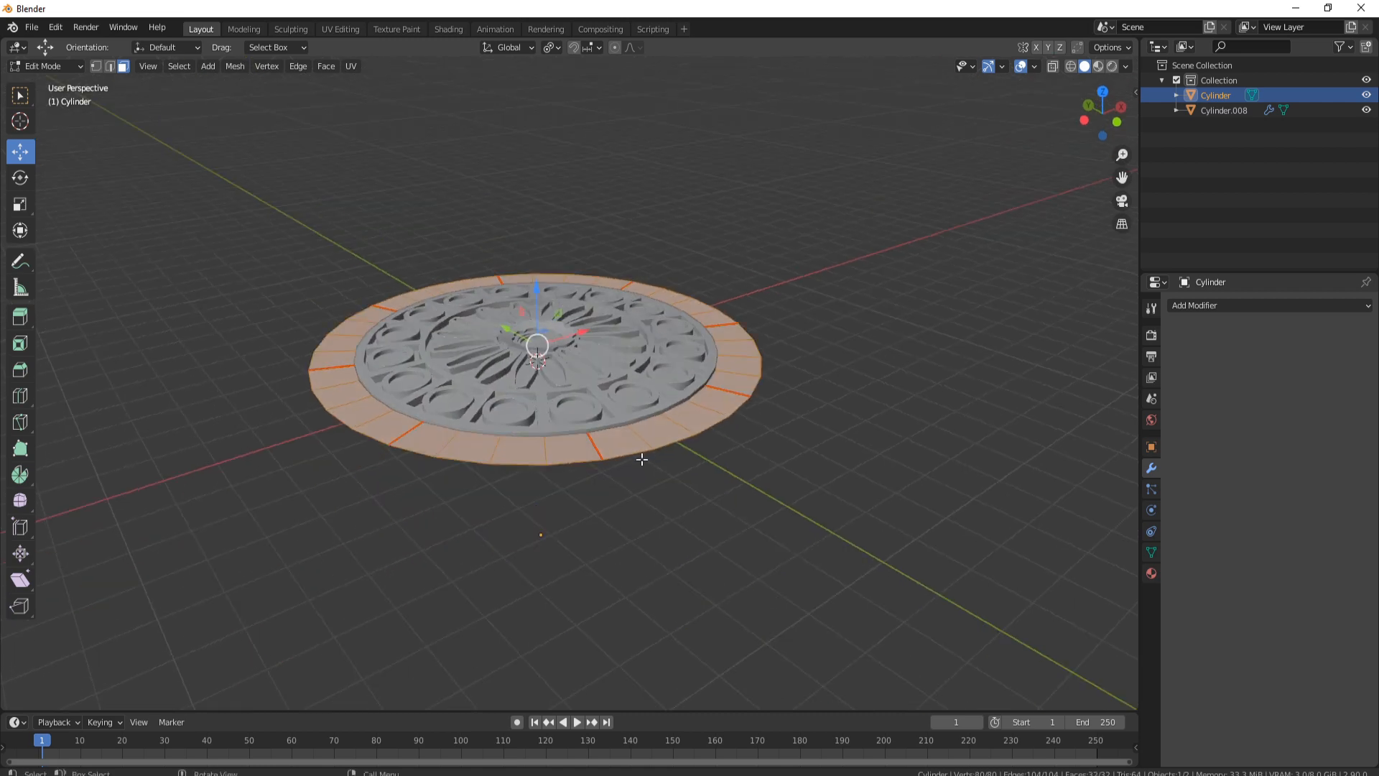
pyautogui.moveTo(639, 456); pyautogui.dragTo(642, 440, button='middle')
pyautogui.press('e')
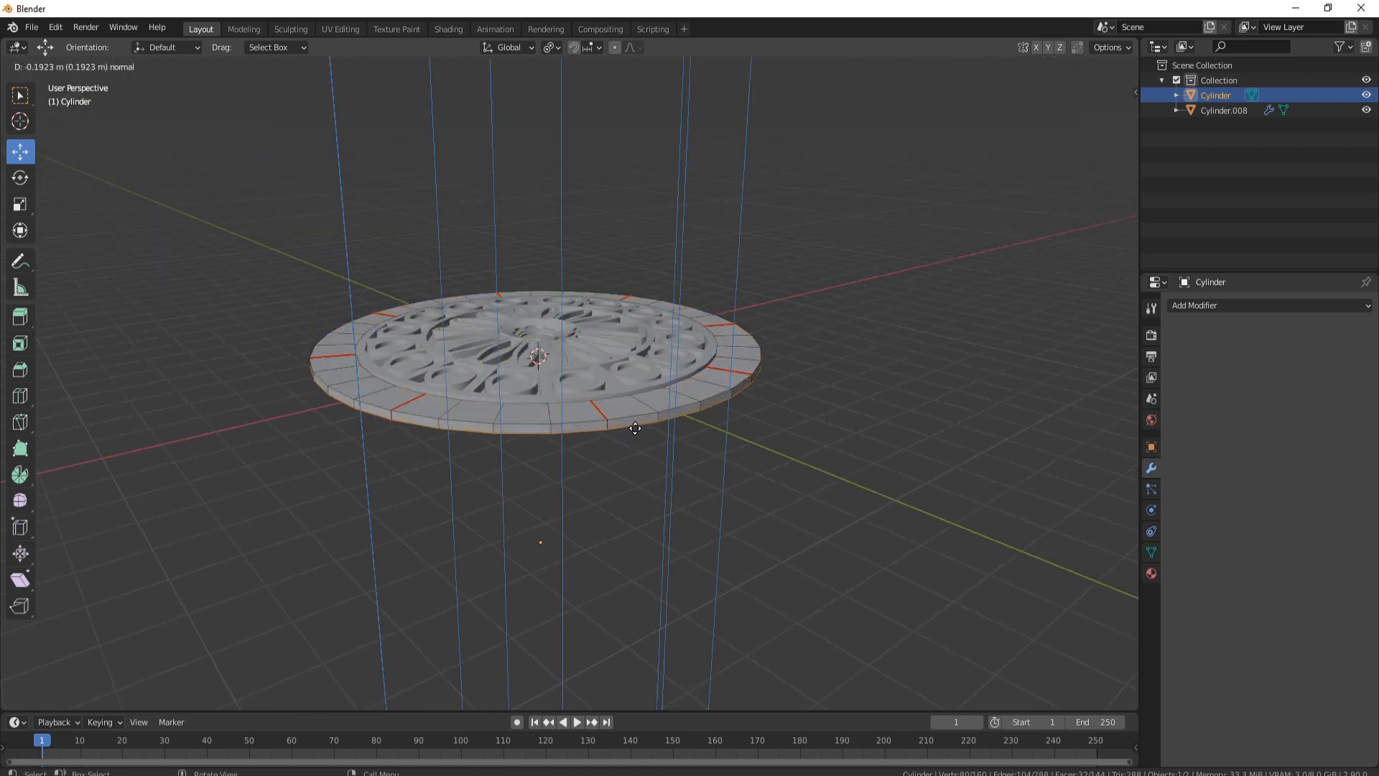
pyautogui.click(634, 441)
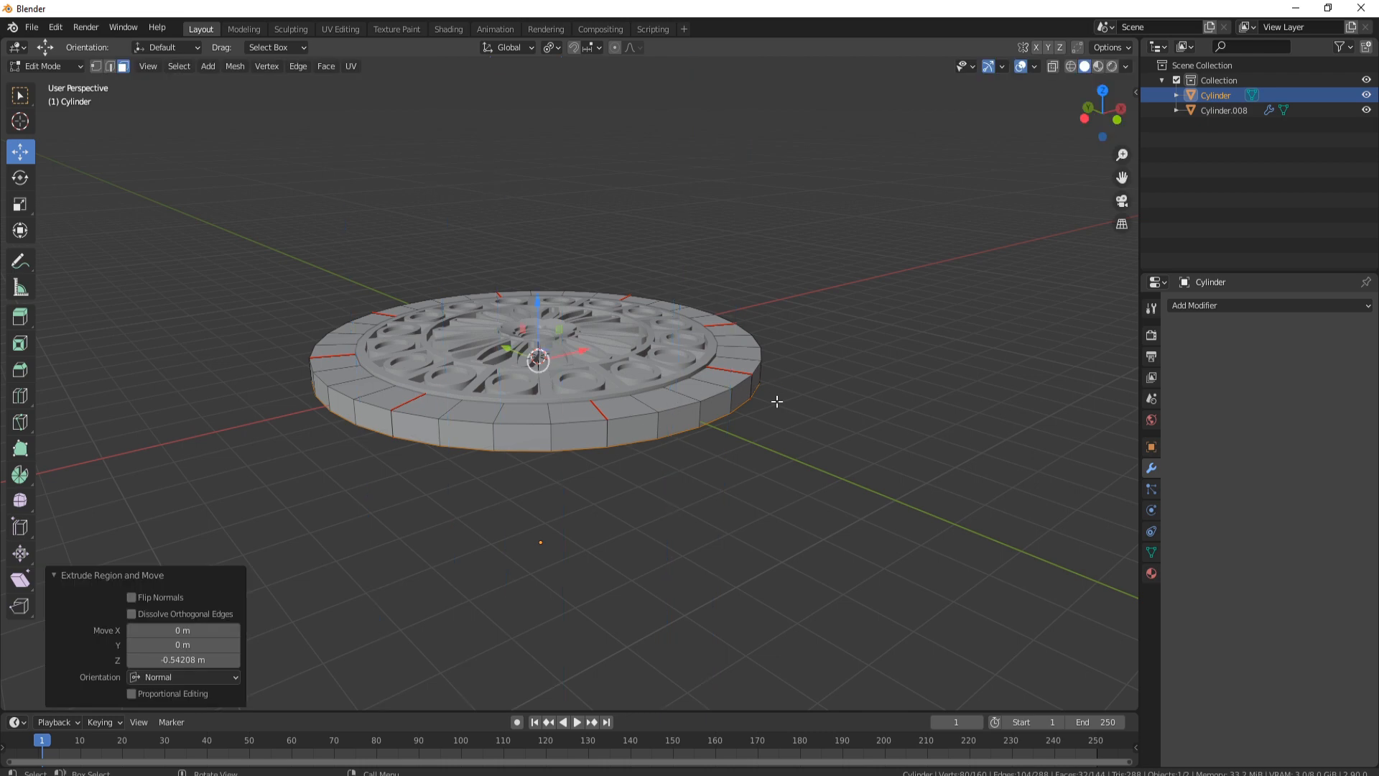
pyautogui.moveTo(776, 400); pyautogui.dragTo(647, 467, button='middle')
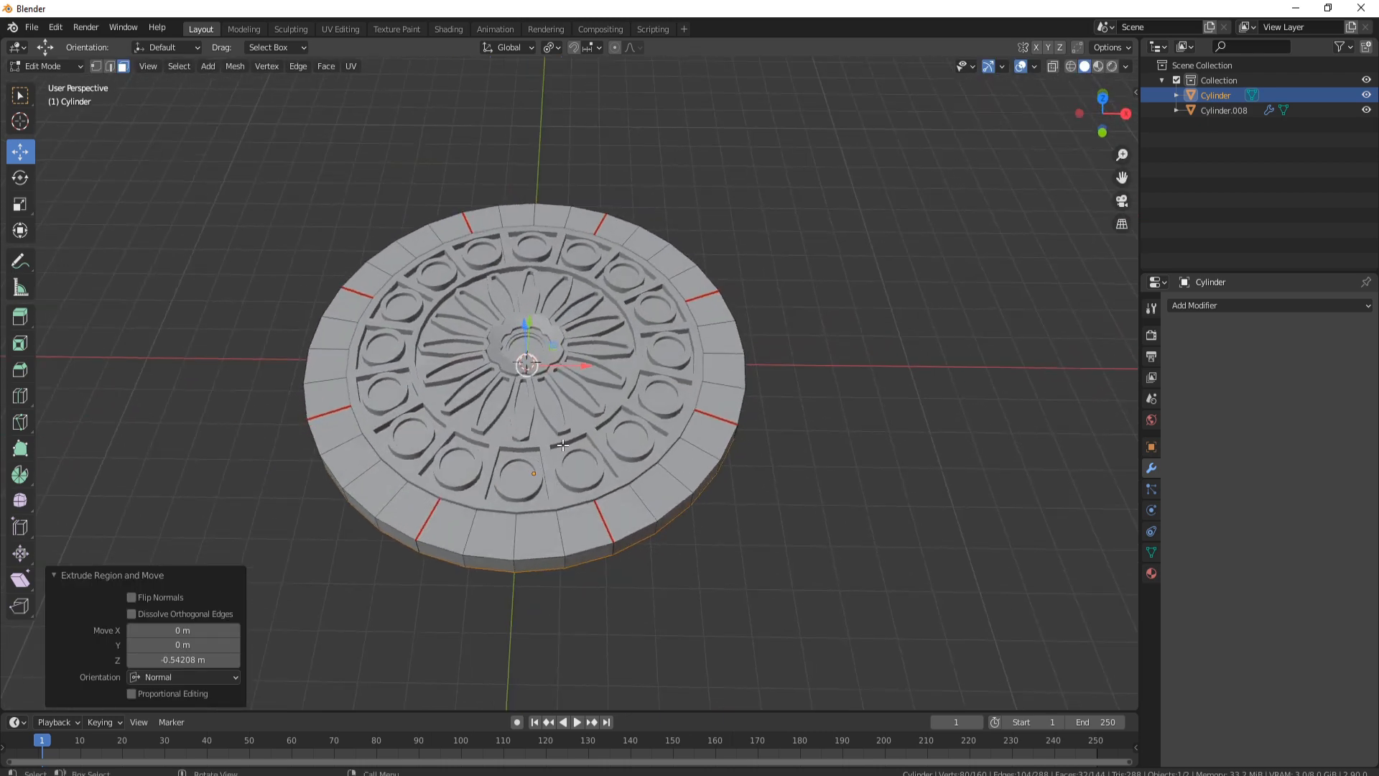
# Select all the ring's faces and scale them to about 0.954 around individual origins to open gaps between the eight segments.
pyautogui.moveTo(568, 266); pyautogui.dragTo(587, 285, button='middle')
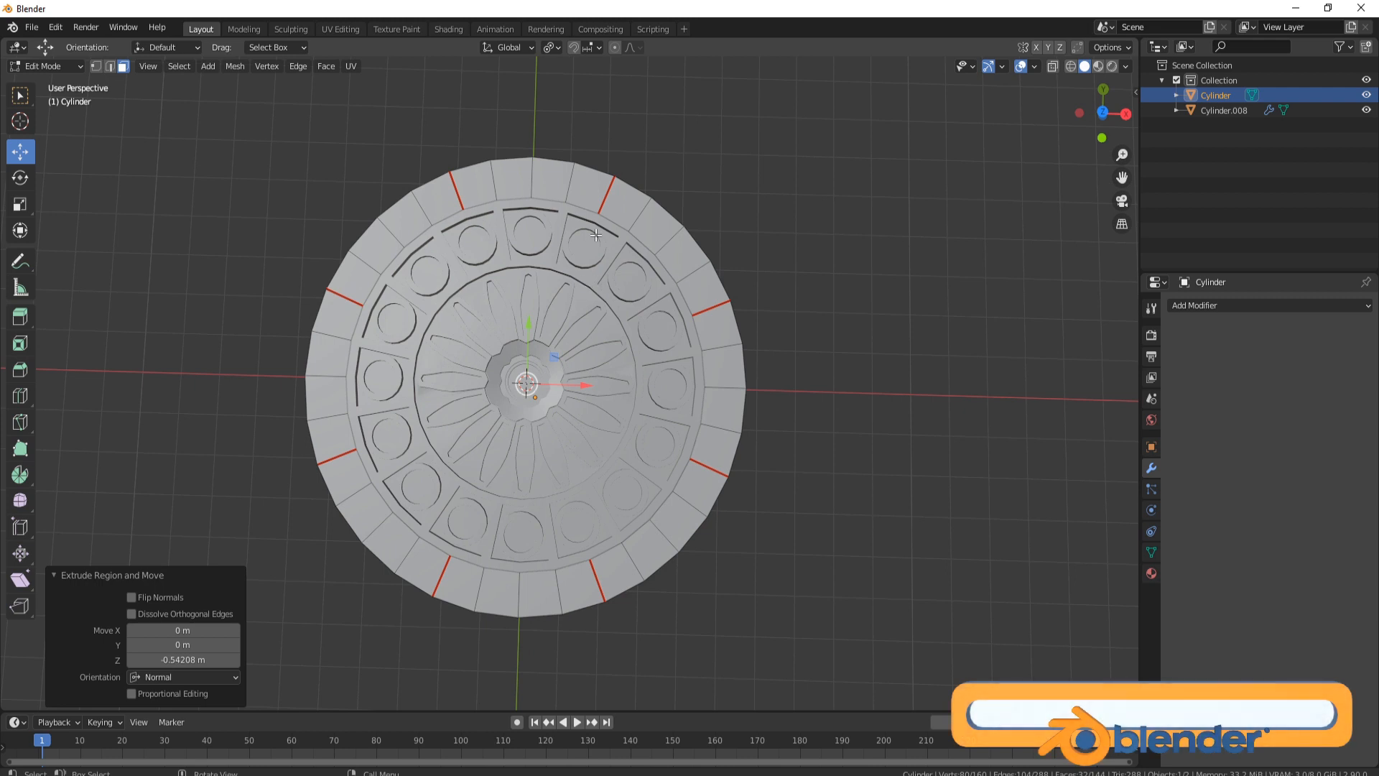
pyautogui.press('a')
pyautogui.press('KP_7')
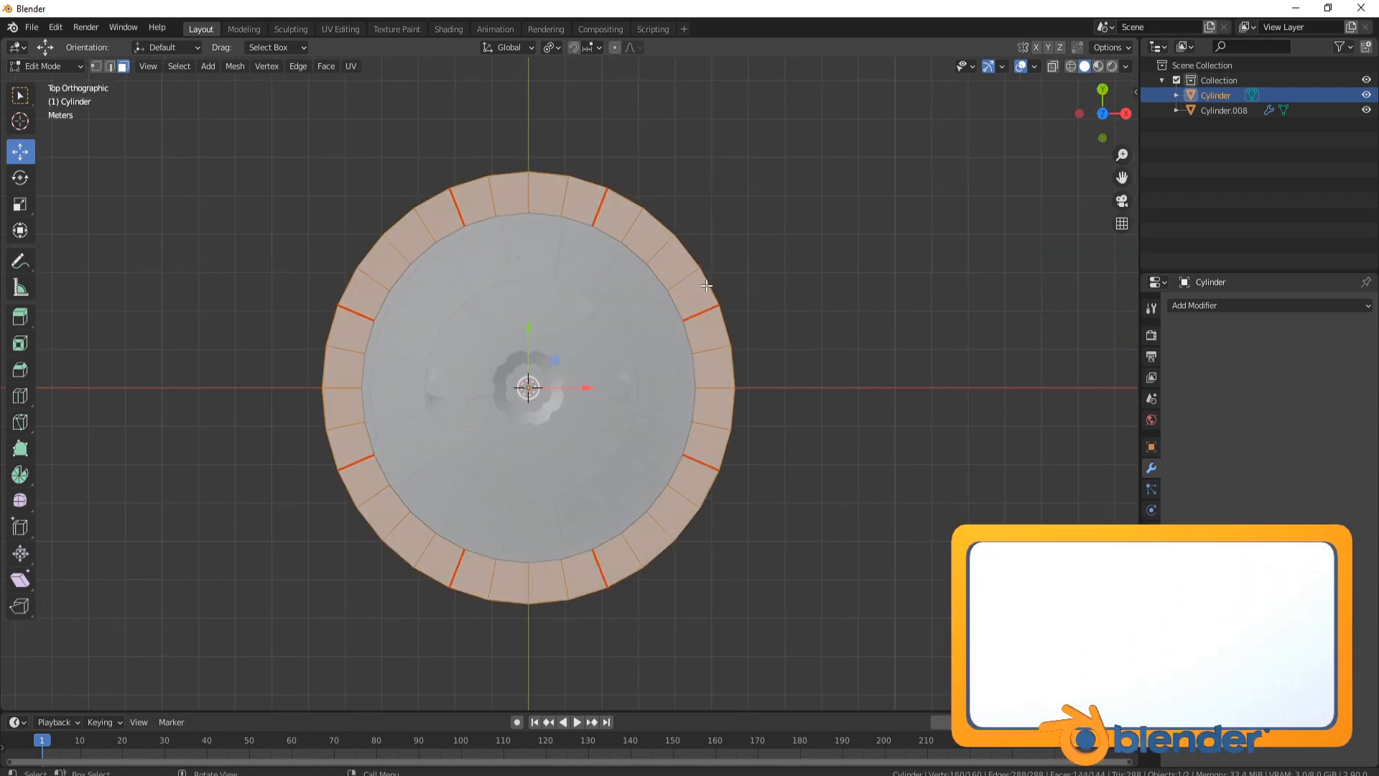
pyautogui.click(550, 47)
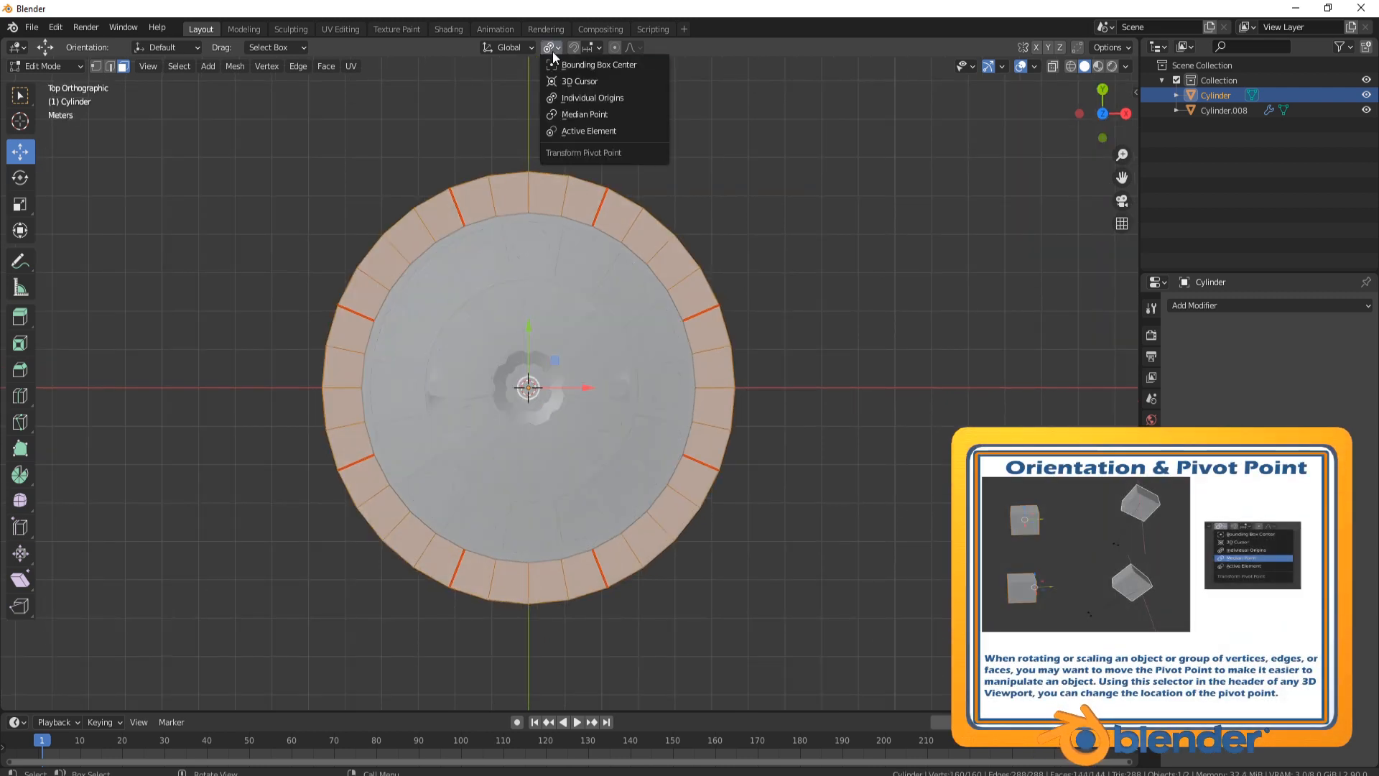
pyautogui.click(600, 100)
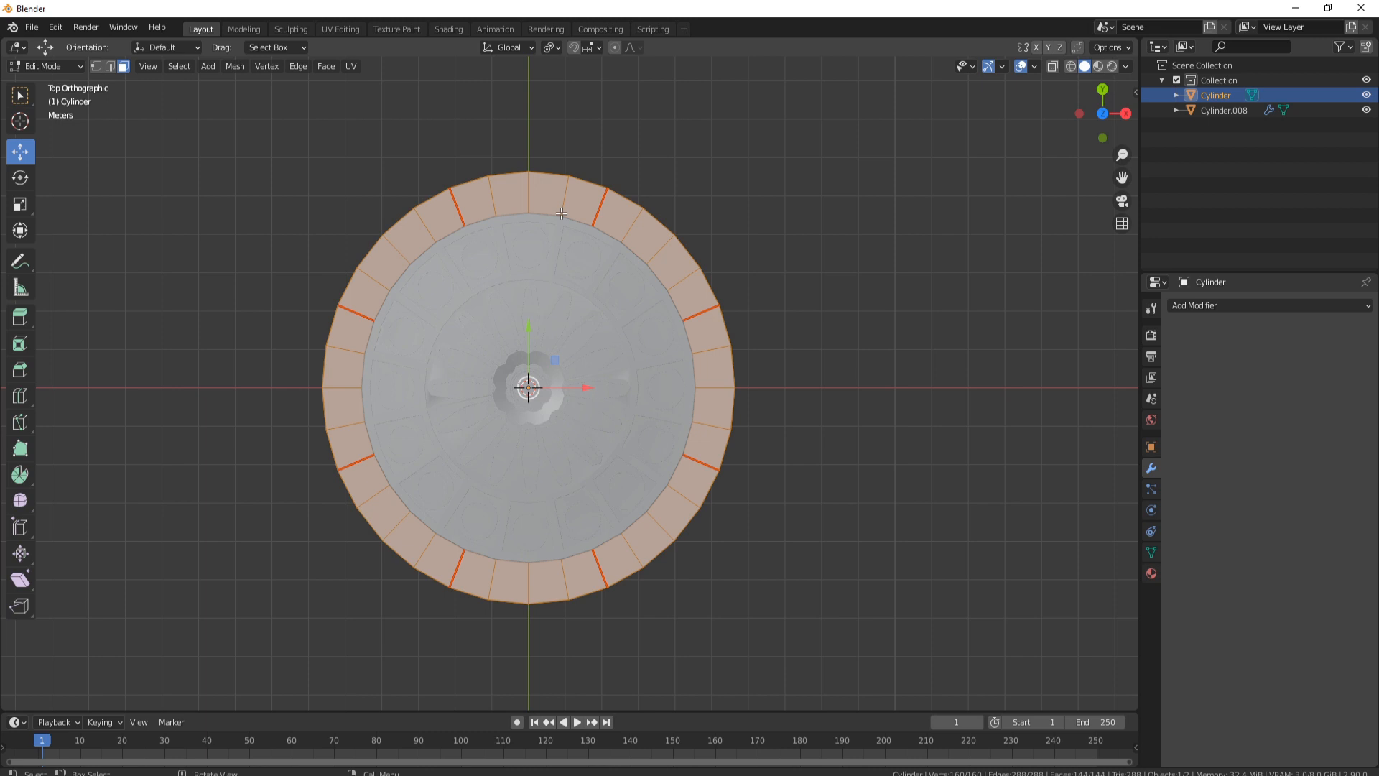
pyautogui.click(552, 48)
pyautogui.click(600, 100)
pyautogui.press('s')
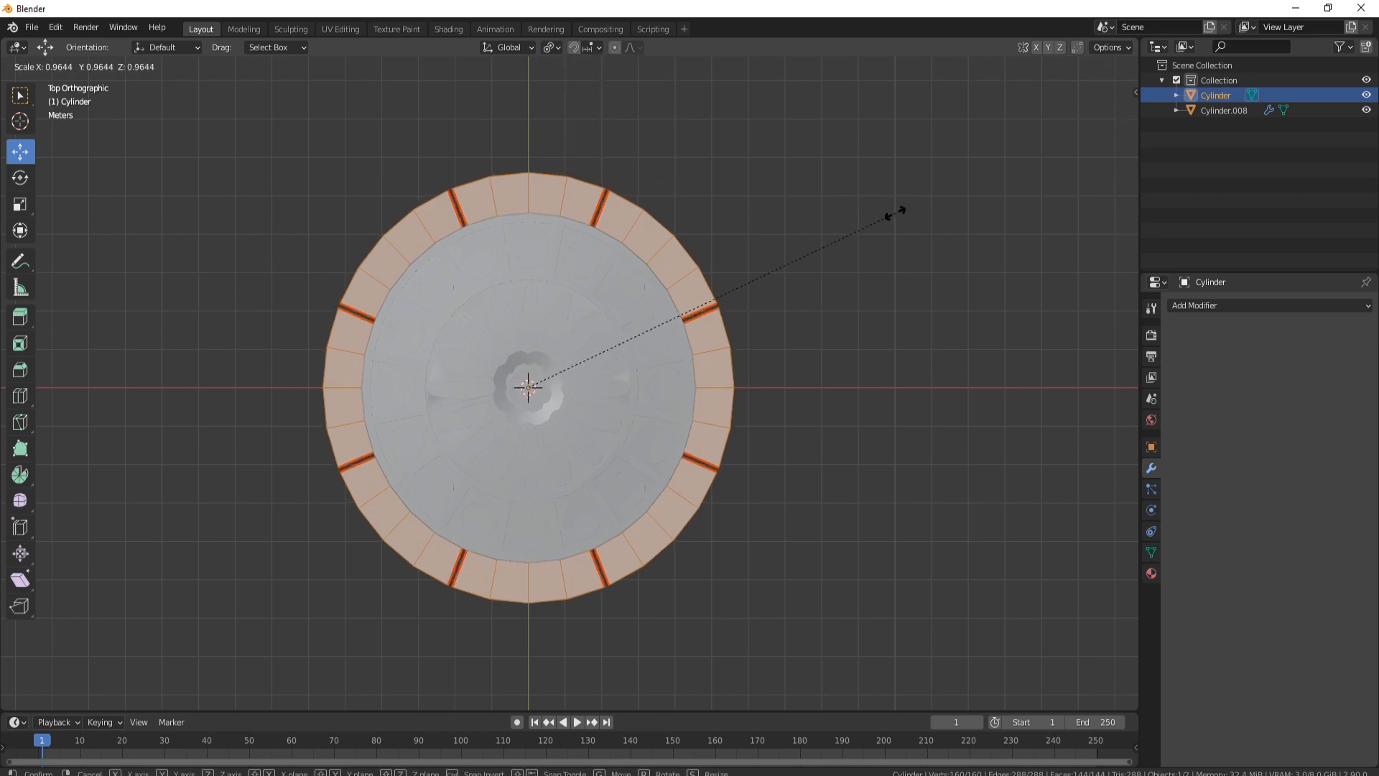
pyautogui.click(896, 214)
# Examine the gaps between the ring segments from close up and from several angles.
pyautogui.moveTo(807, 325); pyautogui.dragTo(754, 478, button='middle')
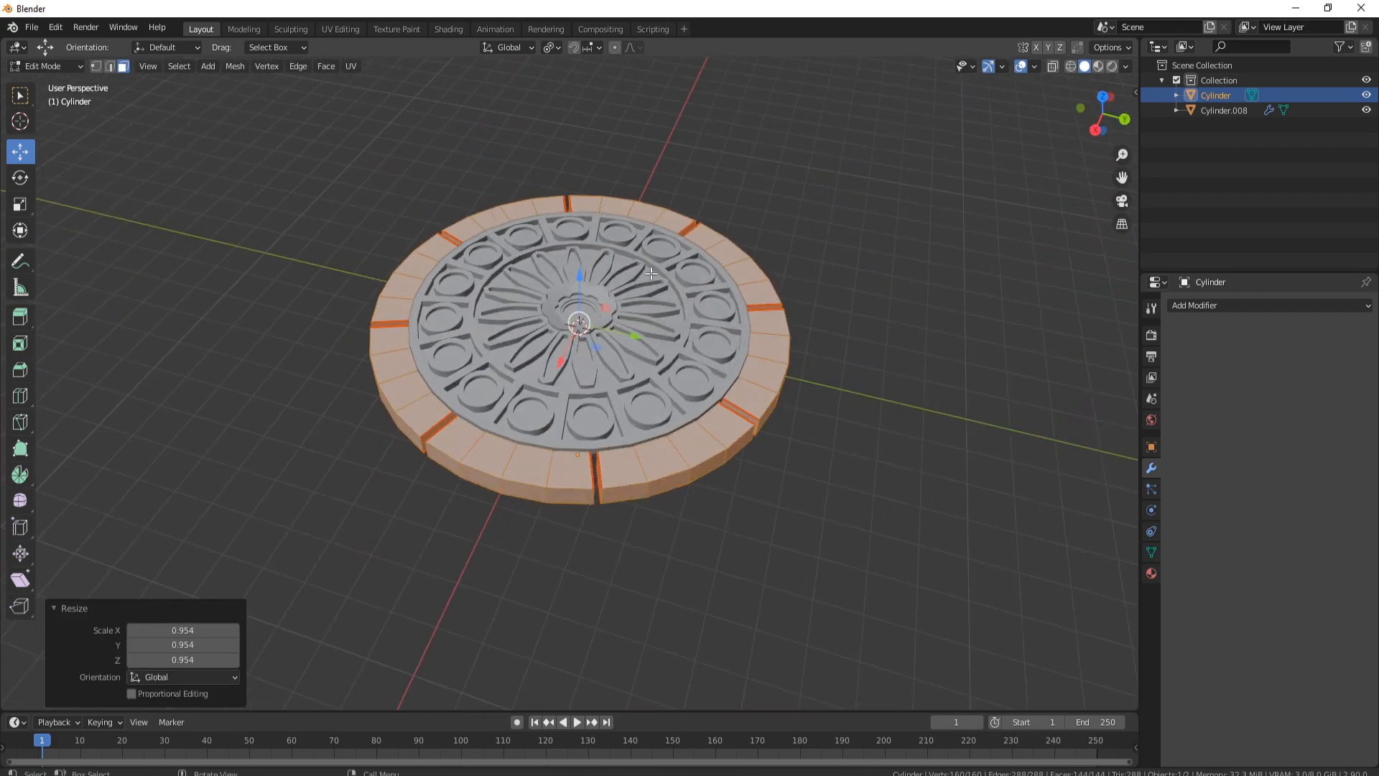
pyautogui.scroll(6, 557, 416)
pyautogui.scroll(-4, 555, 409)
pyautogui.moveTo(556, 410)
pyautogui.mouseDown(button='middle')
pyautogui.moveTo(471, 369)
pyautogui.moveTo(548, 400)
pyautogui.mouseUp(button='middle')
pyautogui.moveTo(802, 231); pyautogui.dragTo(487, 331, button='middle')
pyautogui.scroll(3, 487, 332)
pyautogui.scroll(-4, 487, 331)
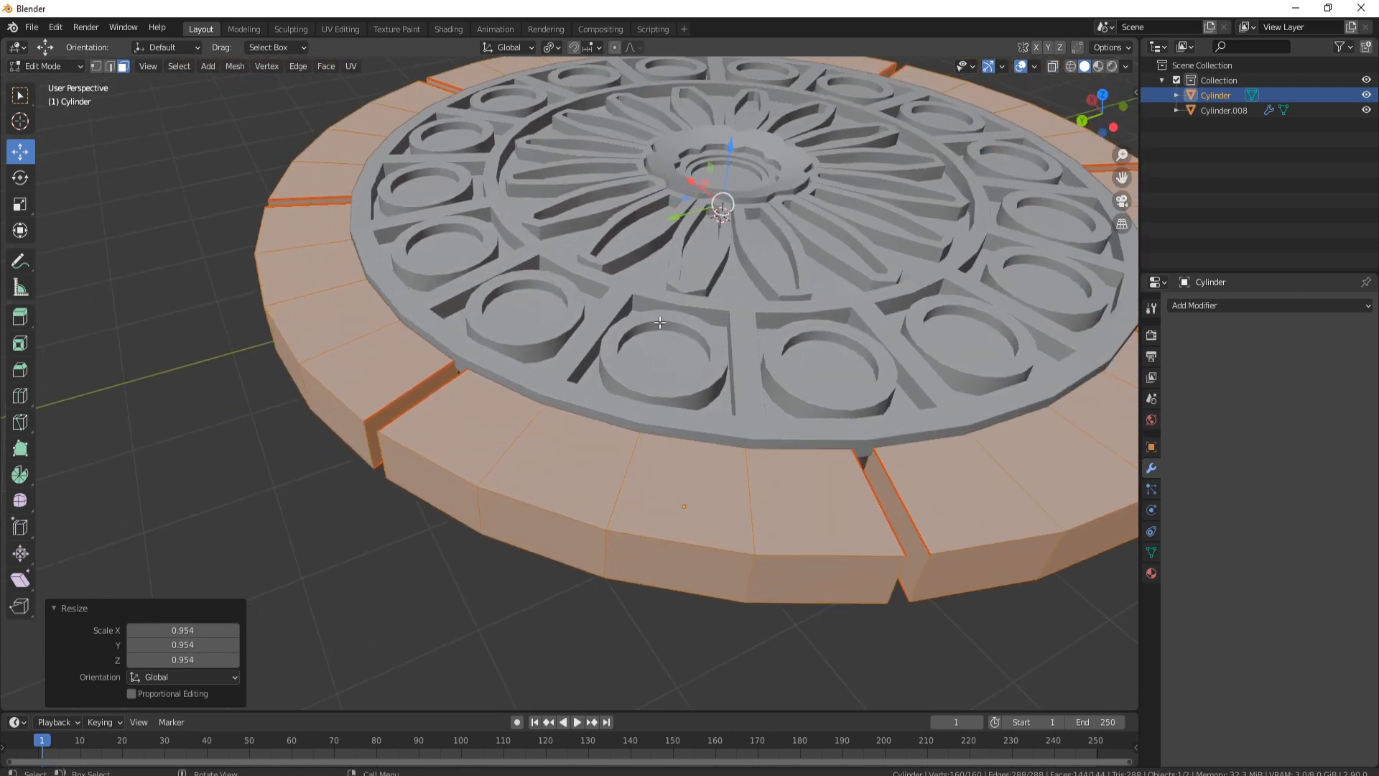
pyautogui.moveTo(603, 362); pyautogui.dragTo(465, 346, button='middle')
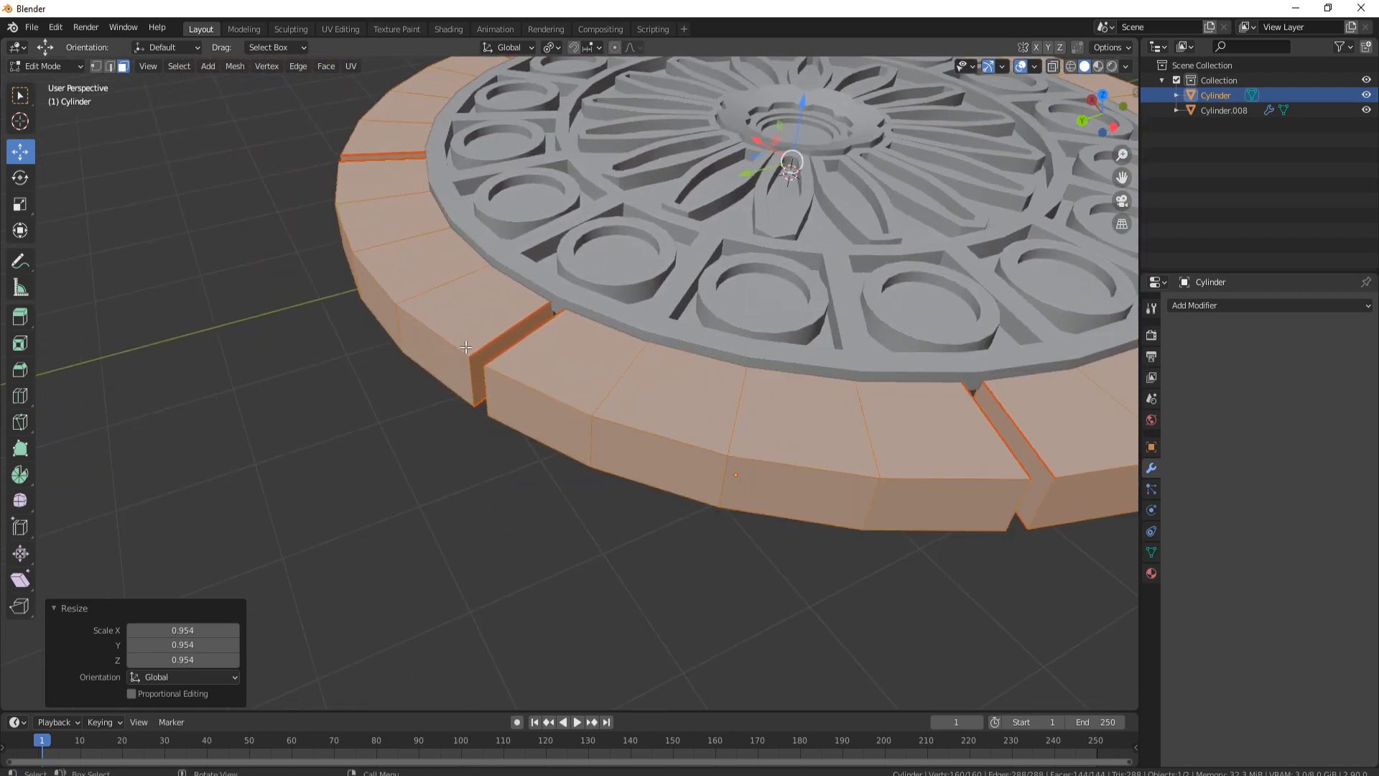
pyautogui.click(237, 67)
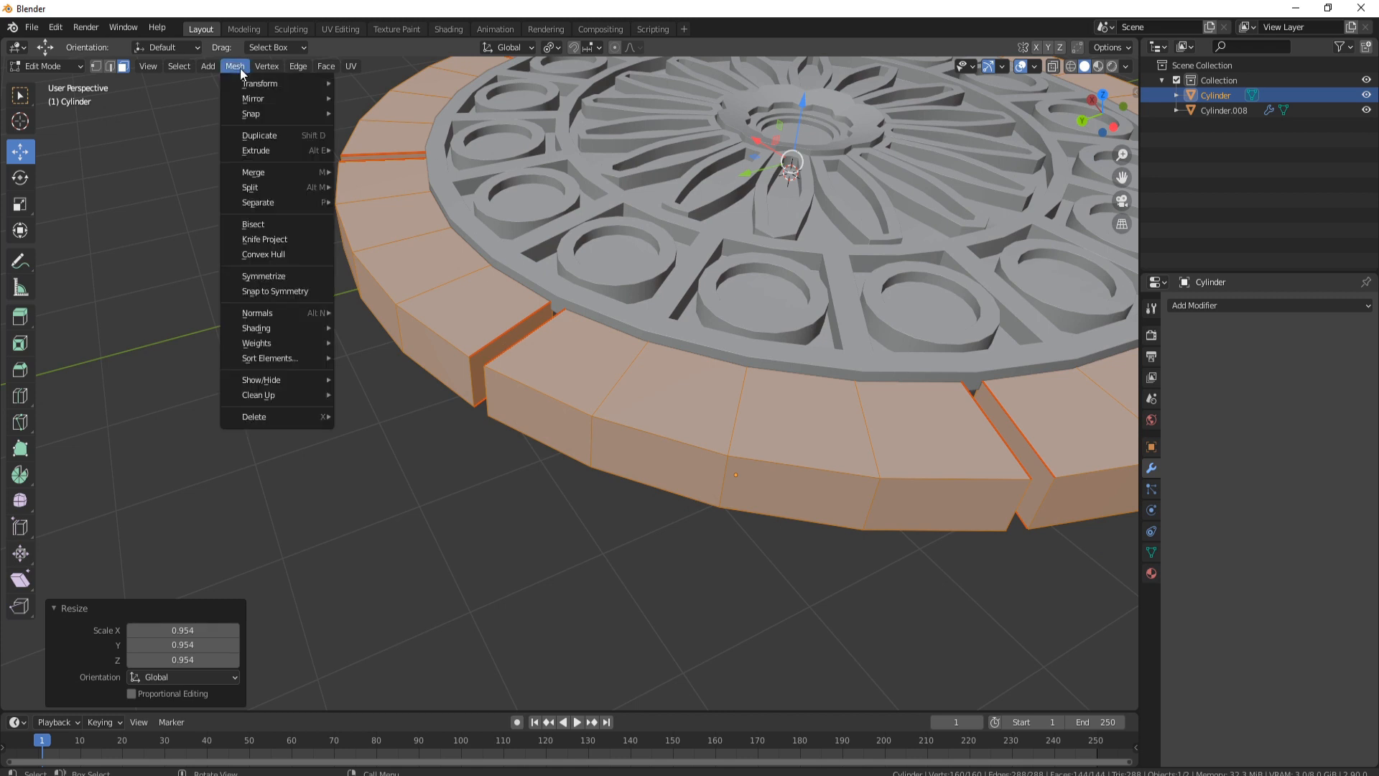
pyautogui.moveTo(263, 393)
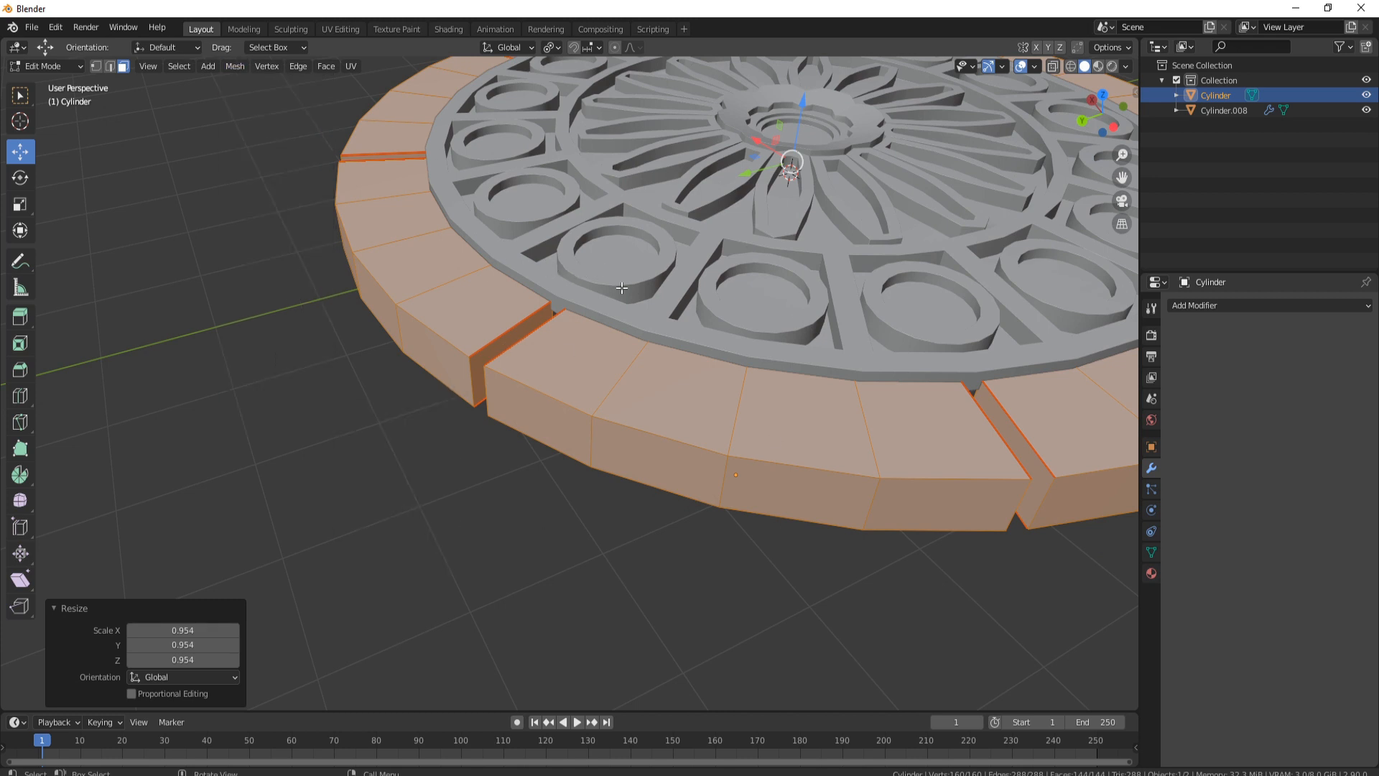
pyautogui.moveTo(622, 289); pyautogui.dragTo(484, 243, button='middle')
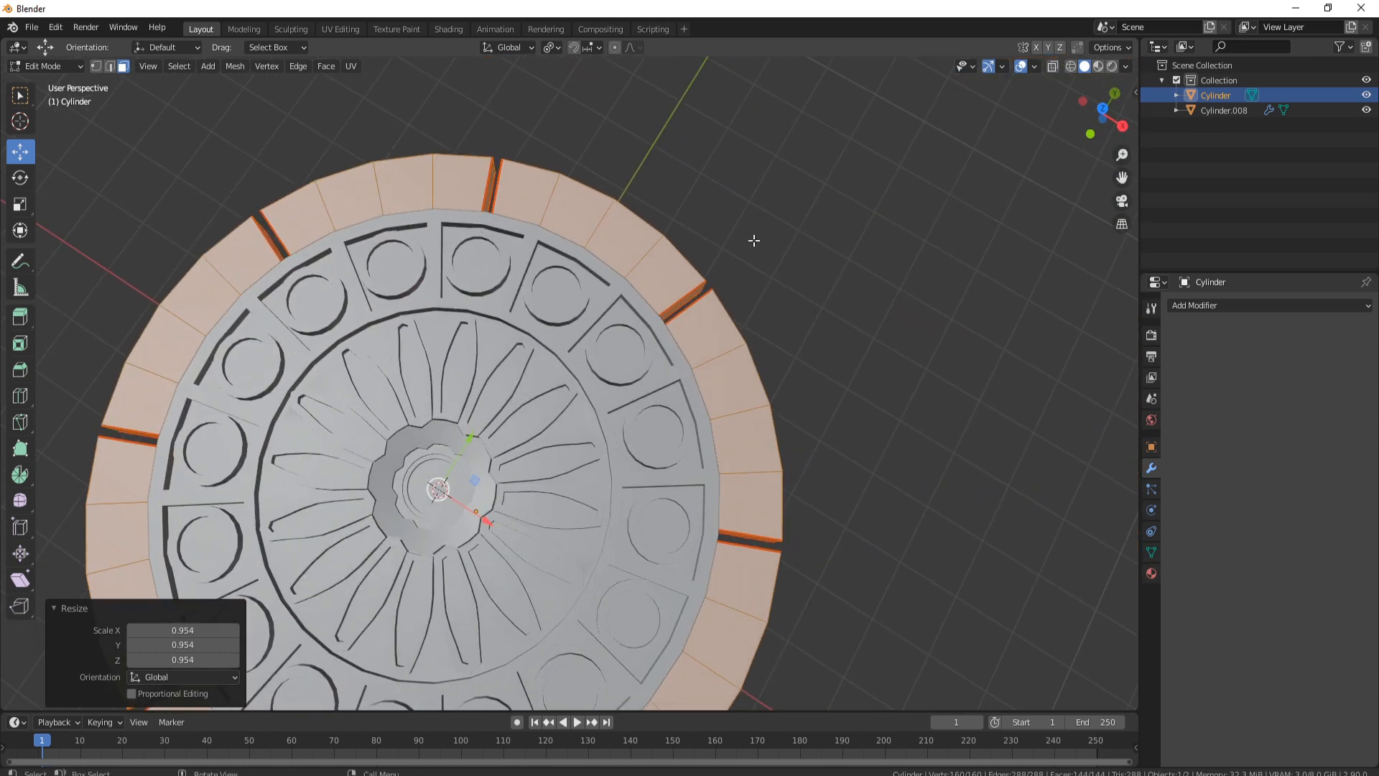
# Return to Object Mode, apply all transforms to the ring and set its origin to geometry.
pyautogui.press('Tab')
pyautogui.hotkey('ctrl', 'a')
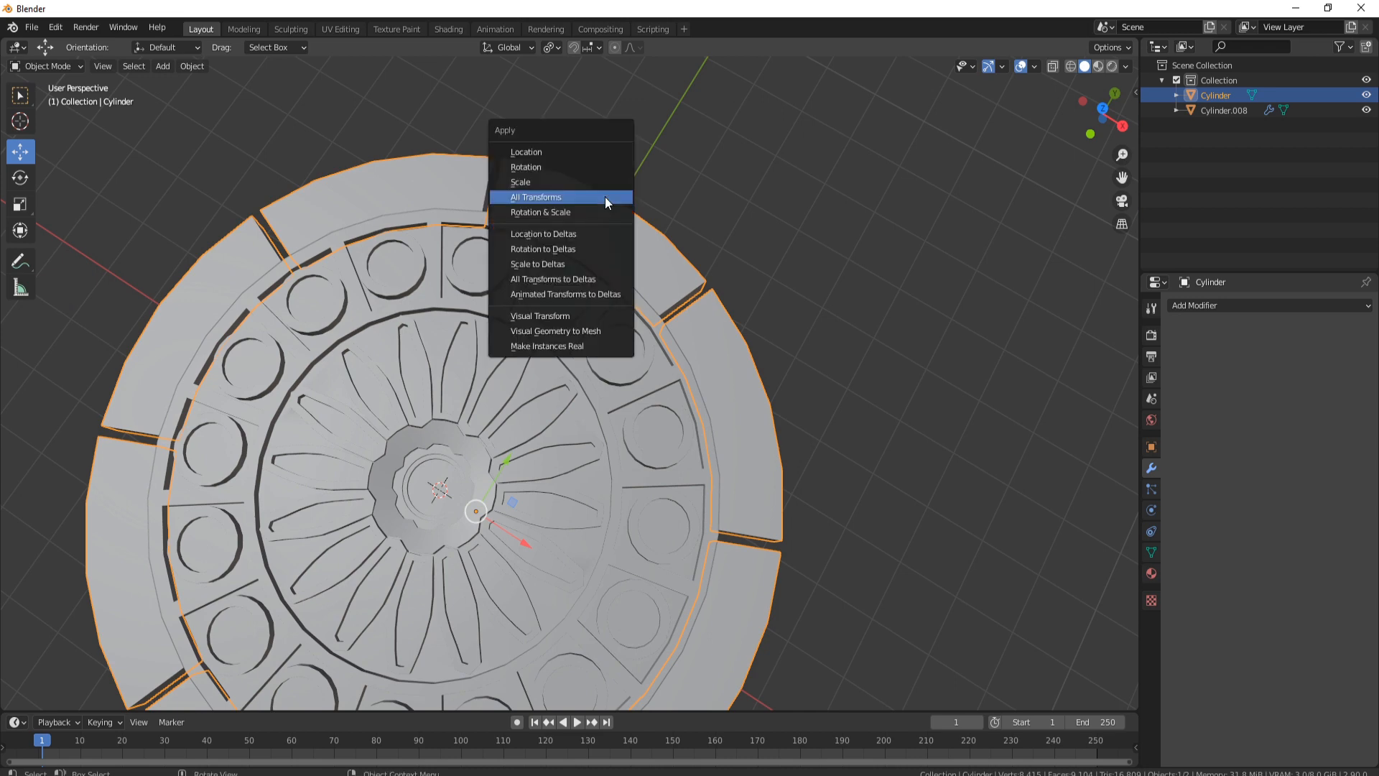
pyautogui.click(605, 196)
pyautogui.rightClick(605, 196)
pyautogui.moveTo(605, 197)
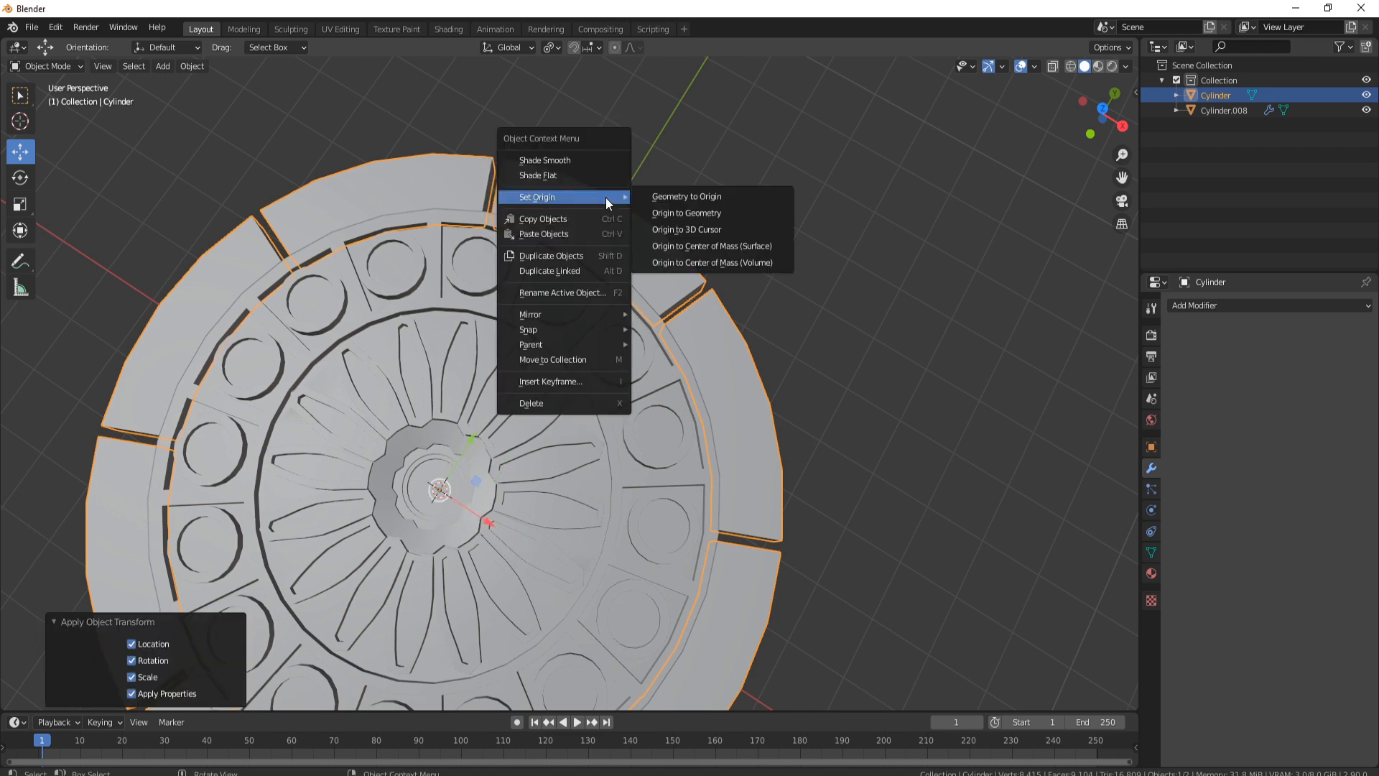
pyautogui.click(722, 213)
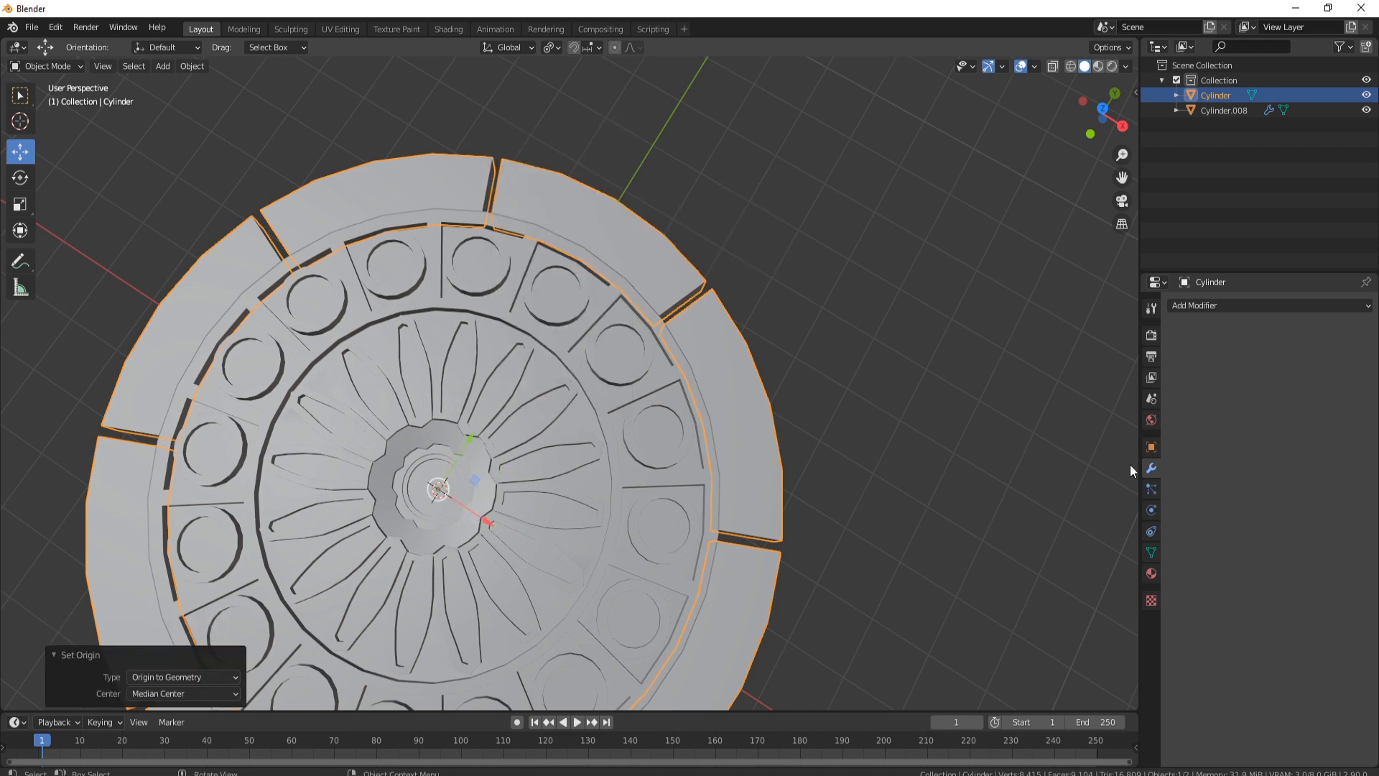
# Add a Bevel modifier with 2 segments to the ring, keeping the amount at 0.1 m.
pyautogui.click(1209, 304)
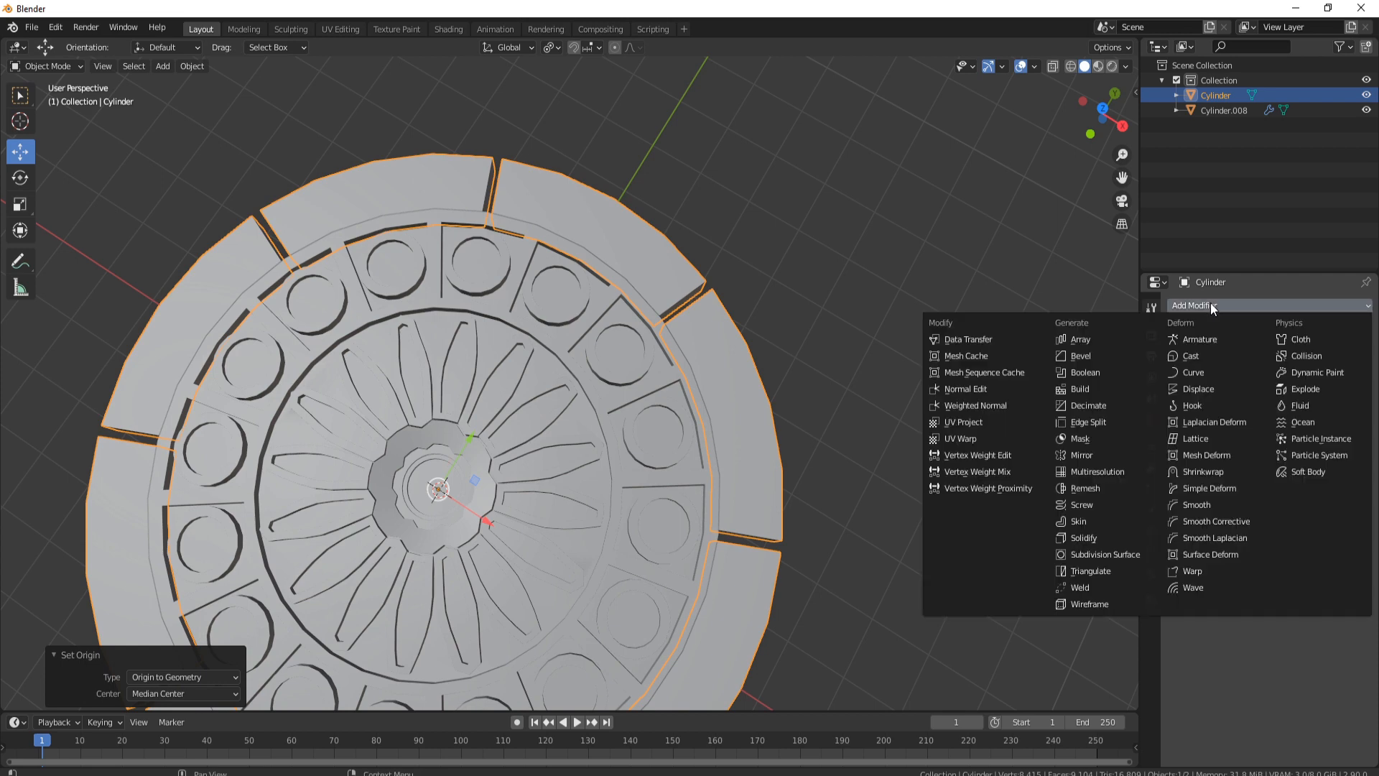
pyautogui.click(1088, 355)
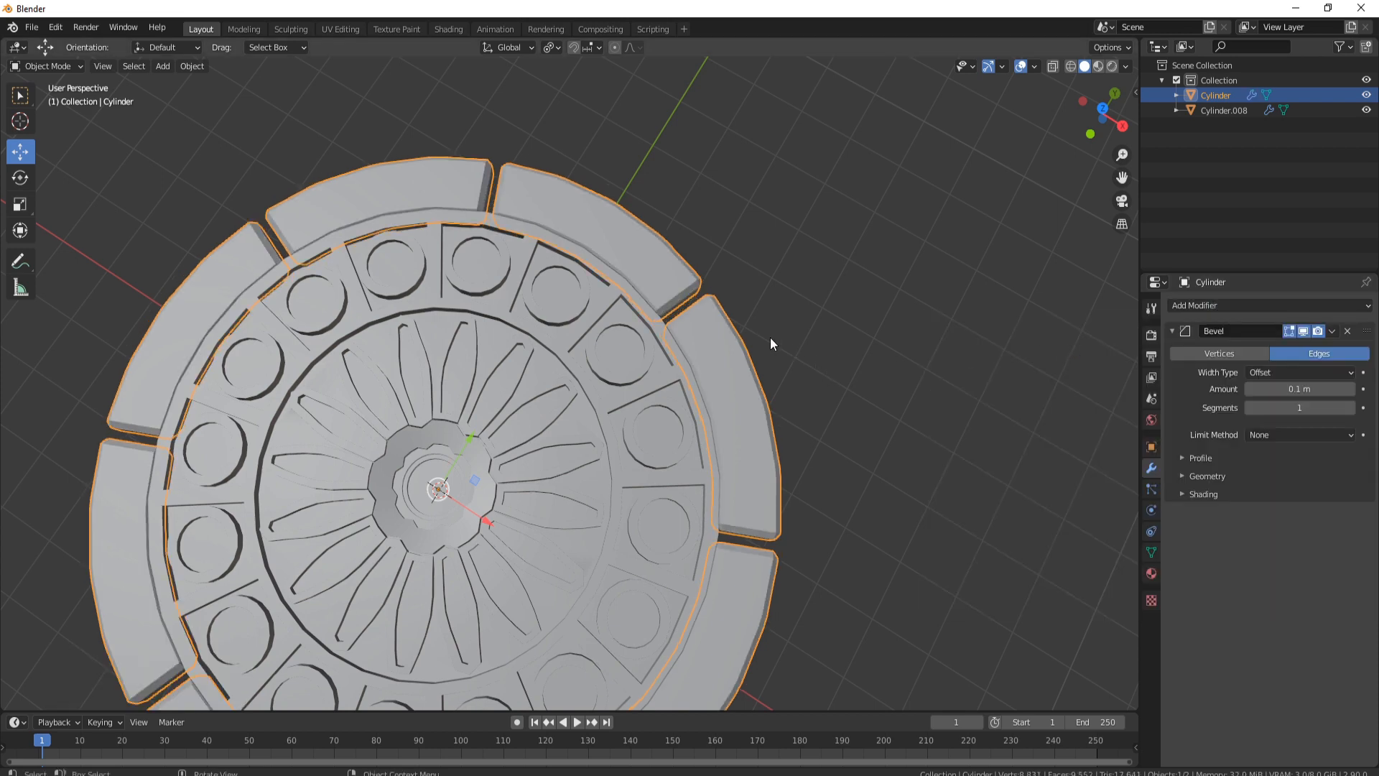
pyautogui.moveTo(770, 343); pyautogui.dragTo(637, 316, button='middle')
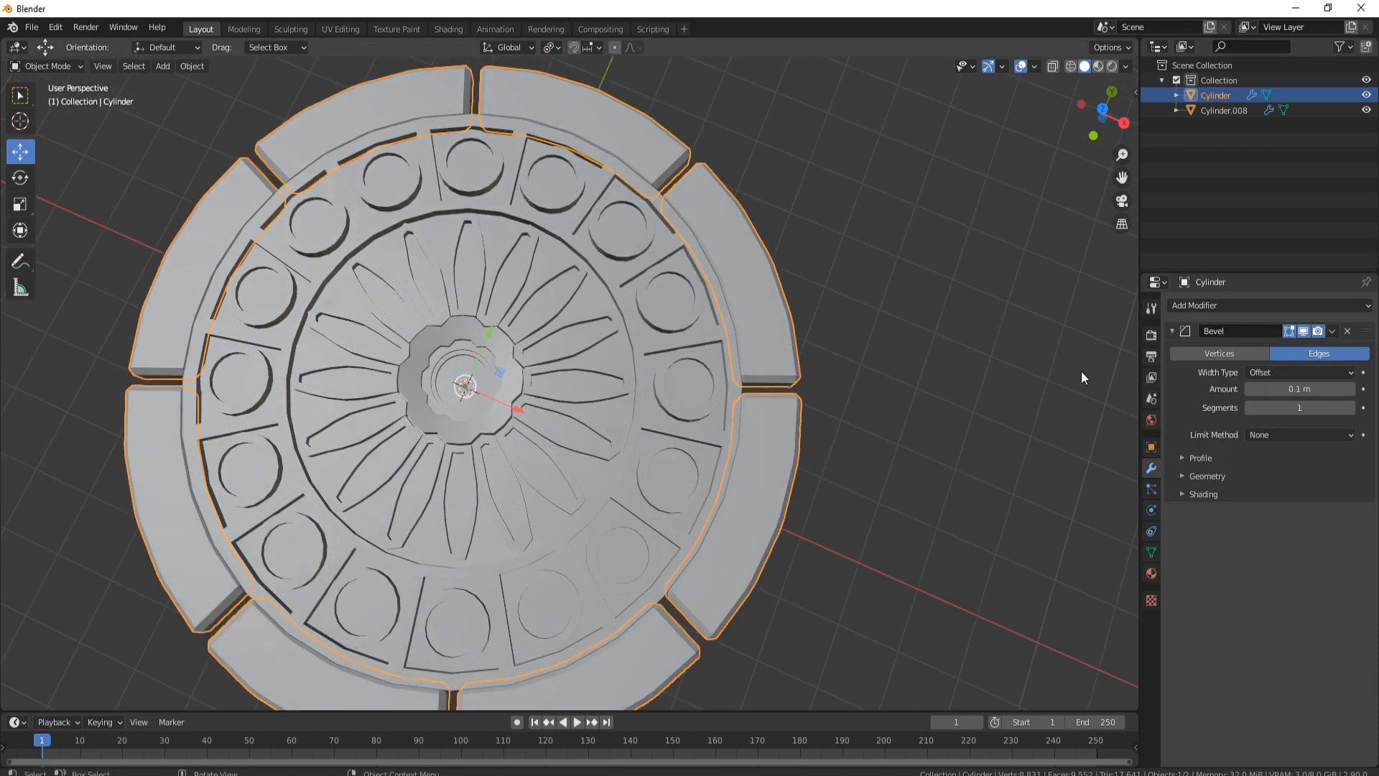
pyautogui.click(1351, 407)
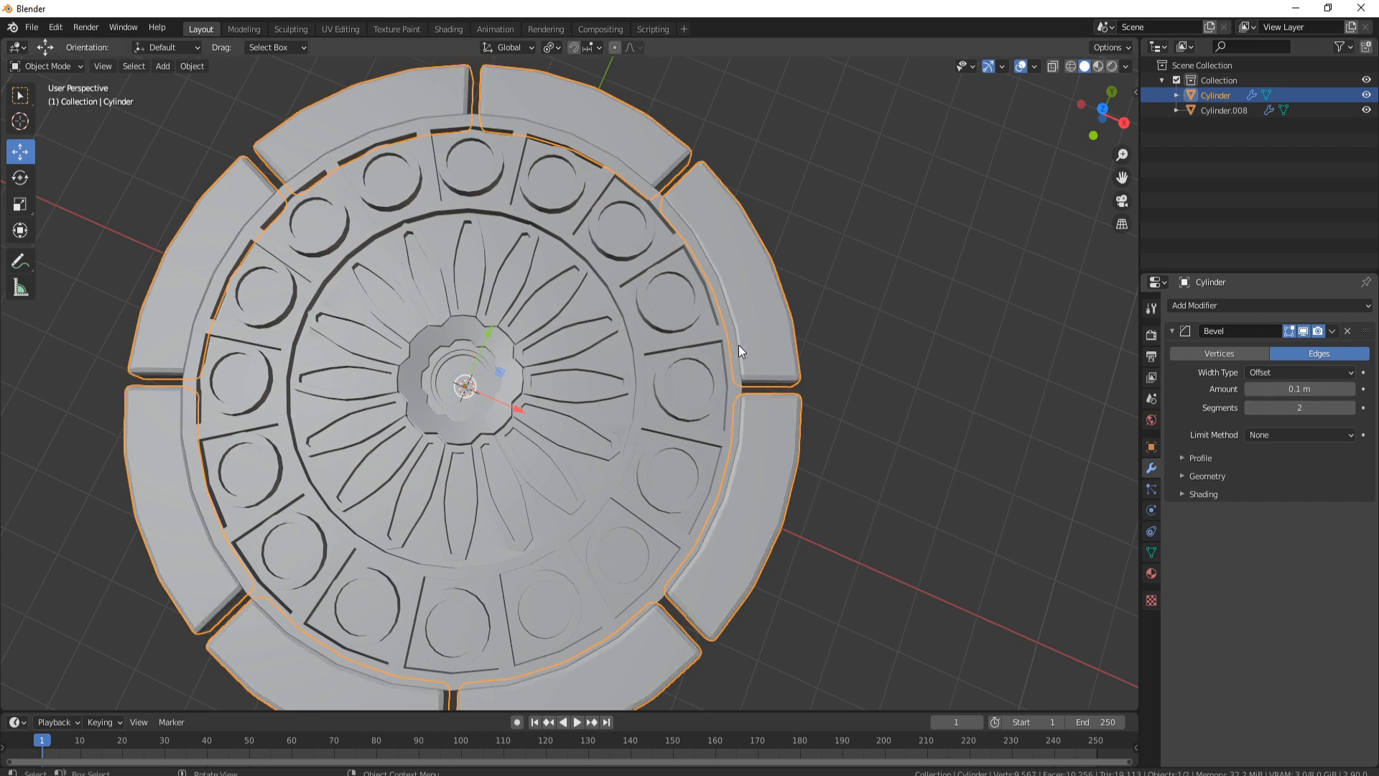
pyautogui.moveTo(824, 316); pyautogui.dragTo(801, 261, button='middle')
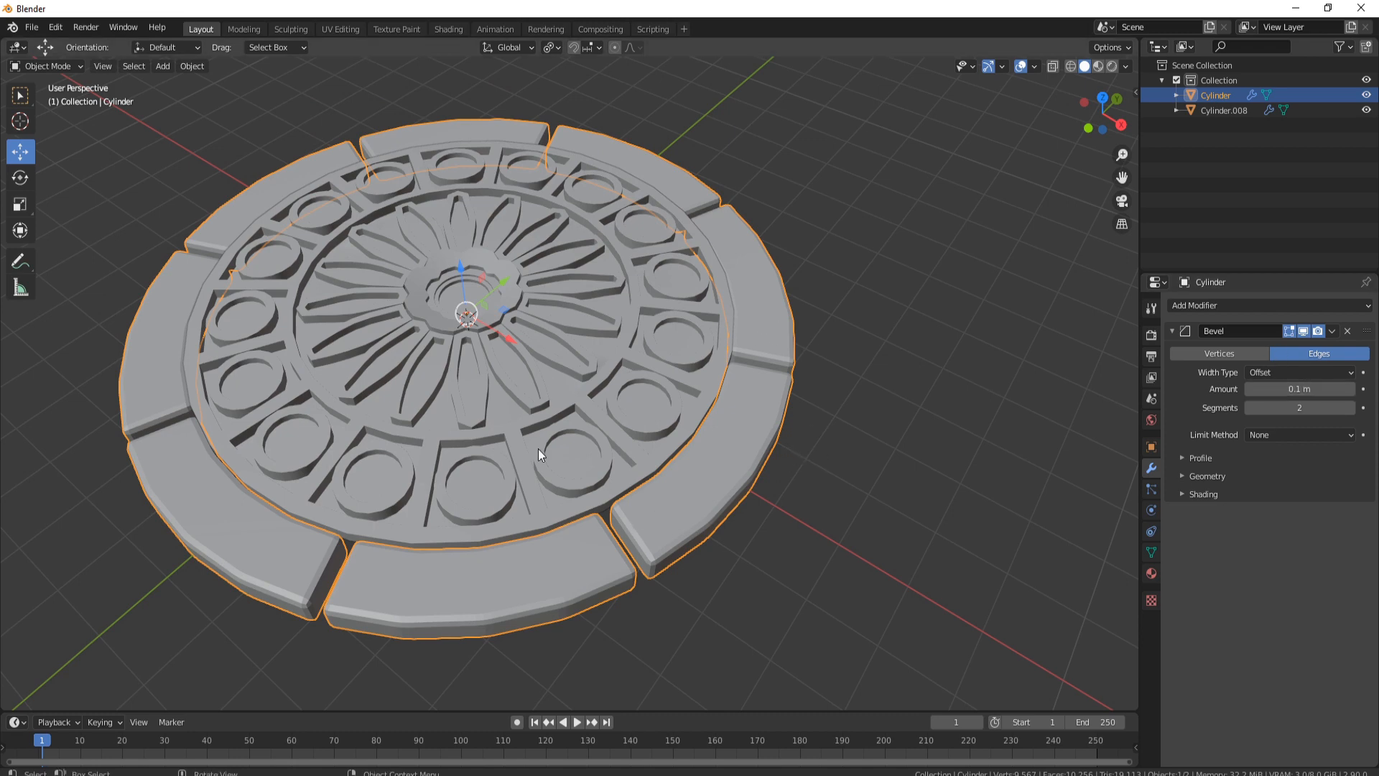
pyautogui.moveTo(537, 449)
pyautogui.mouseDown(button='middle')
pyautogui.moveTo(788, 491)
pyautogui.moveTo(546, 474)
pyautogui.mouseUp(button='middle')
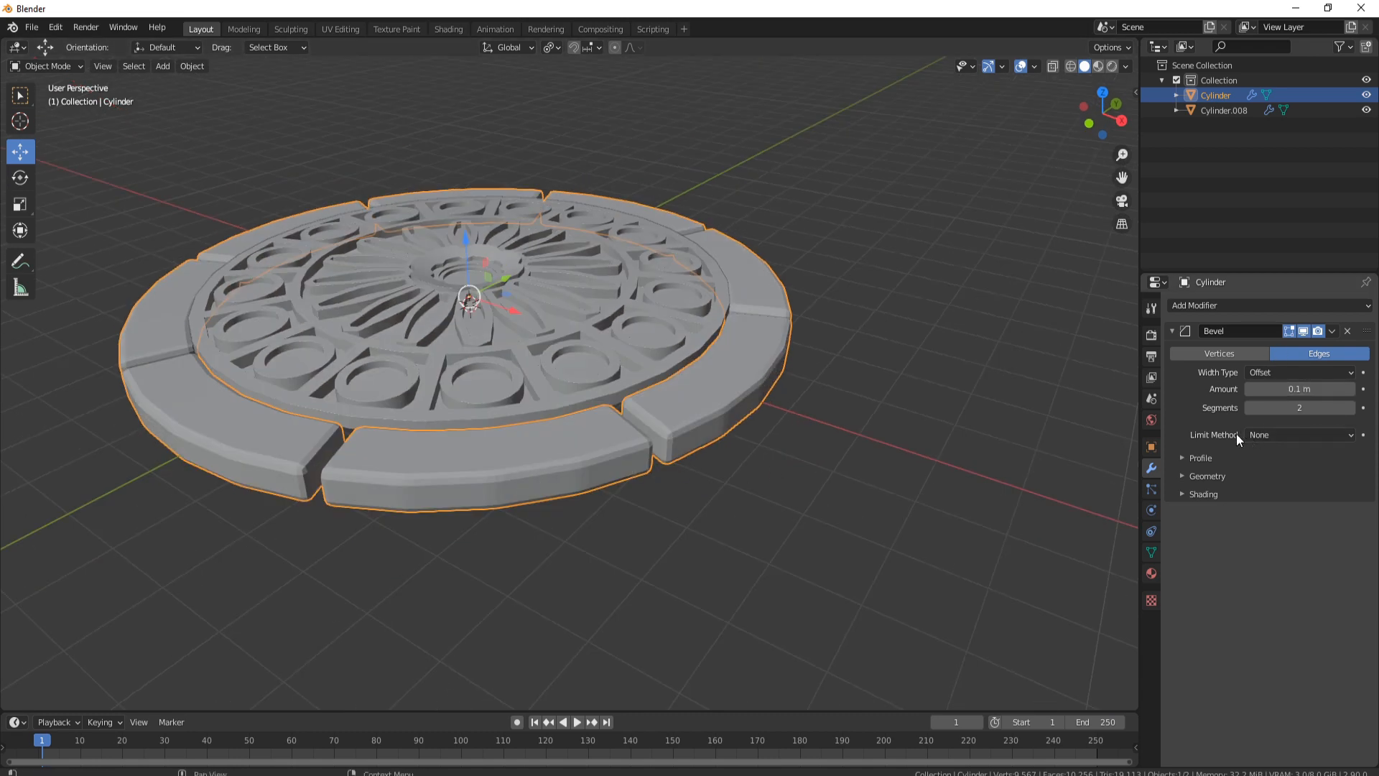
# Try the Angle limit method on the ring's Bevel modifier and return it to None.
pyautogui.click(1291, 429)
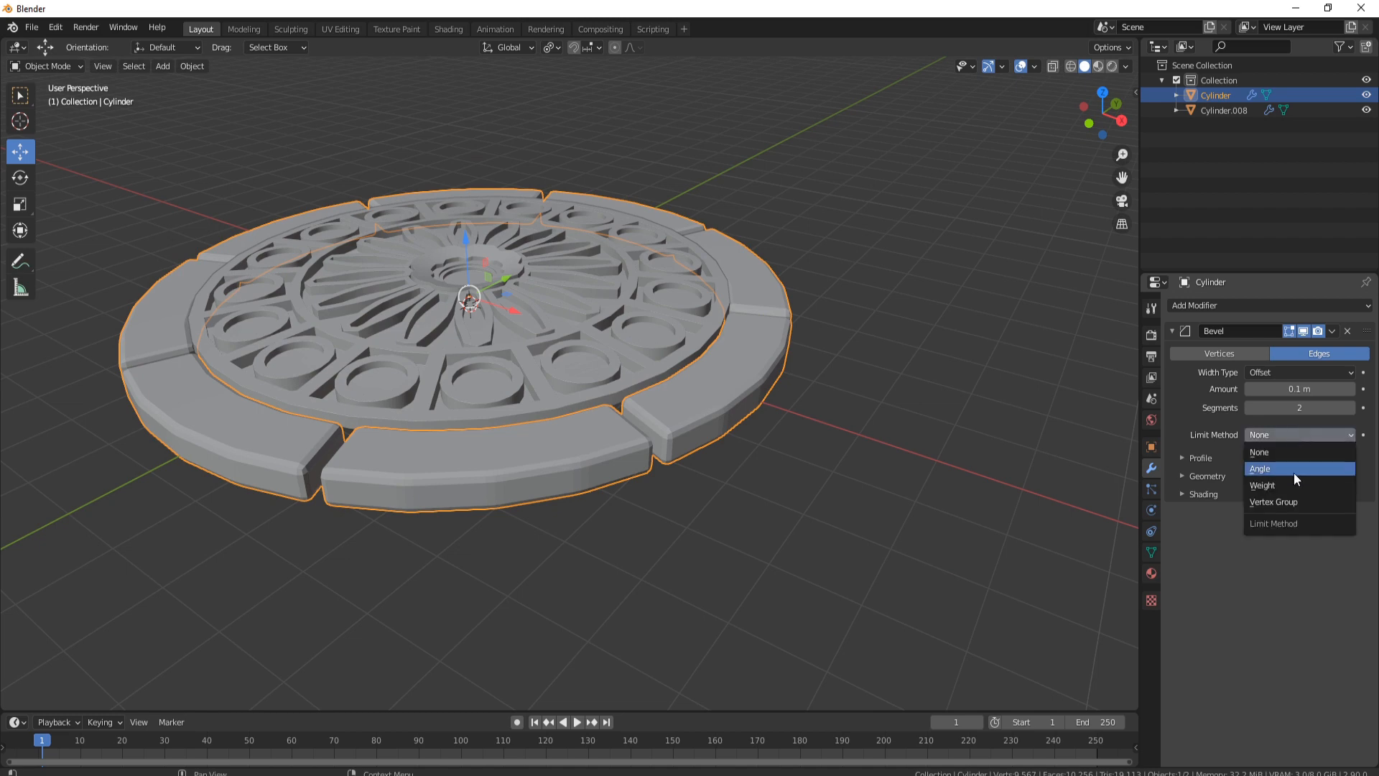
pyautogui.click(1294, 472)
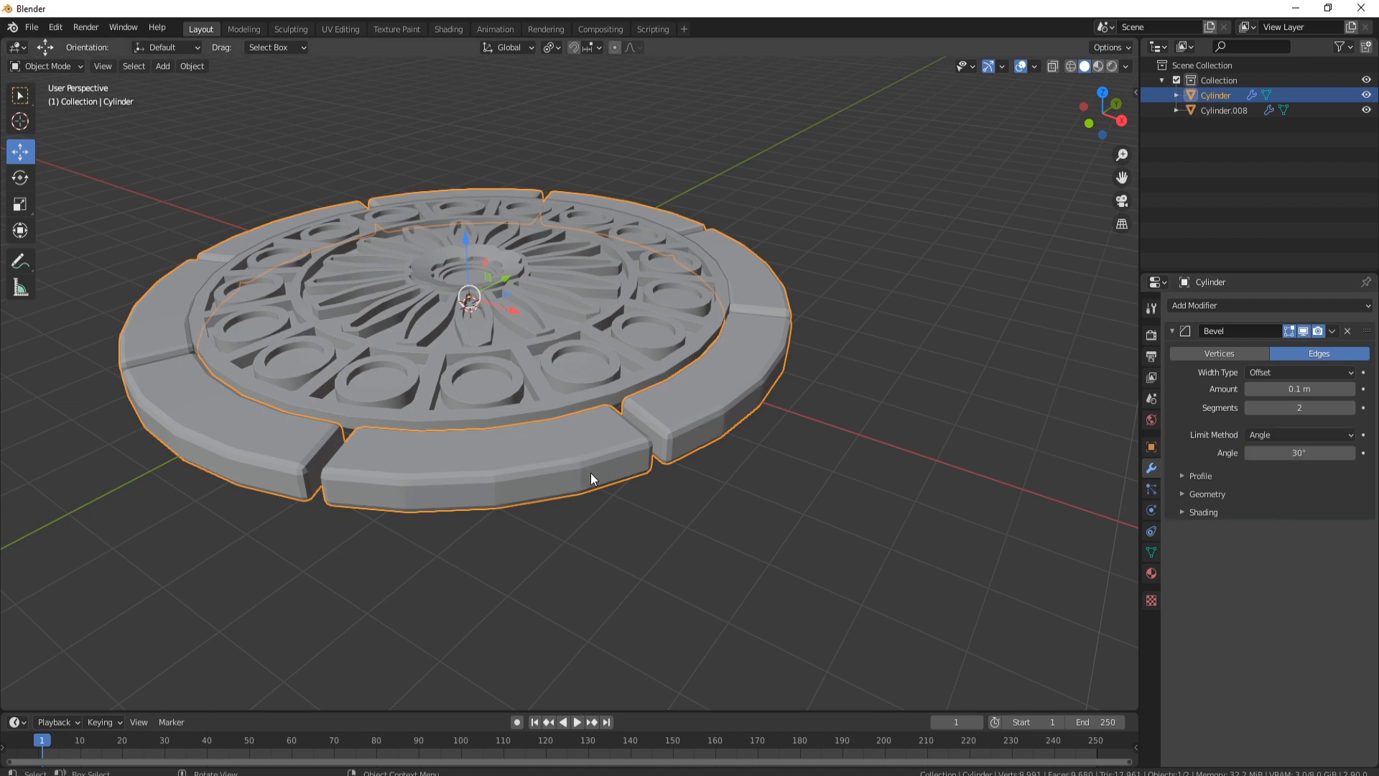
pyautogui.click(1317, 436)
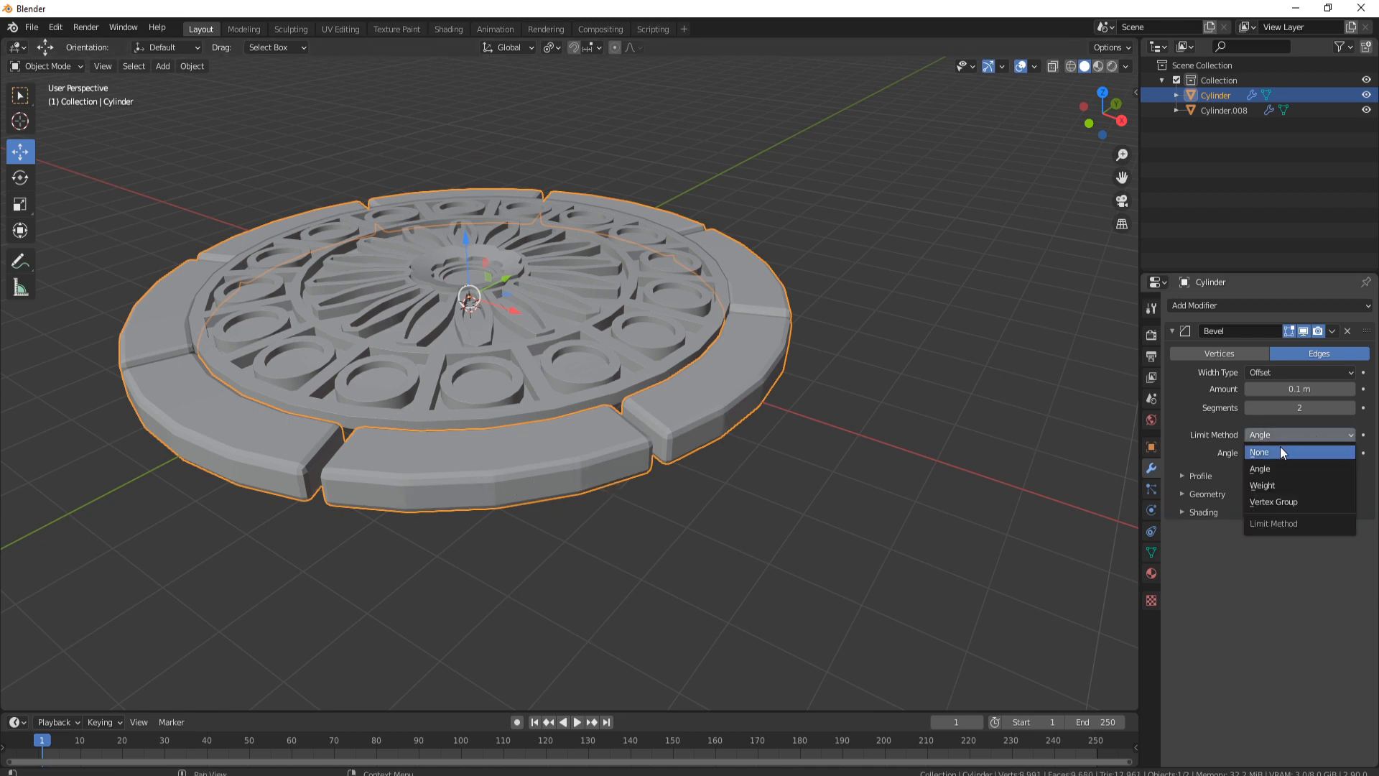
pyautogui.click(1278, 451)
# Shade the ring smooth and limit its Bevel modifier by a 30° angle.
pyautogui.rightClick(645, 524)
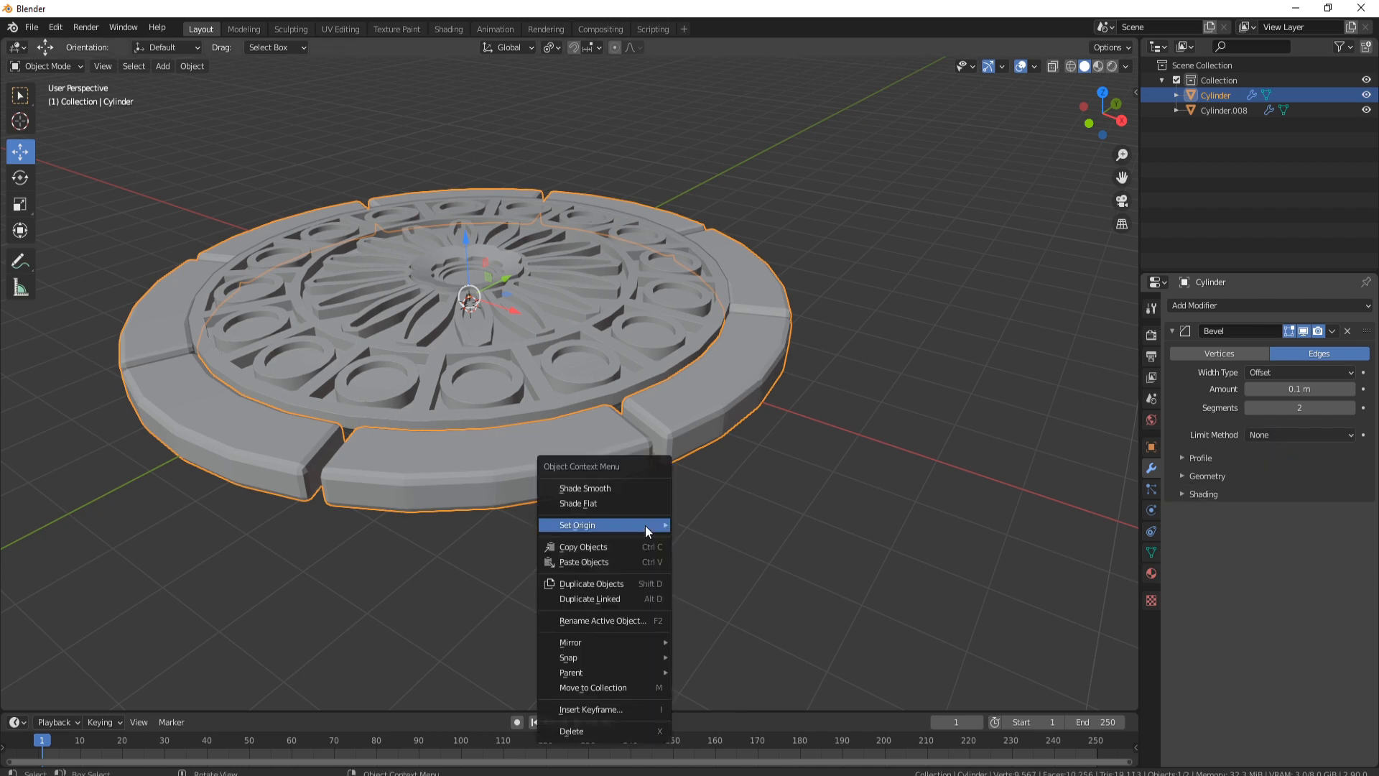
pyautogui.click(616, 478)
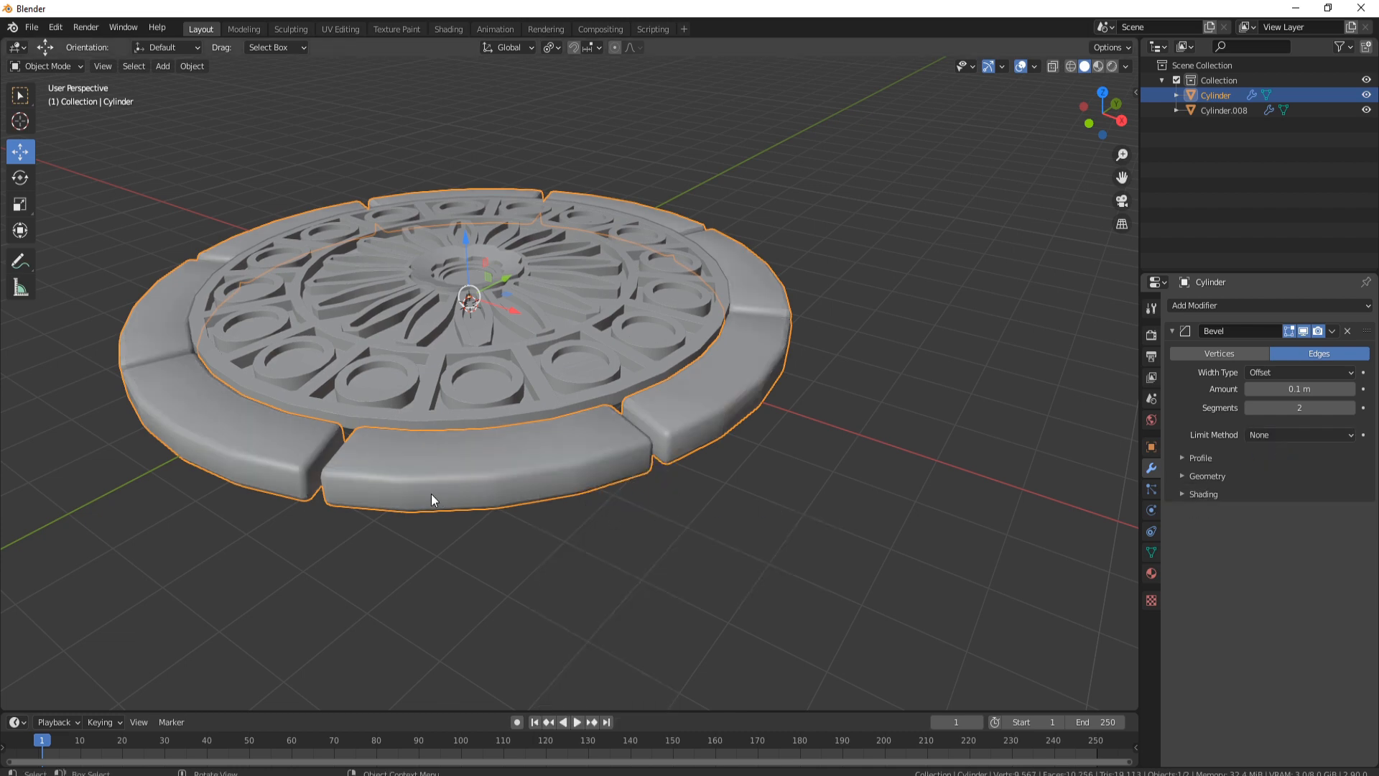
pyautogui.click(1325, 435)
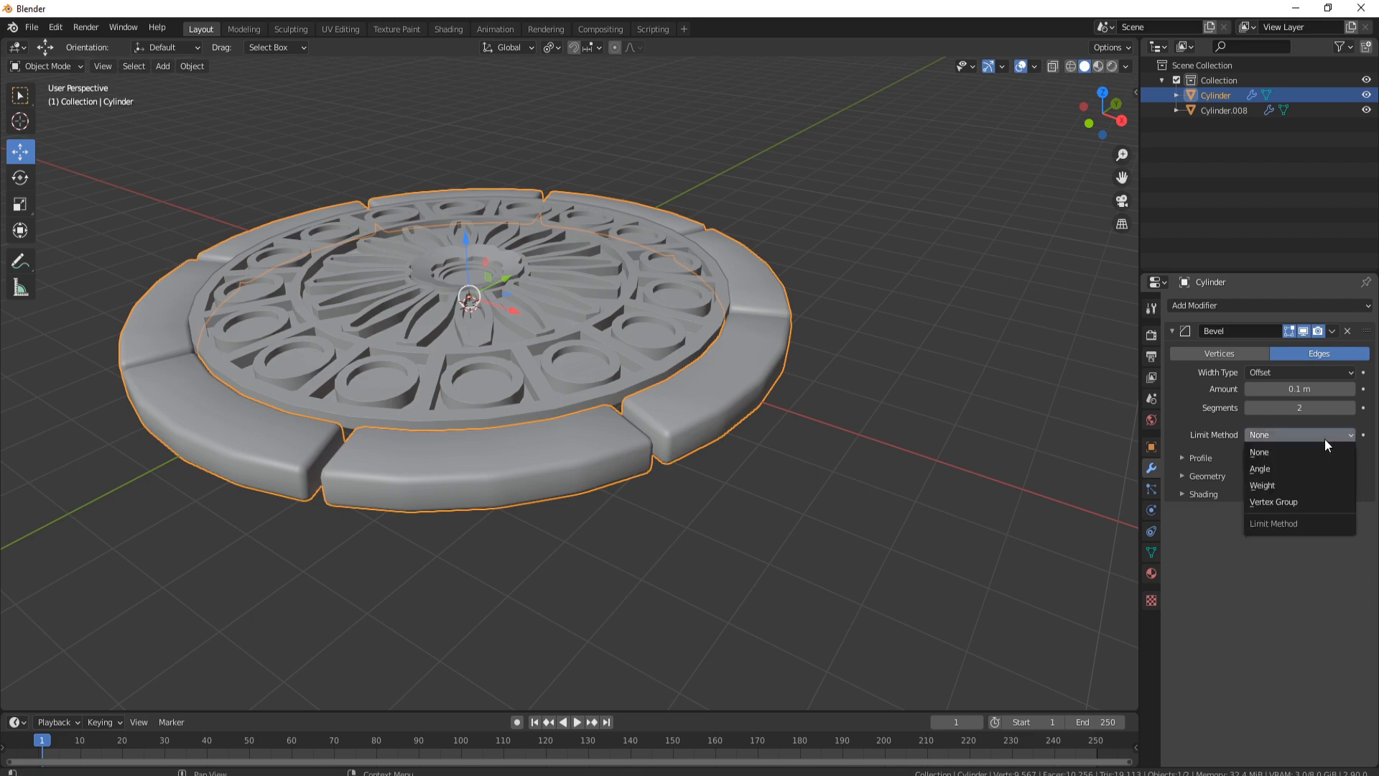
pyautogui.click(1295, 468)
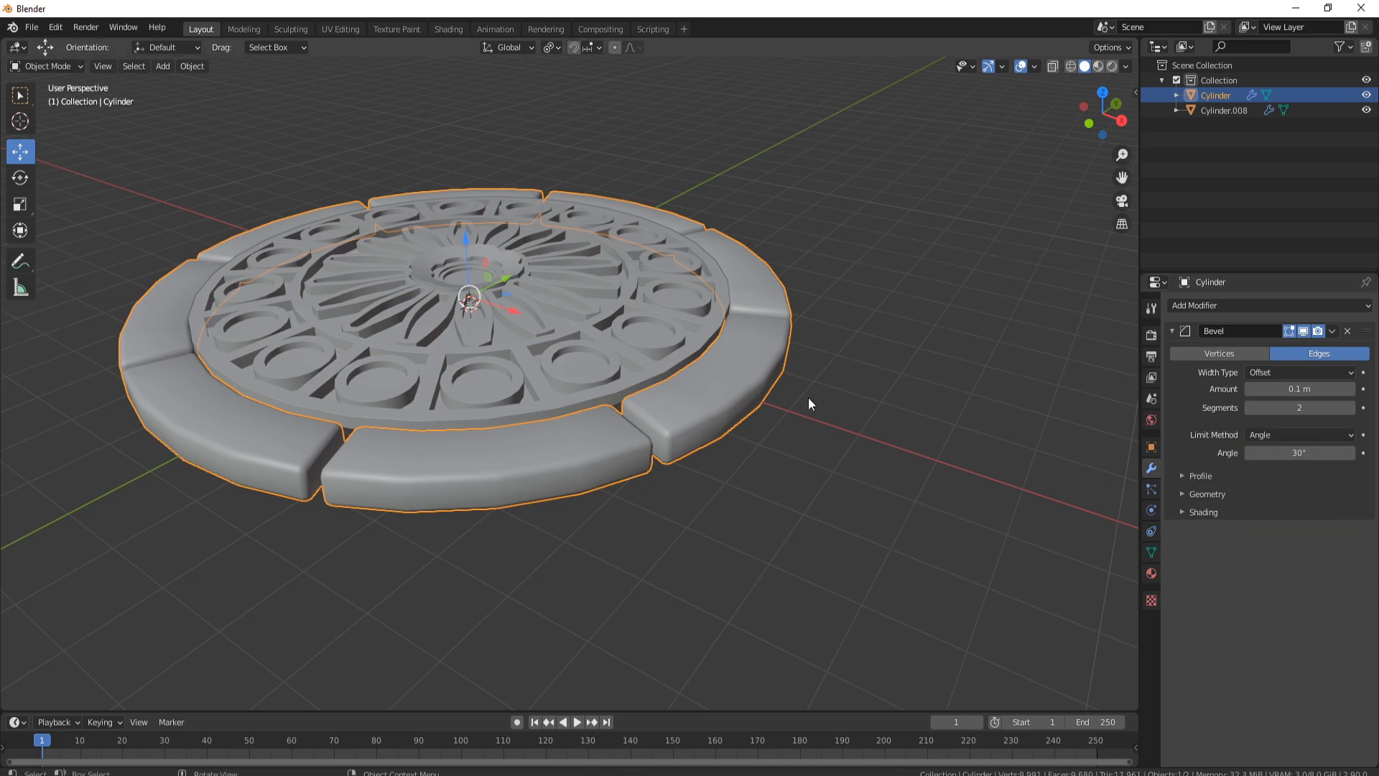
pyautogui.scroll(-4, 601, 307)
pyautogui.scroll(6, 603, 309)
pyautogui.moveTo(604, 309); pyautogui.dragTo(789, 334, button='middle')
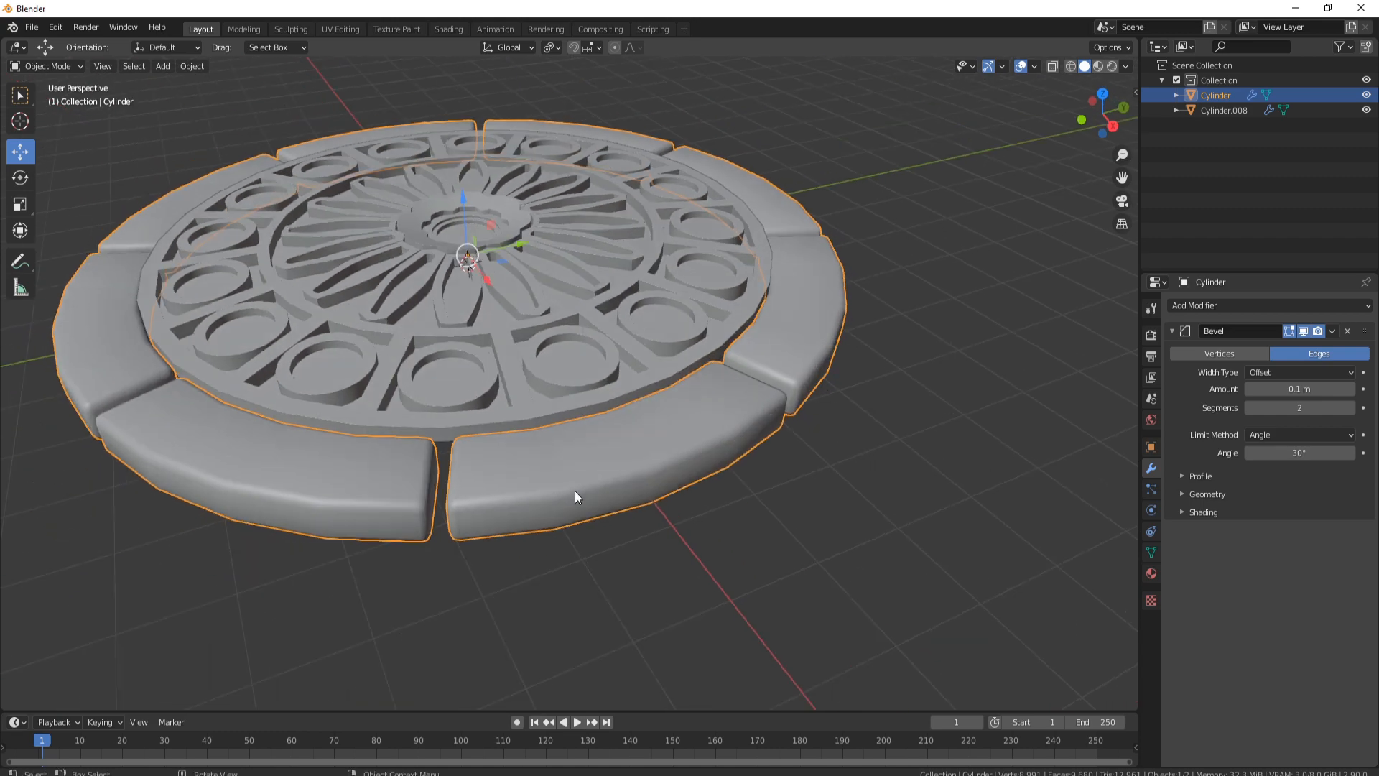
# Enable Auto Smooth at 30° in the ring's mesh normals.
pyautogui.click(1151, 551)
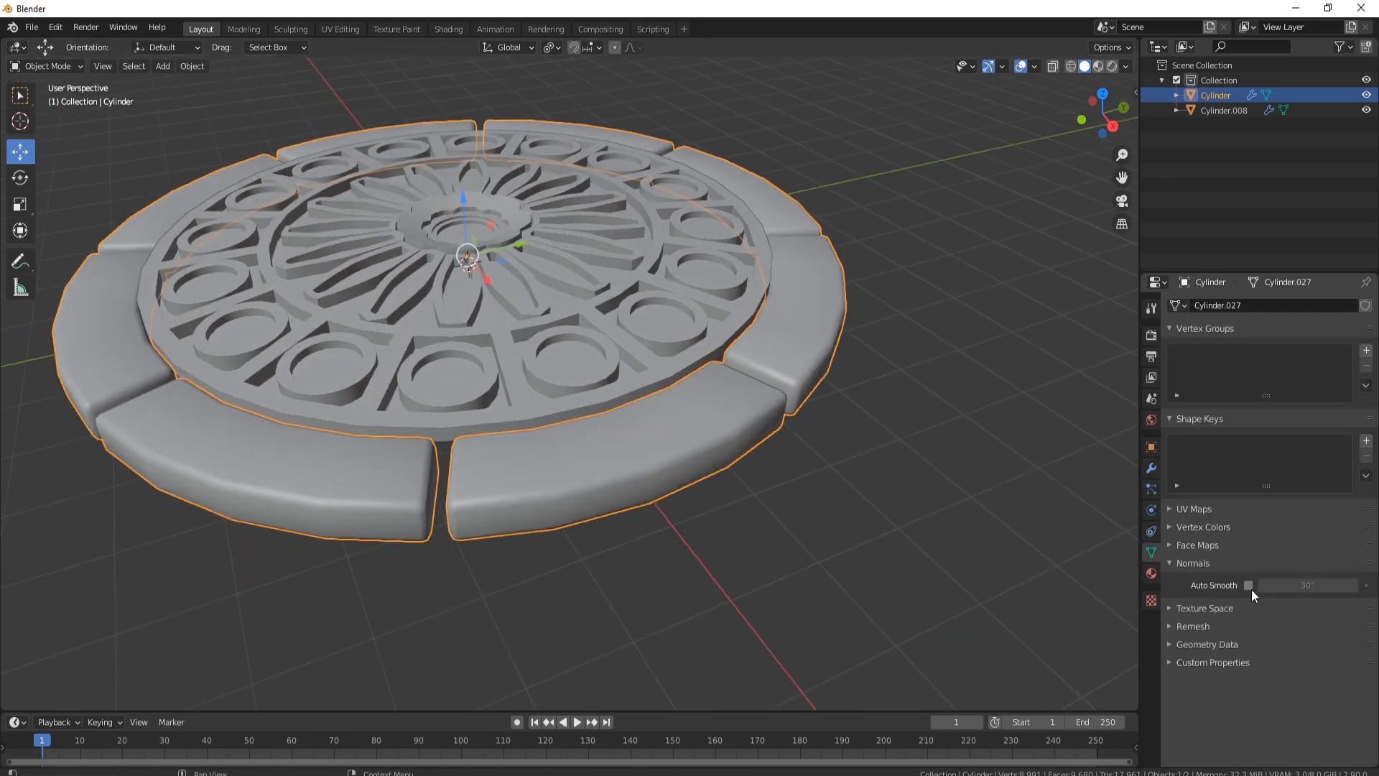
pyautogui.click(1249, 586)
pyautogui.moveTo(760, 428); pyautogui.dragTo(691, 347, button='middle')
# Try the ring's bevel with 1 segment and a 0.05 m amount, restoring 2 segments and 0.1 m.
pyautogui.click(1151, 467)
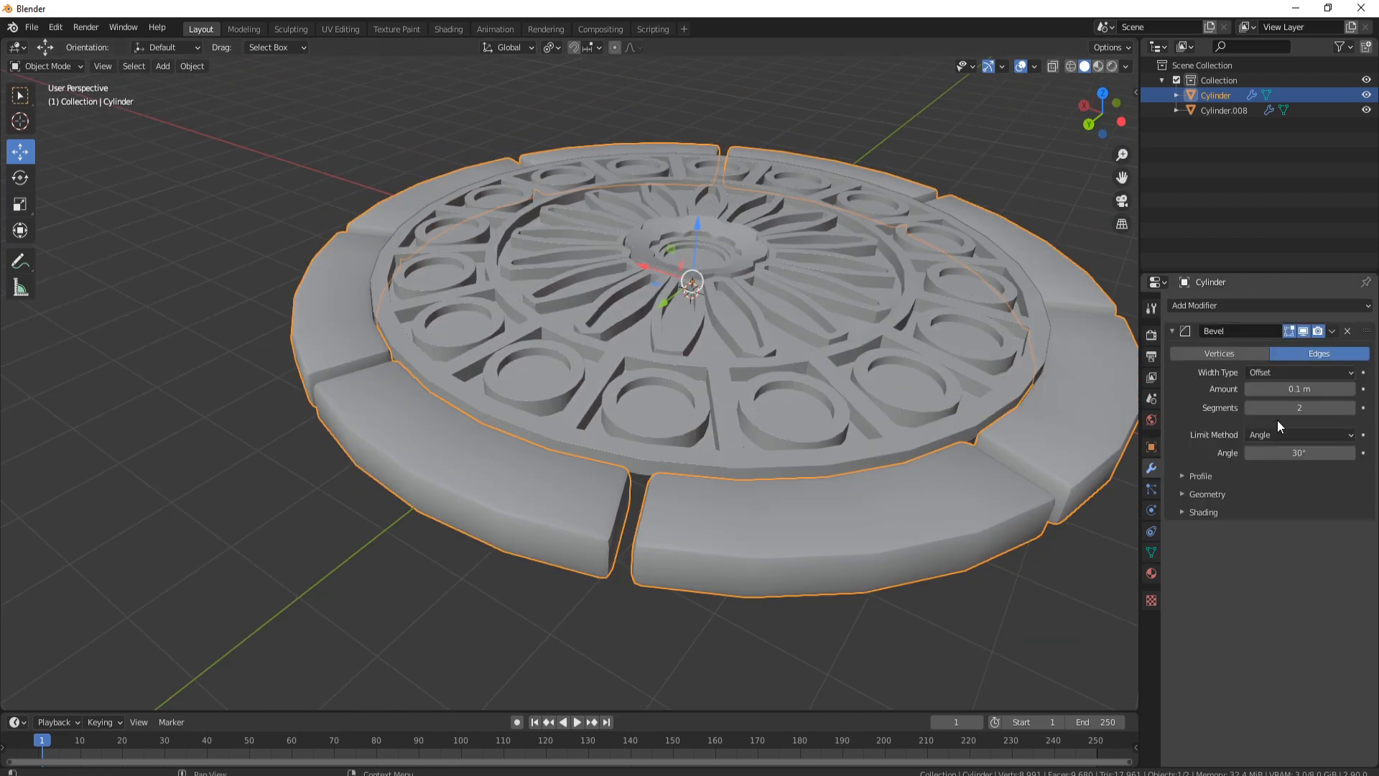
pyautogui.click(1248, 408)
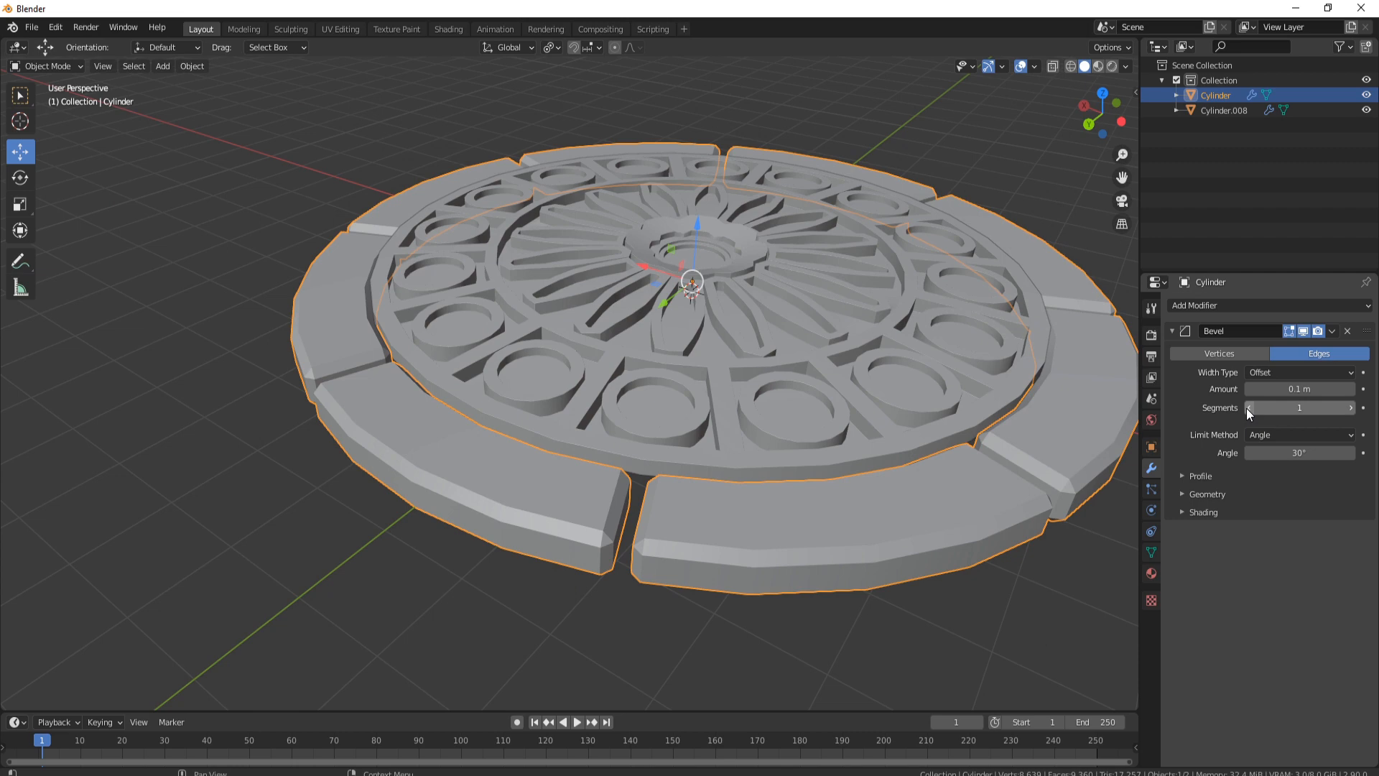
pyautogui.moveTo(1312, 389)
pyautogui.mouseDown()
pyautogui.moveTo(1253, 389)
pyautogui.moveTo(1285, 389)
pyautogui.mouseUp()
pyautogui.click(1351, 408)
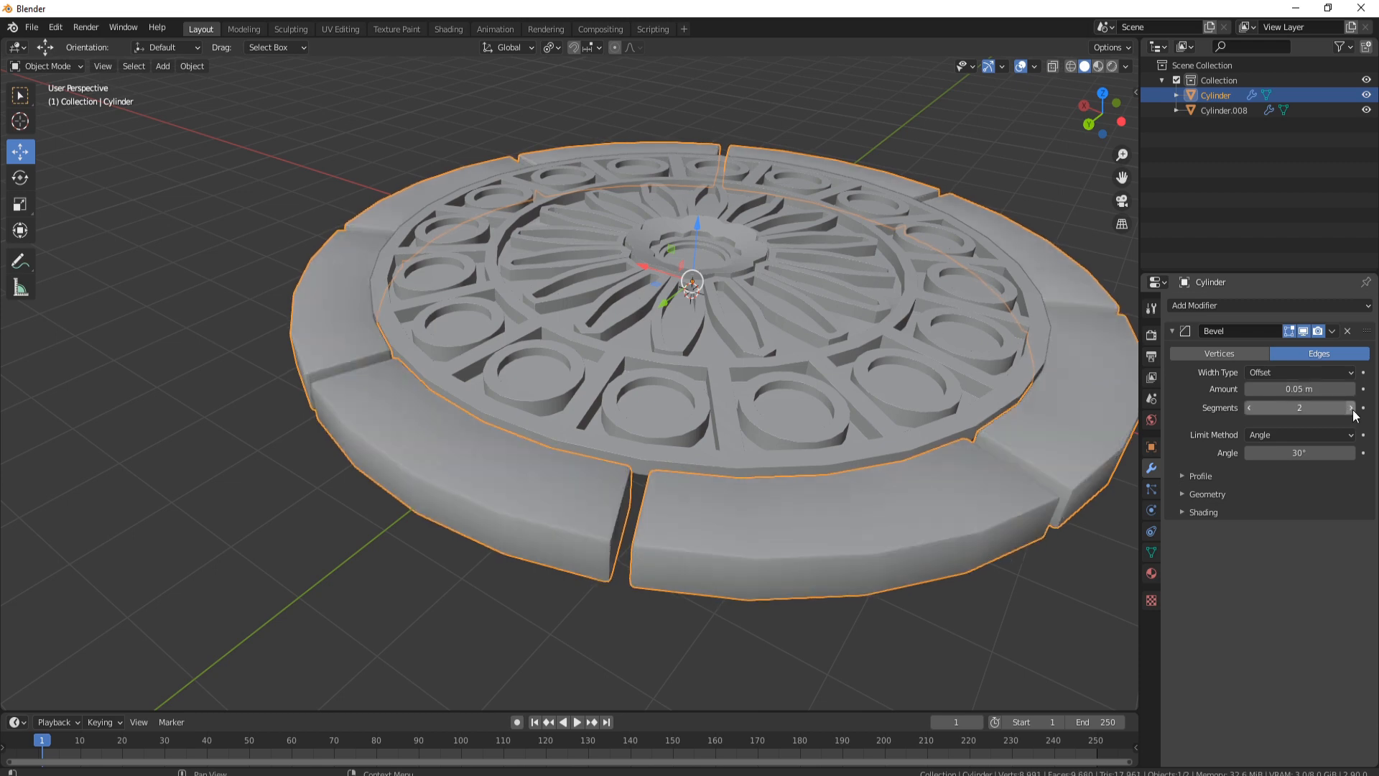
pyautogui.moveTo(1296, 389)
pyautogui.mouseDown()
pyautogui.moveTo(1336, 389)
pyautogui.moveTo(1297, 388)
pyautogui.mouseUp()
pyautogui.scroll(-3, 860, 429)
pyautogui.moveTo(860, 429)
pyautogui.mouseDown(button='middle')
pyautogui.moveTo(807, 451)
pyautogui.moveTo(833, 432)
pyautogui.mouseUp(button='middle')
# Scale the outer ring's segments up to about 1.038 in the top view to narrow the gaps between them.
pyautogui.press('KP_7')
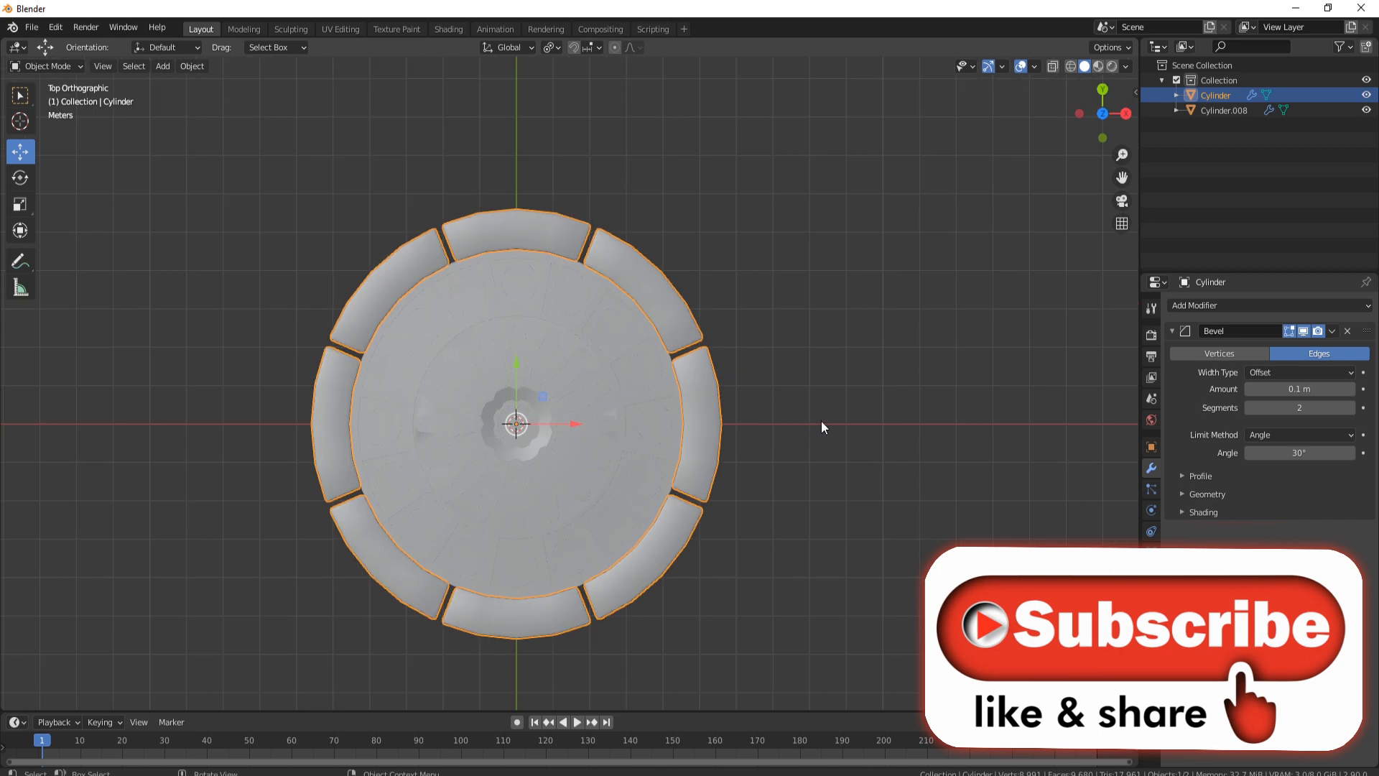
pyautogui.press('Tab')
pyautogui.scroll(1, 876, 327)
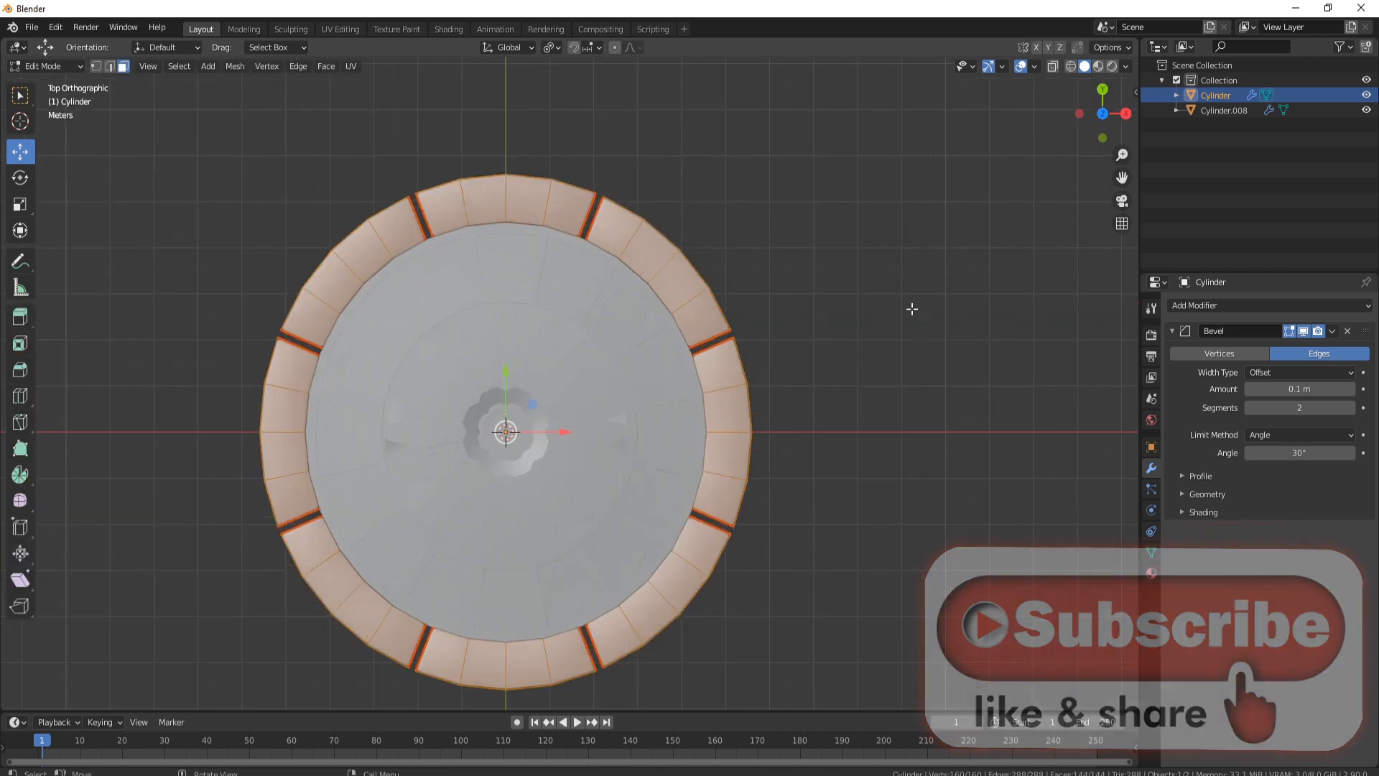
pyautogui.press('s')
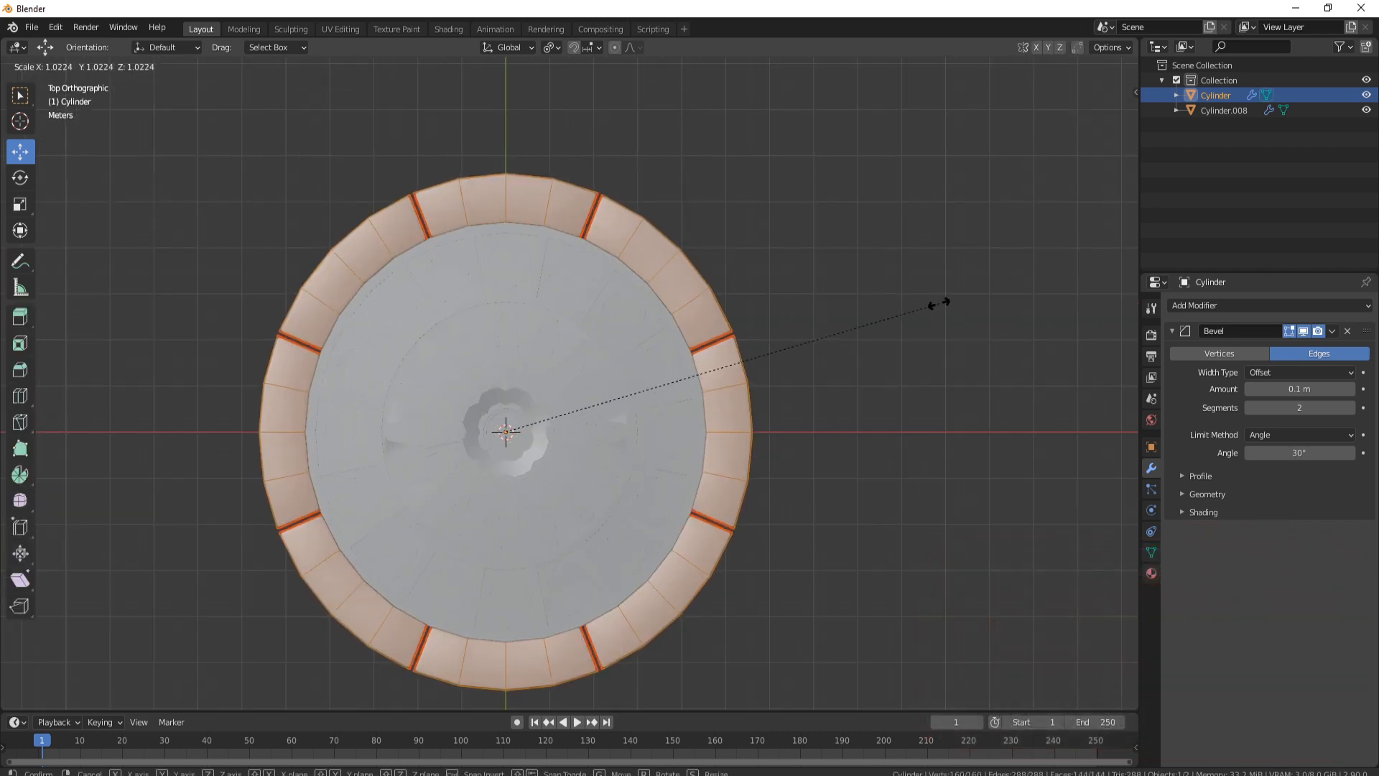
pyautogui.click(945, 302)
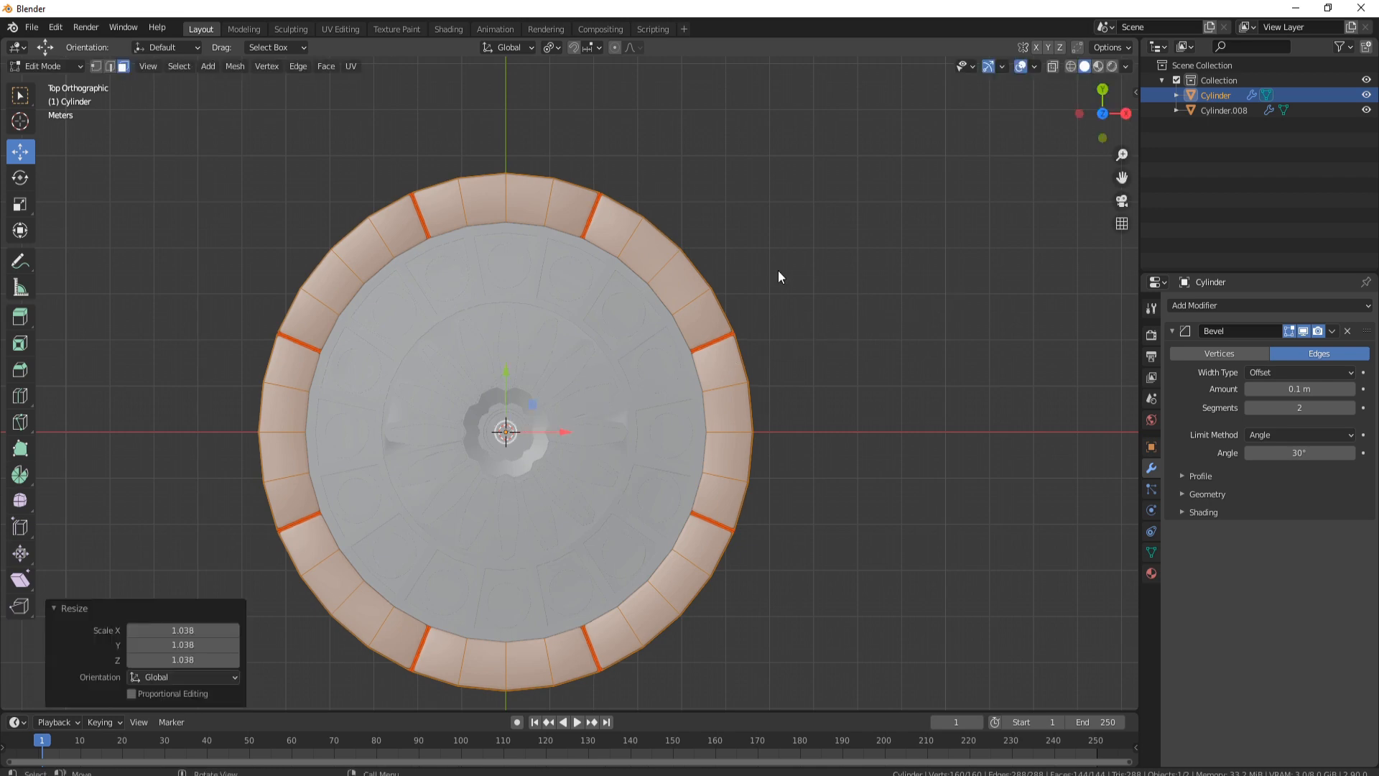
pyautogui.press('Tab')
# Enlarge the ring segments slightly more so that only thin seams separate them.
pyautogui.scroll(8, 643, 237)
pyautogui.keyDown('shift'); pyautogui.scroll(3, 716, 212); pyautogui.keyUp('shift')
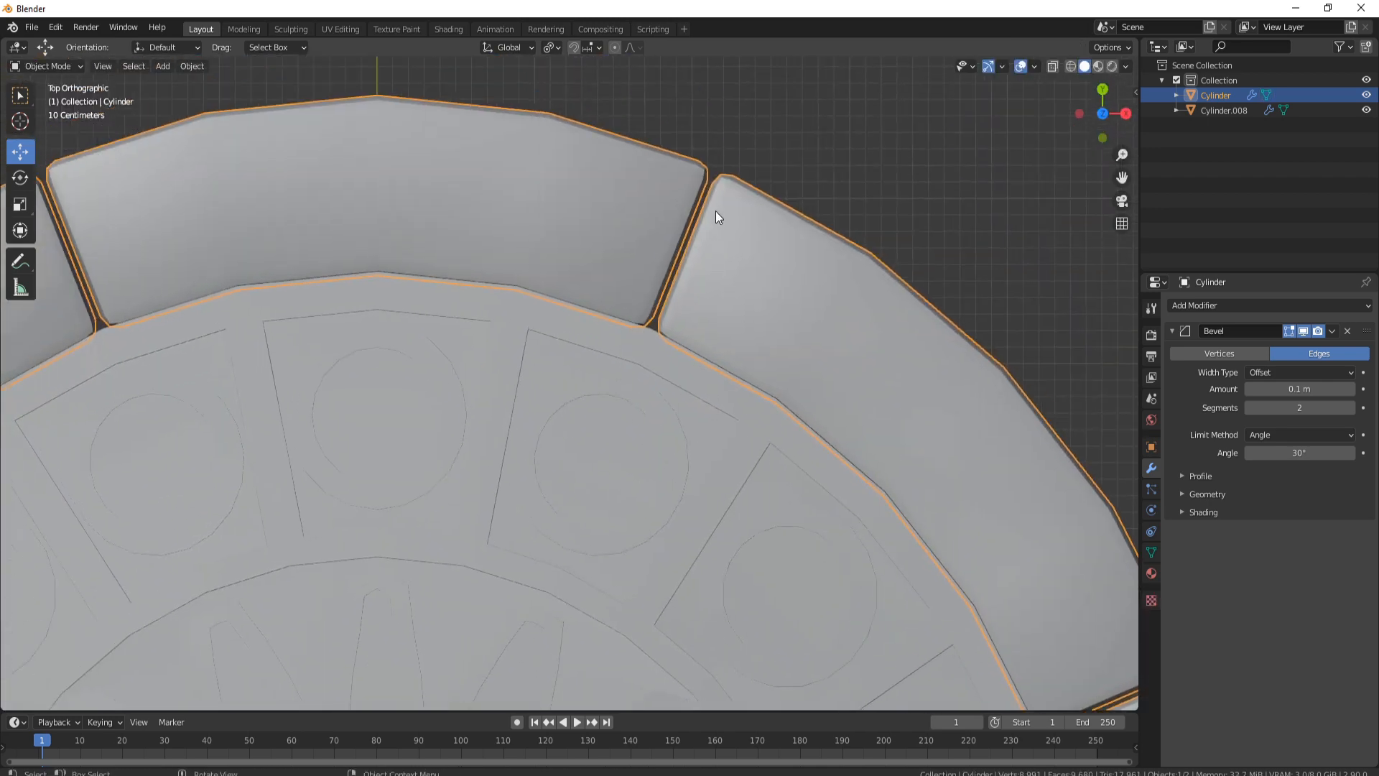
pyautogui.press('Tab')
pyautogui.press('s')
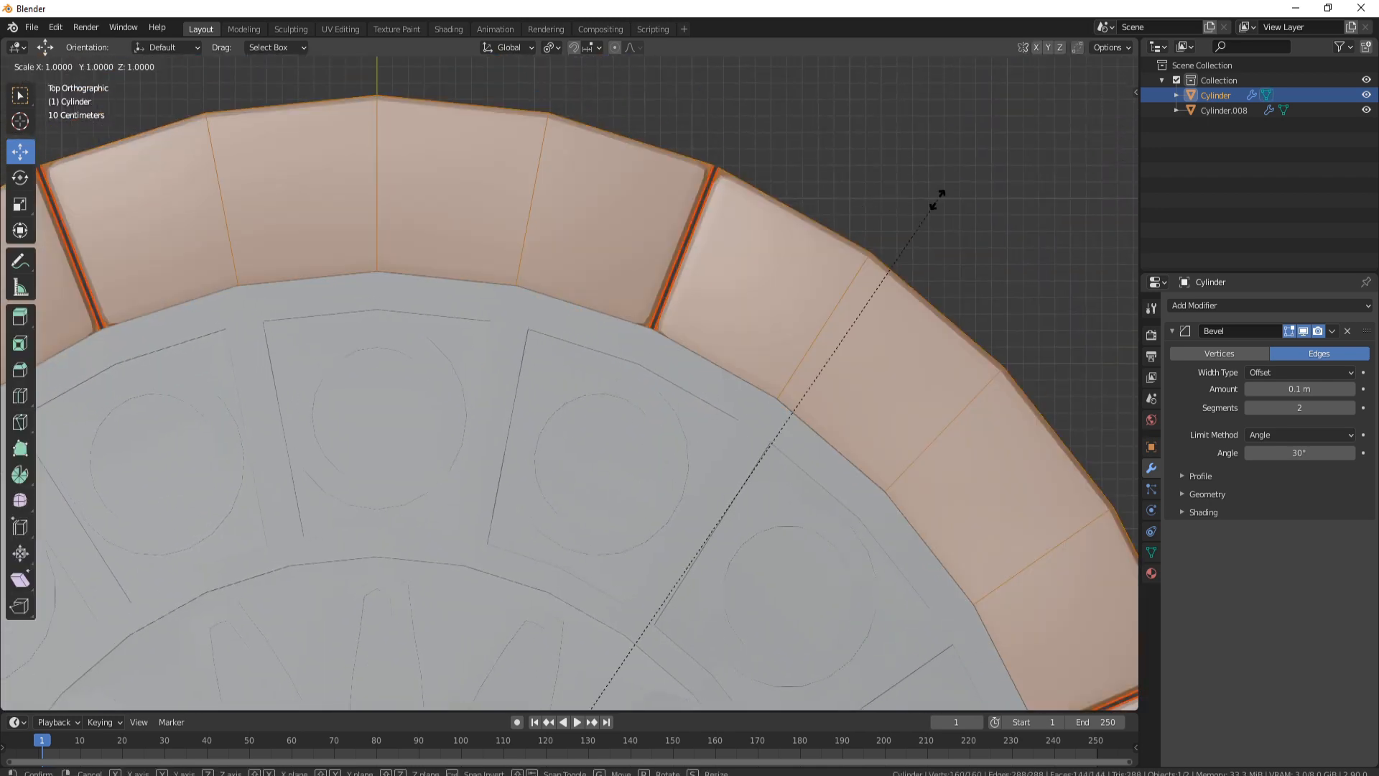
pyautogui.click(947, 193)
pyautogui.press('Tab')
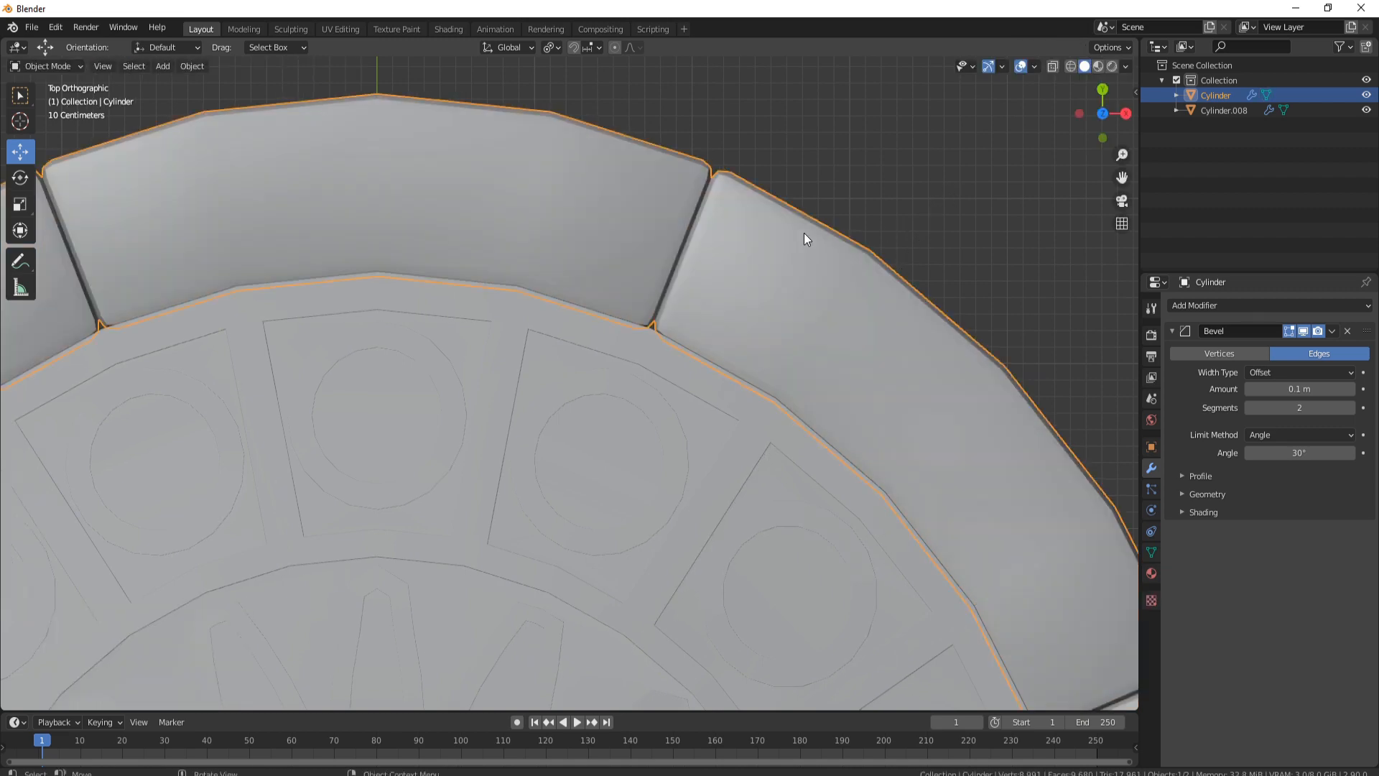
pyautogui.scroll(-6, 373, 270)
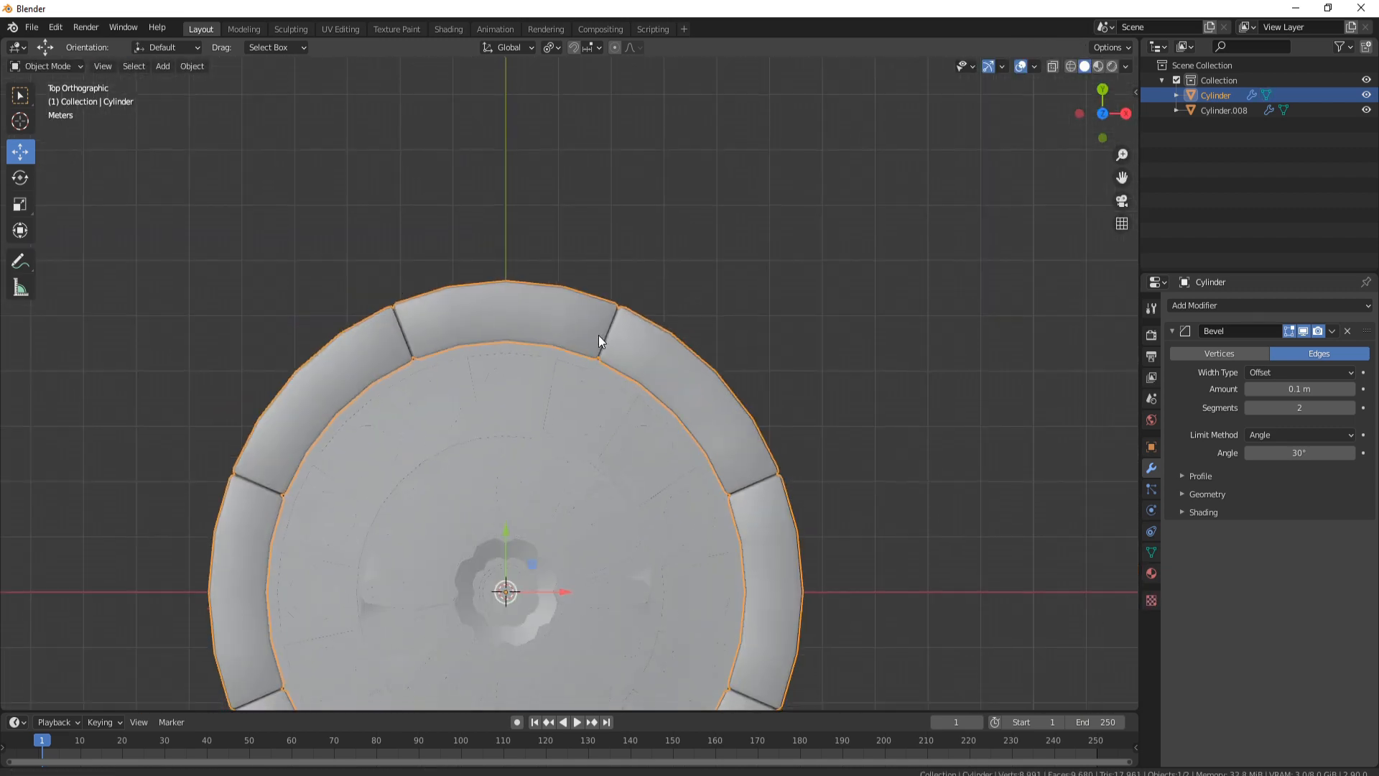
# Raise the outer ring about 0.224 m along Z relative to the carved centre disc.
pyautogui.moveTo(597, 342); pyautogui.dragTo(519, 282, button='middle')
pyautogui.scroll(-3, 641, 252)
pyautogui.hotkey('alt', 'a')
pyautogui.scroll(-5, 650, 287)
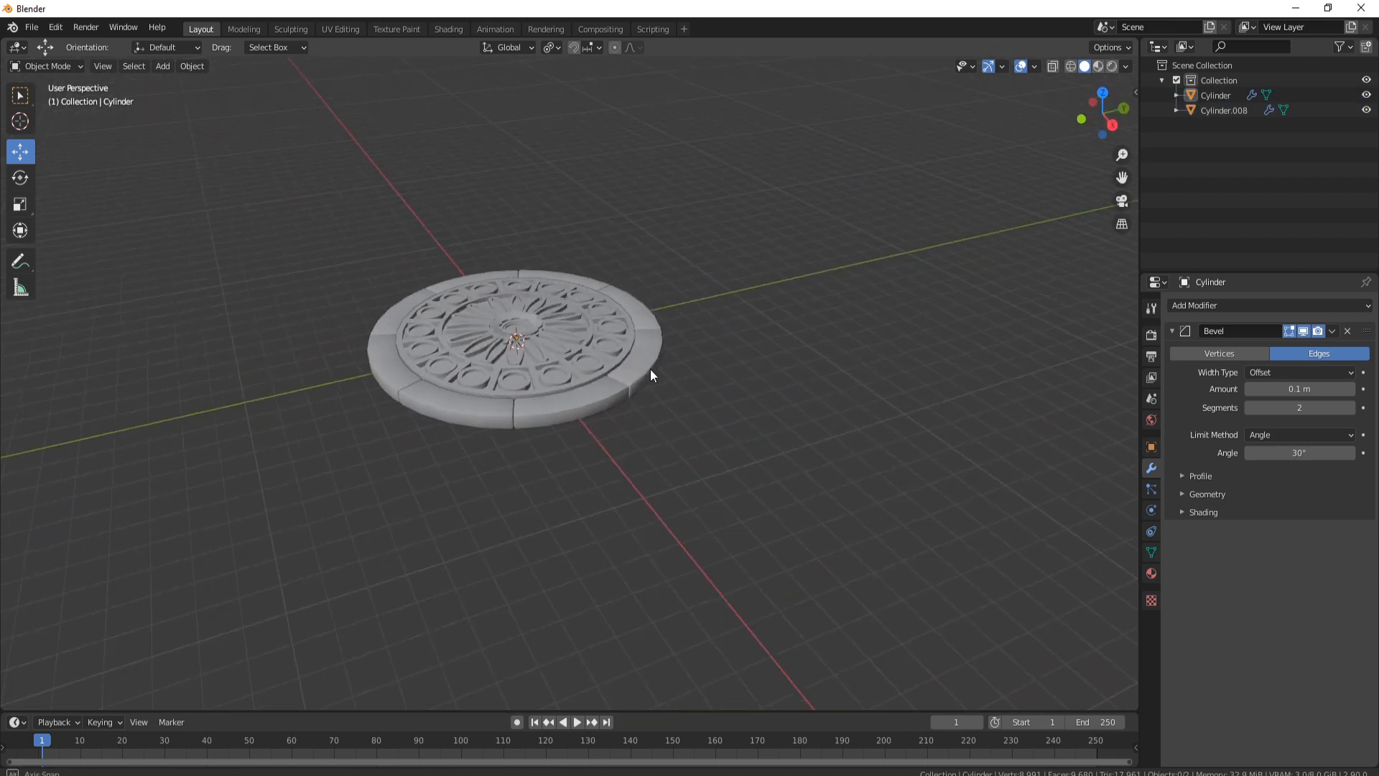
pyautogui.moveTo(649, 368); pyautogui.dragTo(655, 477, button='middle')
pyautogui.scroll(2, 660, 428)
pyautogui.moveTo(660, 428); pyautogui.dragTo(643, 279, button='middle')
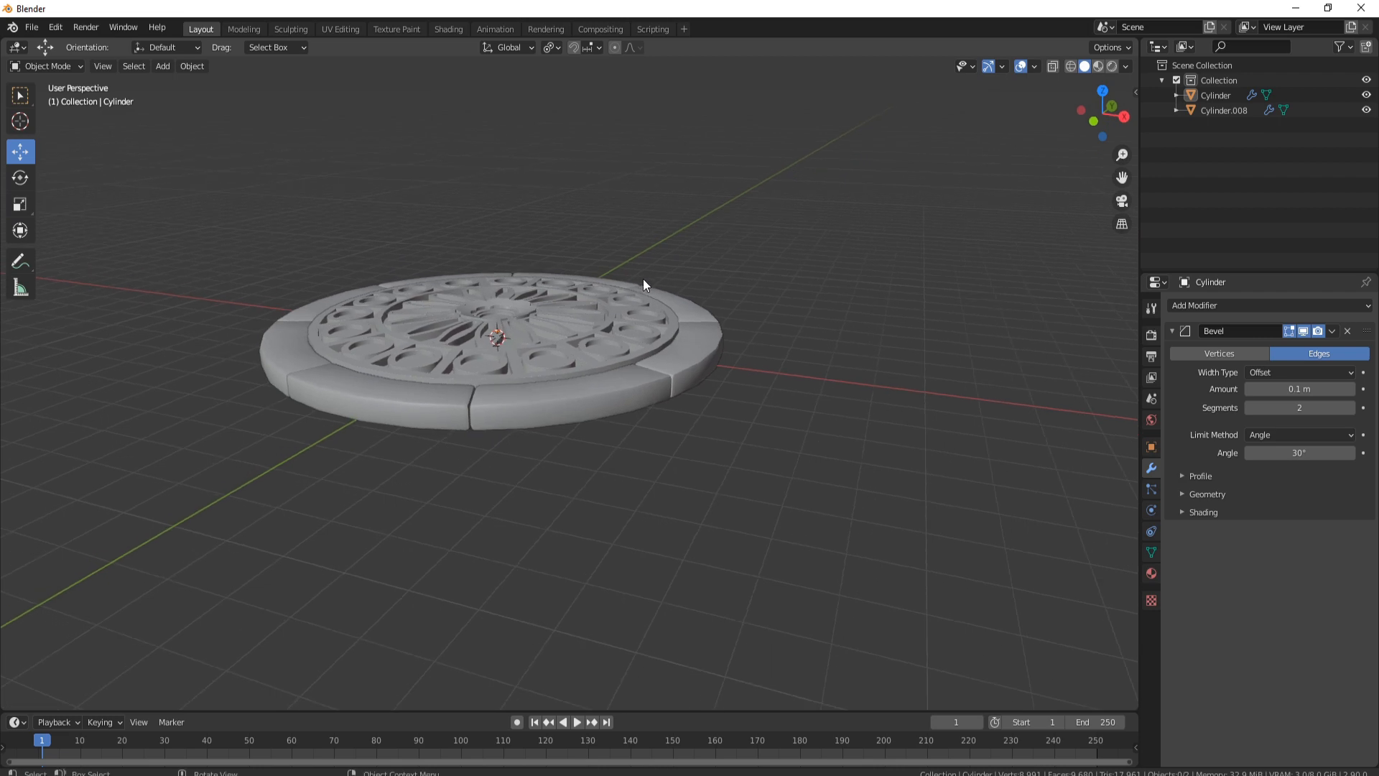
pyautogui.click(555, 406)
pyautogui.moveTo(498, 265); pyautogui.dragTo(501, 255)
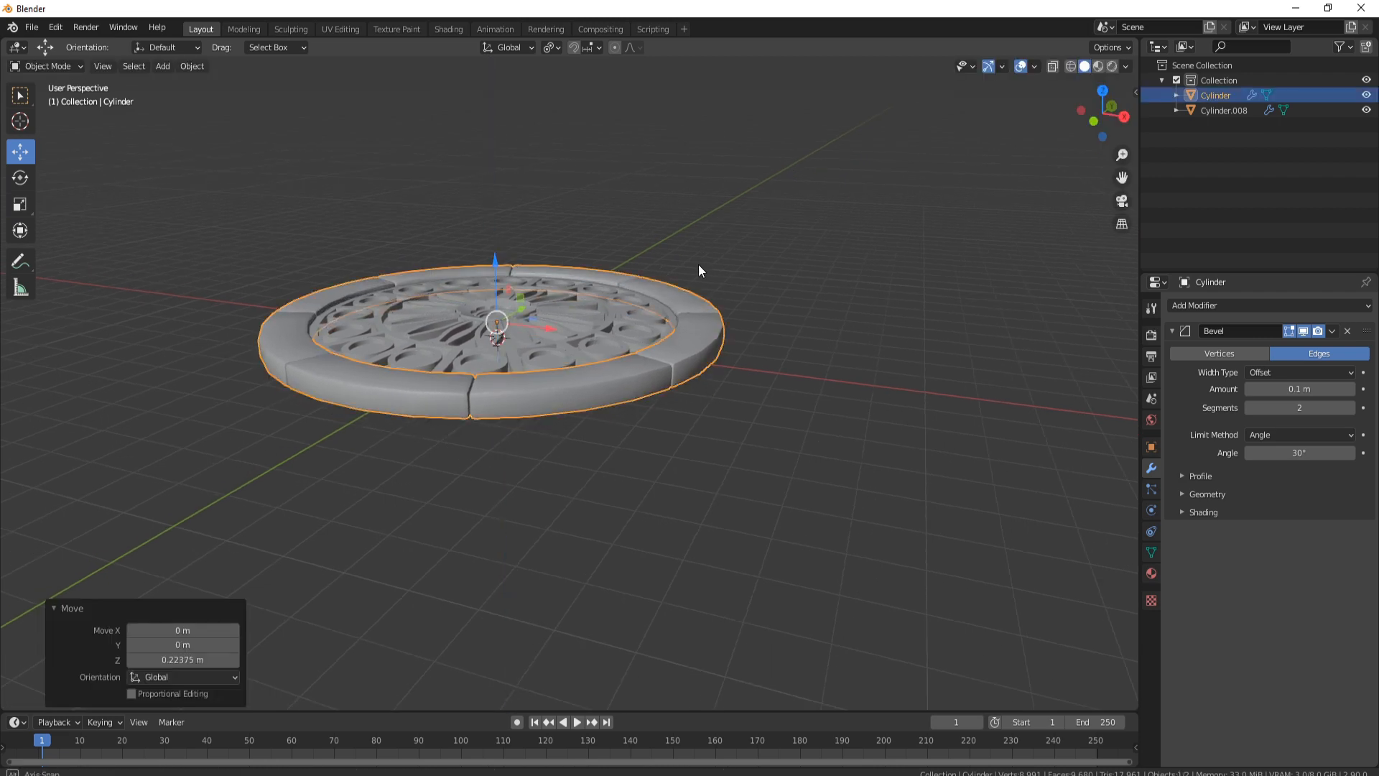
# Examine how the ring fits around the carved disc from above in wireframe, and return to solid shading.
pyautogui.moveTo(701, 268); pyautogui.dragTo(479, 194, button='middle')
pyautogui.scroll(-4, 619, 337)
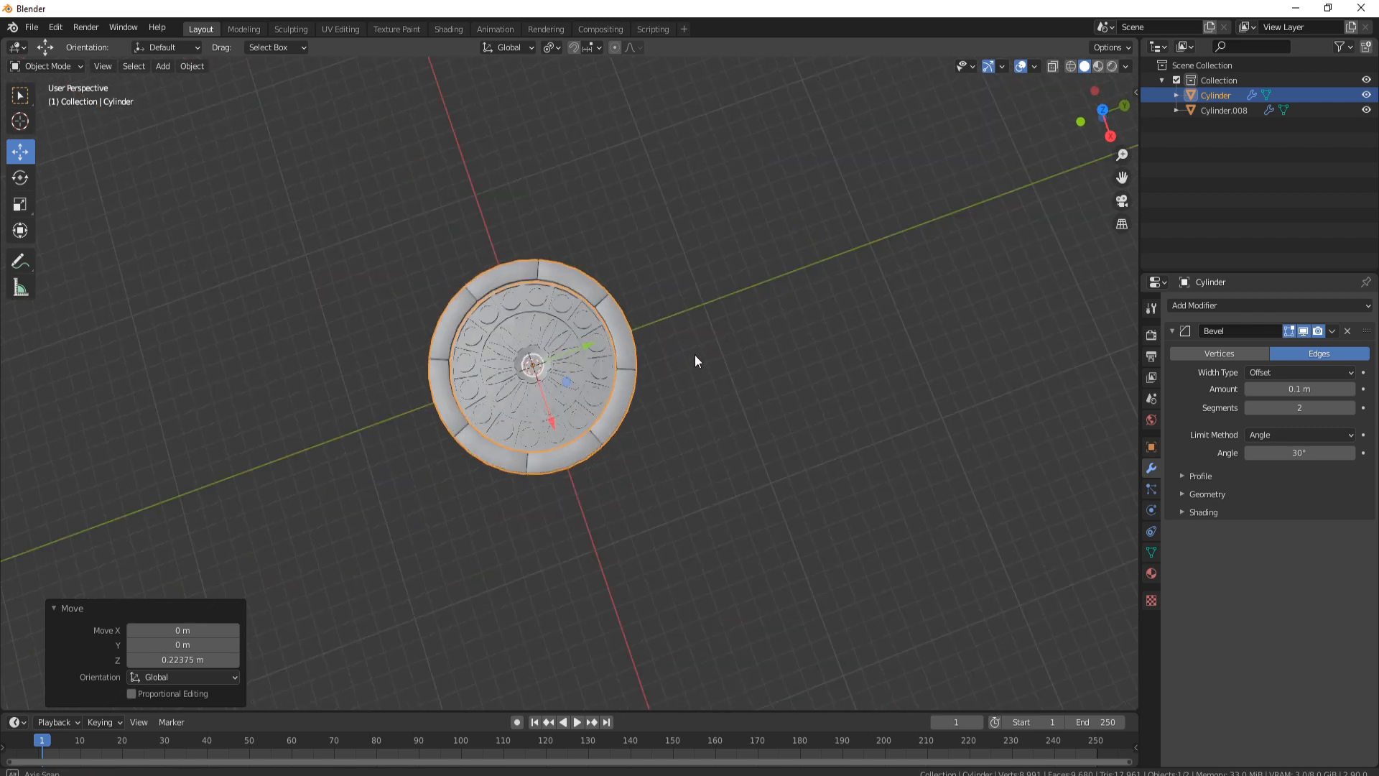
pyautogui.moveTo(695, 355); pyautogui.dragTo(687, 321, button='middle')
pyautogui.press('KP_7')
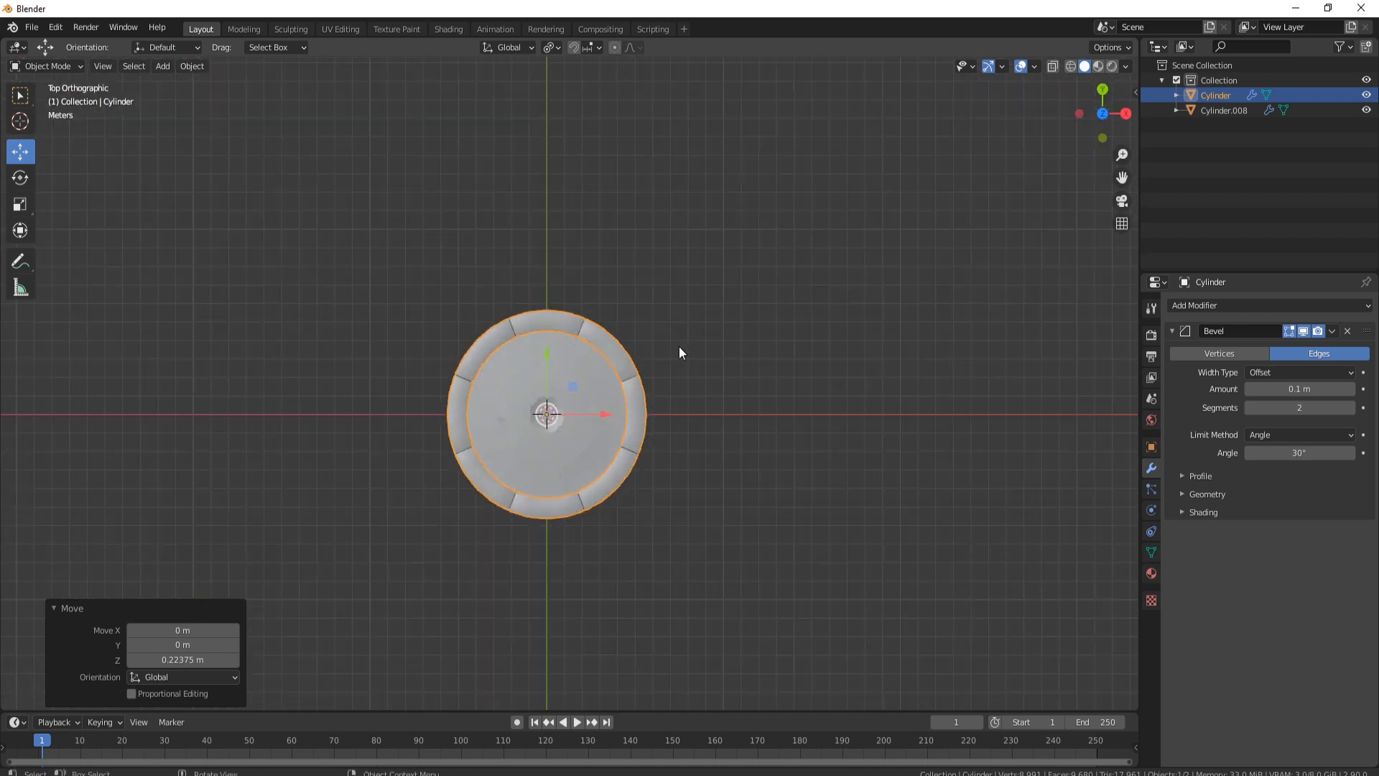
pyautogui.scroll(3, 639, 407)
pyautogui.click(660, 405)
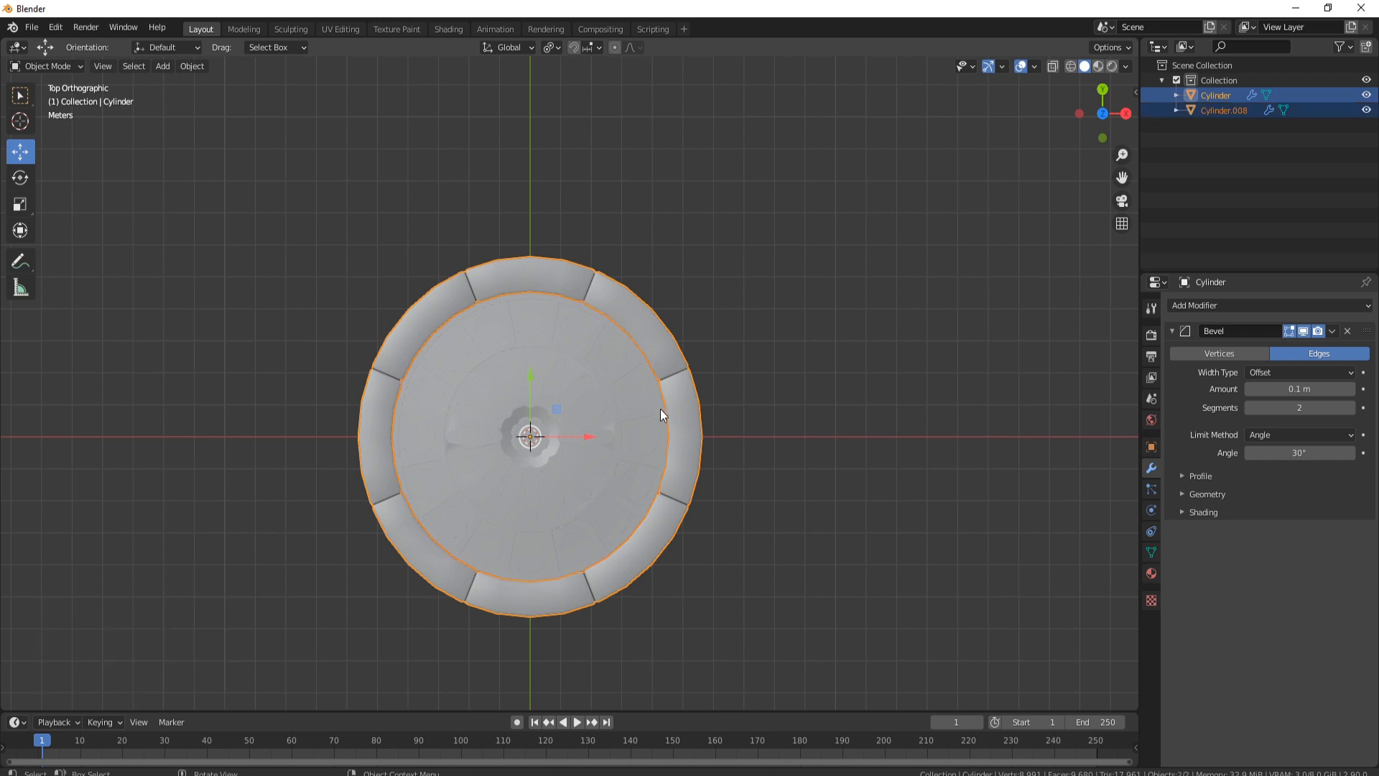
pyautogui.press('z')
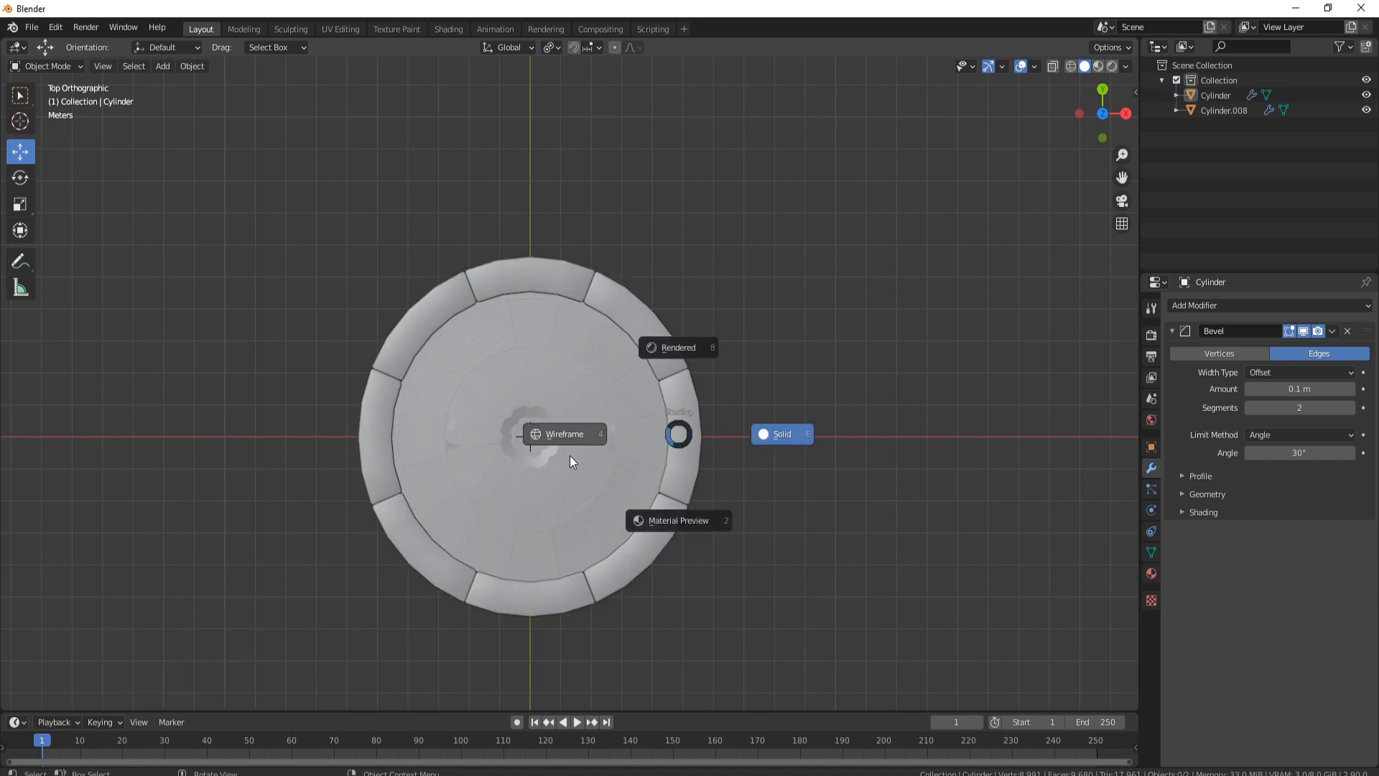
pyautogui.click(570, 456)
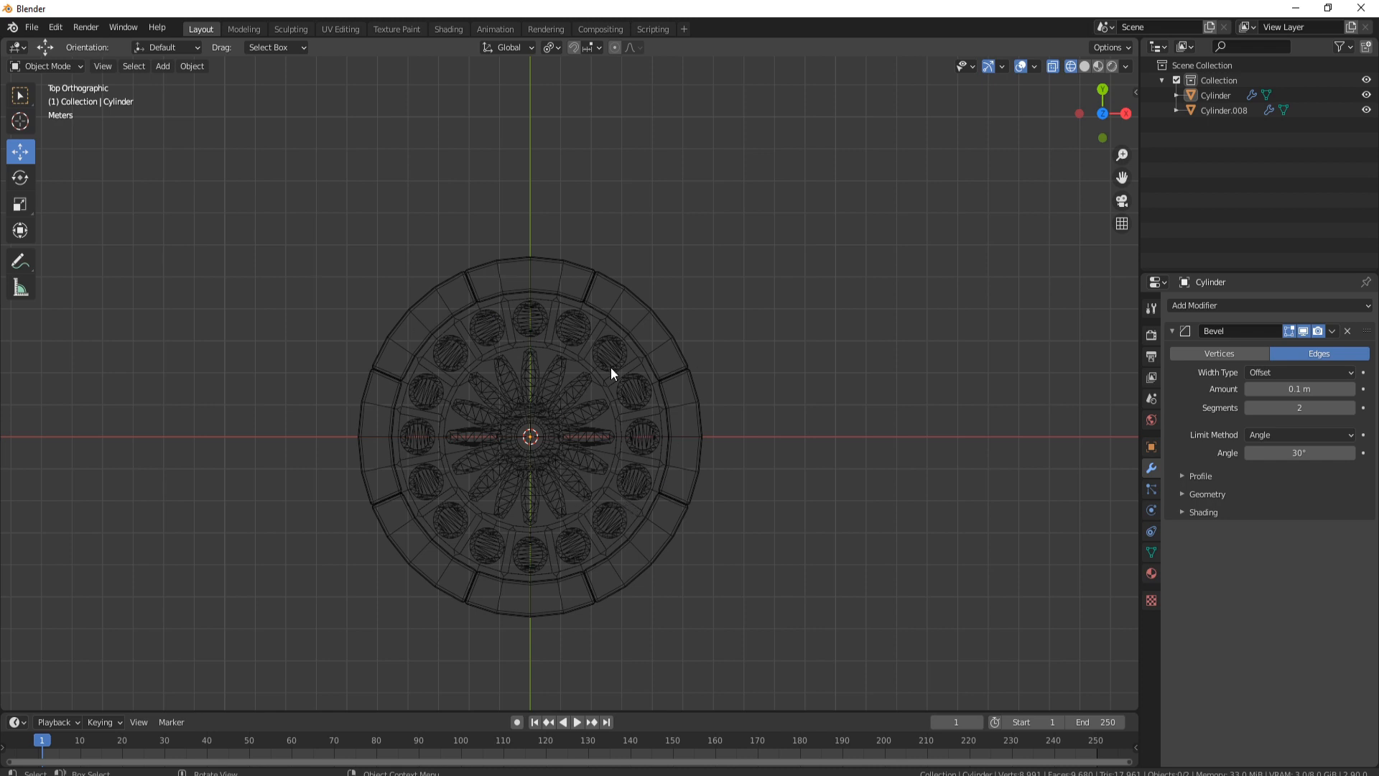
pyautogui.press('z')
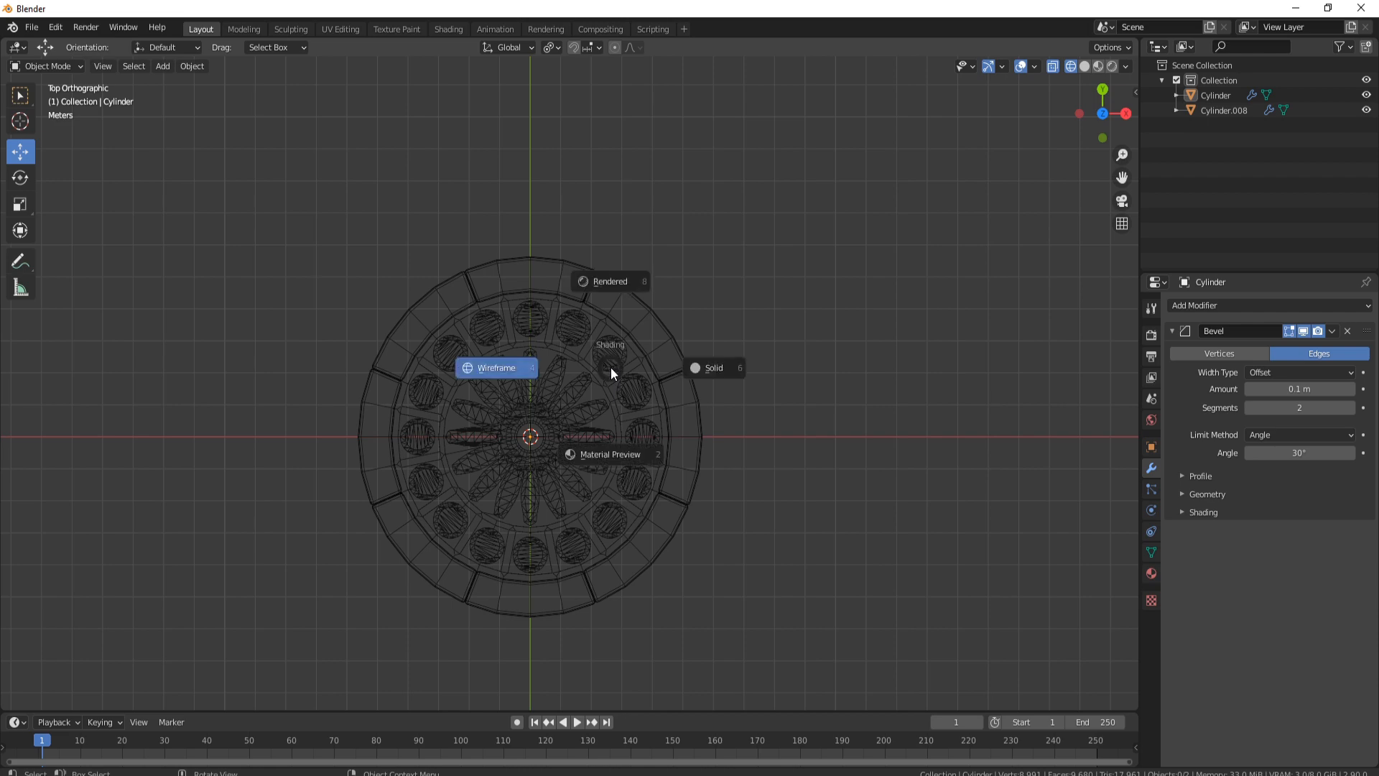
pyautogui.click(691, 372)
pyautogui.moveTo(775, 494); pyautogui.dragTo(786, 392, button='middle')
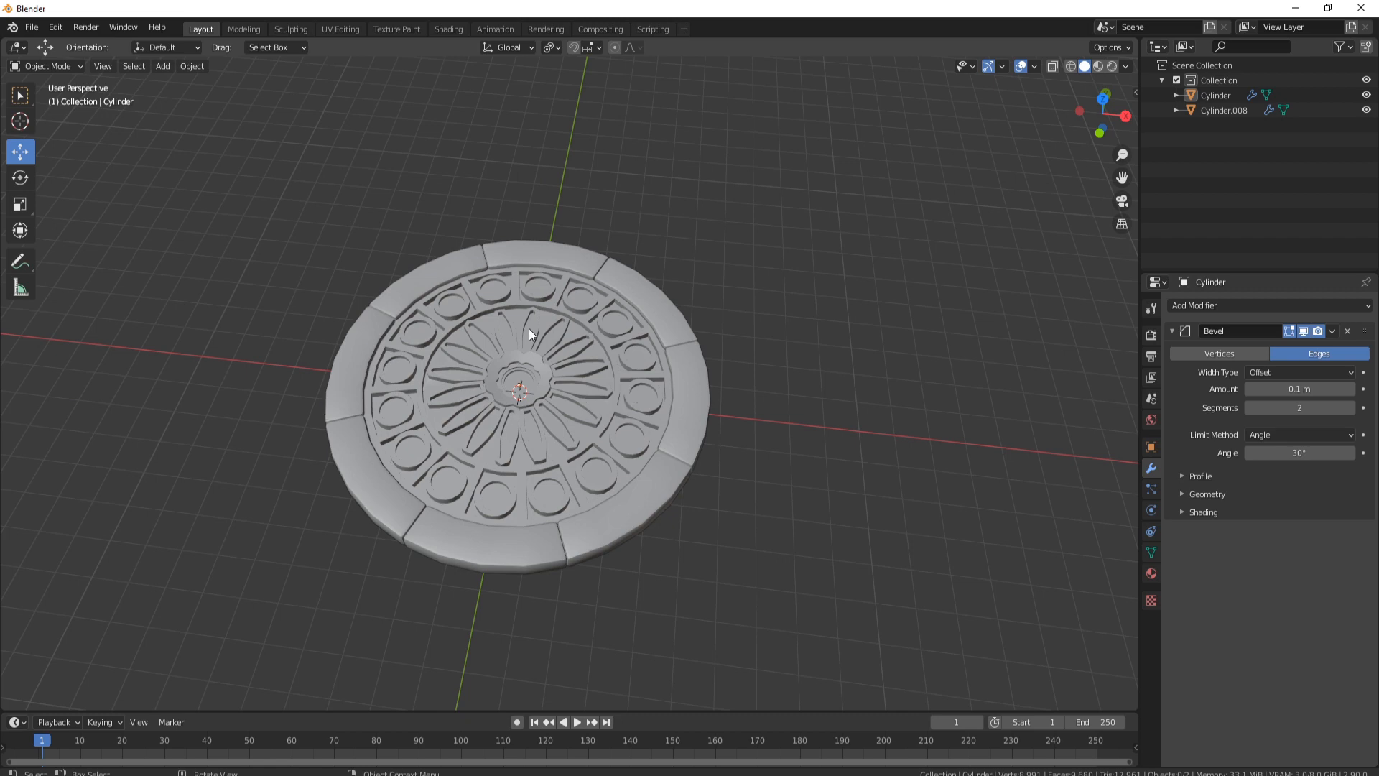
# Unwrap the outer ring using Smart UV Project with angle limit 66 and island margin 0, and show its layout in the UV Editing workspace.
pyautogui.click(647, 307)
pyautogui.scroll(3, 767, 385)
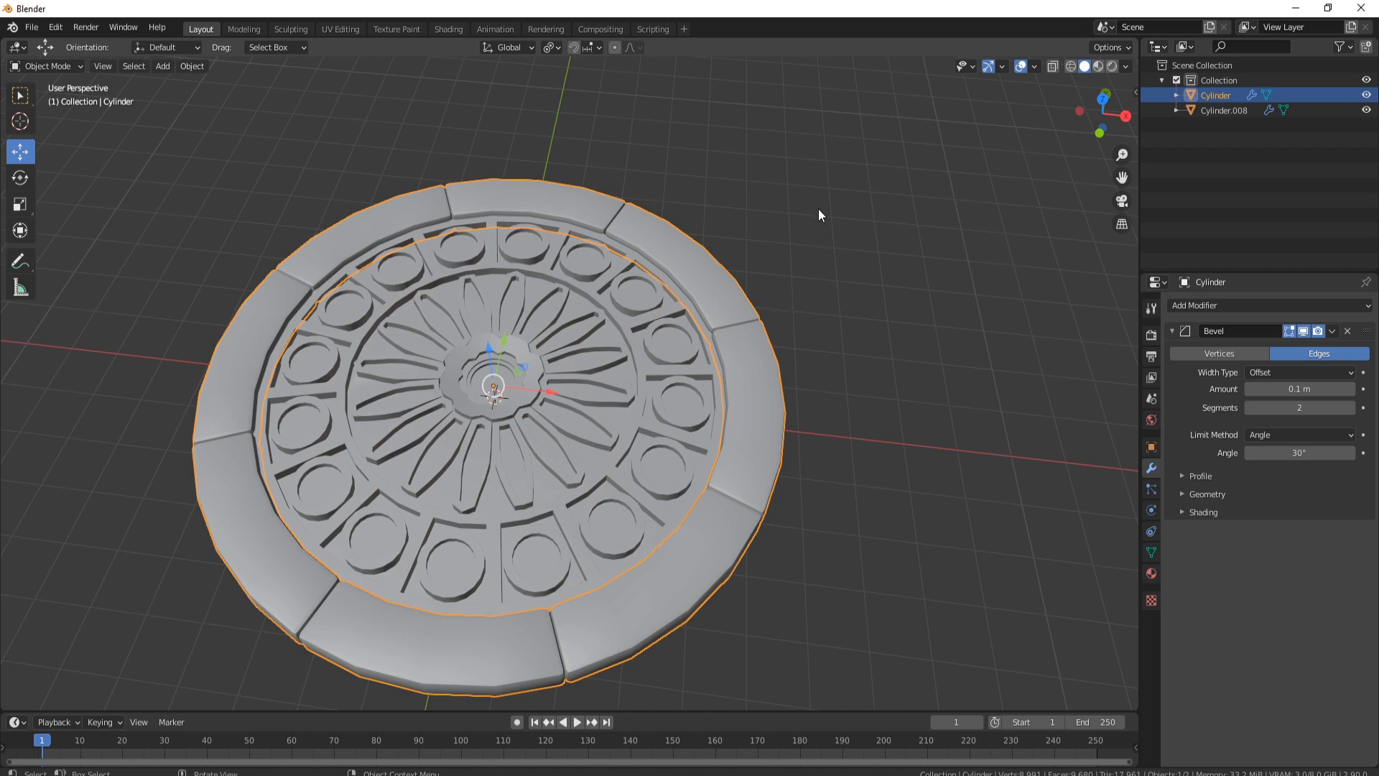
pyautogui.press('Tab')
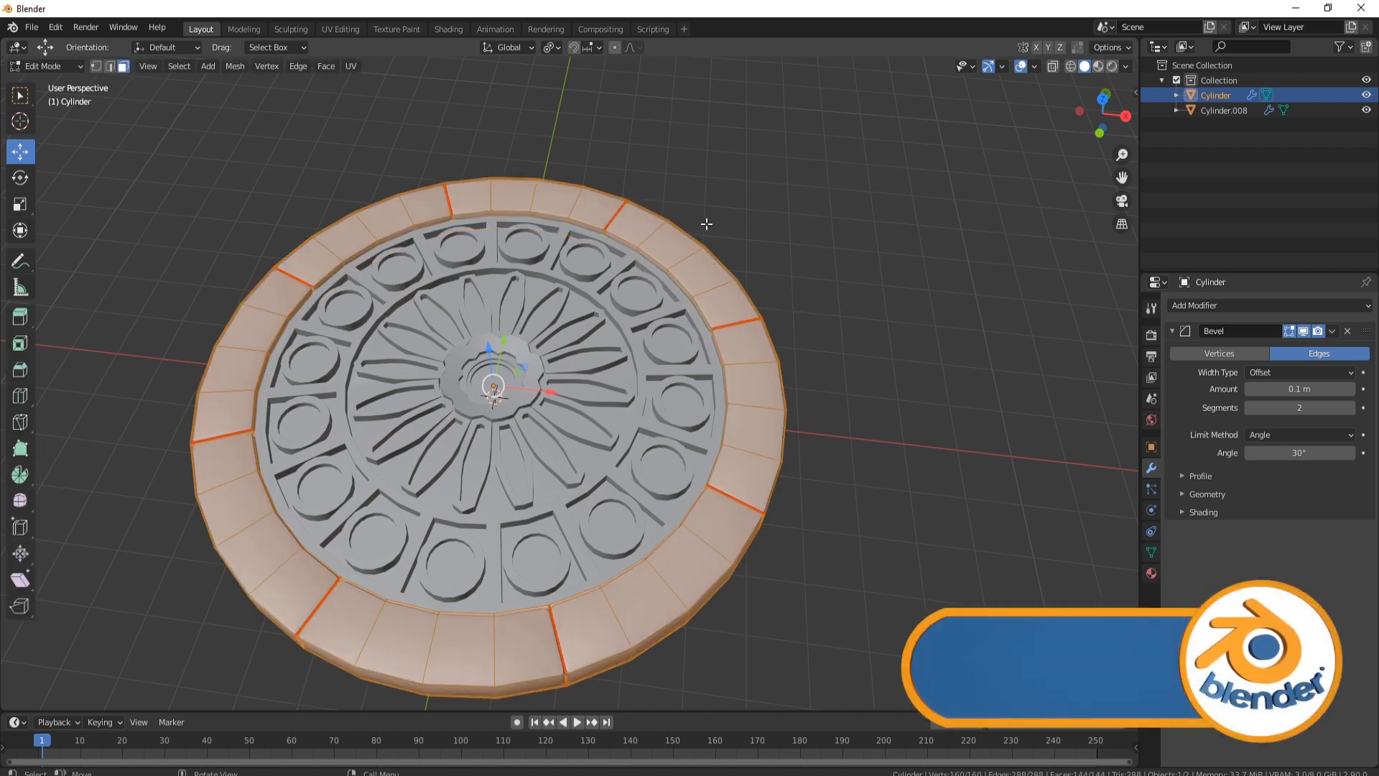
pyautogui.press('u')
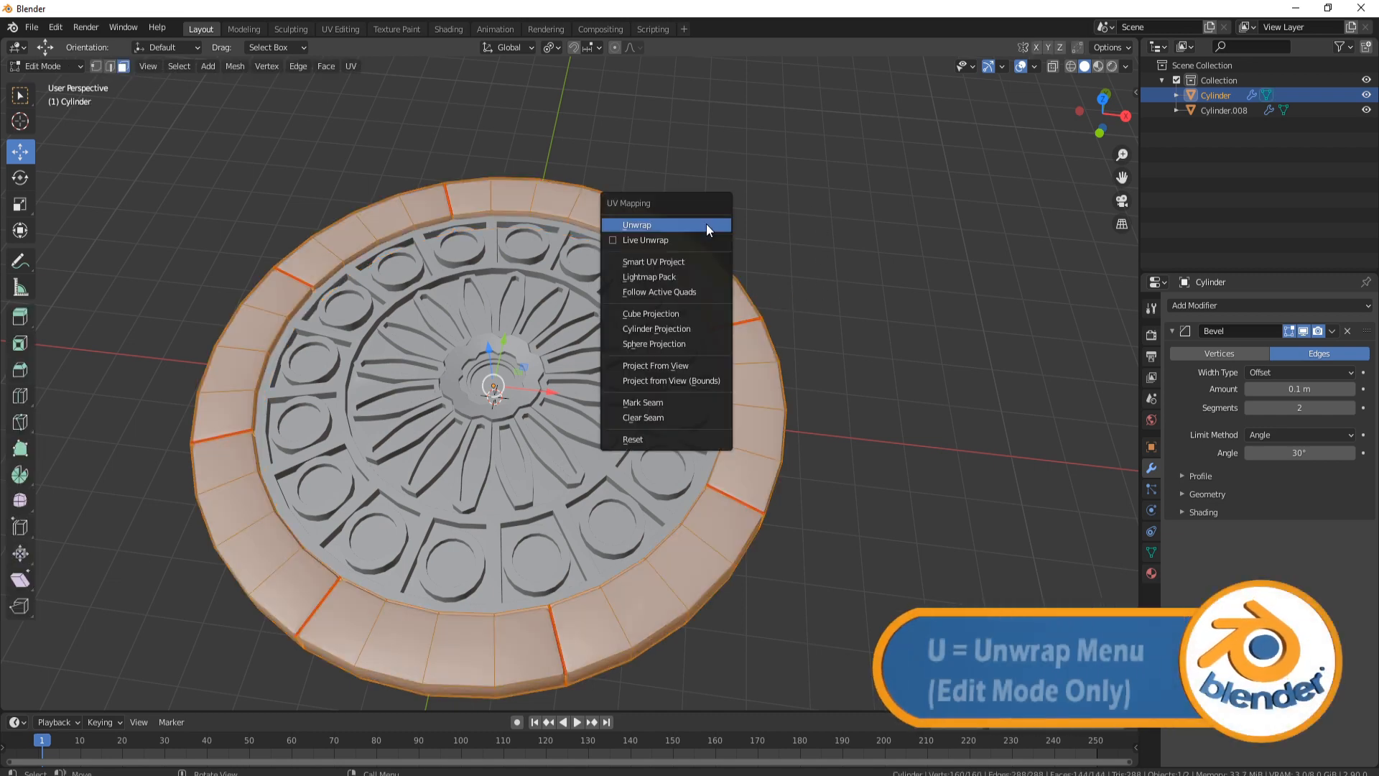
pyautogui.click(667, 262)
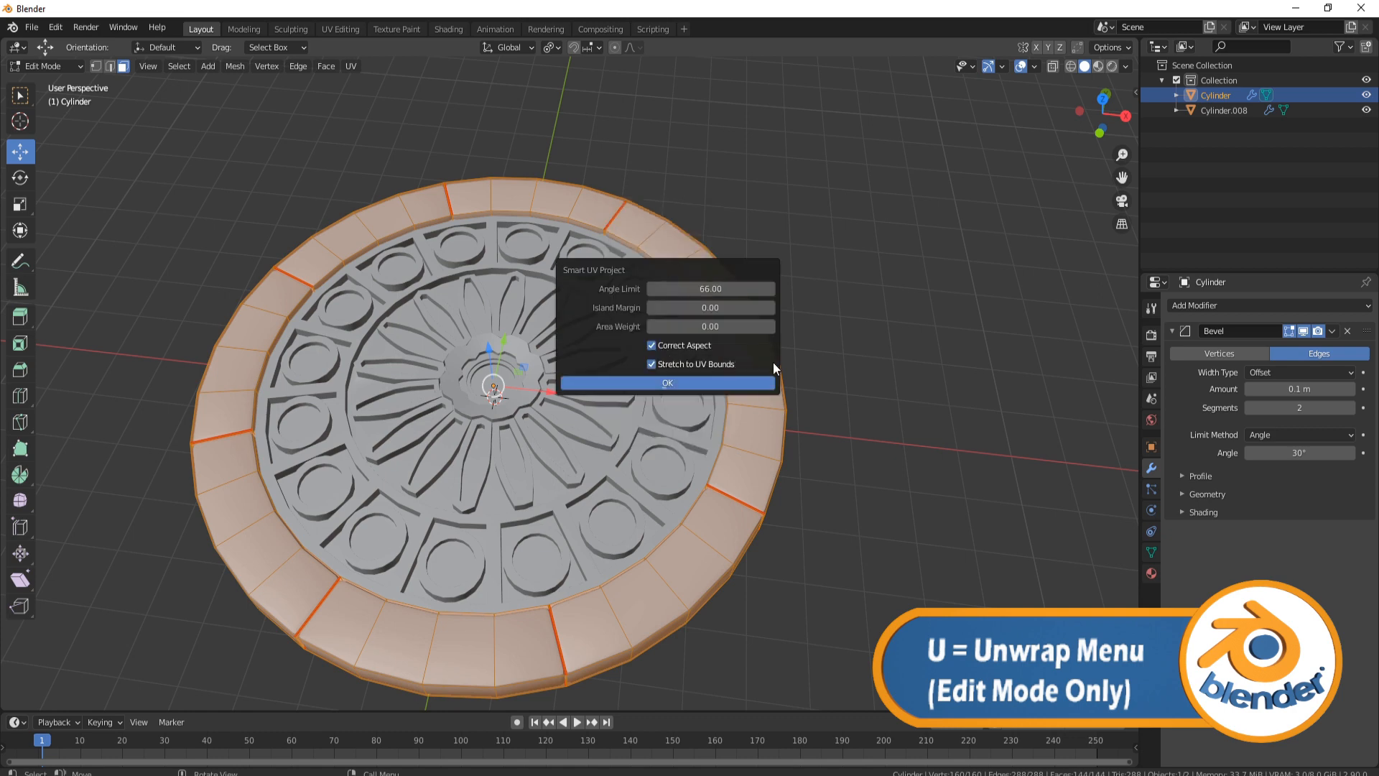
pyautogui.click(675, 382)
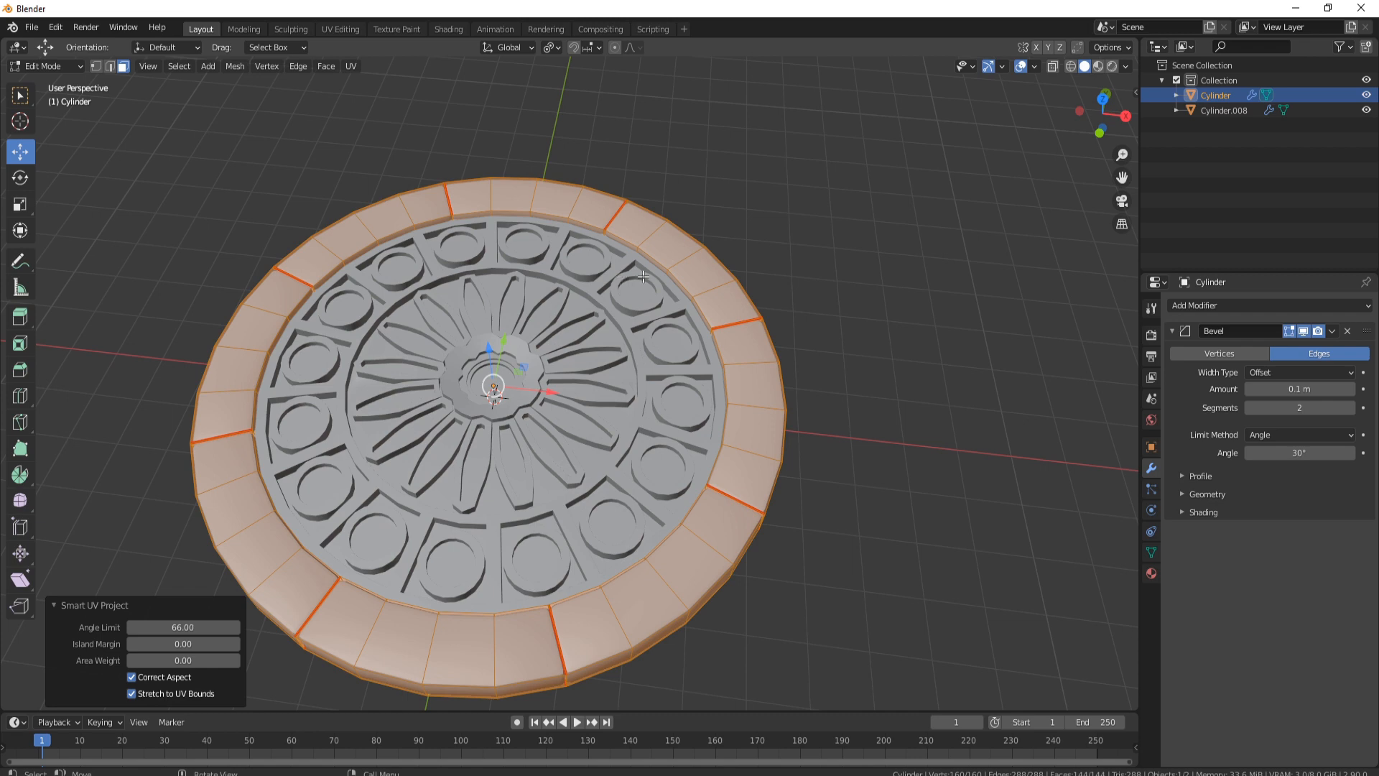
pyautogui.click(348, 32)
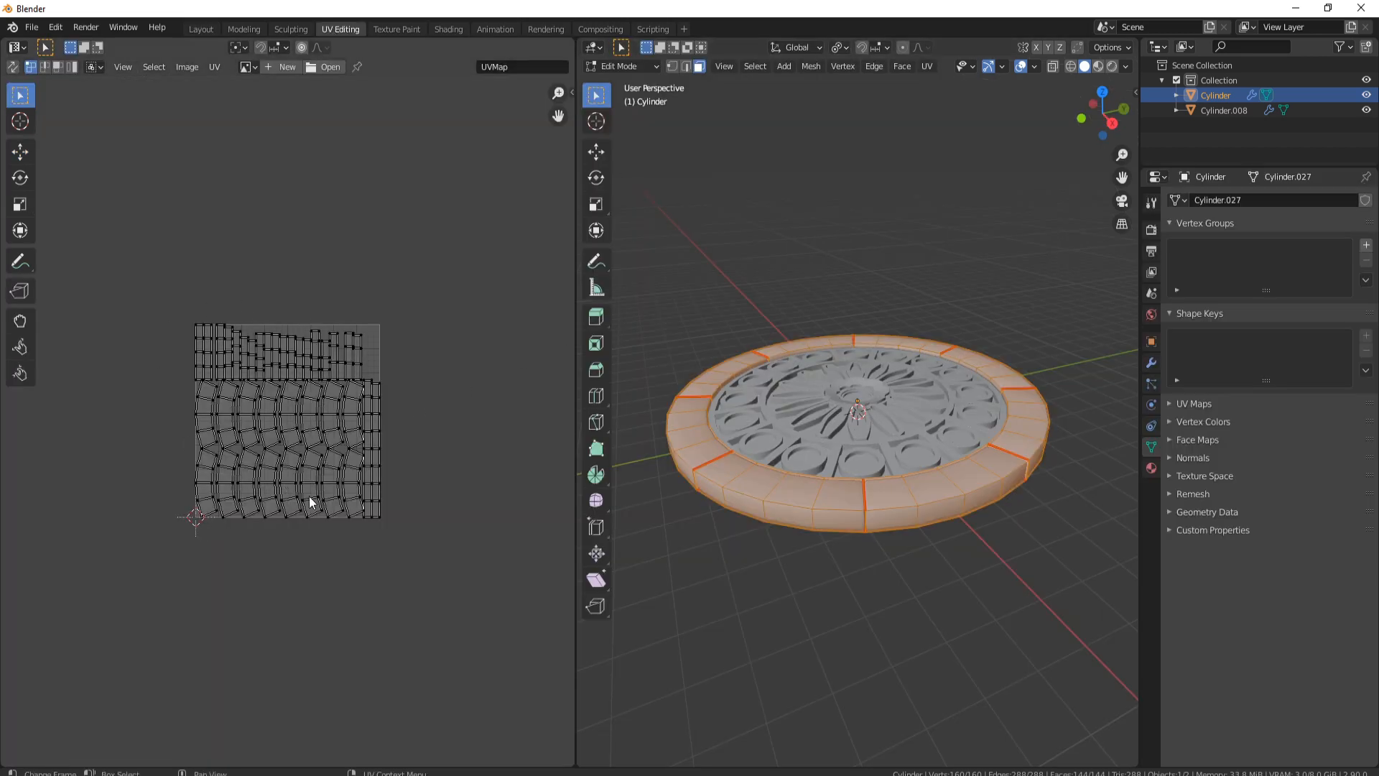
pyautogui.moveTo(883, 222); pyautogui.dragTo(916, 278, button='middle')
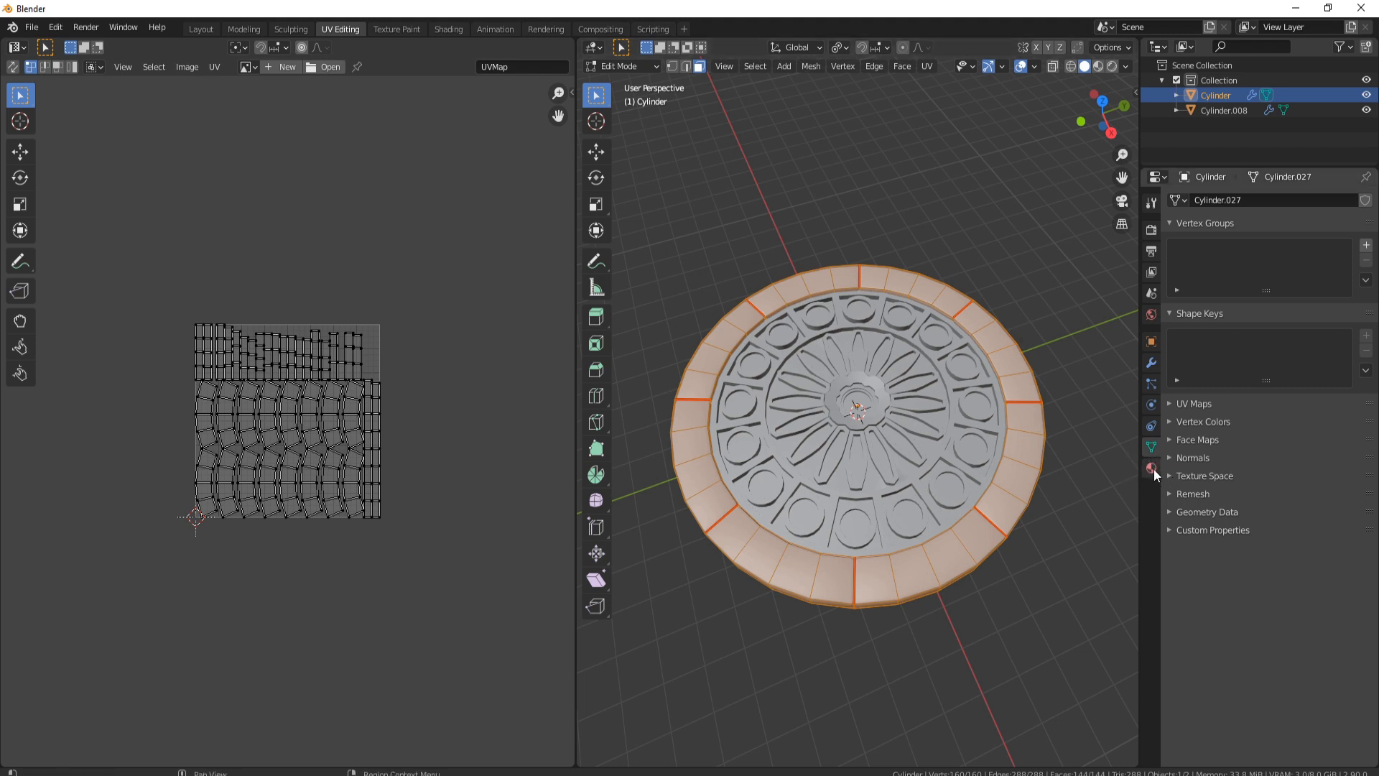
# Add a new material to the outer ring and name it Stone.
pyautogui.click(1151, 469)
pyautogui.click(1365, 199)
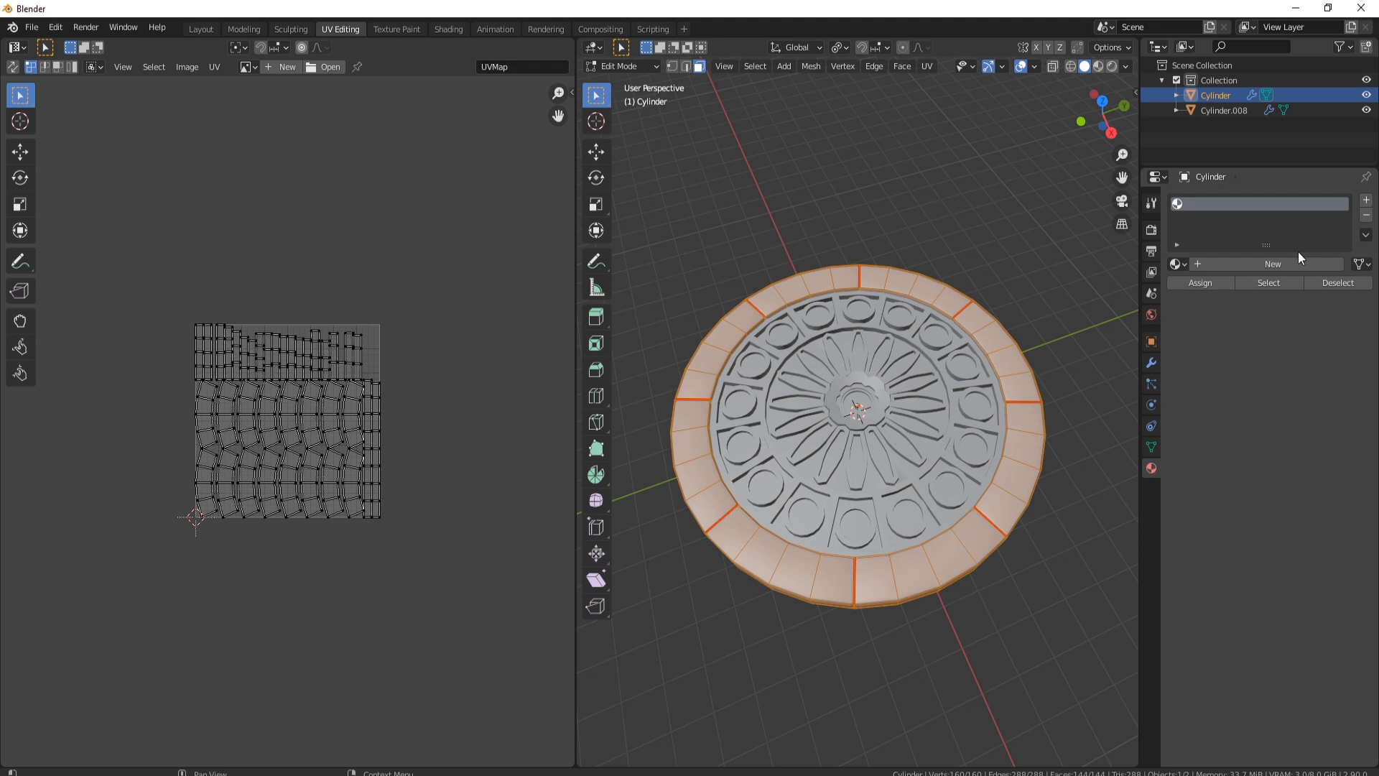
pyautogui.click(1296, 262)
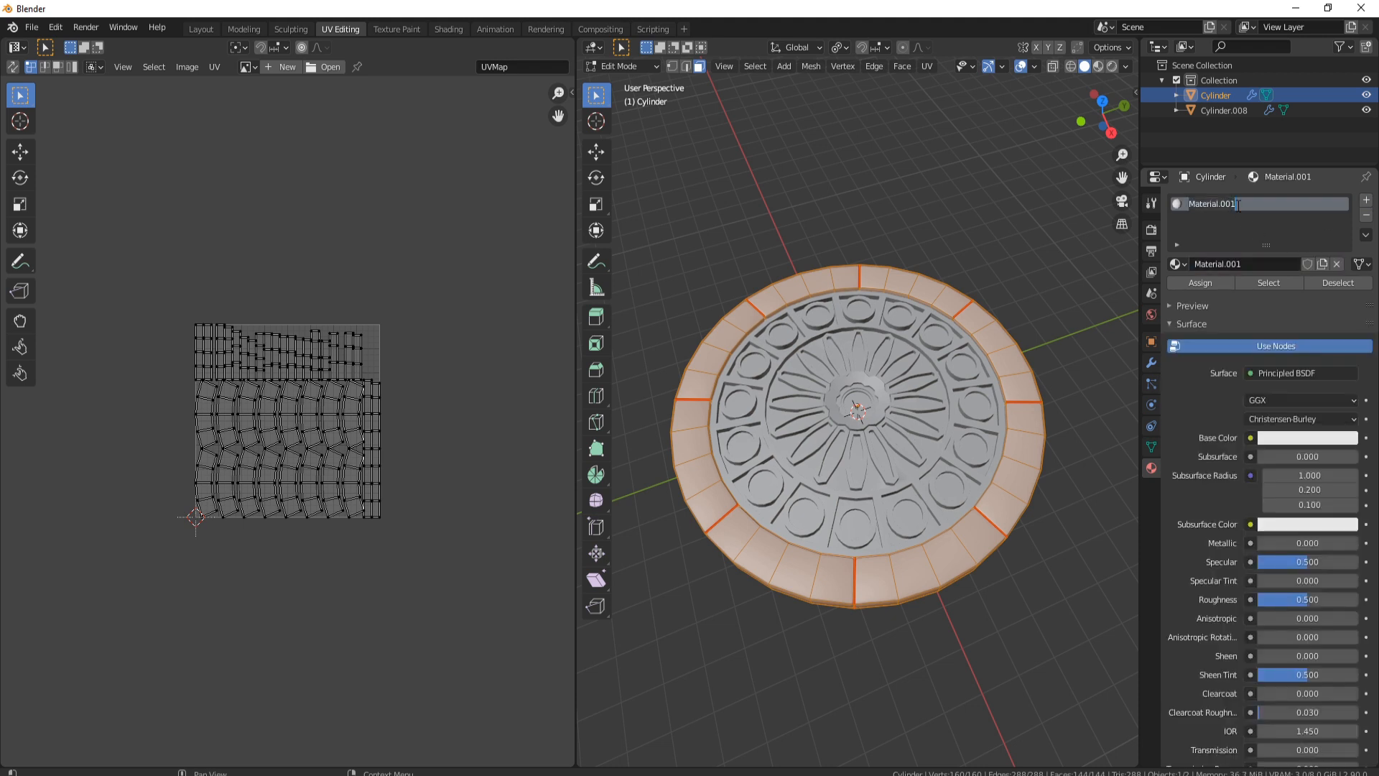
pyautogui.write('sTONE')
pyautogui.press('BackSpace')
pyautogui.press('BackSpace')
pyautogui.press('BackSpace')
pyautogui.press('BackSpace')
pyautogui.write('Sto')
pyautogui.press('Return')
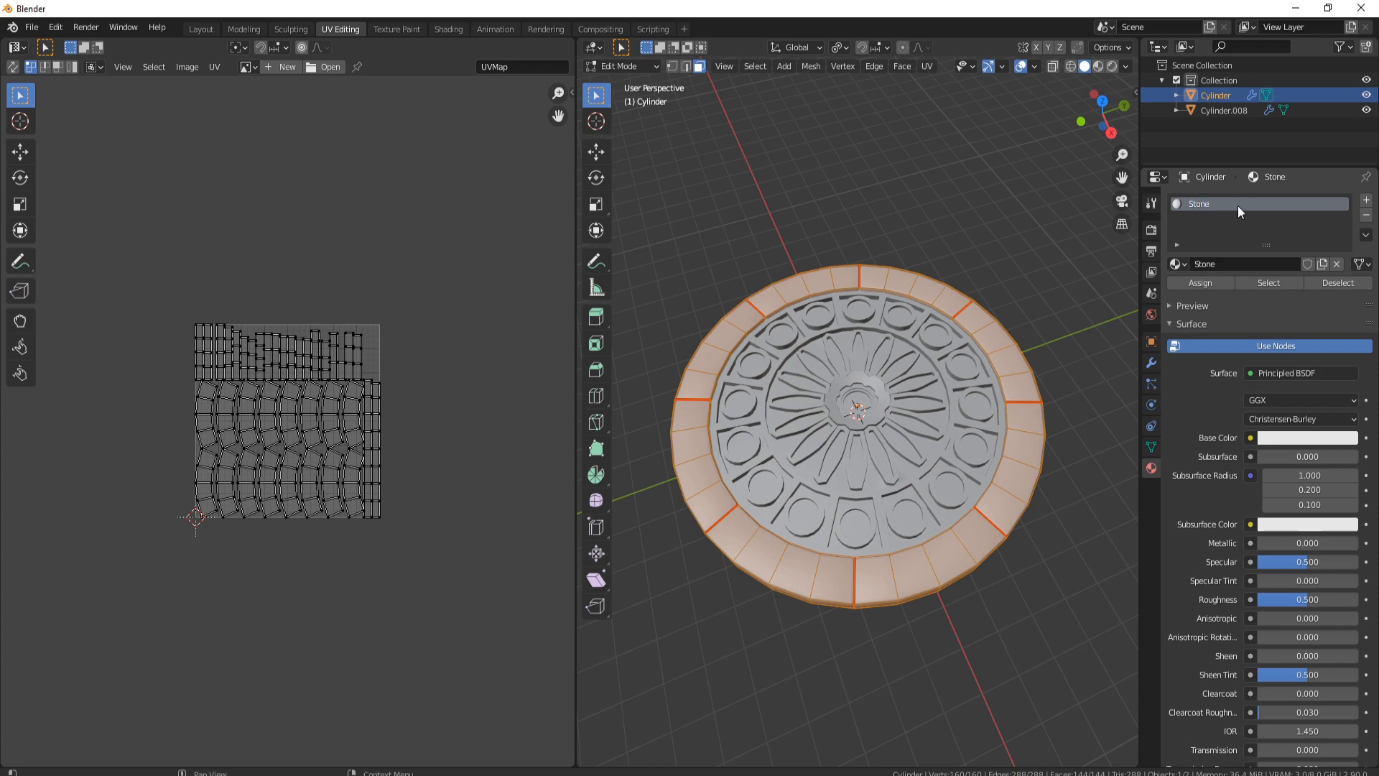
# Open the Stone material in the Shading workspace and select its Principled BSDF node.
pyautogui.click(449, 27)
pyautogui.moveTo(899, 303); pyautogui.dragTo(885, 287, button='middle')
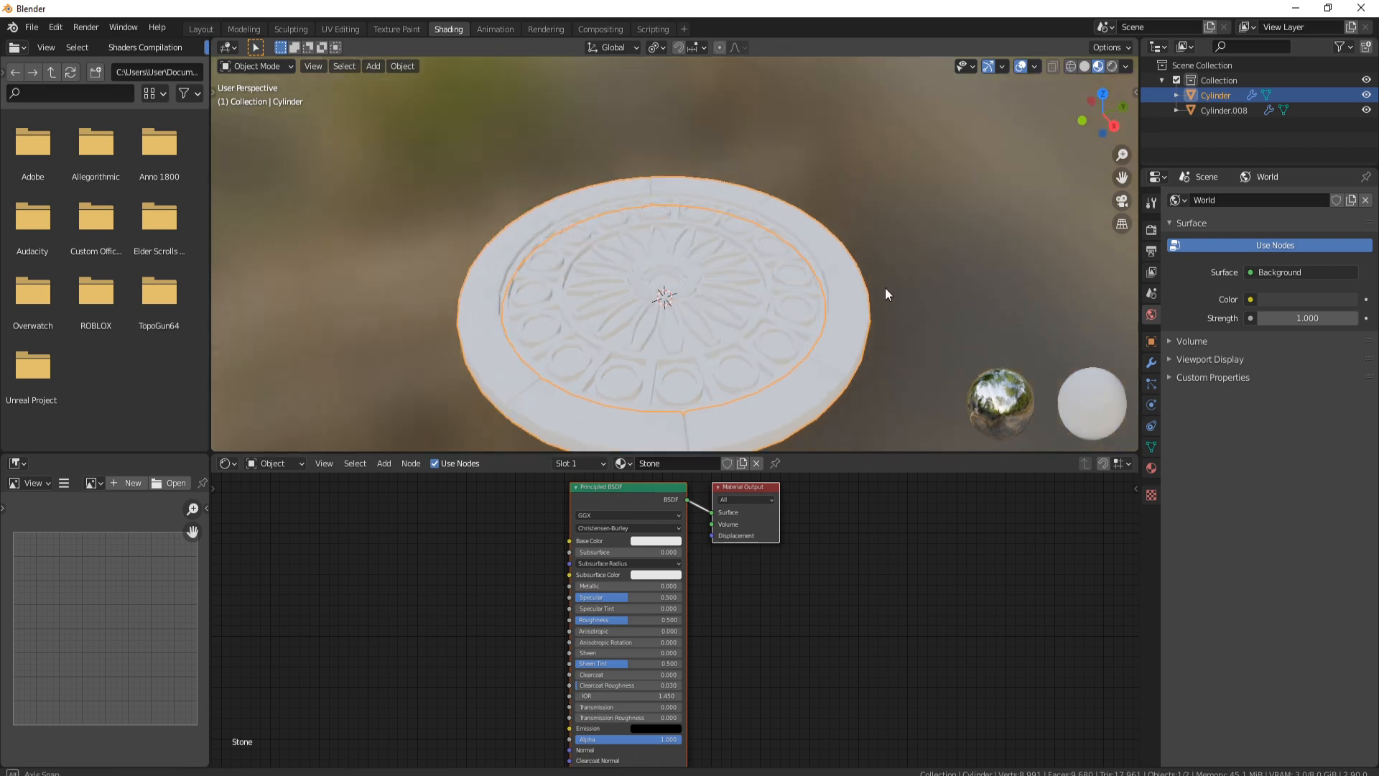
pyautogui.click(631, 491)
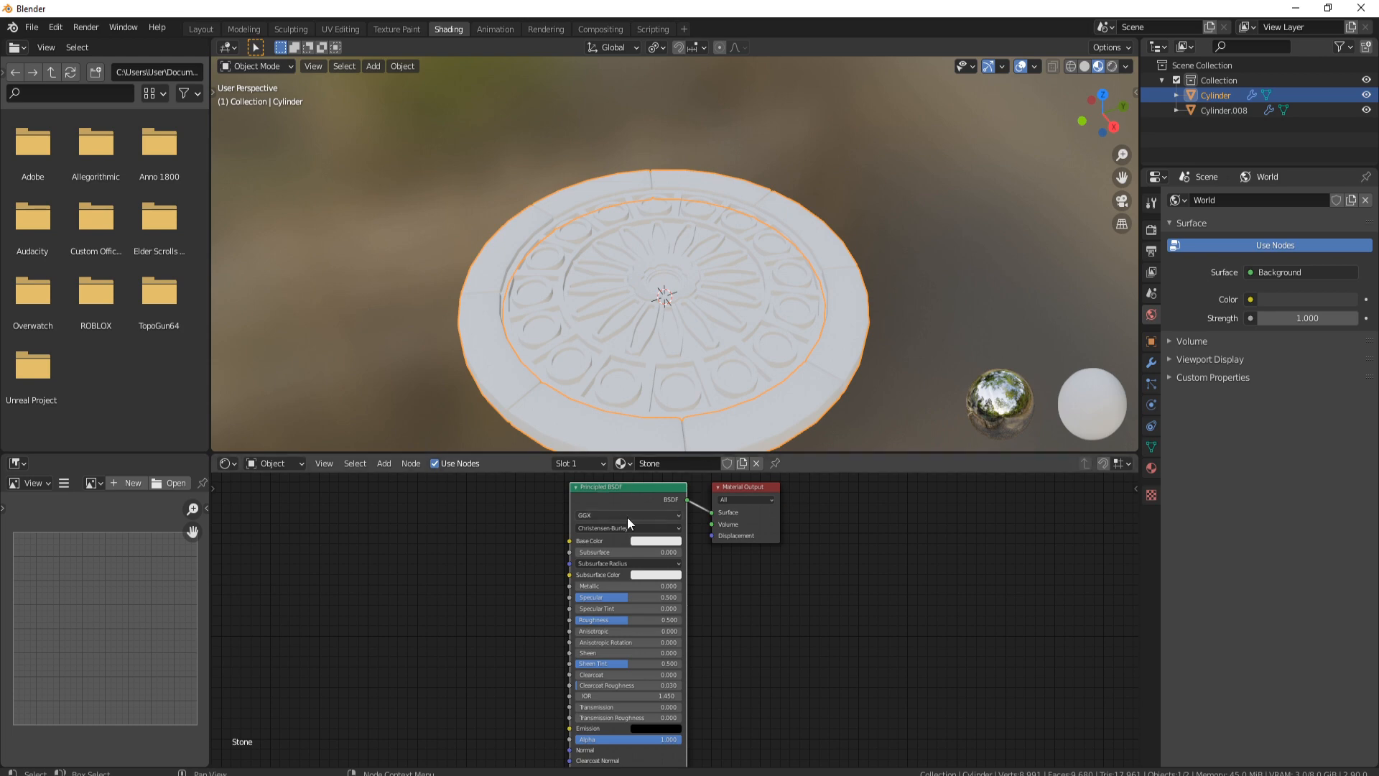
# Search the add-on preferences for "node" to check whether Node Wrangler is enabled, and close the preferences.
pyautogui.click(52, 28)
pyautogui.click(95, 242)
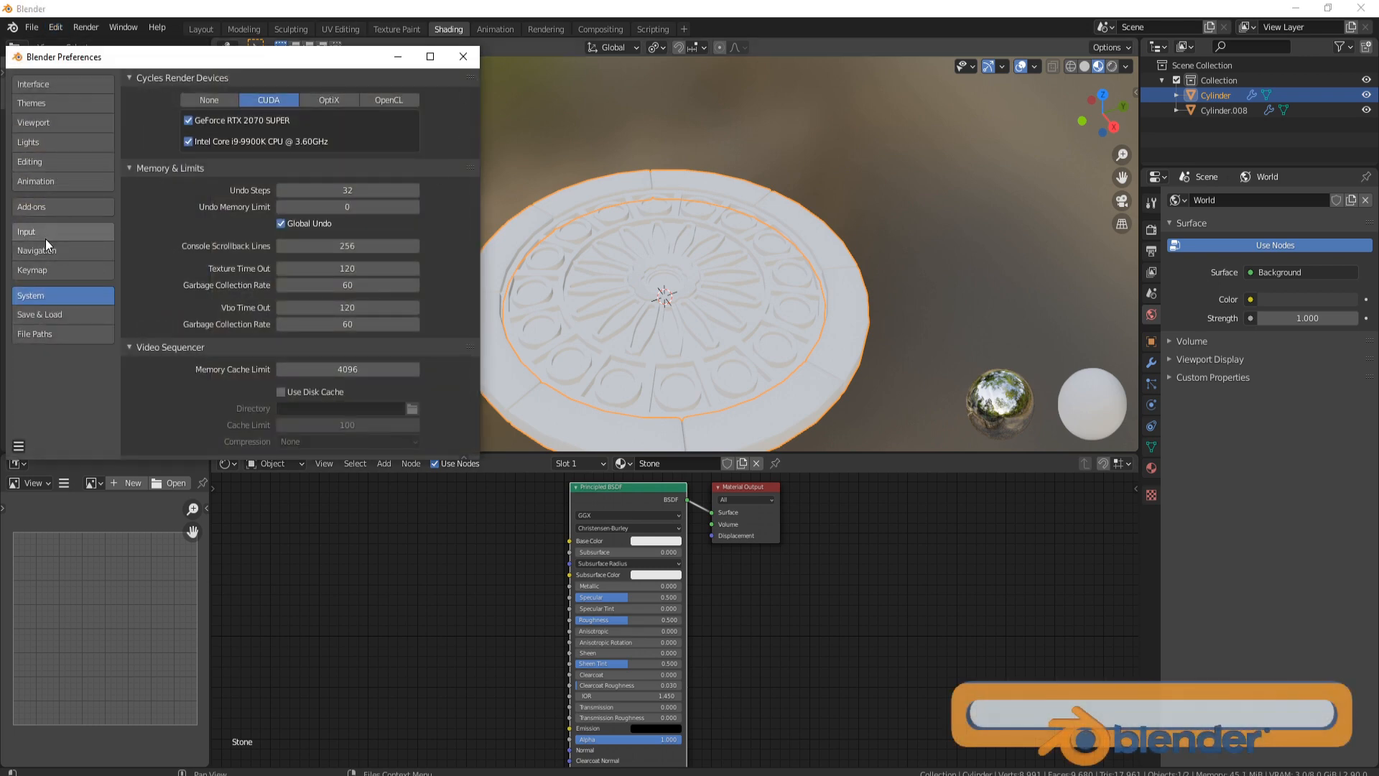
pyautogui.click(43, 207)
pyautogui.click(391, 102)
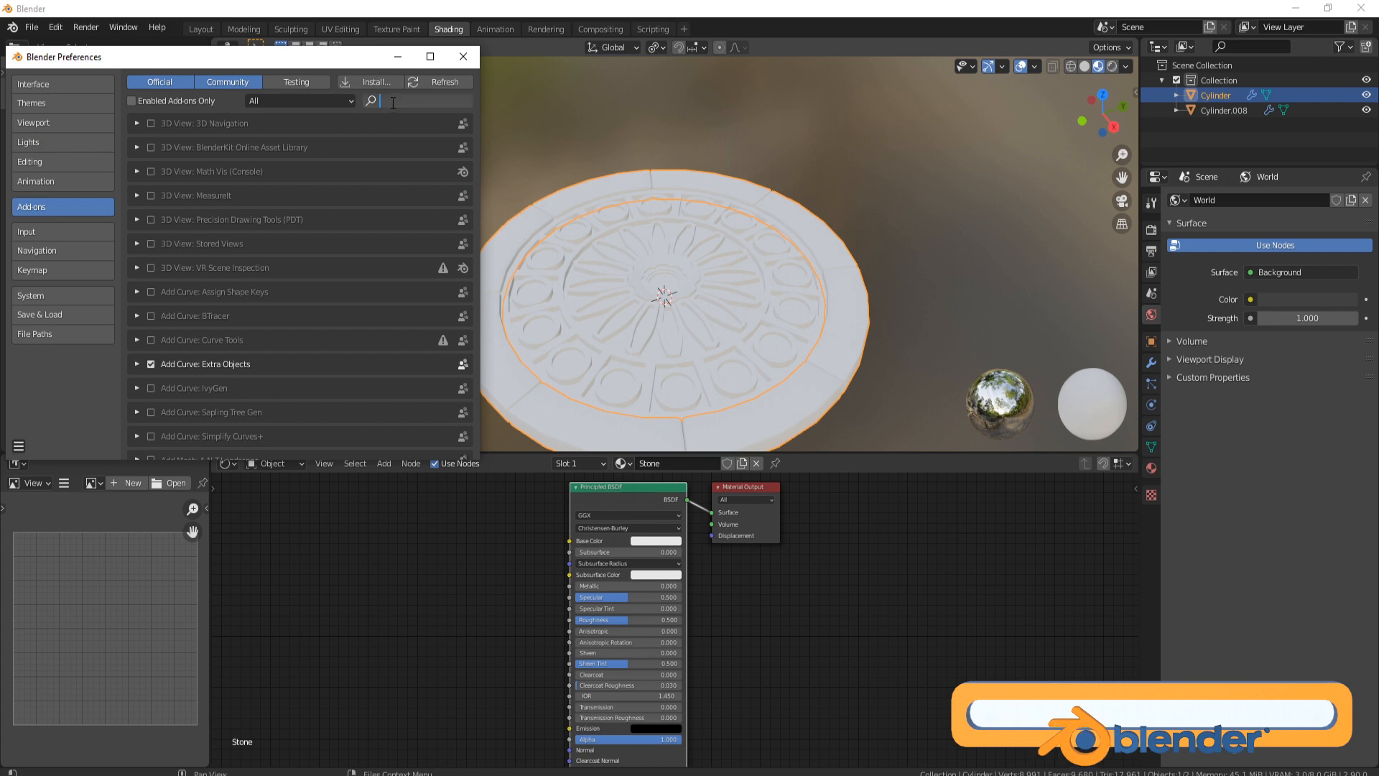
pyautogui.write('node')
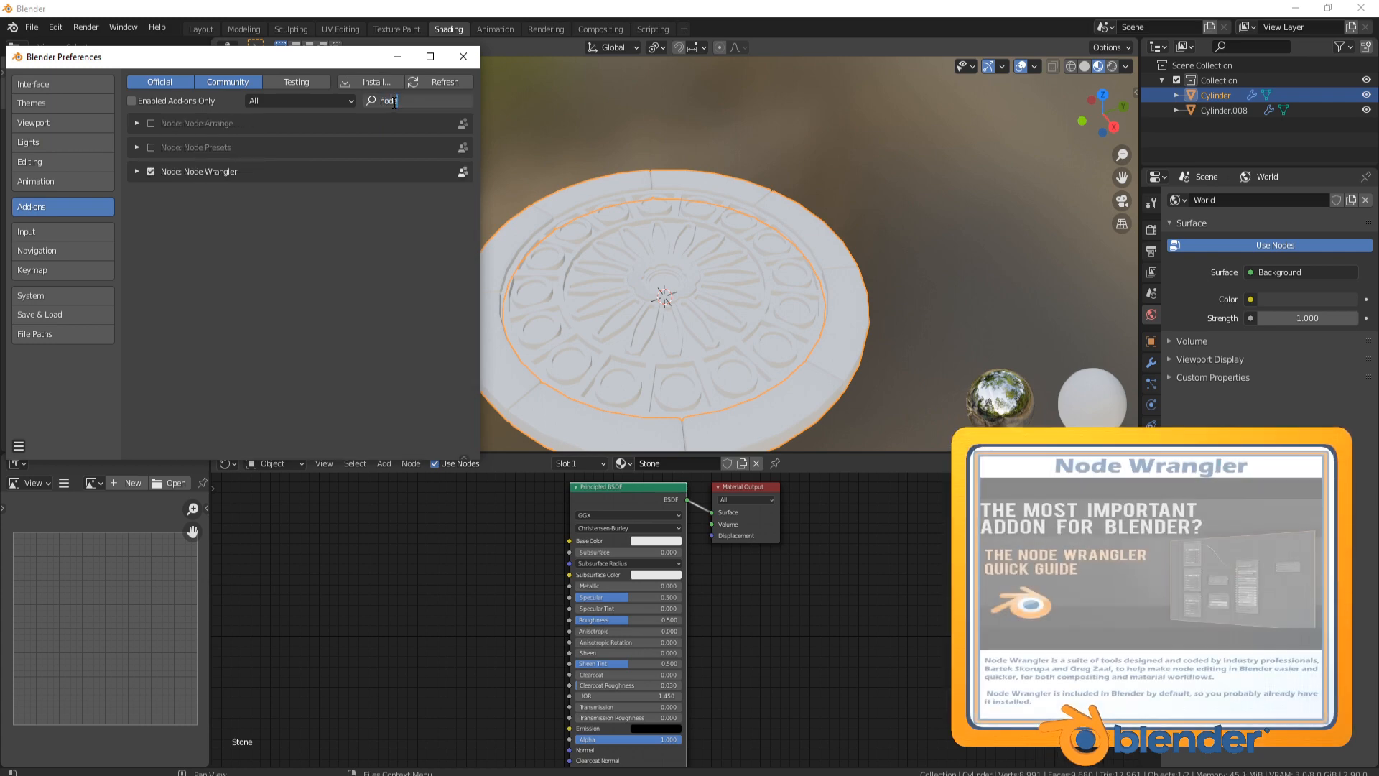
pyautogui.click(200, 171)
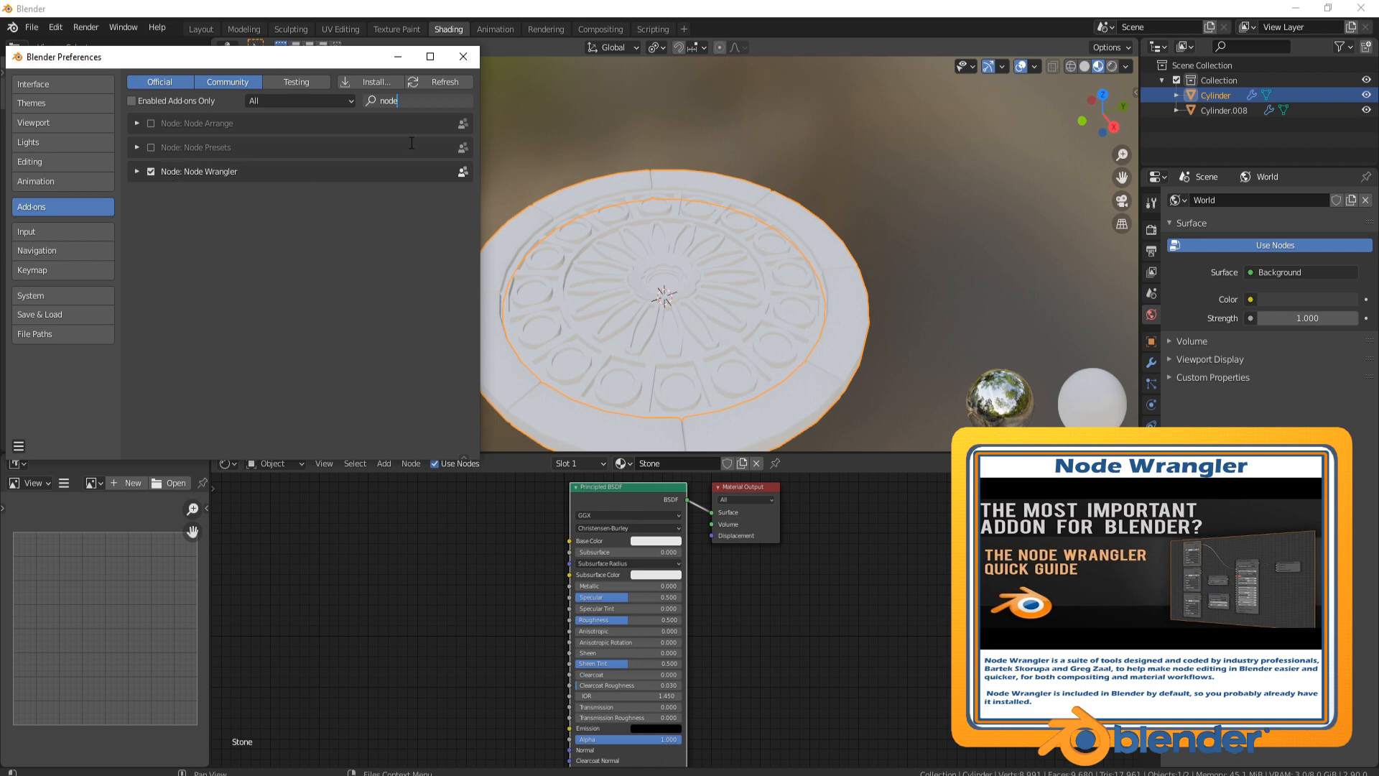
pyautogui.click(464, 57)
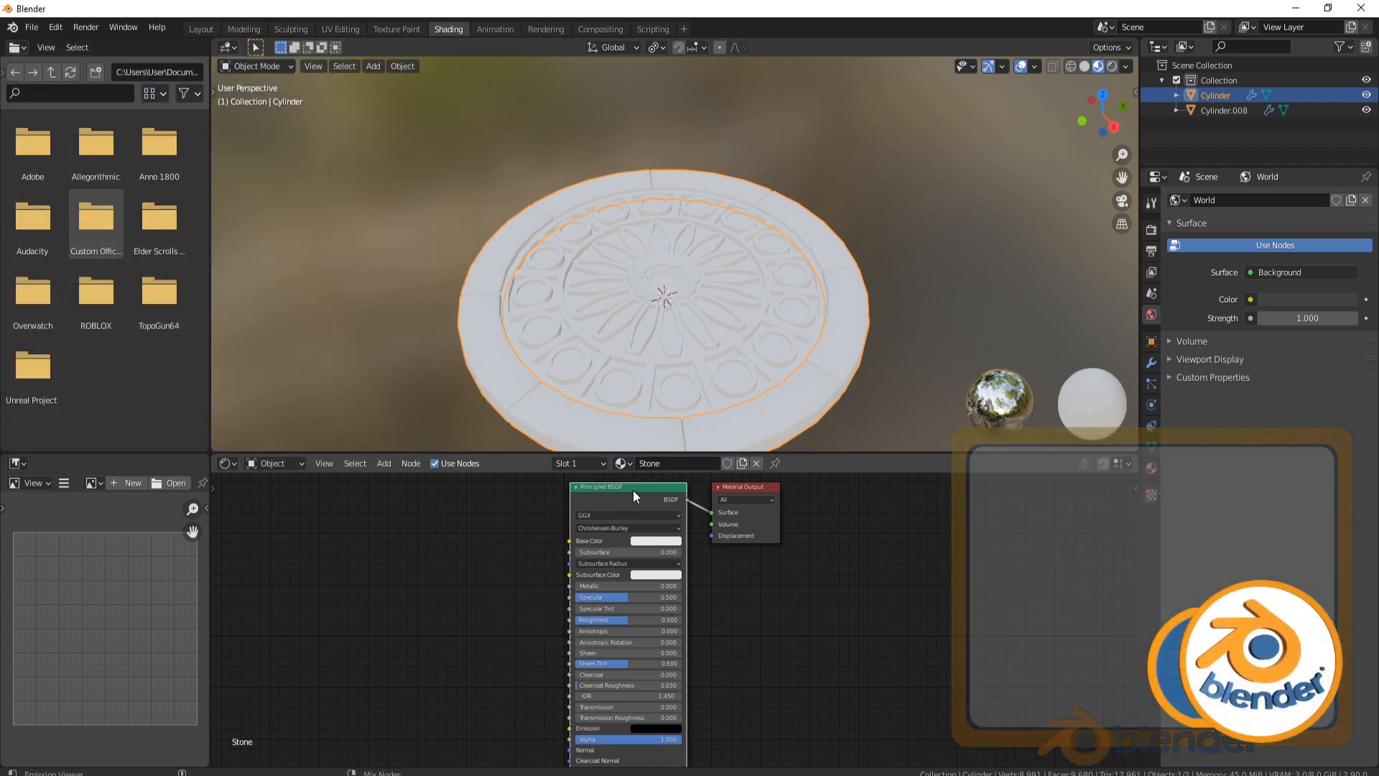
# Load all five Gothic Stone texture images onto the Principled BSDF node with Node Wrangler's Principled Texture Setup.
pyautogui.hotkey('ctrl', 'shift', 't')
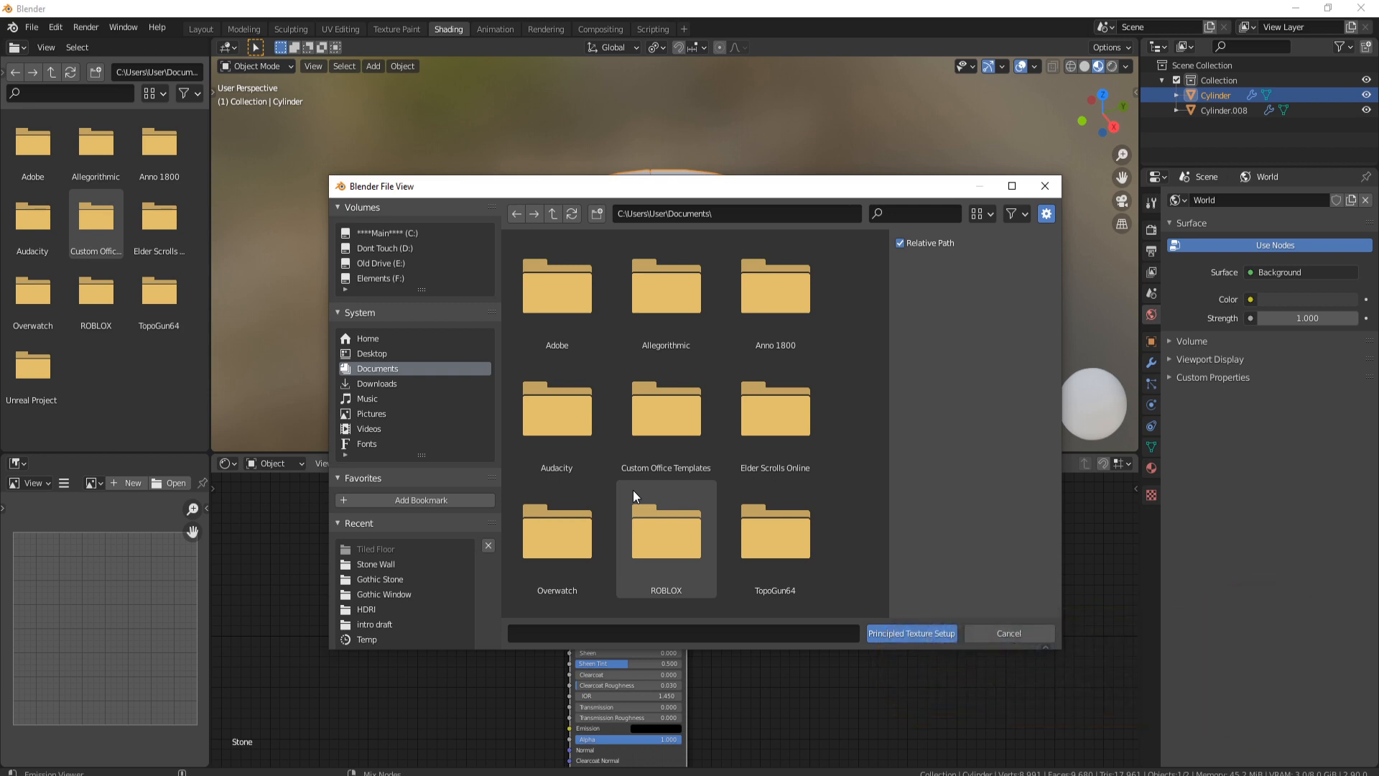
pyautogui.click(380, 579)
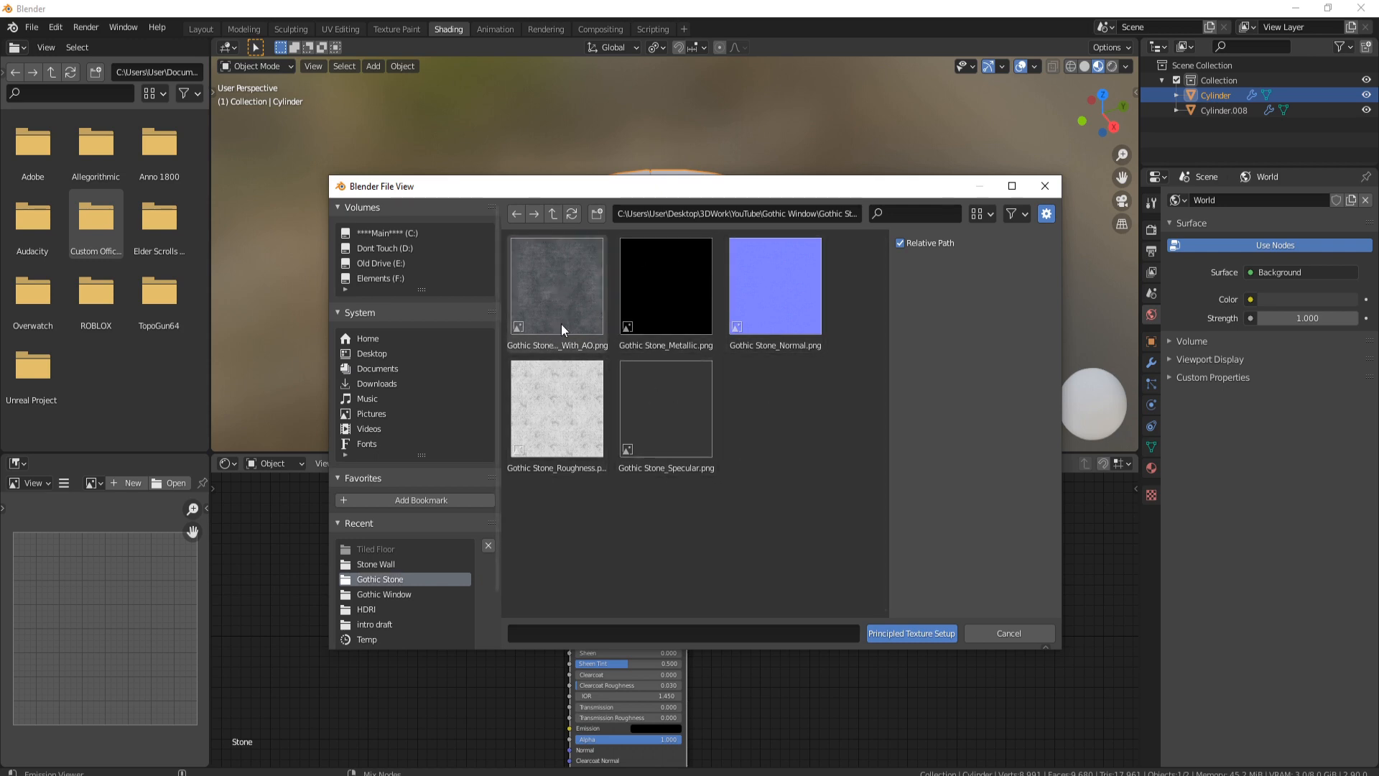
pyautogui.click(659, 402)
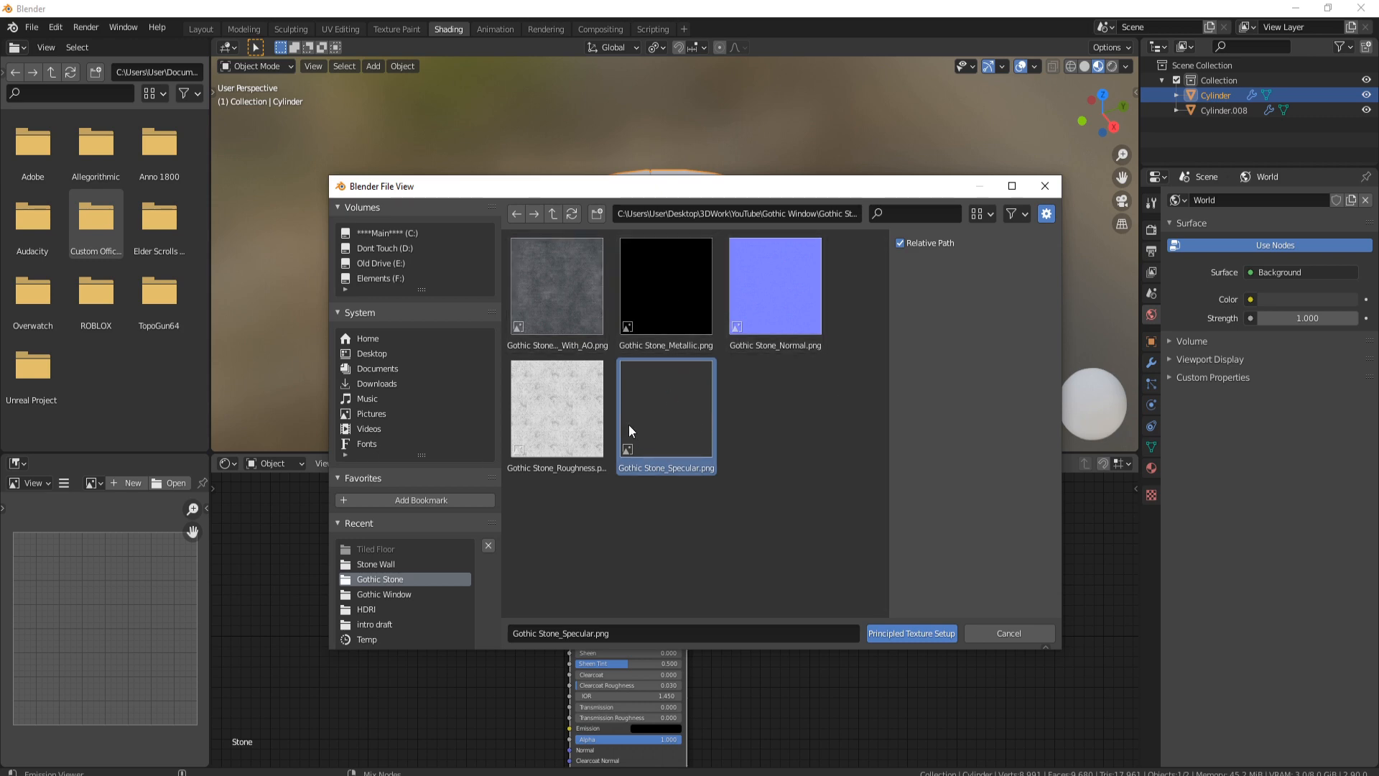
pyautogui.press('a')
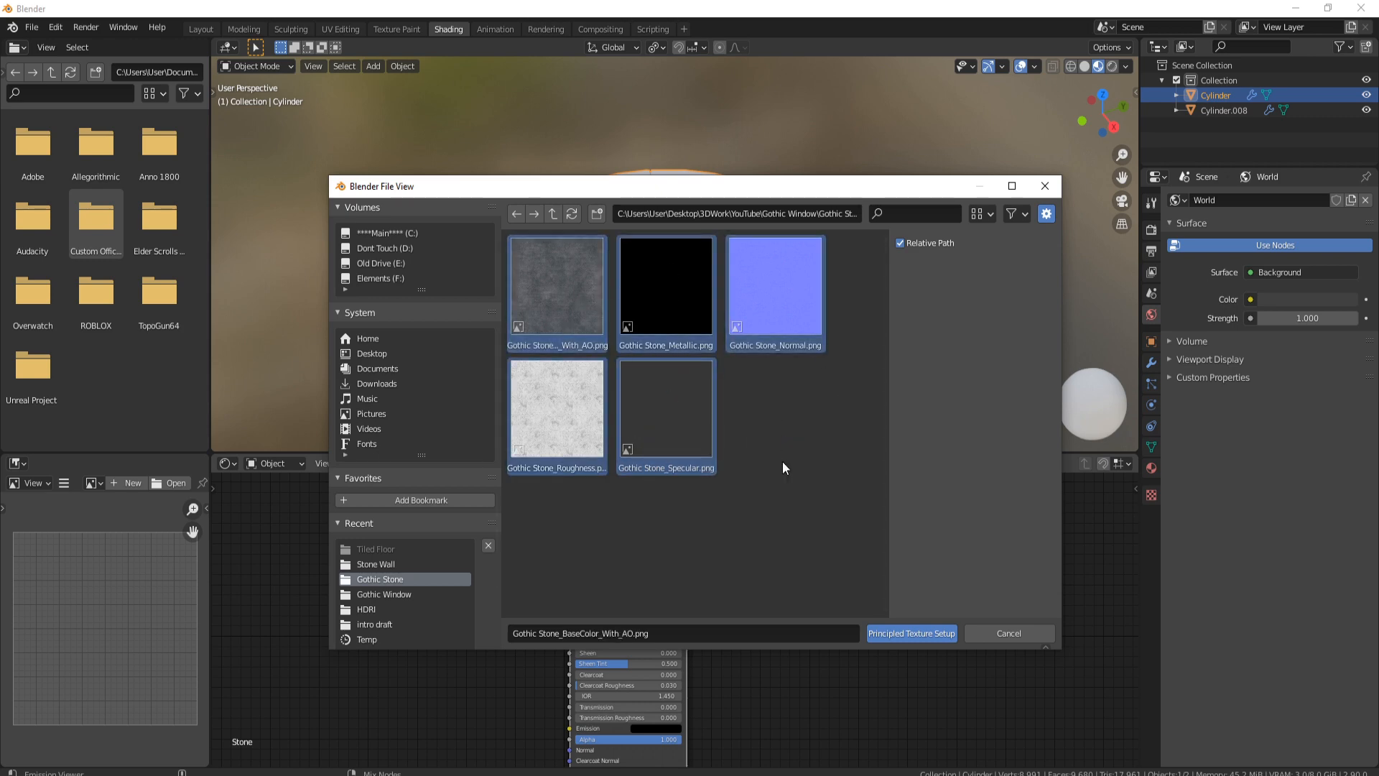
pyautogui.click(912, 633)
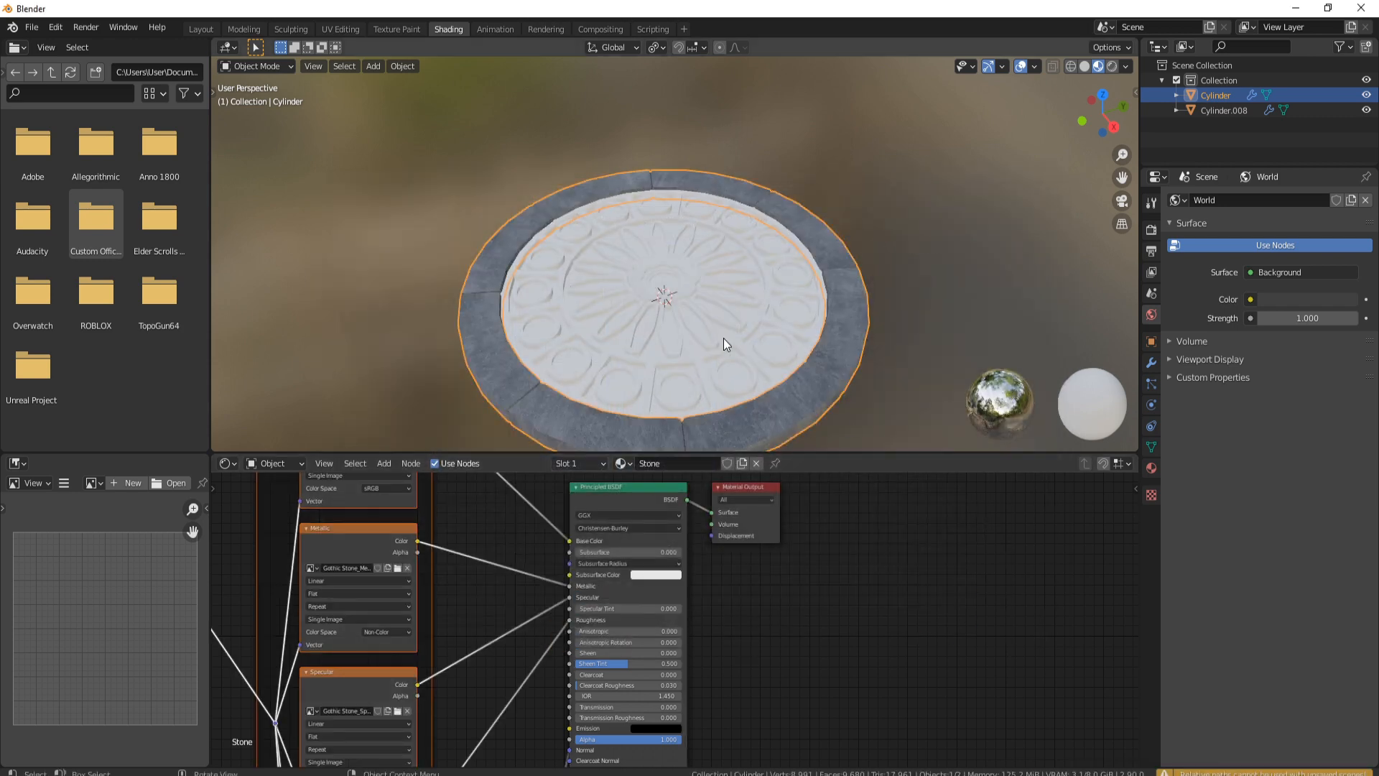
# Unwrap all faces of the inner medallion with Smart UV Project, using angle limit 66, island margin 0 and area weight 0.
pyautogui.moveTo(722, 338); pyautogui.dragTo(625, 320, button='middle')
pyautogui.scroll(3, 846, 186)
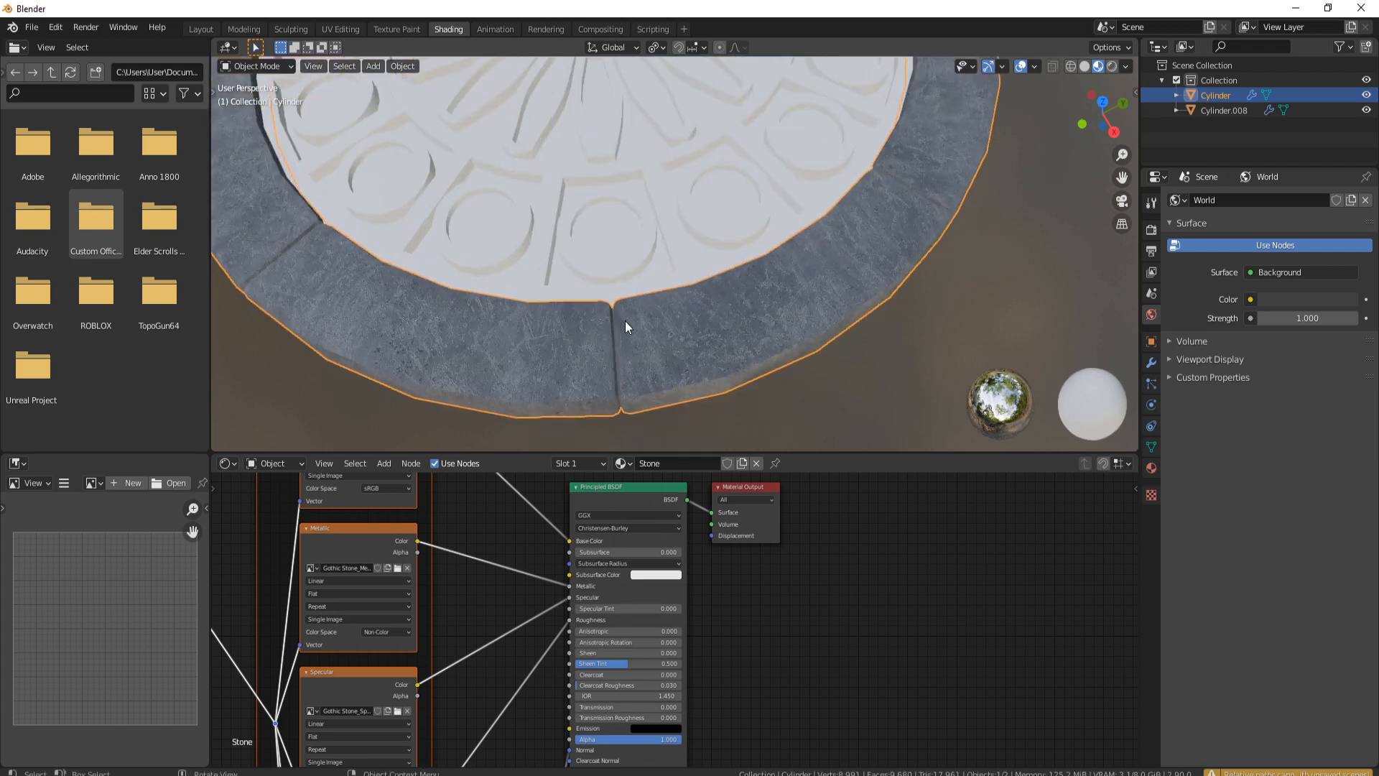
pyautogui.scroll(-3, 879, 179)
pyautogui.keyDown('shift'); pyautogui.moveTo(873, 188); pyautogui.dragTo(793, 380, button='middle'); pyautogui.keyUp('shift')
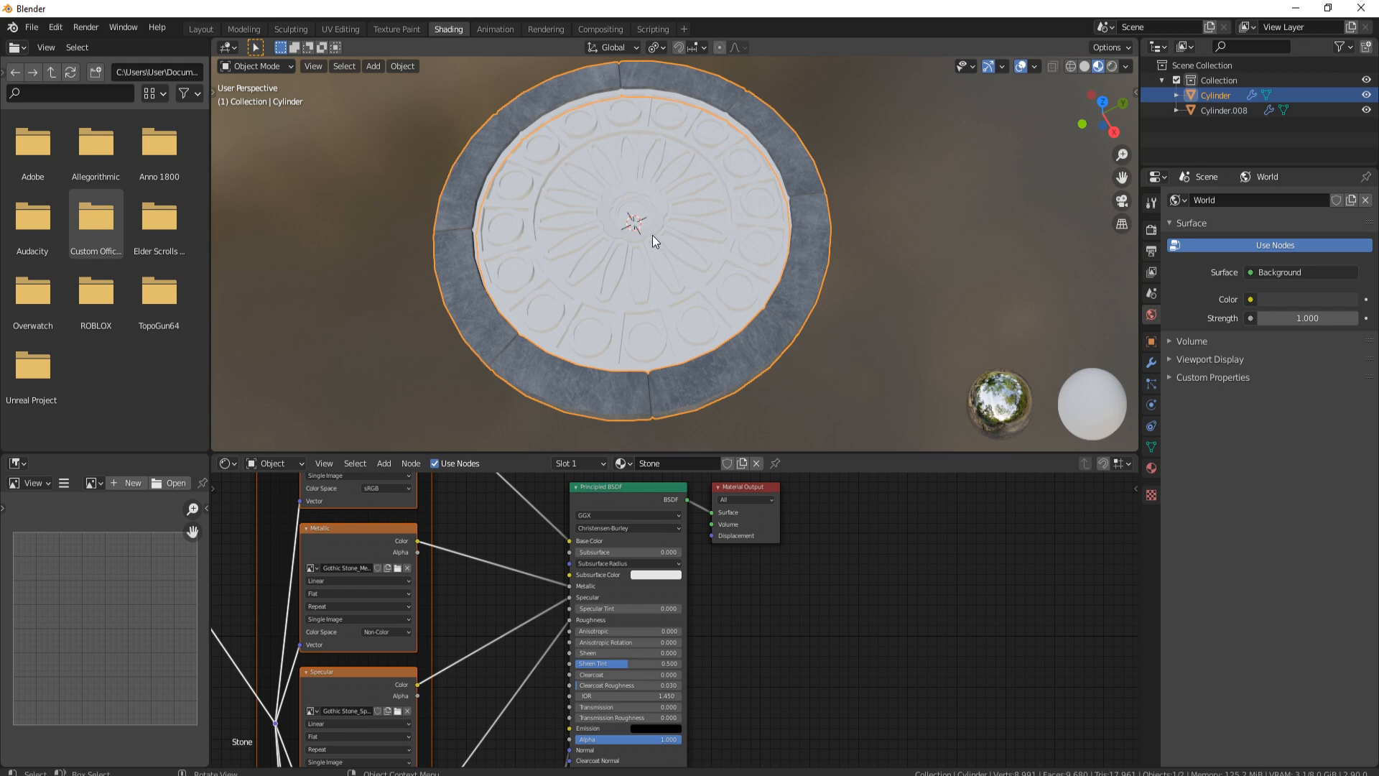
pyautogui.click(759, 251)
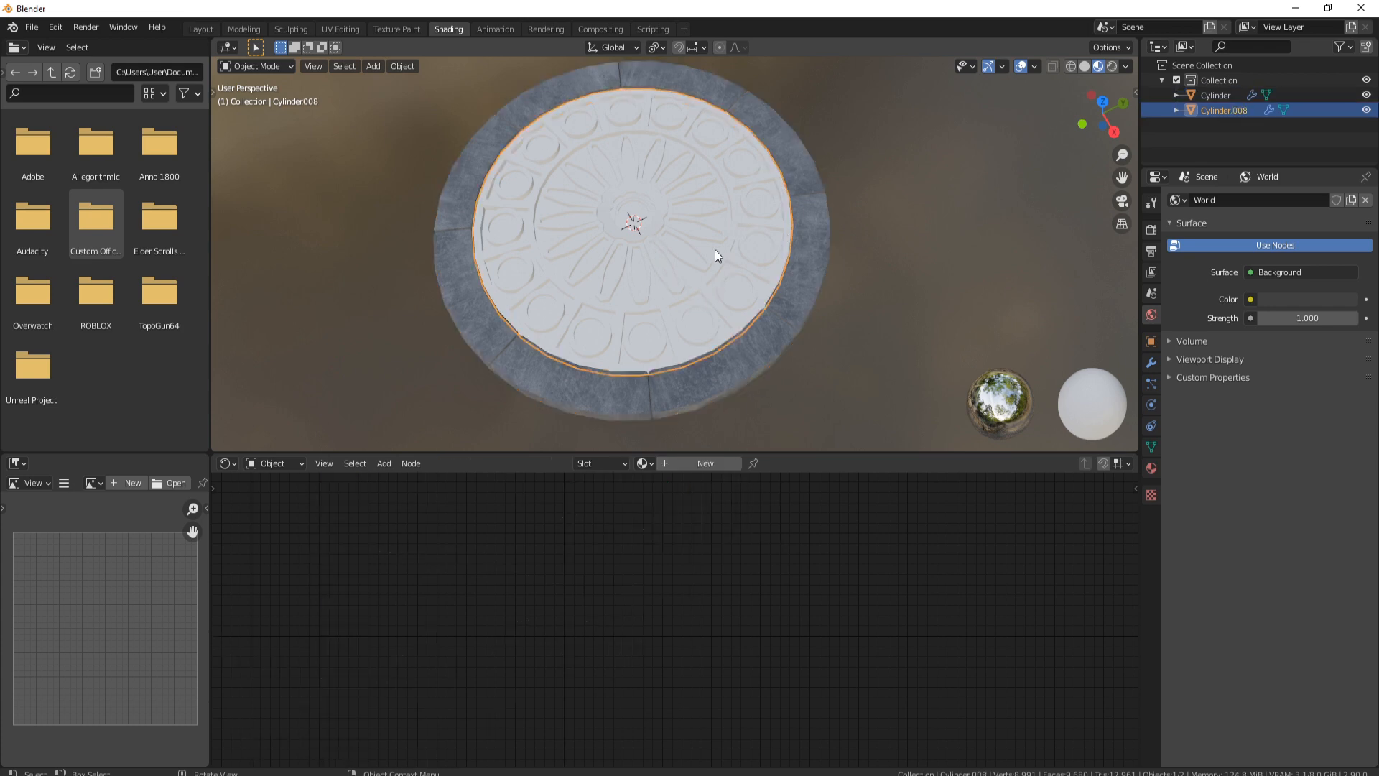
pyautogui.press('Tab')
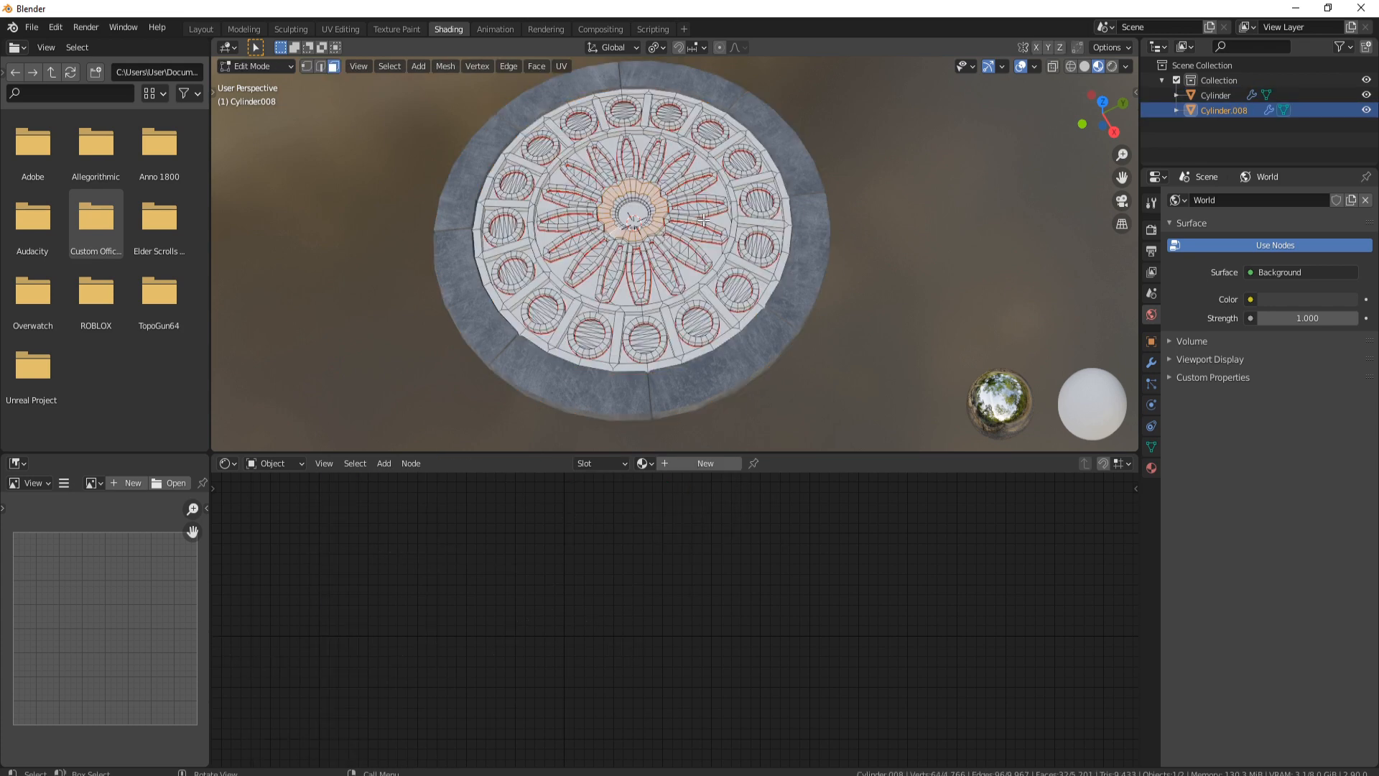
pyautogui.press('a')
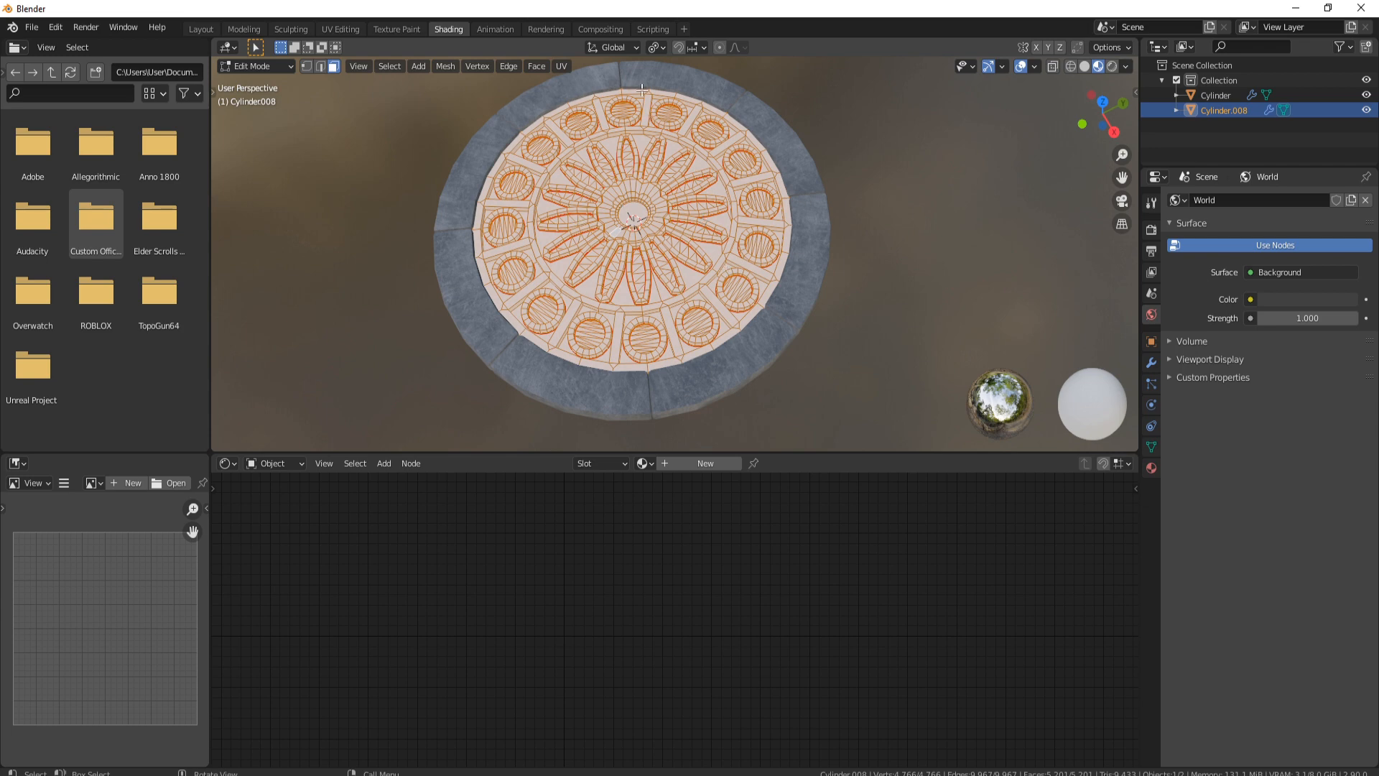
pyautogui.press('u')
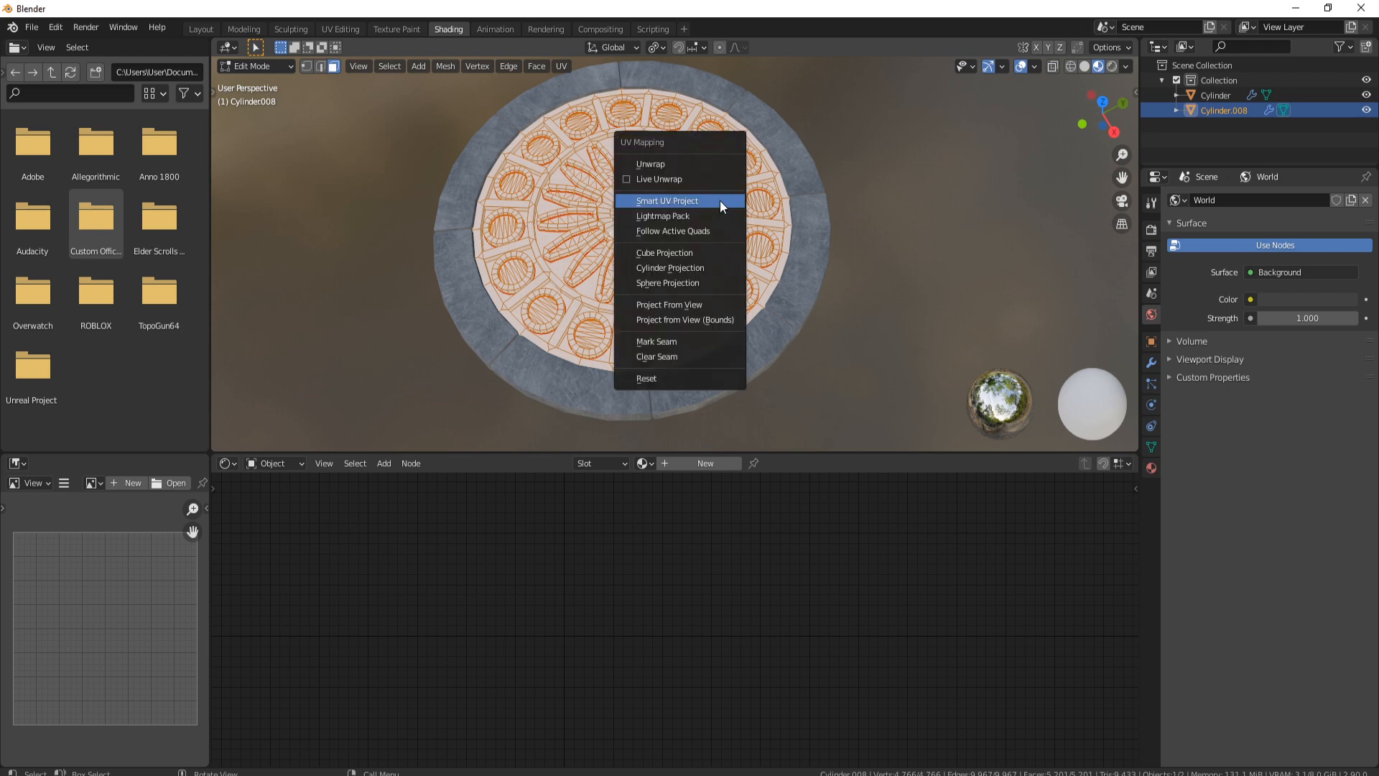
pyautogui.click(701, 200)
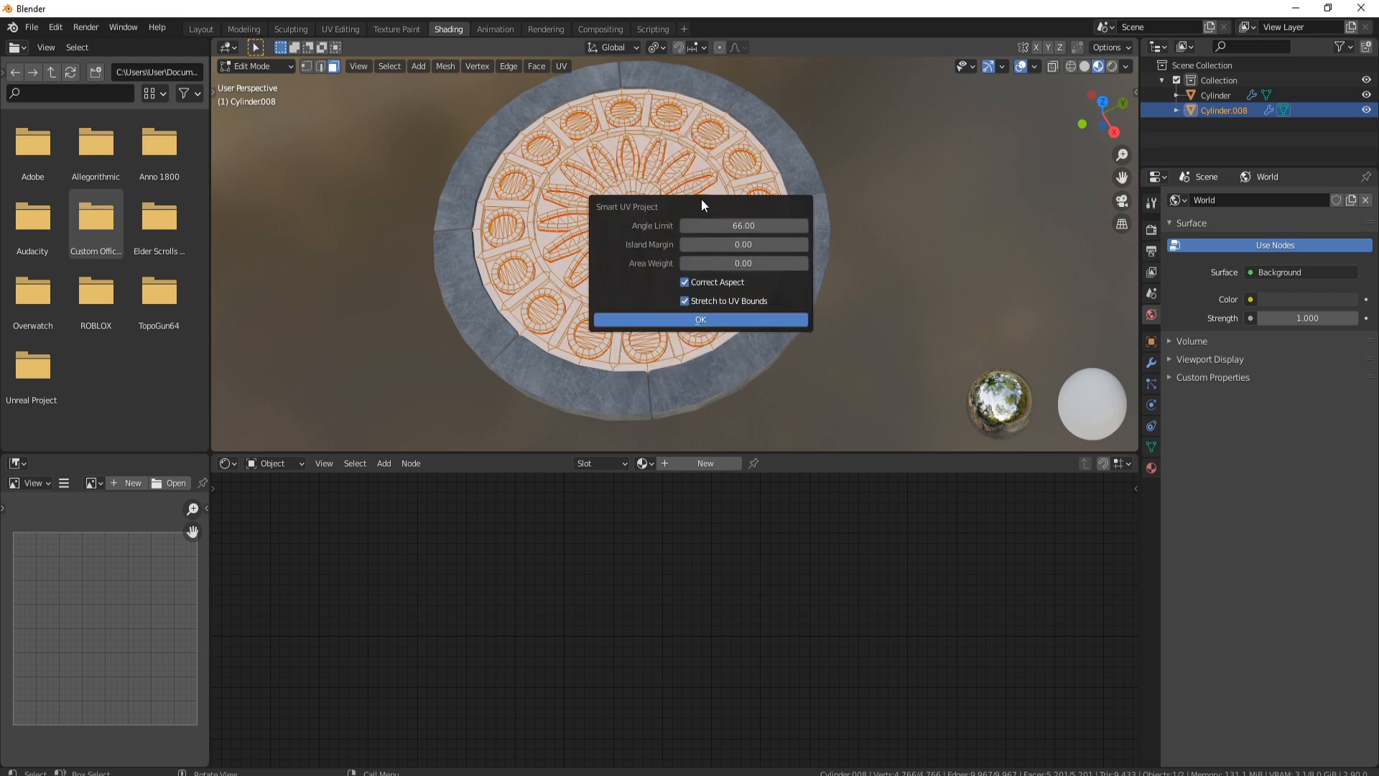
pyautogui.click(769, 325)
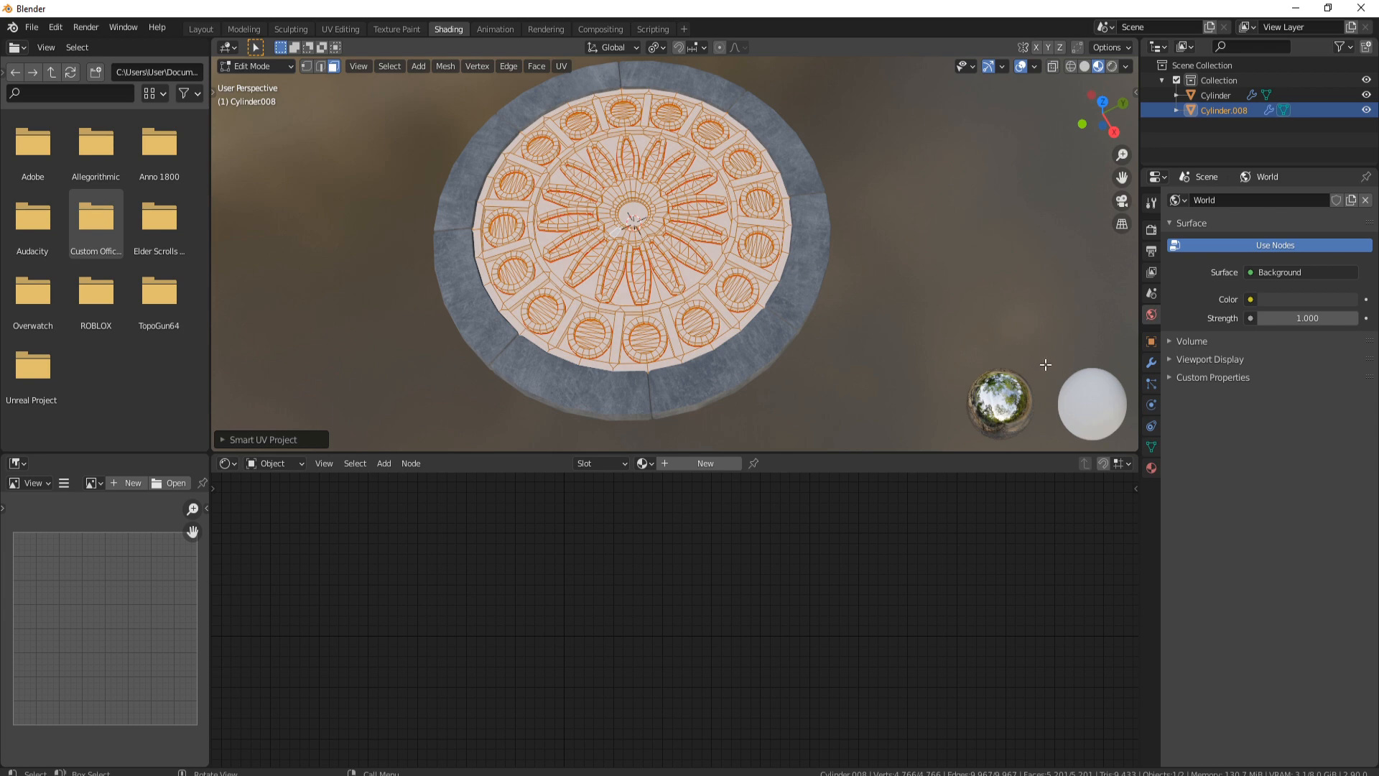
# Assign the existing Stone material to the inner medallion and return to Object Mode to inspect its carved surface.
pyautogui.click(1152, 468)
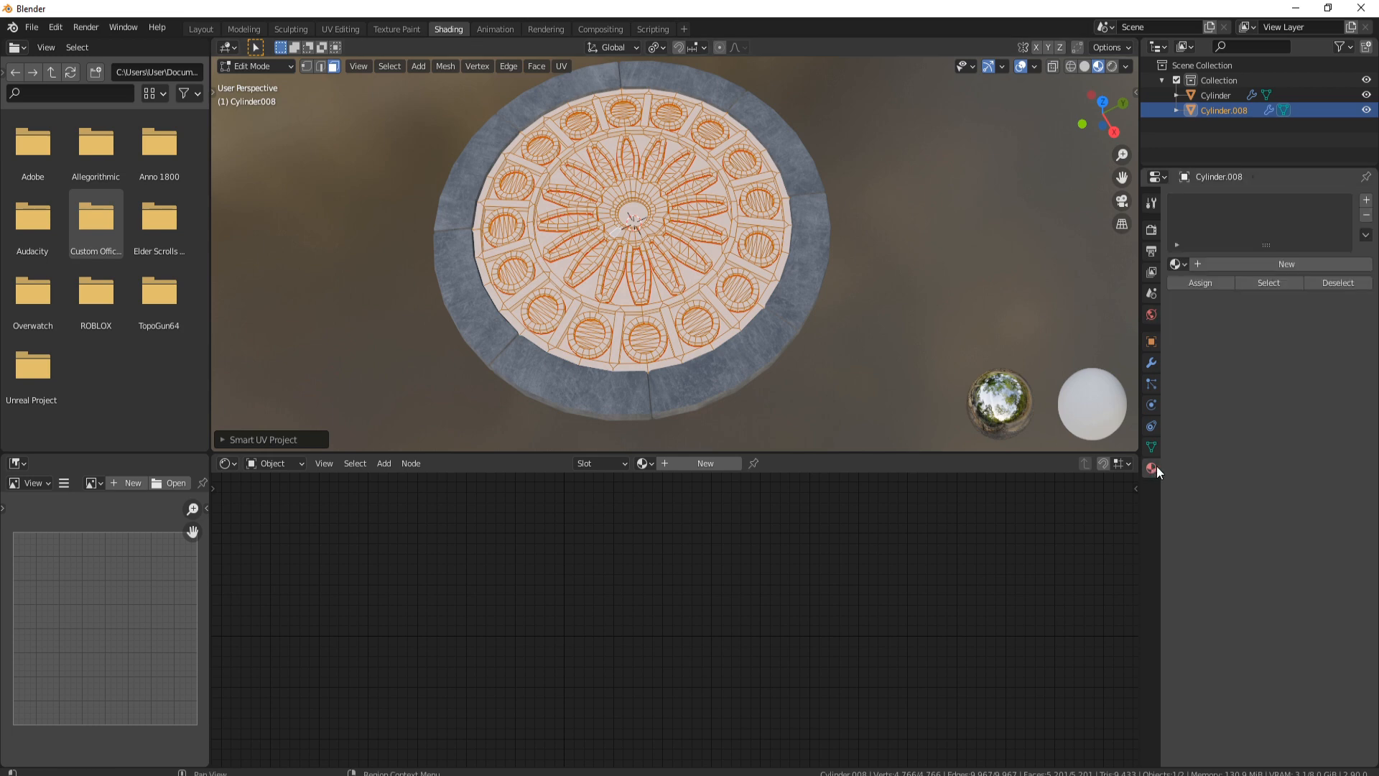
pyautogui.click(1178, 264)
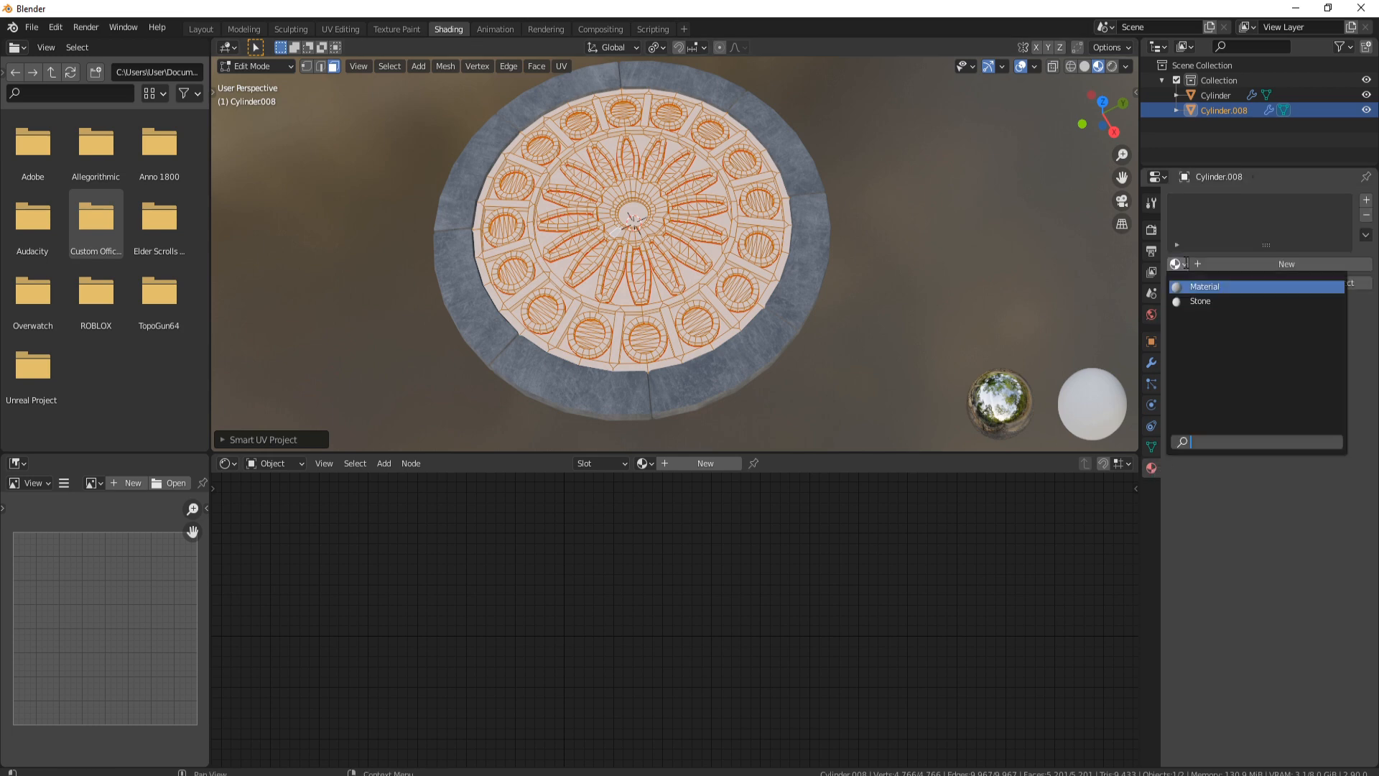
pyautogui.click(1217, 302)
pyautogui.press('Tab')
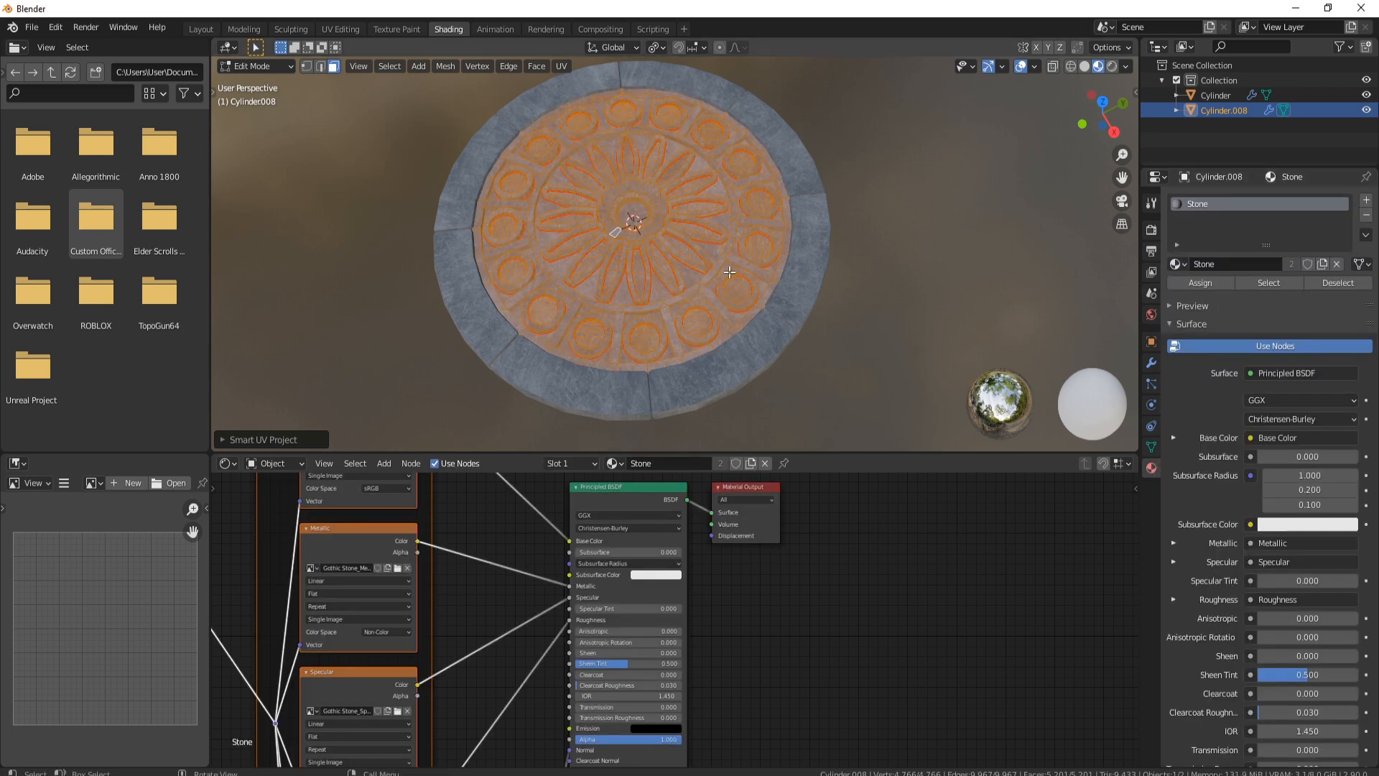
pyautogui.scroll(4, 738, 307)
pyautogui.moveTo(731, 298); pyautogui.dragTo(661, 311, button='middle')
pyautogui.moveTo(743, 385); pyautogui.dragTo(600, 304, button='middle')
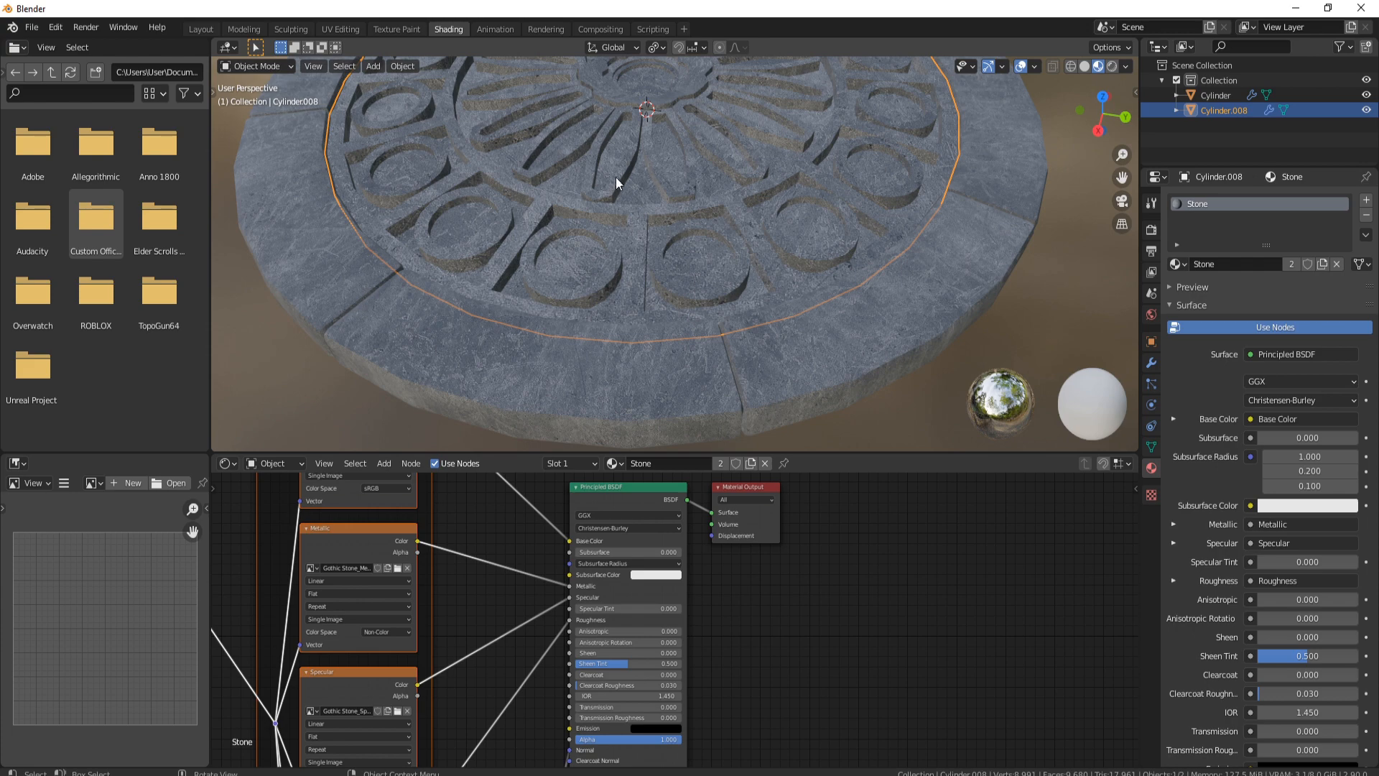
pyautogui.moveTo(615, 177); pyautogui.dragTo(648, 214, button='middle')
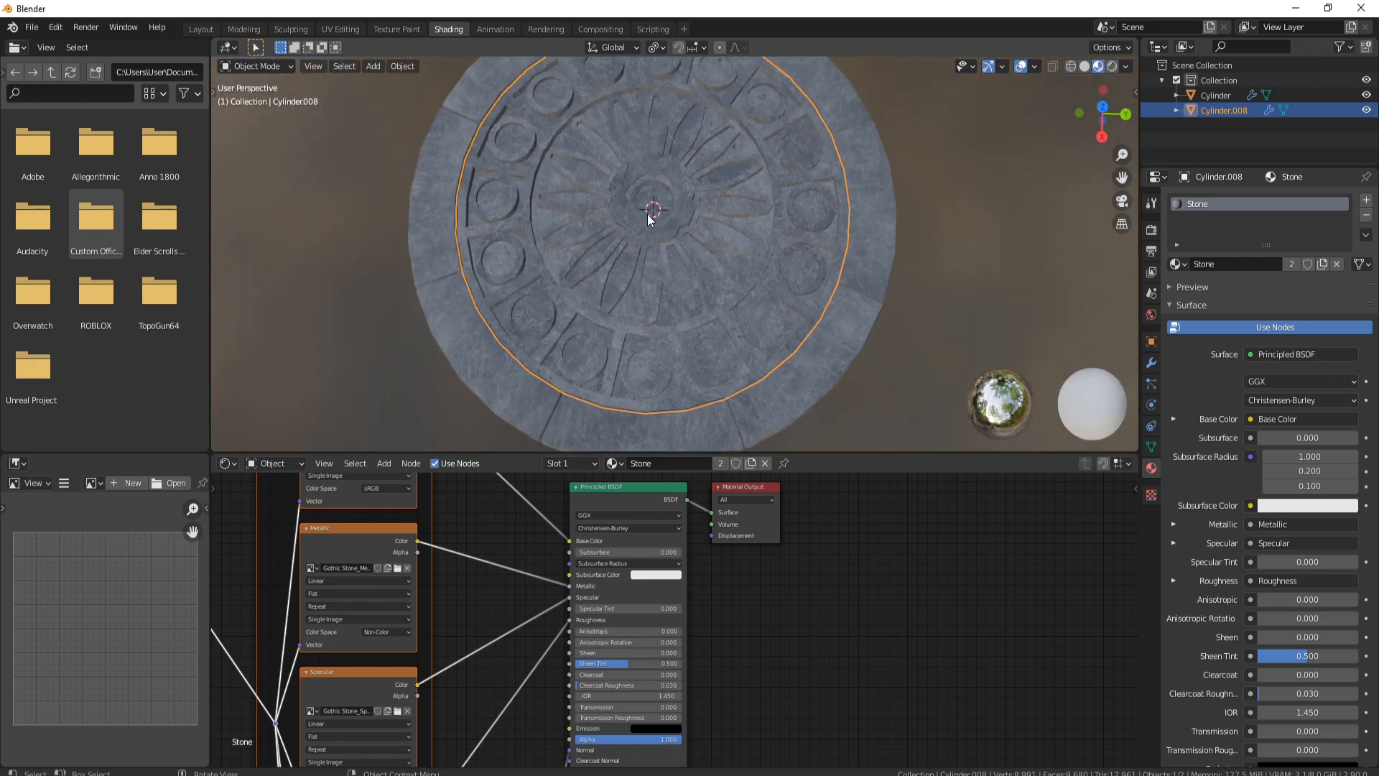
# In the UV Editing workspace, select all of the inner medallion's UV islands and scale them up beyond the texture bounds.
pyautogui.scroll(2, 761, 210)
pyautogui.press('Tab')
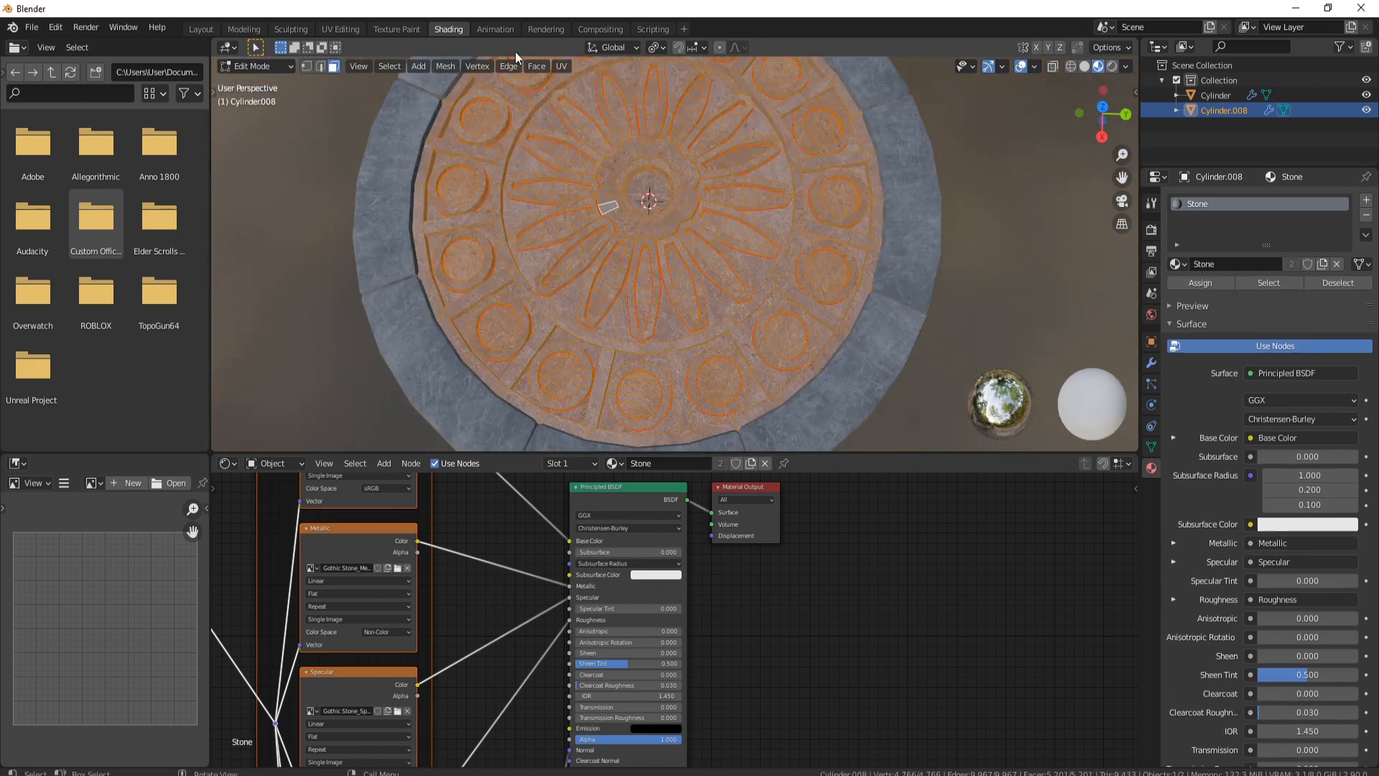
pyautogui.click(340, 28)
pyautogui.scroll(-3, 400, 471)
pyautogui.scroll(2, 381, 468)
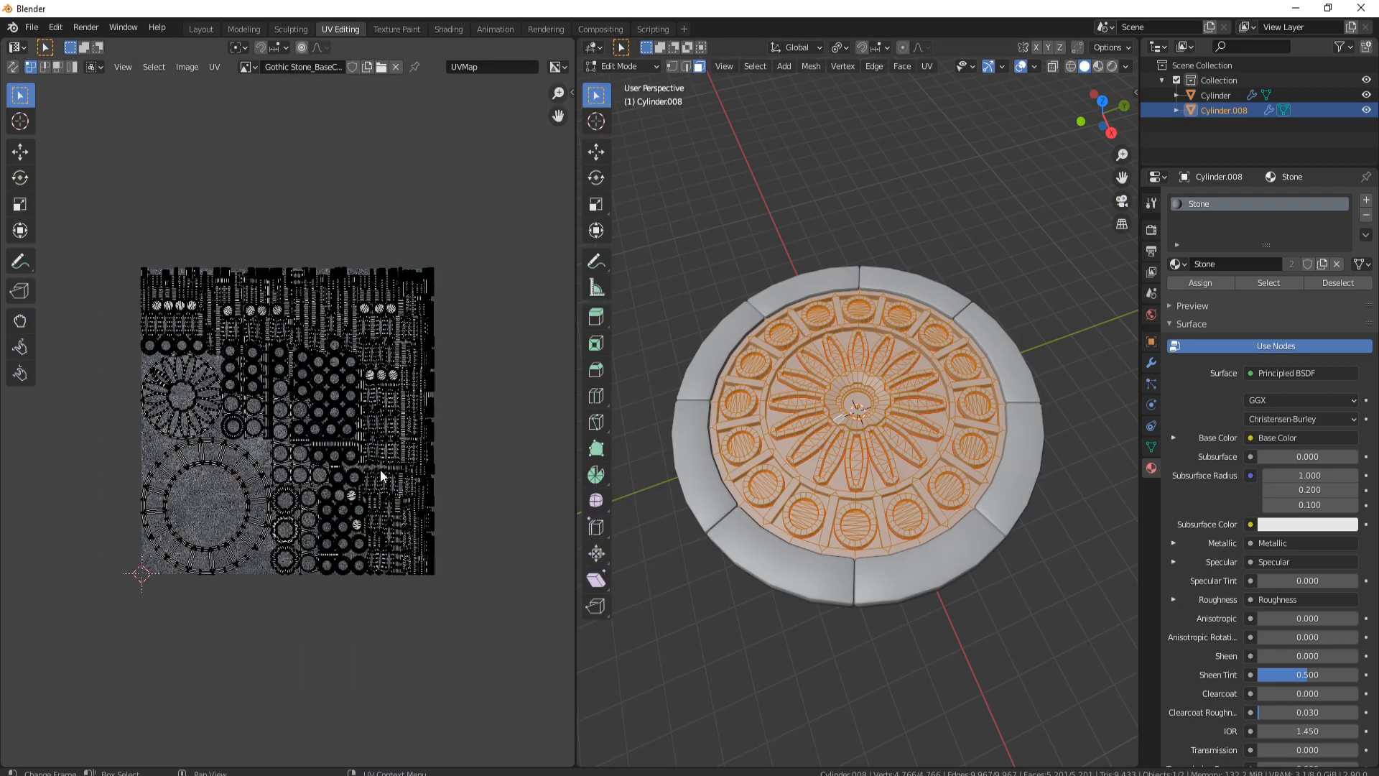
pyautogui.press('a')
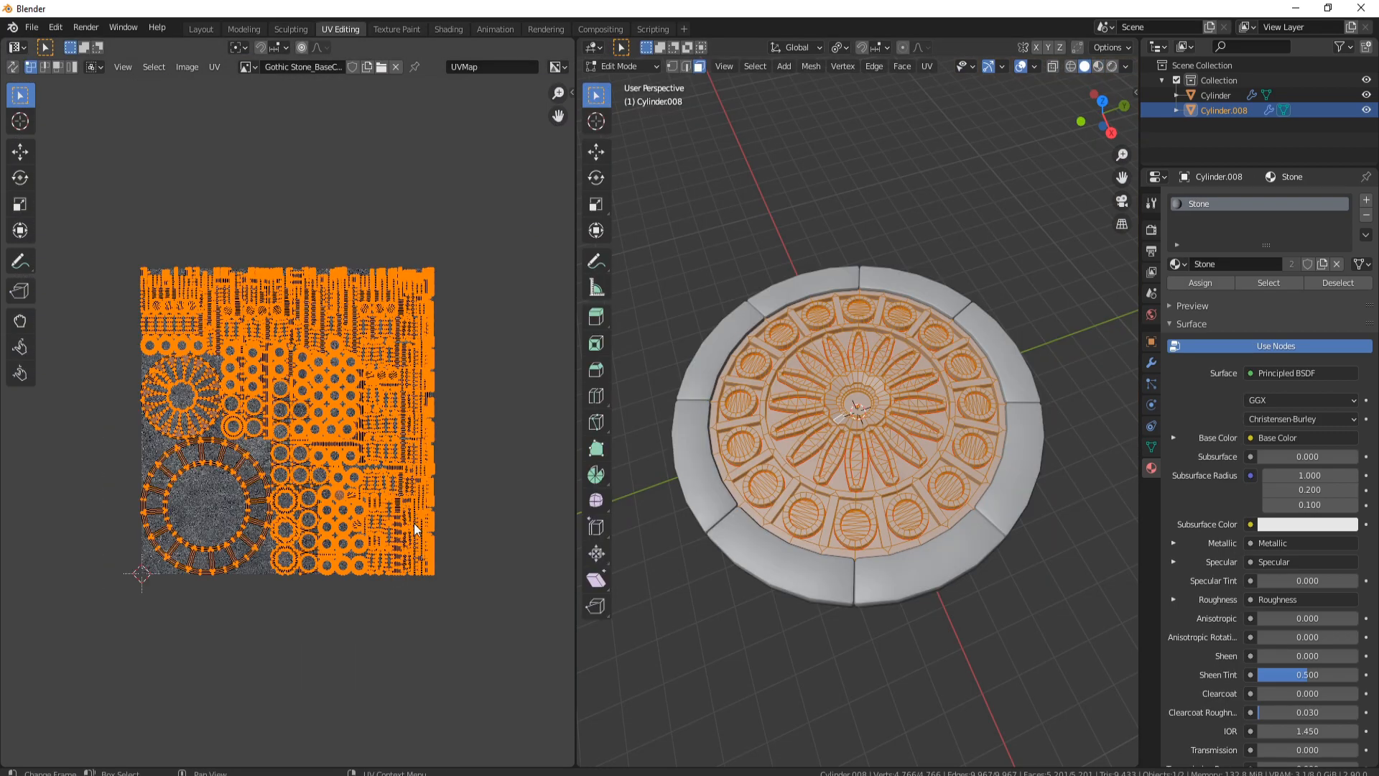
pyautogui.press('s')
pyautogui.click(459, 567)
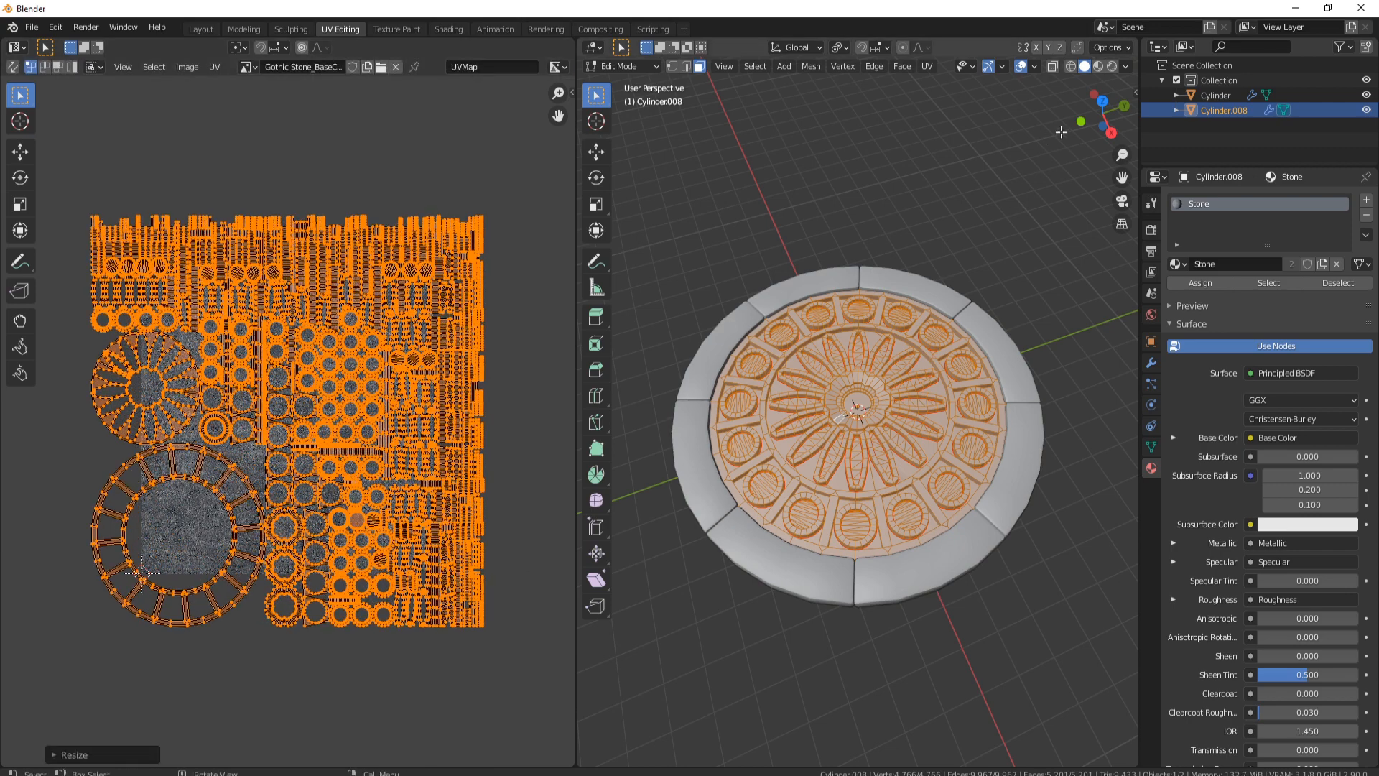
# Switch the viewport to Material Preview shading and examine the stone texture on the inner medallion in Object Mode.
pyautogui.click(1097, 66)
pyautogui.press('Tab')
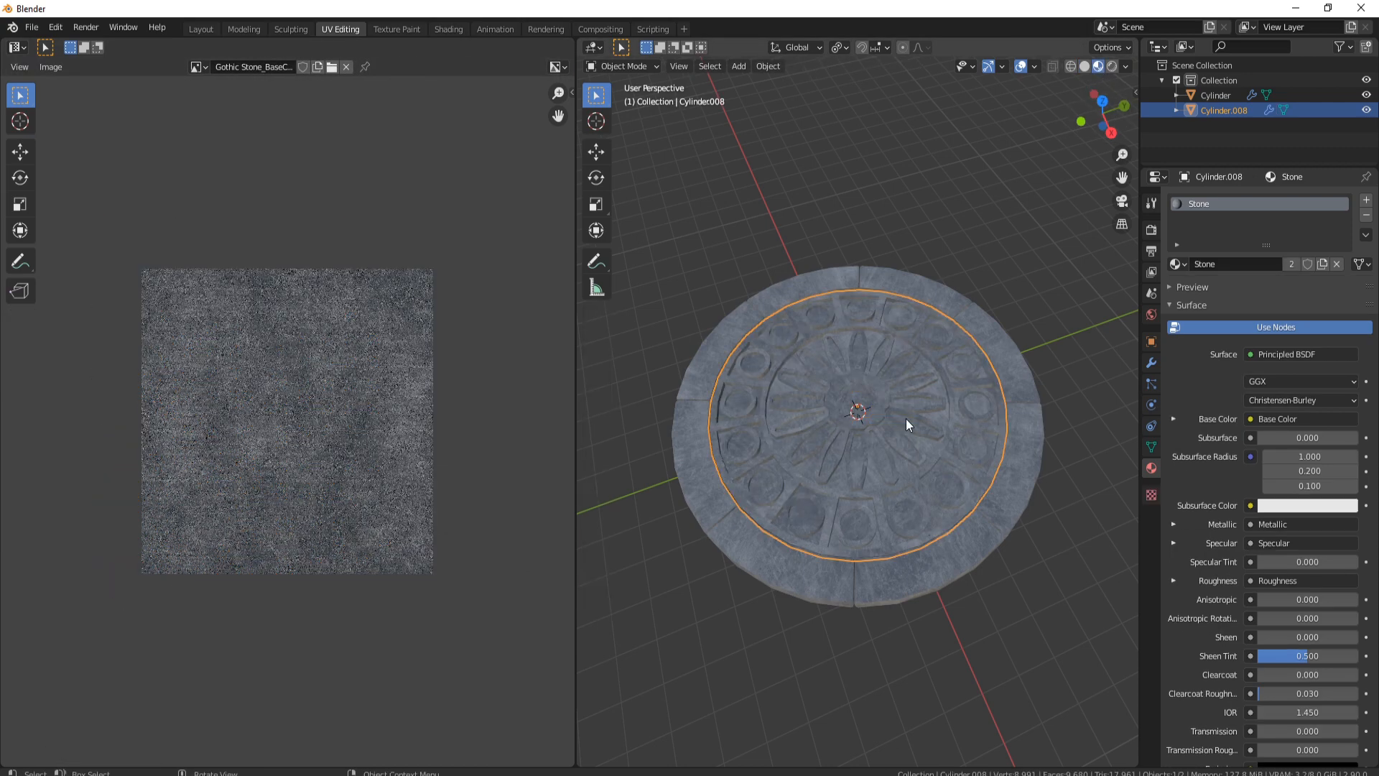
pyautogui.moveTo(906, 420); pyautogui.dragTo(932, 399, button='middle')
pyautogui.scroll(3, 880, 514)
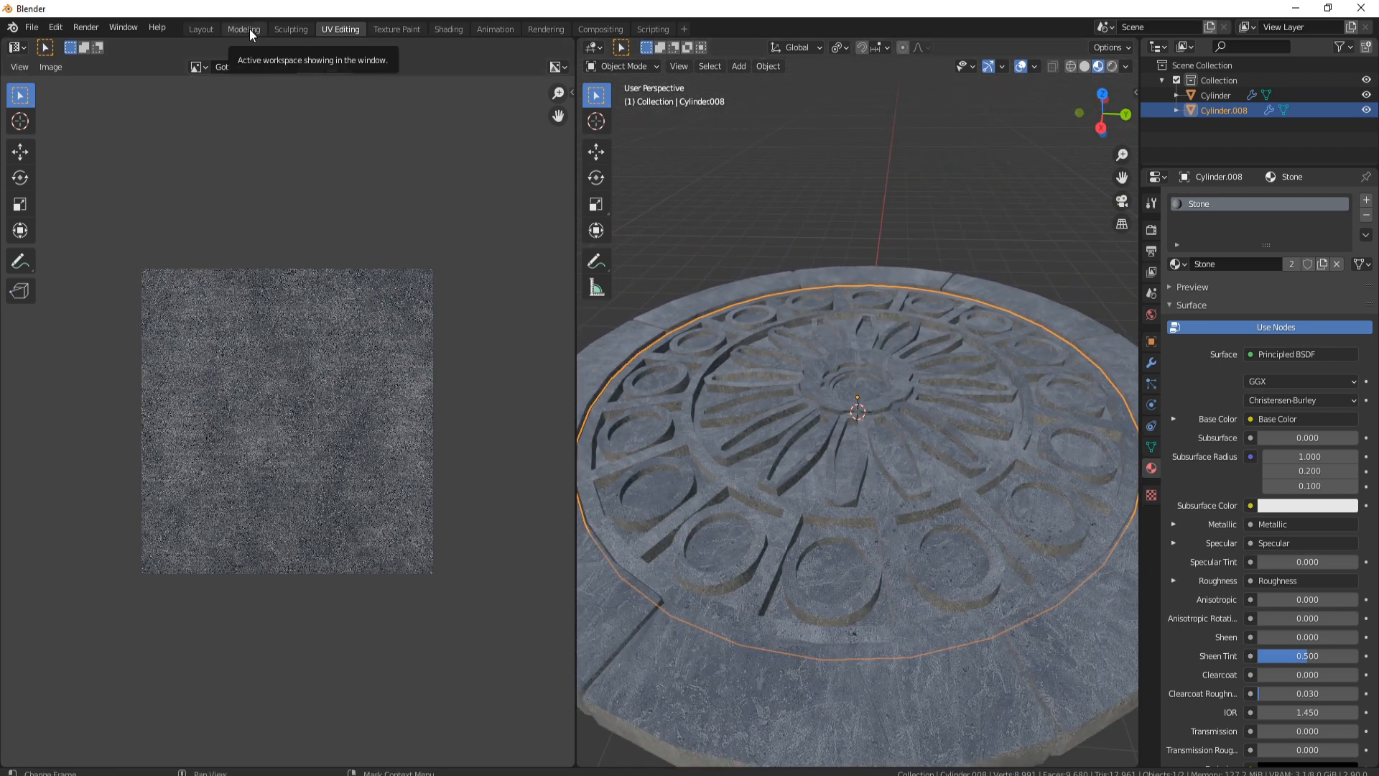
# In the Shading workspace, select the linked inner faces of all 16 round insets around the medallion in Edit Mode.
pyautogui.click(446, 29)
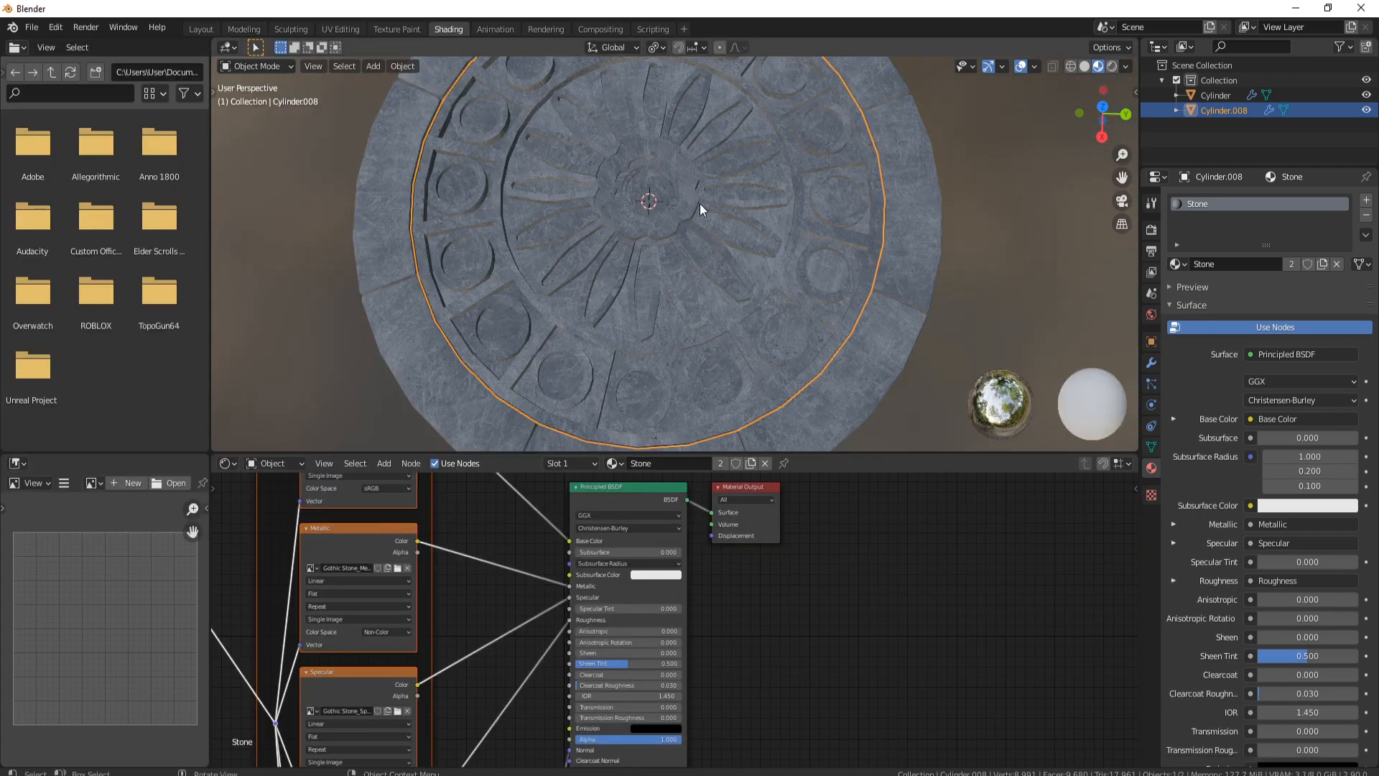
pyautogui.moveTo(700, 204); pyautogui.dragTo(737, 231, button='middle')
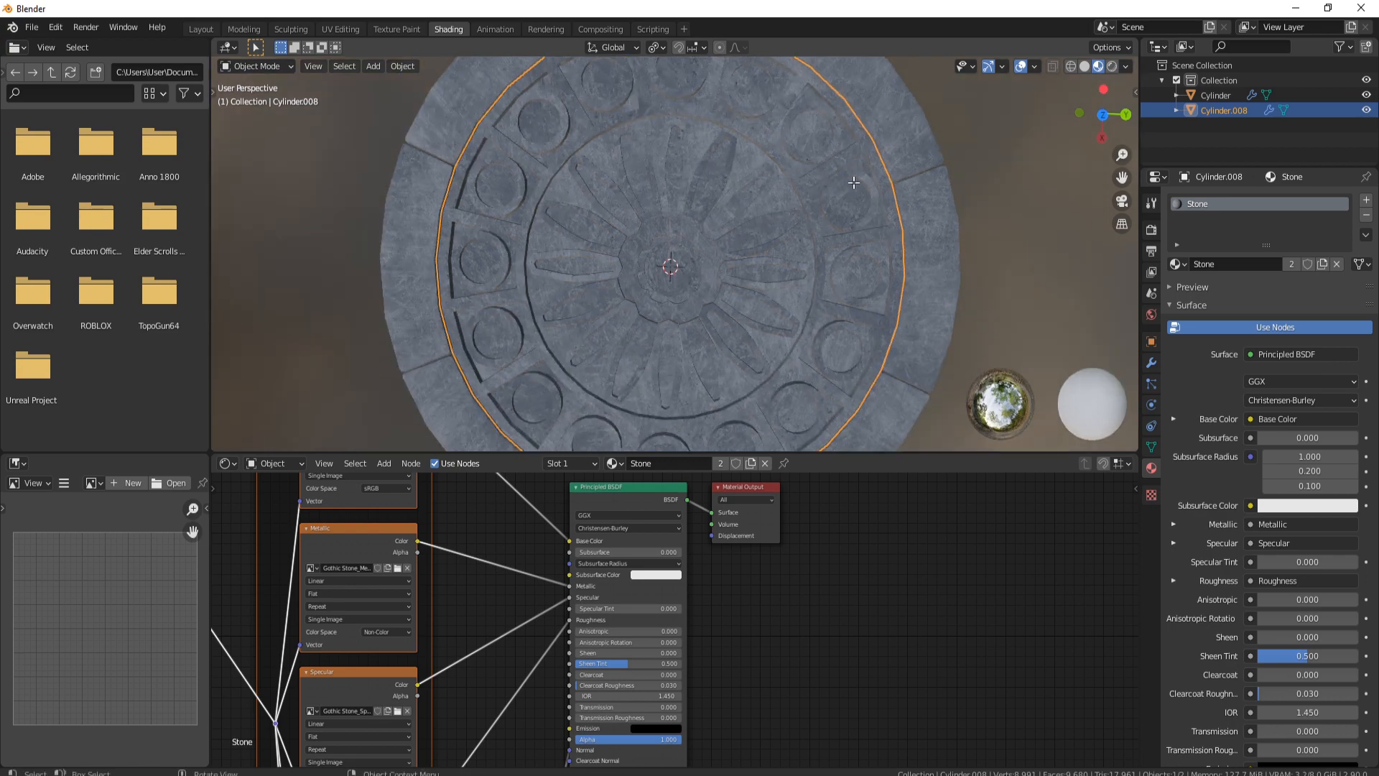
pyautogui.press('Tab')
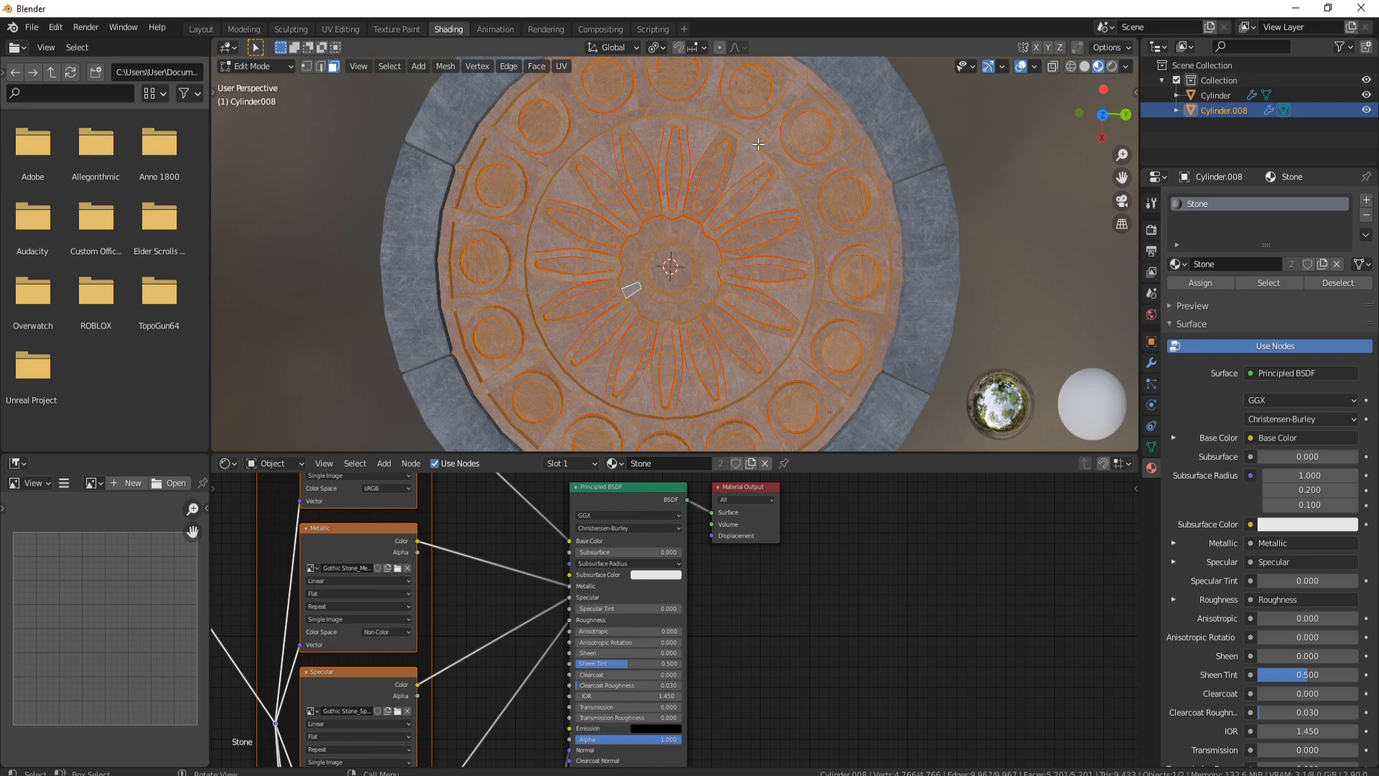
pyautogui.scroll(5, 757, 144)
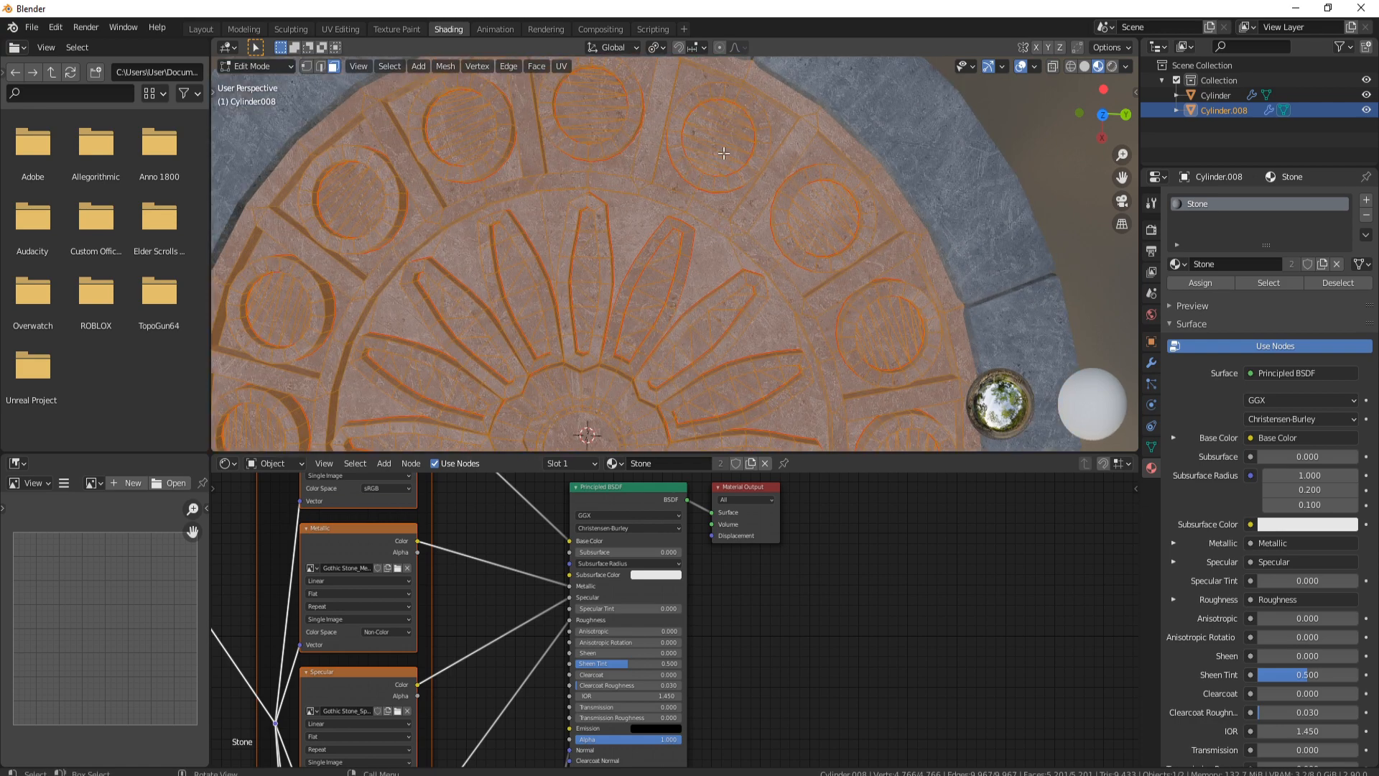
pyautogui.click(718, 143)
pyautogui.press('l')
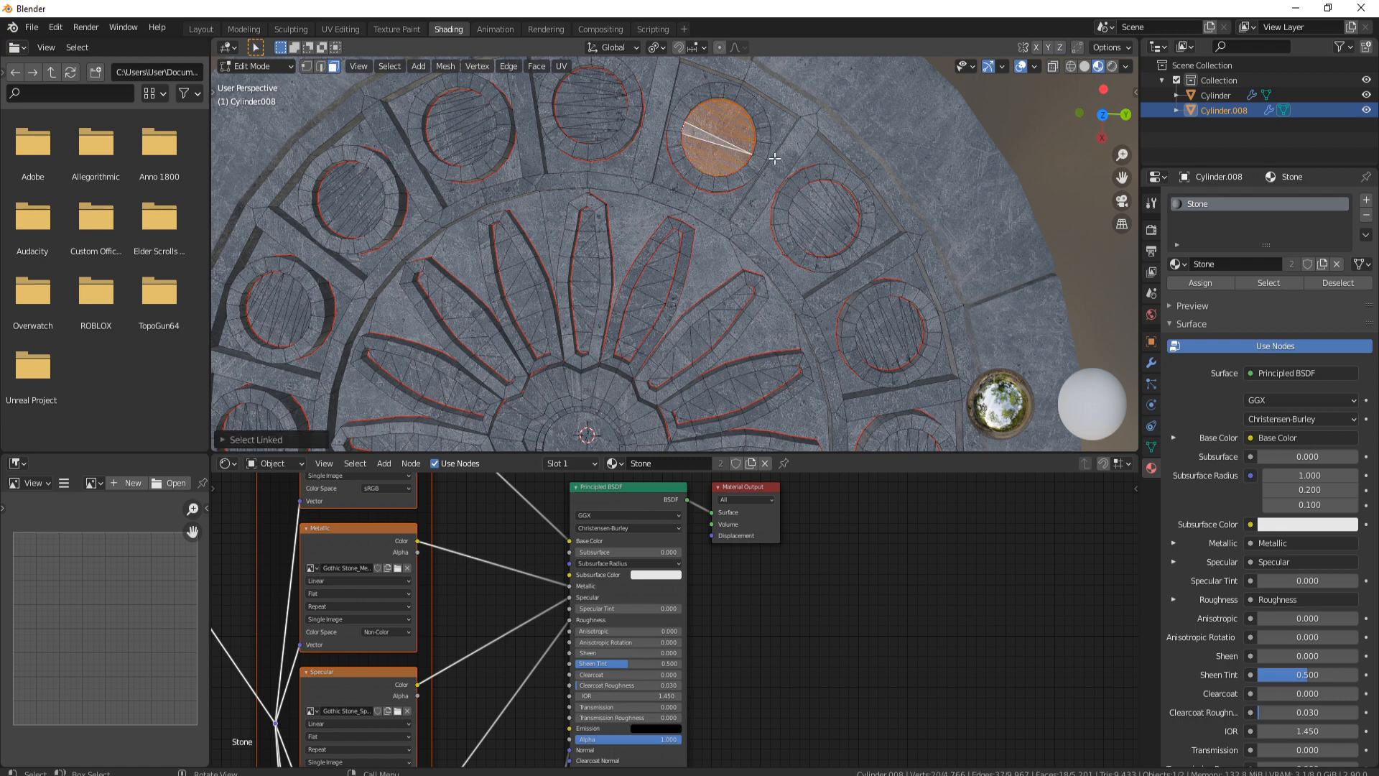
pyautogui.press('l')
pyautogui.scroll(-2, 811, 237)
pyautogui.press('l')
pyautogui.scroll(-3, 822, 314)
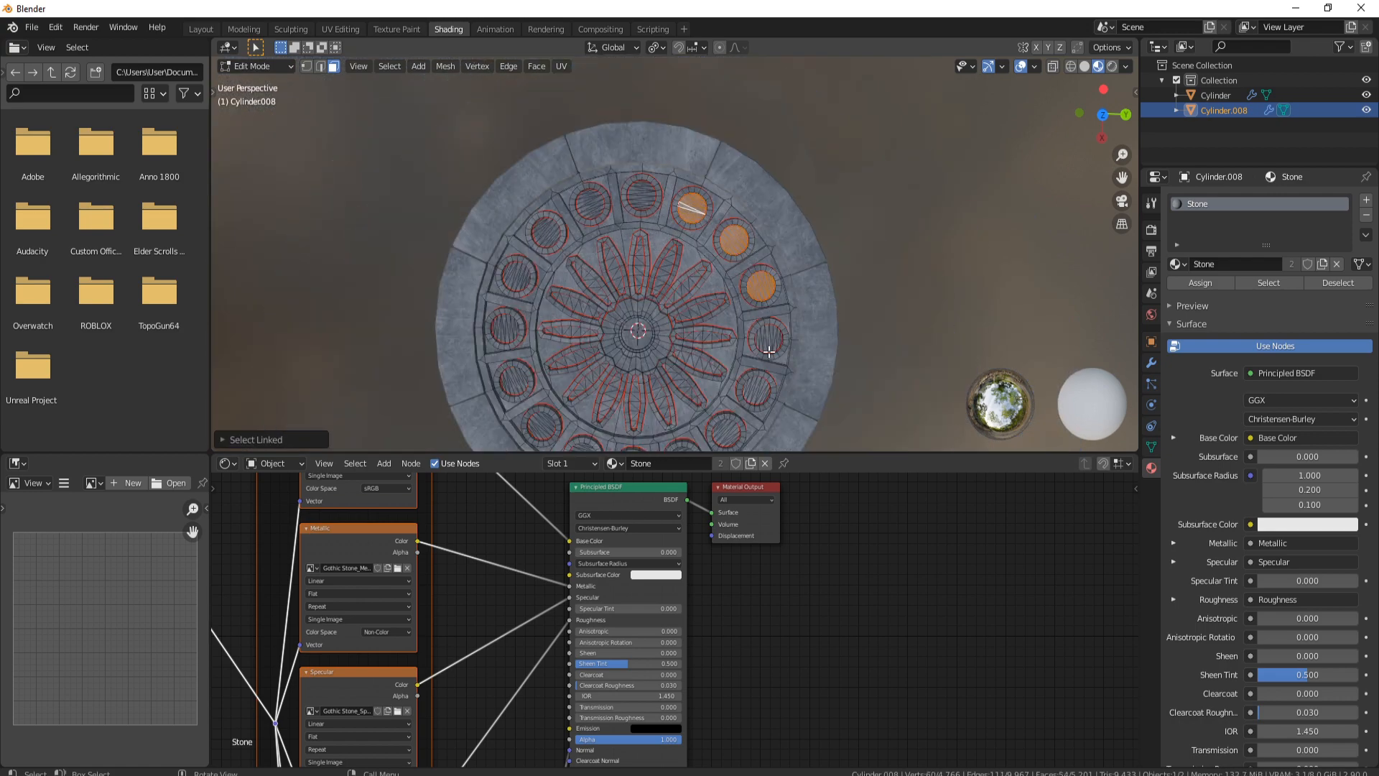
pyautogui.press('l')
pyautogui.press('l')
pyautogui.press('l')
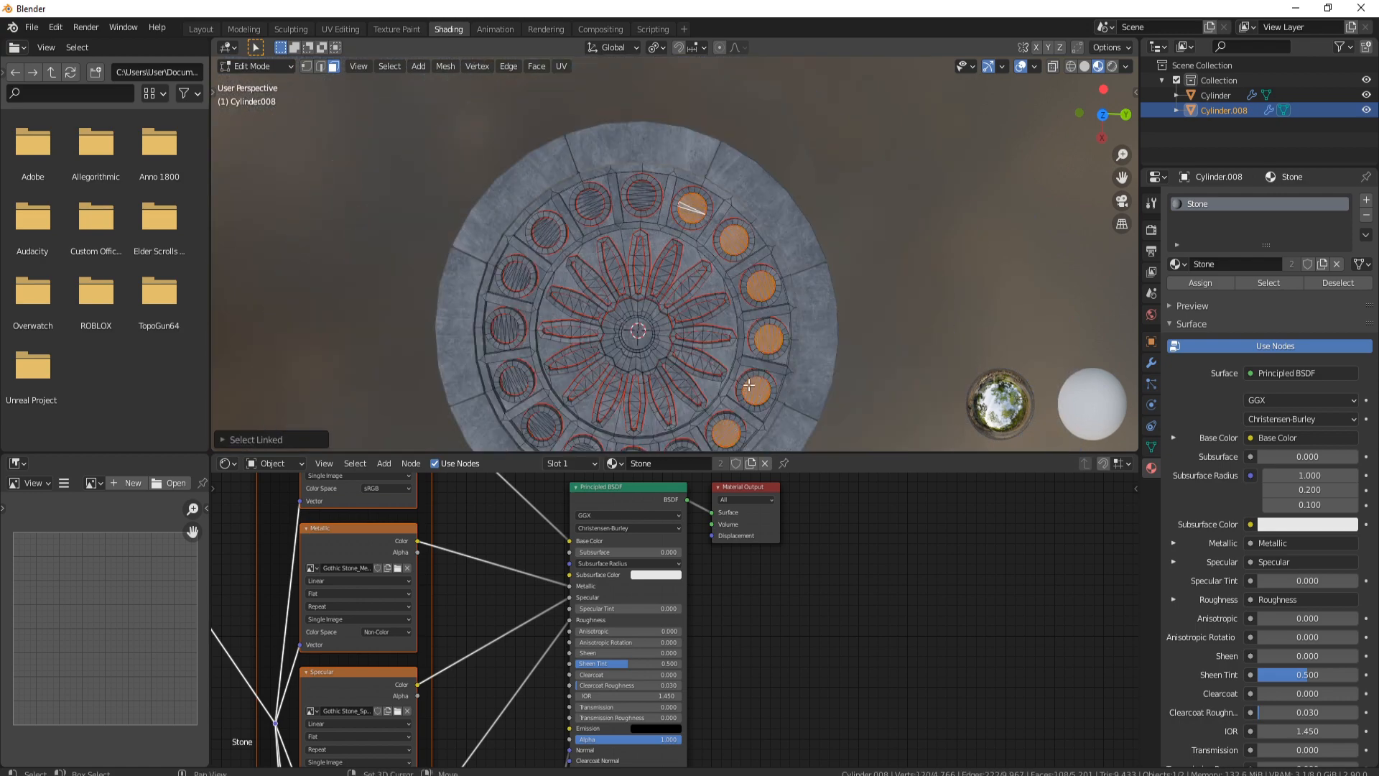
pyautogui.keyDown('shift'); pyautogui.moveTo(747, 388); pyautogui.dragTo(754, 326, button='middle'); pyautogui.keyUp('shift')
pyautogui.press('l')
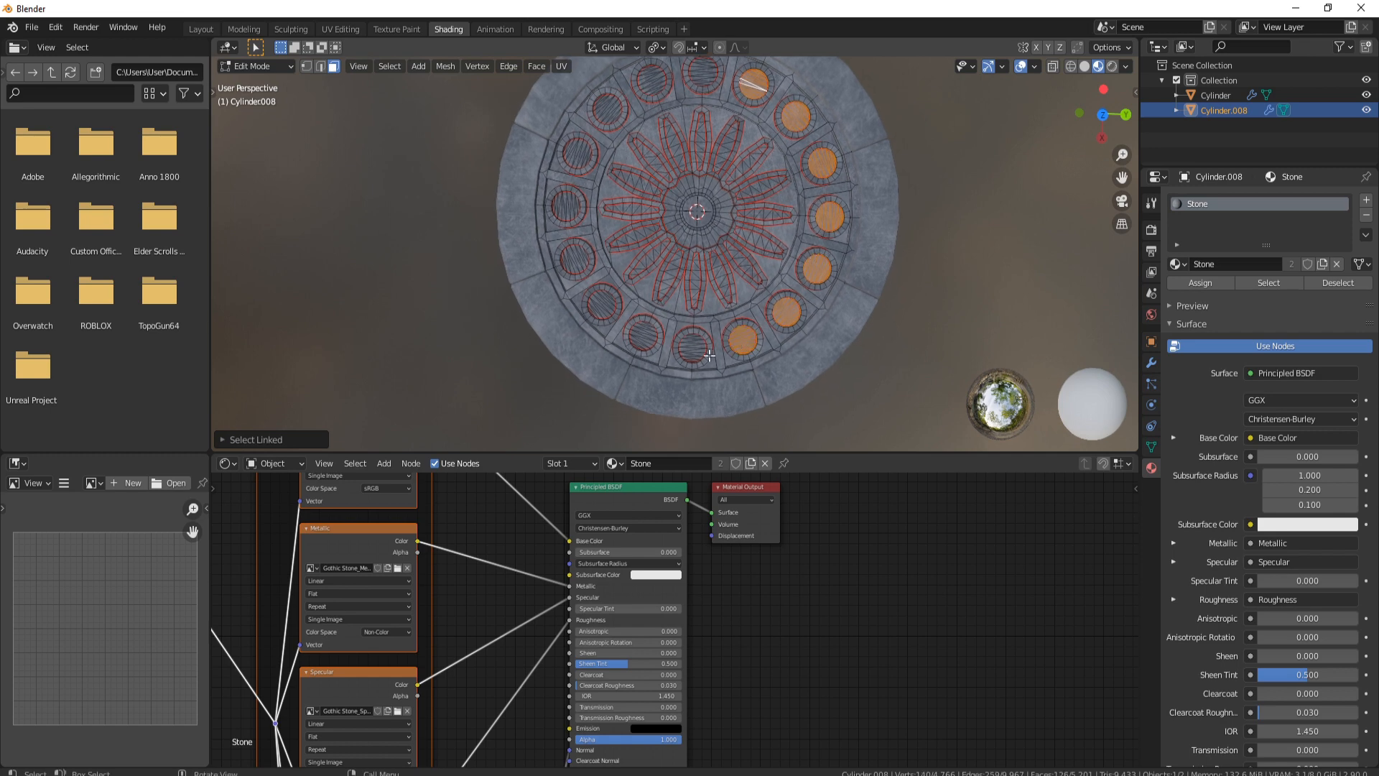
pyautogui.press('l')
pyautogui.press('l')
pyautogui.press('l')
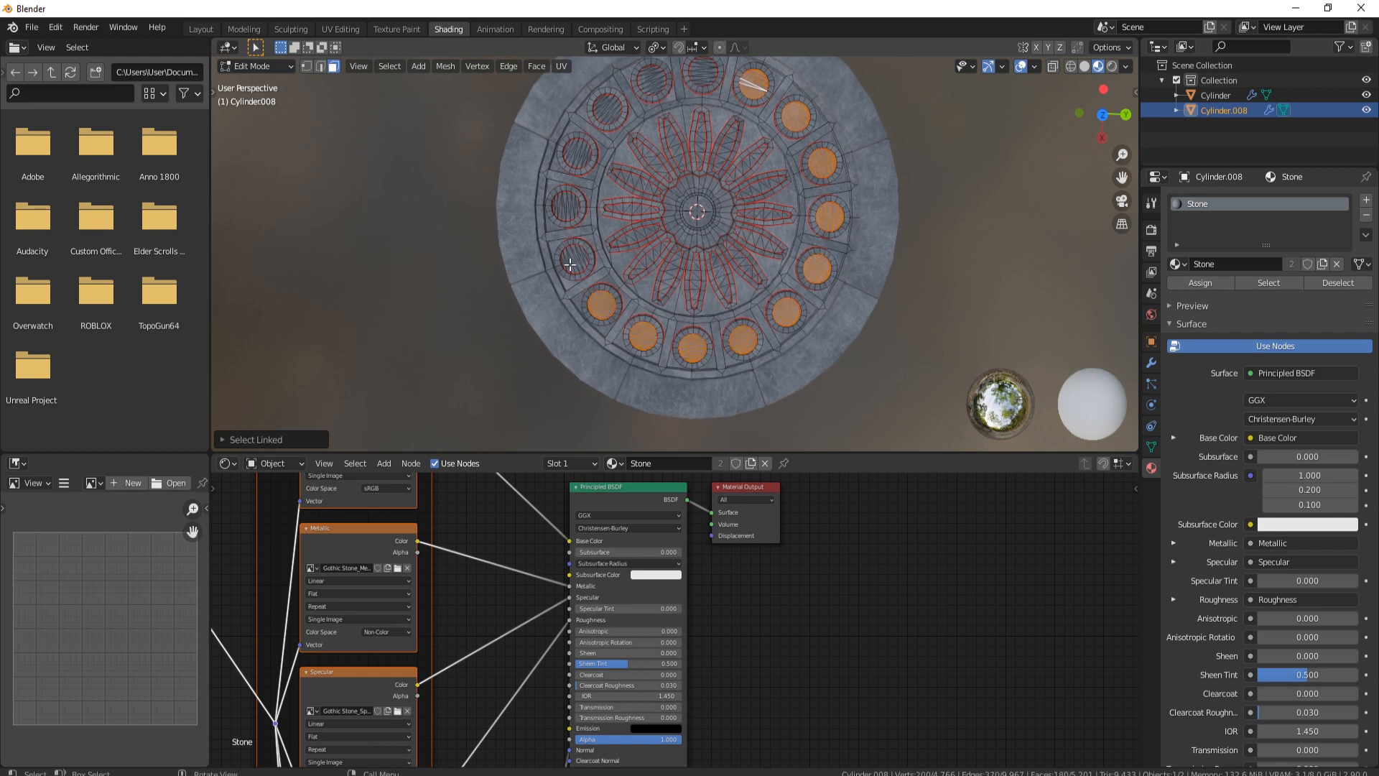
pyautogui.press('l')
pyautogui.press('l')
pyautogui.press('l')
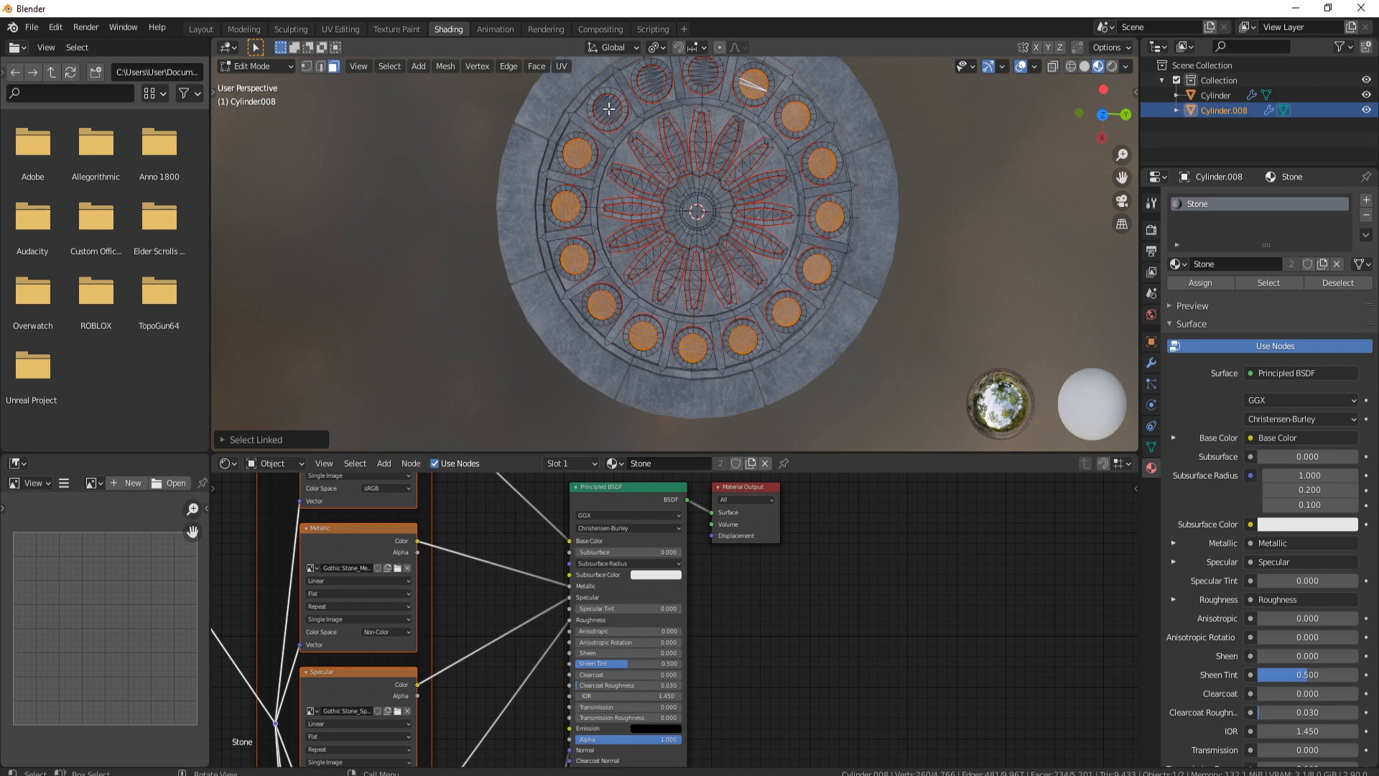
pyautogui.press('l')
pyautogui.press('l')
pyautogui.press('l')
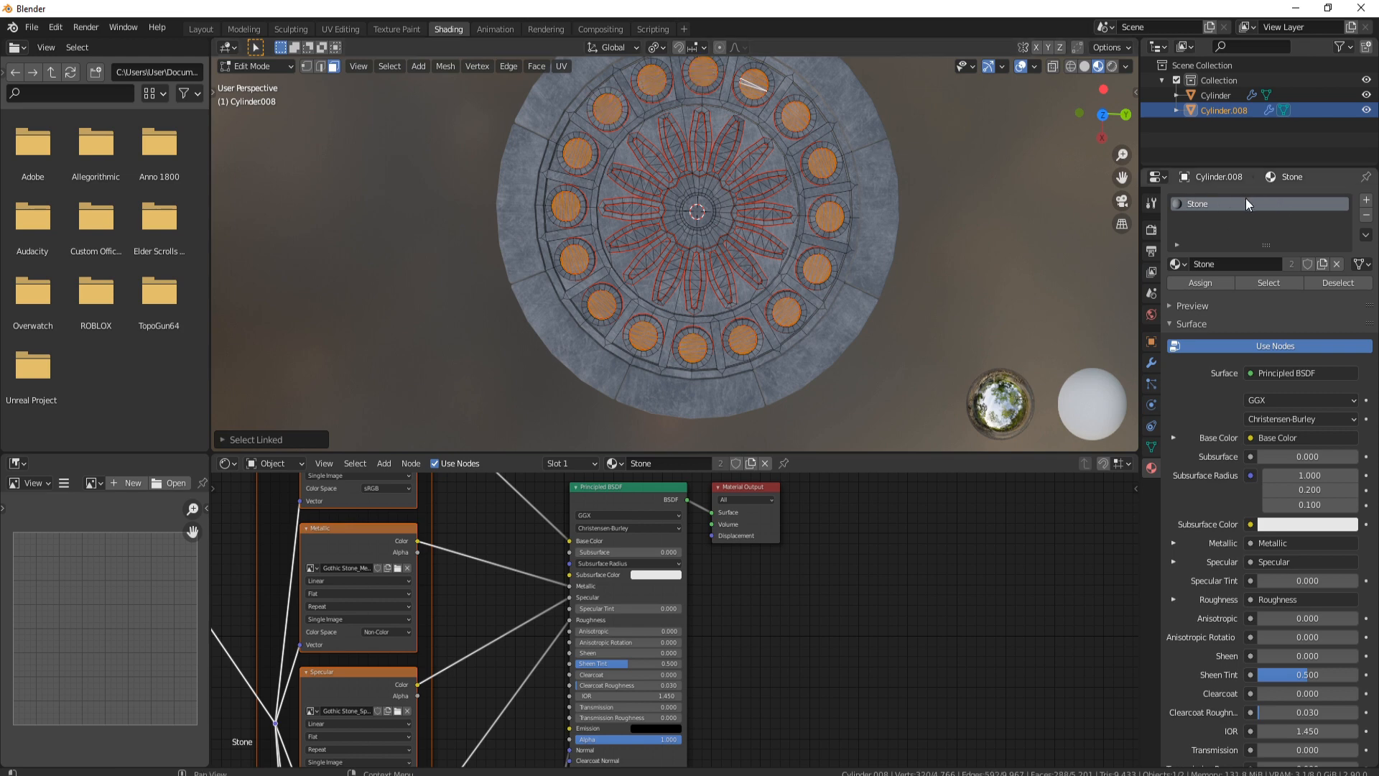
# Add a second material slot to the medallion with a new material named Glass Red, and save the file as Gothic Window Youtube.blend.
pyautogui.click(1366, 199)
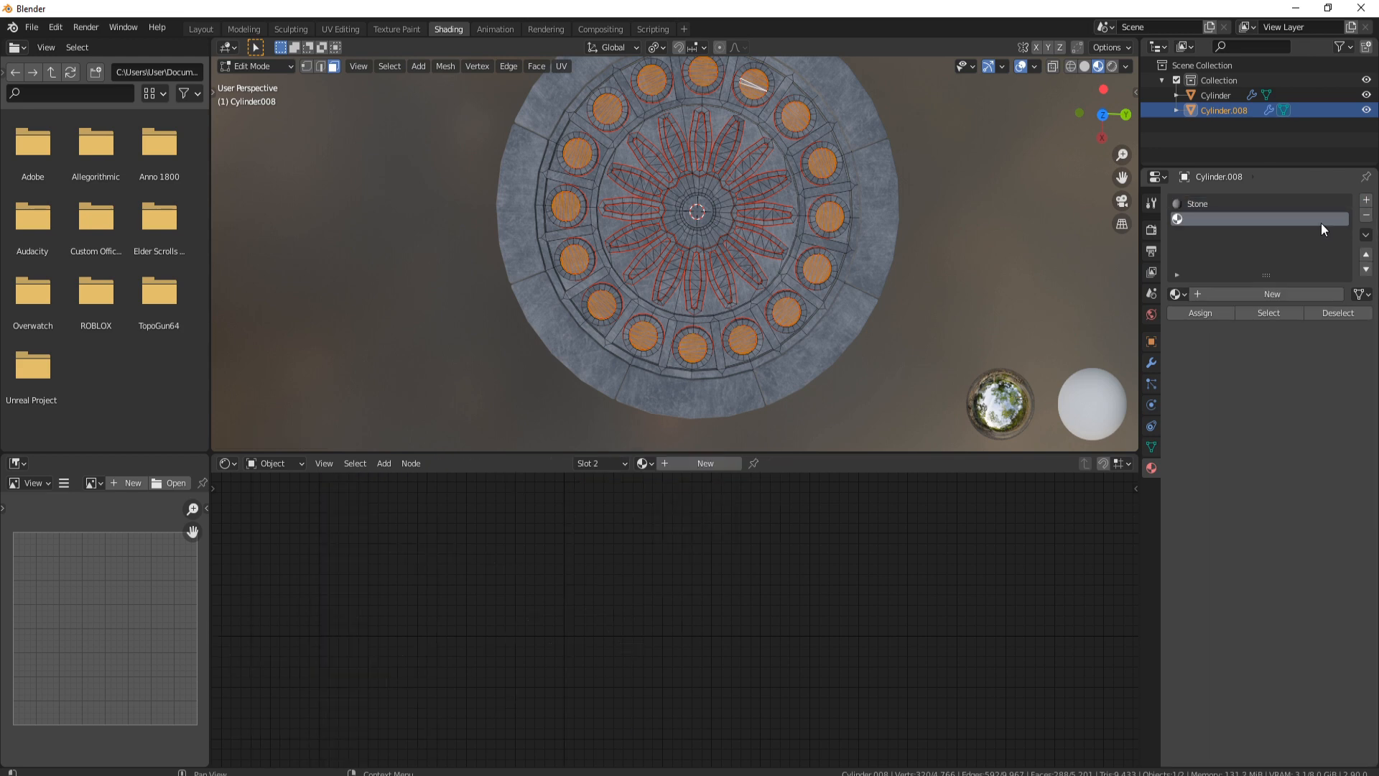
pyautogui.click(1278, 294)
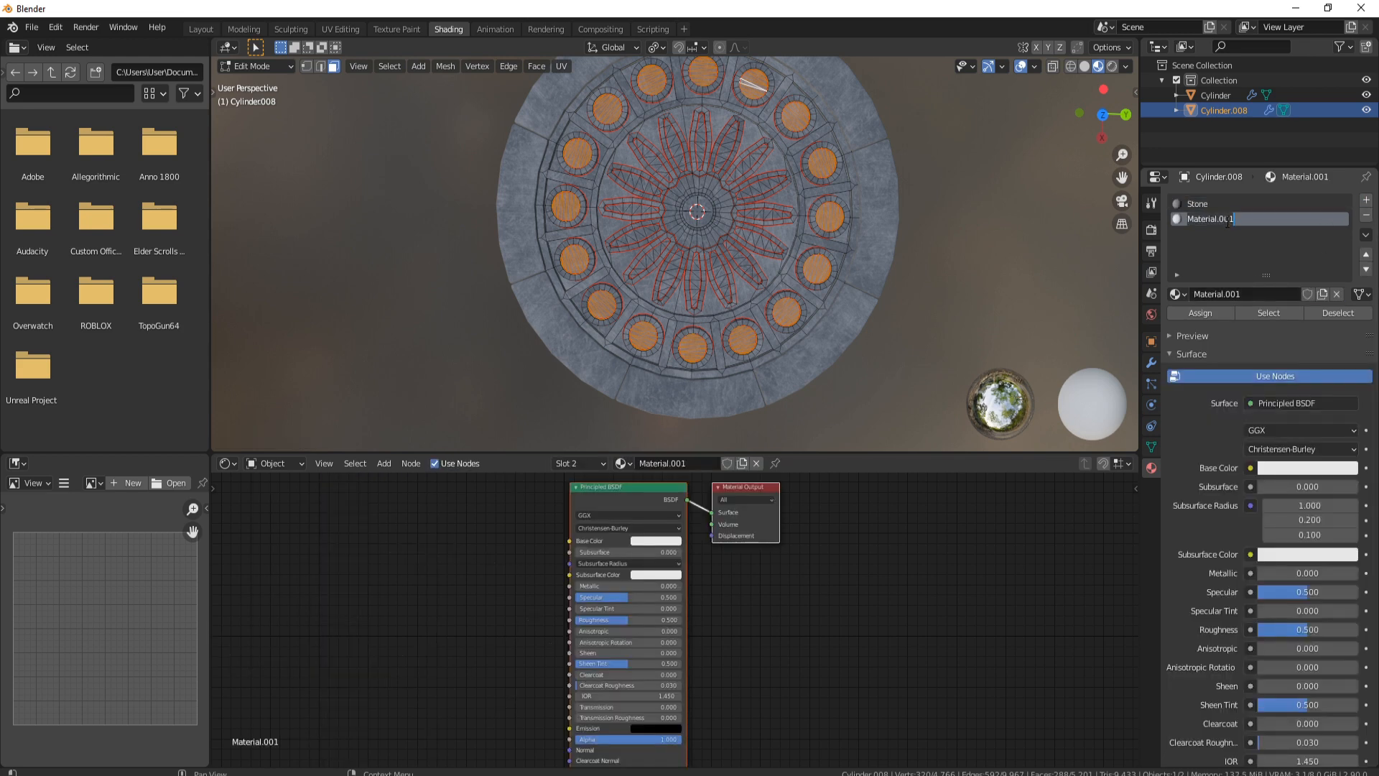
pyautogui.write('Glass Red')
pyautogui.press('Return')
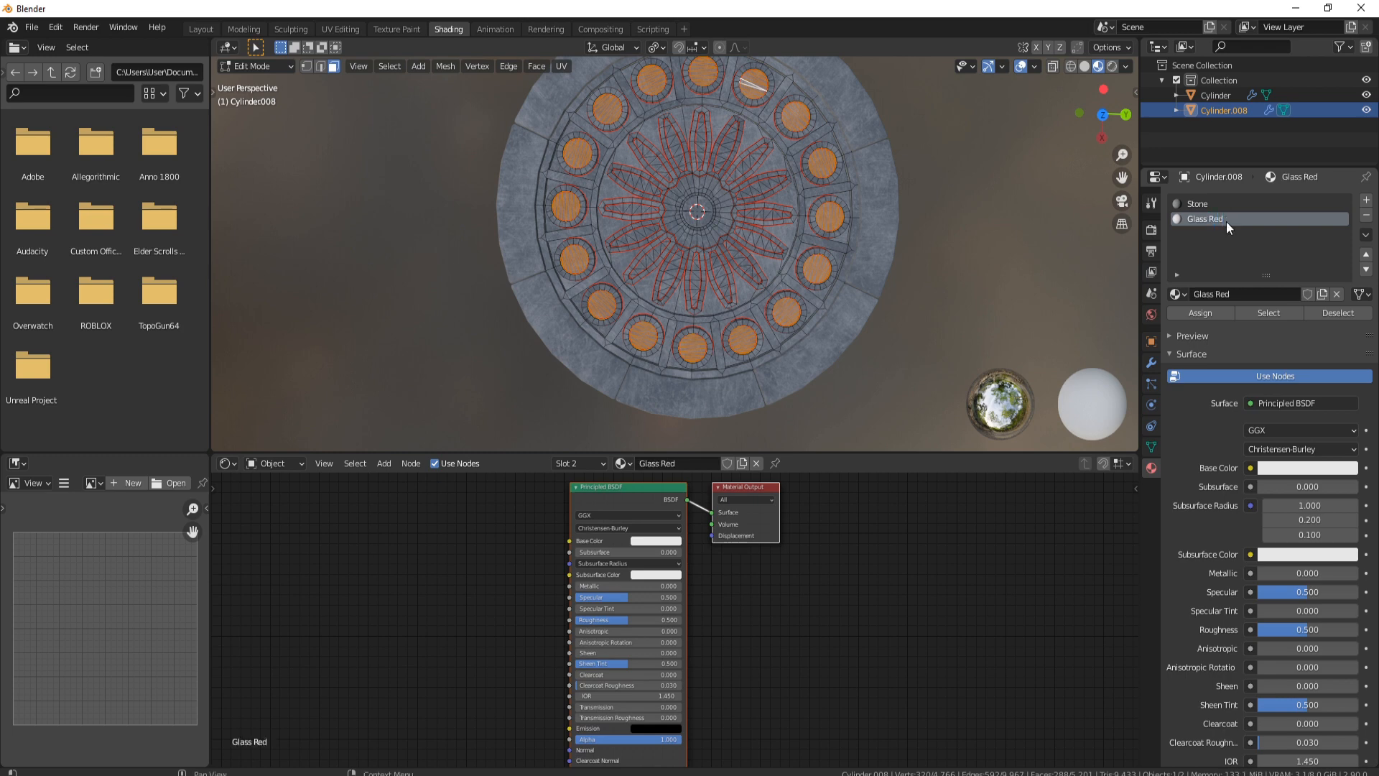
pyautogui.hotkey('ctrl', 's')
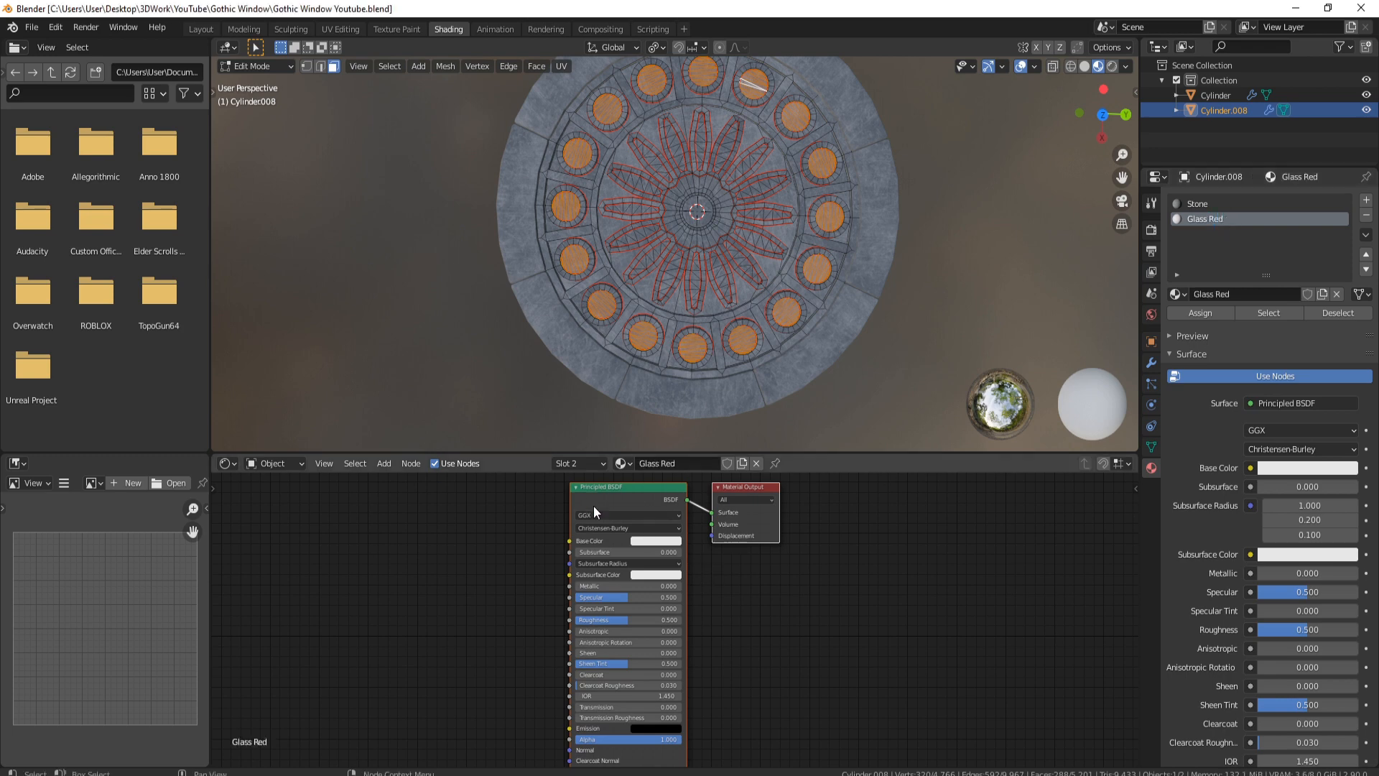
# Delete the Principled BSDF node from the Glass Red material and add a Light Path node well ahead of the Material Output.
pyautogui.click(661, 491)
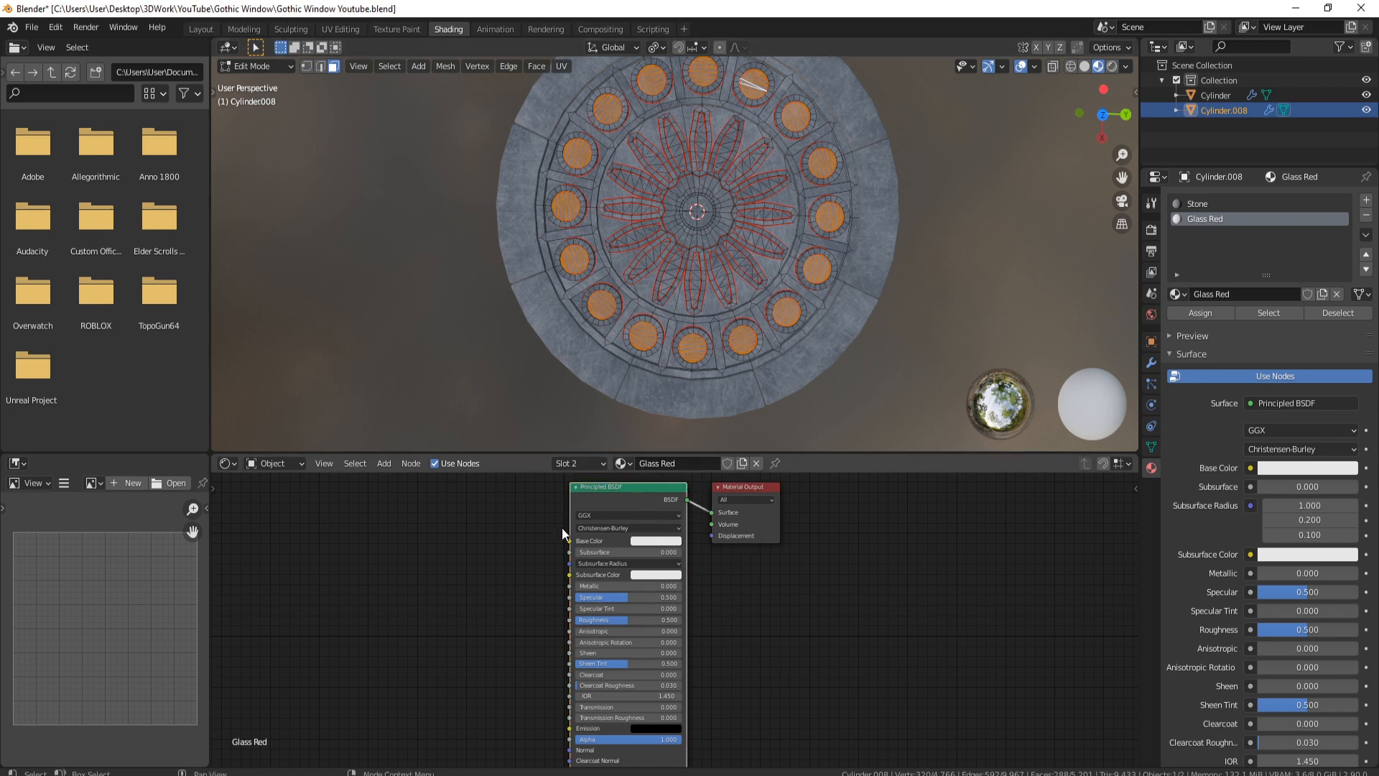
pyautogui.press('x')
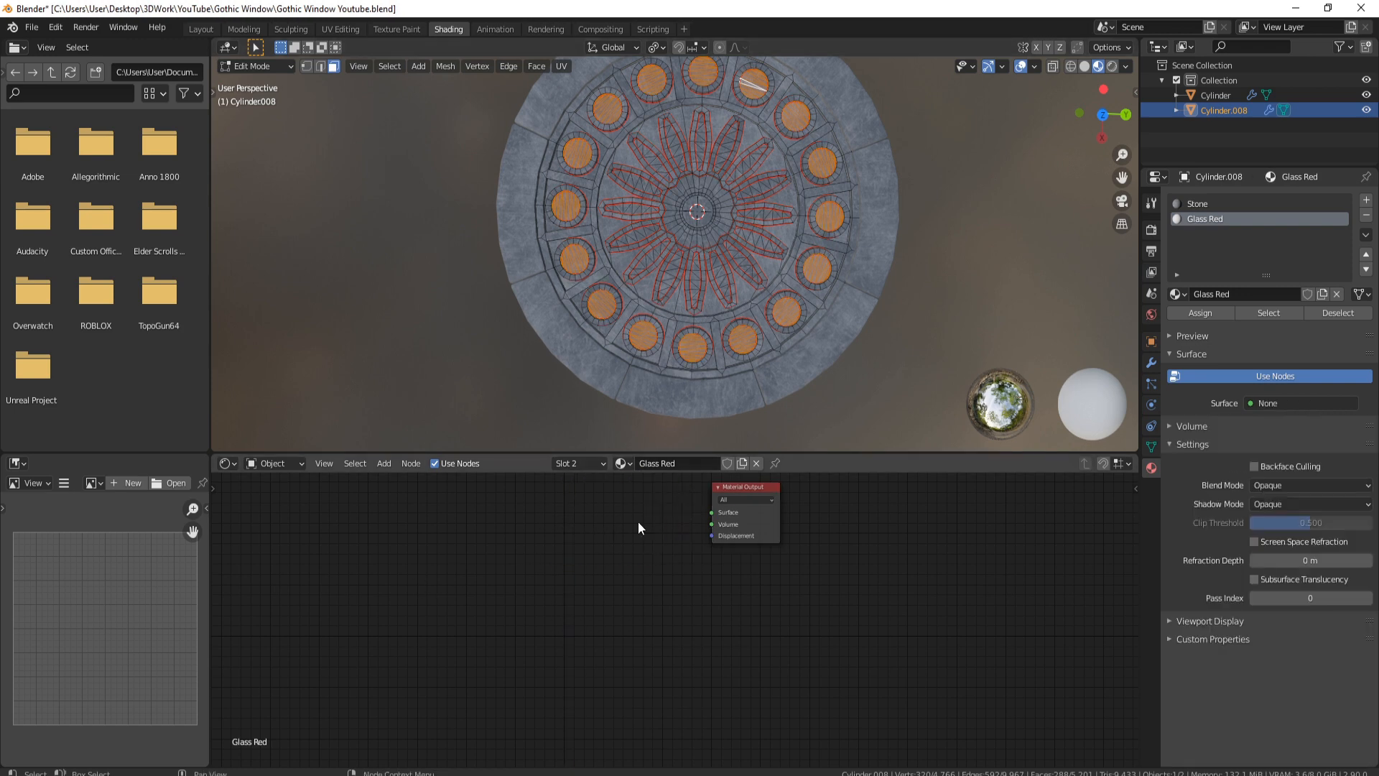
pyautogui.scroll(-2, 547, 588)
pyautogui.moveTo(548, 588); pyautogui.dragTo(686, 594, button='middle')
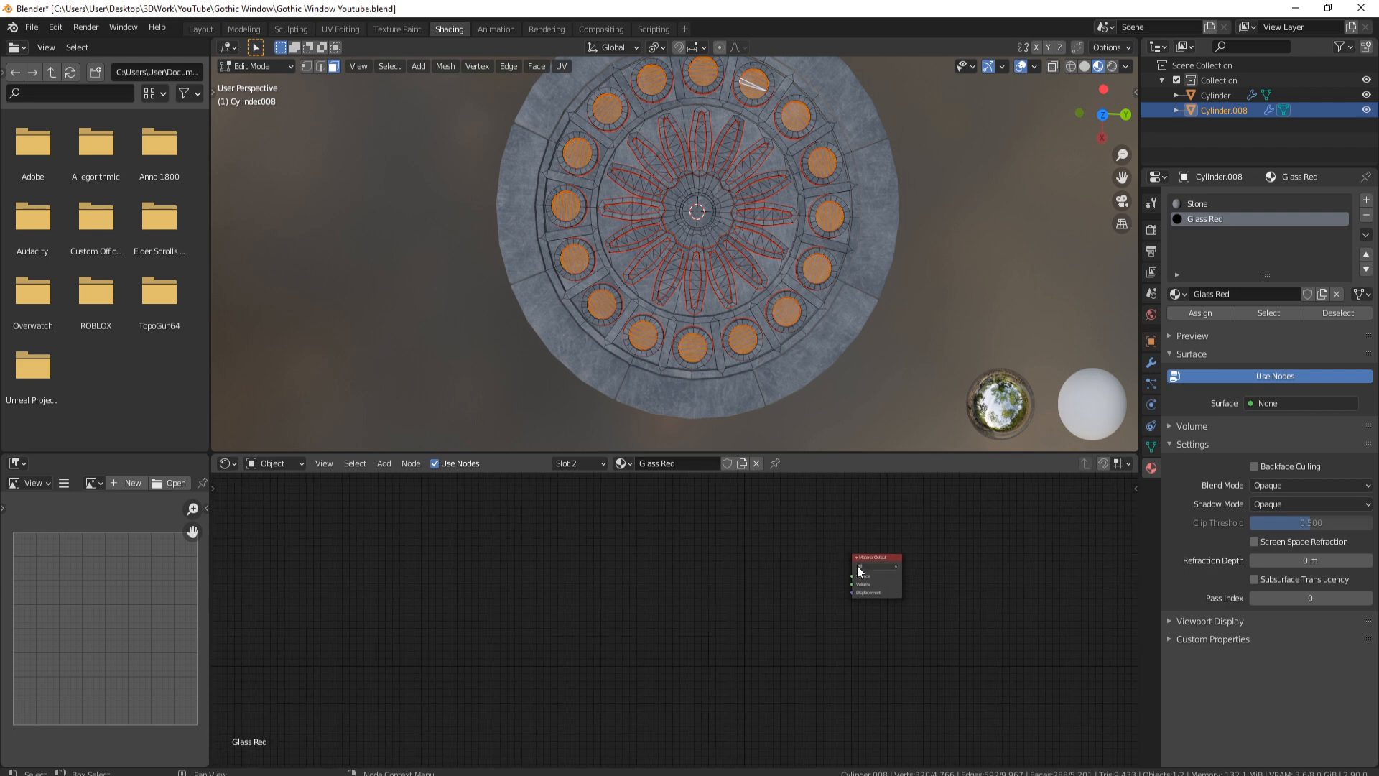
pyautogui.moveTo(394, 617); pyautogui.dragTo(486, 572, button='middle')
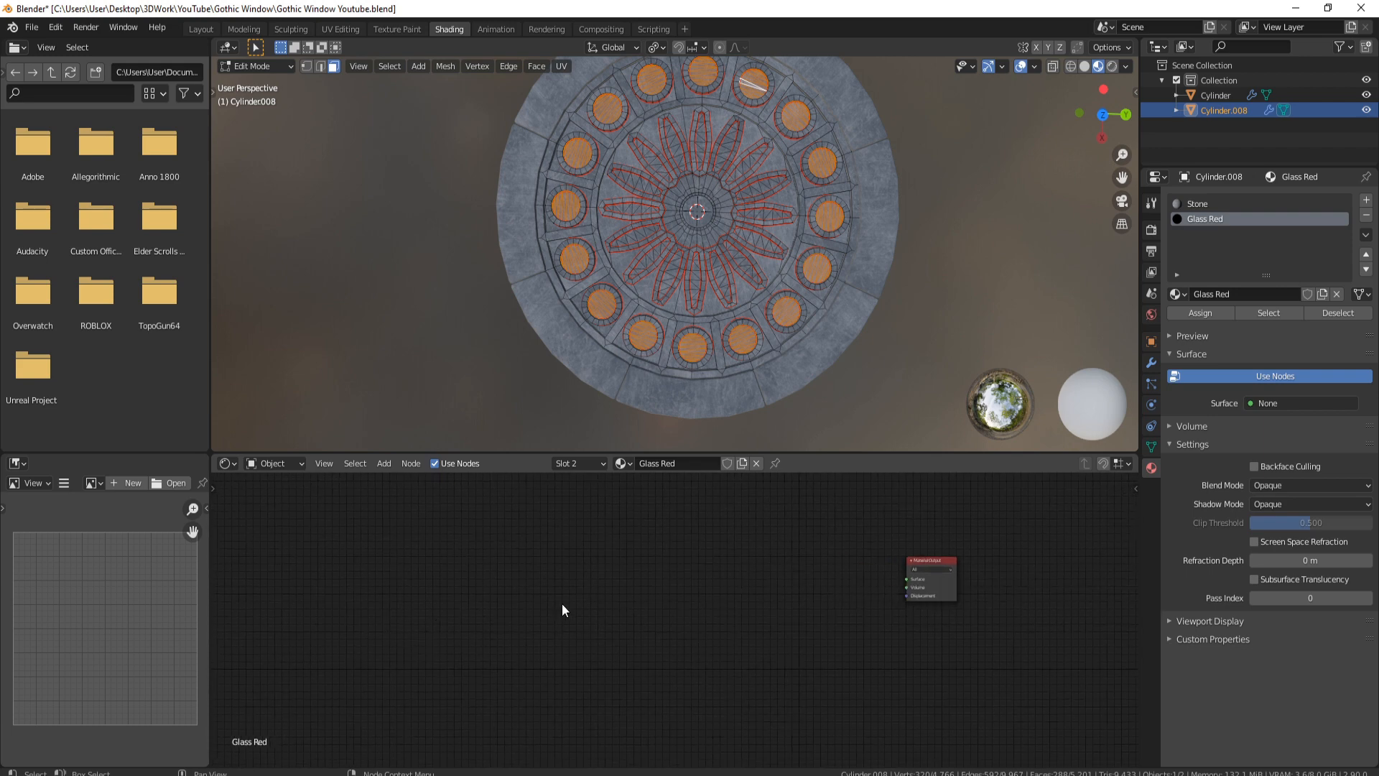
pyautogui.moveTo(563, 609); pyautogui.dragTo(557, 610, button='middle')
pyautogui.hotkey('shift', 'a')
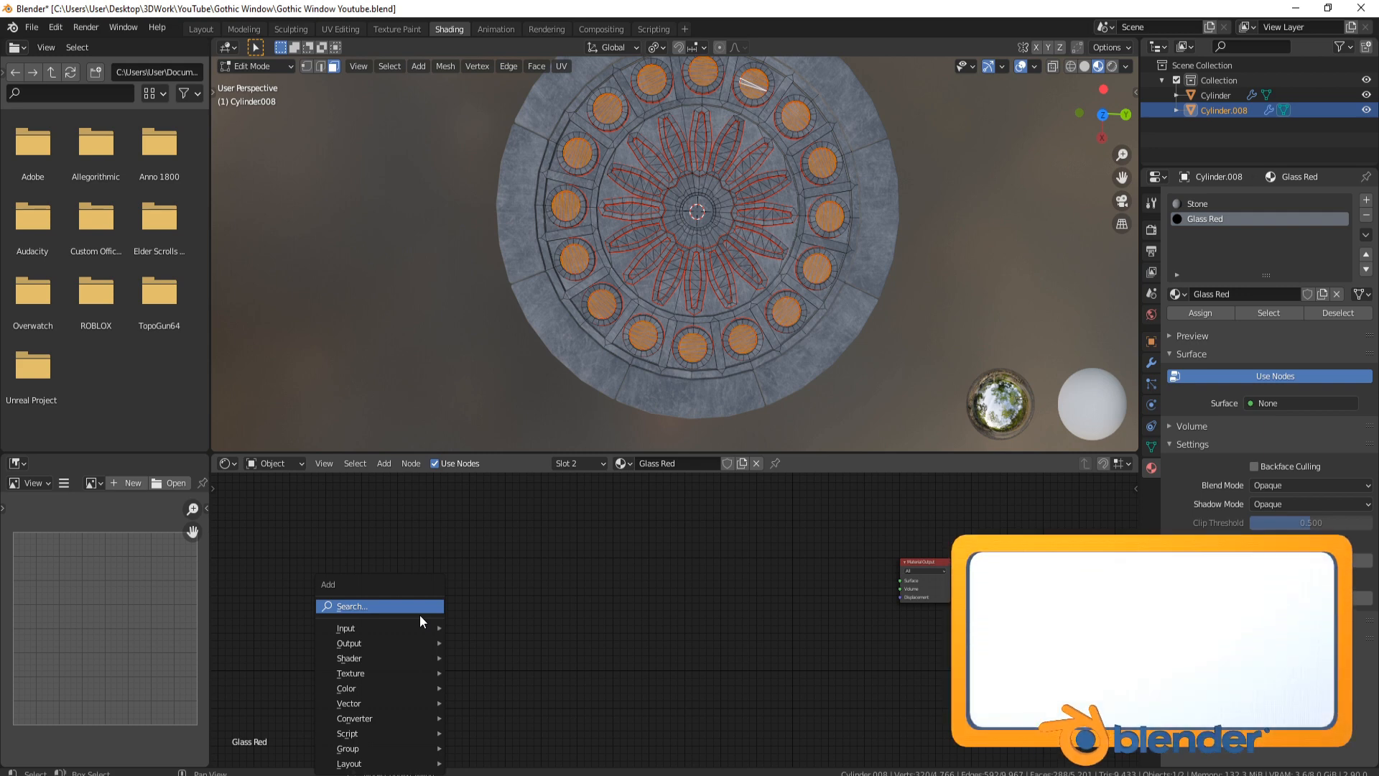
pyautogui.click(368, 605)
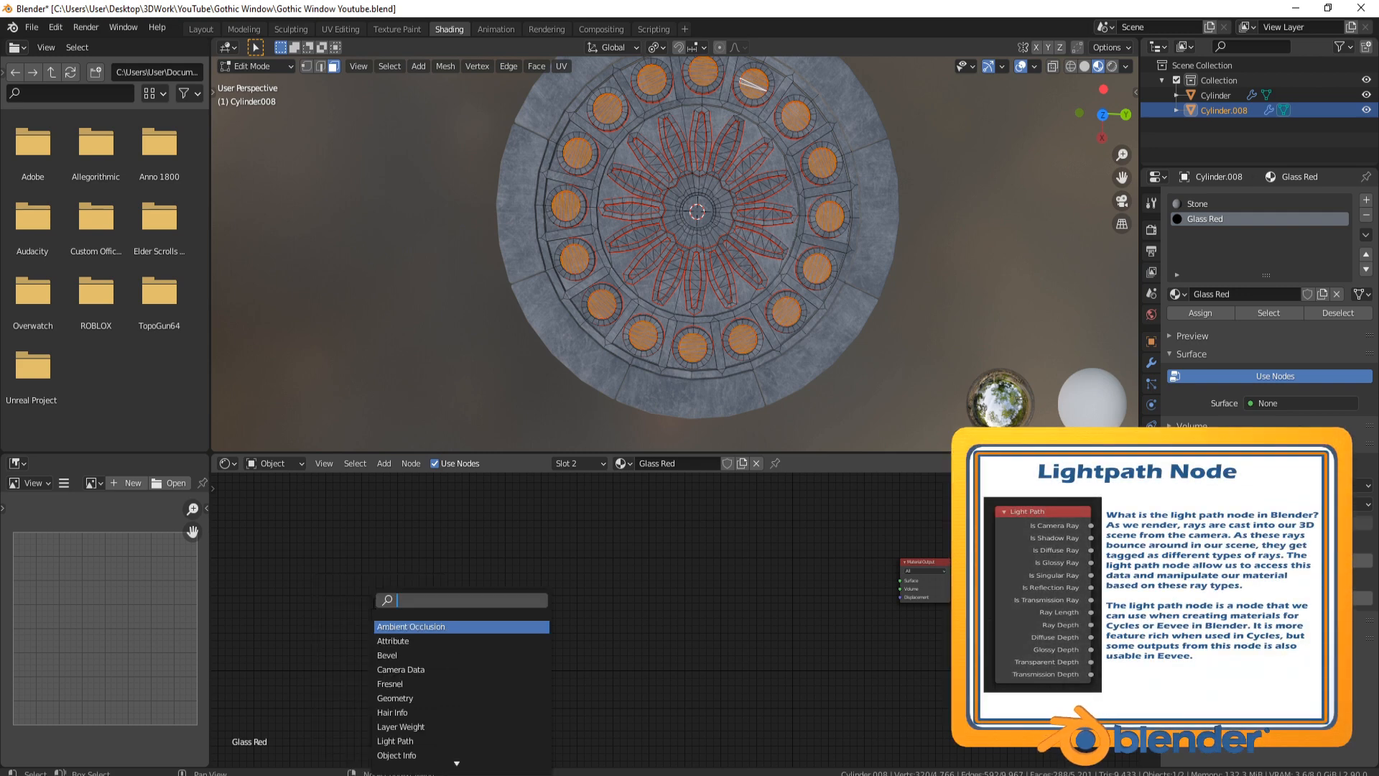
pyautogui.write('light')
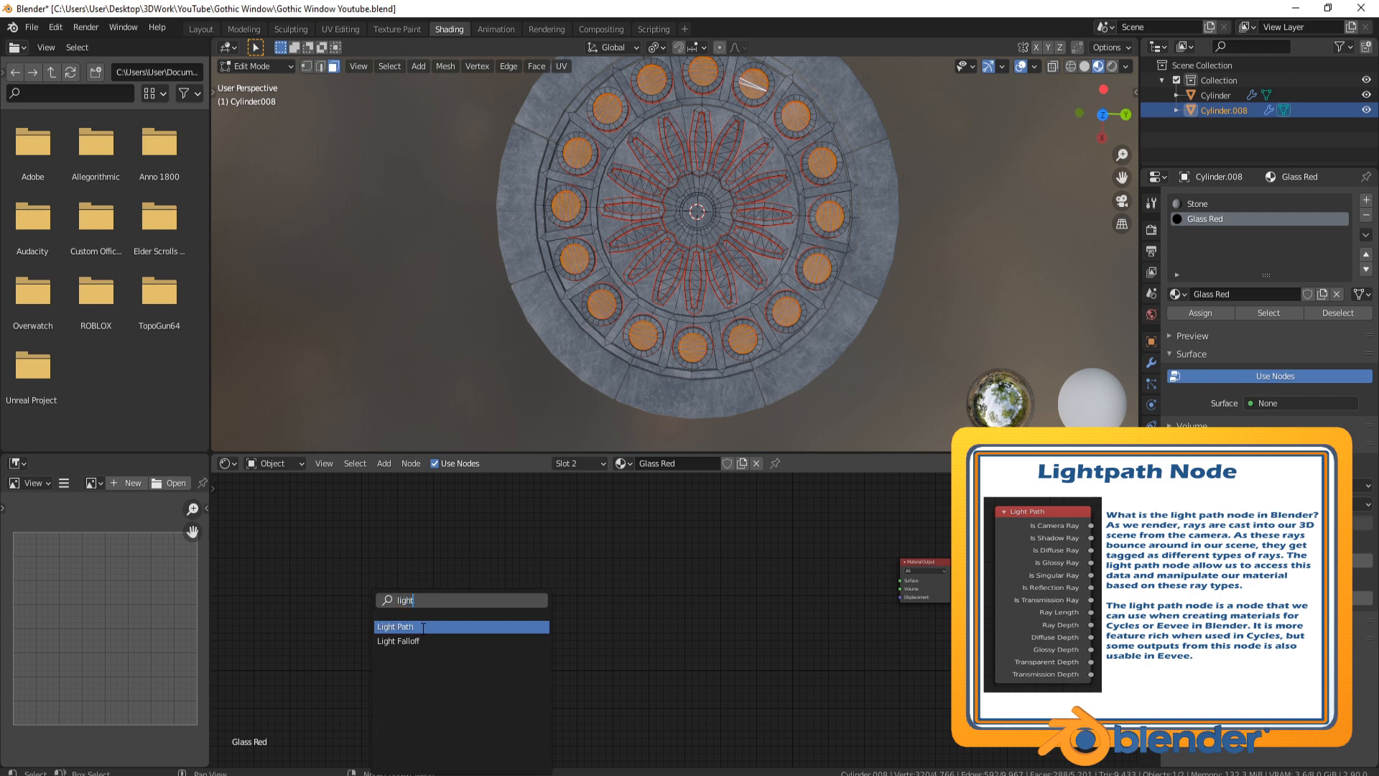
pyautogui.click(423, 627)
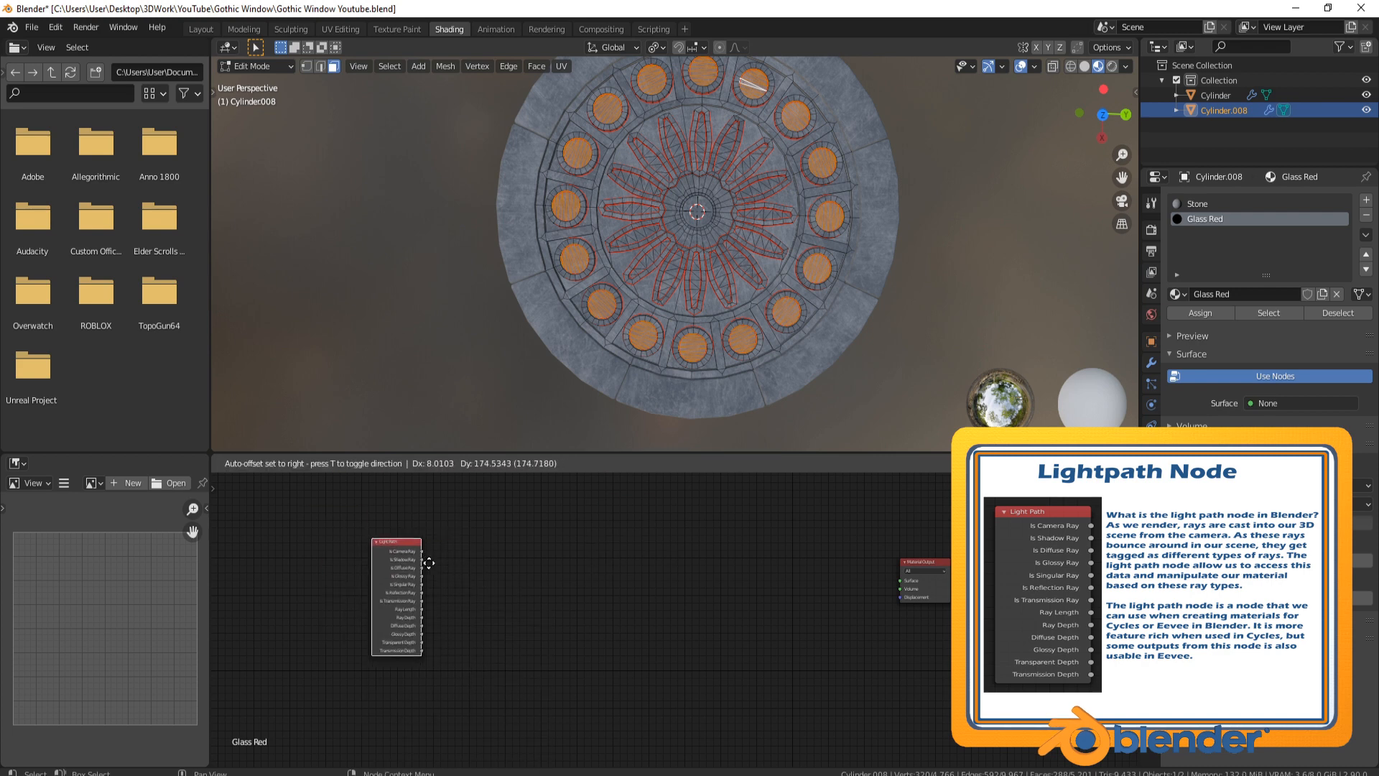
pyautogui.click(430, 566)
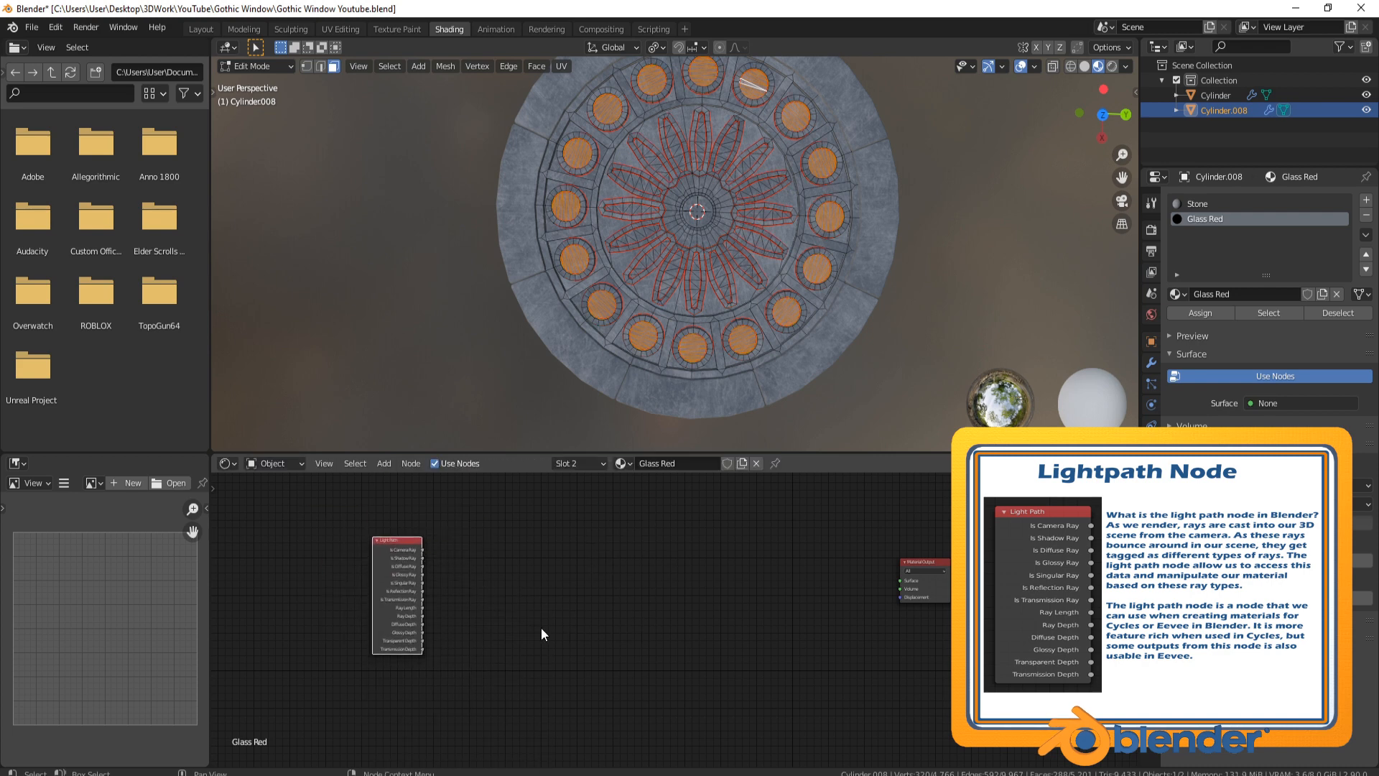
# Add a Math node set to Maximum and feed its two values from the Light Path's Is Shadow Ray and Is Reflection Ray outputs.
pyautogui.hotkey('shift', 'a')
pyautogui.click(428, 571)
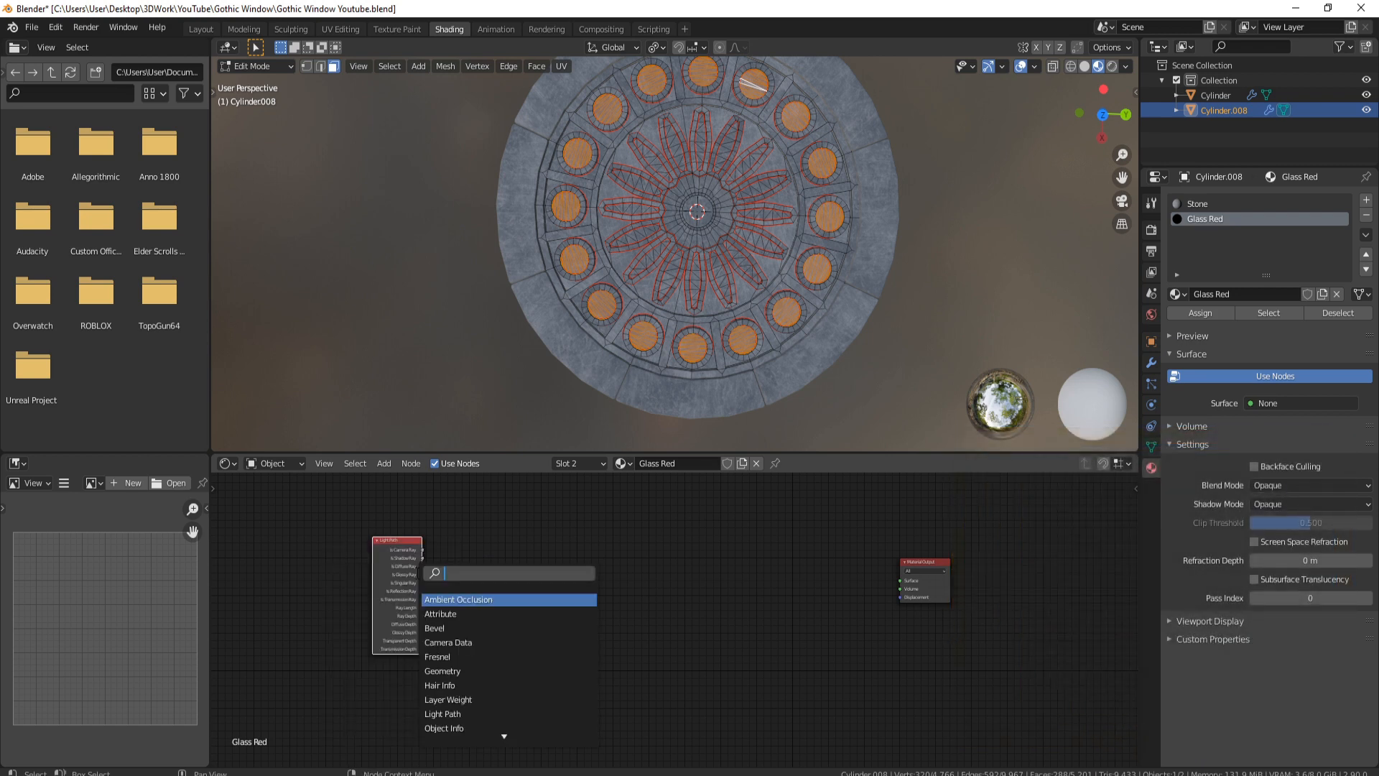
pyautogui.write('math')
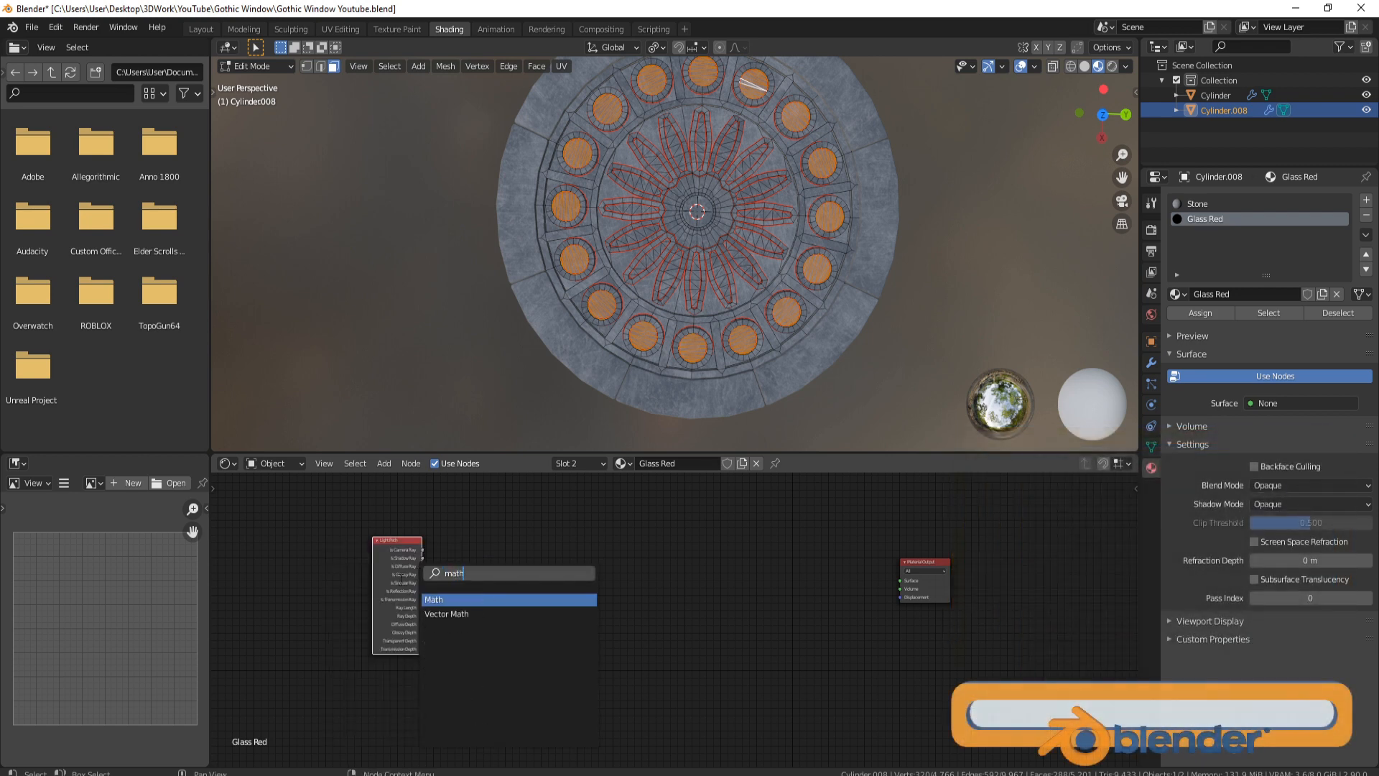
pyautogui.click(457, 599)
pyautogui.click(541, 593)
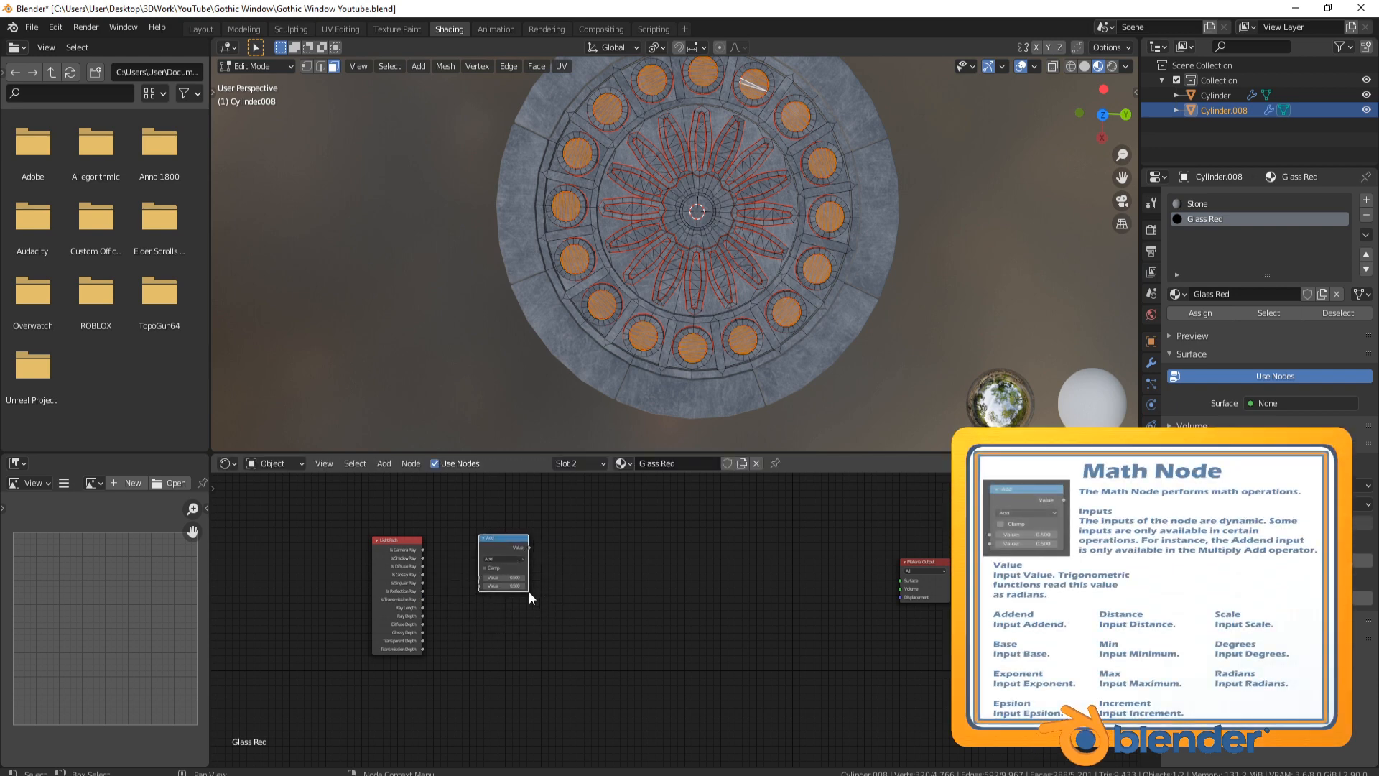
pyautogui.scroll(3, 528, 591)
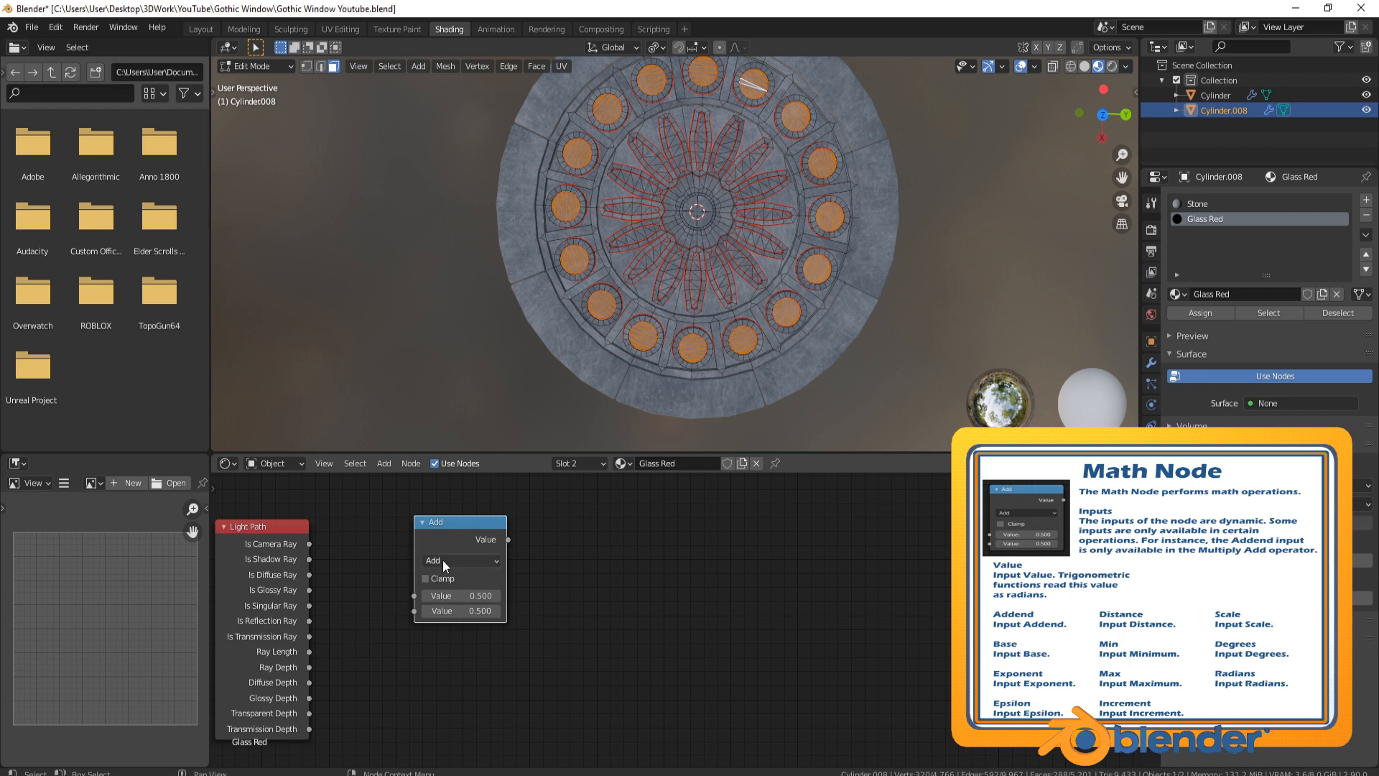
pyautogui.click(443, 560)
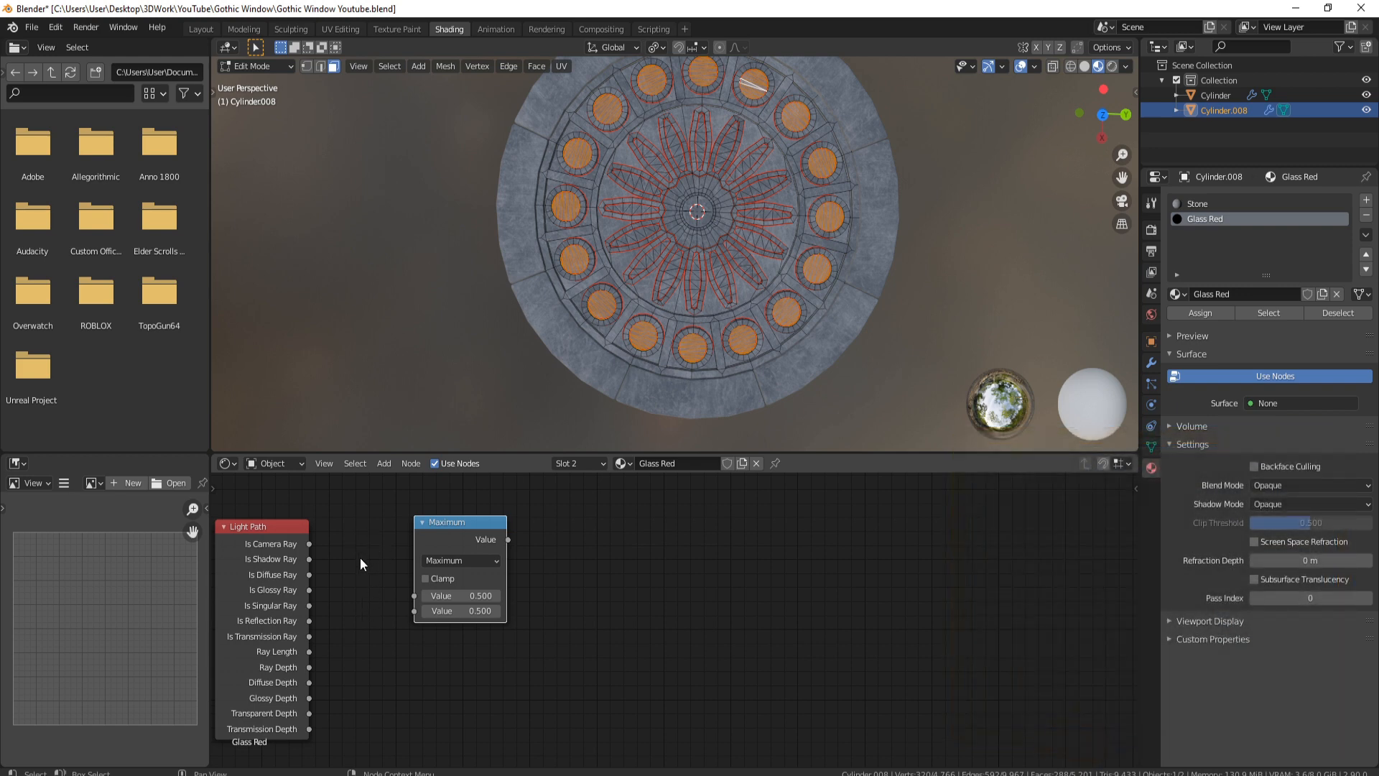
pyautogui.moveTo(311, 562); pyautogui.dragTo(426, 597)
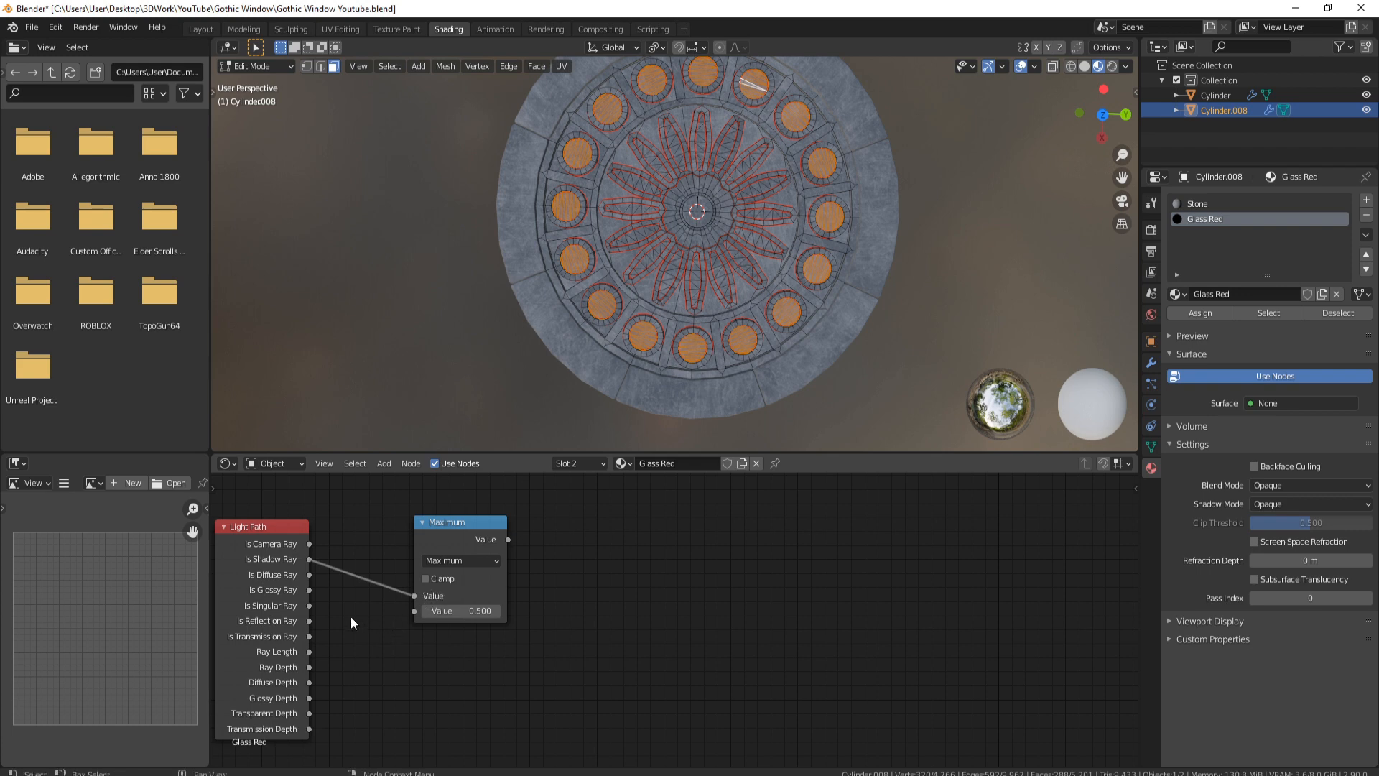
pyautogui.moveTo(309, 621); pyautogui.dragTo(414, 610)
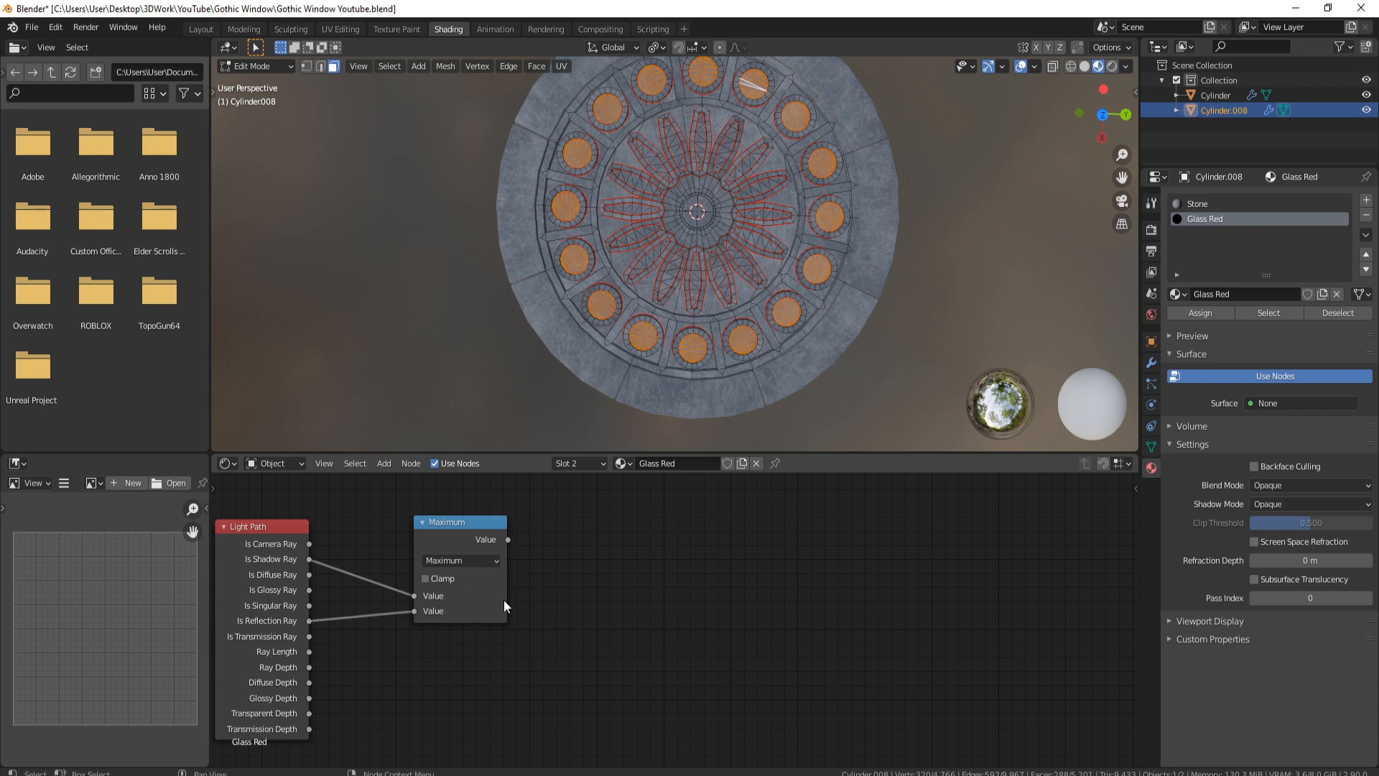
# Add a Mix Shader node between the Maximum node and Material Output, and connect the Maximum value to its Fac input.
pyautogui.moveTo(635, 645); pyautogui.dragTo(606, 579, button='middle')
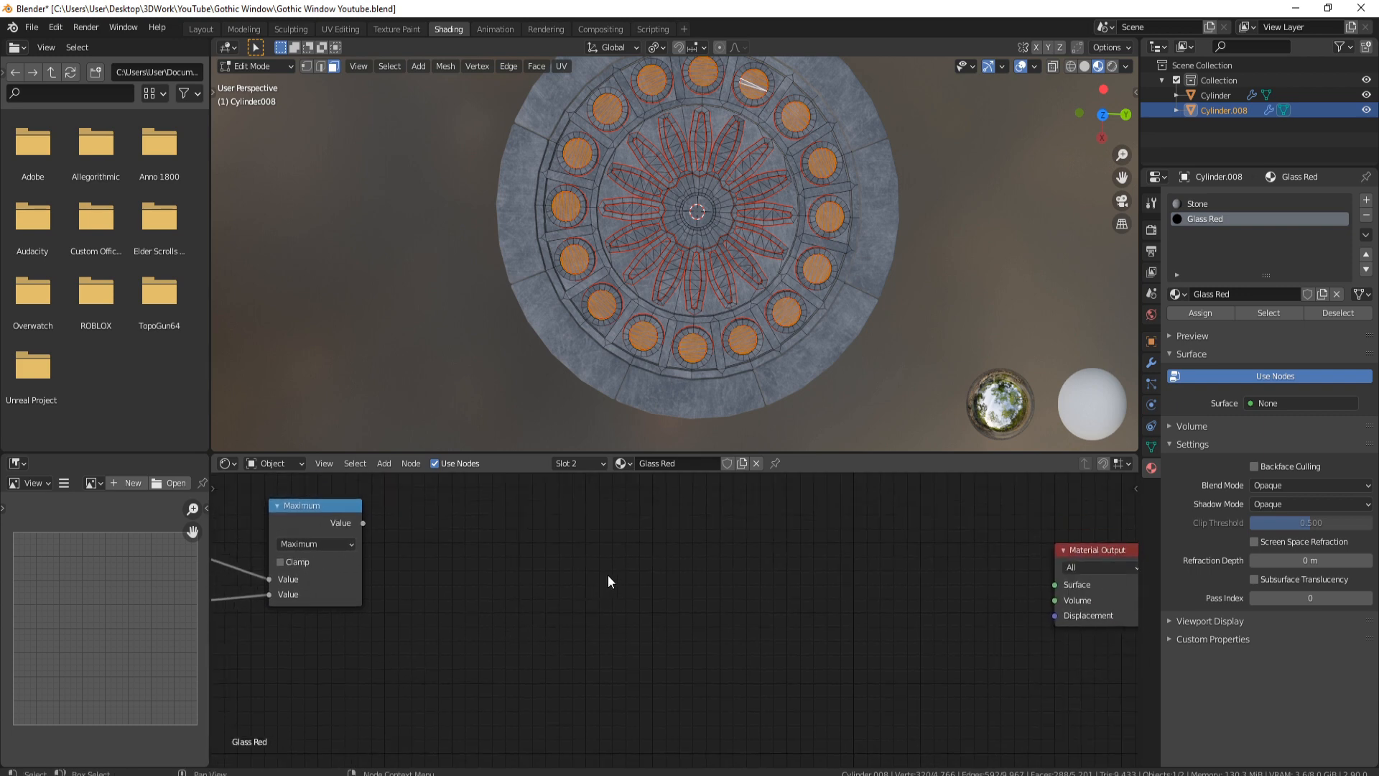
pyautogui.hotkey('shift', 'a')
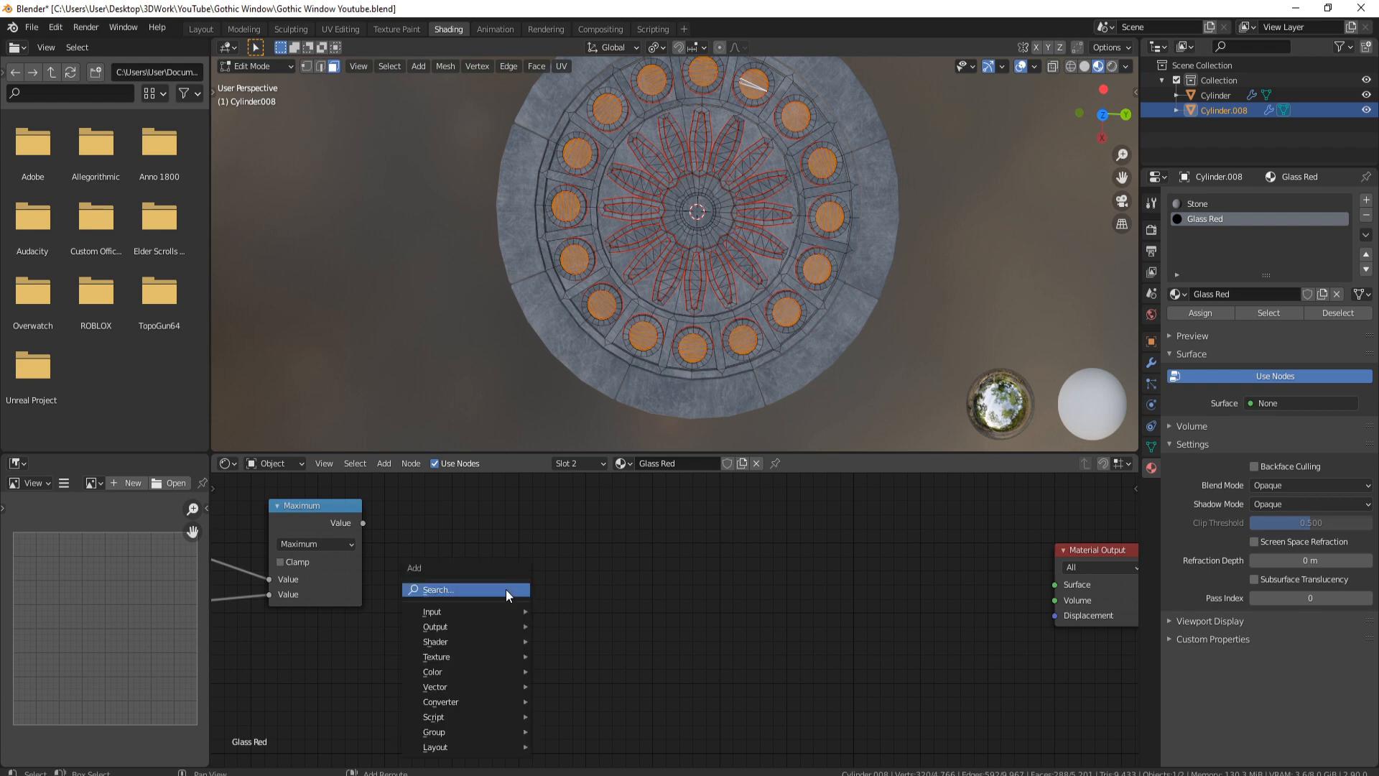
pyautogui.click(506, 588)
pyautogui.write('mix')
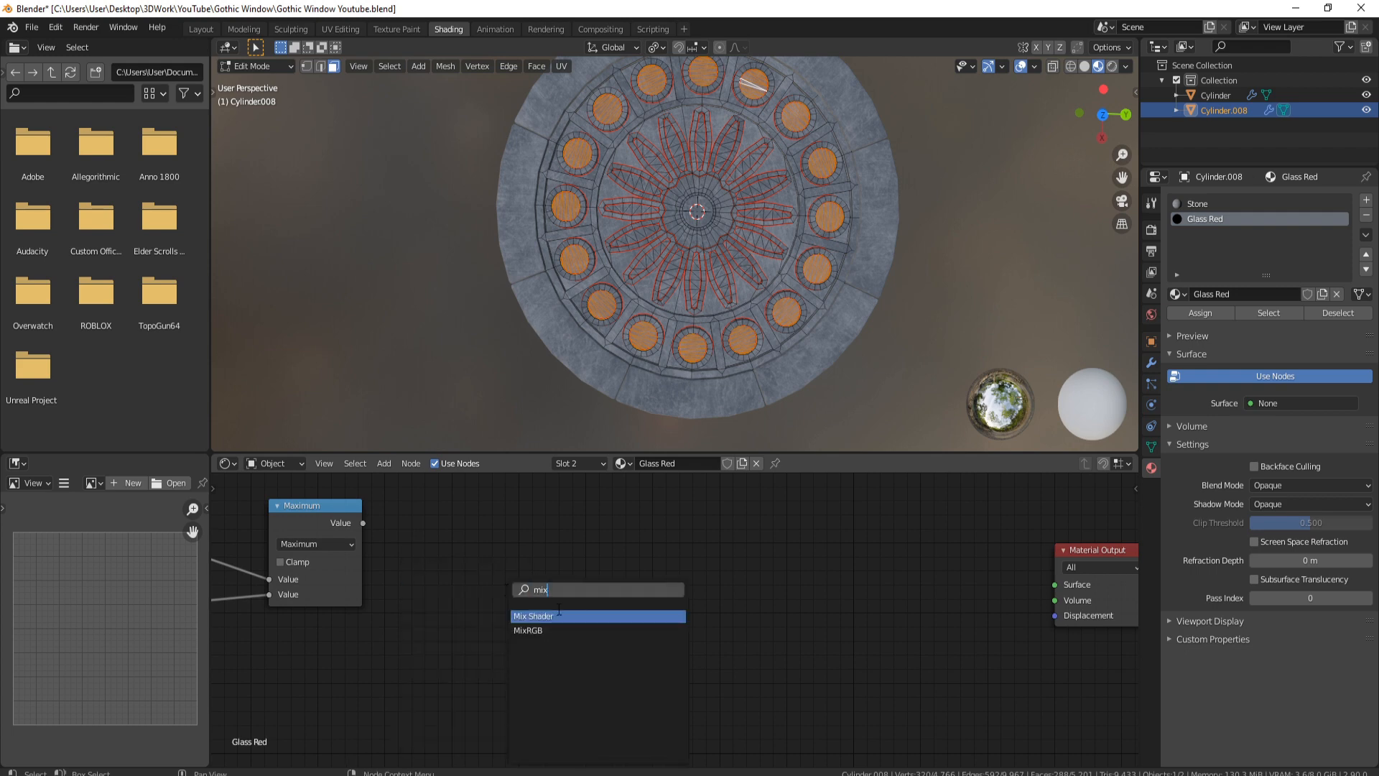
pyautogui.click(559, 615)
pyautogui.click(756, 576)
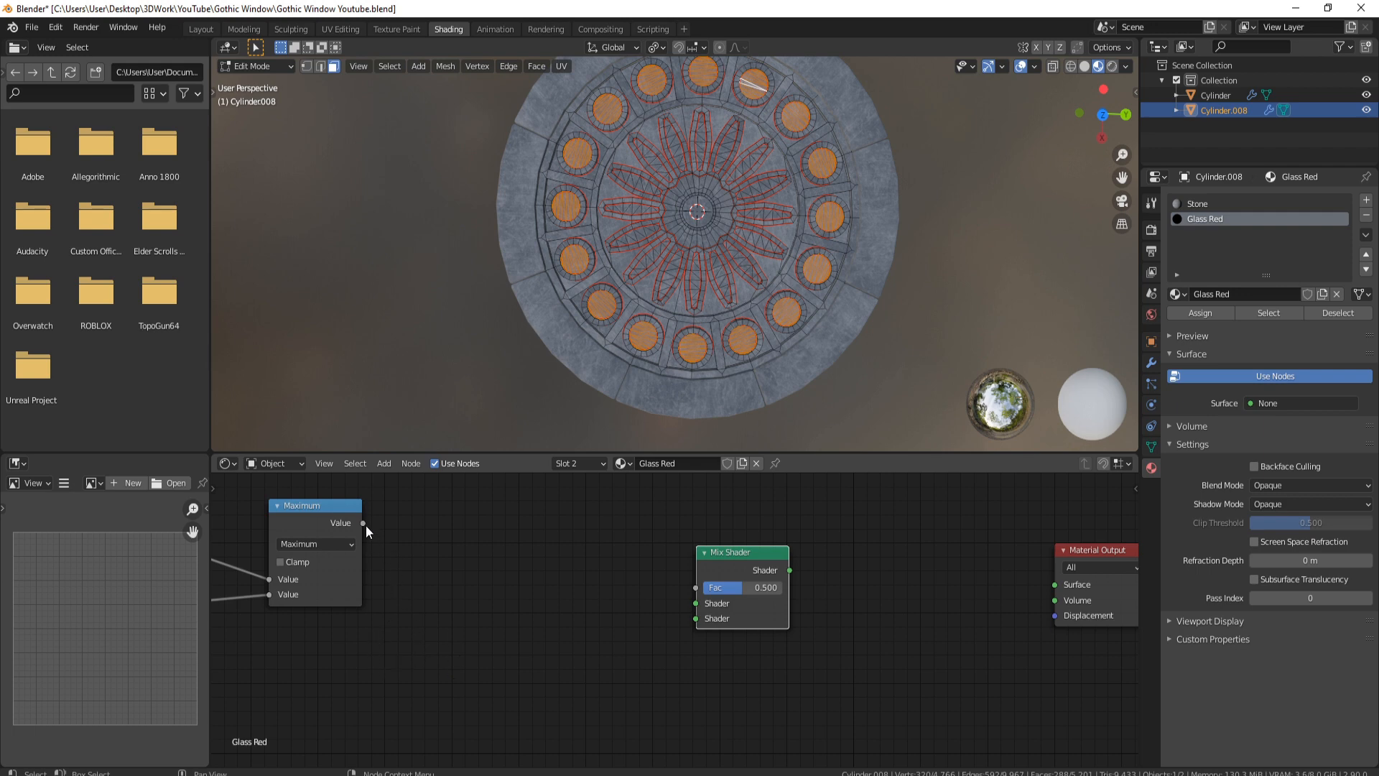
pyautogui.moveTo(363, 522); pyautogui.dragTo(697, 596)
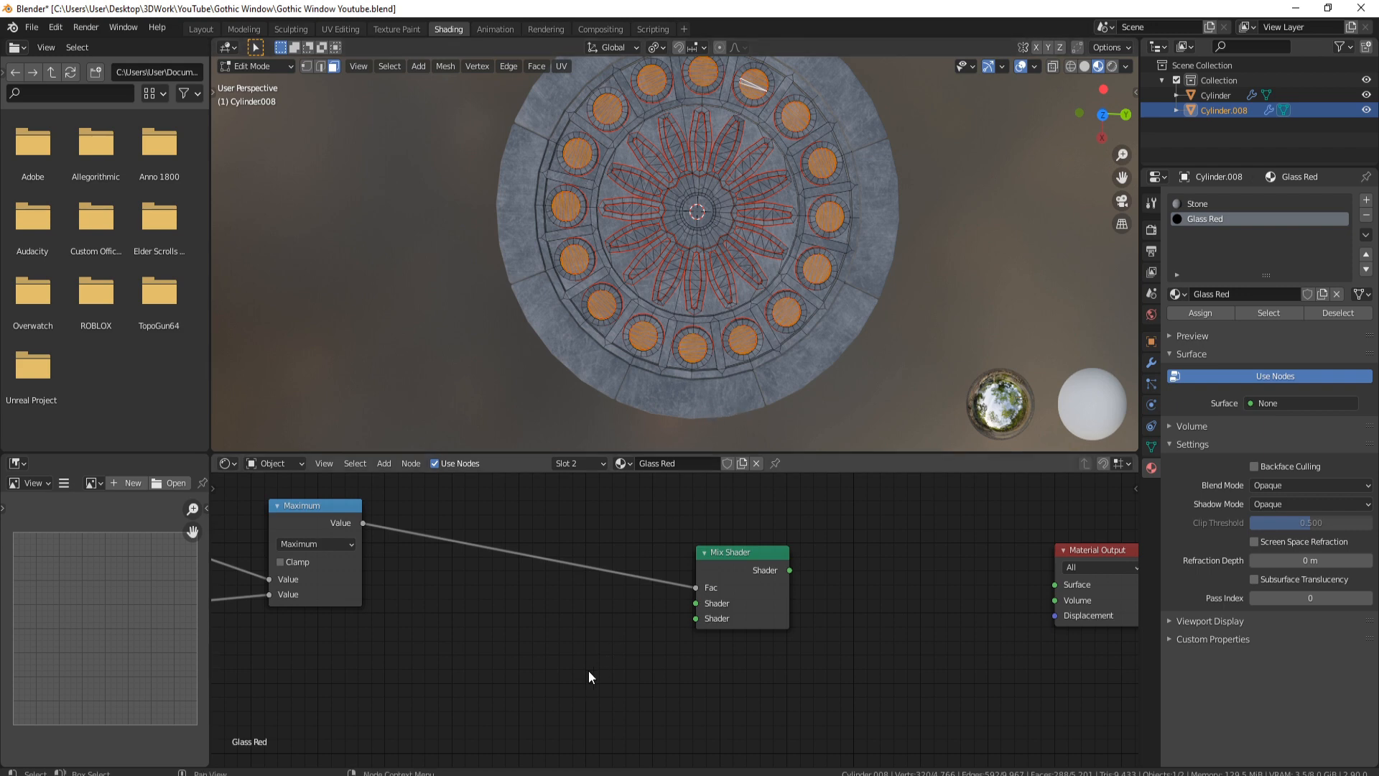
# Add a Glass BSDF node below and ahead of the Mix Shader in the Glass Red material.
pyautogui.moveTo(588, 670); pyautogui.dragTo(597, 631, button='middle')
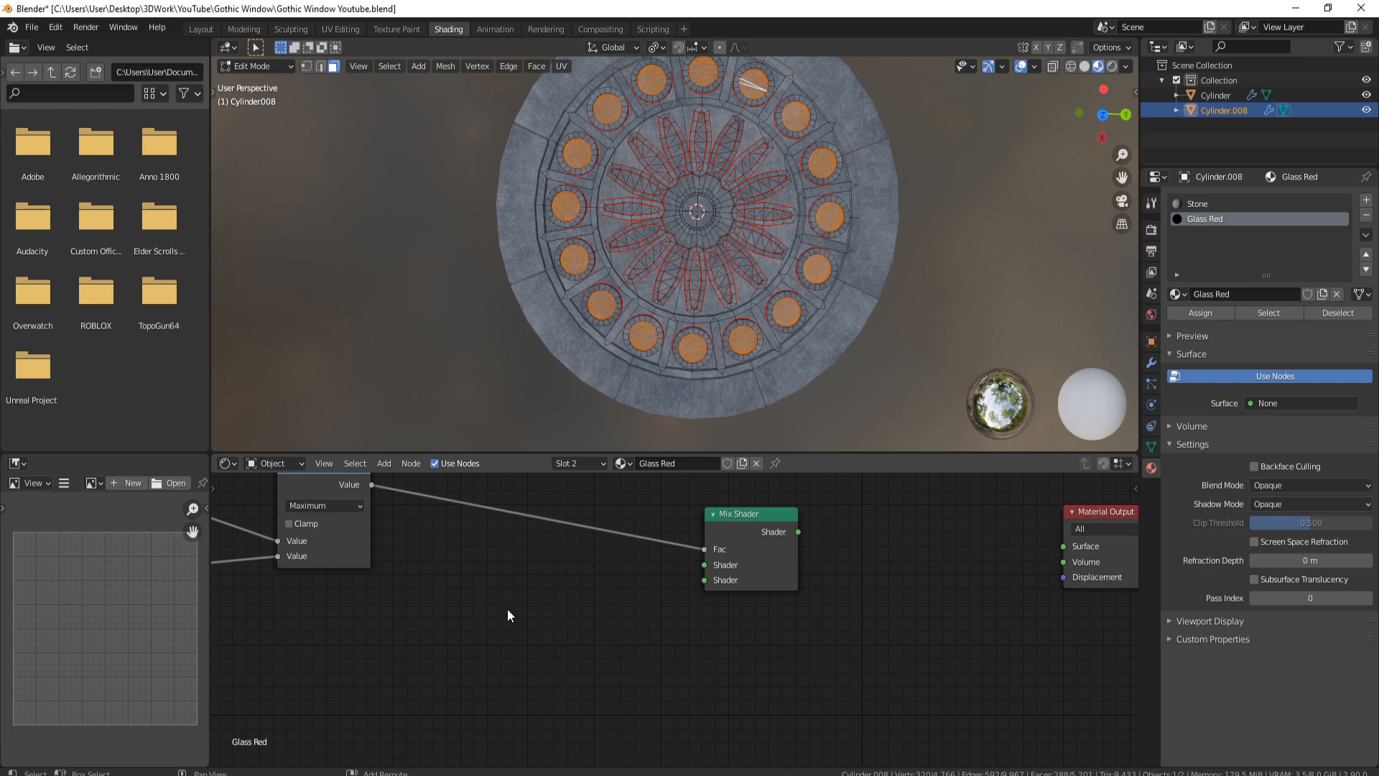
pyautogui.hotkey('shift', 'a')
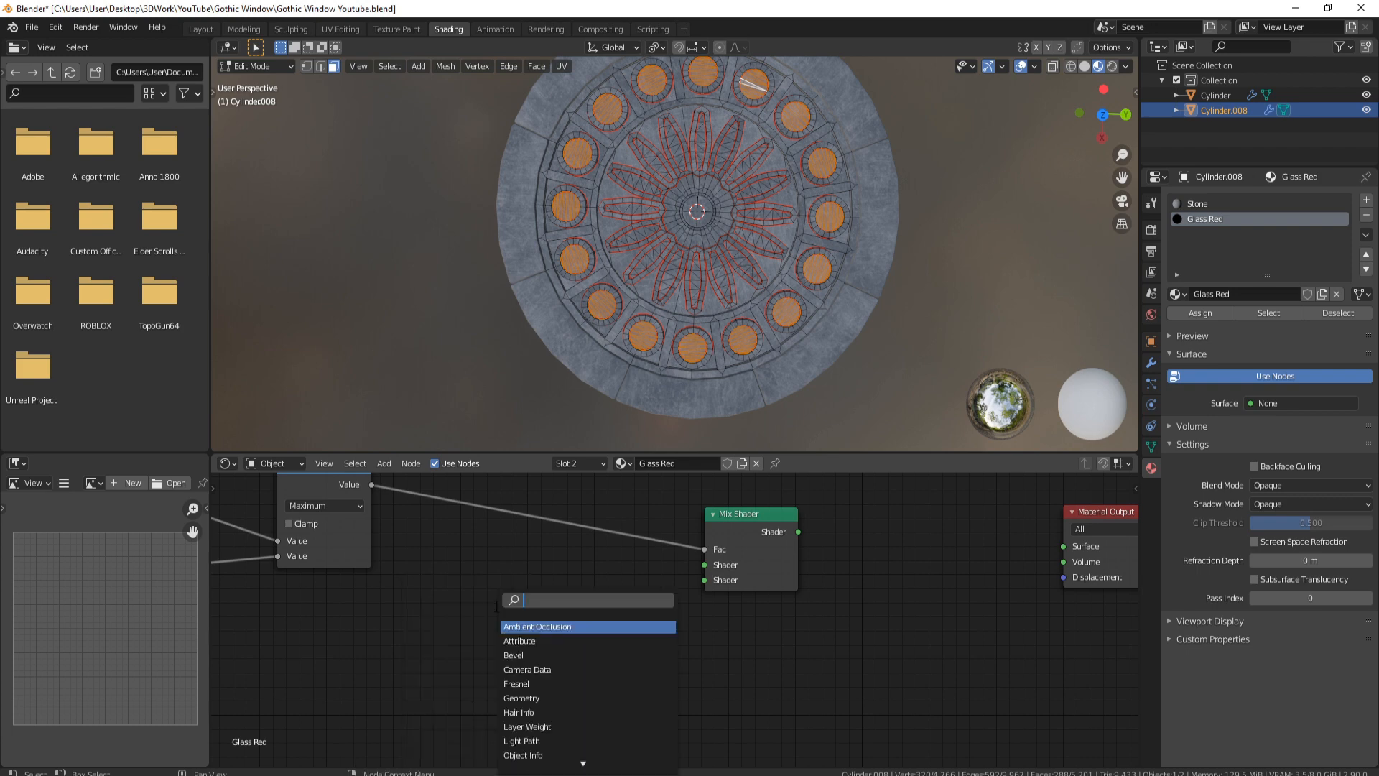
pyautogui.write('glass')
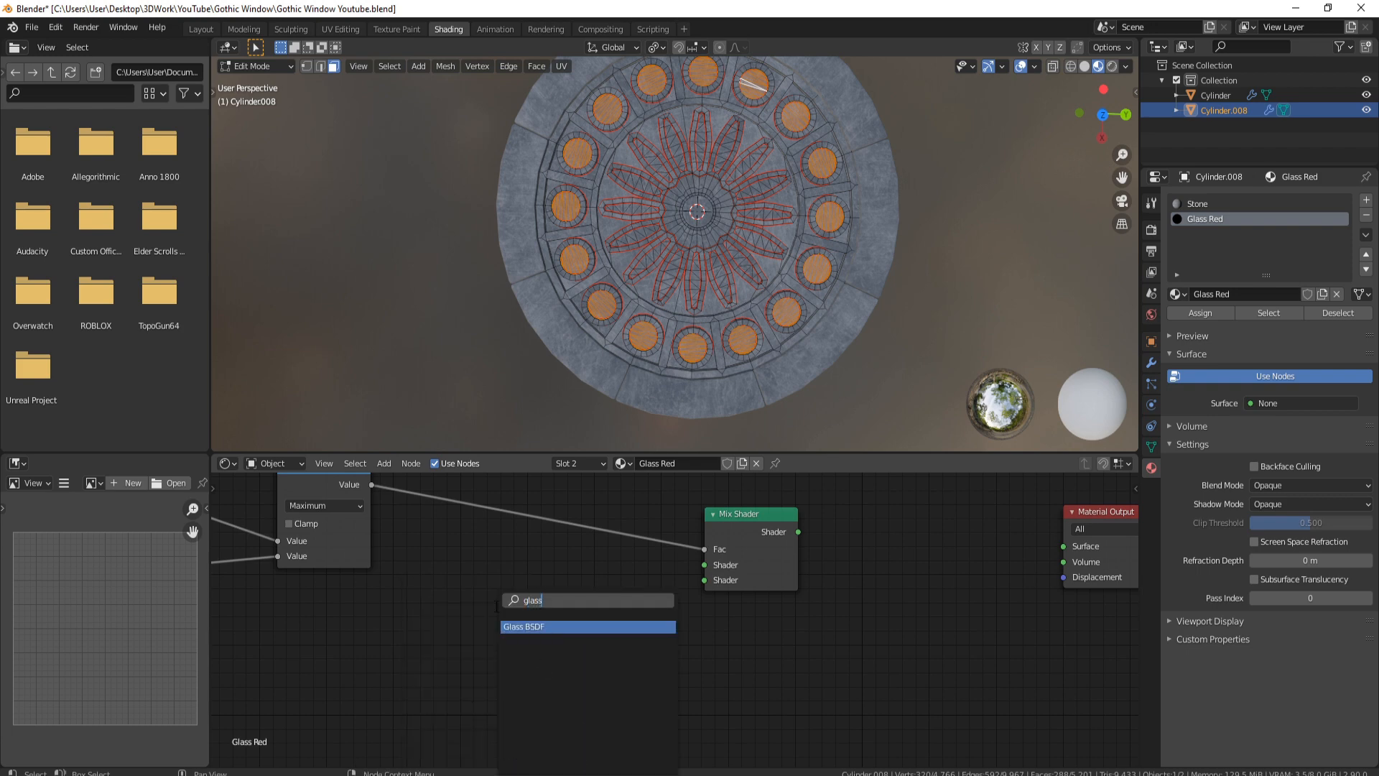
pyautogui.click(562, 627)
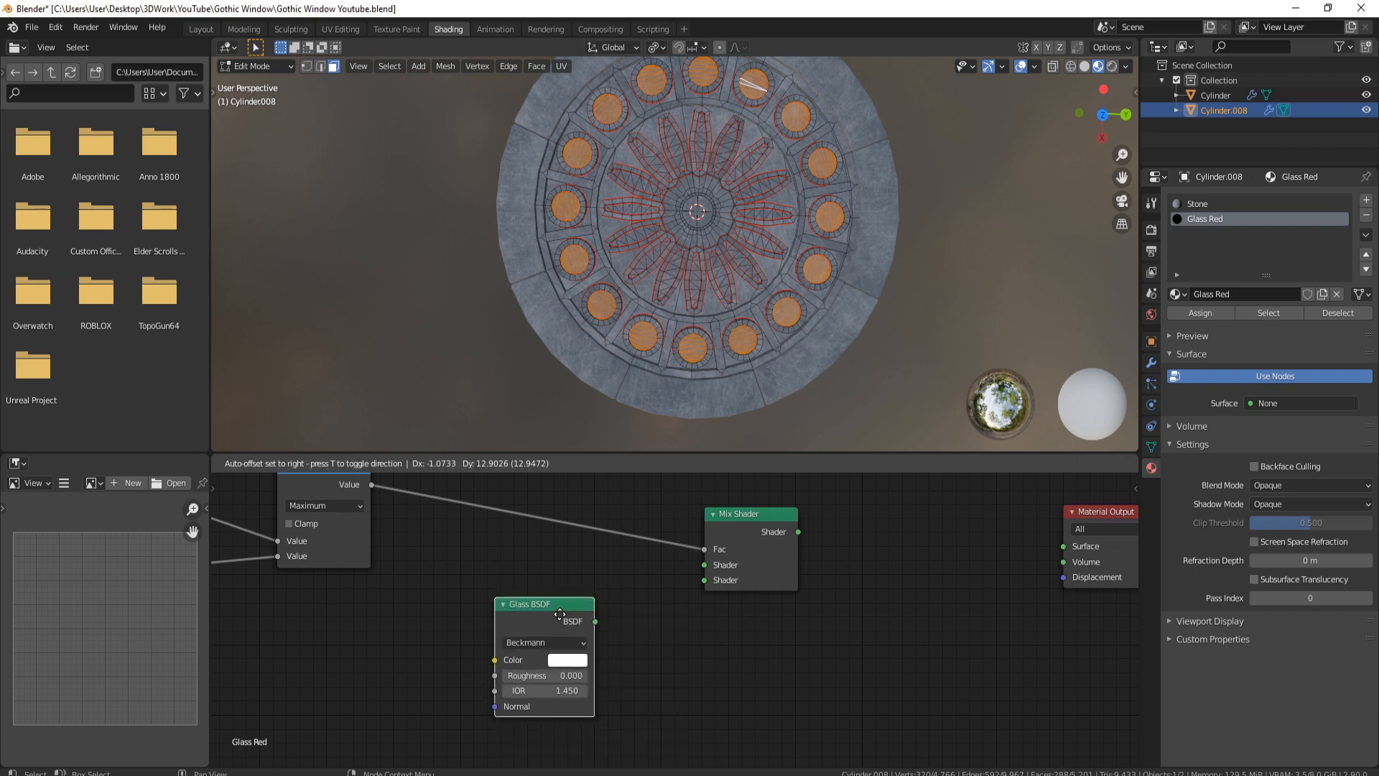
pyautogui.click(543, 601)
# Add a Transparent BSDF node directly beneath the Glass BSDF node.
pyautogui.keyDown('shift'); pyautogui.scroll(-3, 649, 665); pyautogui.keyUp('shift')
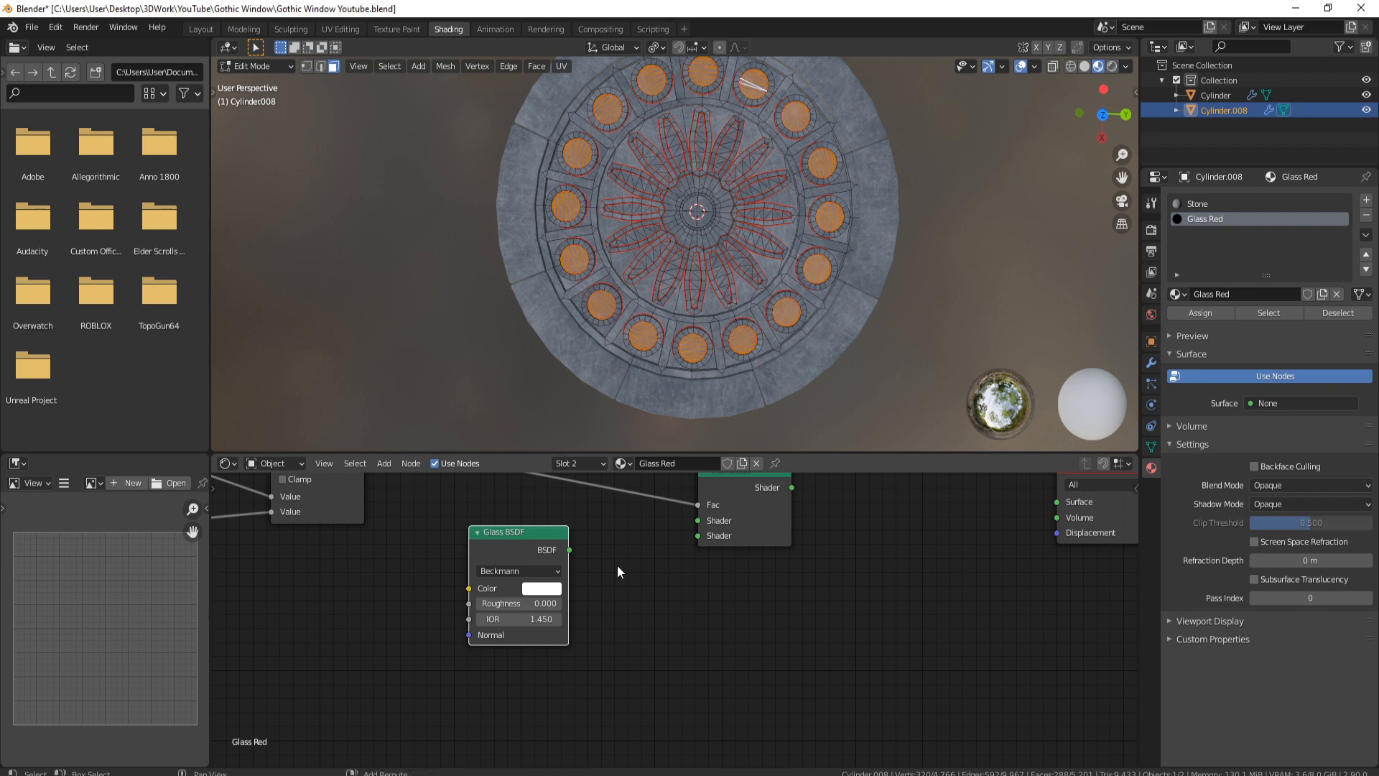
pyautogui.hotkey('shift', 'a')
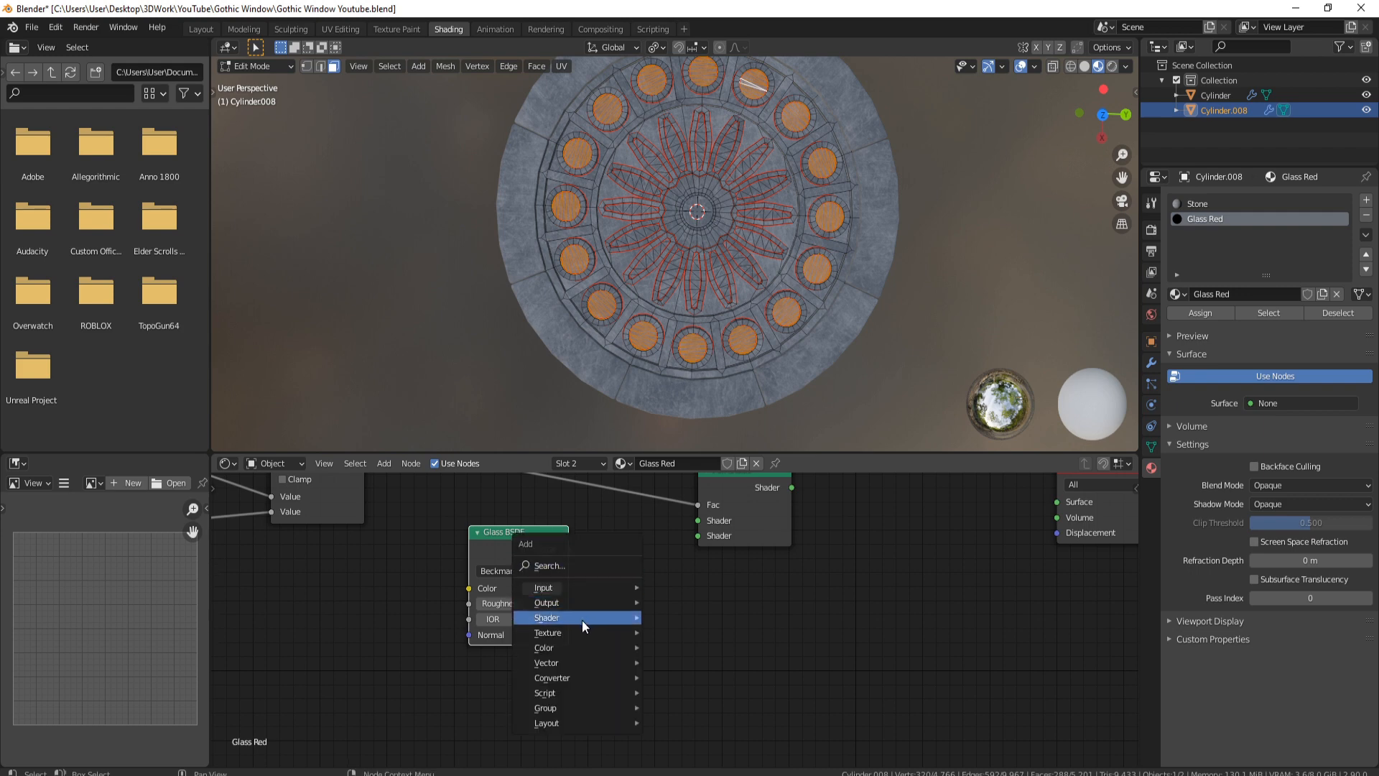
pyautogui.click(558, 564)
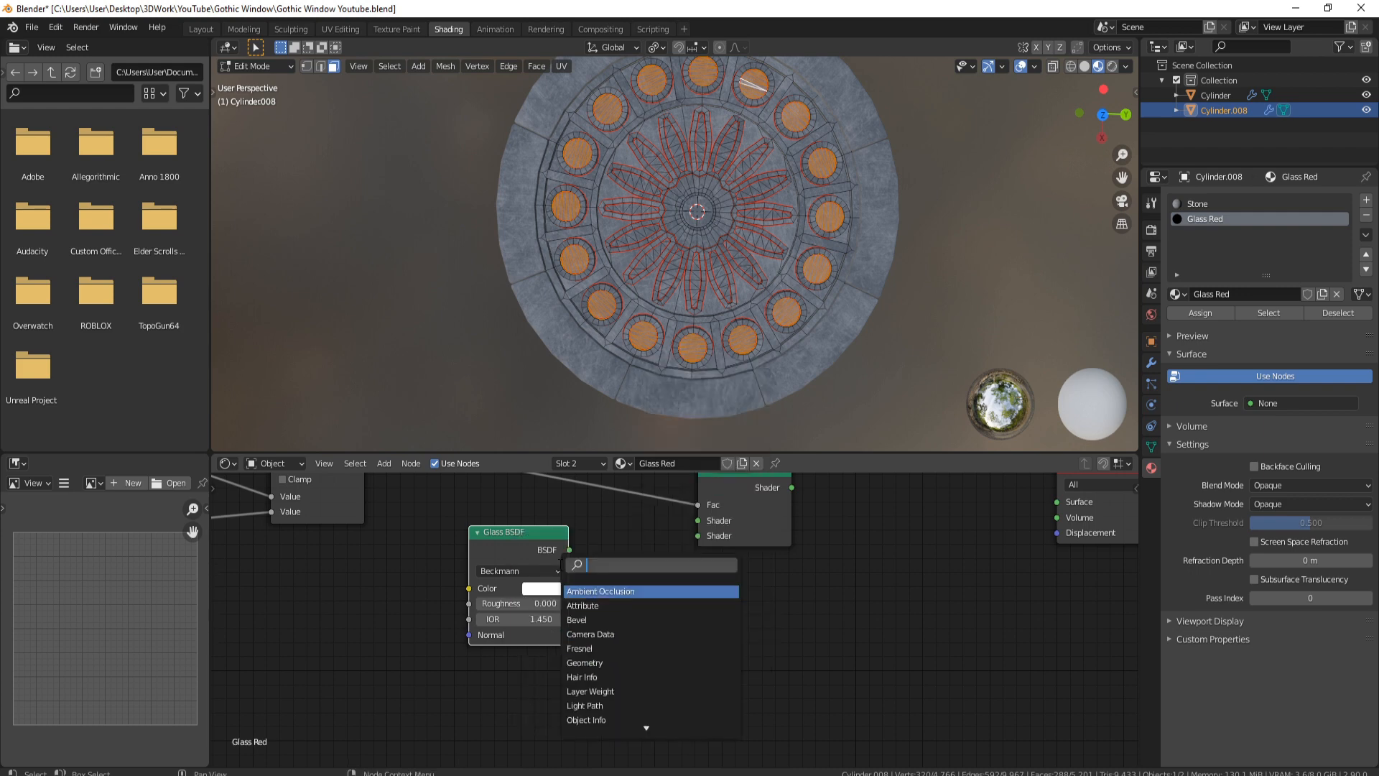
pyautogui.write('tran')
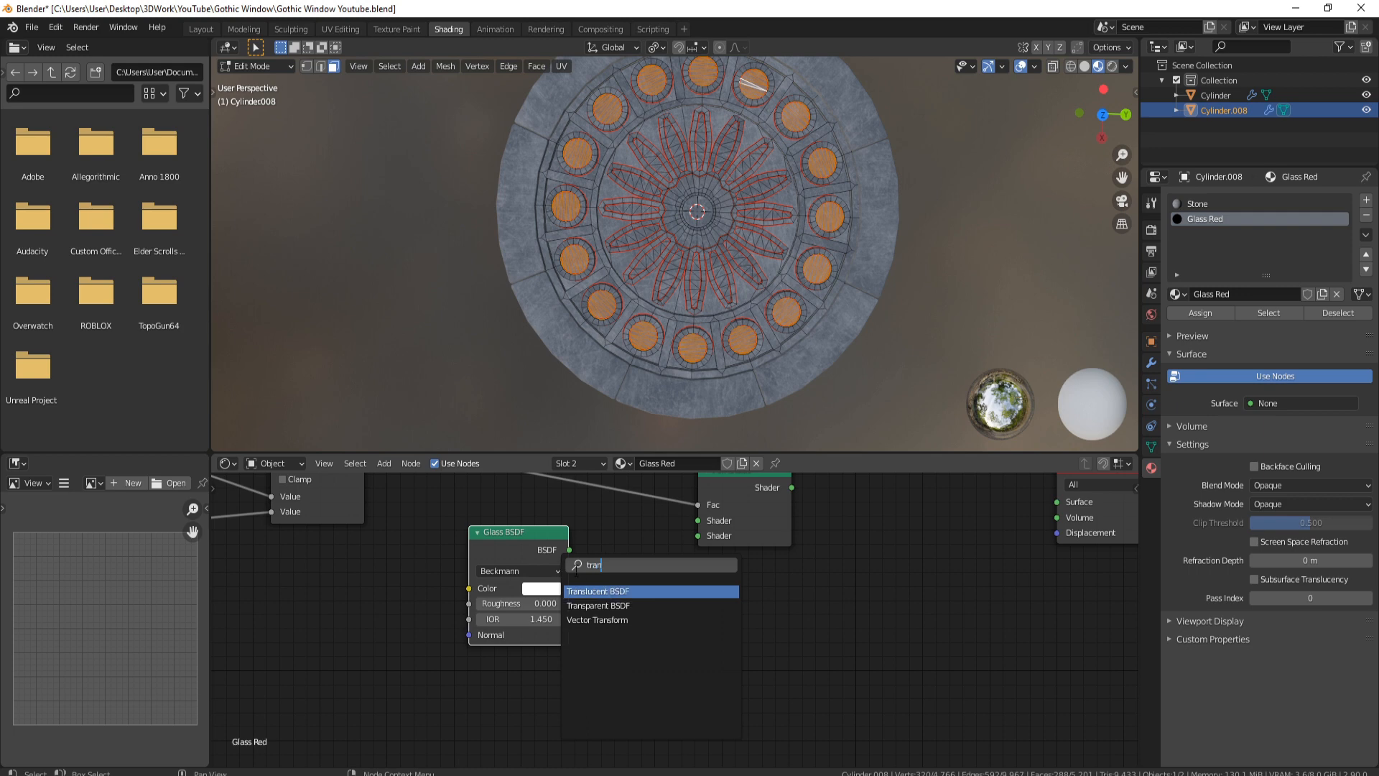
pyautogui.click(610, 605)
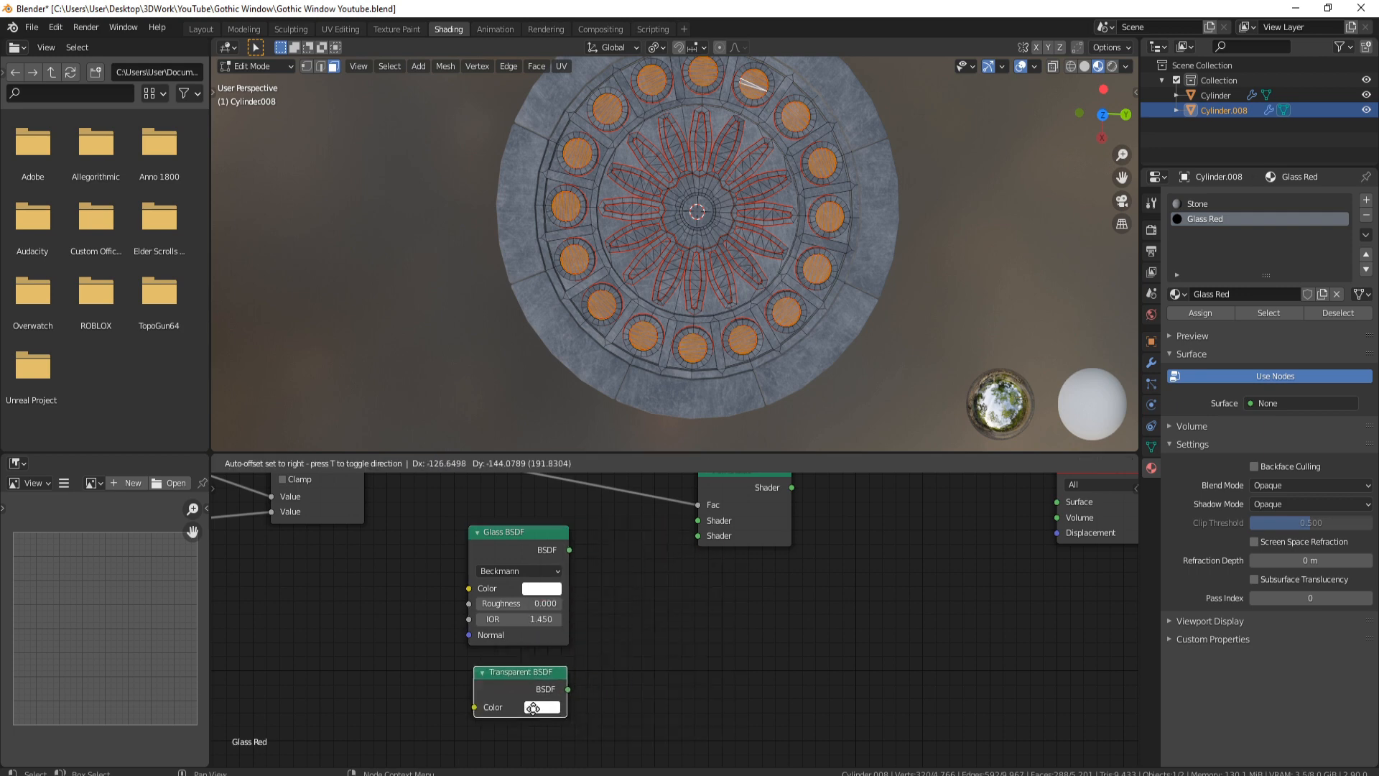
pyautogui.click(529, 707)
pyautogui.scroll(2, 617, 596)
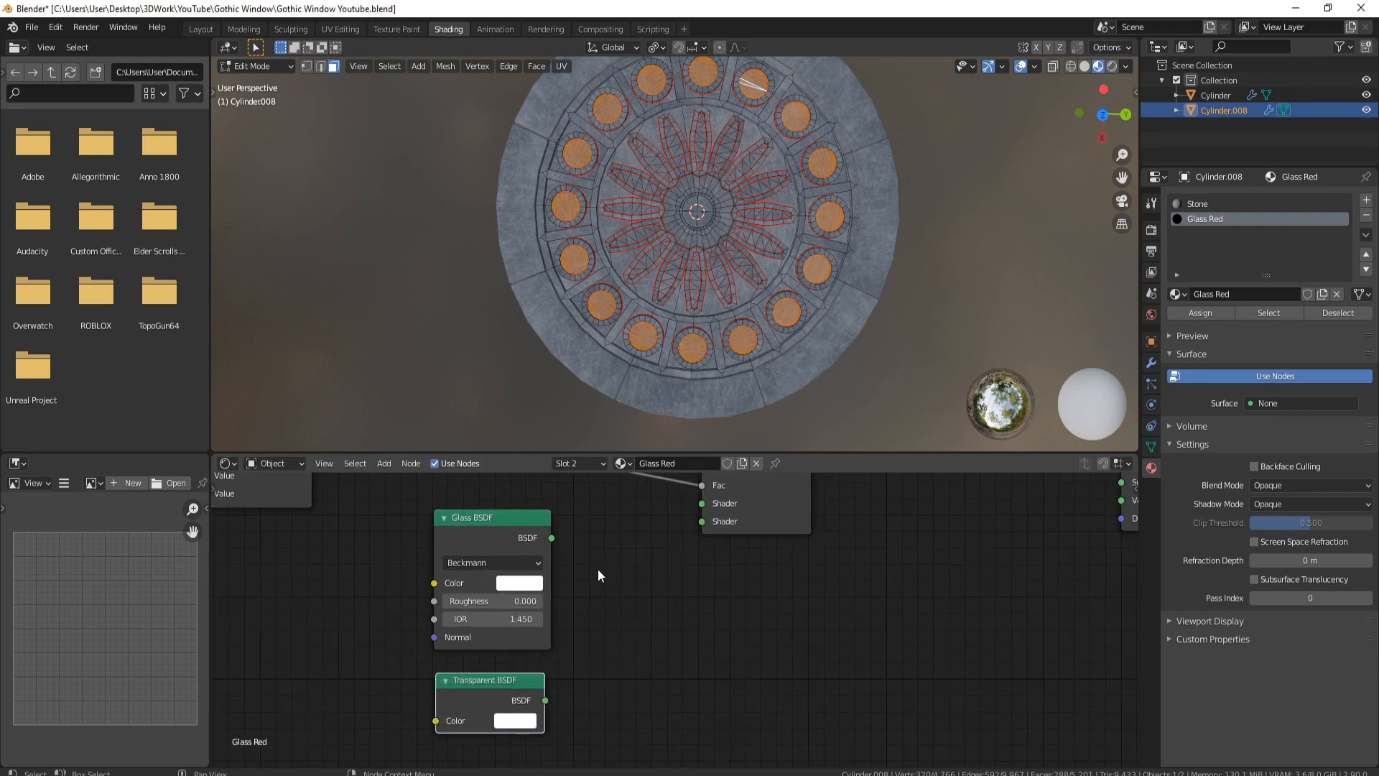
# Connect the Glass BSDF and Transparent BSDF outputs to the Mix Shader's first and second Shader inputs, and set the glass roughness to 0.24.
pyautogui.moveTo(552, 562); pyautogui.dragTo(698, 529)
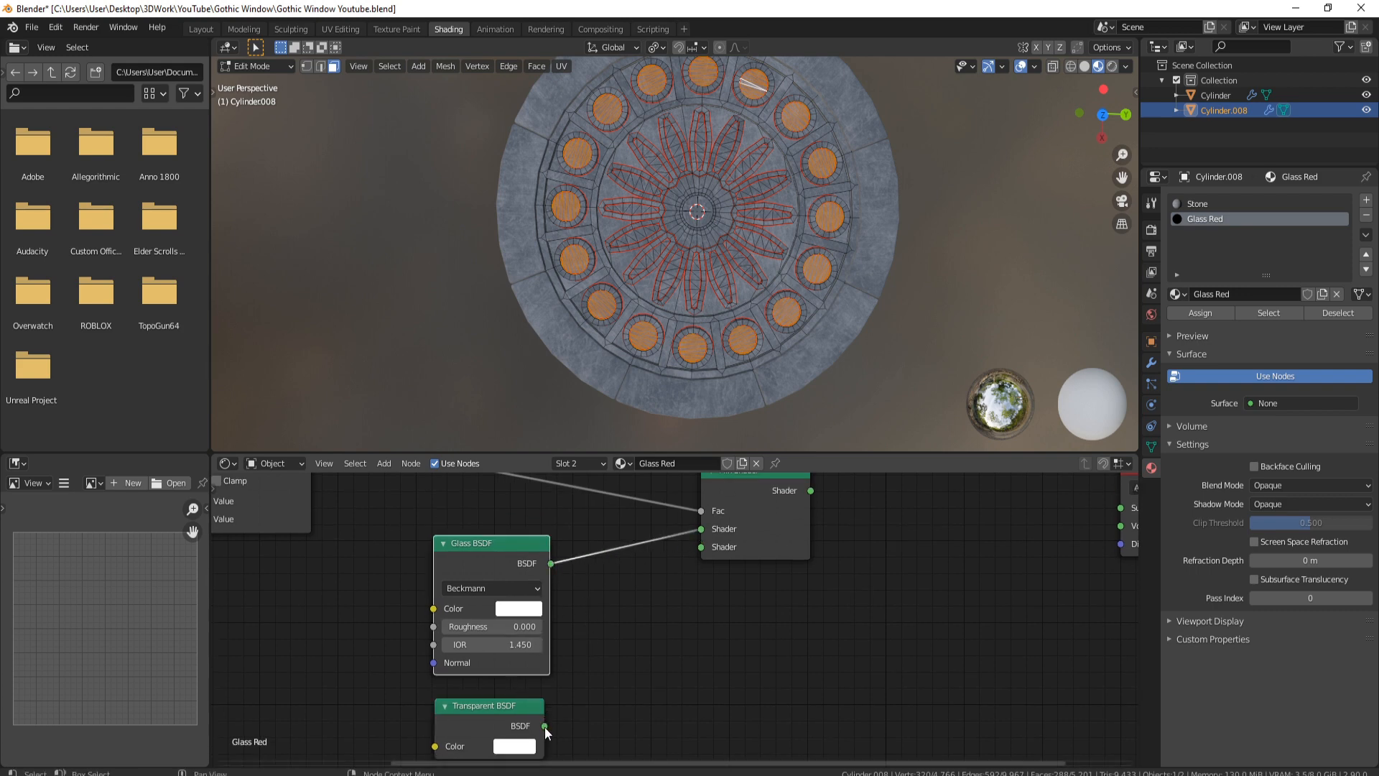
pyautogui.moveTo(544, 725); pyautogui.dragTo(700, 547)
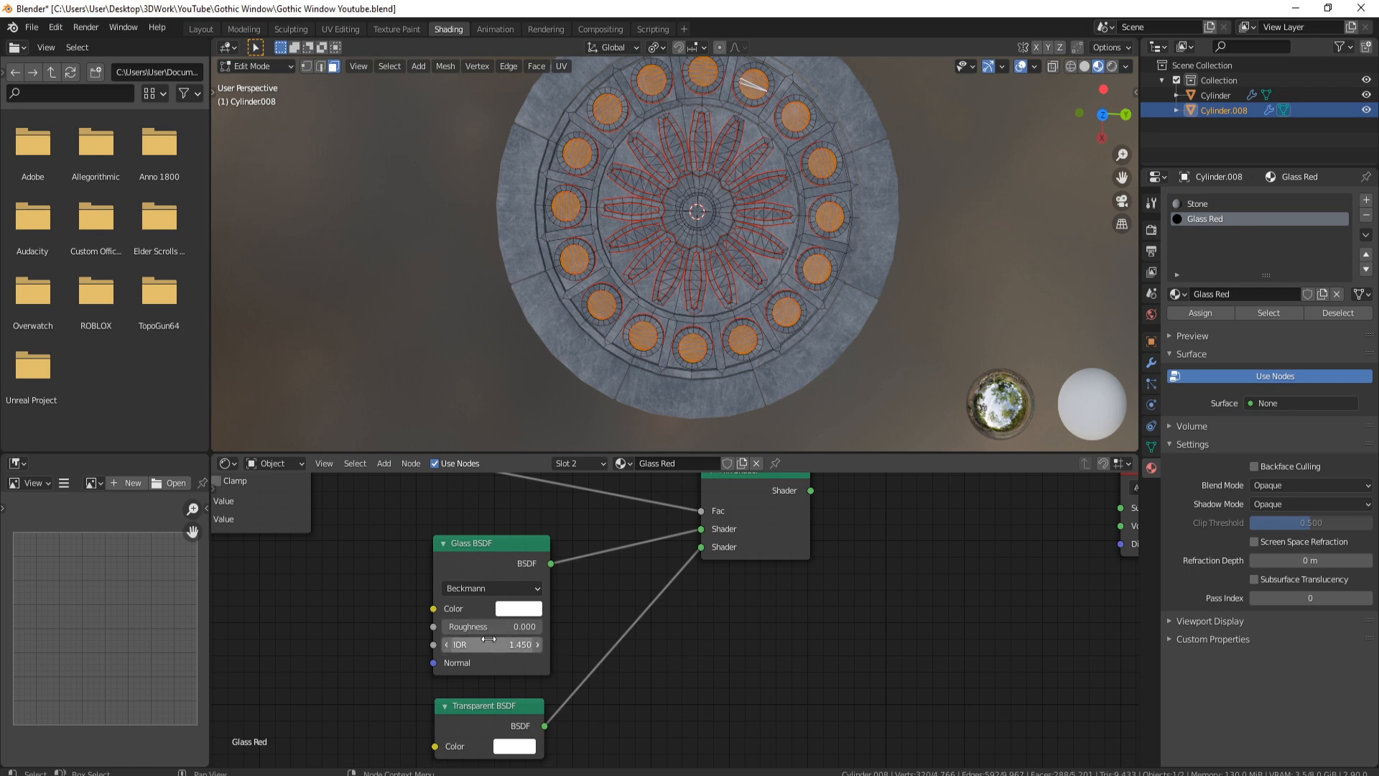
pyautogui.click(508, 625)
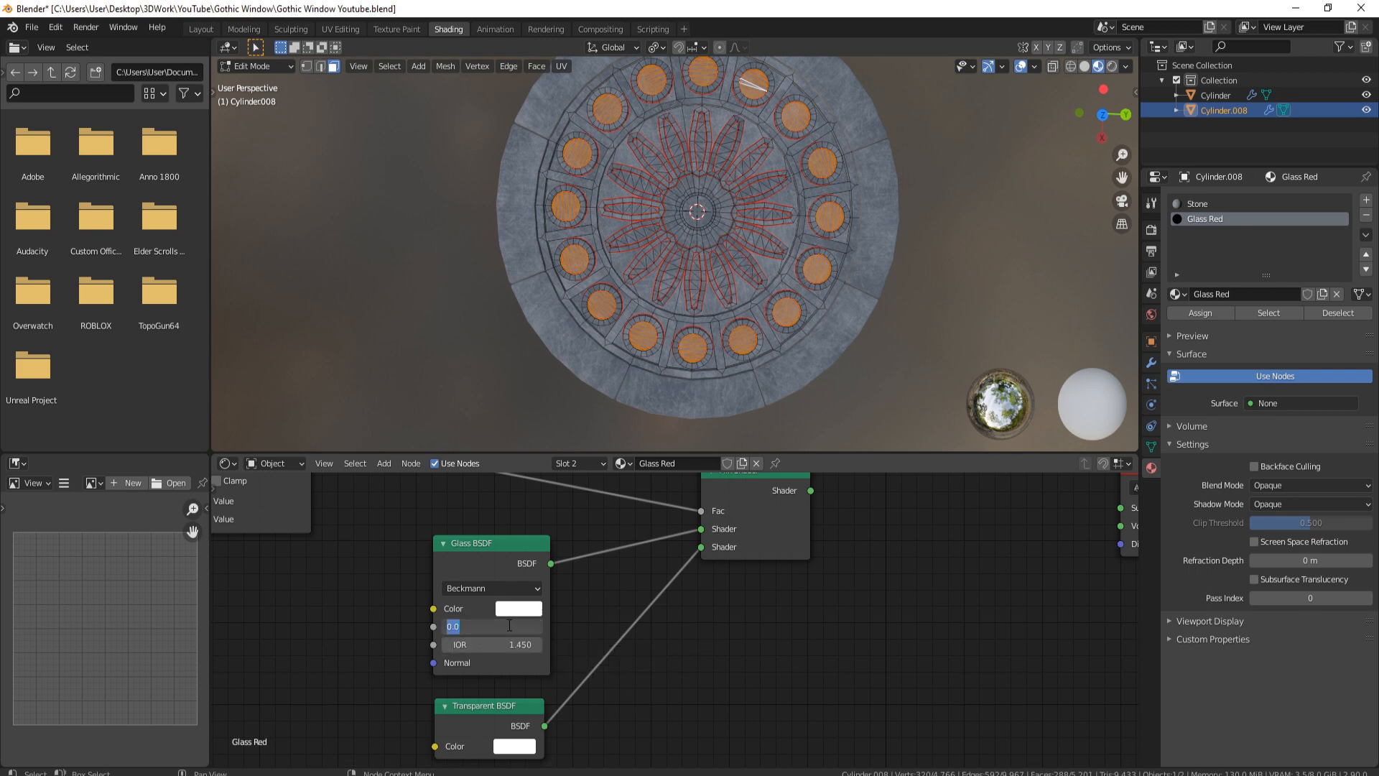
pyautogui.write('0.24')
pyautogui.press('Return')
# Connect the Mix Shader output to the Material Output's Surface and assign Glass Red to the selected round insets, then return to Object Mode.
pyautogui.moveTo(824, 520); pyautogui.dragTo(573, 553, button='middle')
pyautogui.moveTo(560, 551); pyautogui.dragTo(871, 569)
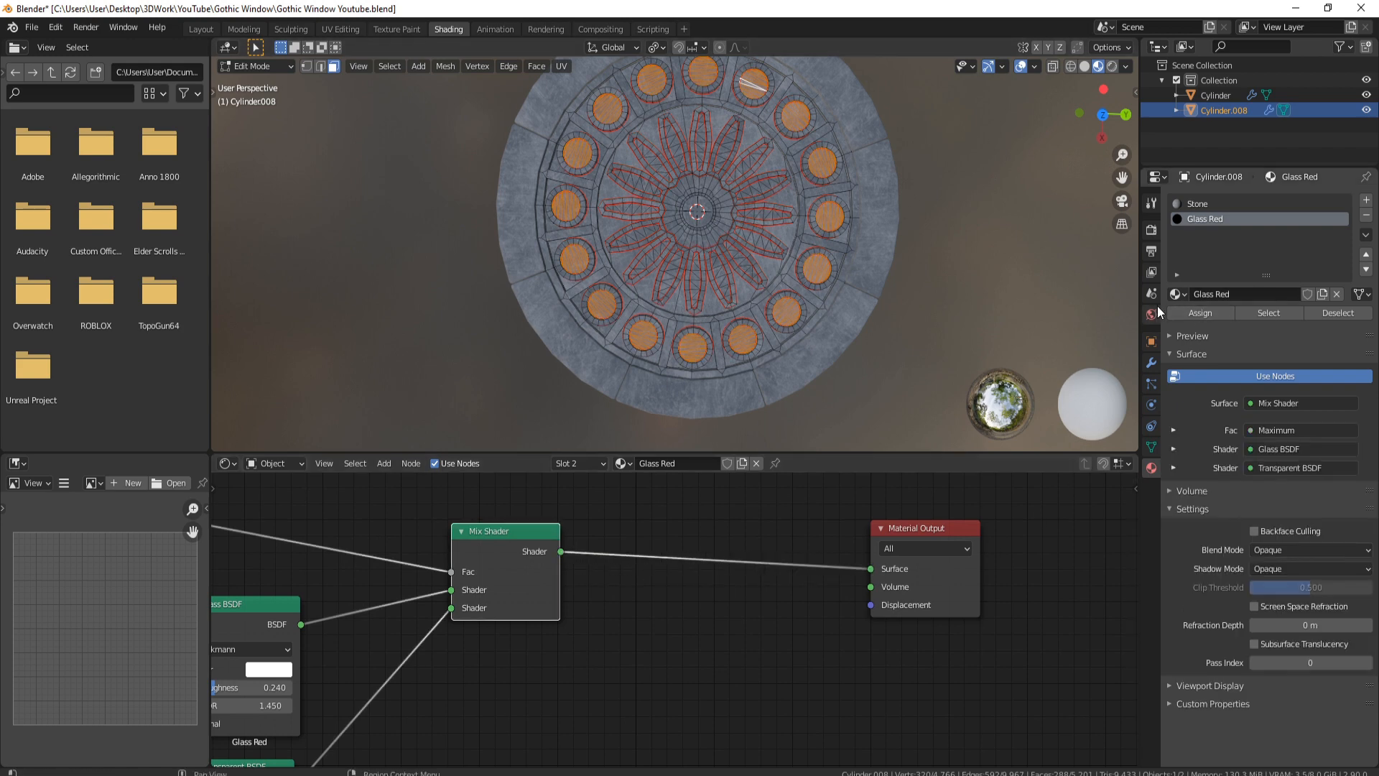
pyautogui.click(1213, 313)
pyautogui.press('Tab')
pyautogui.scroll(4, 749, 339)
pyautogui.moveTo(750, 339); pyautogui.dragTo(772, 317, button='middle')
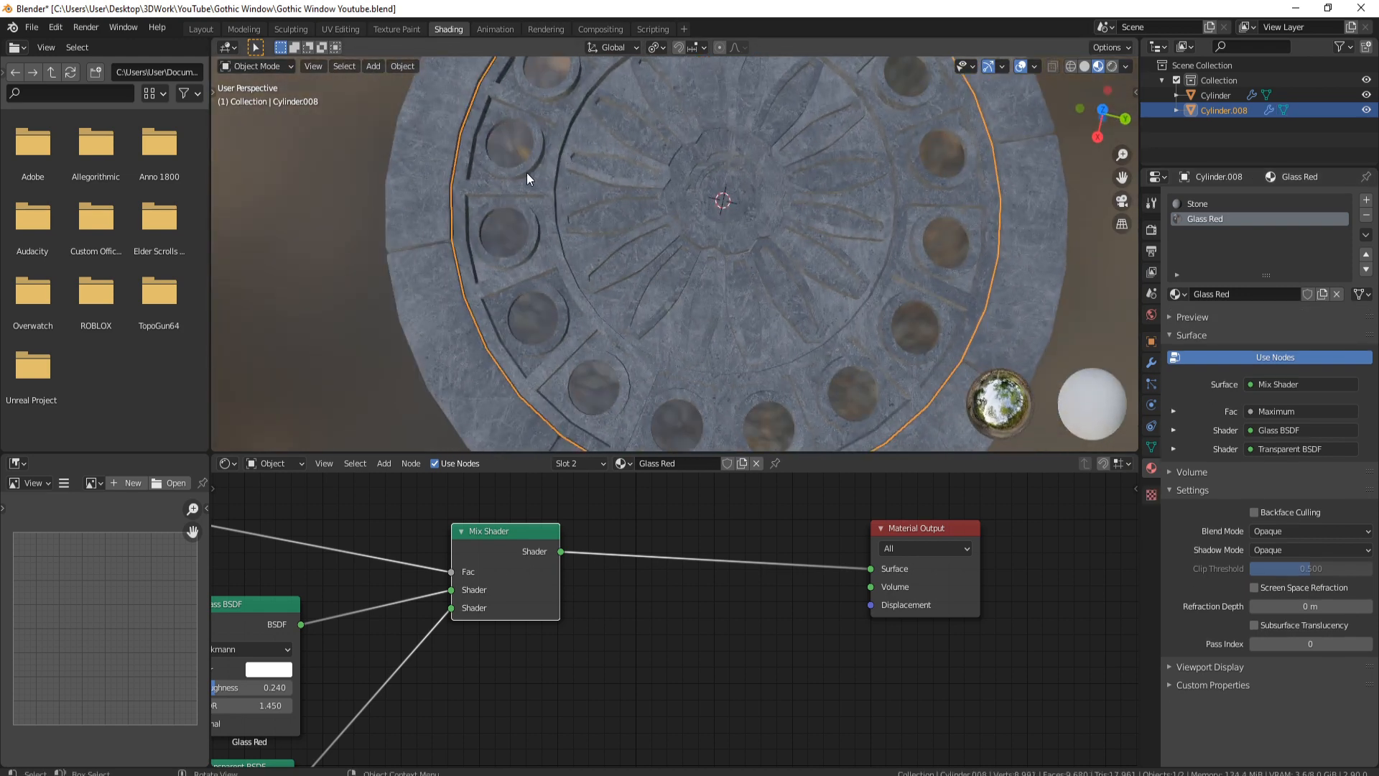
# Set the Glass BSDF color to a very dark red with hue 0.999, saturation 0.707 and value 0.176.
pyautogui.moveTo(486, 616); pyautogui.dragTo(516, 572, button='middle')
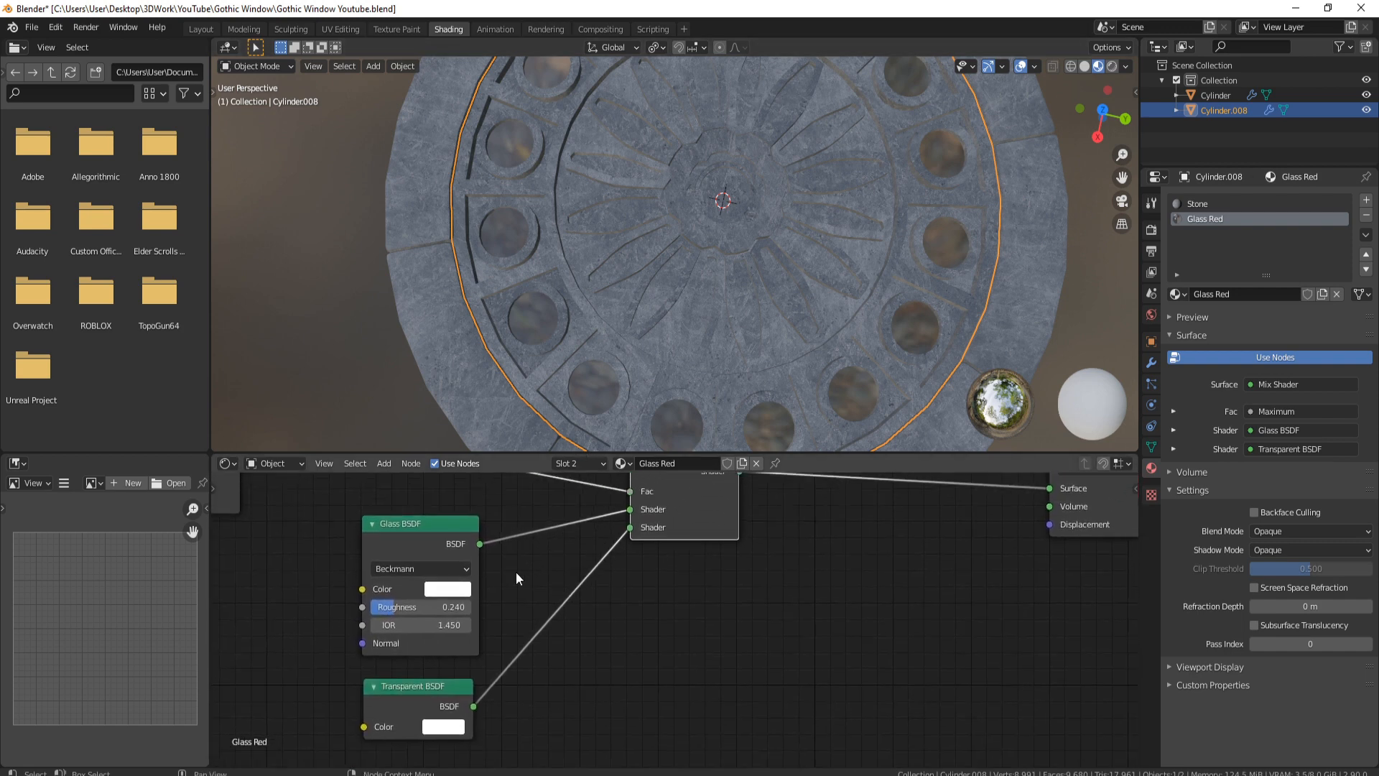
pyautogui.click(455, 589)
pyautogui.moveTo(491, 416); pyautogui.dragTo(492, 456)
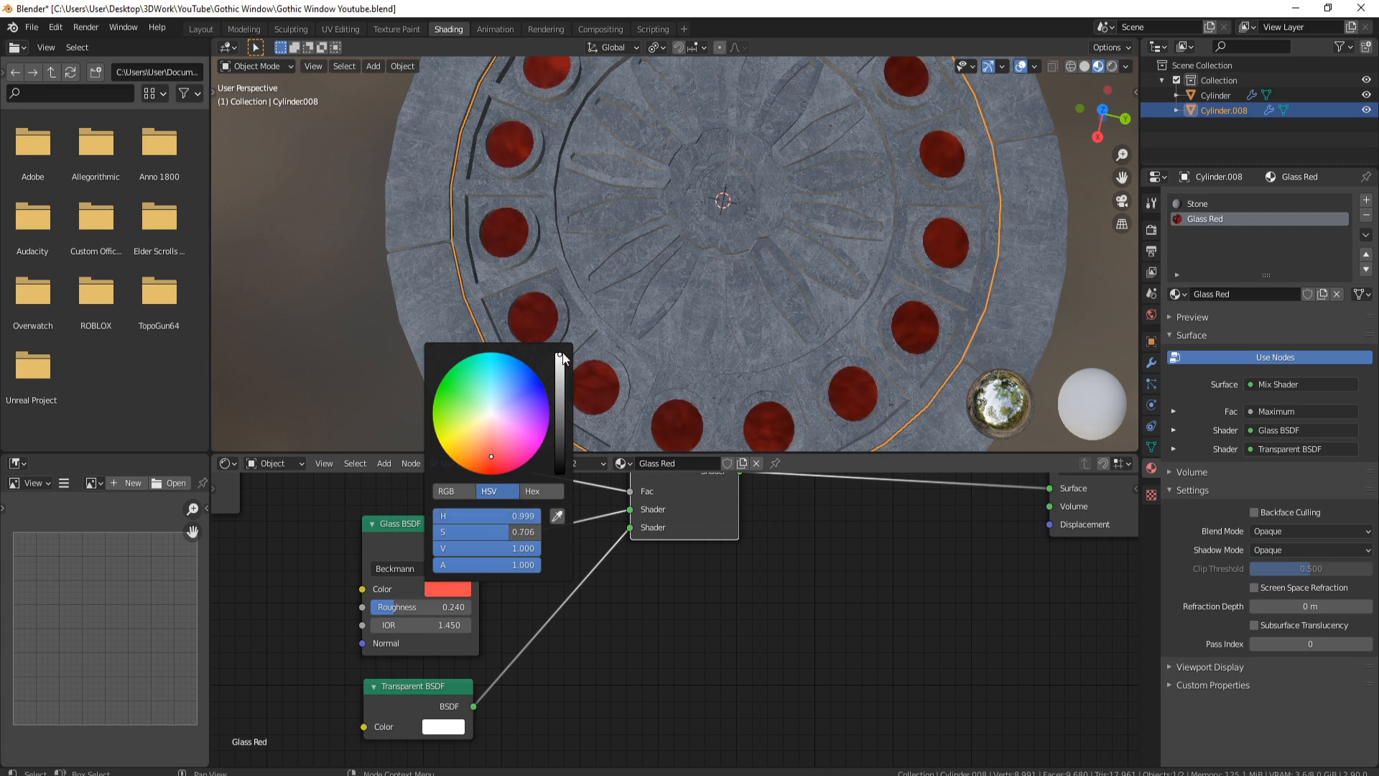
pyautogui.moveTo(559, 354); pyautogui.dragTo(560, 431)
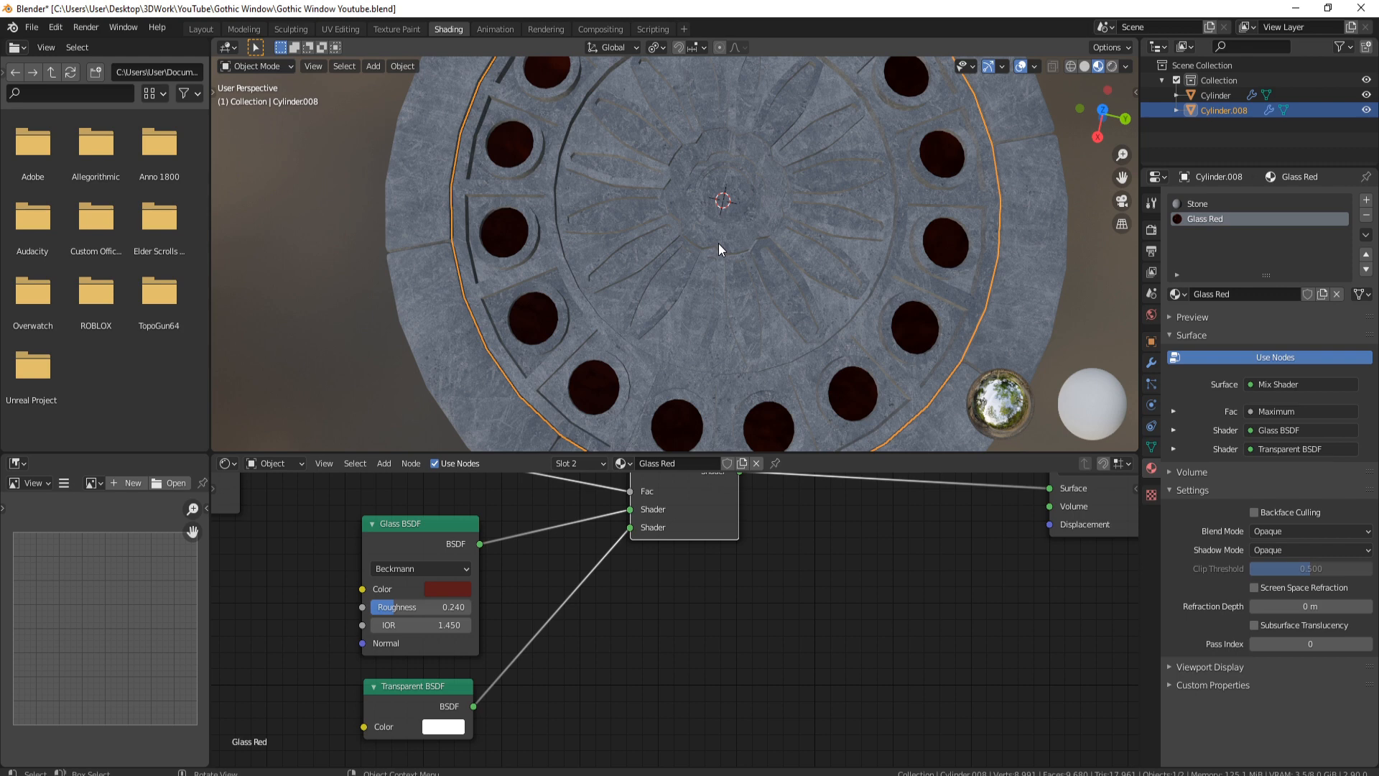
pyautogui.moveTo(550, 692); pyautogui.dragTo(536, 629, button='middle')
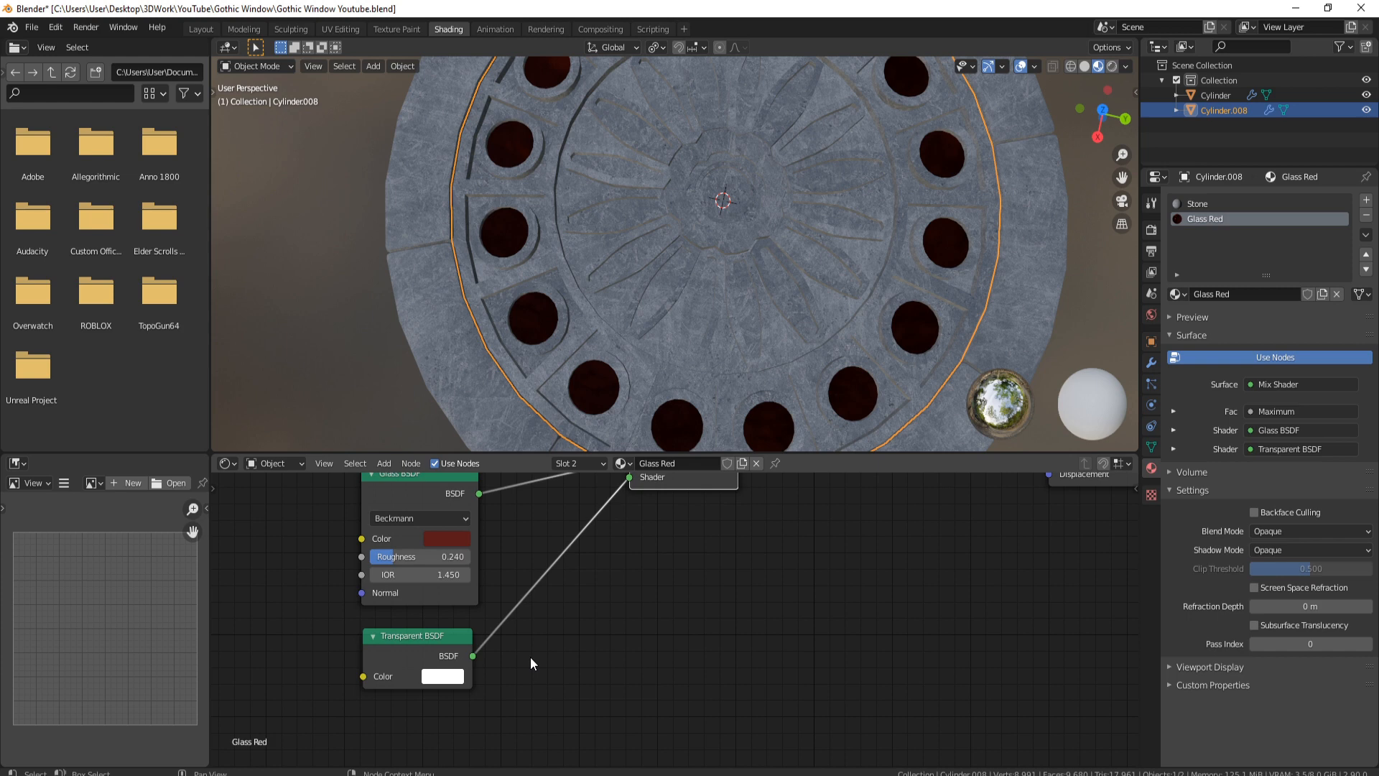
pyautogui.click(440, 540)
pyautogui.moveTo(559, 397); pyautogui.dragTo(559, 402)
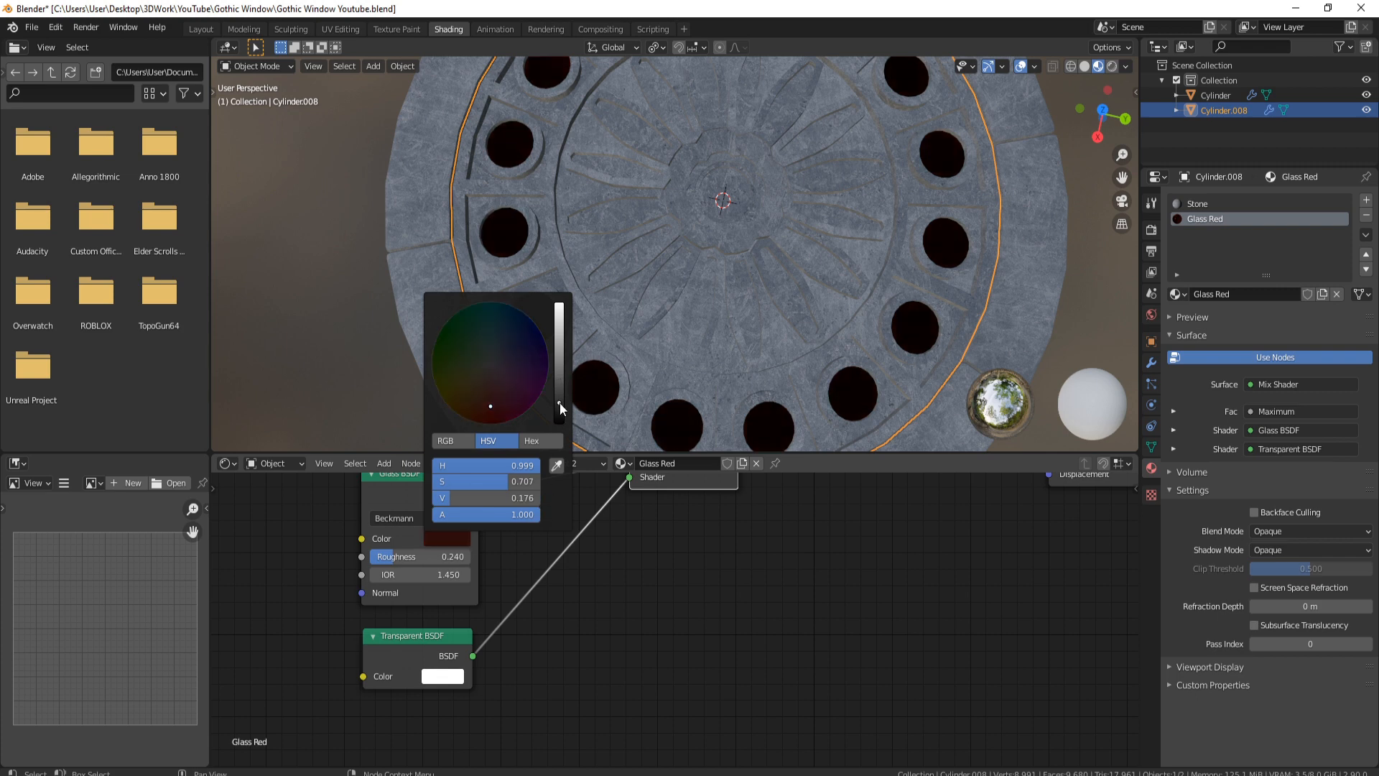
# Set the Transparent BSDF color to a pale, lightly saturated red at full value.
pyautogui.click(445, 677)
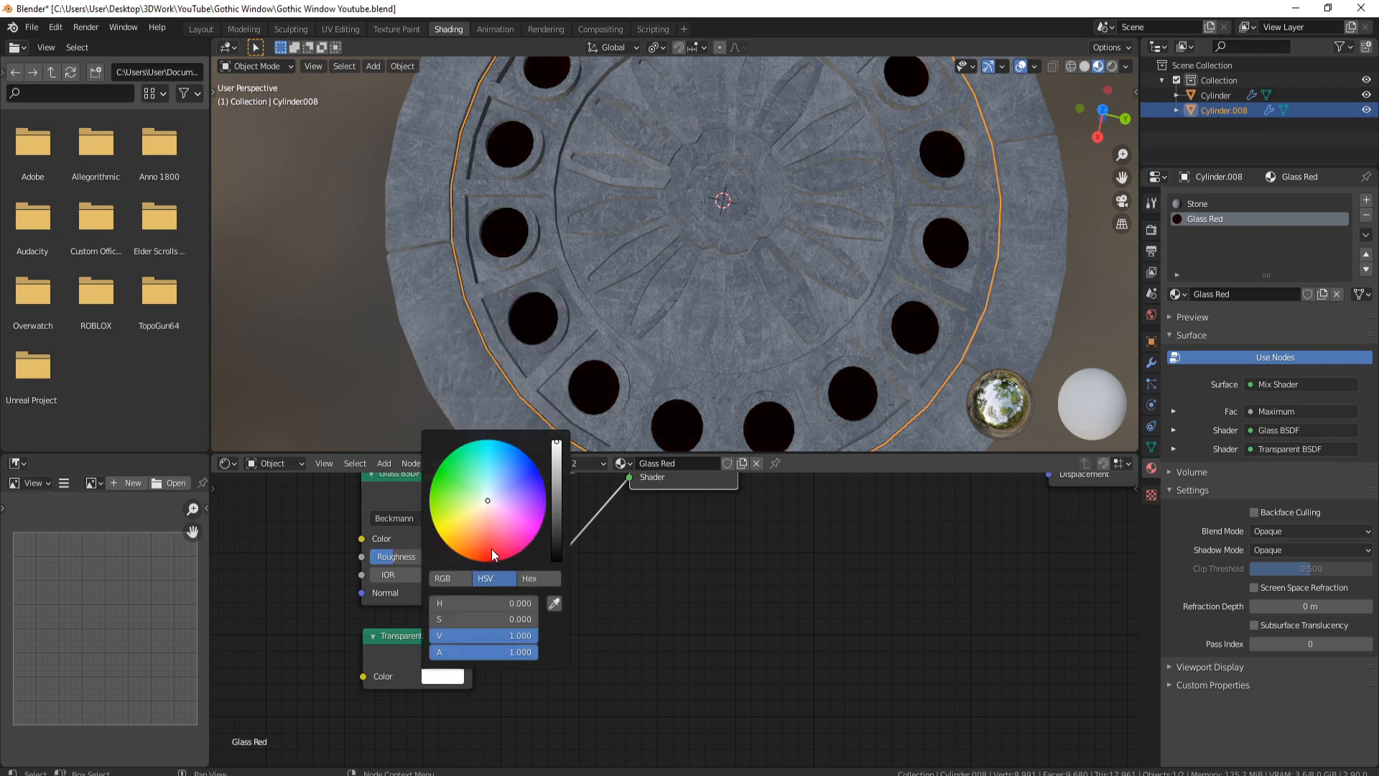
pyautogui.moveTo(492, 550); pyautogui.dragTo(488, 540)
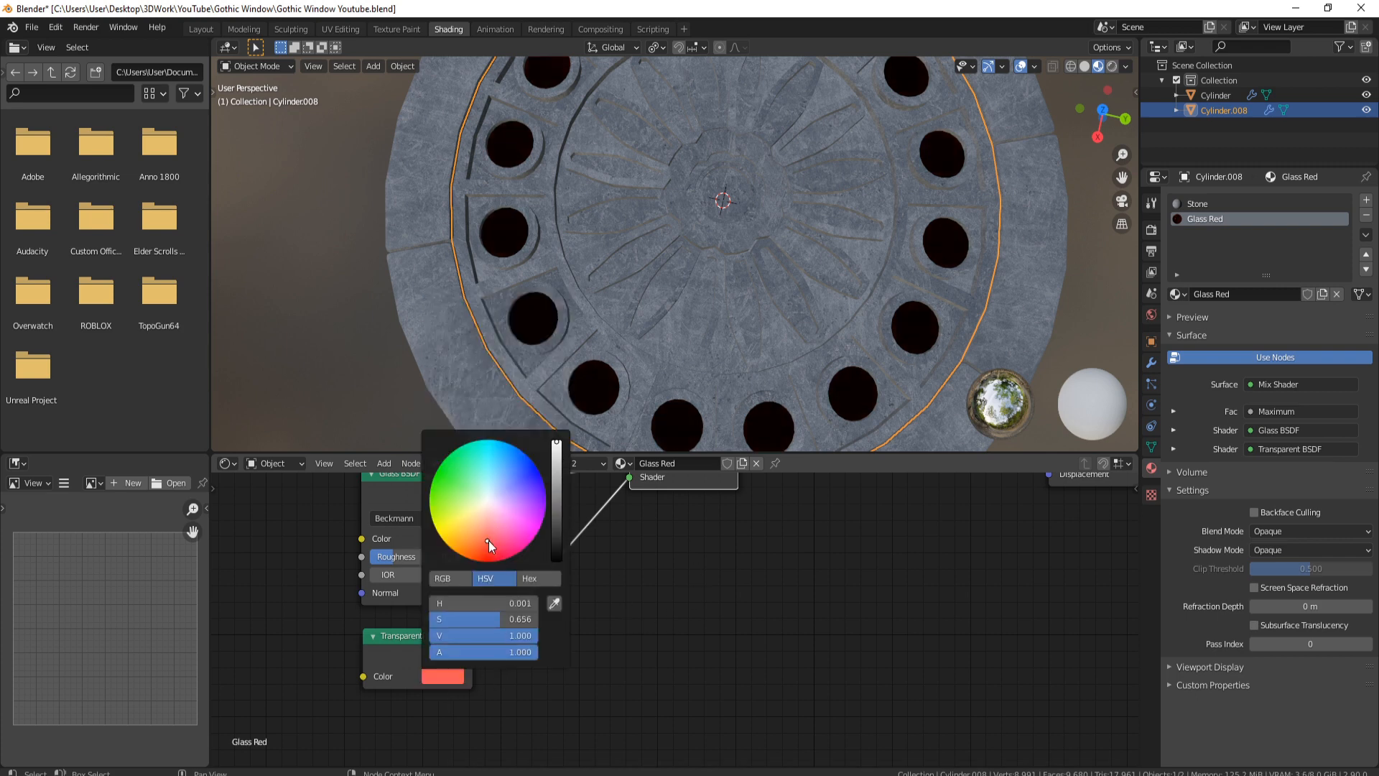
pyautogui.moveTo(489, 545); pyautogui.dragTo(488, 523)
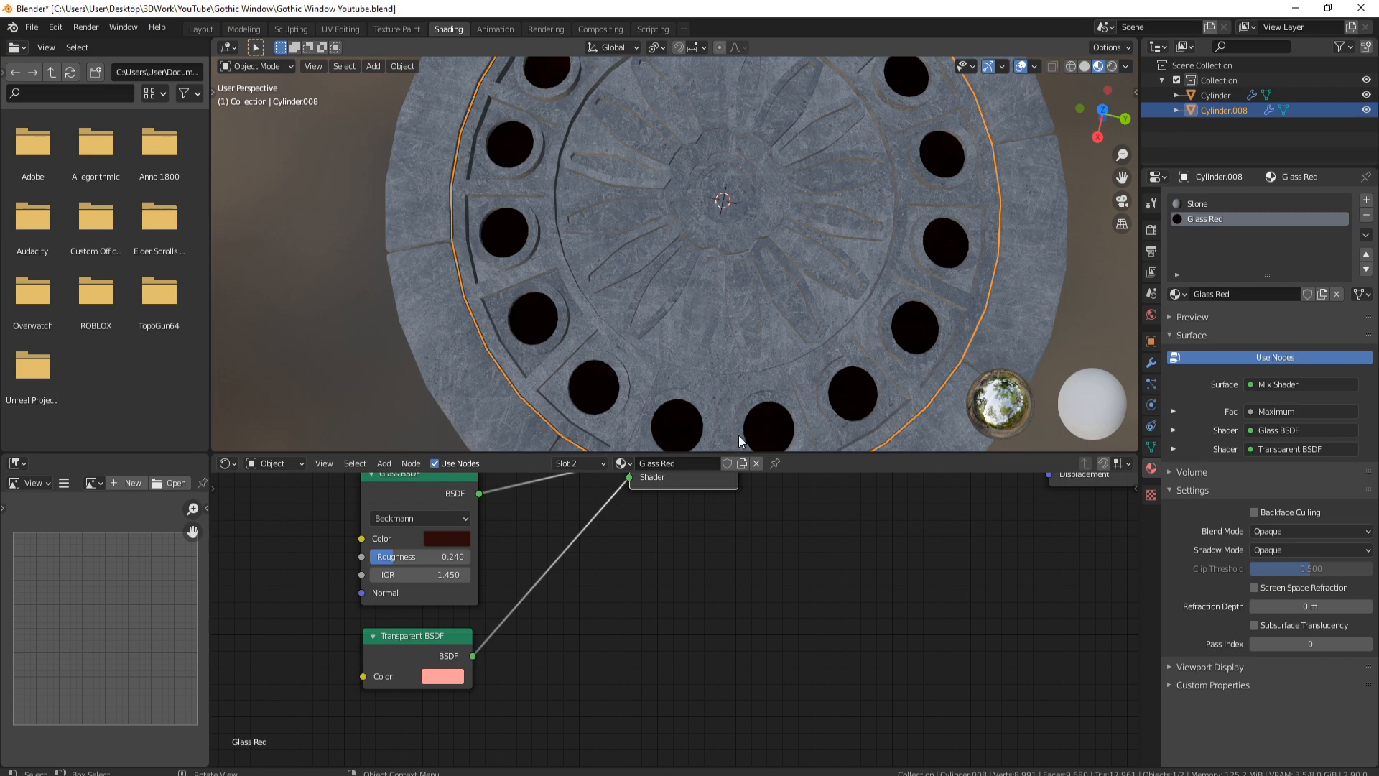
# Add two more material slots to the rosette object and create a new material in each.
pyautogui.moveTo(640, 283); pyautogui.dragTo(684, 290, button='middle')
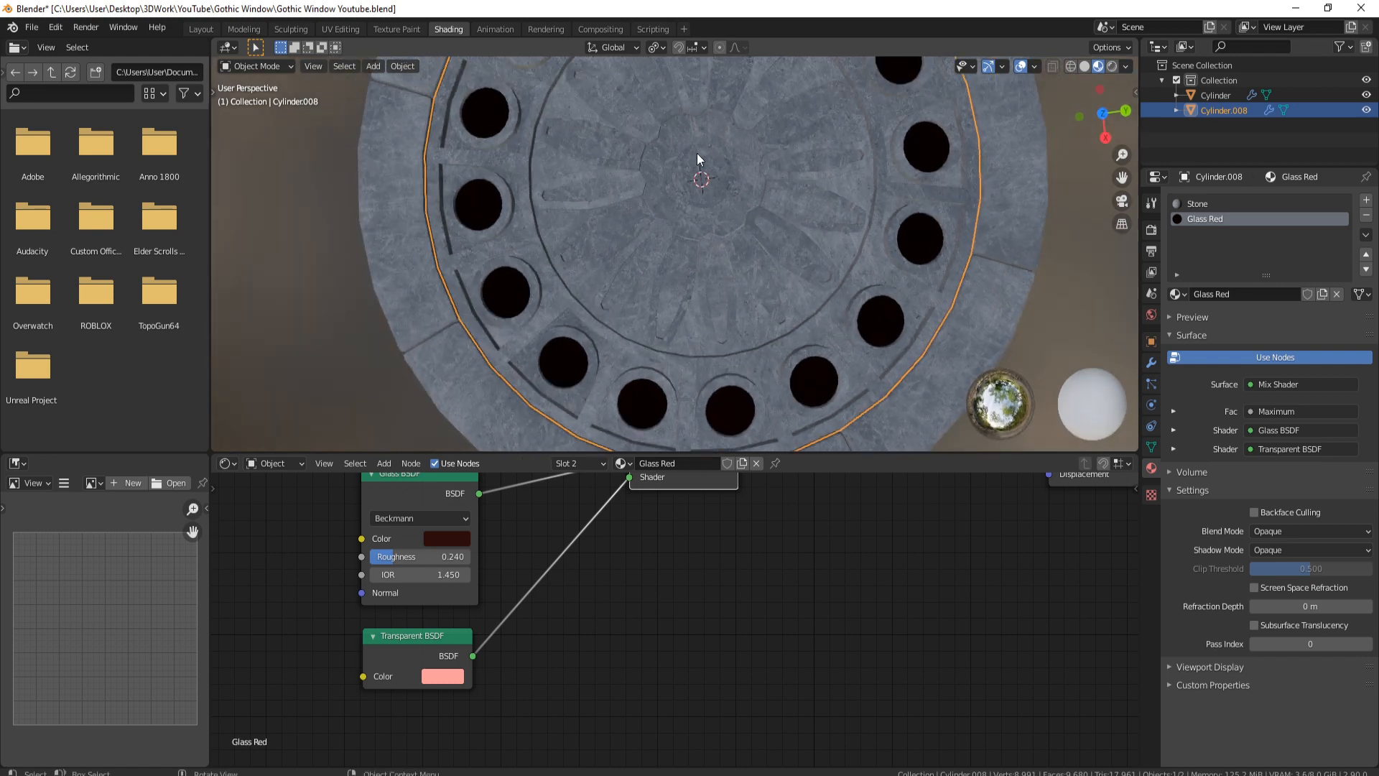
pyautogui.moveTo(738, 186); pyautogui.dragTo(794, 268, button='middle')
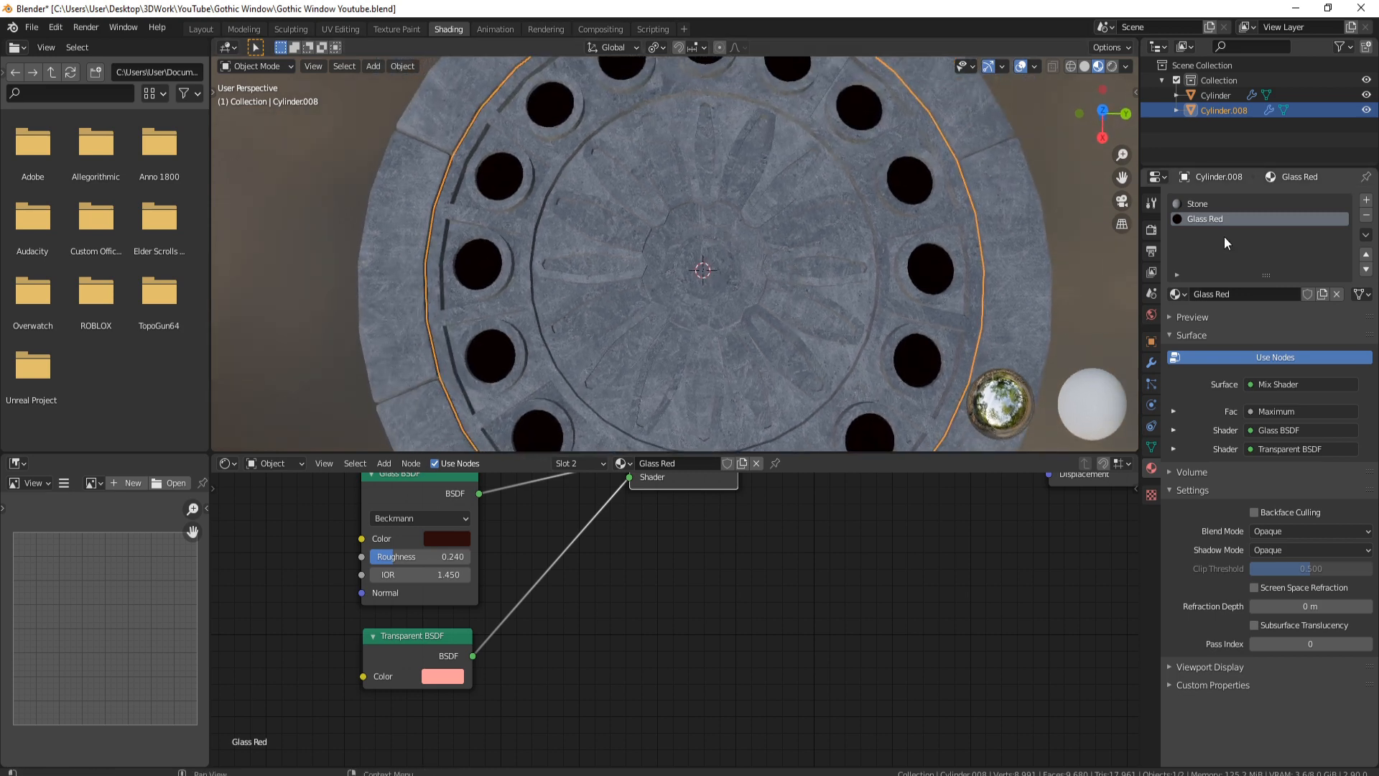
pyautogui.click(1366, 200)
pyautogui.click(1366, 199)
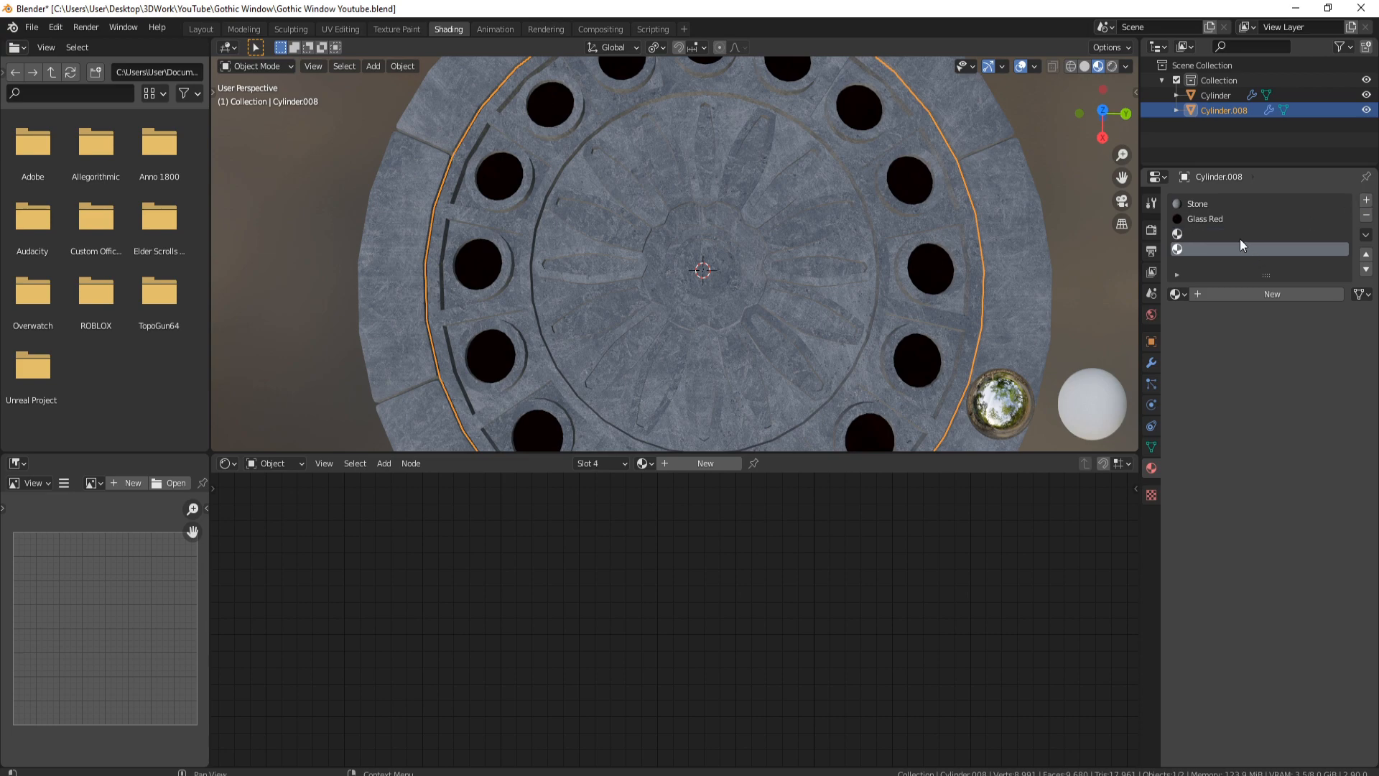
pyautogui.click(1240, 237)
pyautogui.click(1265, 294)
pyautogui.click(1204, 249)
pyautogui.click(1274, 294)
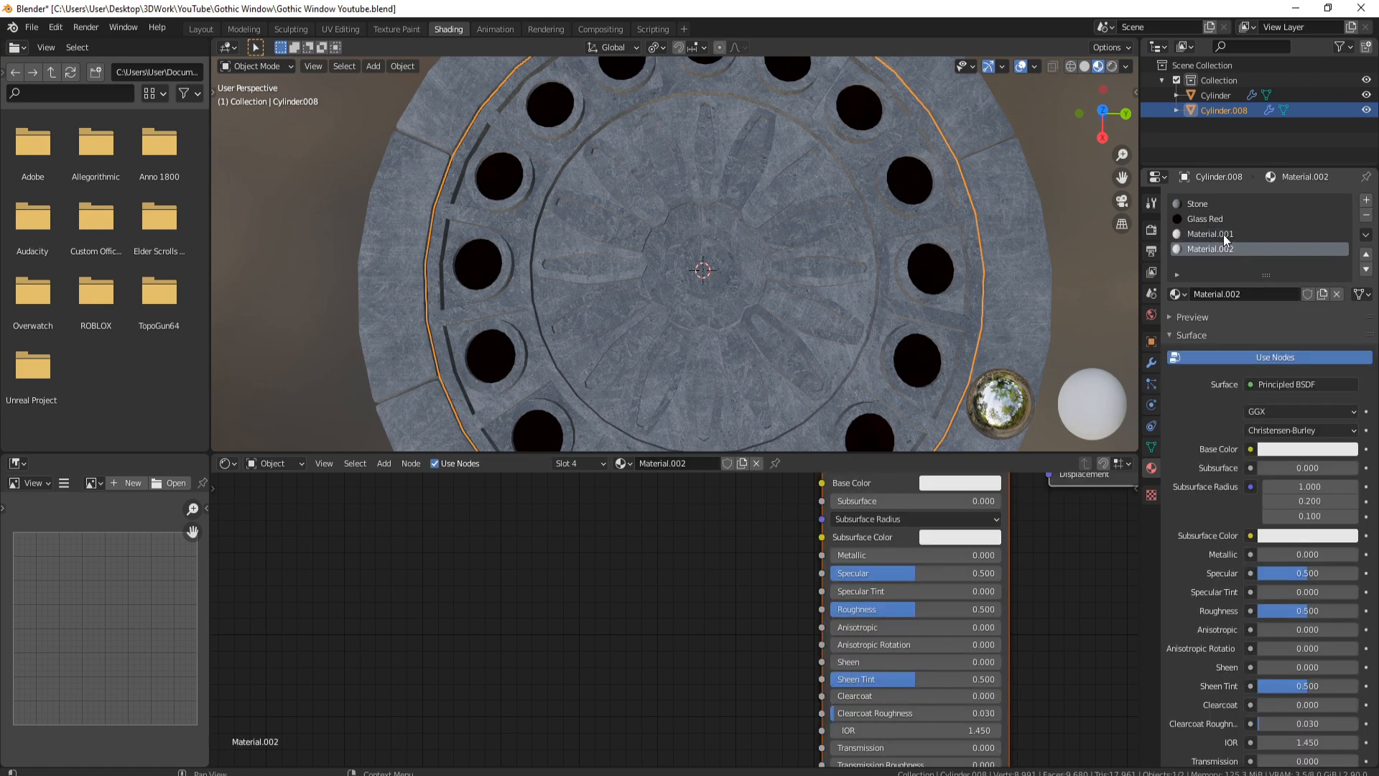
# Rename the material in the third slot to Glass Orange.
pyautogui.doubleClick(1222, 234)
pyautogui.write('Gl')
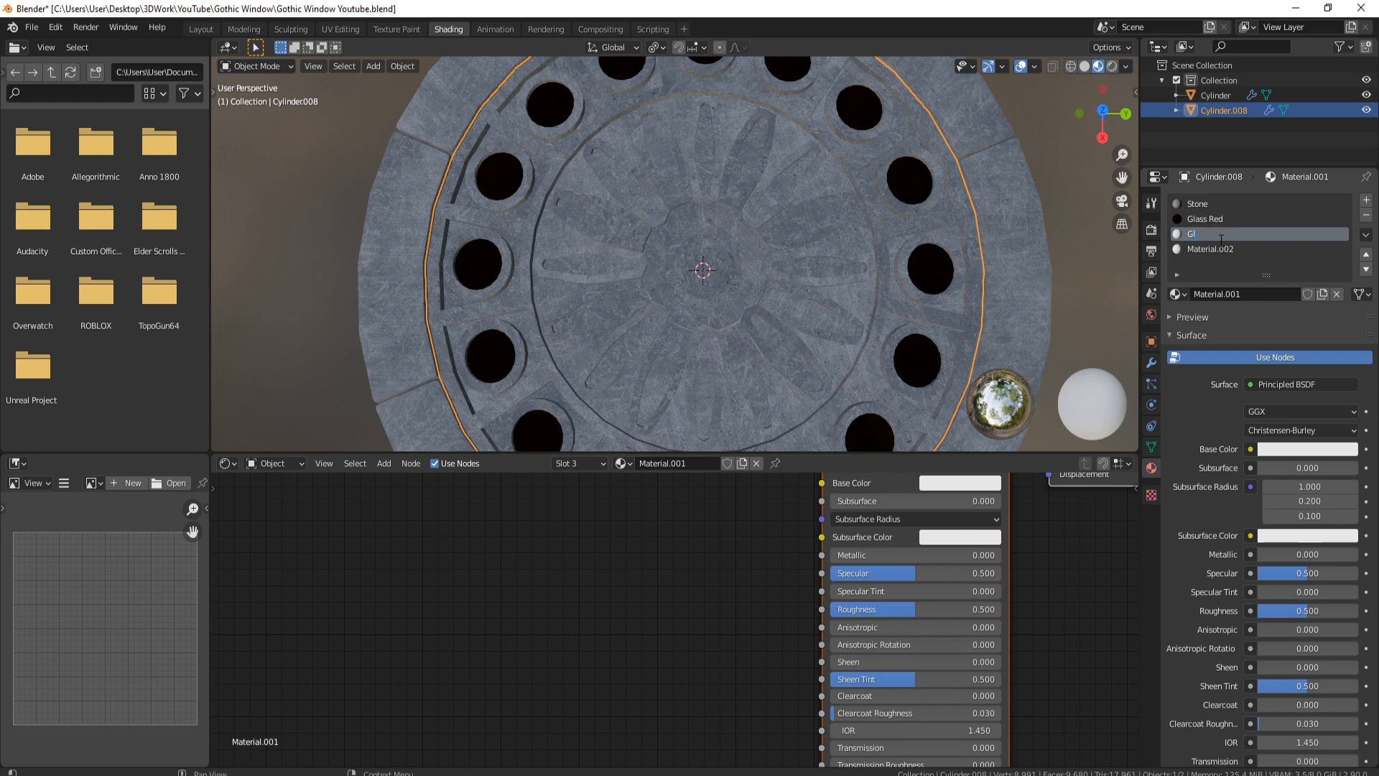
pyautogui.write('ass Ora')
pyautogui.press('BackSpace')
pyautogui.press('BackSpace')
pyautogui.write('e')
pyautogui.press('Return')
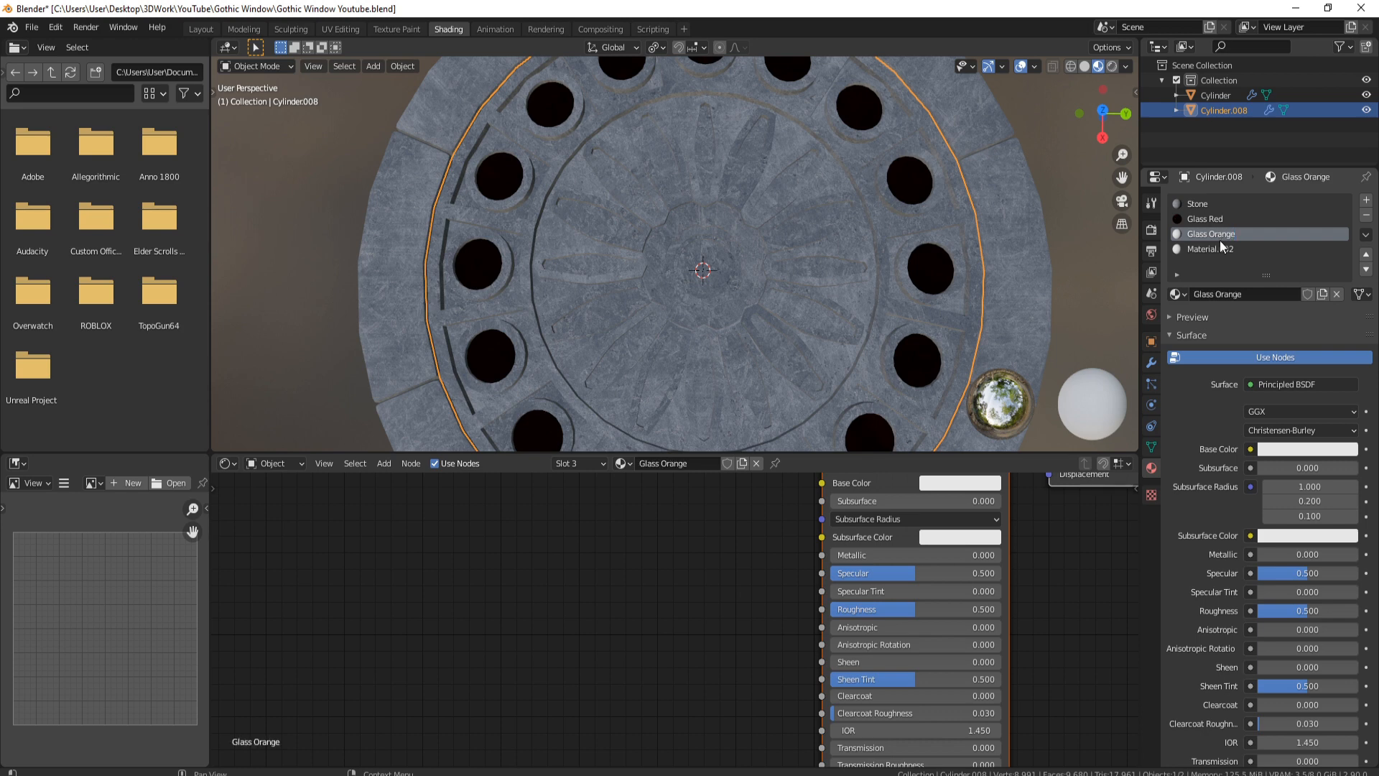
# Rename the material in the fourth slot to Glass Yellow.
pyautogui.doubleClick(1209, 249)
pyautogui.write('G')
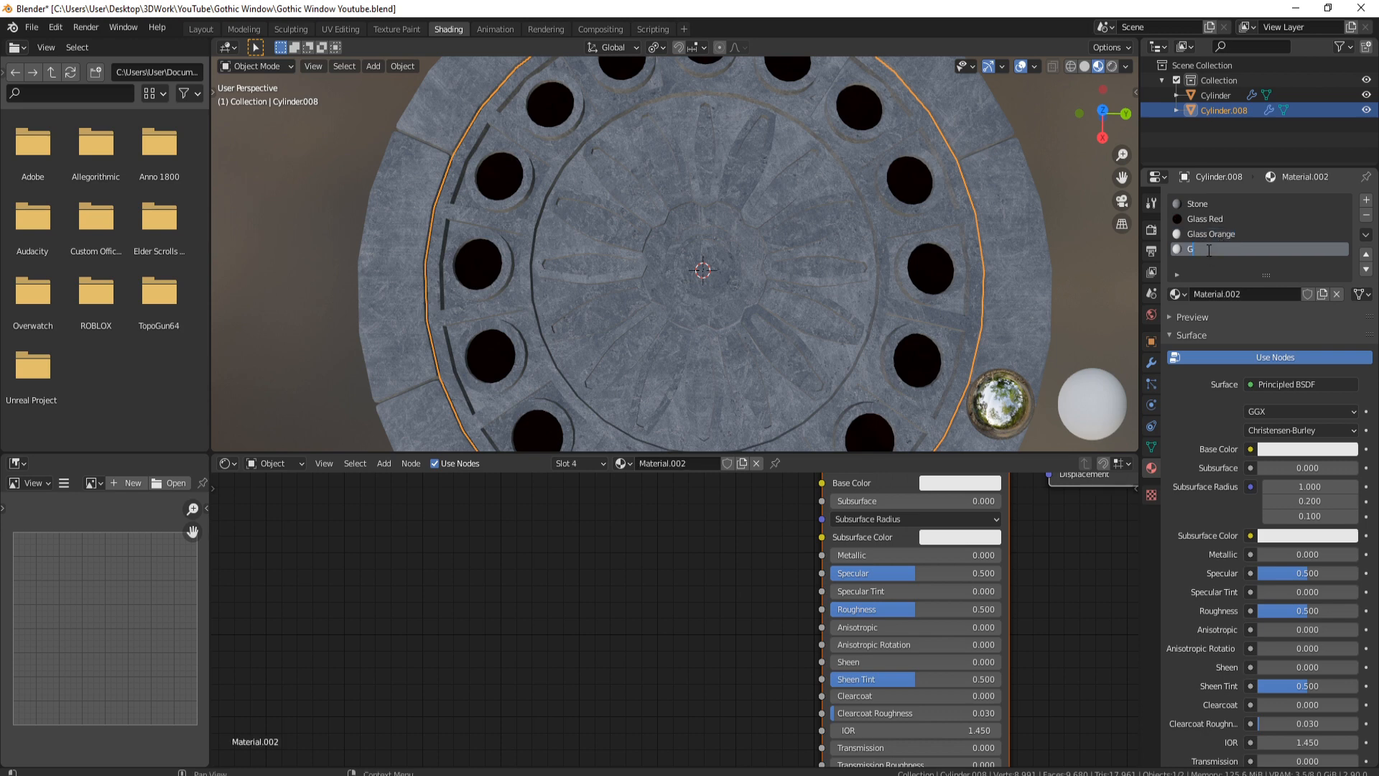
pyautogui.write('lass Yellow')
pyautogui.press('Return')
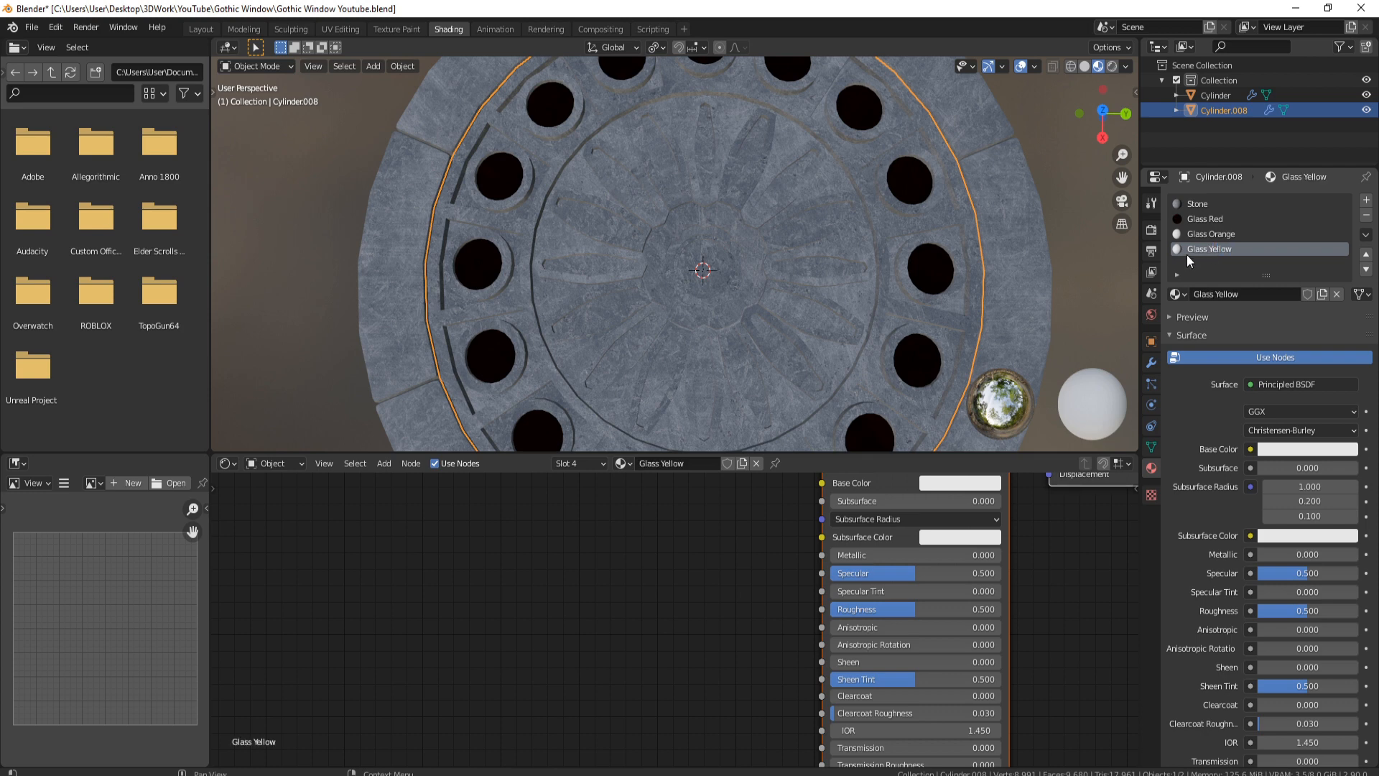
# Copy the Glass Red material's setup and paste it into both Glass Orange and Glass Yellow.
pyautogui.click(1209, 220)
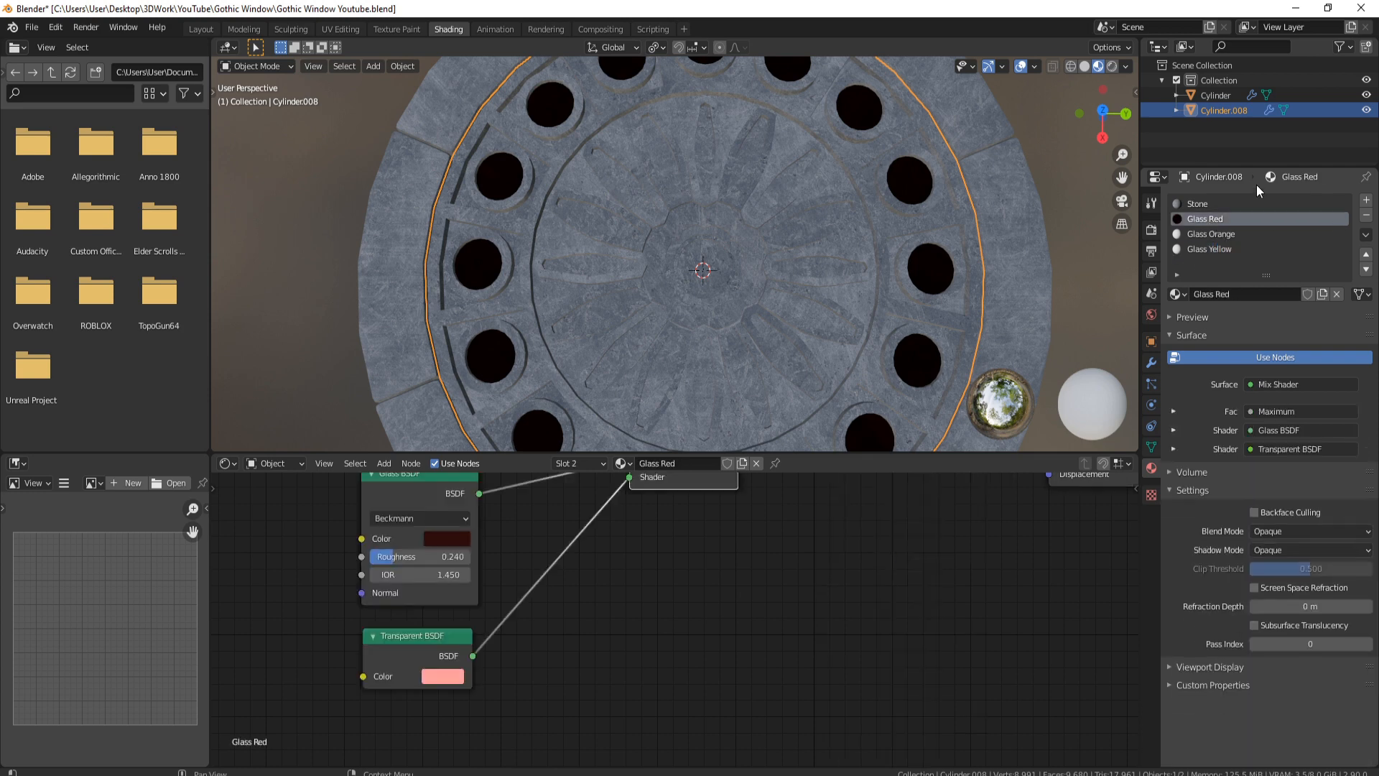
pyautogui.click(1365, 236)
pyautogui.click(1295, 249)
pyautogui.click(1216, 234)
pyautogui.click(1366, 235)
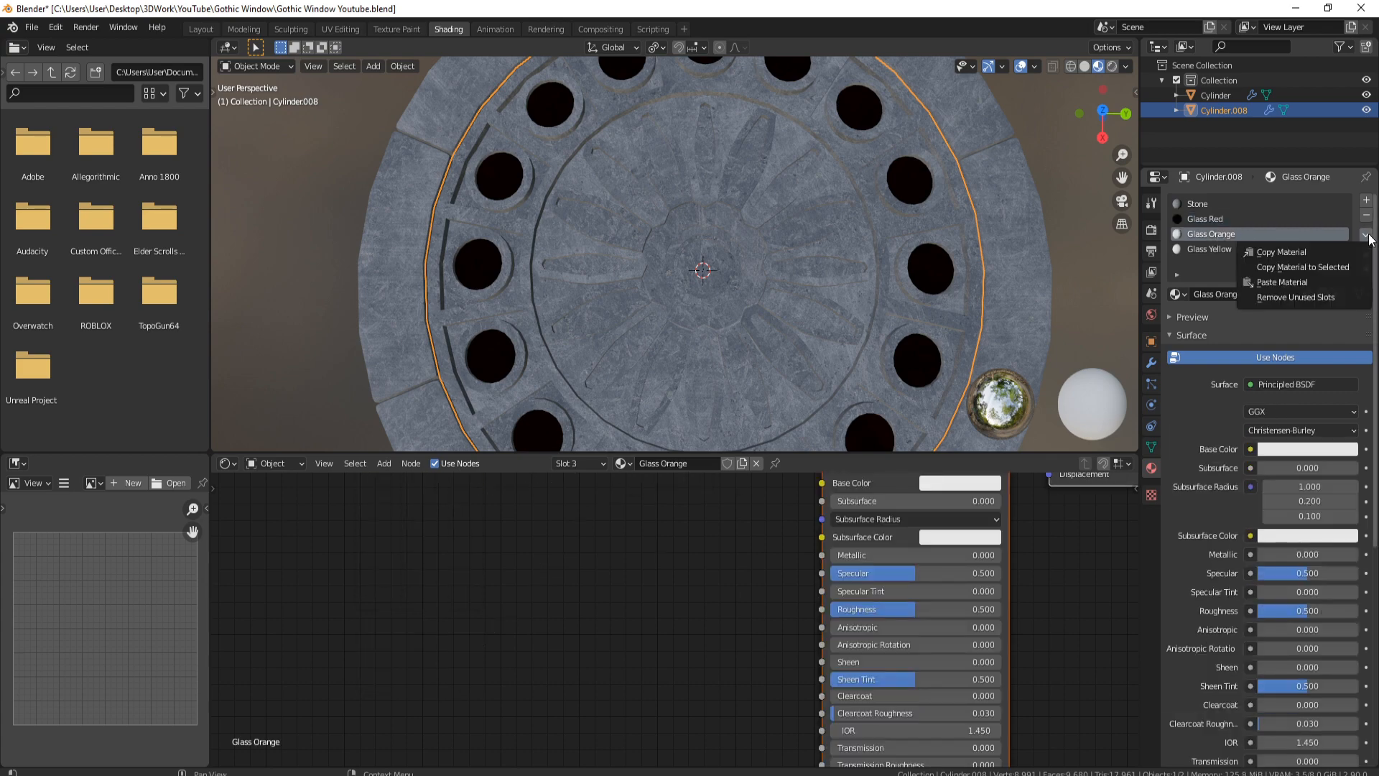
pyautogui.click(1327, 283)
pyautogui.click(1225, 248)
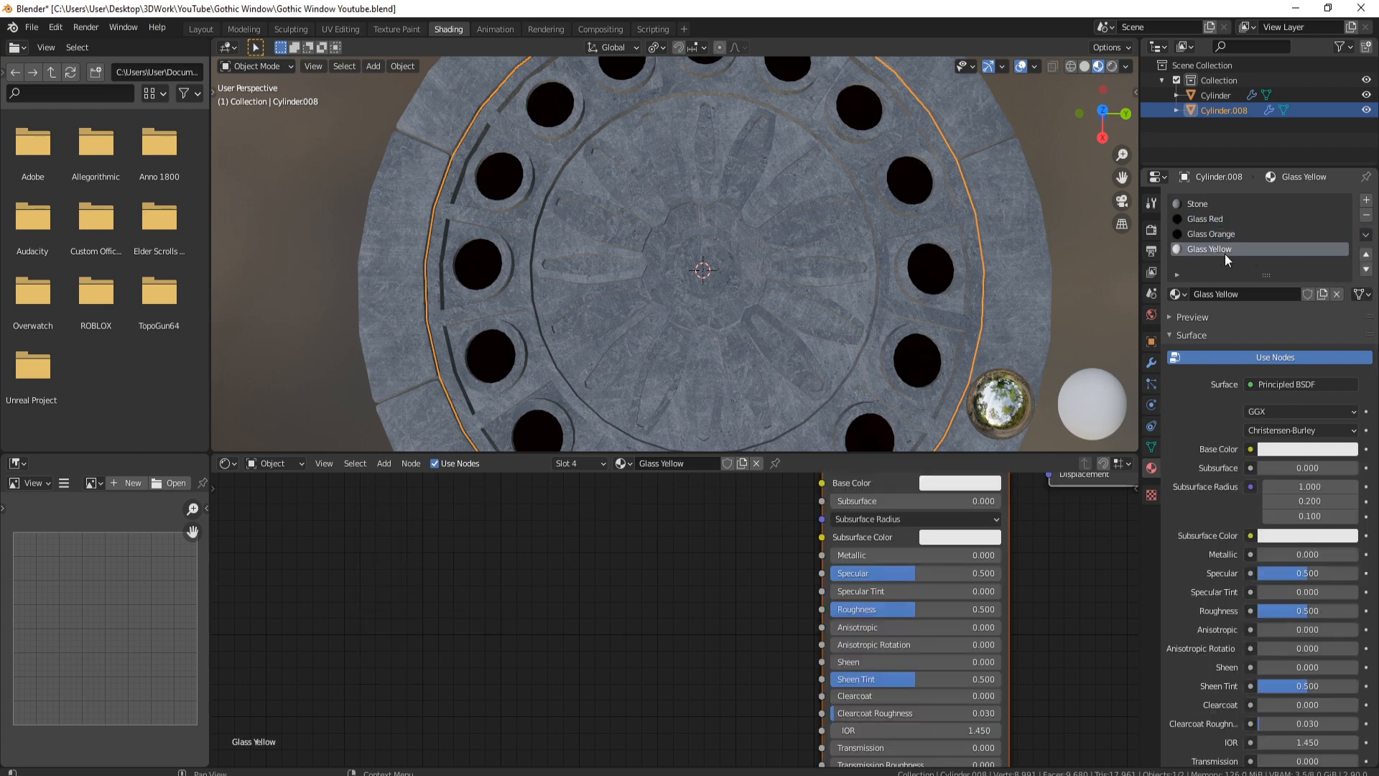
pyautogui.click(1366, 234)
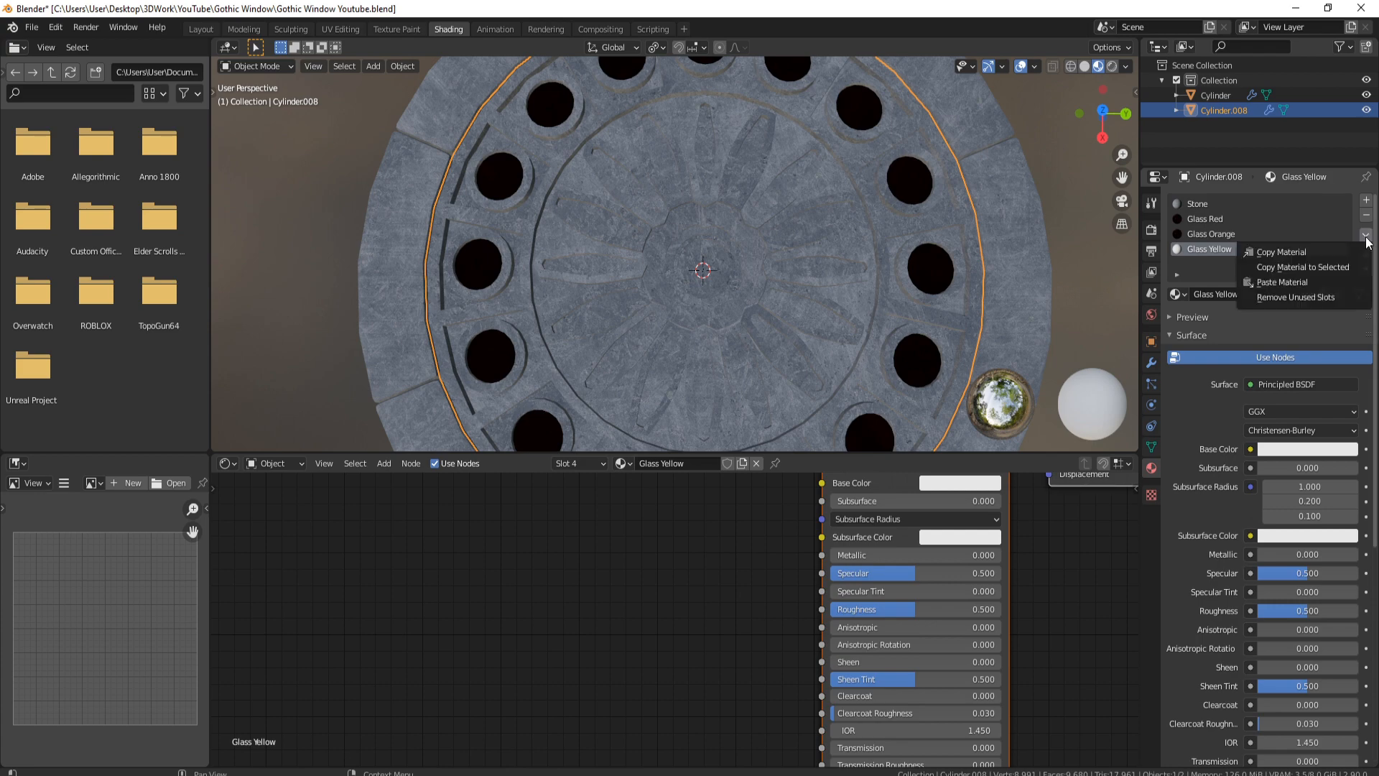
pyautogui.click(1290, 282)
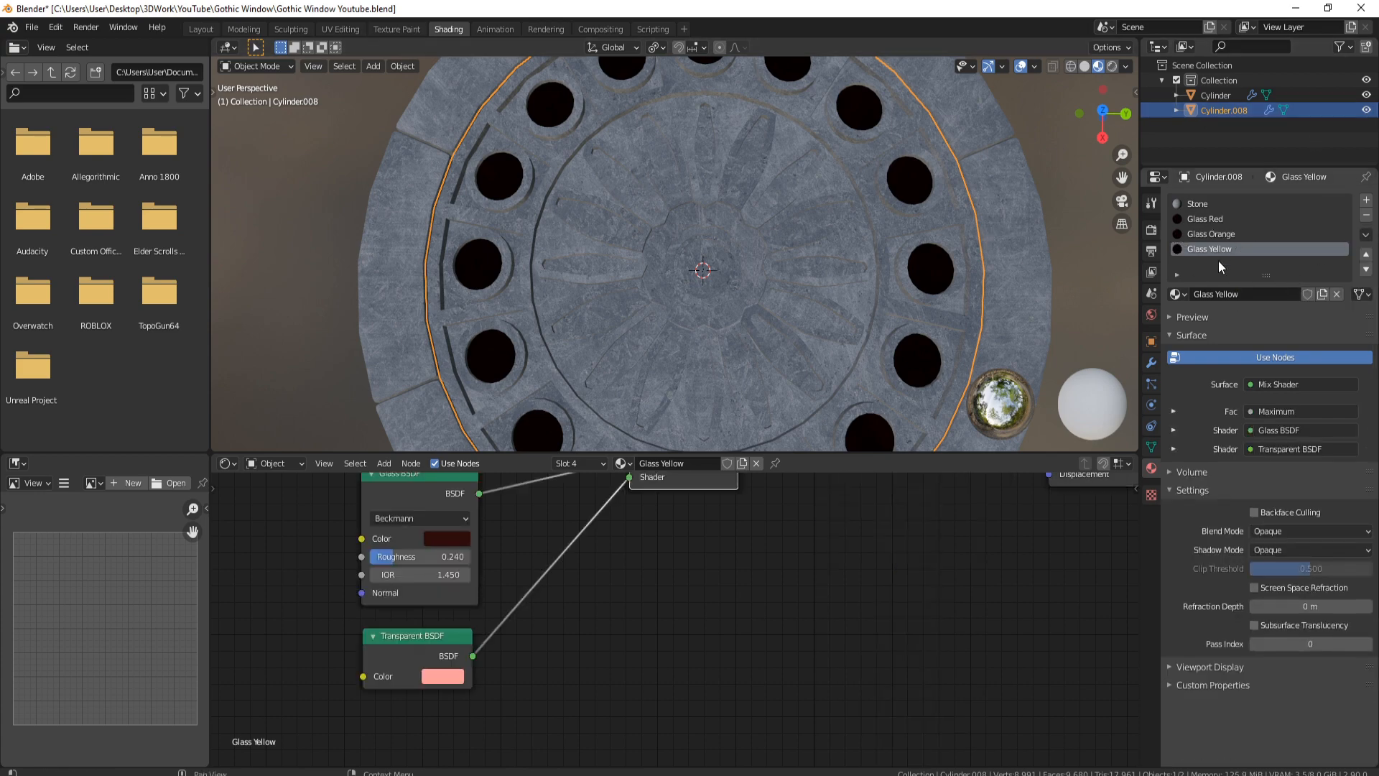
# In Edit Mode, select all the linked petal-shaped panes around the rosette's centre and make Glass Orange the active material slot.
pyautogui.click(1192, 234)
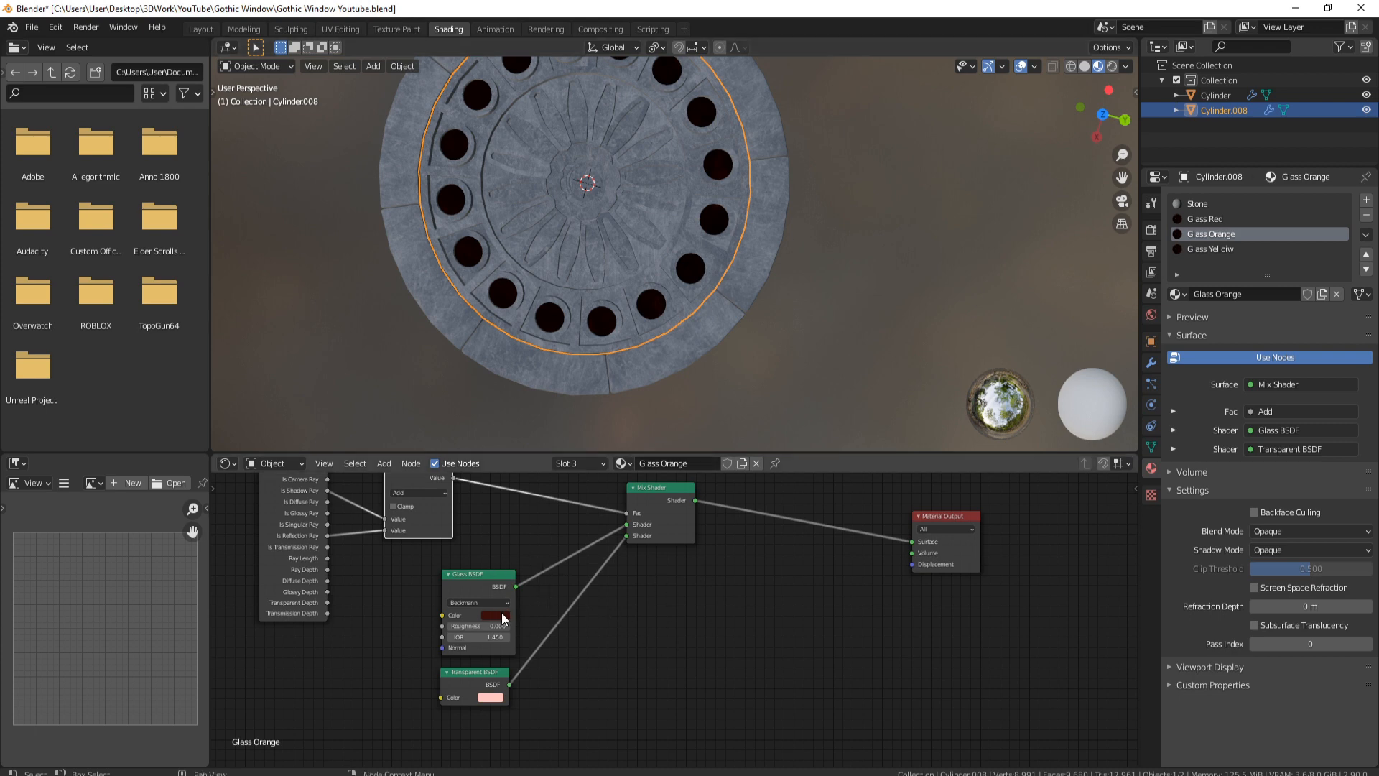
pyautogui.scroll(2, 609, 206)
pyautogui.press('Tab')
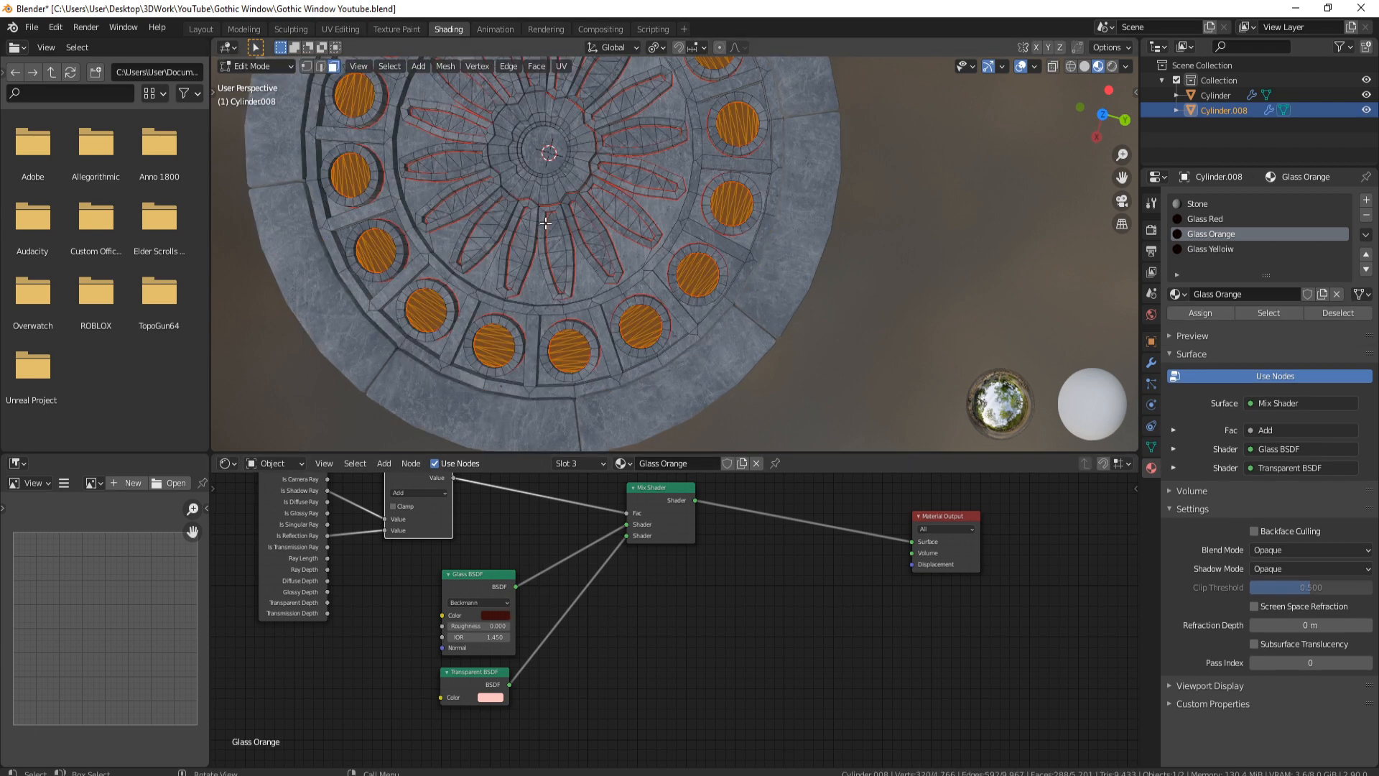
pyautogui.click(486, 225)
pyautogui.press('l')
pyautogui.press('l')
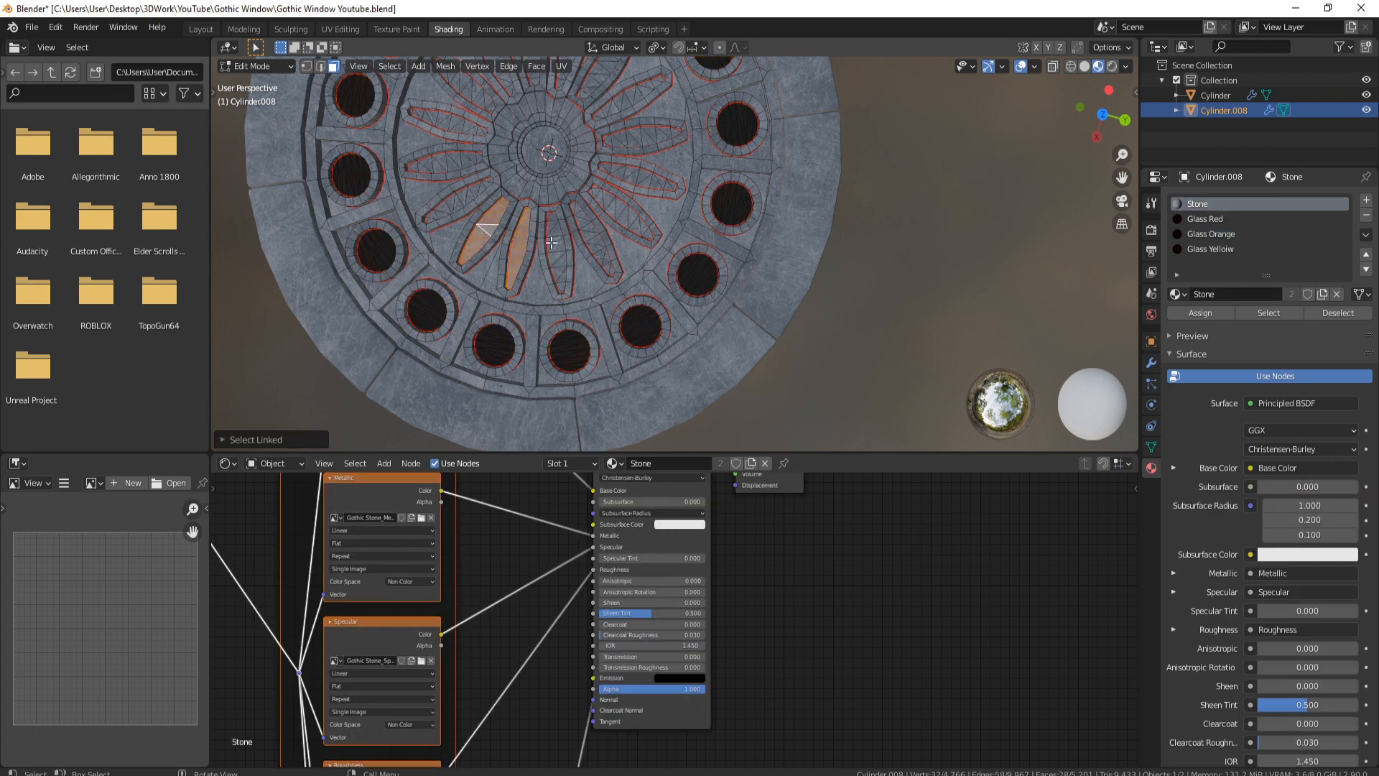
pyautogui.press('l')
pyautogui.press('l')
pyautogui.press('l')
pyautogui.press('l')
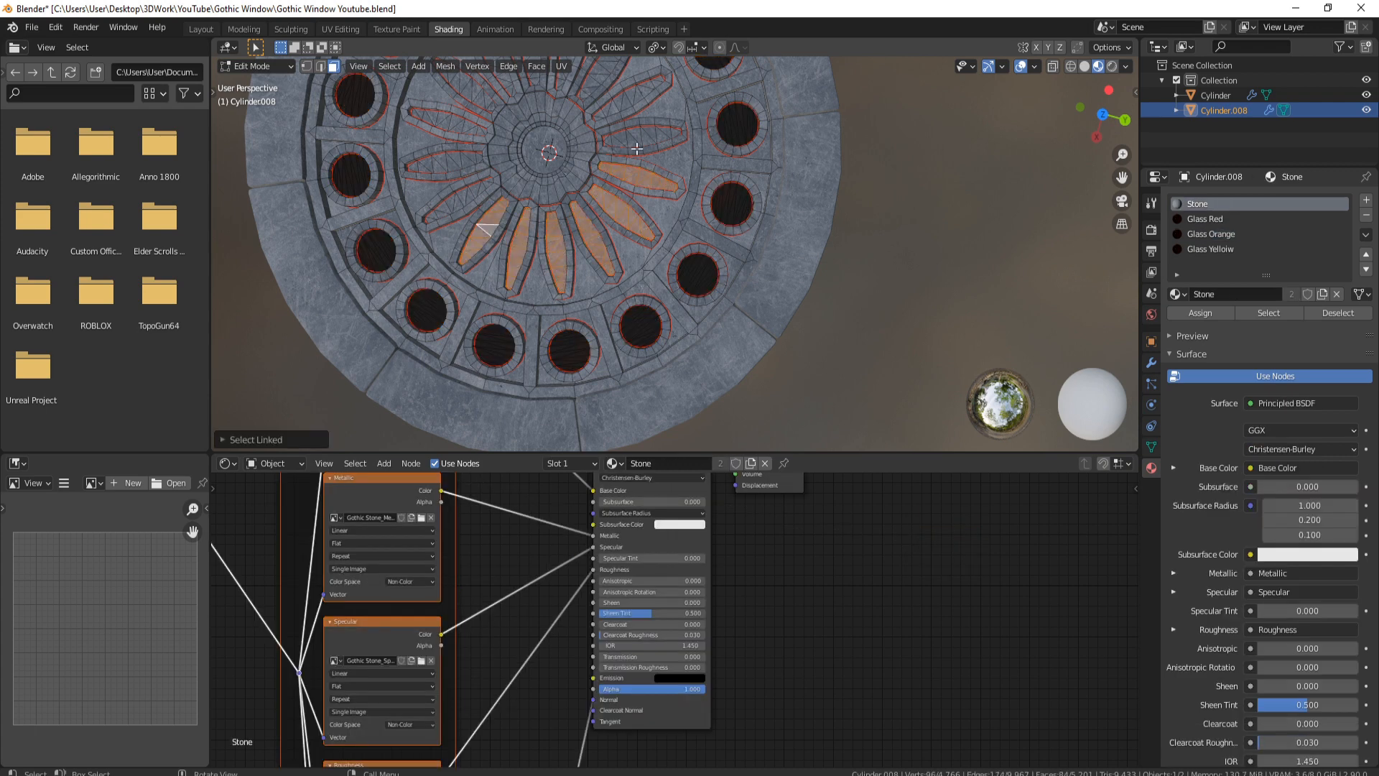
pyautogui.press('l')
pyautogui.press('l')
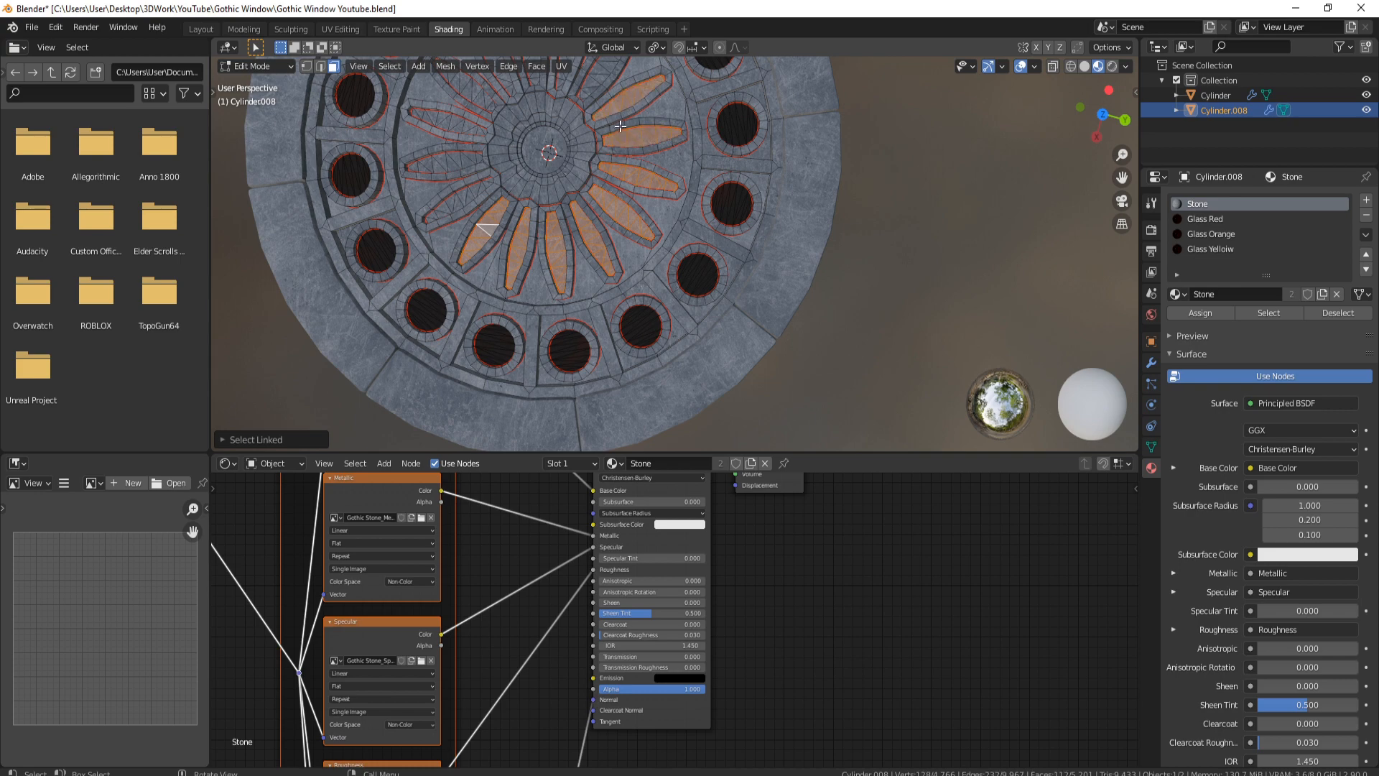
pyautogui.moveTo(619, 123); pyautogui.dragTo(622, 173, button='middle')
pyautogui.press('l')
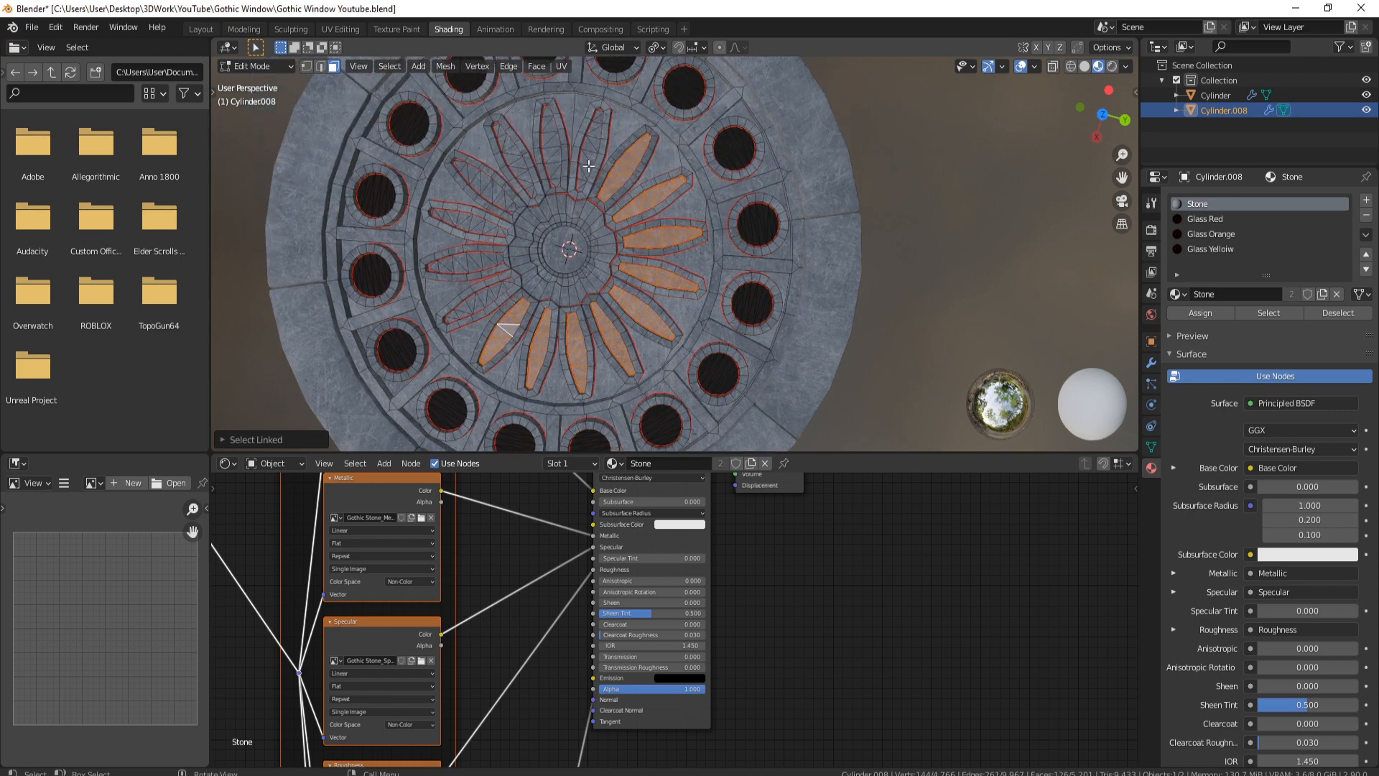
pyautogui.press('l')
pyautogui.press('l')
pyautogui.press('l')
pyautogui.press('l')
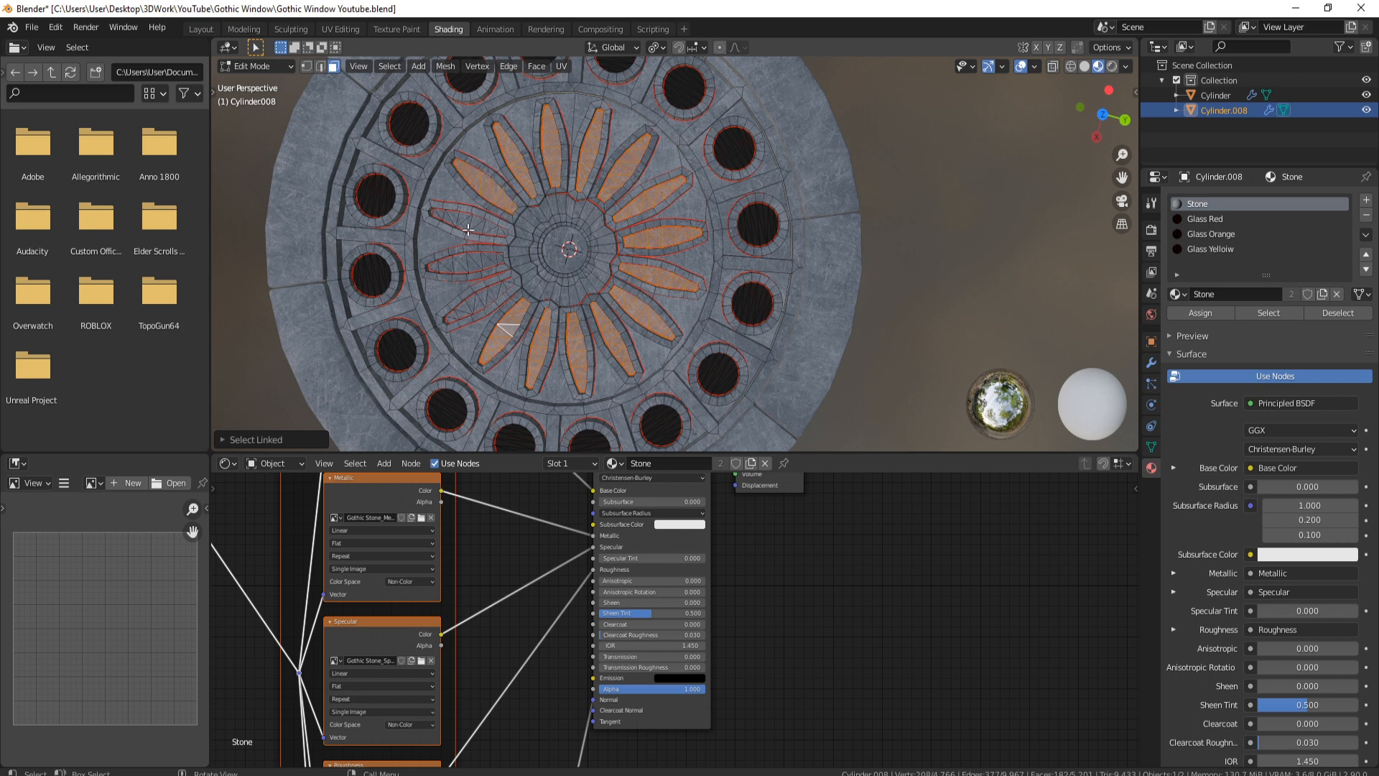
pyautogui.press('l')
pyautogui.press('l')
pyautogui.press('l')
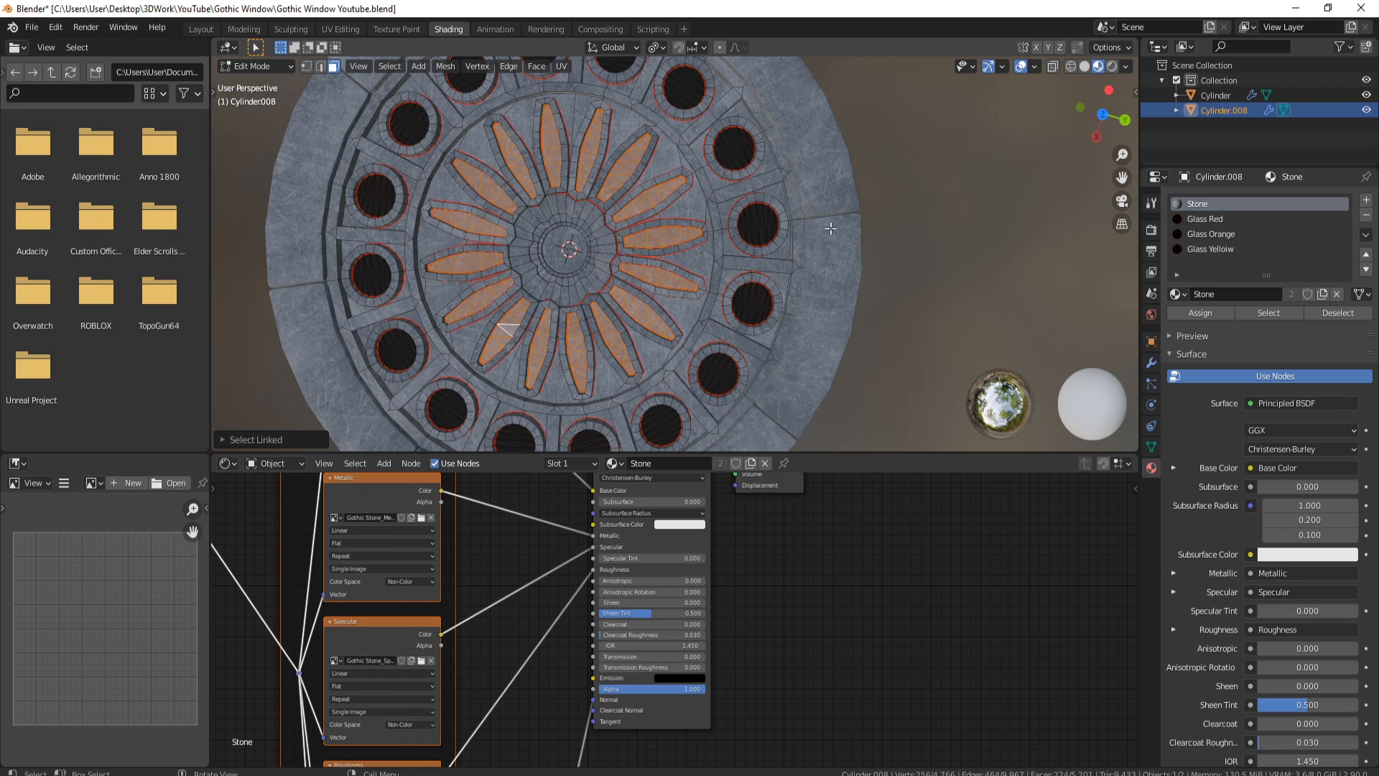
pyautogui.click(1219, 237)
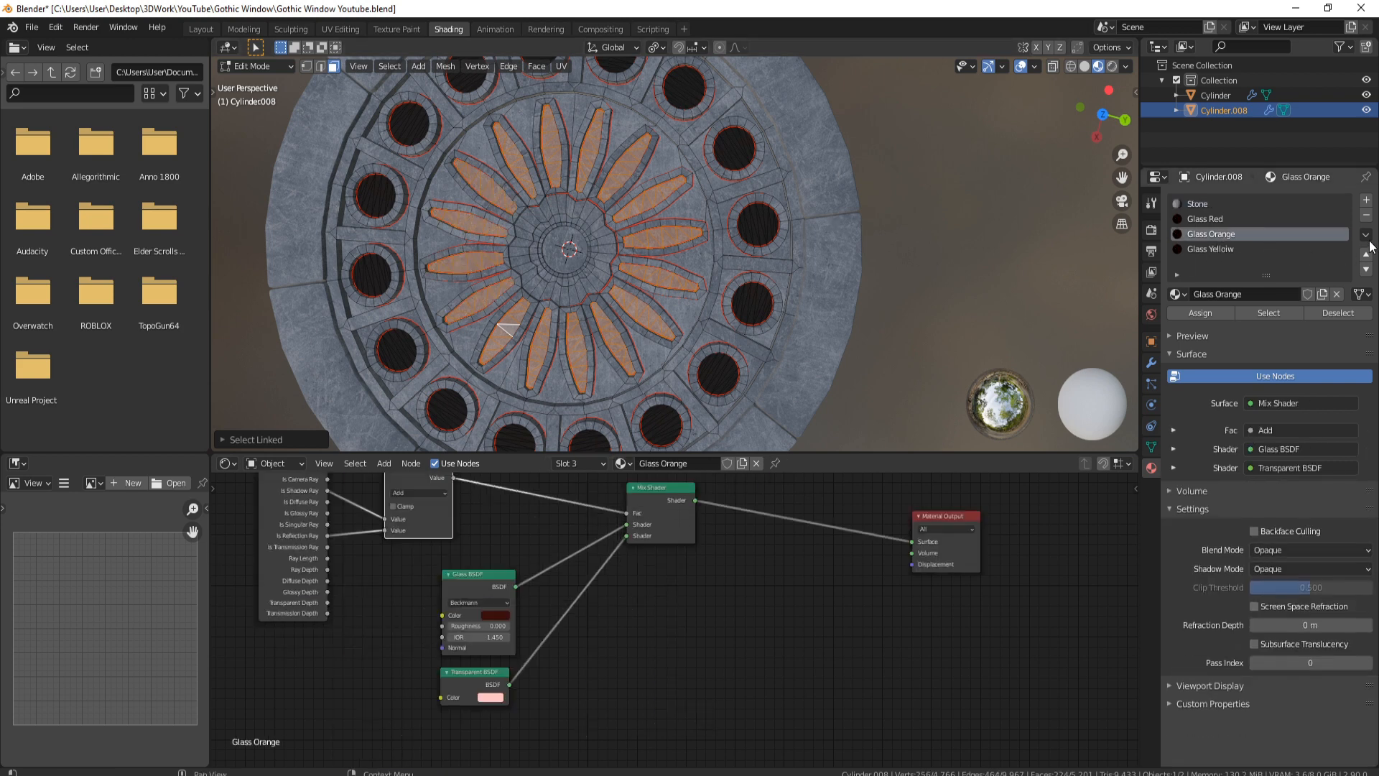
# Assign Glass Orange to the selected petal-shaped panes and return to Object Mode.
pyautogui.click(1214, 308)
pyautogui.moveTo(703, 621); pyautogui.dragTo(772, 551, button='middle')
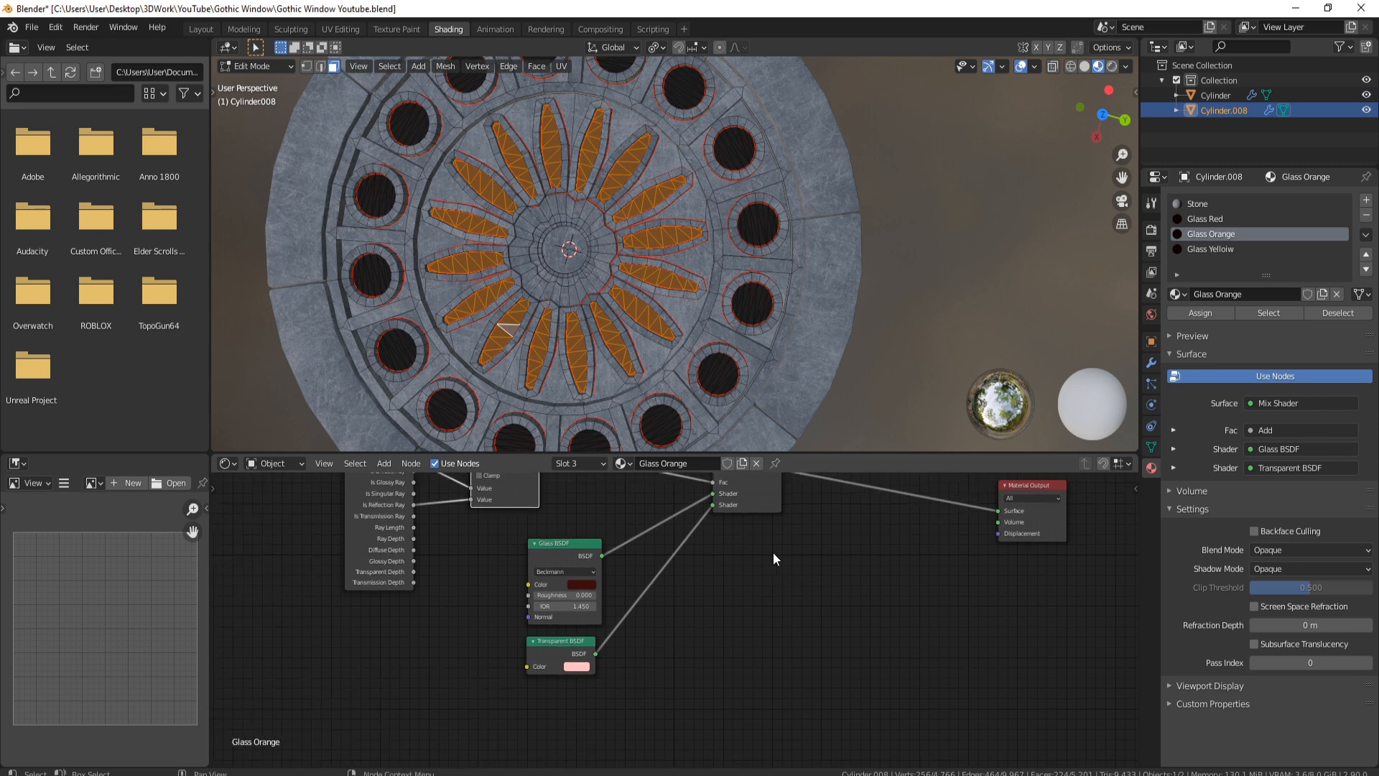
pyautogui.press('Tab')
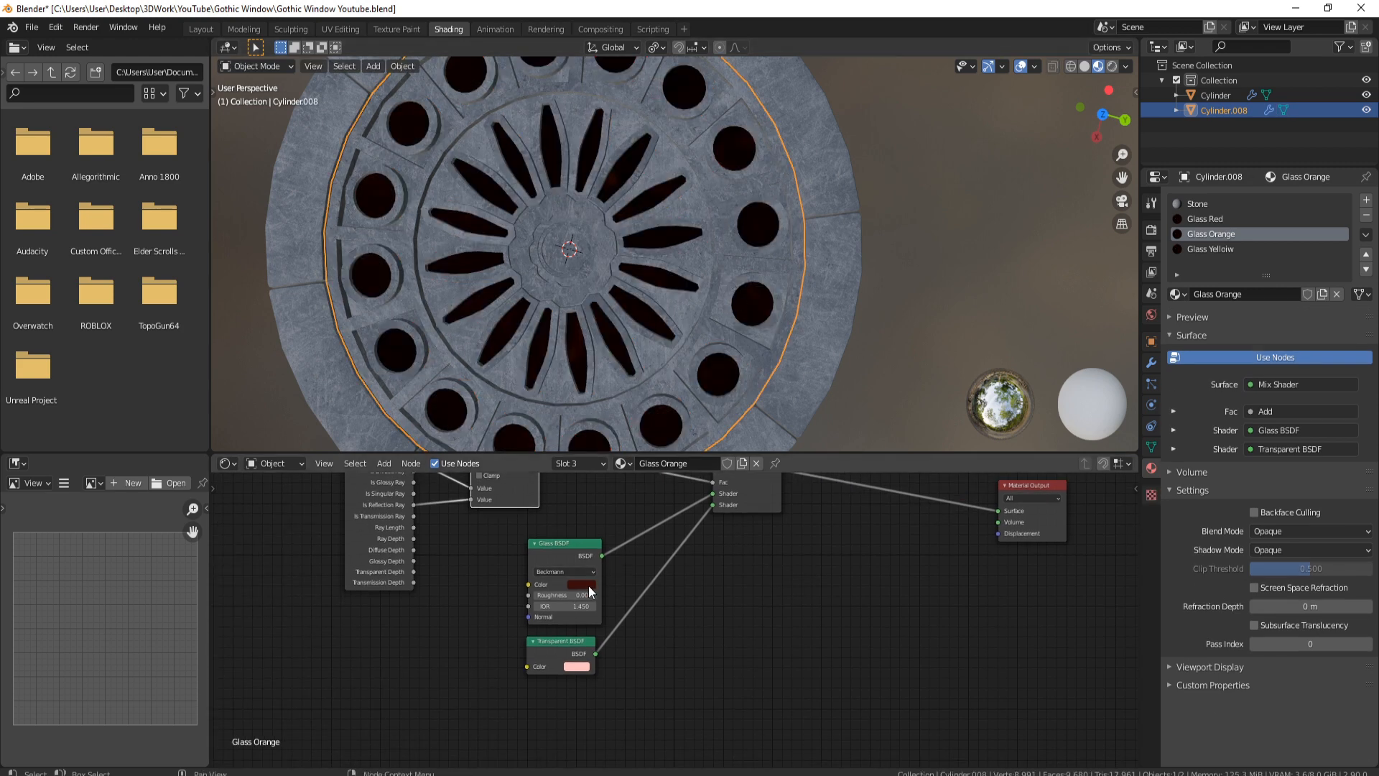
# Set Glass Orange's Glass BSDF colour to a dark orange and its Transparent BSDF colour to a pale orange.
pyautogui.click(581, 584)
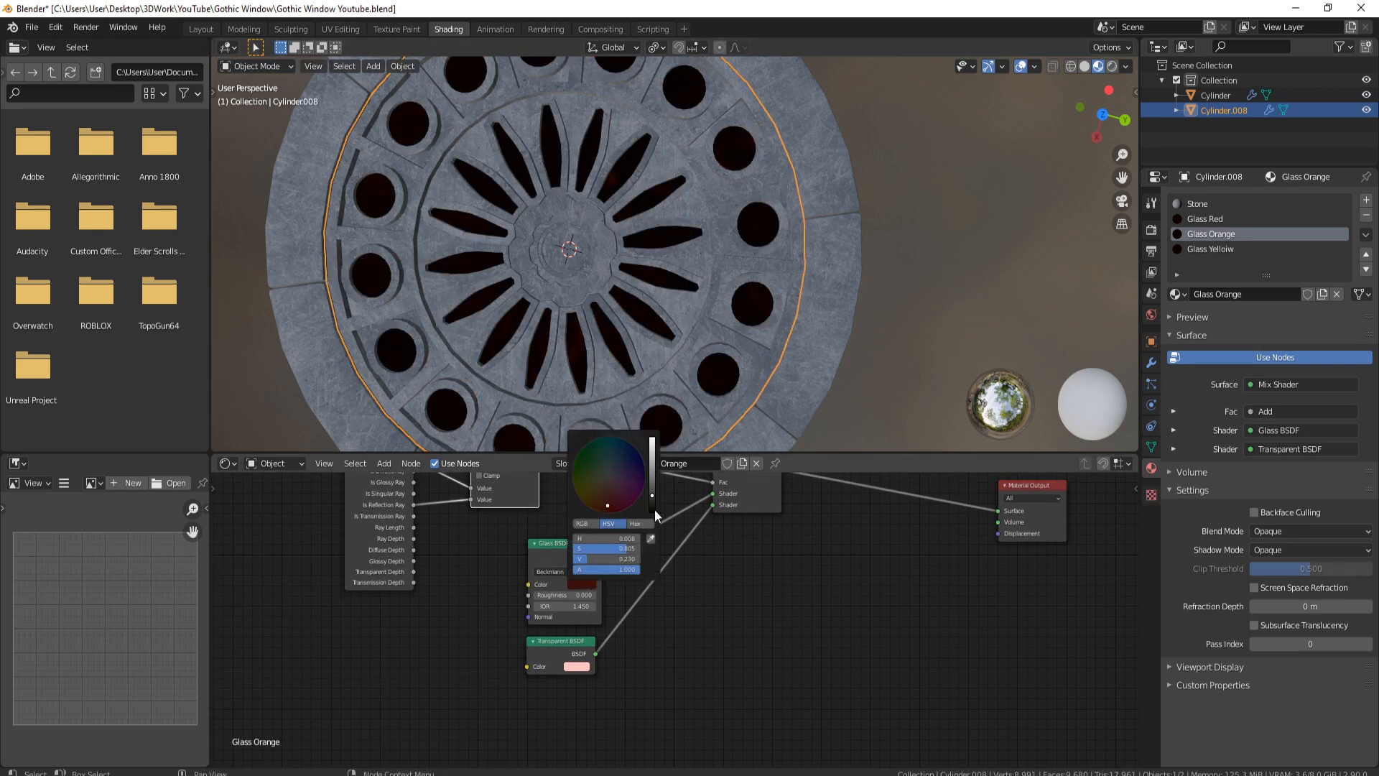
pyautogui.moveTo(649, 494); pyautogui.dragTo(652, 458)
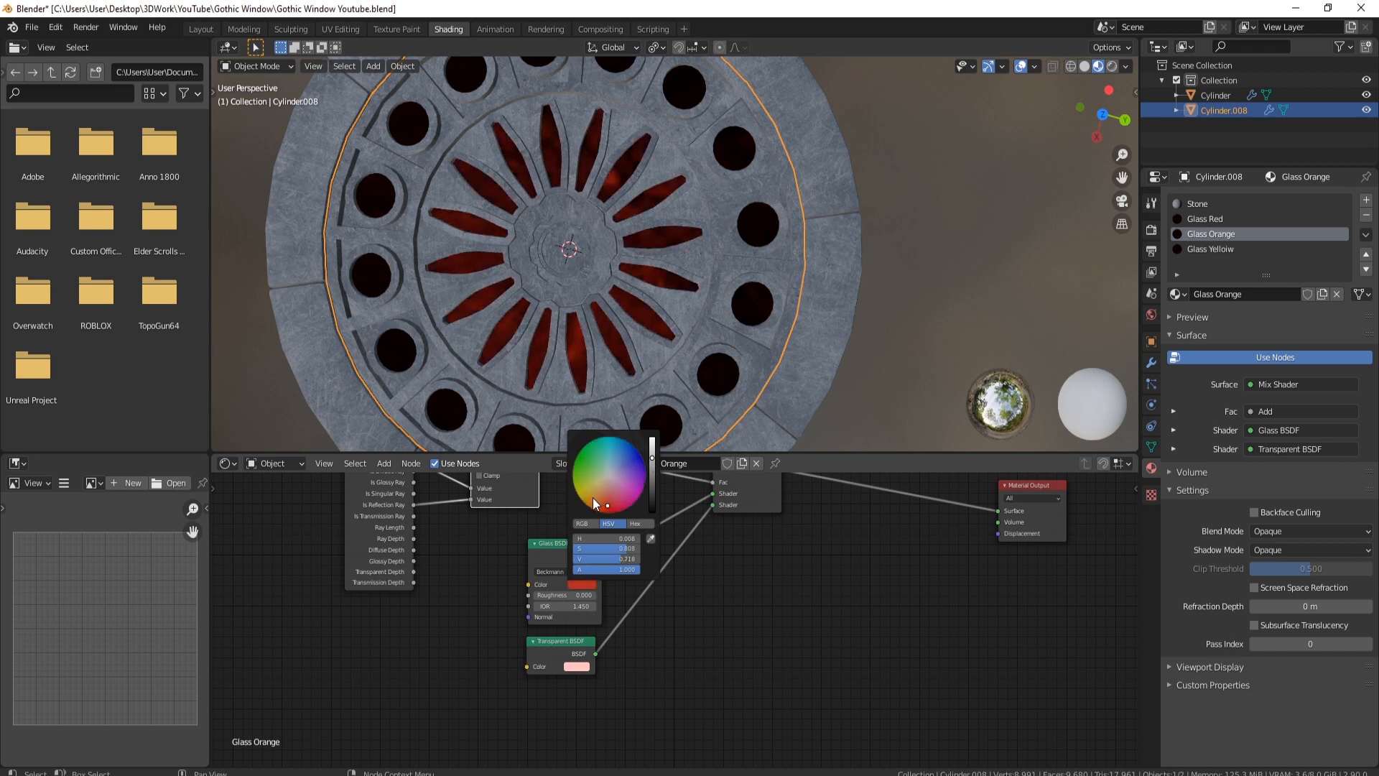
pyautogui.click(593, 498)
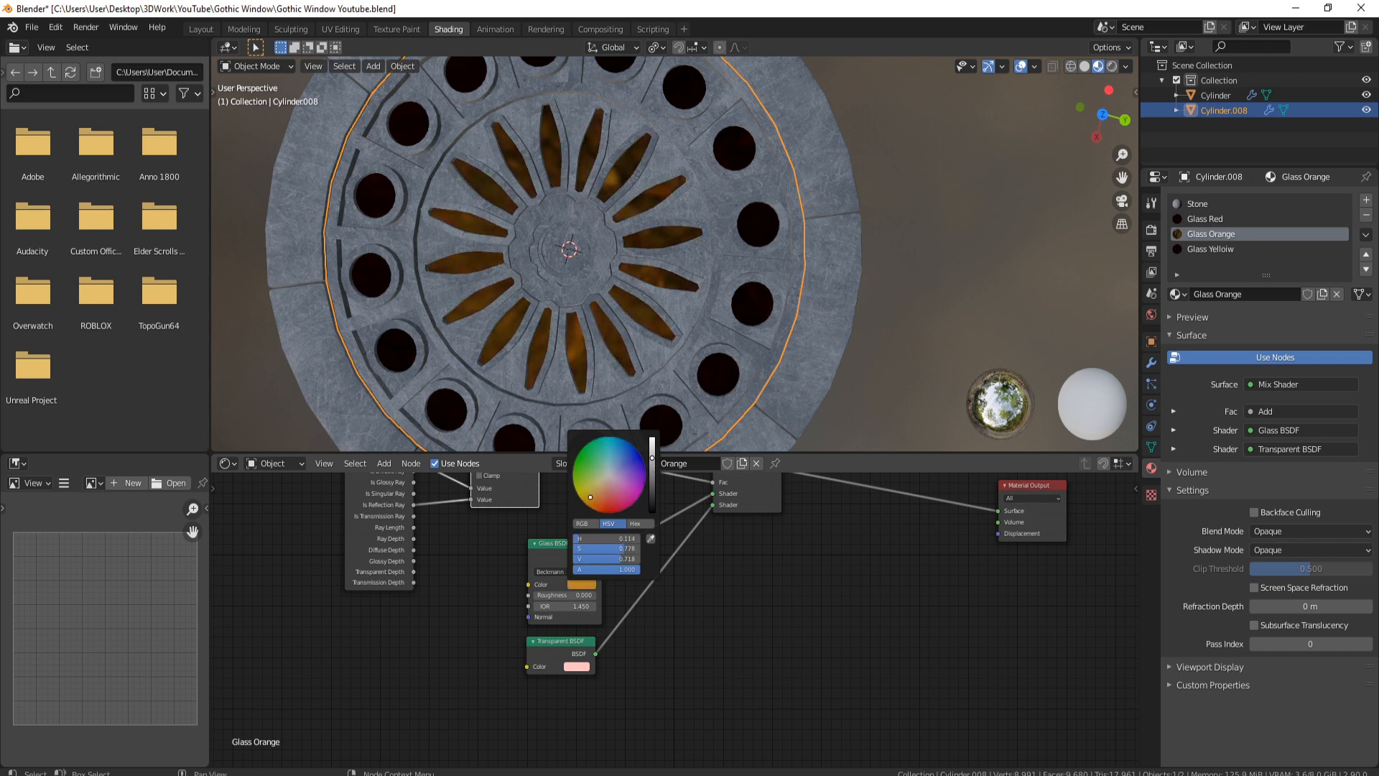
pyautogui.click(652, 480)
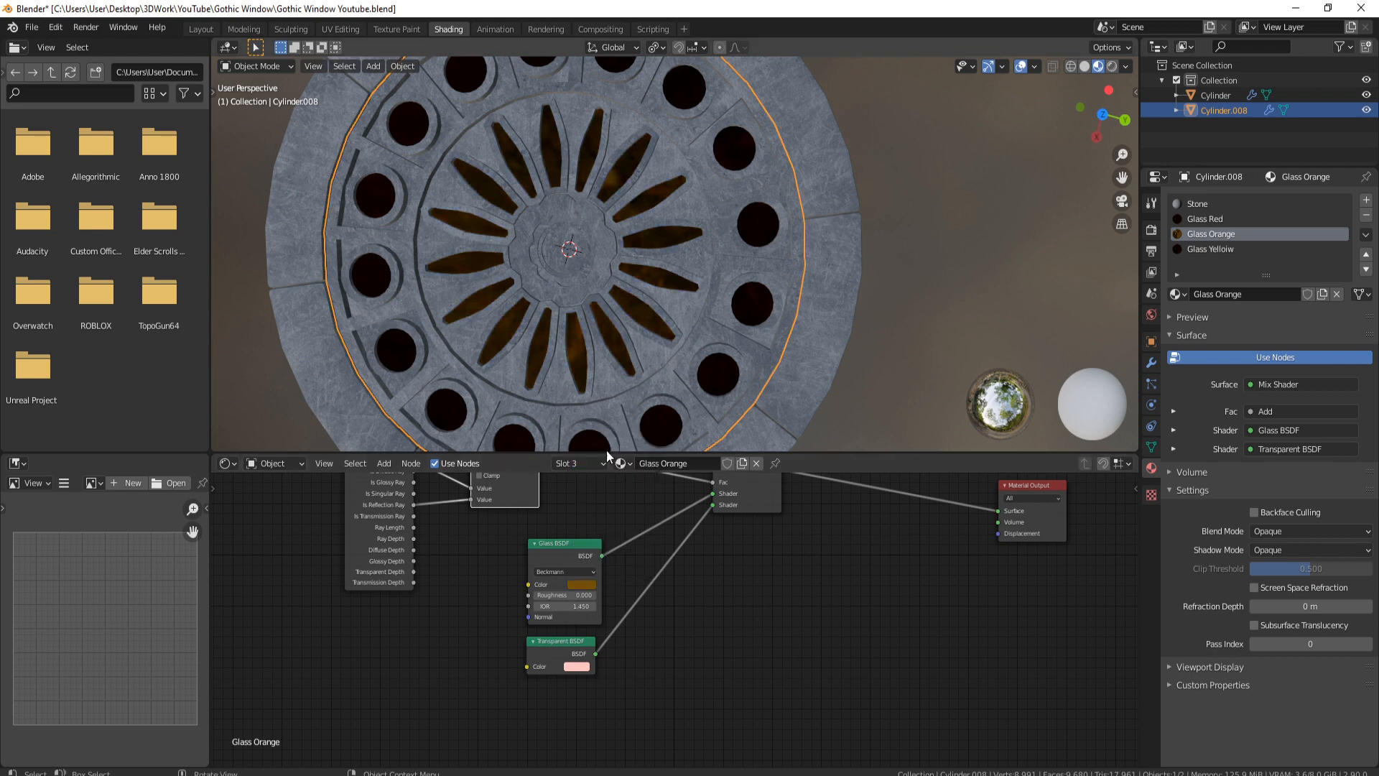
pyautogui.click(578, 665)
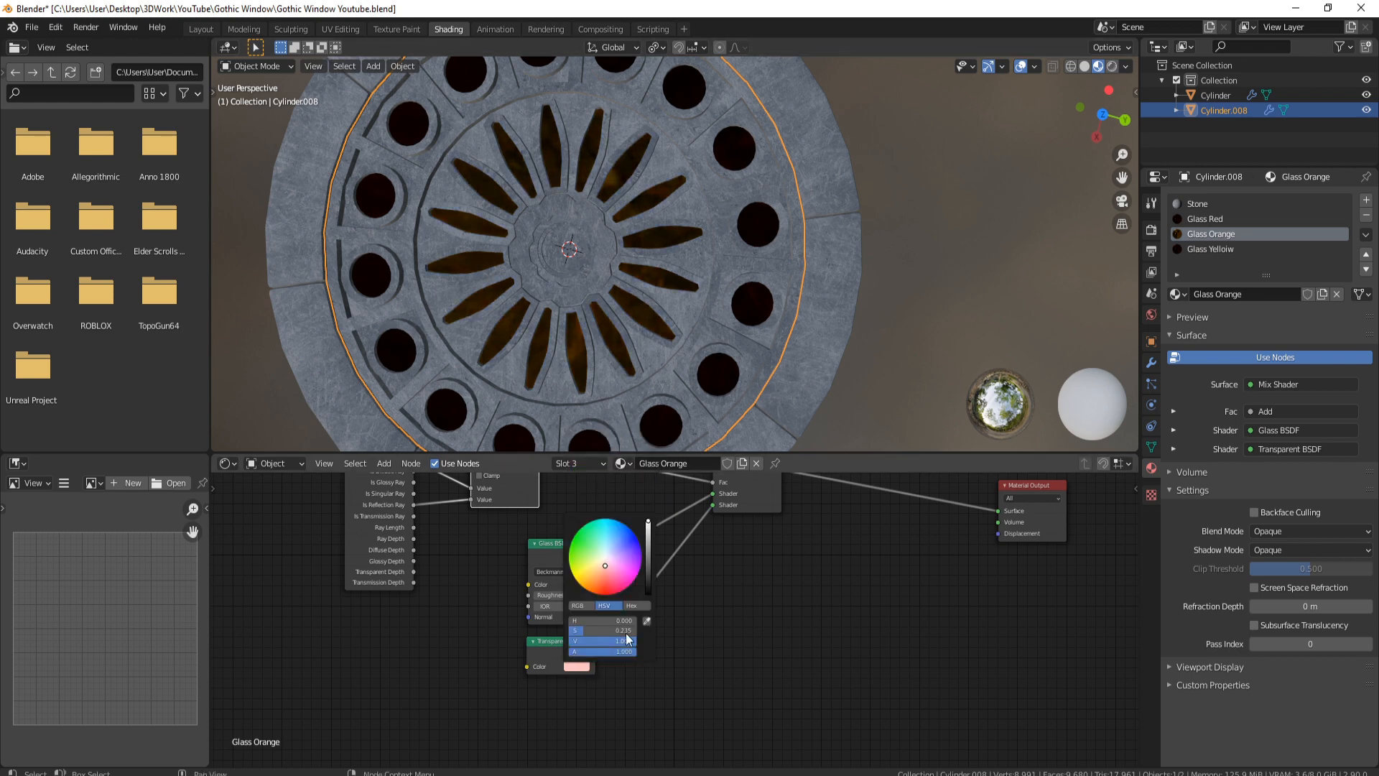
pyautogui.click(598, 561)
pyautogui.moveTo(597, 561); pyautogui.dragTo(594, 569)
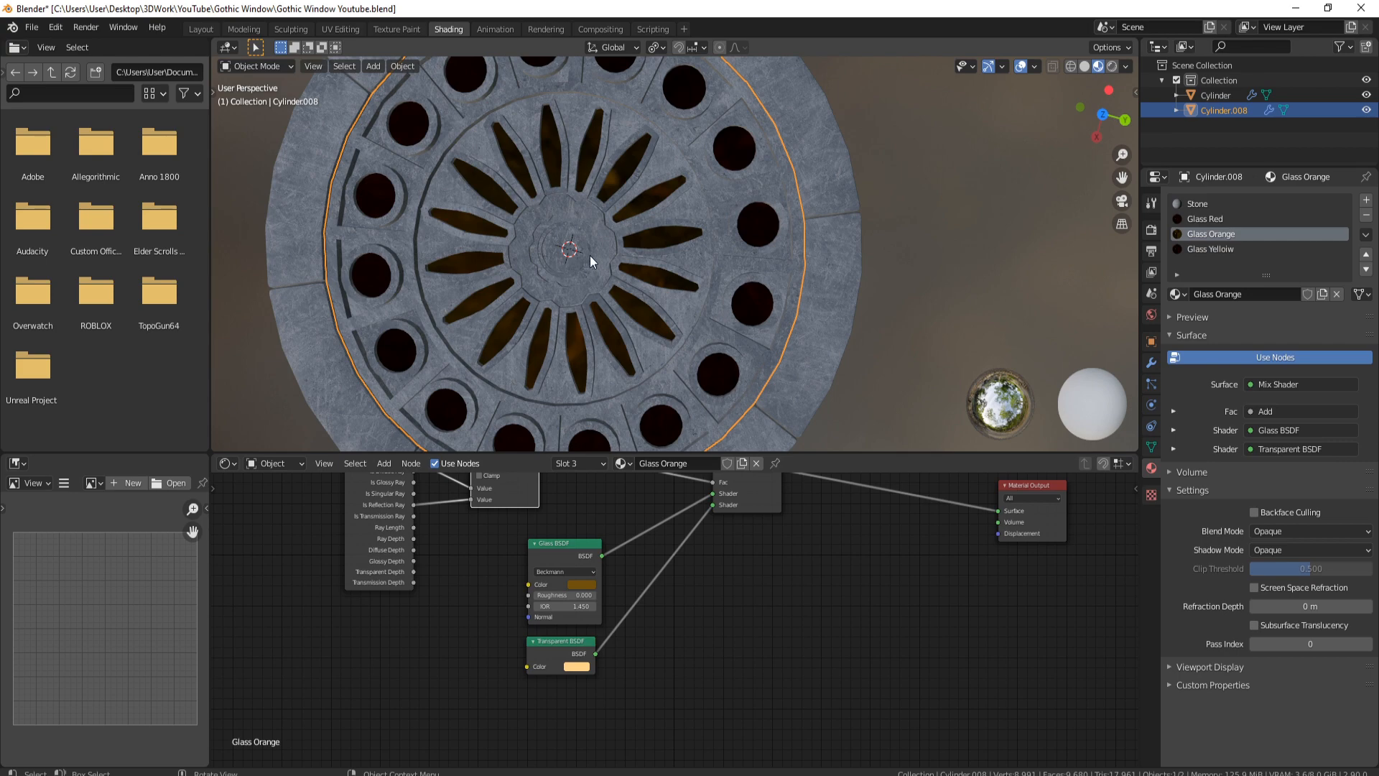
# In Edit Mode, assign the Glass Yellow material to the round face at the rosette's centre, and return to Object Mode.
pyautogui.click(1207, 251)
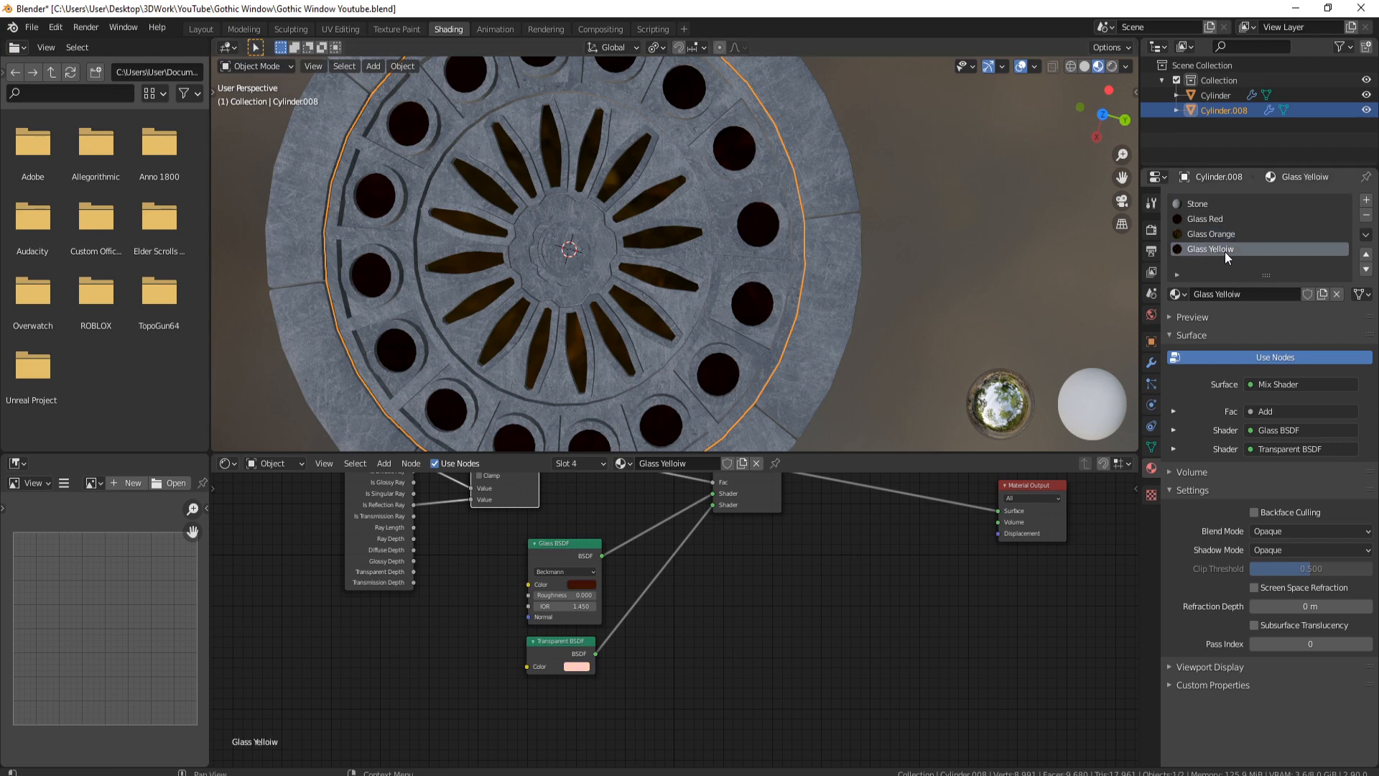
pyautogui.press('Tab')
pyautogui.click(566, 253)
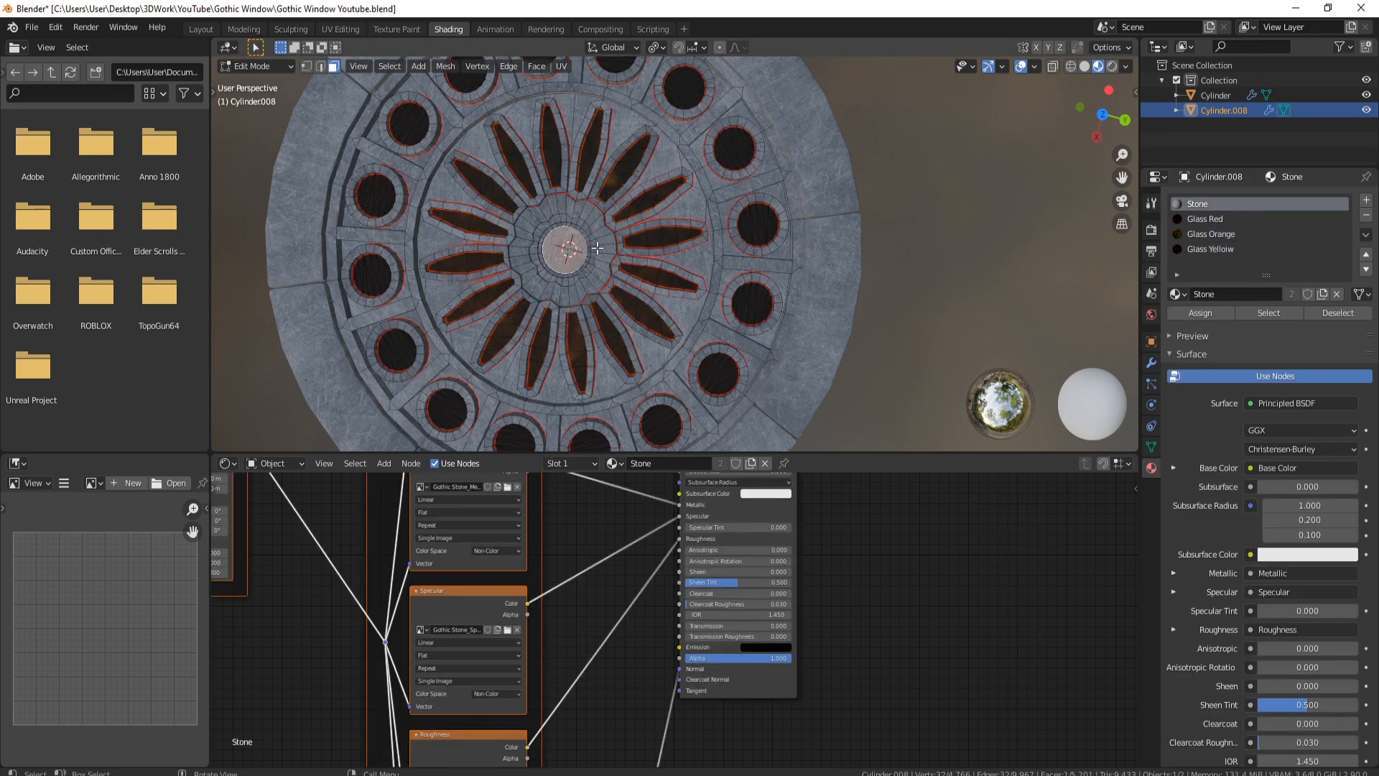
pyautogui.click(1214, 249)
pyautogui.click(1212, 313)
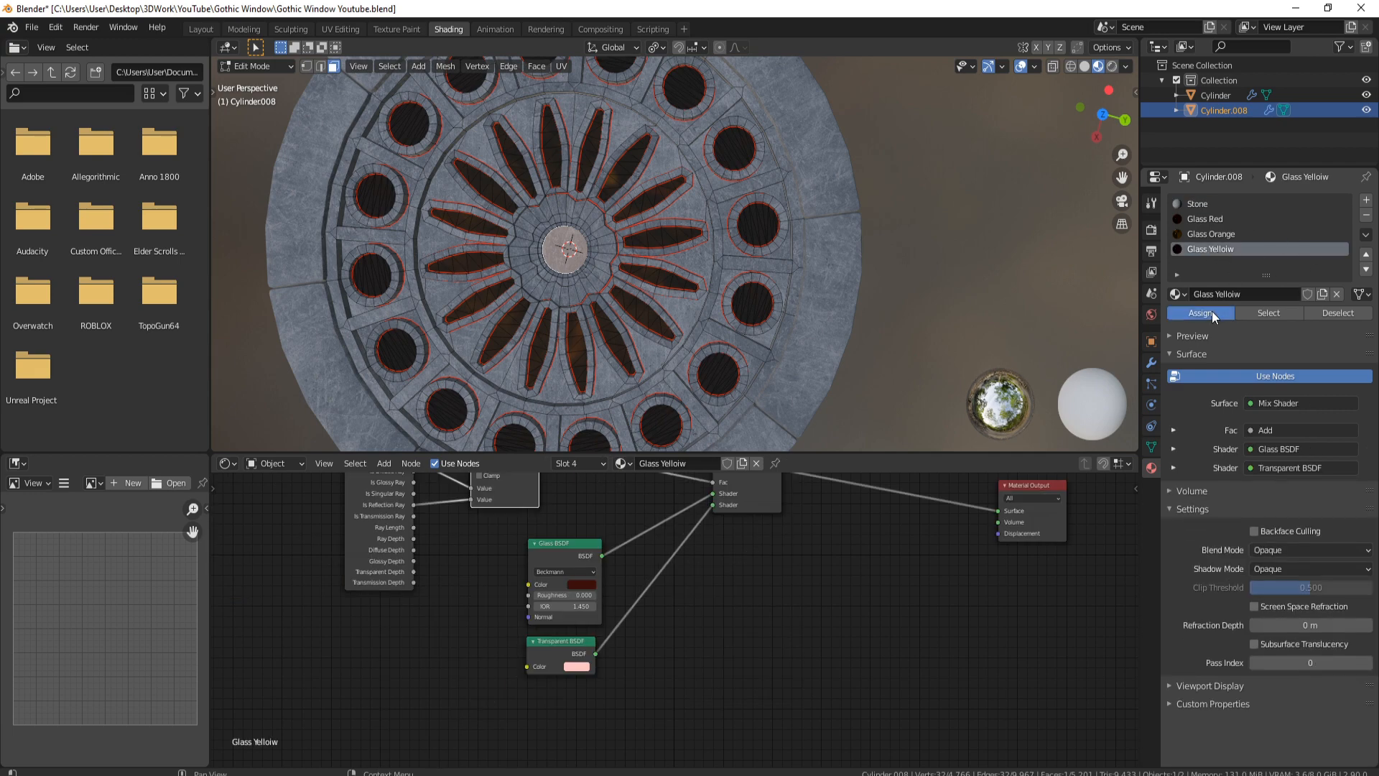
pyautogui.press('Tab')
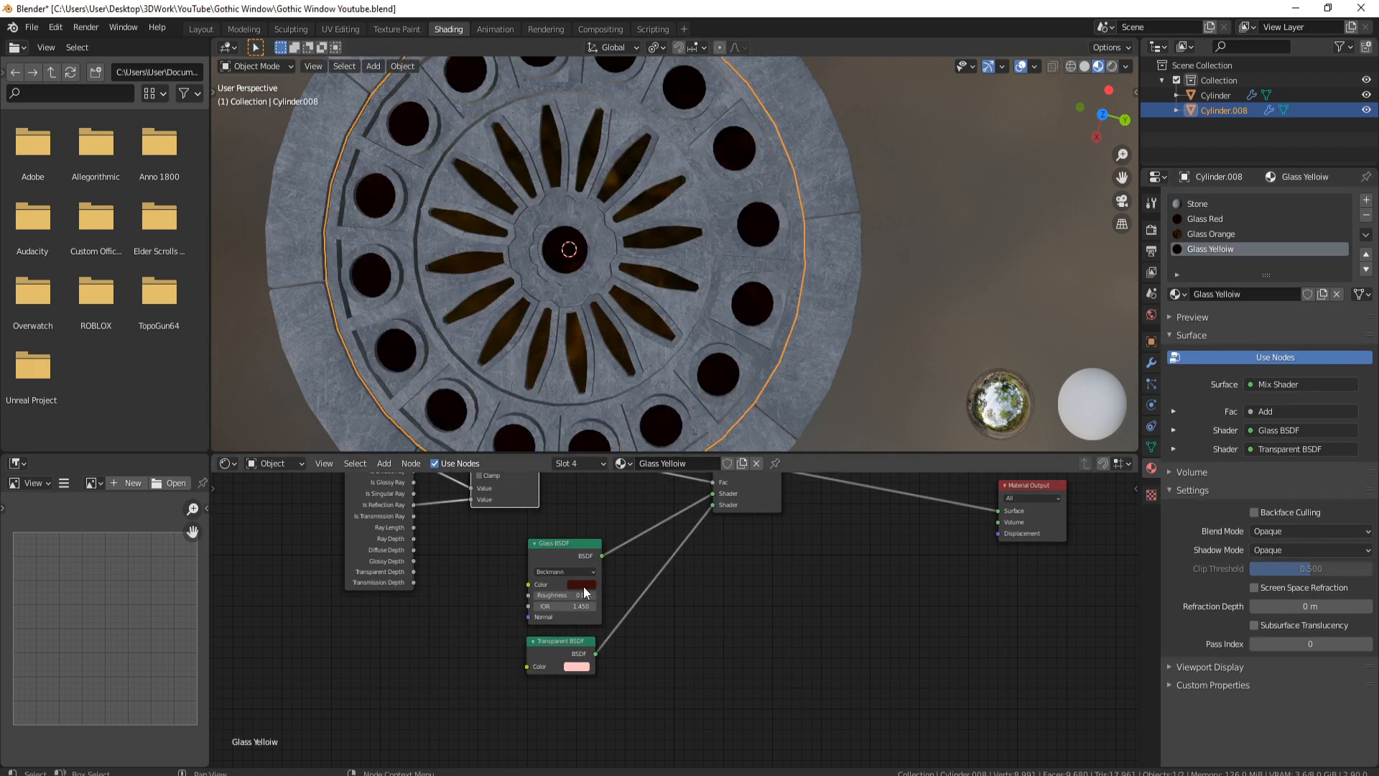
# Set Glass Yellow's Glass BSDF colour to a dark yellow and its Transparent BSDF colour to a pale yellow.
pyautogui.click(582, 584)
pyautogui.click(652, 464)
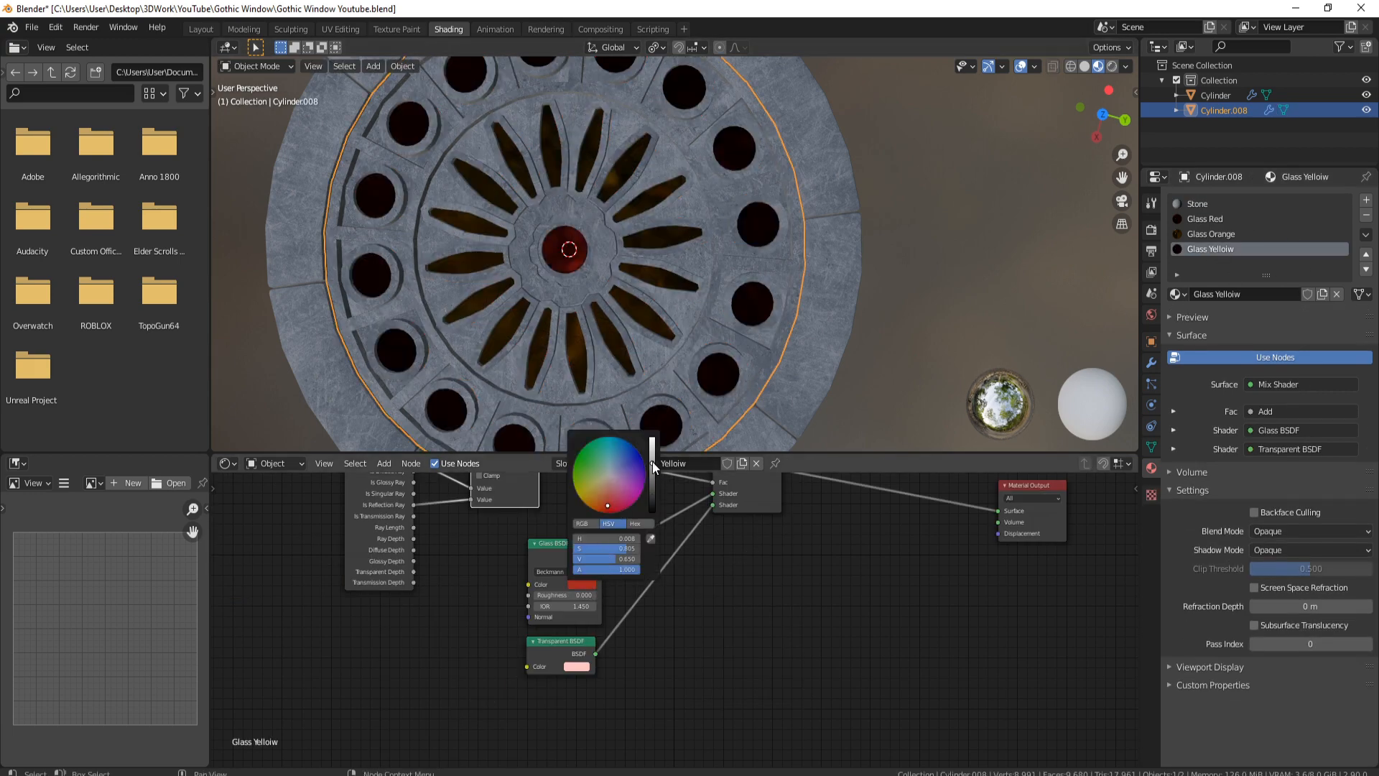
pyautogui.click(595, 484)
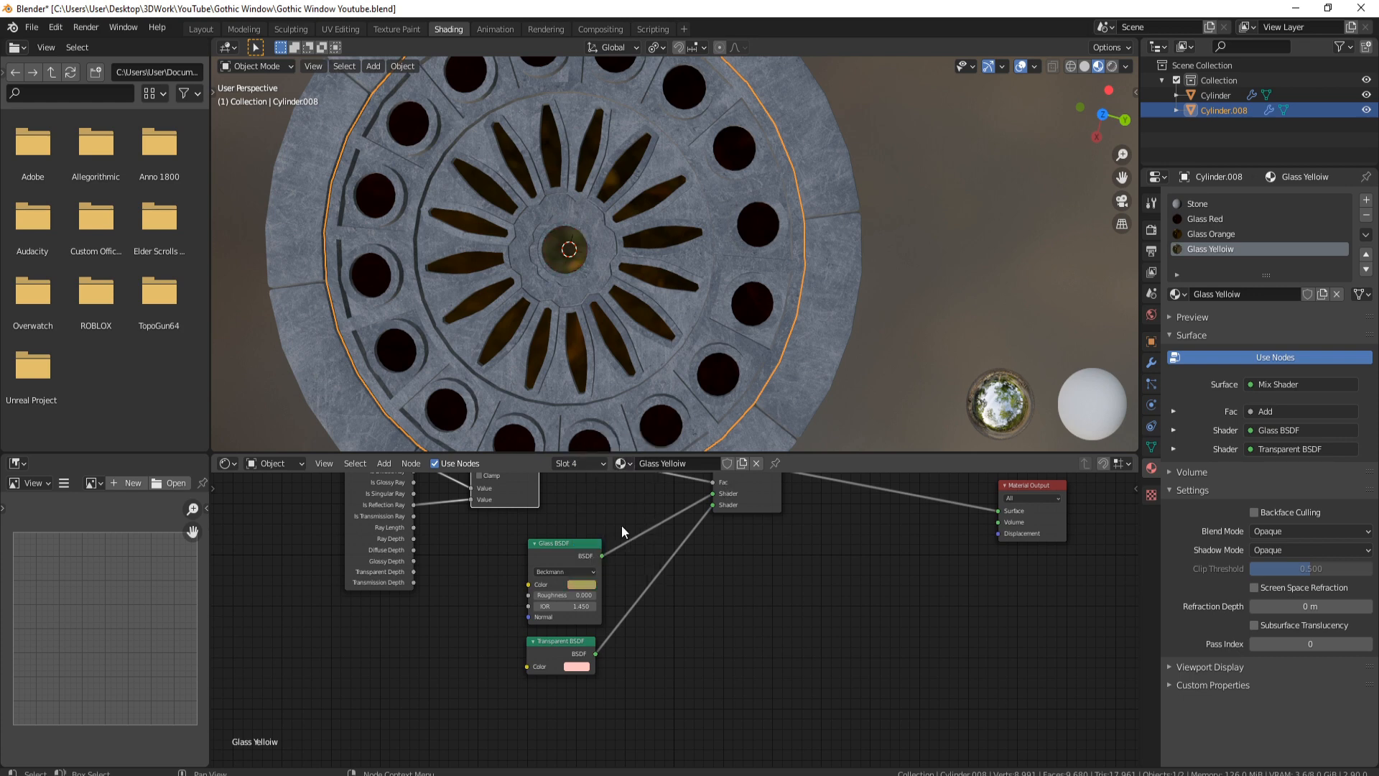
pyautogui.click(579, 667)
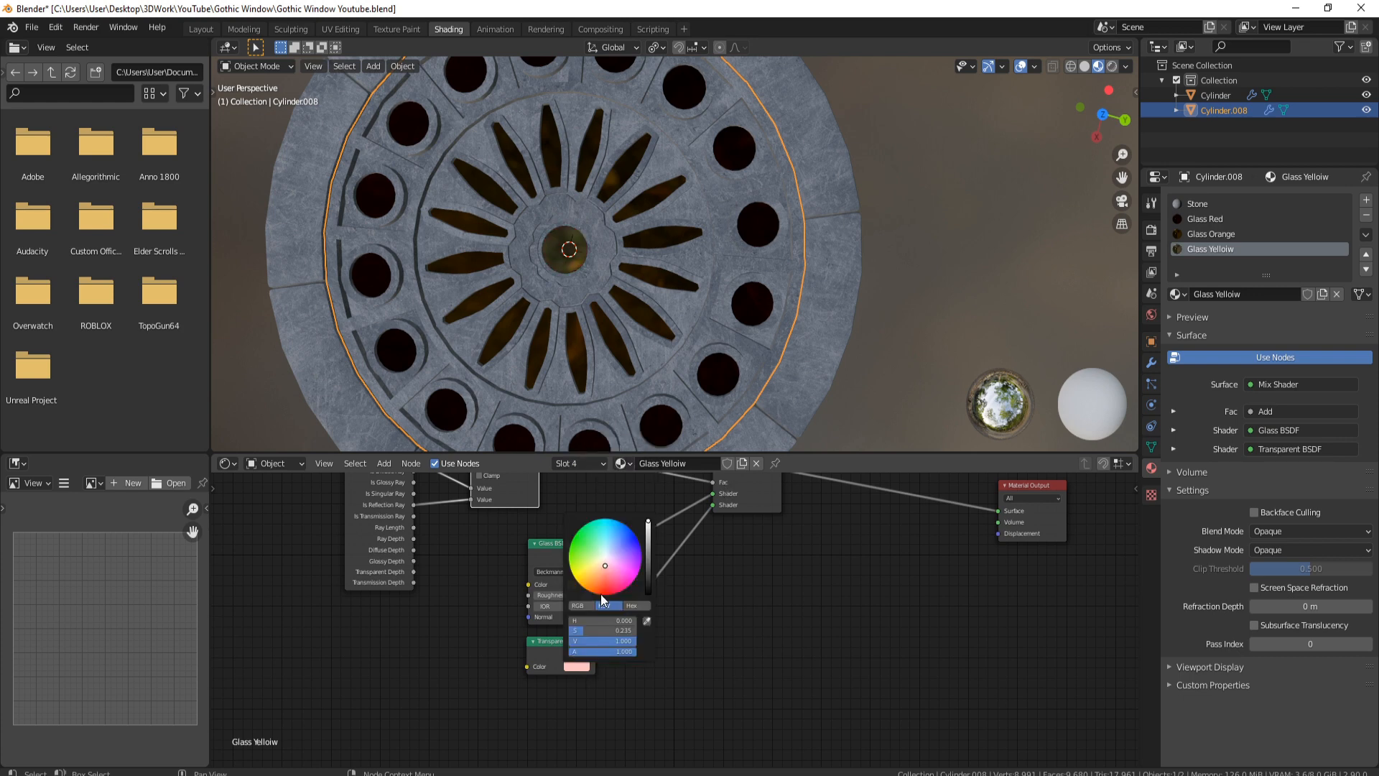
pyautogui.click(596, 565)
pyautogui.click(586, 583)
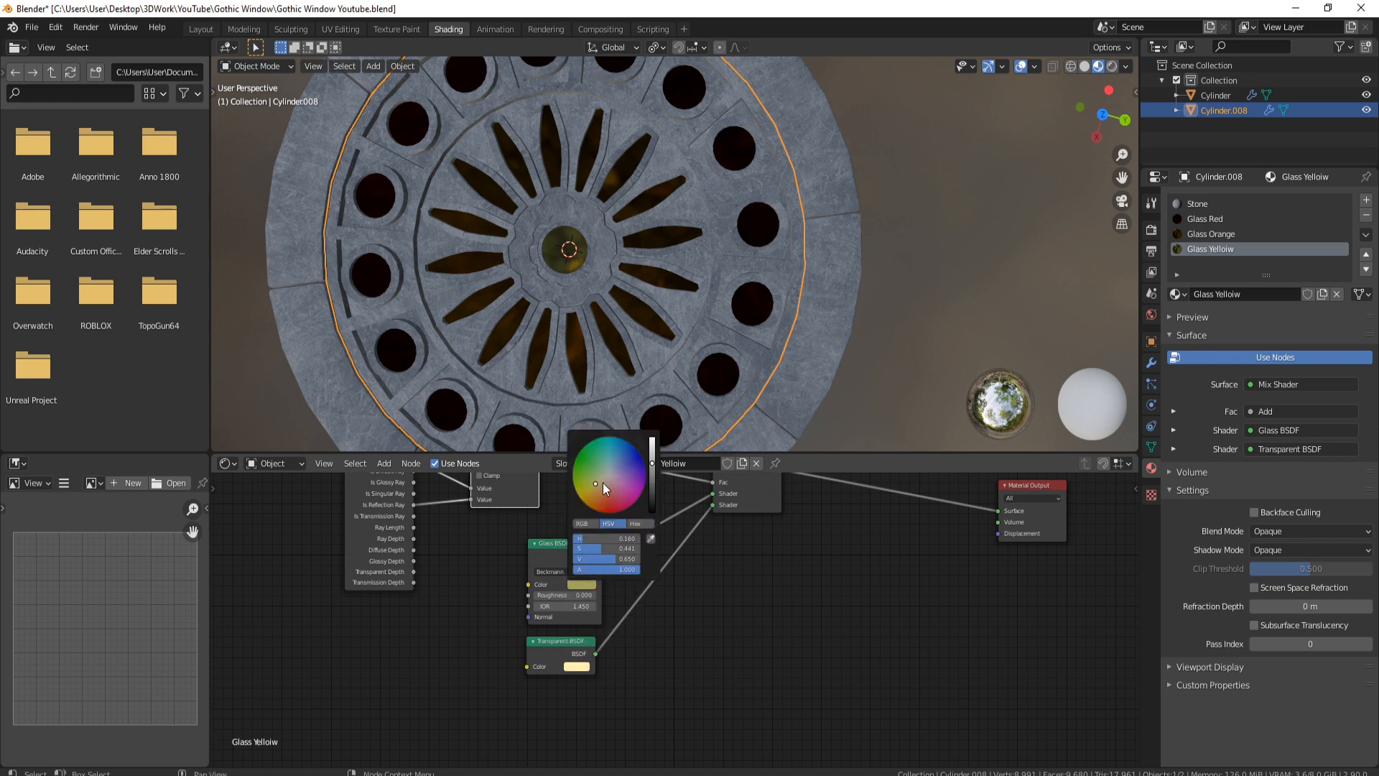
pyautogui.moveTo(596, 485); pyautogui.dragTo(587, 490)
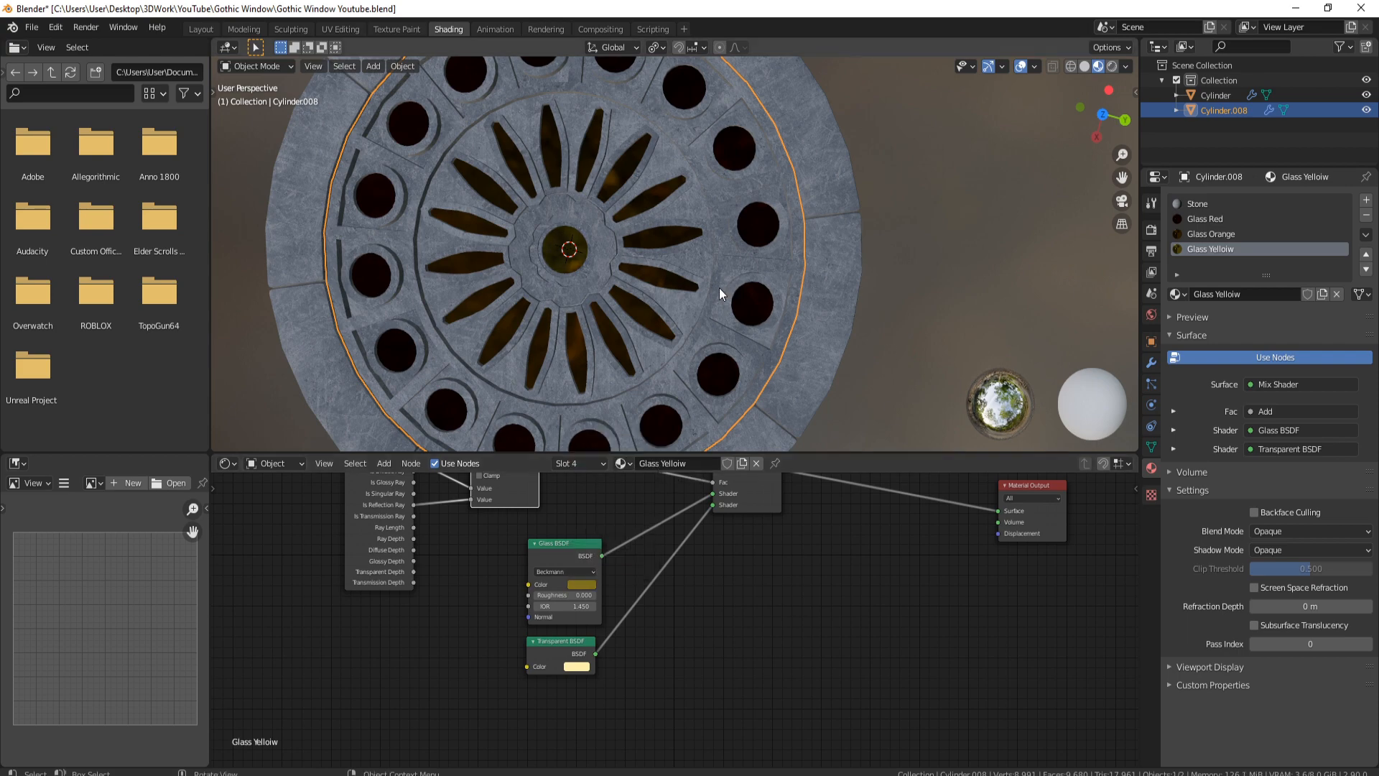
# Switch to the Modeling workspace and display the whole rosette in Rendered viewport shading.
pyautogui.moveTo(718, 287); pyautogui.dragTo(669, 299, button='middle')
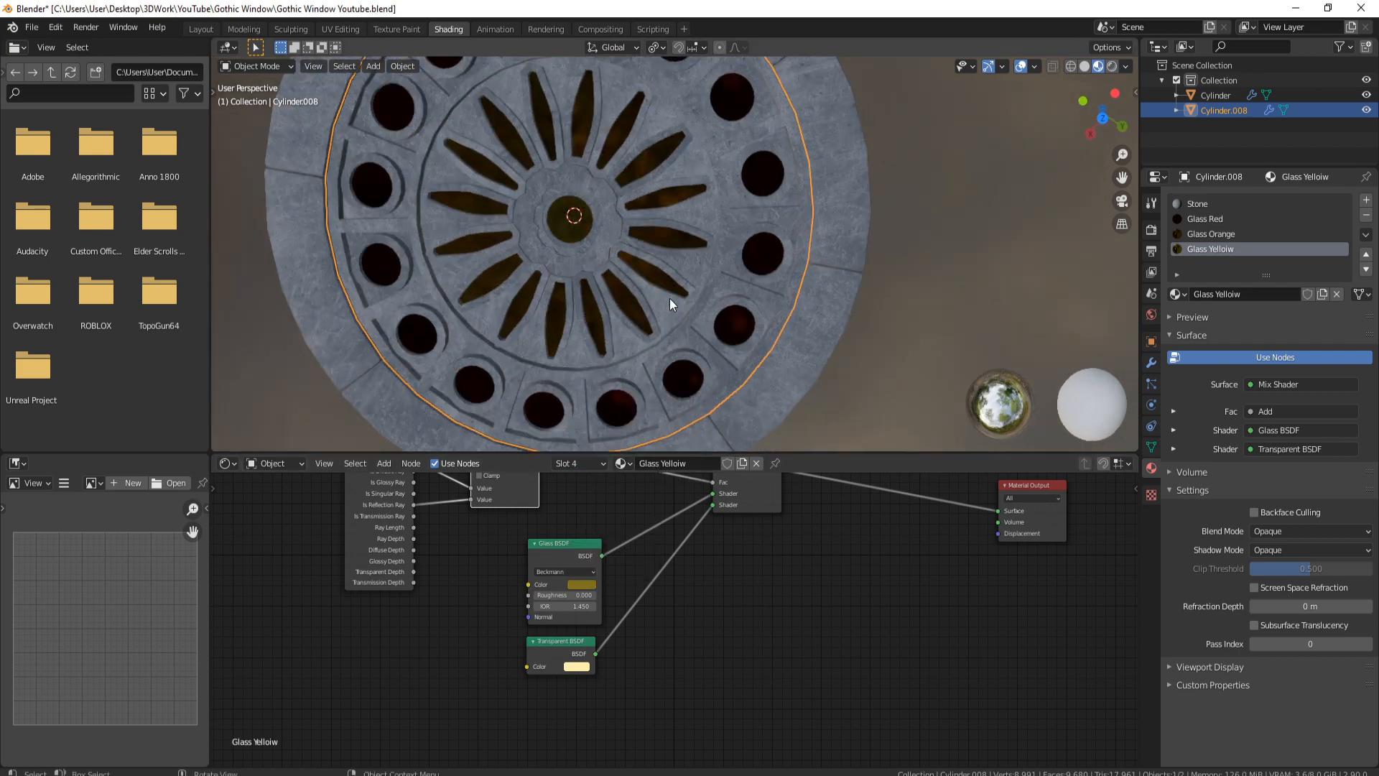
pyautogui.click(244, 29)
pyautogui.moveTo(674, 286); pyautogui.dragTo(662, 361, button='middle')
pyautogui.scroll(-2, 662, 362)
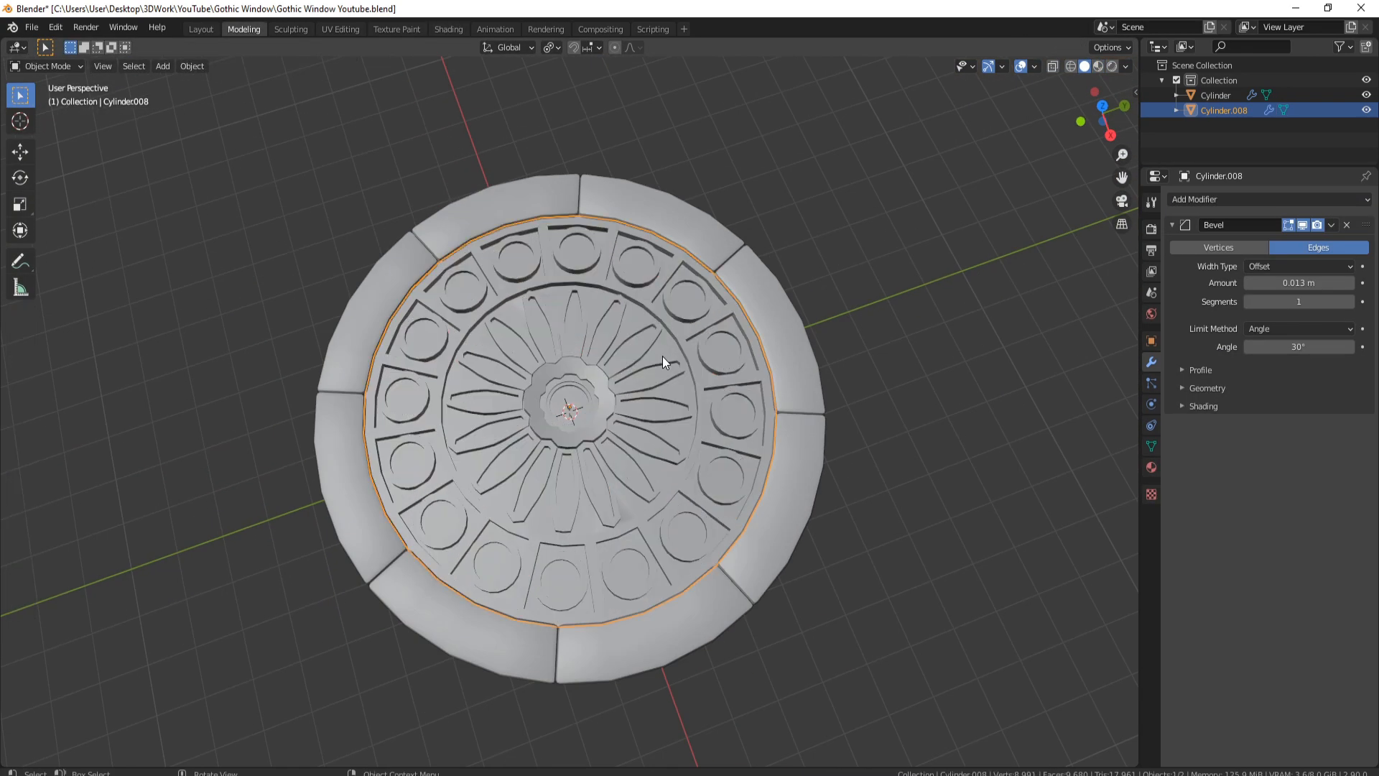
pyautogui.click(1098, 66)
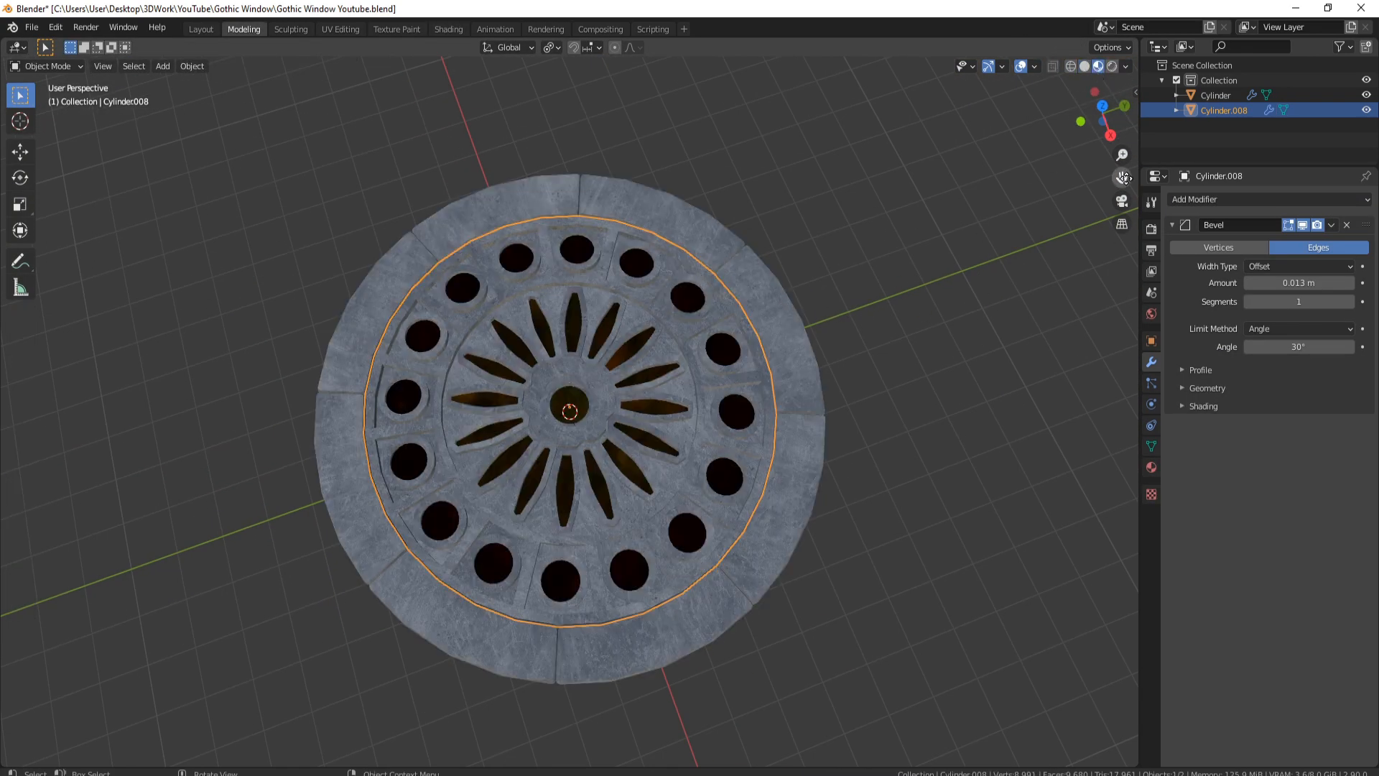
pyautogui.click(1112, 66)
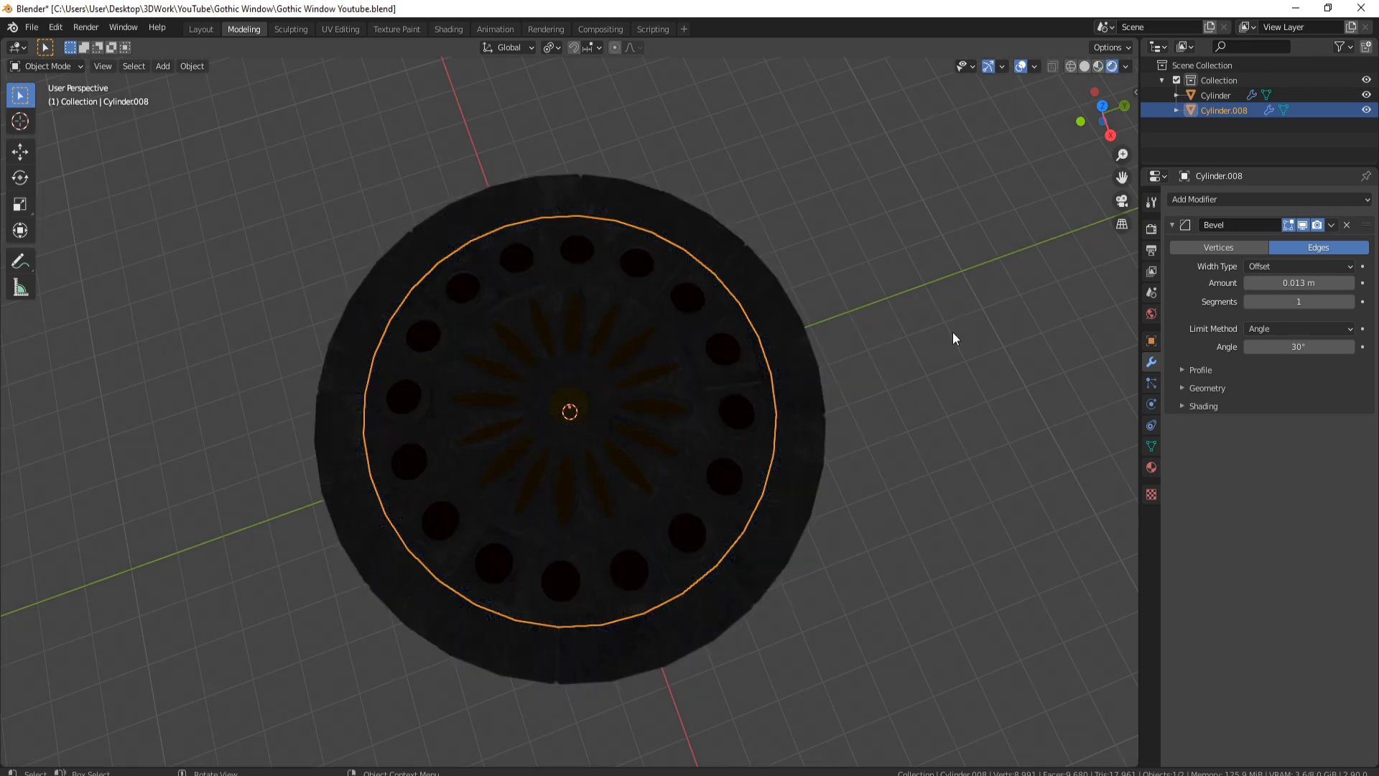
# Deselect the rosette and add a point light at the scene origin.
pyautogui.moveTo(953, 333); pyautogui.dragTo(866, 341, button='middle')
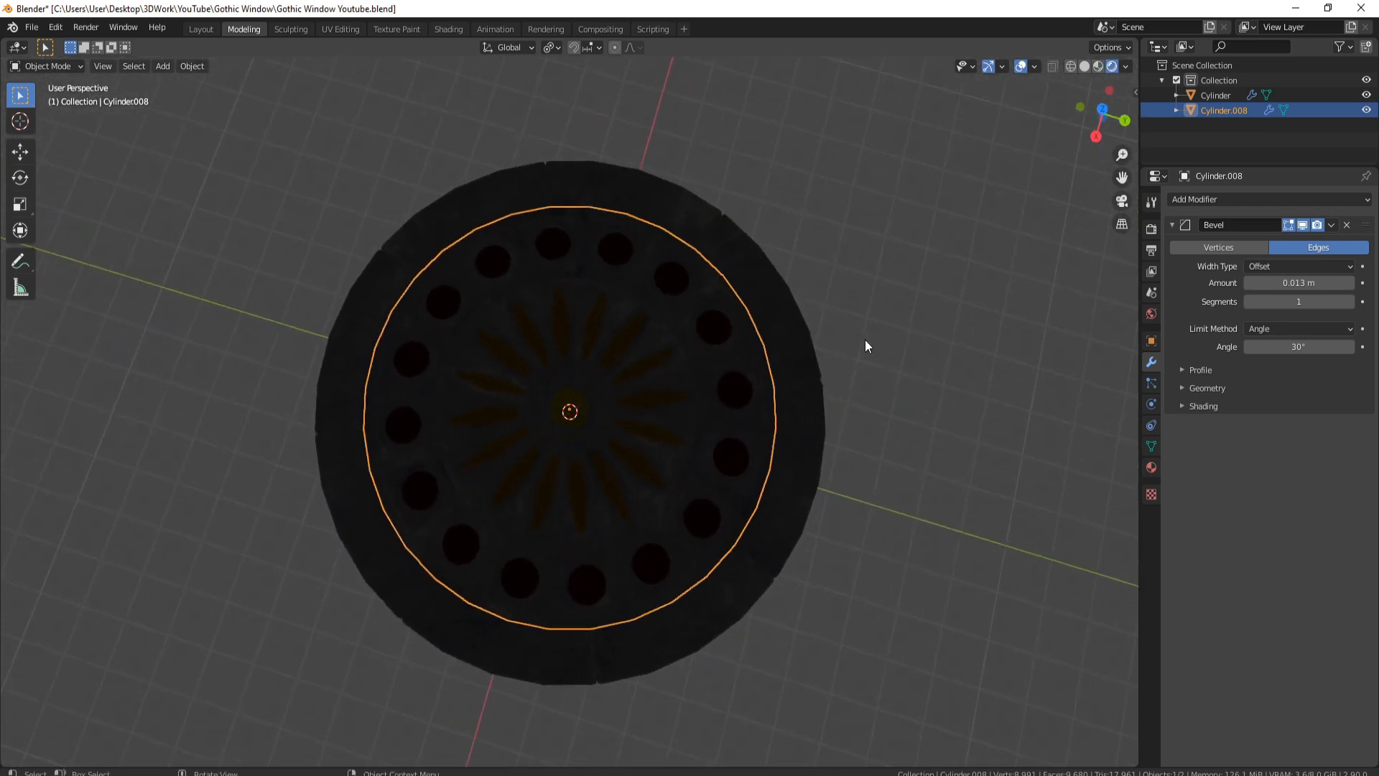
pyautogui.click(861, 342)
pyautogui.scroll(-3, 756, 411)
pyautogui.moveTo(809, 418); pyautogui.dragTo(780, 411, button='middle')
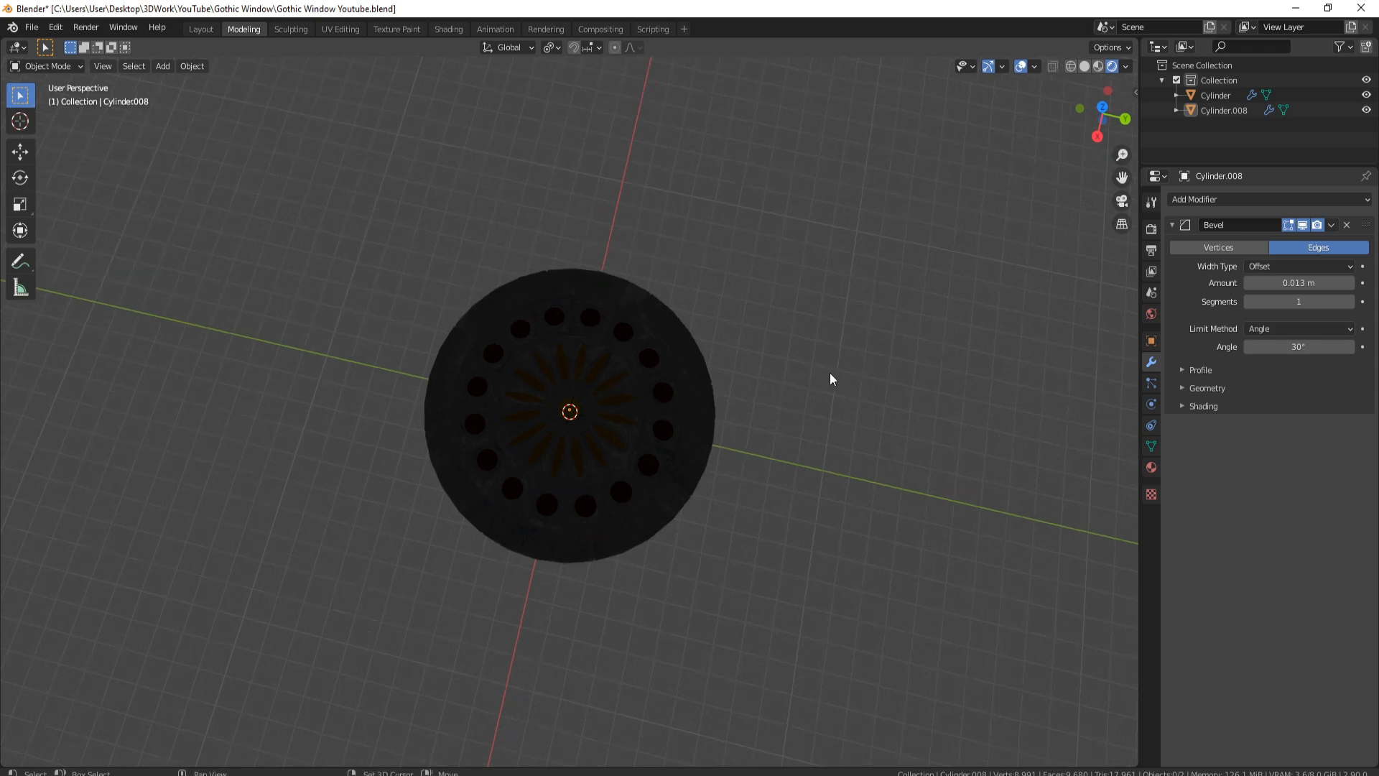
pyautogui.hotkey('shift', 'a')
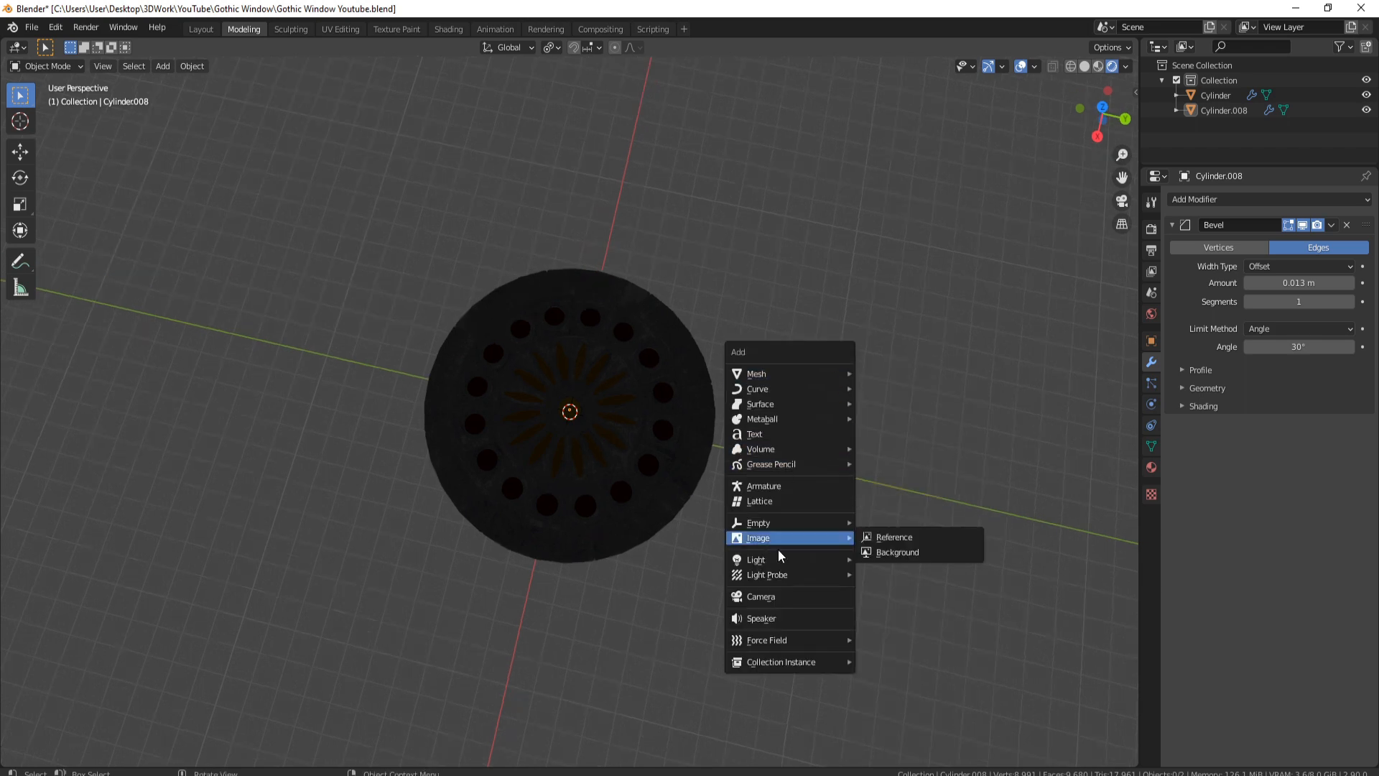
pyautogui.moveTo(778, 559)
pyautogui.click(899, 560)
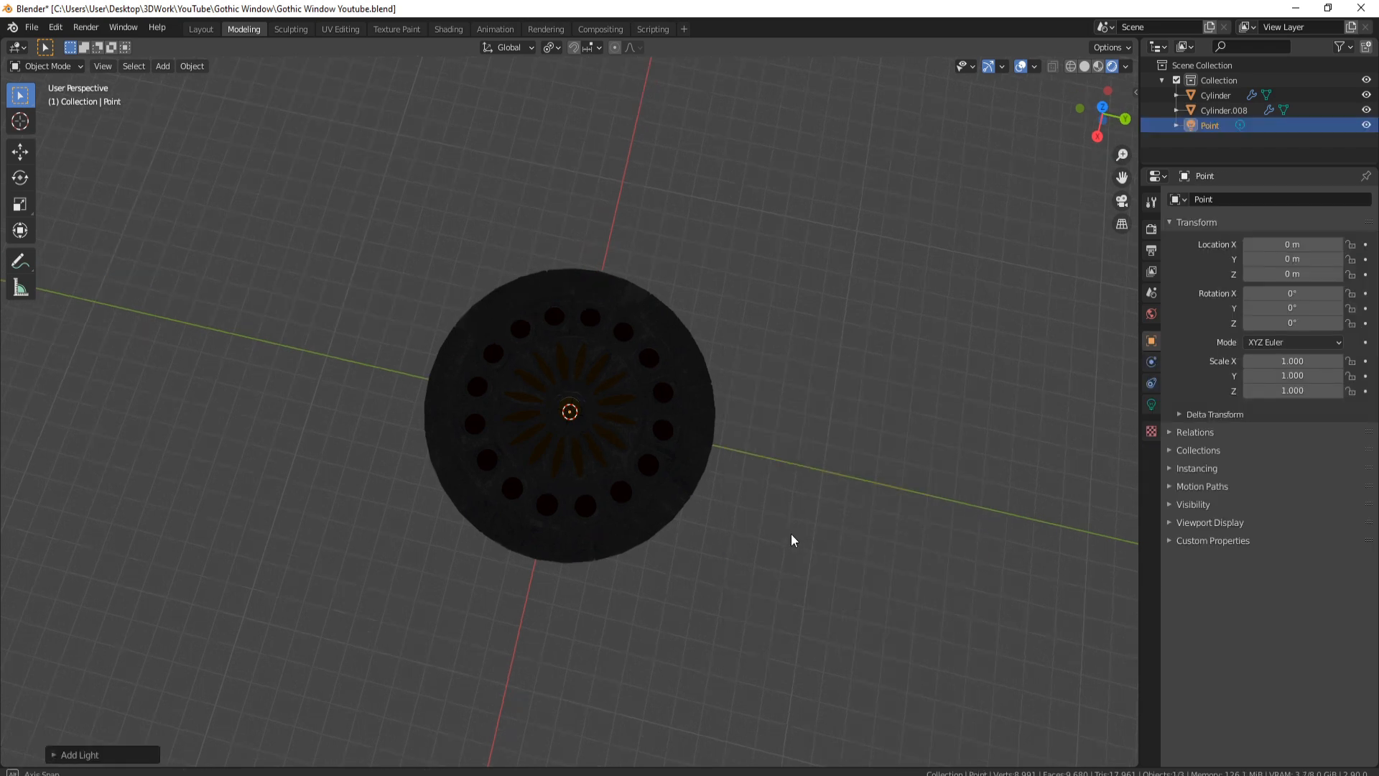
# Move the point light straight up above the rosette to a height of about 8.05 m.
pyautogui.moveTo(791, 540); pyautogui.dragTo(768, 419, button='middle')
pyautogui.hotkey('shift', 'space')
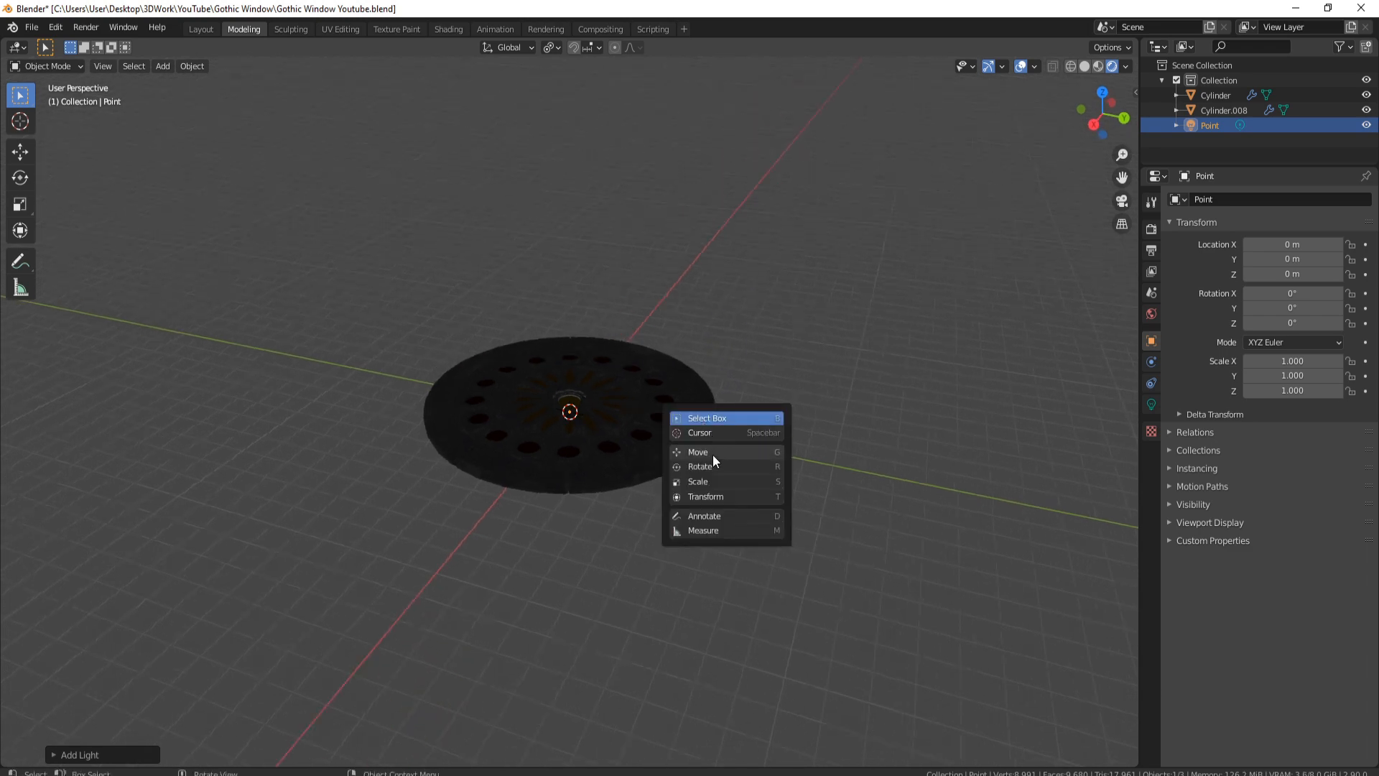
pyautogui.click(712, 454)
pyautogui.moveTo(567, 365); pyautogui.dragTo(571, 149)
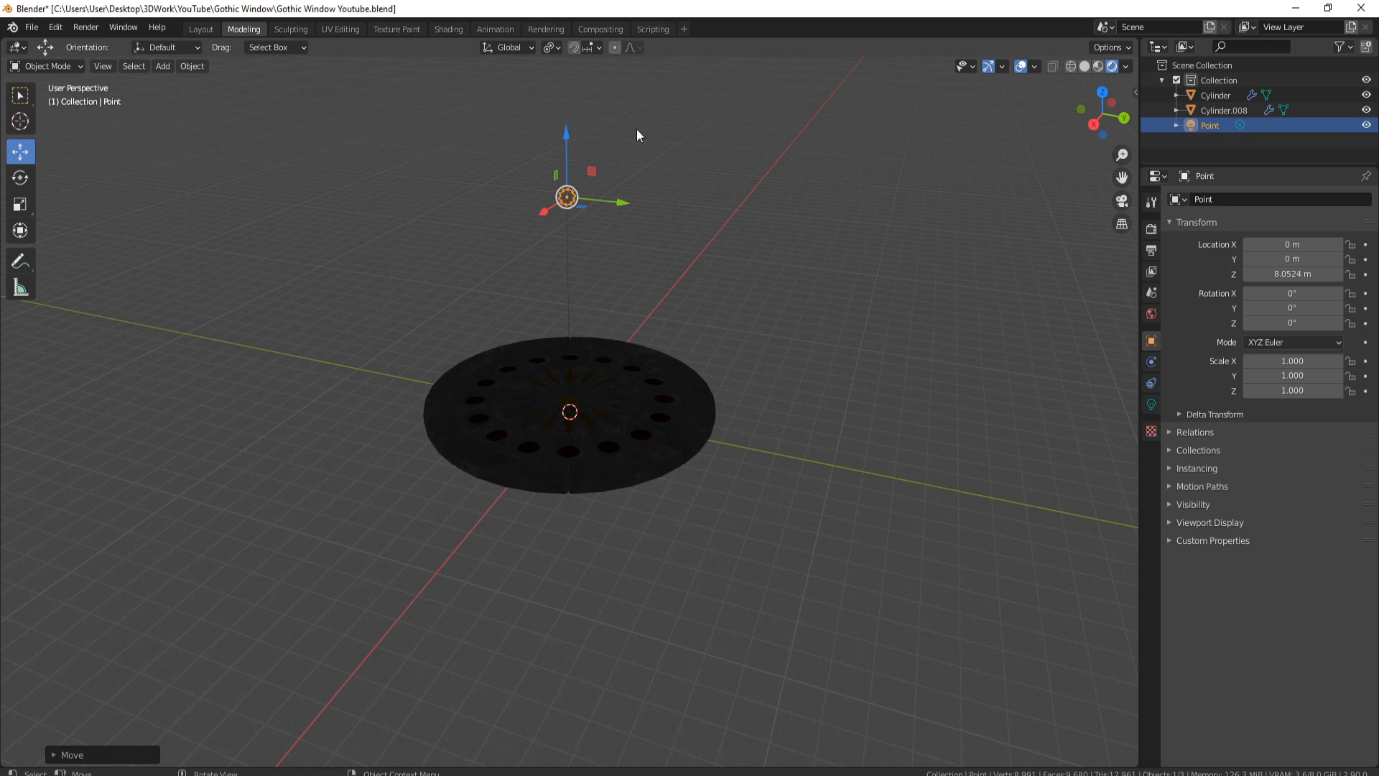
# Set the point light's radius to 0 m and its power to 1000 W, and inspect the lit rosette.
pyautogui.click(1151, 405)
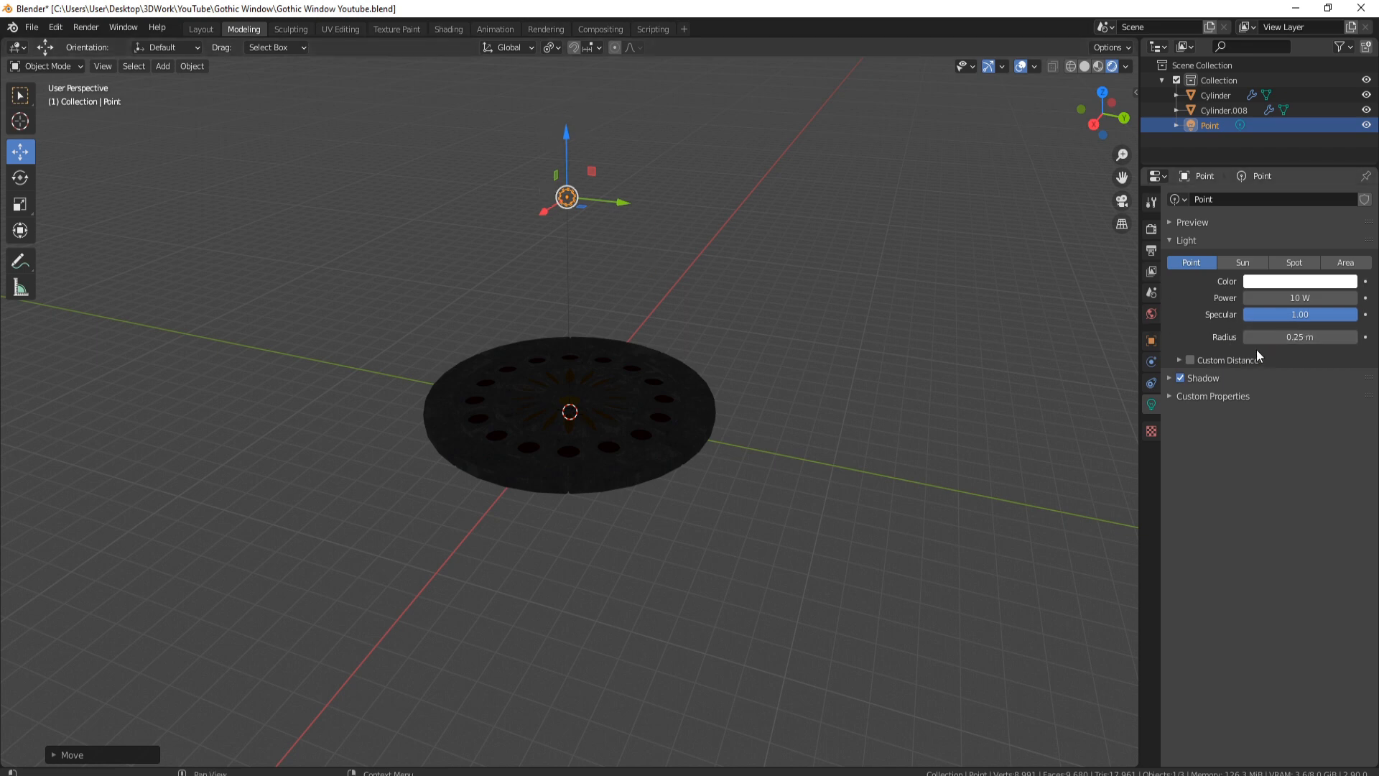
pyautogui.moveTo(1264, 337); pyautogui.dragTo(1185, 337)
pyautogui.click(1317, 296)
pyautogui.write('1000')
pyautogui.press('Return')
pyautogui.moveTo(739, 282); pyautogui.dragTo(673, 346, button='middle')
pyautogui.scroll(3, 694, 384)
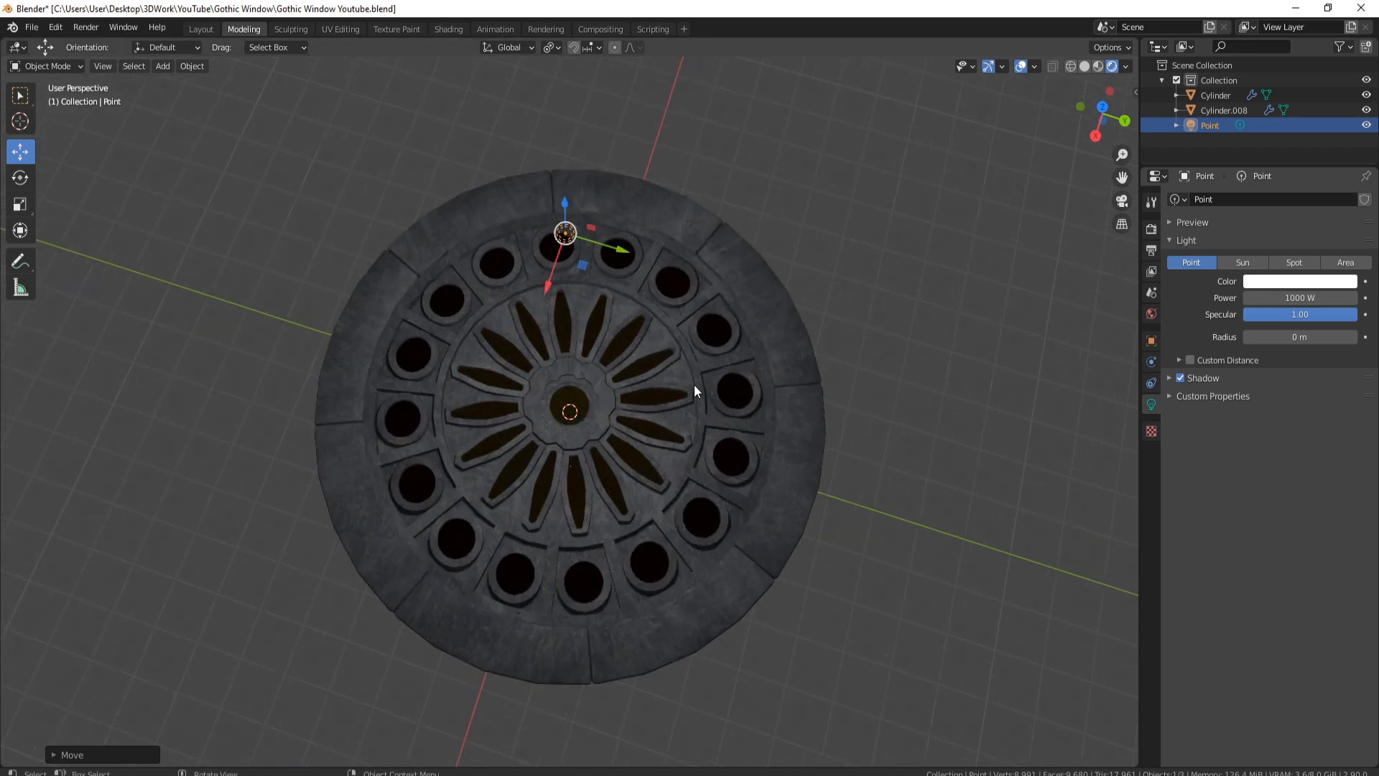
pyautogui.moveTo(739, 430); pyautogui.dragTo(721, 354, button='middle')
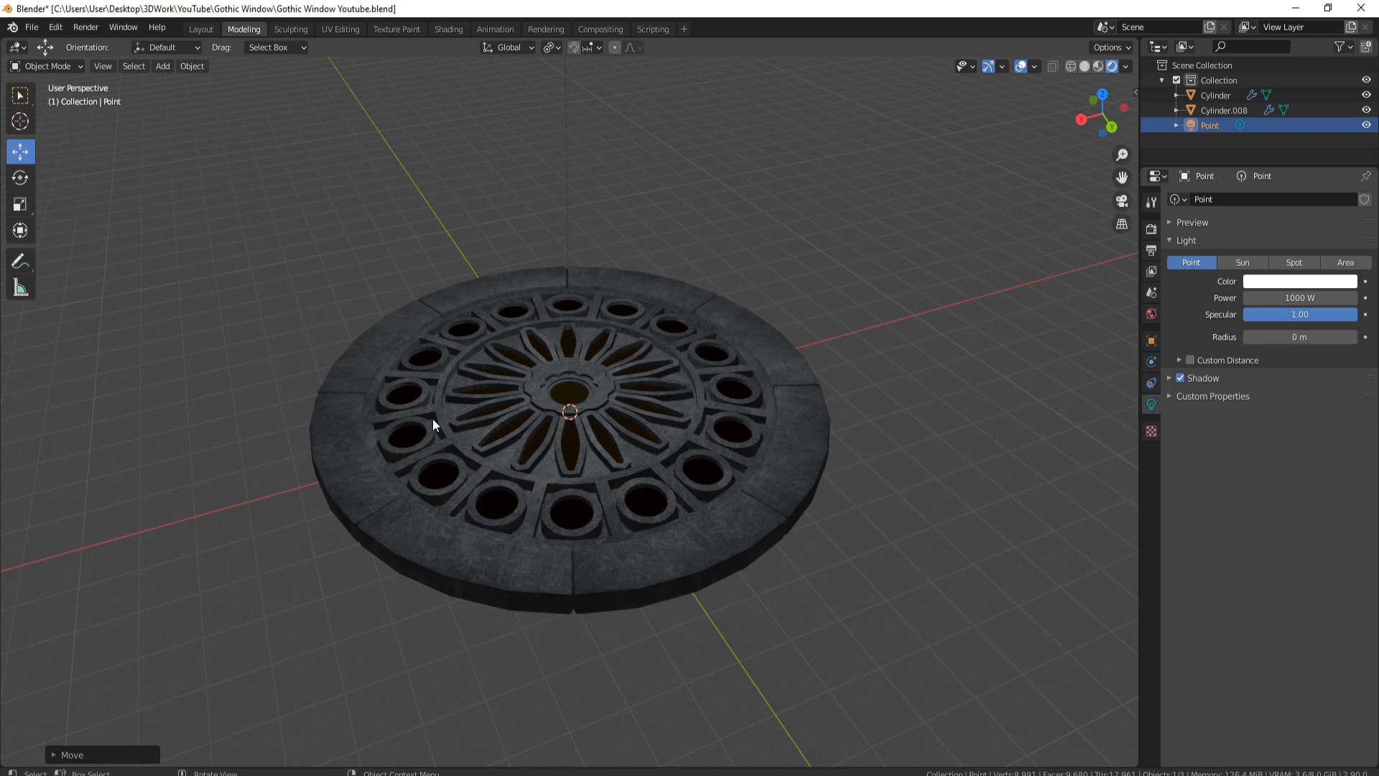